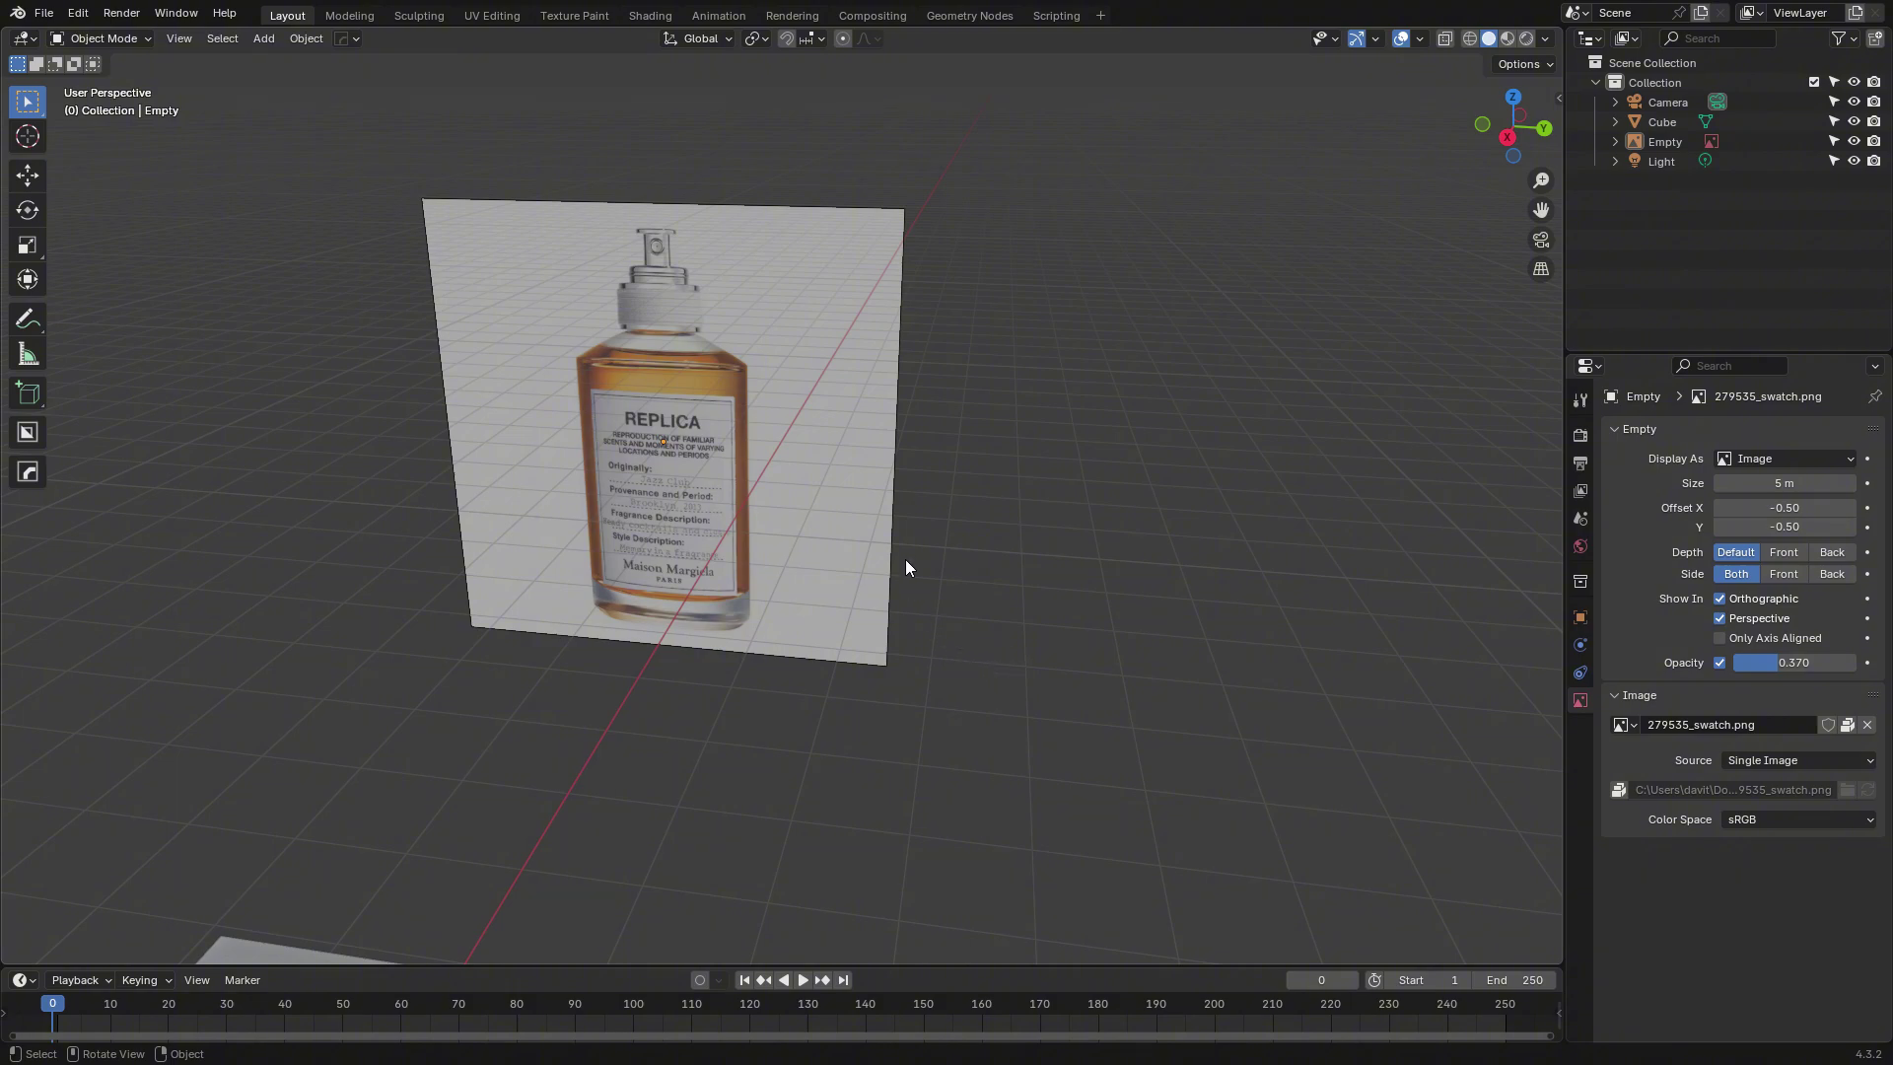
Scale the circle to match the width of the bottle's base in the reference image.
scroll(905, 560, "down", 4)
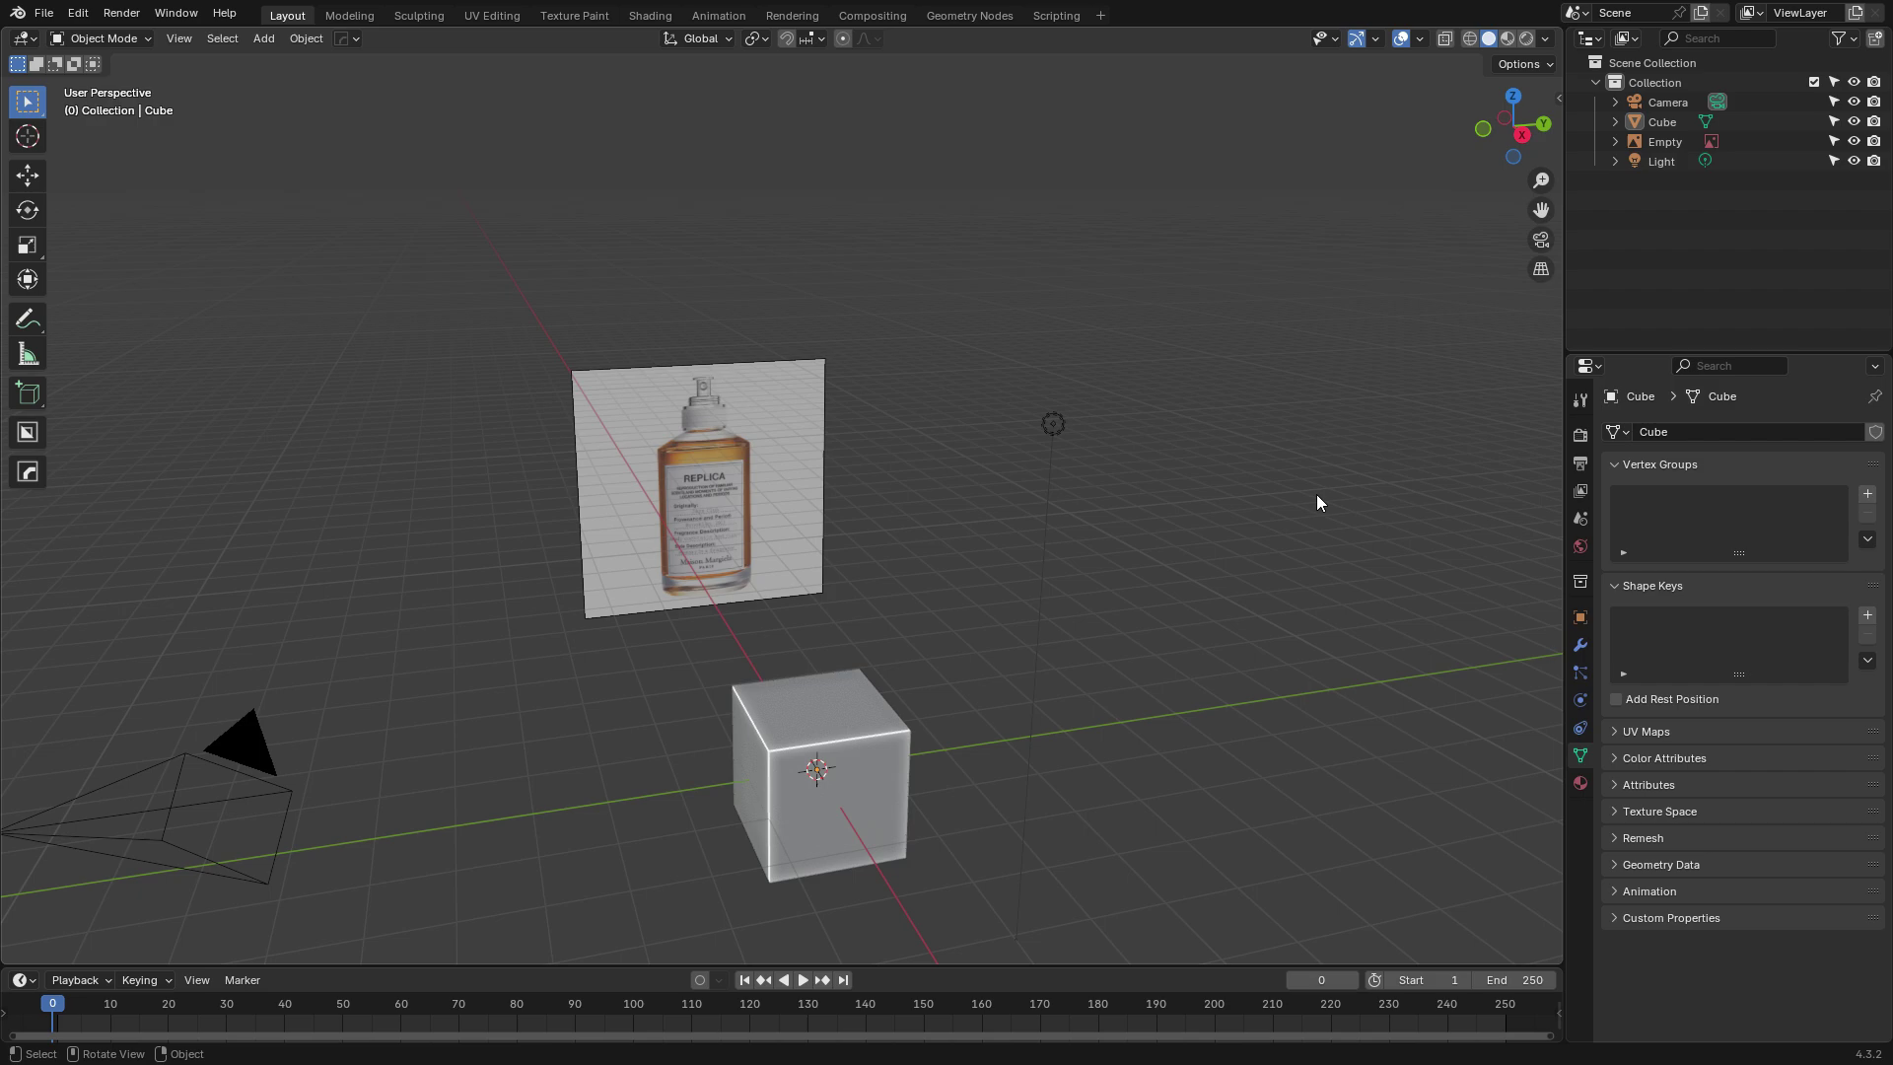
middle_click_drag(1315, 494, 1292, 403)
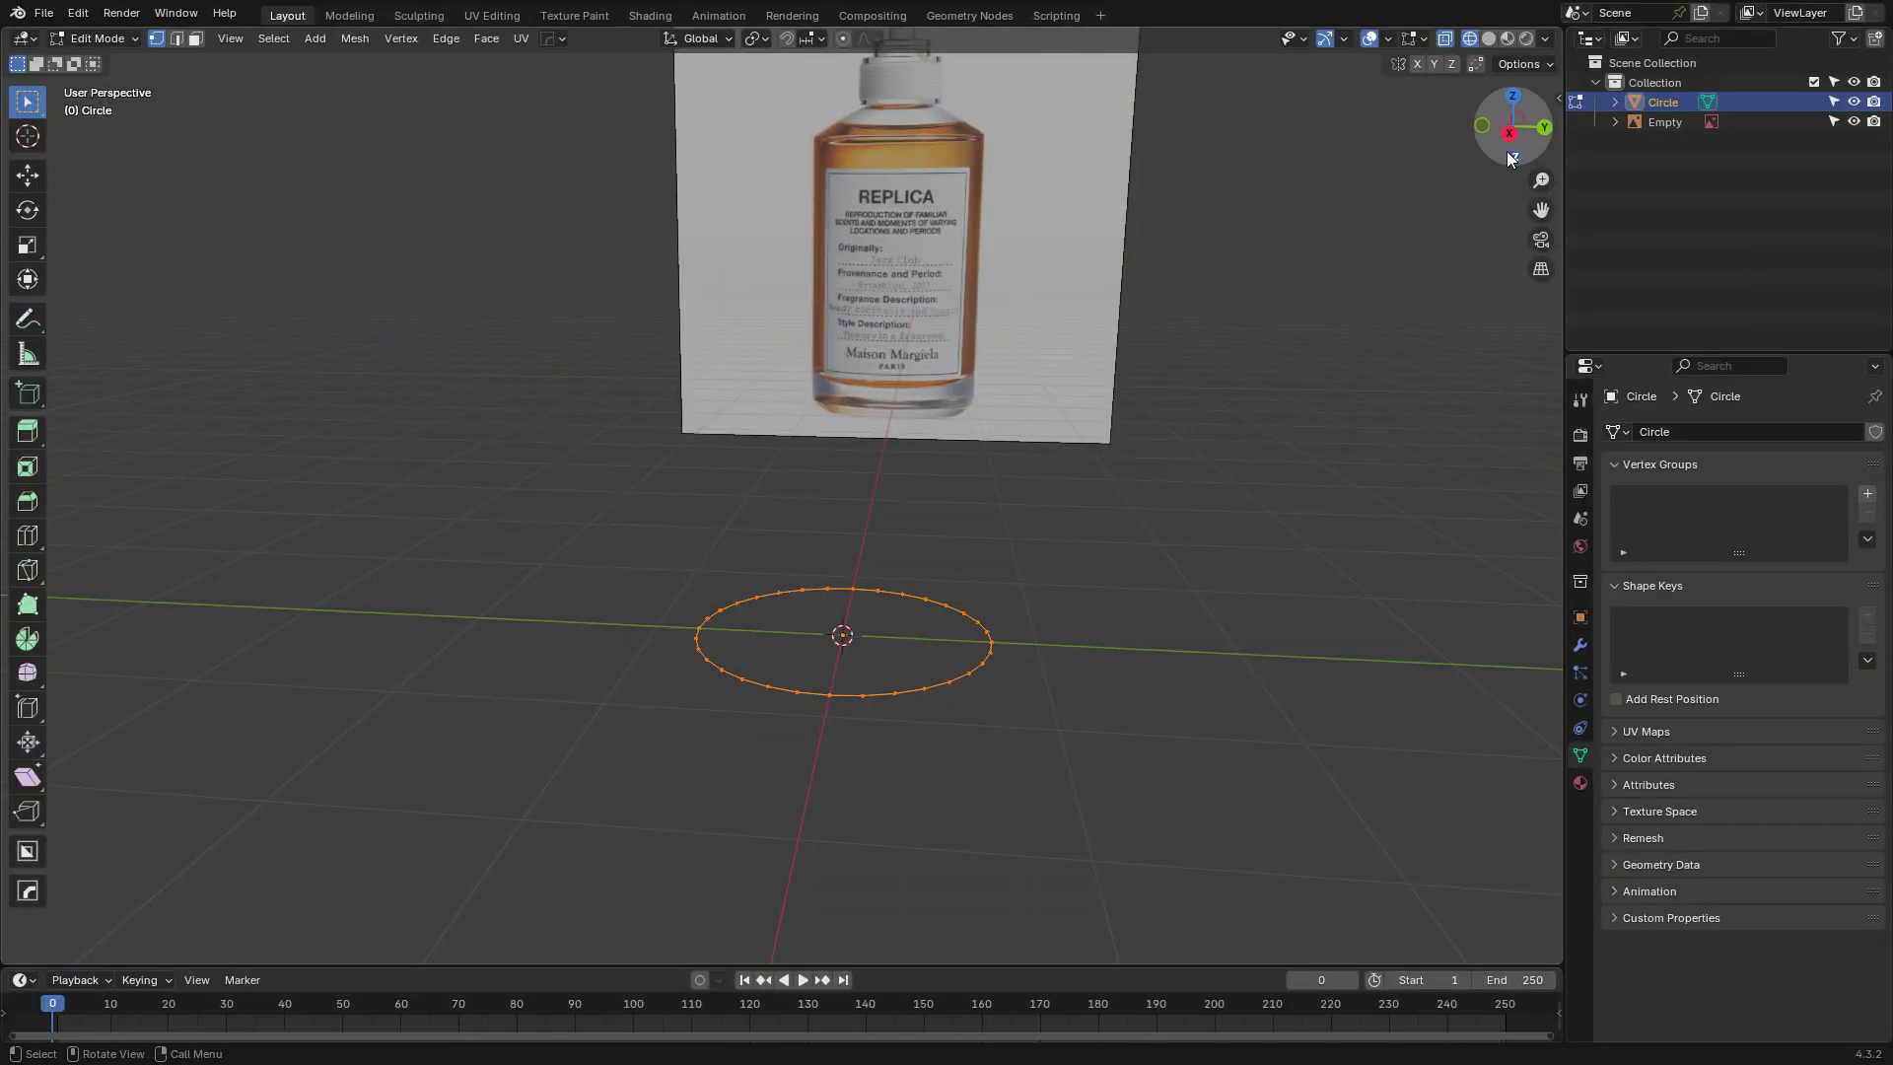
key("KP_3")
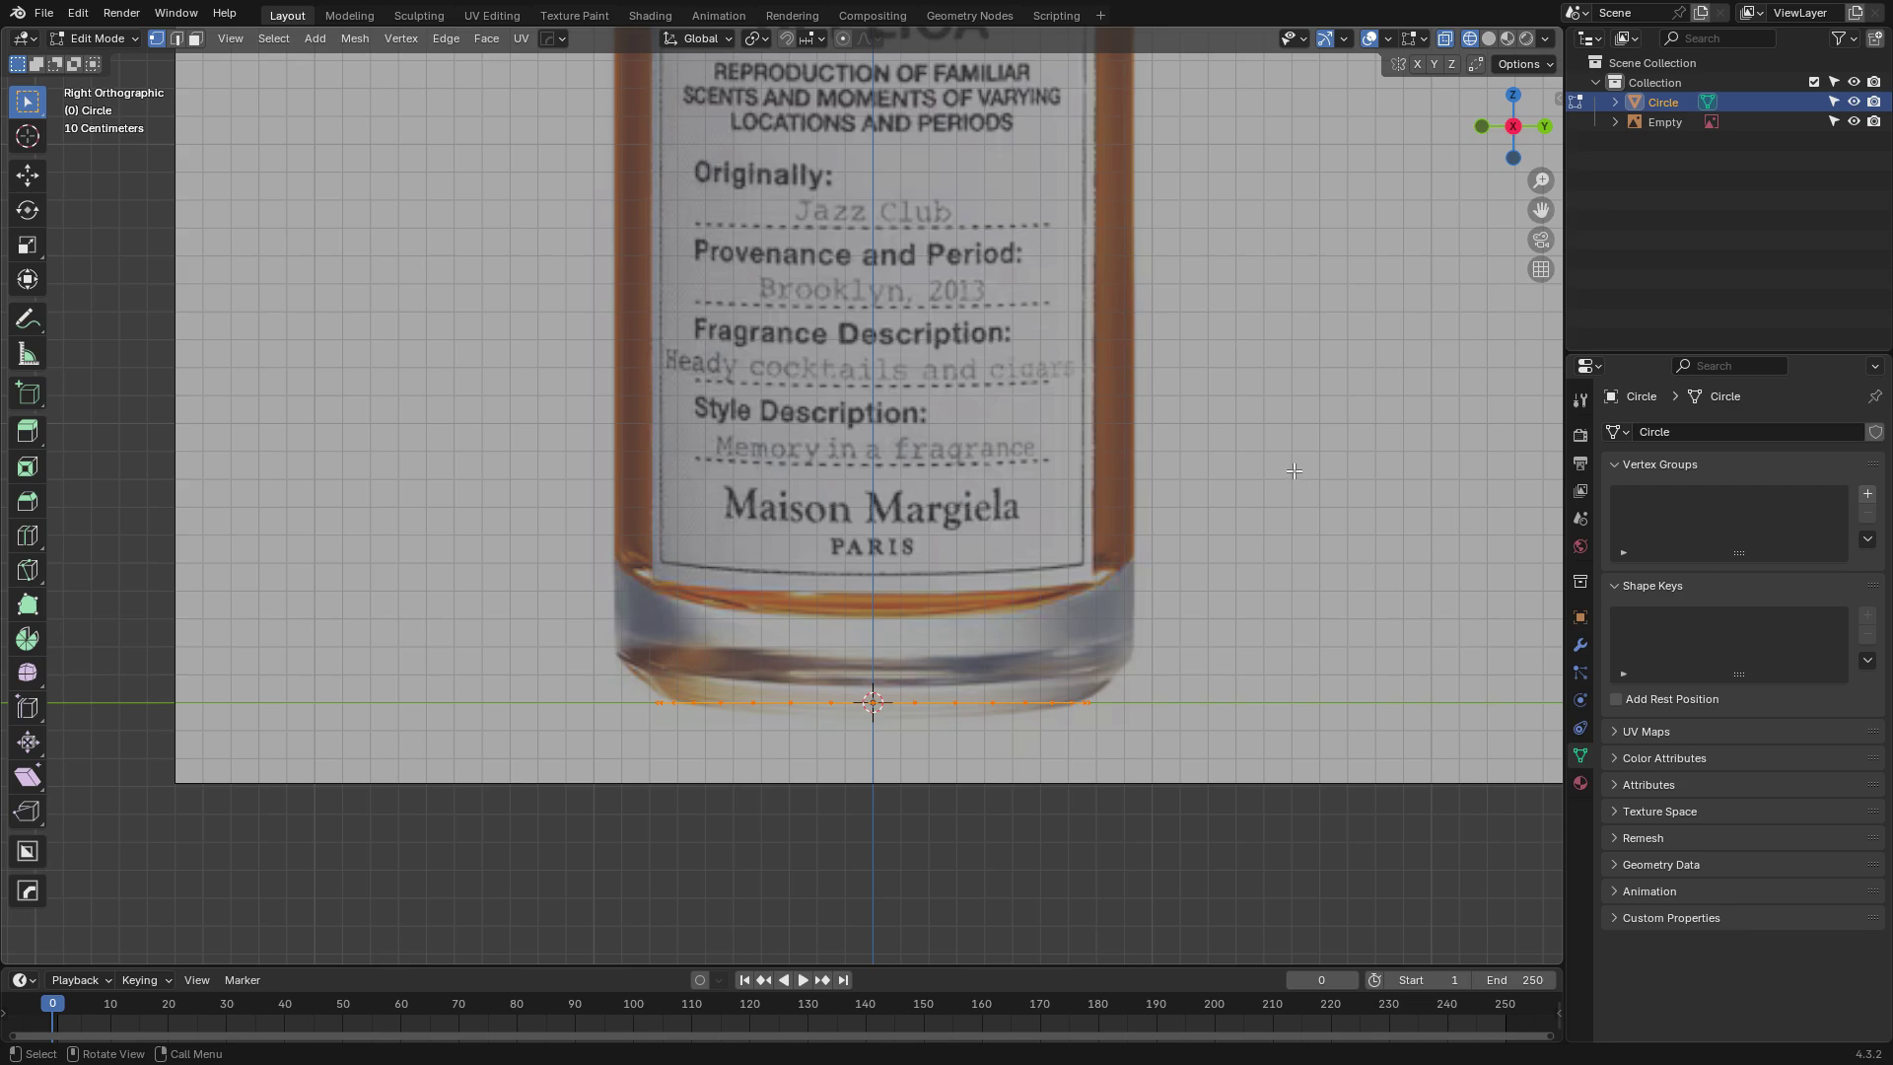
key("s")
left_click(1221, 482, "shift")
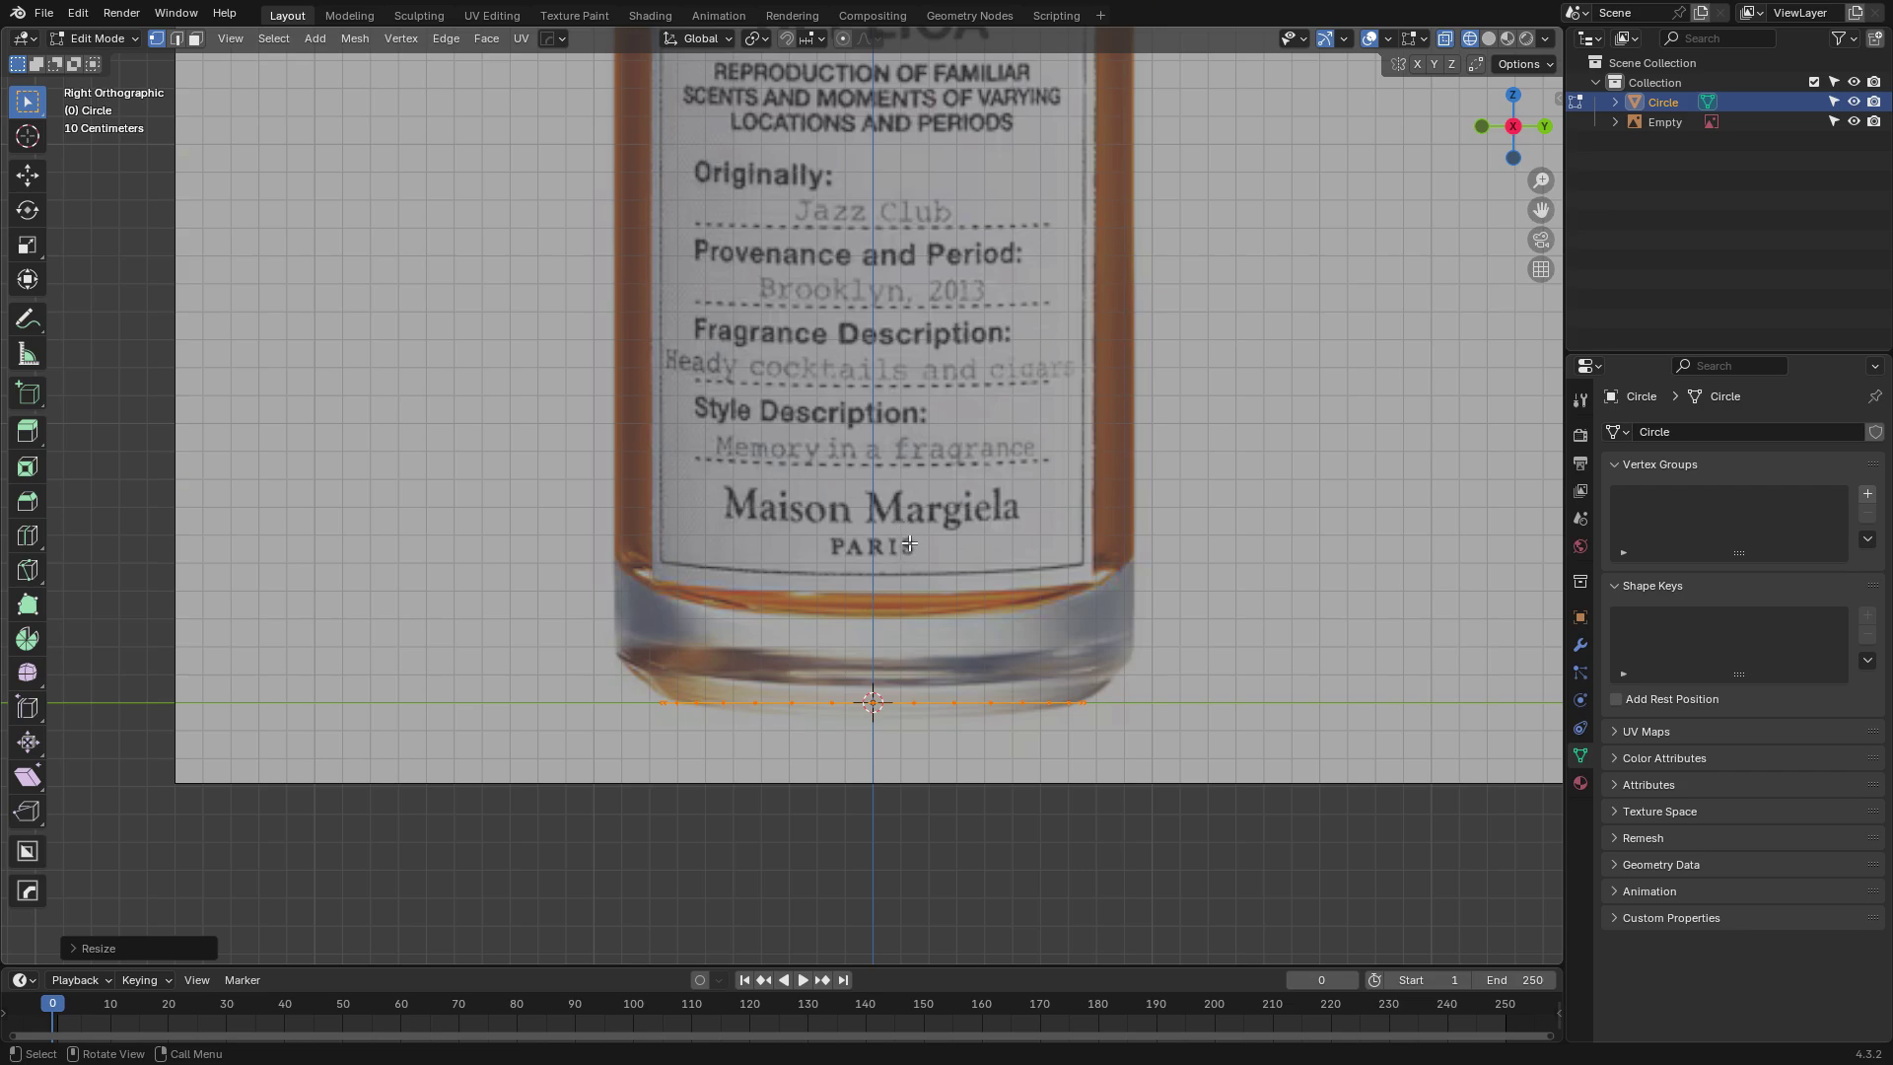
Extrude the base circle up along Z to the top of the bottom chamfer and scale the ring to the bottle's body width.
scroll(862, 568, "down", 5)
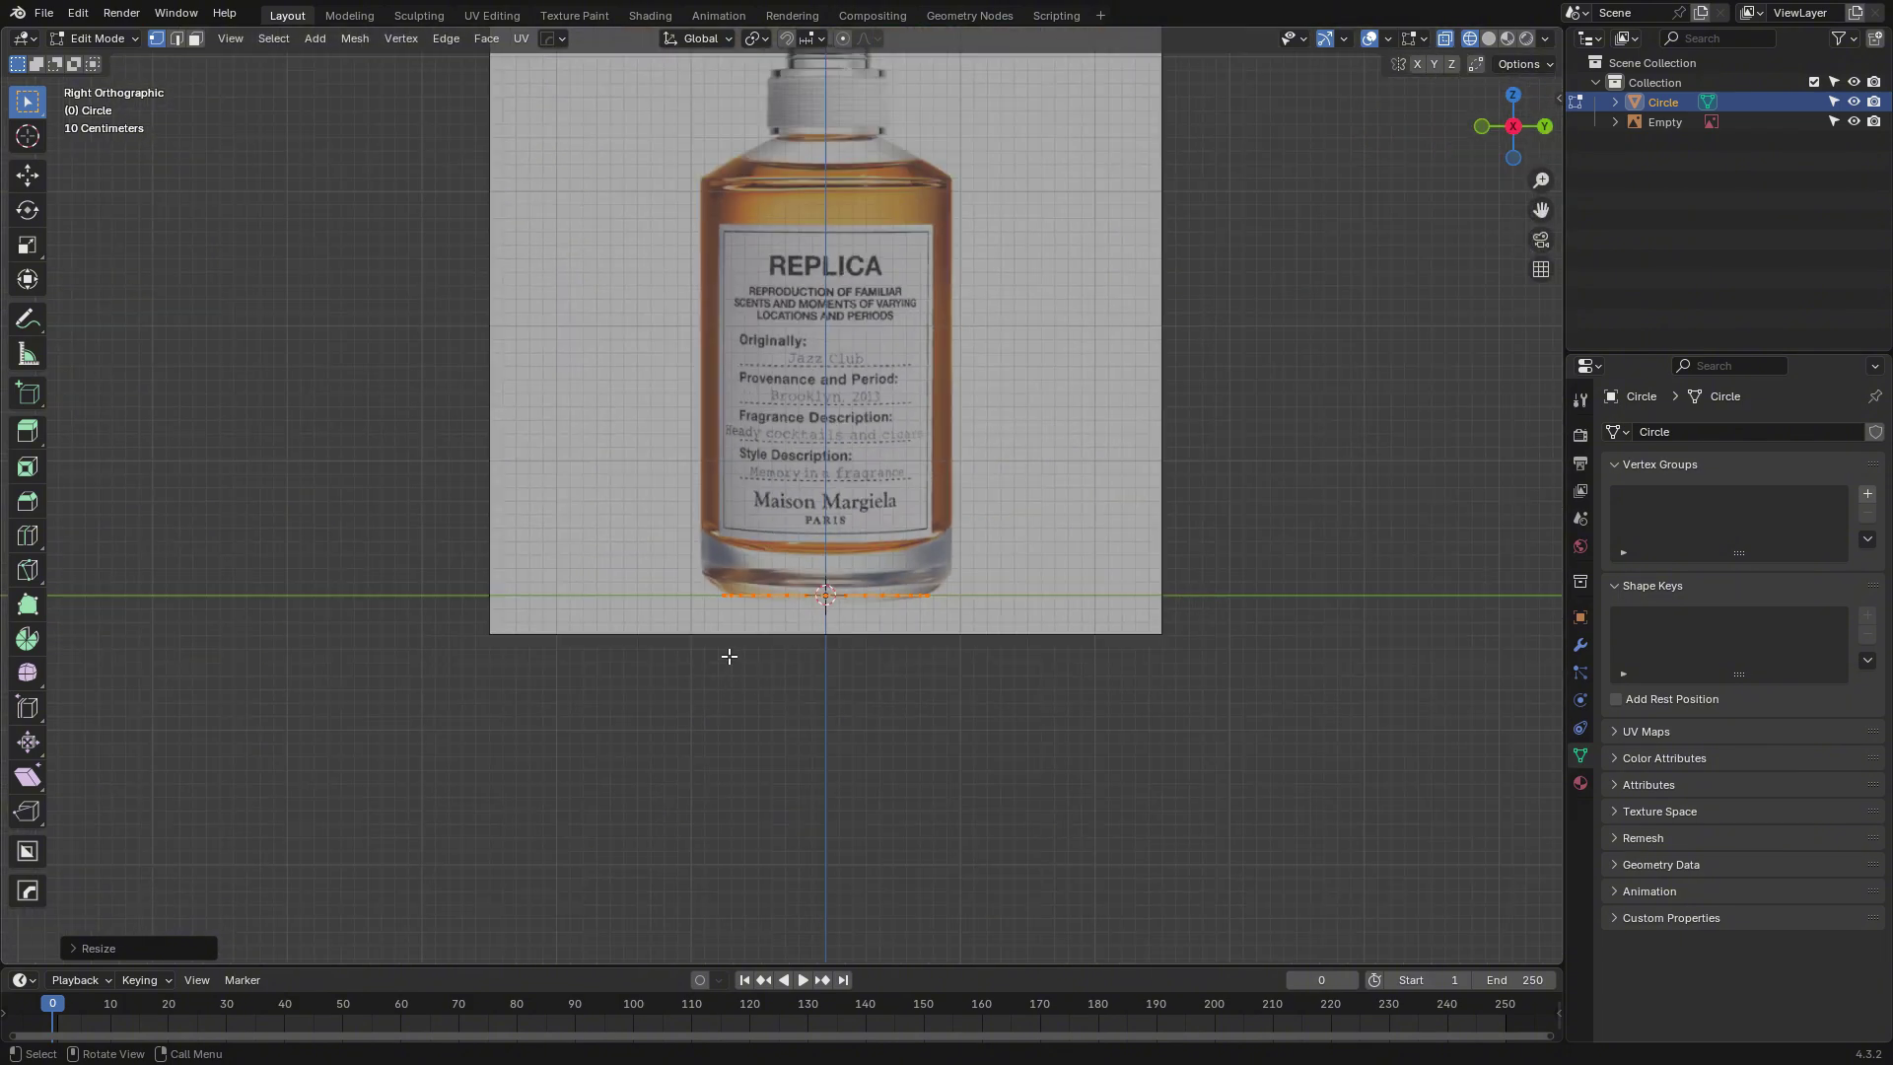
middle_click_drag(978, 533, 1019, 642, "shift")
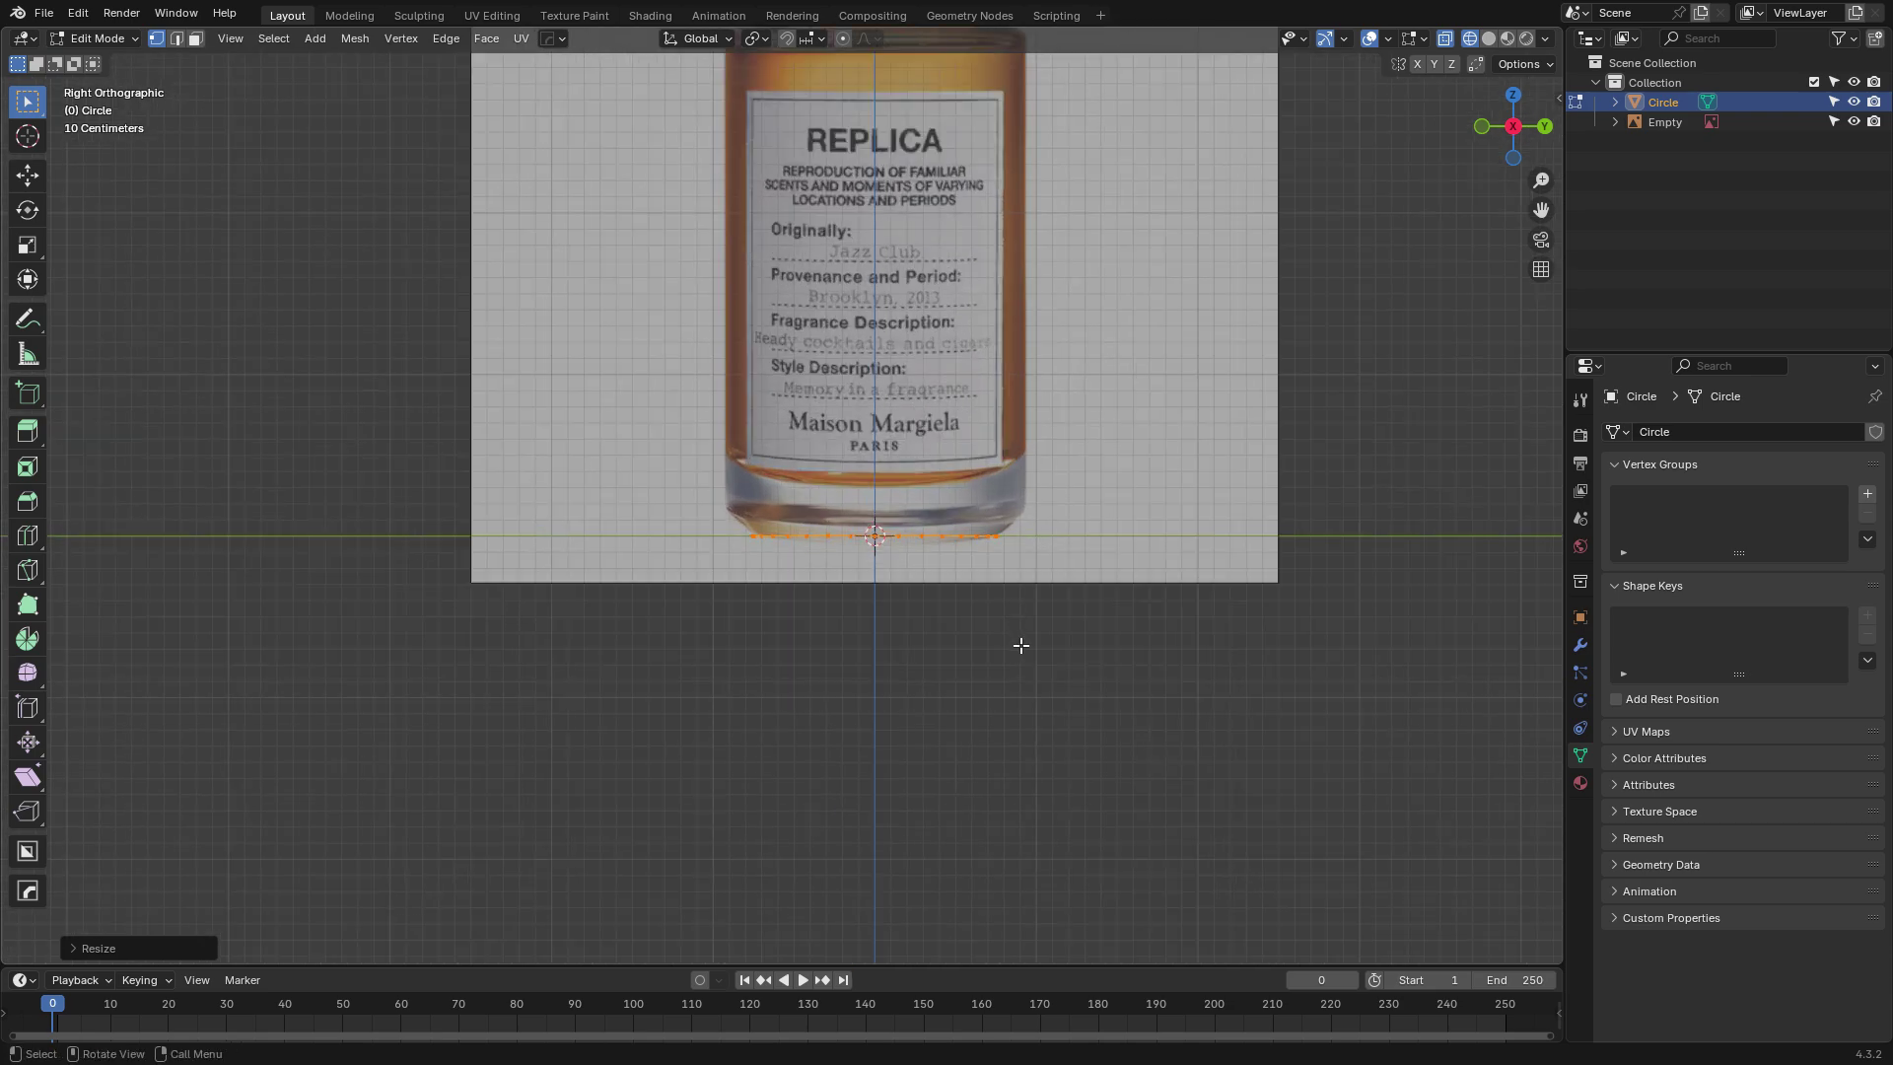
scroll(1221, 748, "up", 5)
key("g")
key("z")
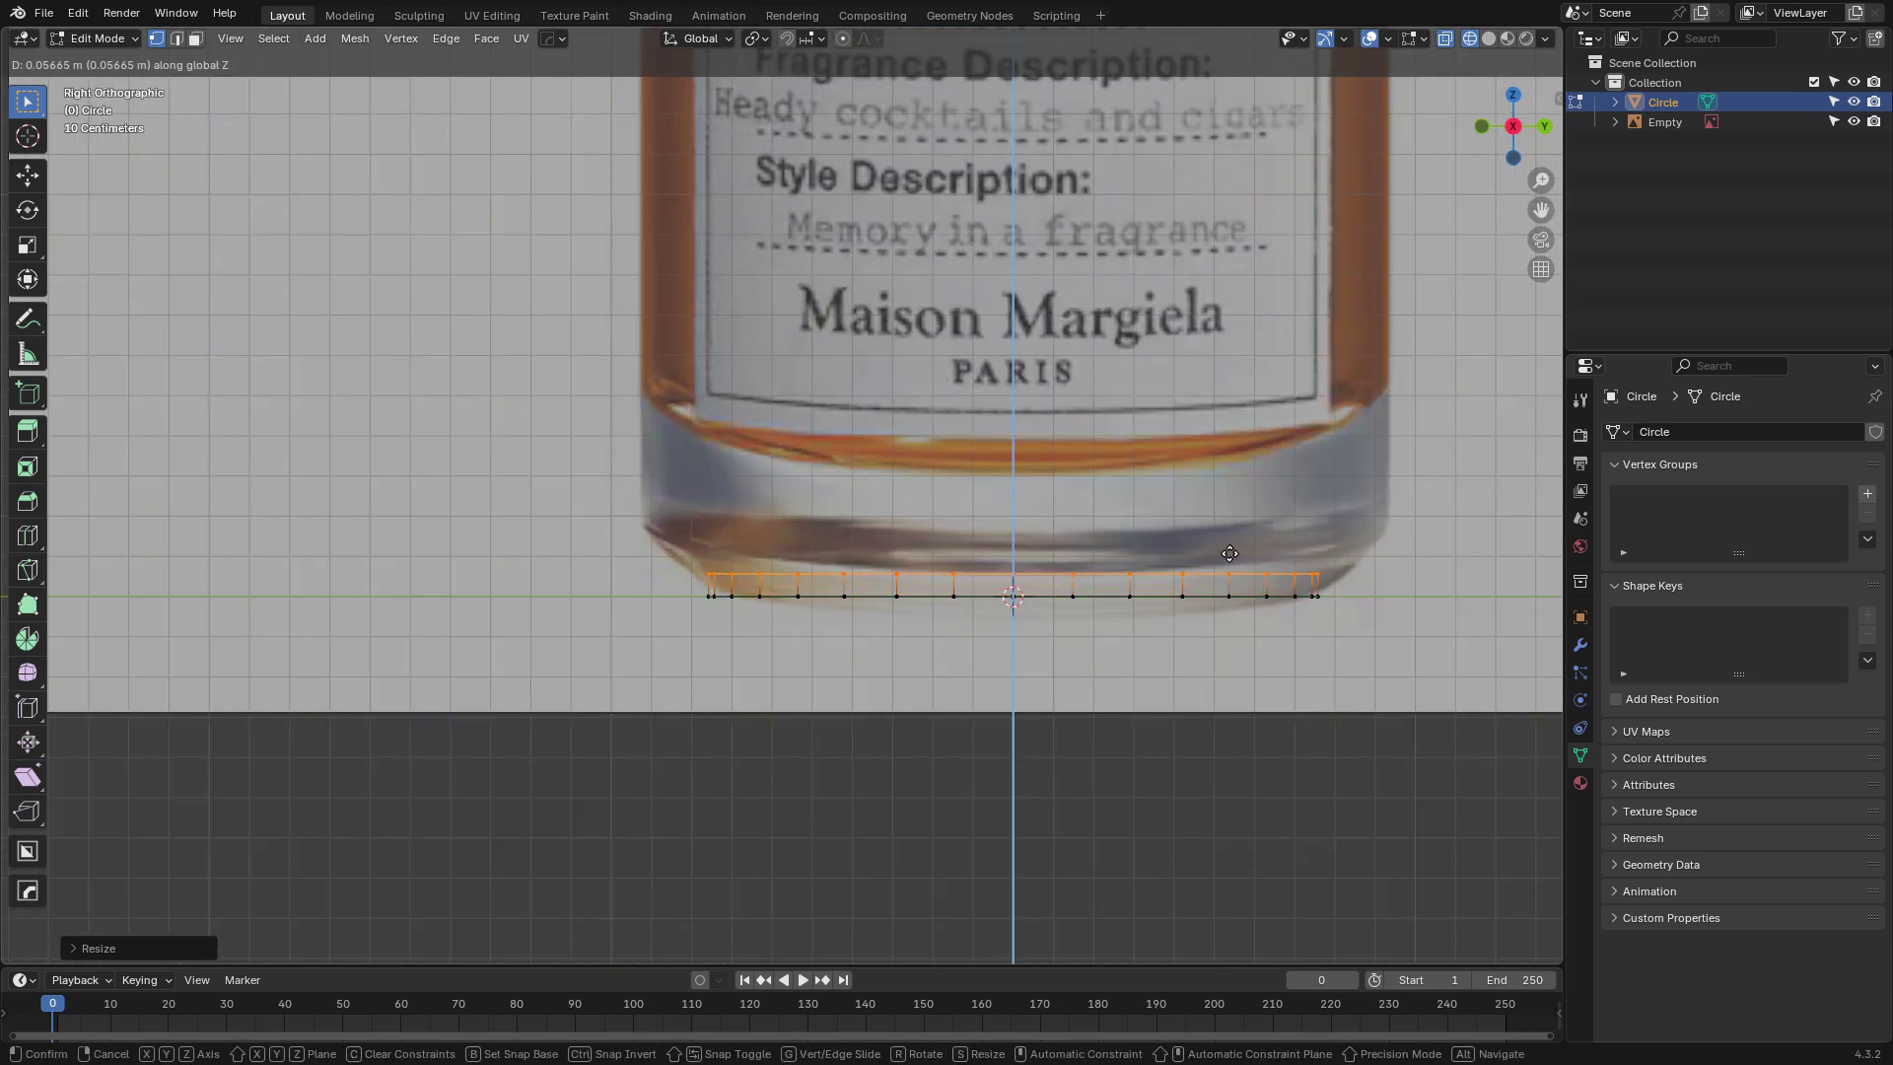
left_click(1209, 331)
key("s")
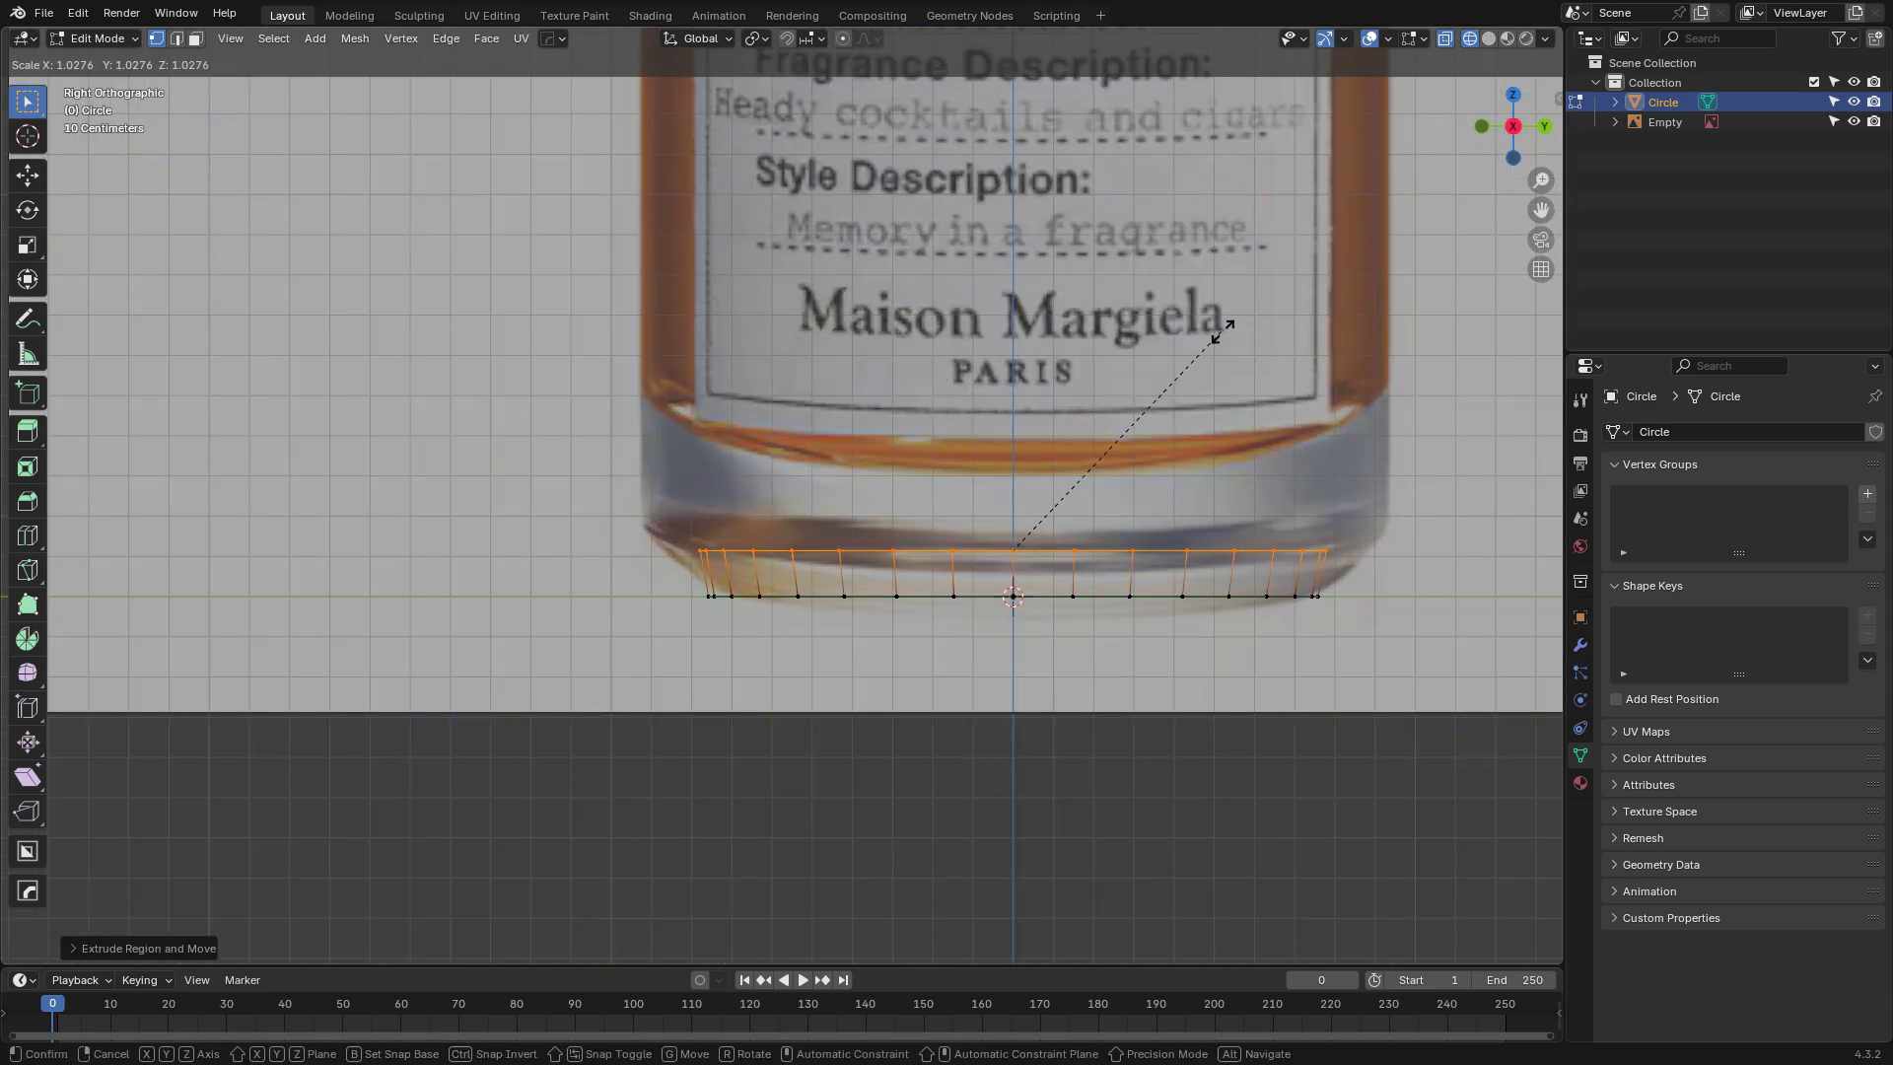
left_click(436, 385)
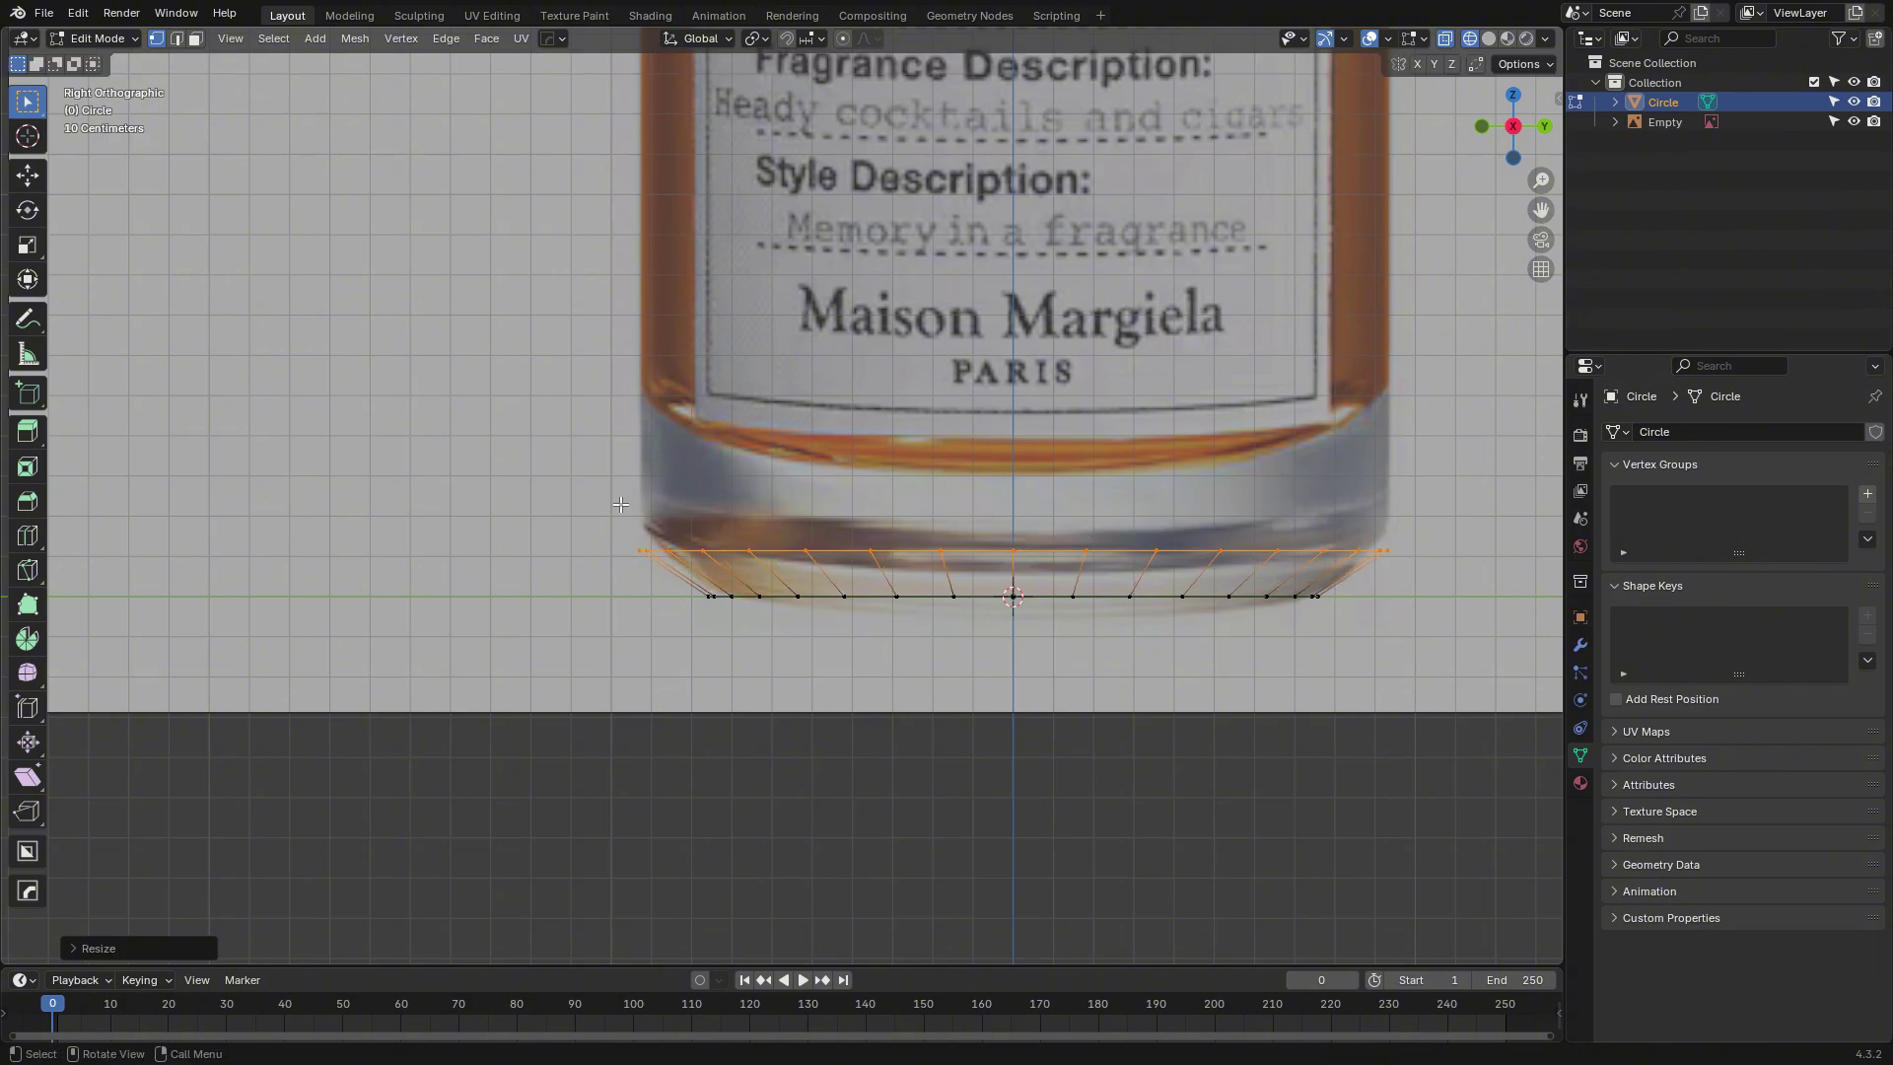
Extrude the body ring up along Z to the shoulder, then raise it about 0.025 m to align with the reference's shoulder edge.
scroll(626, 466, "down", 3)
key("e")
key("z")
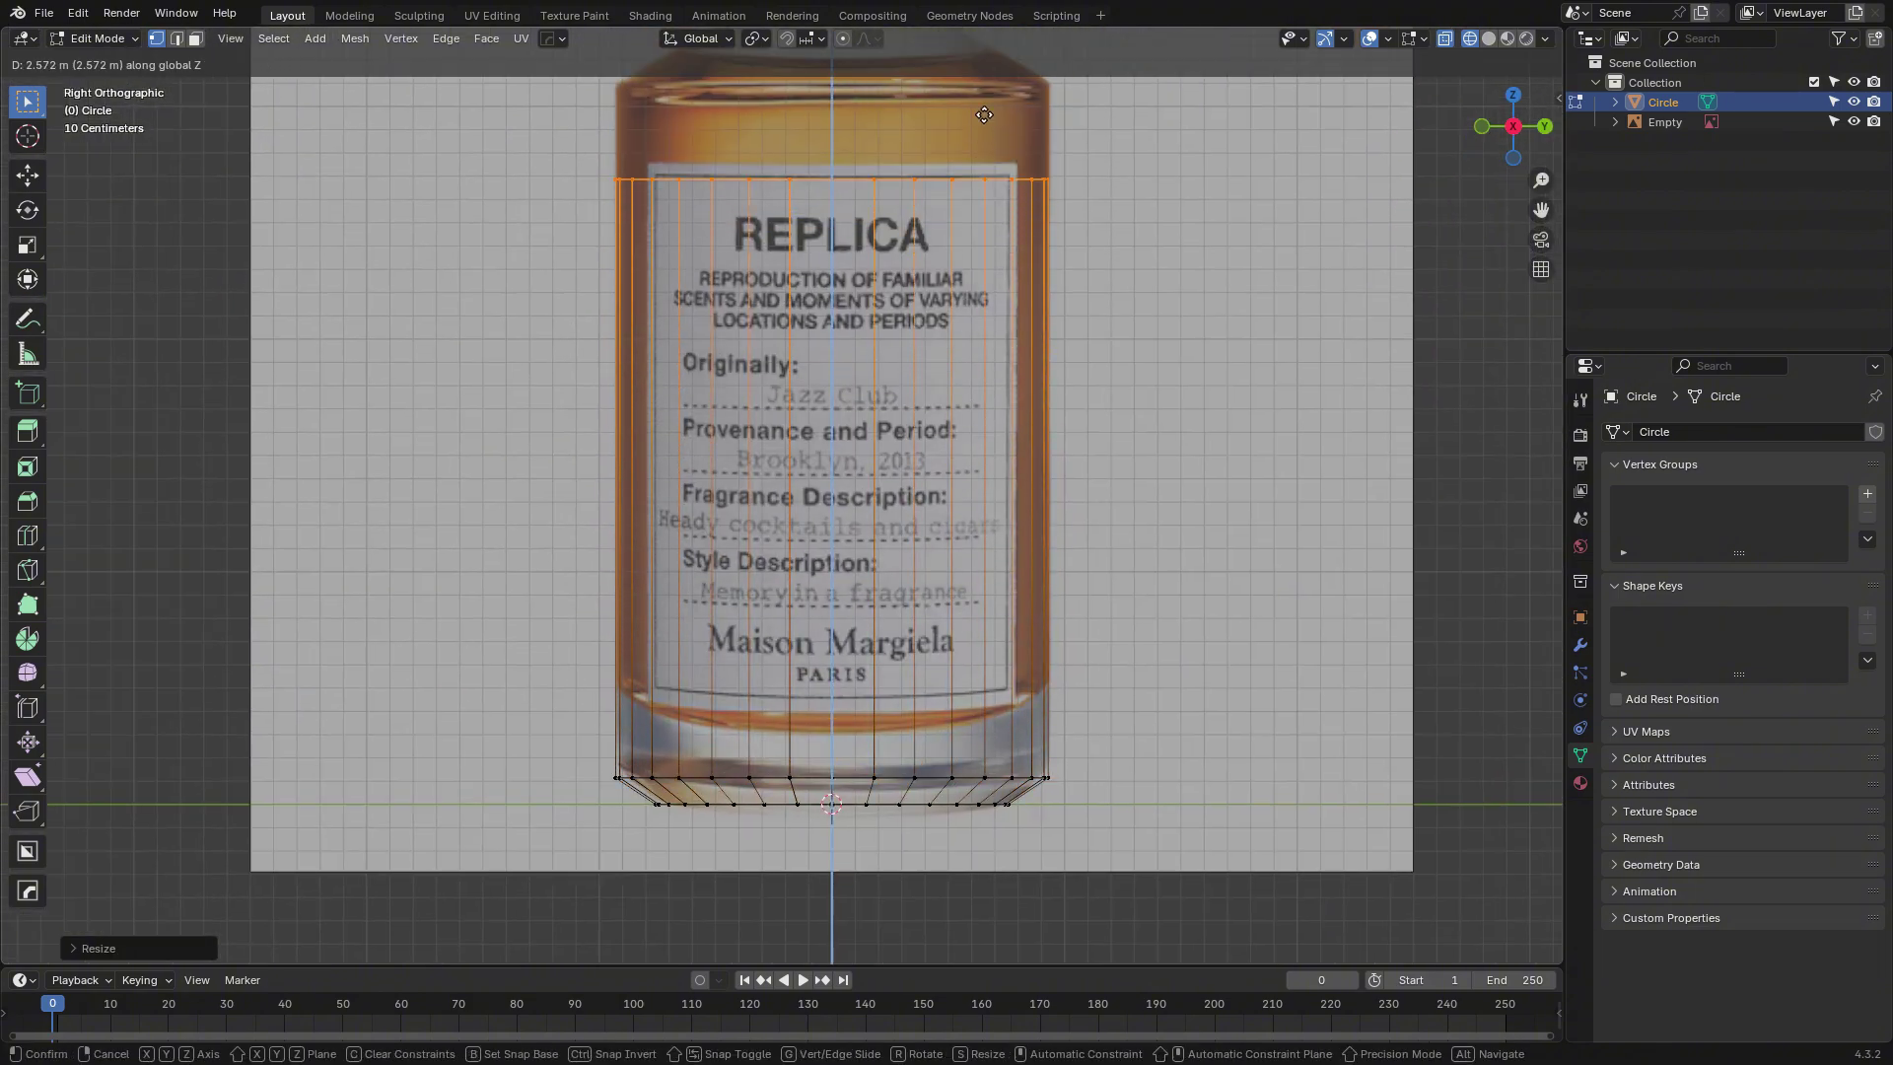
left_click(984, 41)
middle_click_drag(857, 104, 916, 759, "shift")
scroll(916, 771, "up", 5)
key("g")
key("shift+z")
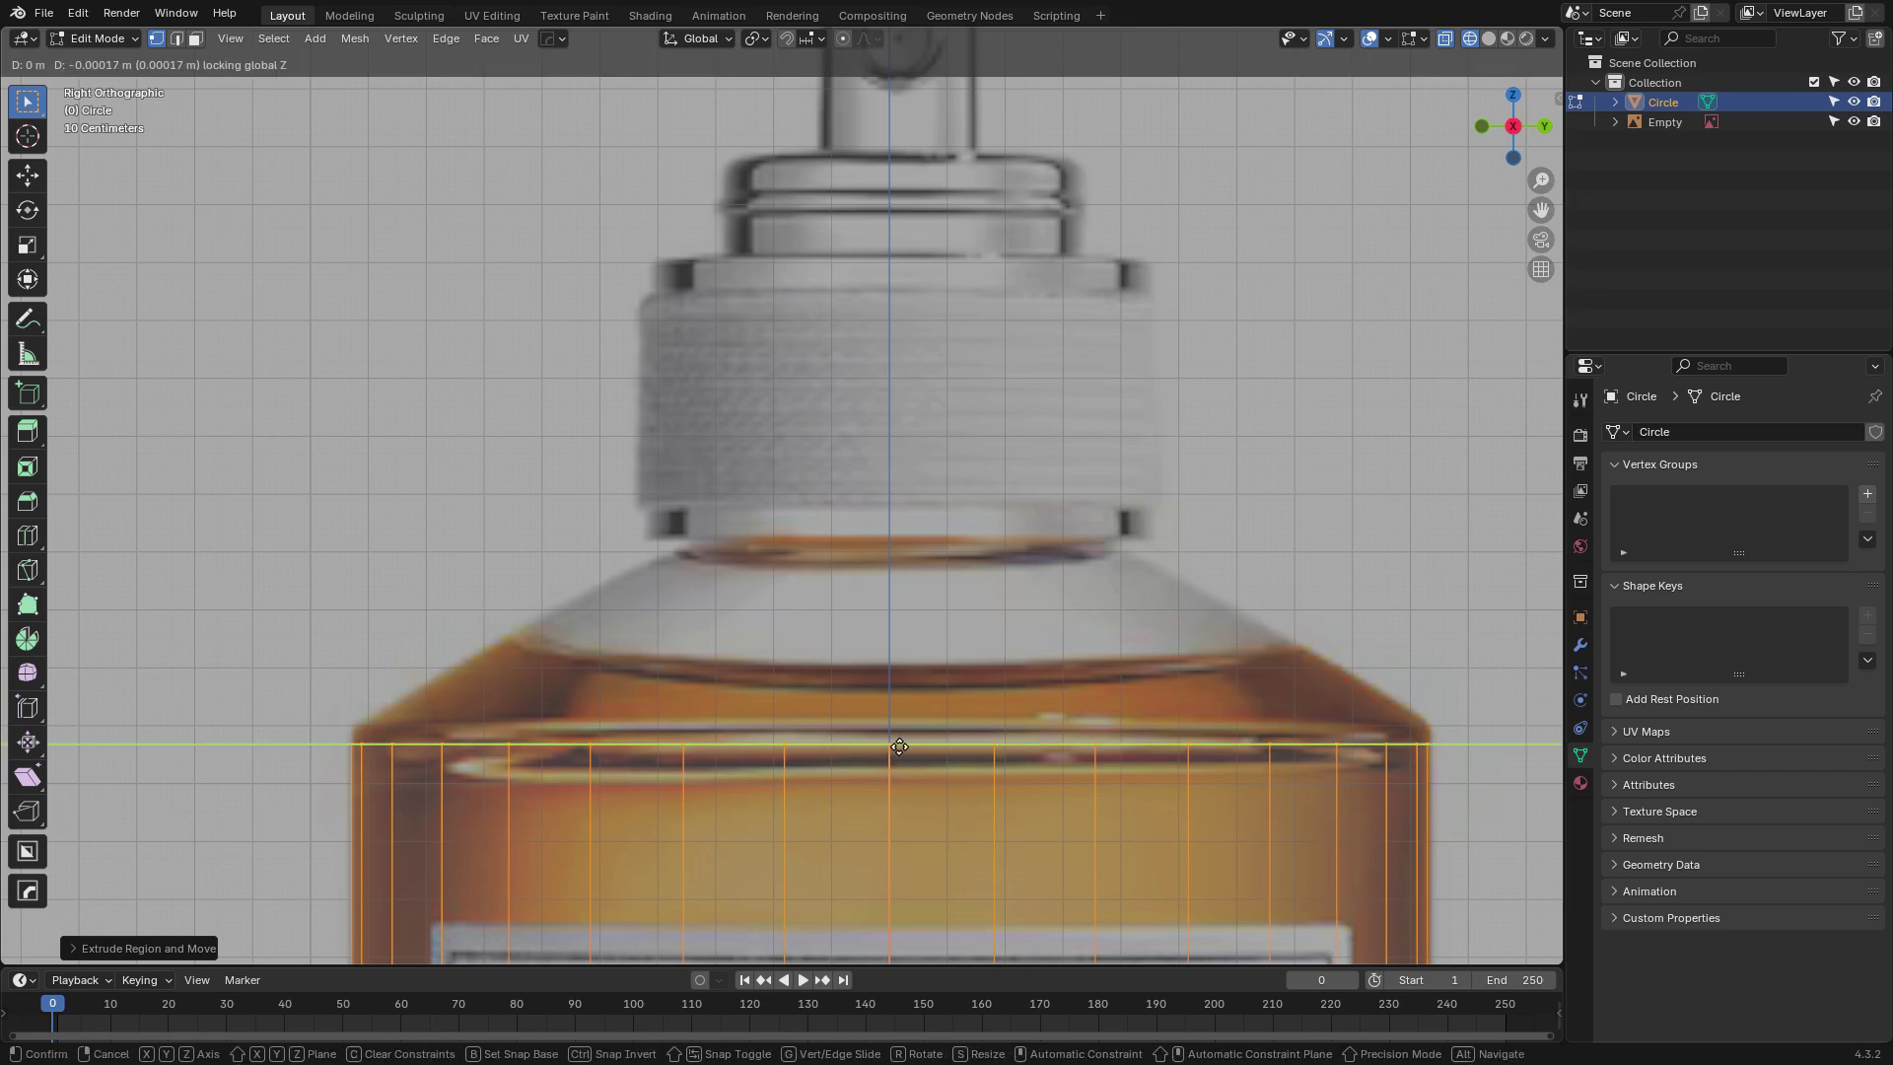
key("z")
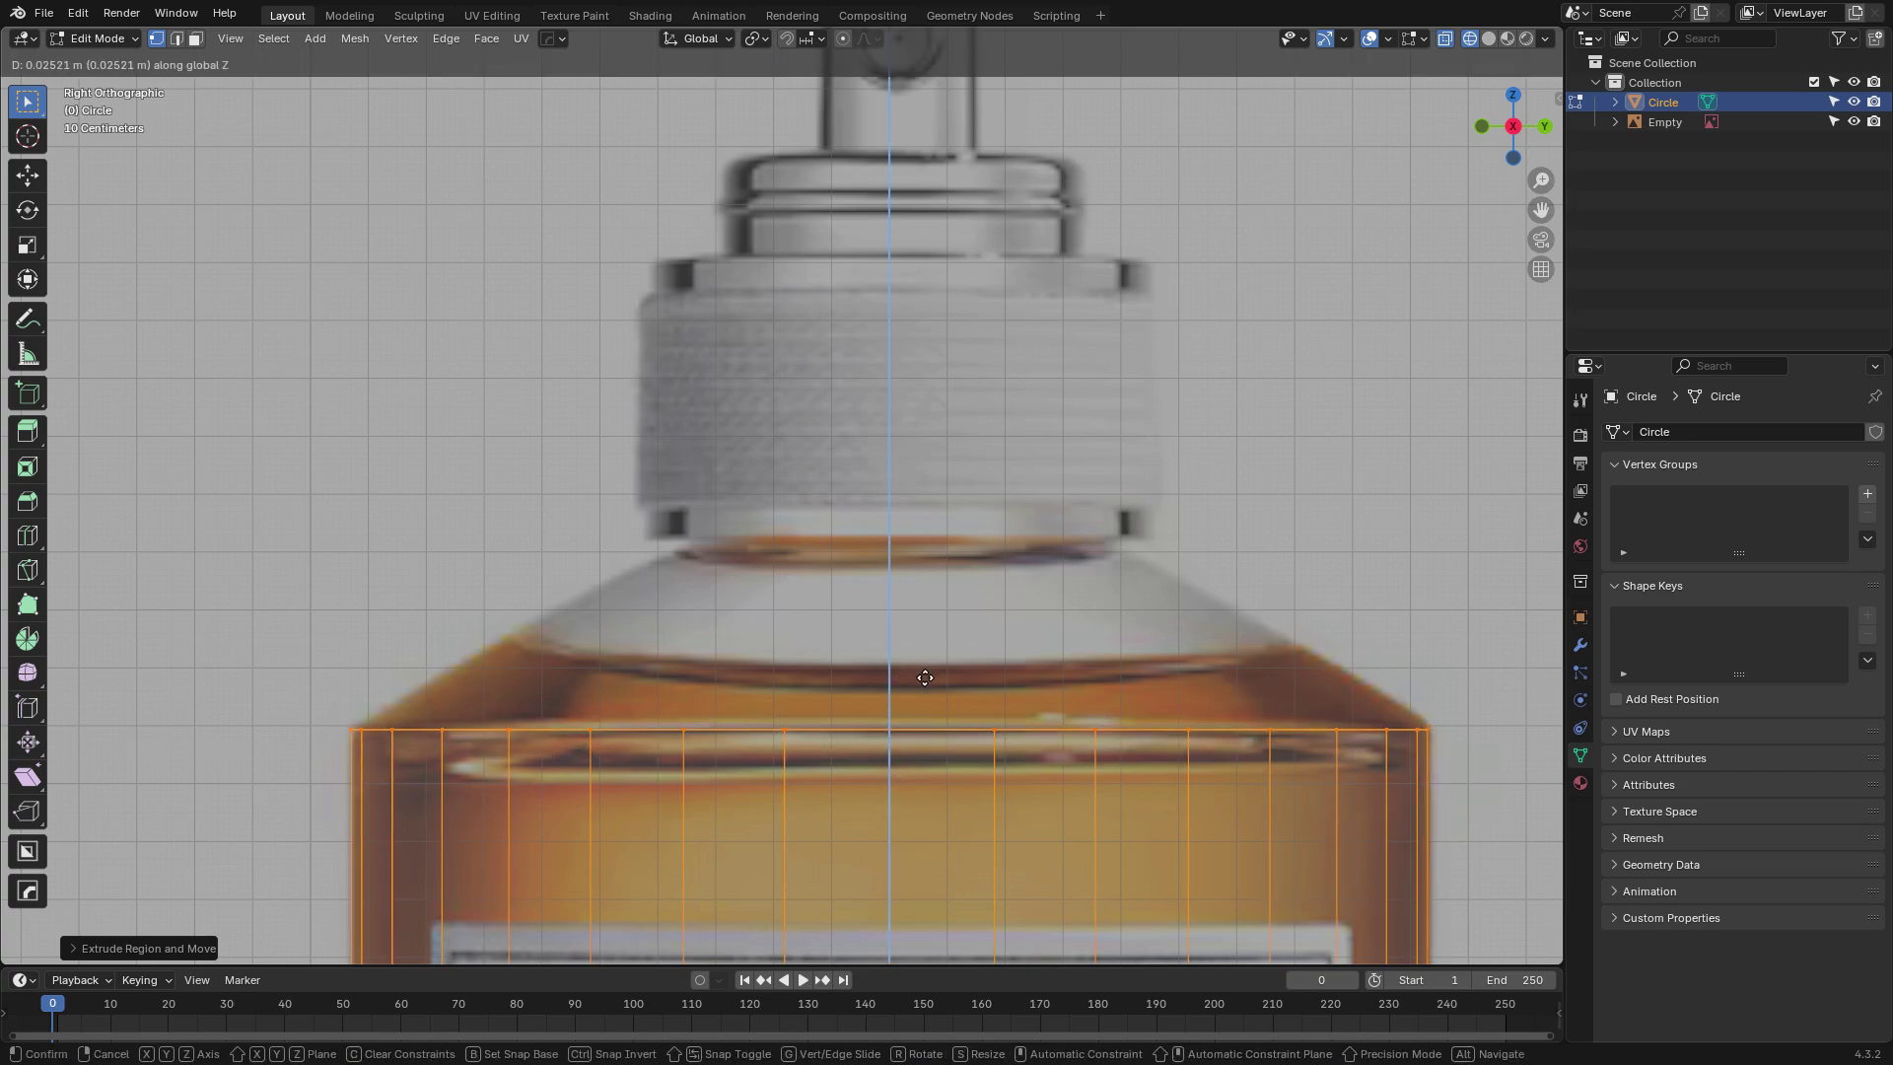
left_click(931, 679)
Extrude the shoulder ring up about 0.31 m along Z and scale it down to the neck width under the cap.
scroll(800, 529, "down", 3)
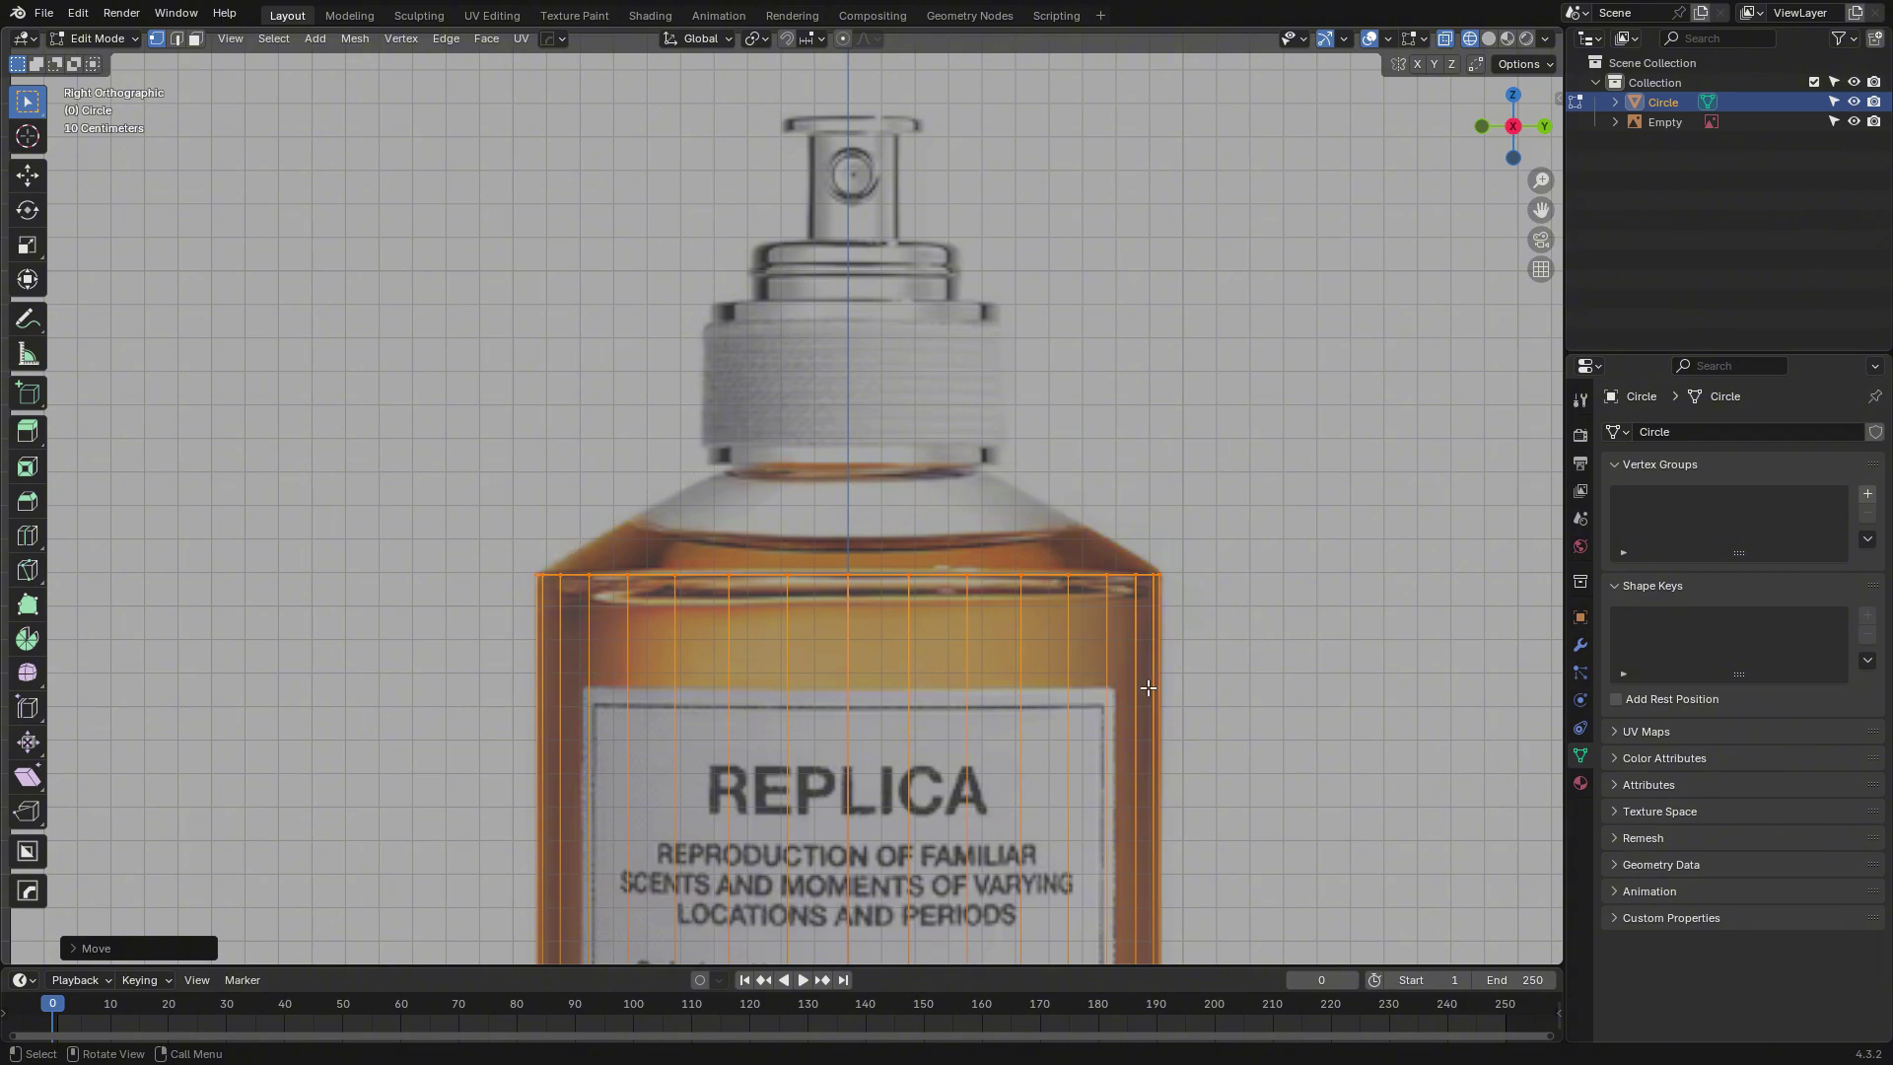
key("e")
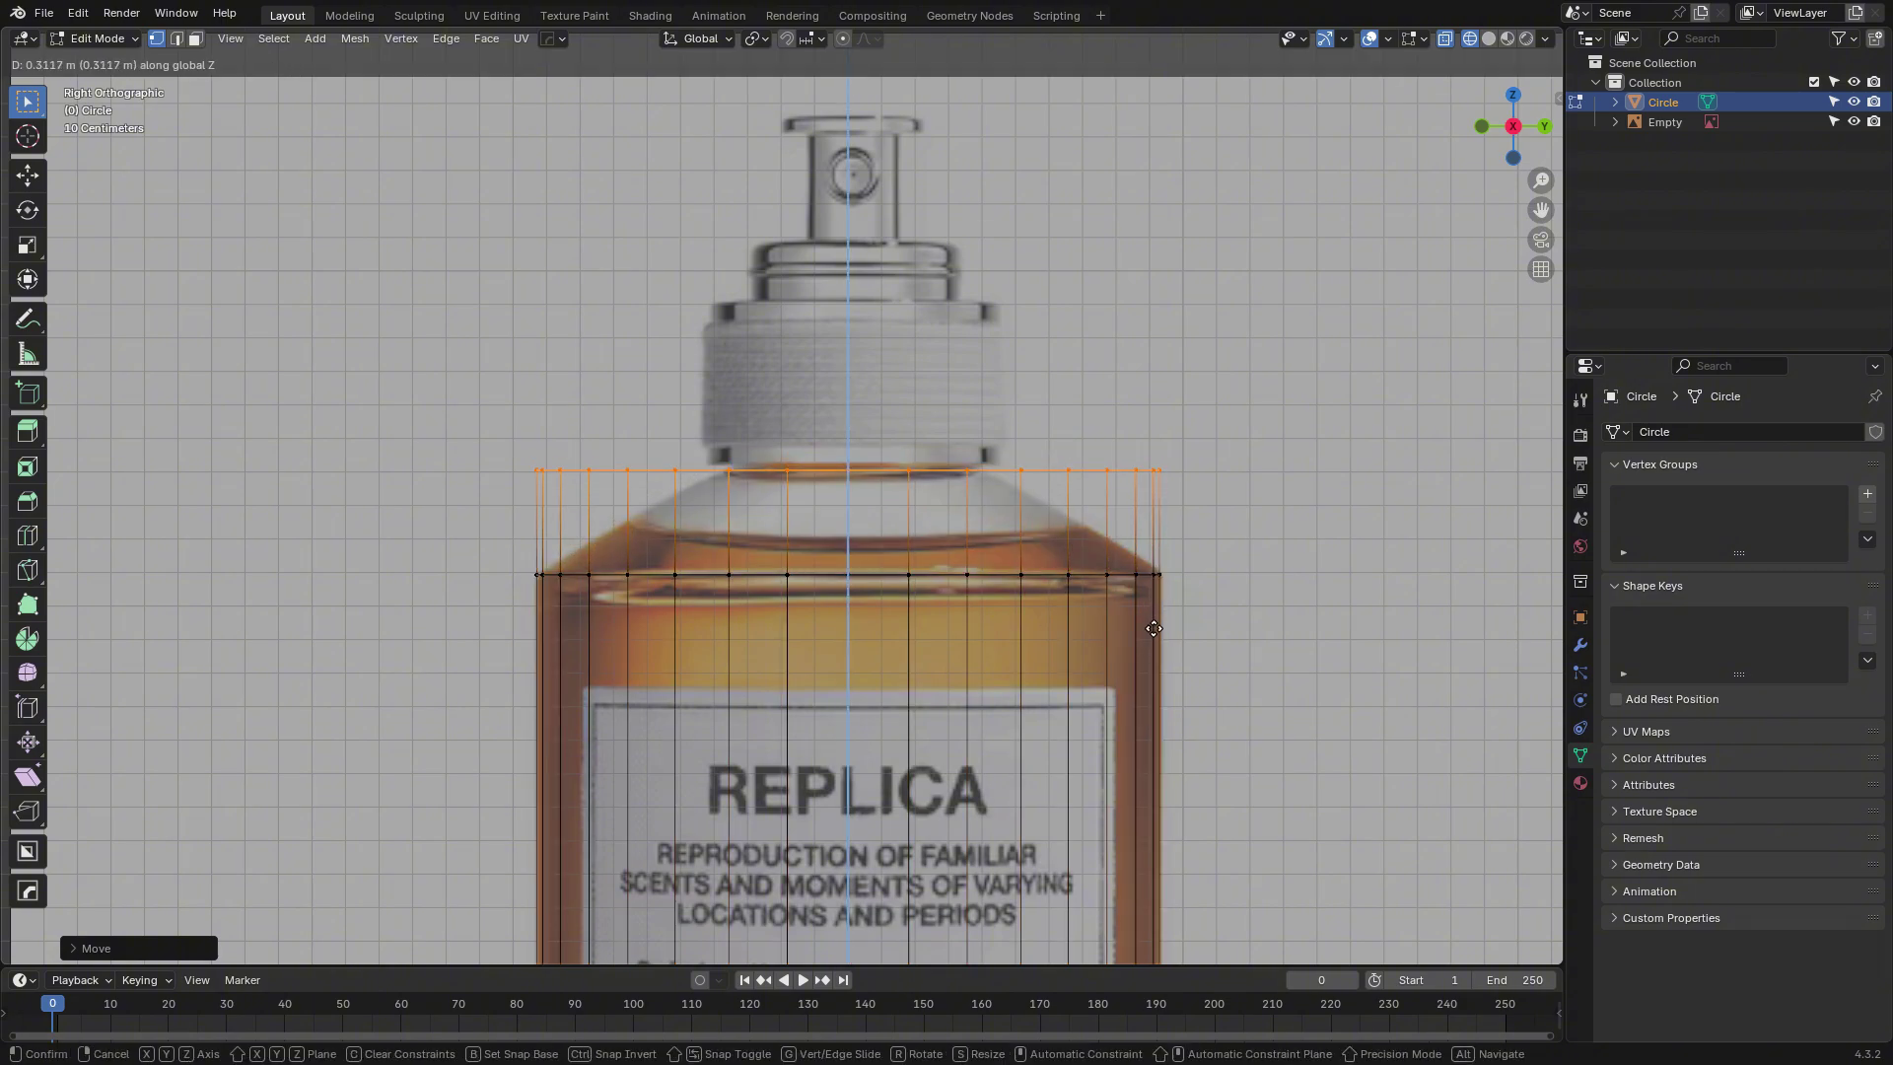
left_click(1150, 626)
key("s")
left_click(858, 498)
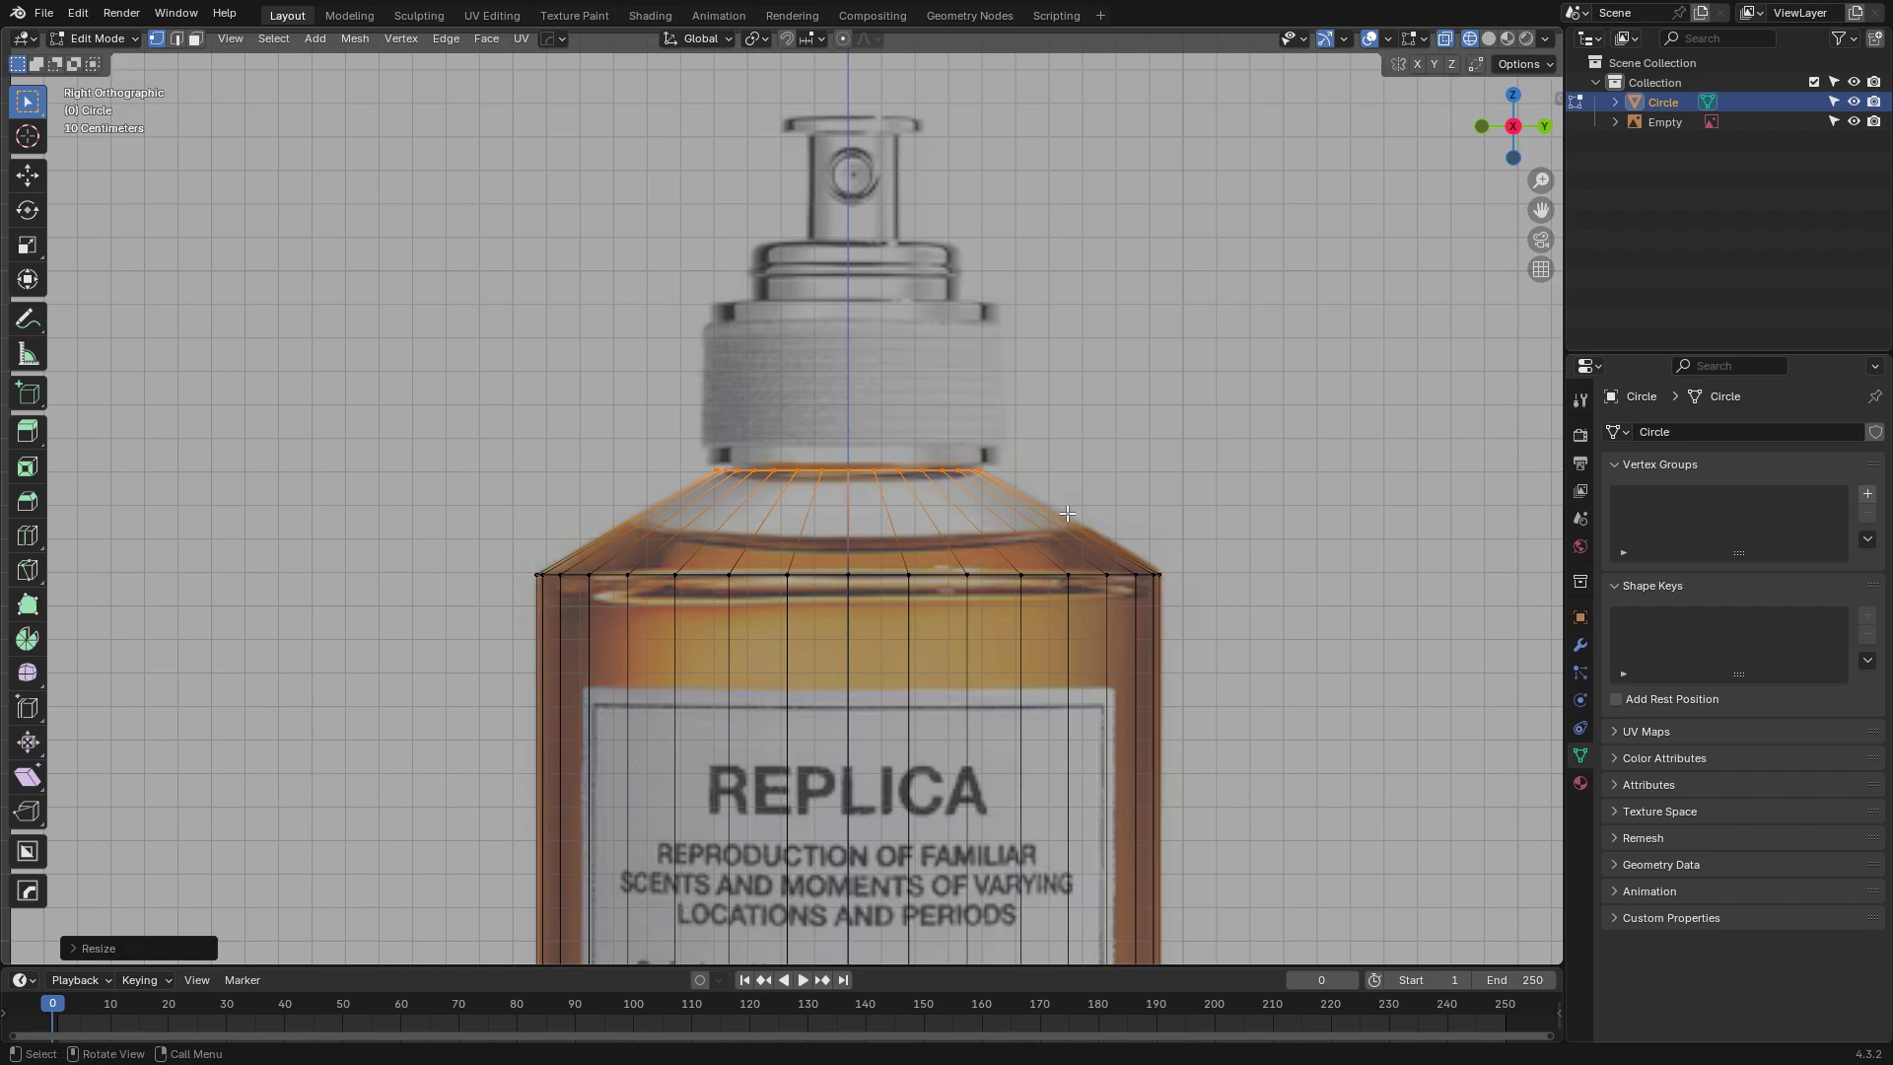
Add one centred loop cut around the sloped shoulder and scale it slightly outward to follow the reference outline.
key("ctrl+r")
left_click(1075, 515)
right_click(1075, 515)
key("s")
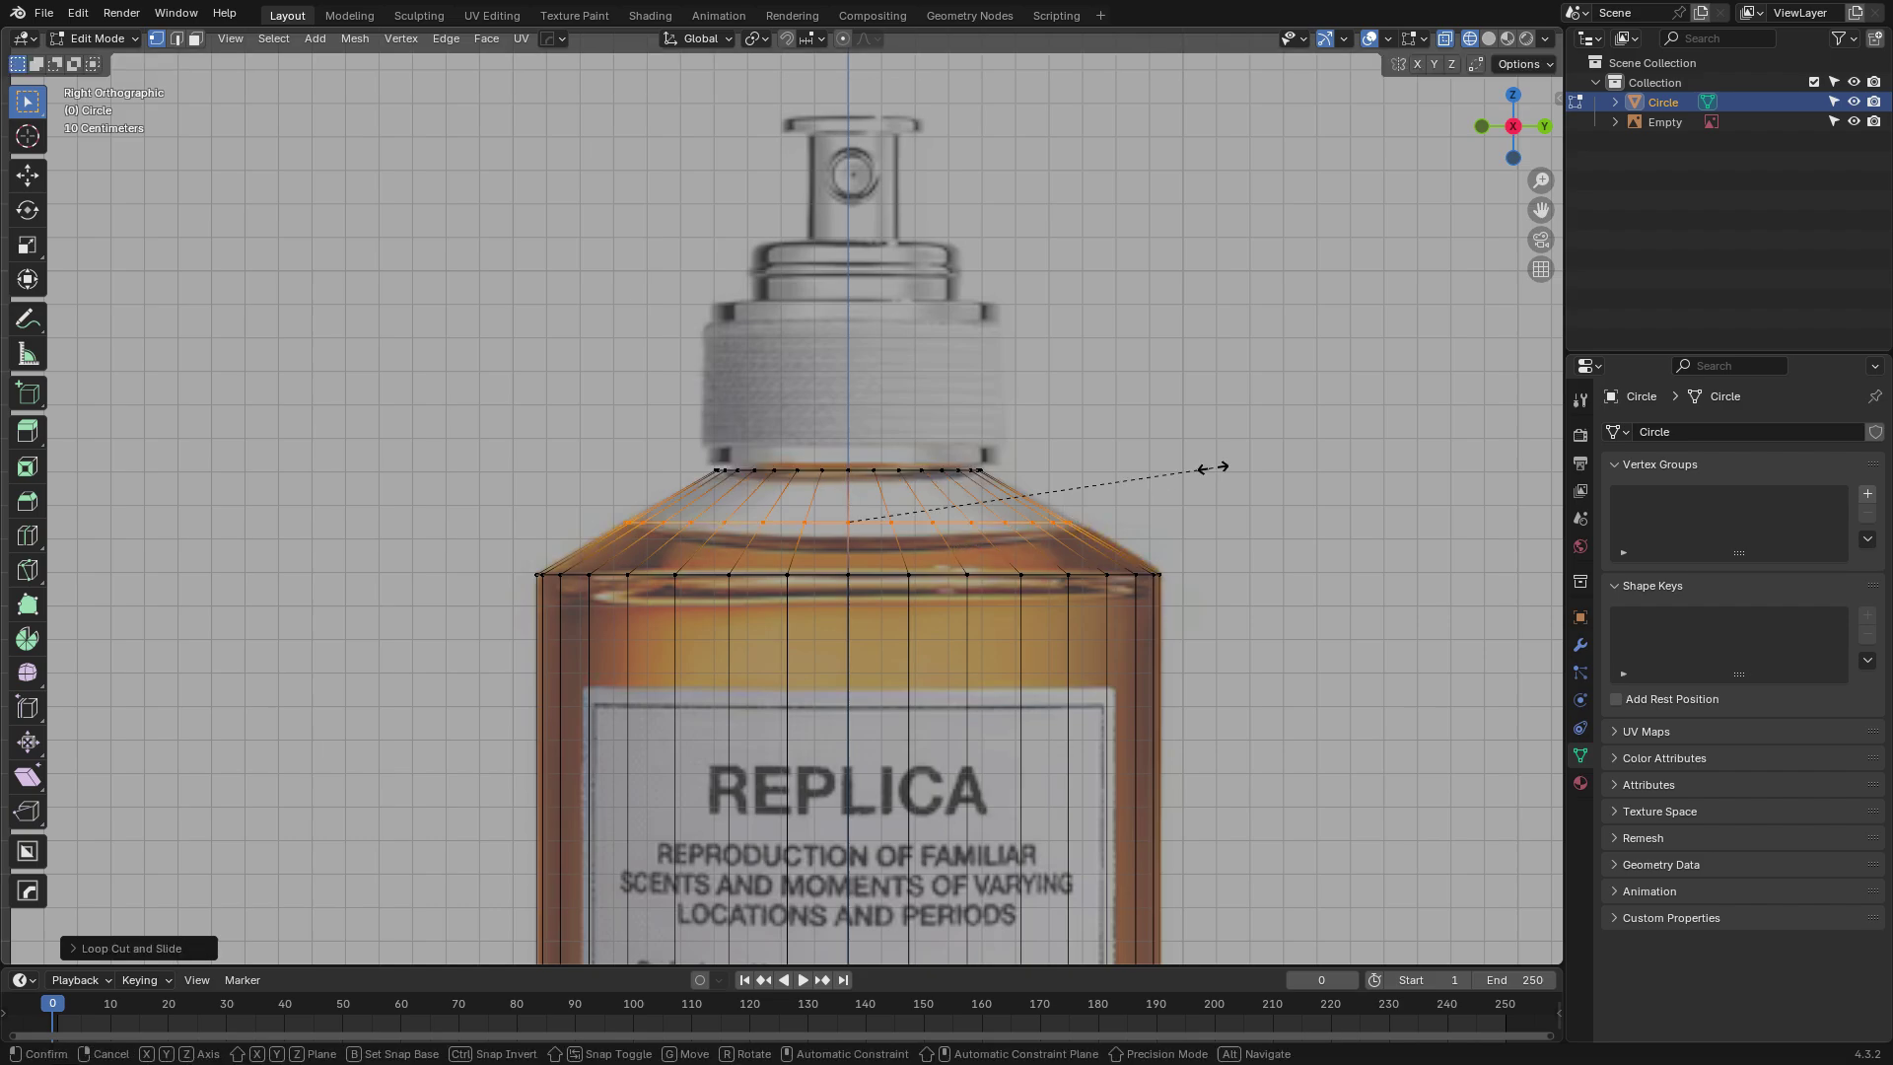
left_click(1434, 489)
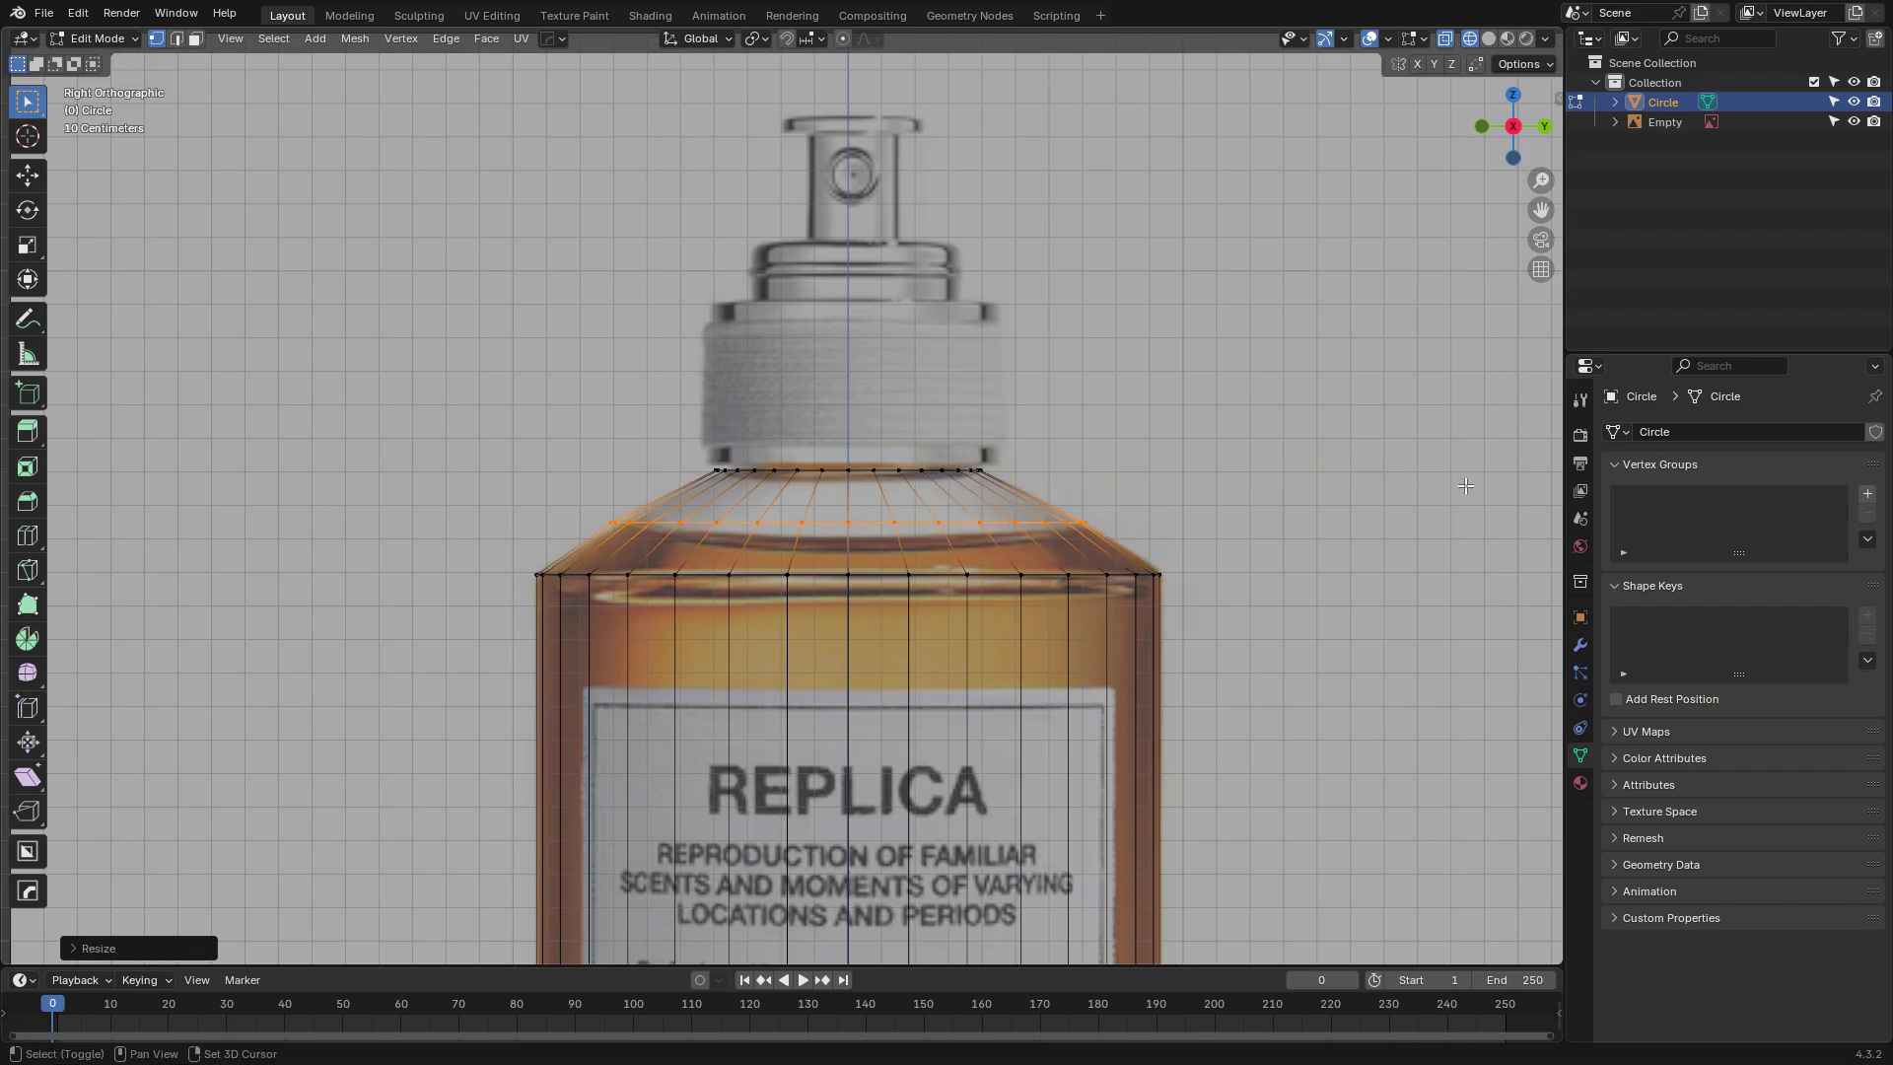
Slide the shoulder loop about 0.086 toward the neck and bevel it with two segments to round the slope.
key("g")
key("g")
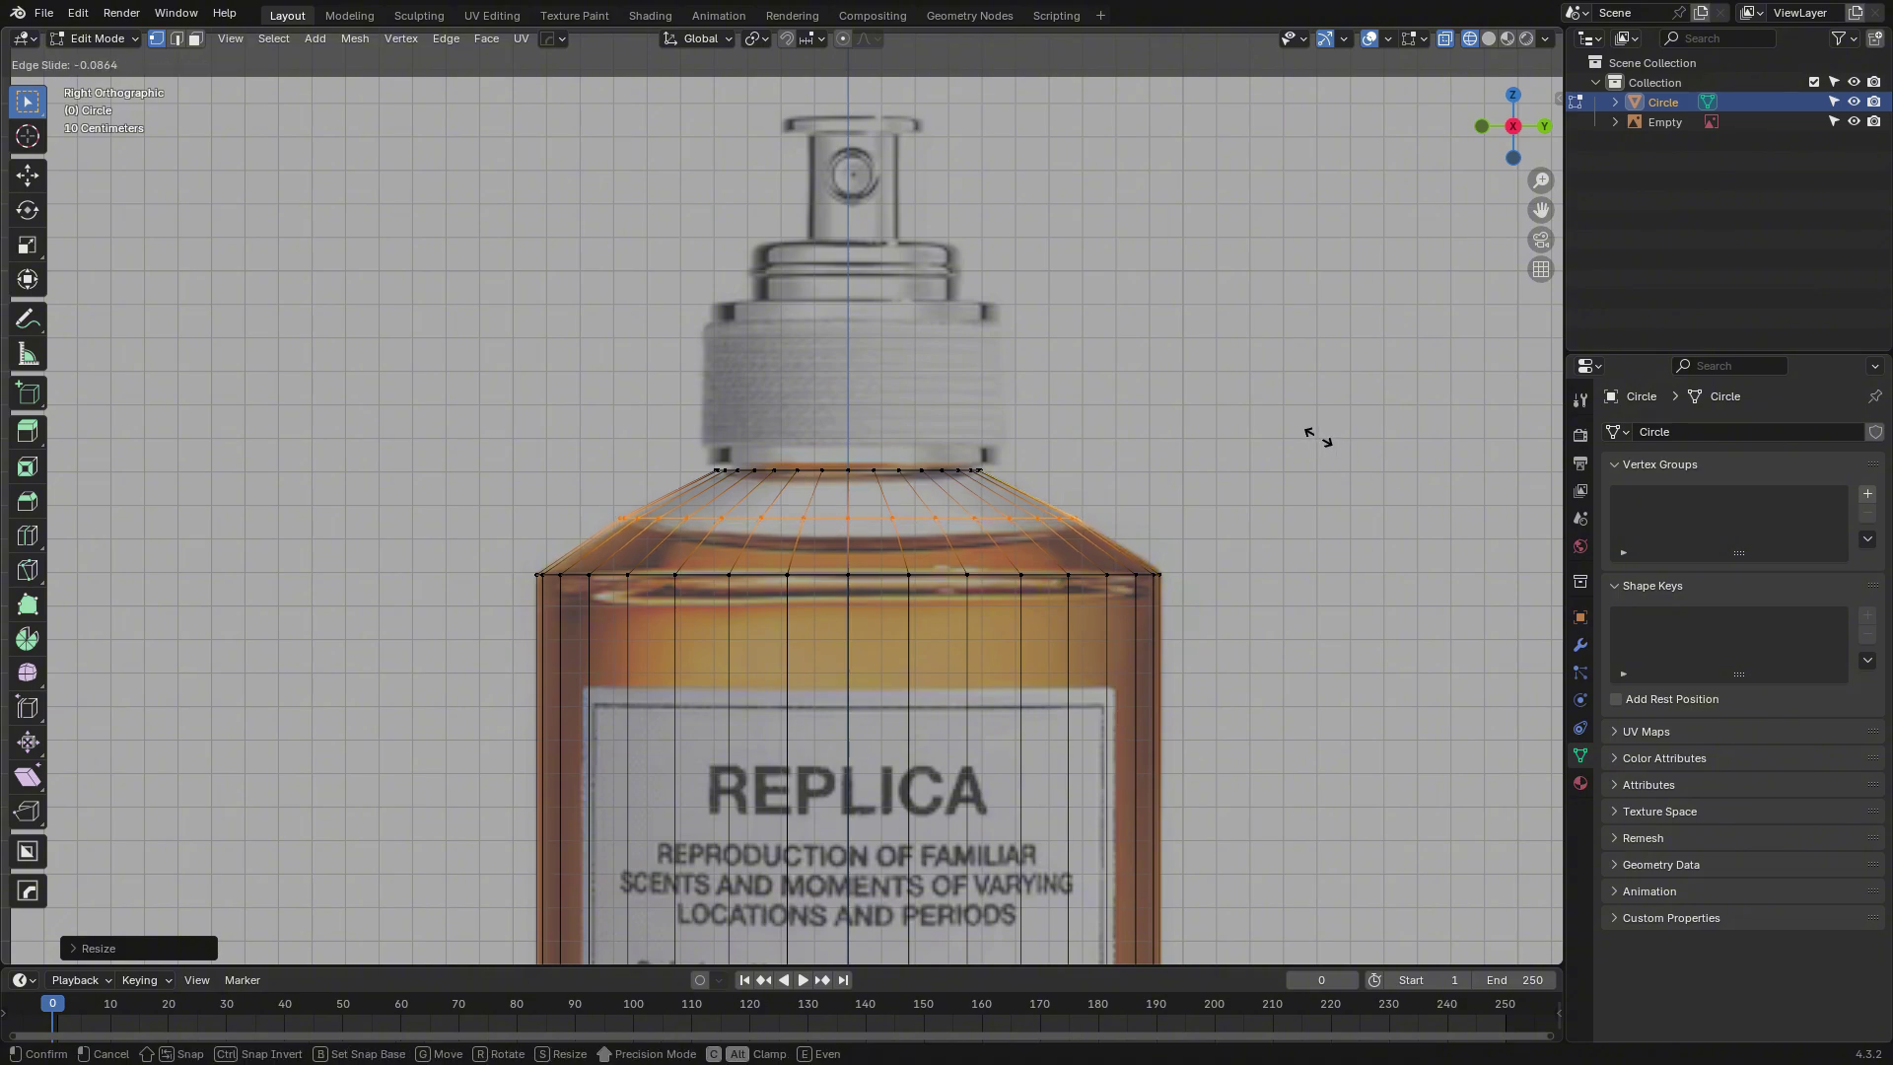
left_click(1318, 438)
key("ctrl+b")
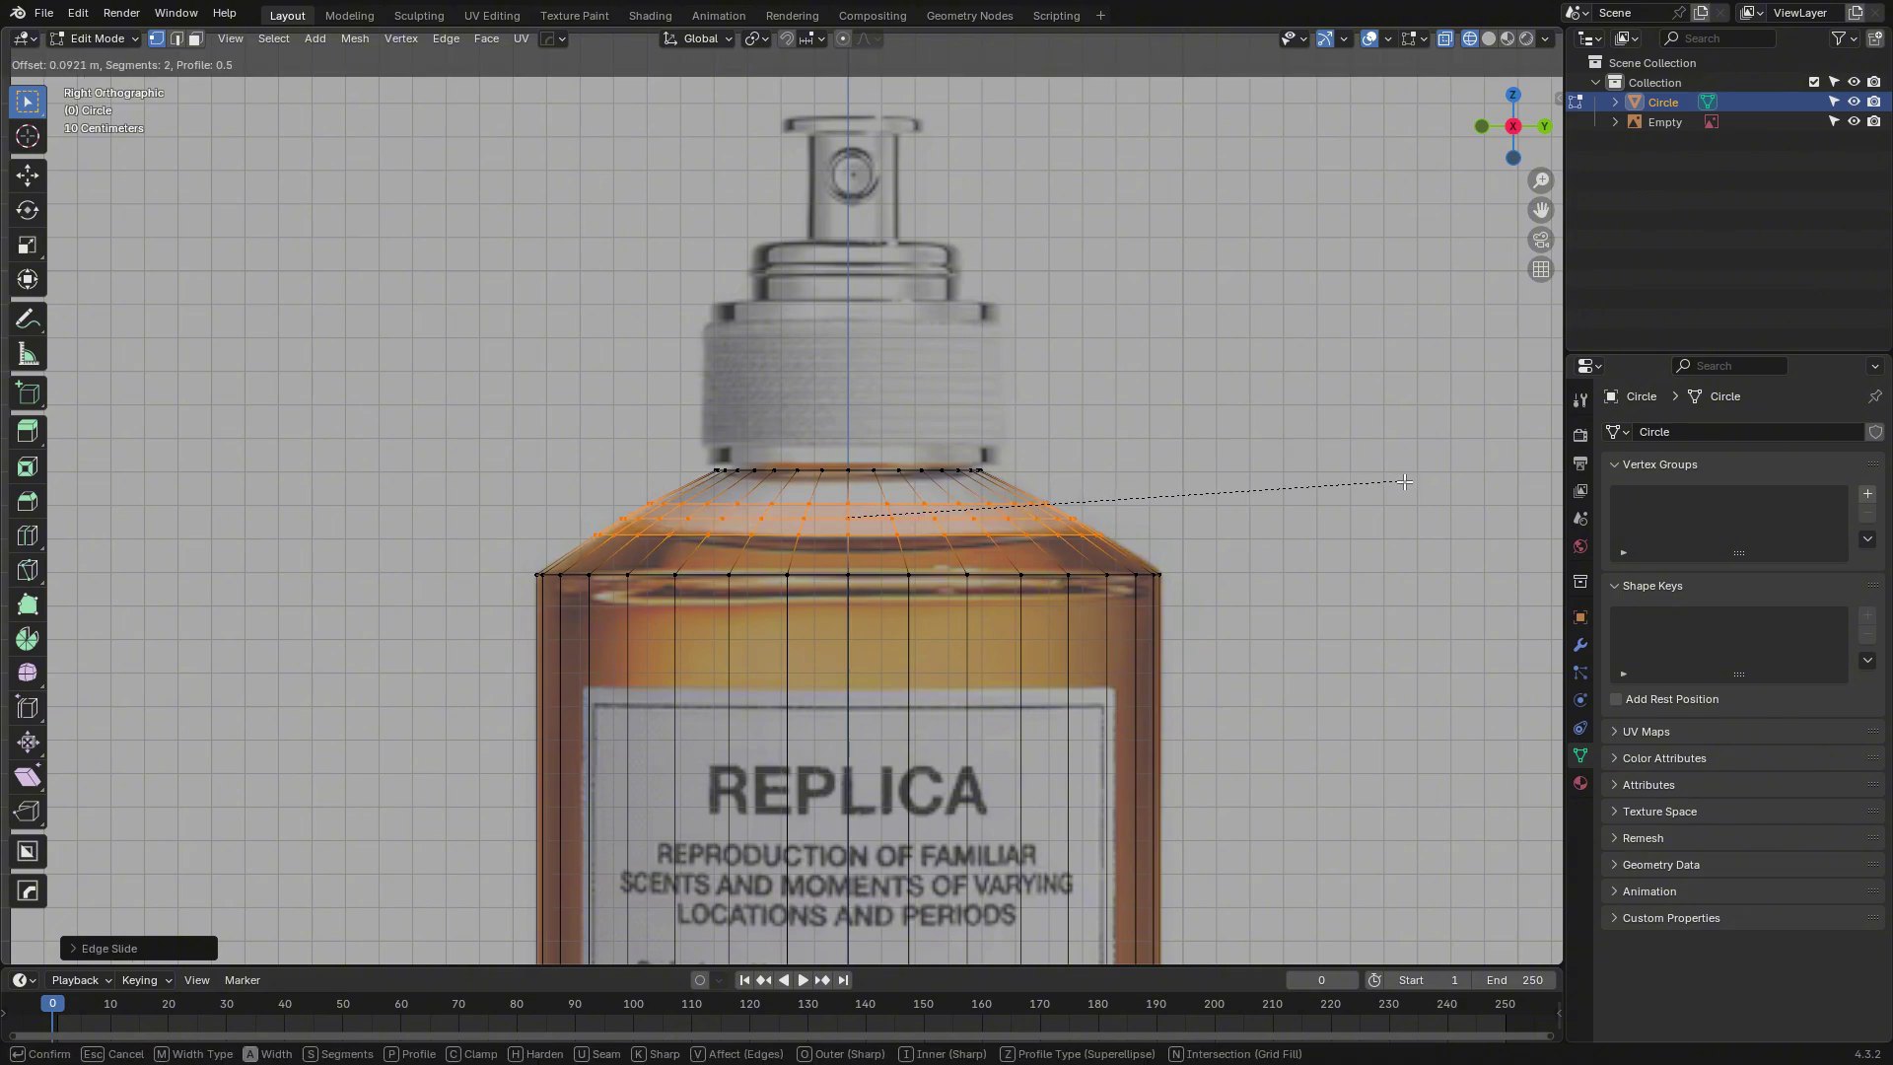
left_click(144, 519)
Leave mesh editing and show the bottle in solid shading.
key("Tab")
left_click(1484, 43)
mouse_move(1482, 48)
middle_mouse_down()
mouse_move(1339, 181)
mouse_move(1217, 240)
mouse_move(1155, 201)
mouse_move(1564, 119)
middle_mouse_up()
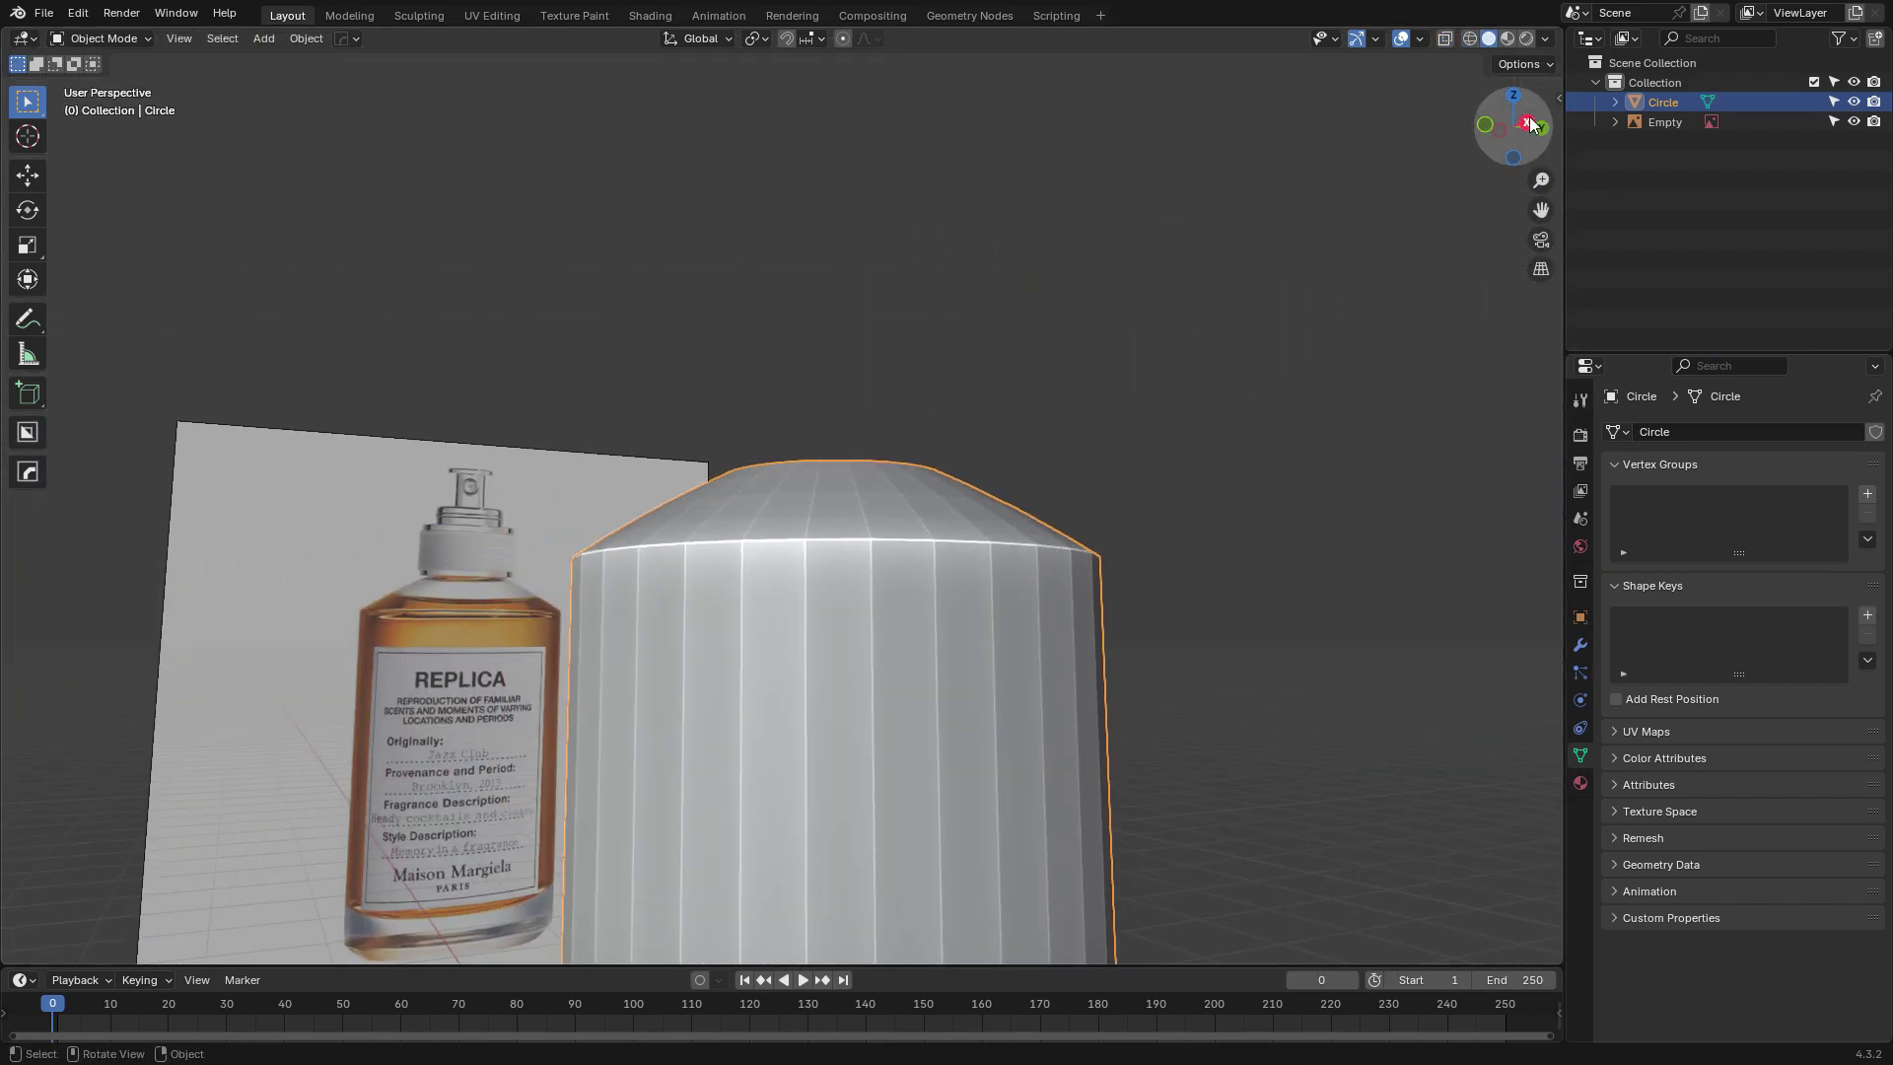
left_click(1527, 121)
Add a supporting loop cut to the bottle body and slide it up close to the shoulder edge.
key("Tab")
left_click(1514, 126)
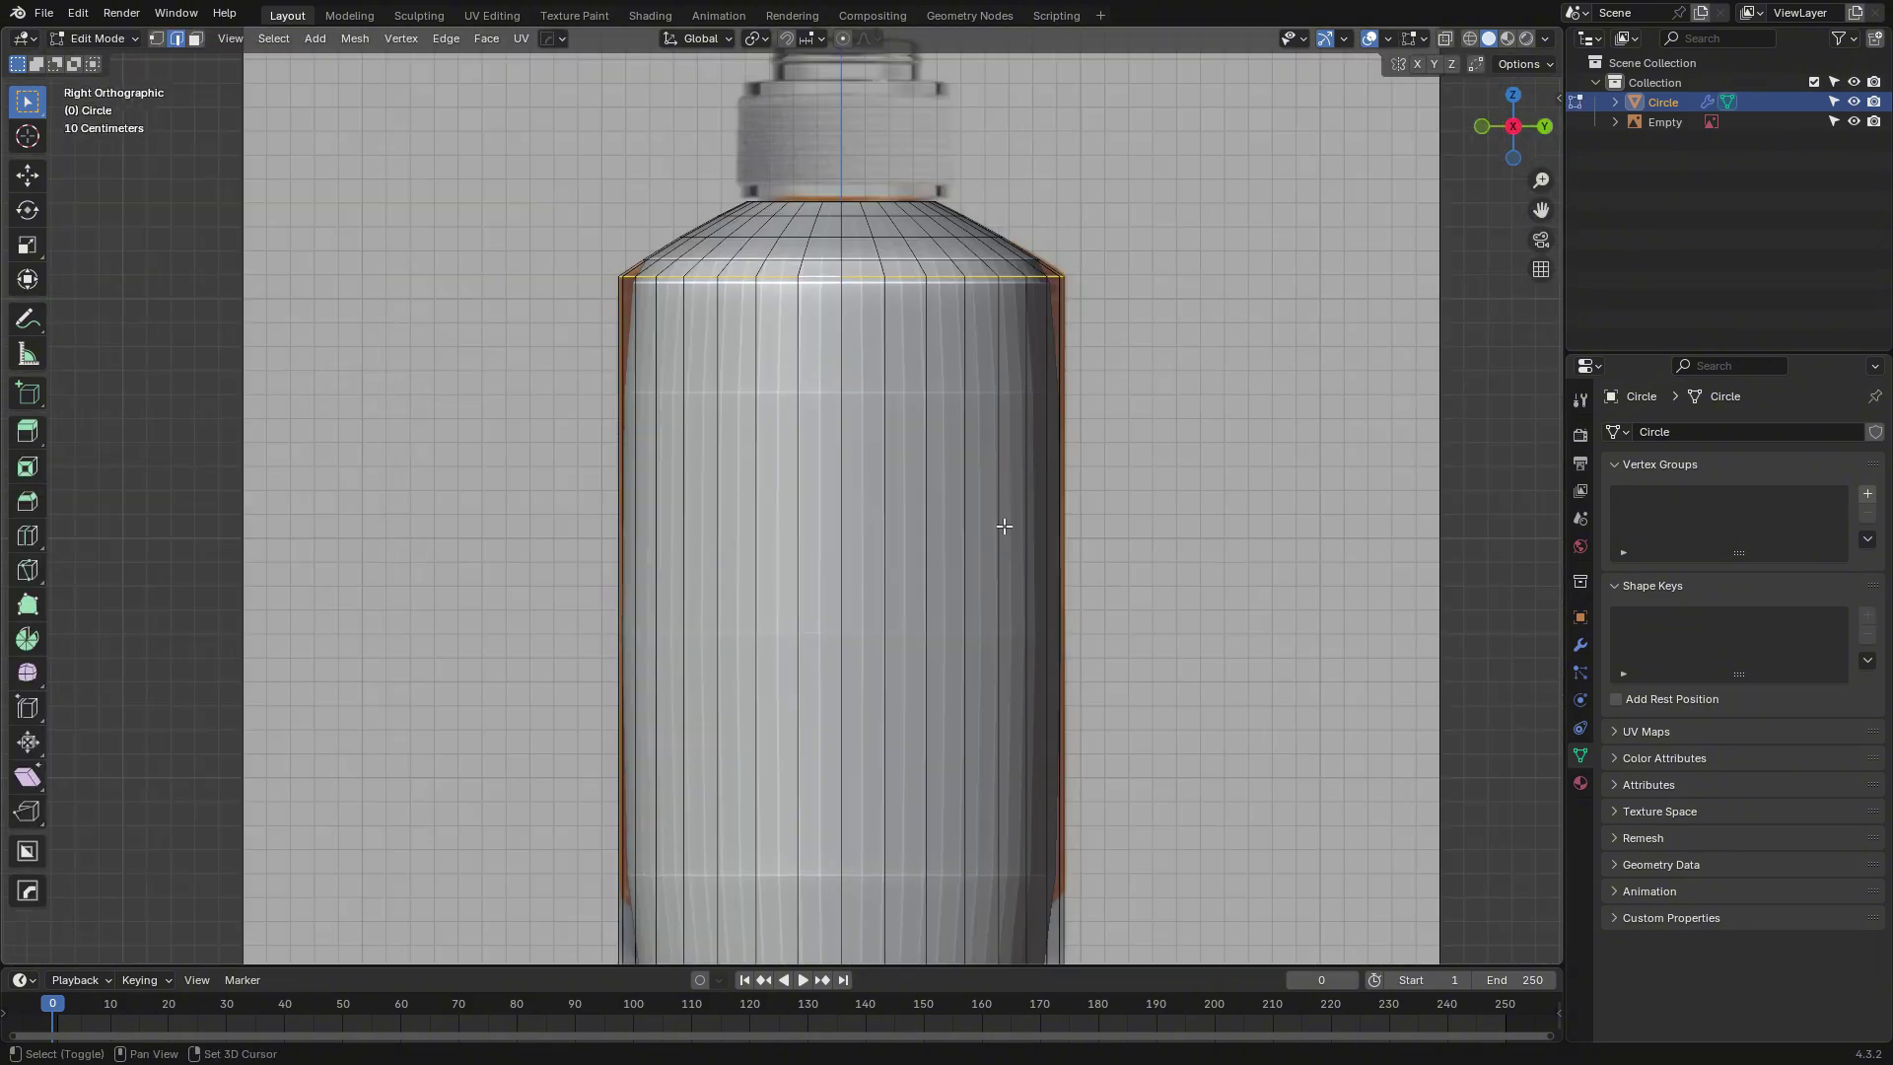
key("ctrl+r")
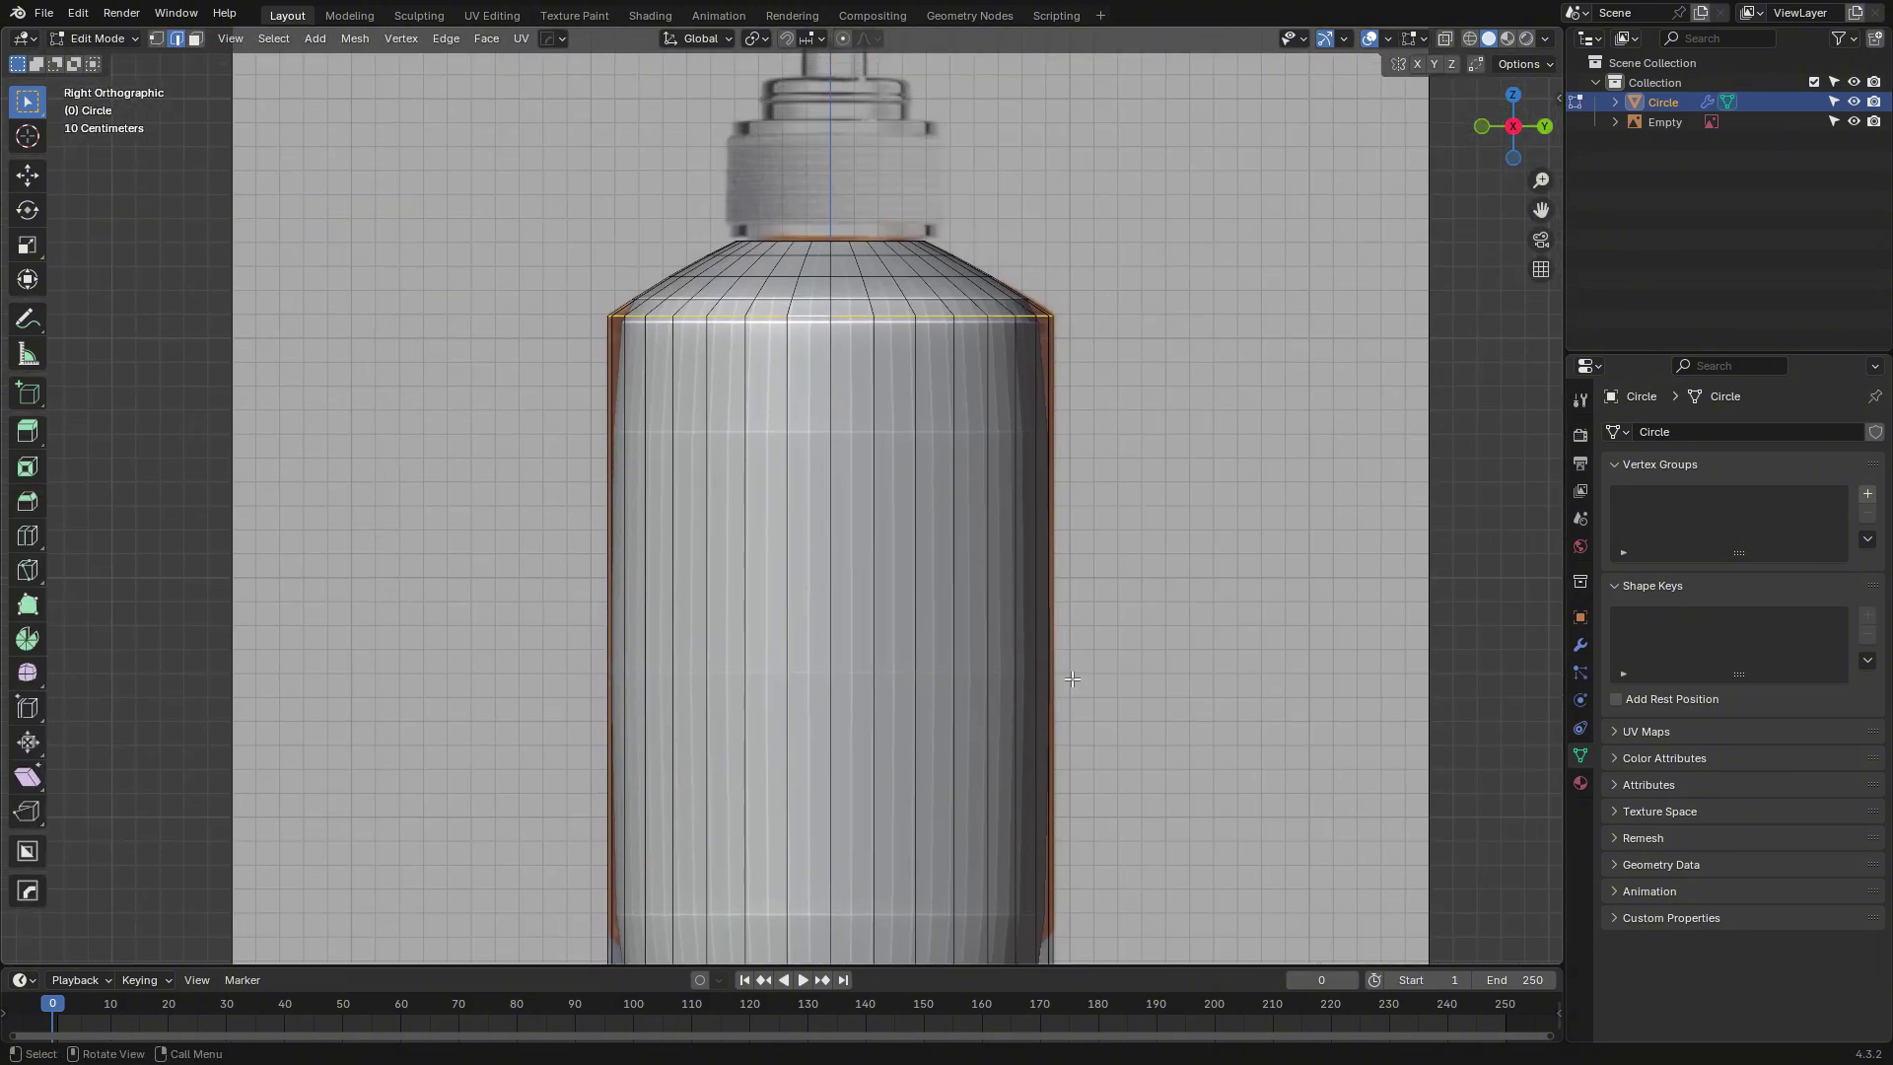
left_click(1069, 658)
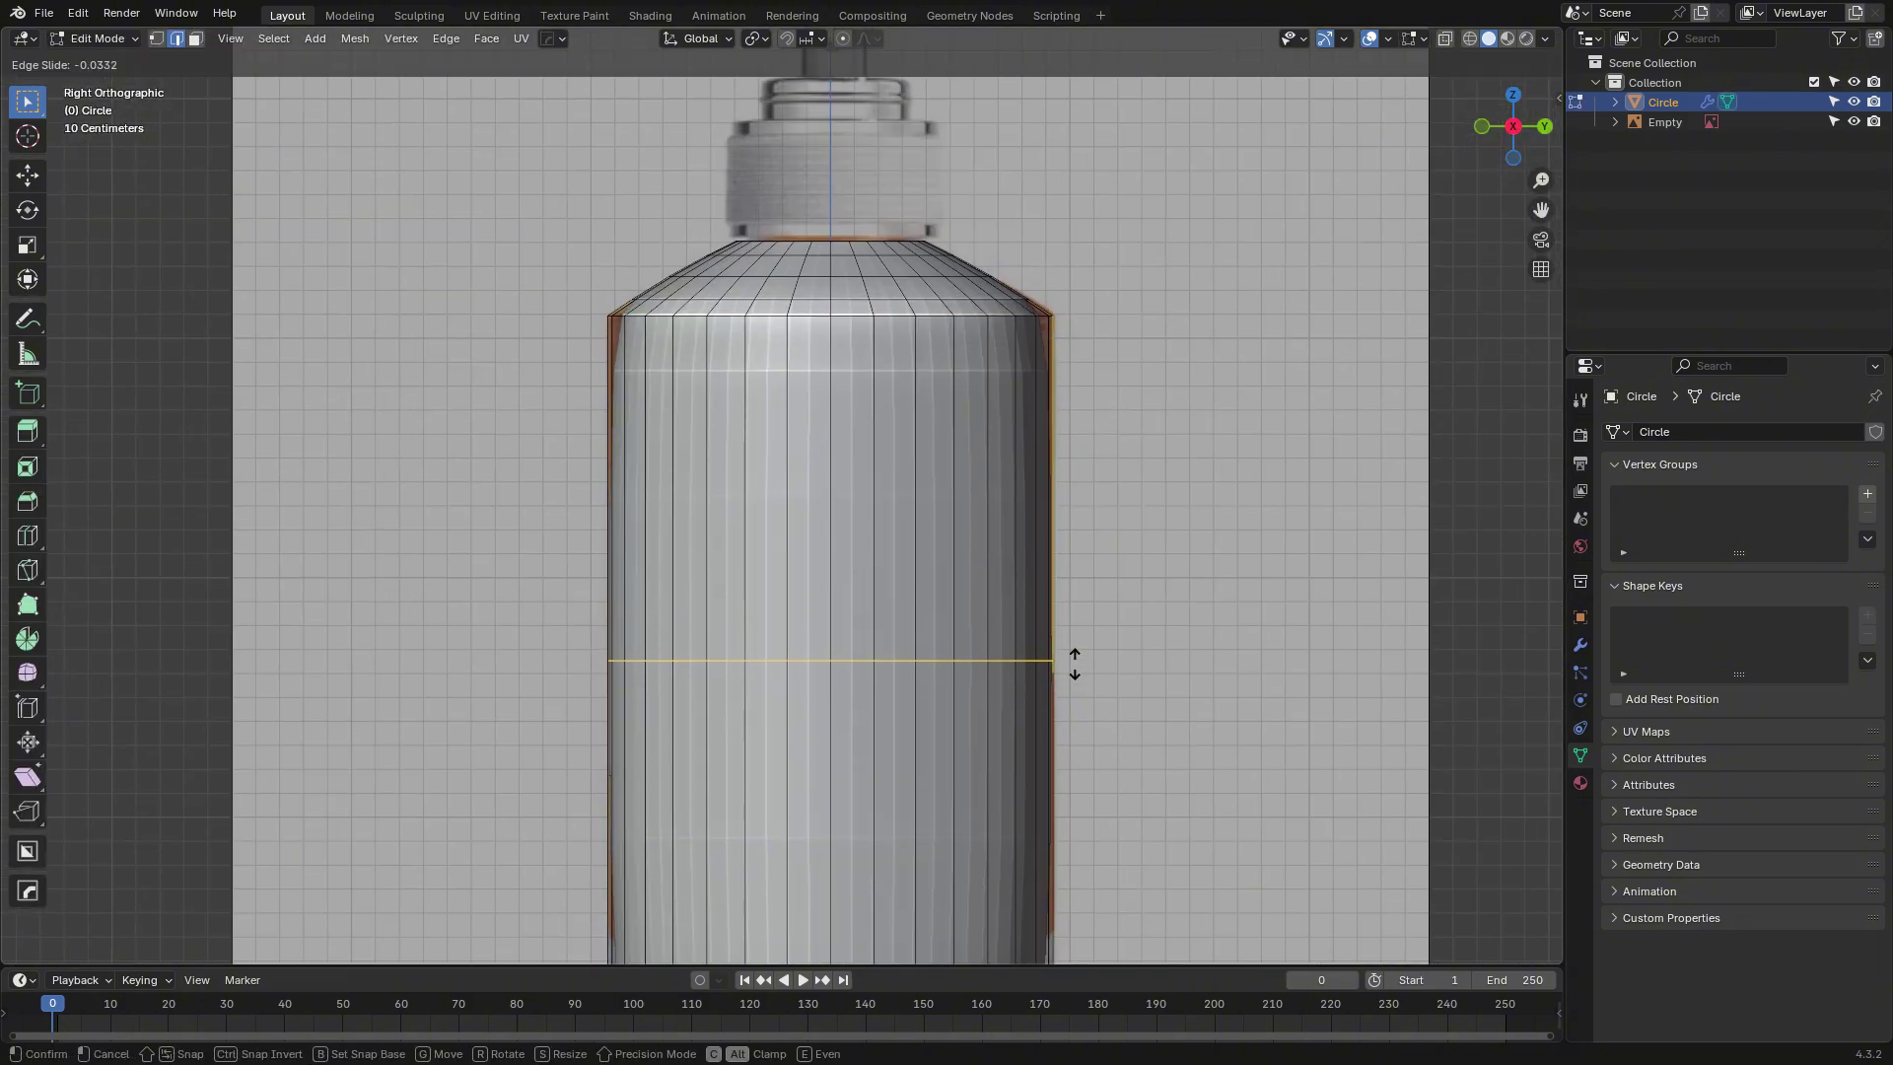
left_click(1035, 258)
Add another supporting loop cut to the body and slide it down close to the bottom chamfer edge.
scroll(1094, 549, "down", 6)
scroll(967, 549, "up", 4)
key("ctrl+r")
left_click(937, 503)
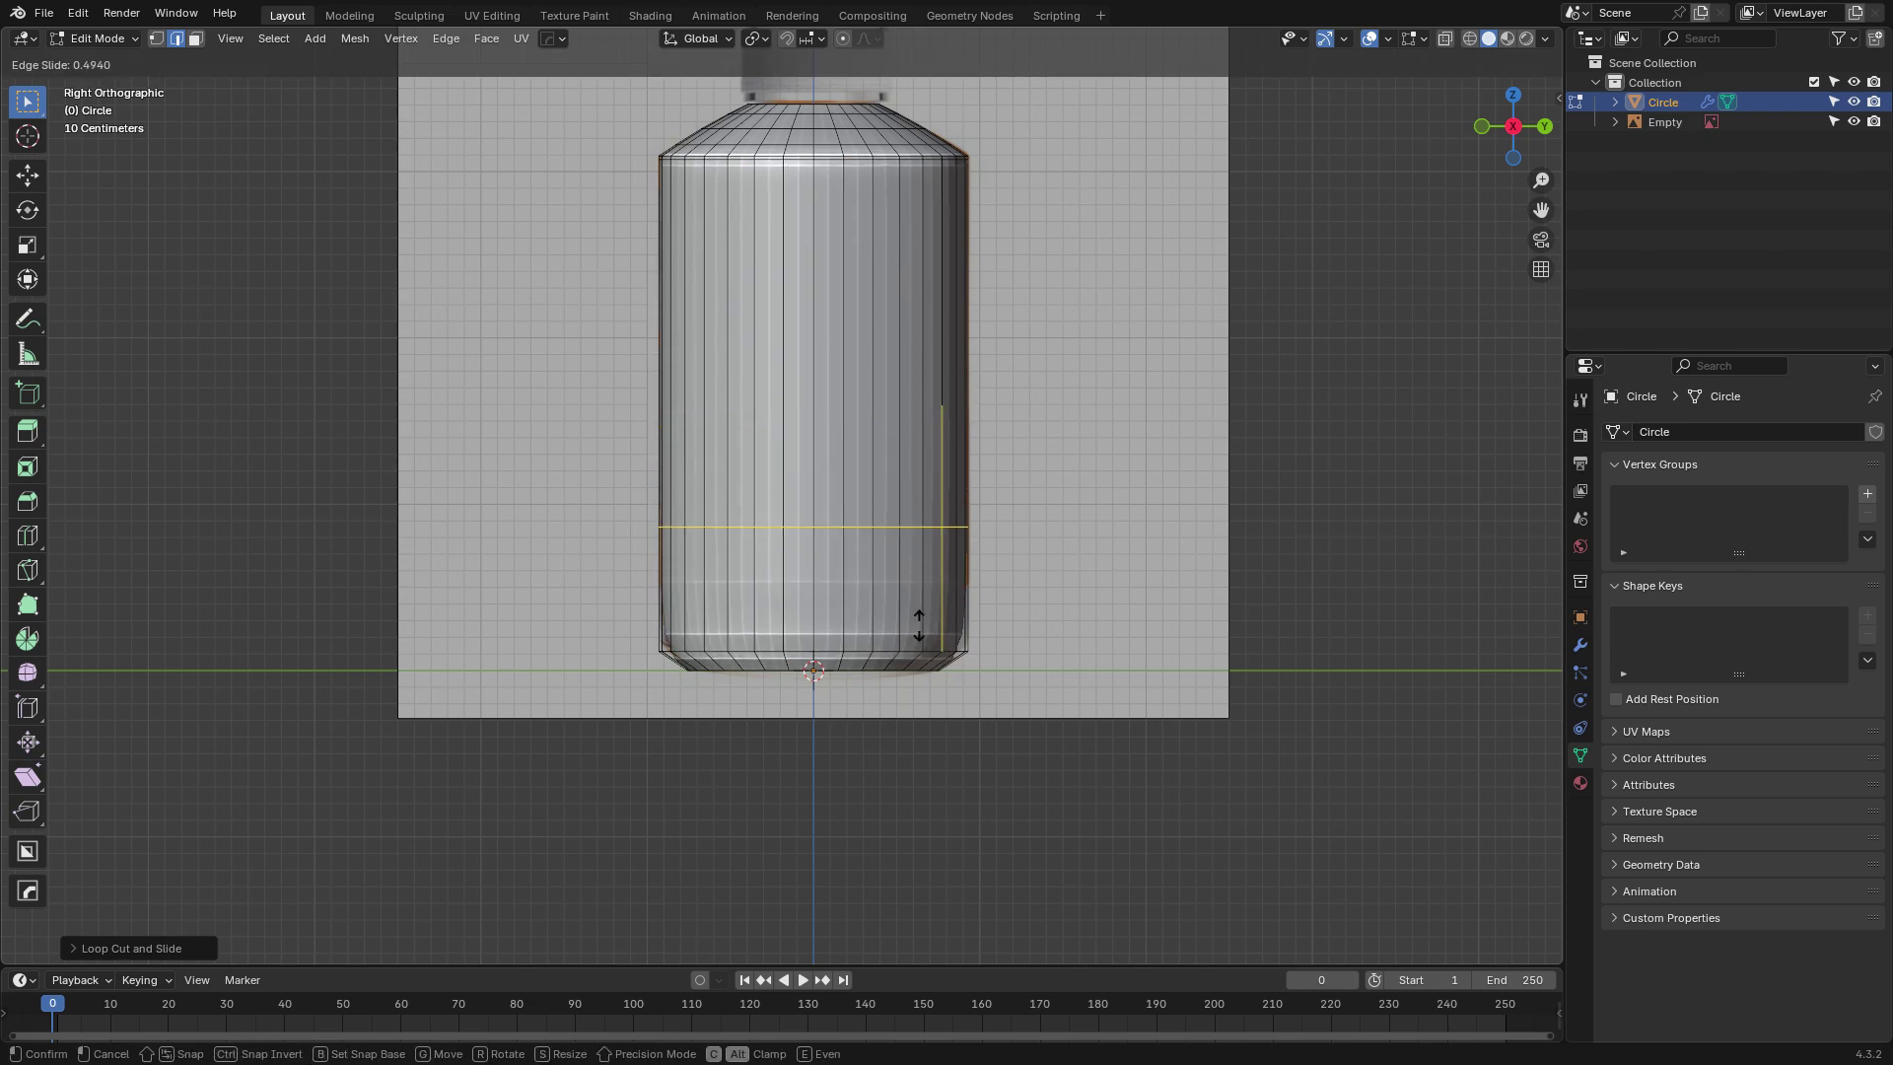
left_click(876, 789)
Add six evenly spaced horizontal loop cuts along the bottle body.
key("ctrl+r")
scroll(941, 493, "up", 9)
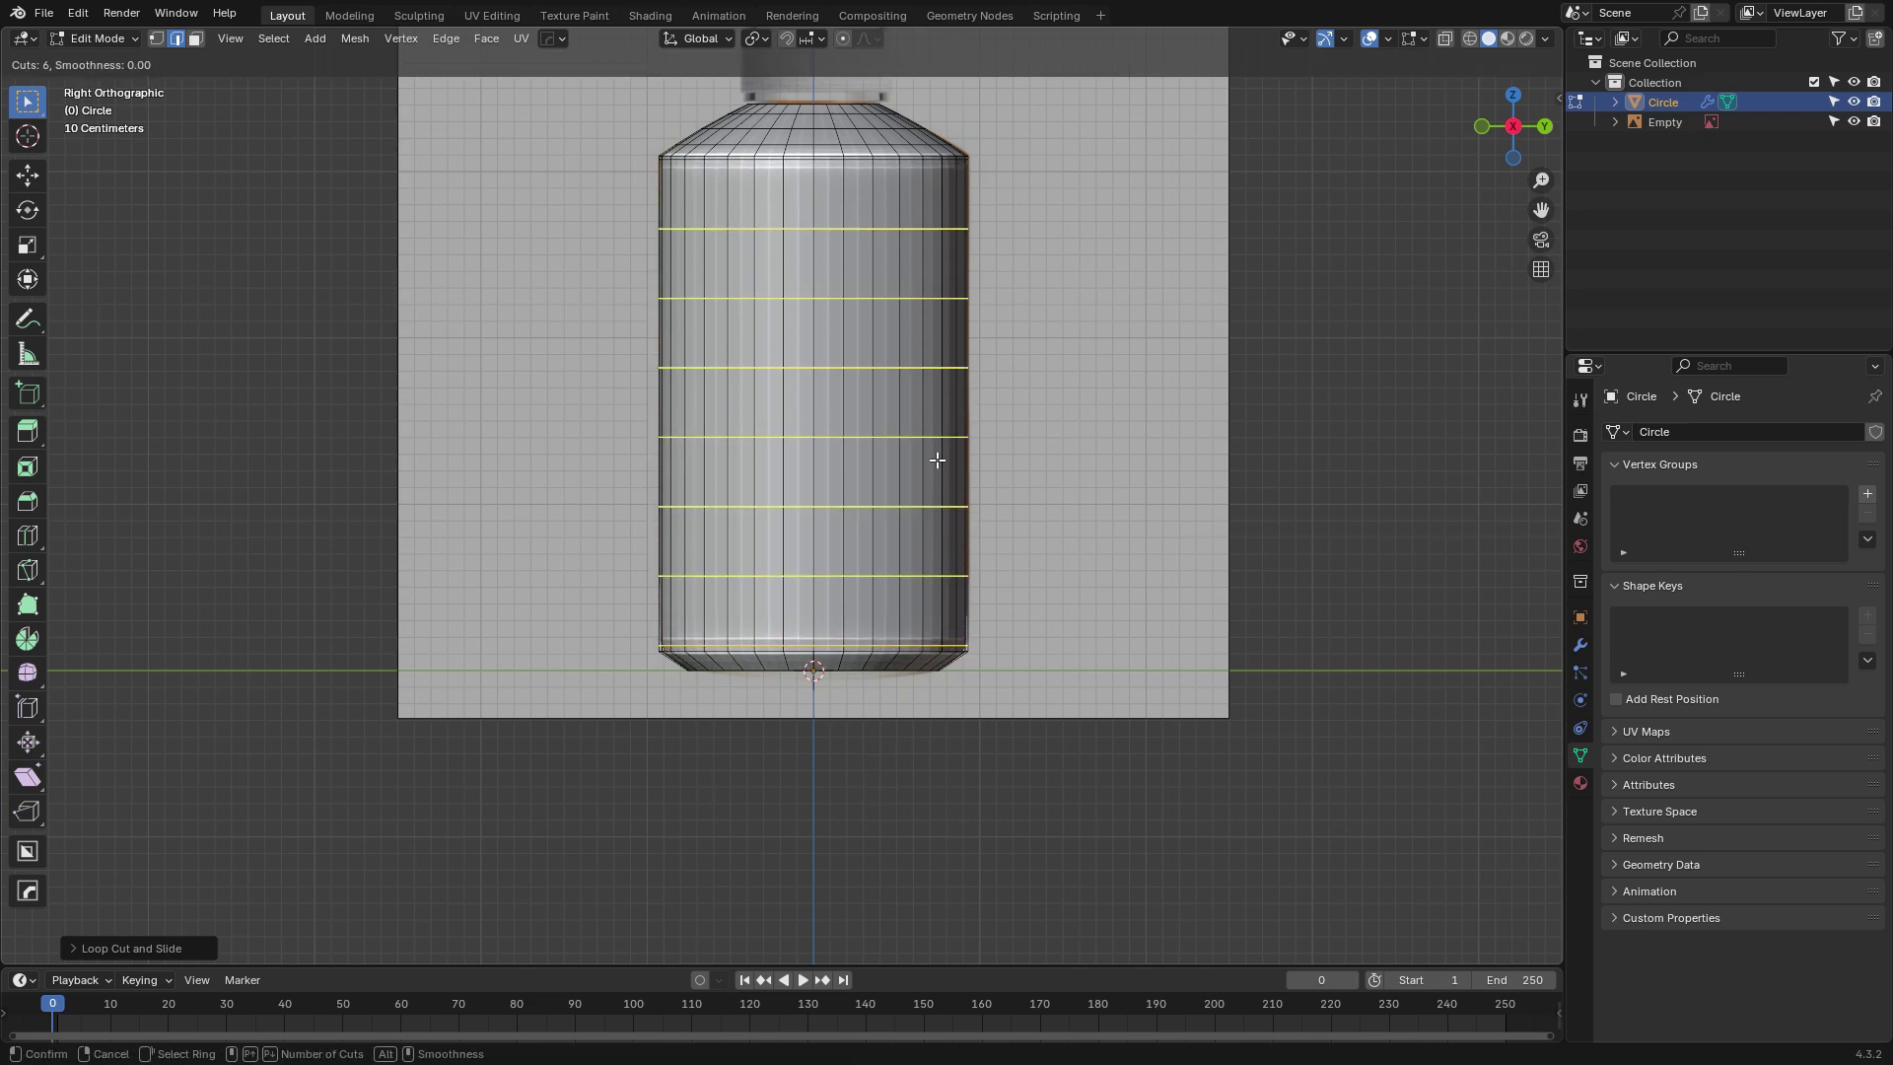
left_click(936, 460)
right_click(937, 459)
Leave mesh editing and apply smooth shading to the bottle.
key("Tab")
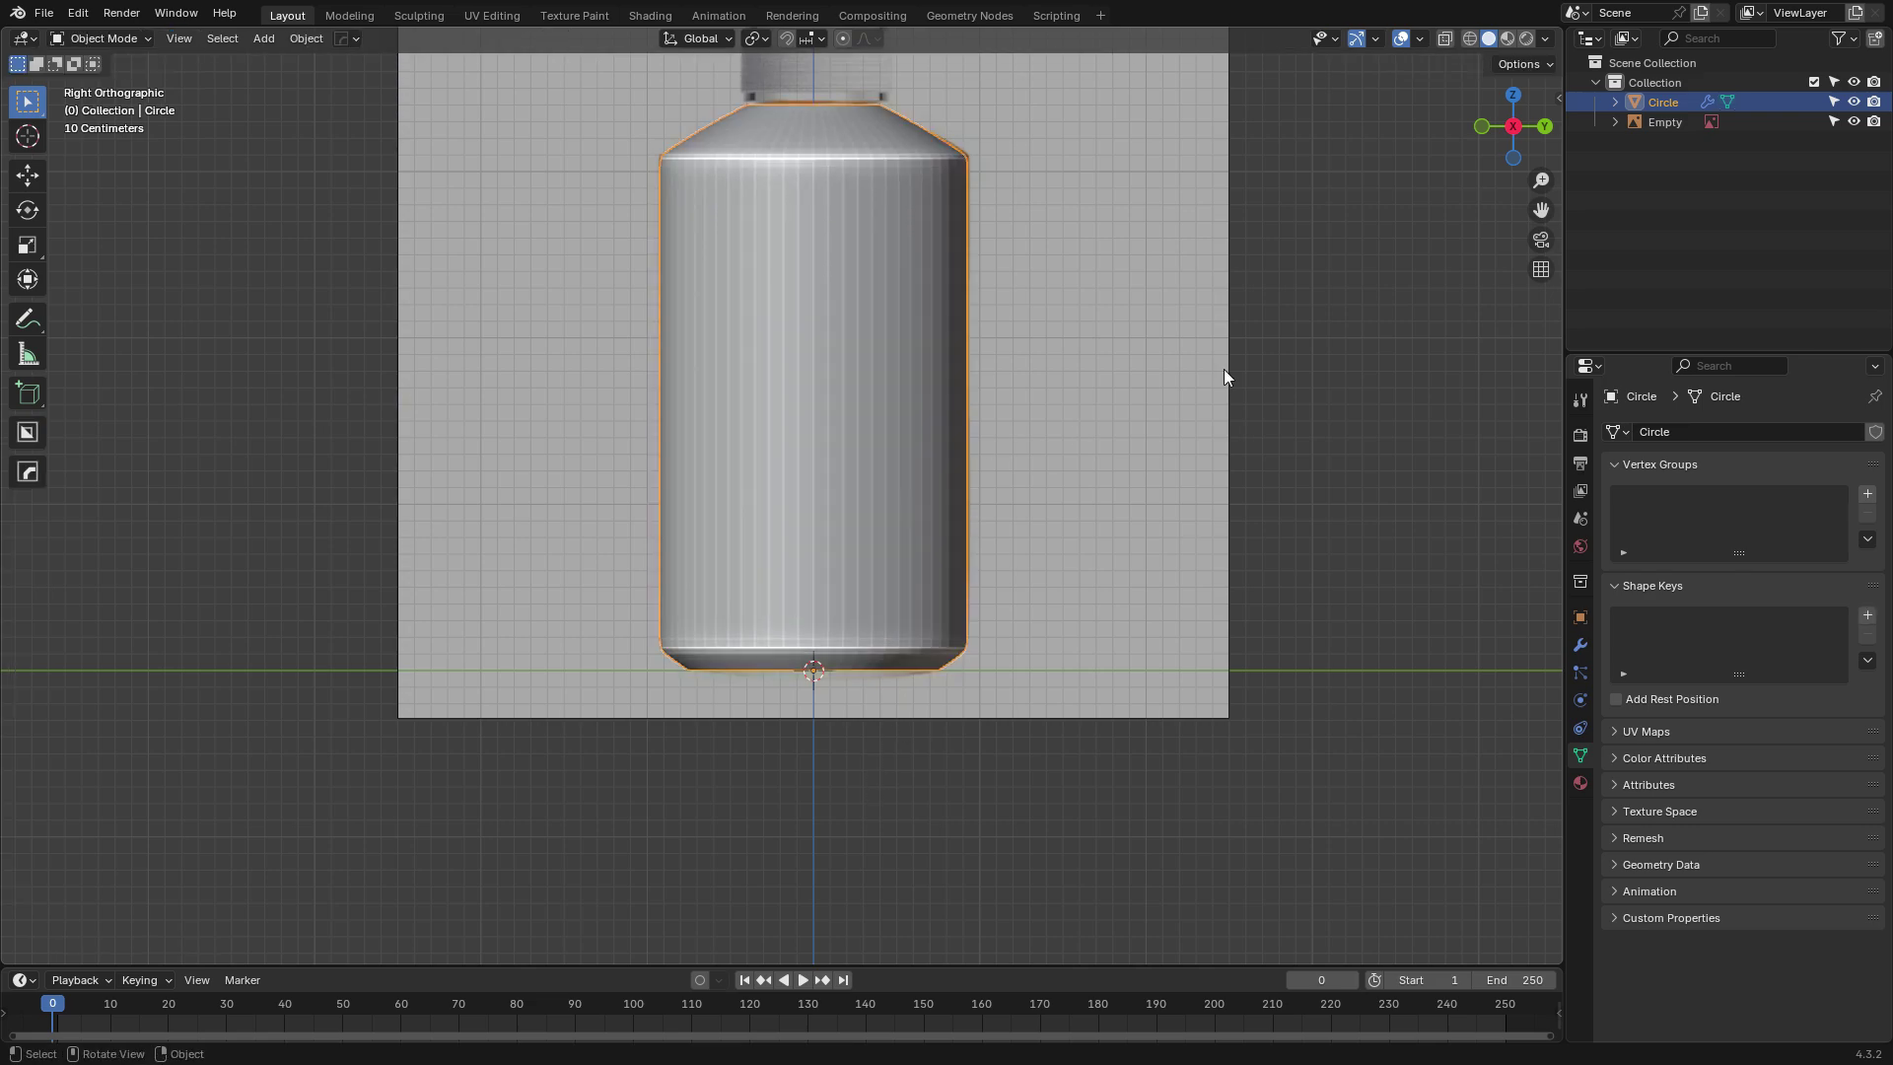
right_click(932, 410)
left_click(937, 394)
left_click(1220, 314)
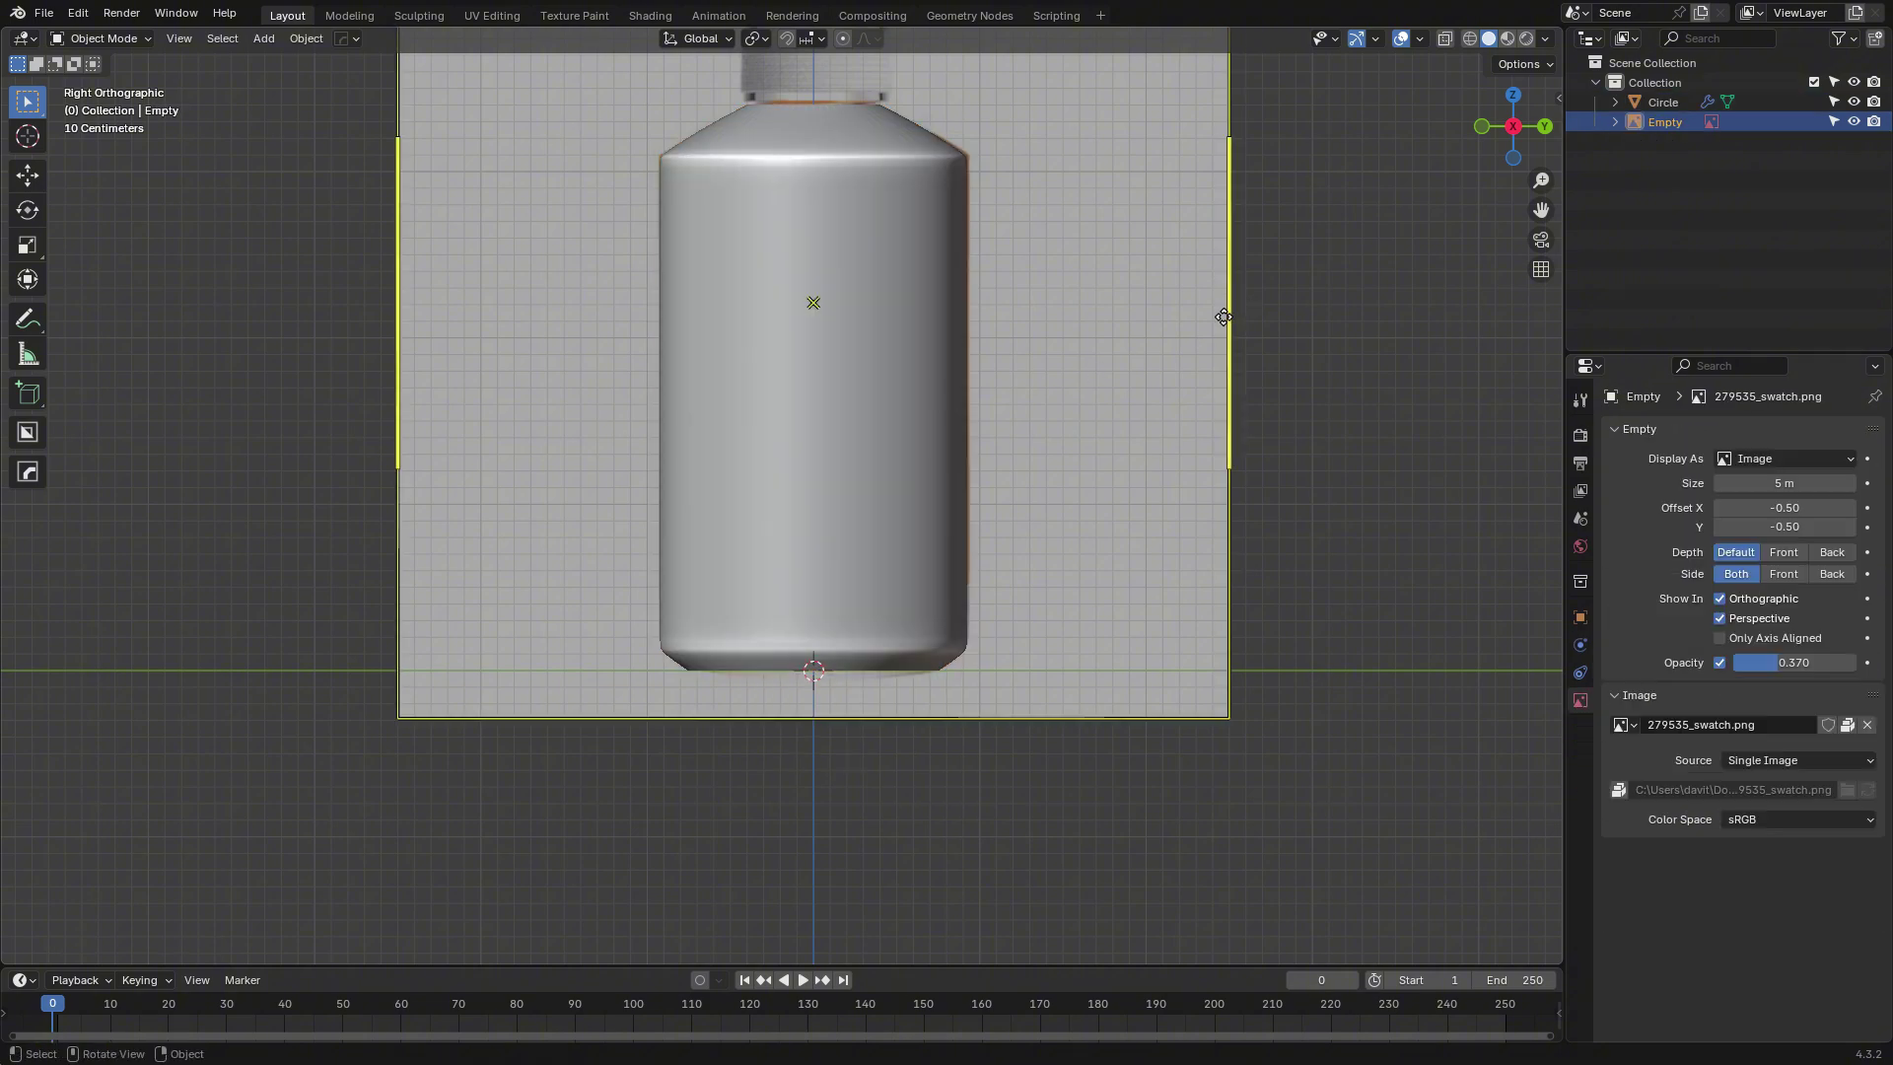
Select the open edge loop on the bottle's underside and extrude it inward, scaling it to about 0.043 around the centre.
middle_click_drag(1220, 313, 979, 428)
left_click(838, 475)
middle_click_drag(854, 481, 890, 334)
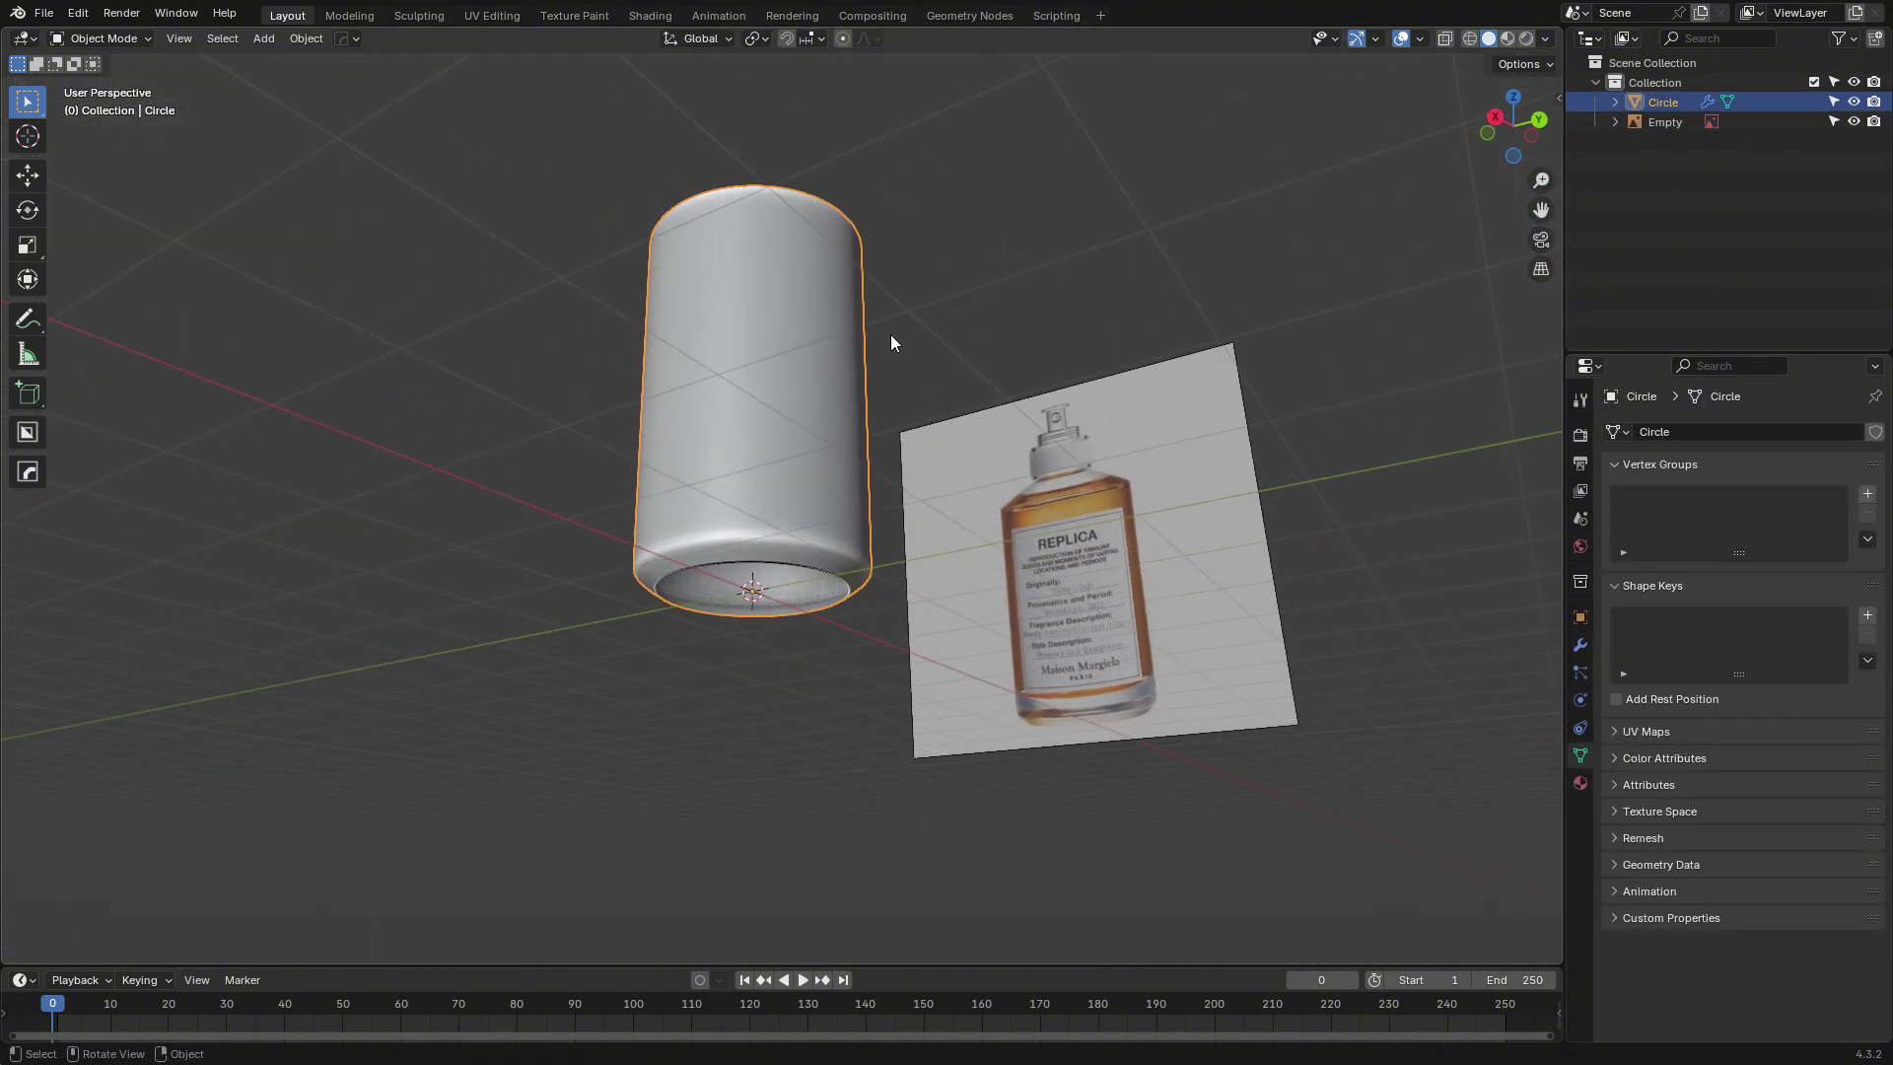
scroll(891, 334, "up", 1)
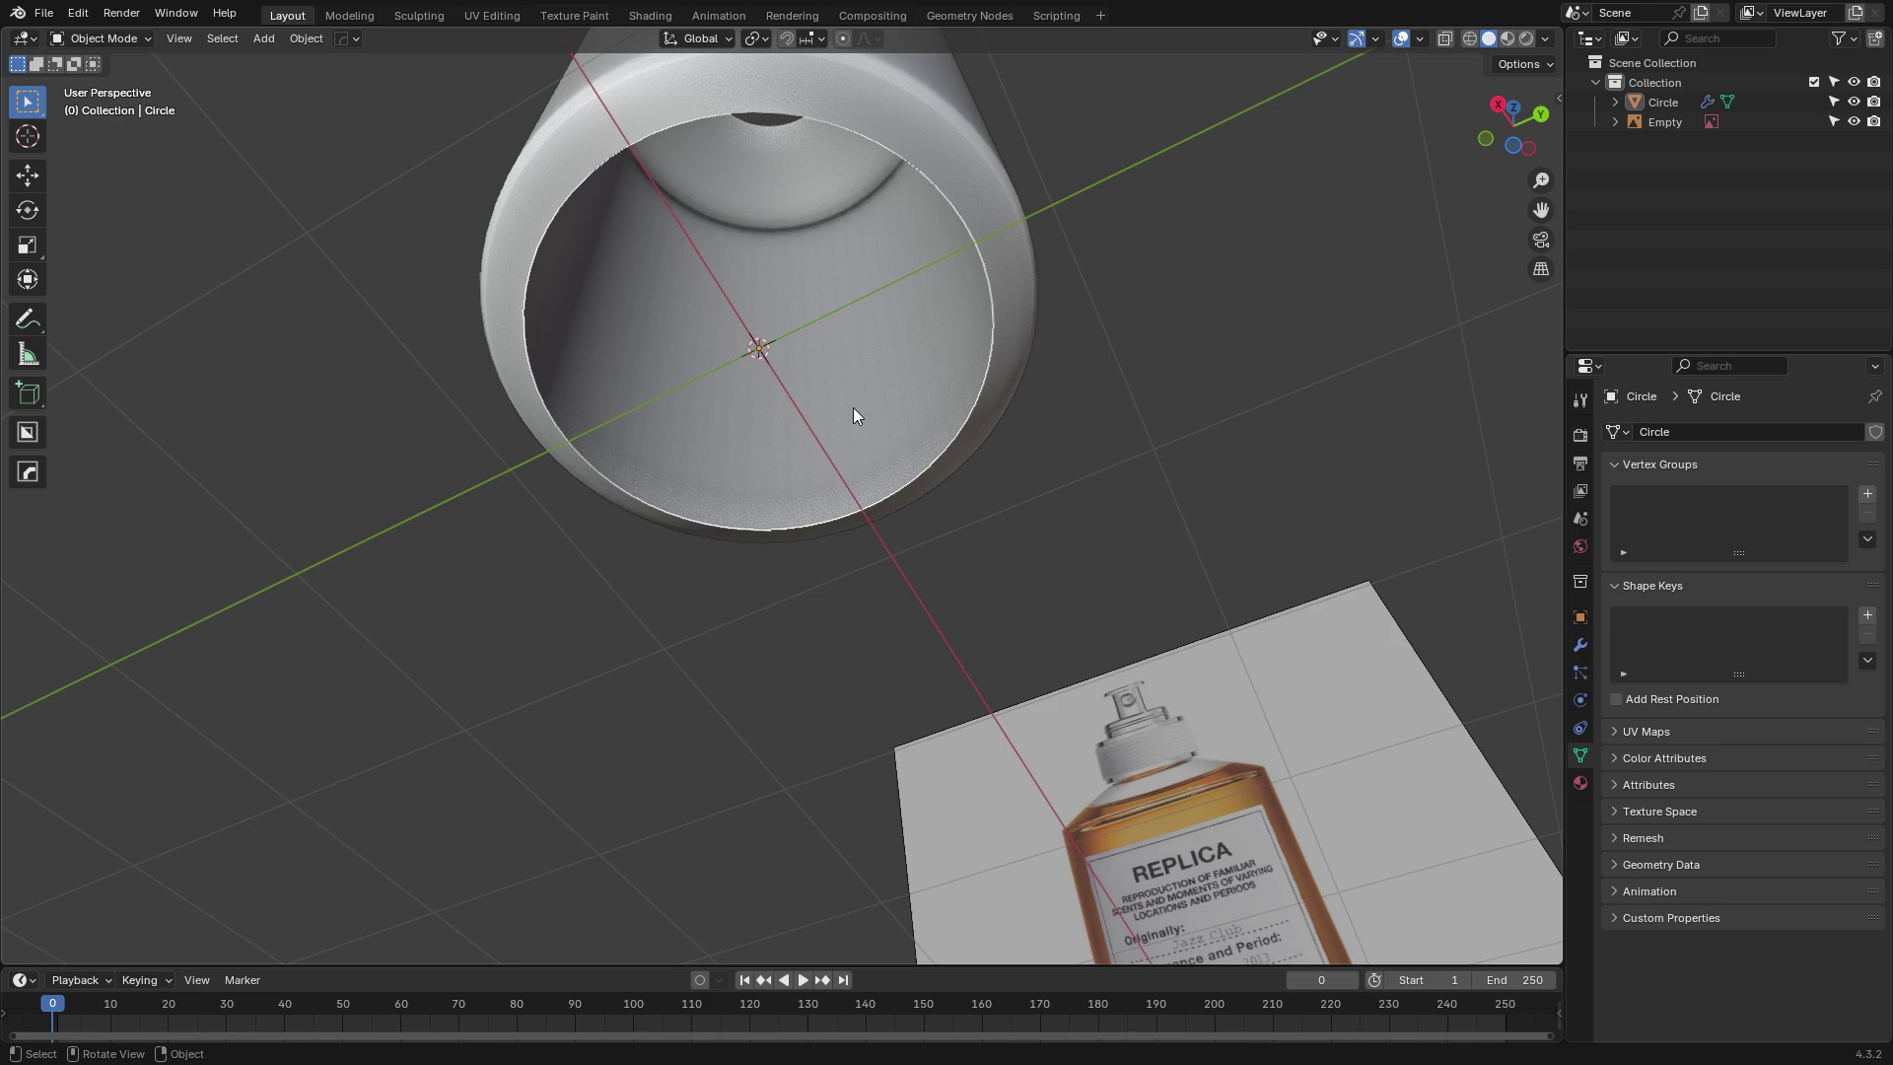
middle_click_drag(854, 407, 548, 256)
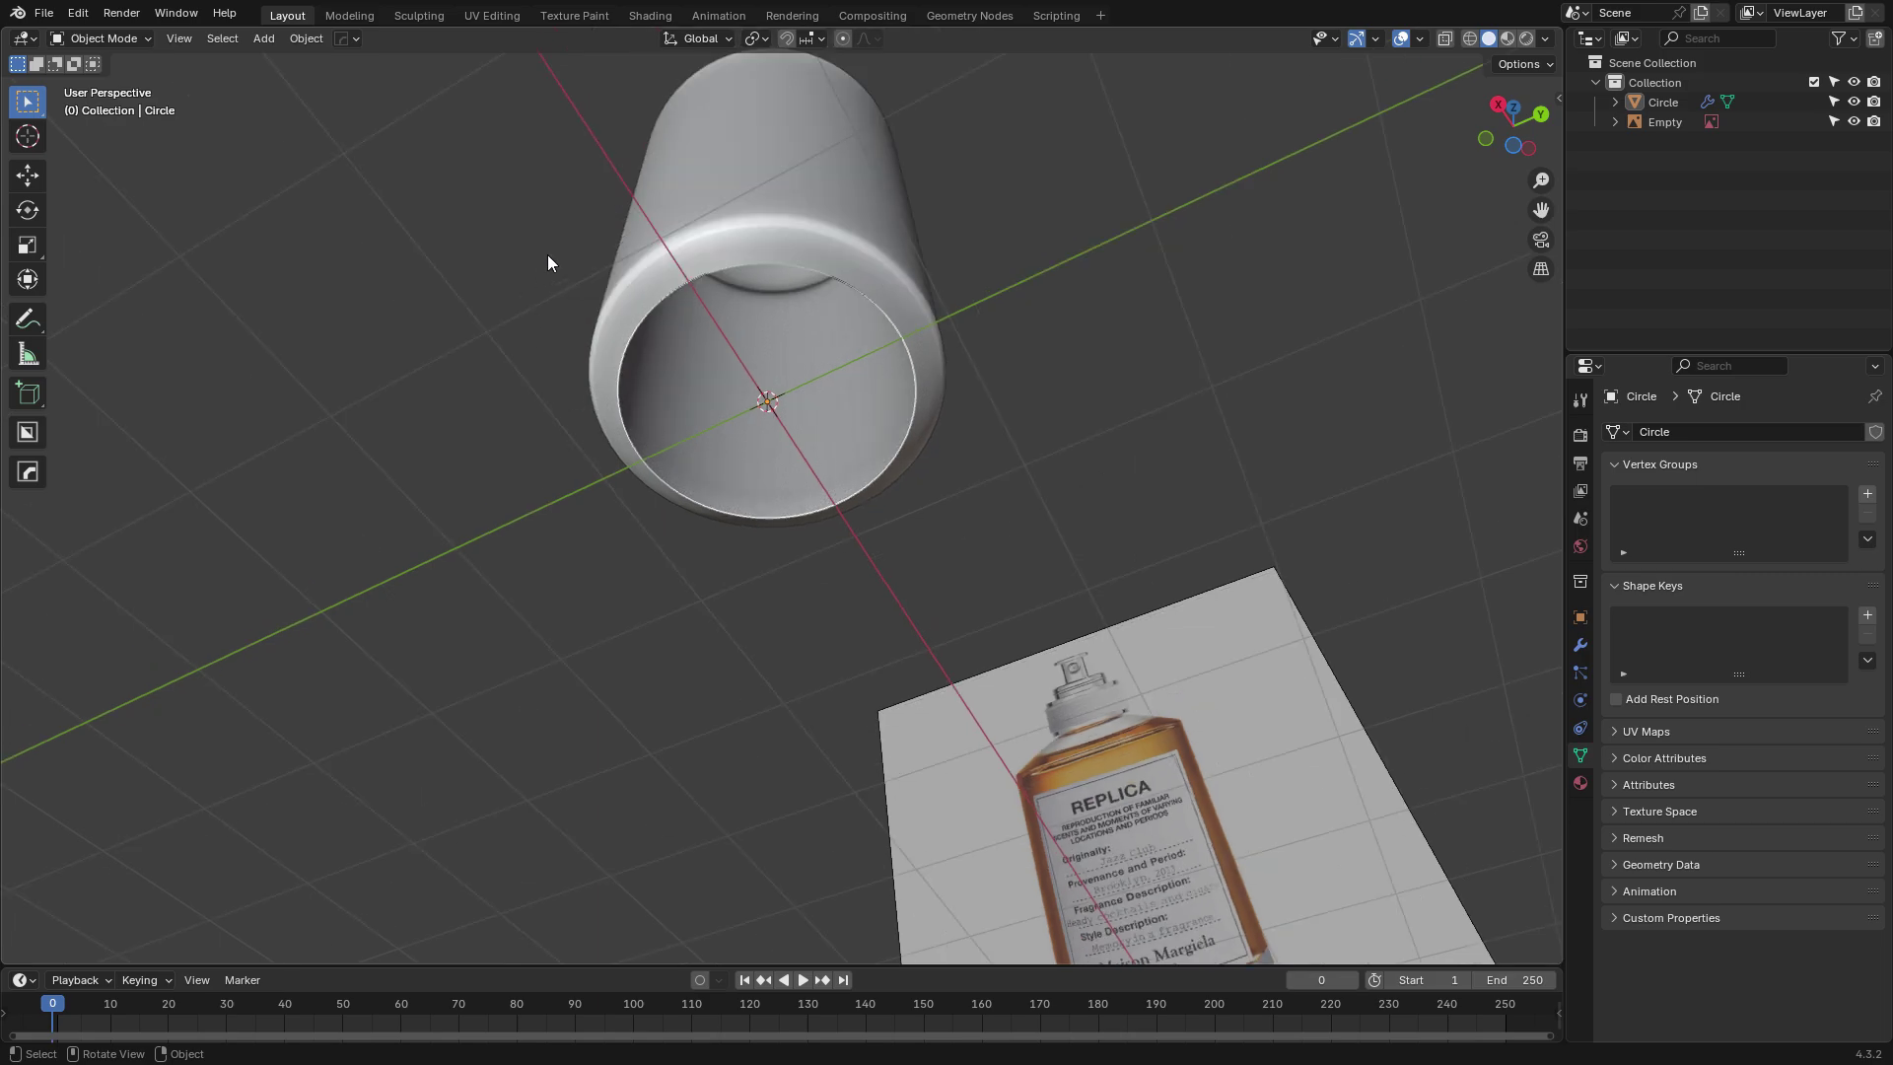
middle_click_drag(850, 372, 845, 398)
scroll(838, 409, "up", 5)
key("Tab")
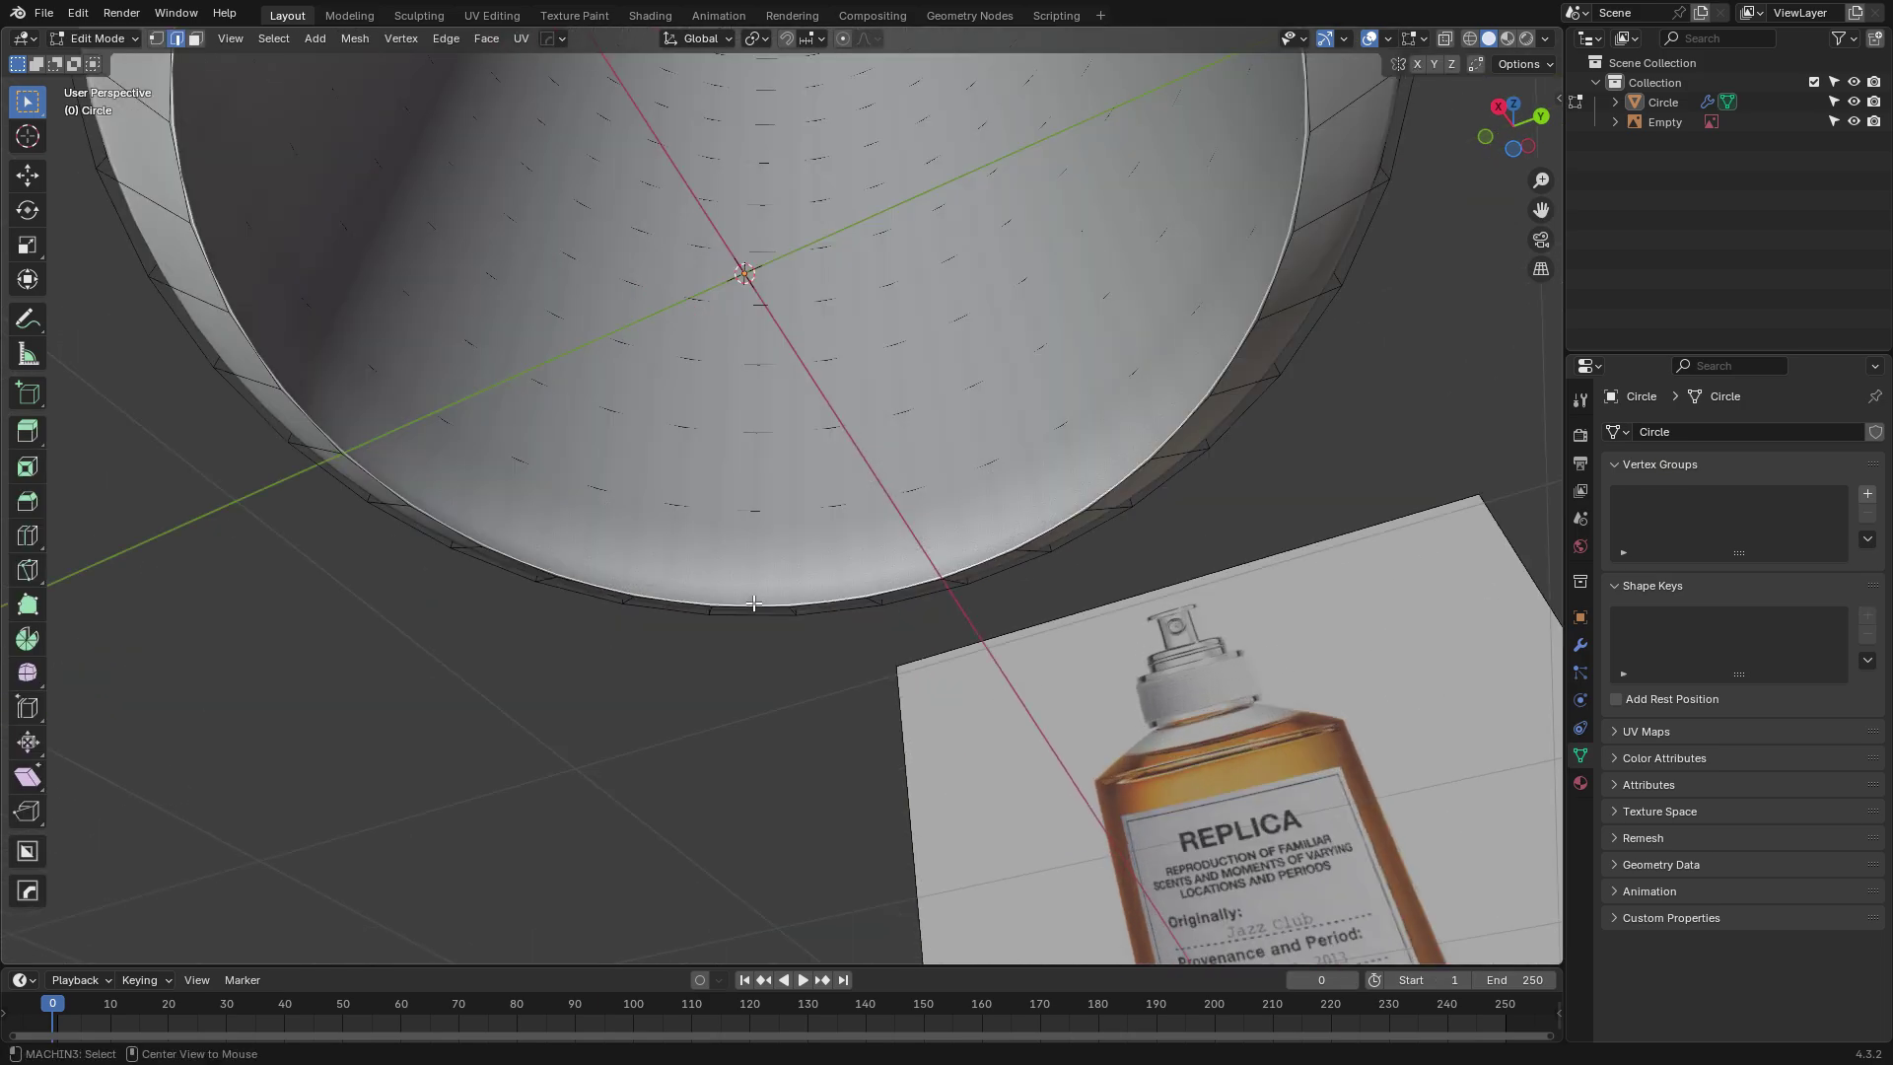
middle_click_drag(753, 602, 934, 220)
left_click(934, 220, "alt")
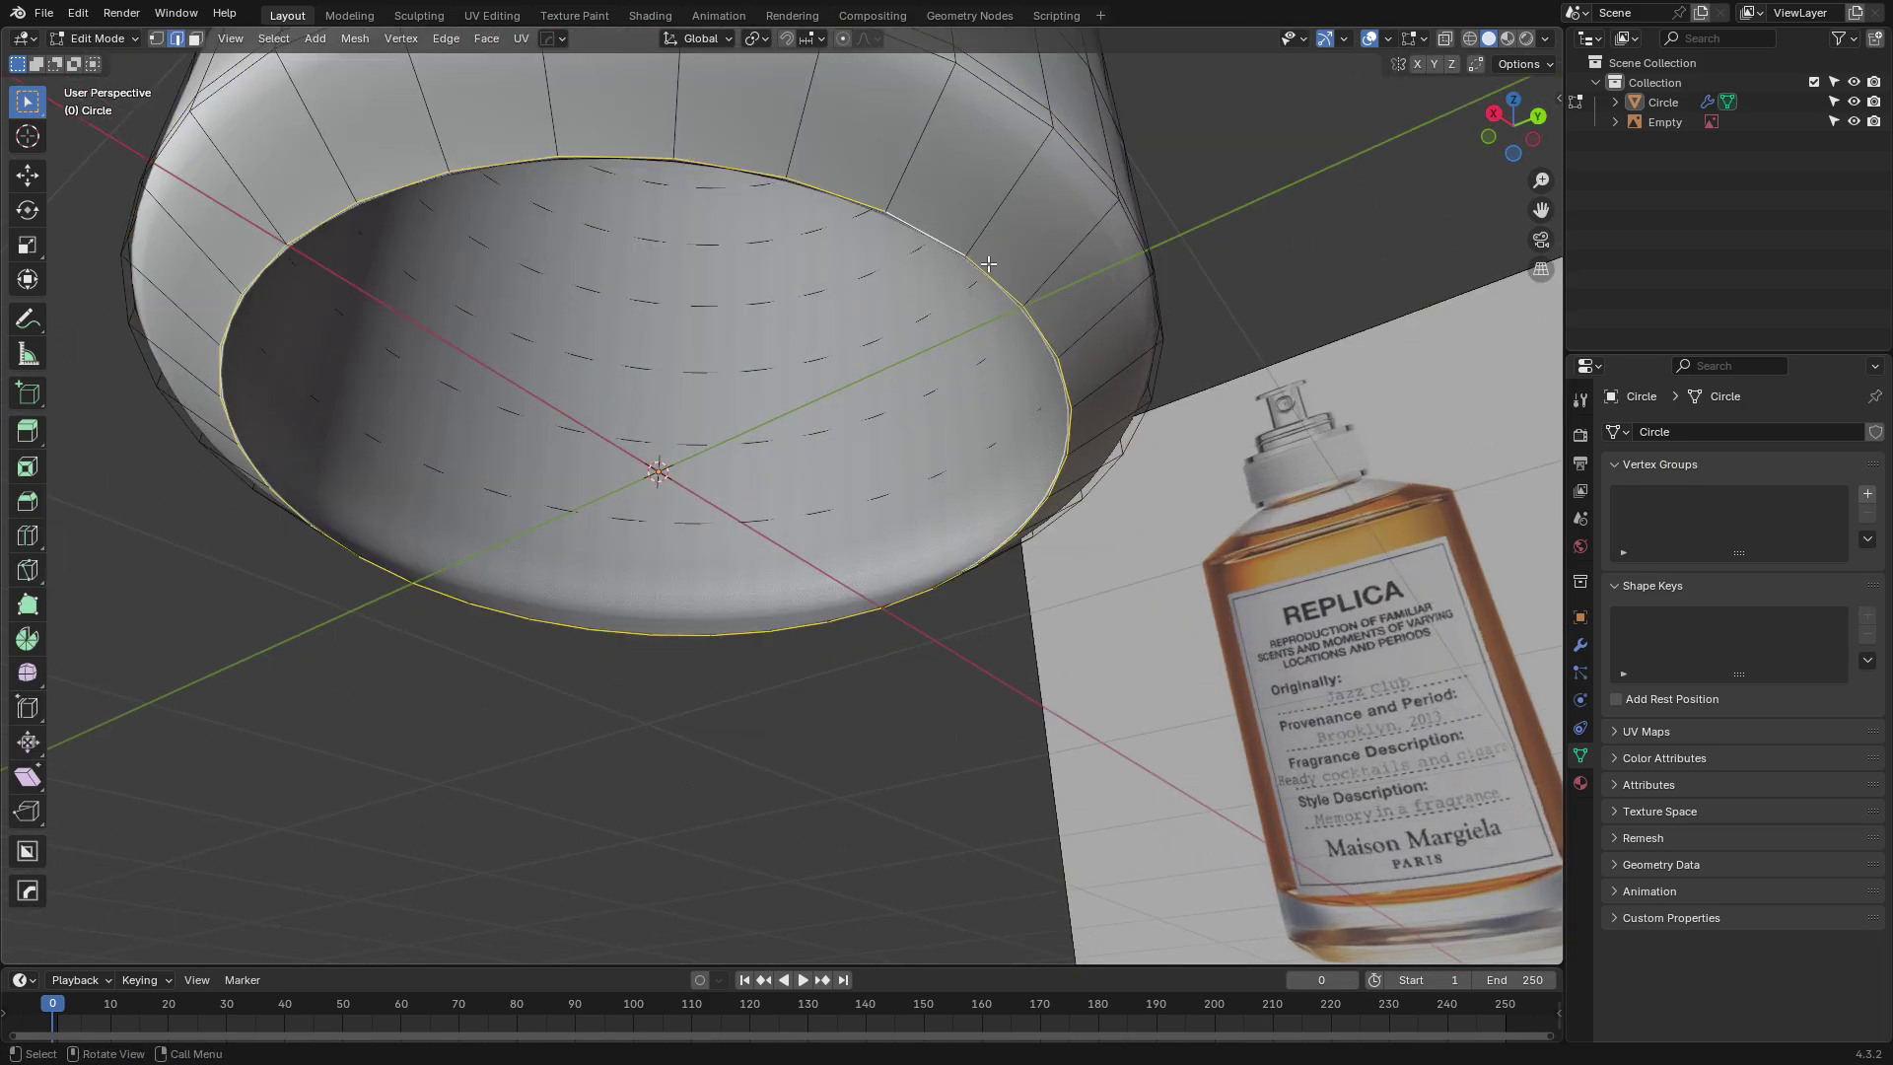
key("s")
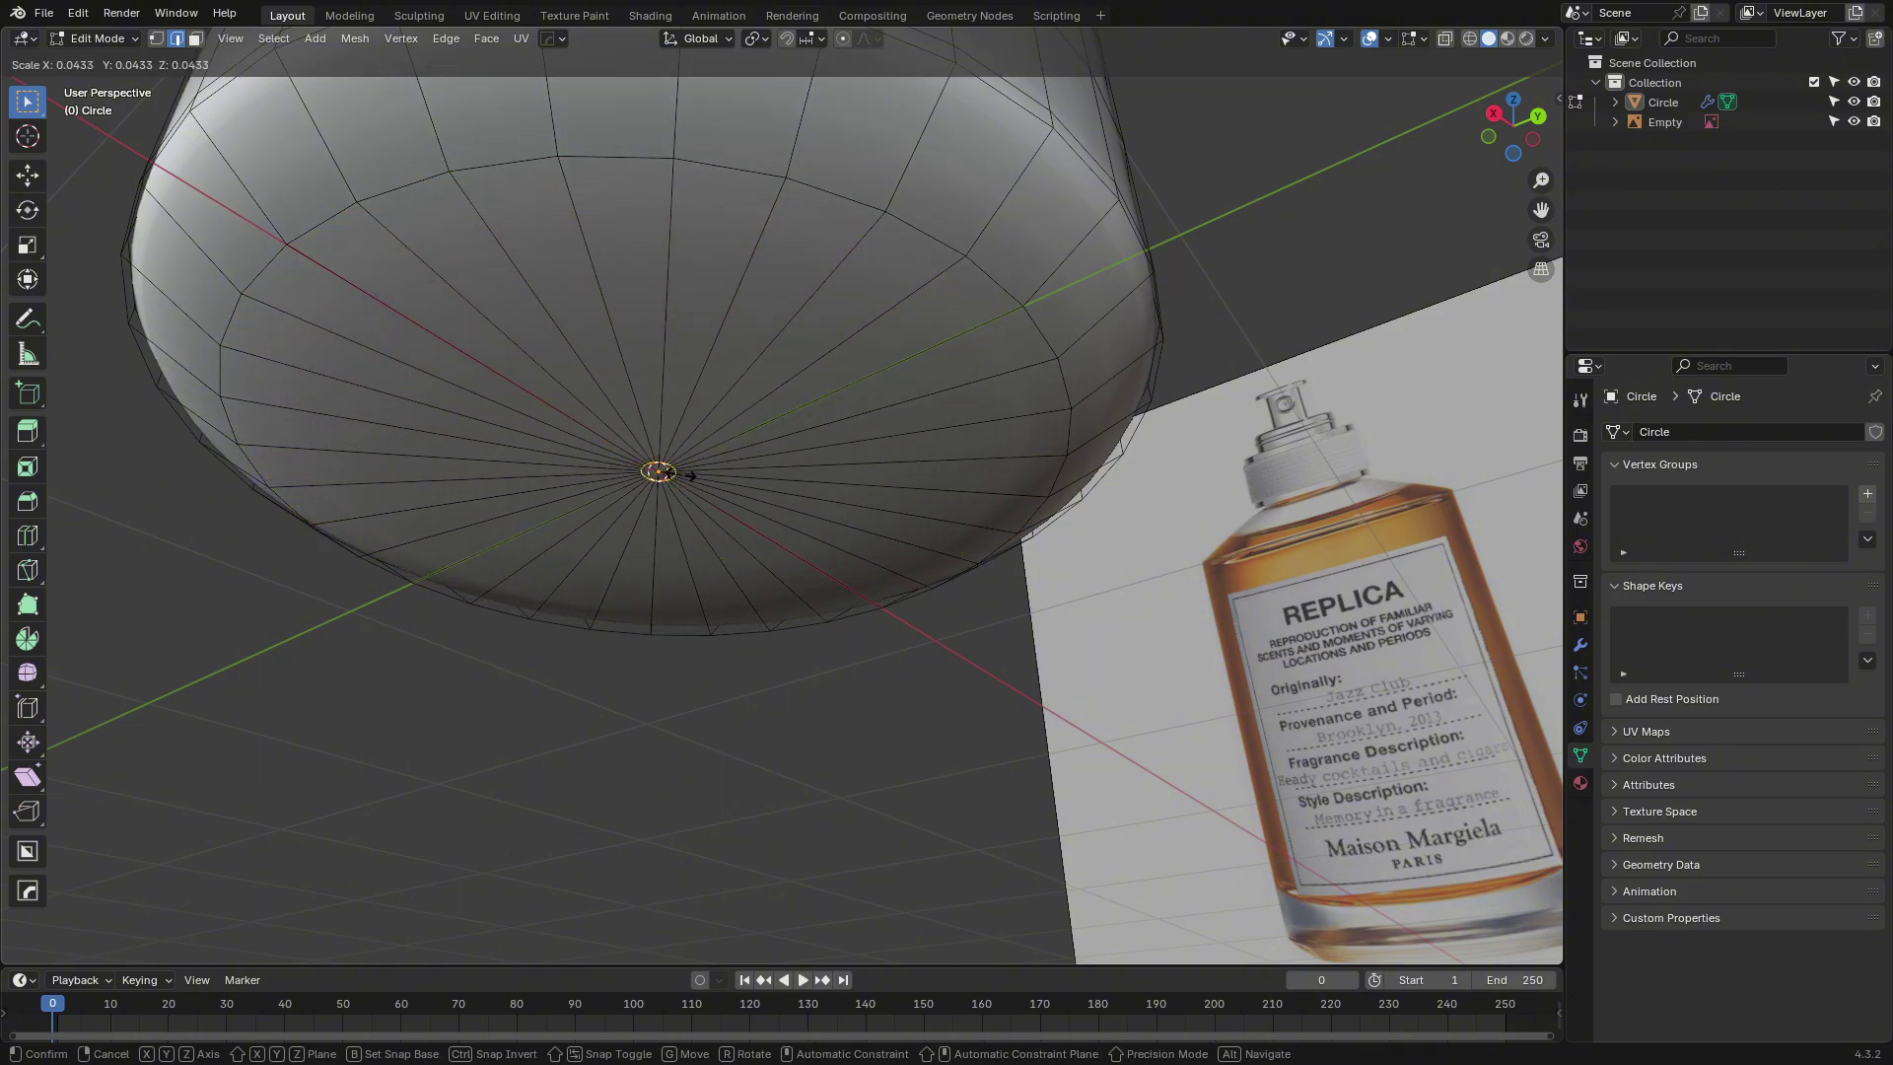
left_click(689, 475)
Extrude the small ring at the underside's centre in place and fill the remaining hole with a face.
key("e")
right_click(689, 475)
middle_click_drag(837, 464, 954, 431)
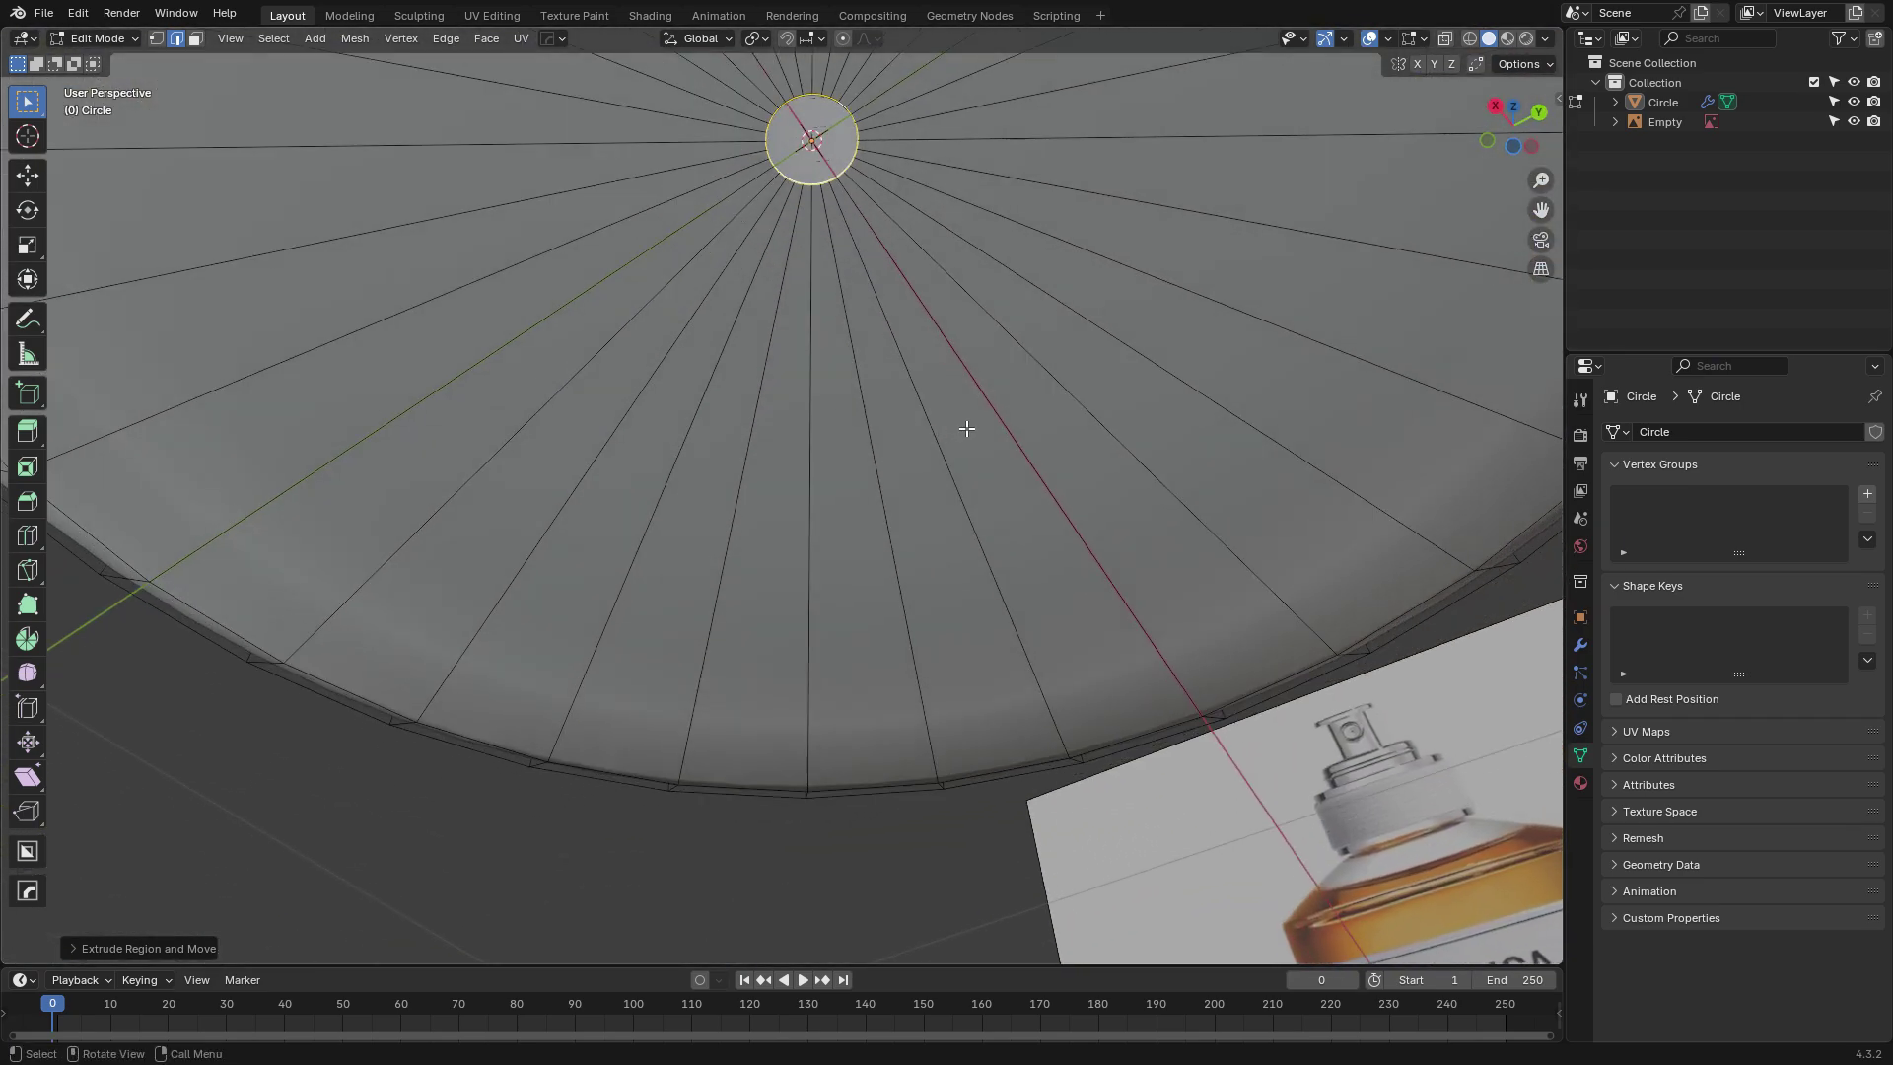
key("f")
key("Tab")
scroll(867, 591, "down", 5)
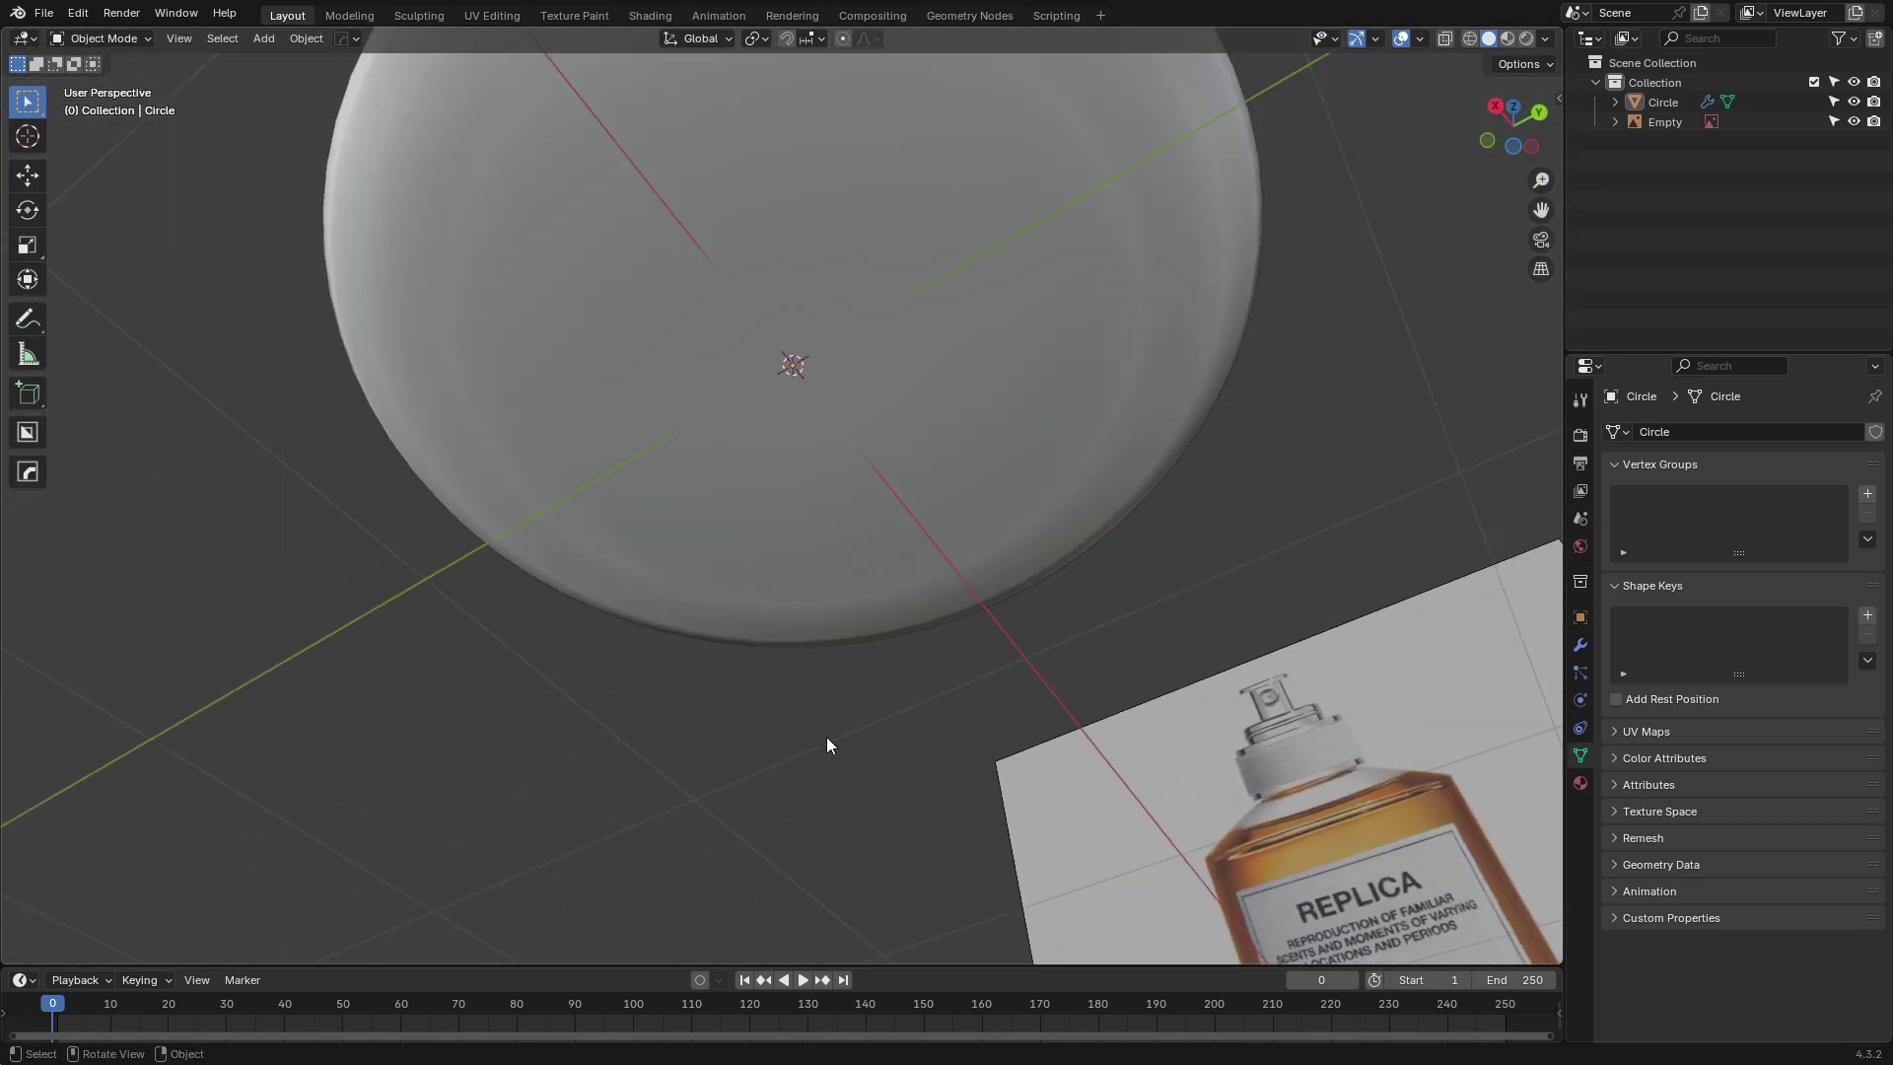
Move the centre face of the bottle's underside upward along Z to recess the base, and leave mesh editing.
middle_click_drag(828, 680, 785, 536)
key("Tab")
key("g")
key("z")
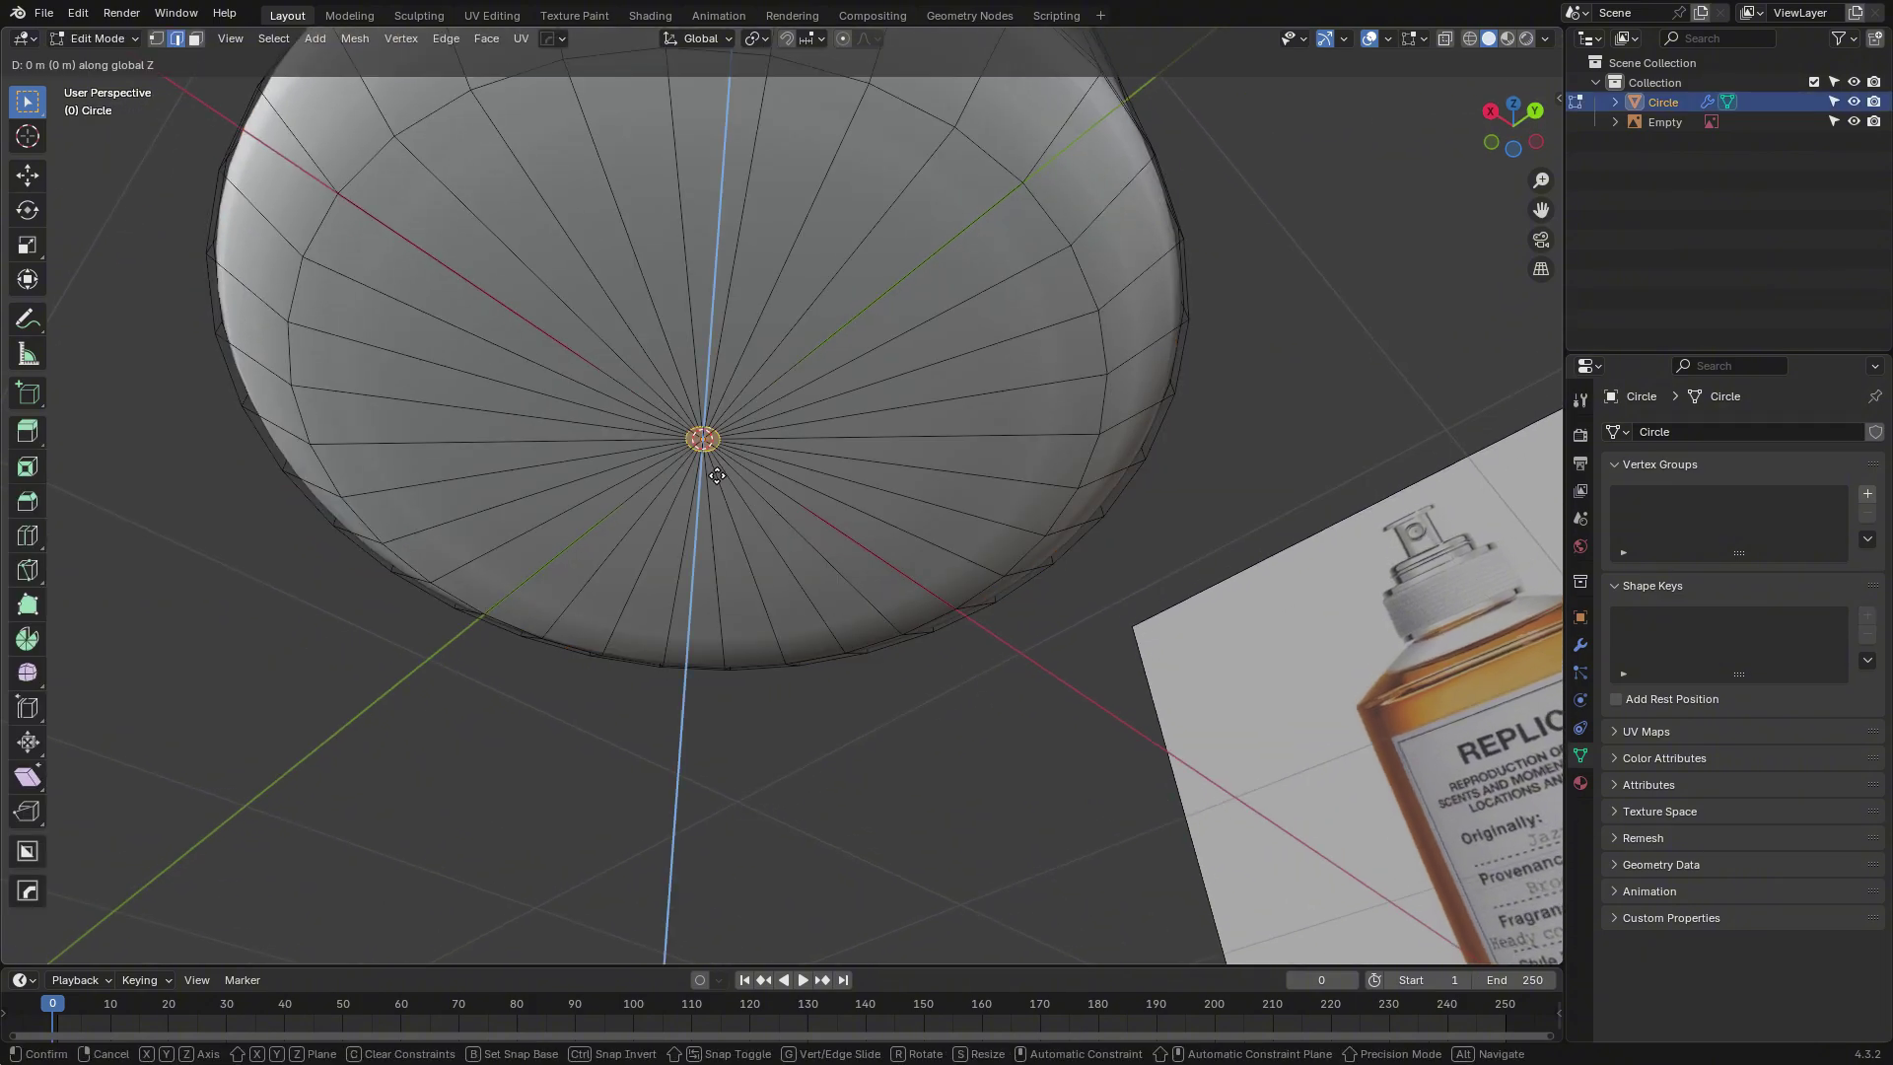
left_click(750, 276)
key("Tab")
key("Caps_Lock")
left_click(1256, 280)
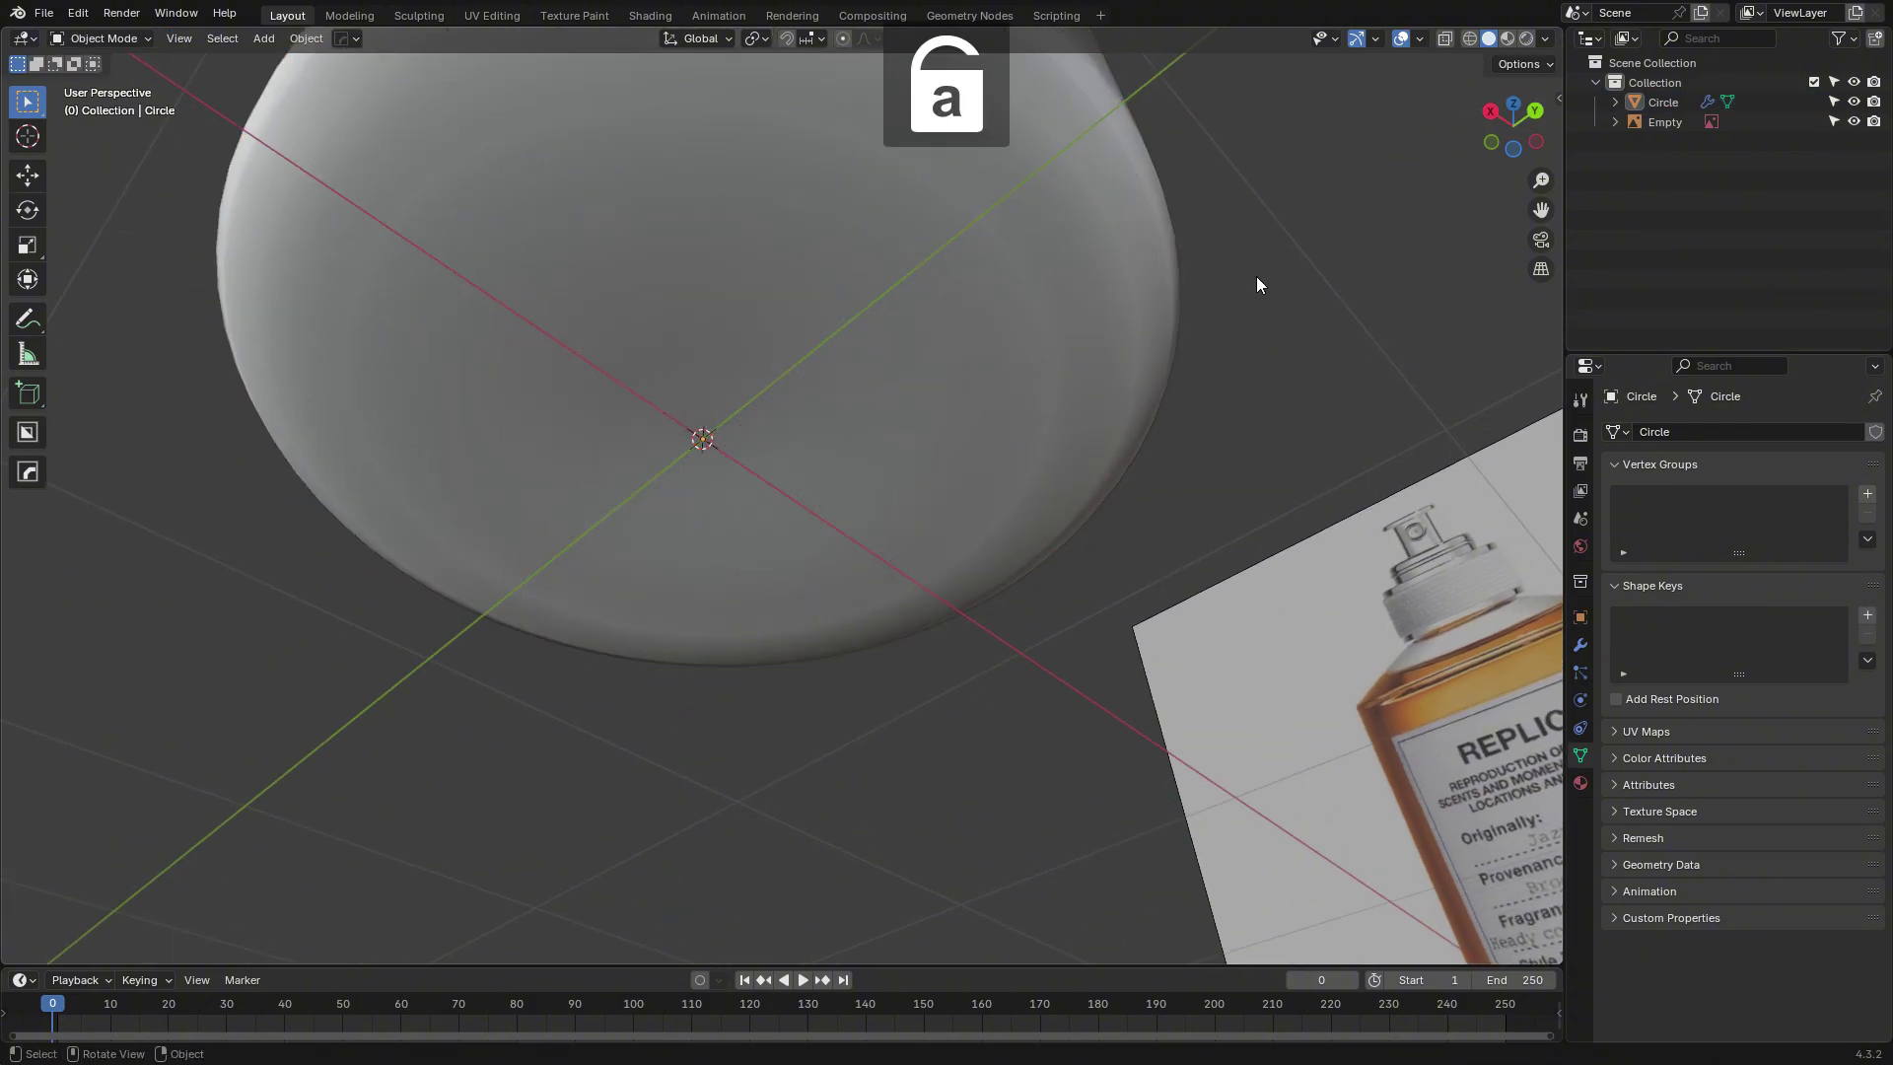
Add several evenly spaced concentric loop cuts across the bottle's underside.
middle_click_drag(1255, 280, 996, 335)
key("Tab")
key("ctrl+r")
scroll(662, 418, "up", 1)
scroll(662, 418, "up", 2)
left_click(662, 418)
right_click(662, 417)
key("Tab")
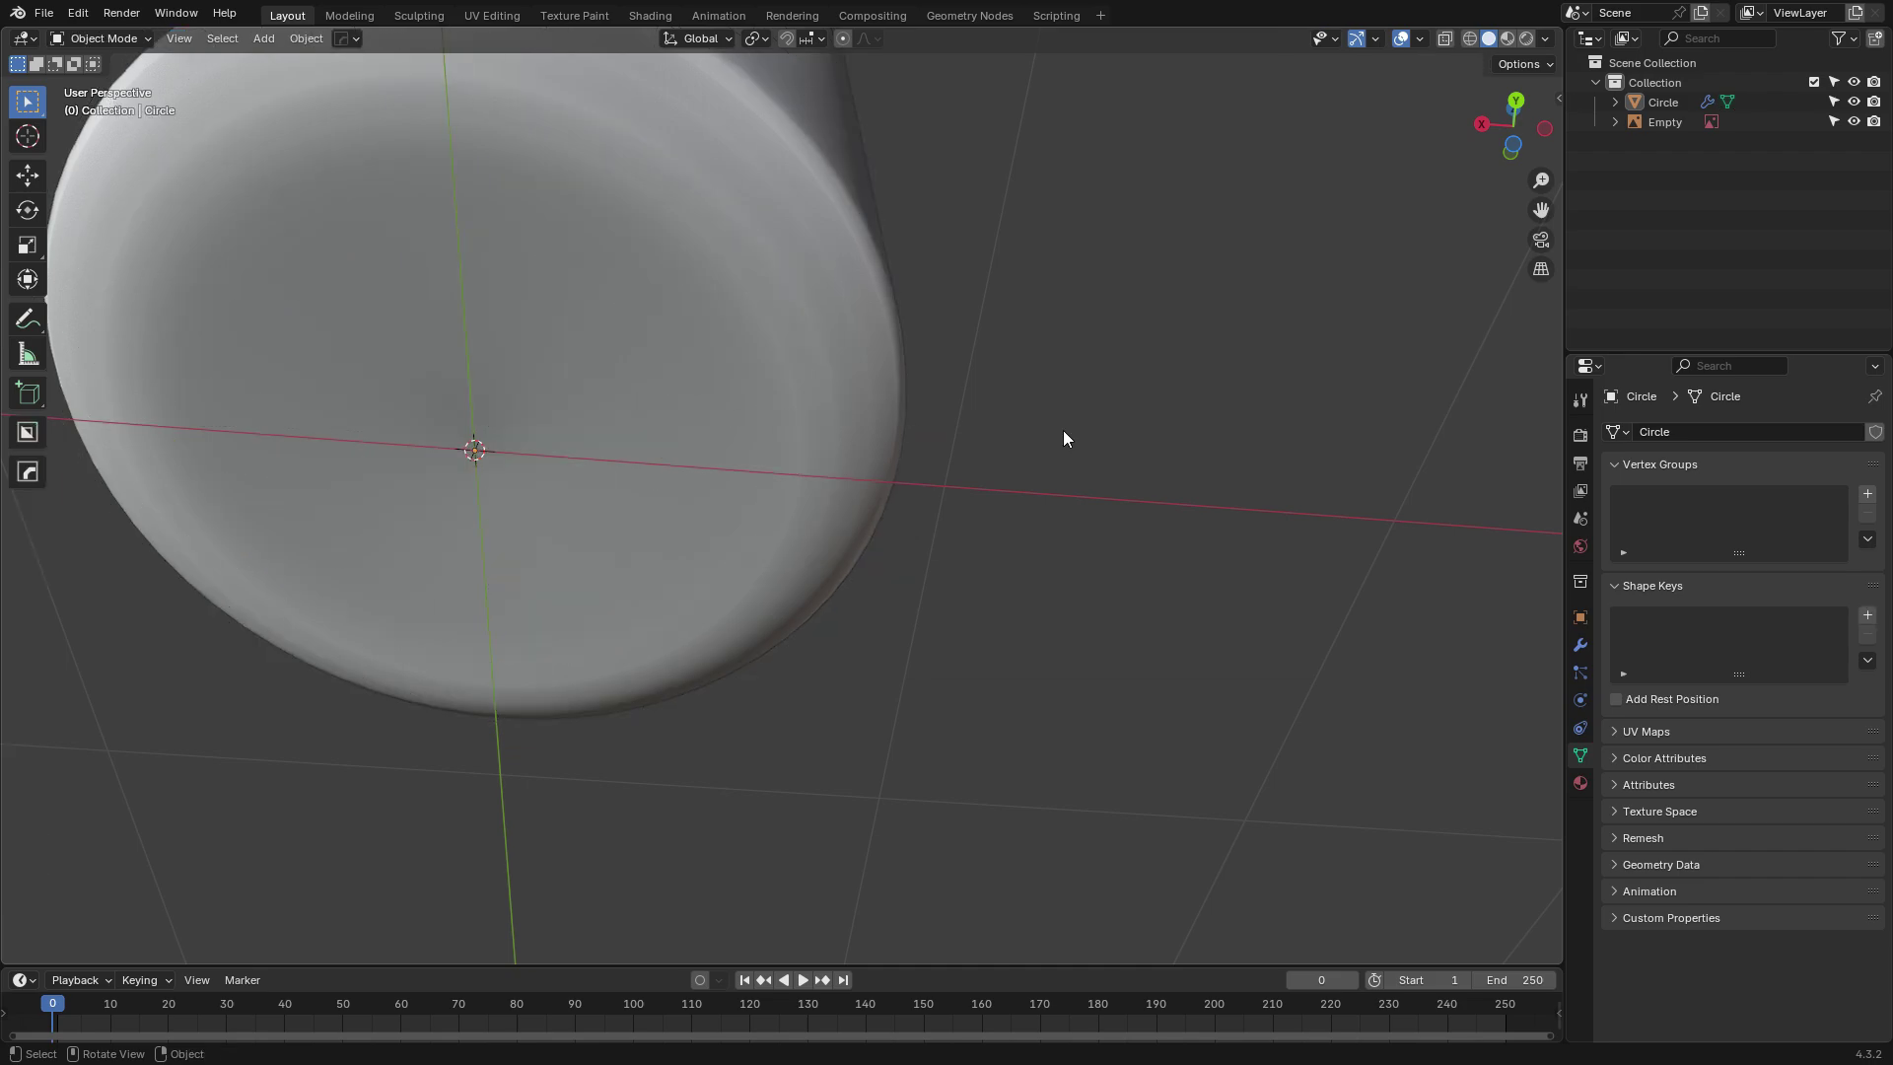
Snap the 3D cursor to the centre of the open edge loop at the top of the bottle.
scroll(1068, 434, "down", 4)
middle_click_drag(1068, 434, 910, 361)
key("Tab")
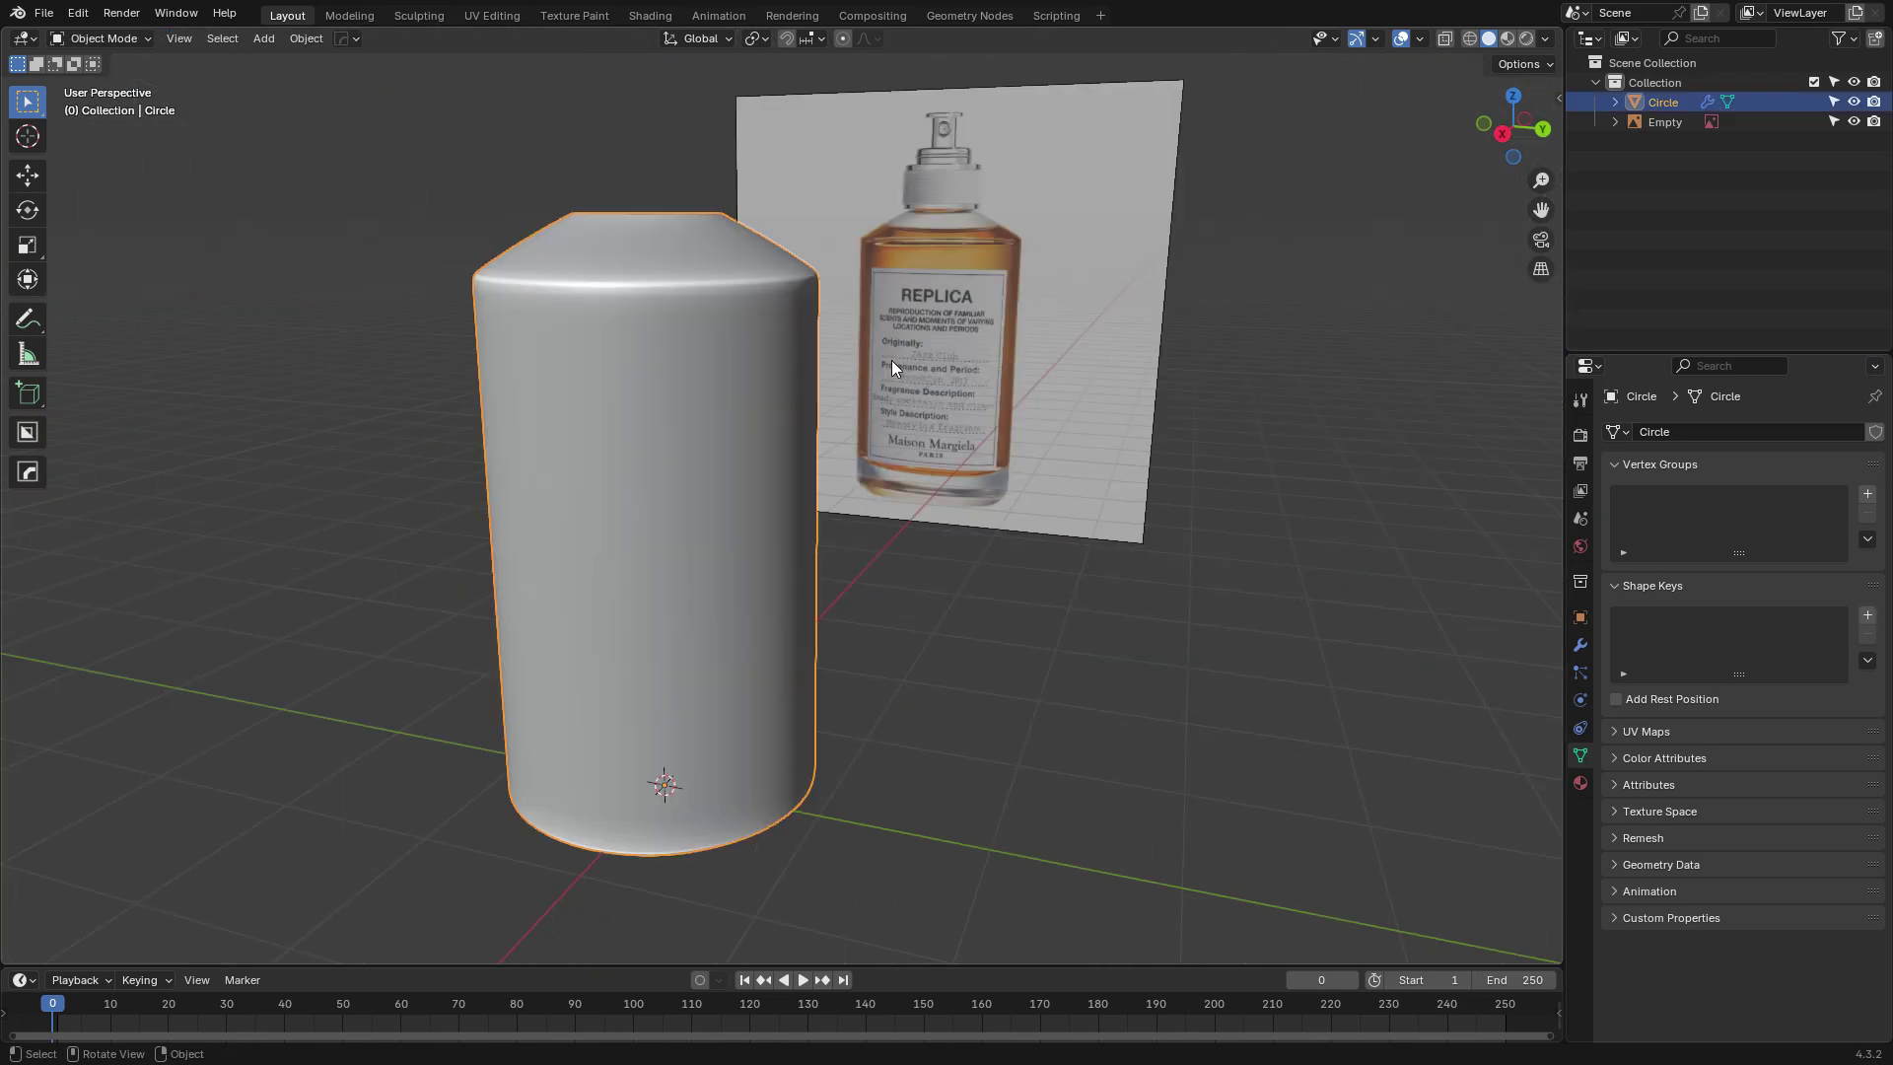
middle_click_drag(891, 359, 914, 368)
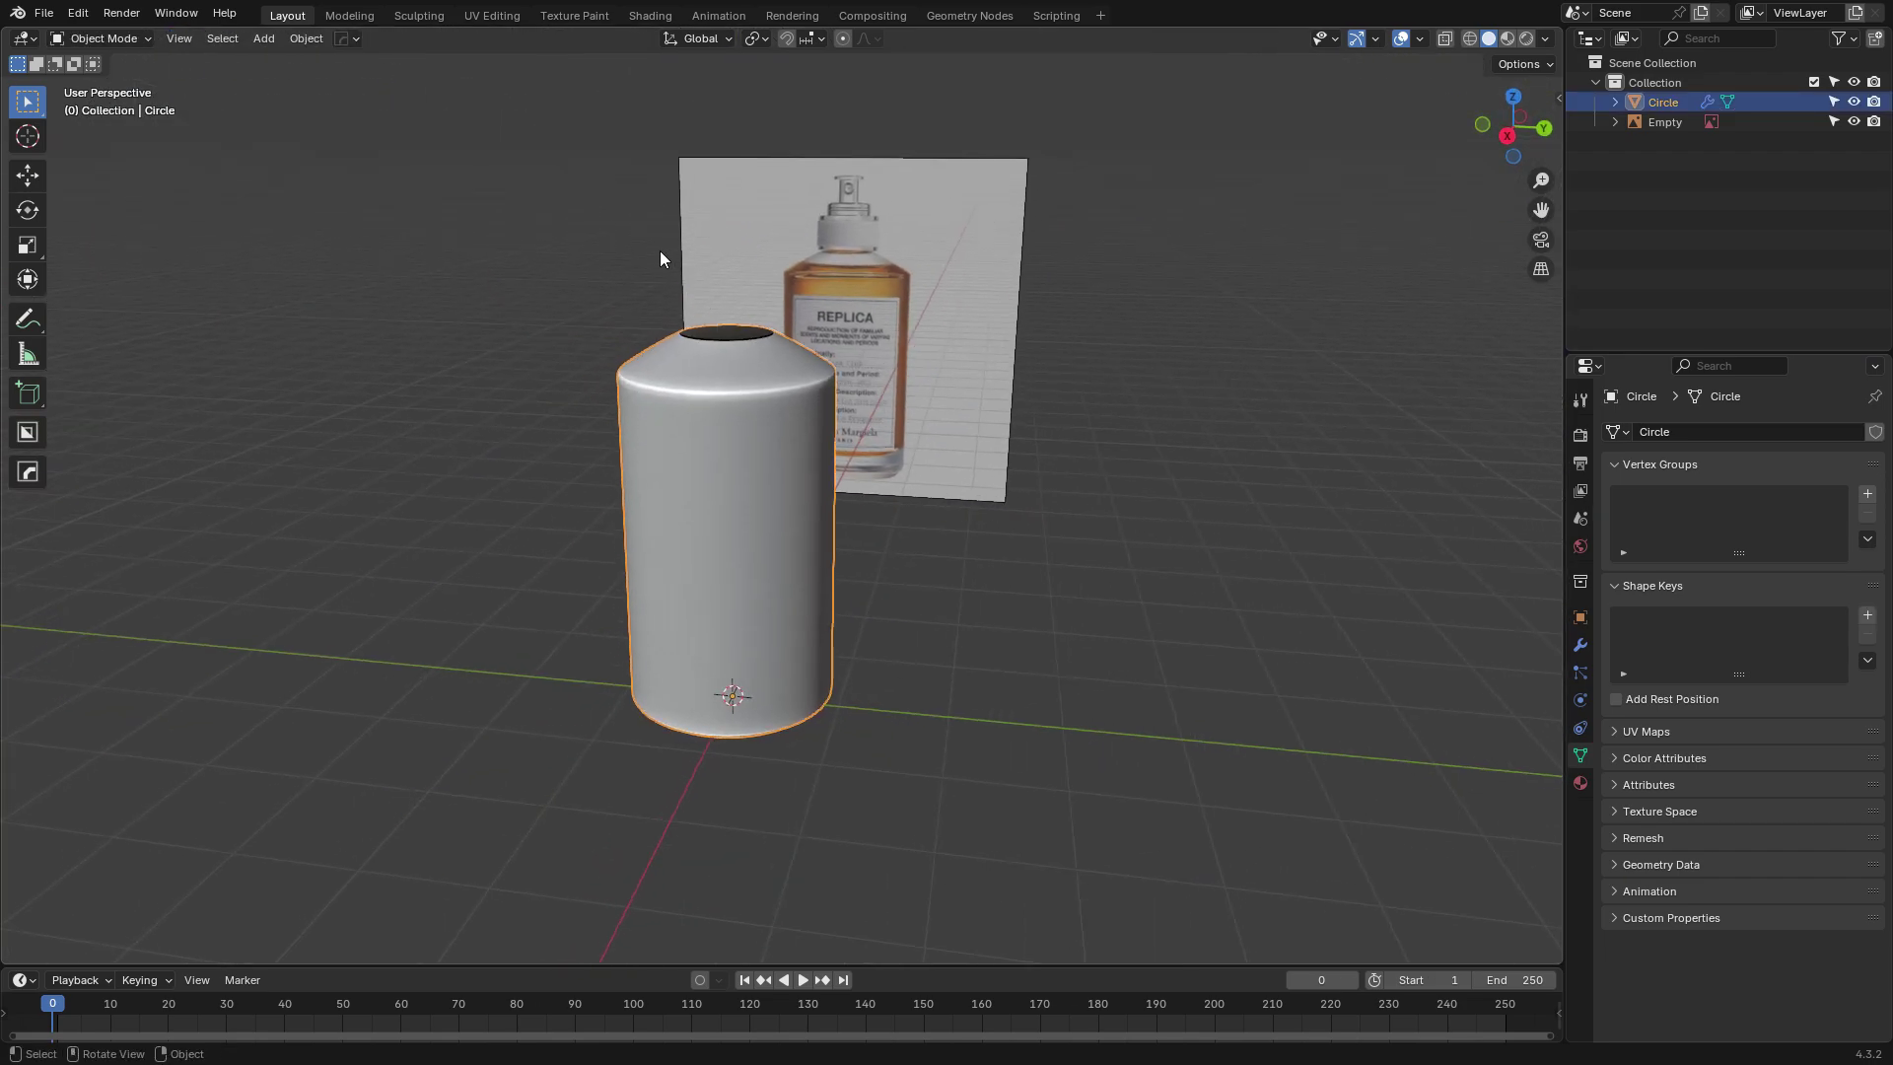
middle_click_drag(877, 223, 855, 287)
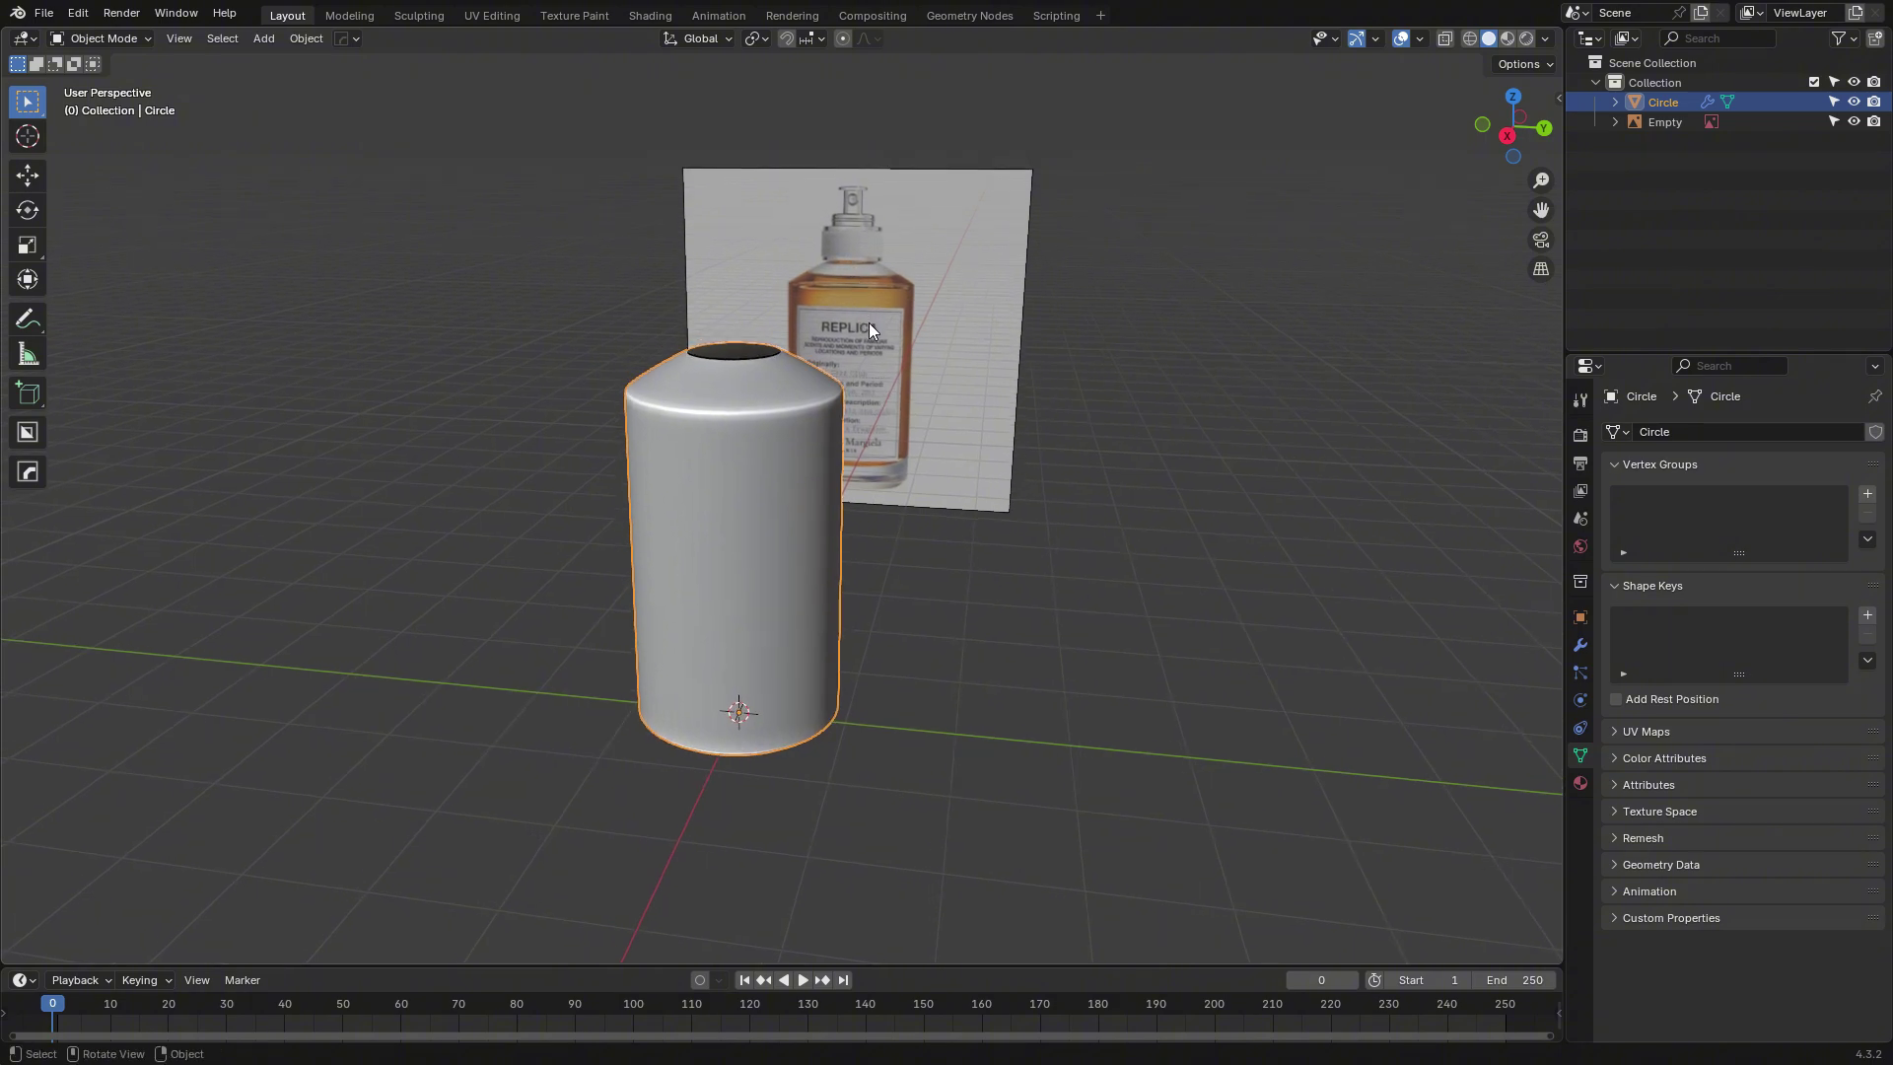
key("Tab")
scroll(673, 460, "up", 6)
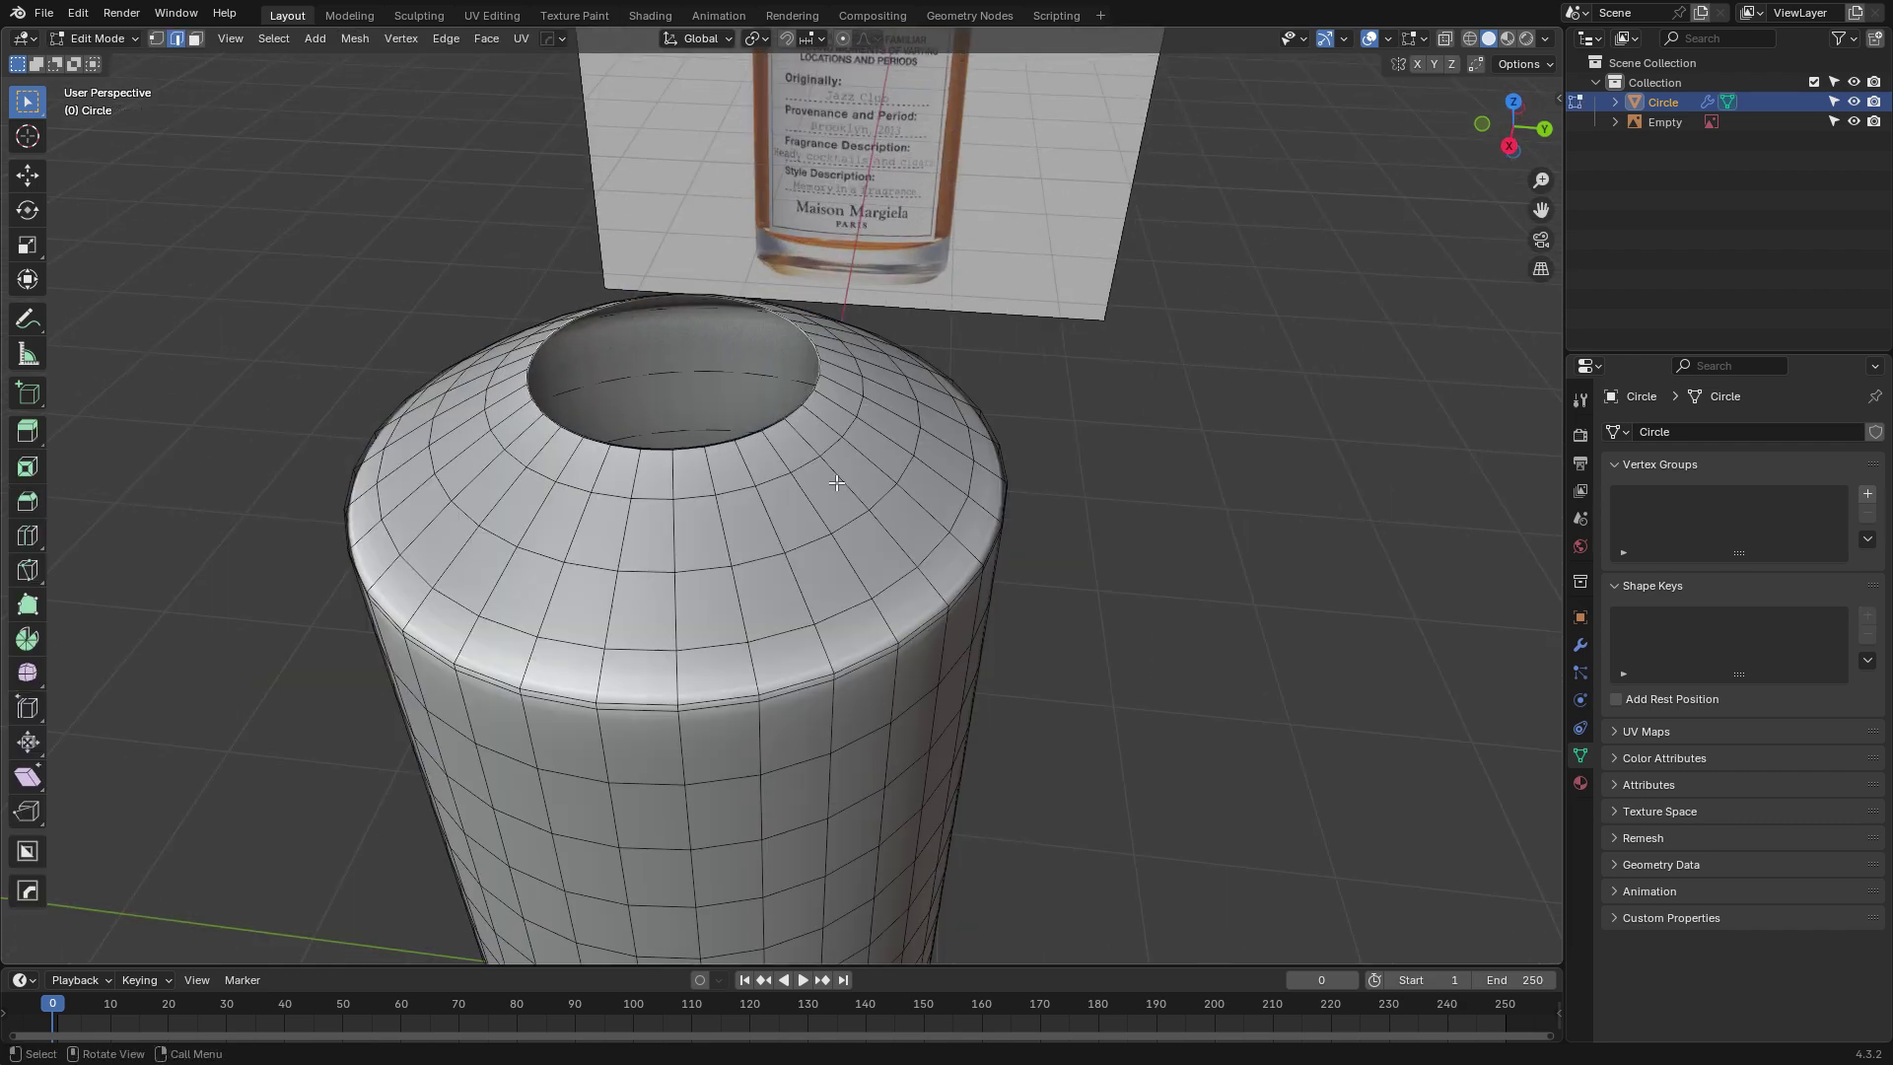
key("Tab")
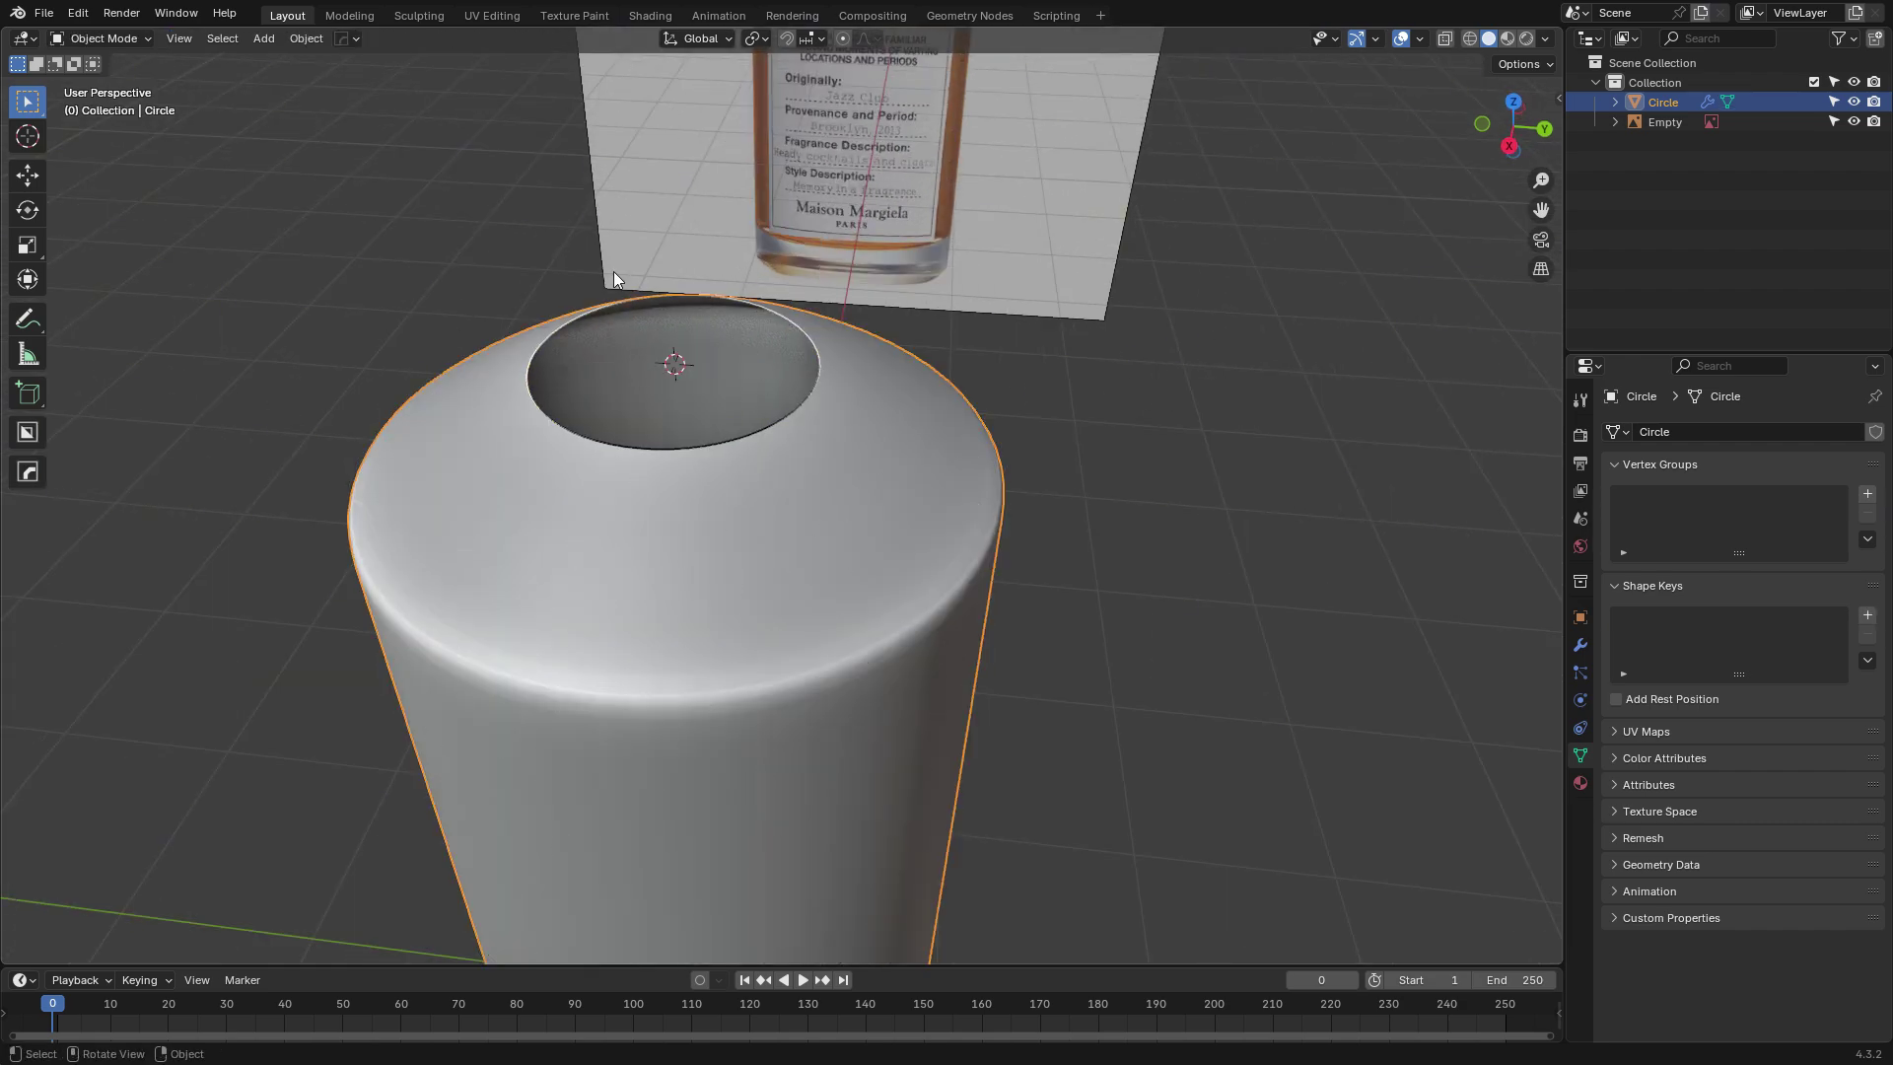
Add a 32-vertex mesh circle with a 1 m radius at the bottle opening and scale it to 0.557.
scroll(613, 279, "down", 5)
key("shift+a")
mouse_move(739, 385)
left_click(837, 424)
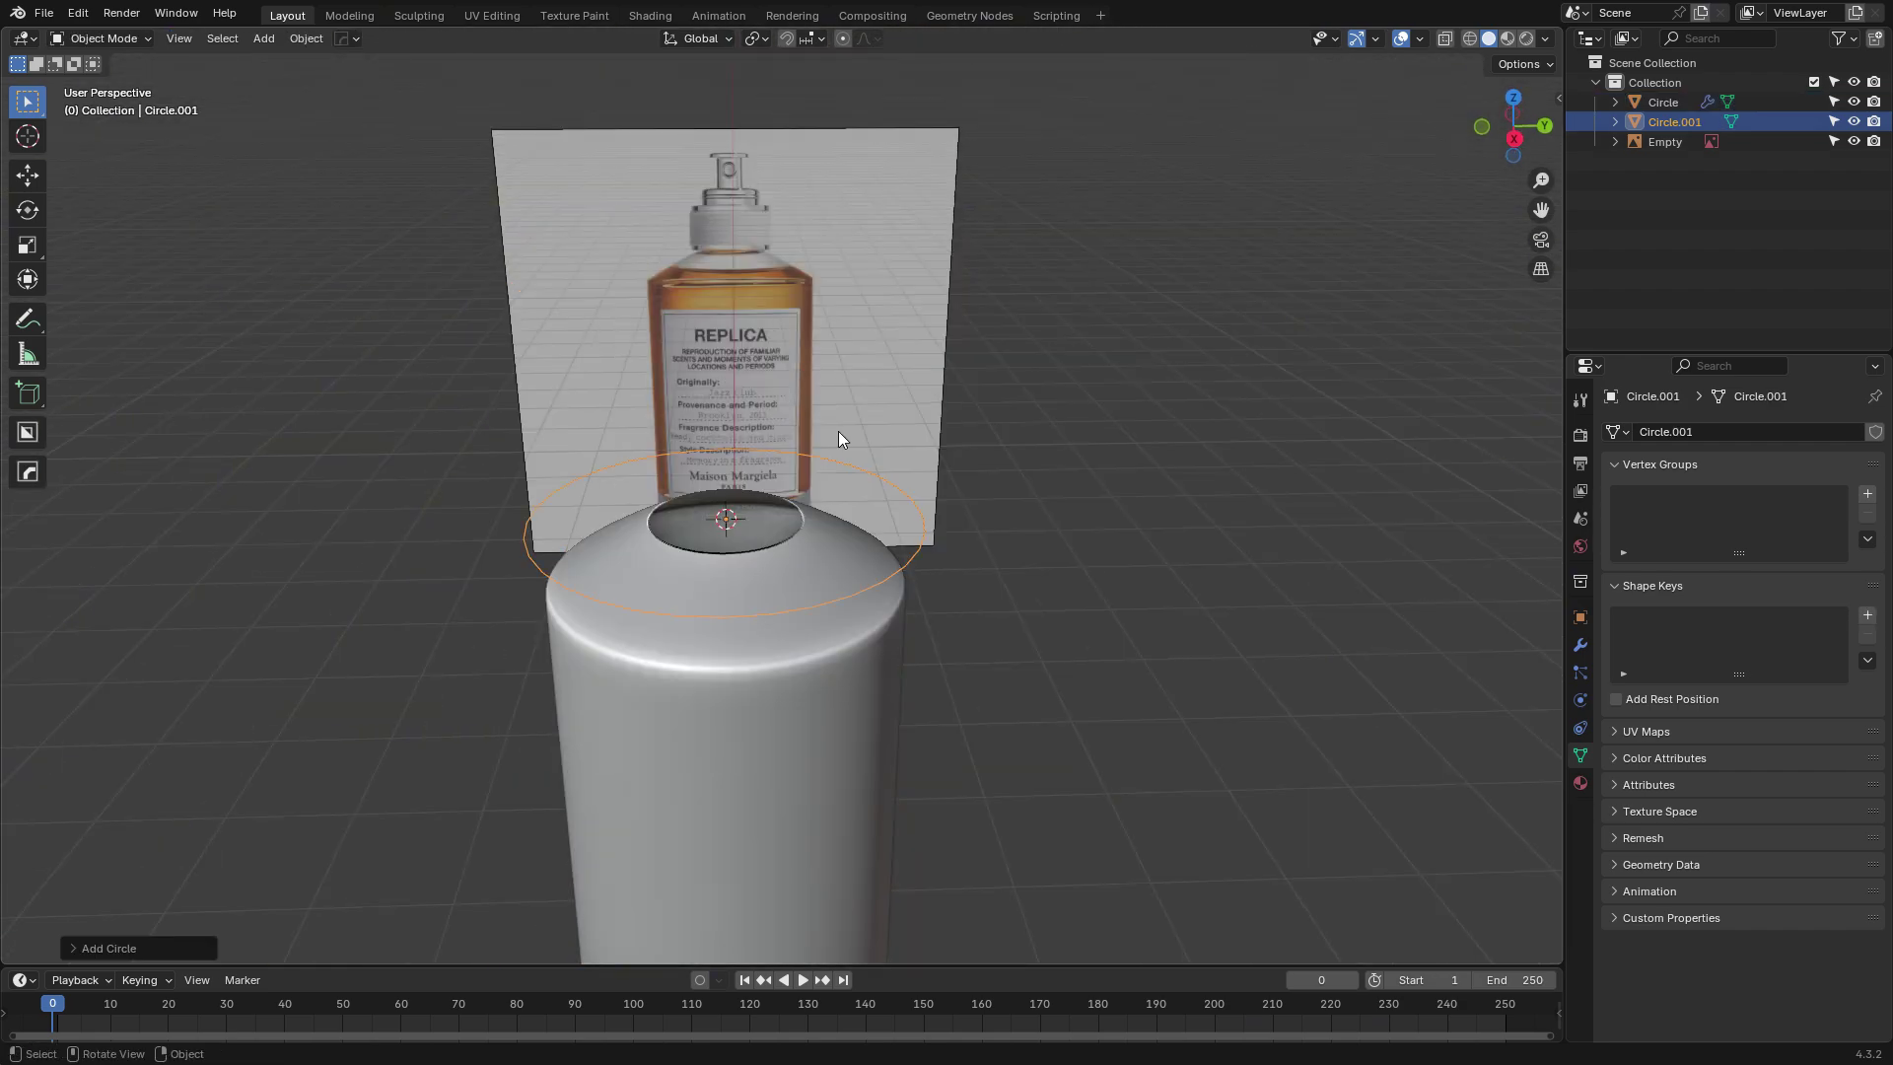
left_click(157, 949)
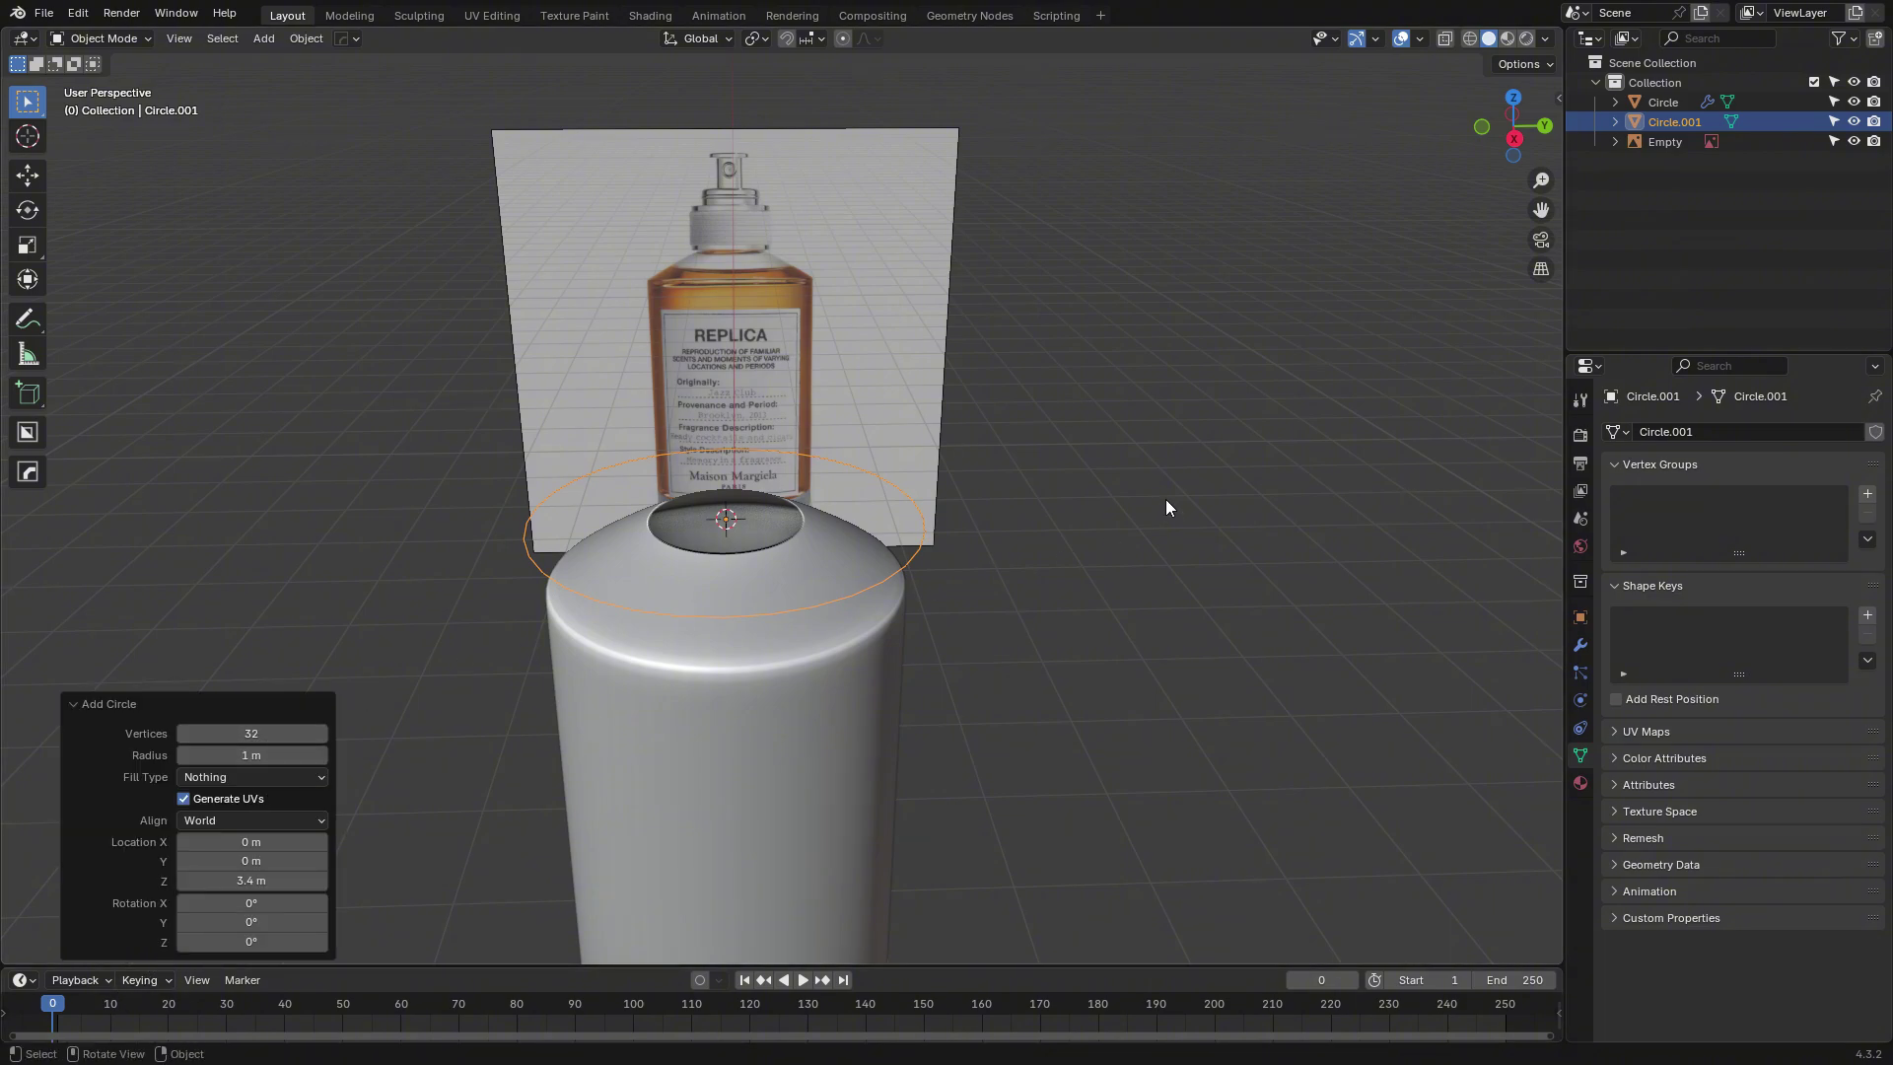
scroll(1155, 412, "up", 3)
key("s")
left_click(1052, 351)
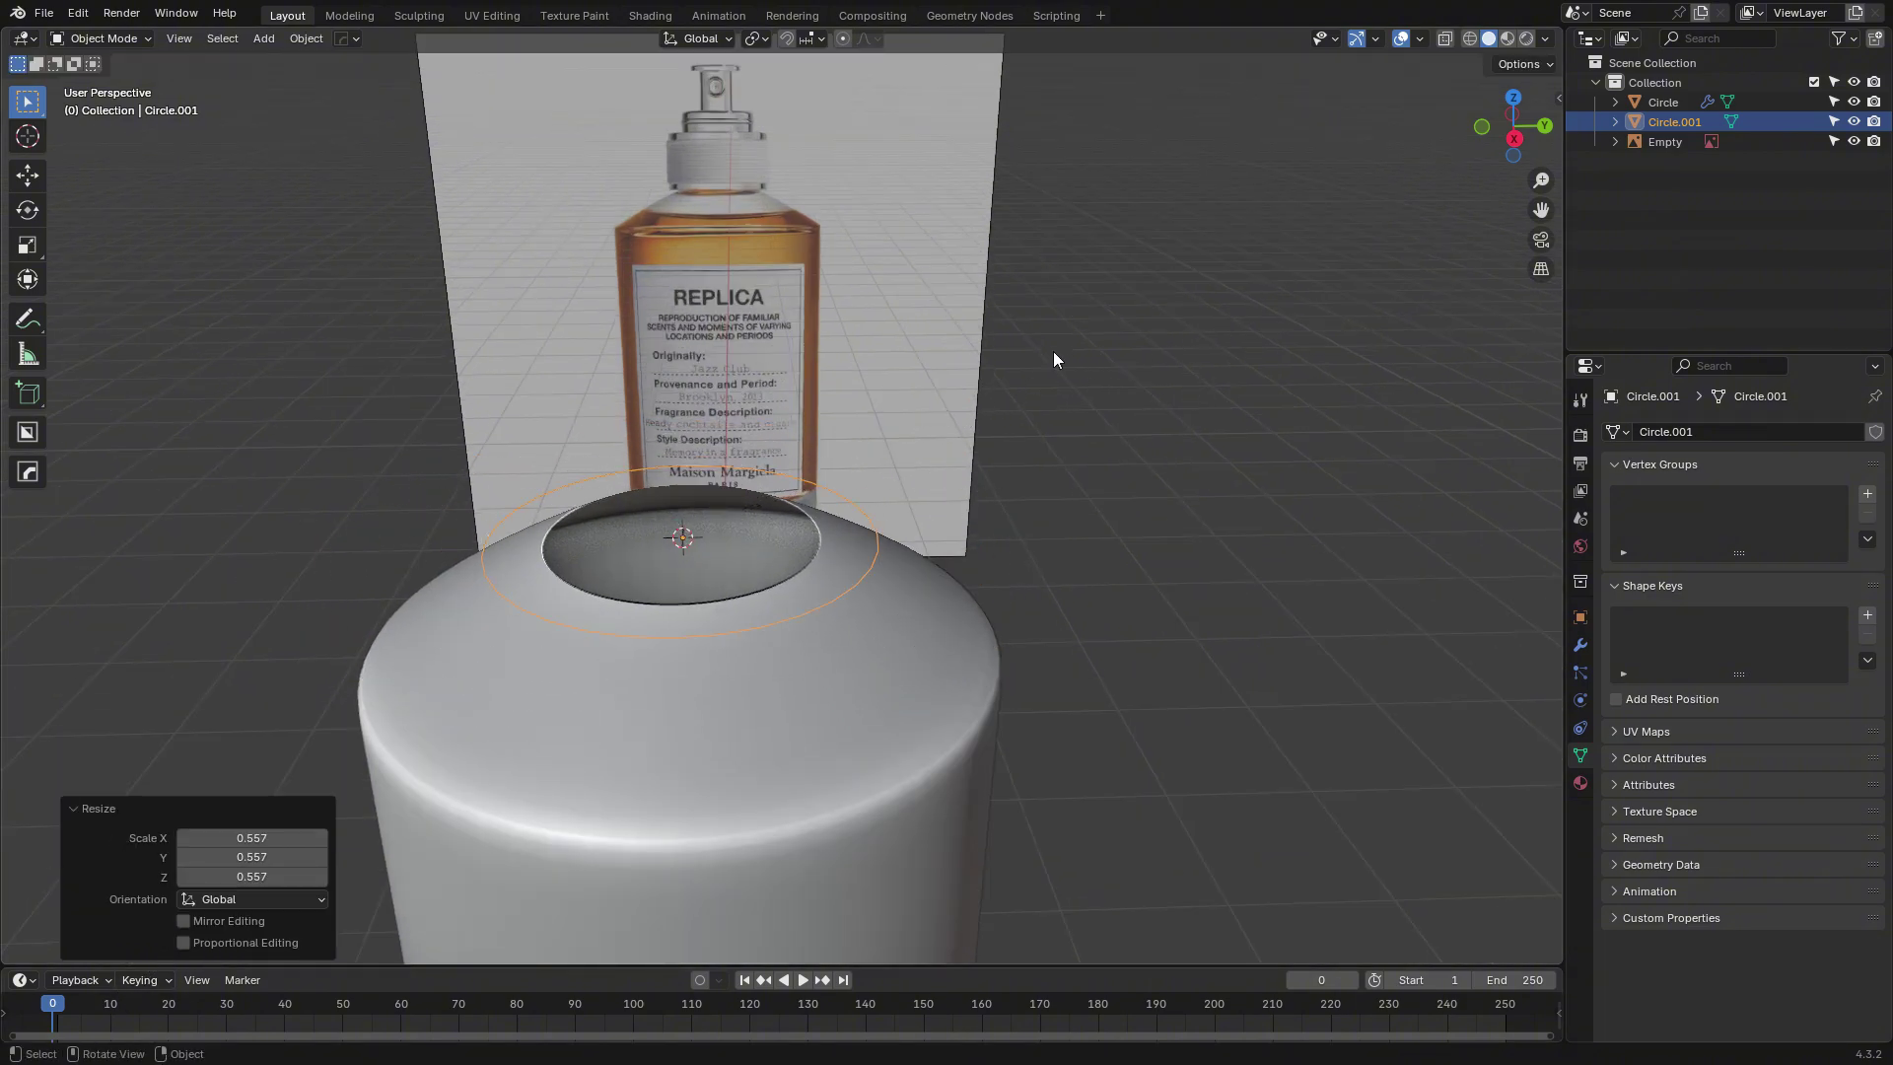
Scale the circle to the width of the spray collar in the reference image, using the right orthographic view.
left_click(1514, 139)
scroll(1183, 444, "up", 4)
key("s")
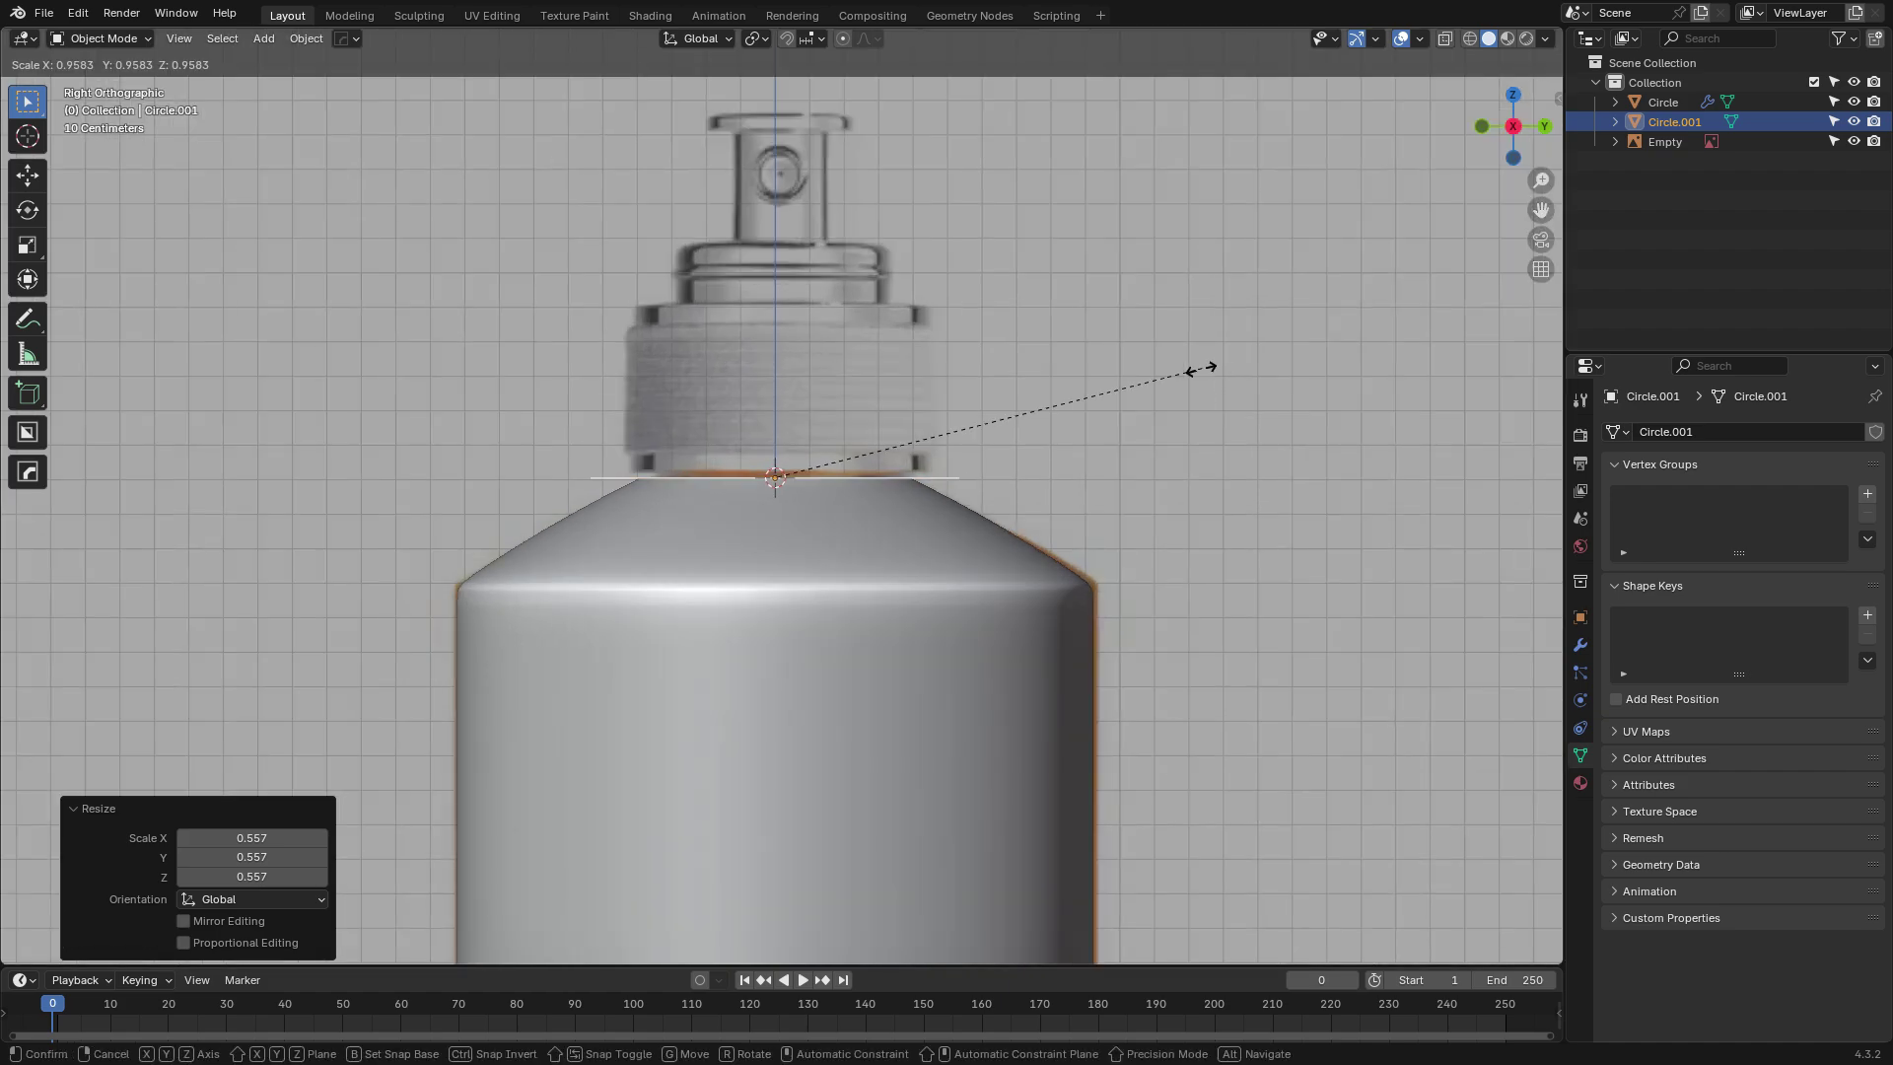
left_click(361, 687)
left_click(361, 687, "shift")
scroll(116, 357, "up", 8)
scroll(222, 337, "down", 5)
middle_click_drag(224, 337, 238, 363)
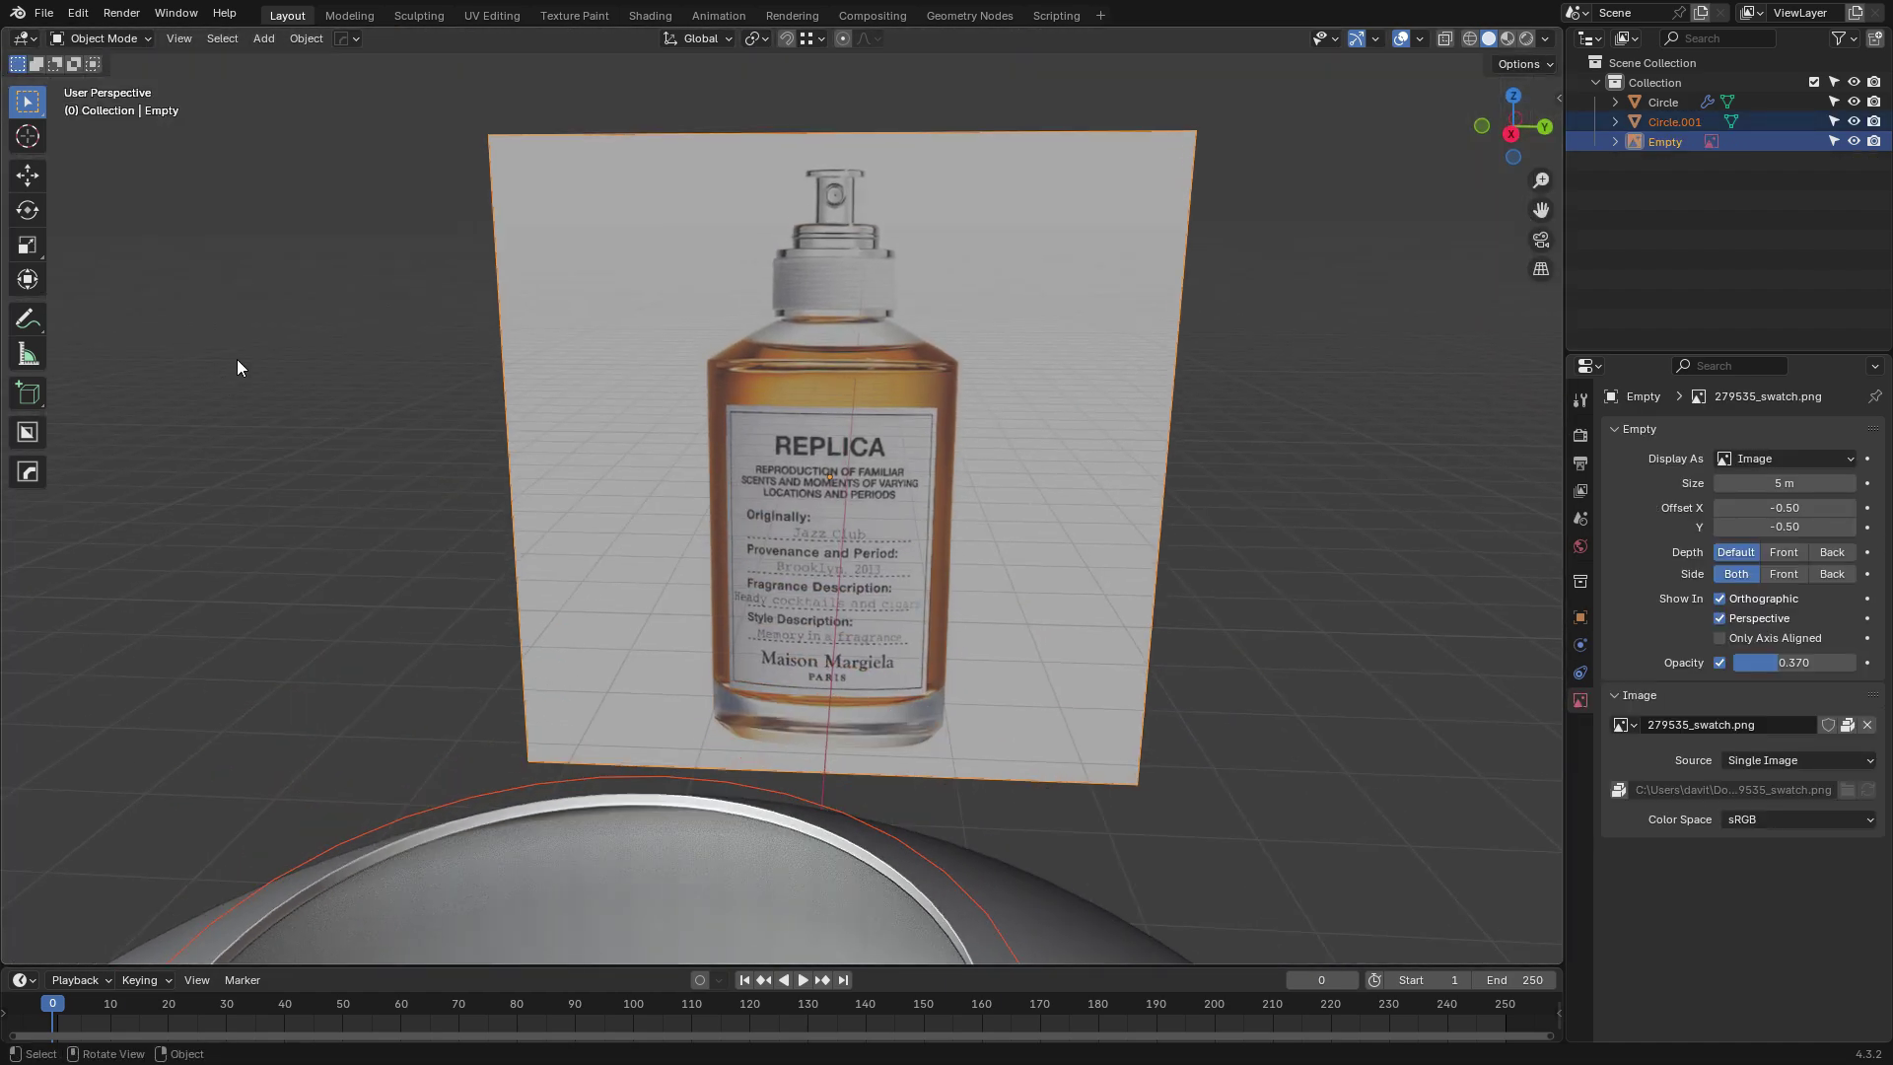
scroll(238, 362, "down", 3)
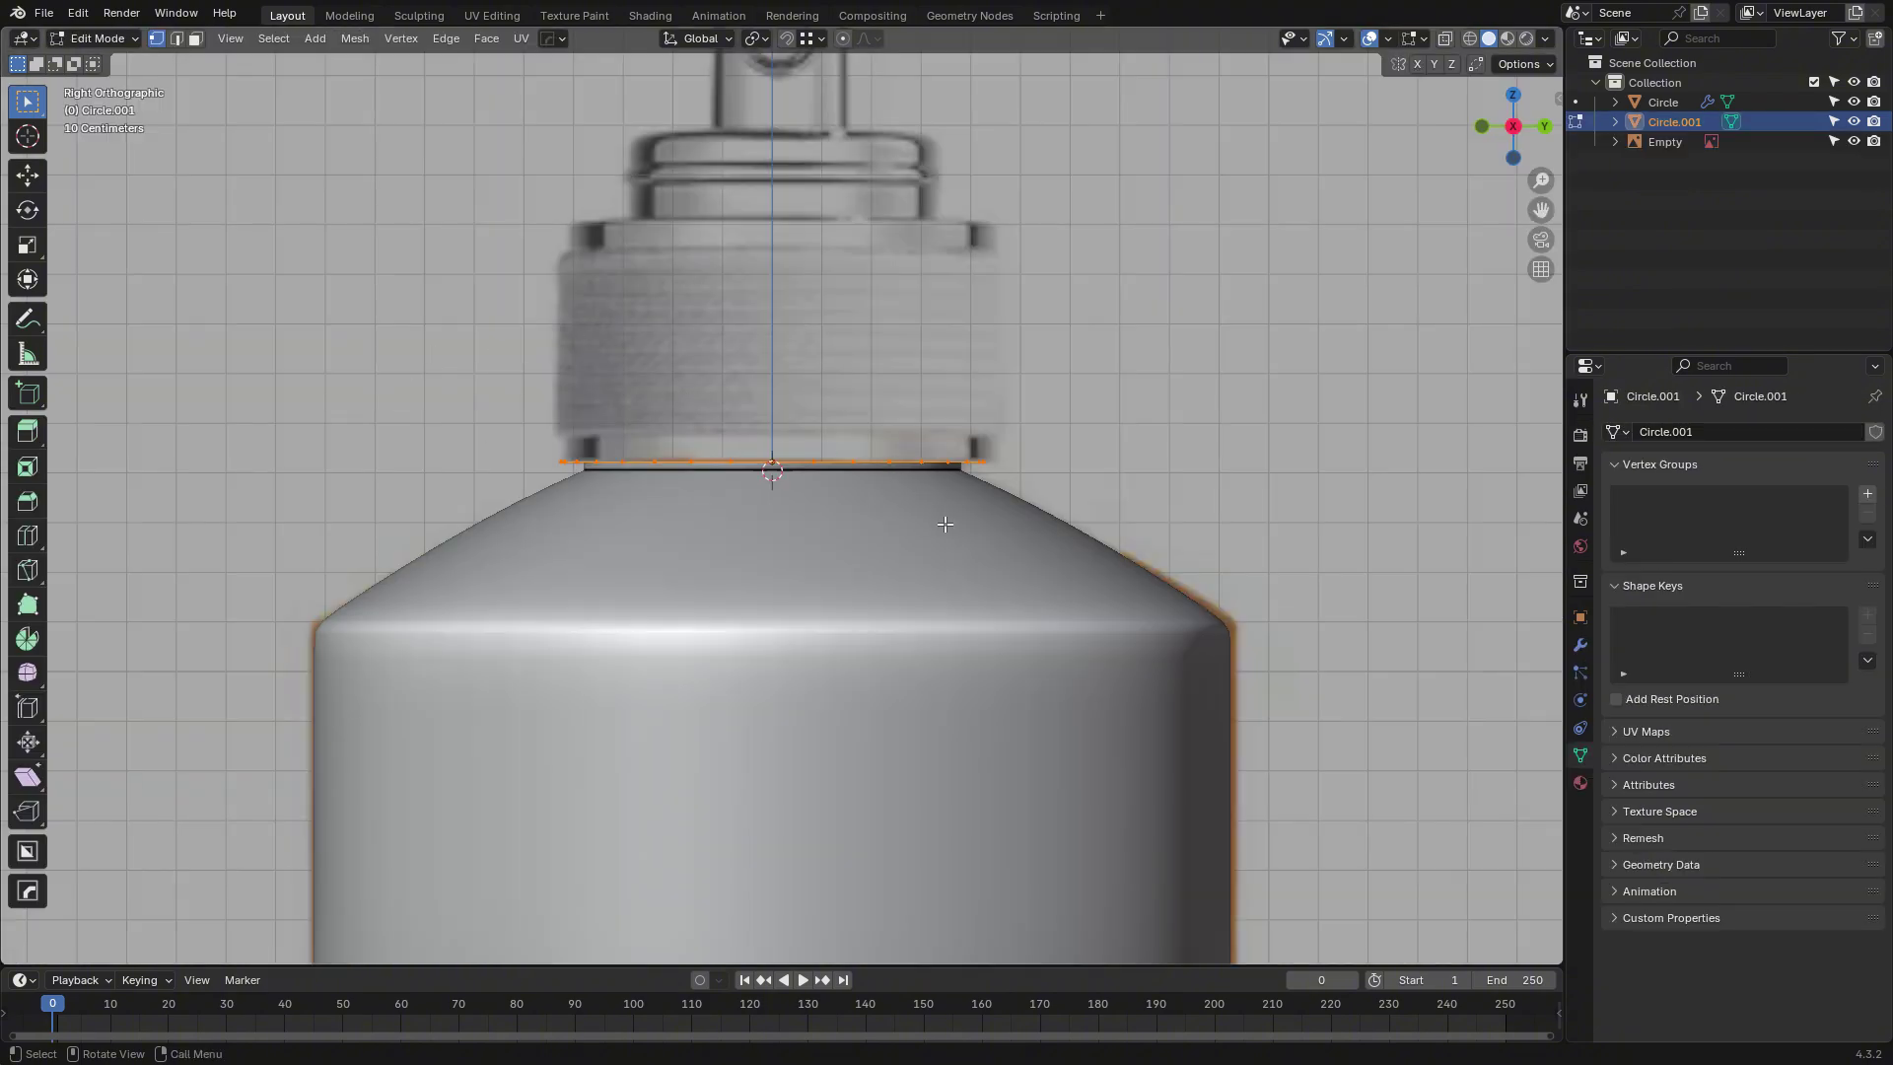
Extrude the circle about 0.481 m along Z up to the top of the reference collar.
key("e")
key("z")
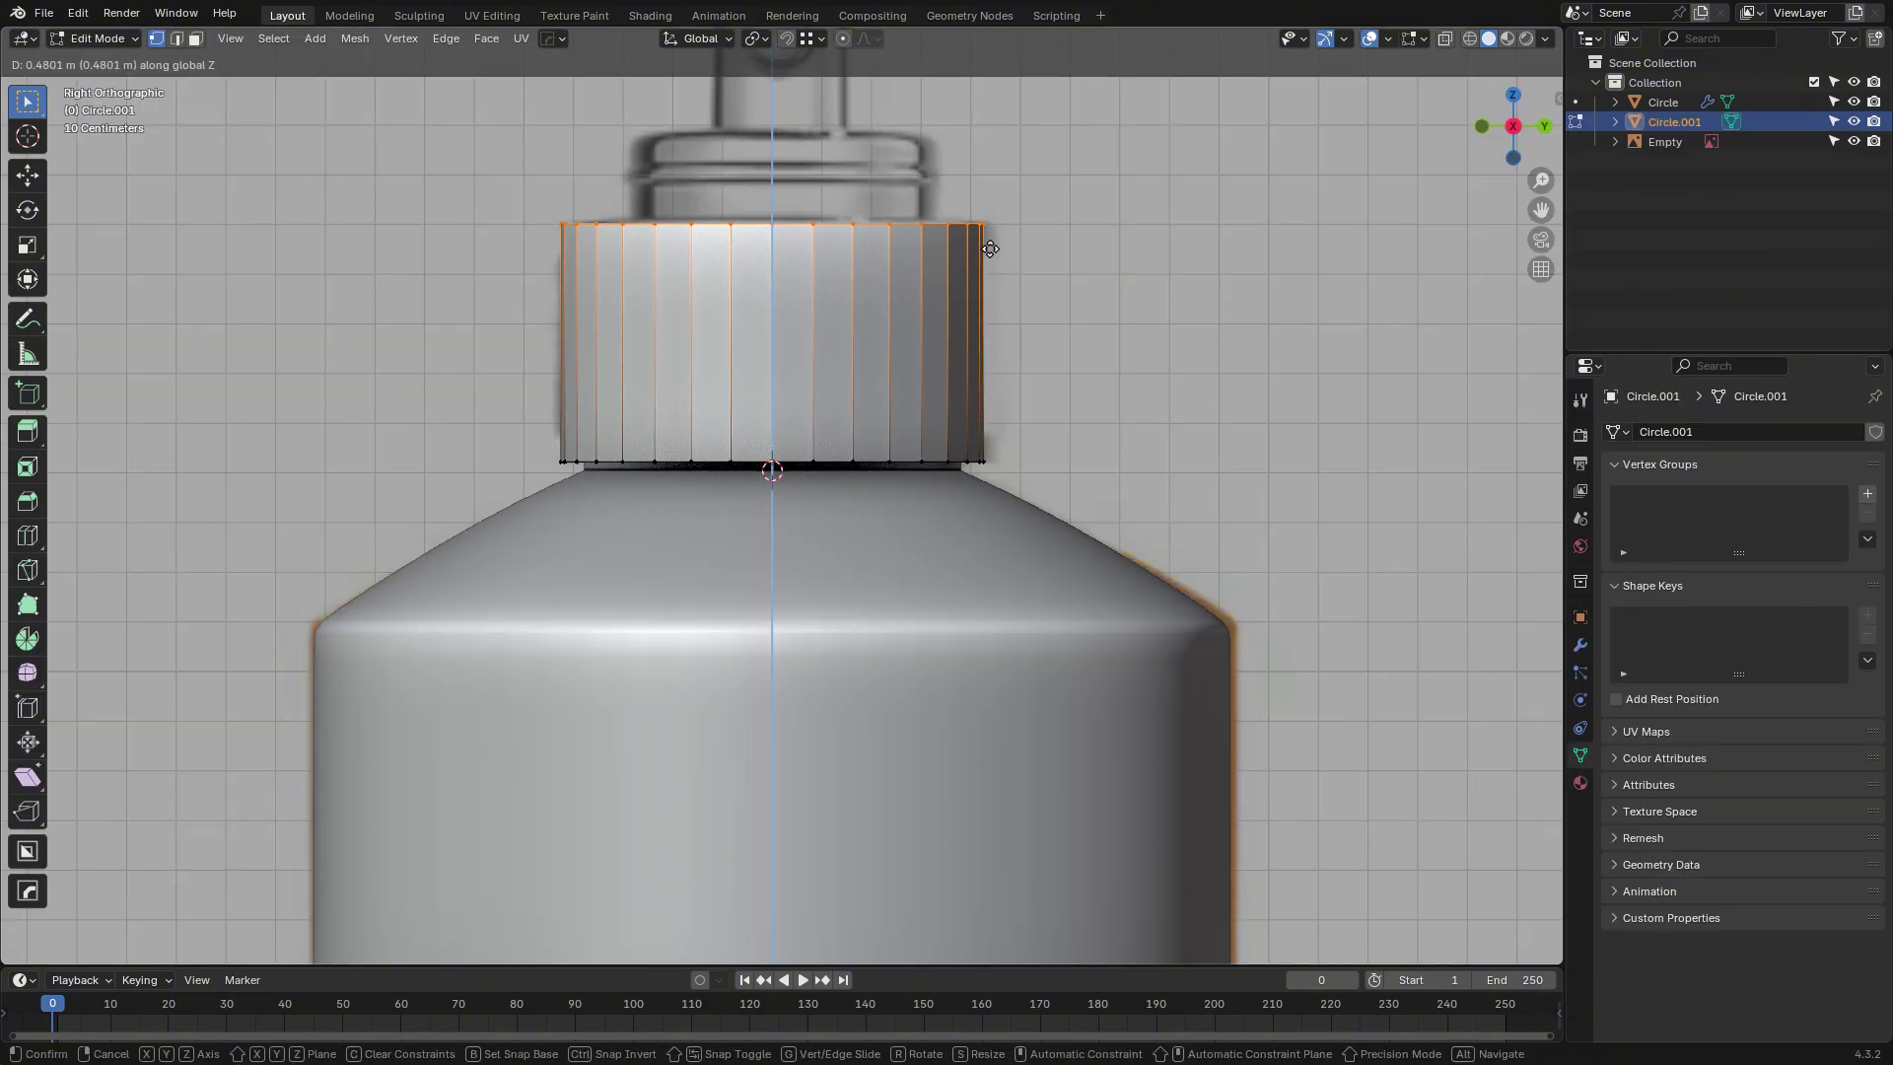
left_click(990, 249)
In wireframe display, add a loop cut around the collar's middle and bevel it 0.442 m wide with one segment.
left_click(1469, 38)
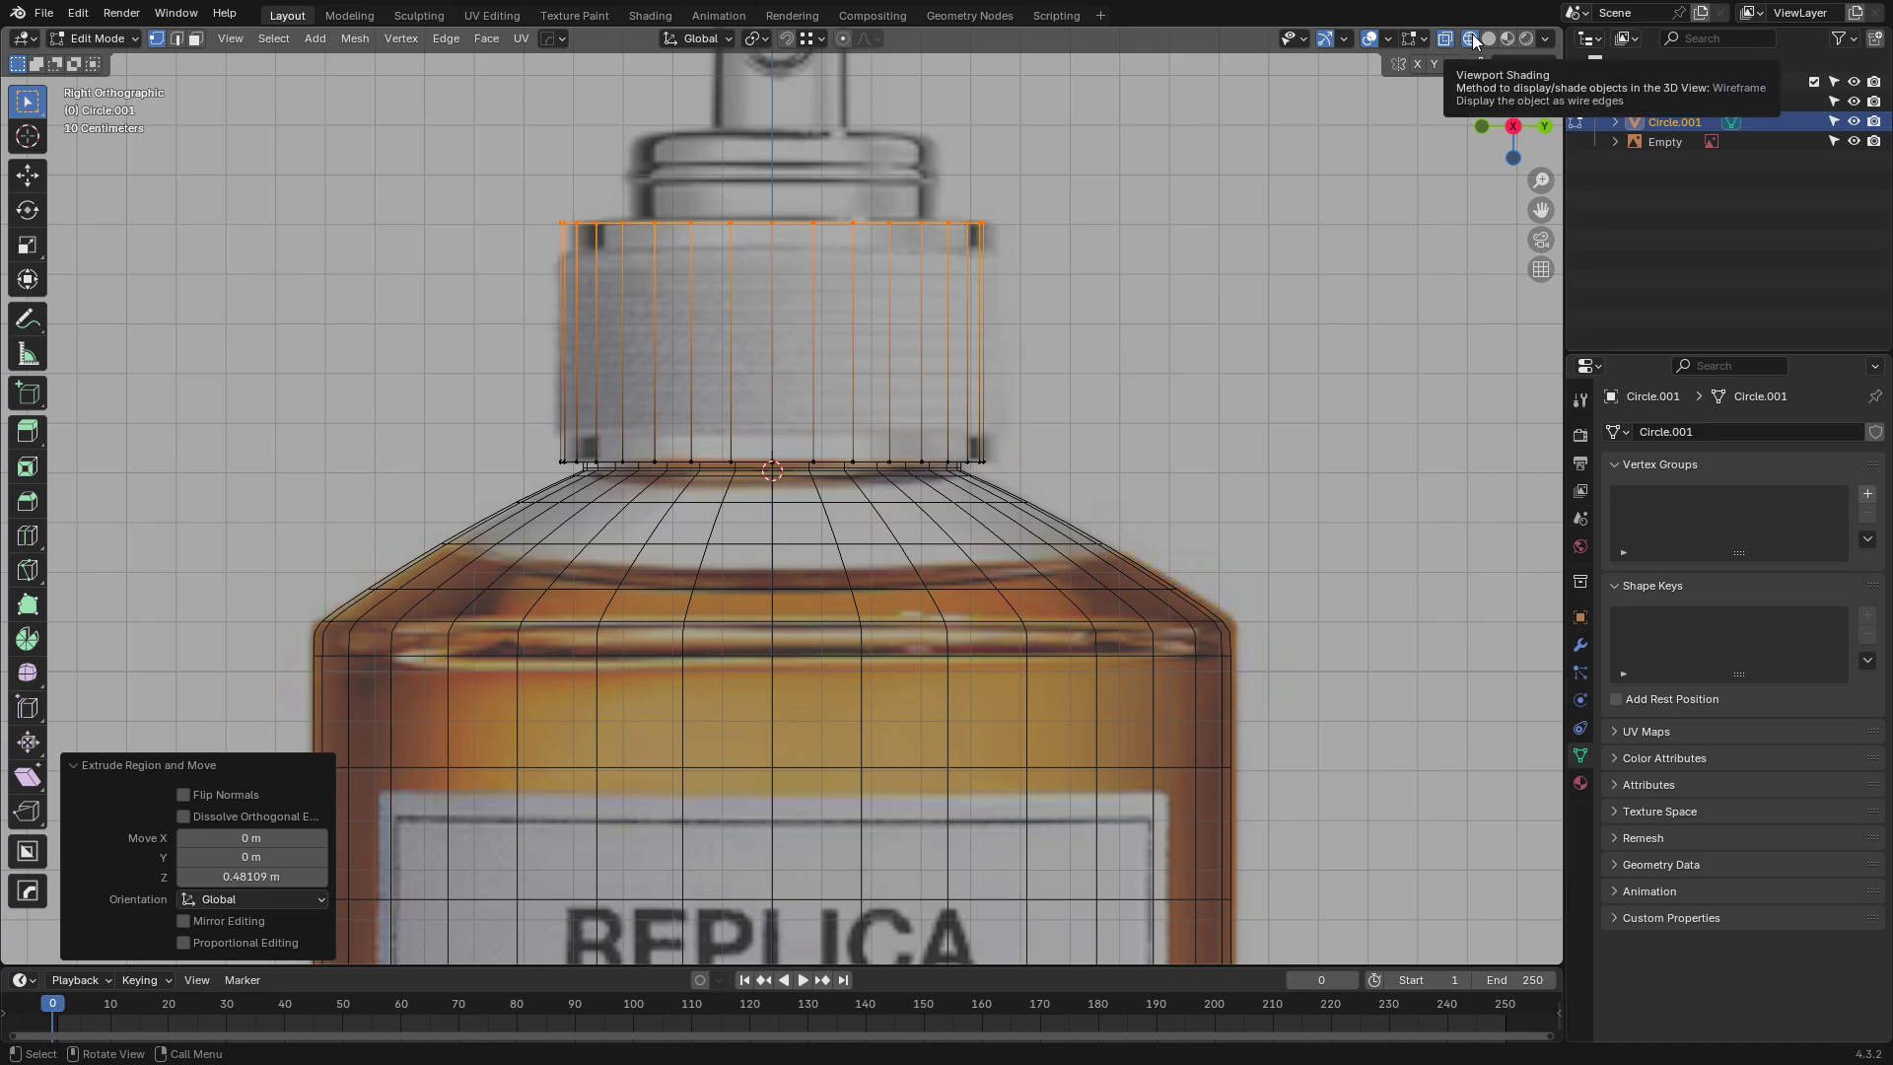
key("ctrl+r")
left_click(984, 366)
right_click(983, 366)
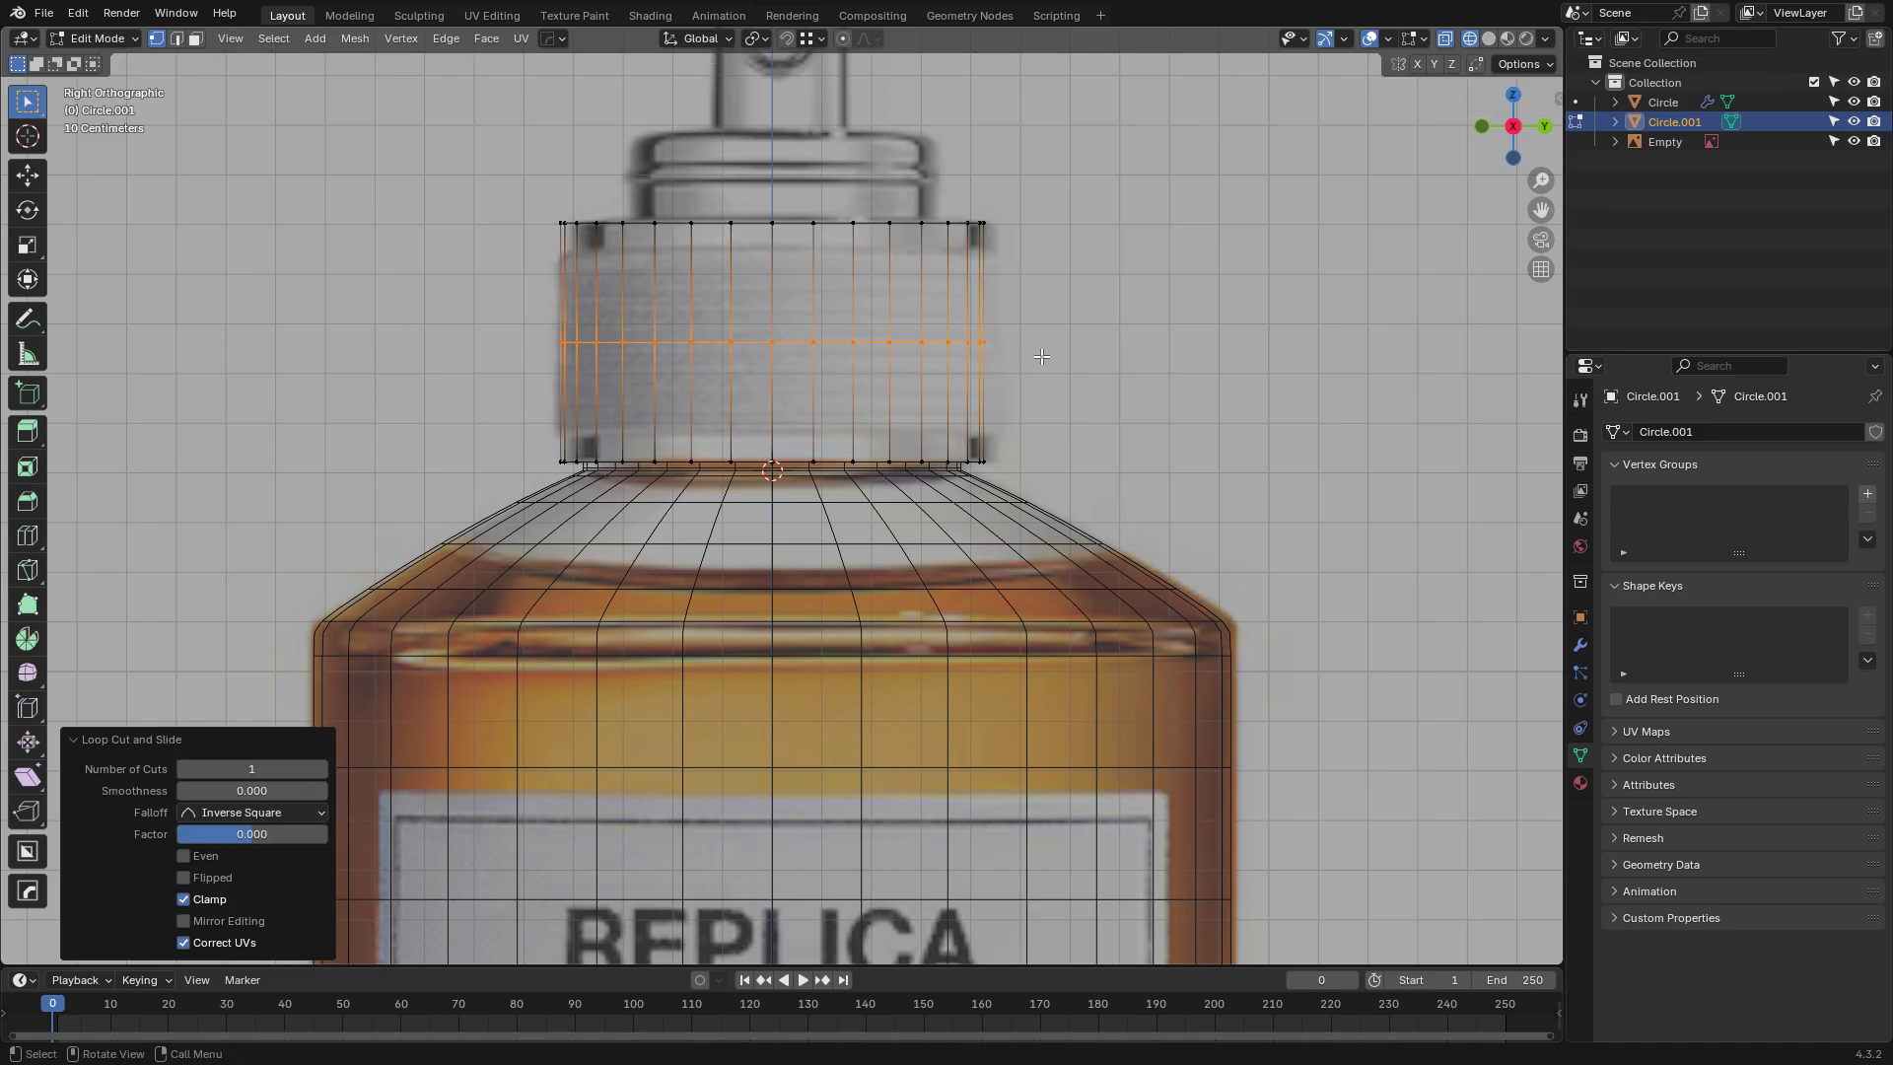
key("ctrl+b")
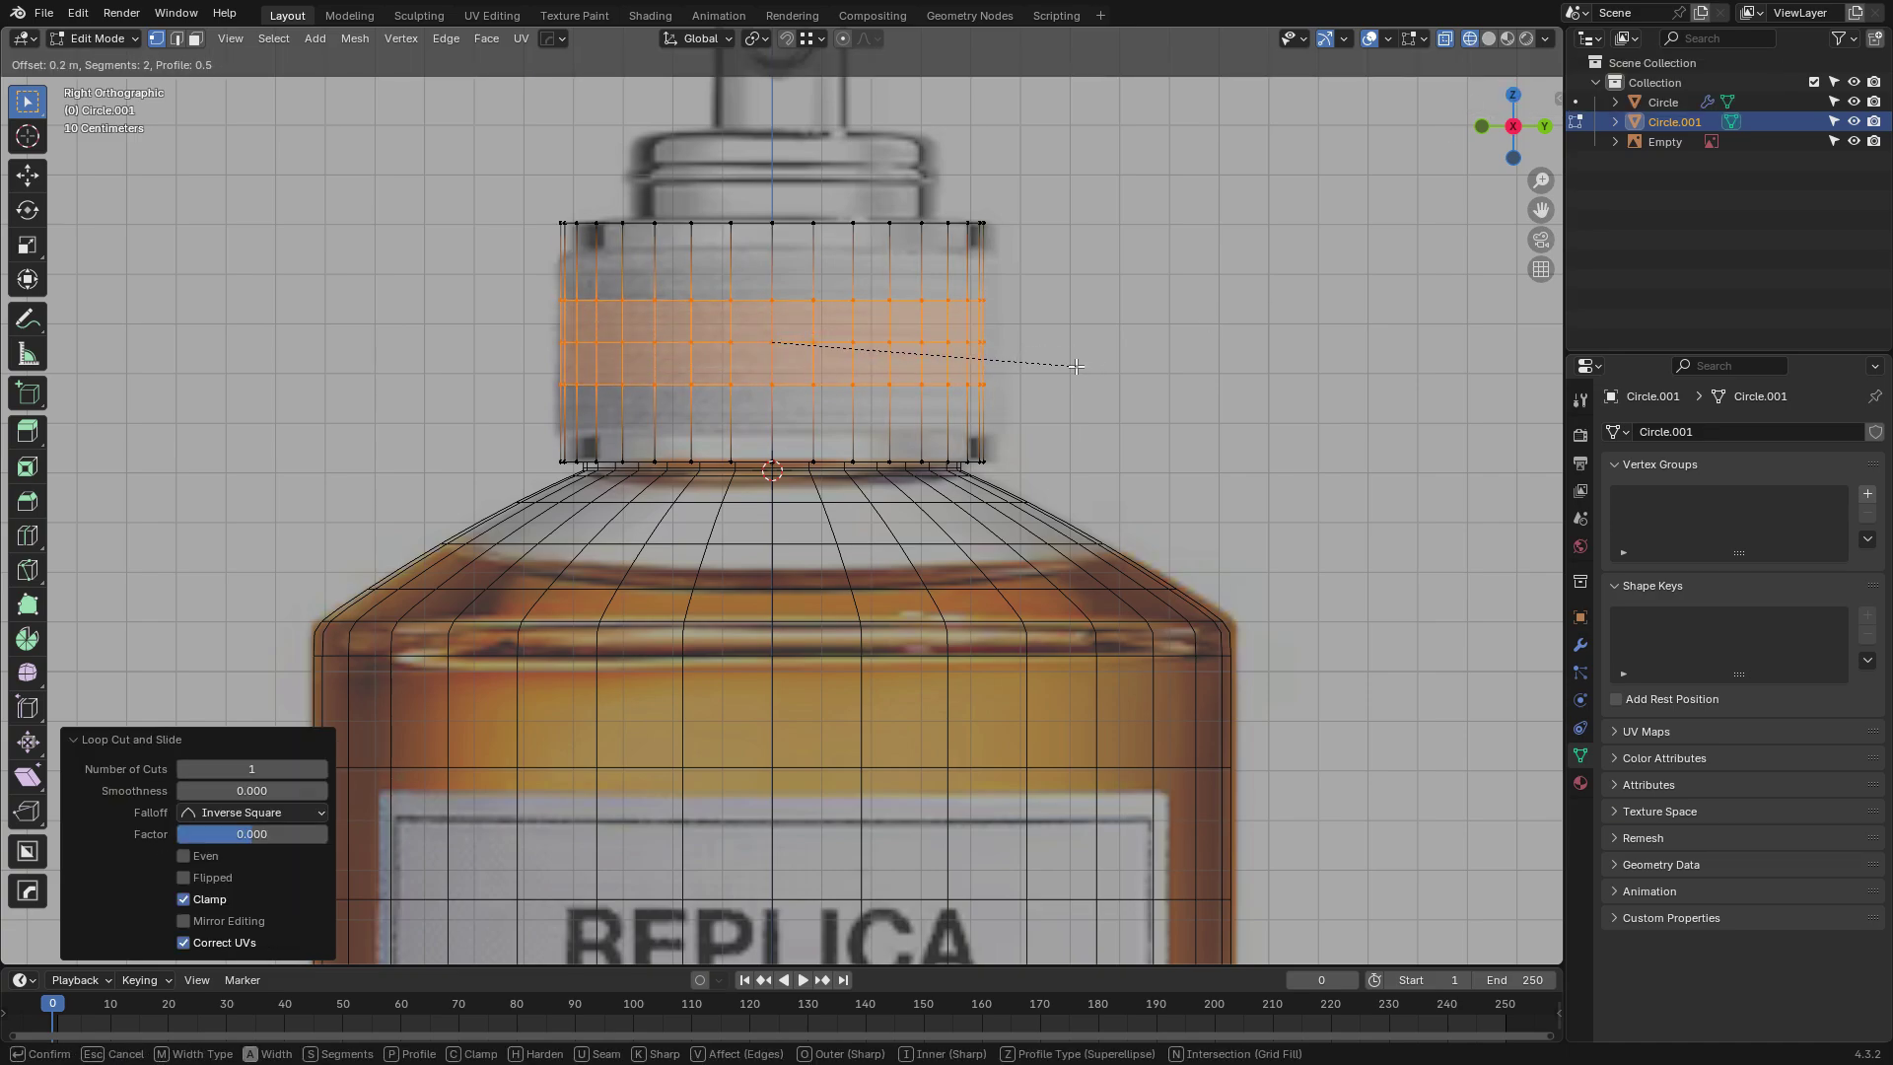
left_click(1138, 349)
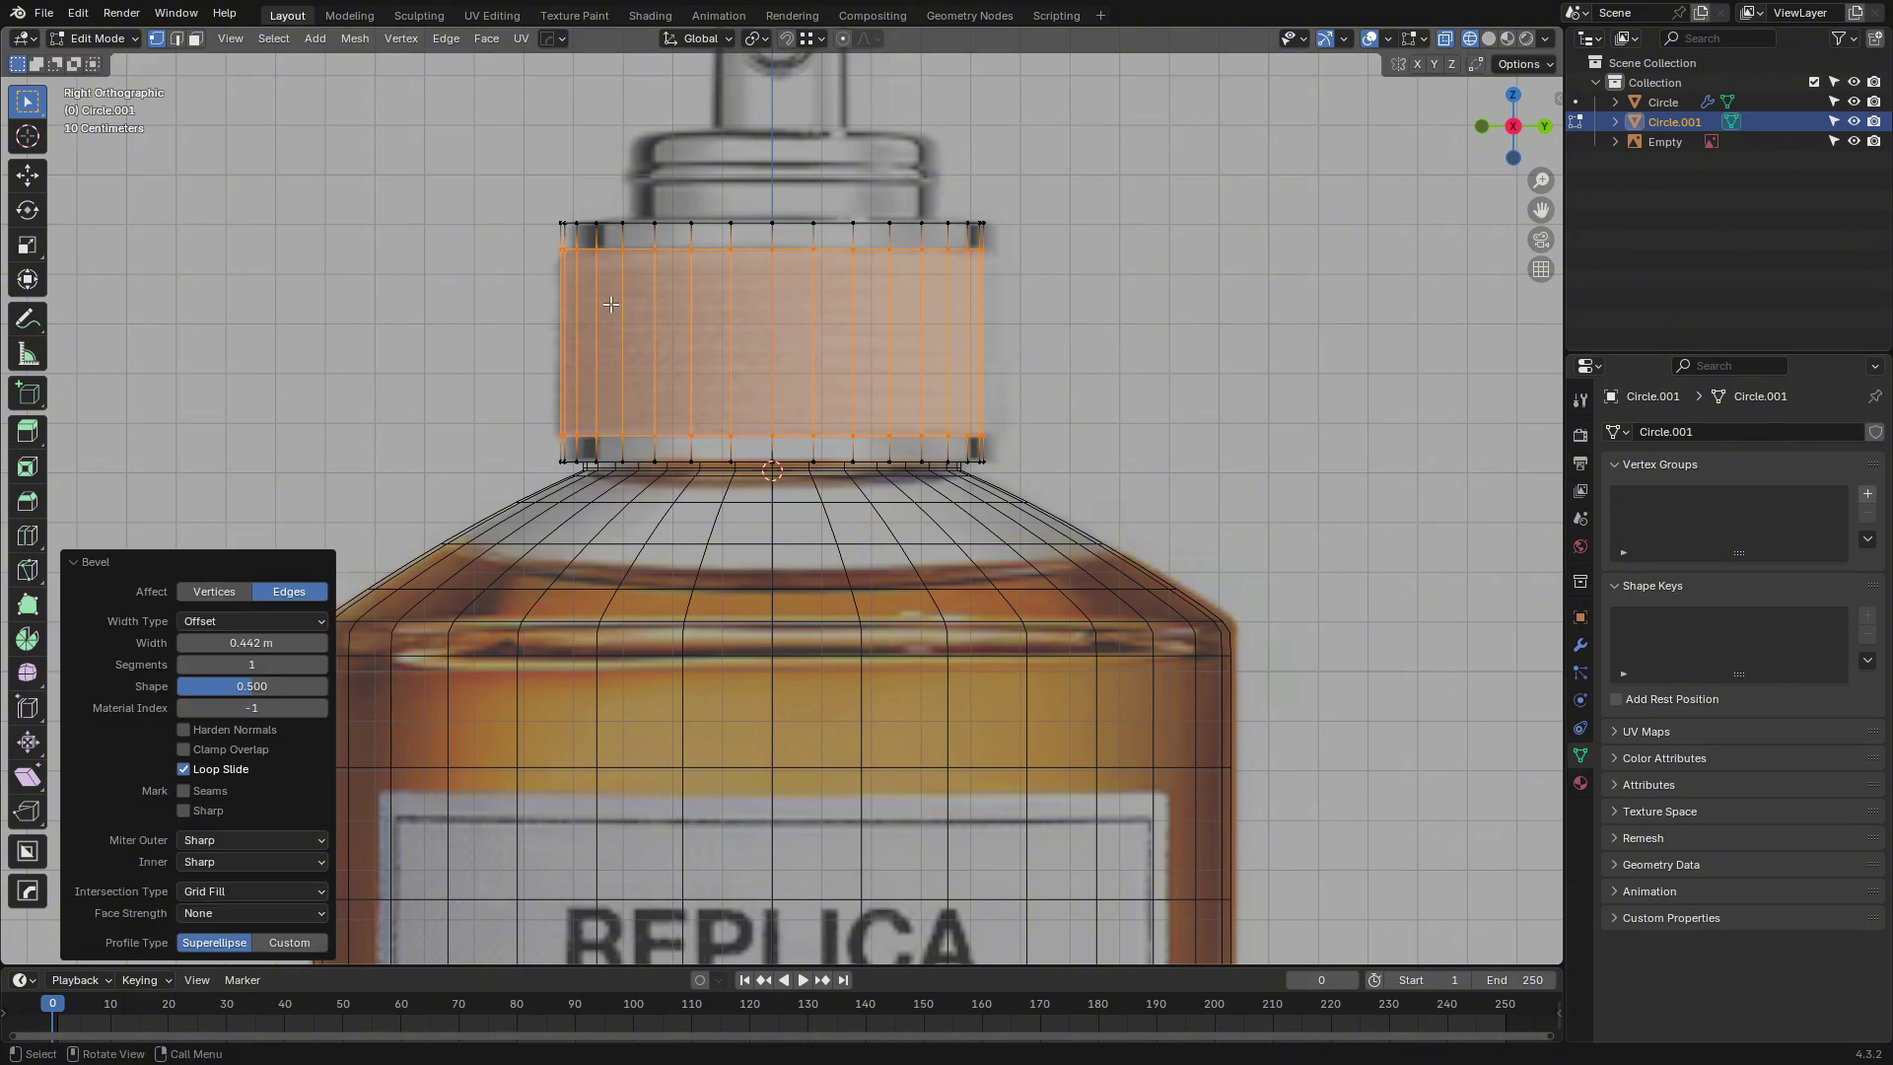
Extrude the collar's central band of faces inward along its normals by about 0.13 m and leave mesh editing.
key("alt+e")
left_click(1262, 375)
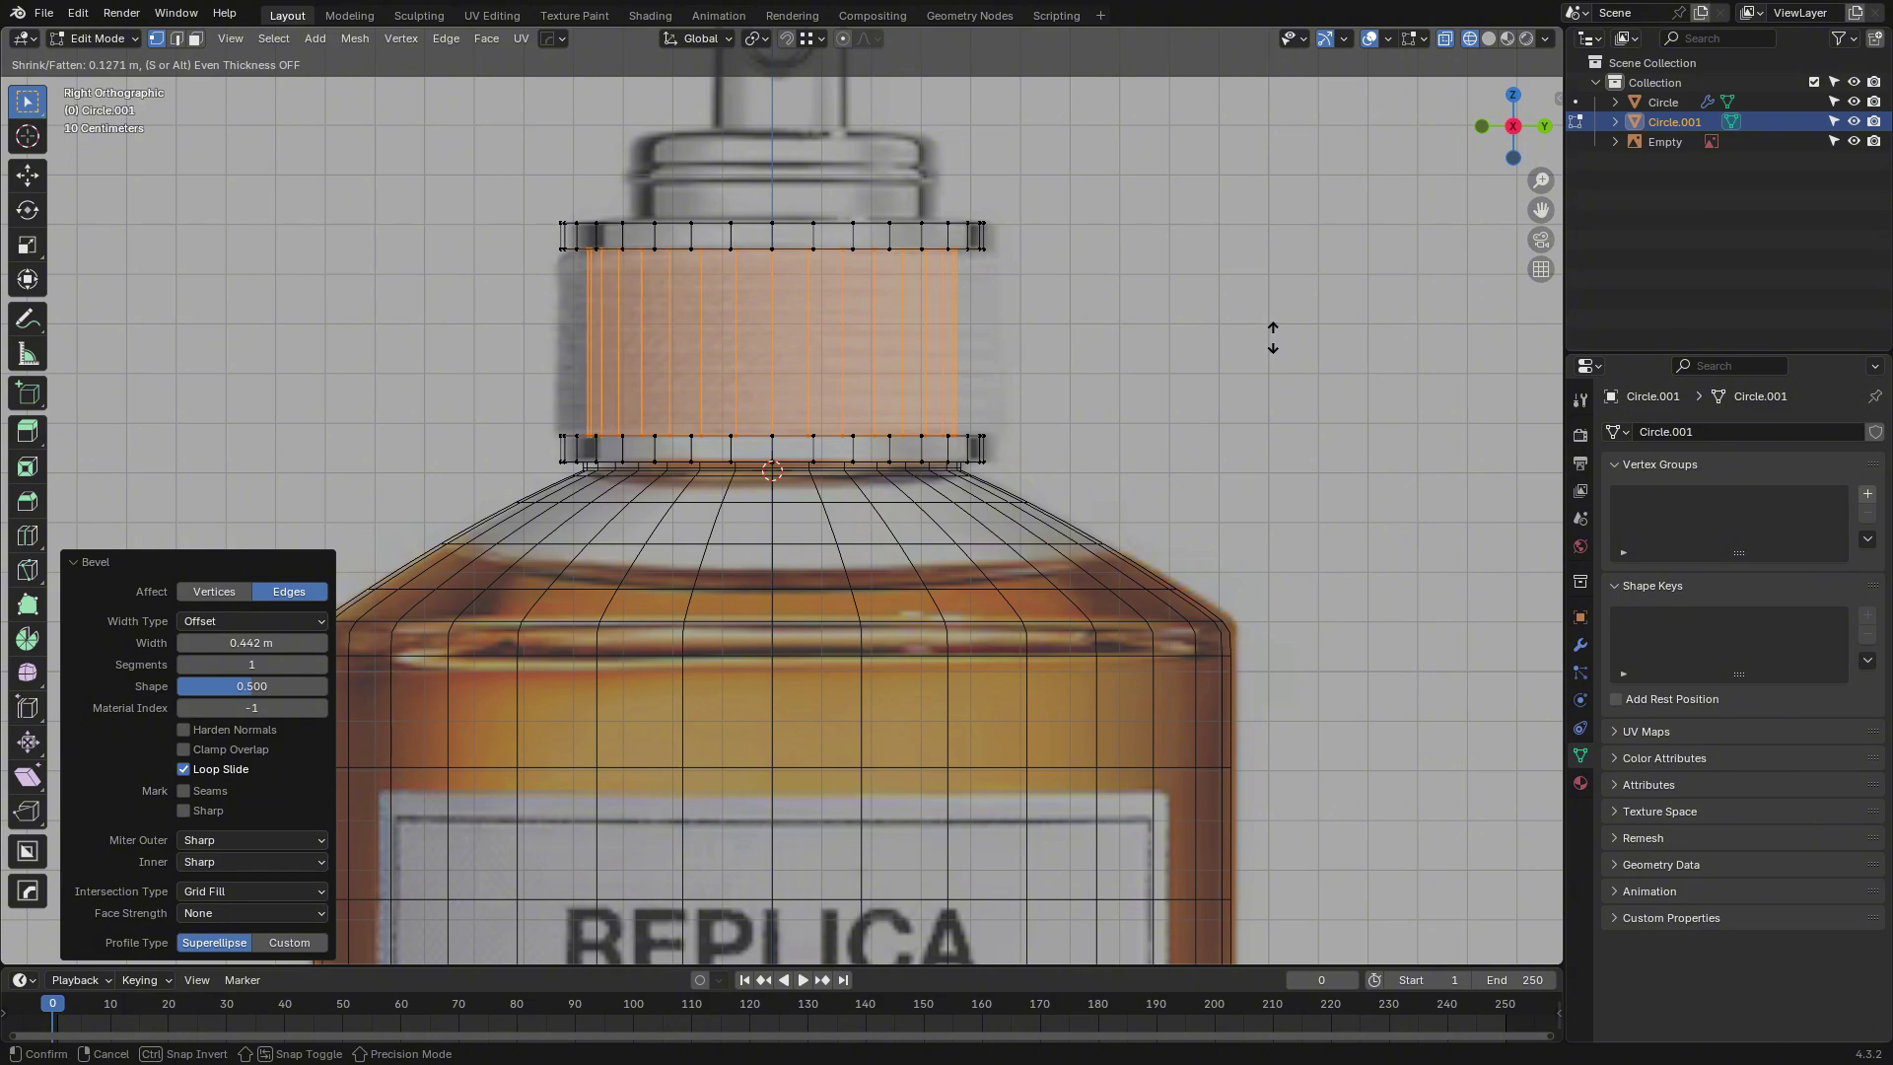
left_click(1273, 336)
key("Tab")
left_click(1283, 337)
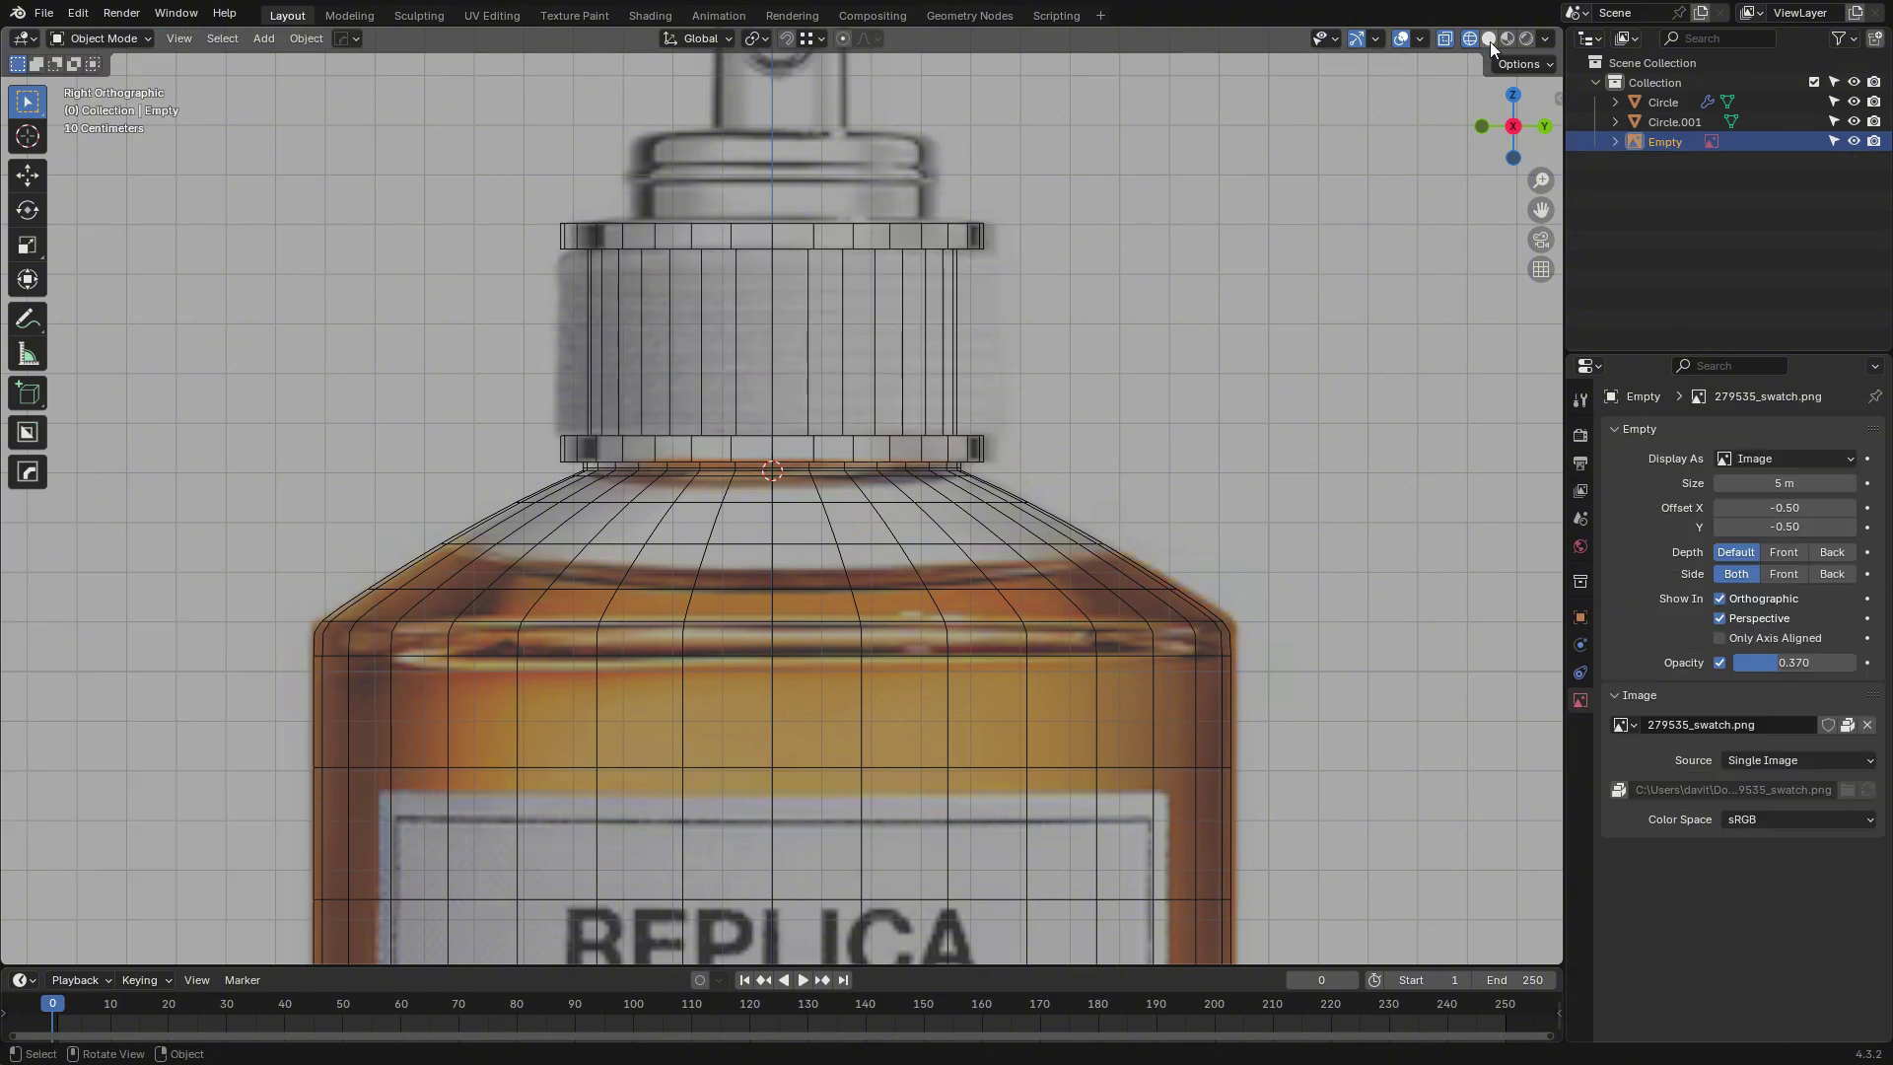
Switch to solid display and give the collar a level 1 Subdivision Surface modifier.
left_click(1488, 41)
middle_click_drag(1311, 148, 1201, 211)
scroll(1065, 276, "down", 5)
scroll(952, 492, "up", 6)
mouse_move(788, 444)
middle_mouse_down("shift")
mouse_move(953, 491)
mouse_move(940, 387)
middle_mouse_up("shift")
scroll(941, 388, "down", 8)
scroll(964, 412, "up", 4)
left_click(970, 412)
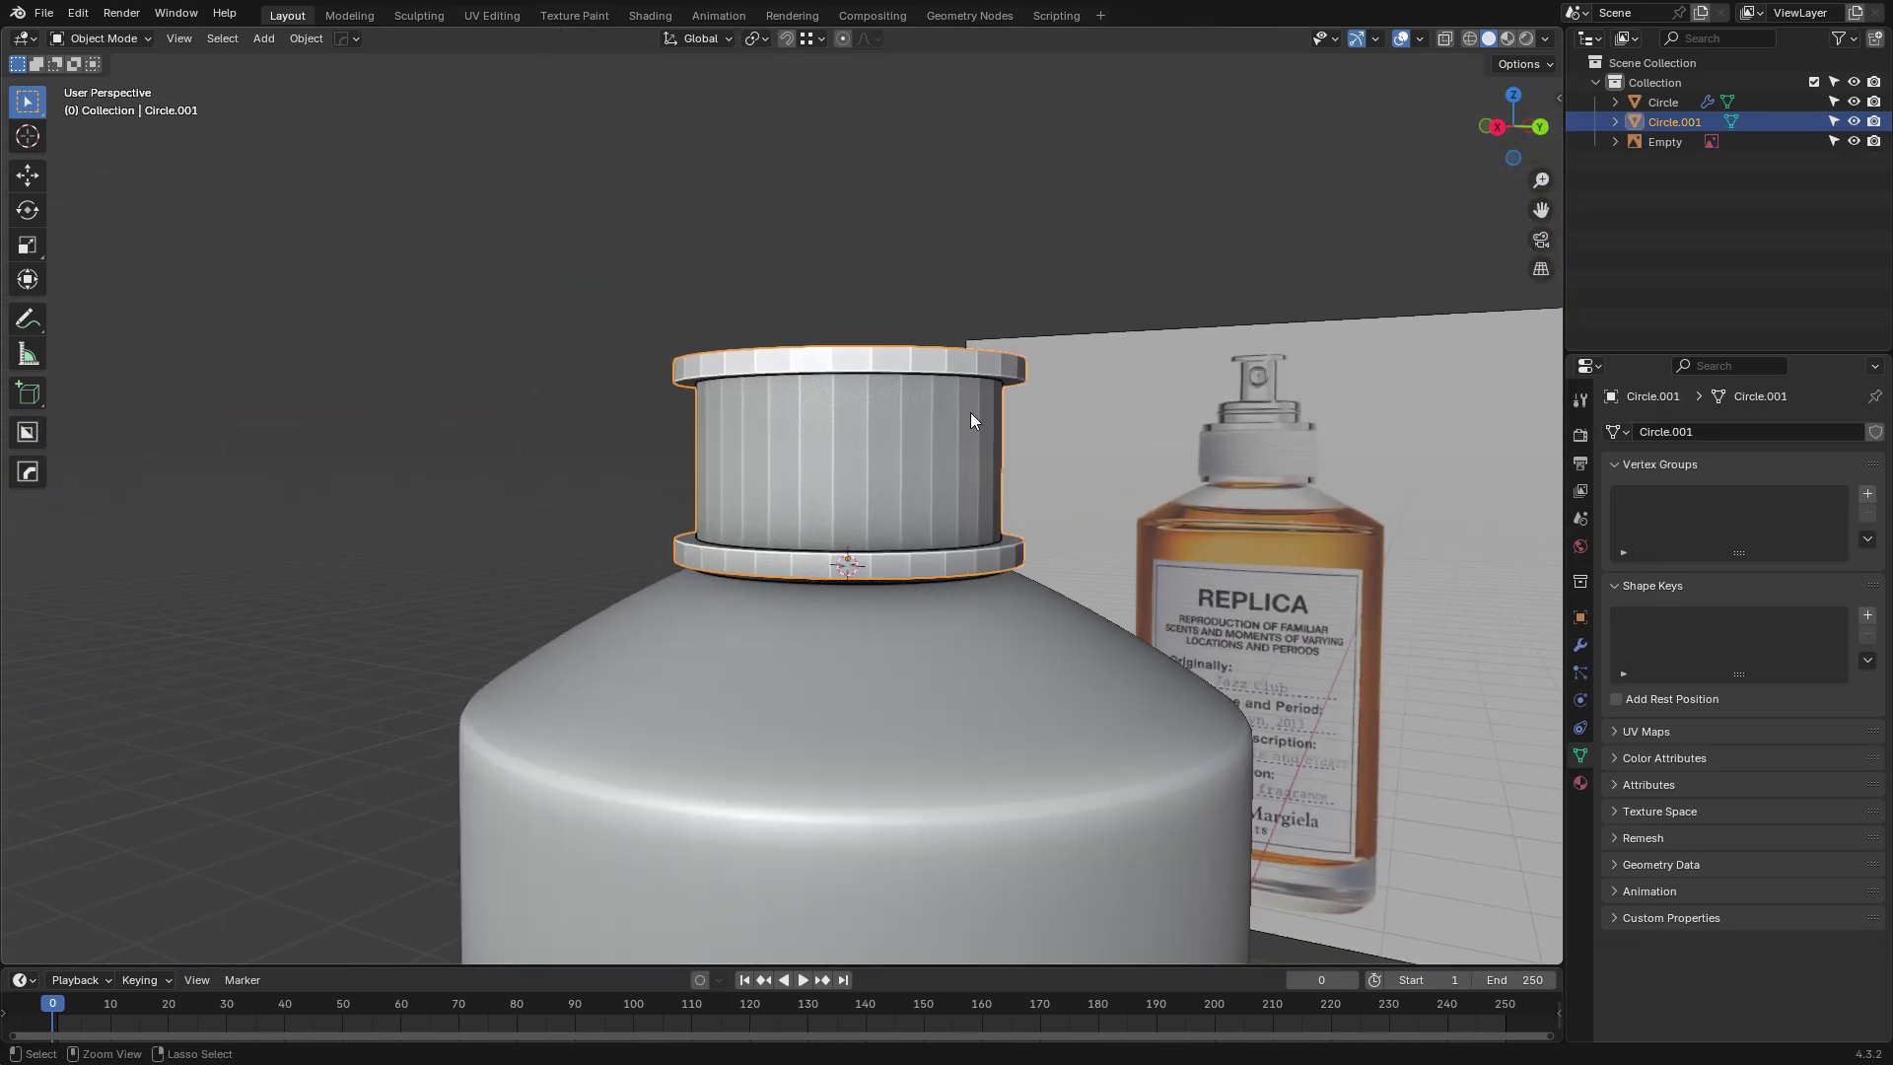
key("ctrl+1")
Add a loop cut around the collar's recessed band and bevel it about 0.41 m with 6 segments.
key("Tab")
scroll(968, 417, "up", 4)
key("ctrl+r")
left_click(961, 429)
right_click(955, 455)
key("ctrl+b")
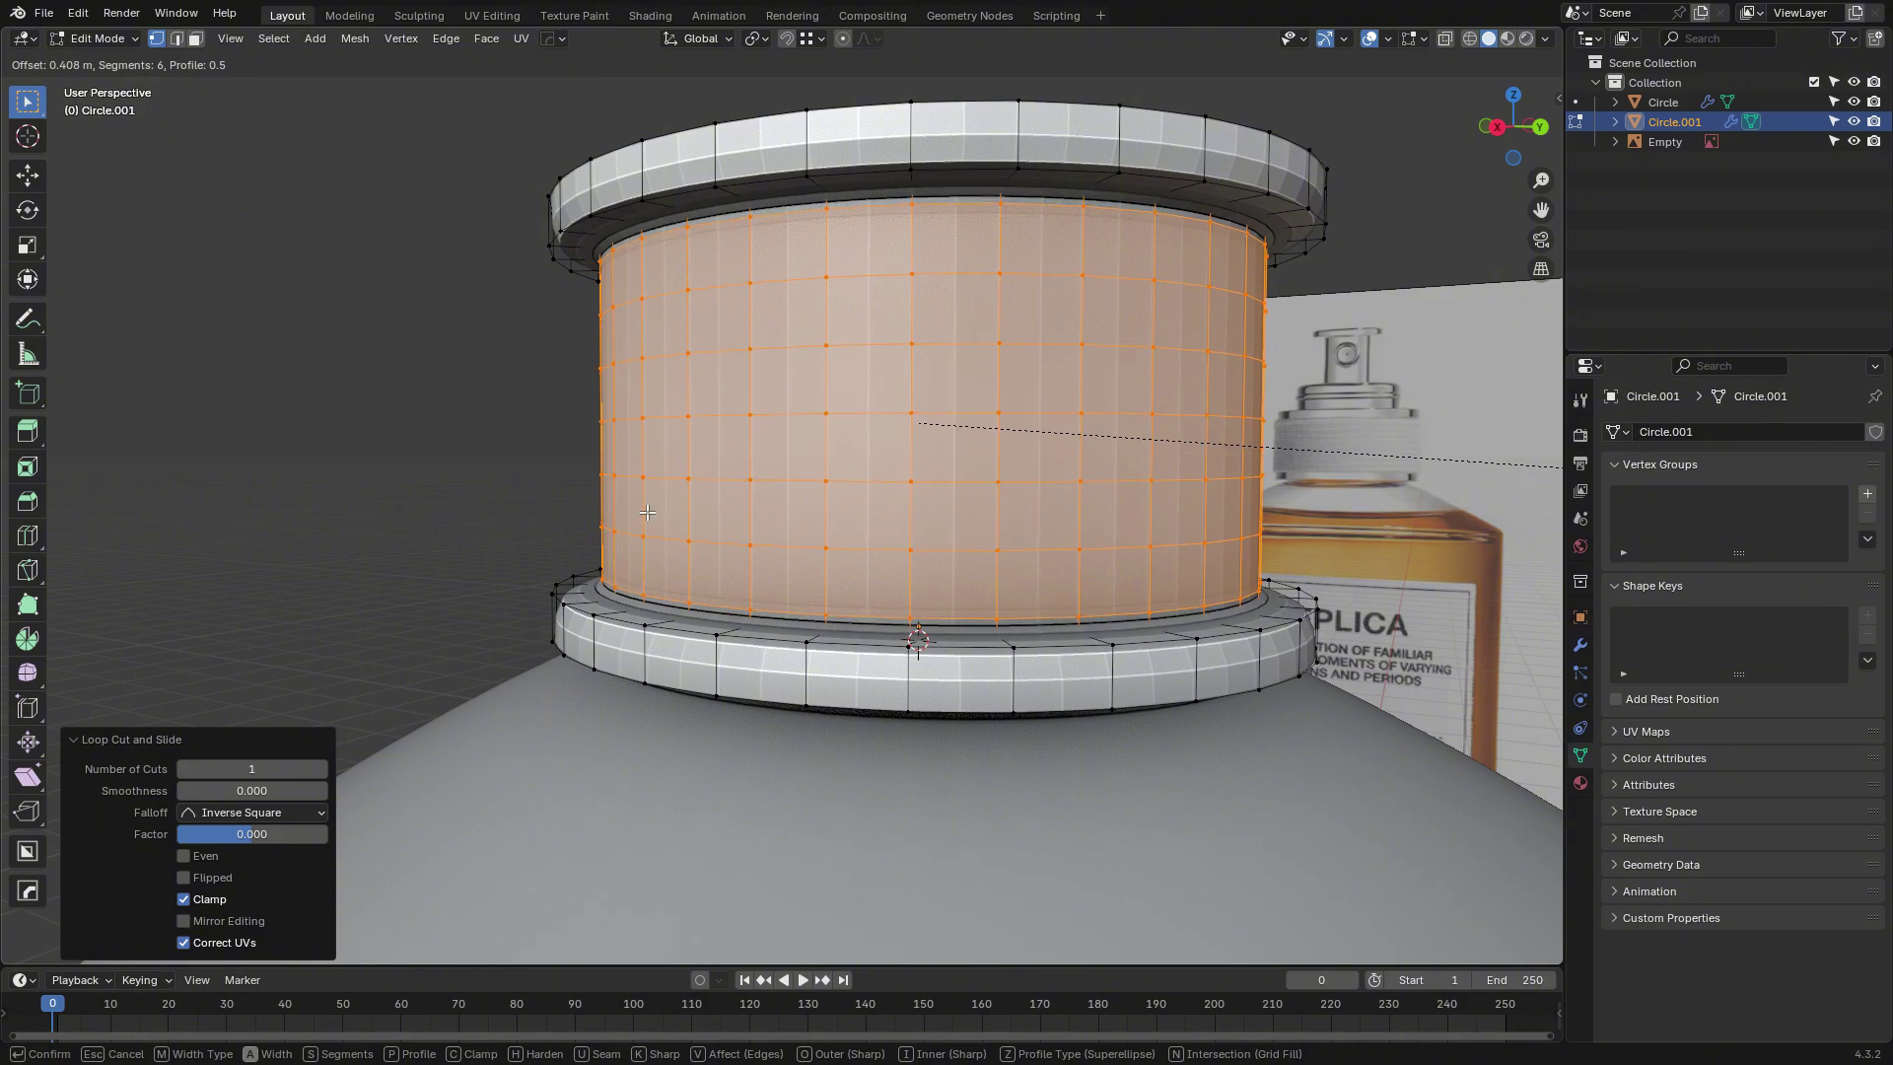
left_click(660, 506)
key("Tab")
Select the collar's top open edge loop and apply smooth shading to the collar object.
key("Tab")
scroll(794, 408, "down", 4)
key("alt+a")
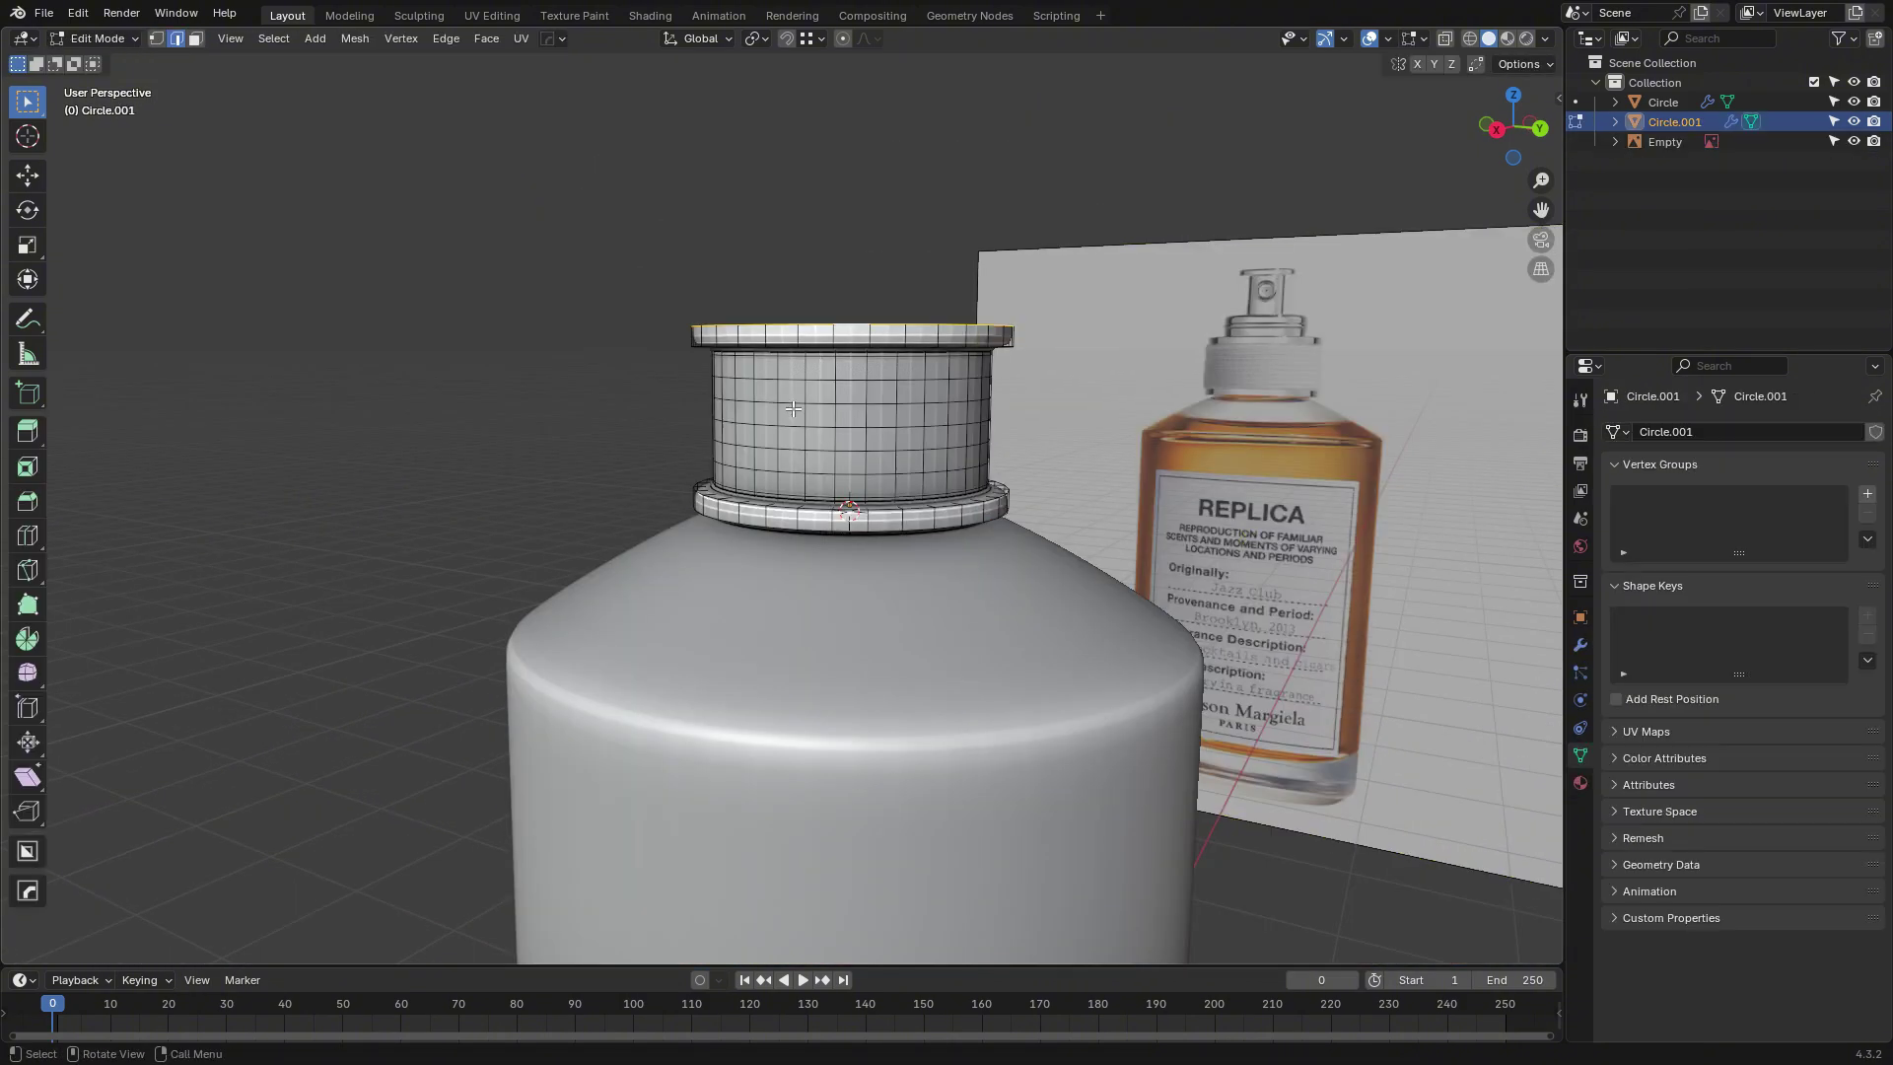
middle_click_drag(884, 373, 976, 341)
key("Tab")
scroll(849, 363, "up", 1)
right_click(848, 363)
left_click(849, 363)
key("Tab")
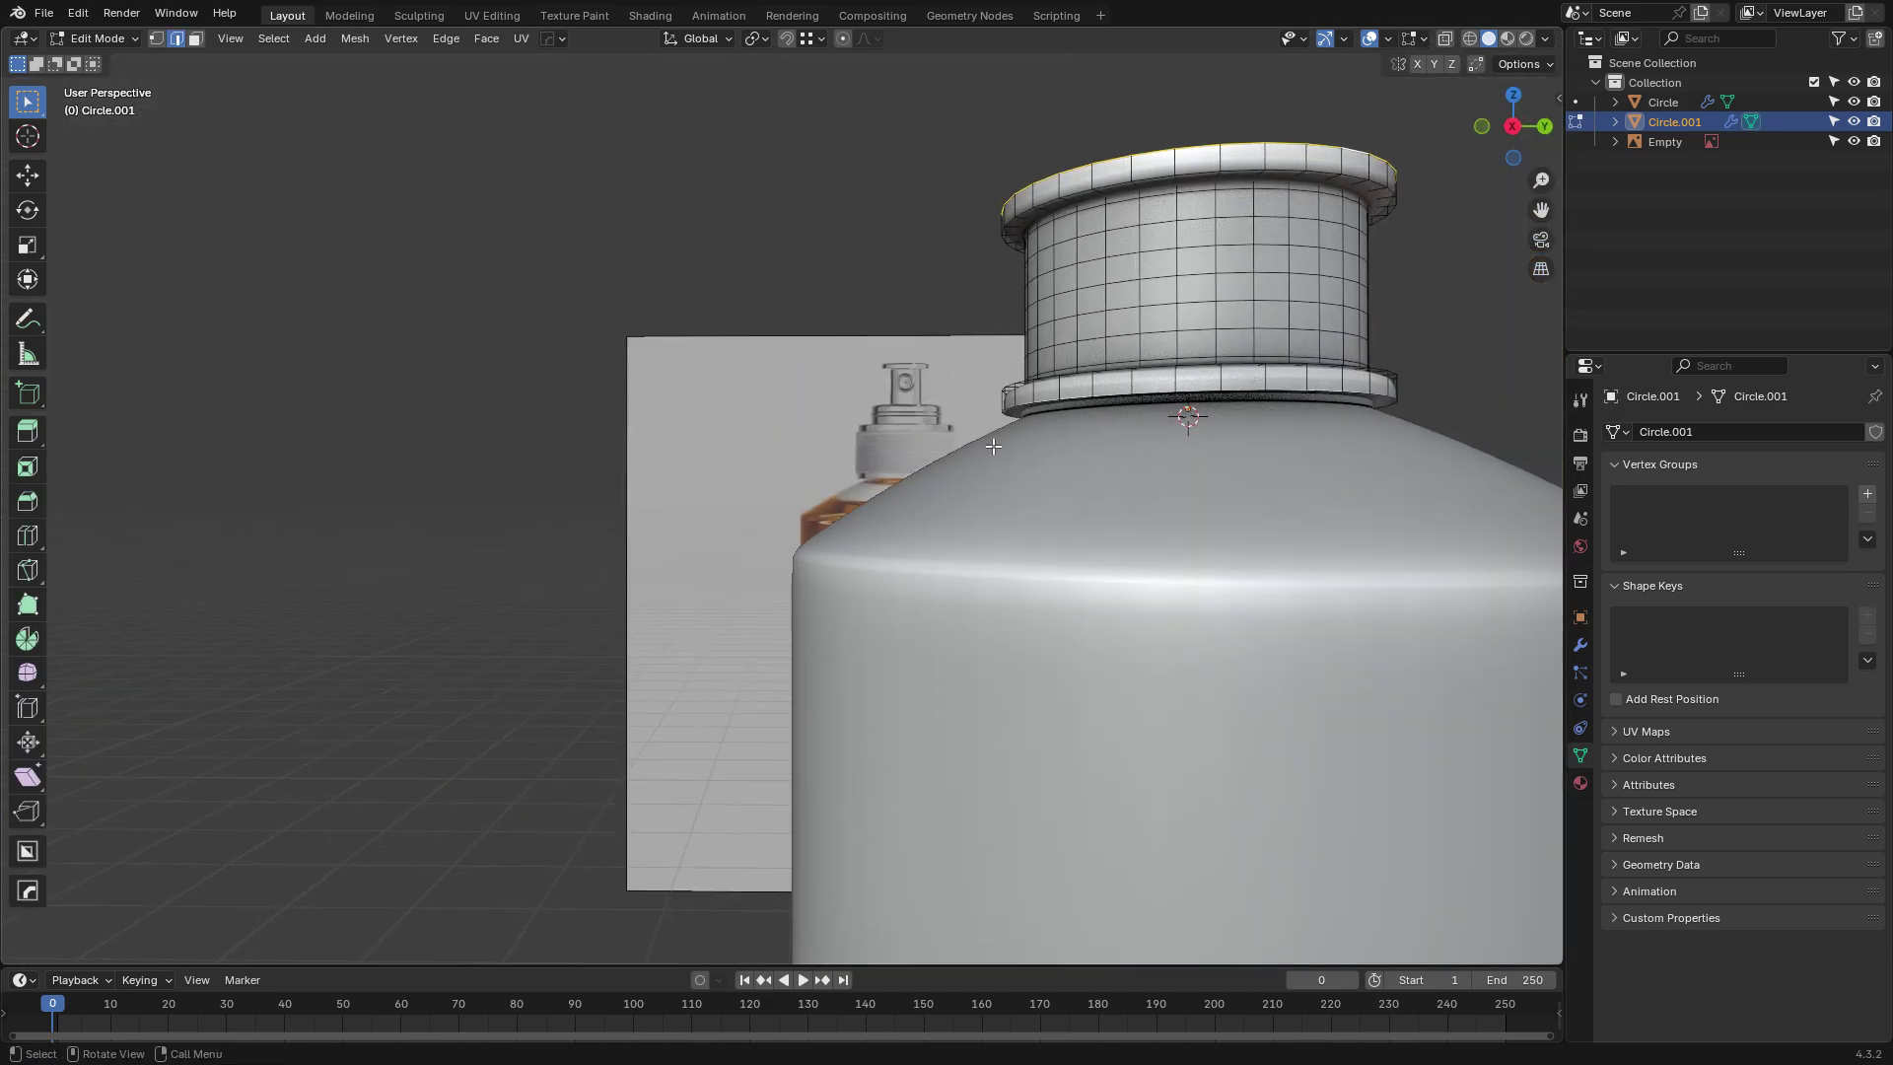
Add the collar's bottom open edge loop to the selection and isolate the collar in local view.
scroll(800, 537, "up", 2)
middle_click_drag(801, 537, 778, 369)
scroll(778, 368, "down", 2)
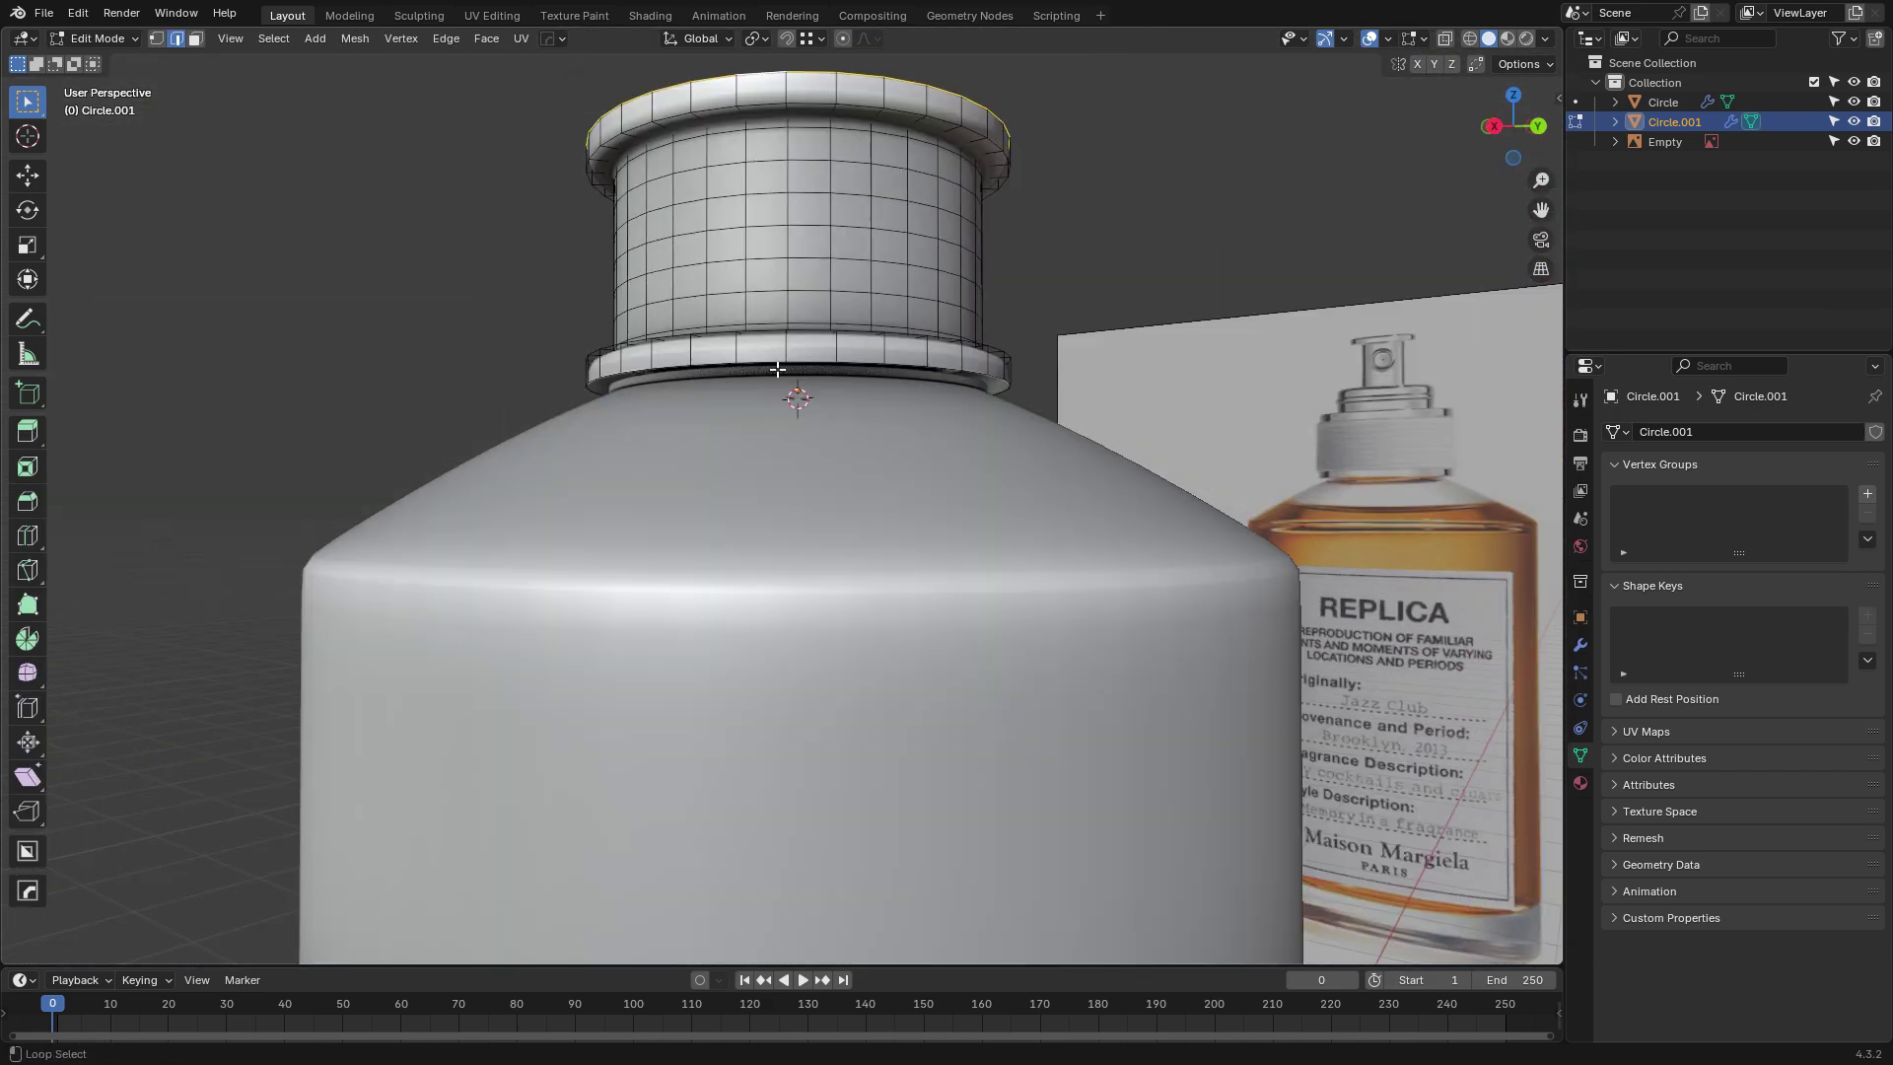
left_click(764, 361, "alt+shift")
key("Tab")
key("KP_Divide")
key("Tab")
middle_click_drag(949, 355, 942, 419)
scroll(941, 419, "down", 1)
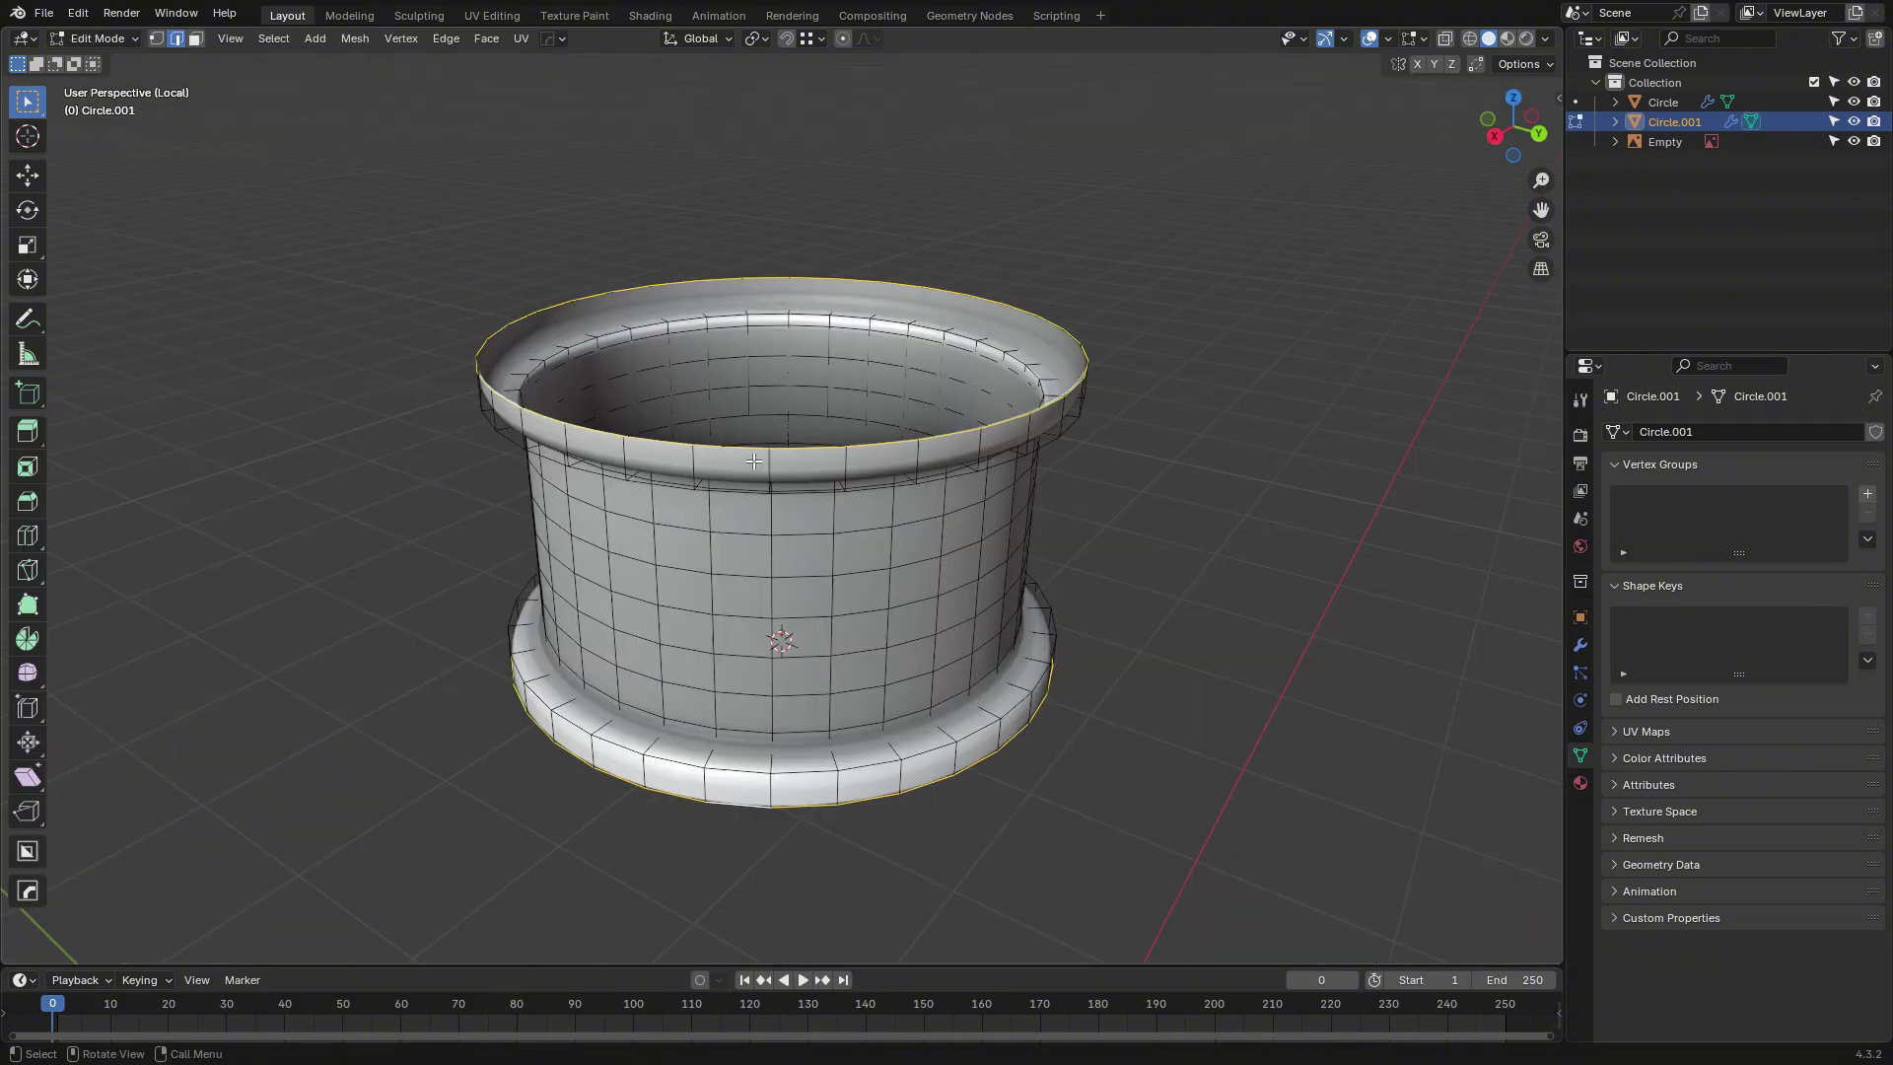
Extrude both open rim loops inward at a scale of 0.120 and fill the remaining centre holes with faces.
scroll(660, 462, "down", 3)
scroll(660, 462, "down", 1)
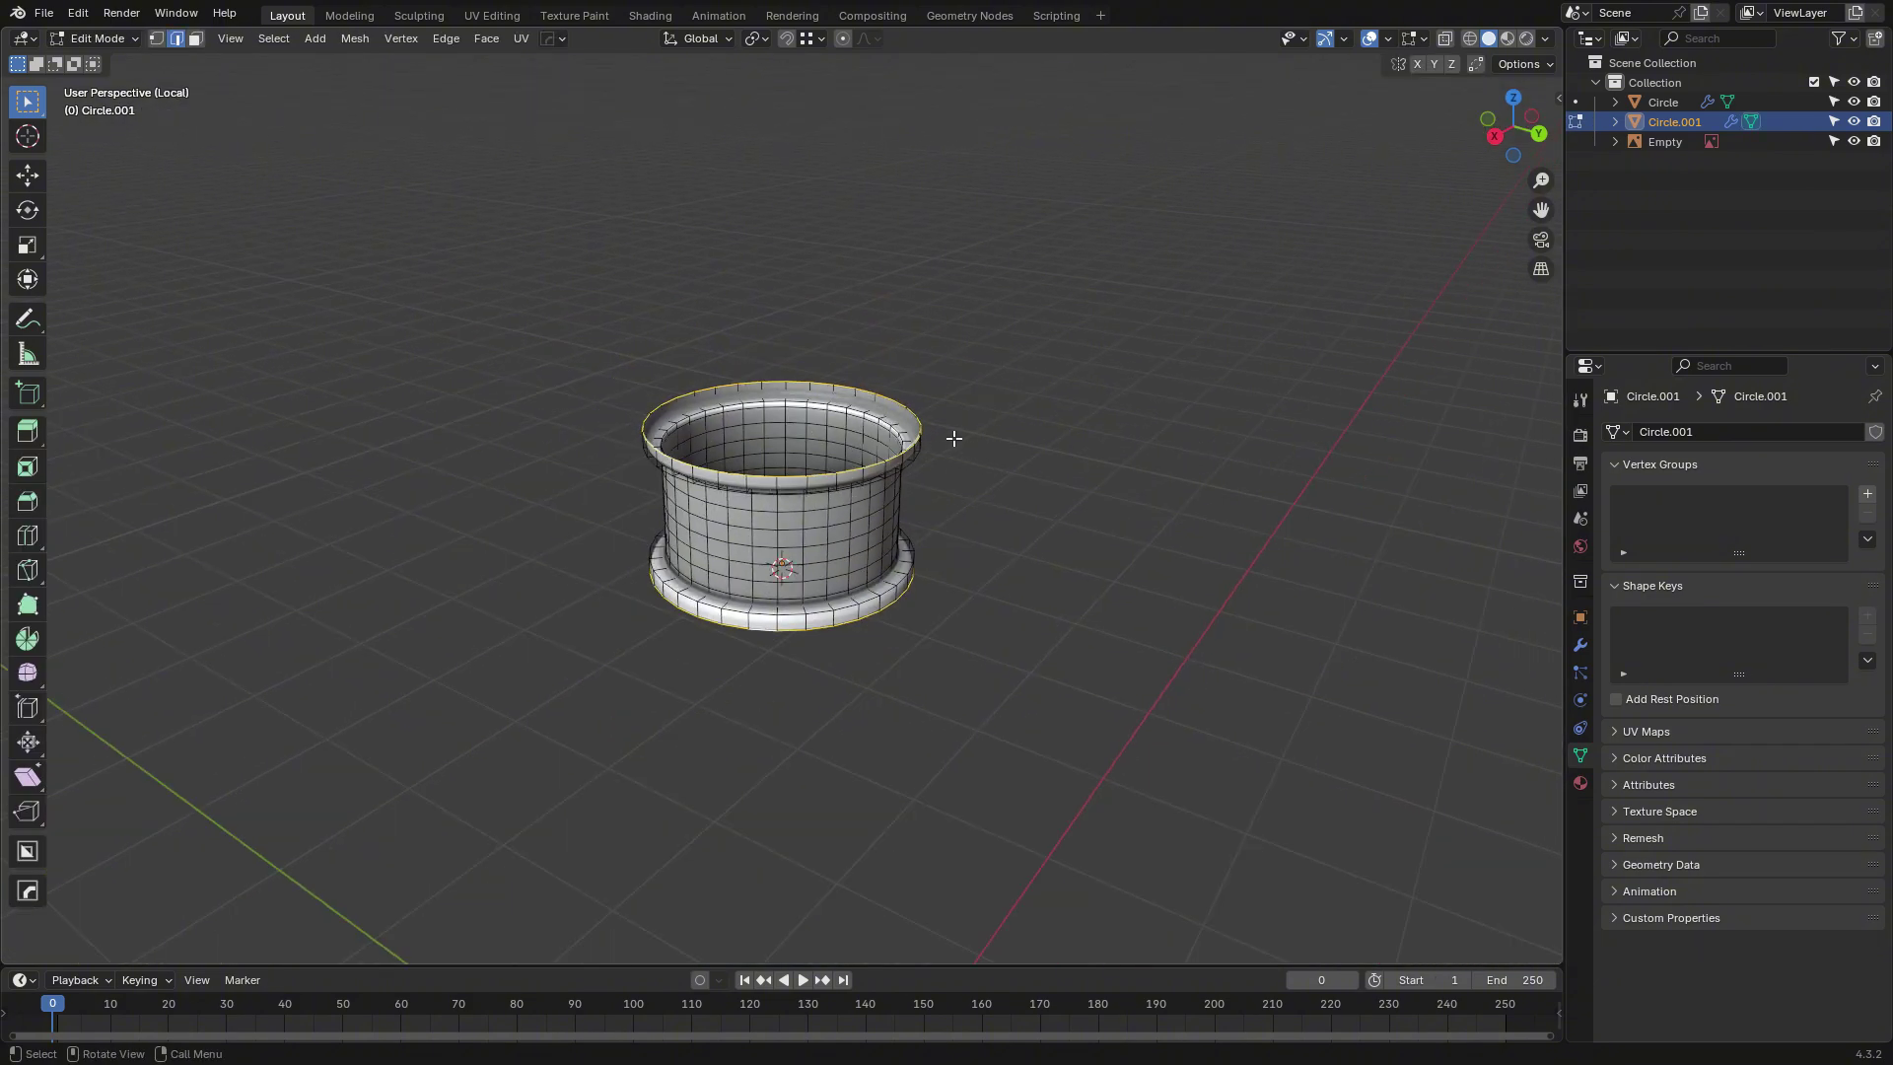
key("s")
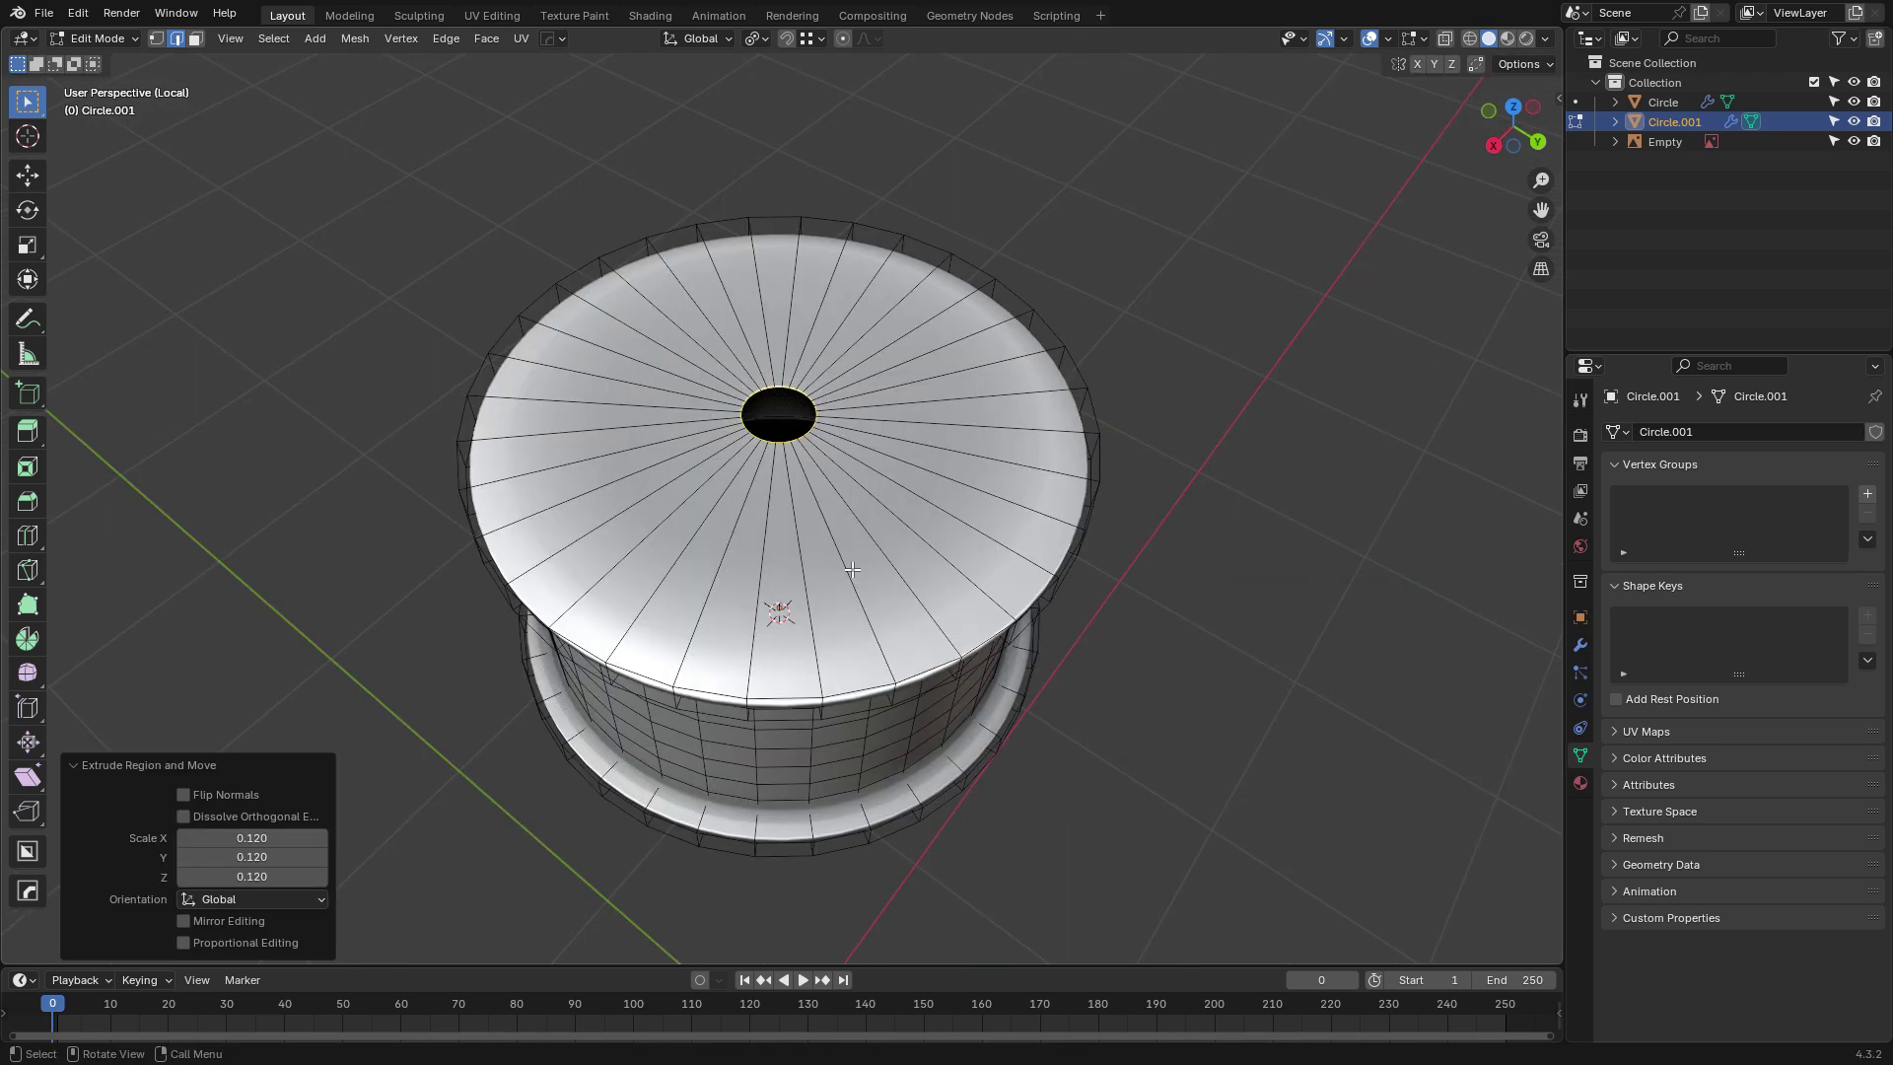
key("f")
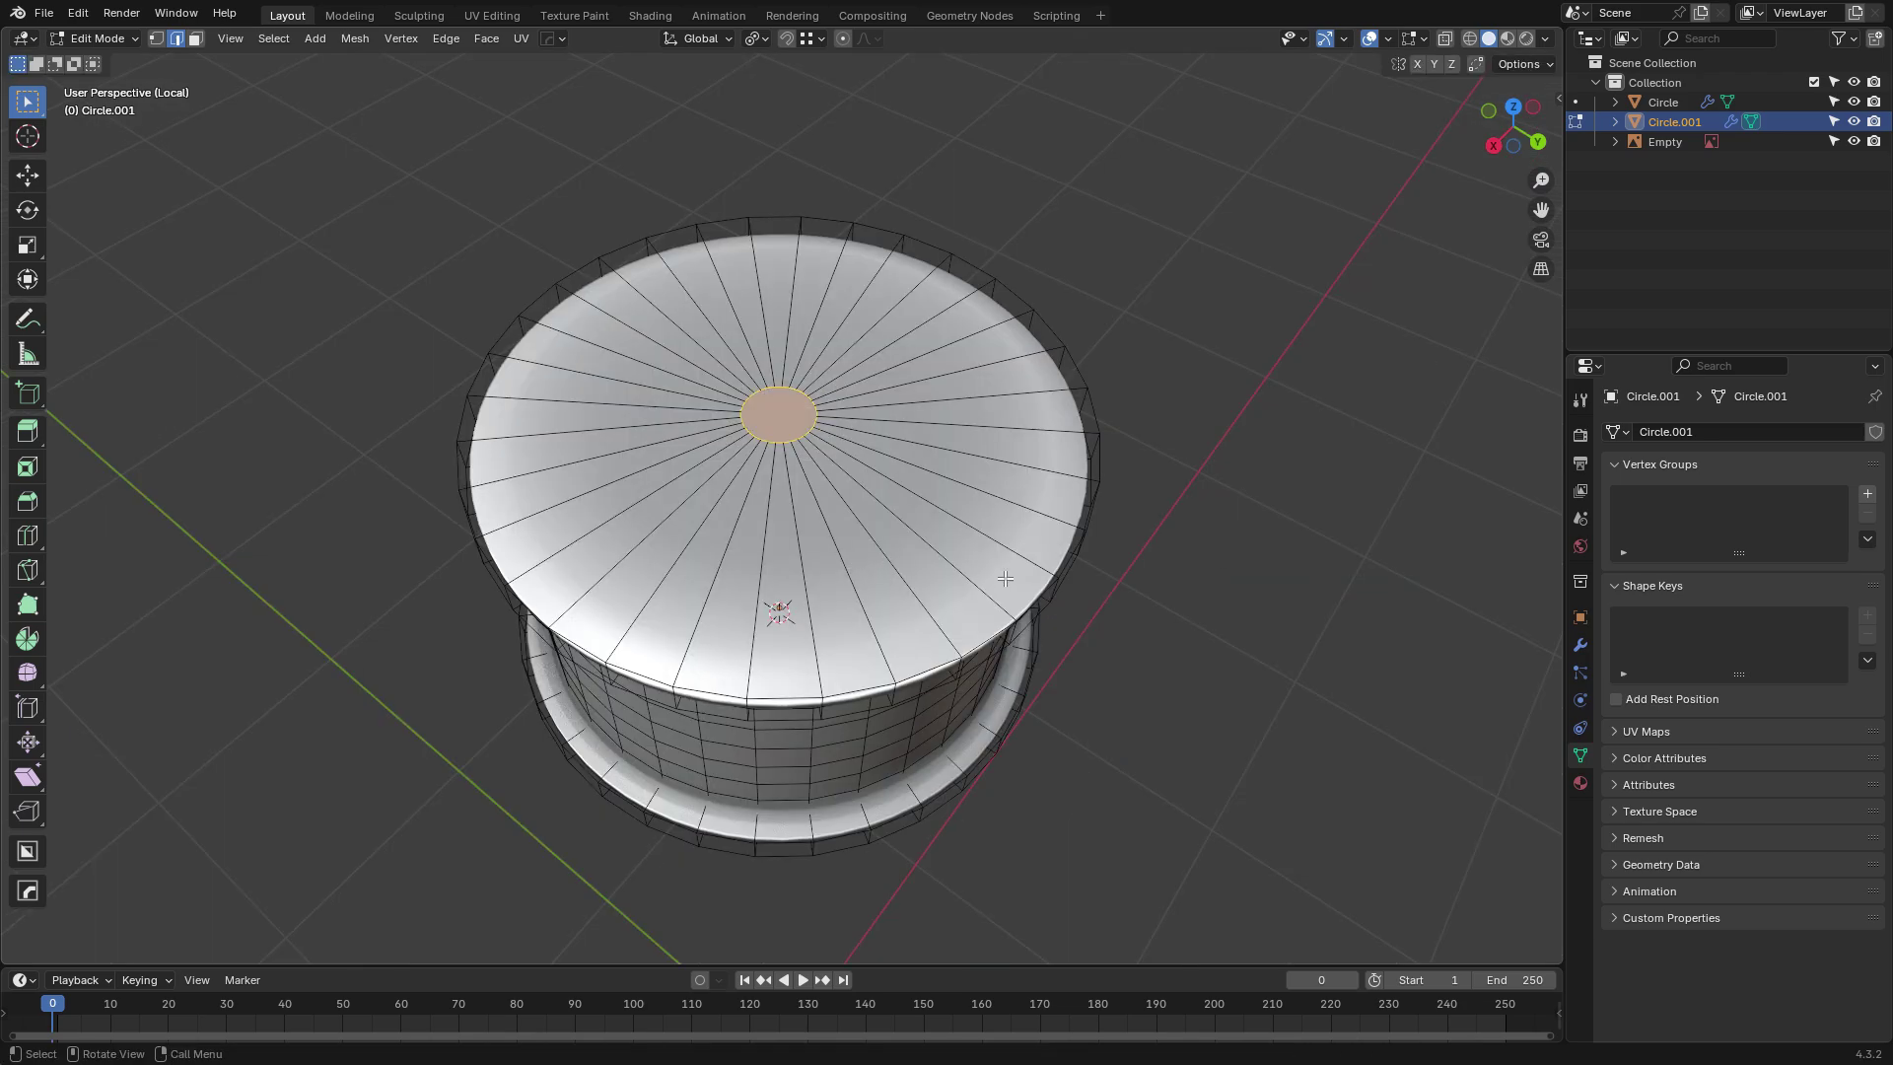
Add four evenly spaced concentric loop cuts across the collar's underside.
key("Tab")
middle_click_drag(1203, 576, 1163, 439)
left_click(926, 613)
key("Tab")
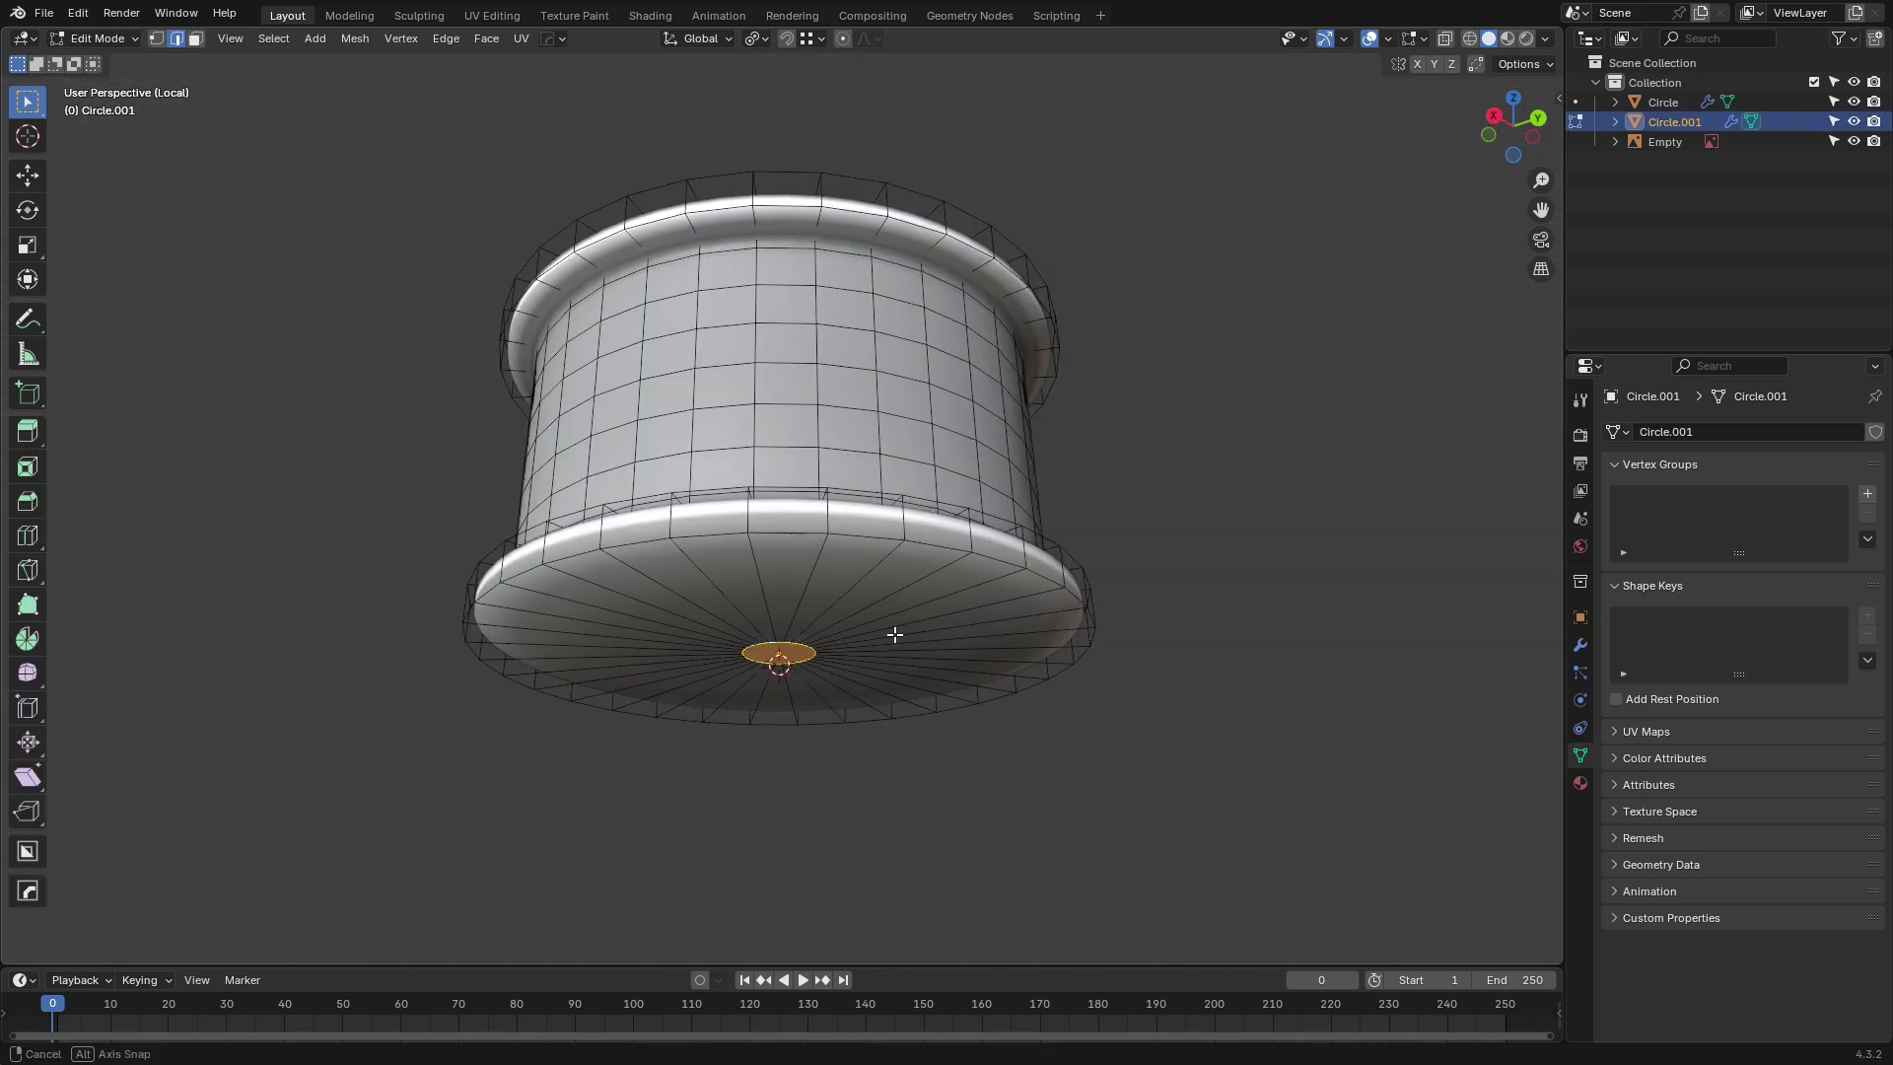
middle_click_drag(893, 634, 895, 668)
middle_click_drag(895, 668, 985, 528, "shift")
scroll(901, 592, "up", 2)
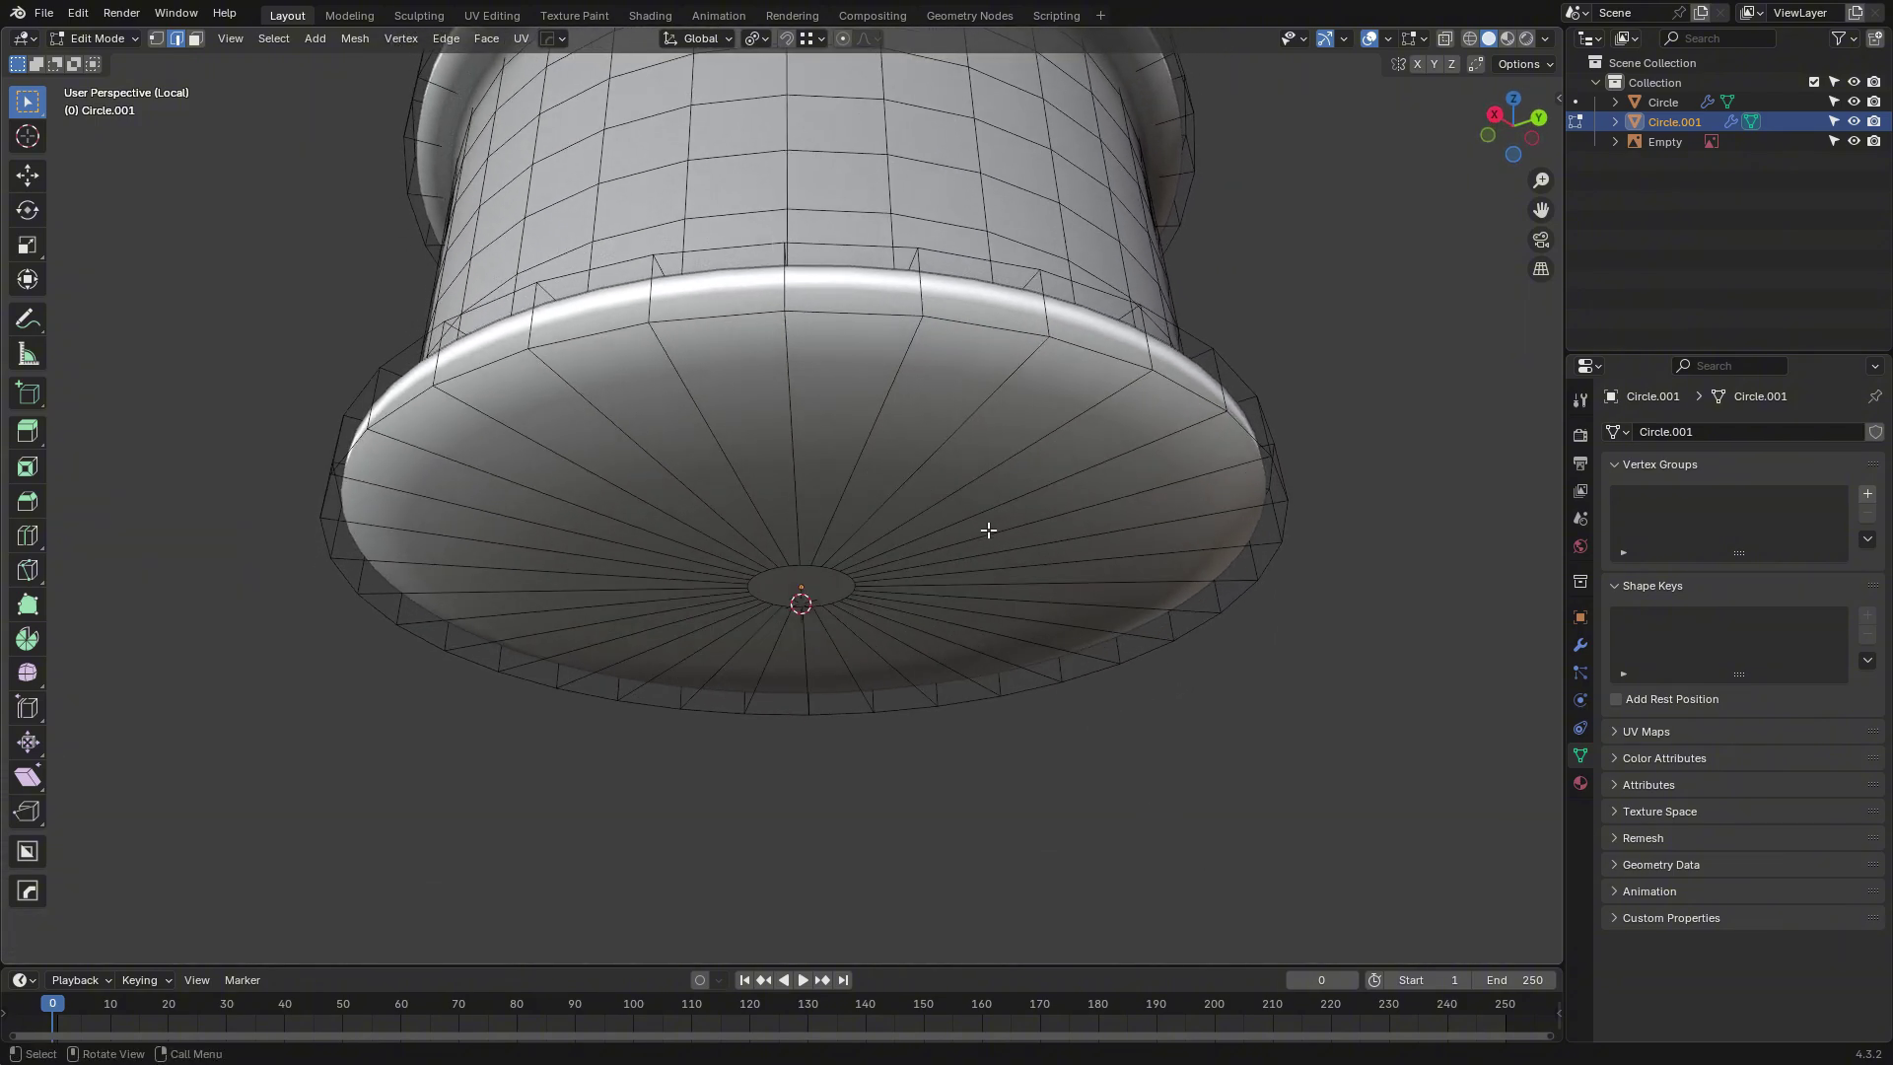
key("ctrl+r")
scroll(900, 464, "up", 3)
left_click(903, 473)
right_click(903, 473)
Add four evenly spaced concentric loop cuts across the collar's top surface and clear the selection.
middle_click_drag(1091, 405, 1067, 595)
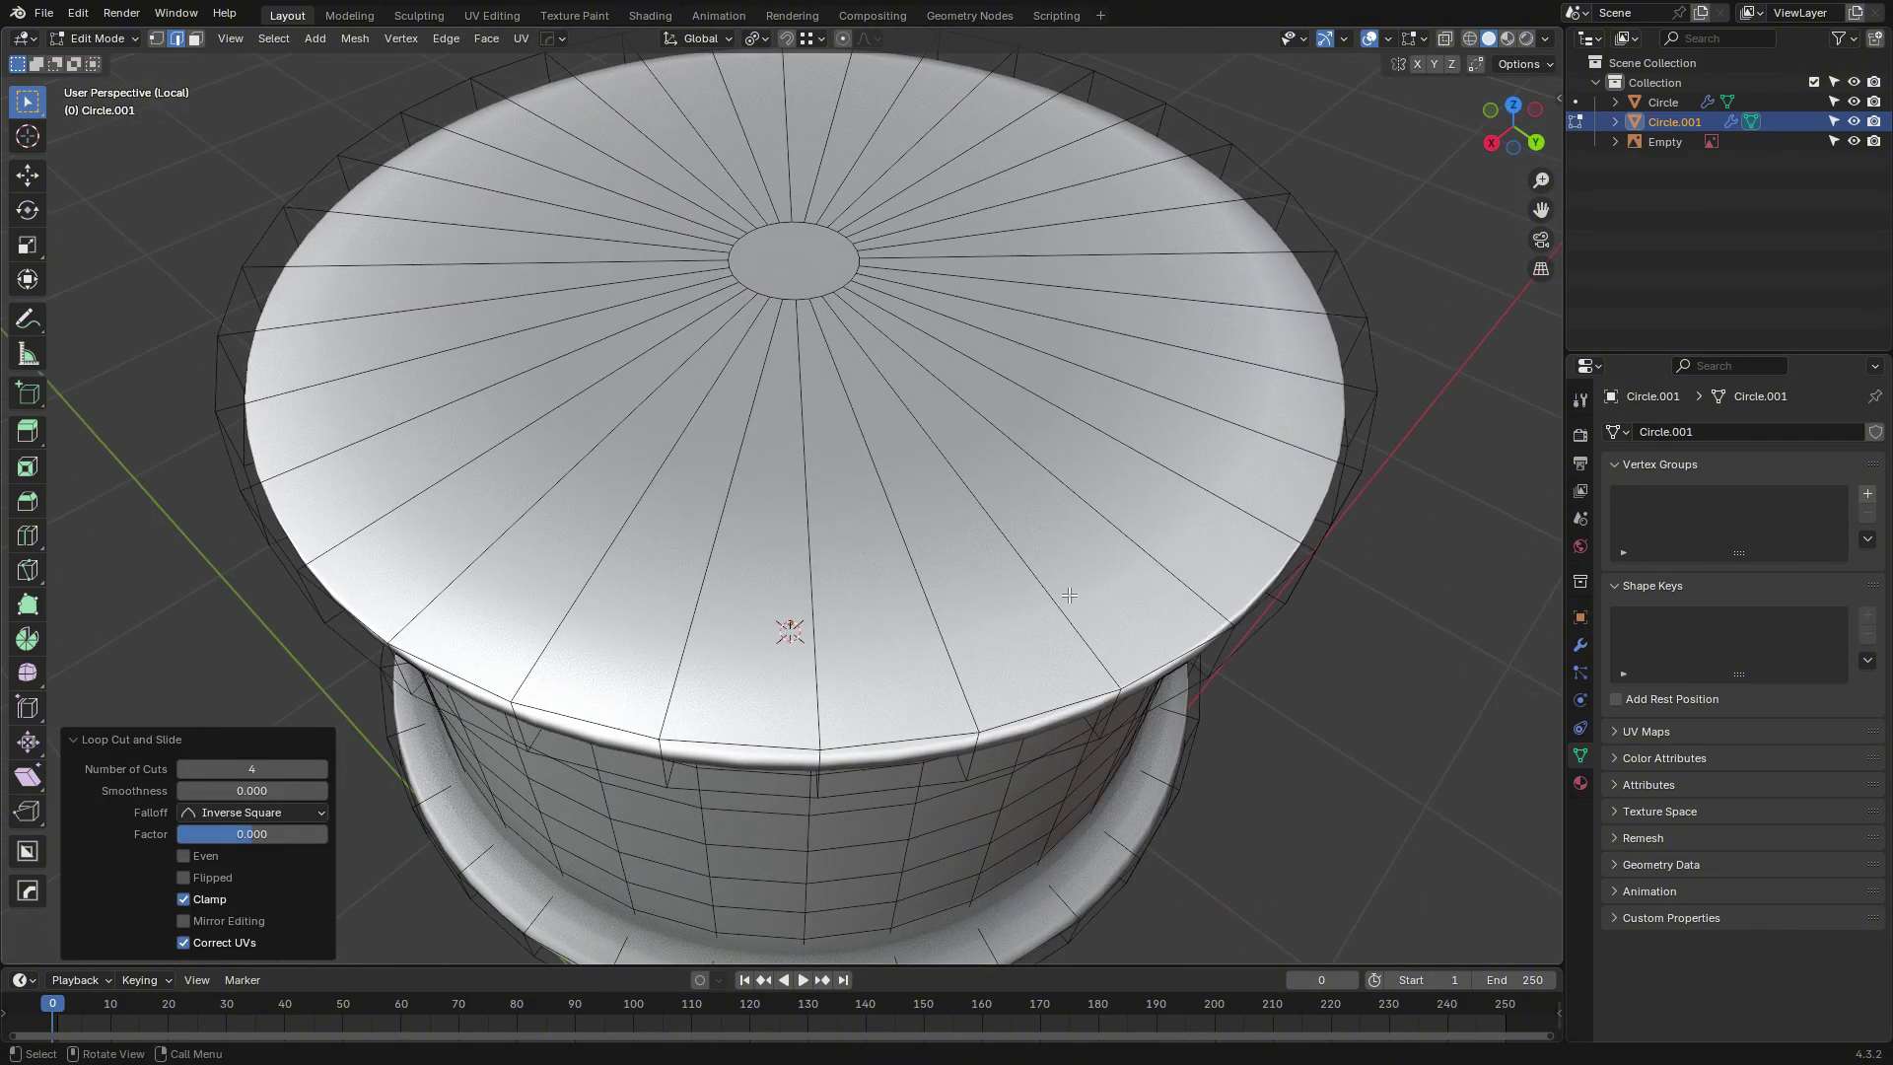
key("ctrl+r")
scroll(921, 431, "up", 3)
left_click(925, 431)
right_click(927, 432)
left_click(1388, 663)
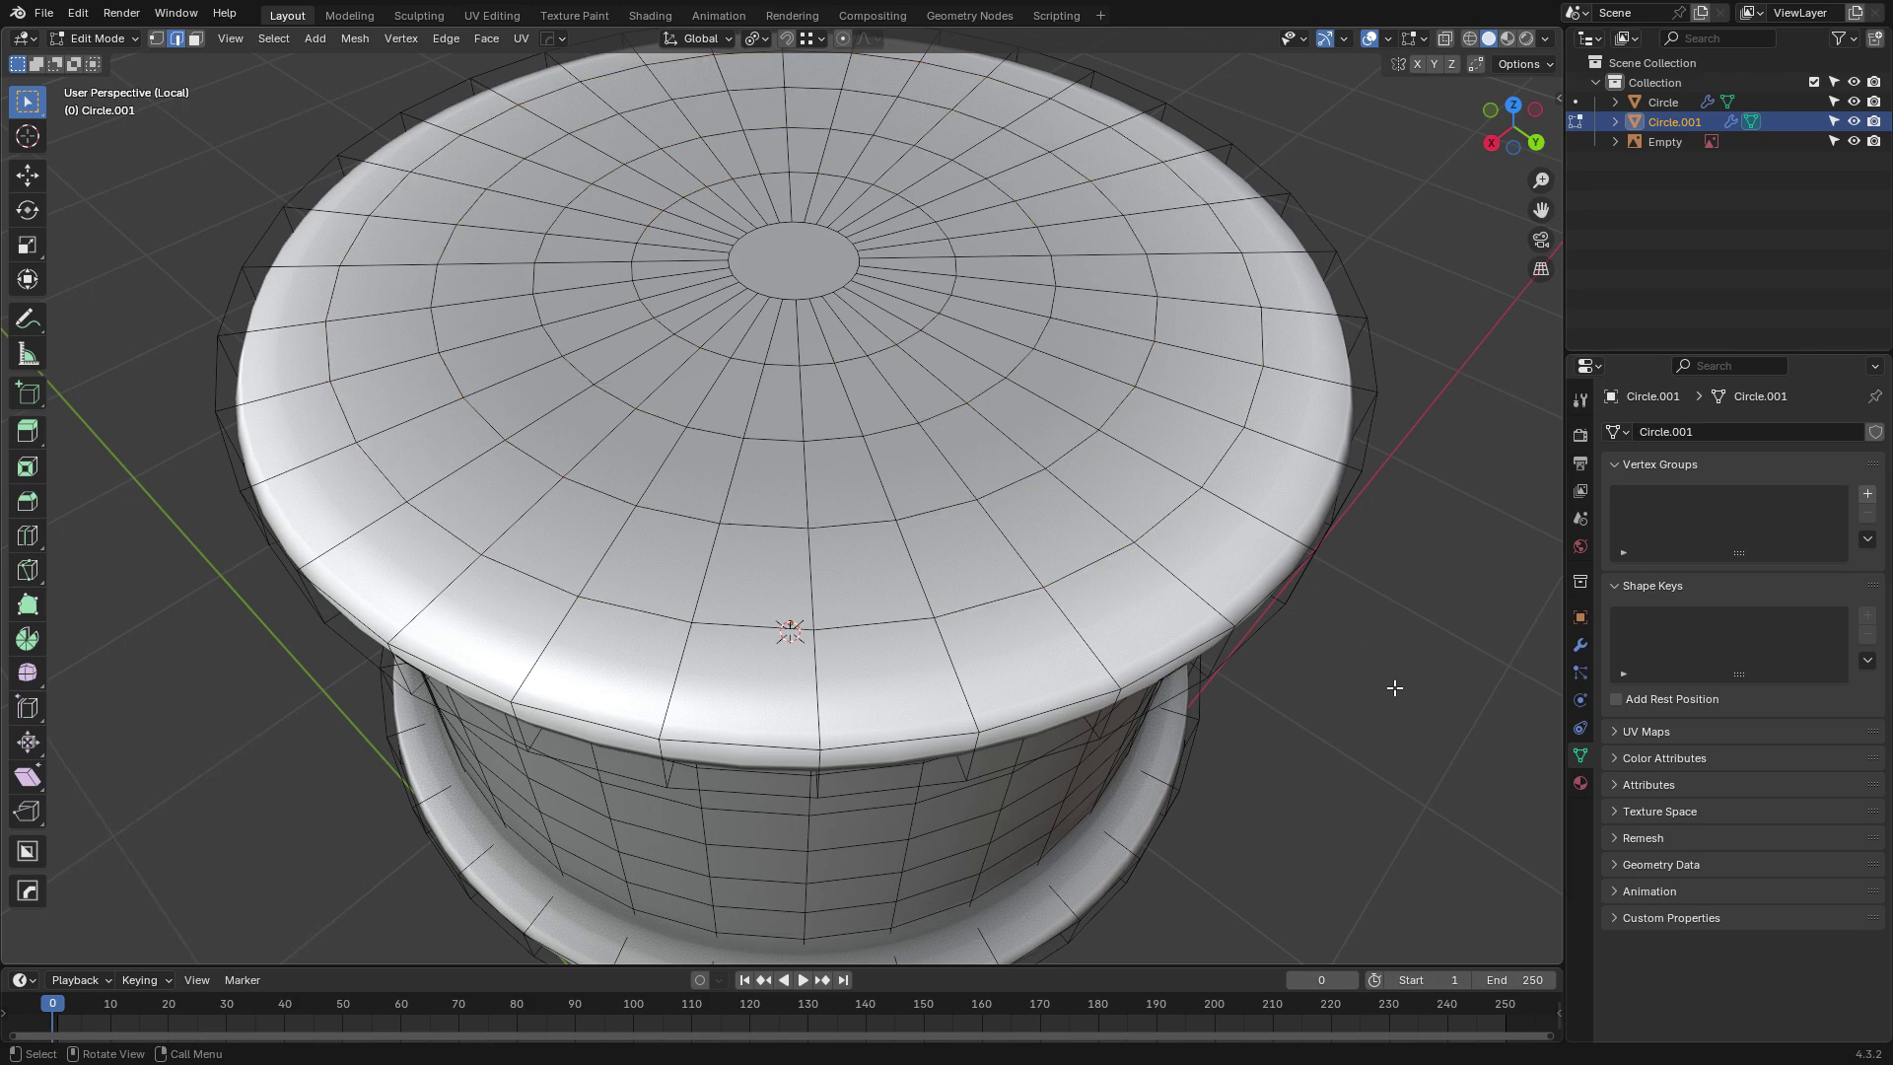
Bevel the four outer rim edge loops of the collar's upper and lower flanges by 0.0178 m with 2 segments and shape 1.000.
middle_click_drag(1394, 685, 1392, 656)
left_click(800, 533, "alt")
left_click(790, 608, "alt+shift")
middle_click_drag(791, 613, 788, 558)
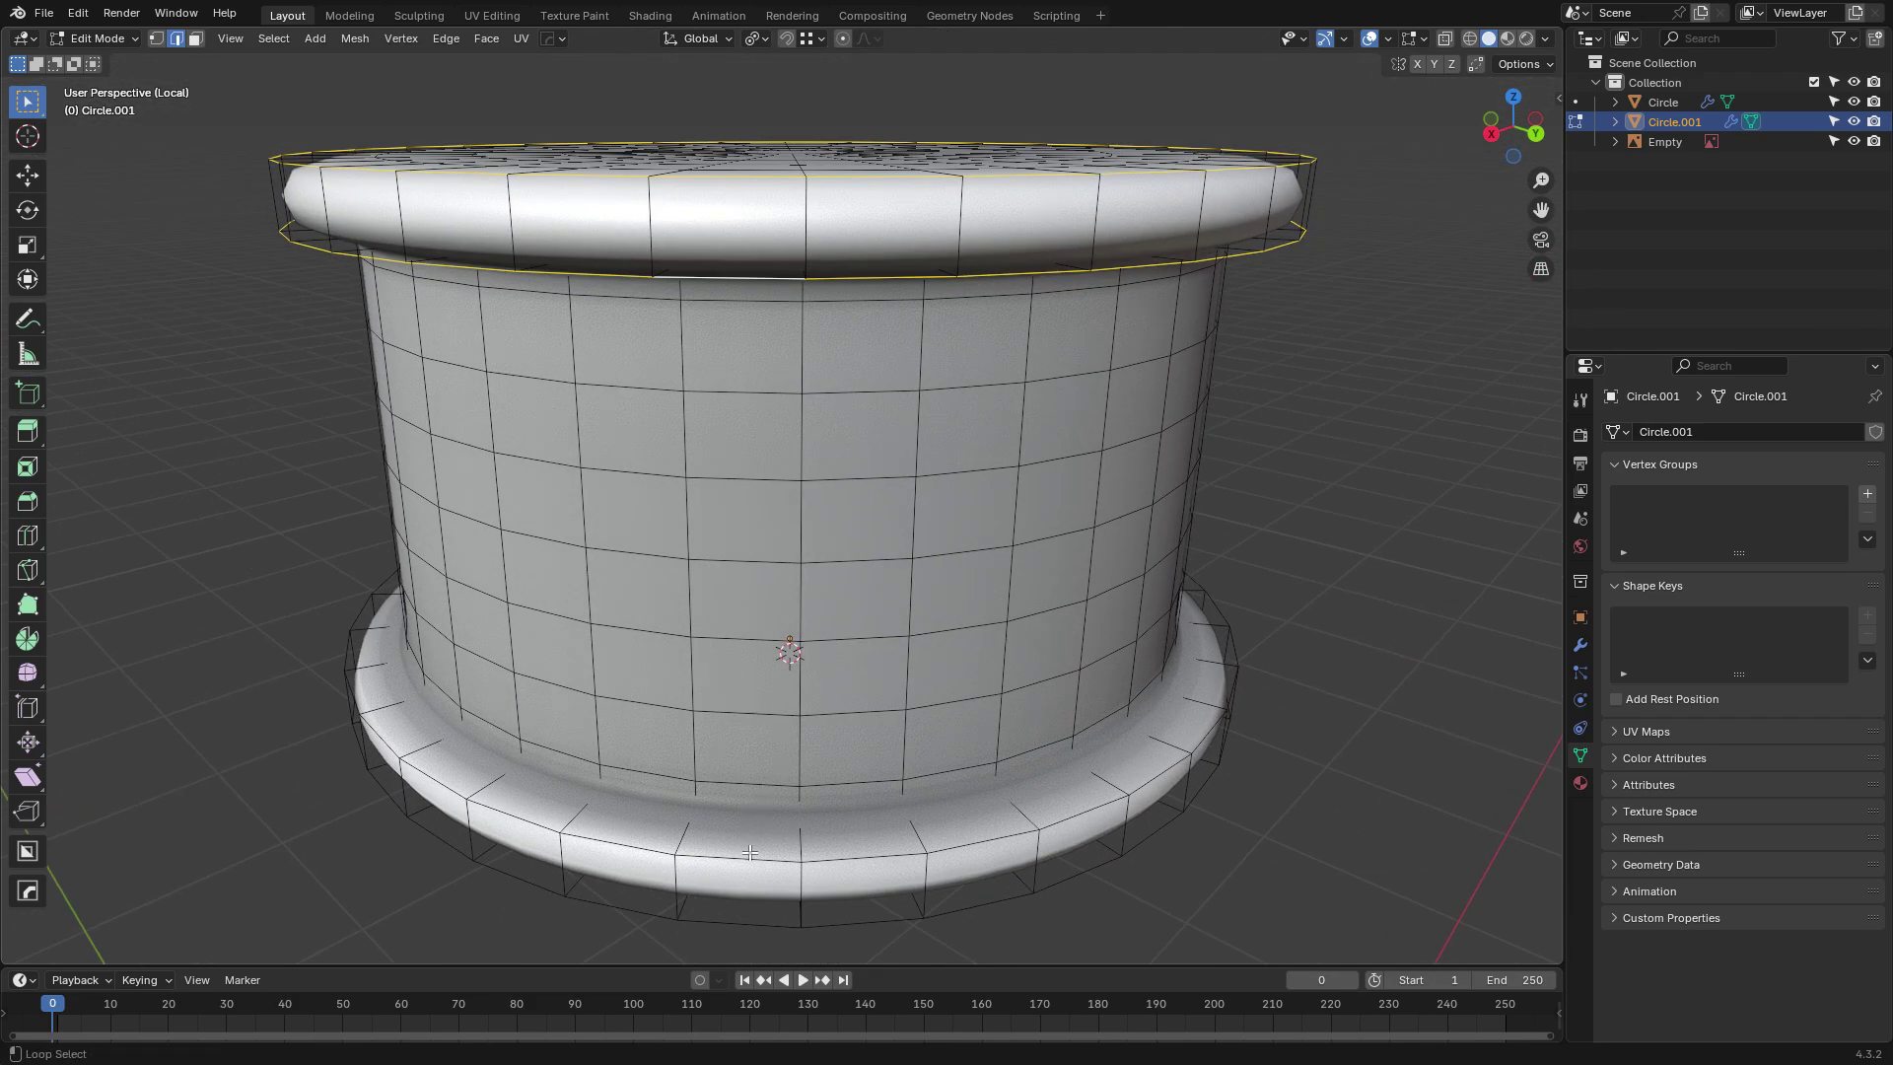
left_click(737, 856, "alt+shift")
left_click(735, 911, "alt+shift")
middle_click_drag(901, 816, 901, 785)
key("ctrl+b")
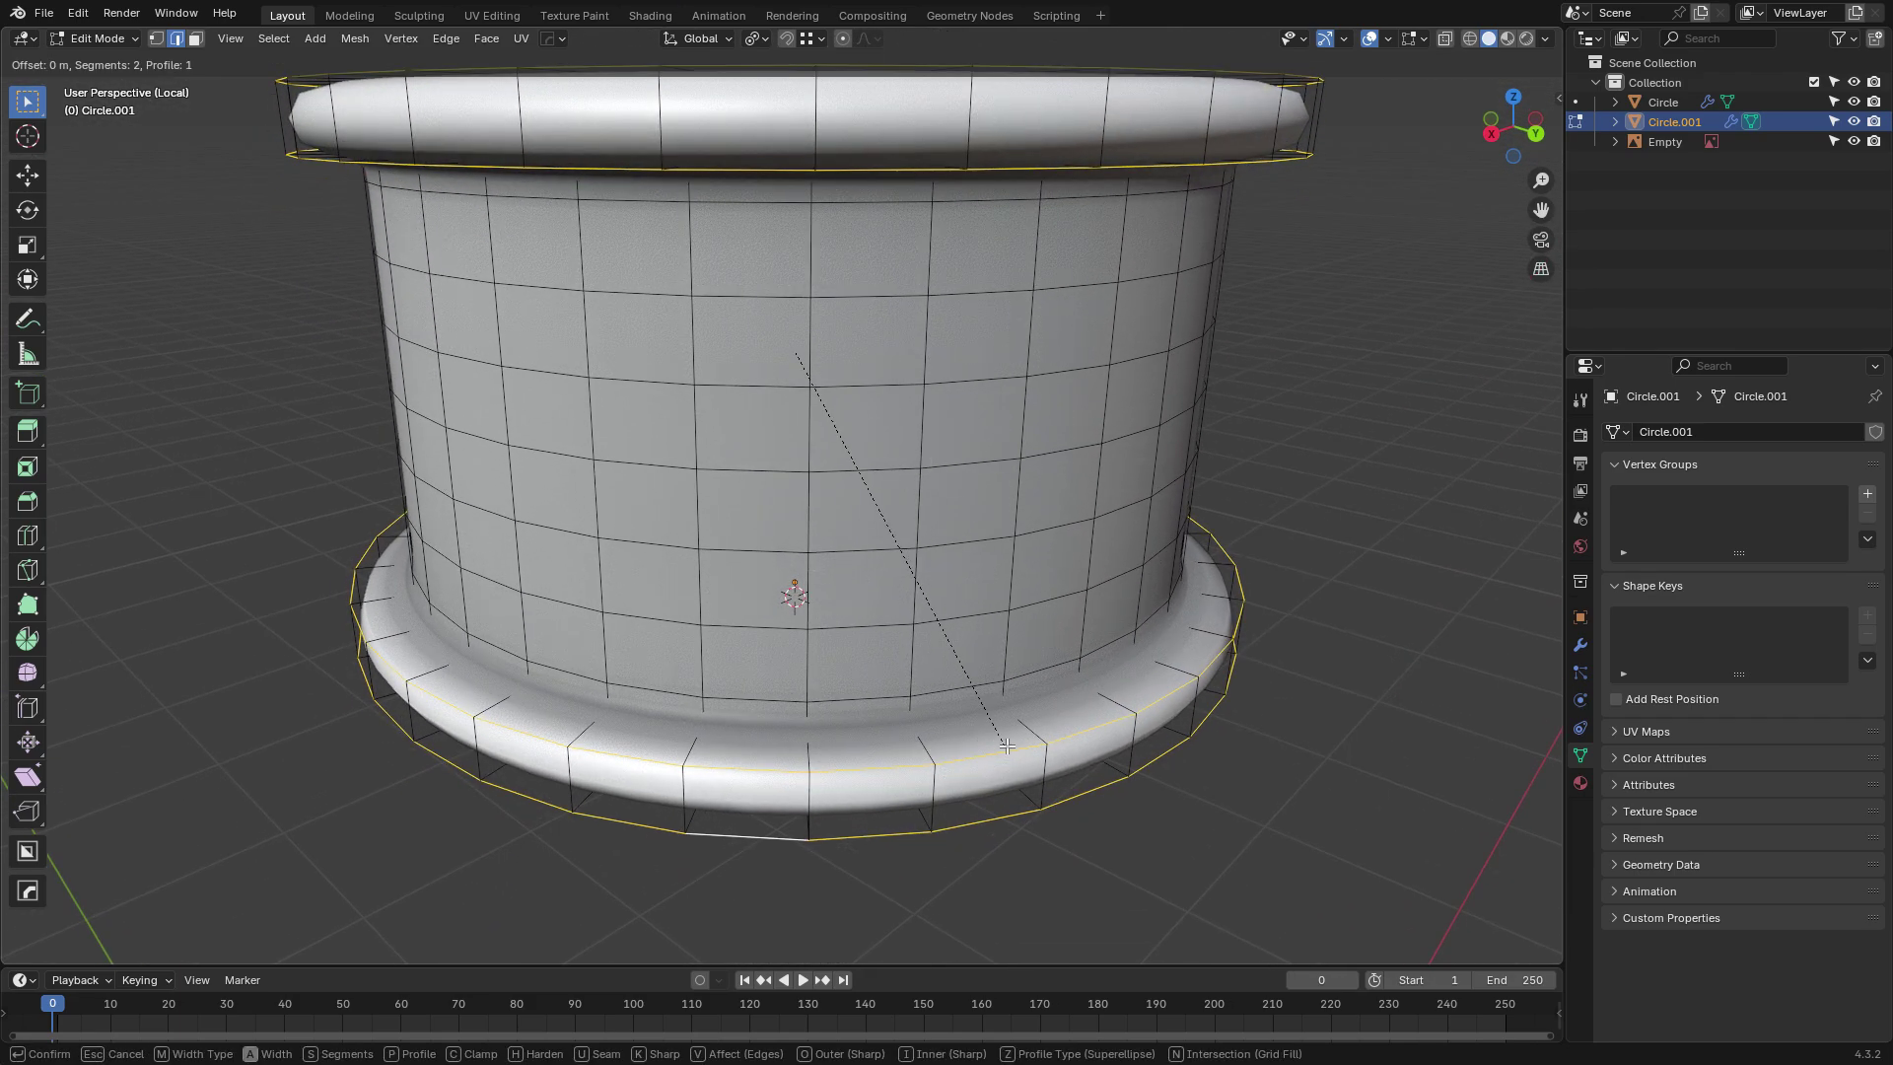
left_click(1010, 830)
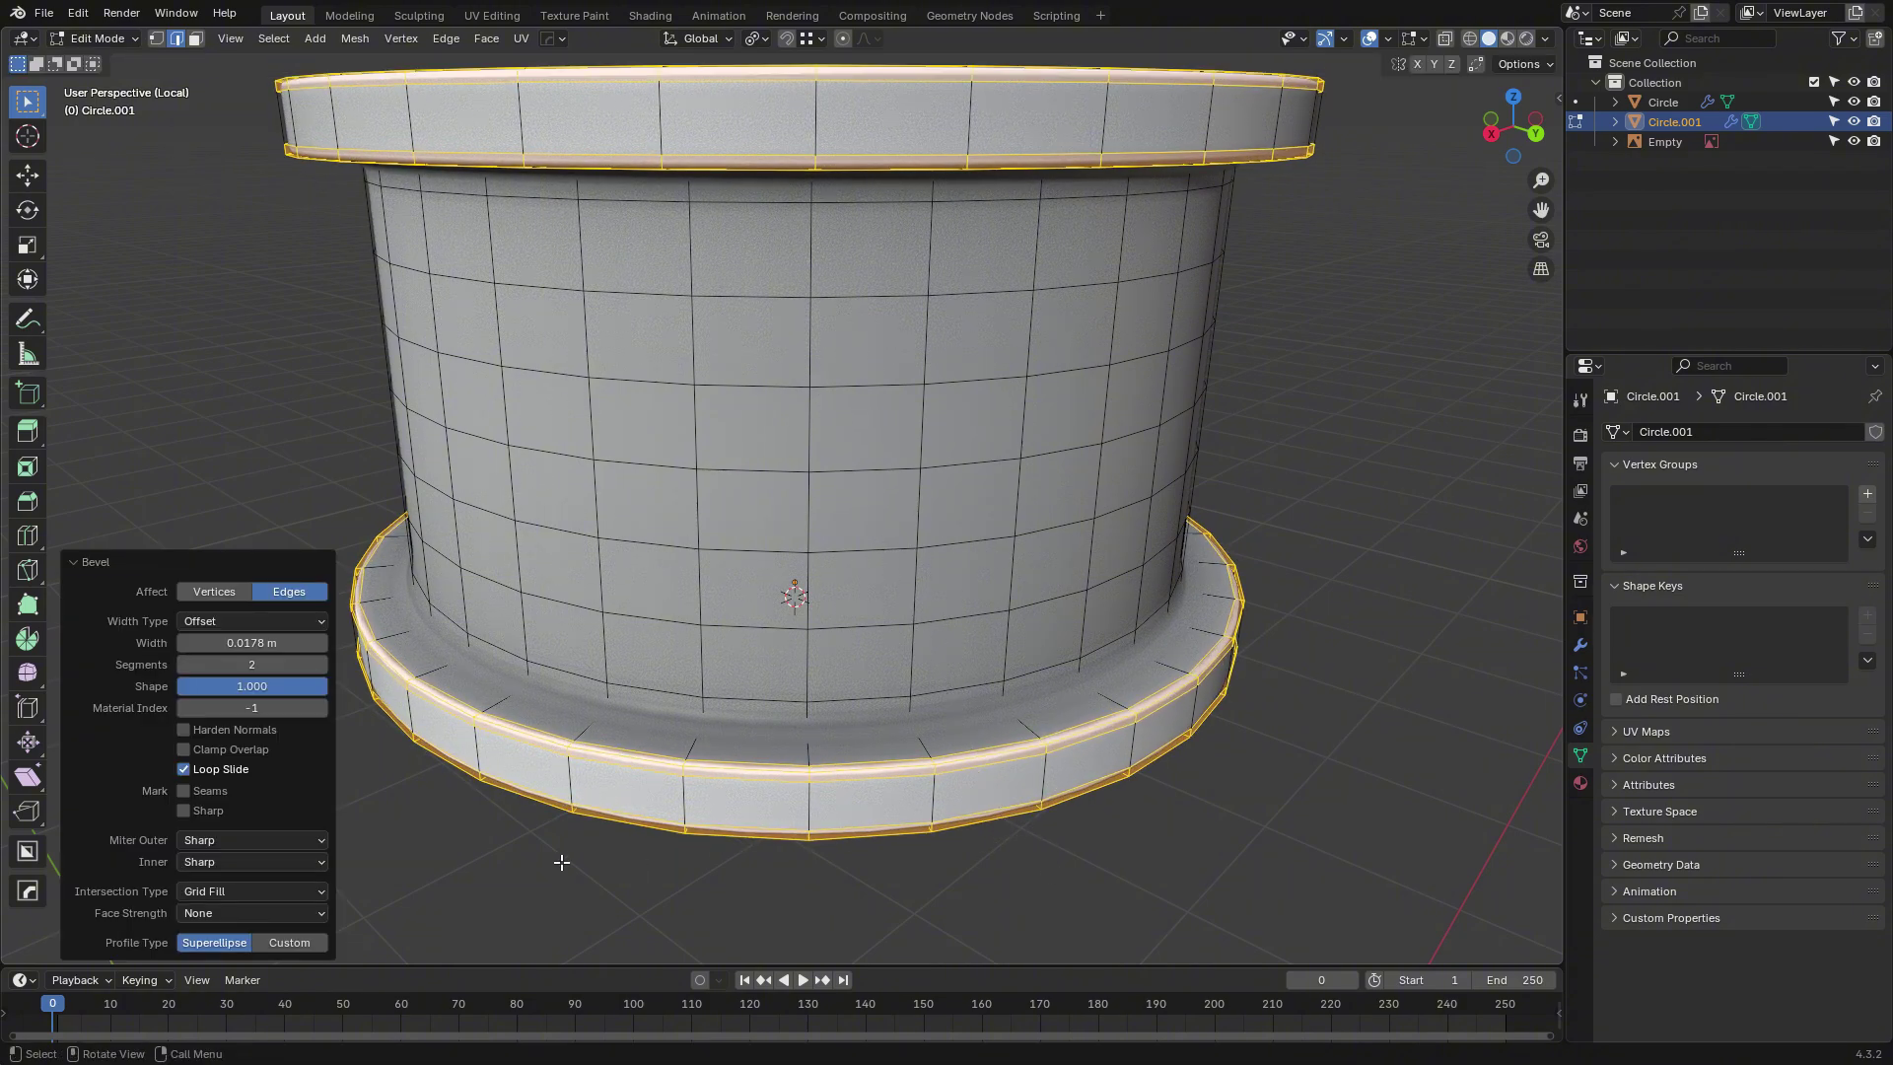
key("Tab")
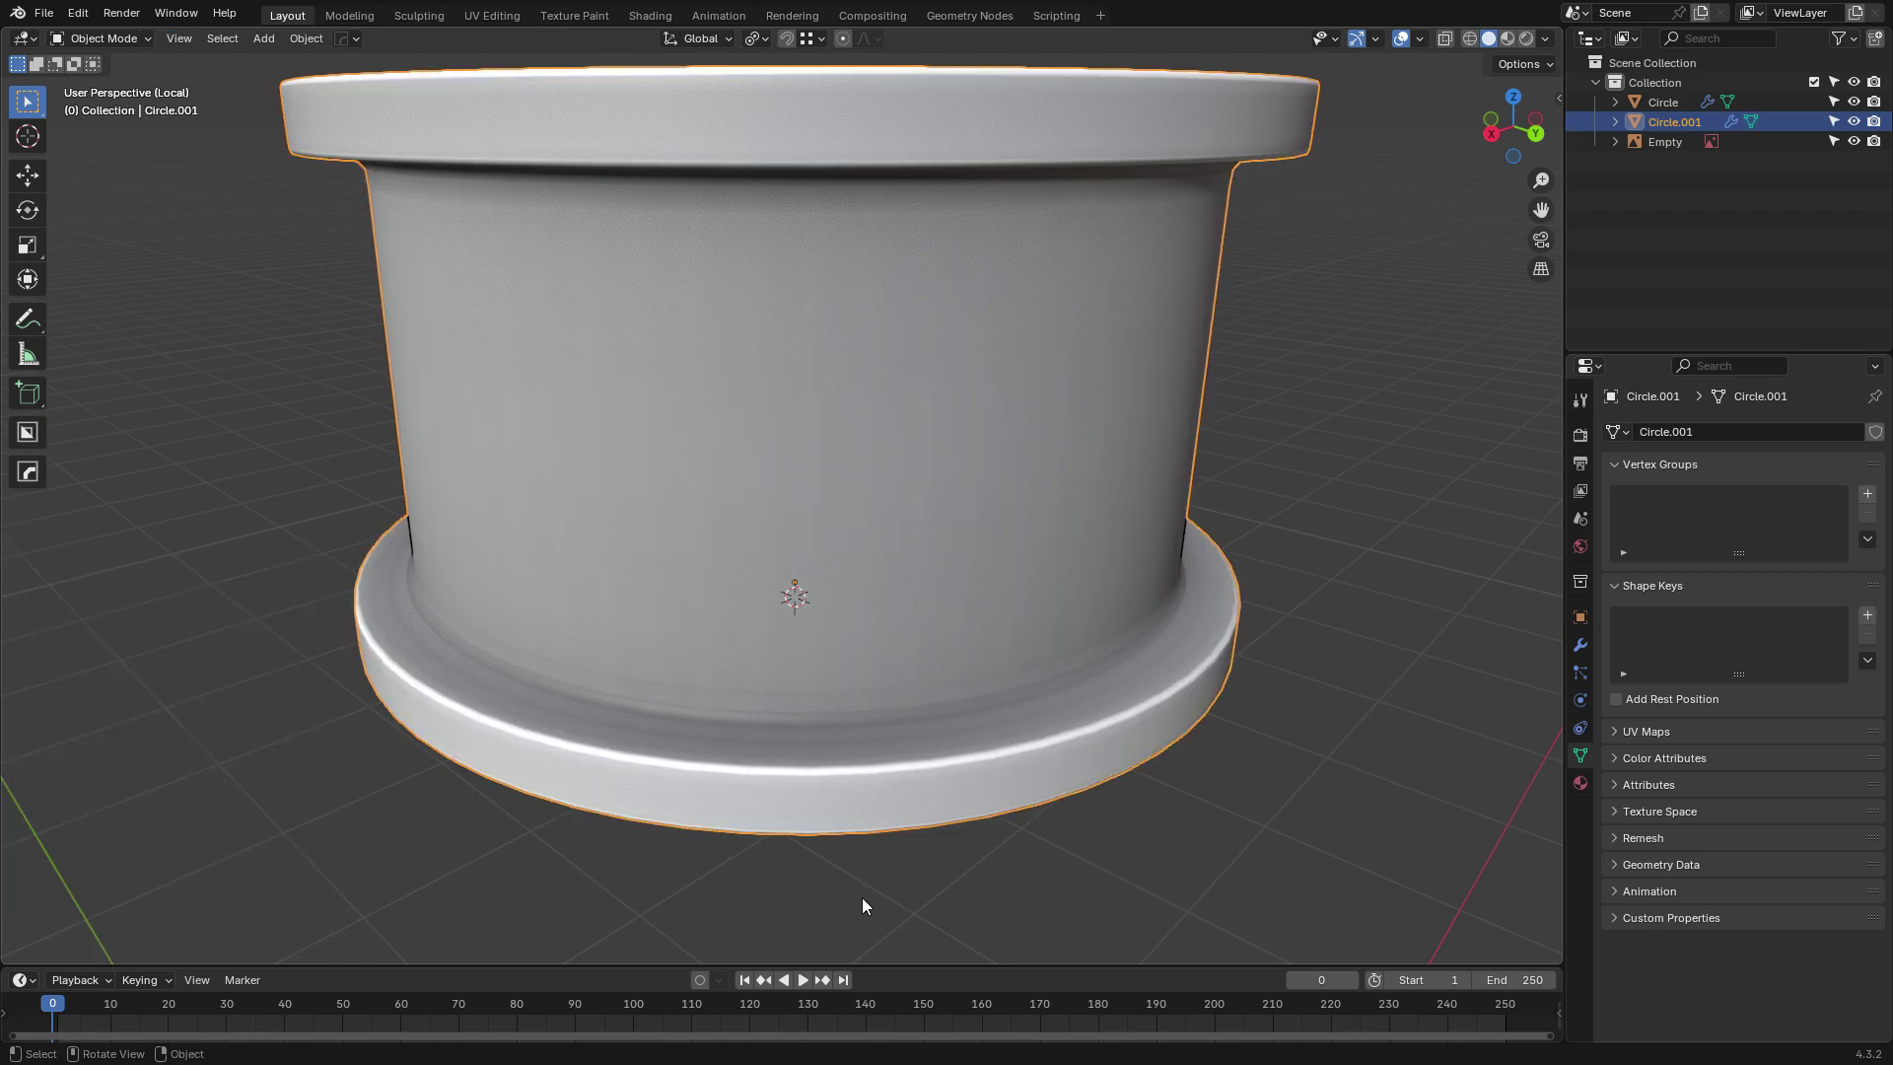
Examine the smoothed collar up close and from a distance, checking the lower flange and its transition to the wall.
left_click(862, 897)
middle_click_drag(906, 822, 925, 712, "shift")
scroll(931, 742, "up", 3)
key("Tab")
left_click(826, 706)
scroll(925, 712, "up", 2)
mouse_move(925, 712)
middle_mouse_down()
mouse_move(870, 710)
mouse_move(896, 708)
middle_mouse_up()
key("Tab")
scroll(892, 709, "down", 7)
left_click(643, 828)
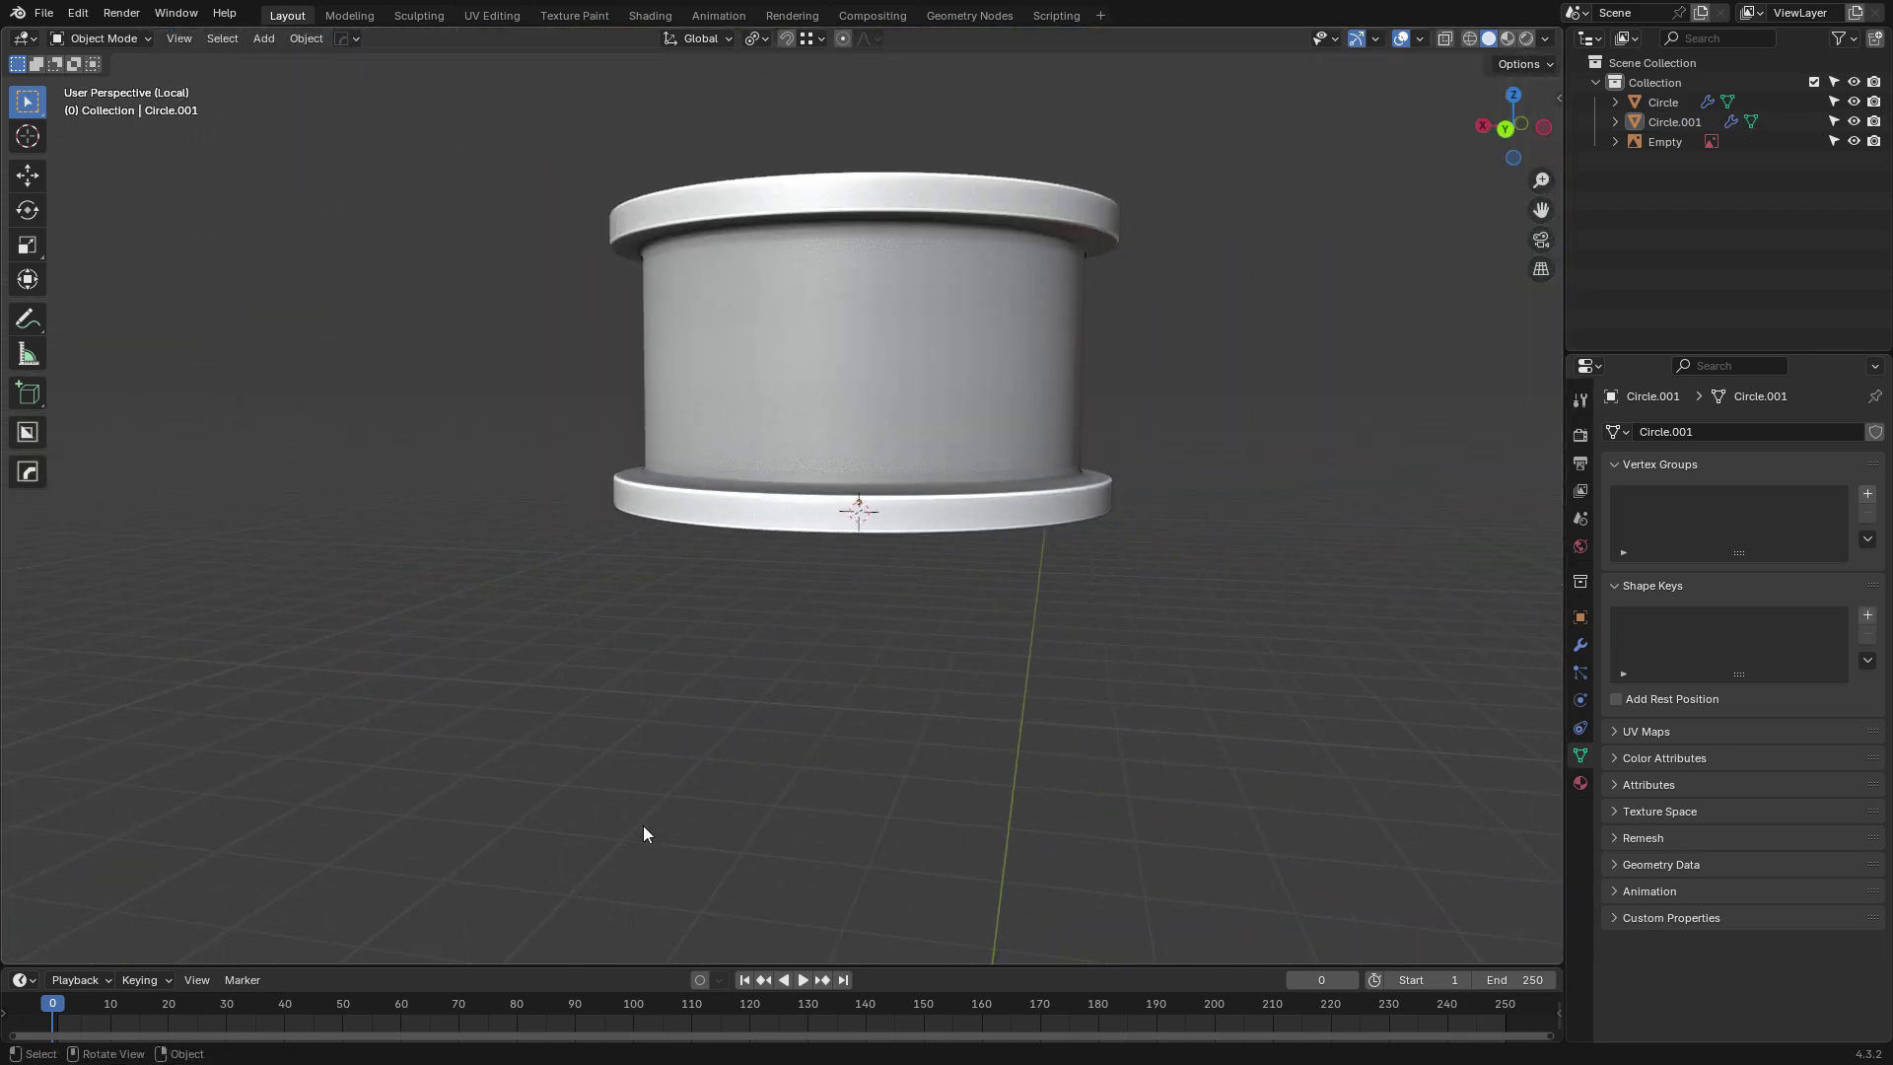
Add a 32-vertex circle at the centre of the collar's top, scale it to 0.304, and exit local view.
middle_click_drag(759, 463, 763, 494)
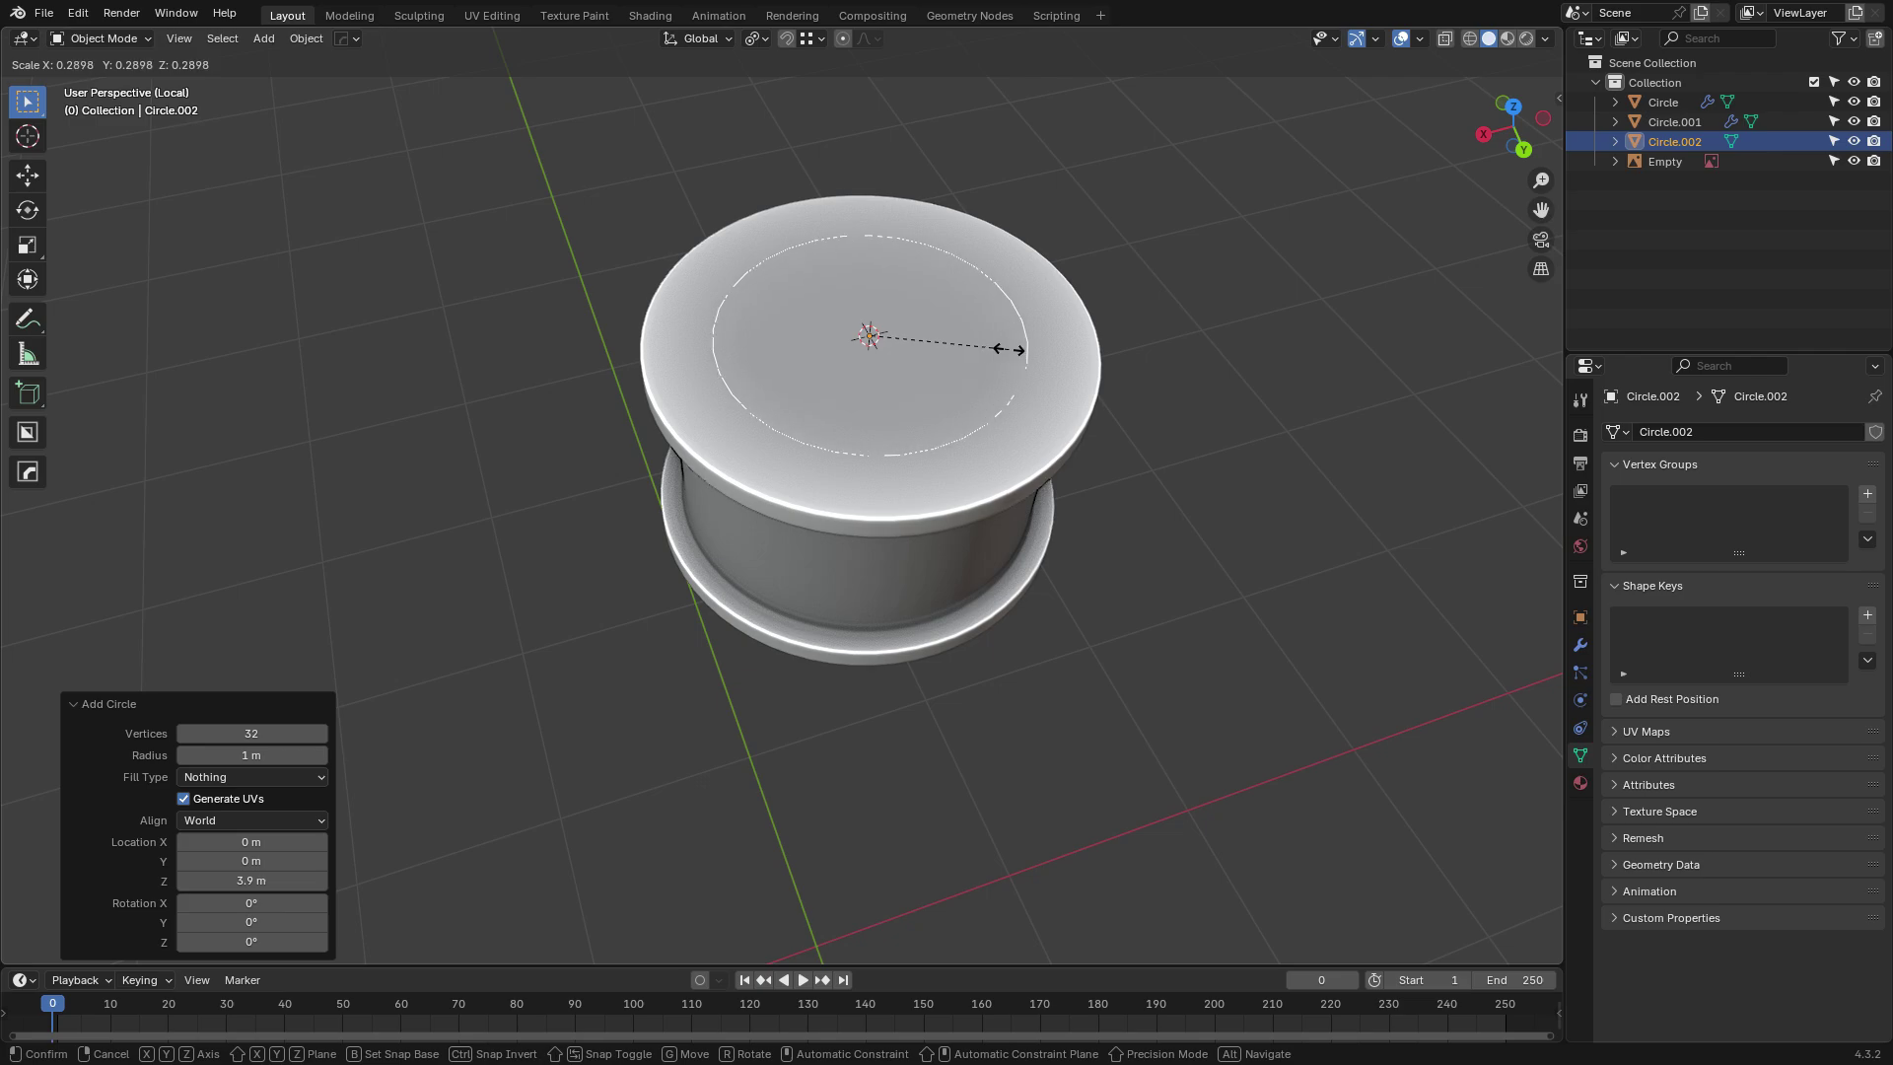
left_click(1019, 351)
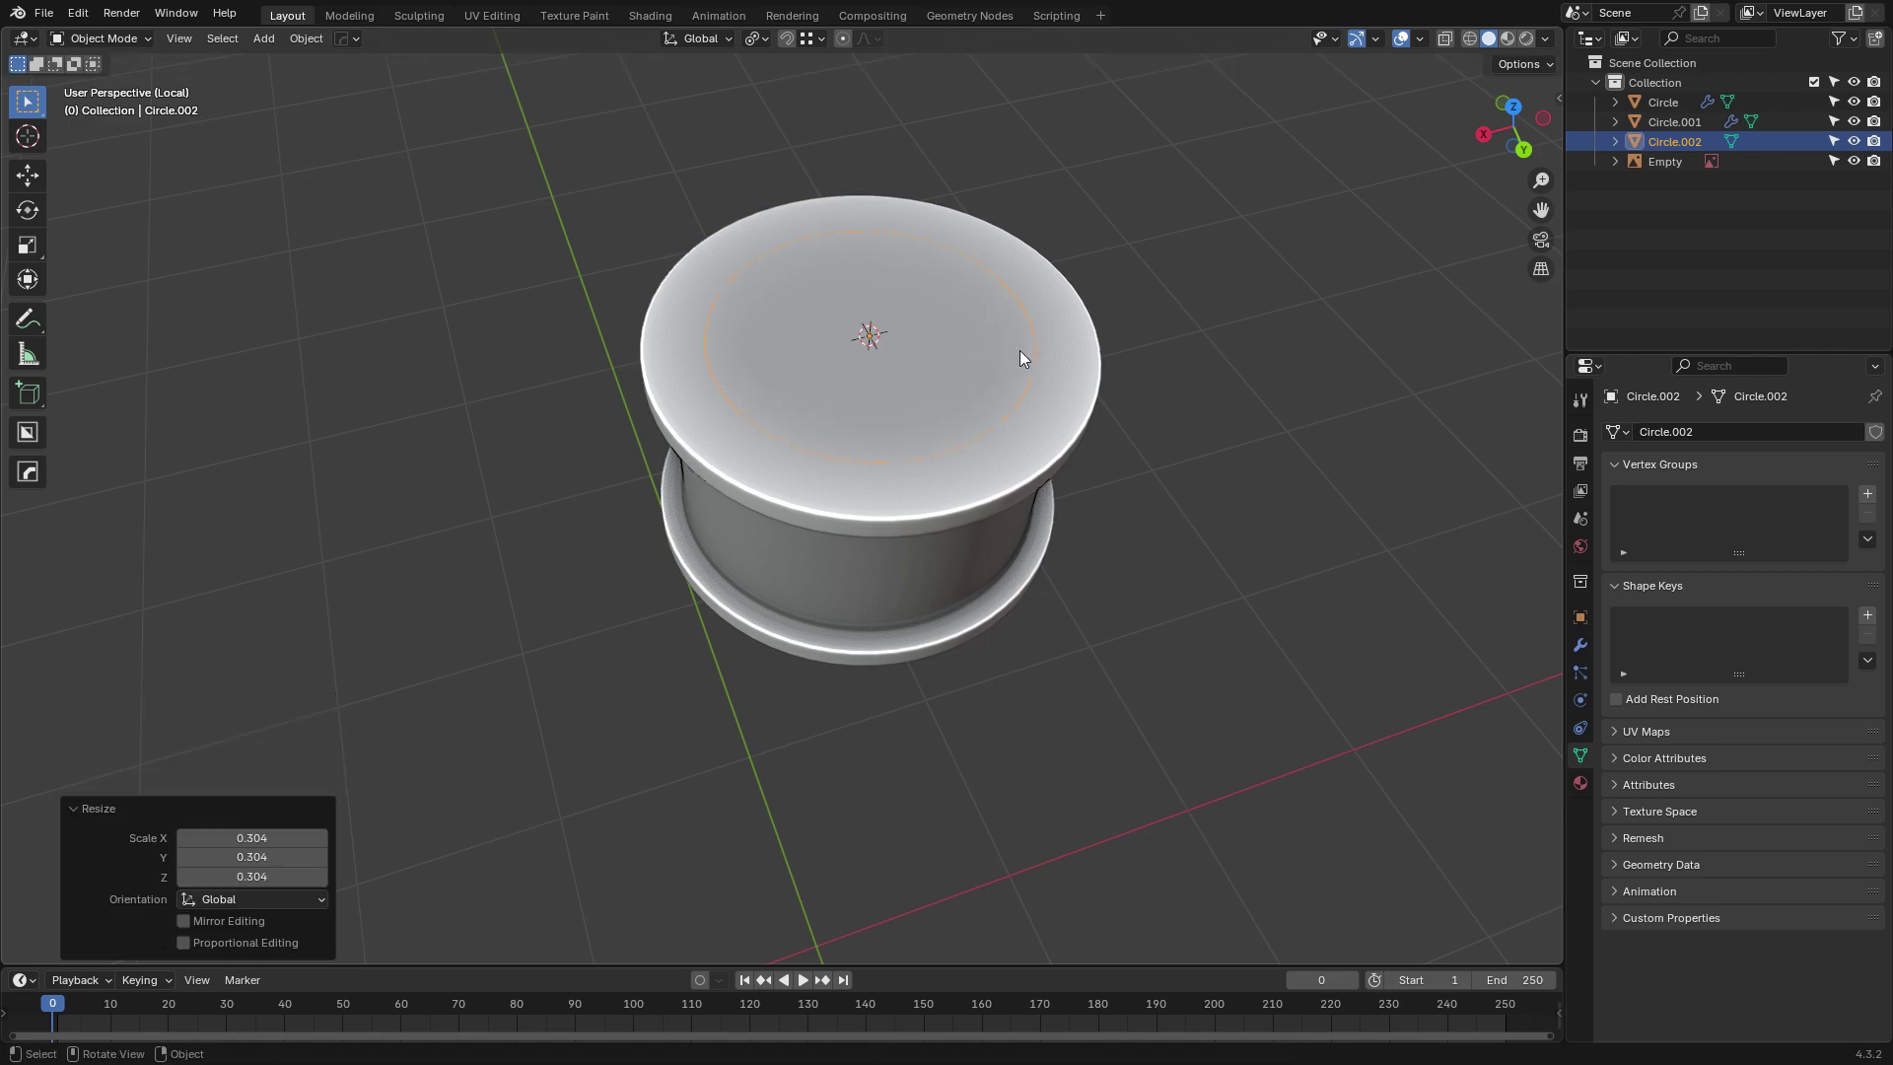
middle_click_drag(1073, 370, 1380, 216)
left_click(1502, 146)
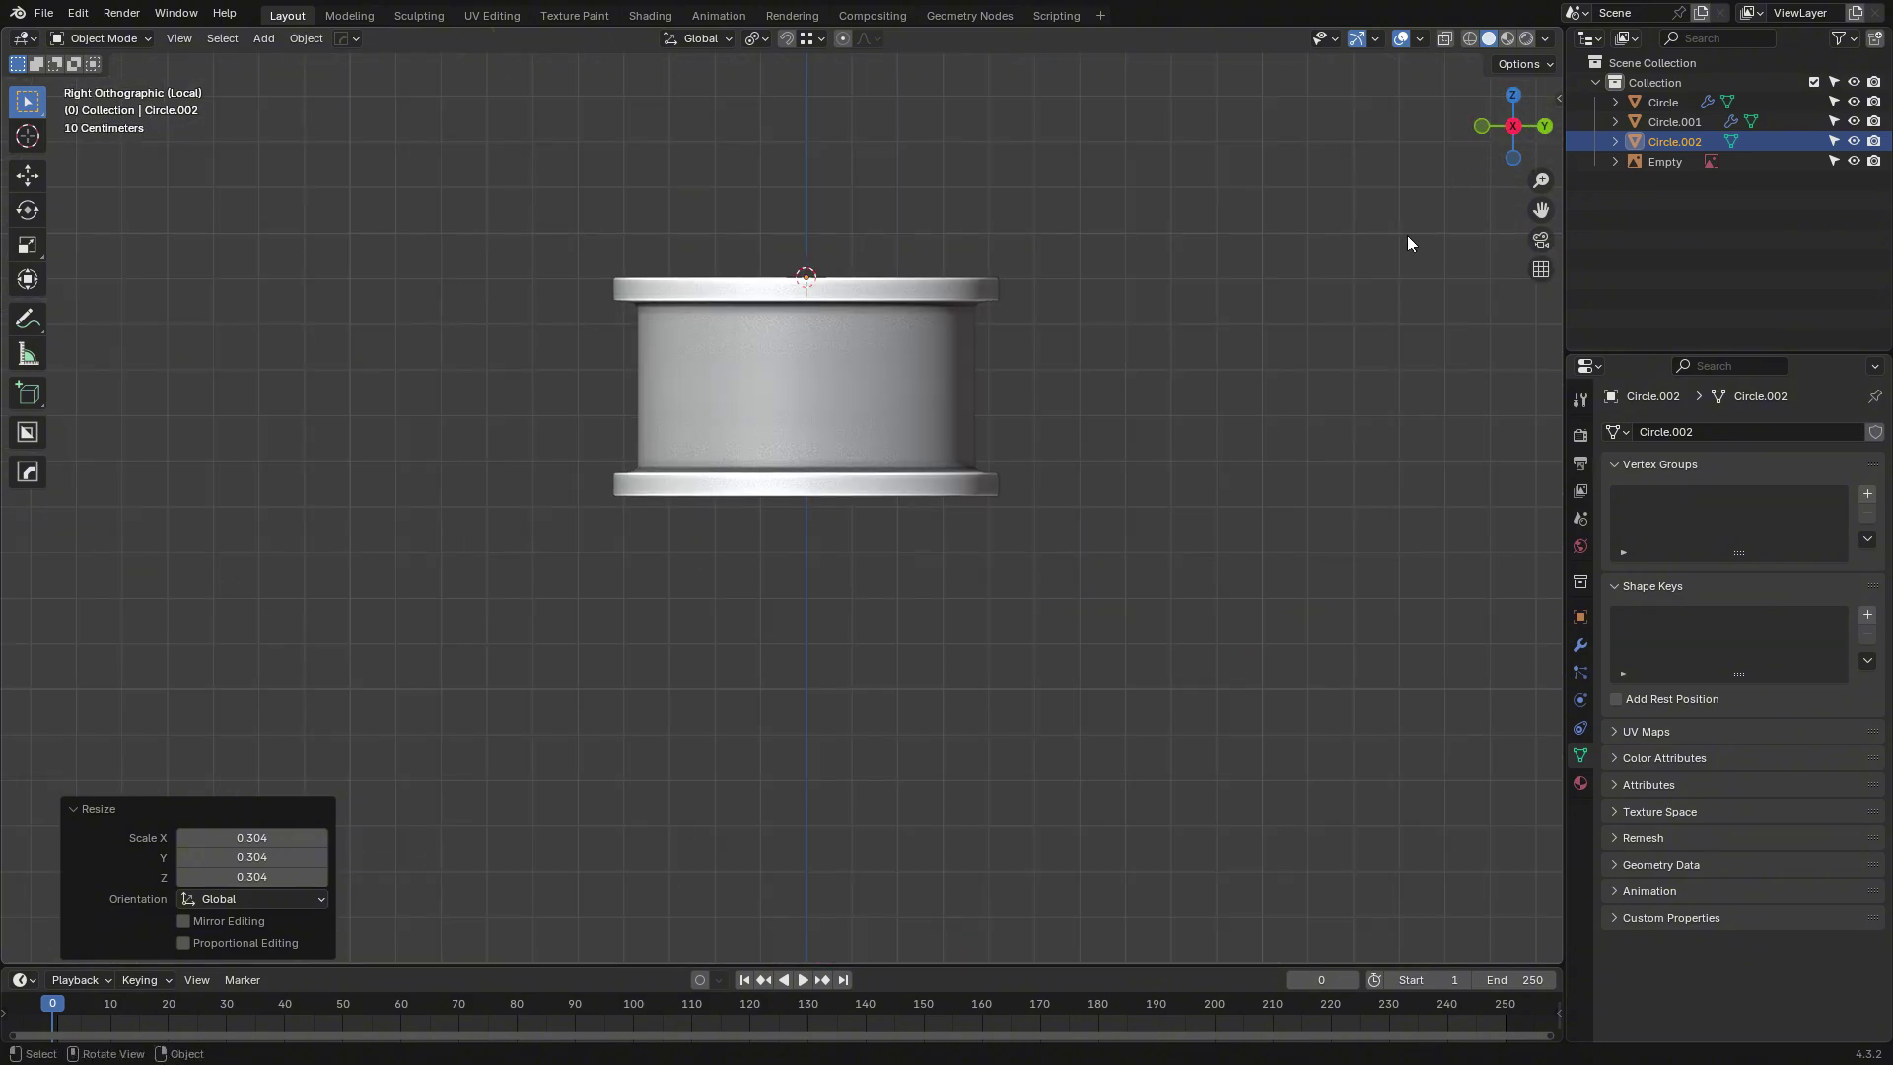
key("KP_Divide")
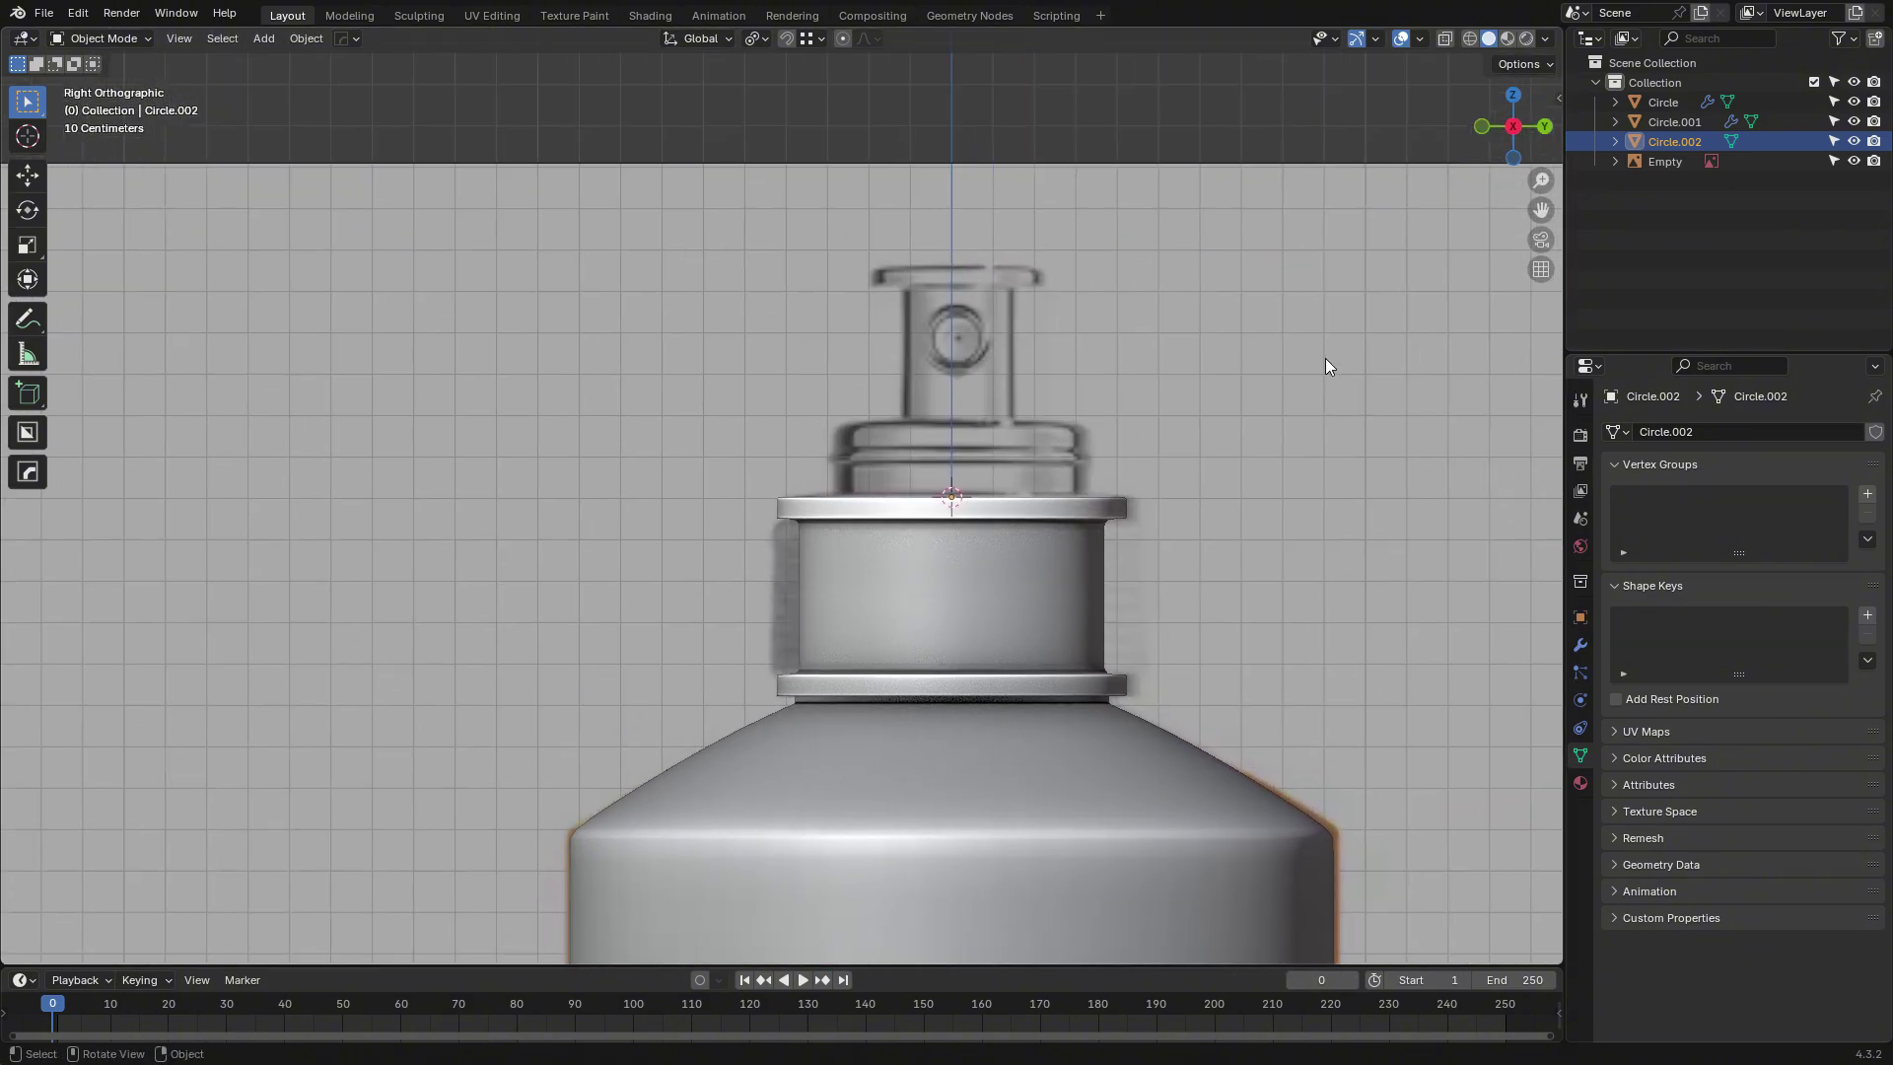
Scale the circle's mesh to the width of the reference's pump base and extrude it up to the base's top edge.
key("s")
key("Escape")
key("Tab")
key("a")
scroll(1291, 359, "up", 4)
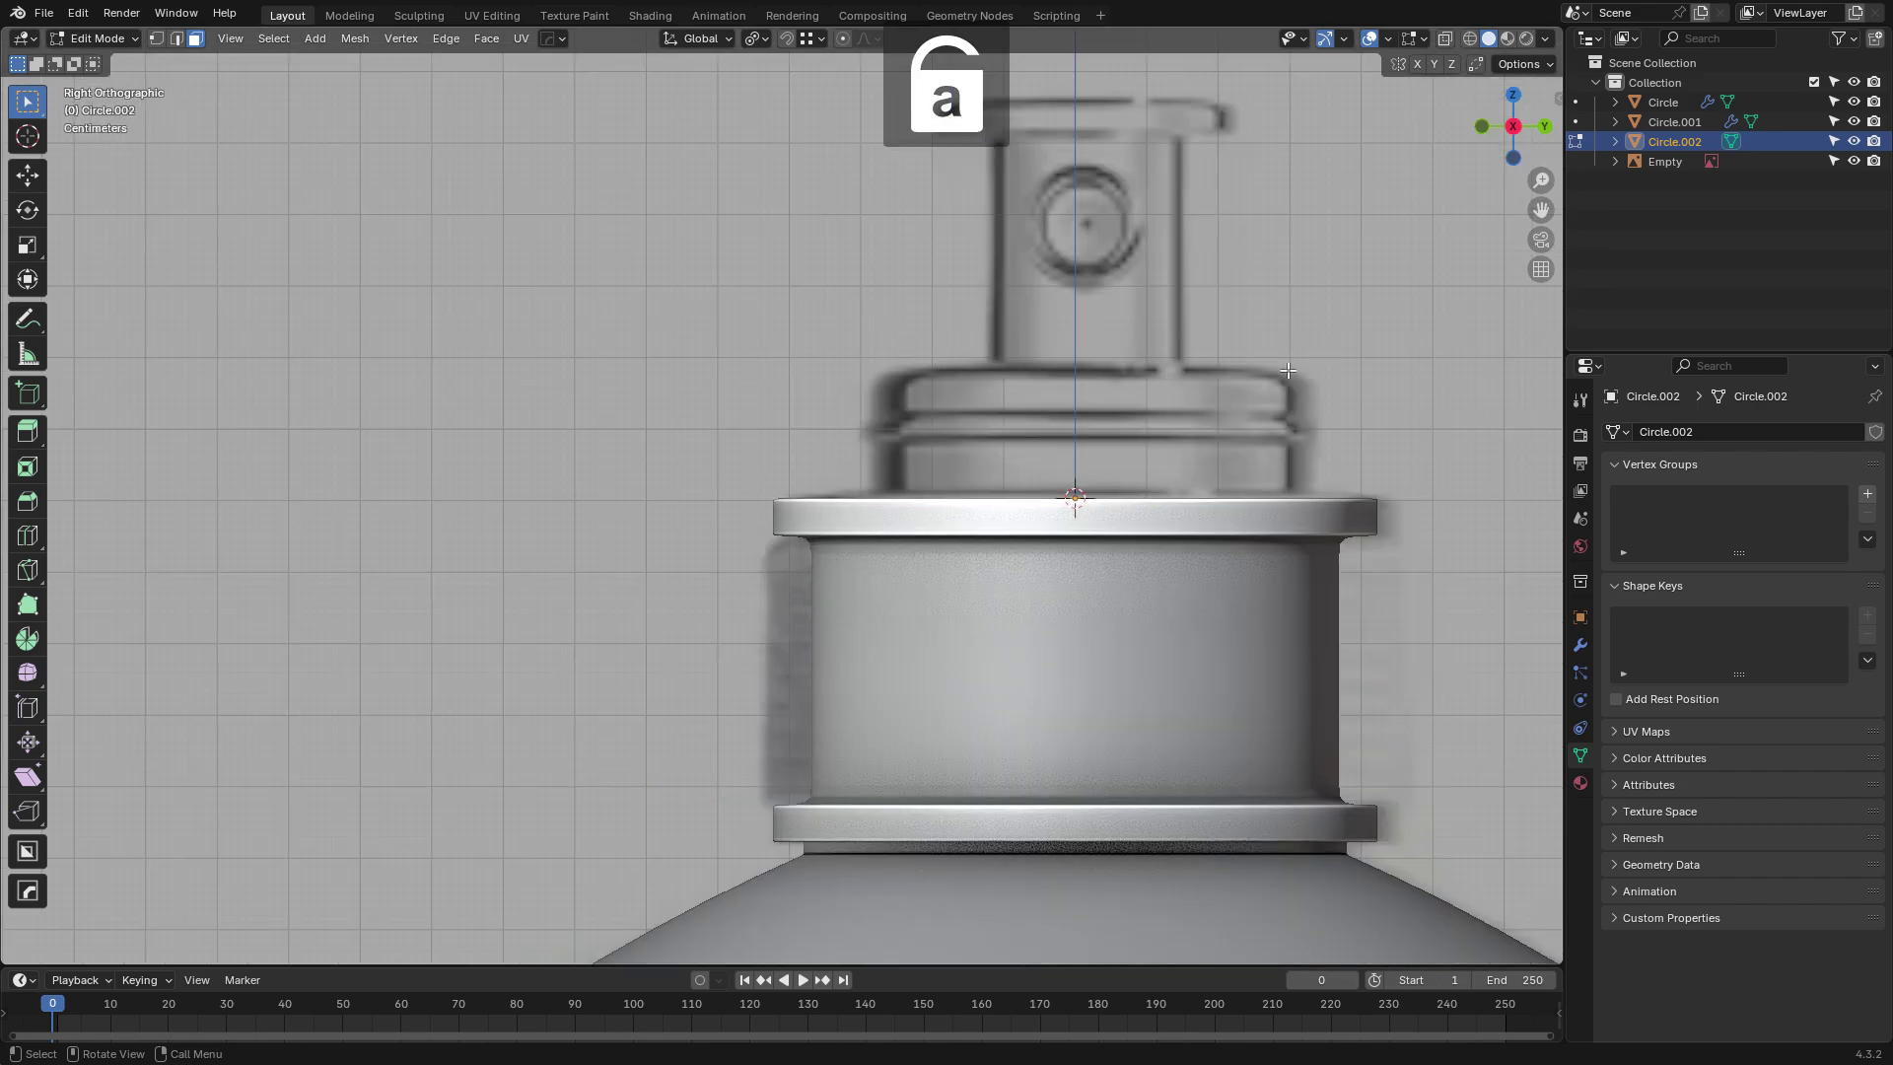
key("s")
left_click(1420, 346)
middle_click_drag(1421, 346, 1234, 400, "shift")
key("e")
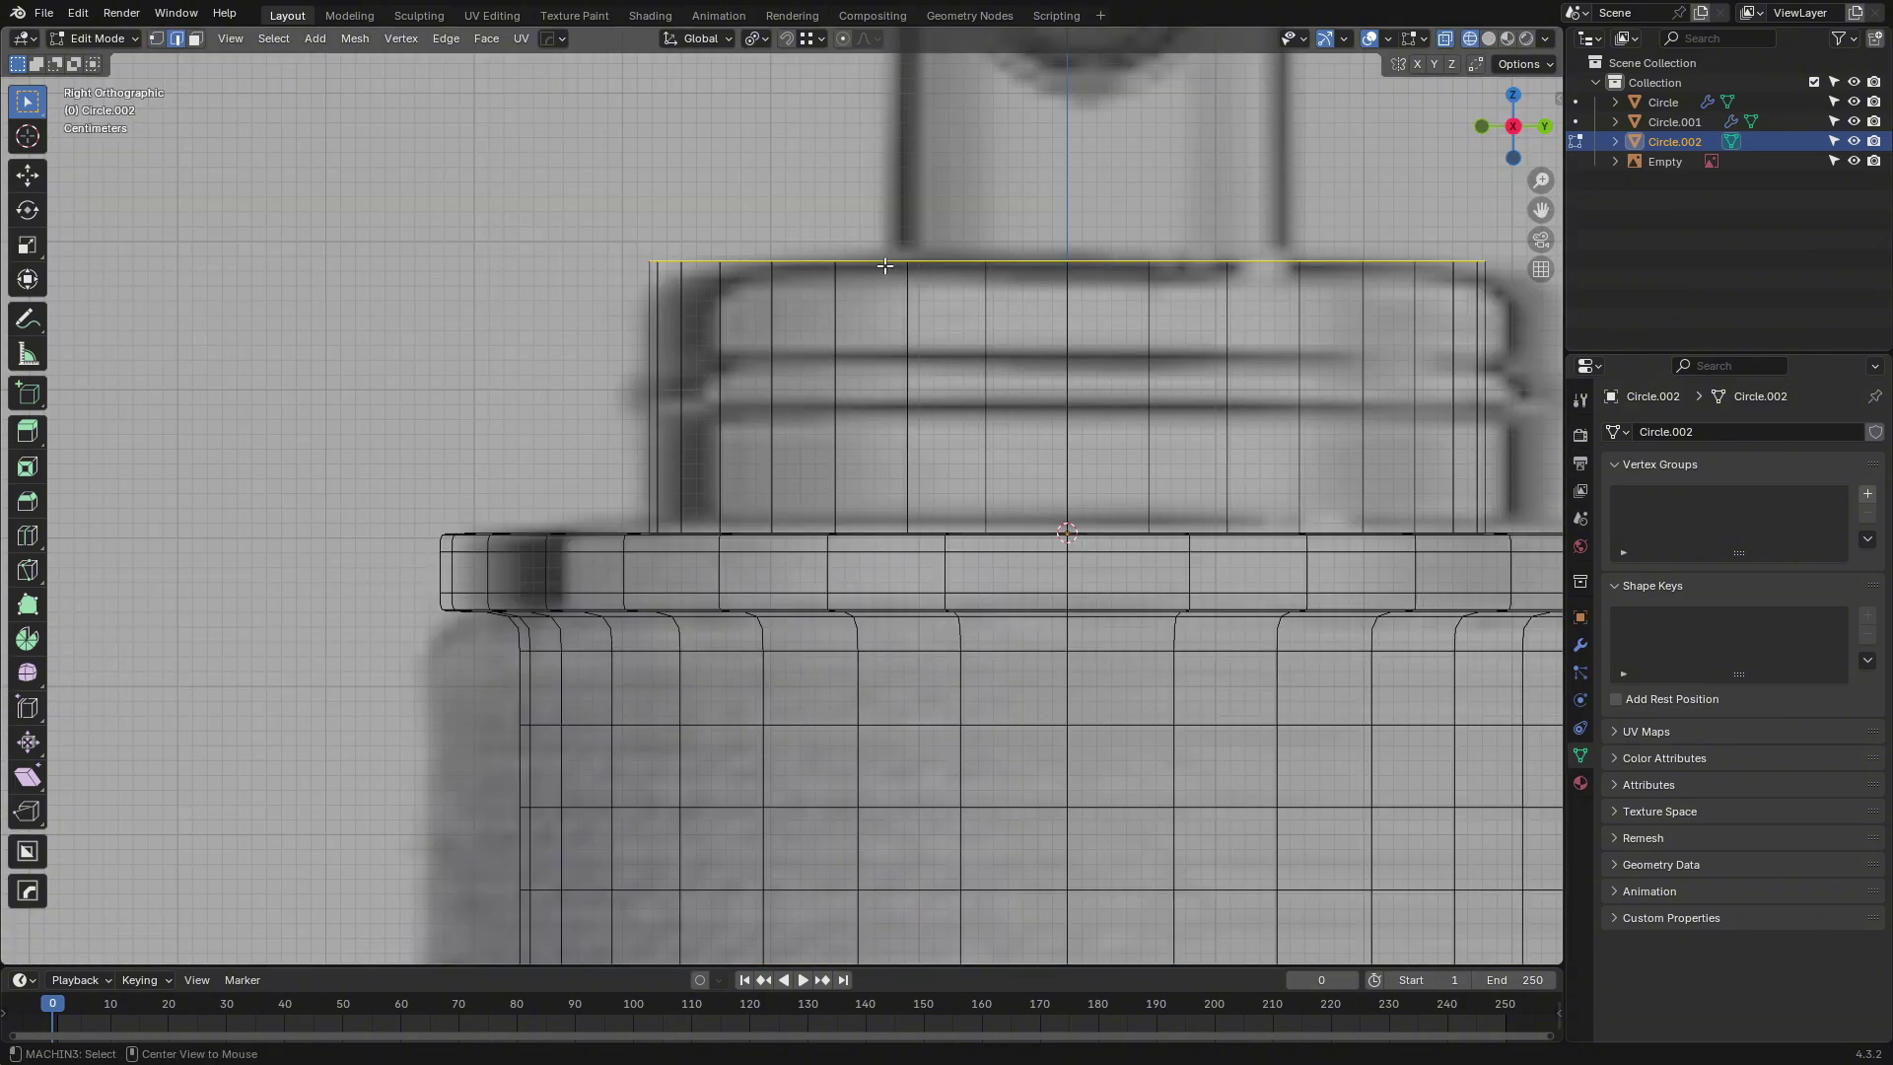
key("ctrl+b")
scroll(1190, 255, "up", 1)
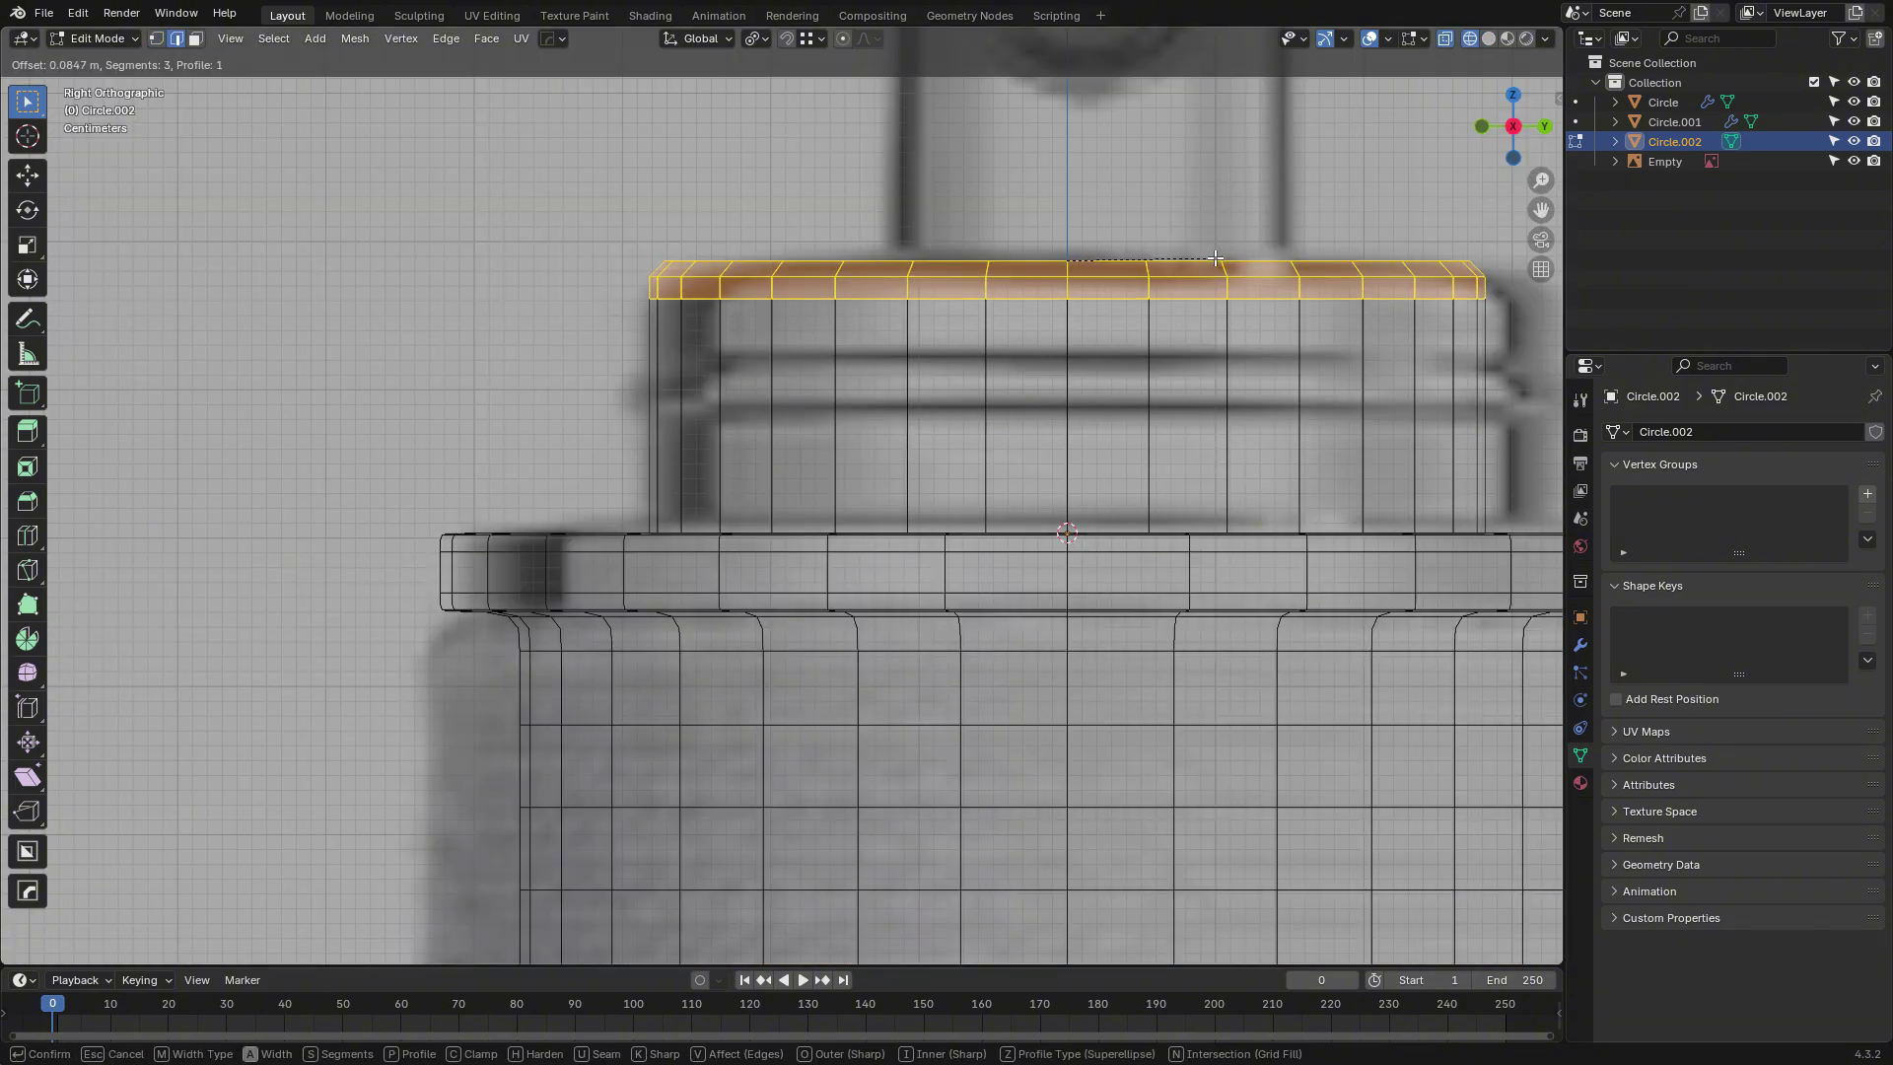
right_click(1189, 255)
Bevel the pump base's top edge loop with 2 segments, shape 0.500 and a width of 0.15 m.
key("ctrl+b")
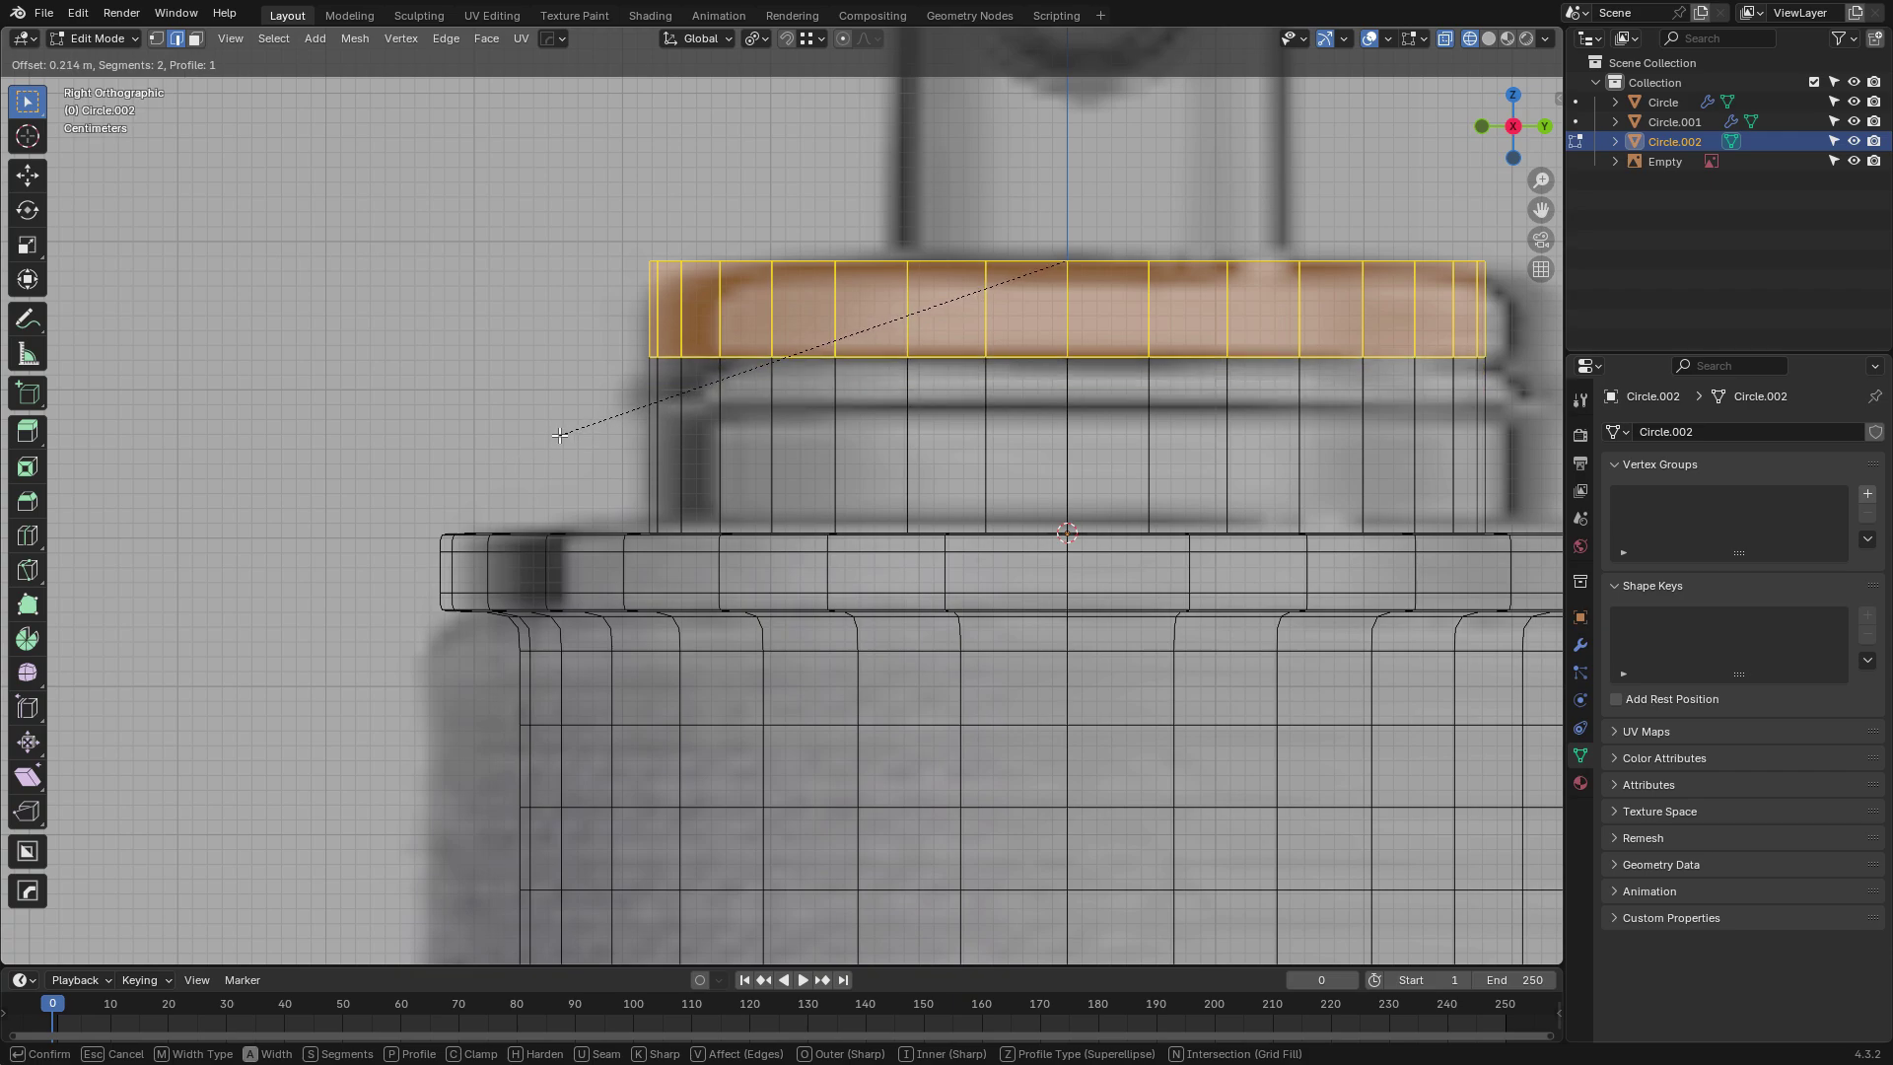
left_click(597, 431)
left_click(252, 685)
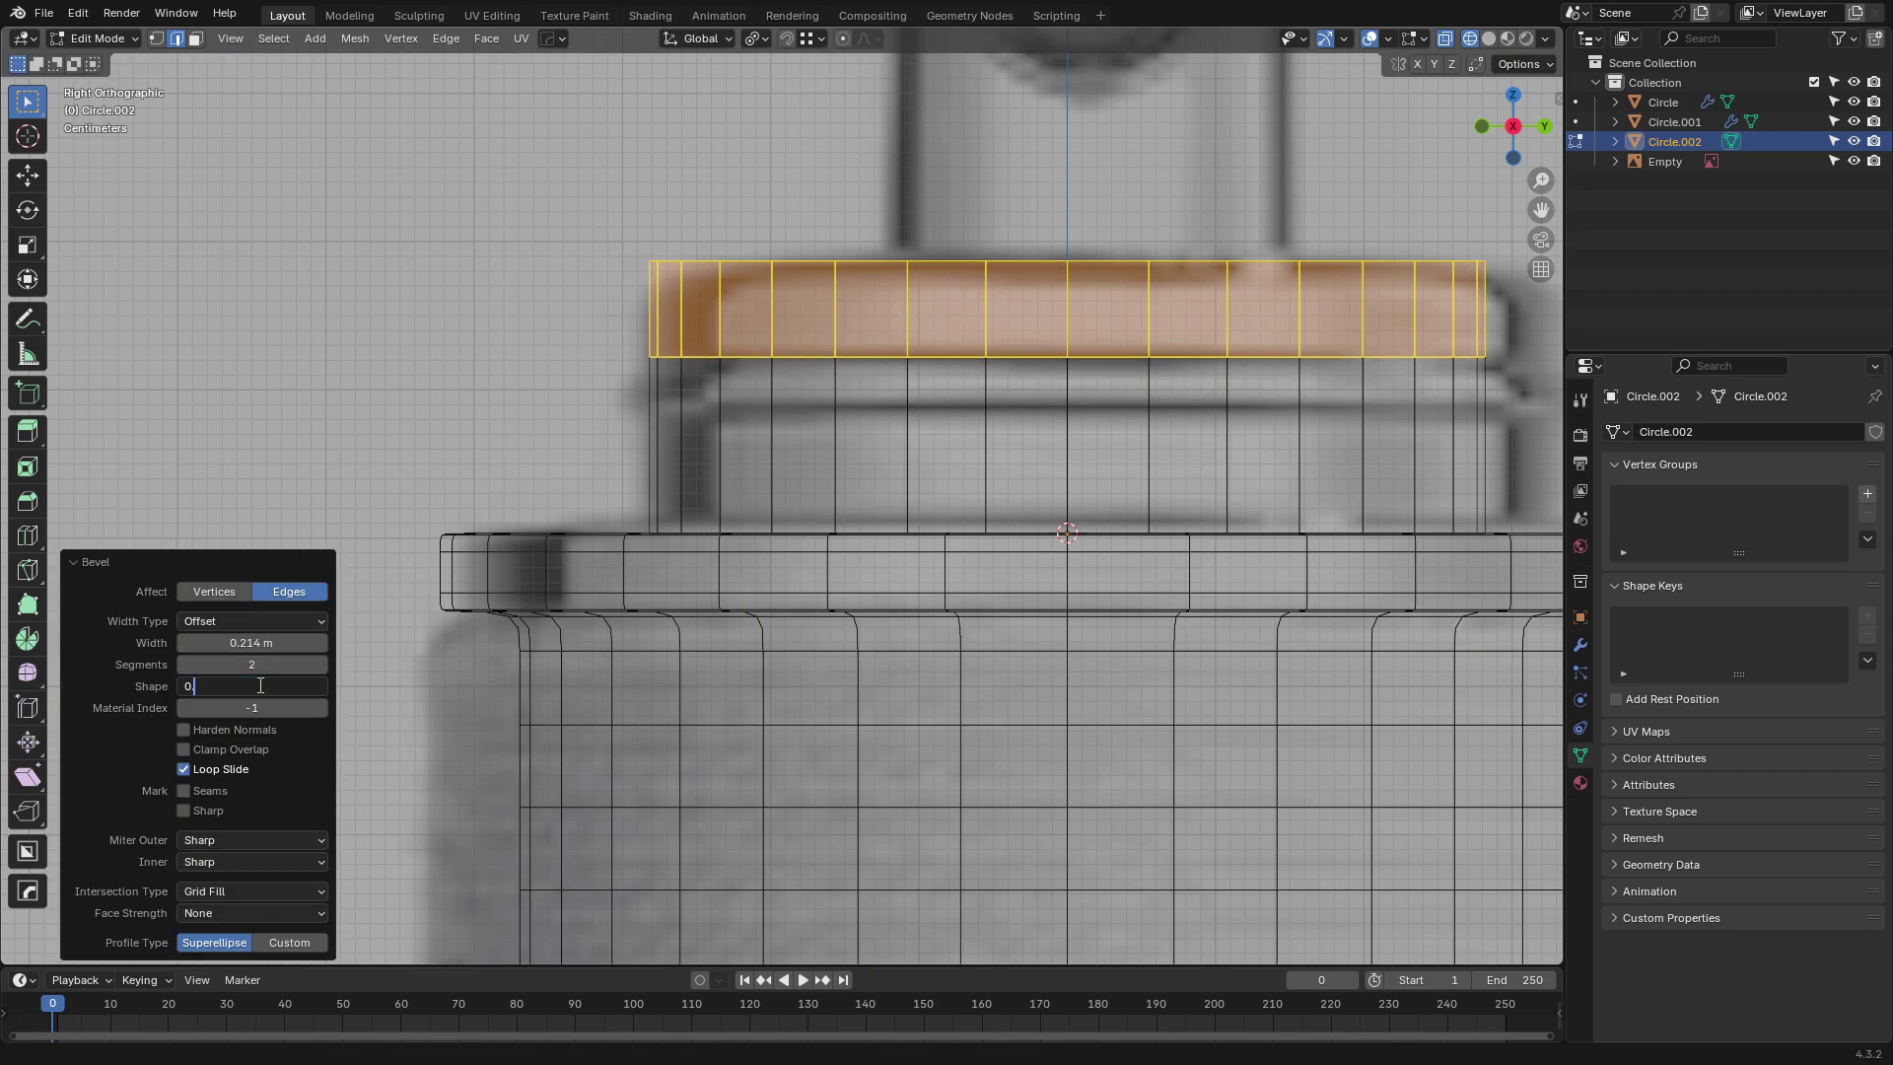
key("Return")
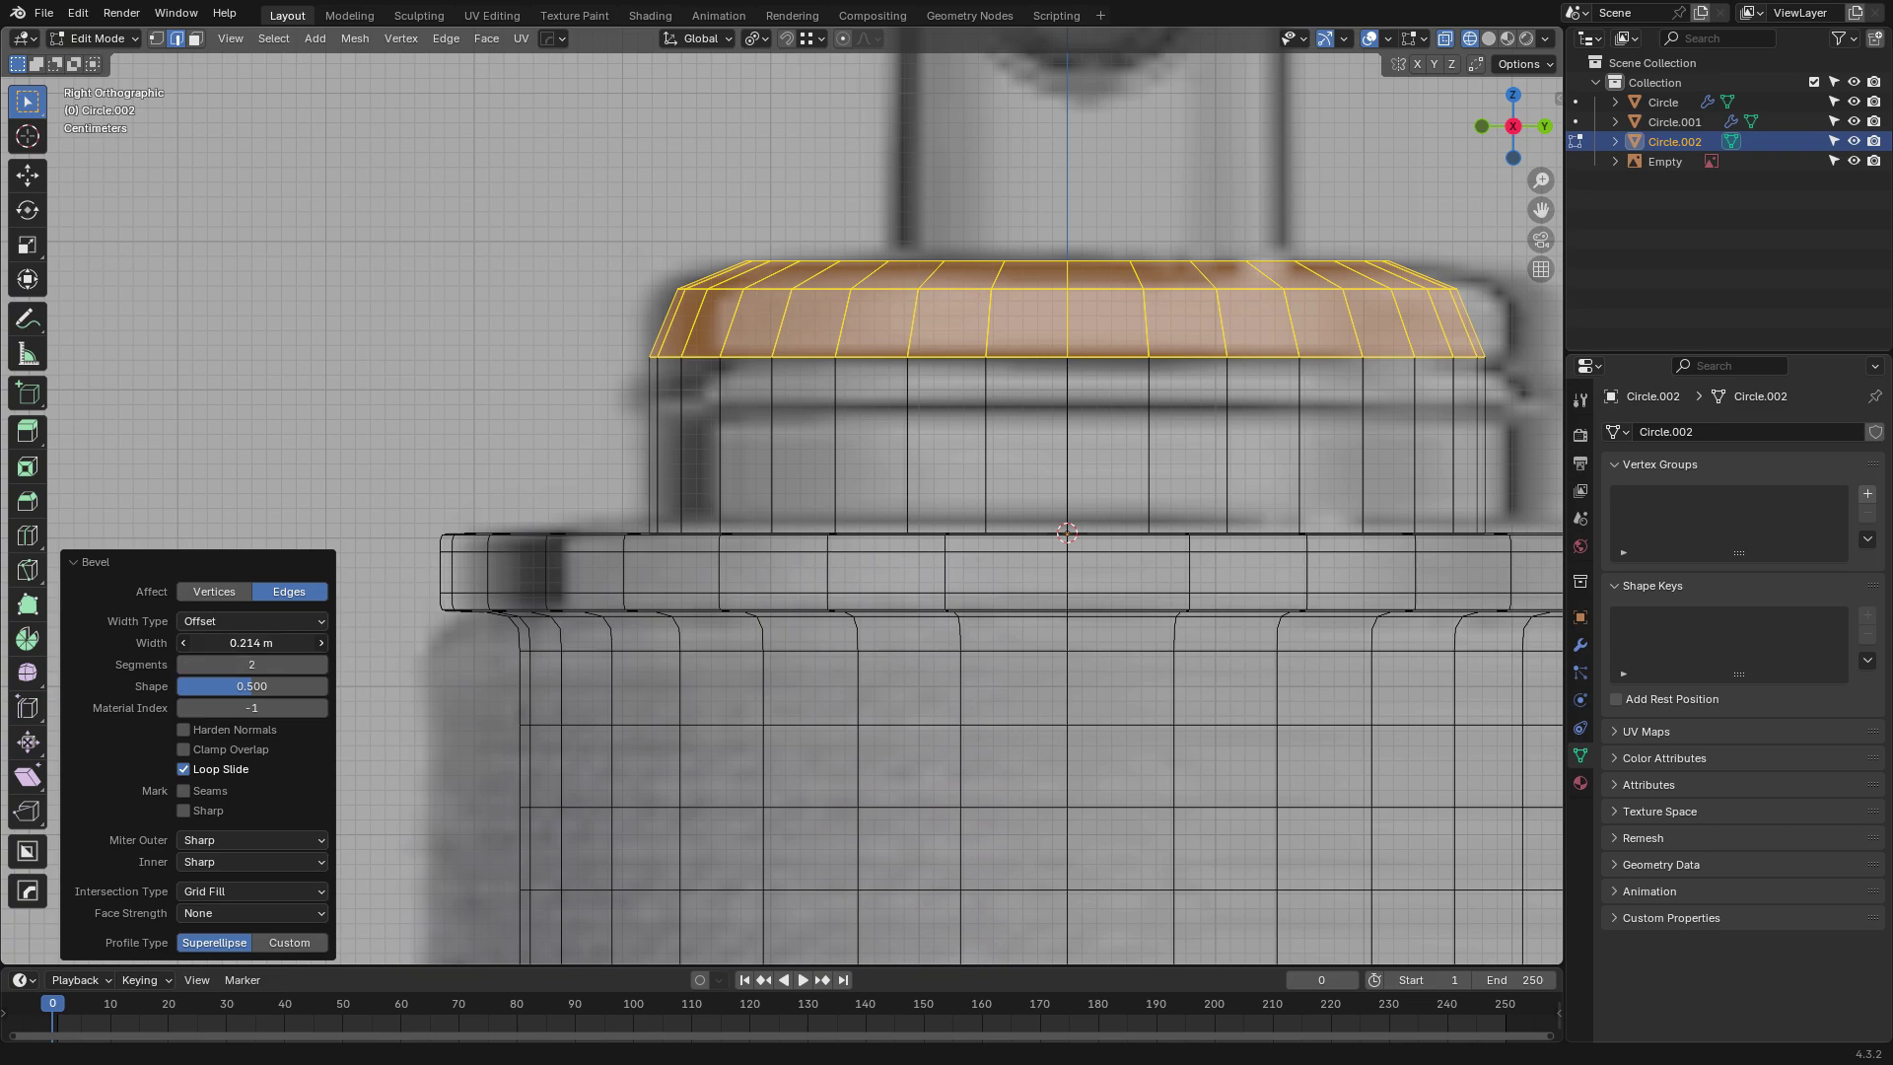
left_click_drag(262, 643, 226, 643)
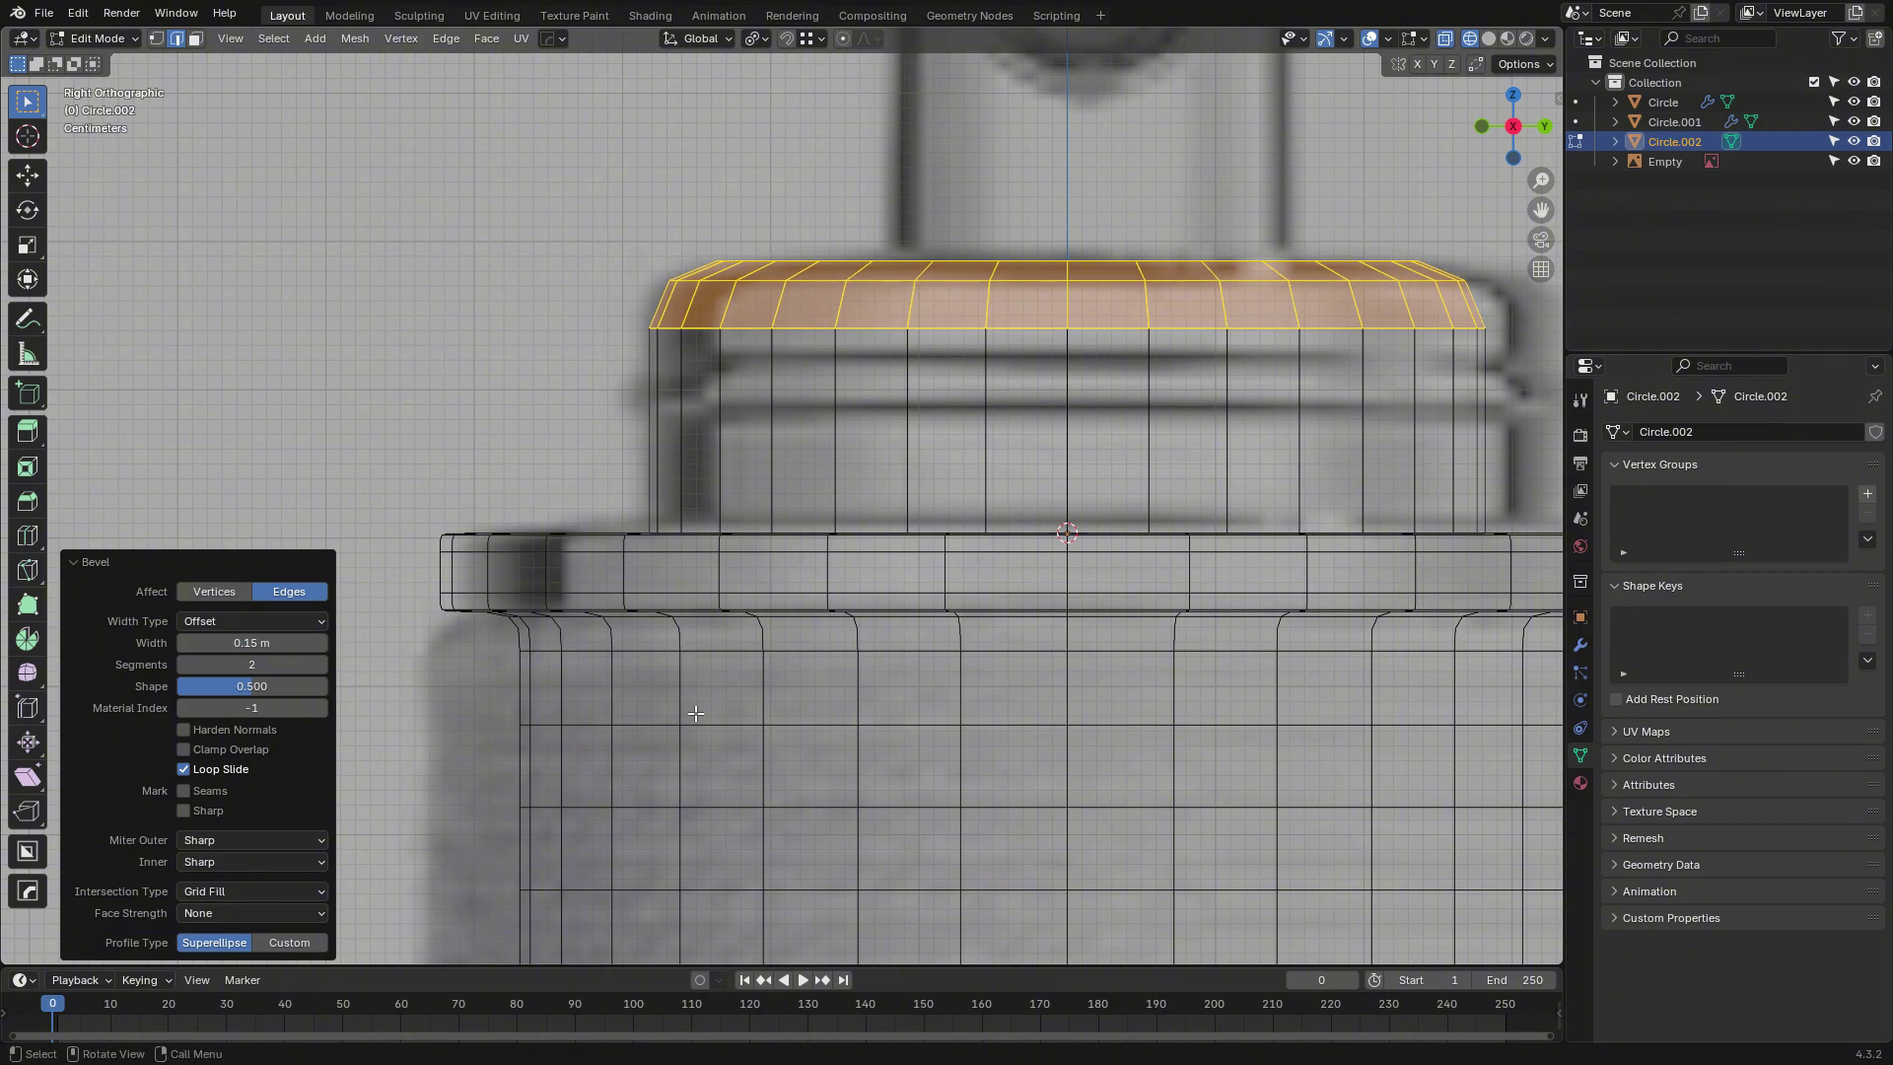
Add a loop cut around the pump base at factor -0.407 and bevel it by 0.0481 m with 1 segment to form a band.
scroll(771, 497, "down", 1)
key("ctrl+r")
left_click(730, 394)
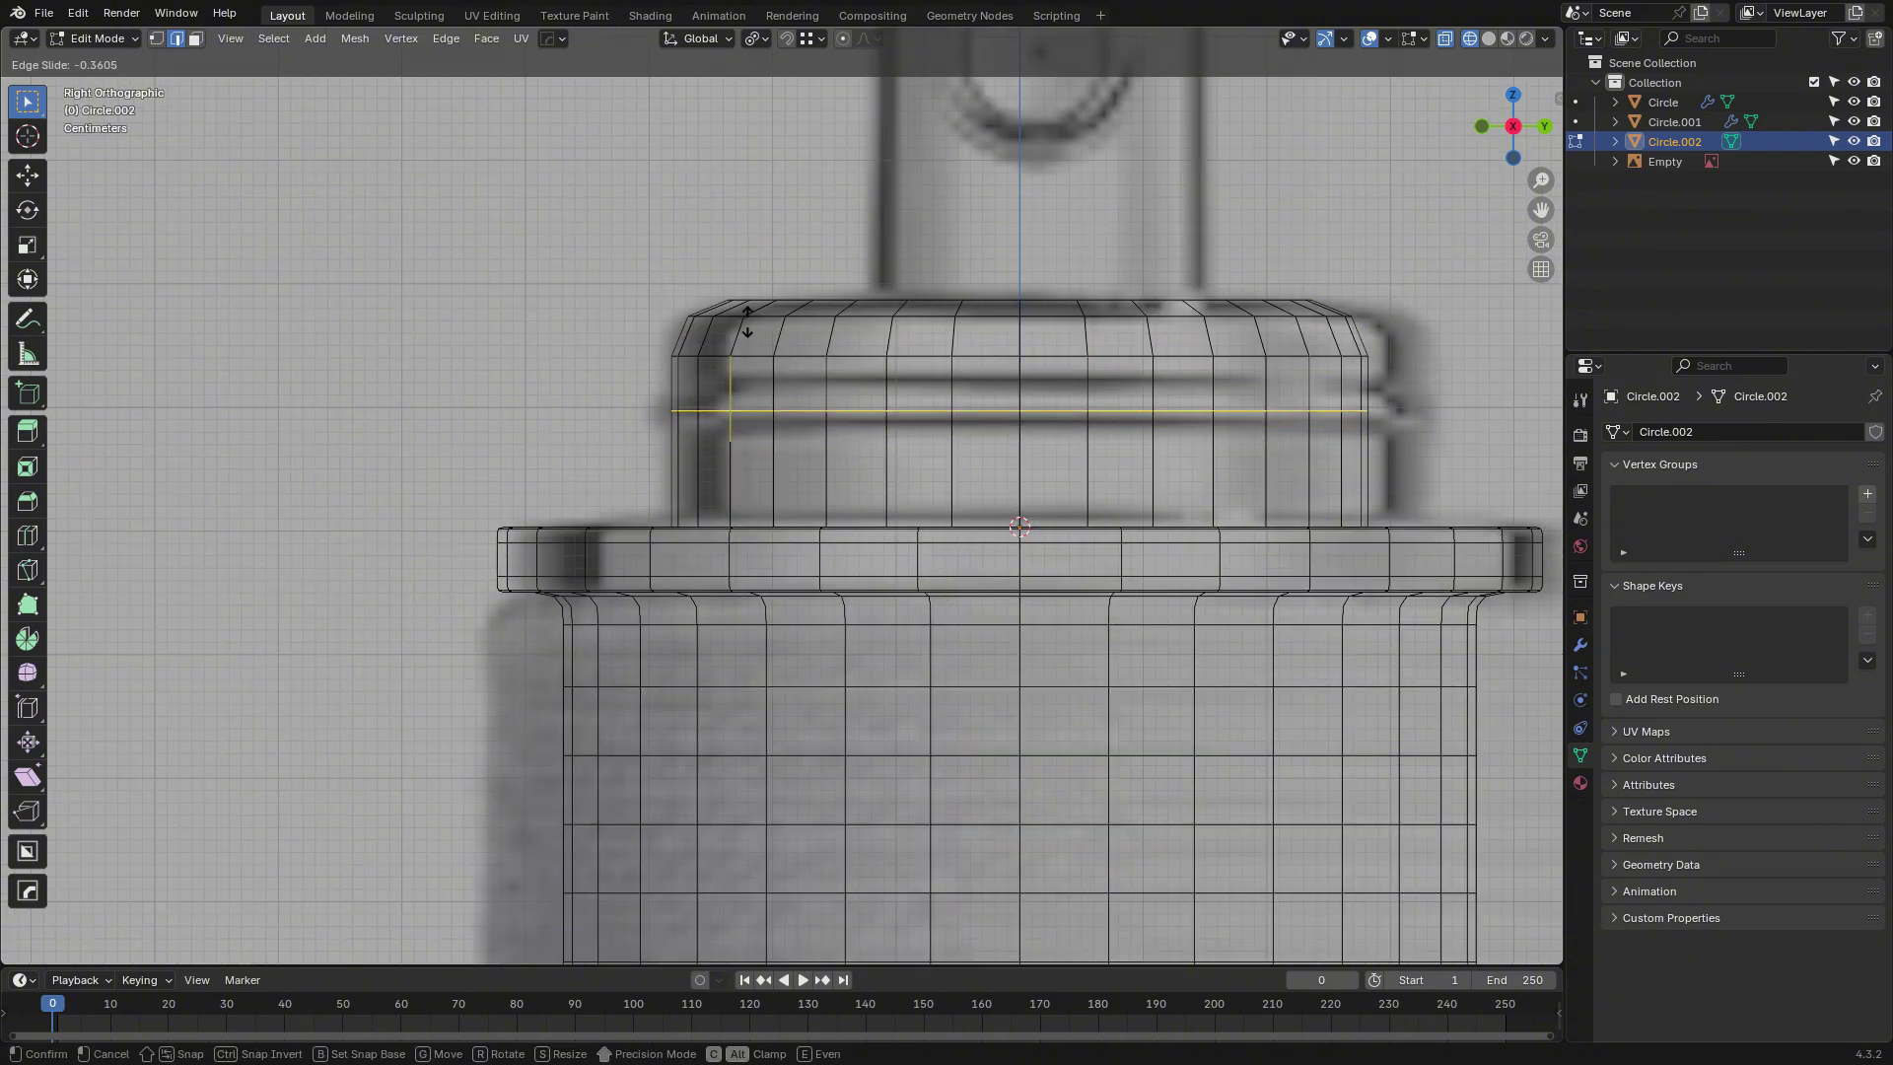
left_click(787, 288)
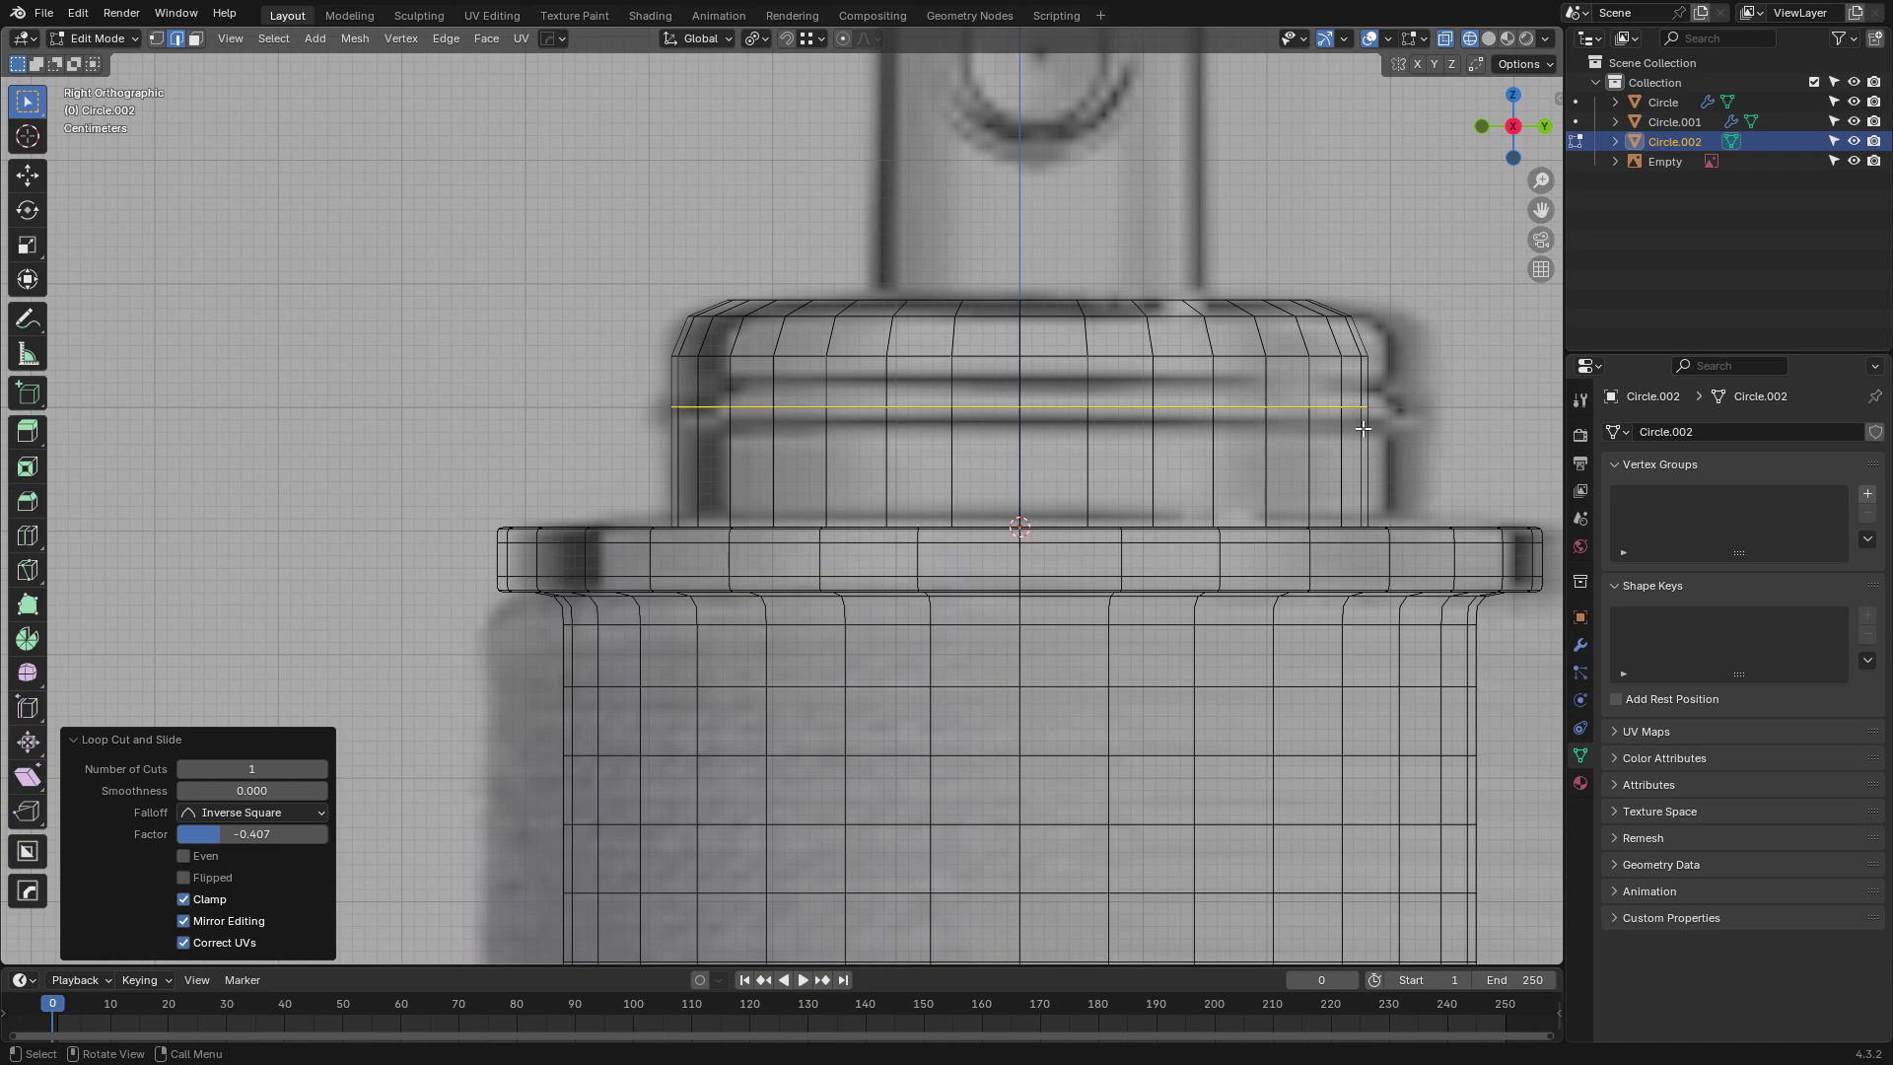
key("ctrl+b")
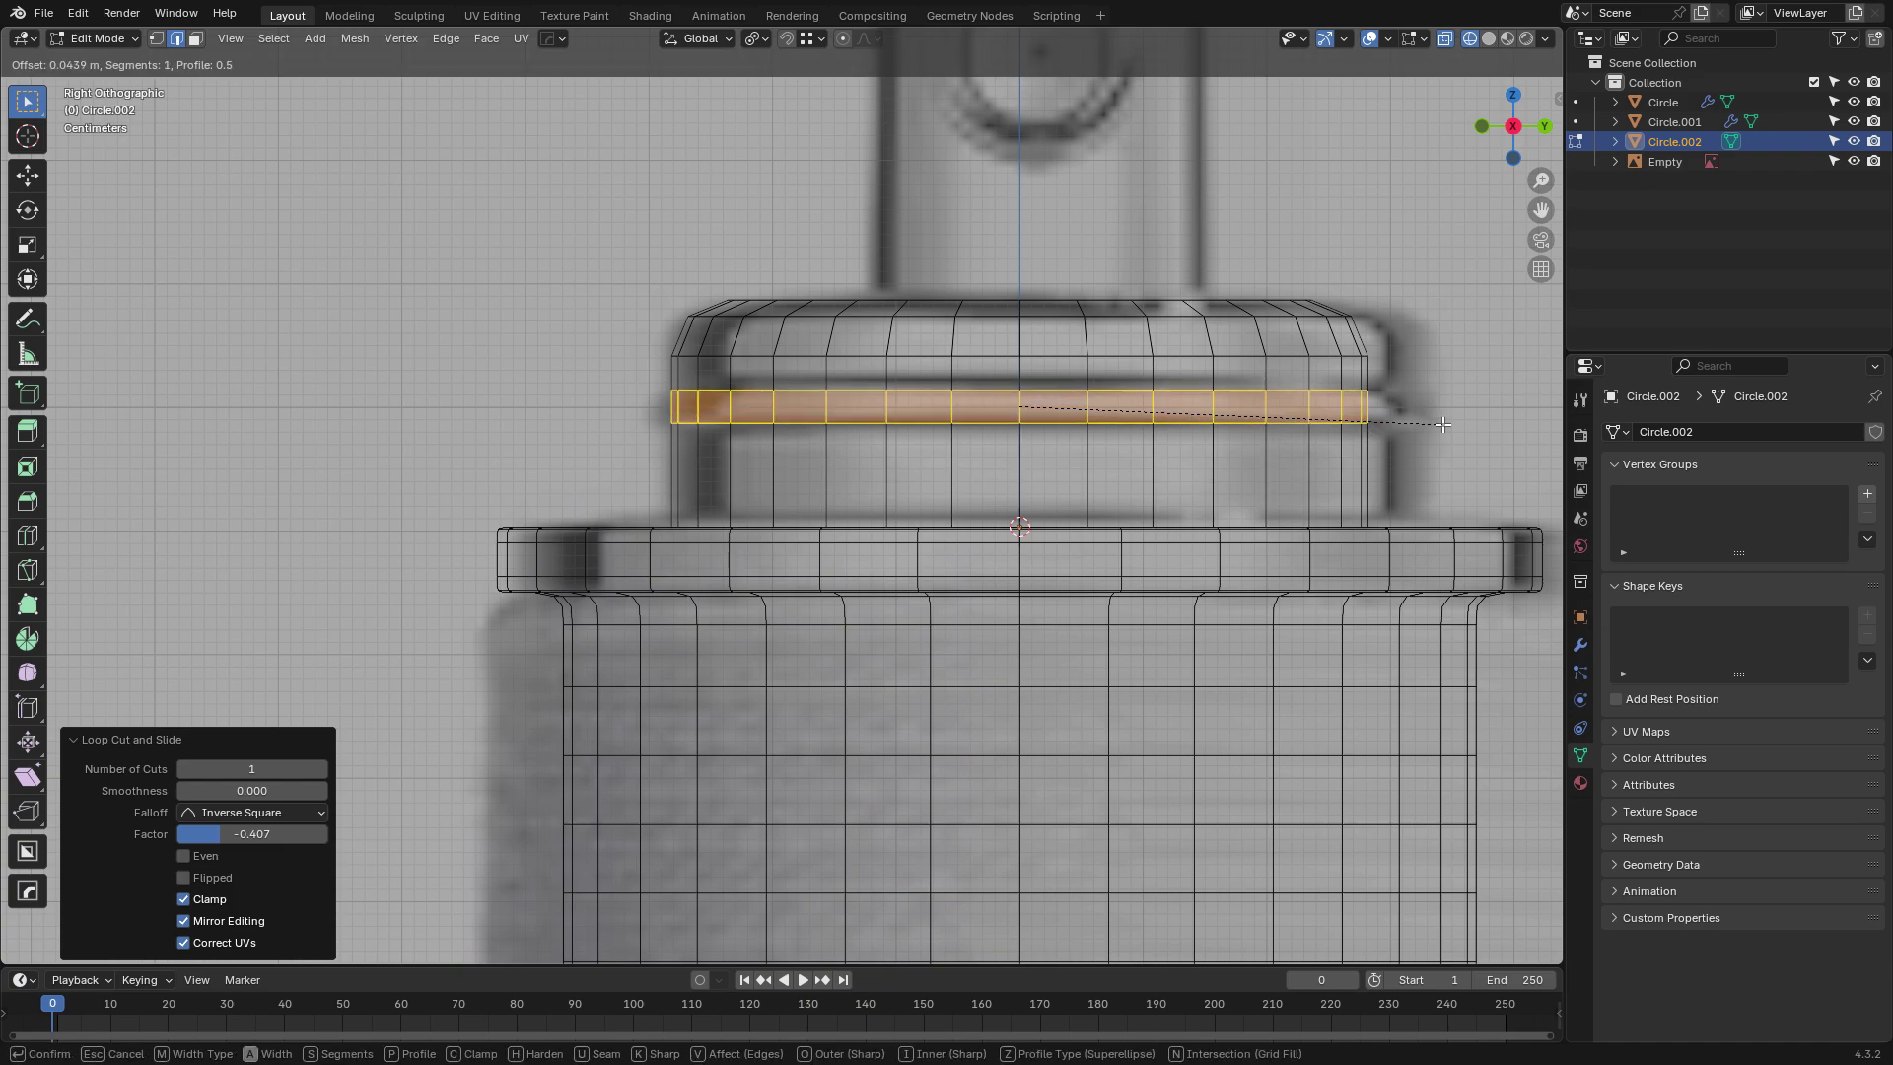
left_click(1458, 425)
Extrude the pump base's band of faces outward along its normals with an offset of -0.0608 m in solid shading.
middle_click_drag(1393, 446, 1316, 473)
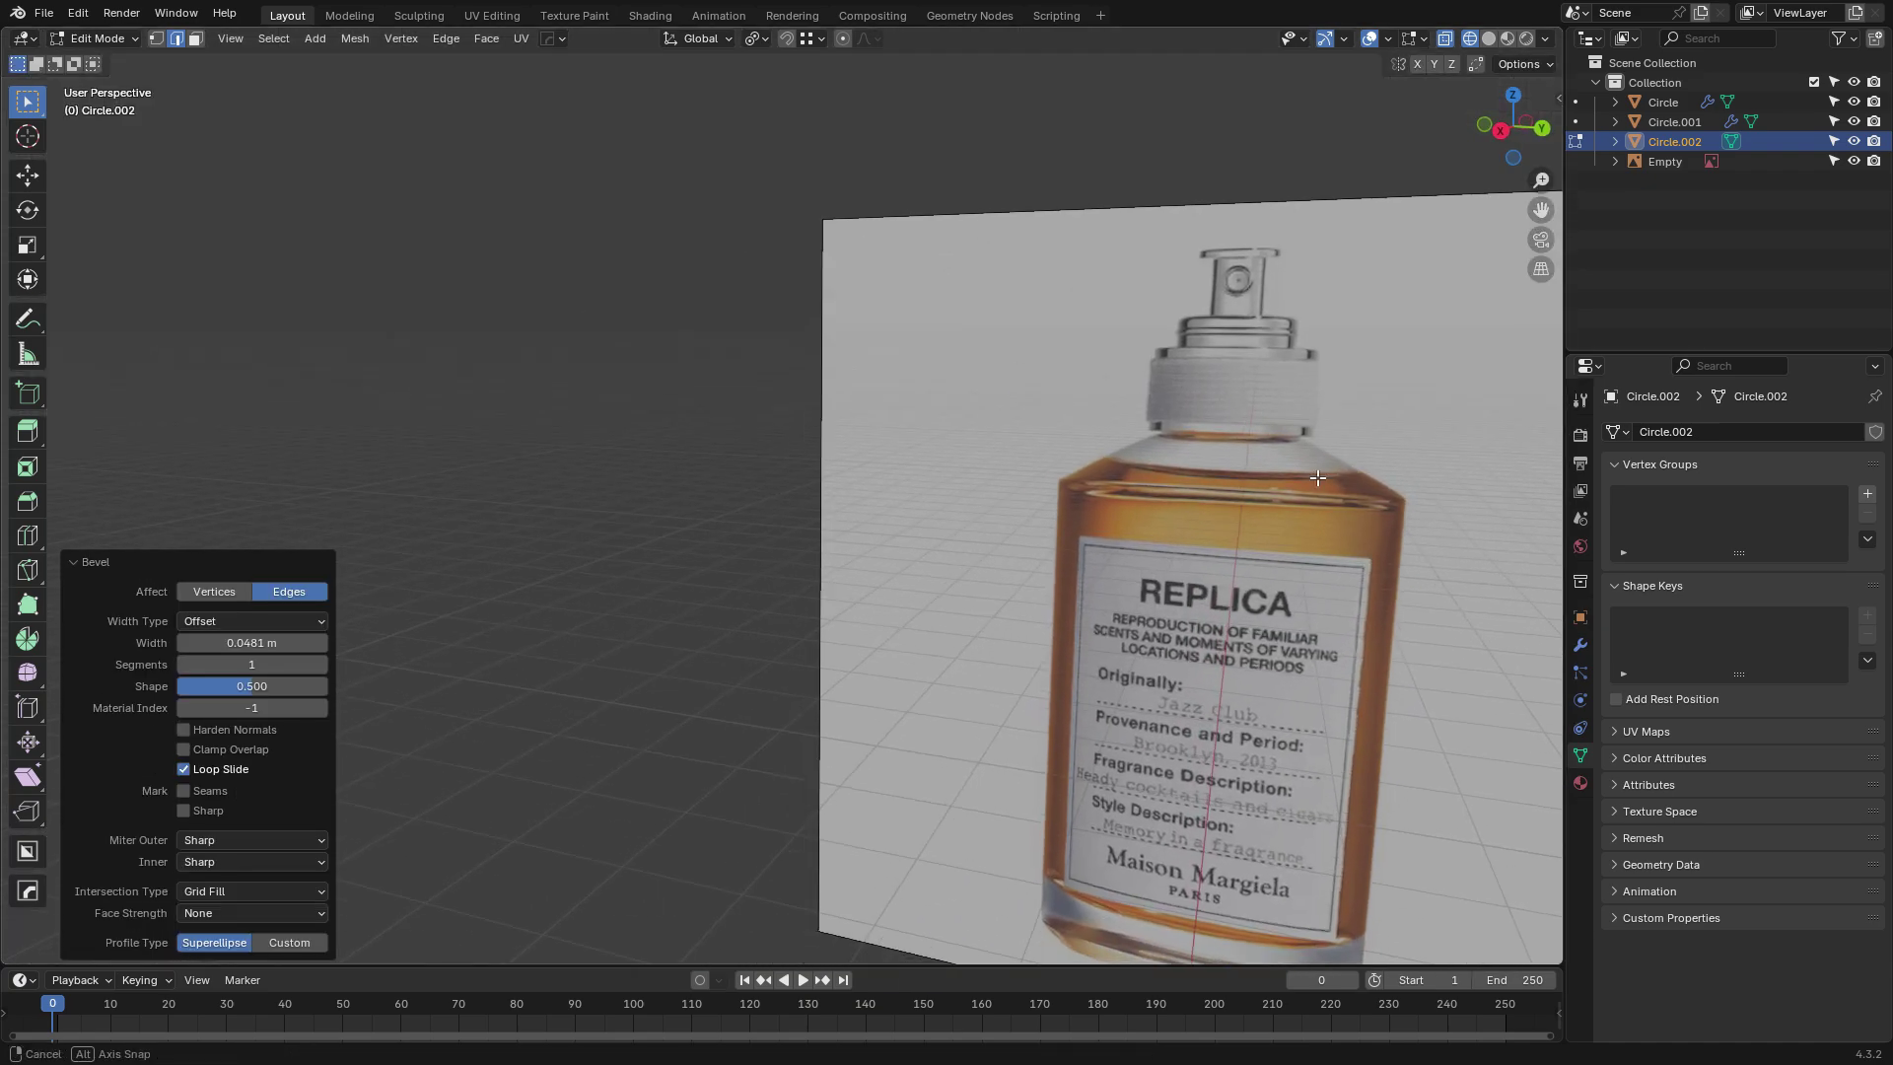
scroll(1490, 138, "down", 8)
left_click(1489, 39)
key("KP_Decimal")
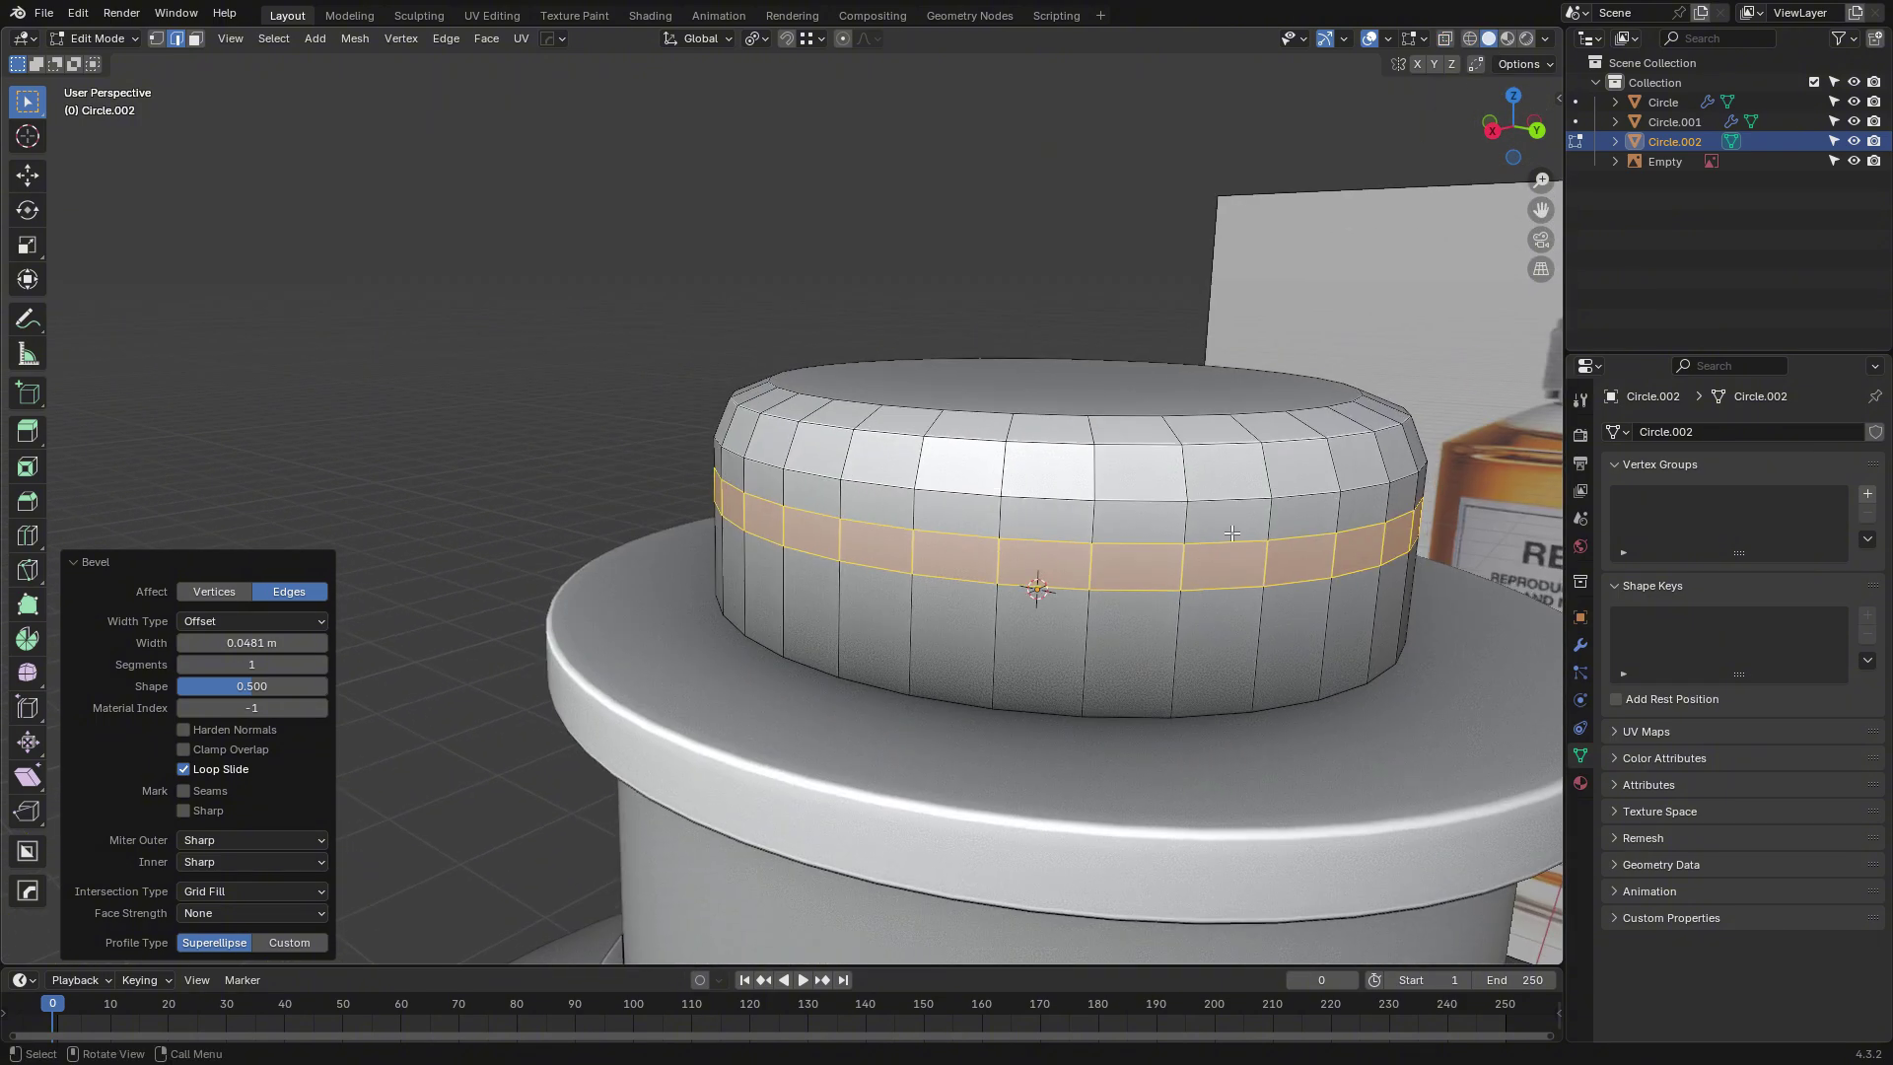
key("alt+e")
left_click(1127, 477)
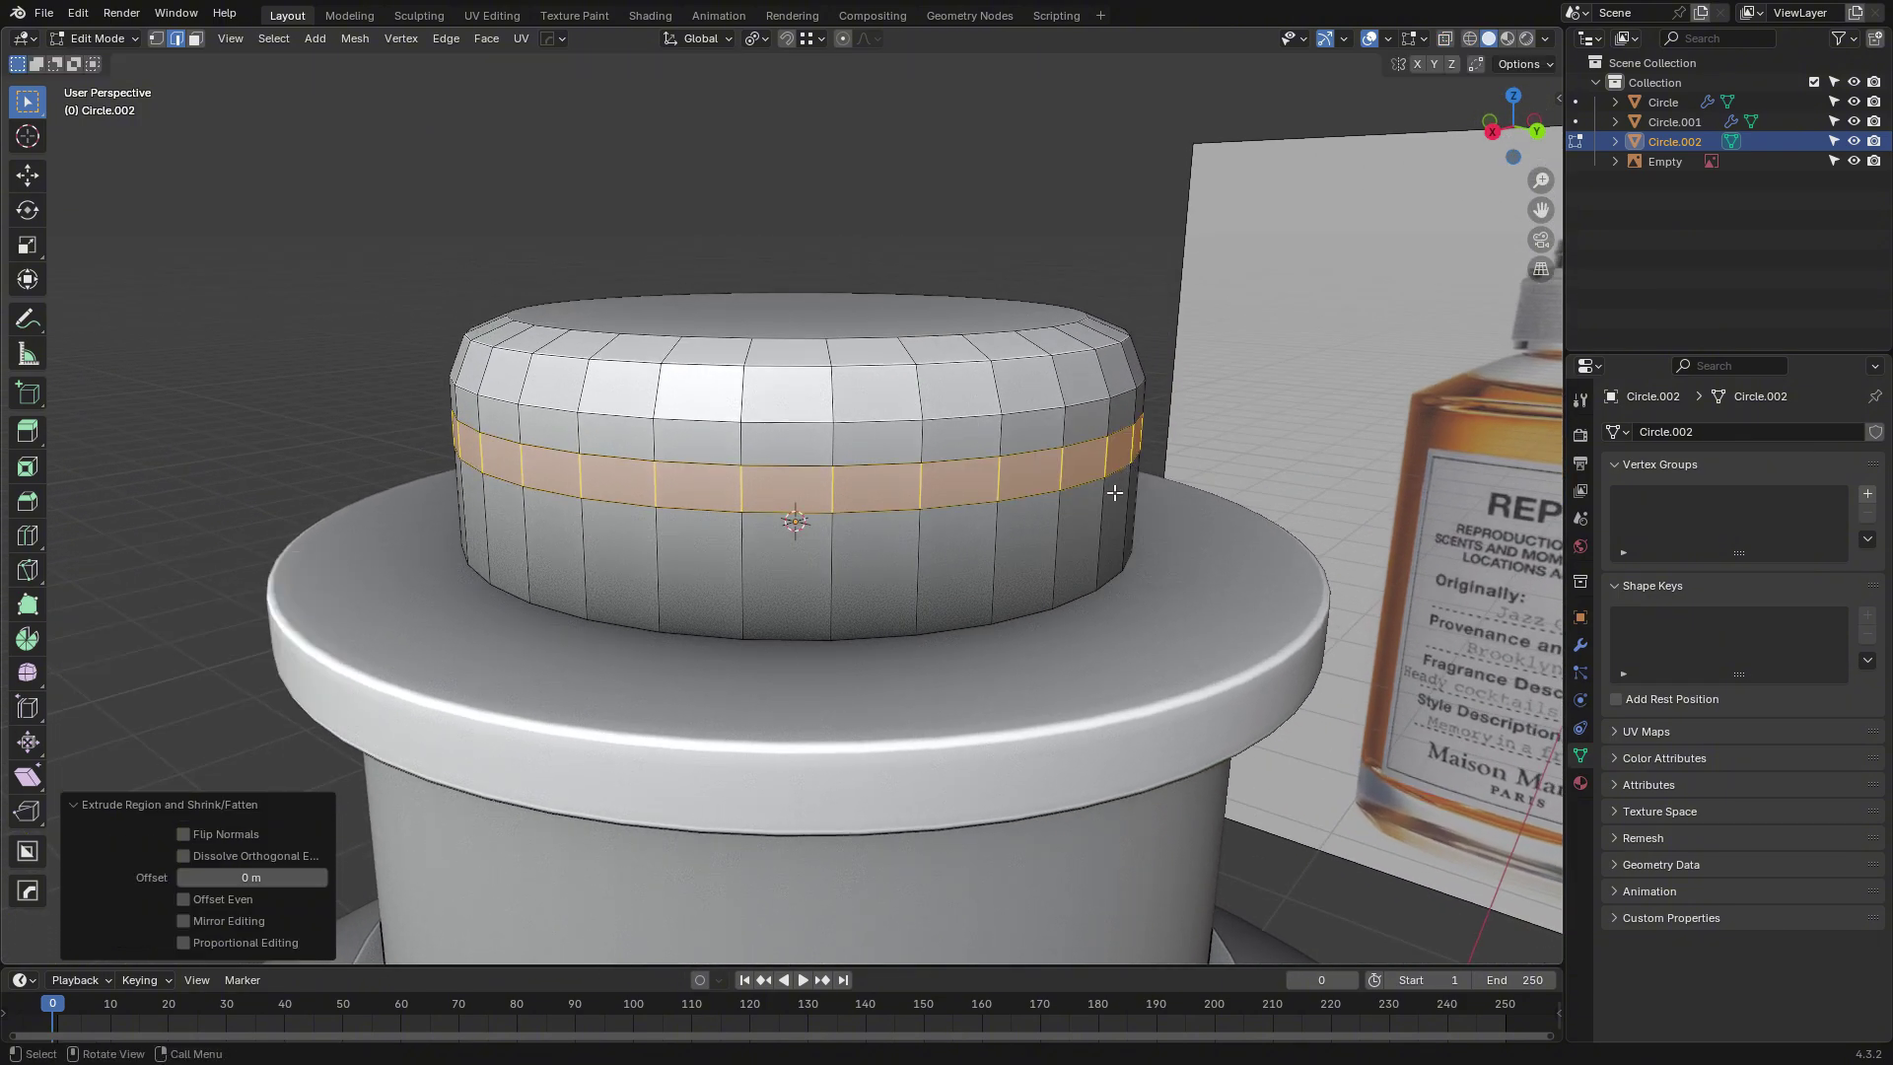
key("alt+s")
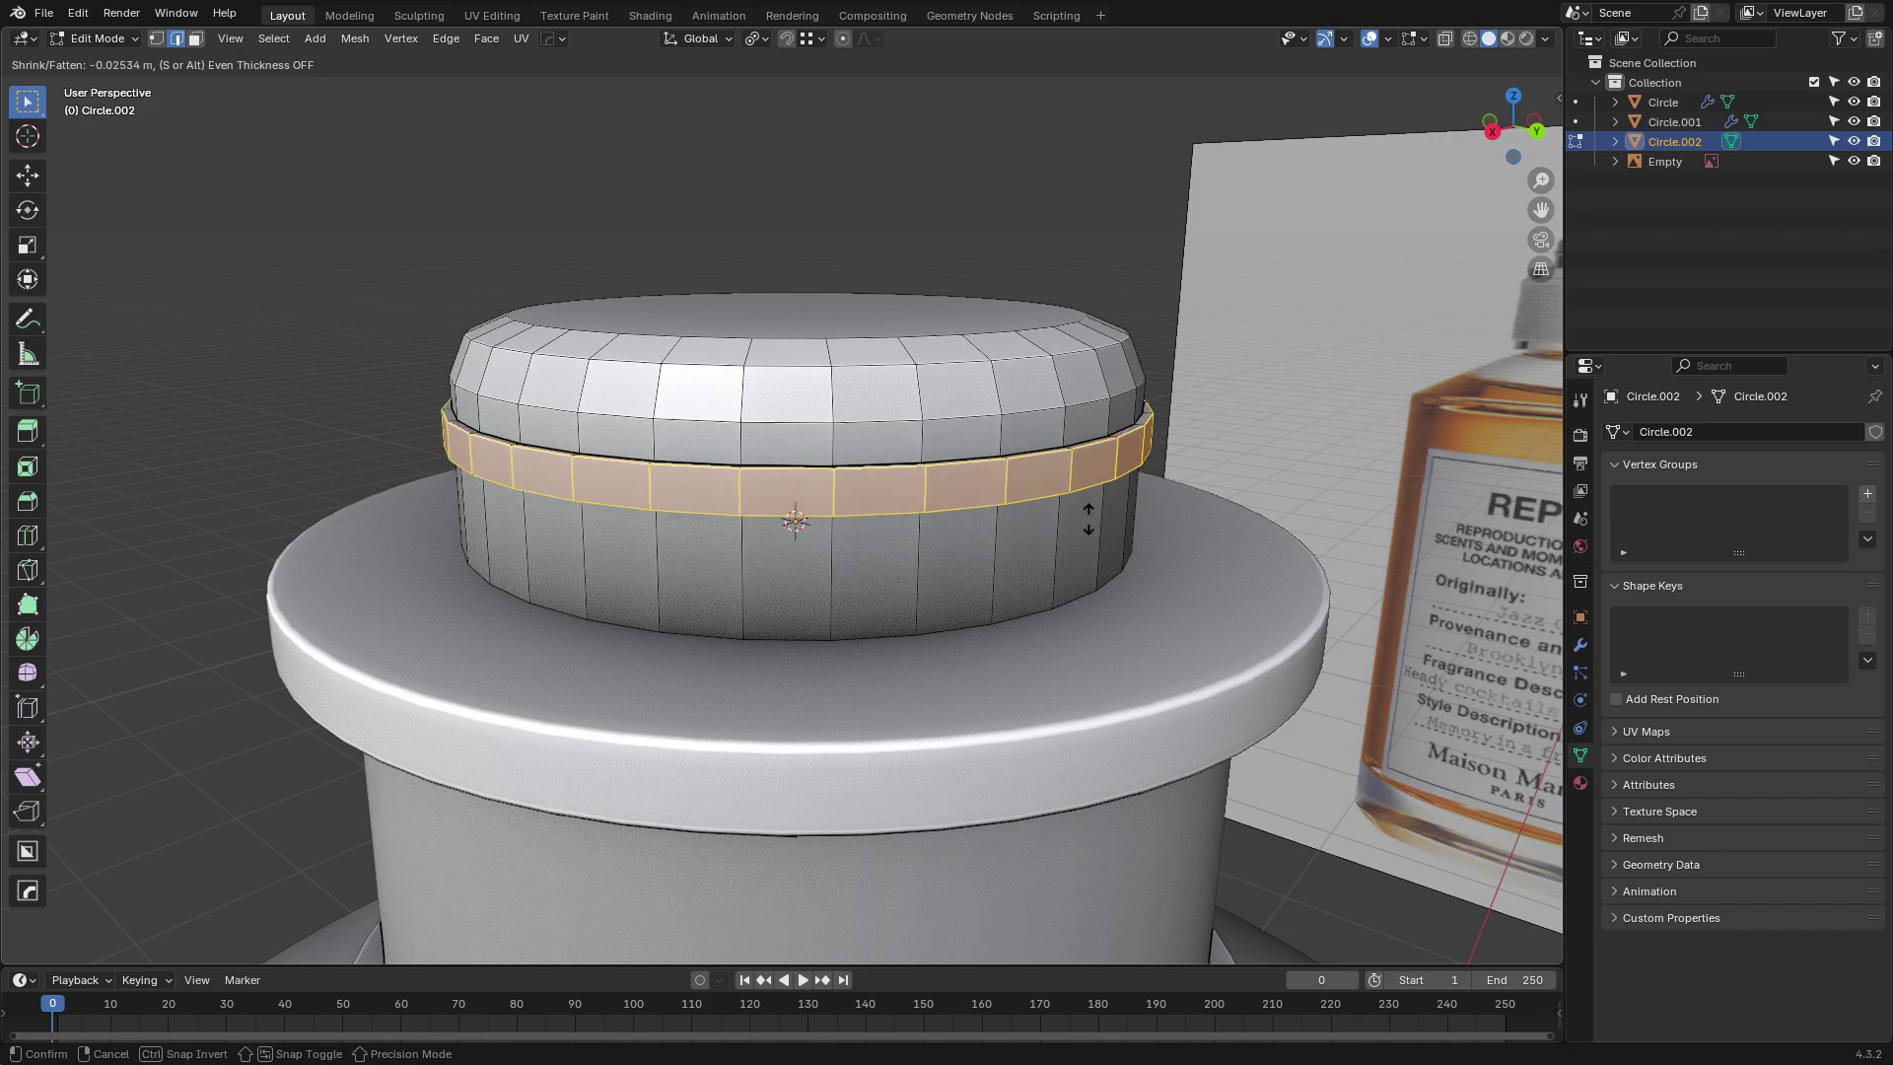
left_click(1085, 539)
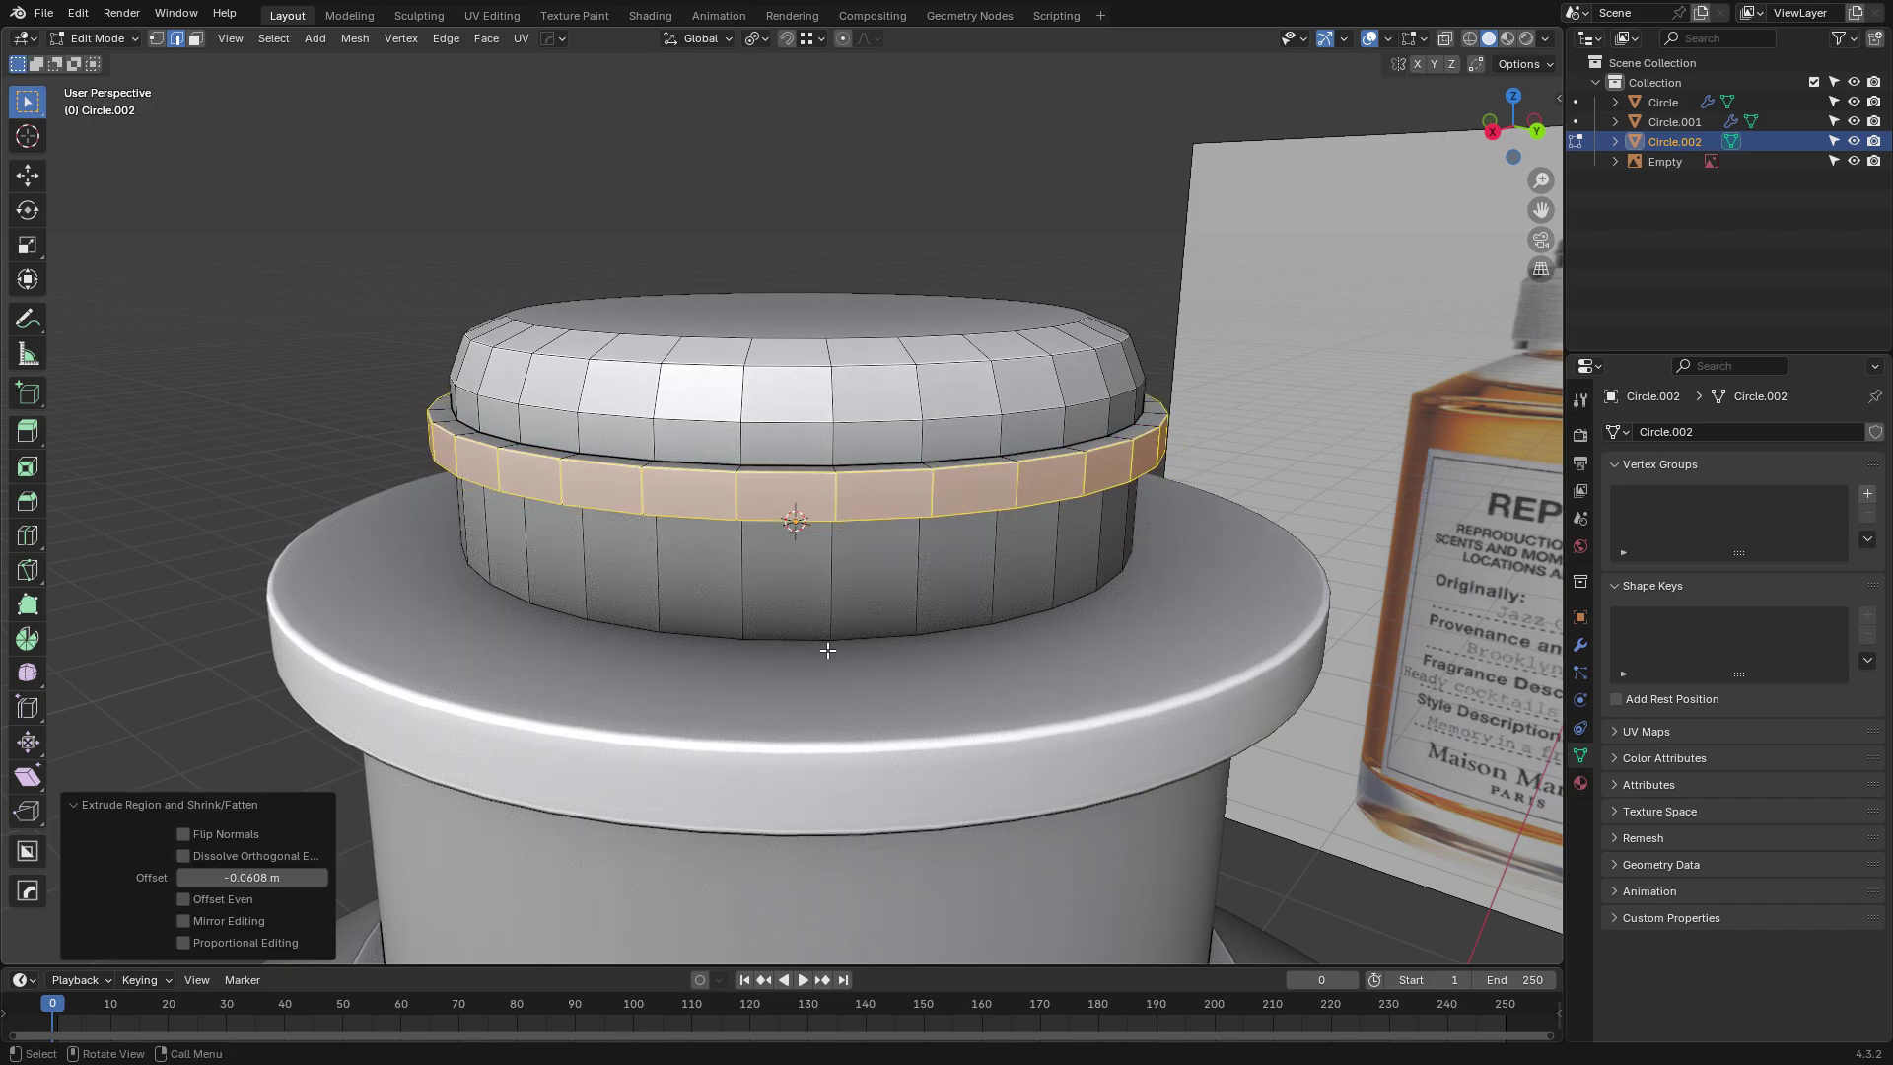
Round the raised band's outer edge loops with a 2-segment bevel of about 0.037 m.
left_click(684, 513, "alt")
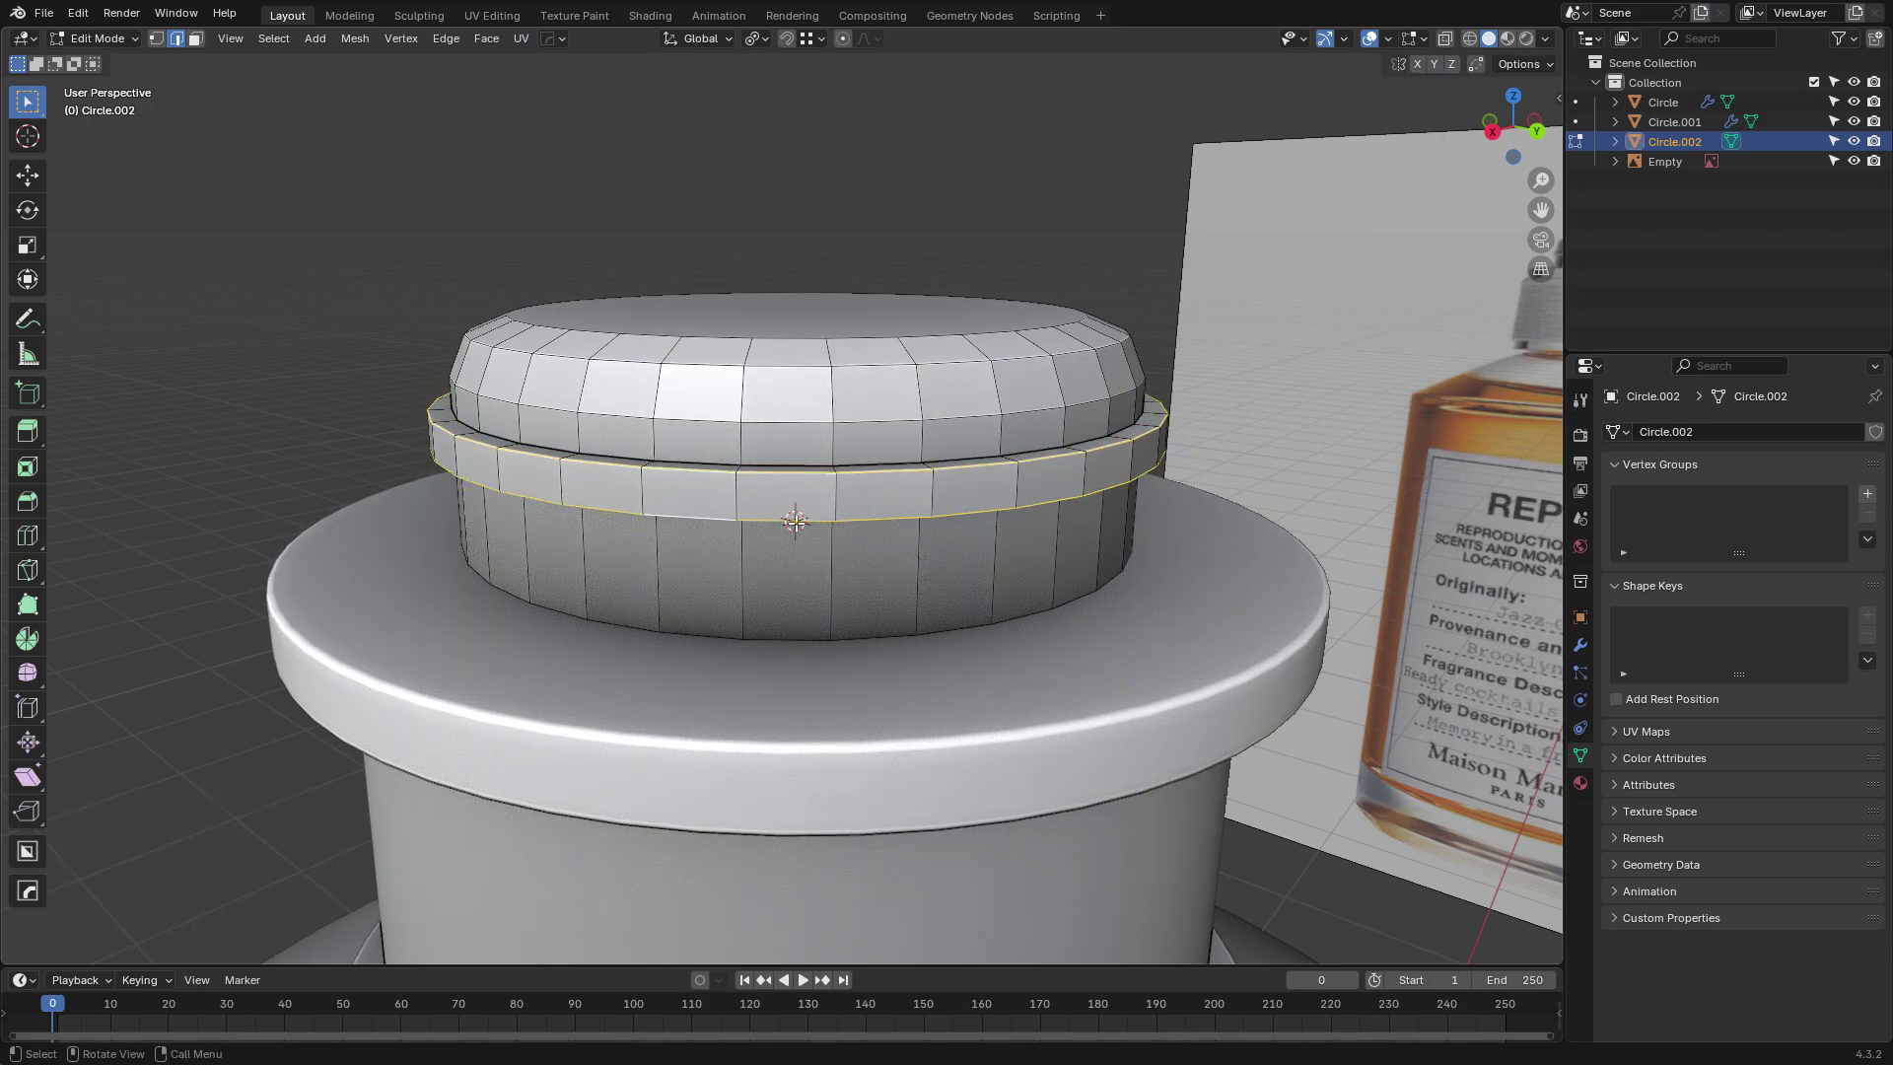
key("ctrl+b")
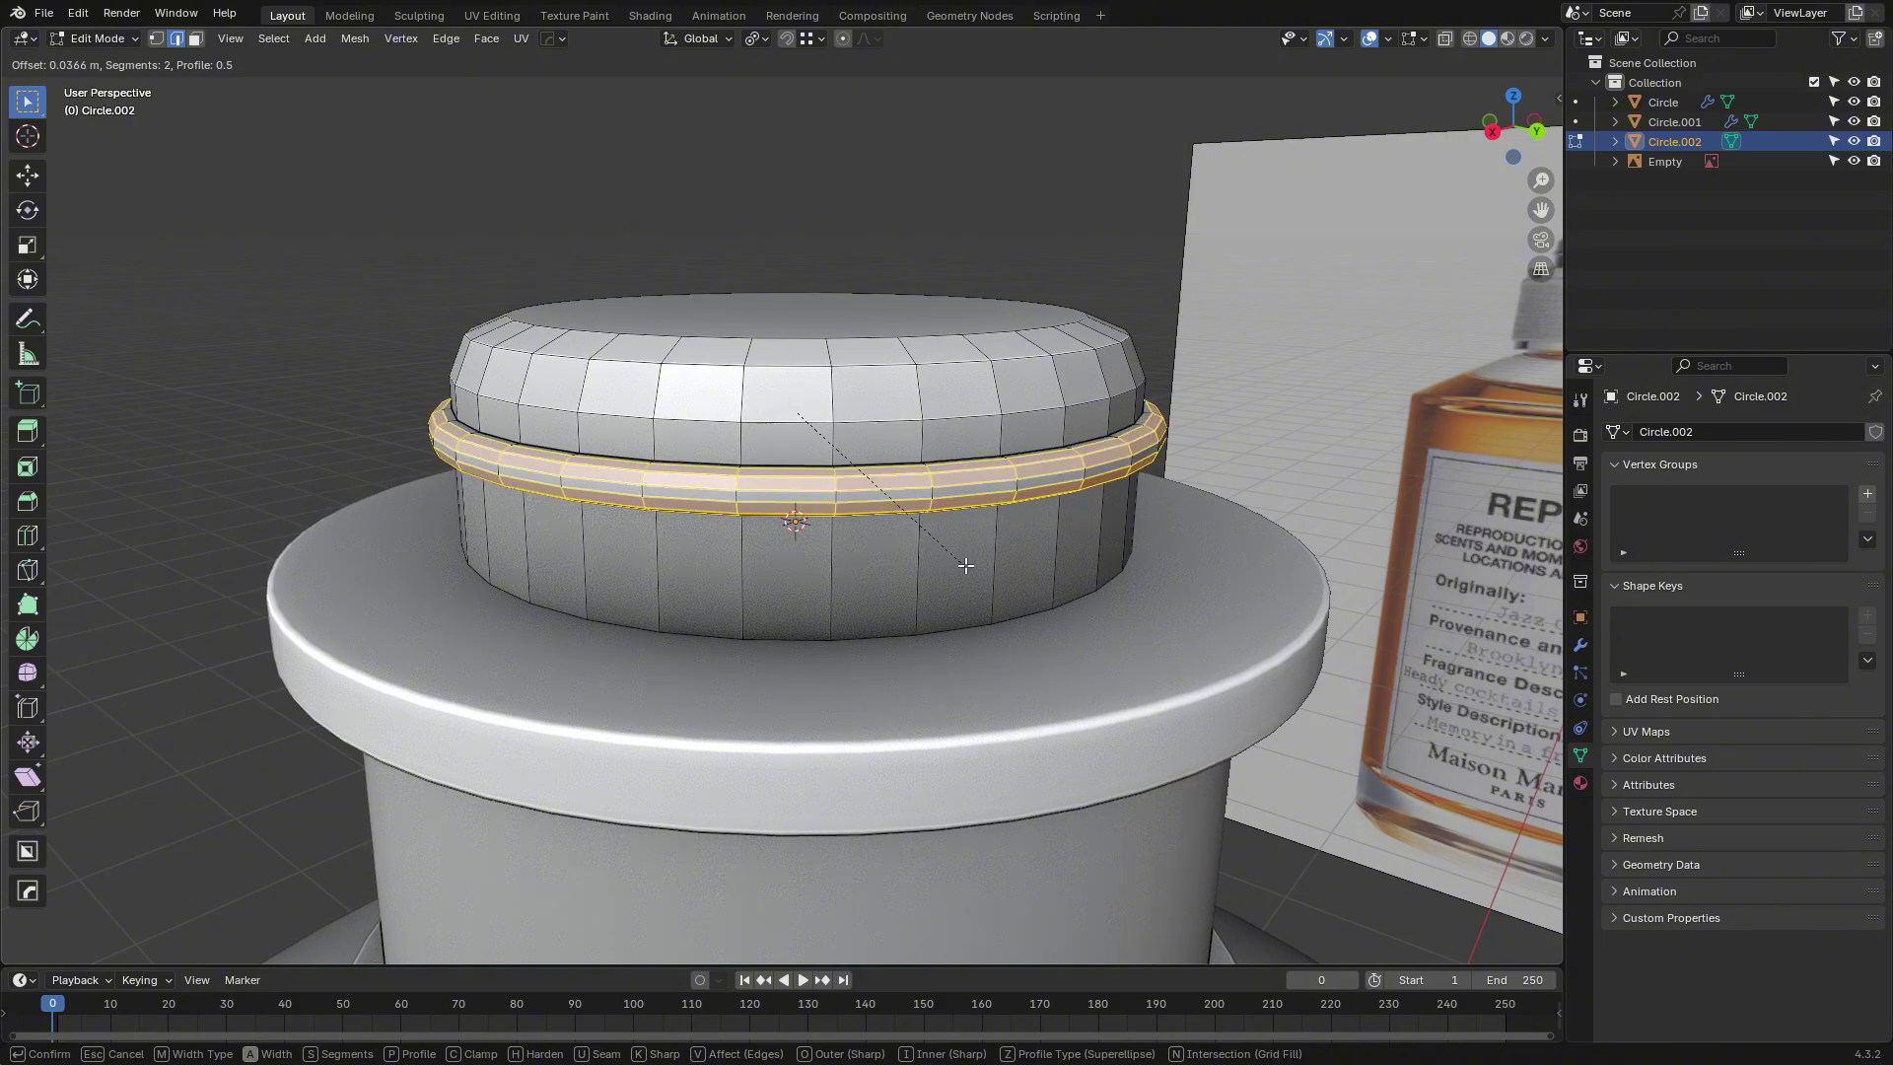
left_click(952, 560)
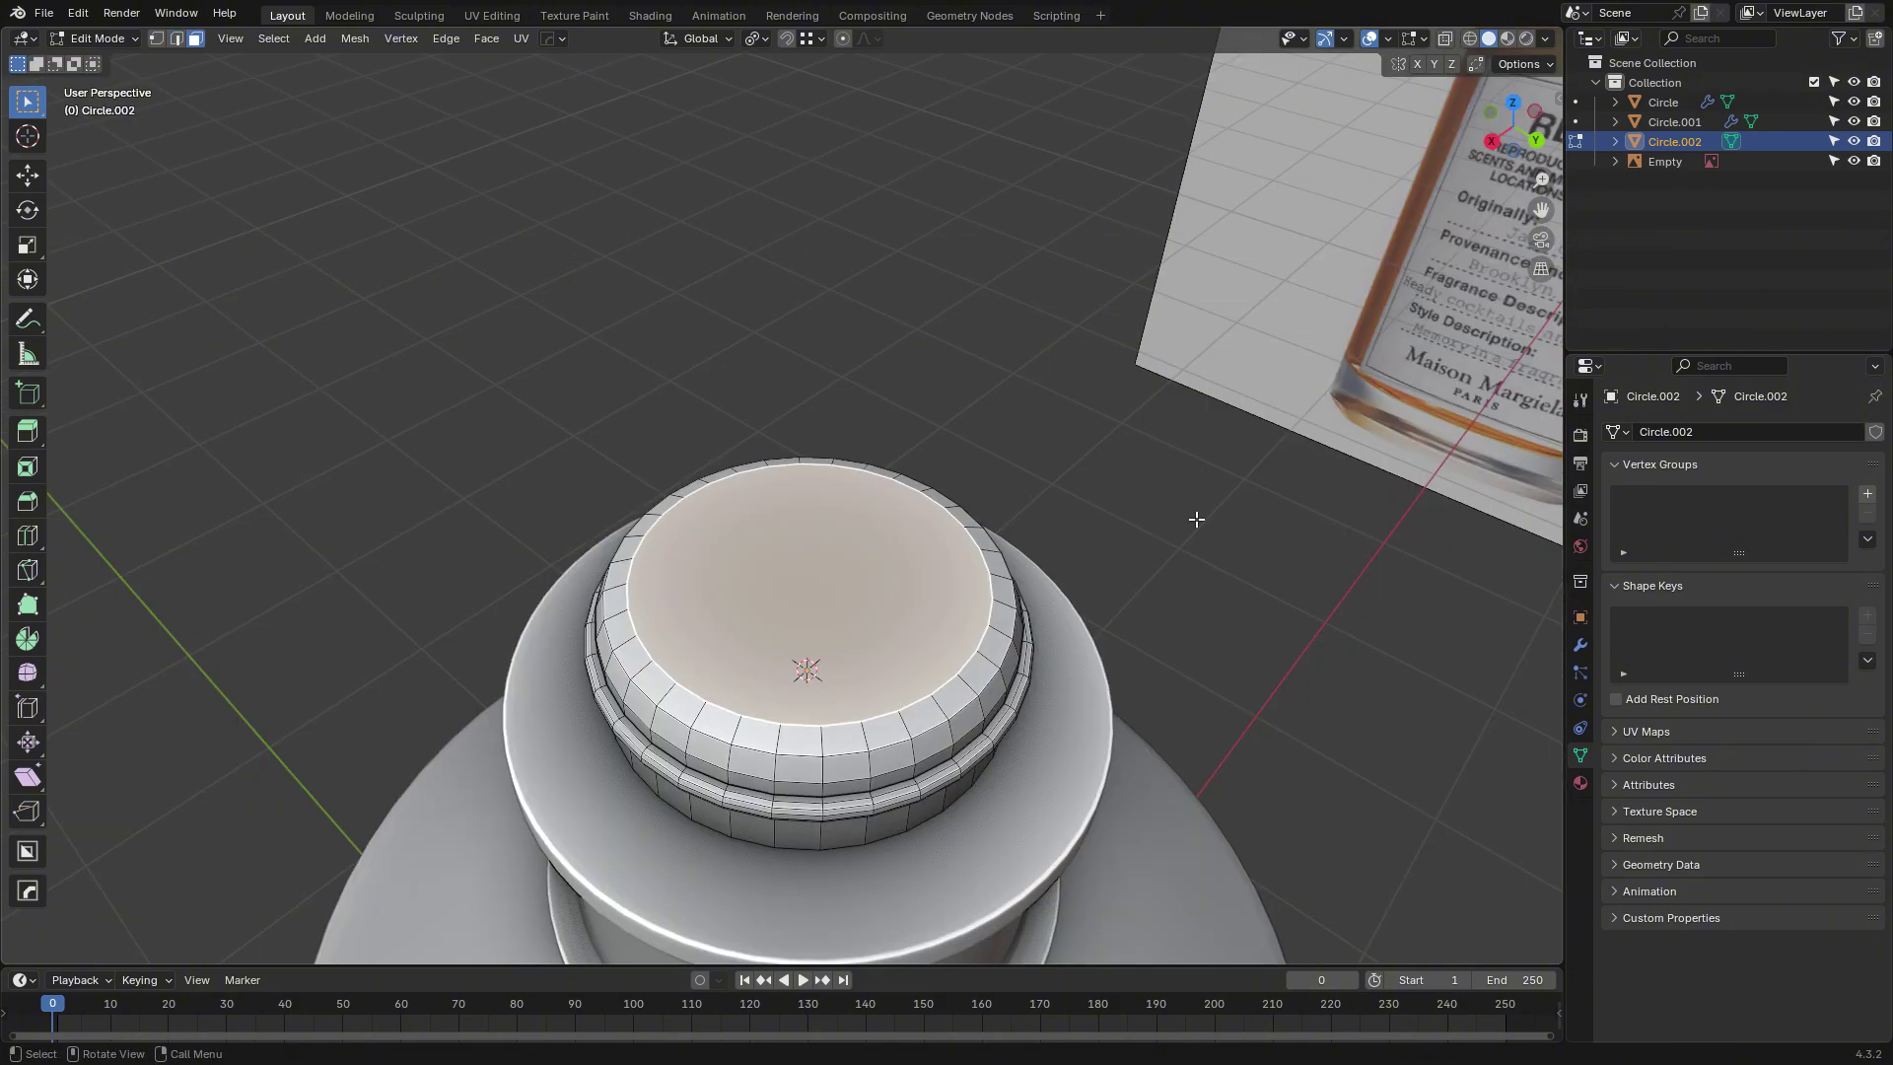
Inset the pump base's top face by 0.0235 m and extrude it downward about 0.067 m to form a recess.
key("i")
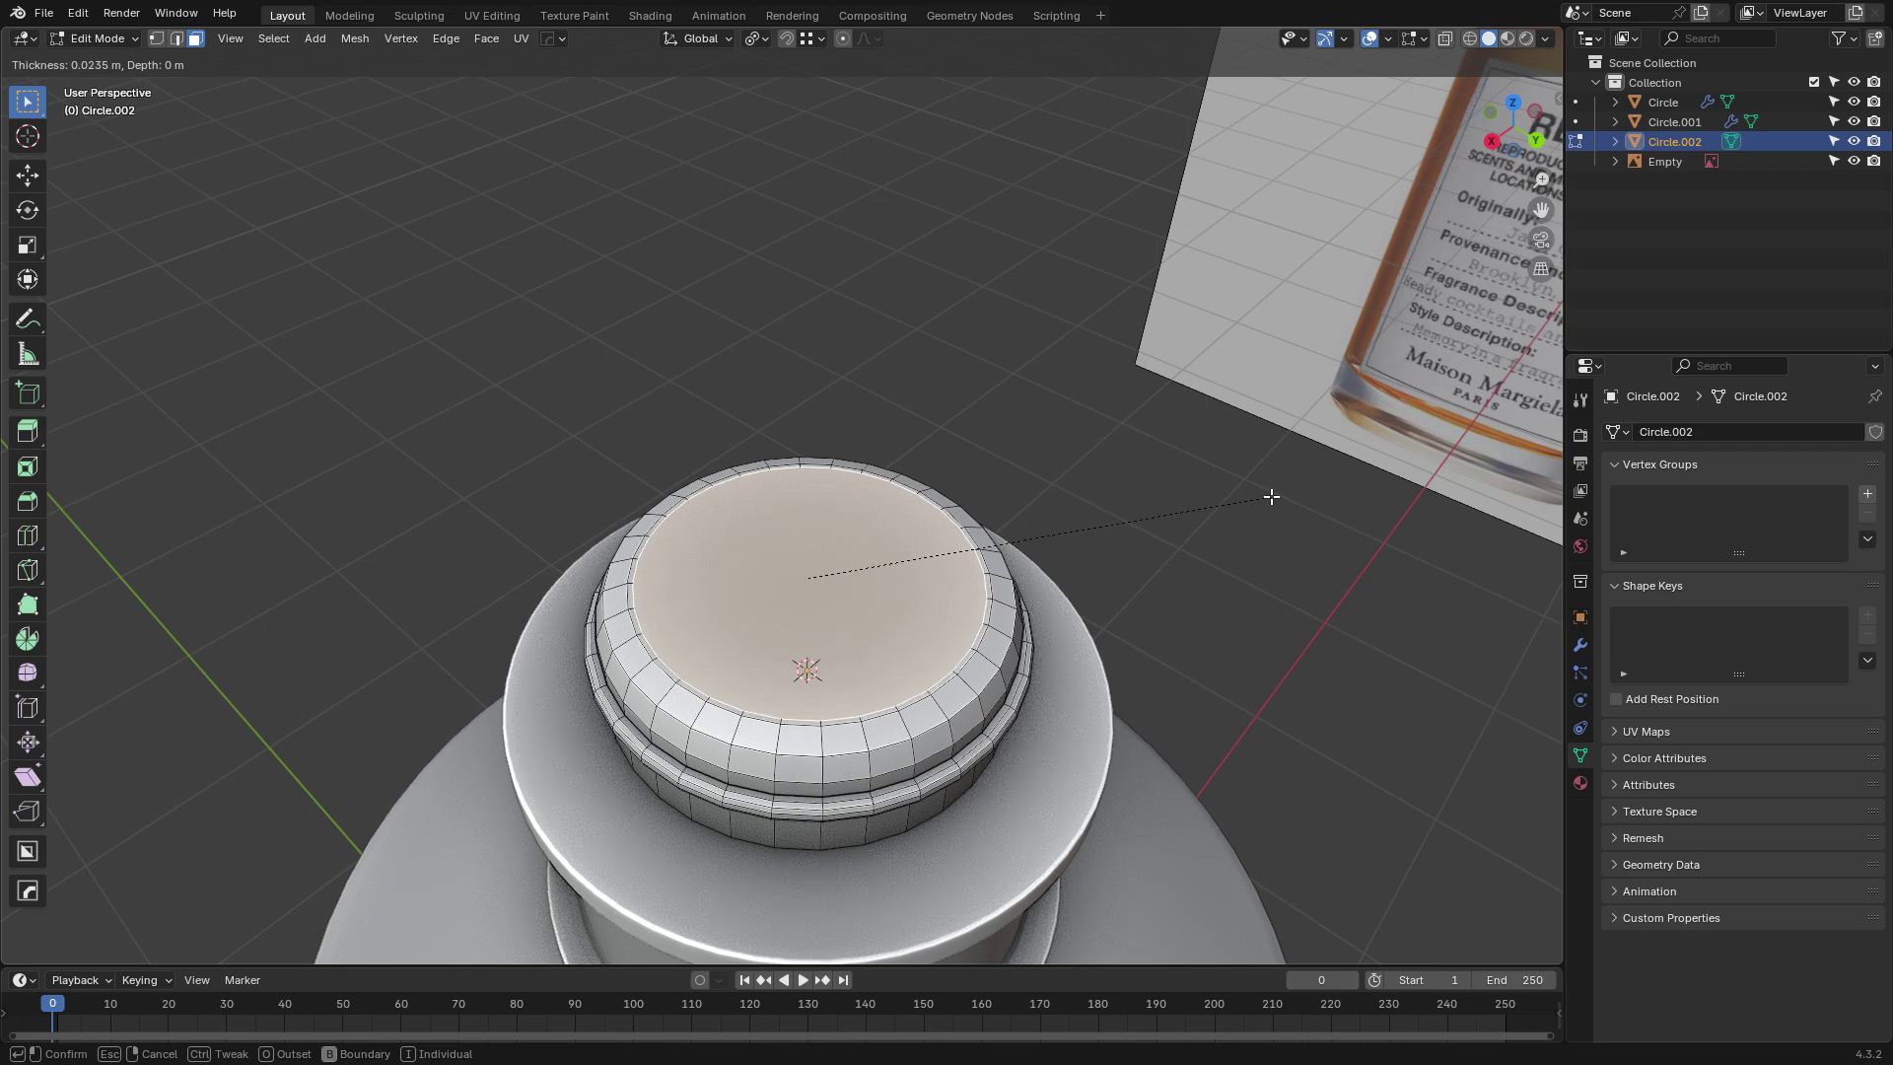
left_click(1271, 497)
key("e")
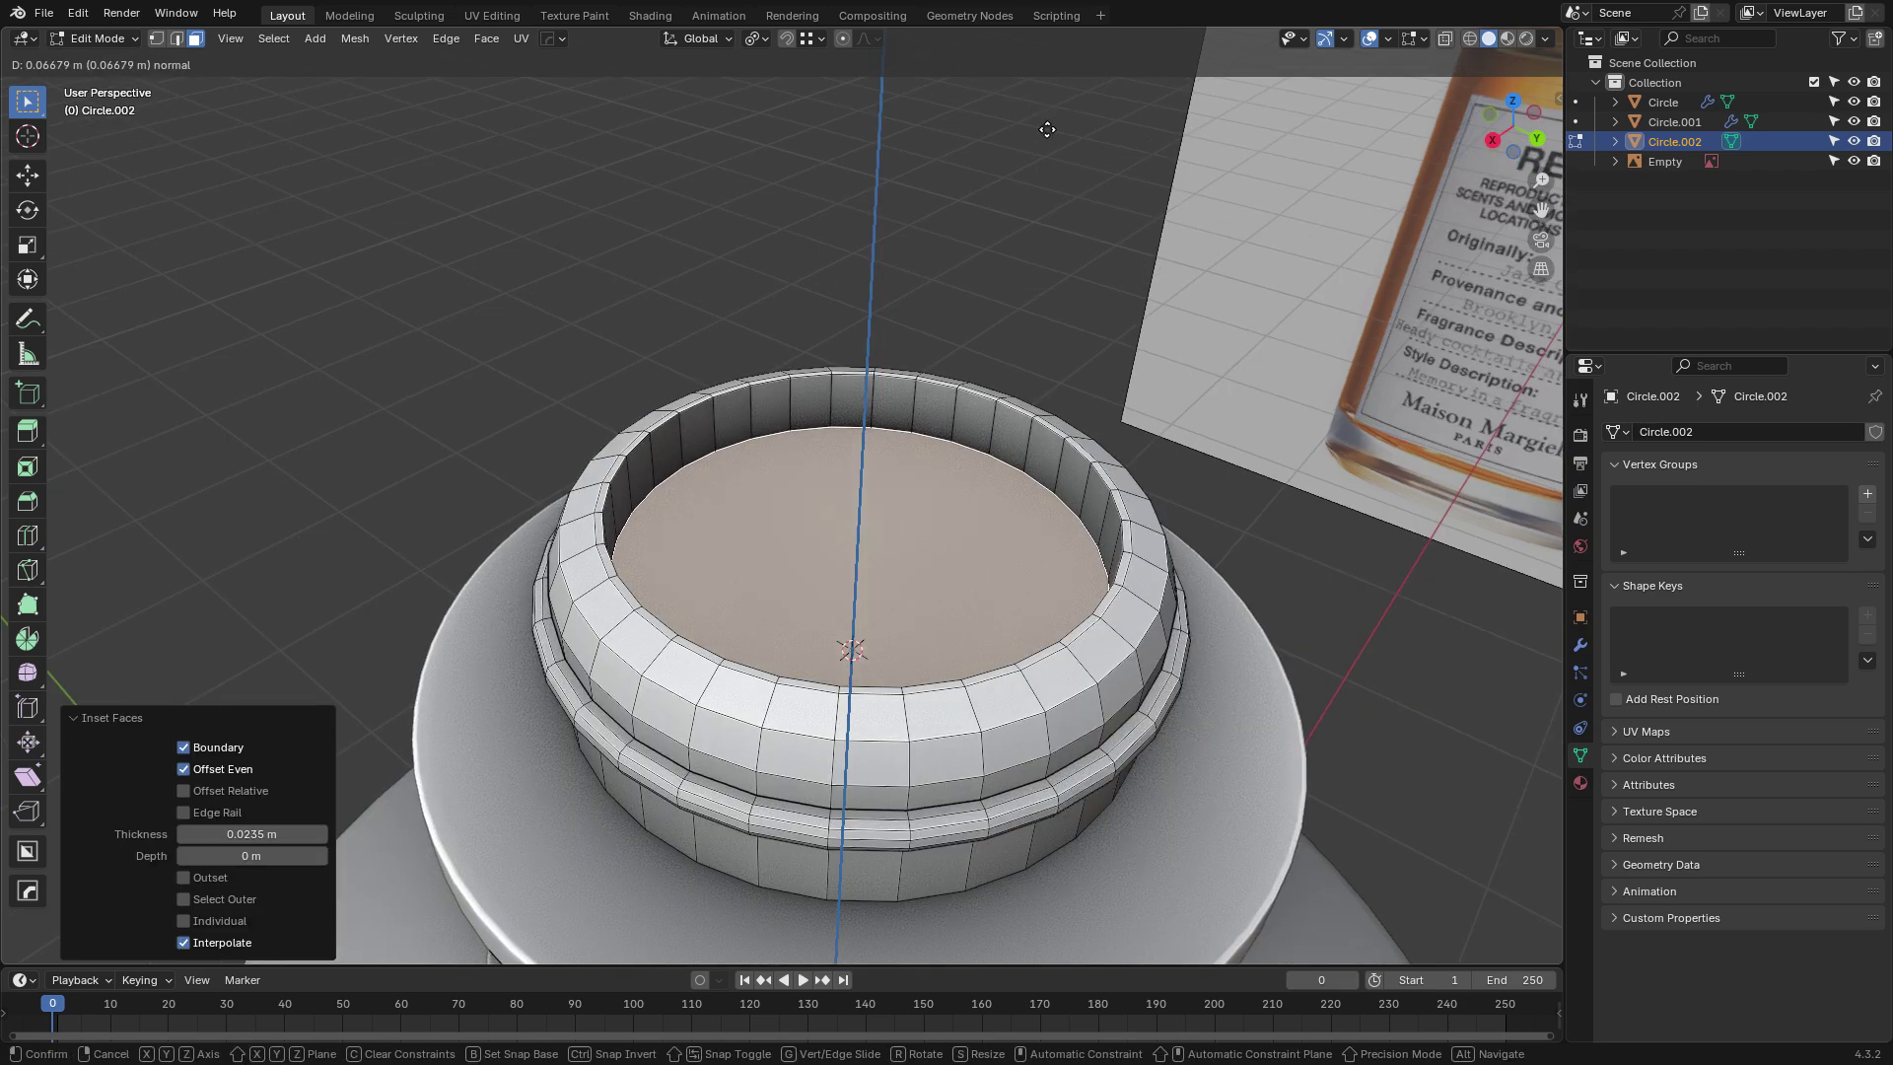
left_click(1049, 129)
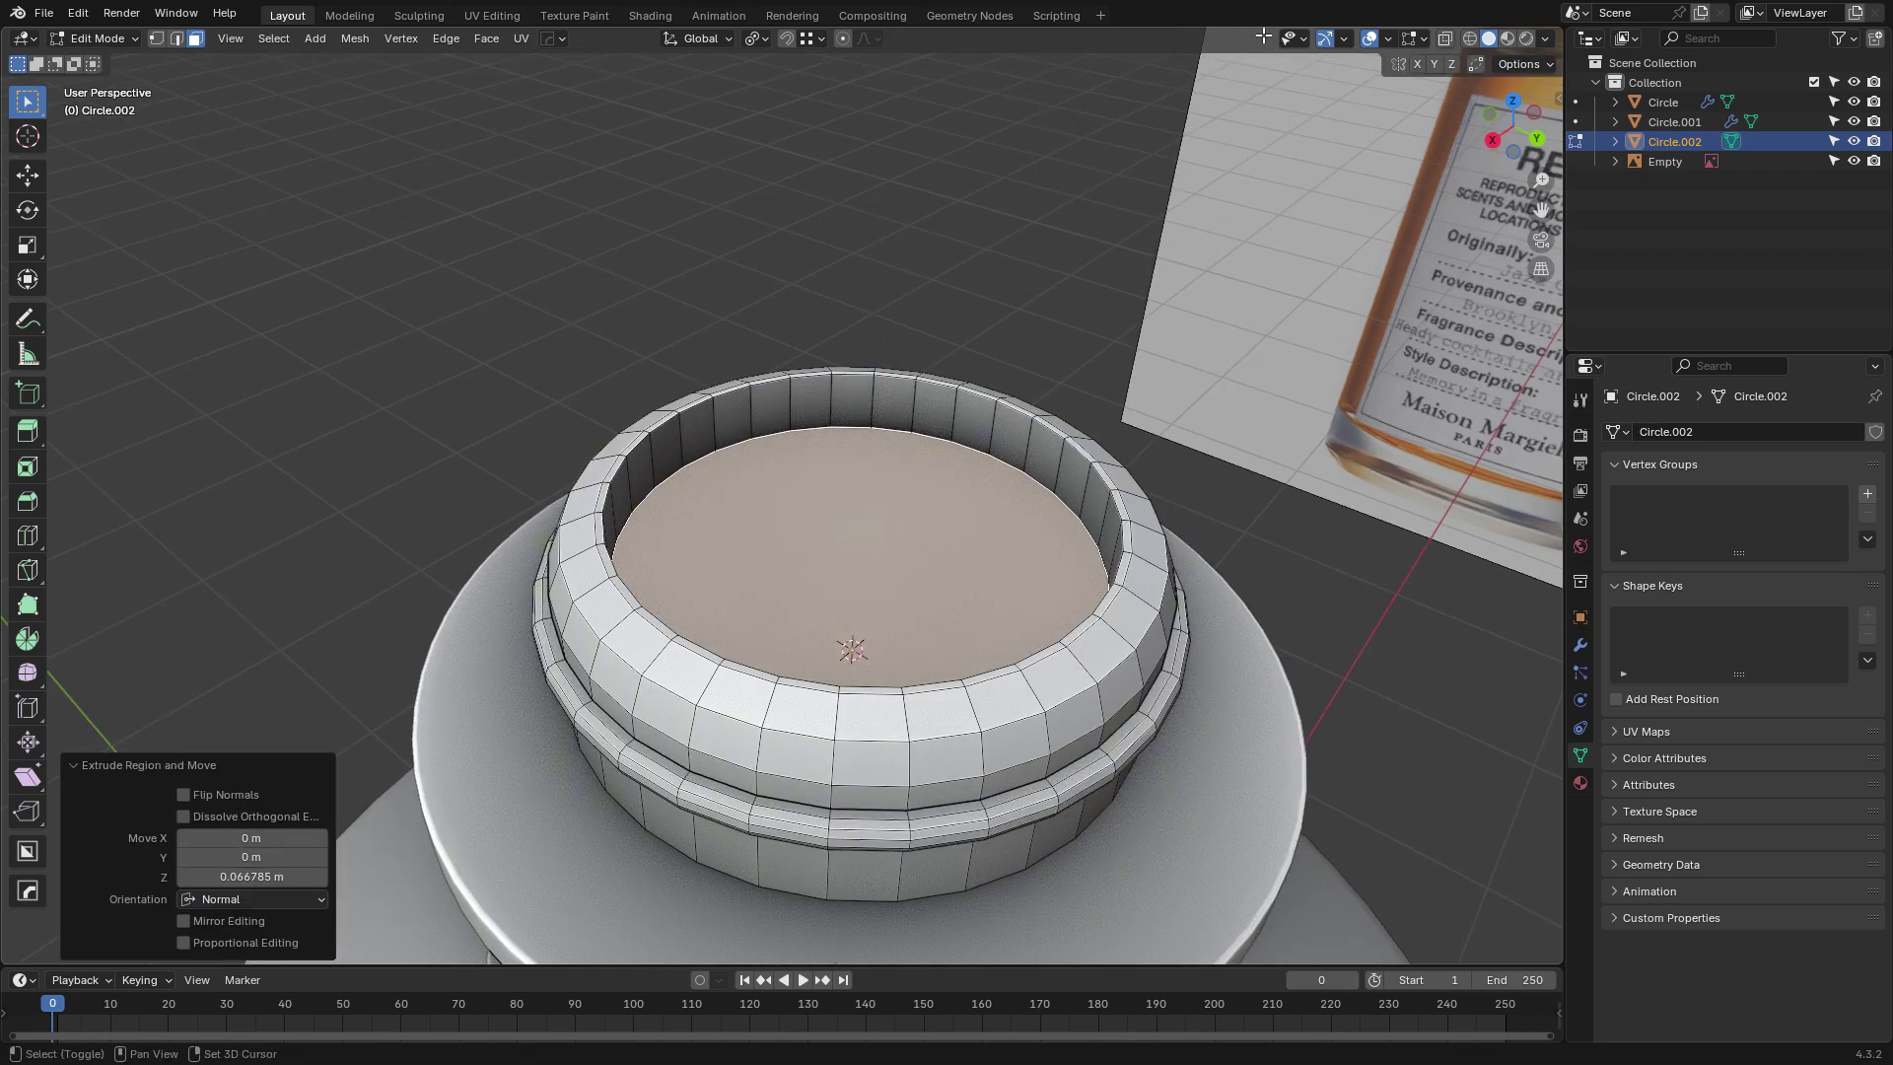
Inset the recess floor by about 0.028 m and extrude it downward about 0.11 m to form a second step.
key("i")
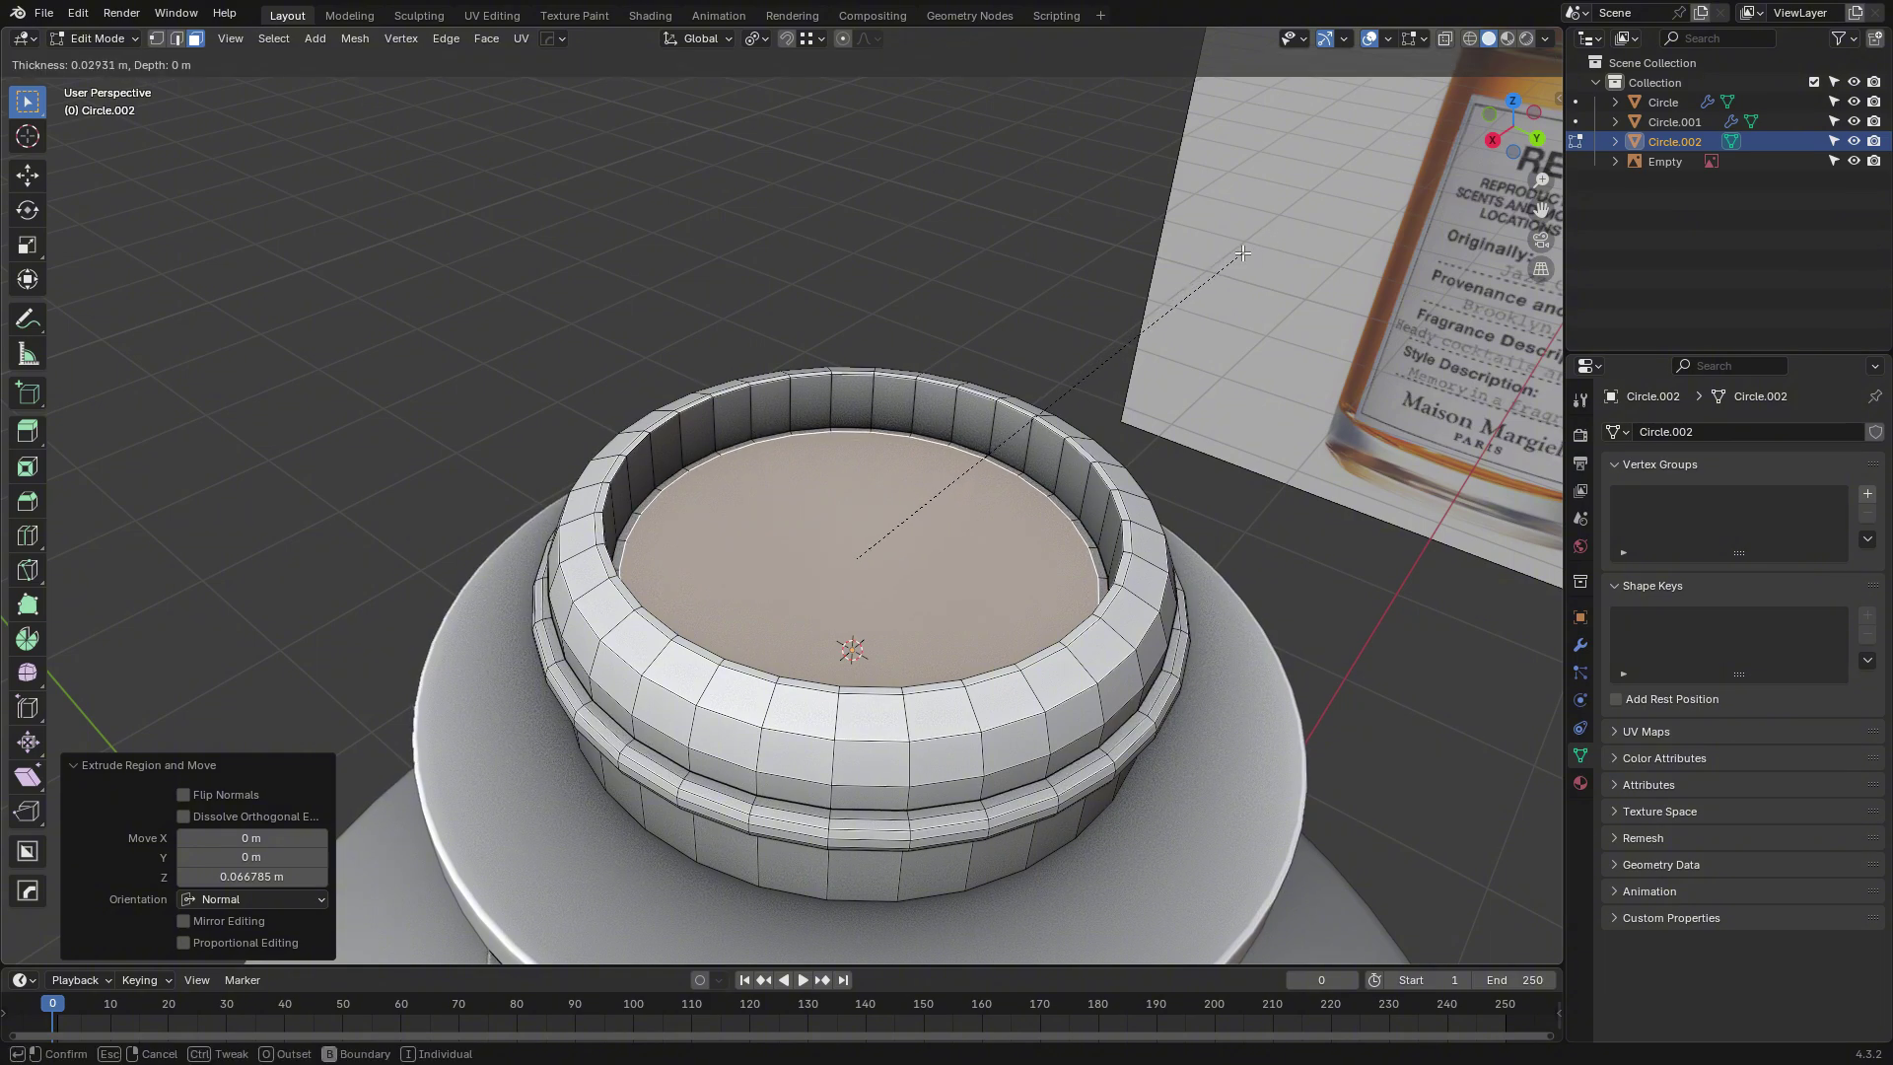
left_click(1246, 252)
key("e")
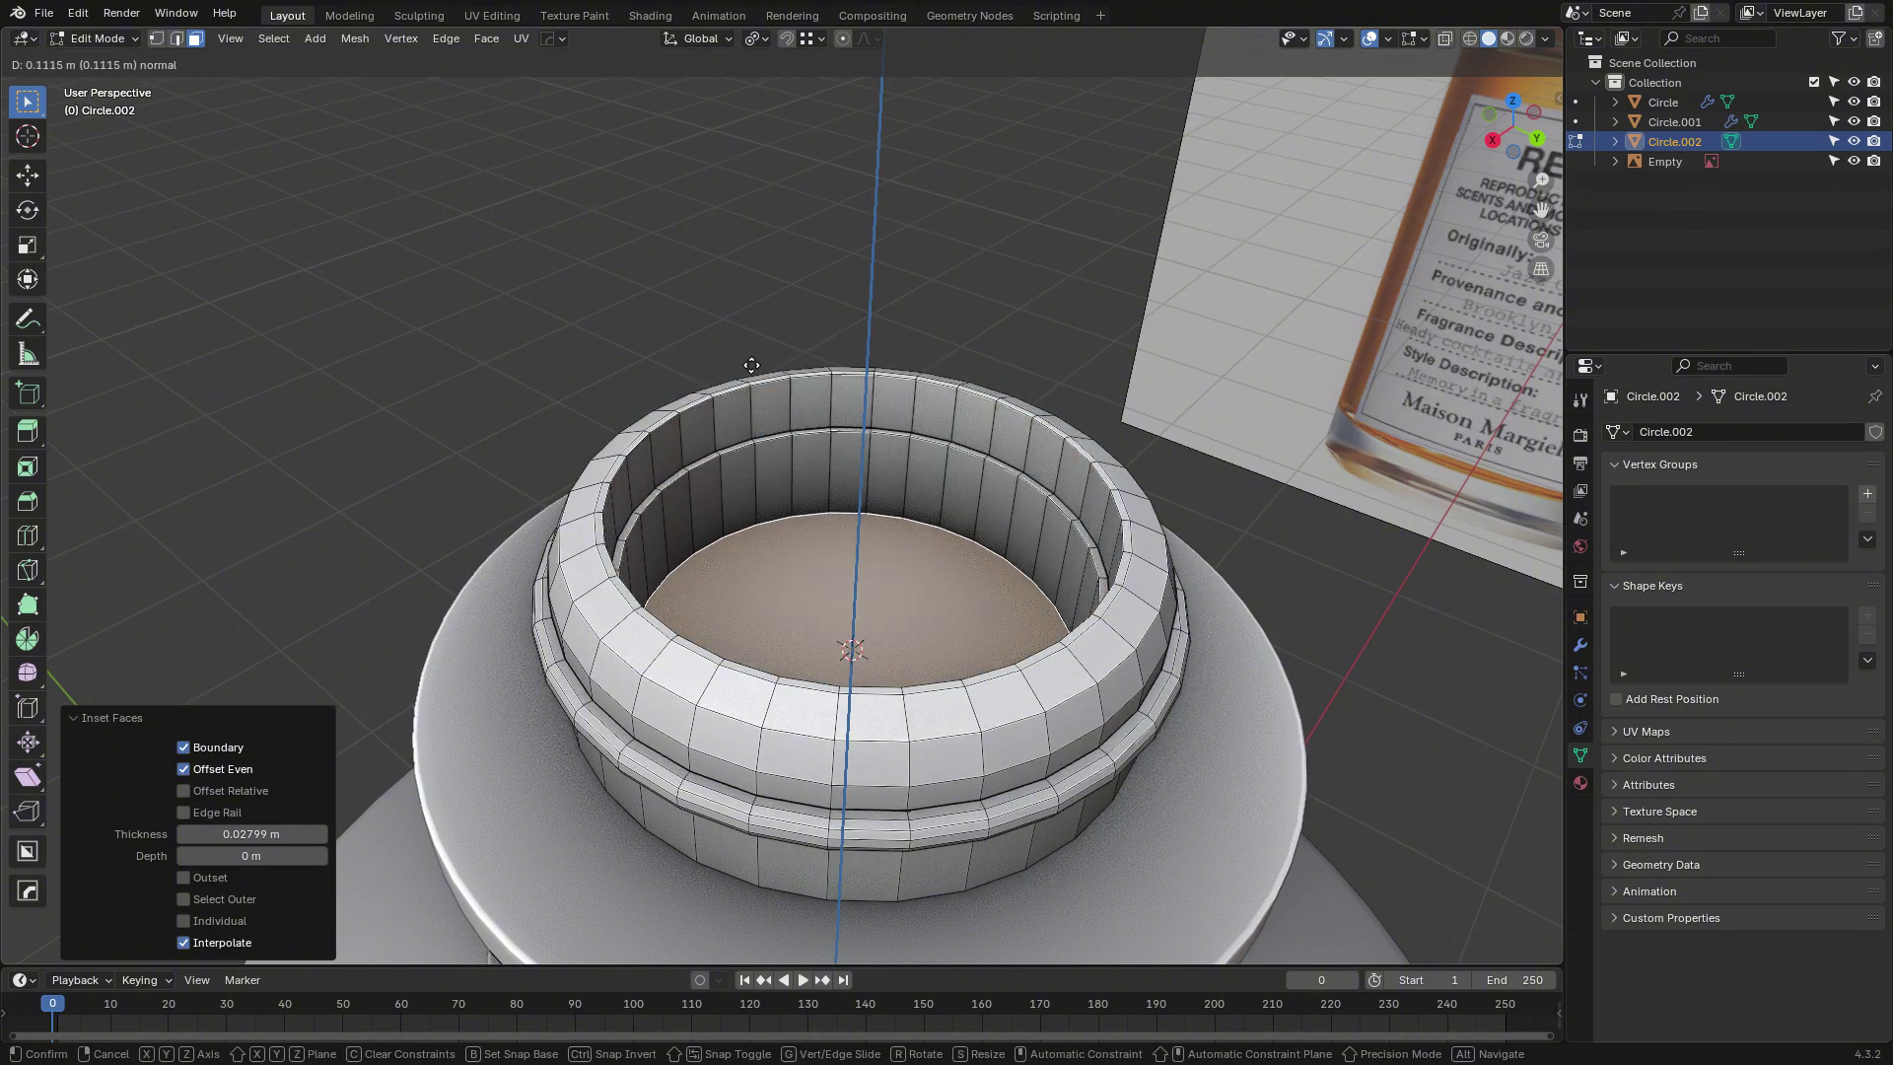
Add a level 1 subdivision surface to the pump base and reopen its mesh for editing with the recess floor in close view.
key("ctrl+2")
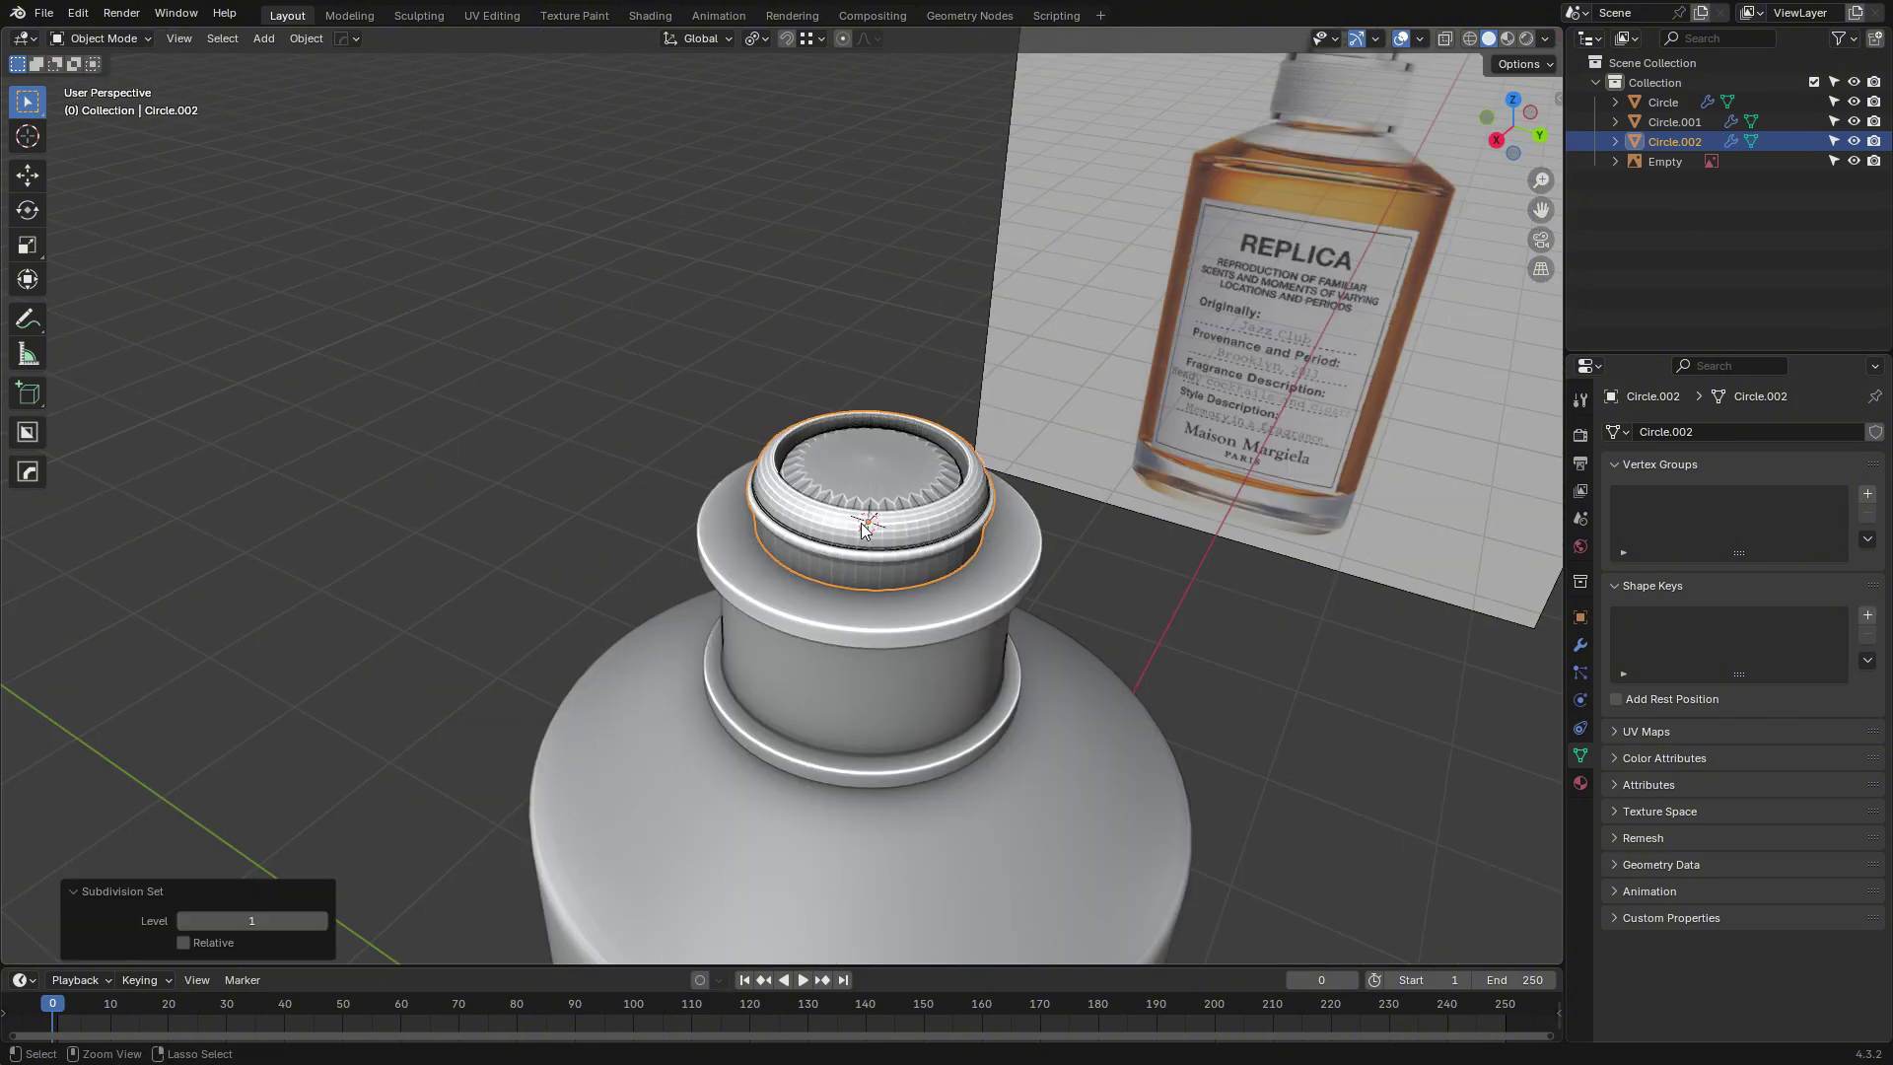
key("Tab")
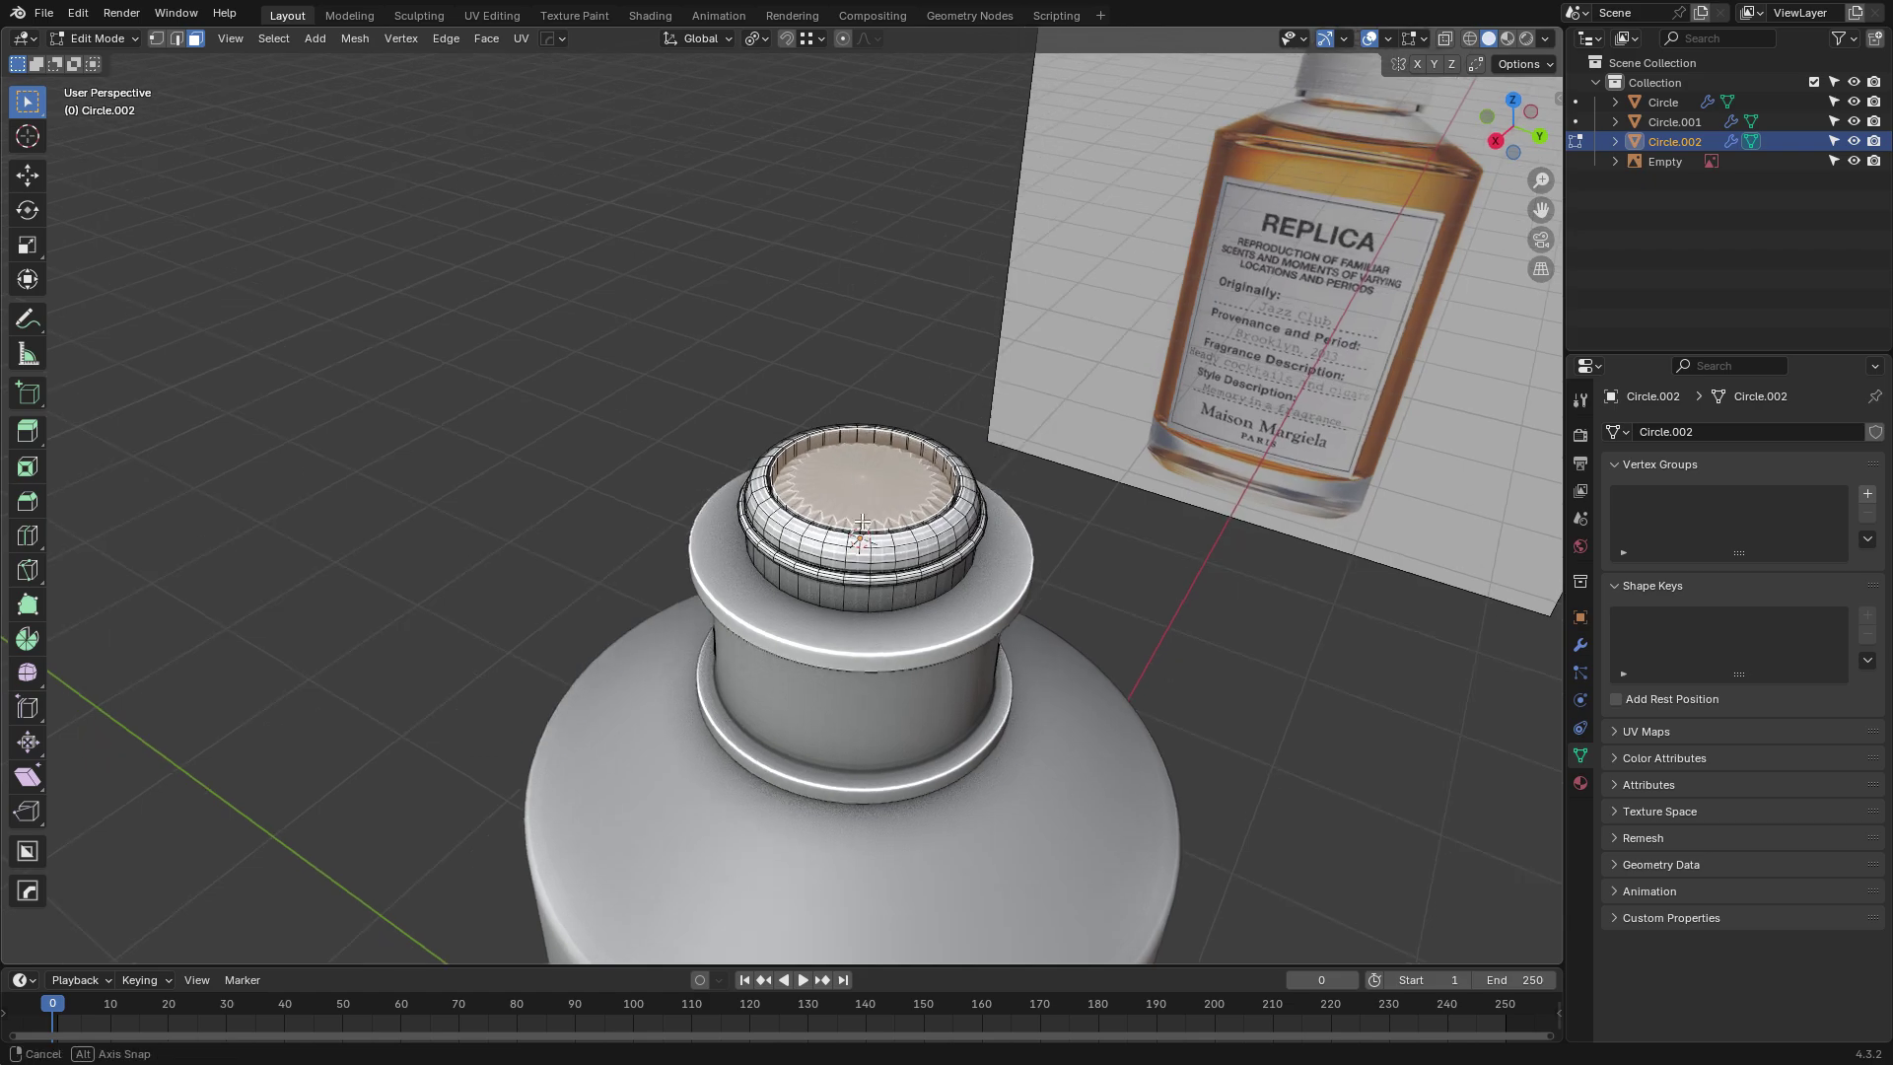
middle_click_drag(865, 520, 864, 599)
scroll(865, 598, "up", 3)
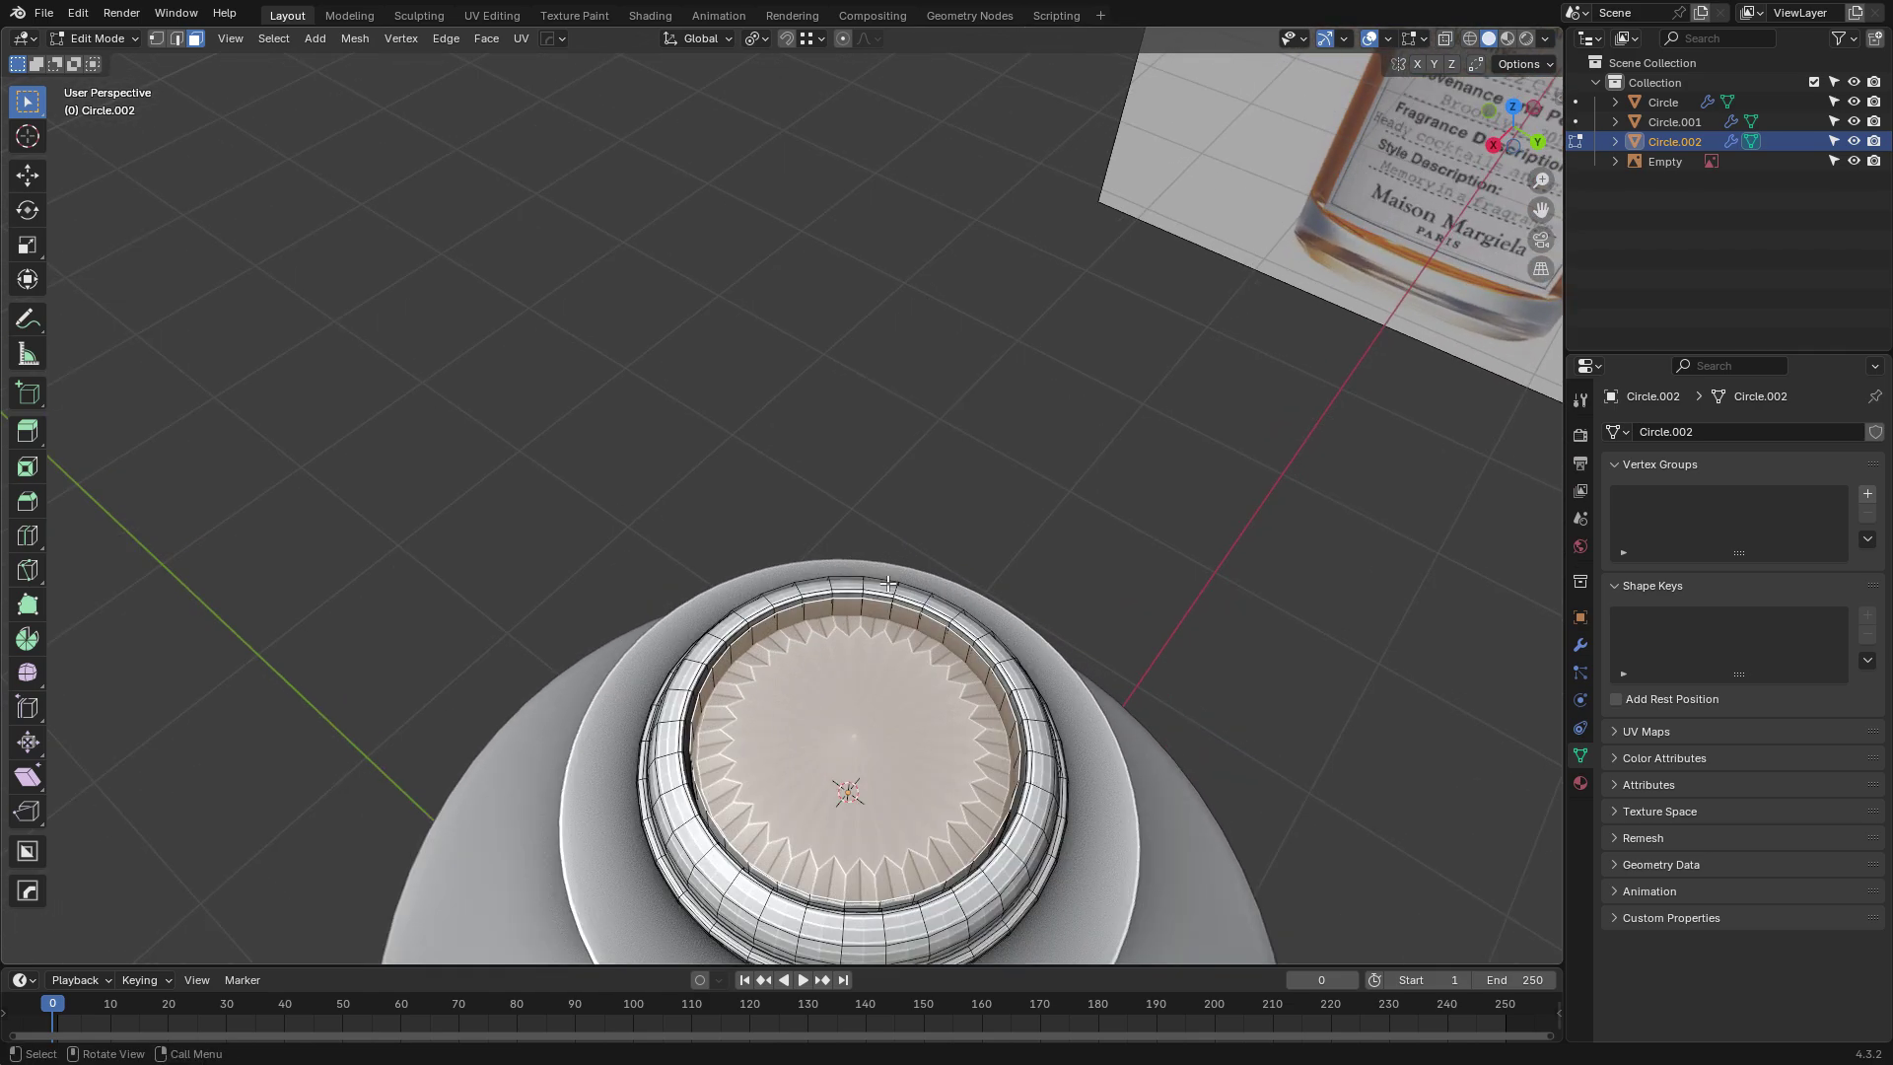
Delete the selected recess floor and wall faces inside the pump base.
key("x")
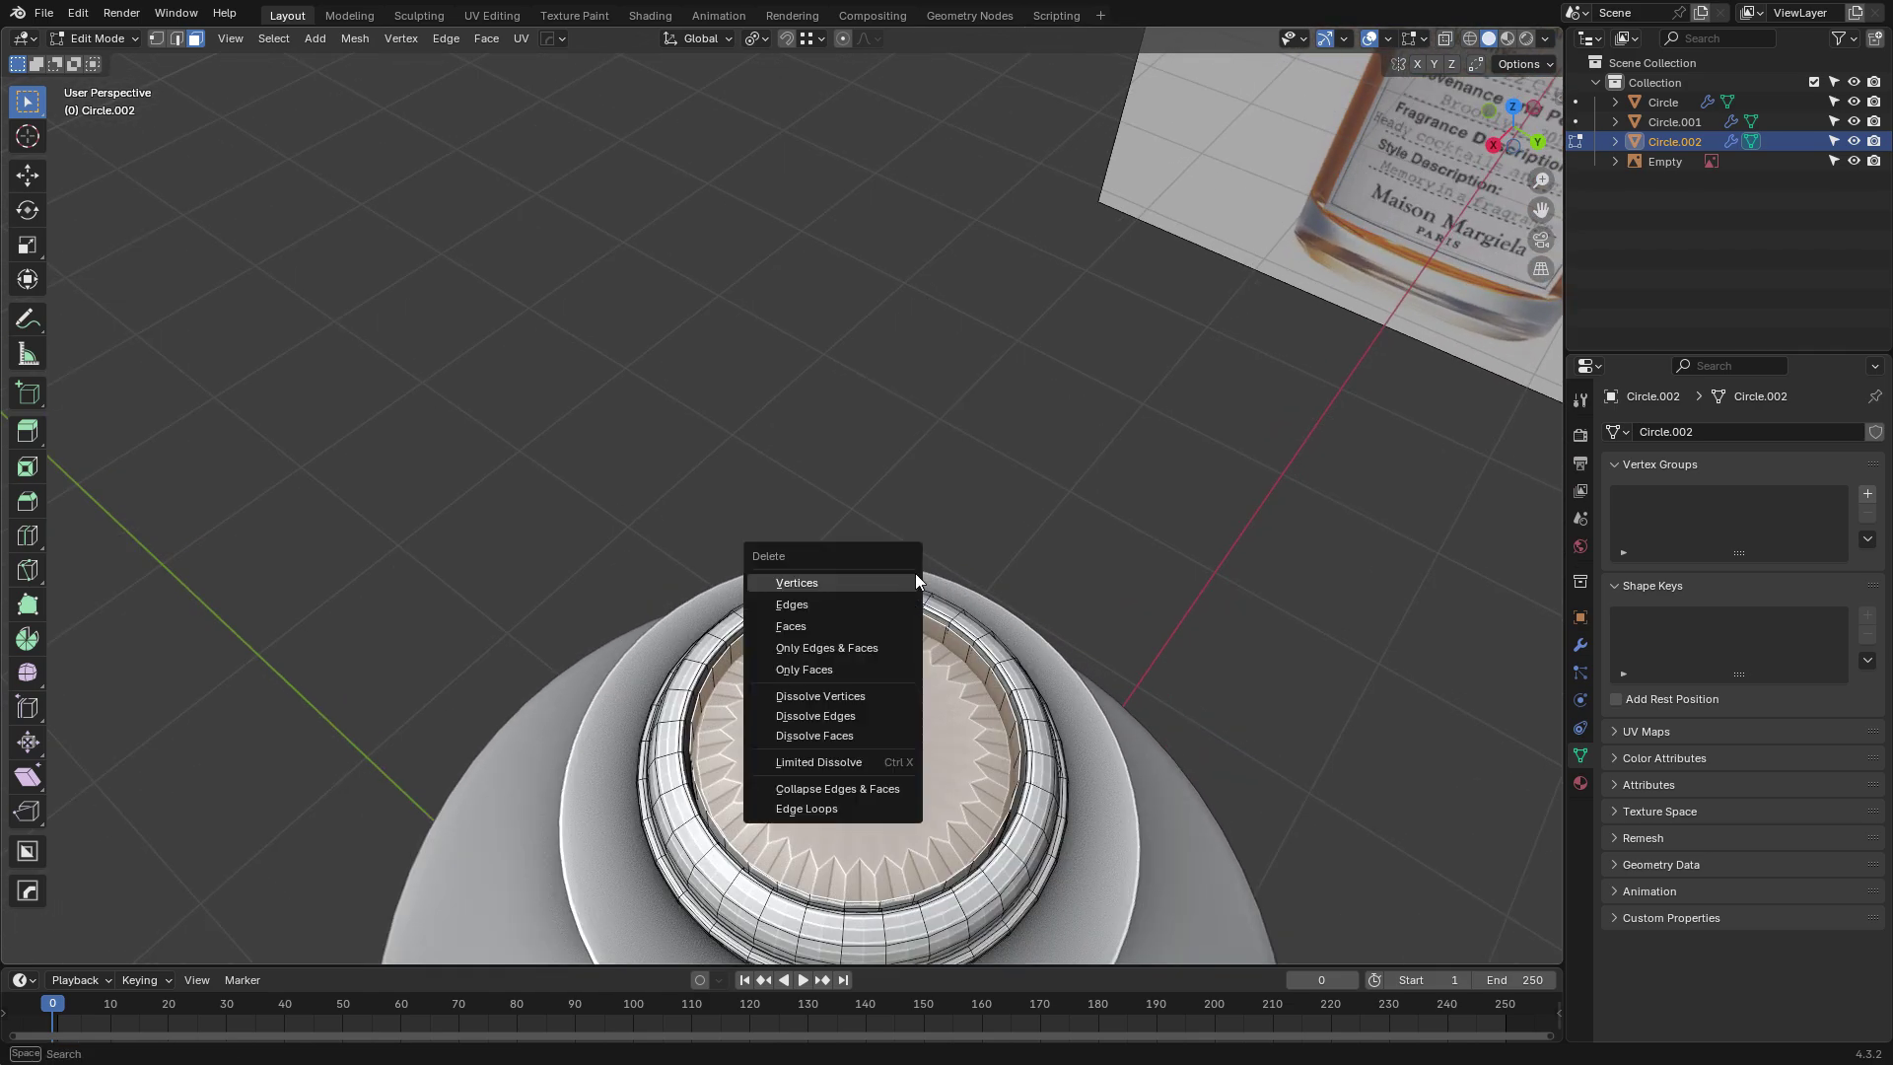
left_click(843, 624)
middle_click_drag(887, 672, 752, 551, "shift")
scroll(752, 551, "up", 5)
scroll(752, 551, "down", 6)
Extrude the pump base's open inner edge loop inward, scale it to about 0.1, and fill the small centre hole.
key("2")
left_click(541, 304, "alt")
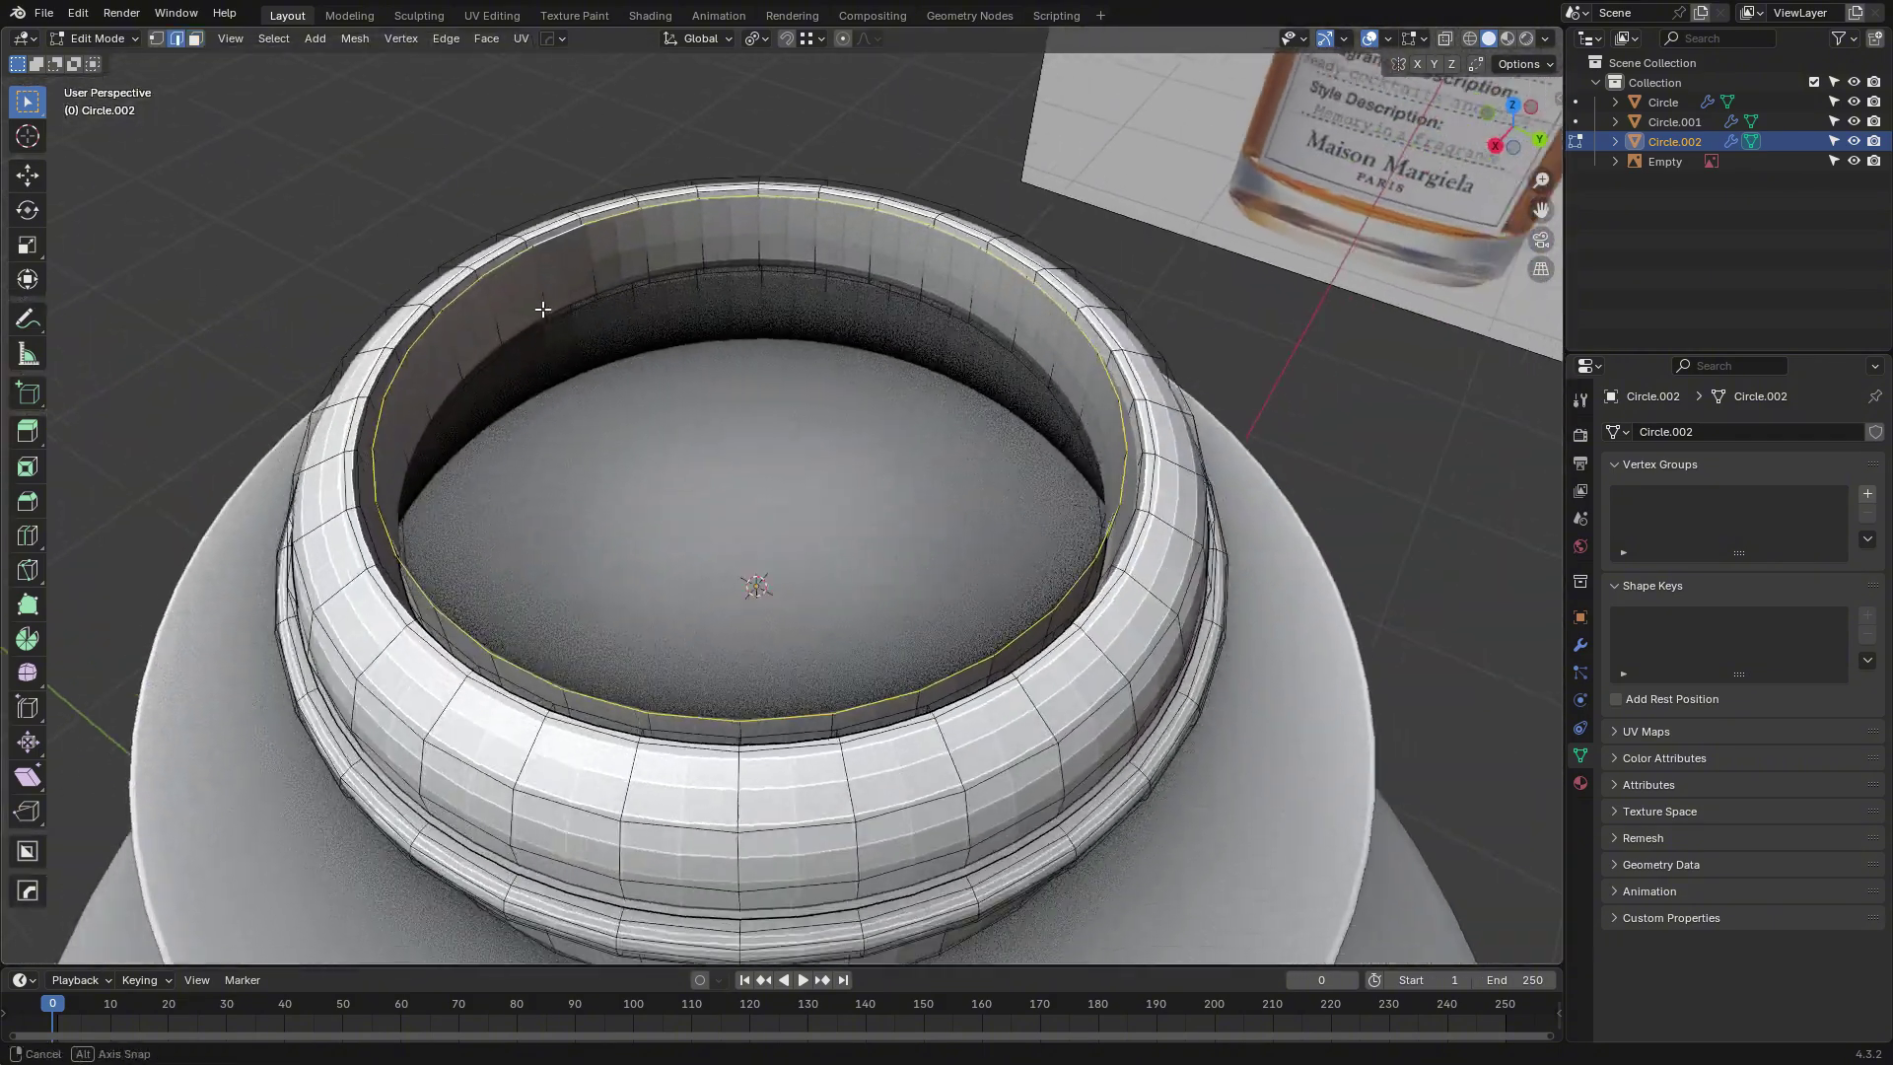
middle_click_drag(550, 394, 591, 370)
key("e")
key("s")
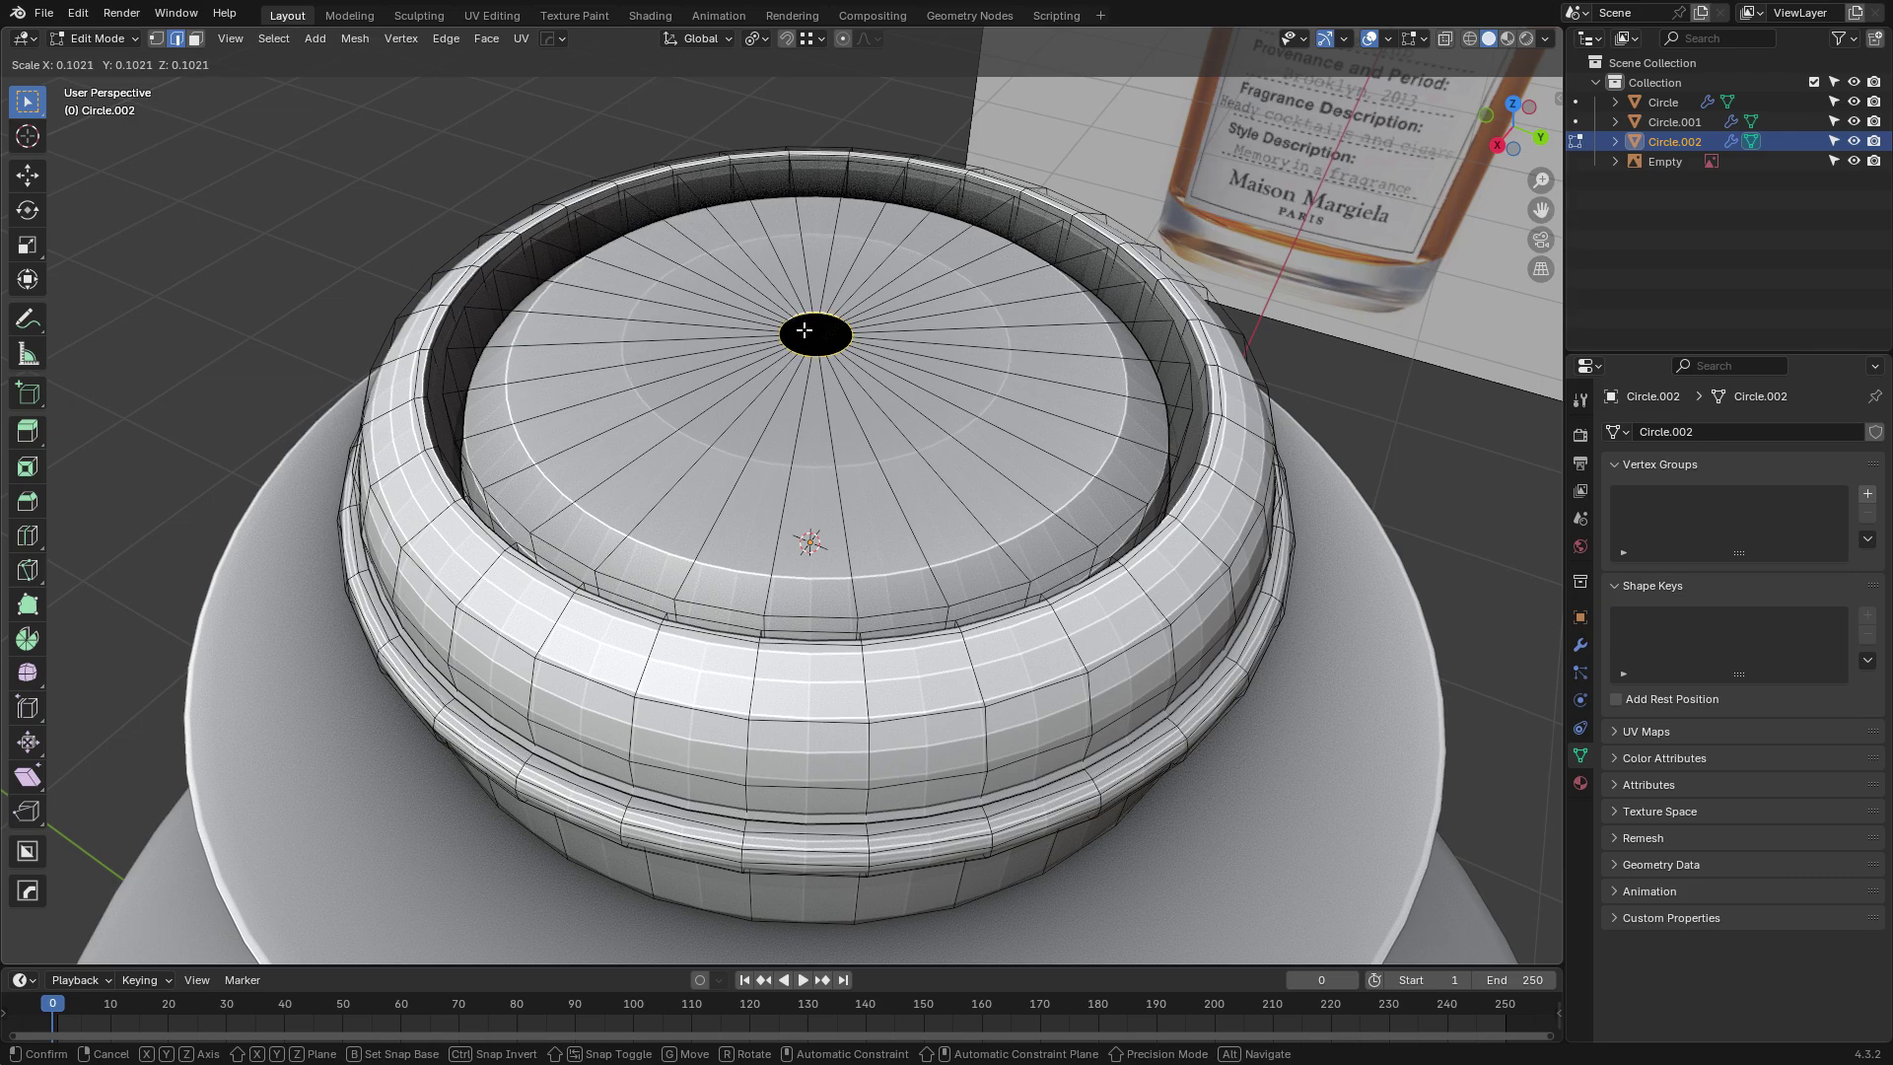
left_click(795, 335)
key("f")
Bevel the inner cap's outer edge loop by 0.0225 m with 2 segments and a shape of 1.000.
left_click(524, 488, "alt")
key("ctrl+b")
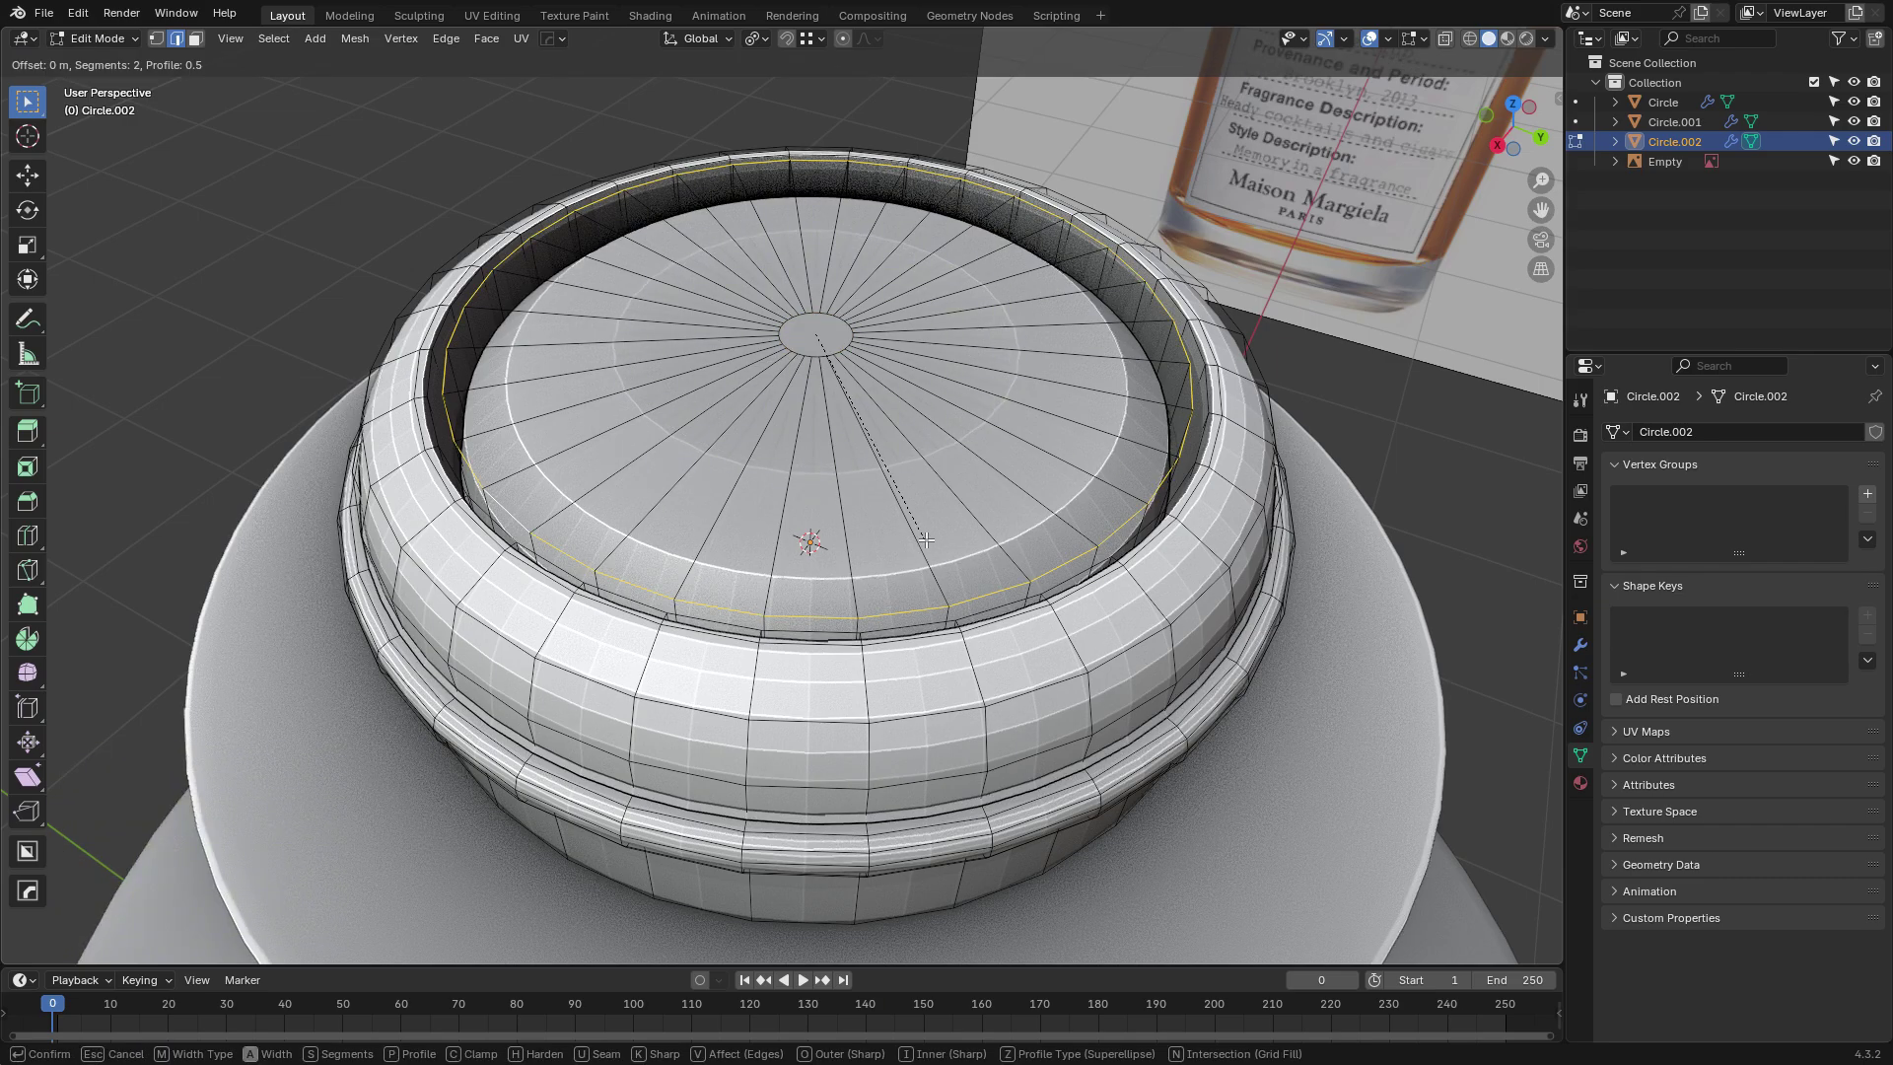
left_click(1039, 611)
left_click_drag(252, 686, 387, 686)
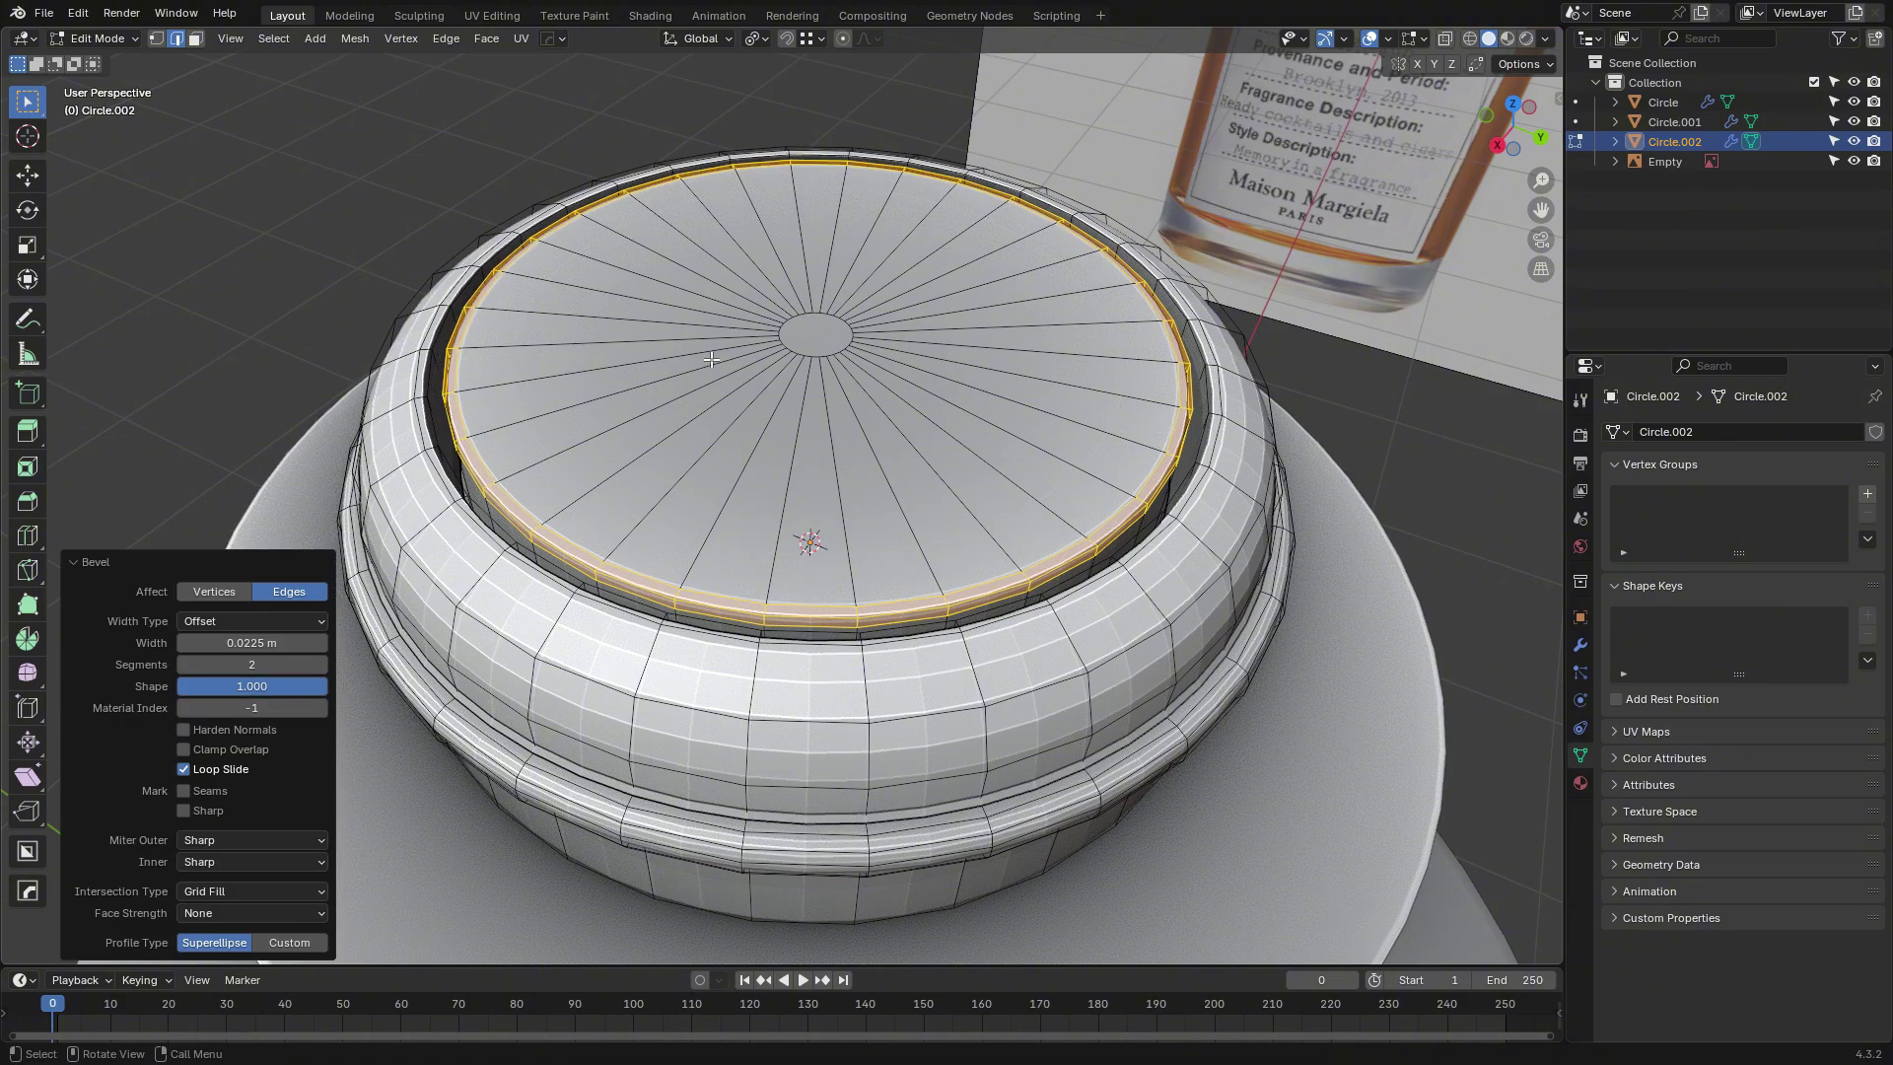
Add four evenly spaced concentric loop cuts across the pump base's inner cap.
key("ctrl+r")
scroll(772, 420, "up", 3)
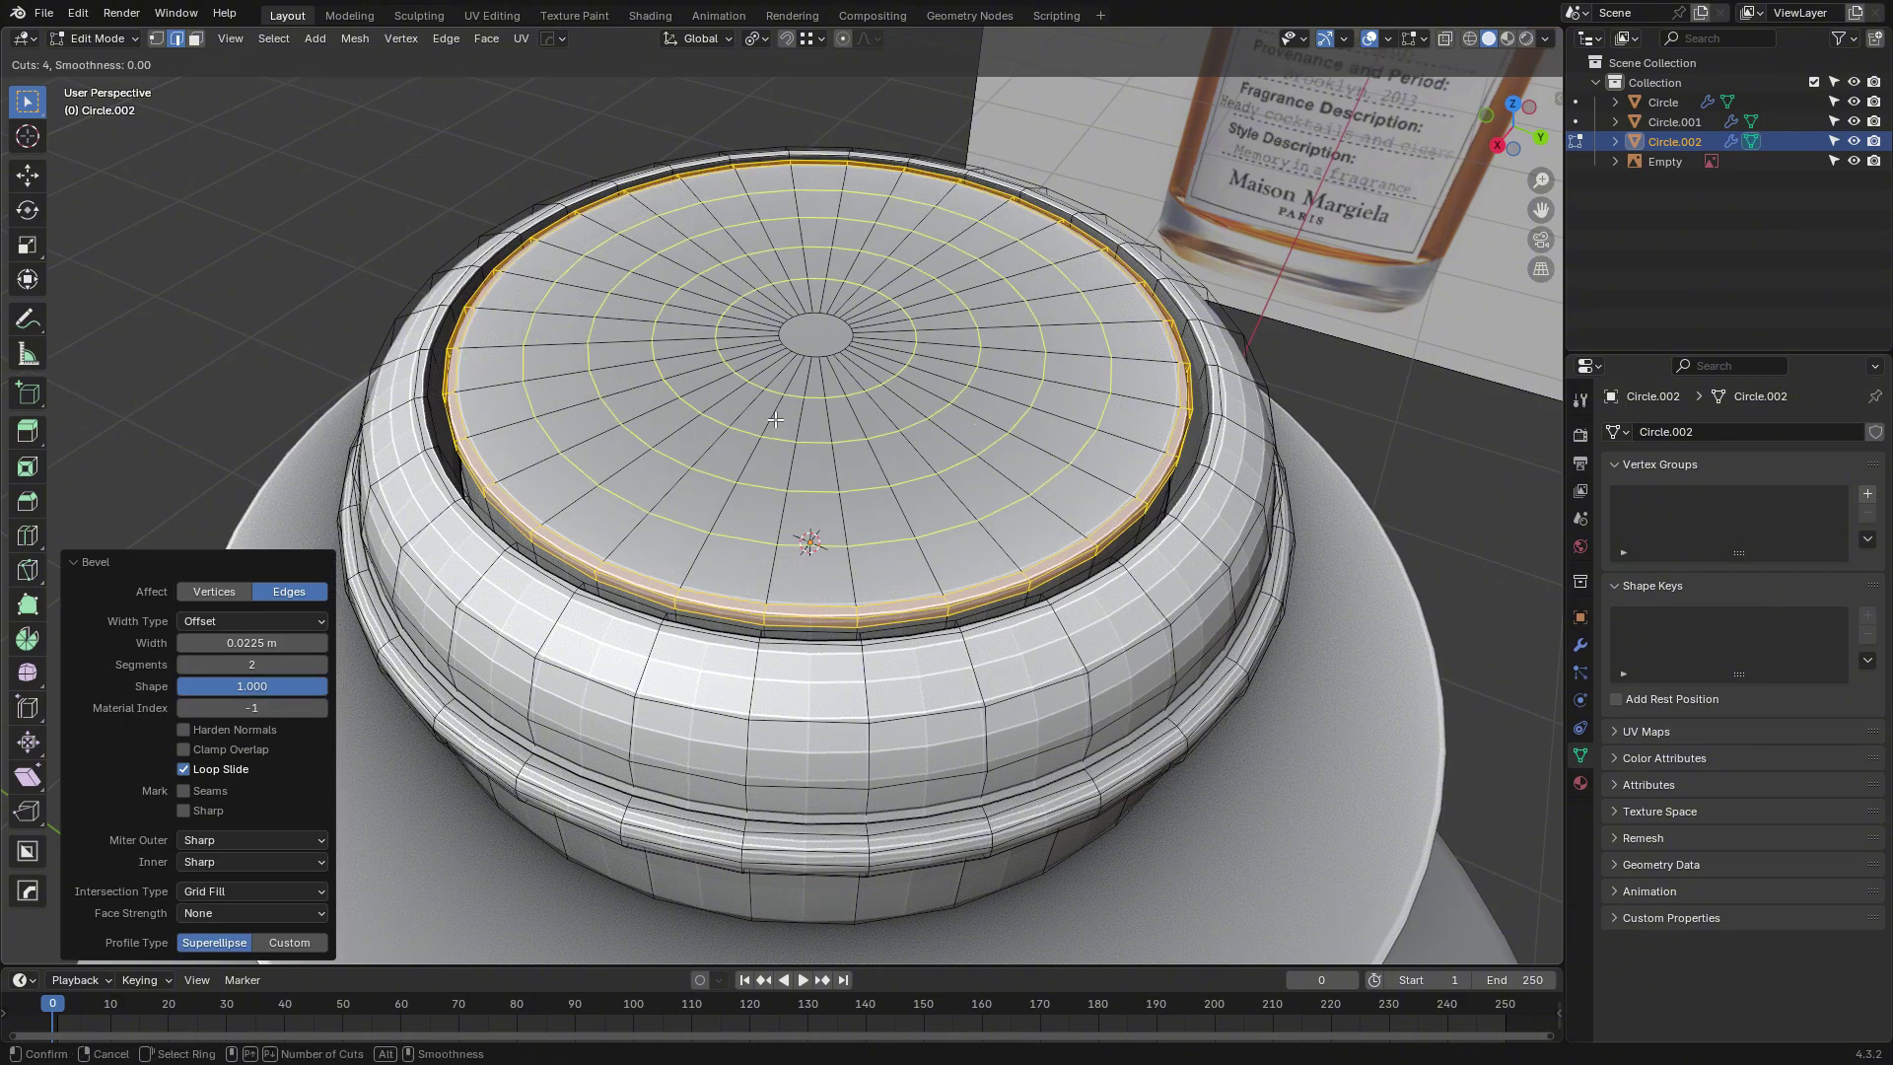
left_click(773, 420)
right_click(773, 420)
Return the pump base to Object Mode and shade it smooth.
key("Tab")
left_click(400, 204)
scroll(725, 493, "down", 6)
left_click(805, 552)
right_click(804, 552)
left_click(804, 552)
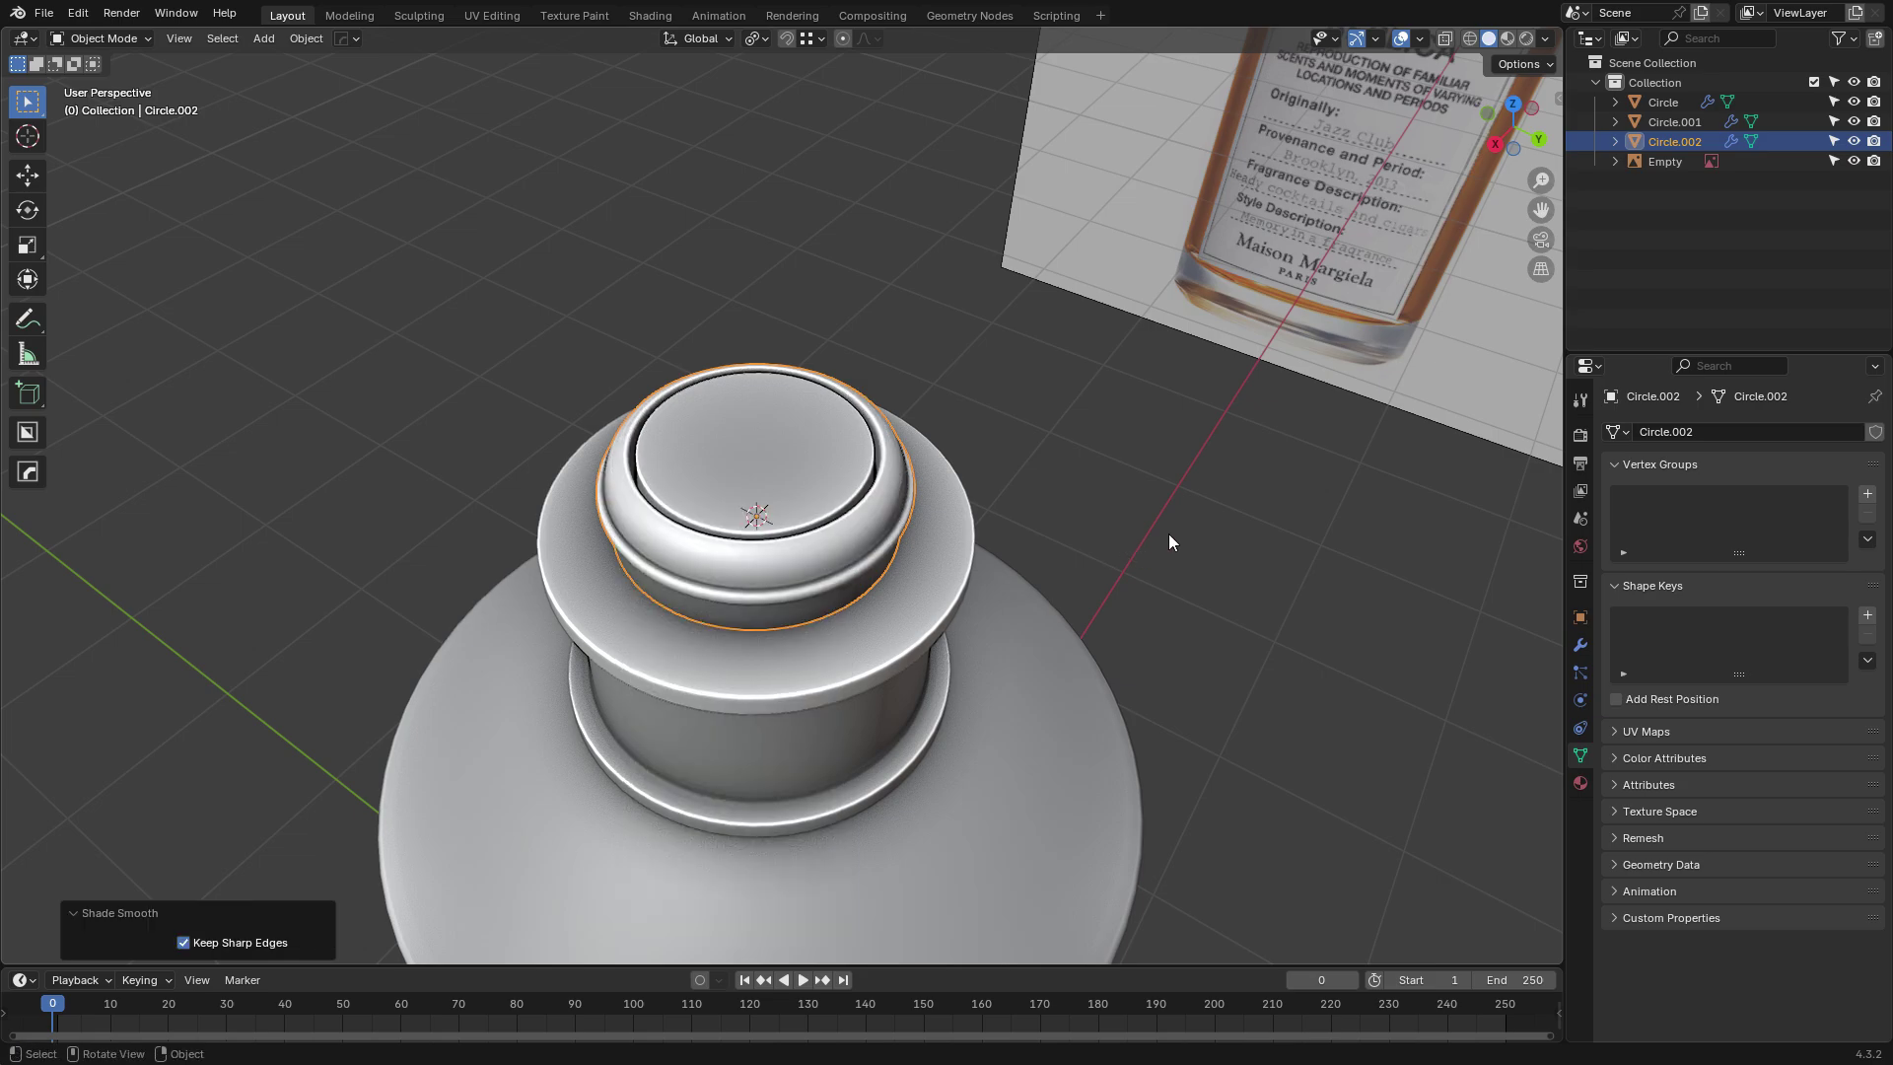
Examine the smoothed pump base and the bottle's mesh from several angles and compare them with the reference image.
scroll(1168, 534, "up", 3)
mouse_move(1168, 534)
middle_mouse_down()
mouse_move(1185, 466)
mouse_move(1178, 502)
middle_mouse_up()
key("Tab")
key("Tab")
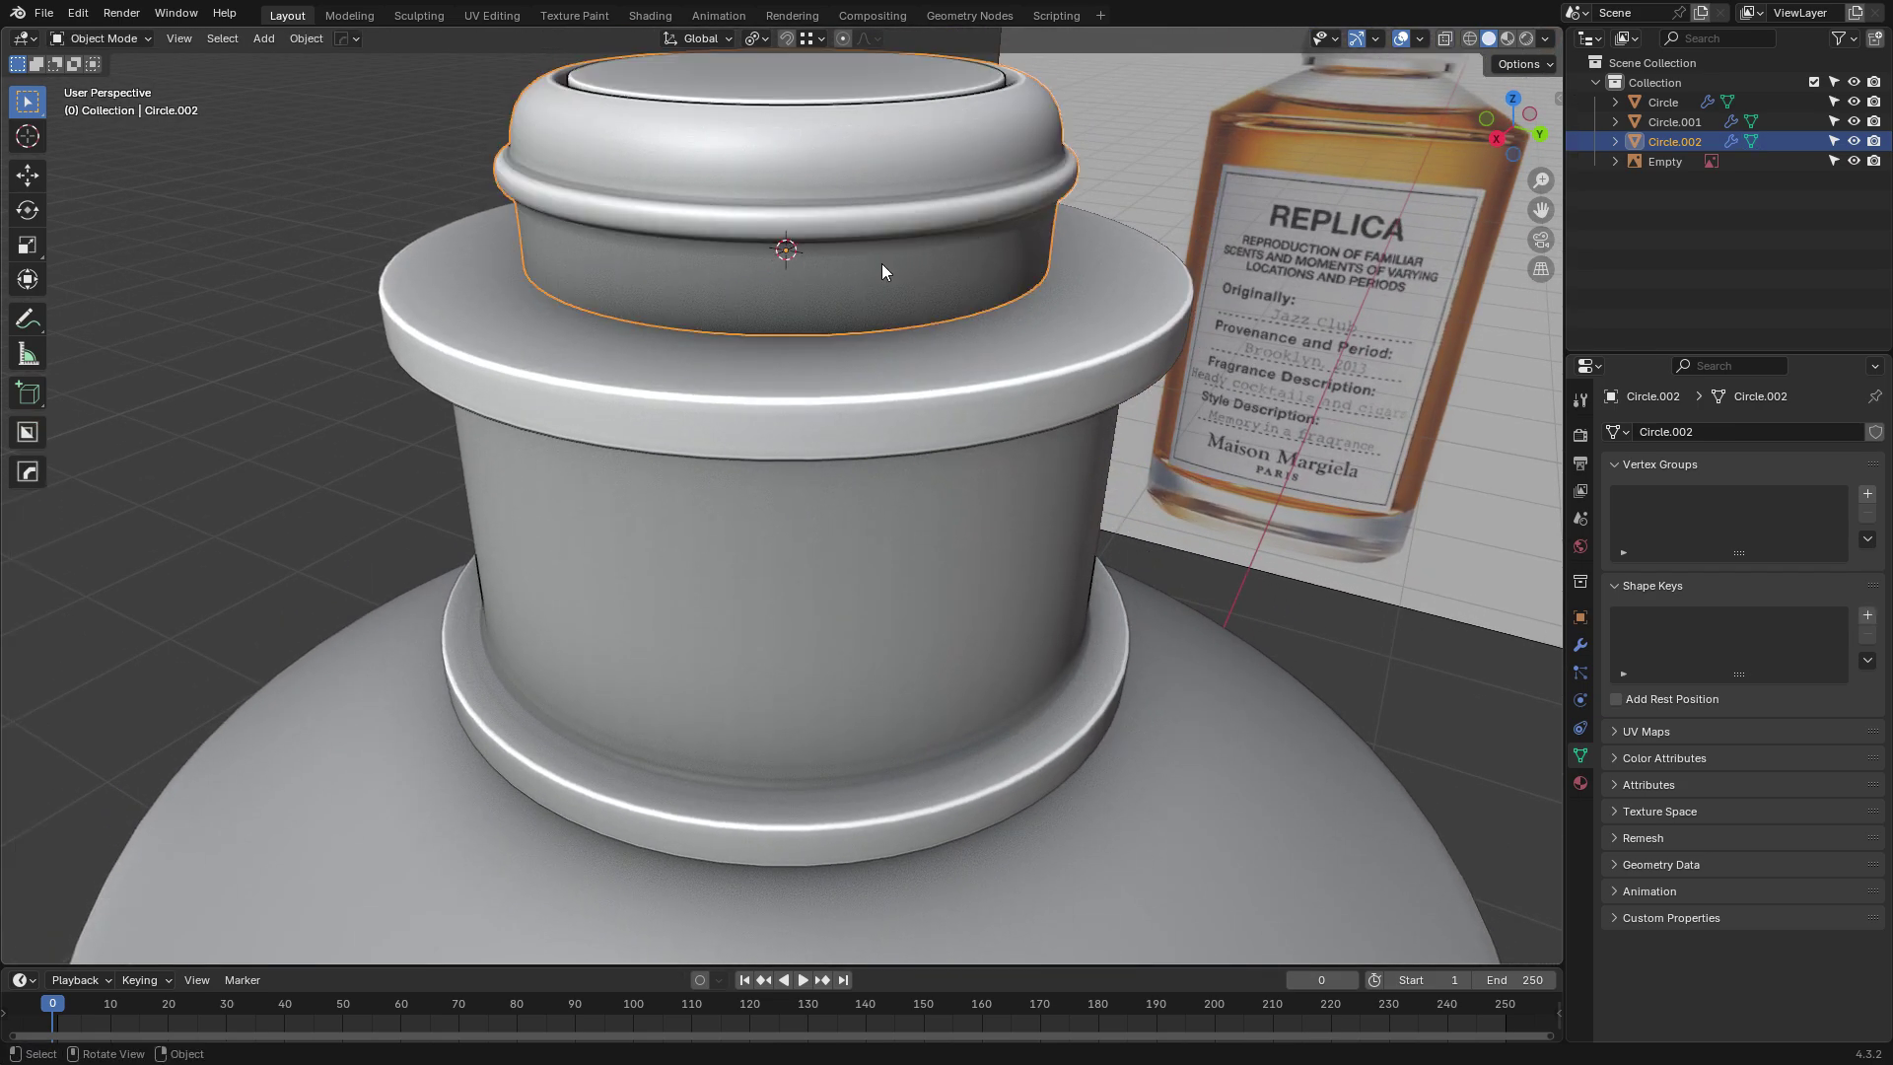
scroll(881, 264, "down", 2)
middle_click_drag(881, 263, 887, 300)
left_click(895, 192)
middle_click_drag(895, 192, 823, 180)
left_click(651, 241)
scroll(847, 296, "down", 9)
key("a")
key("Tab")
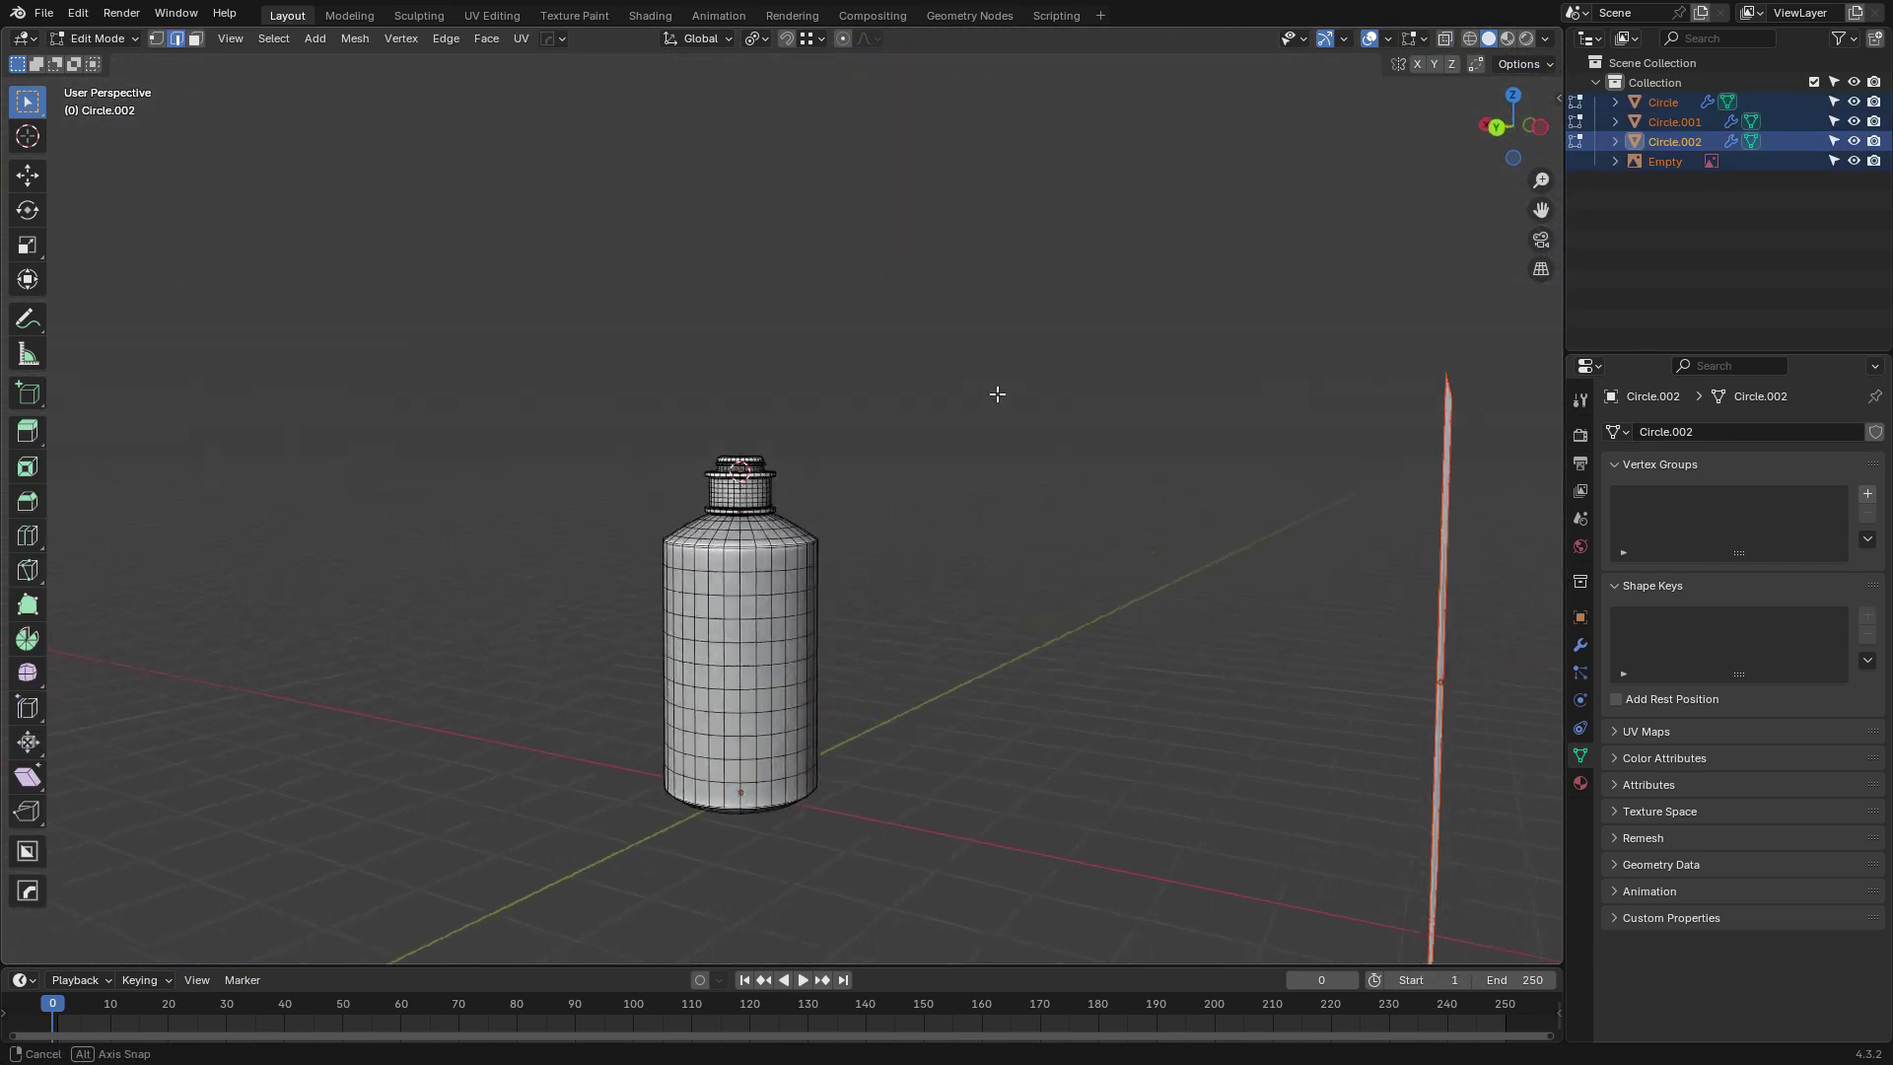
middle_click_drag(996, 393, 930, 610)
scroll(1124, 465, "up", 2)
scroll(1124, 464, "up", 2)
key("Tab")
left_click(873, 513)
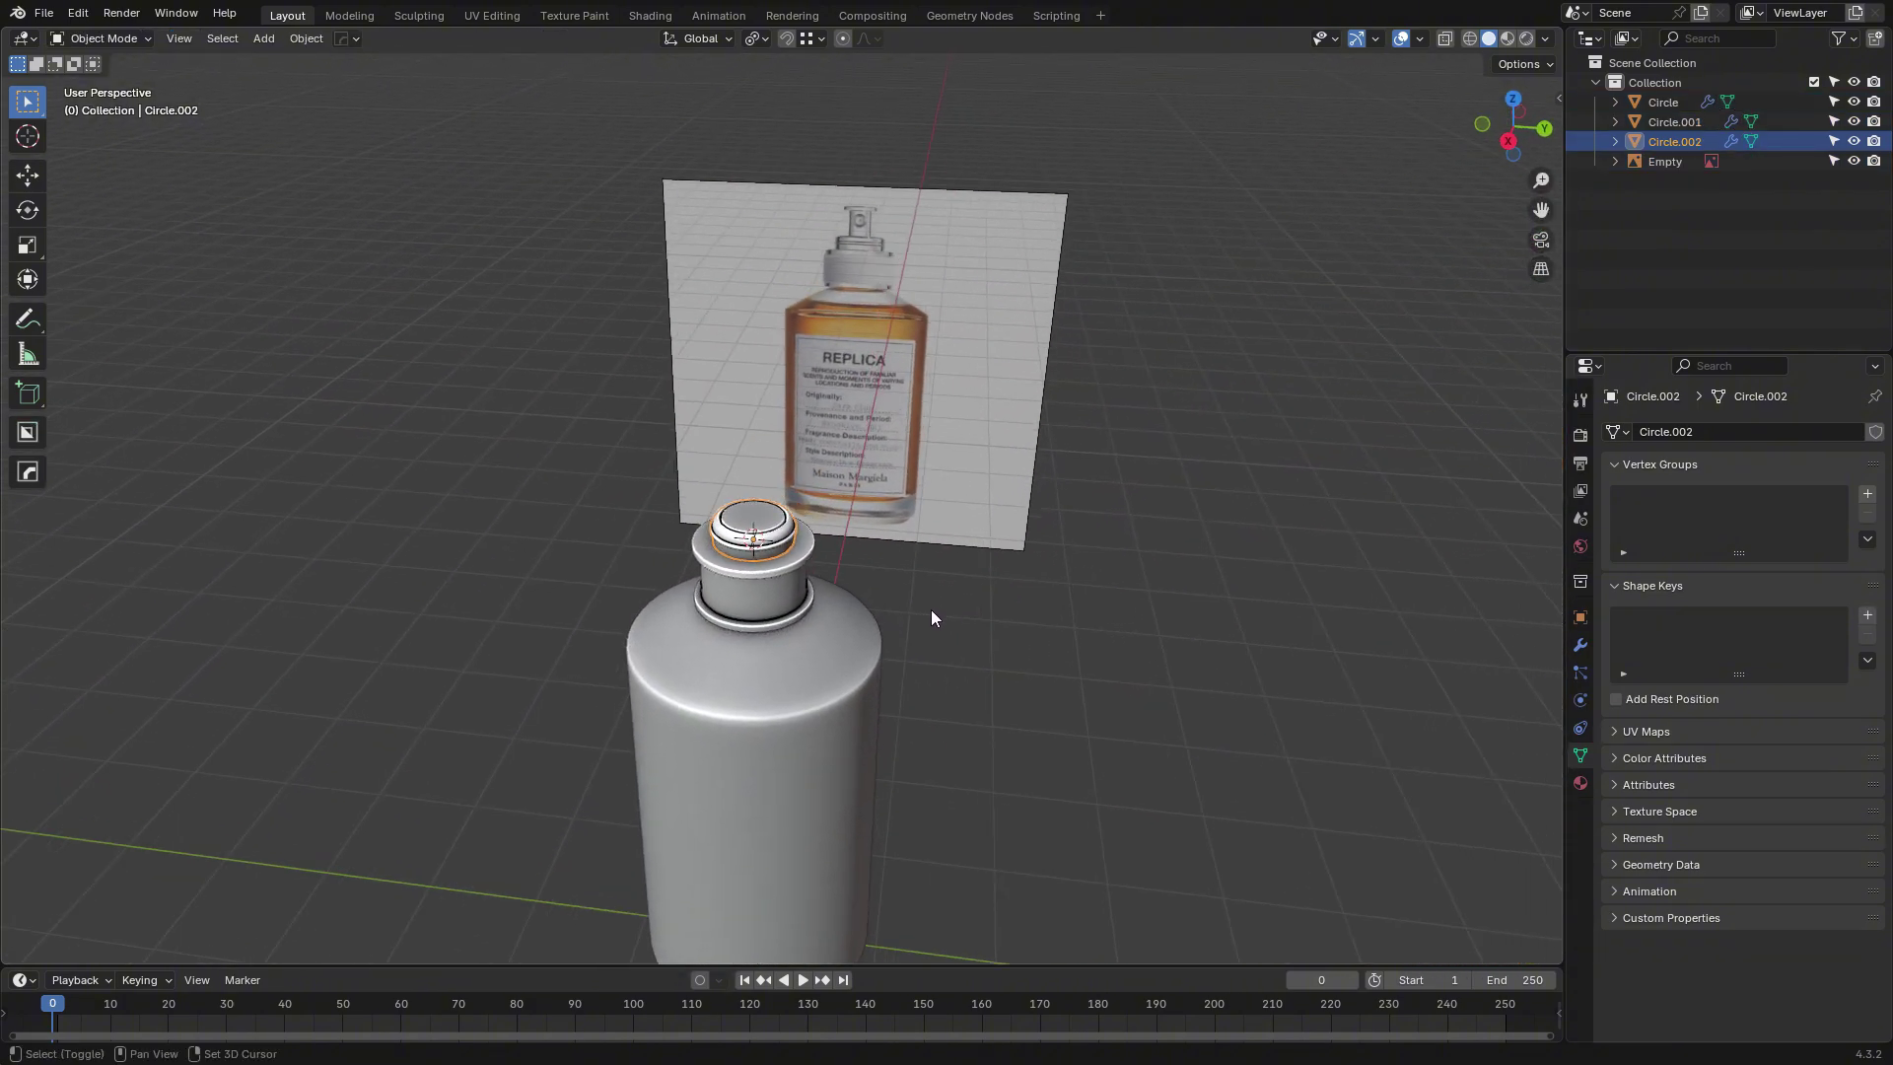
scroll(930, 609, "up", 3)
left_click(930, 609)
left_click(776, 567)
left_click(878, 620)
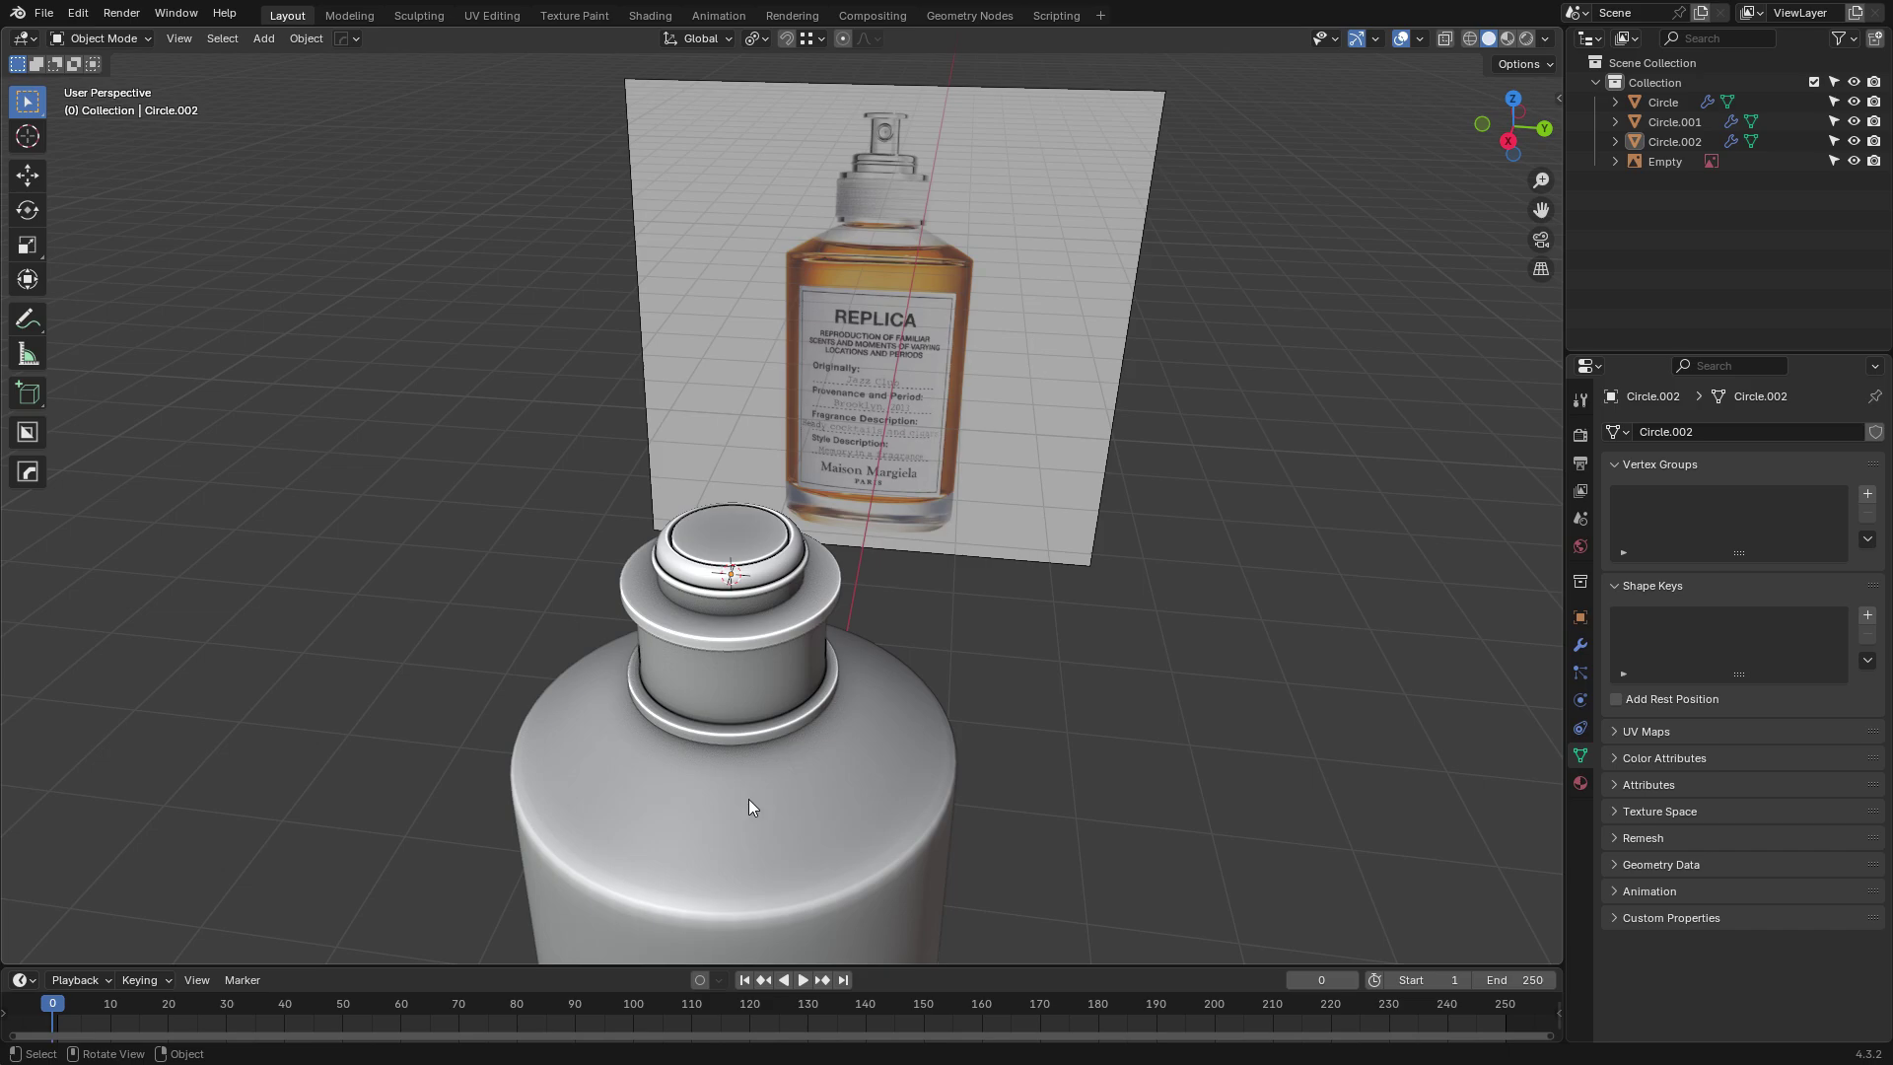
Snap the 3D cursor to the small centre face on top of the pump base.
left_click(744, 570)
key("Tab")
left_click(731, 541)
scroll(659, 559, "up", 4)
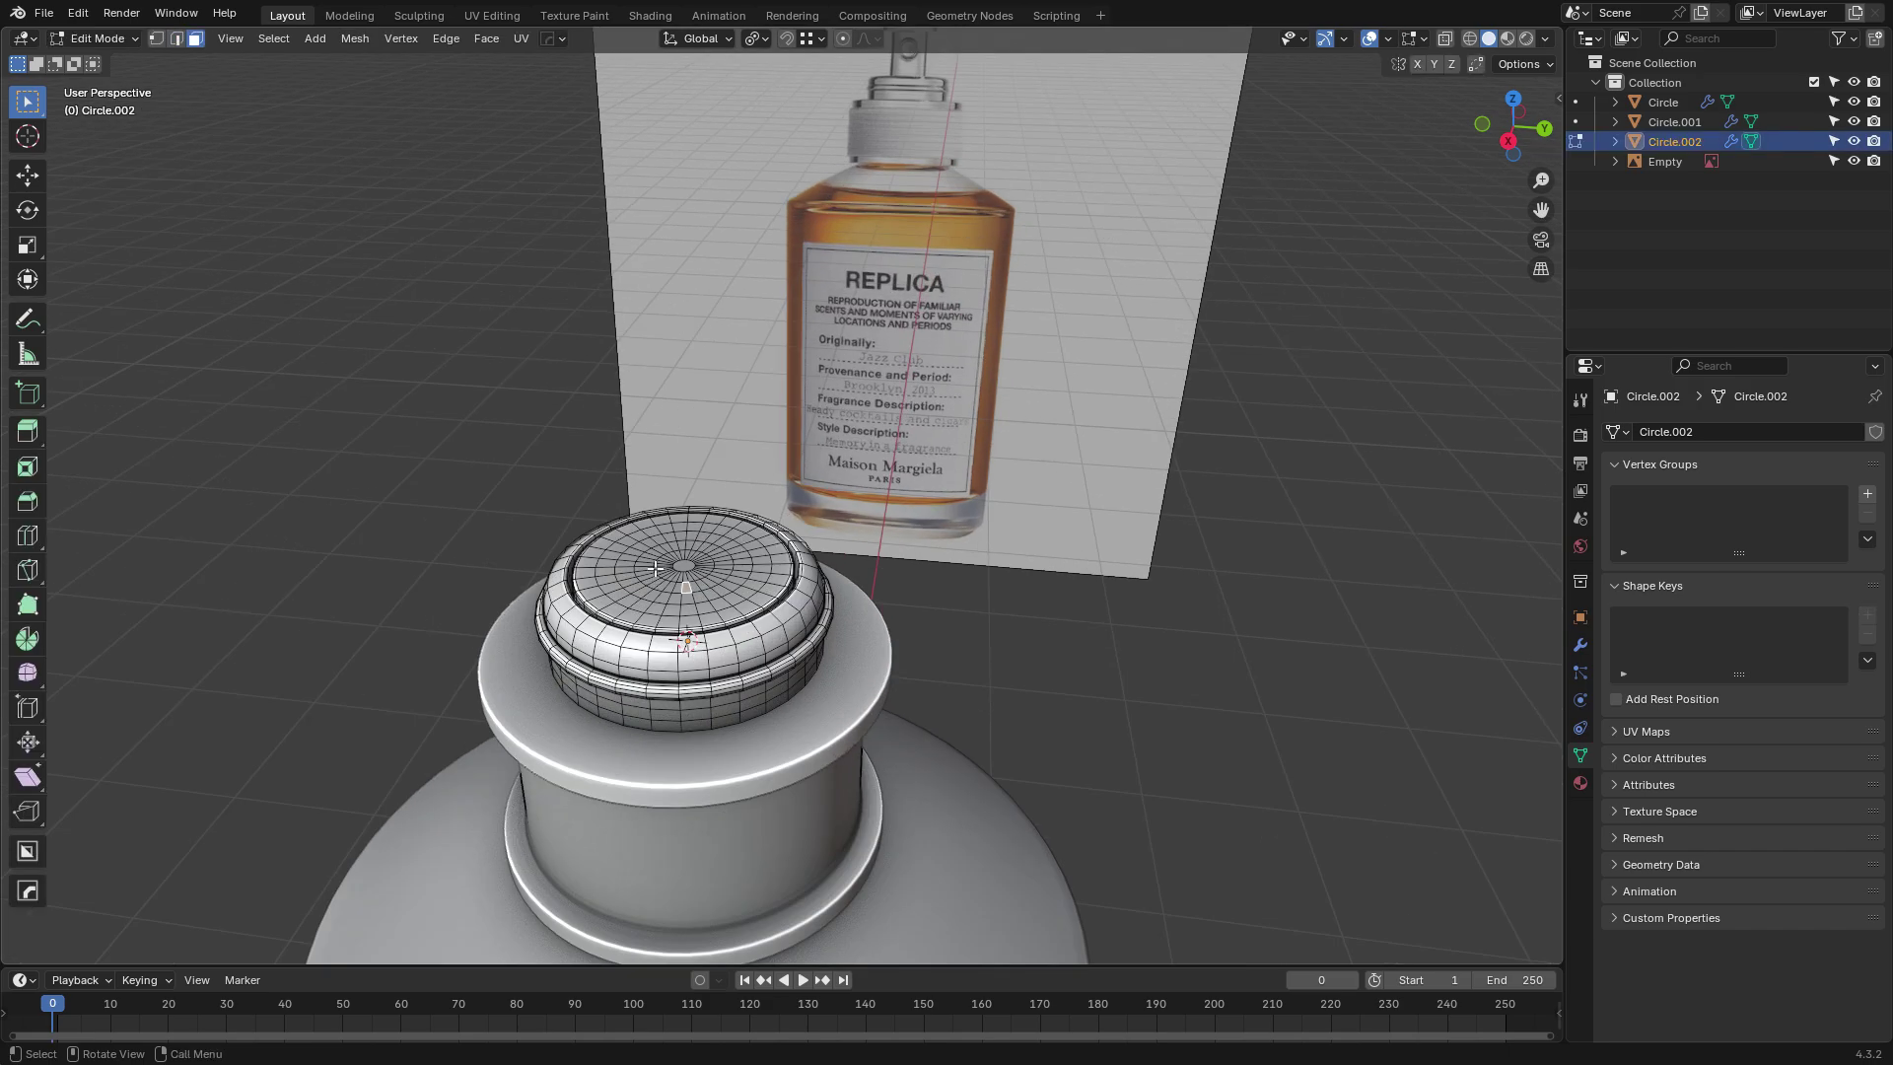
middle_click_drag(927, 461, 930, 457)
scroll(932, 456, "down", 4)
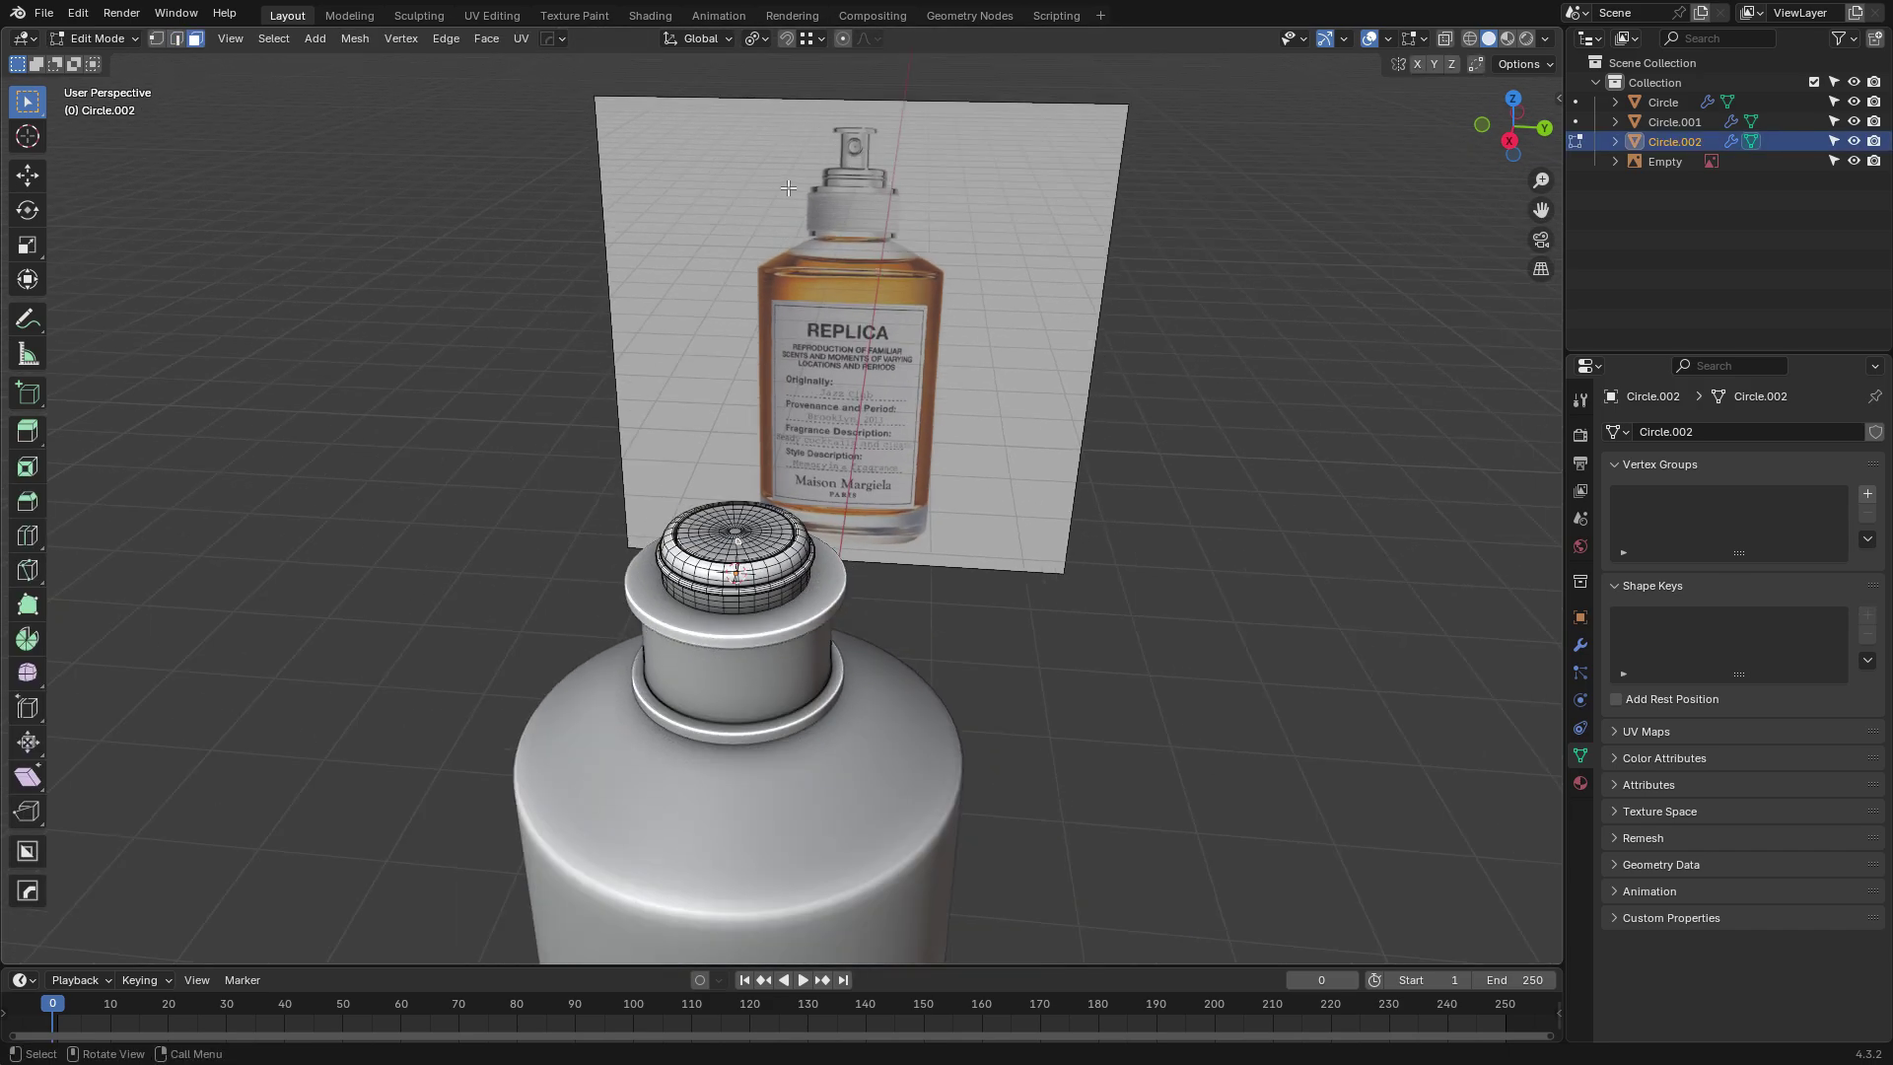
middle_click_drag(787, 188, 828, 478)
key("Tab")
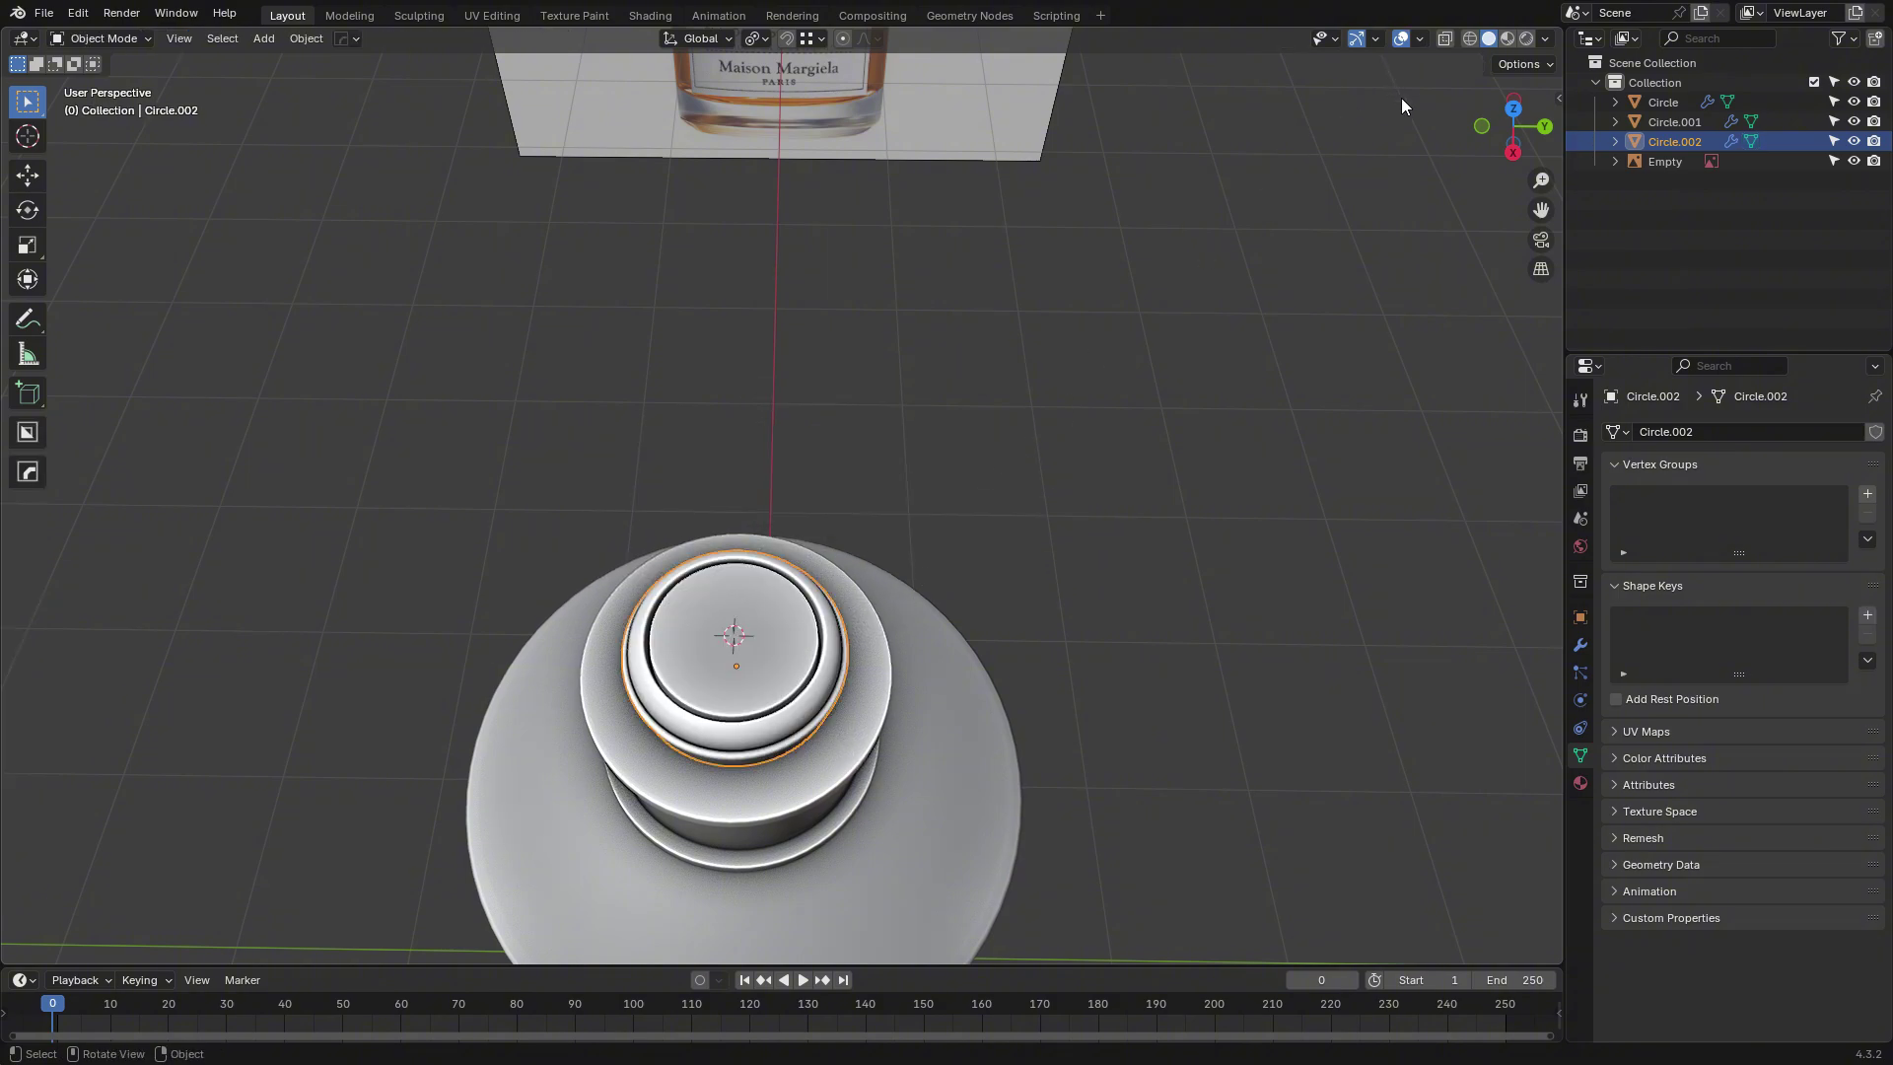
Make the reference image unselectable and add a 32-vertex mesh circle at the 3D cursor in the right orthographic view.
left_click(1513, 152)
key("shift+a")
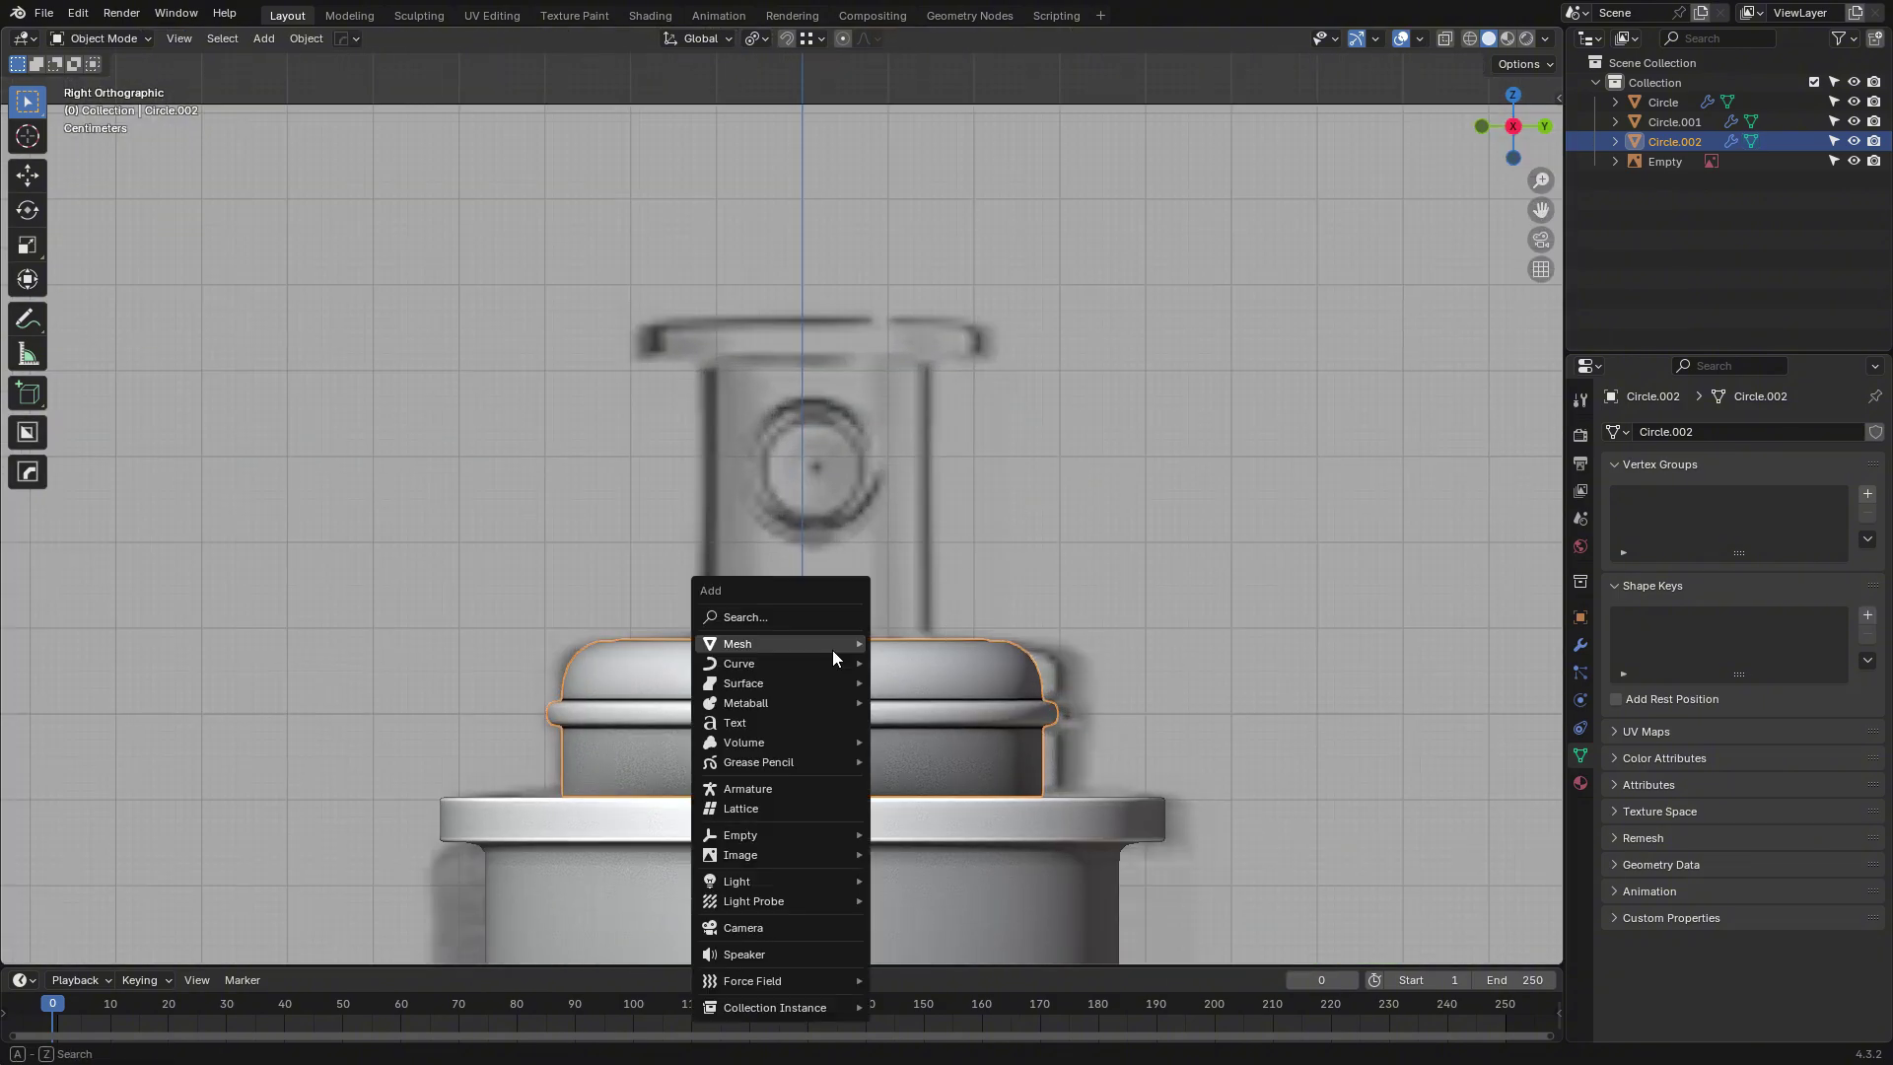
left_click(1124, 118)
left_click(1129, 85)
left_click(1833, 161)
key("shift+a")
left_click(1048, 467)
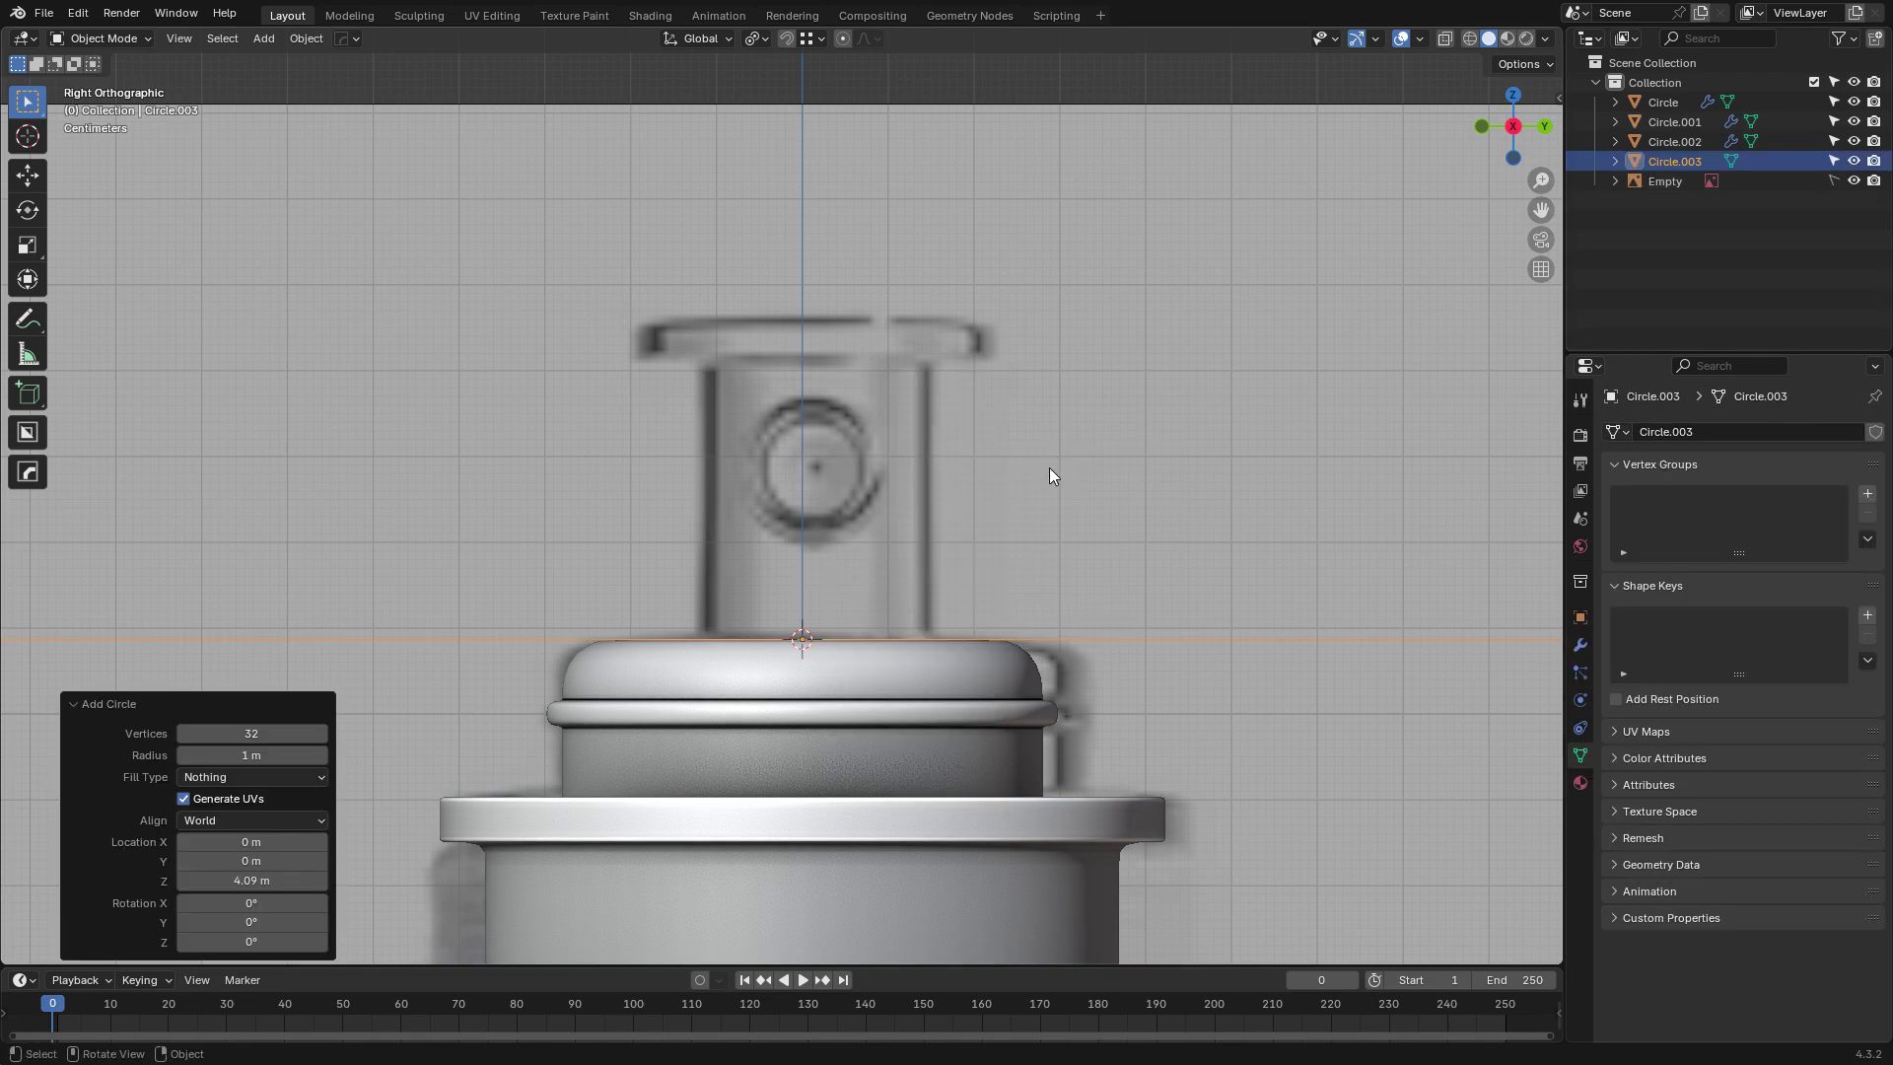
Scale the new circle to the width of the reference stem and extrude it upward about 0.327 m along Z.
middle_click_drag(1049, 467, 1061, 524)
scroll(1061, 523, "down", 4)
key("Tab")
key("s")
key("e")
key("z")
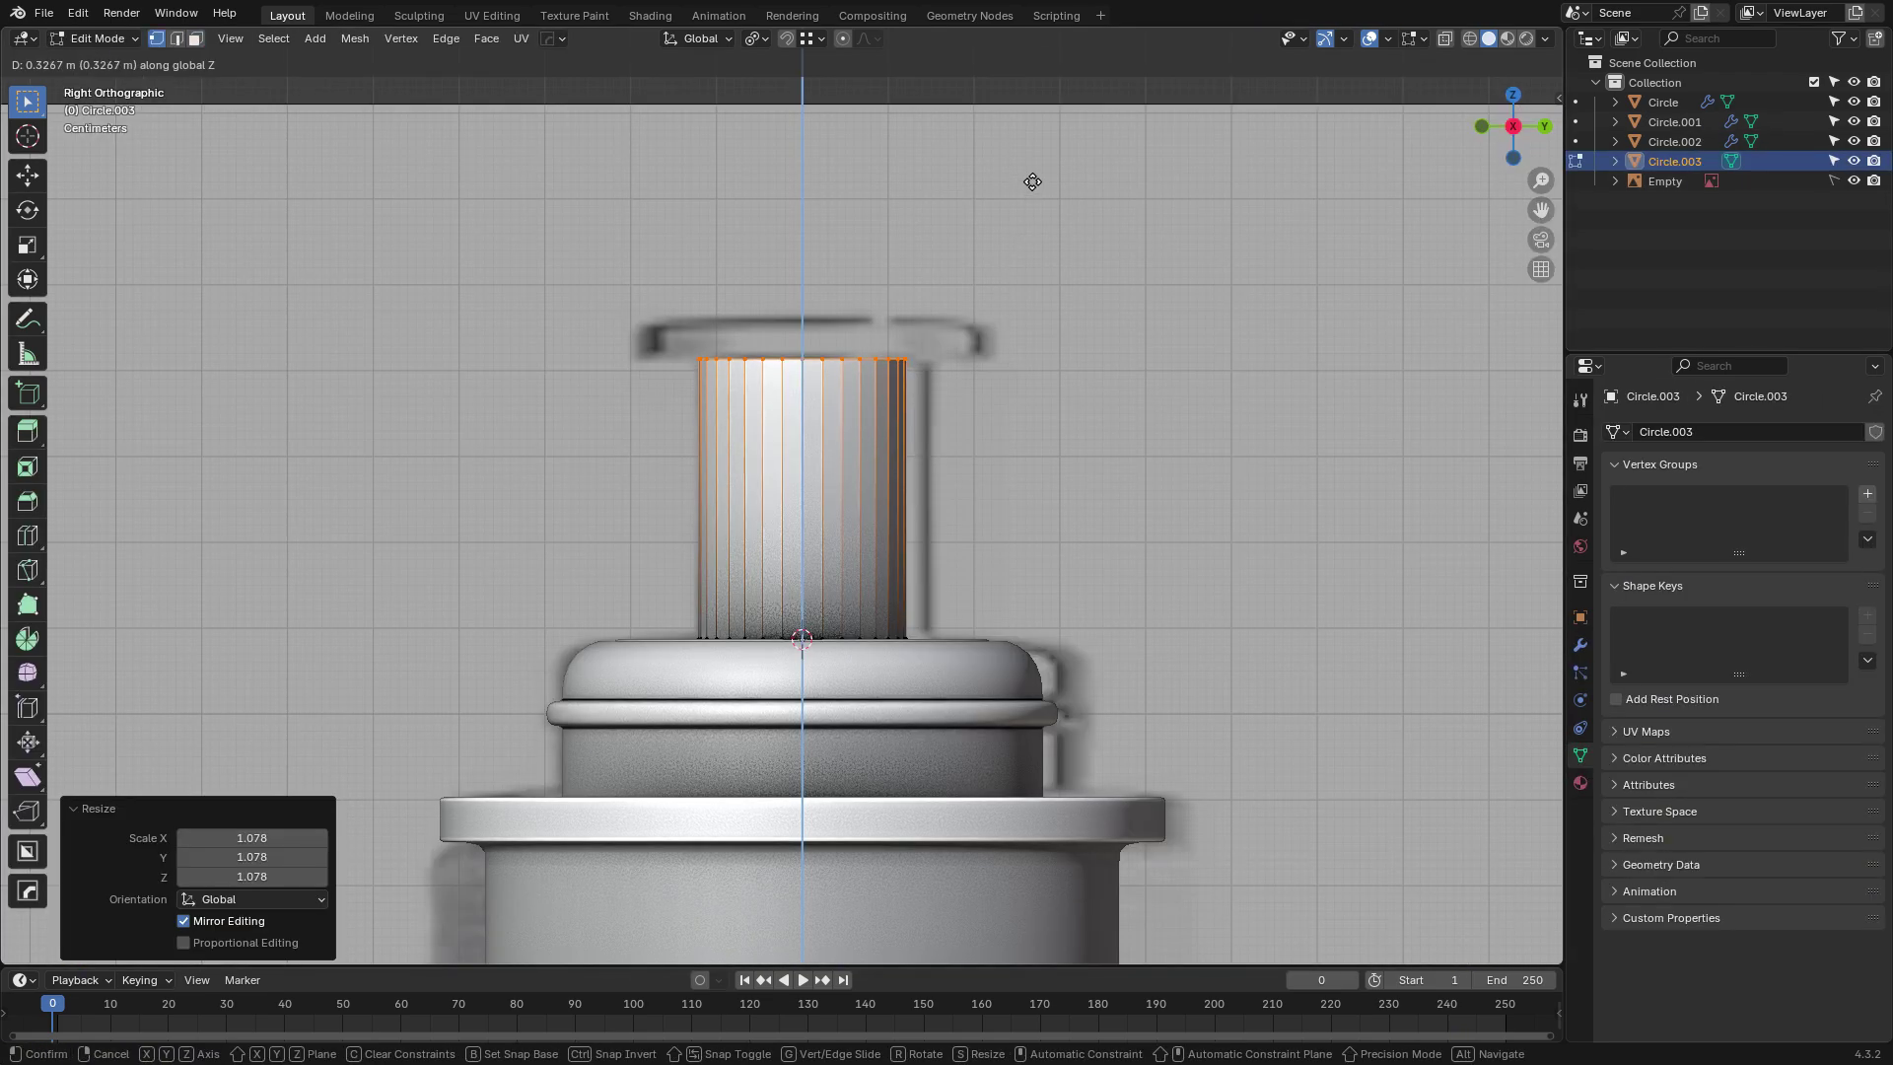
left_click(1032, 181)
Widen the stem's top loop to the reference flange's width and extrude it upward about 0.041 m along Z.
key("s")
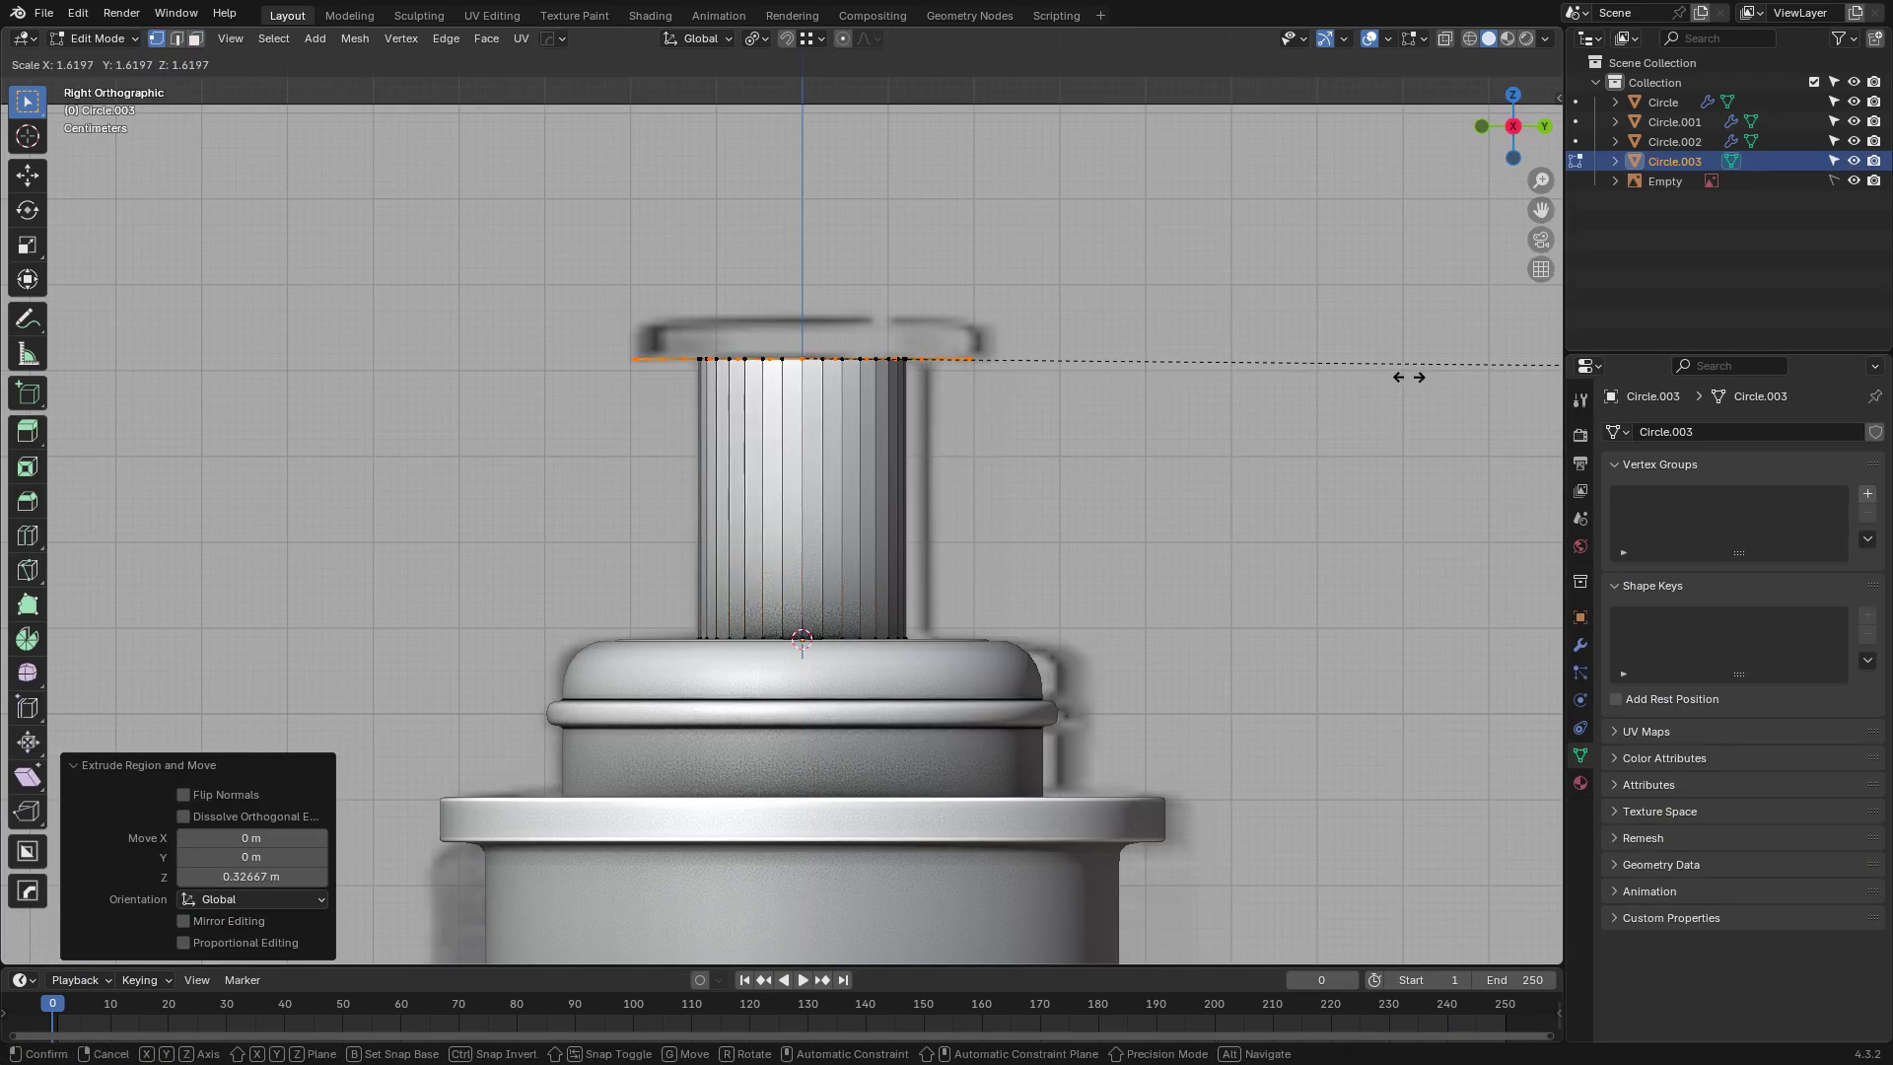
left_click(1293, 247)
key("e")
key("z")
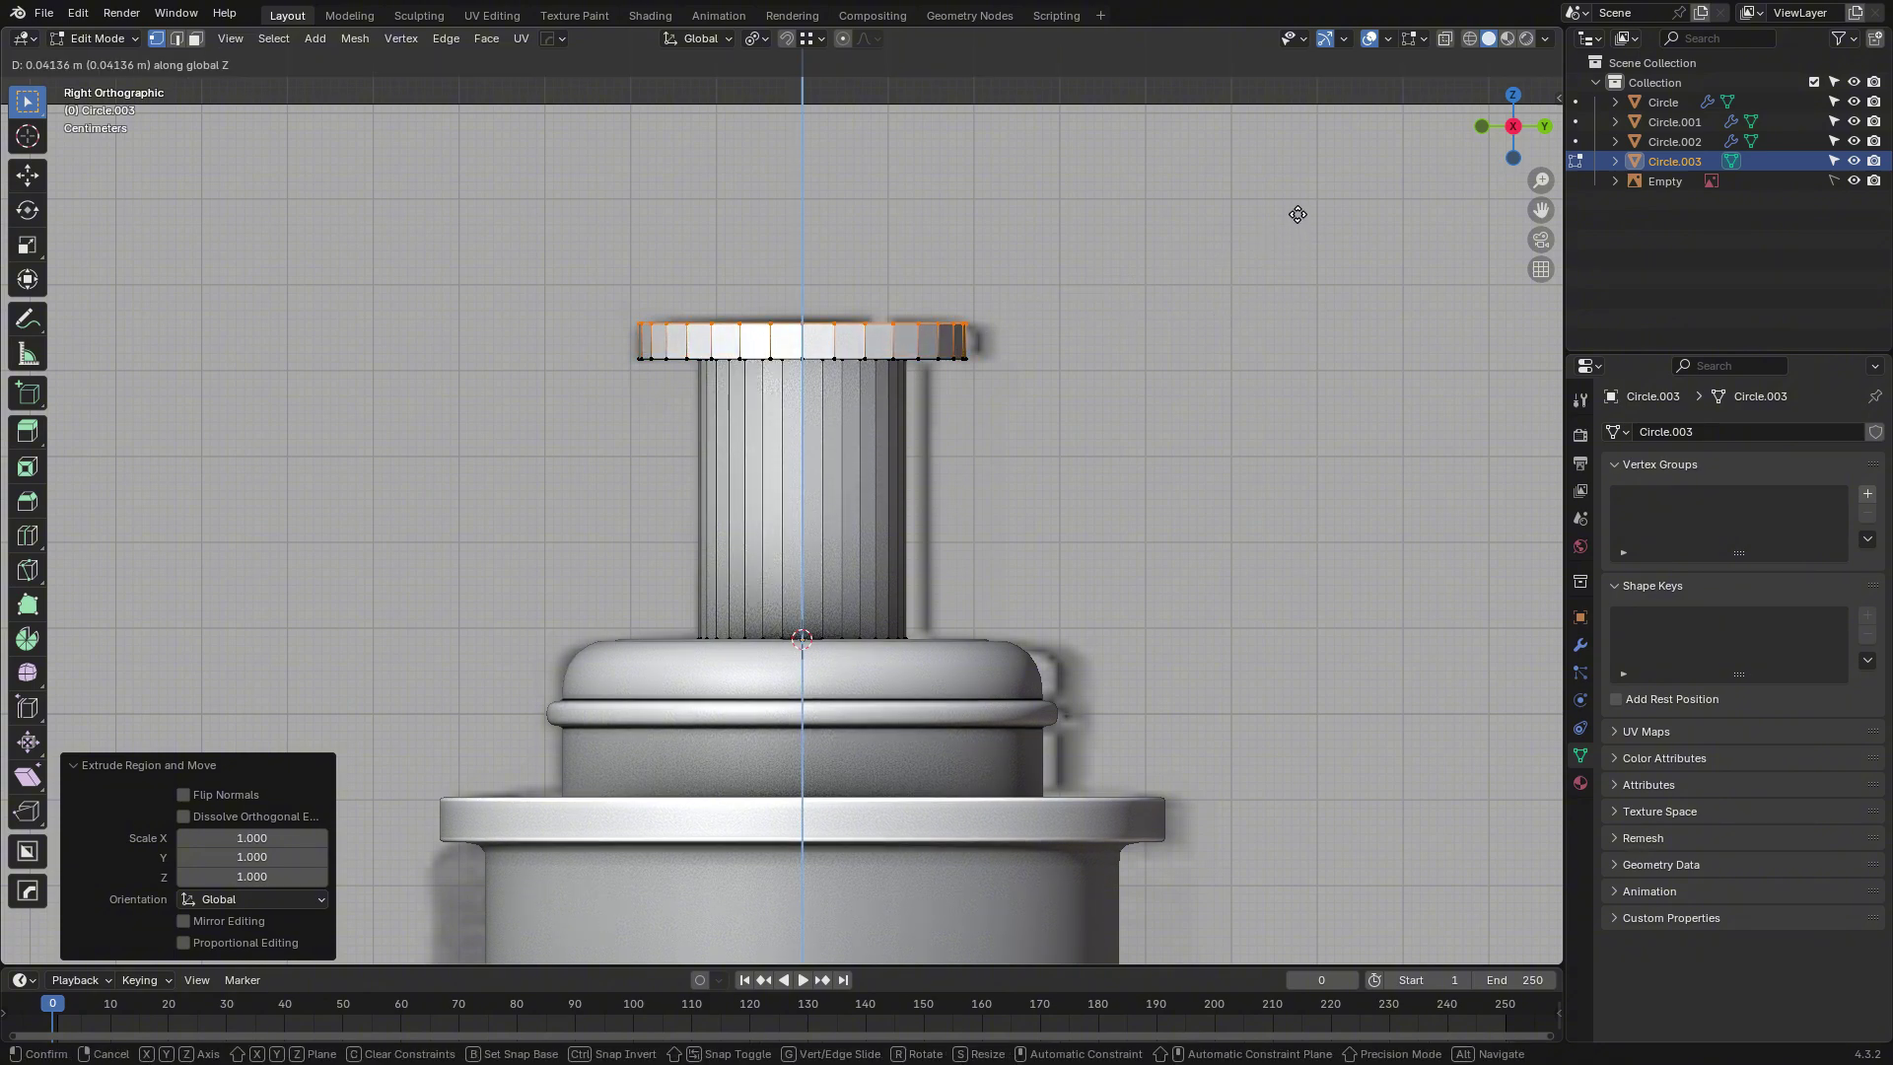
left_click(1296, 210)
Apply Shade Auto Smooth with a 30° angle to the spray stem.
key("Tab")
middle_click_drag(1296, 210, 1167, 303)
left_click(1167, 304)
left_click(690, 532)
right_click(730, 542)
left_click(737, 552)
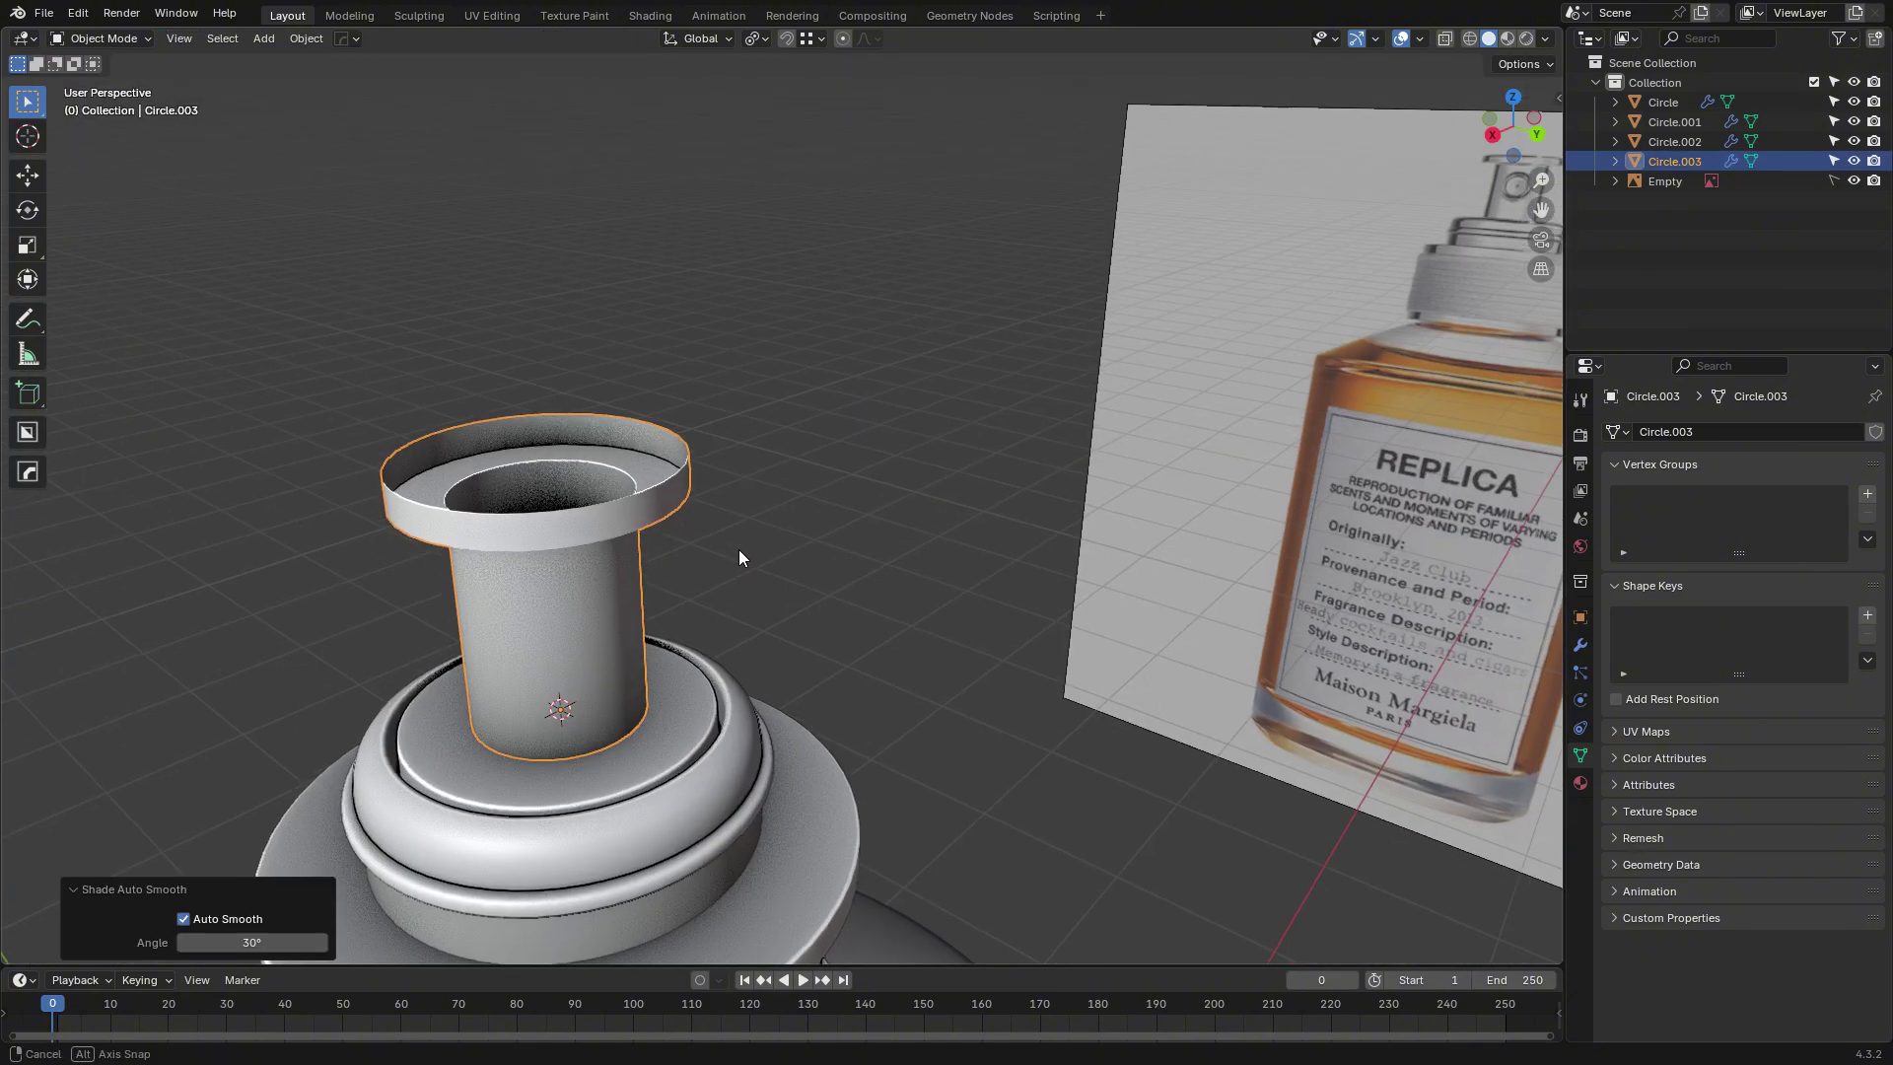
Fill the open top edge loop of the spray stem's flange with a face.
key("Tab")
key("2")
key("f")
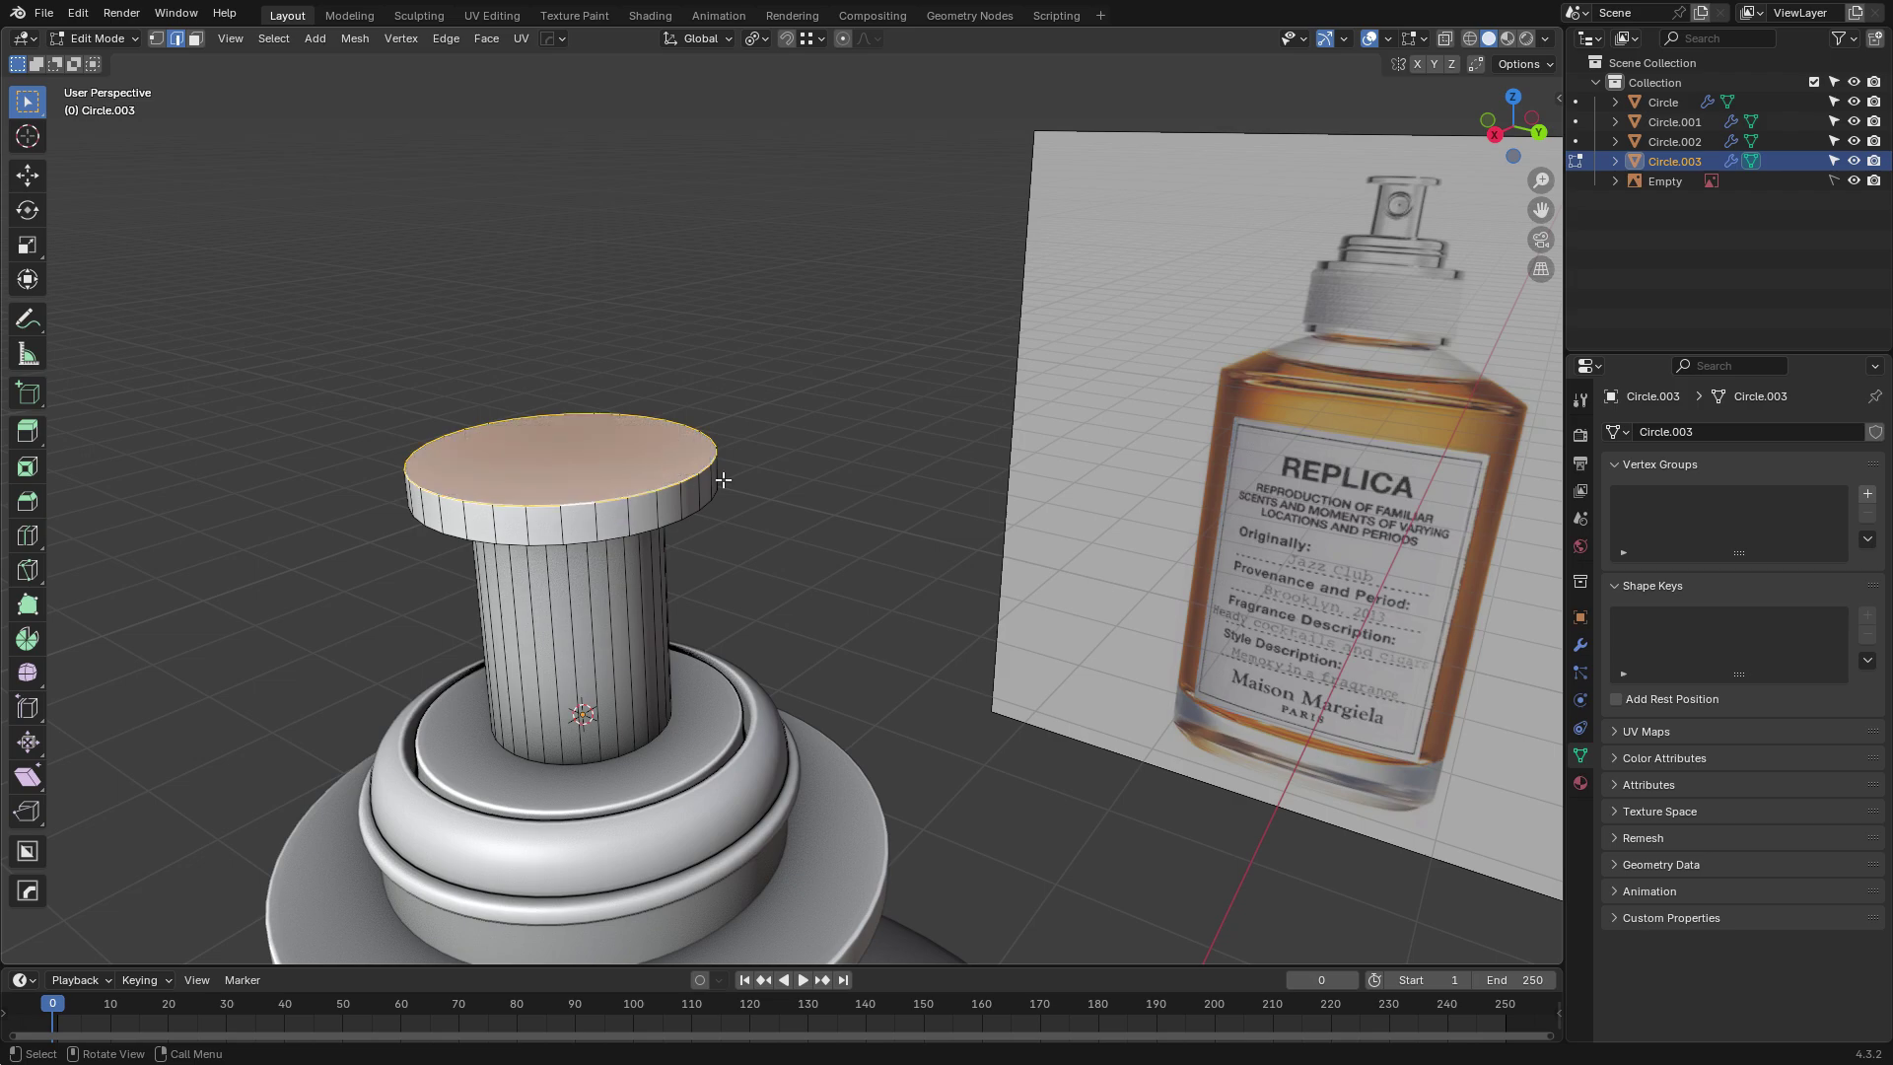
key("Tab")
left_click(837, 399)
Examine the spray stem and the whole bottle's meshes beside the reference image.
middle_click_drag(838, 398, 773, 335)
scroll(773, 334, "down", 2)
key("Tab")
left_click(706, 307)
scroll(707, 307, "down", 5)
key("Tab")
key("a")
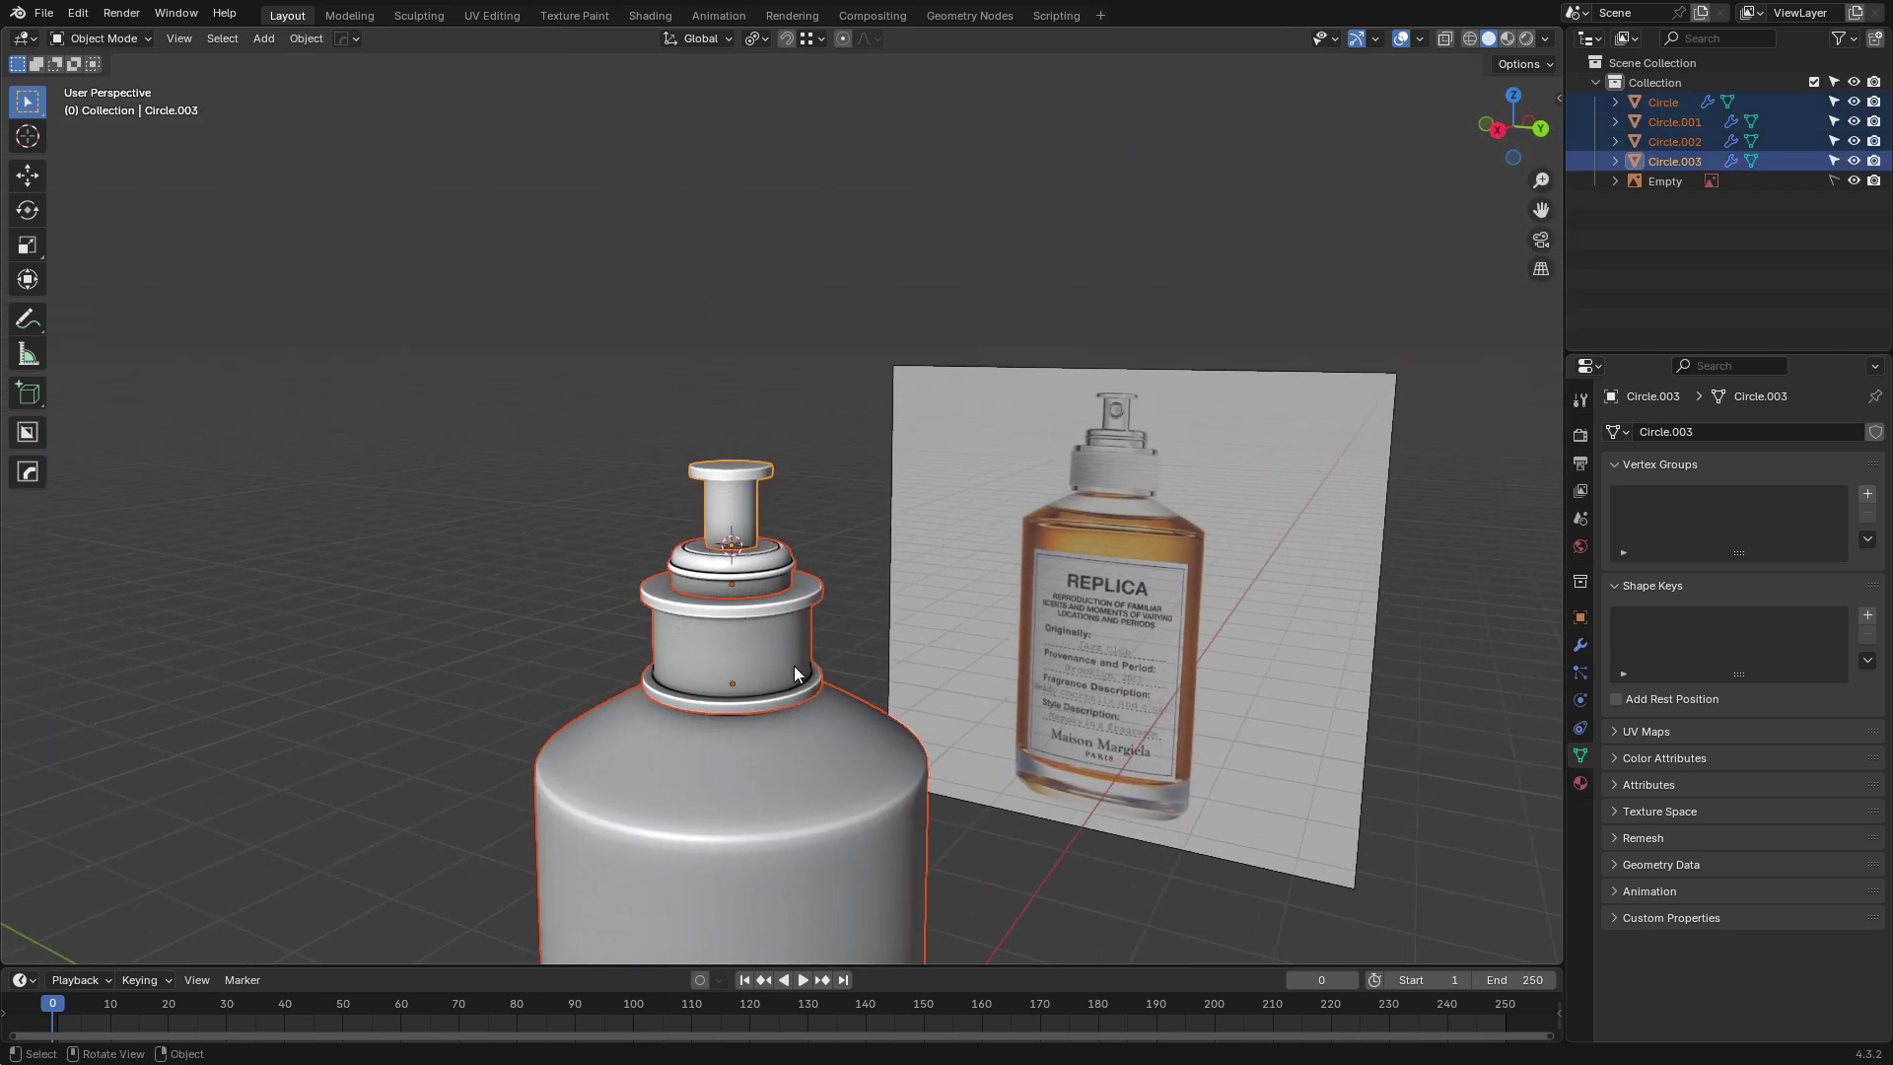
key("Tab")
scroll(792, 316, "down", 2)
middle_click_drag(778, 430, 766, 395)
scroll(749, 434, "up", 6)
key("Tab")
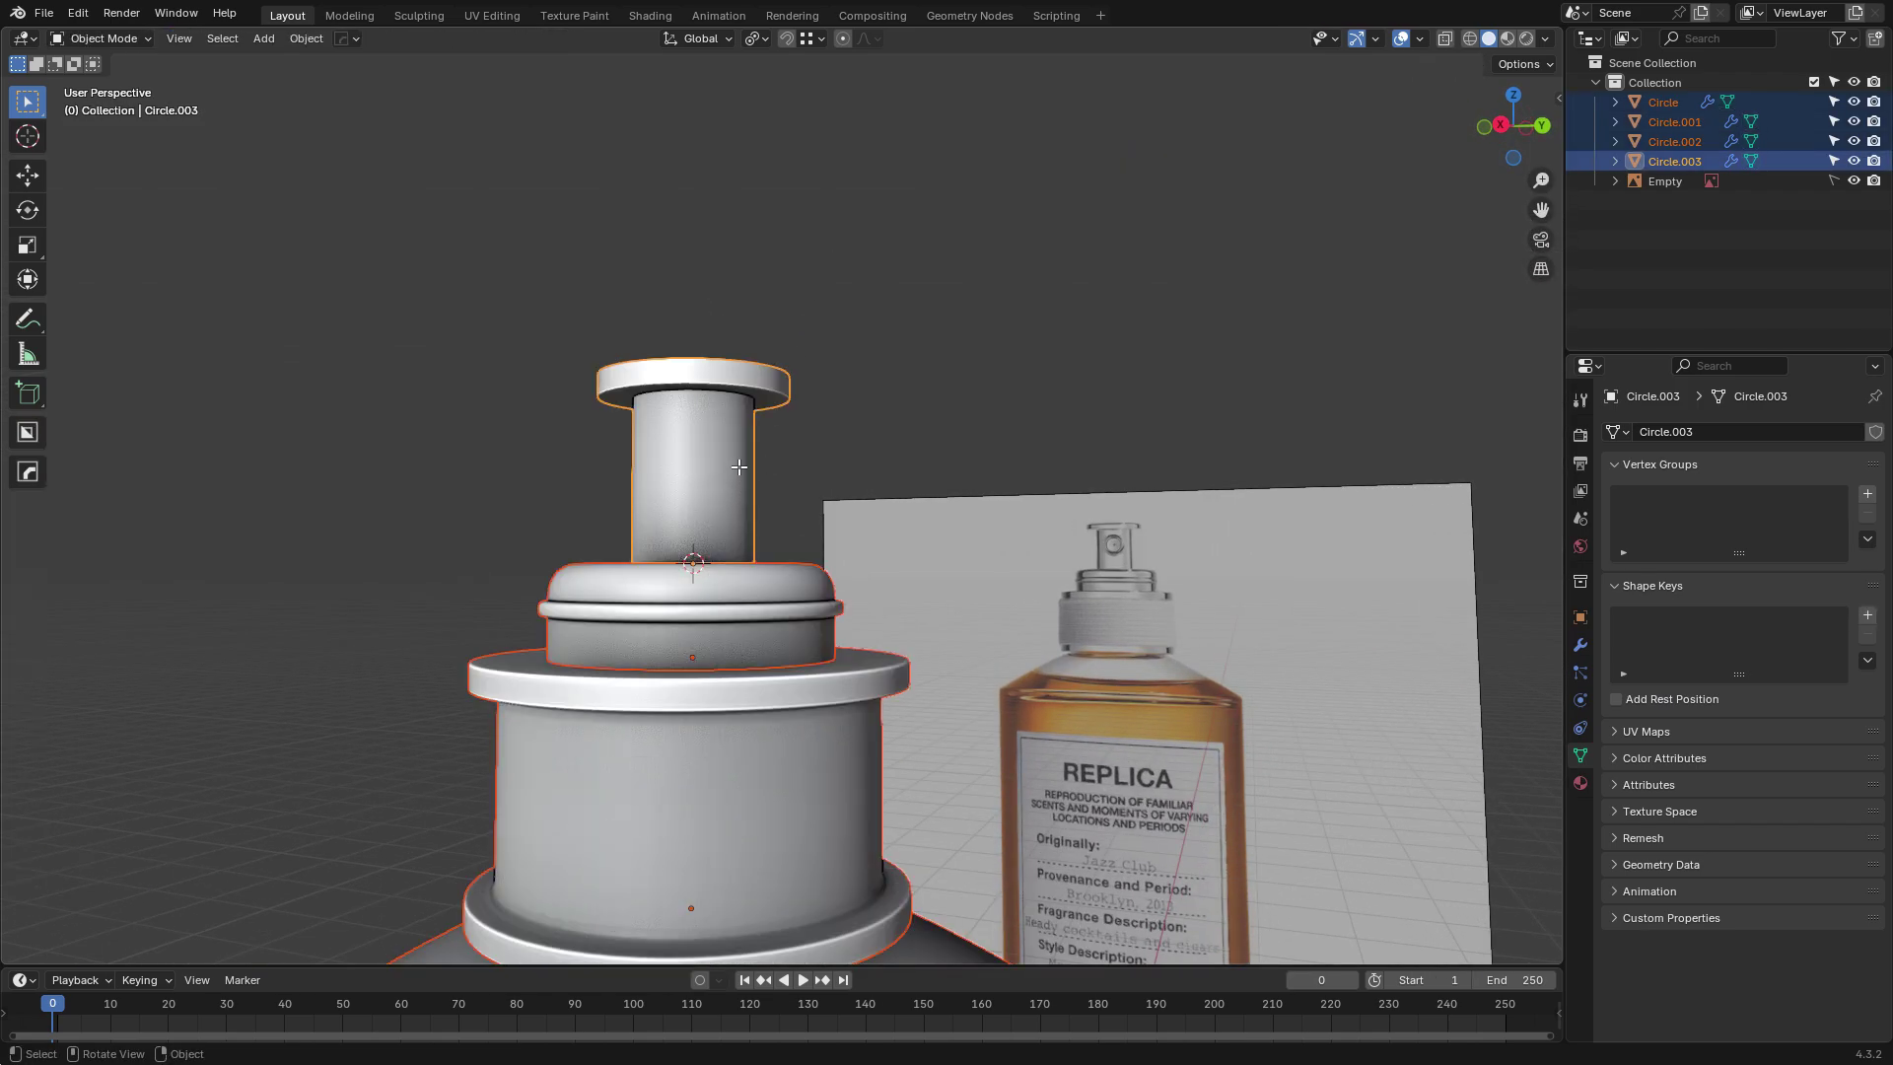
key("Tab")
key("Tab")
left_click(726, 489)
key("Tab")
key("a")
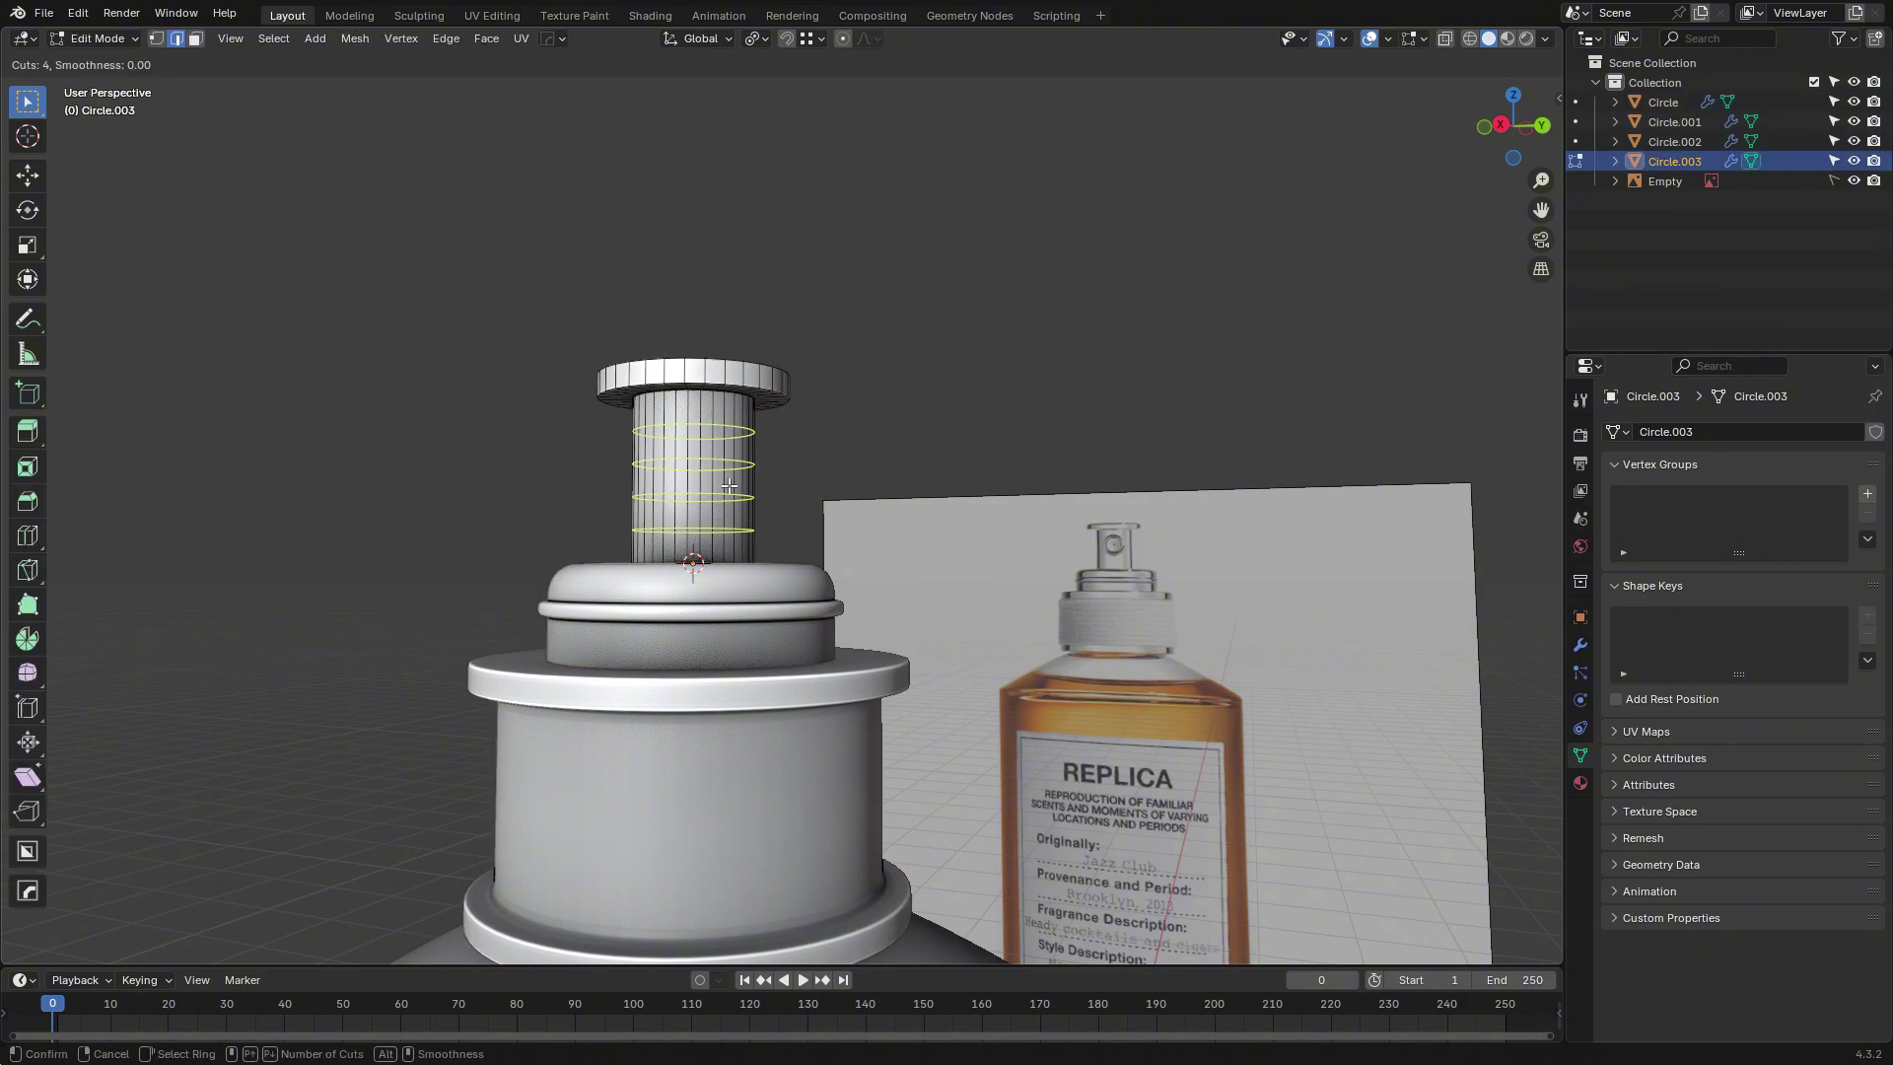
key("Tab")
Snap the 3D cursor to the middle of the stem's front vertical edge, using the right orthographic view.
left_click_drag(1513, 127, 1451, 136)
left_click(1480, 134)
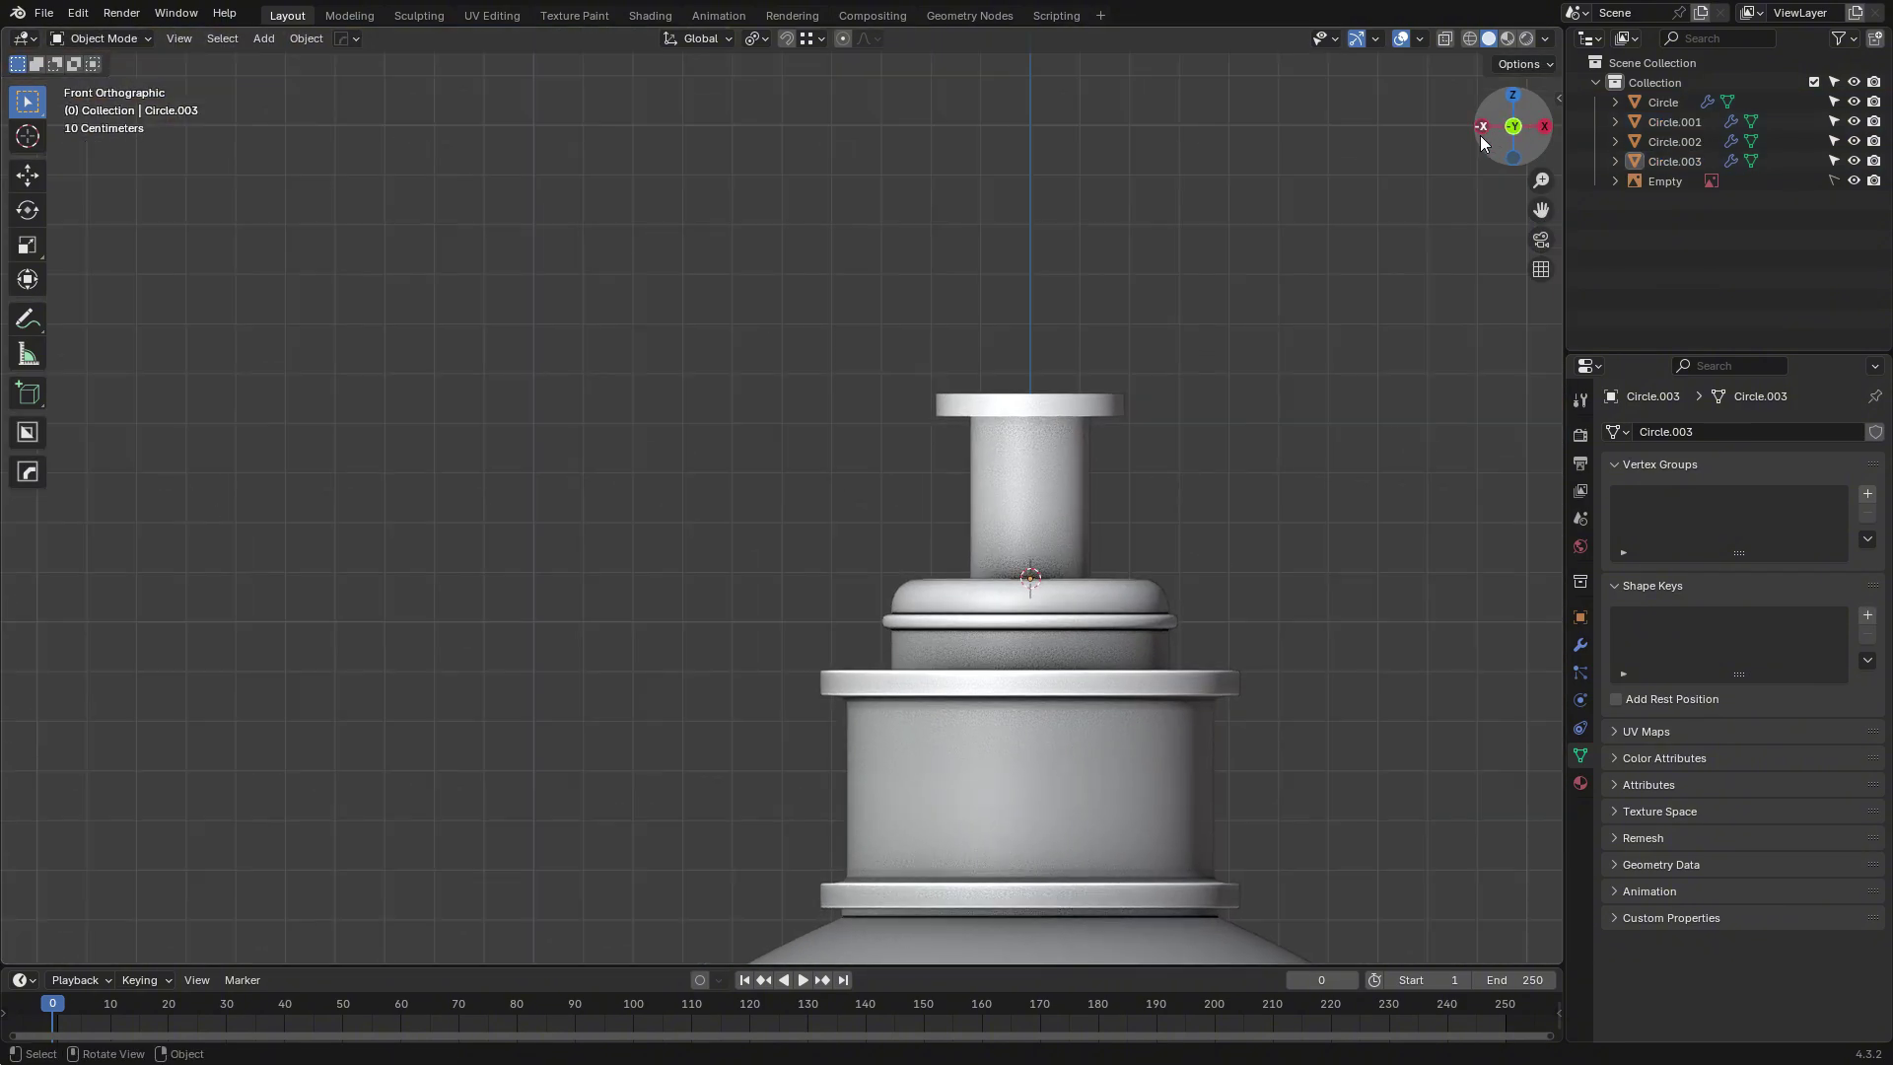
left_click(1545, 127)
left_click(1470, 38)
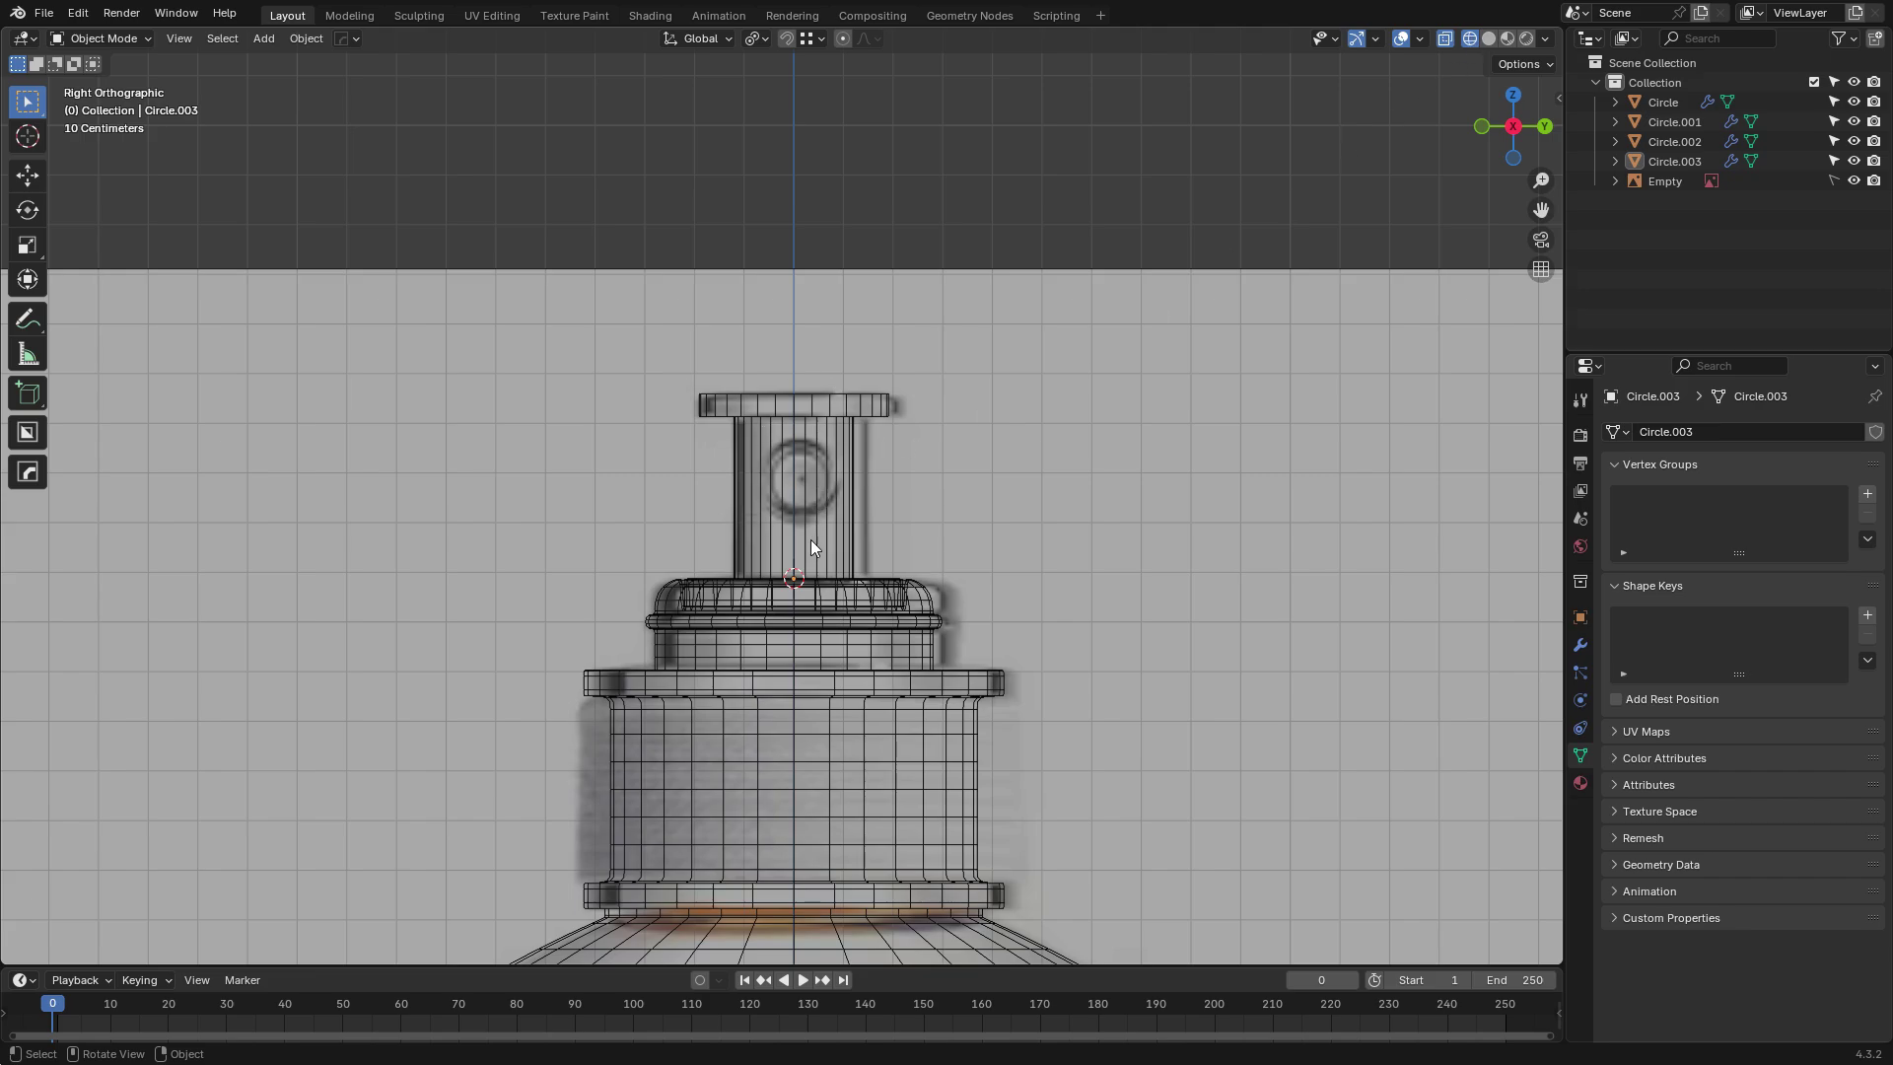
scroll(810, 449, "up", 4)
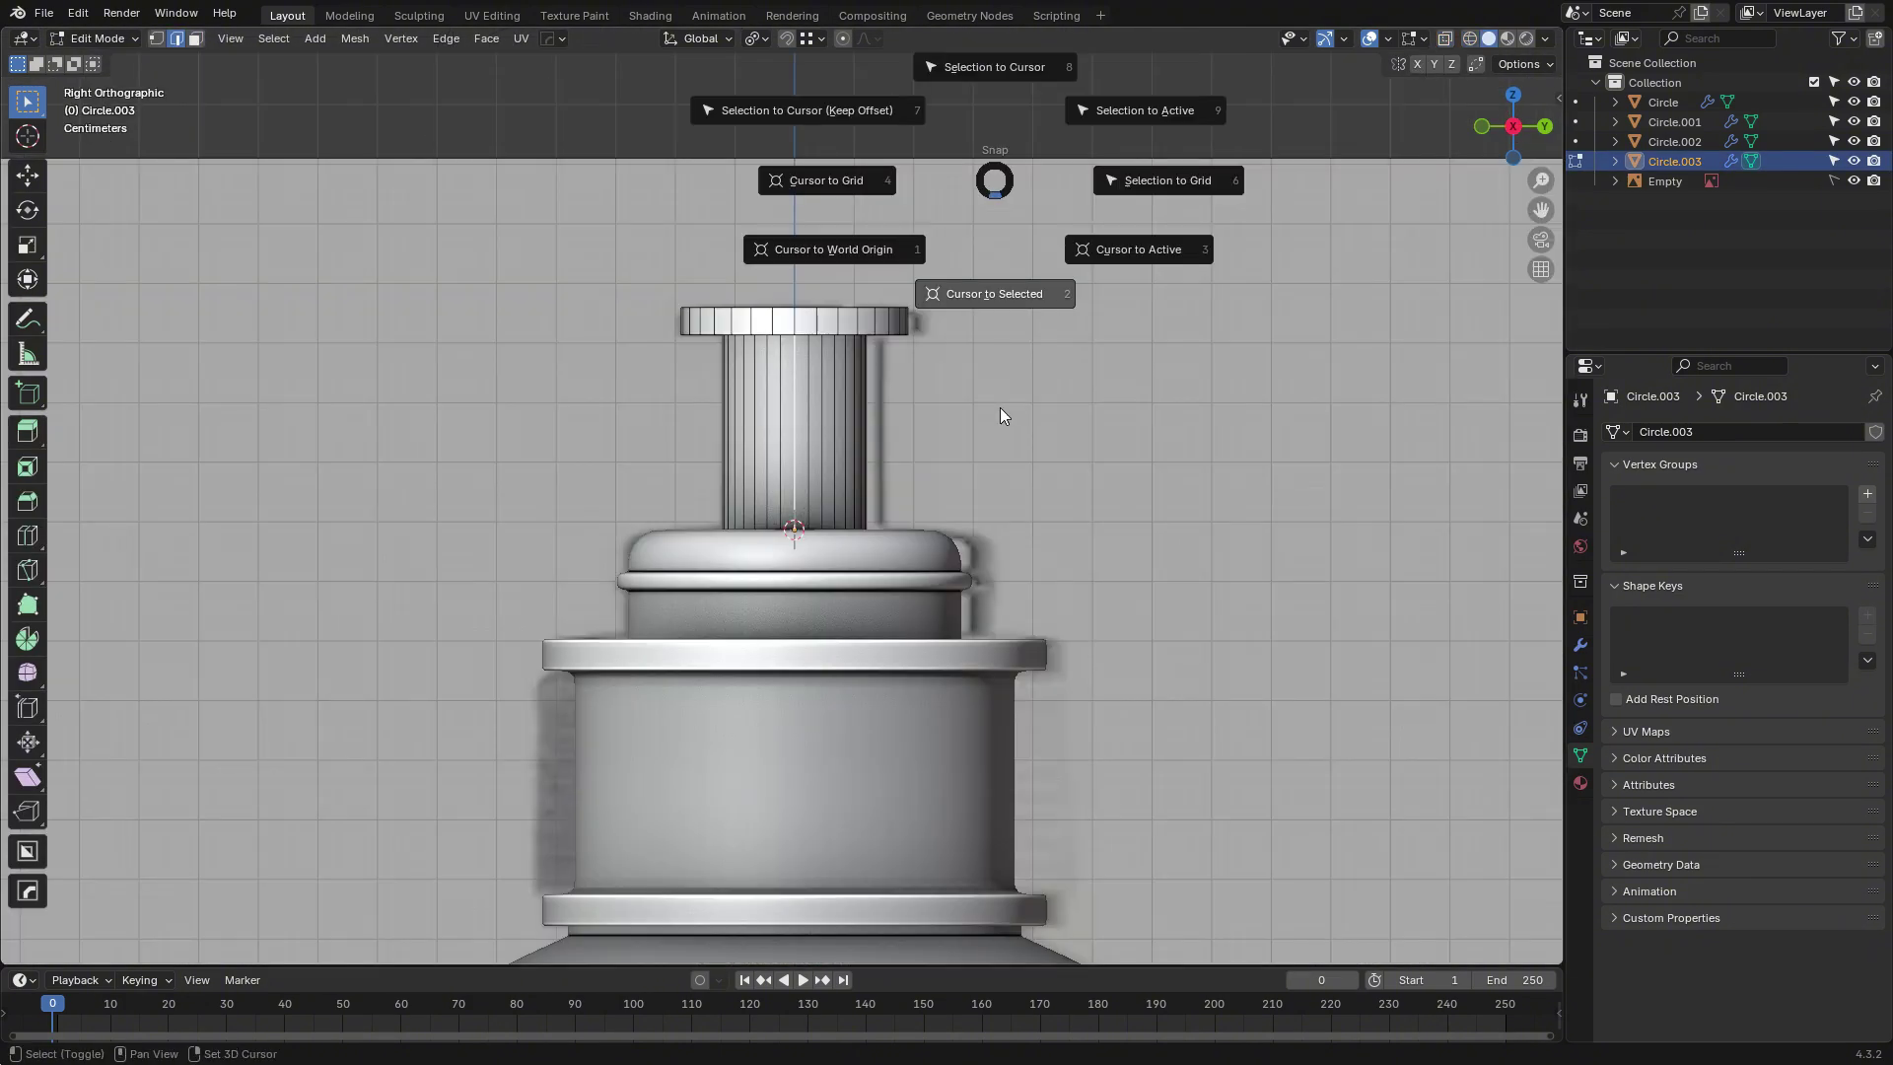
left_click(1001, 410)
key("Tab")
Add a 32-vertex mesh circle at the 3D cursor and rotate it 90° about Y.
key("shift+a")
mouse_move(1175, 315)
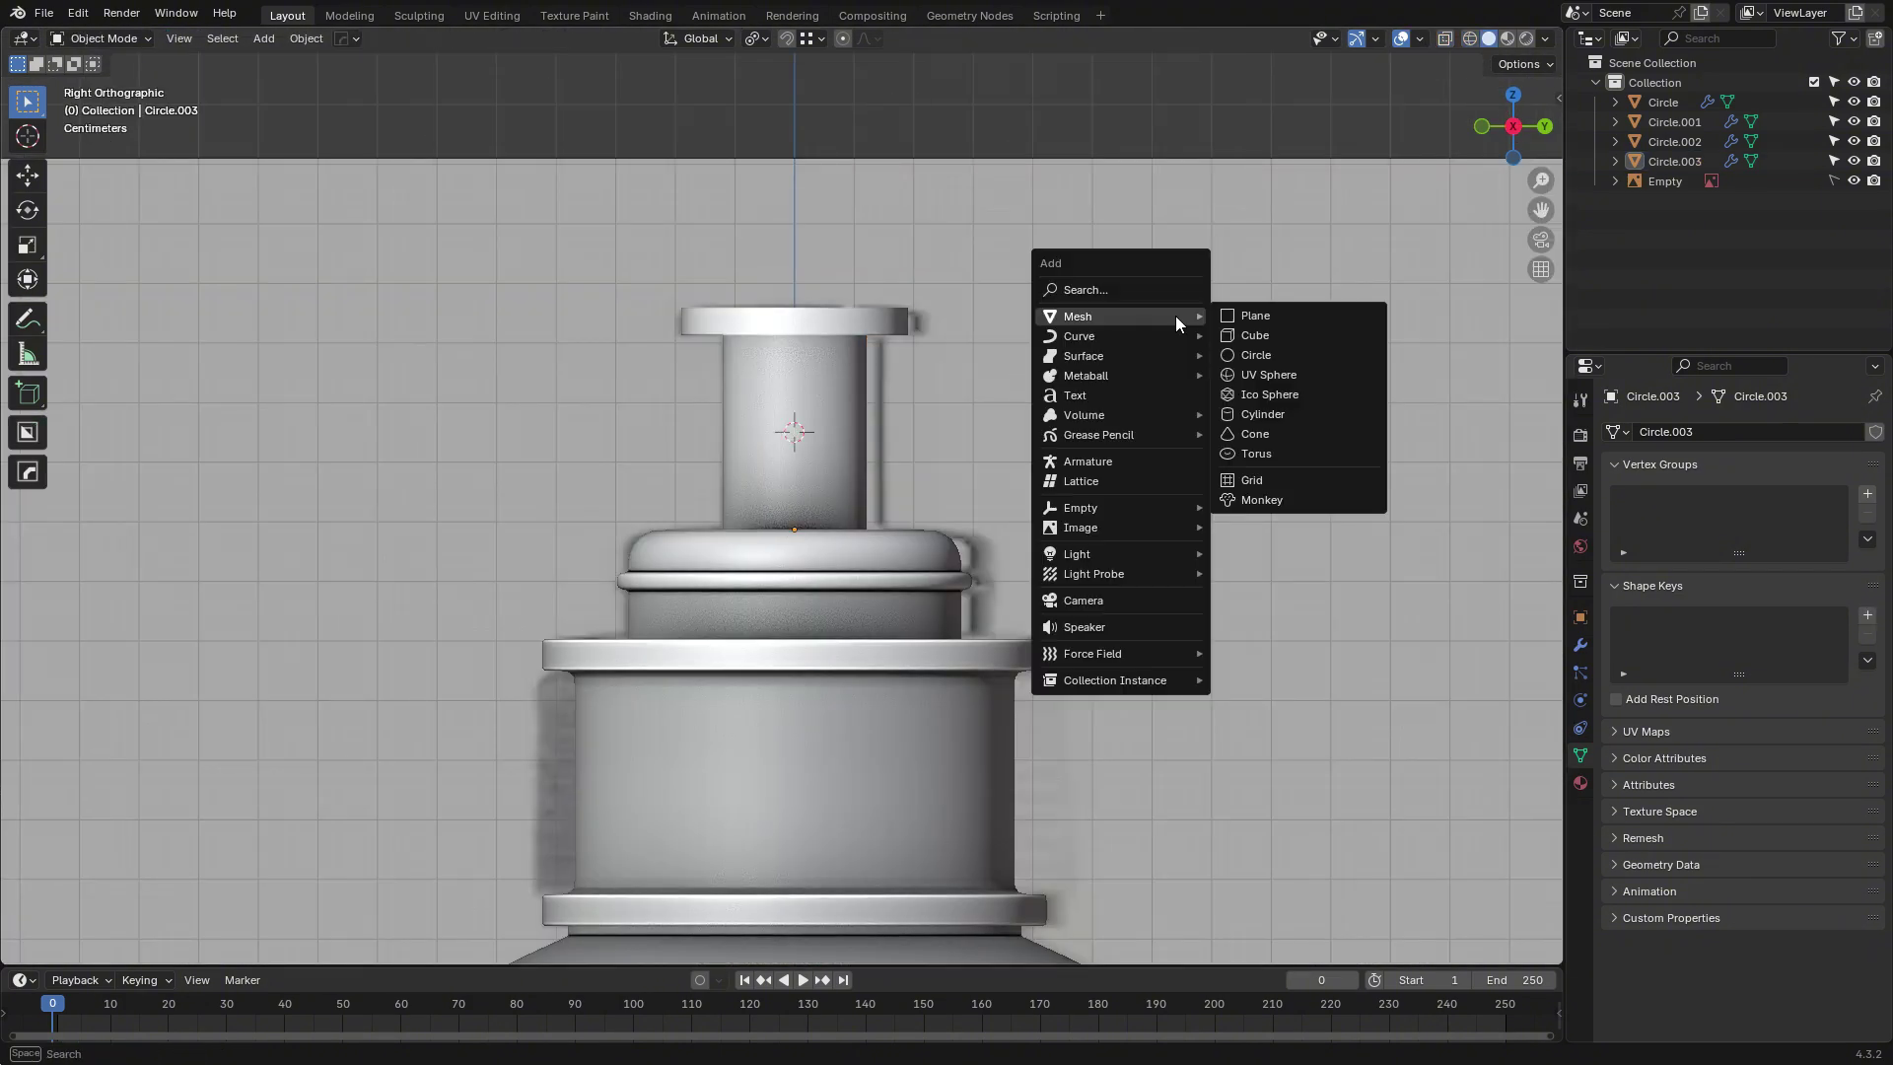
left_click(1256, 355)
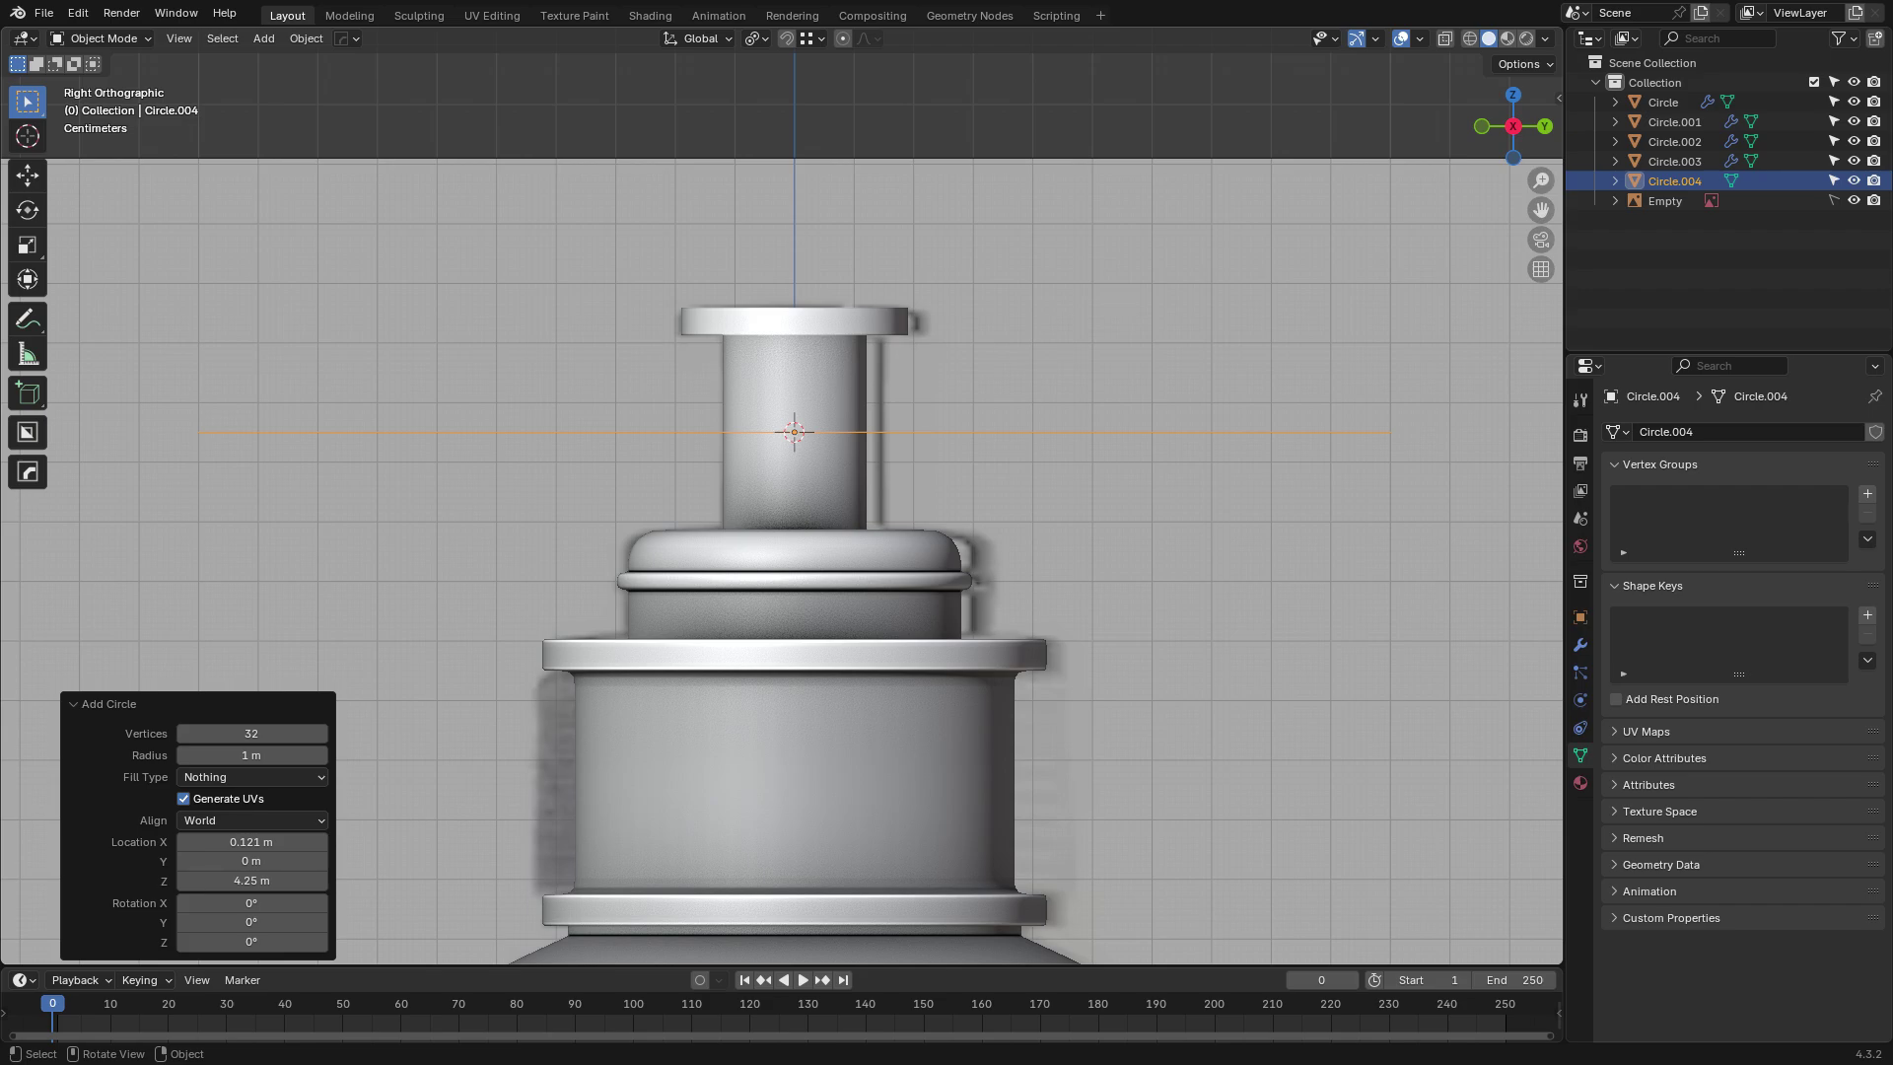
key("r")
type("y")
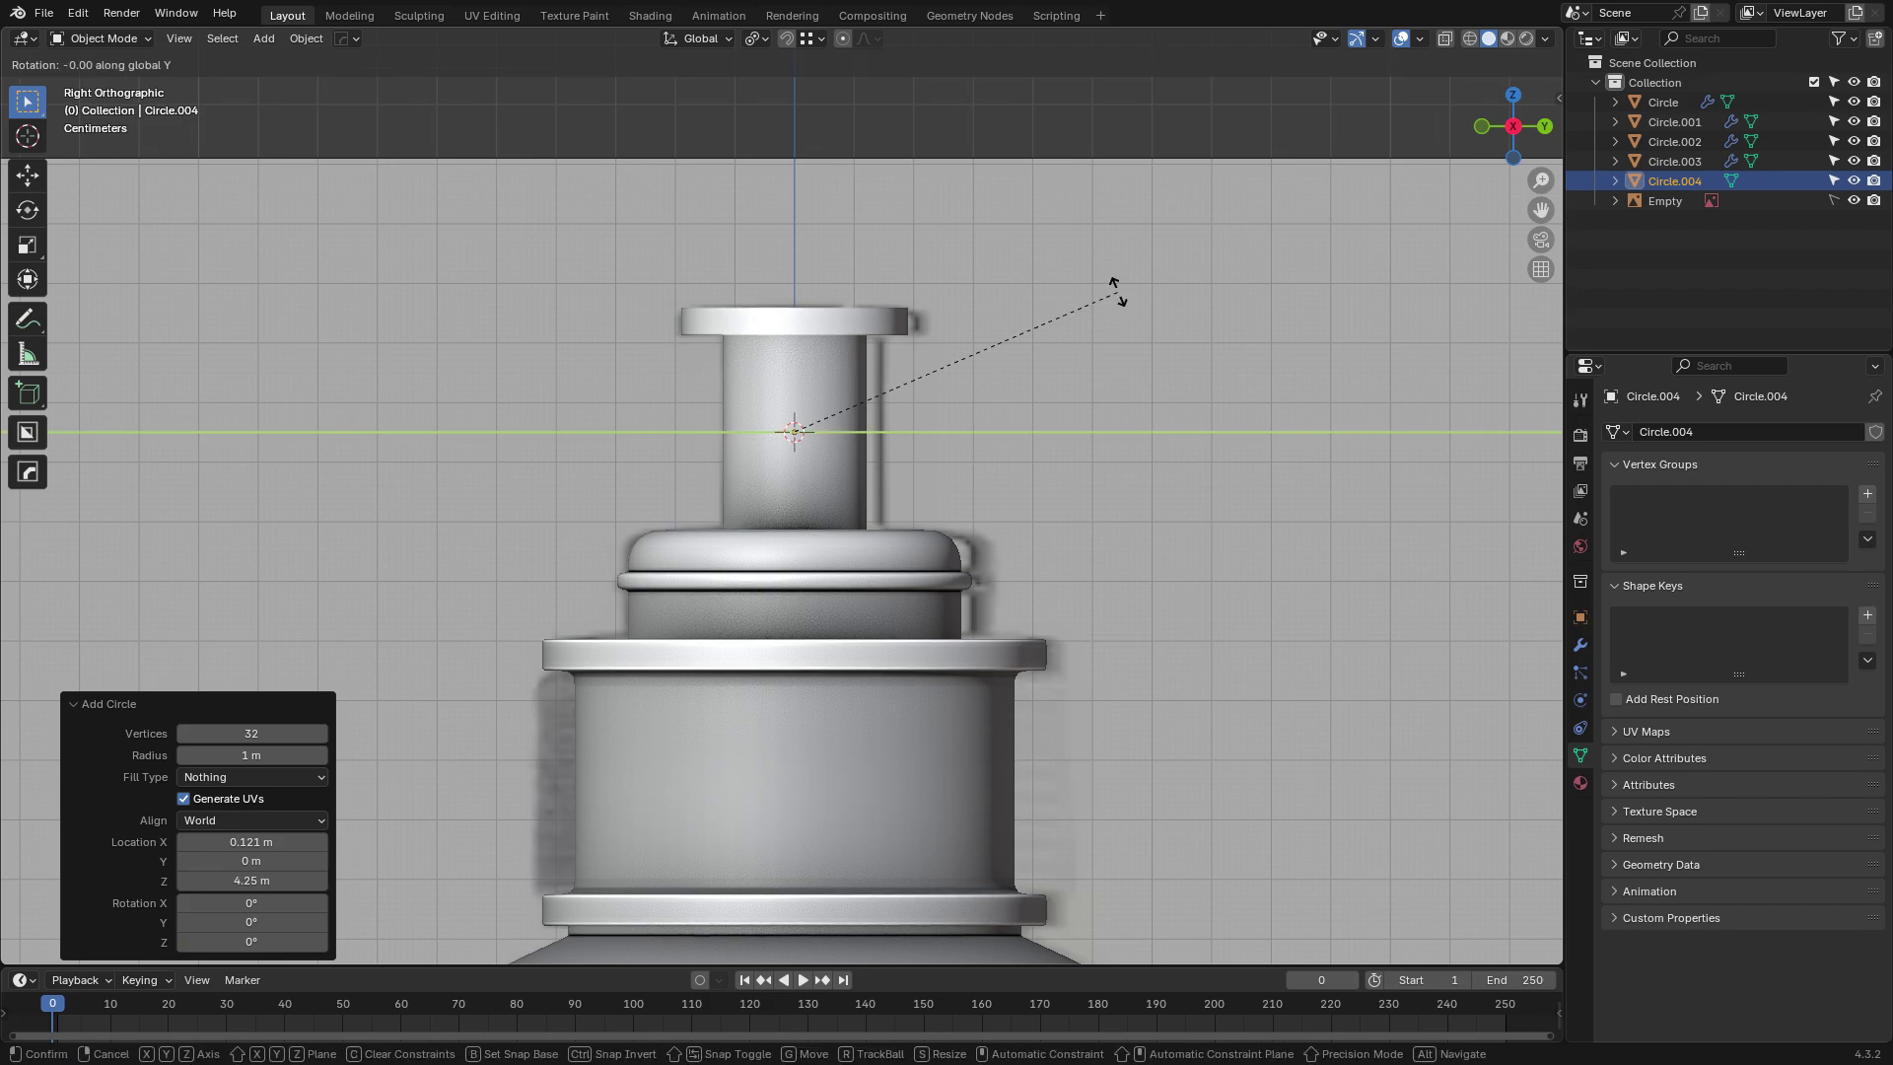
type("90")
left_click(1117, 292)
Scale the upright circle down and fit it over the nozzle outline in the reference image.
key("s")
left_click(832, 406)
key("shift+z")
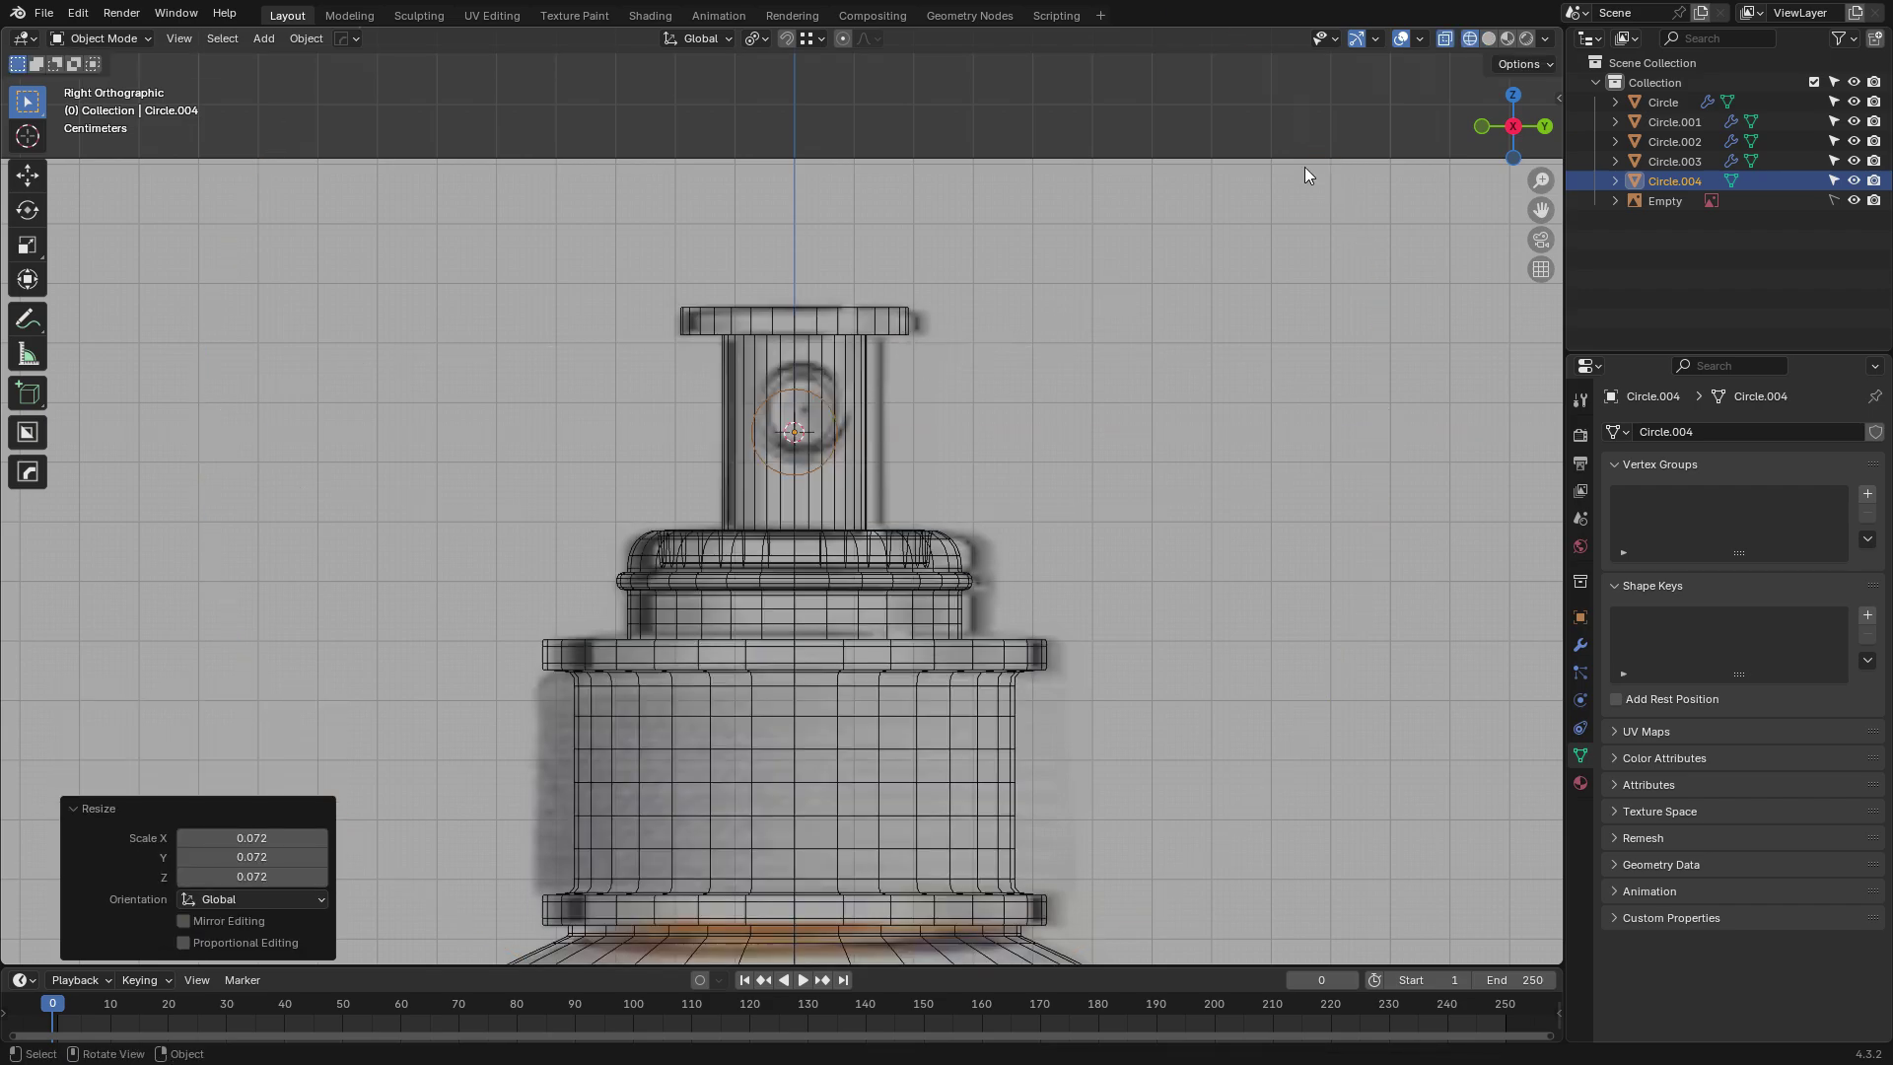
key("s")
left_click(1228, 192)
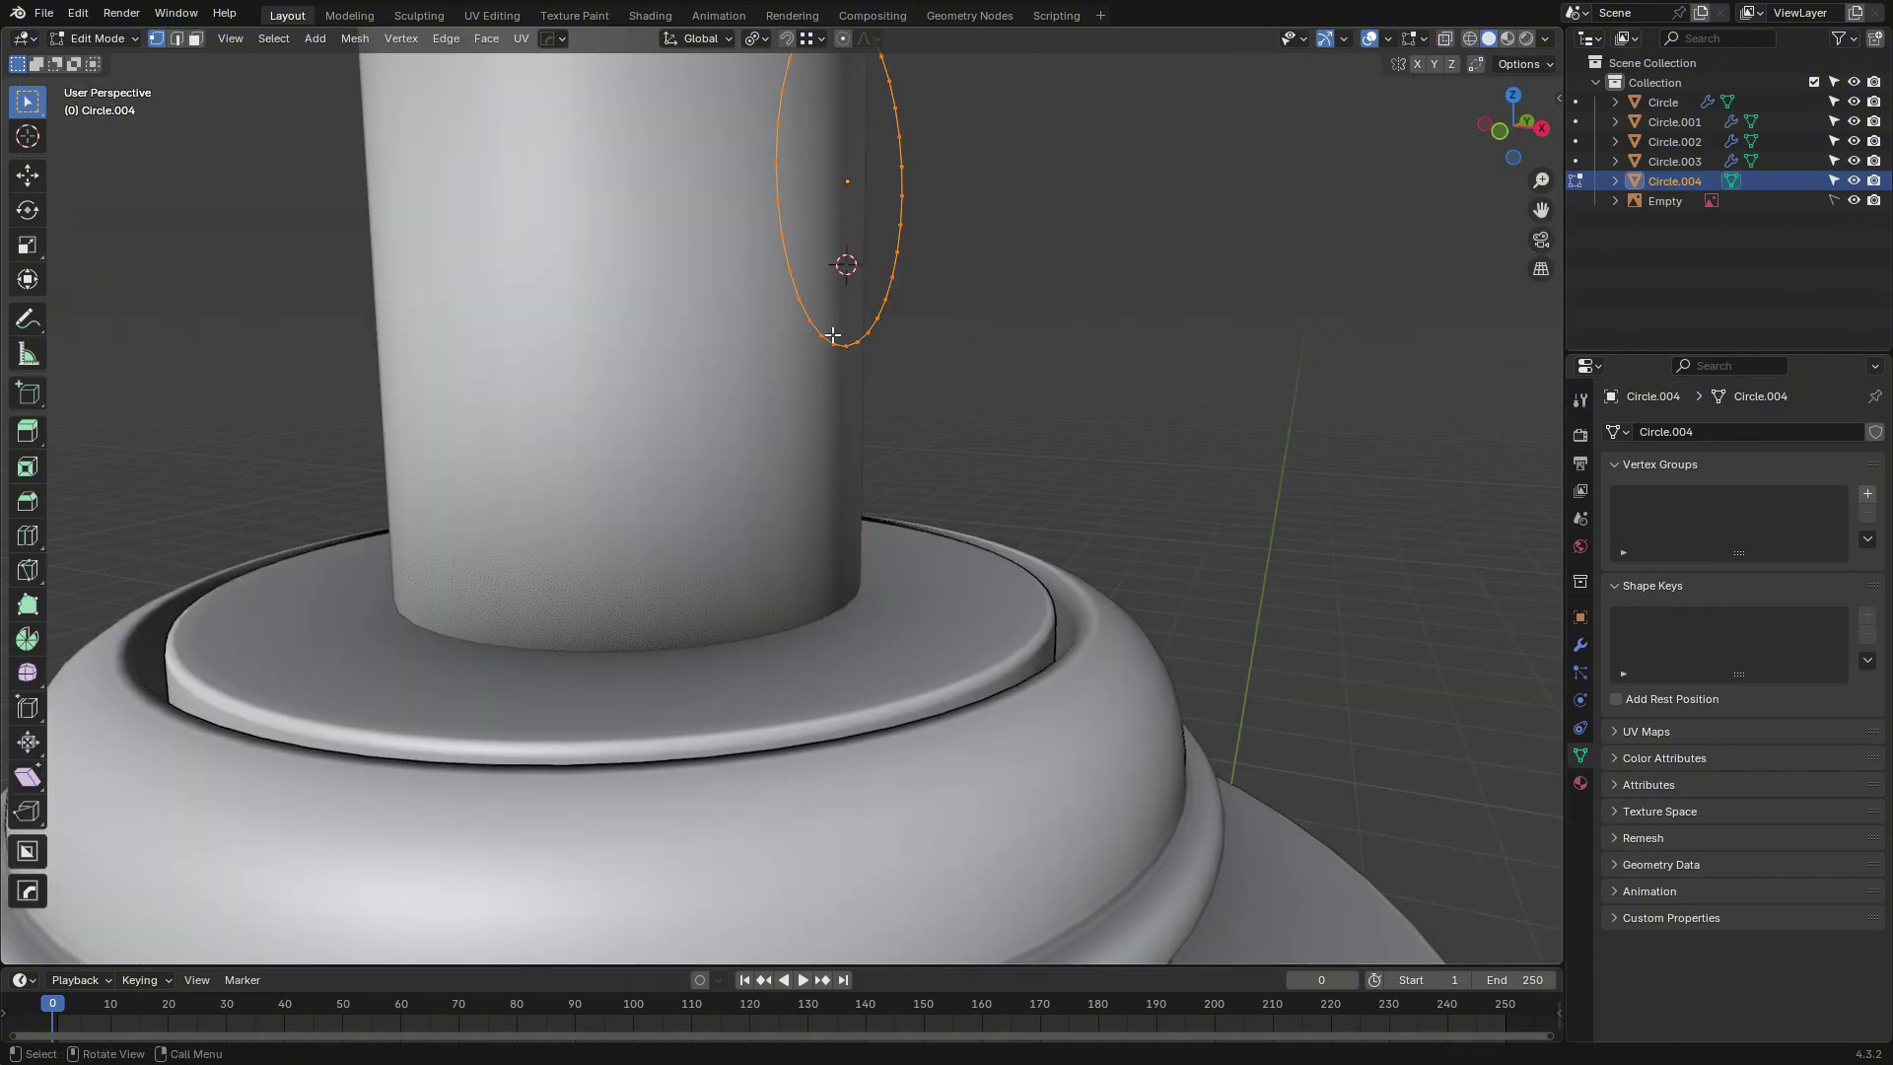
Extrude the nozzle circle about 0.07 m outward along X.
scroll(834, 338, "down", 4)
middle_click_drag(836, 341, 882, 335)
key("e")
key("x")
left_click(904, 275)
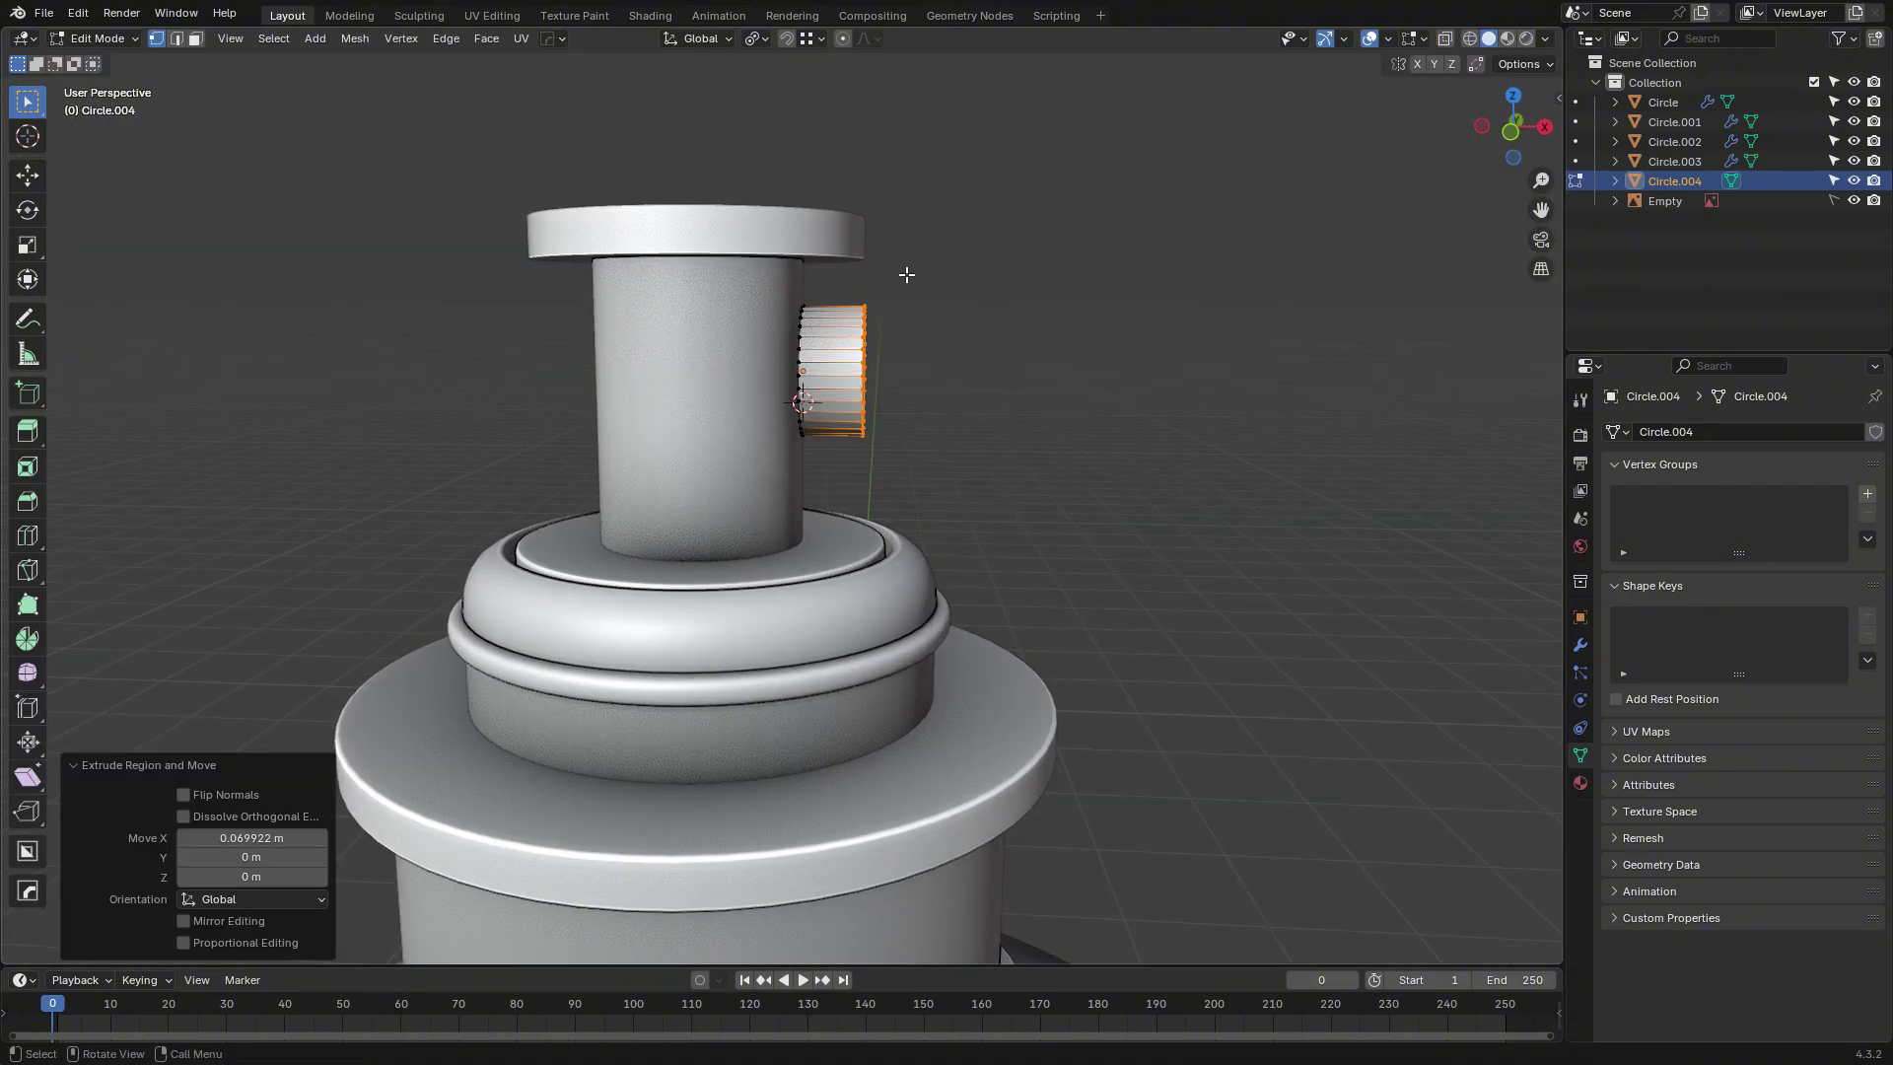
Move the nozzle's rear edge loop about 0.028 m along negative X into the stem.
key("Tab")
middle_click_drag(1063, 317, 1031, 335)
left_click(1031, 336)
scroll(947, 296, "up", 4)
key("Tab")
key("2")
middle_click_drag(887, 256, 828, 274)
left_click(841, 224, "alt")
key("g")
key("x")
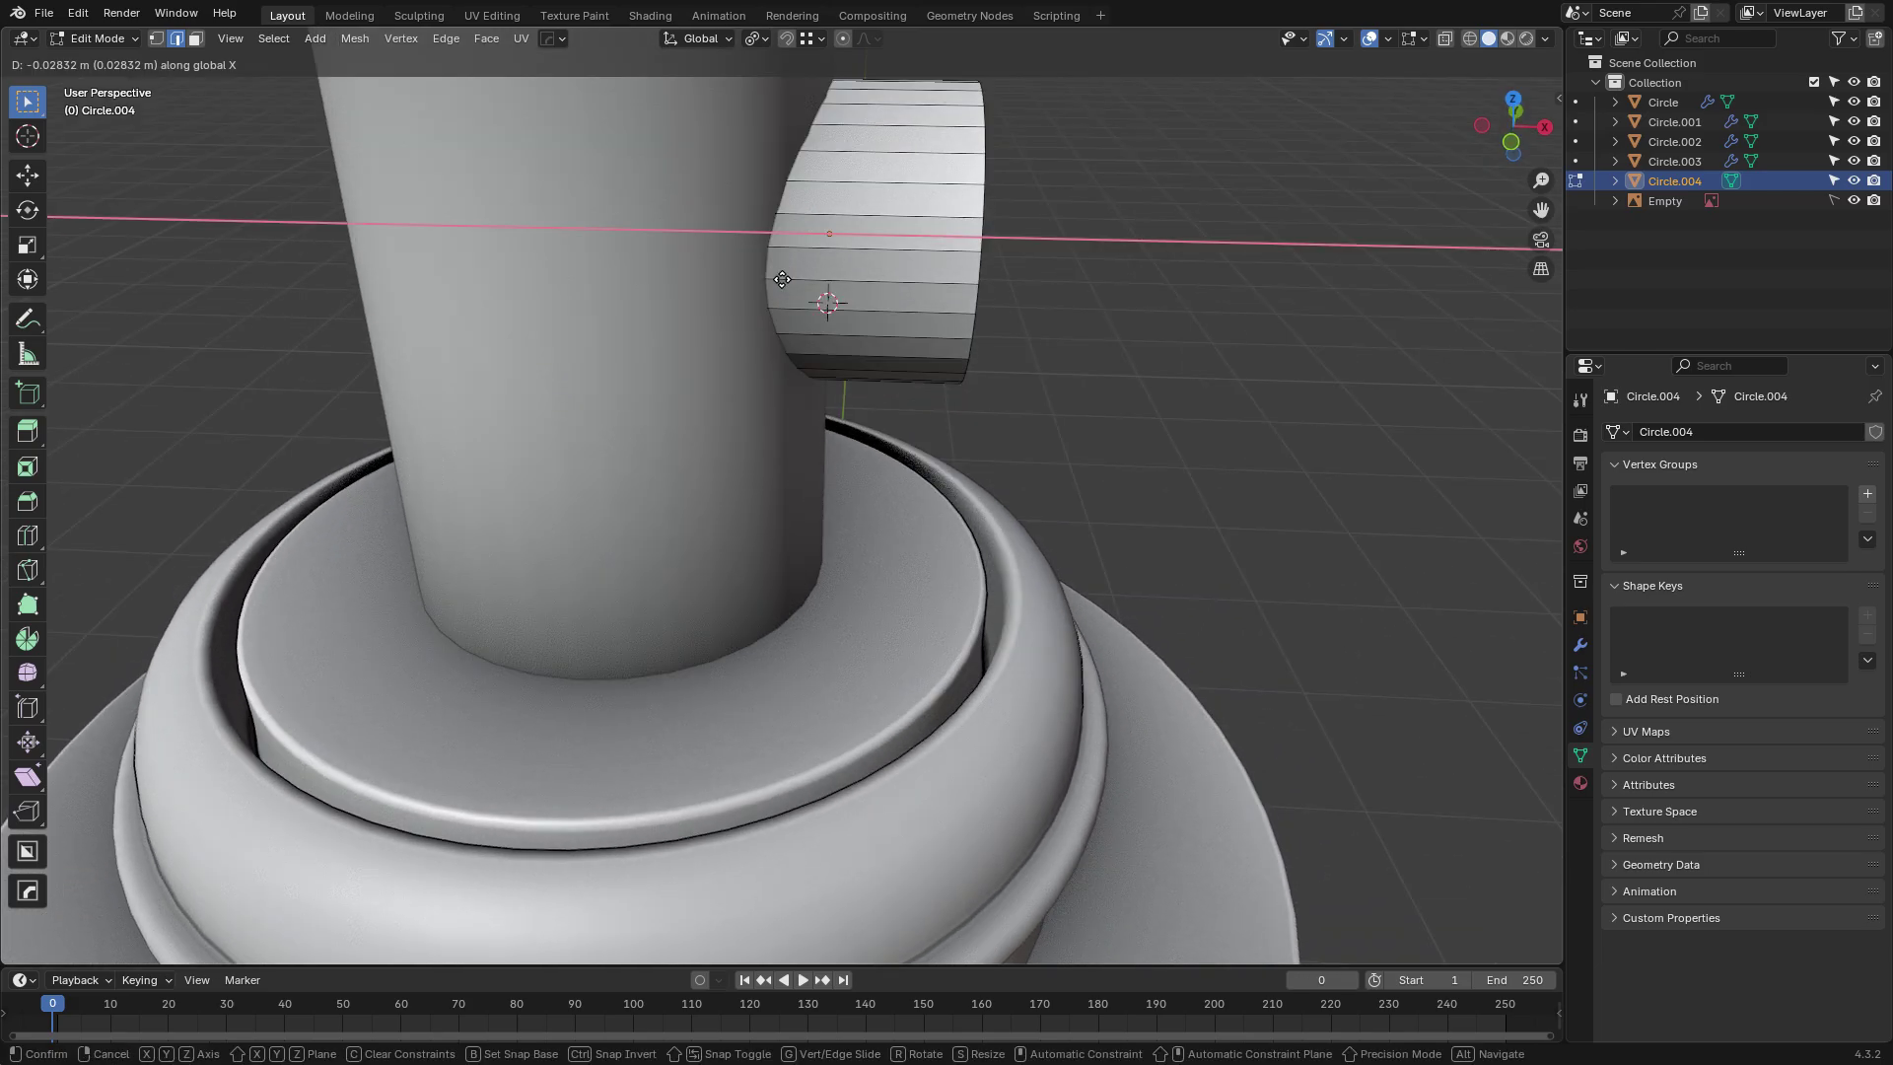
left_click(783, 281)
Apply Shade Auto Smooth to the spray nozzle in Object Mode.
key("Tab")
left_click(1082, 331)
scroll(1084, 336, "down", 6)
middle_click_drag(1085, 329, 942, 345)
scroll(927, 276, "up", 4)
left_click(793, 353)
right_click(792, 356)
left_click(790, 362)
Fill the nozzle's open front edge loop with a face.
key("Tab")
left_click(790, 355, "alt")
key("f")
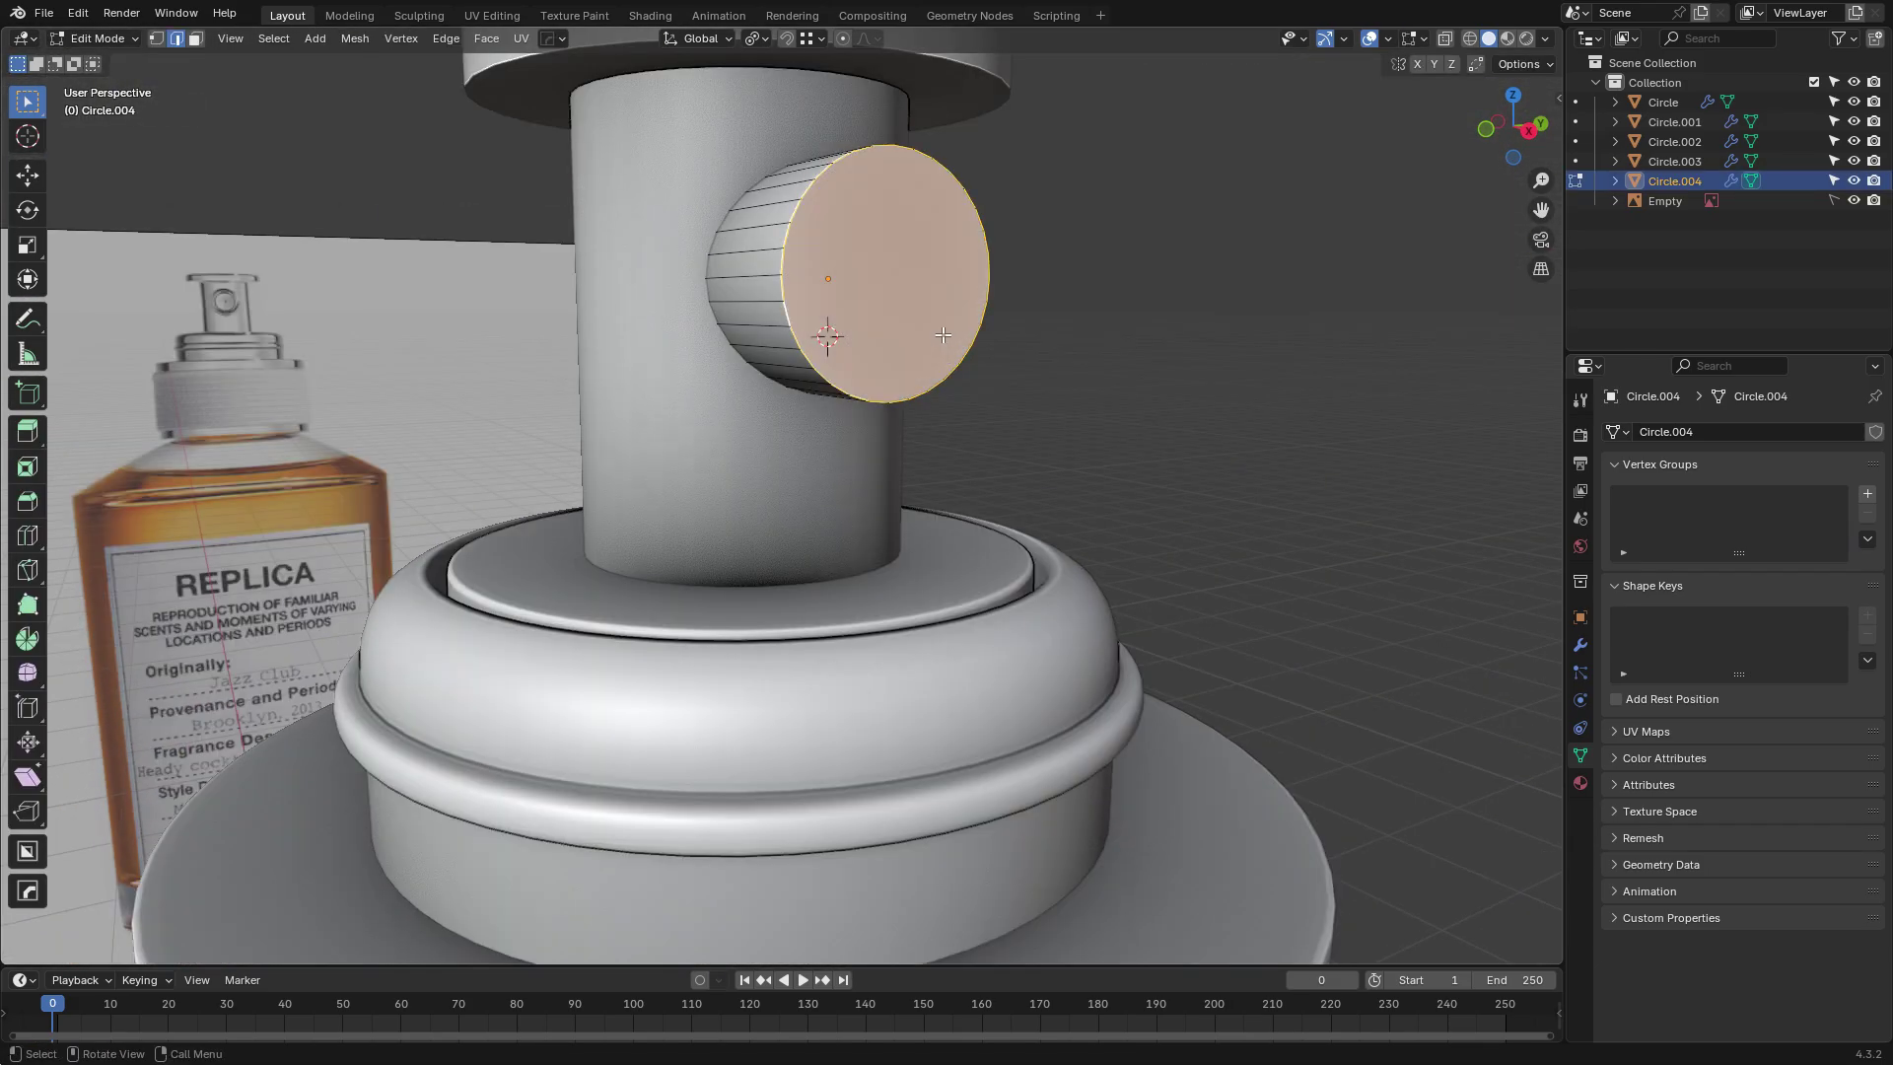
Inset the nozzle's front face by about 0.1 m to form an outer rim.
scroll(659, 333, "up", 2)
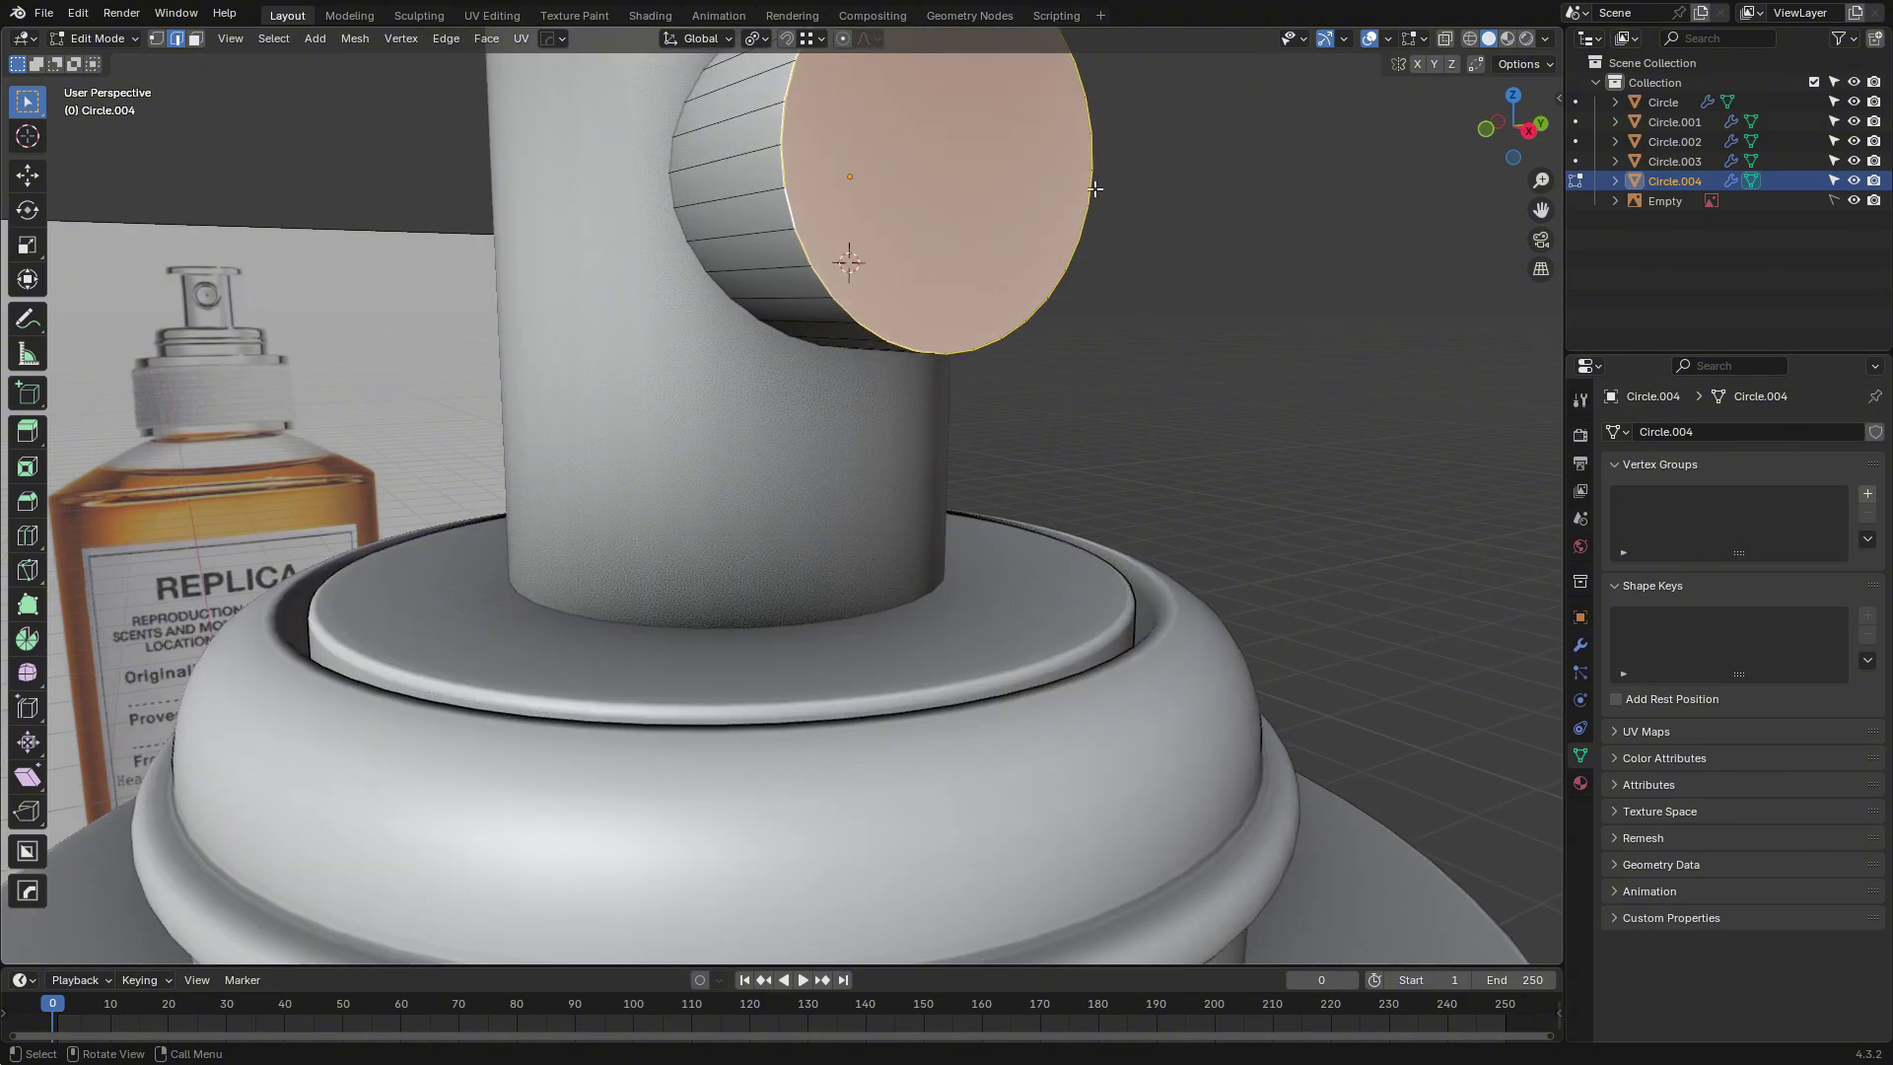
key("i")
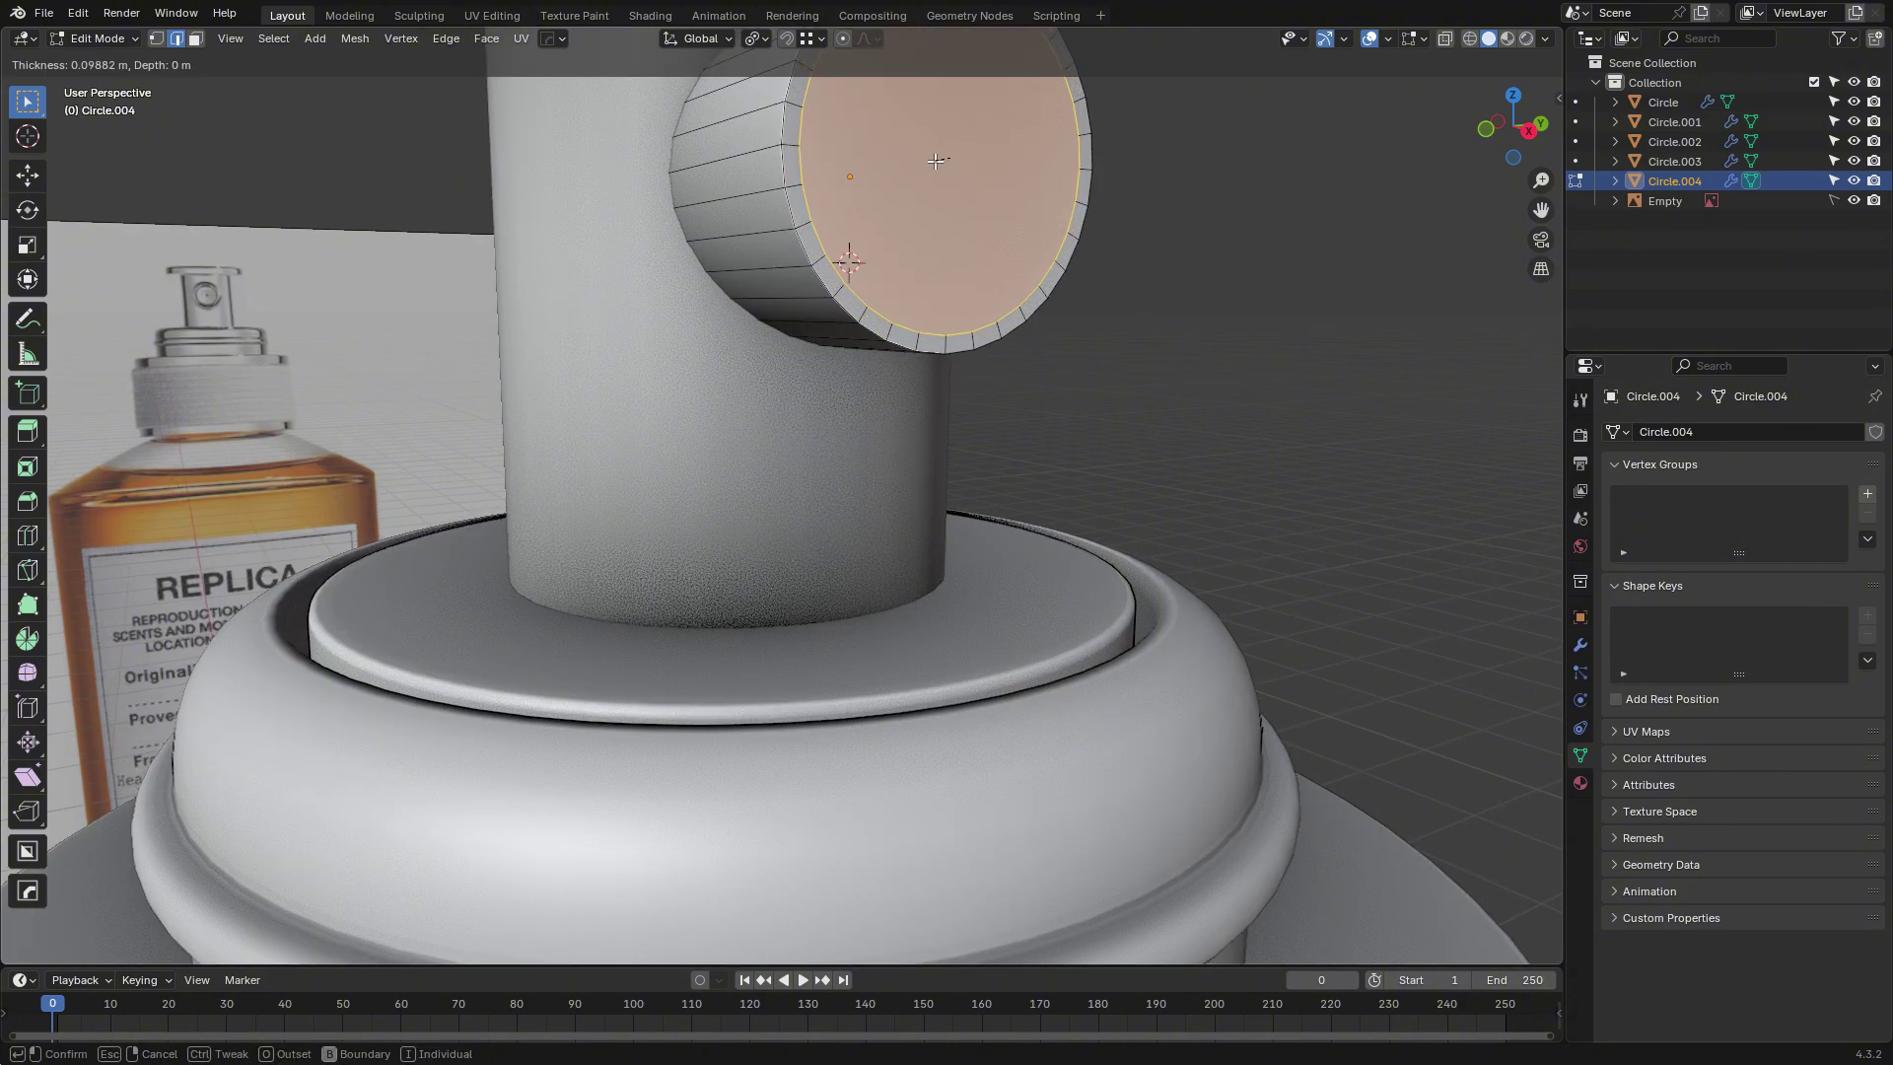
left_click(935, 161)
Scale the inset front face by 0.948 and extrude it about 0.018 m into the nozzle.
key("s")
left_click(1167, 187)
key("e")
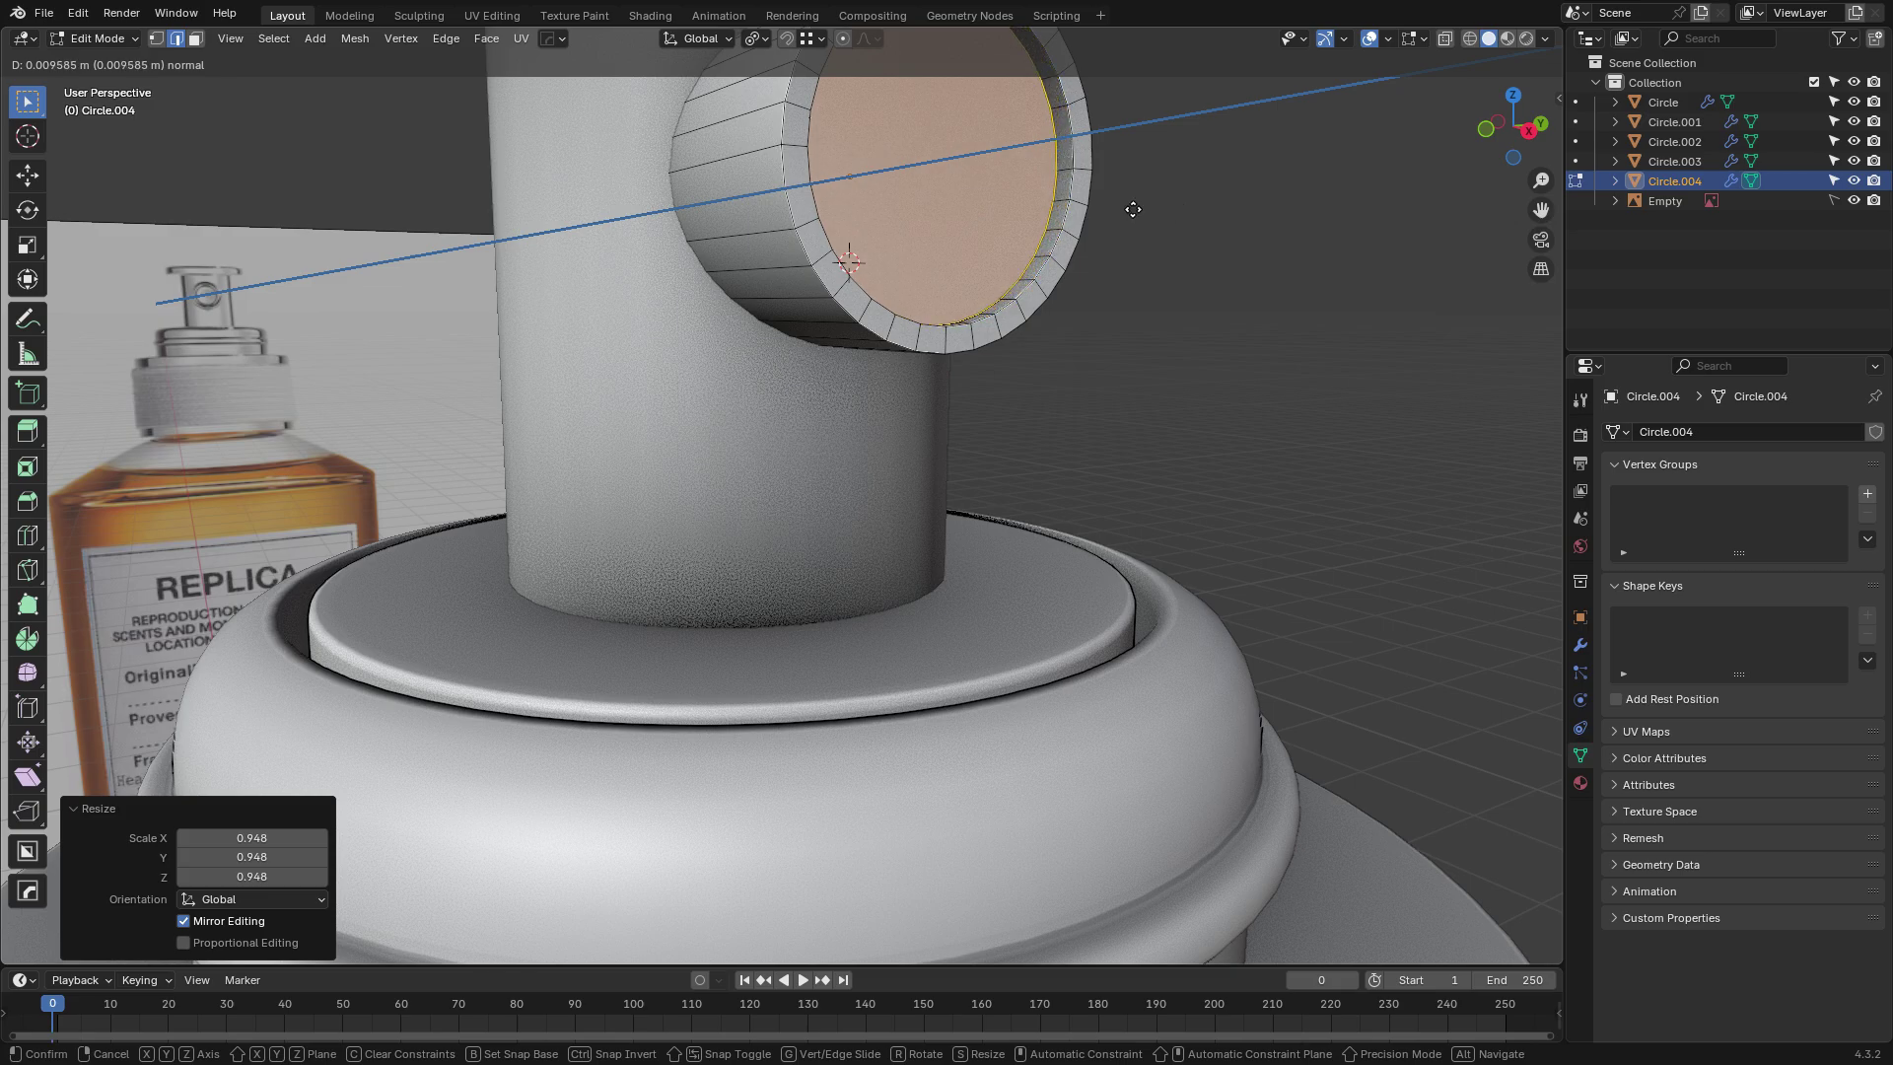
left_click(1033, 208)
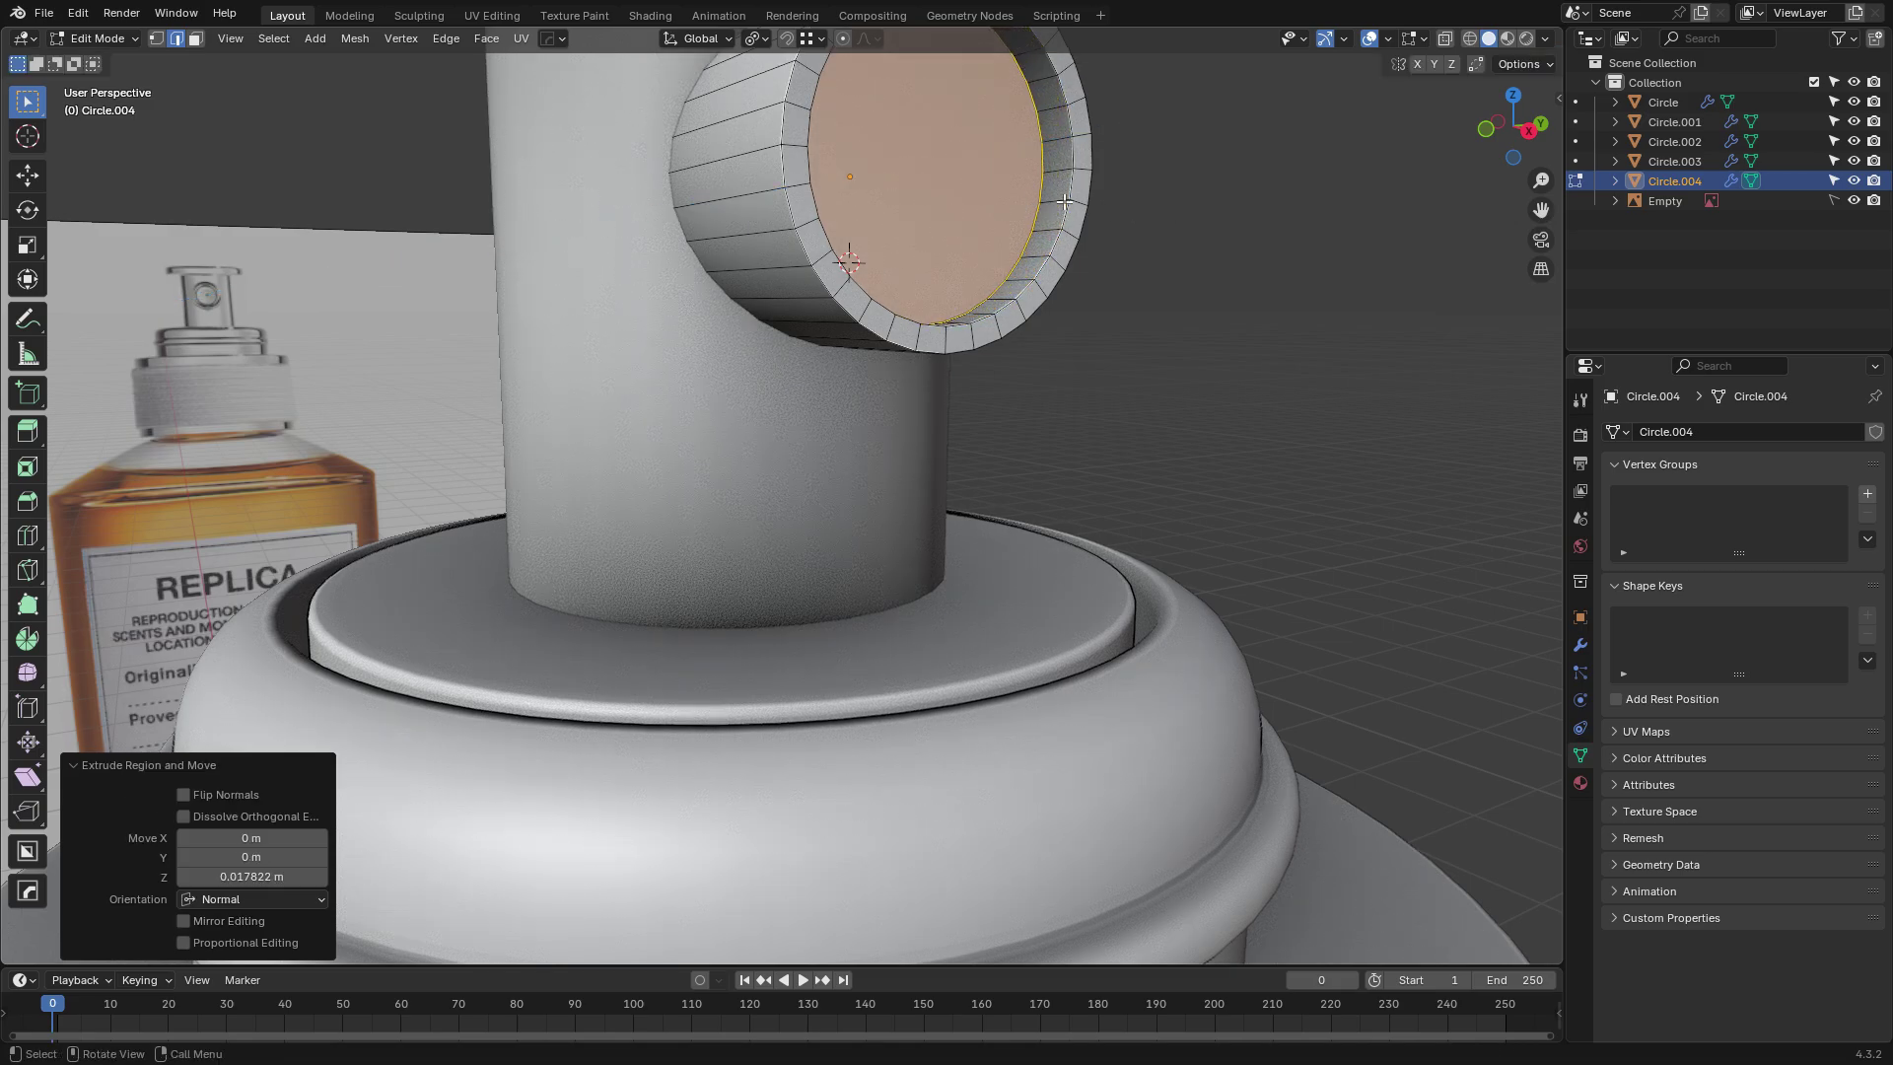
Inset the recessed nozzle face about 0.078 m and move the inner face about 0.013 m along negative X.
middle_click_drag(1197, 119, 1179, 154)
scroll(1177, 156, "down", 2)
key("i")
left_click(1167, 159)
key("g")
key("x")
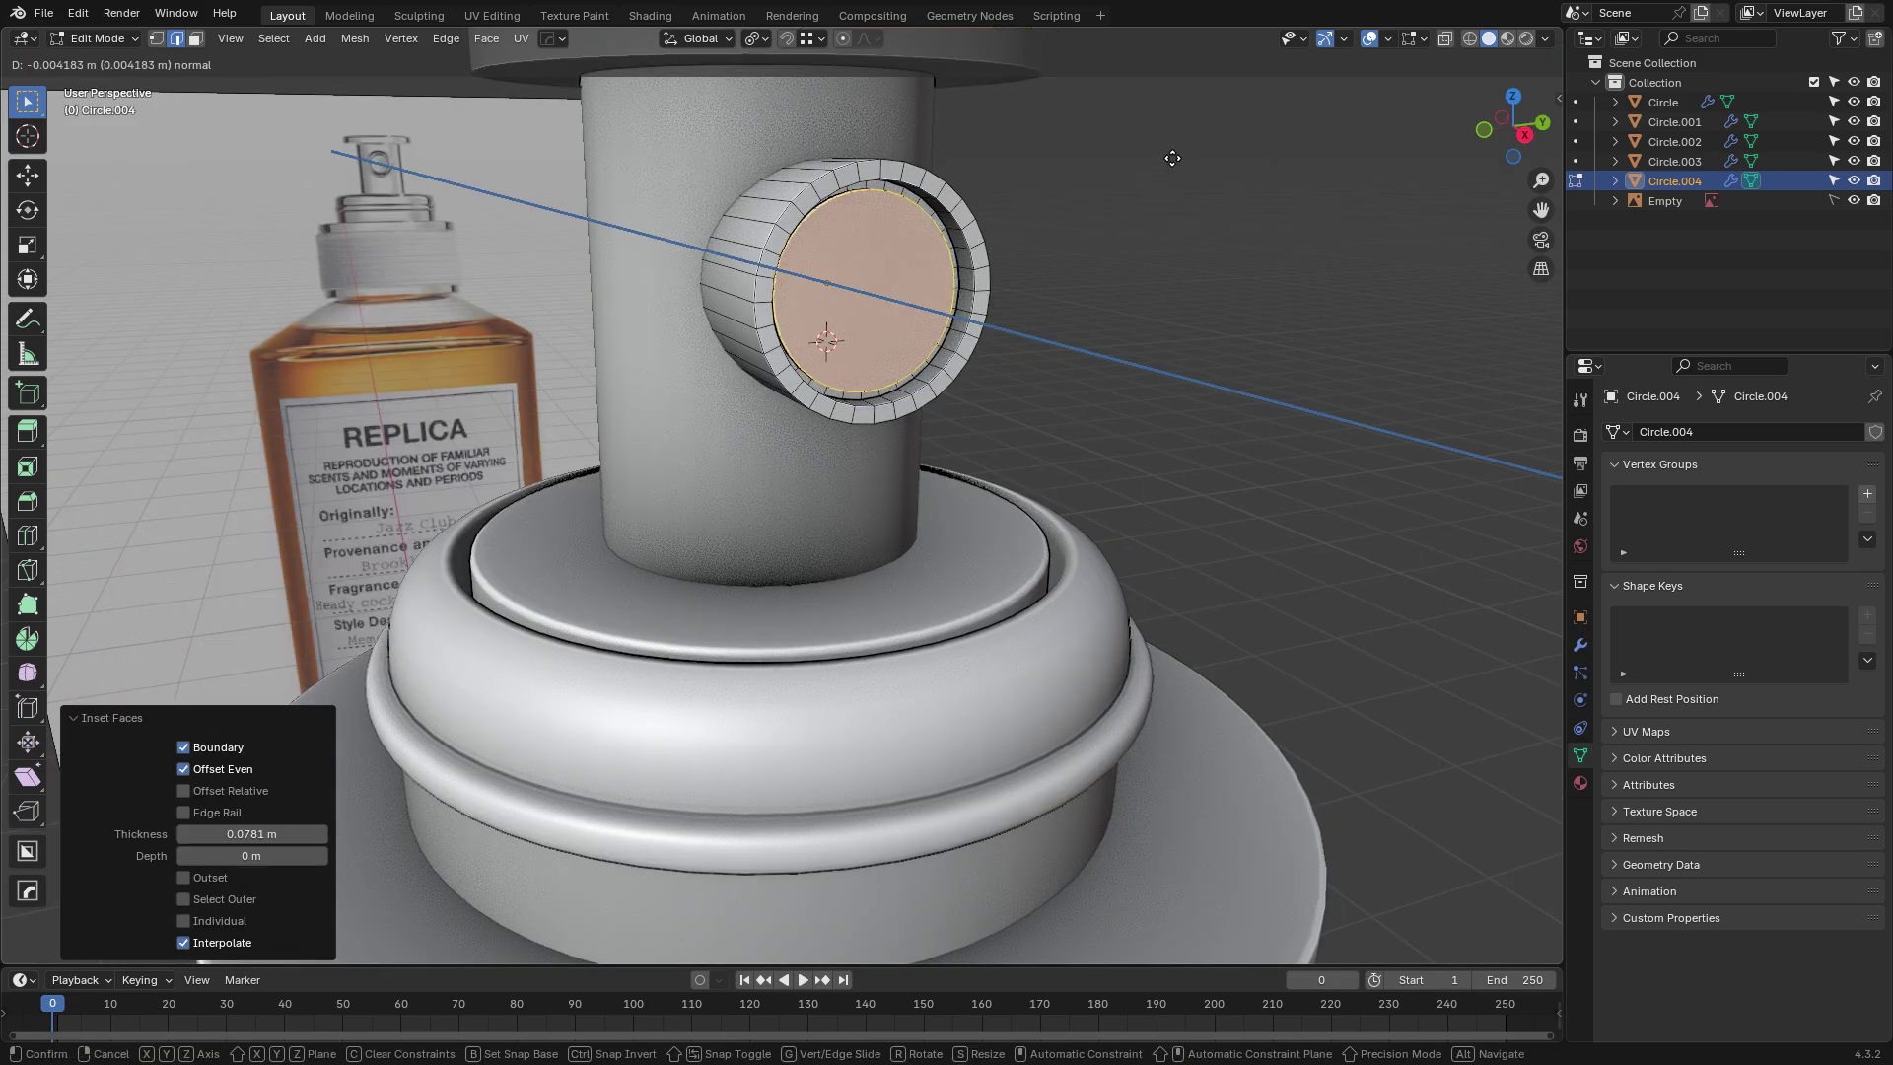
left_click(1158, 164)
middle_click_drag(1000, 243, 1015, 252)
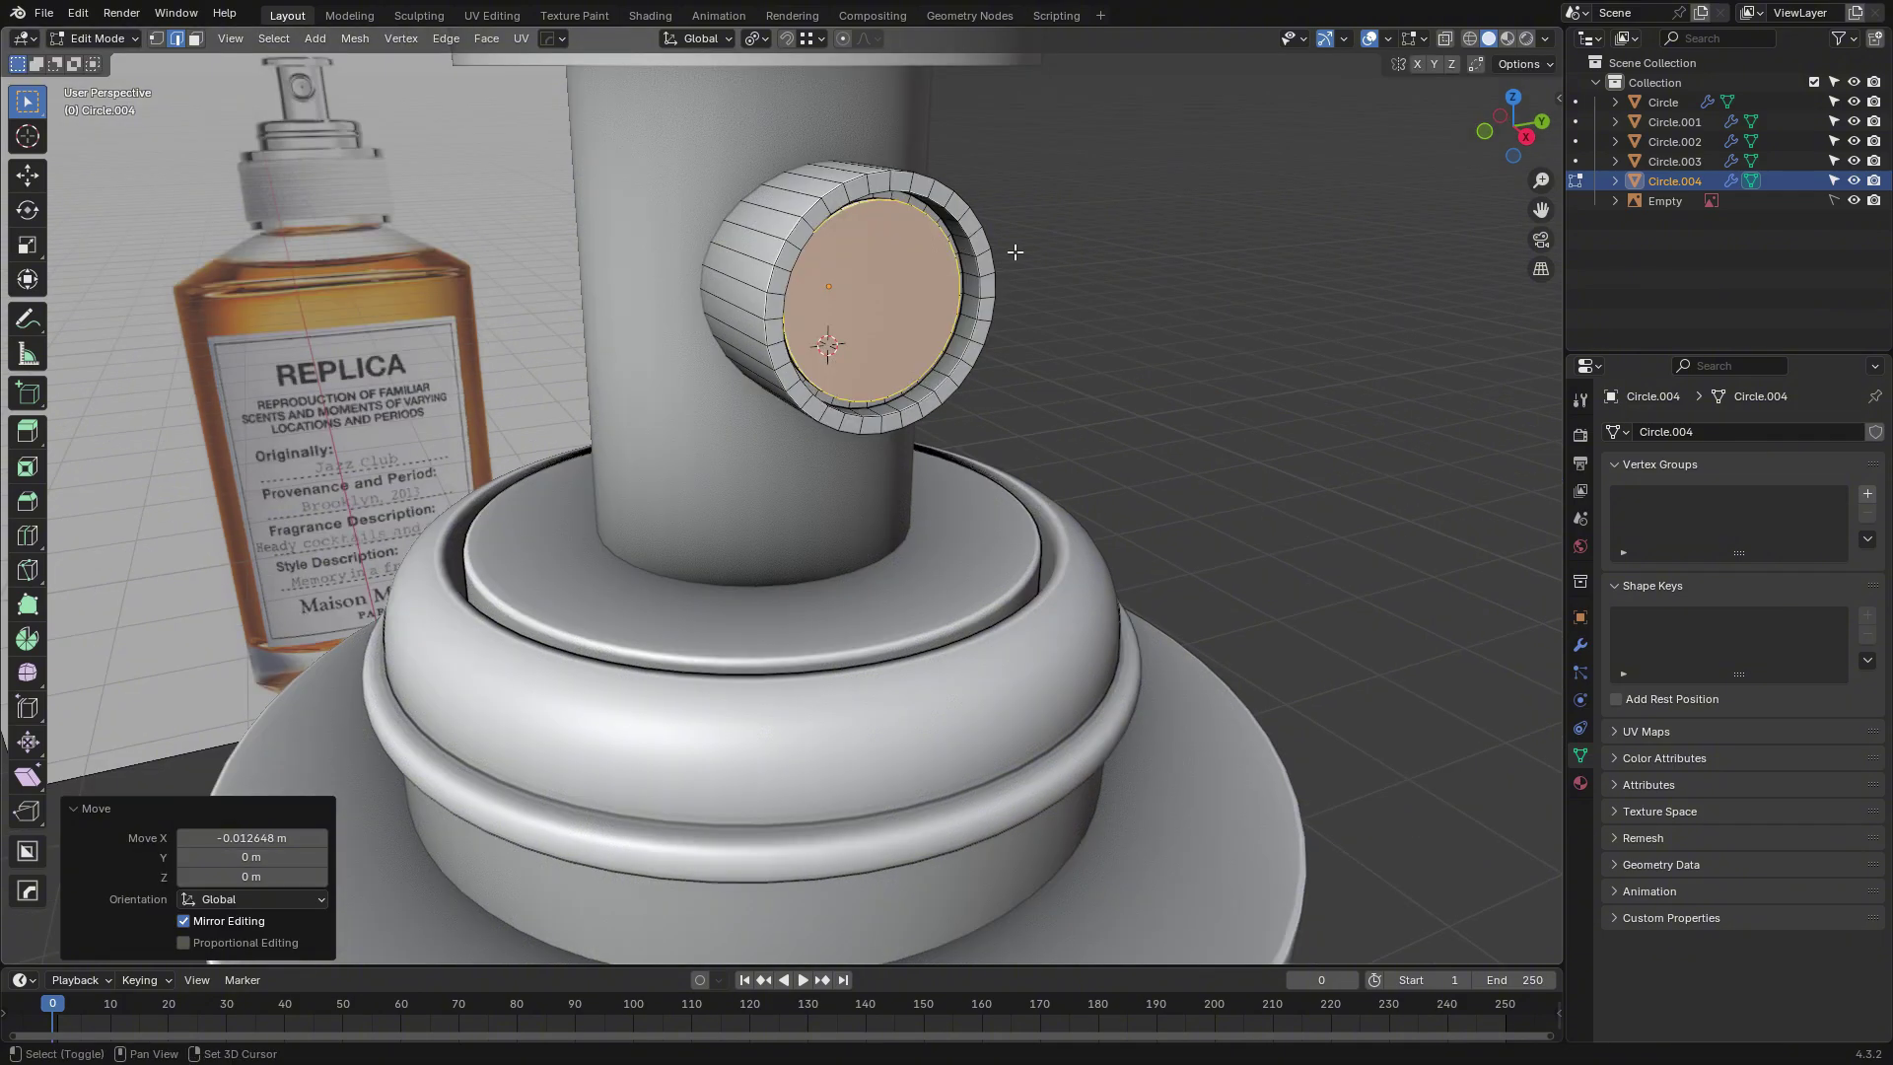
Inset the nozzle's inner face by about 0.72 m, leaving a tiny circle at its center.
key("Tab")
left_click(1265, 270)
middle_click_drag(1252, 268, 1153, 205)
scroll(996, 189, "down", 5)
scroll(986, 197, "up", 4)
left_click(822, 408)
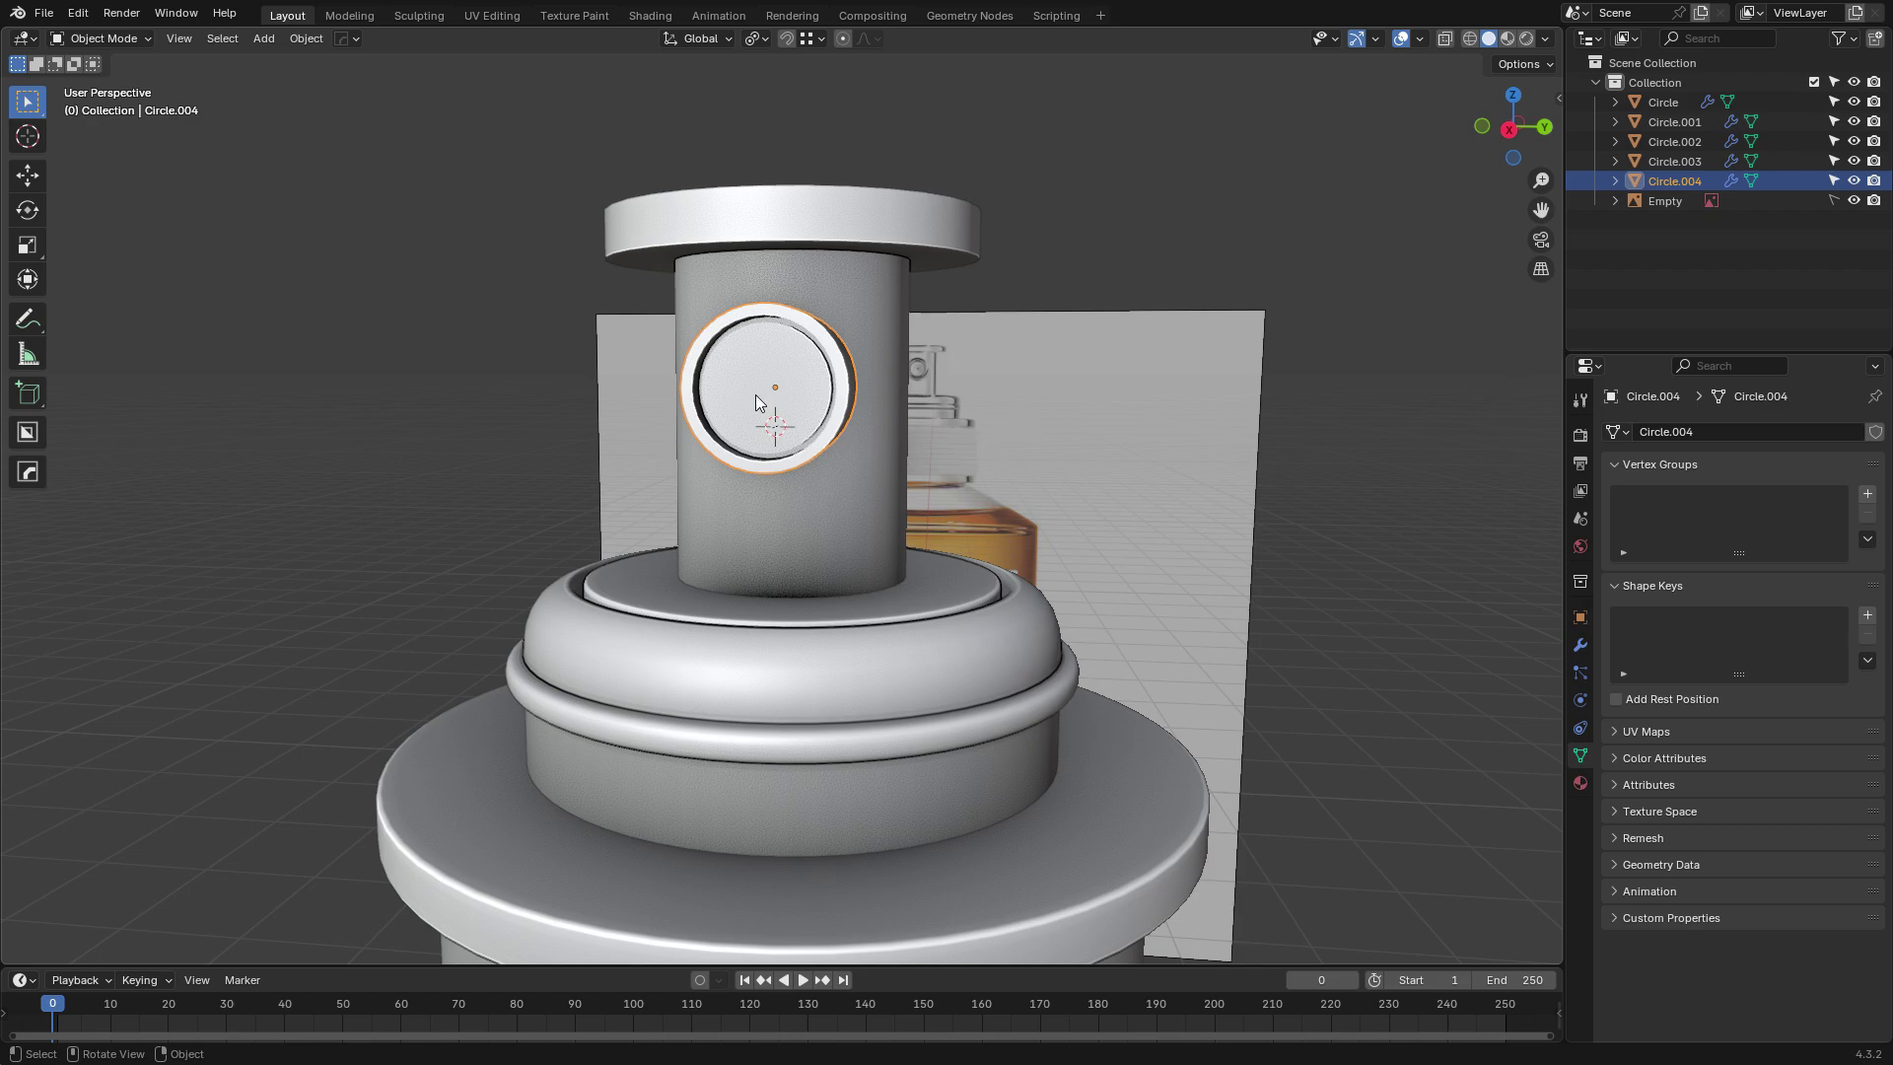
key("Tab")
scroll(1174, 284, "up", 4)
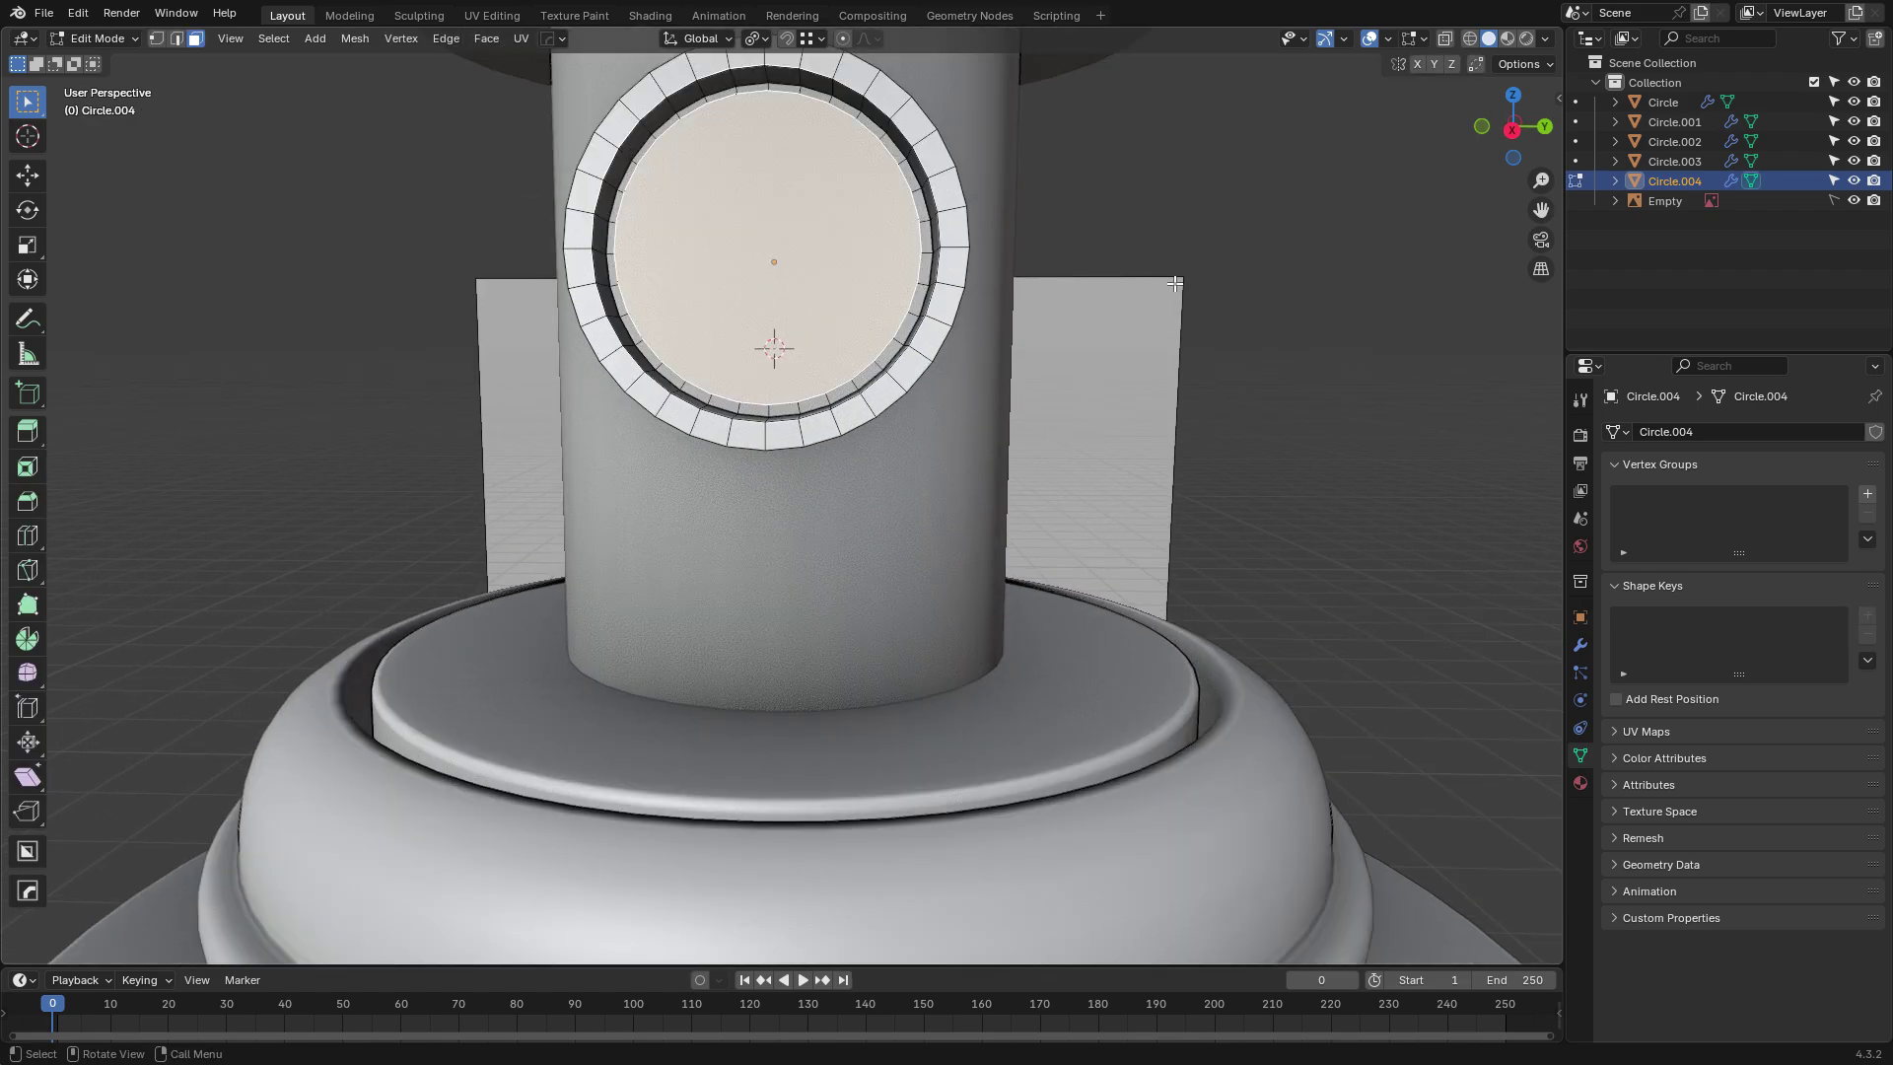
middle_click_drag(1174, 284, 1301, 359)
key("i")
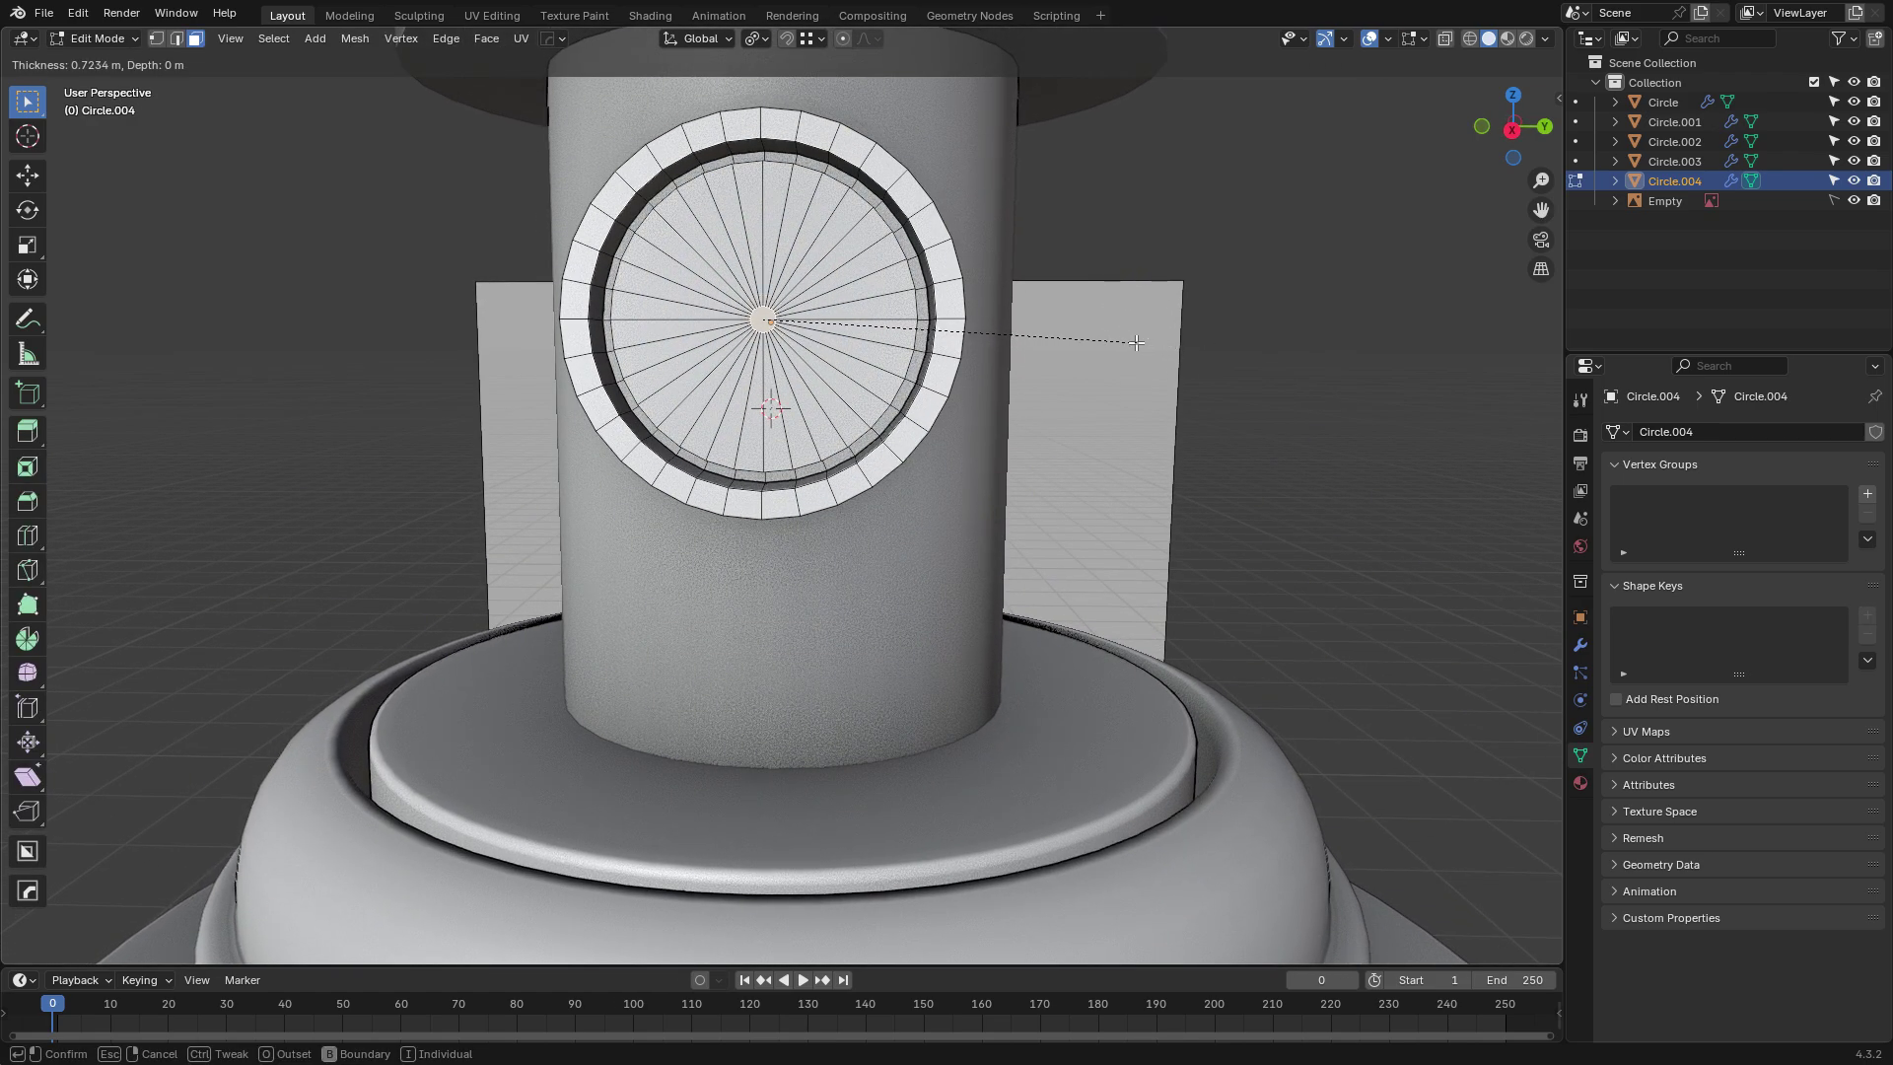
left_click(1137, 342)
Extrude the tiny center face about 0.013 m inward to form the spray hole.
middle_click_drag(1136, 342, 1247, 298)
key("e")
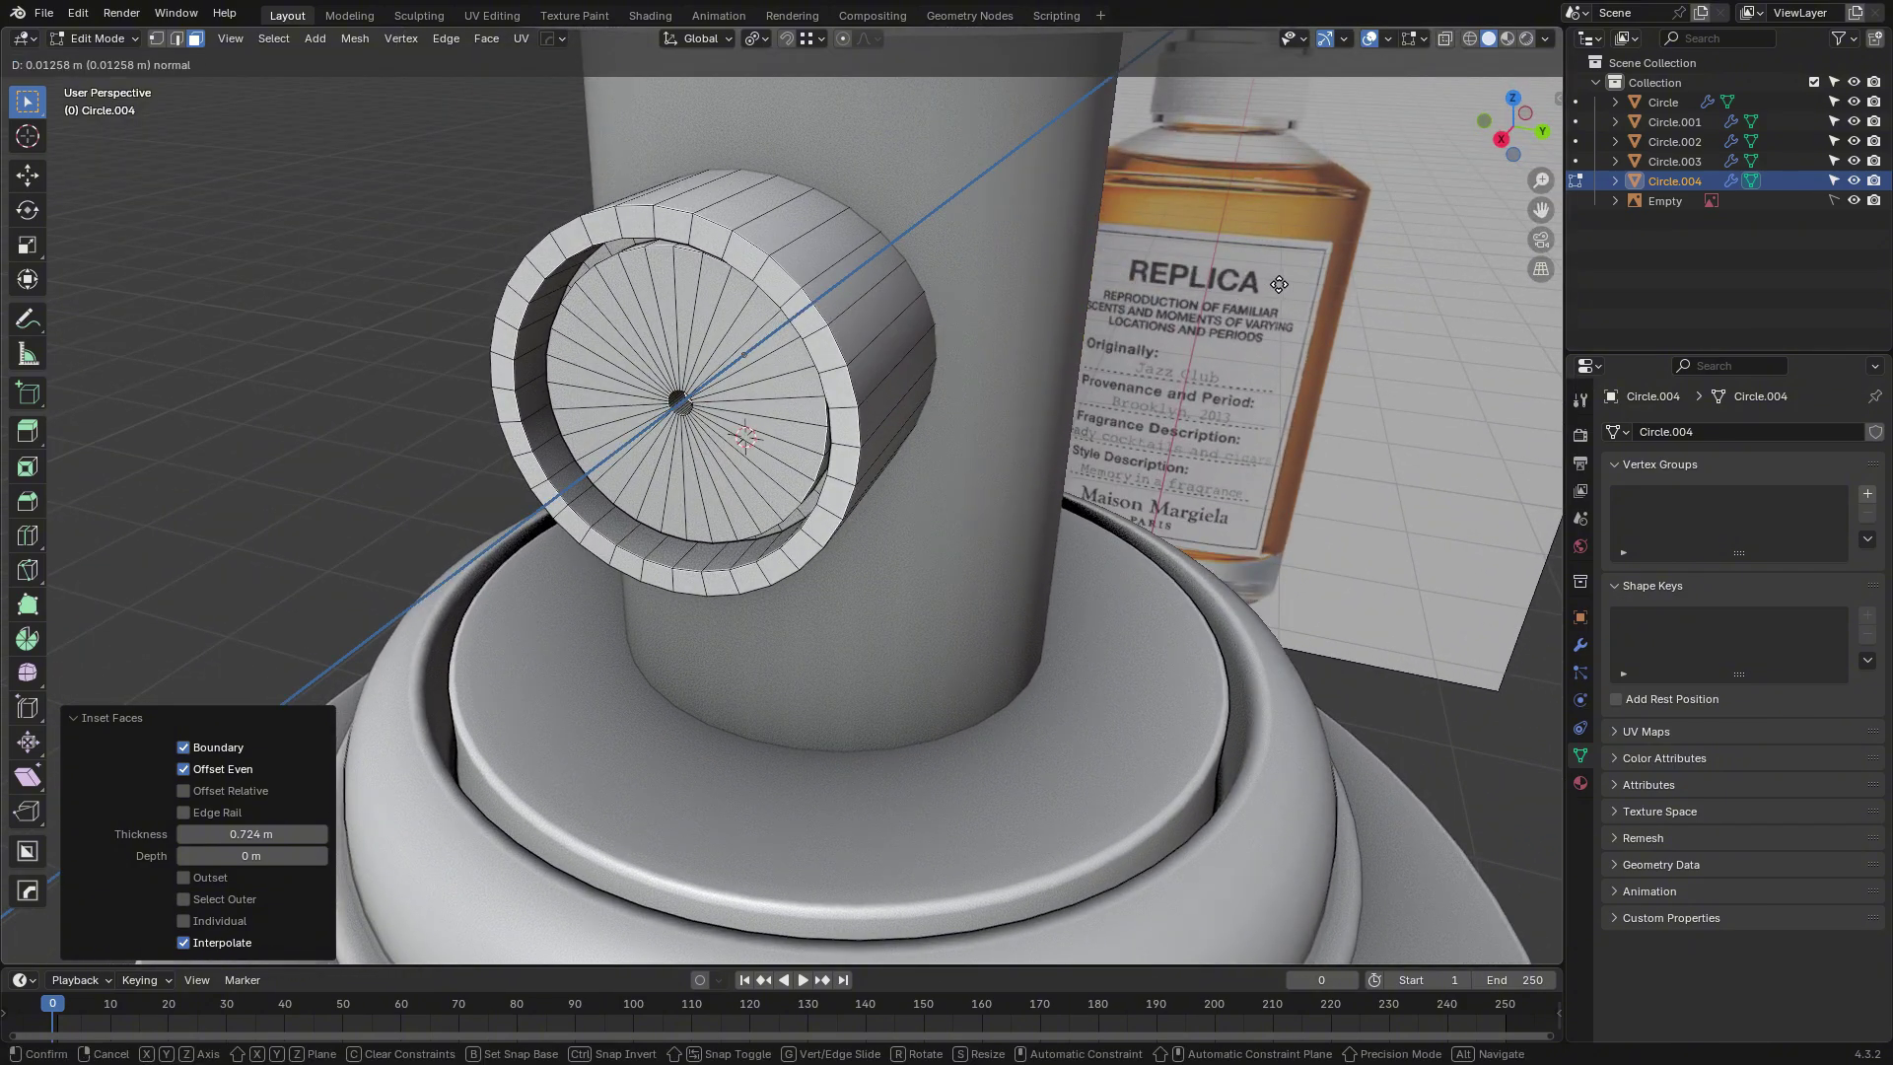
left_click(1279, 284)
key("Tab")
Add 4 evenly spaced loop cuts around the spray hole on the nozzle's recessed disc.
key("Tab")
key("ctrl+r")
scroll(741, 401, "up", 3)
left_click(739, 399)
right_click(739, 399)
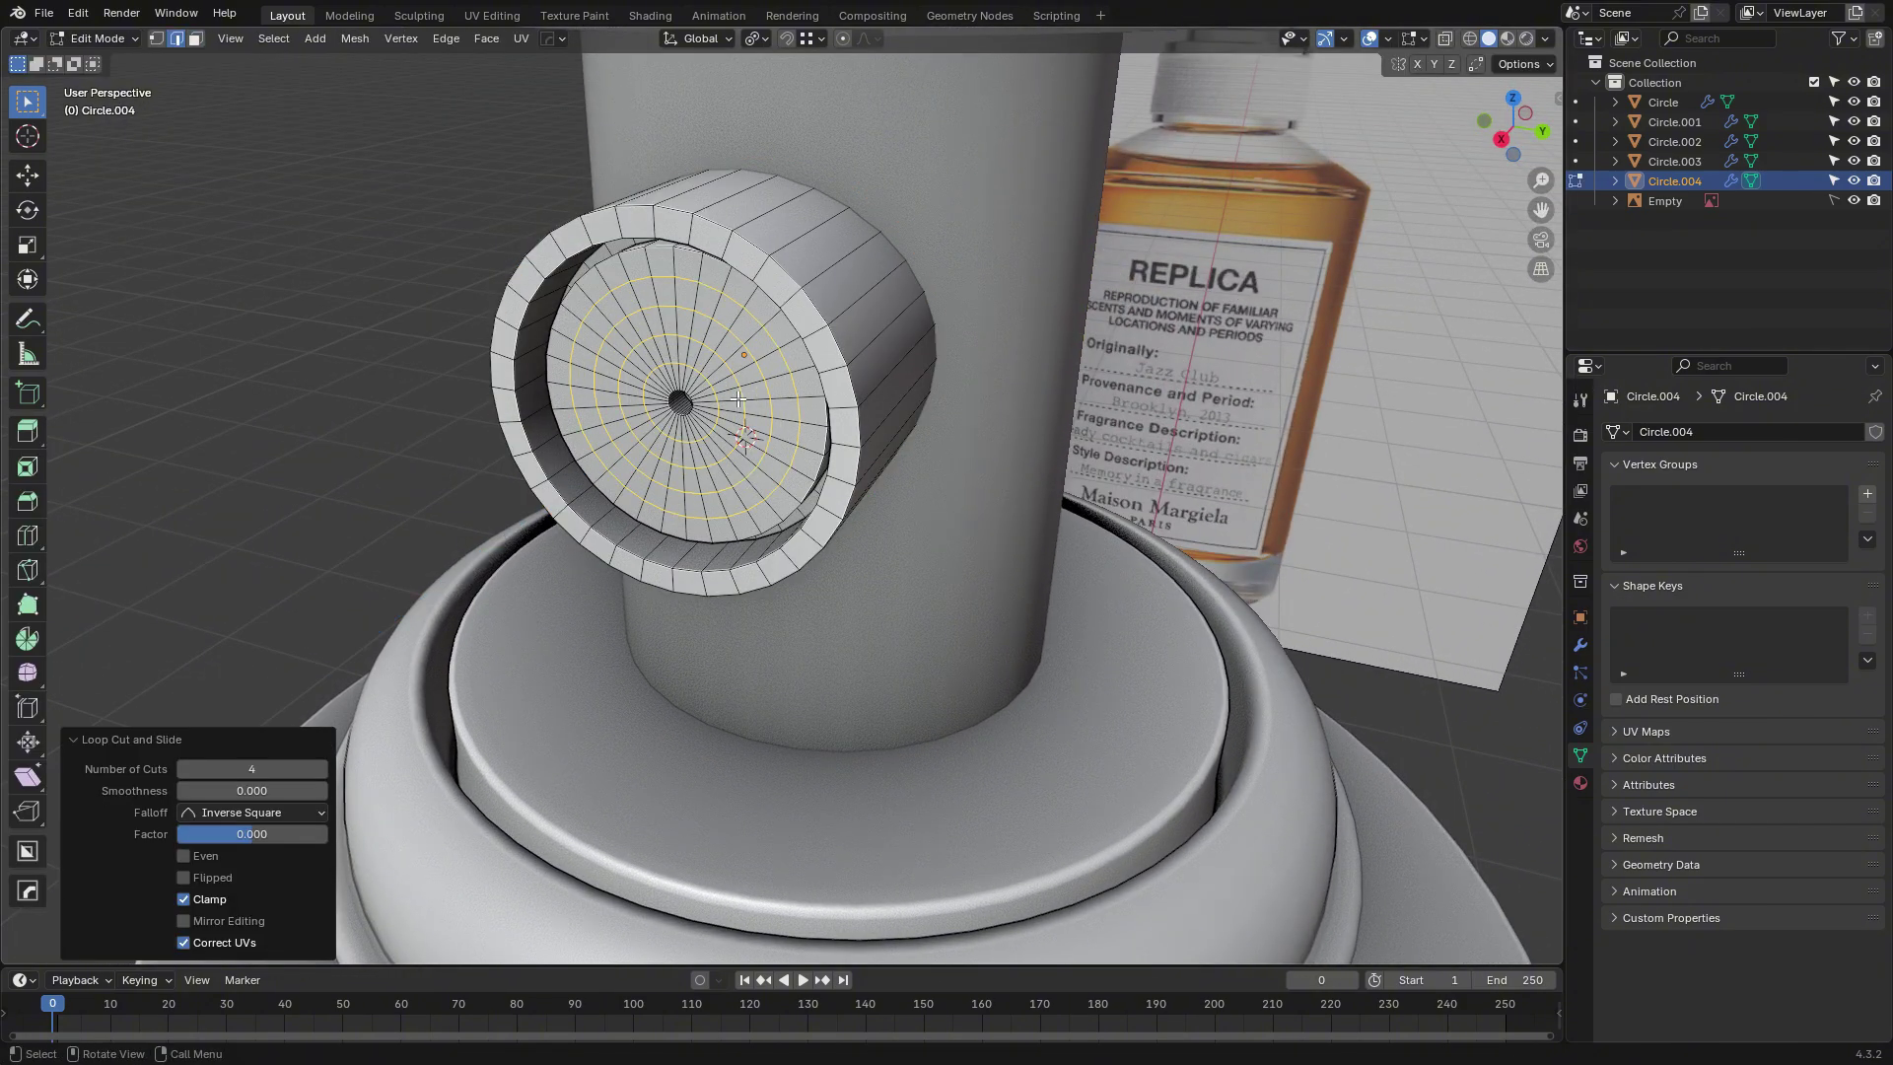
key("Tab")
Add 5 evenly spaced loop cuts along the nozzle's outer cylindrical wall.
middle_click_drag(982, 406, 887, 410)
key("Tab")
key("ctrl+r")
scroll(810, 375, "up", 4)
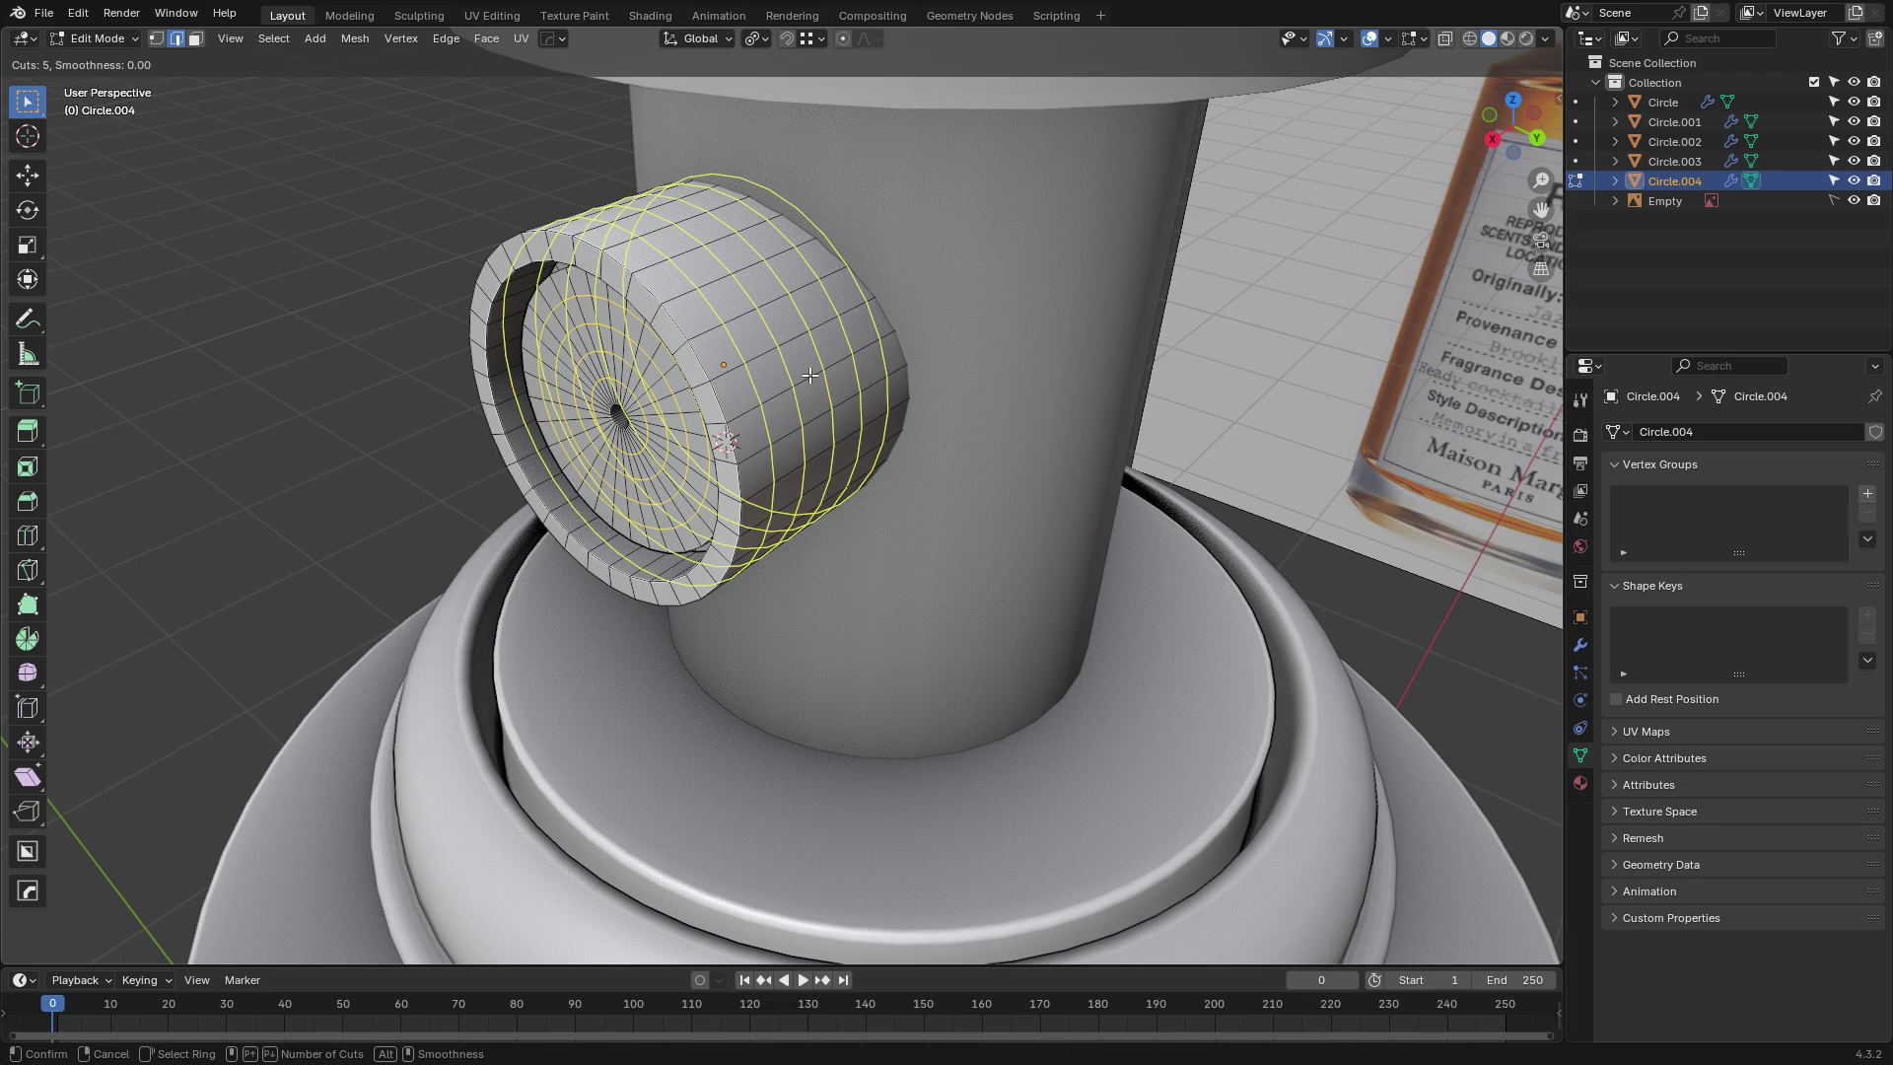
left_click(811, 376)
key("Tab")
left_click(1343, 379)
Examine the wireframes of the spray stem and nozzle in Edit Mode, comparing where the two meshes meet.
middle_click_drag(1179, 343, 1134, 325)
left_click(1128, 325)
key("Tab")
scroll(1110, 333, "down", 1)
key("Tab")
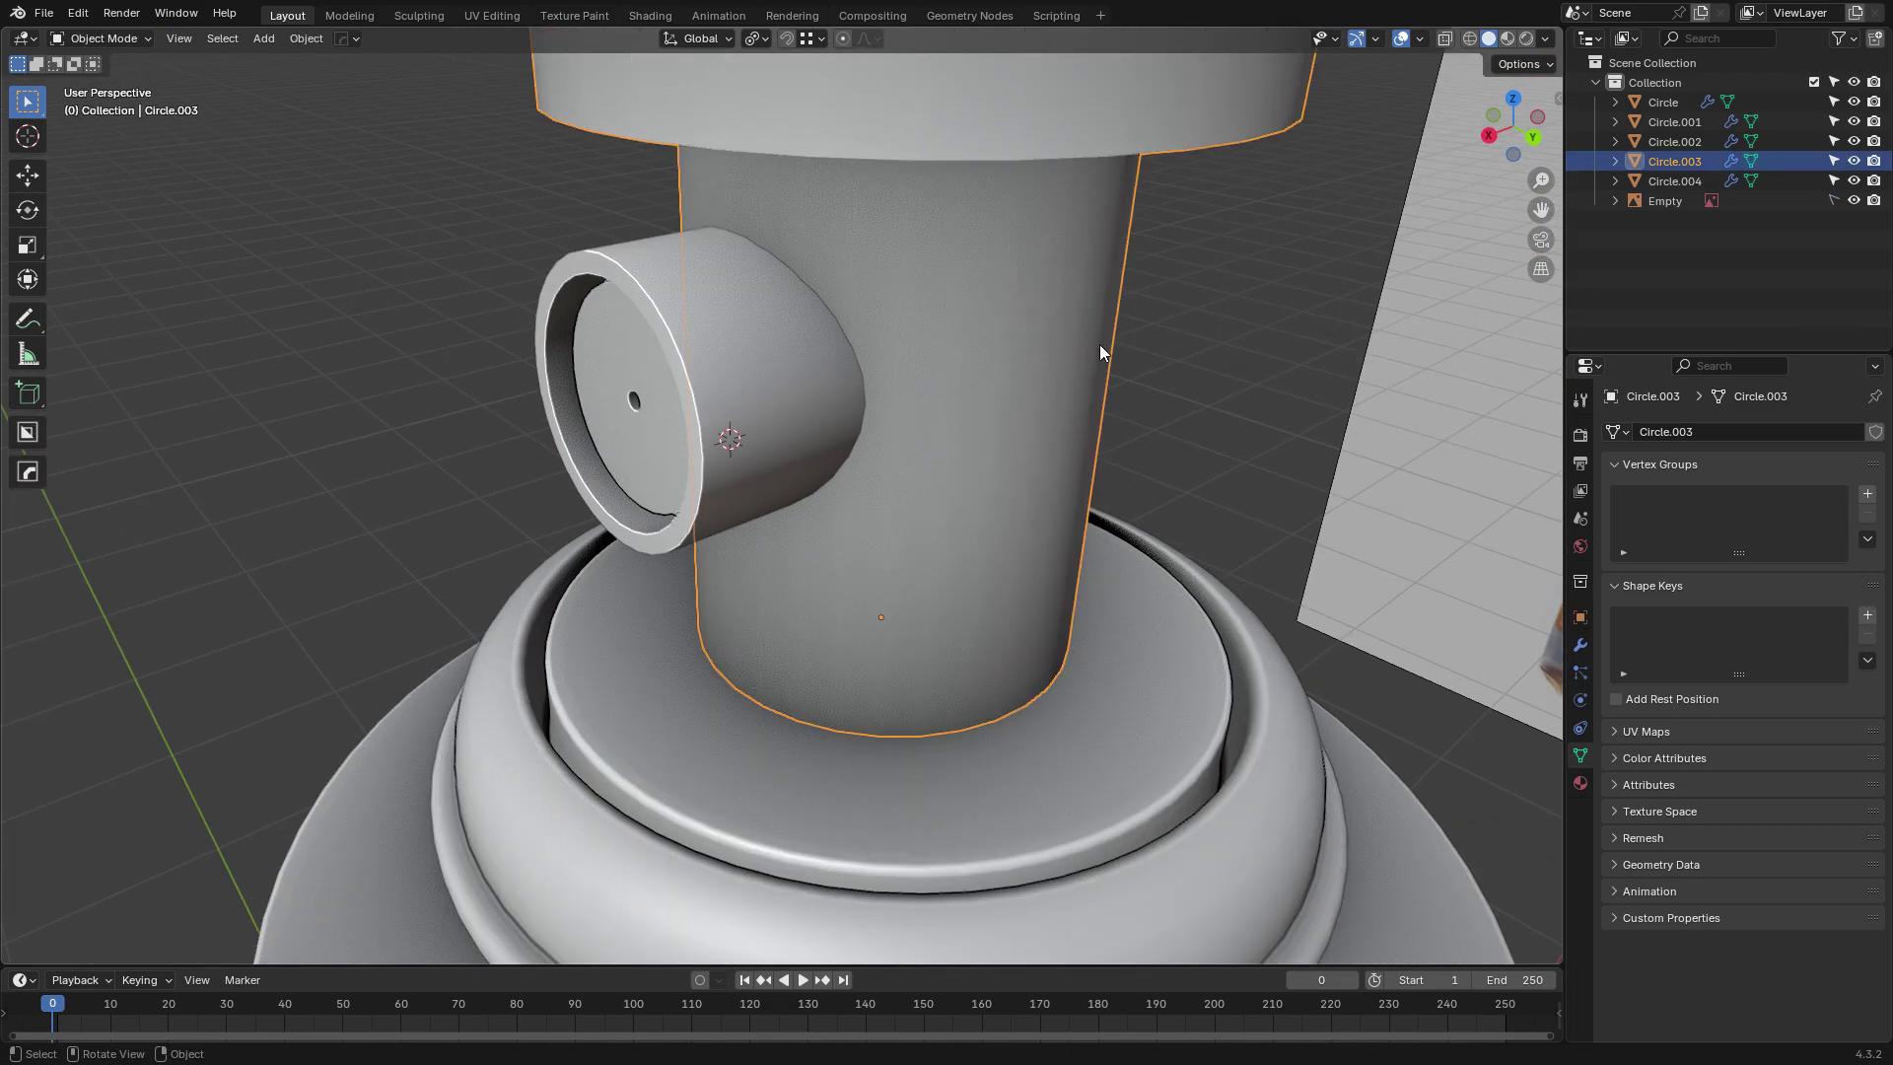
key("Tab")
key("Tab")
scroll(818, 384, "down", 2)
left_click(789, 351, "shift")
key("Tab")
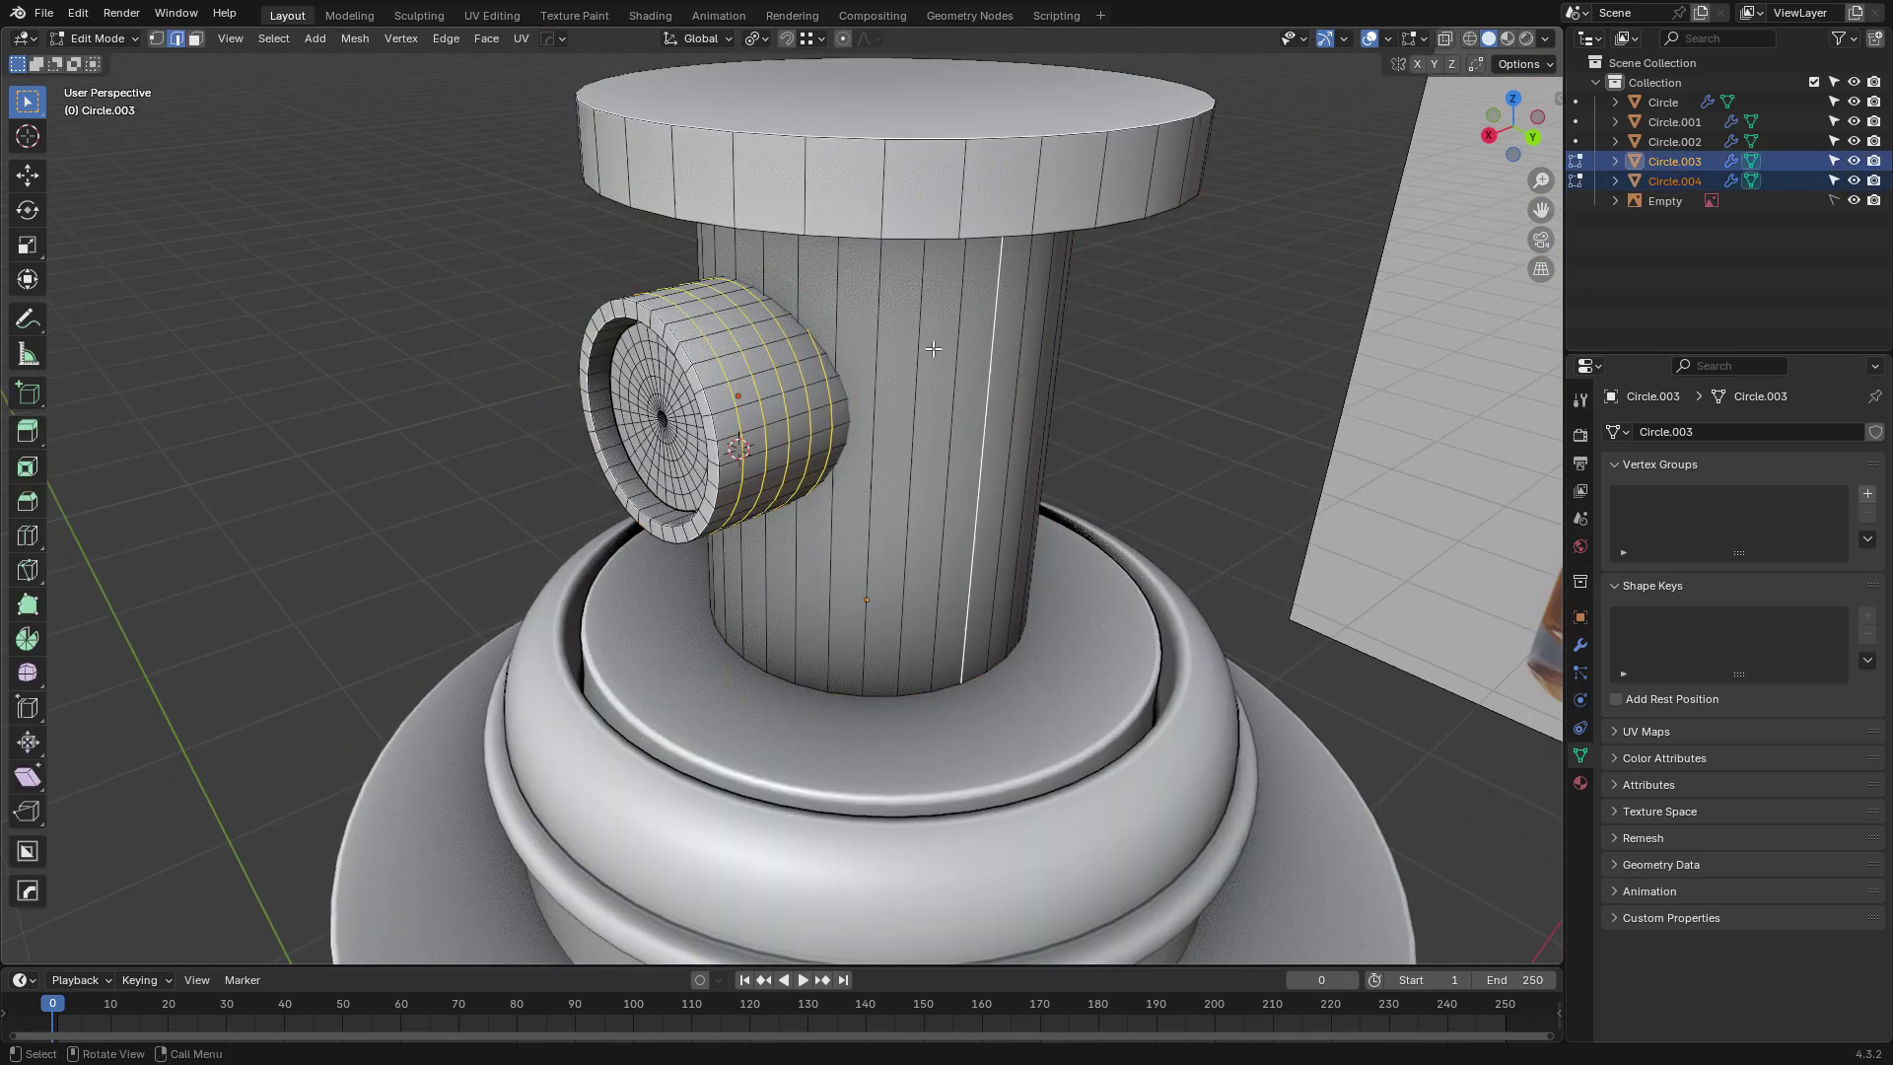
scroll(1150, 361, "down", 3)
middle_click_drag(1150, 360, 920, 364)
key("Tab")
left_click(1136, 311)
left_click(871, 402)
key("Tab")
scroll(1164, 364, "up", 5)
key("Tab")
left_click(1205, 383)
scroll(1196, 397, "down", 3)
middle_click_drag(1173, 454, 1058, 495)
scroll(1005, 552, "down", 2)
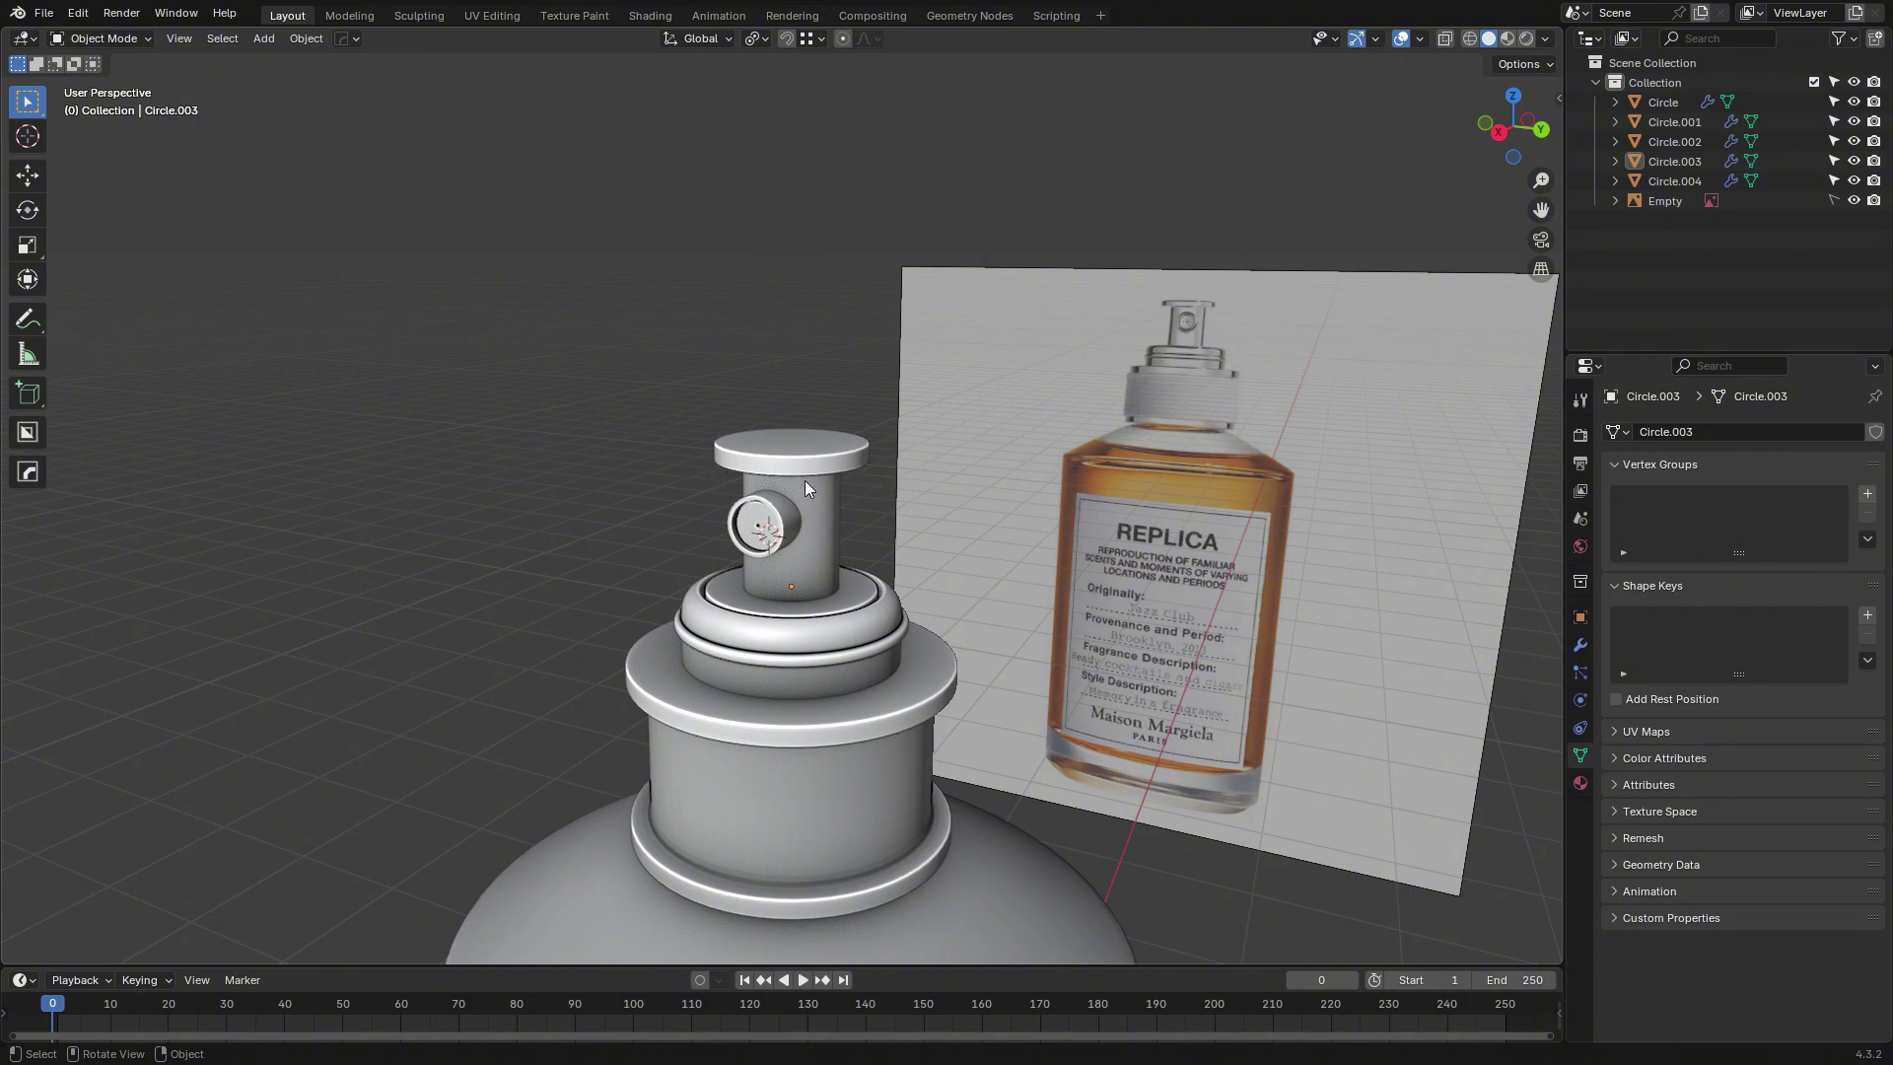
Add a 2 m plane at the 3D cursor and extrude it upward into a box.
middle_click_drag(808, 471, 683, 365)
key("shift+a")
mouse_move(683, 364)
left_click(796, 367)
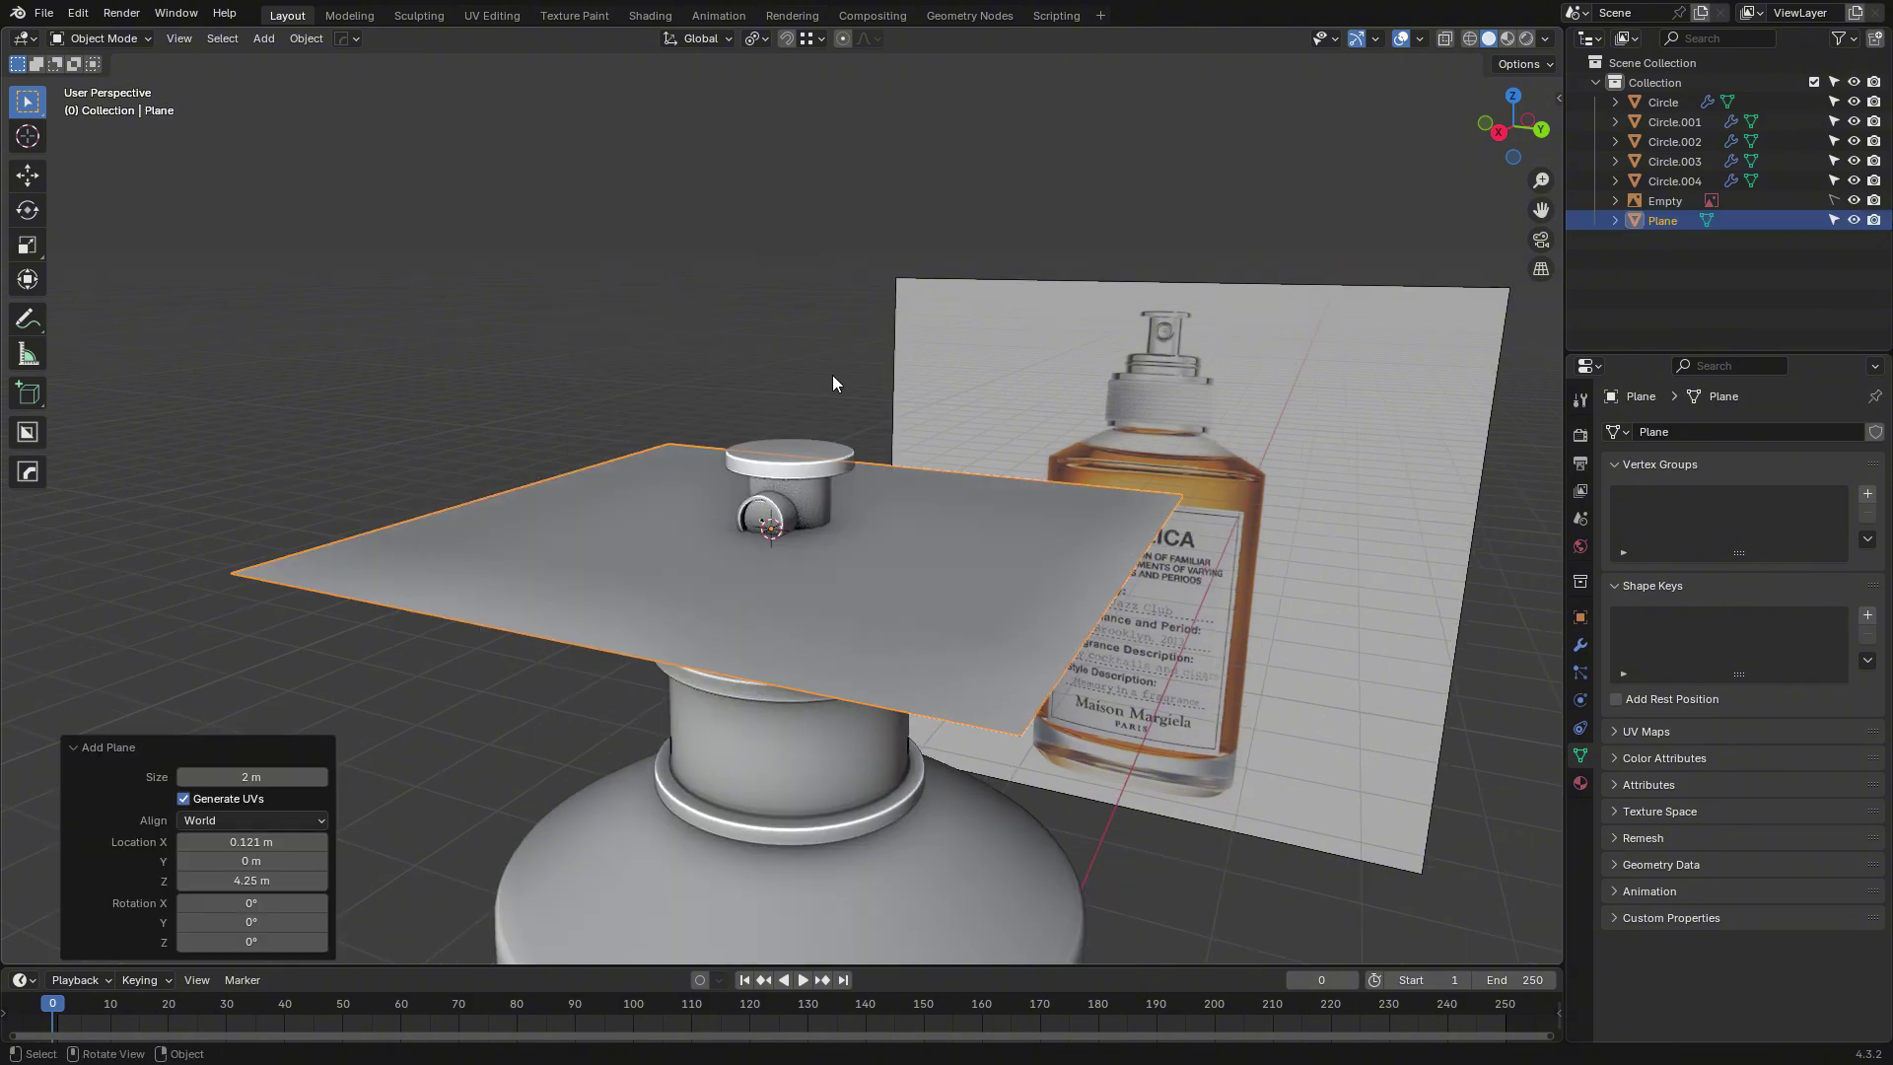
key("Tab")
key("e")
left_click(1143, 475)
key("Tab")
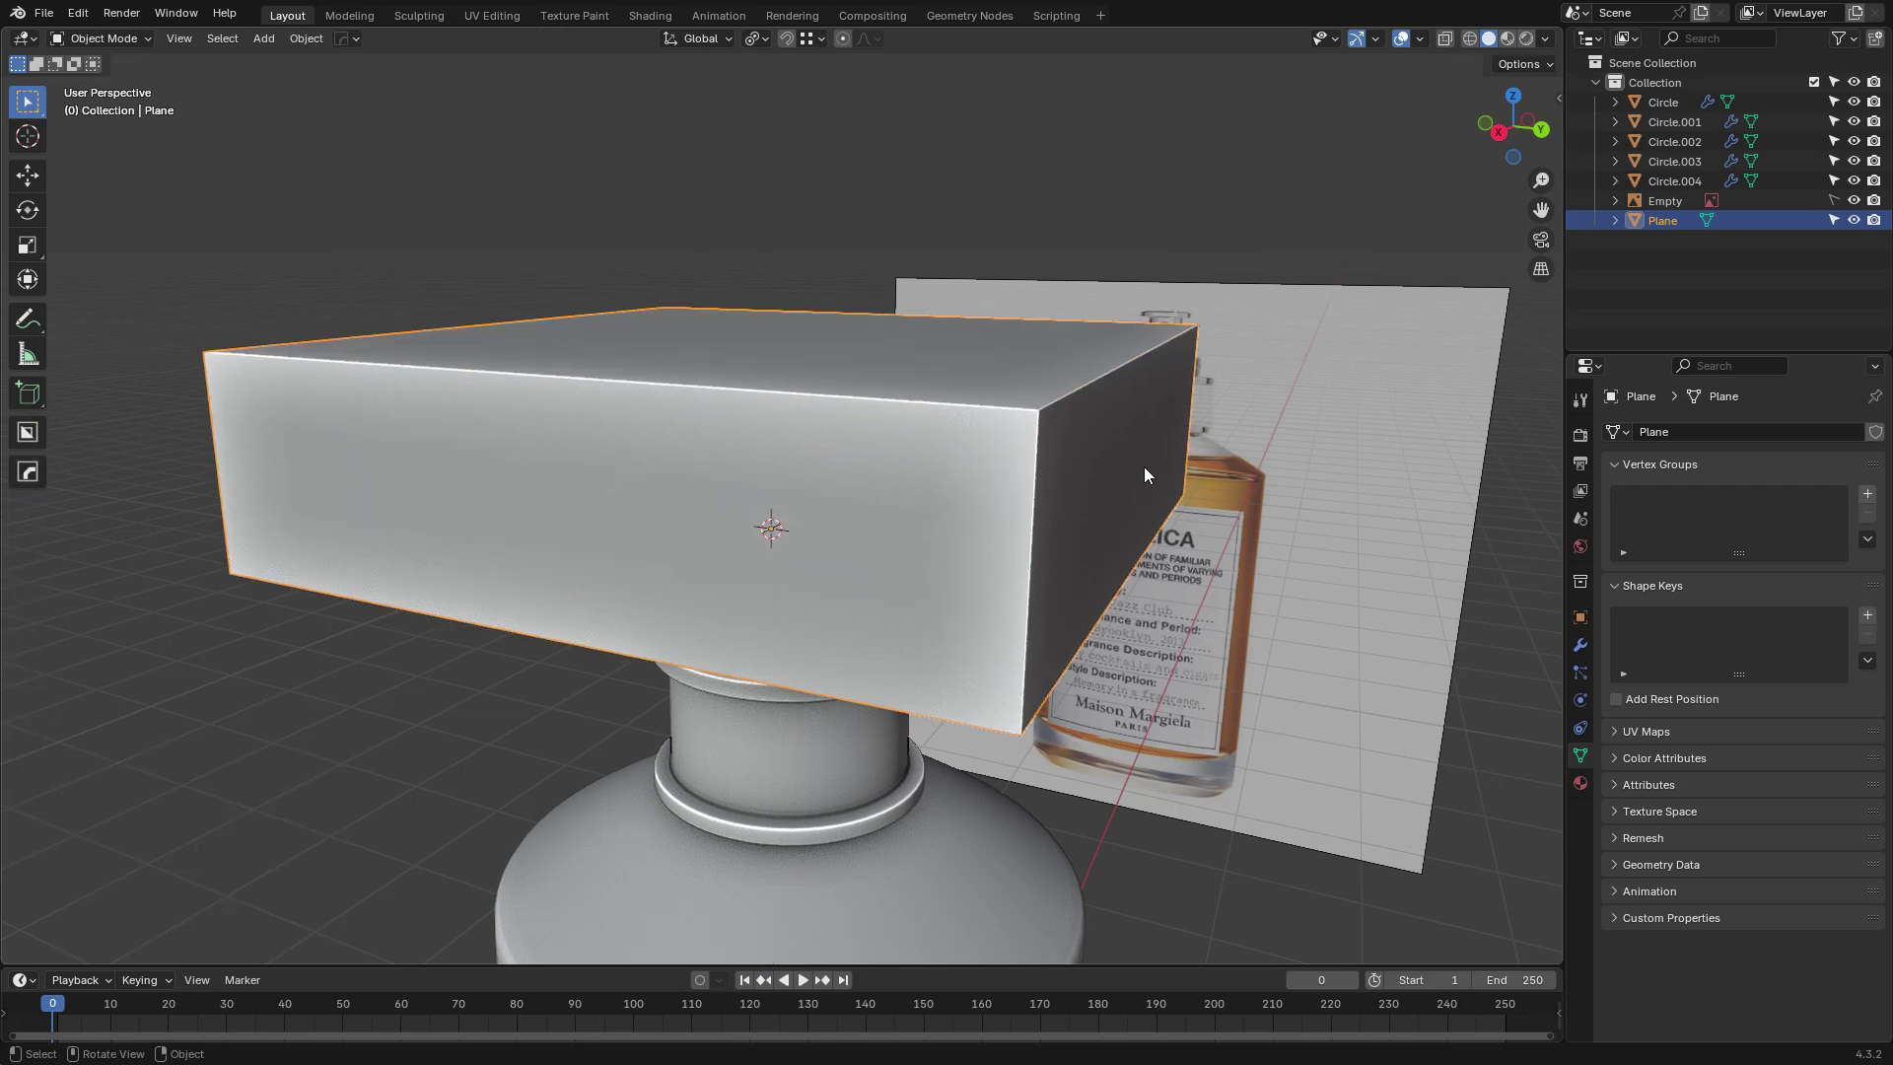
Try a very narrow bevel on all edges of the box with 2 segments and profile 1.
left_click(1387, 480)
middle_click_drag(1327, 498, 1266, 511, "shift")
scroll(1265, 511, "up", 2)
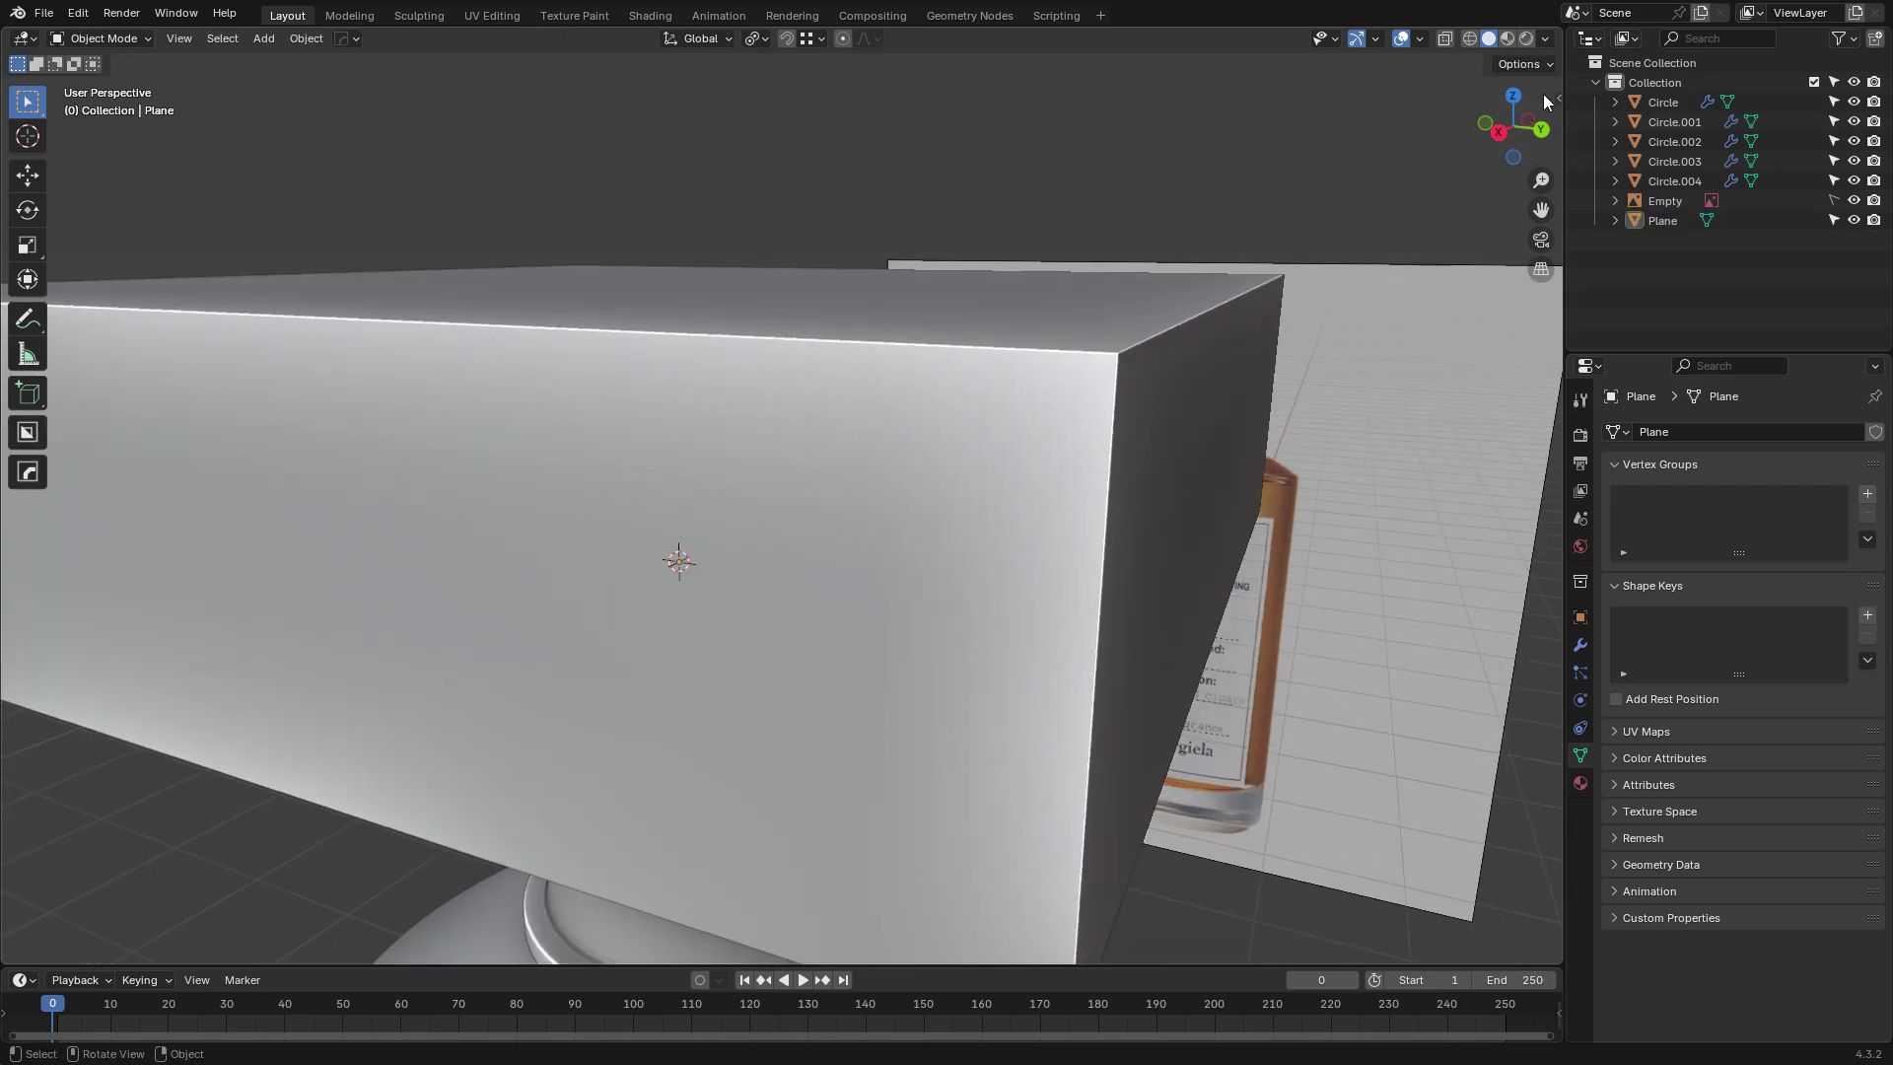
left_click(1207, 337)
key("Tab")
key("2")
key("ctrl+b")
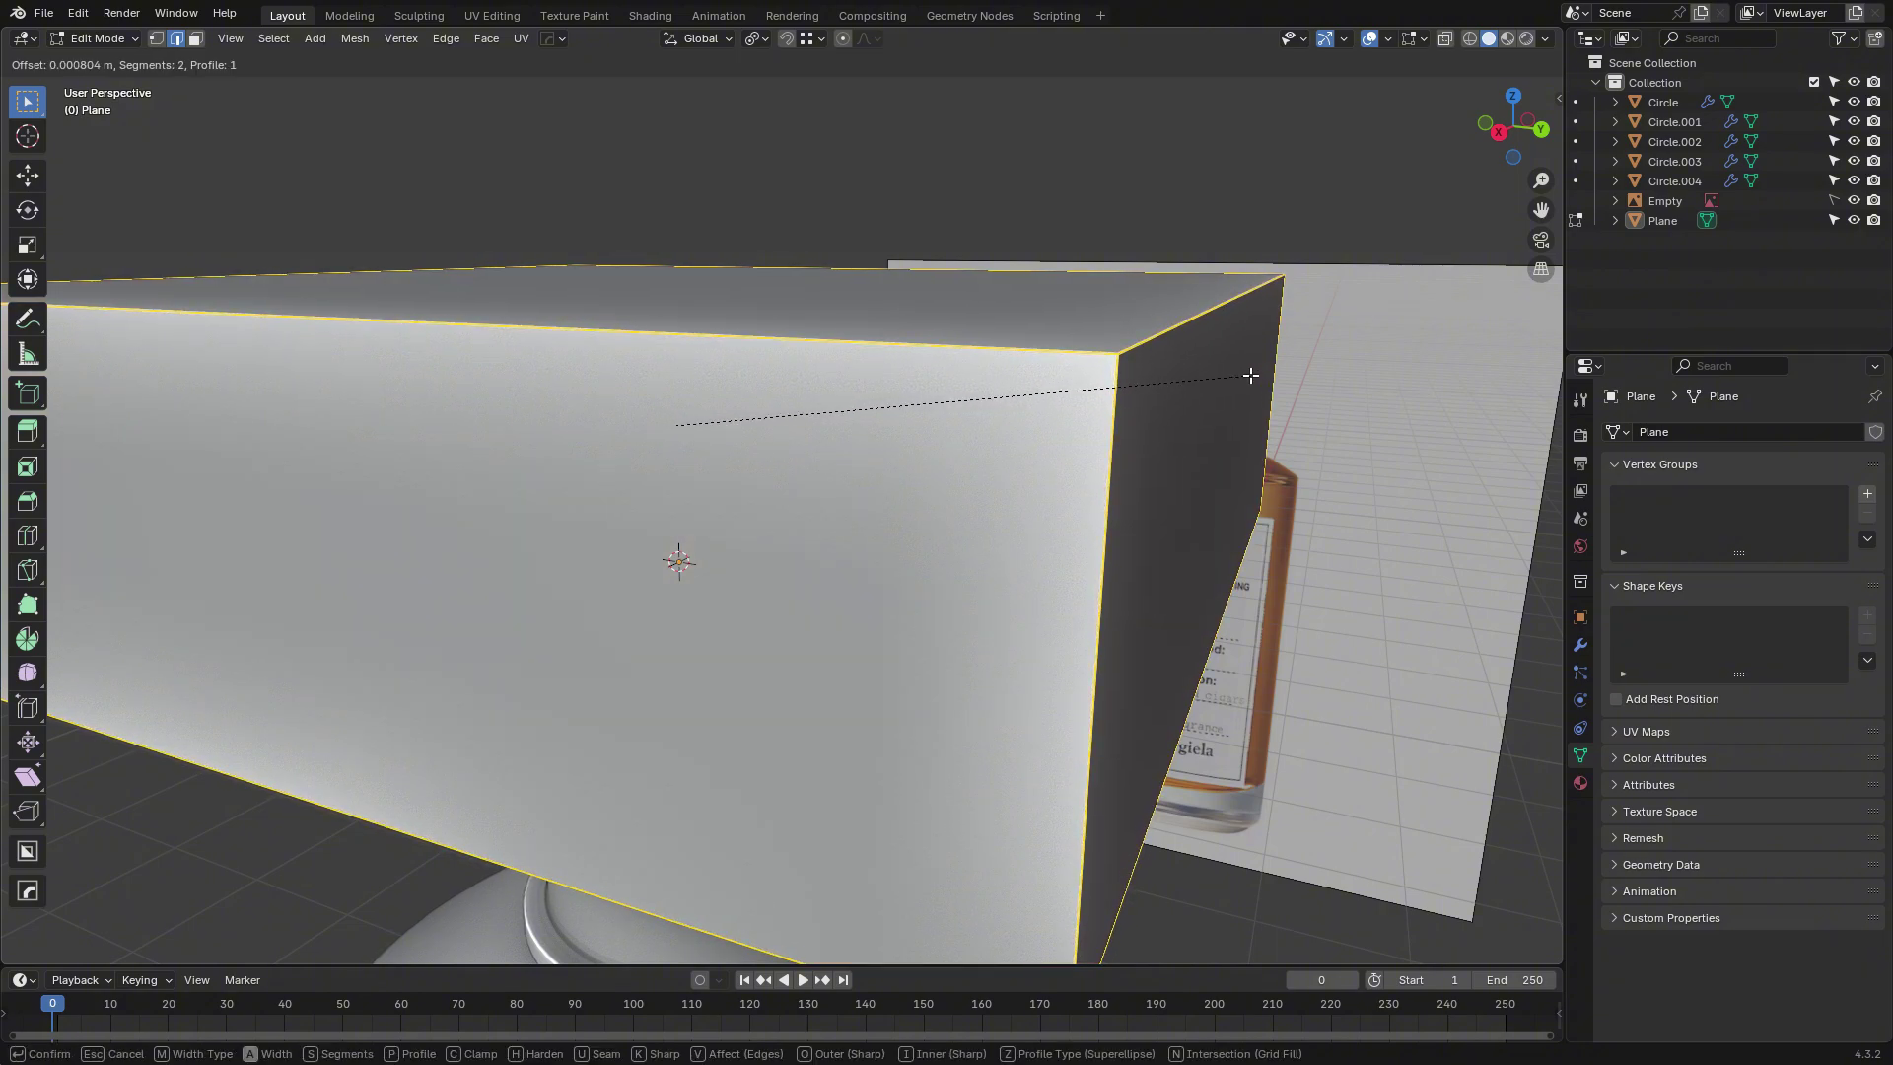
left_click(1250, 376)
key("Tab")
left_click(1411, 400)
scroll(1320, 434, "up", 2)
middle_click_drag(1412, 400, 1228, 434)
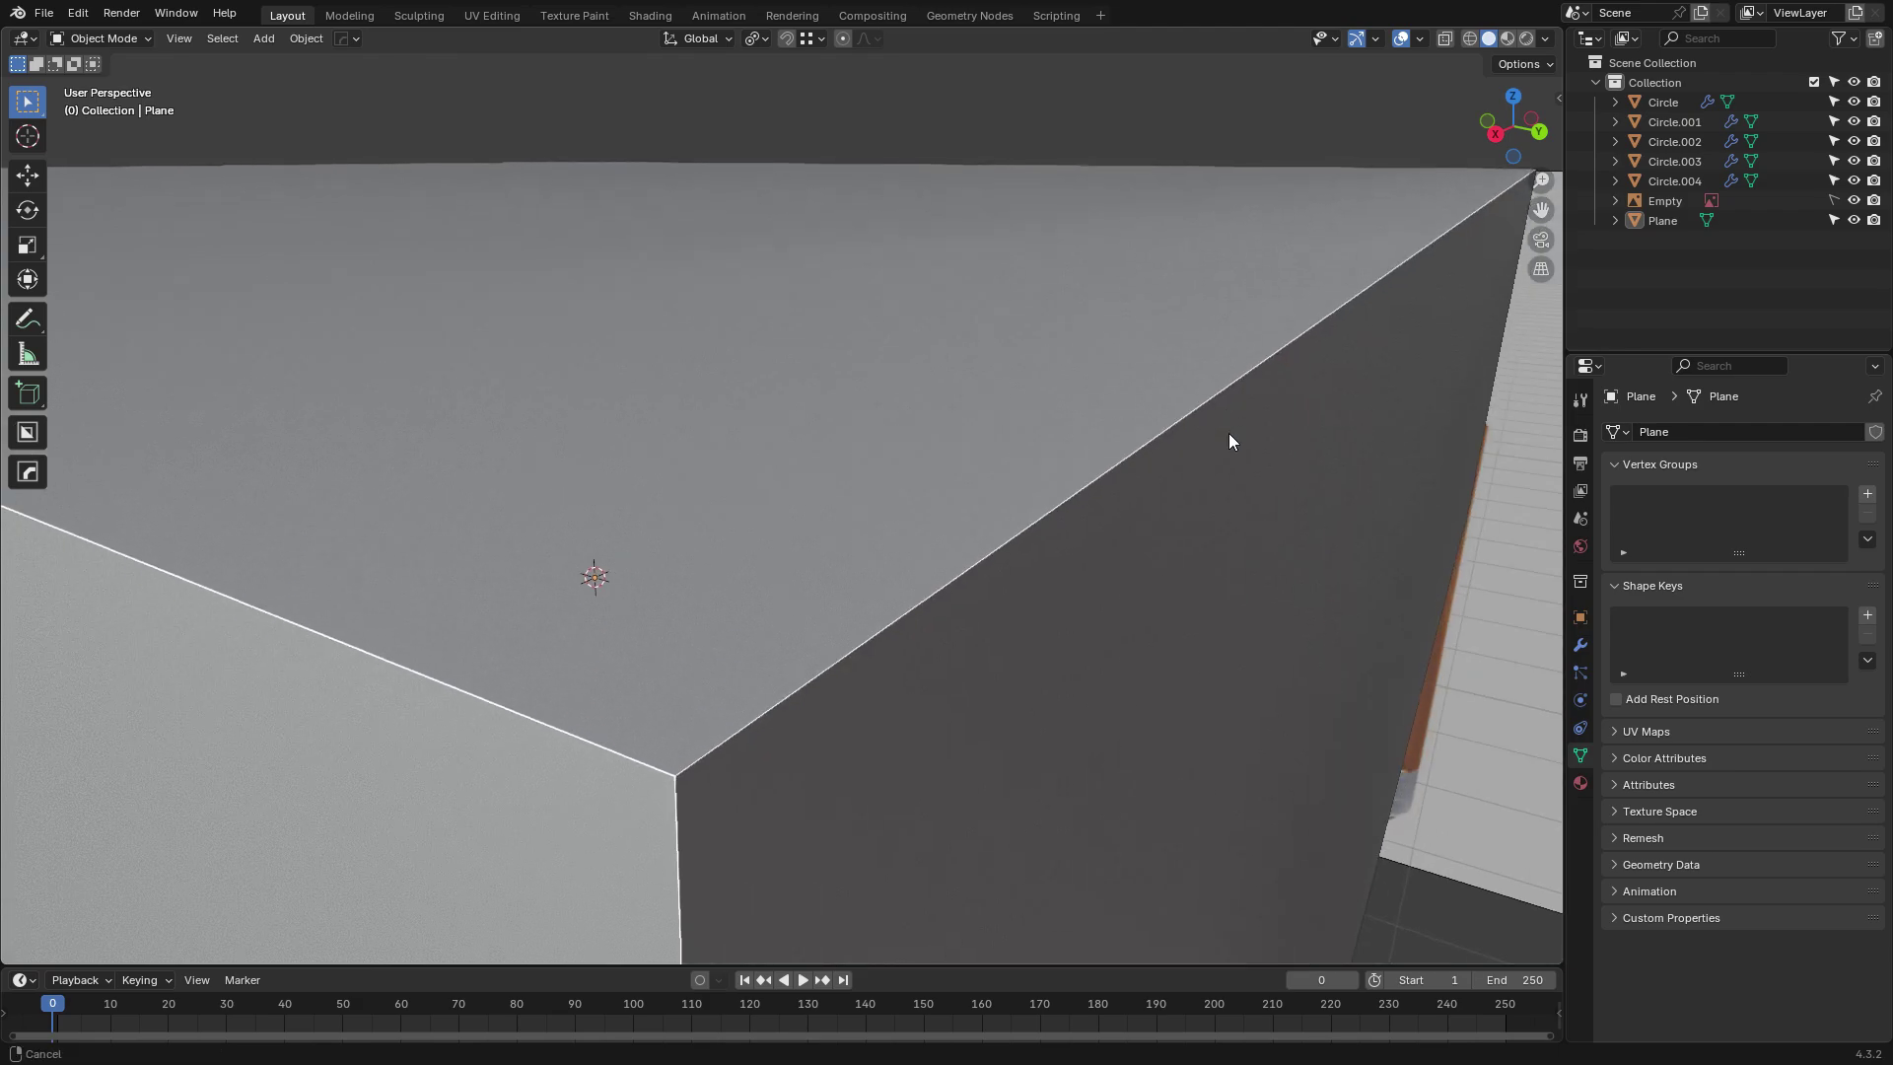
Bevel all edges of the box with 3 segments and profile 1.
left_click(1197, 448)
key("Tab")
key("a")
key("ctrl+b")
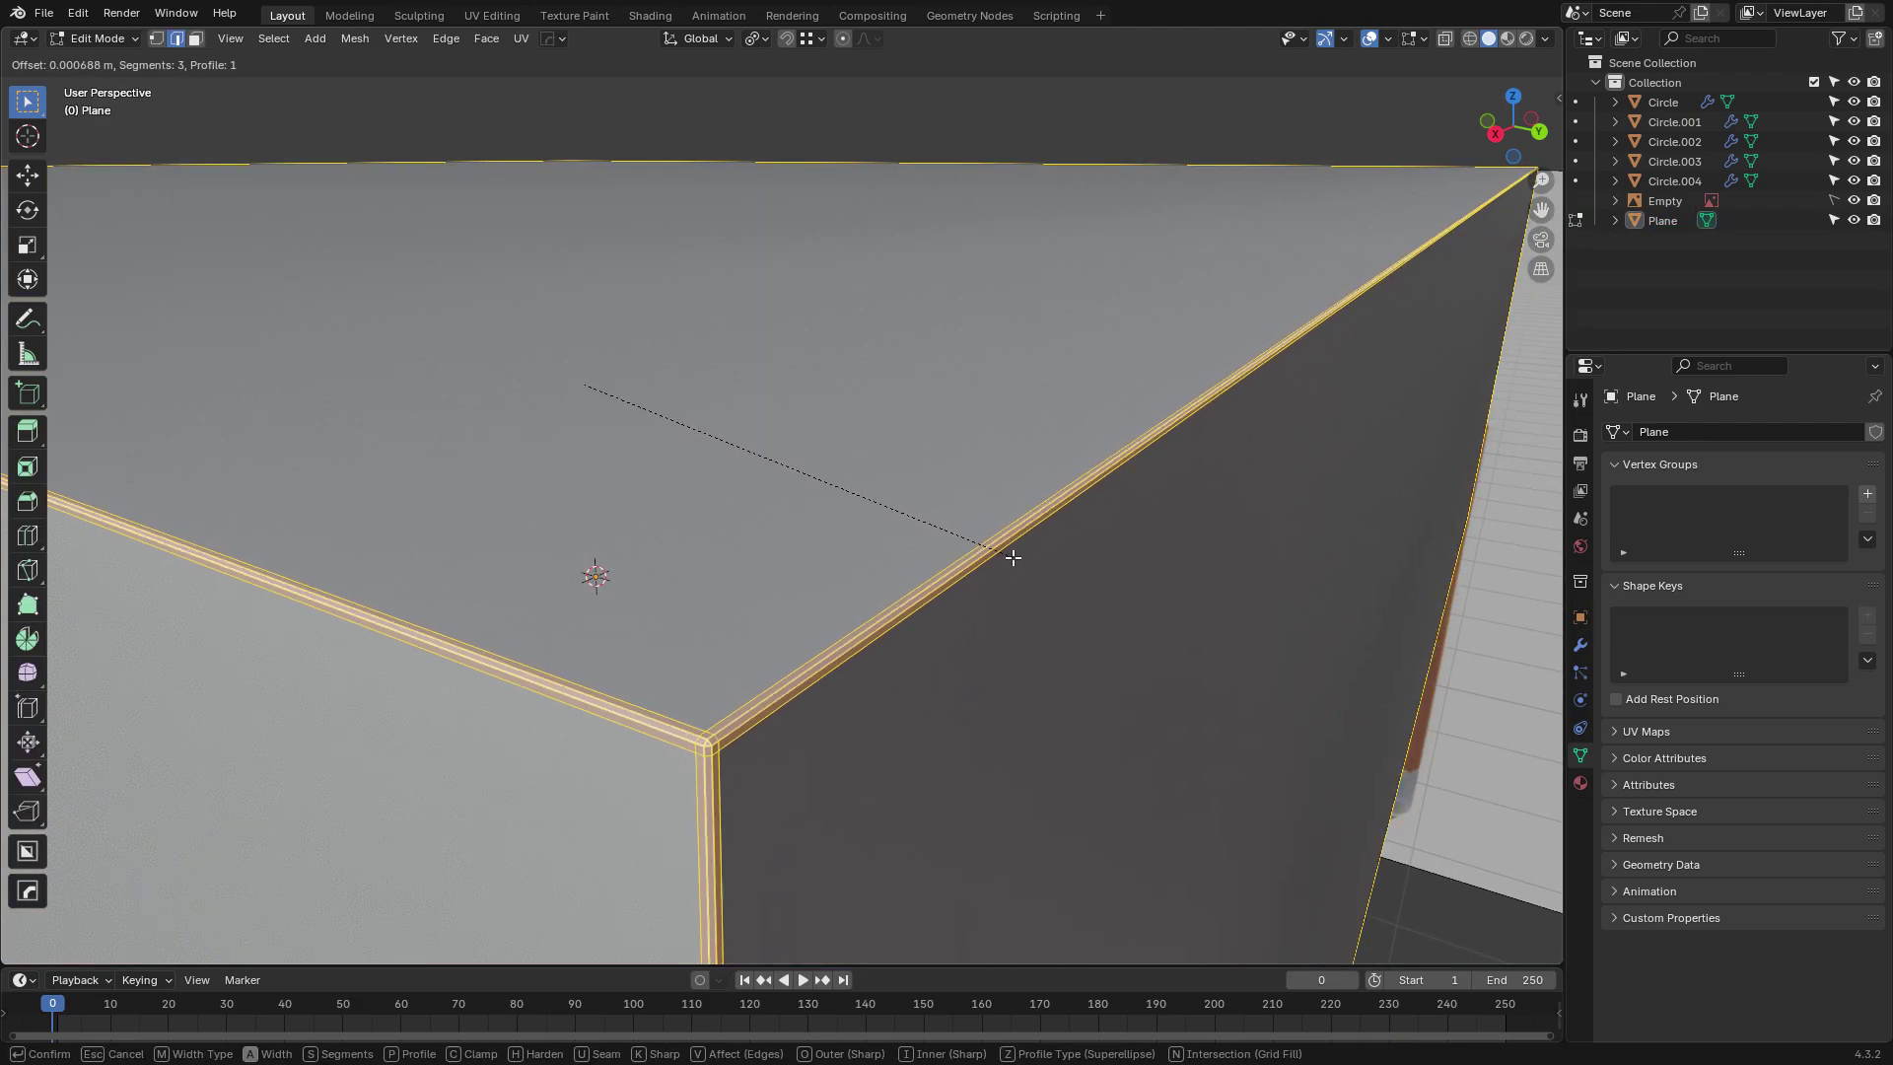
left_click(1012, 557)
key("Tab")
Delete the test box and select the spray stem.
scroll(1246, 621, "down", 5)
scroll(1073, 601, "up", 5)
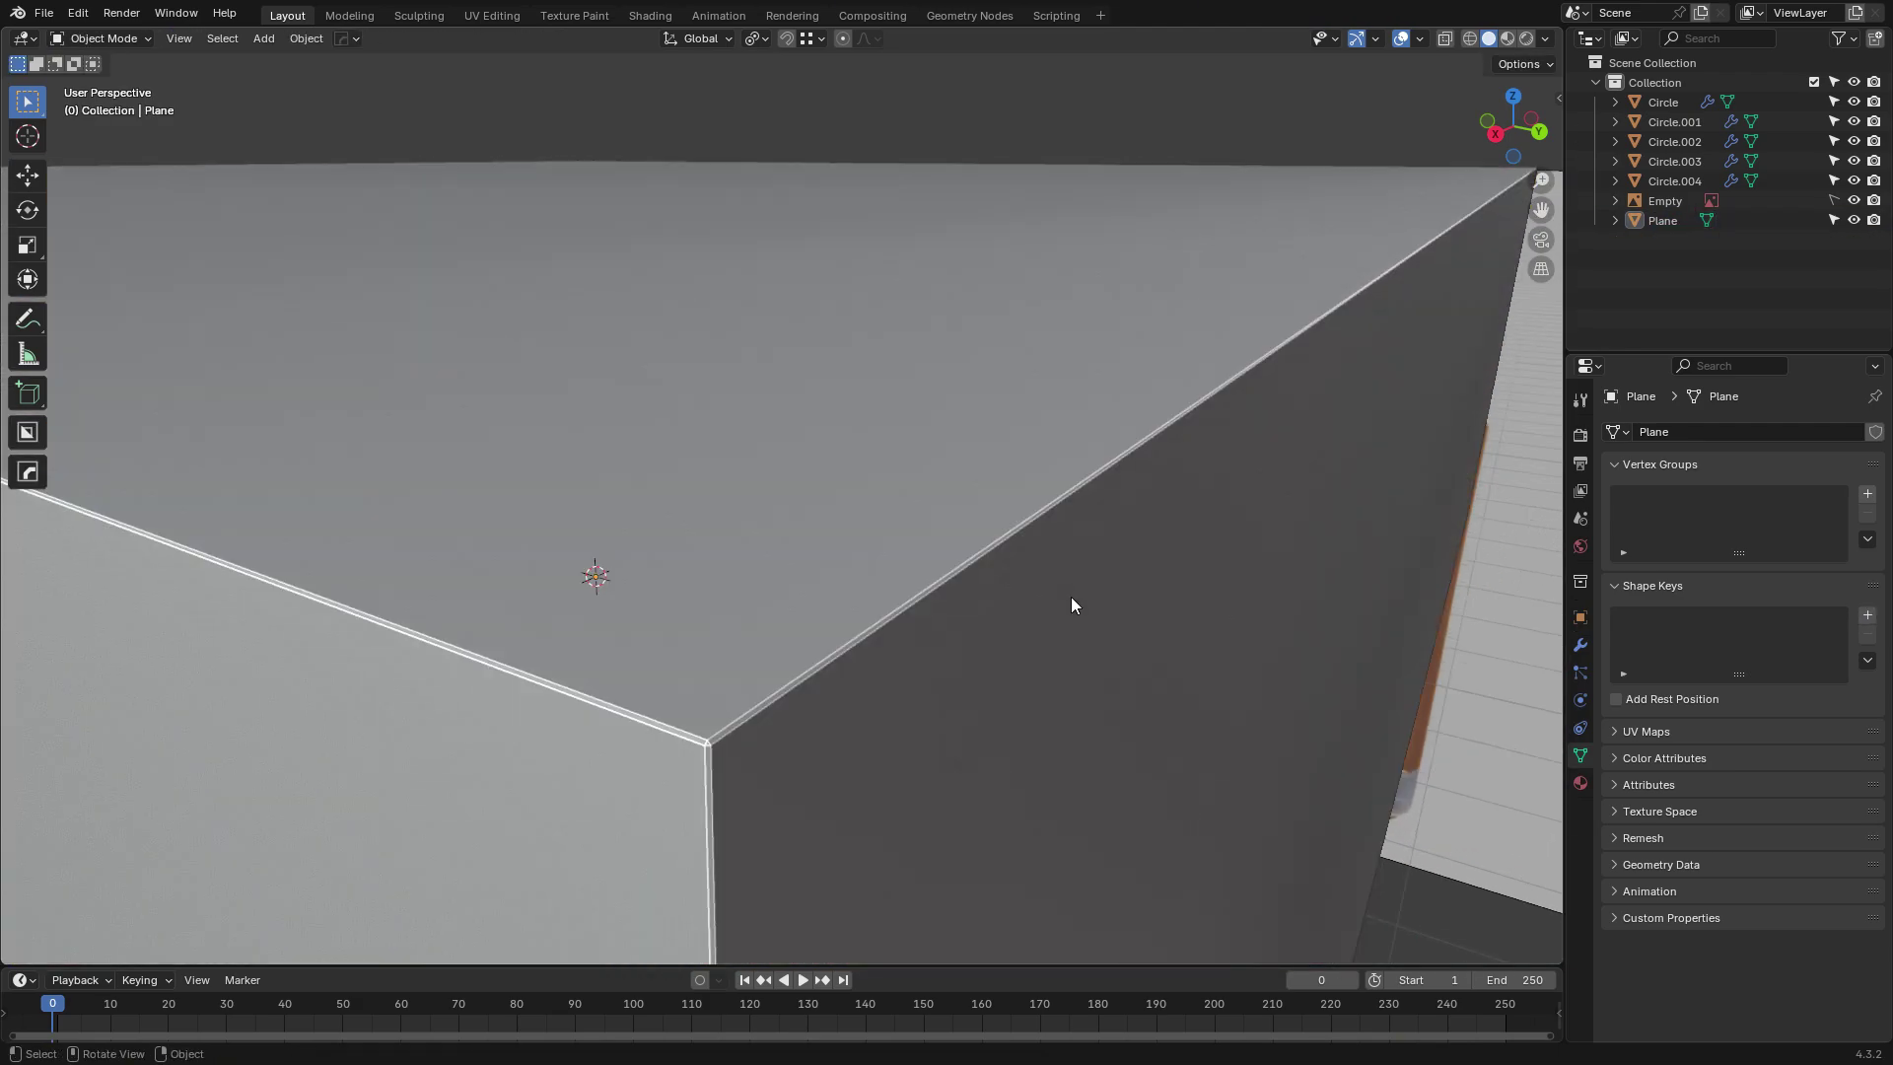
left_click(1070, 596)
scroll(843, 698, "down", 5)
scroll(849, 666, "up", 5)
middle_click_drag(850, 666, 1126, 806)
right_click(895, 597)
left_click(897, 598)
key("alt+a")
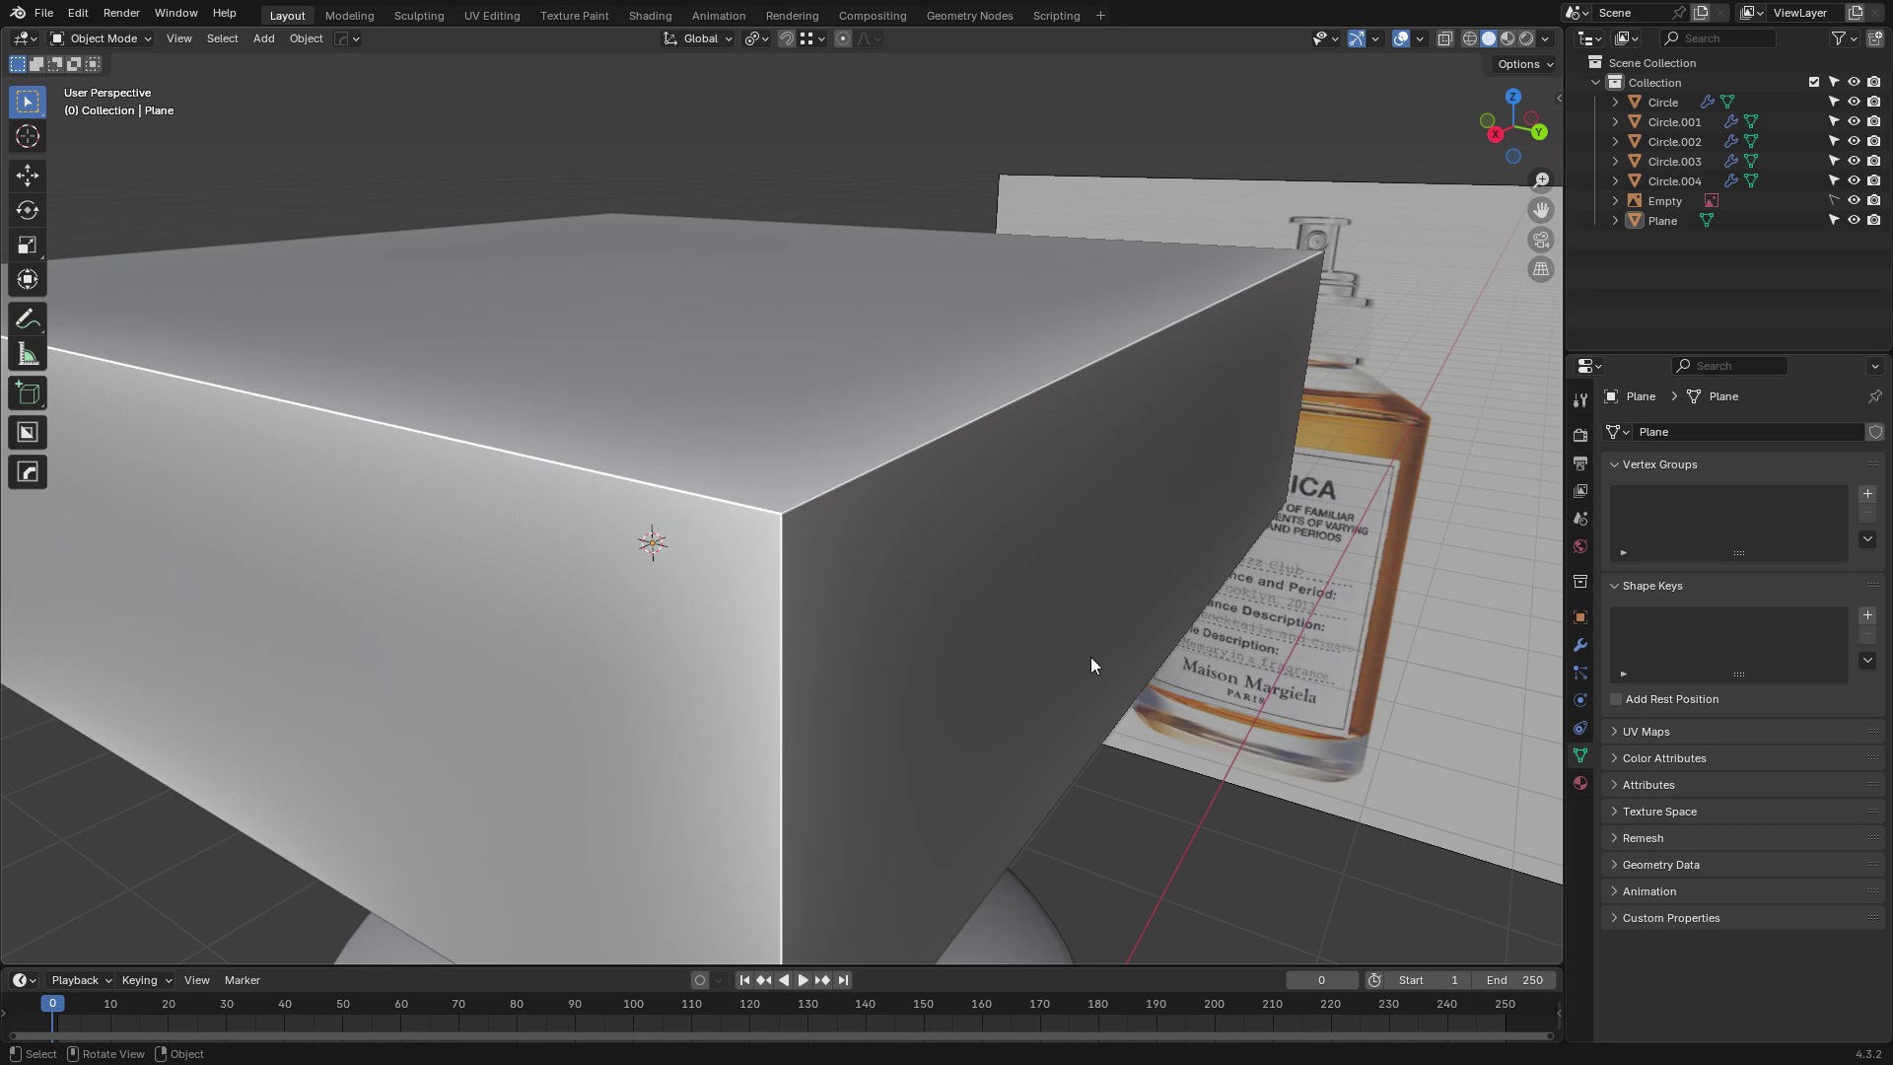
left_click(1010, 508)
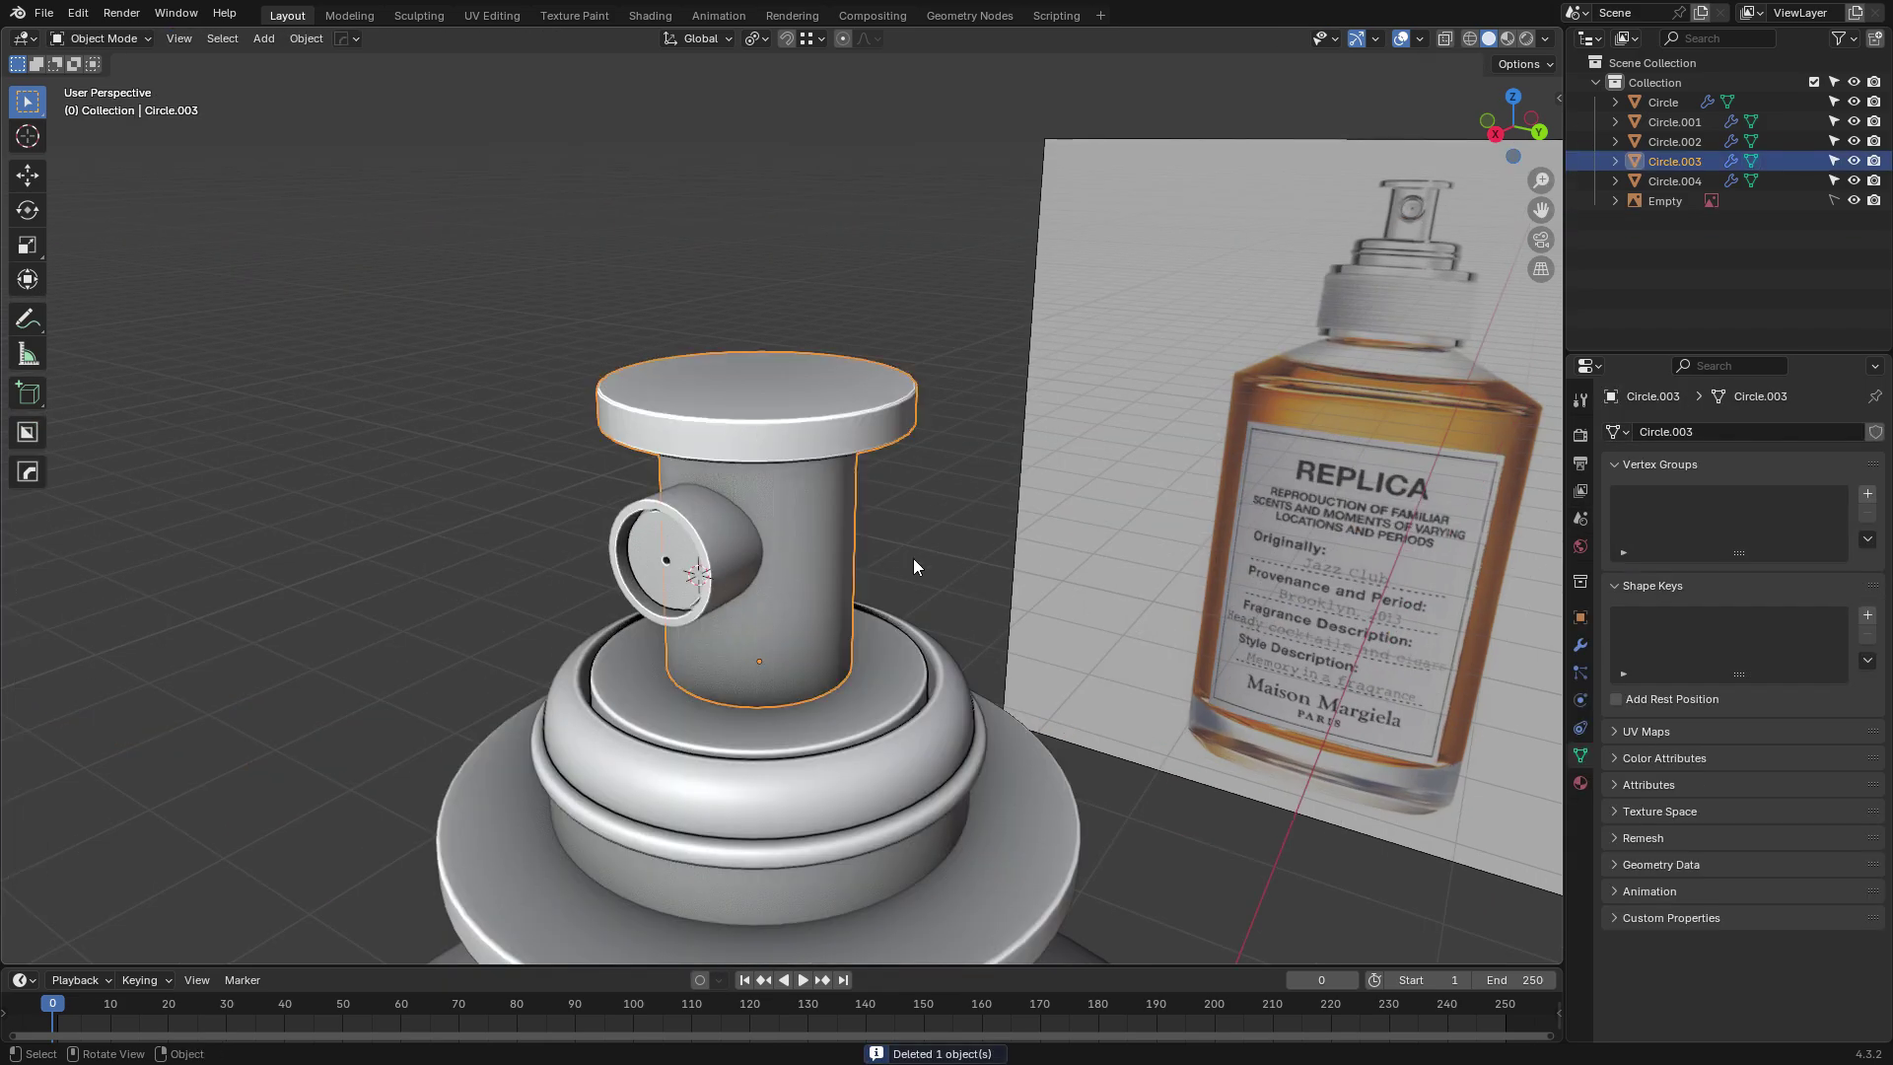
Examine the spray stem's mesh and the bottle's sloped shoulder.
key("Tab")
middle_click_drag(954, 445, 917, 460)
key("Tab")
scroll(967, 470, "up", 1)
scroll(938, 525, "down", 3)
middle_click_drag(922, 616, 932, 316)
scroll(925, 560, "up", 1)
middle_click_drag(970, 735, 1026, 285, "shift")
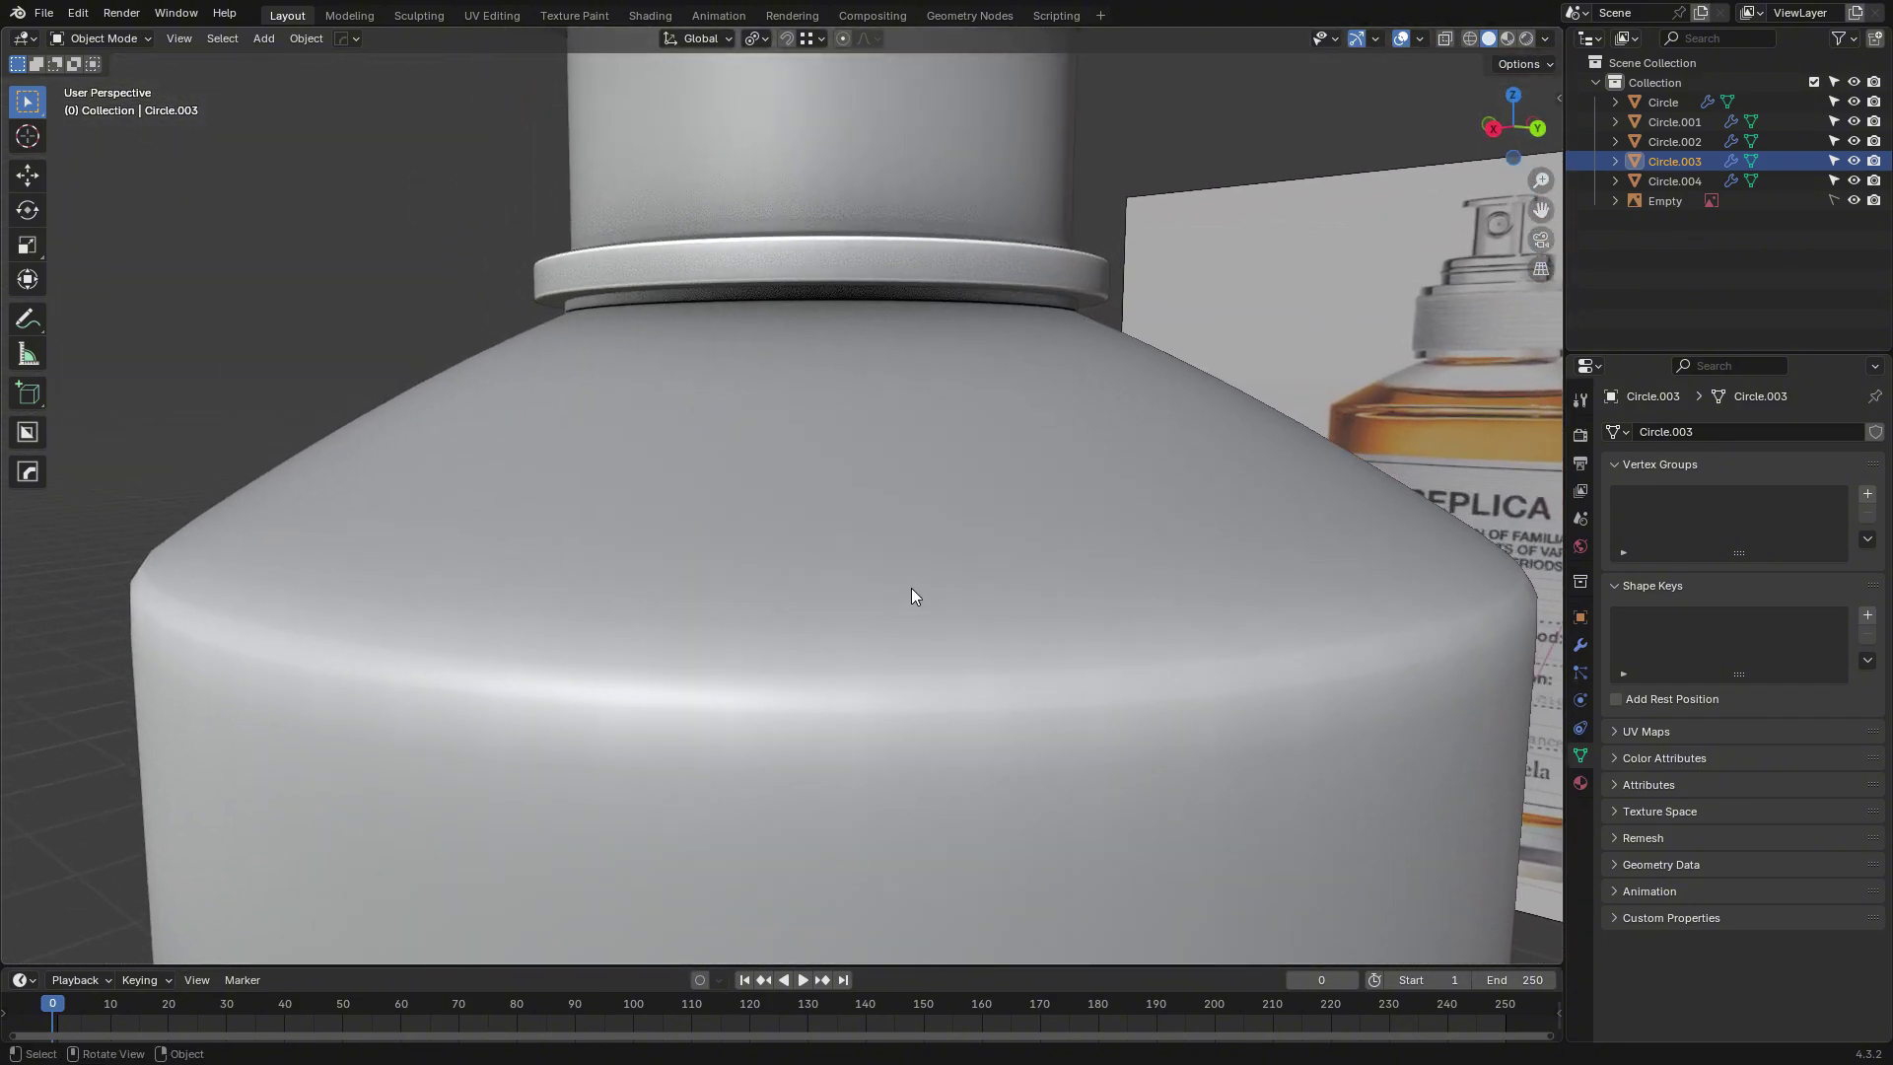
Add an edge loop on the bottle's sloped shoulder just above the body's upper rim, slid by 0.33.
left_click(931, 386)
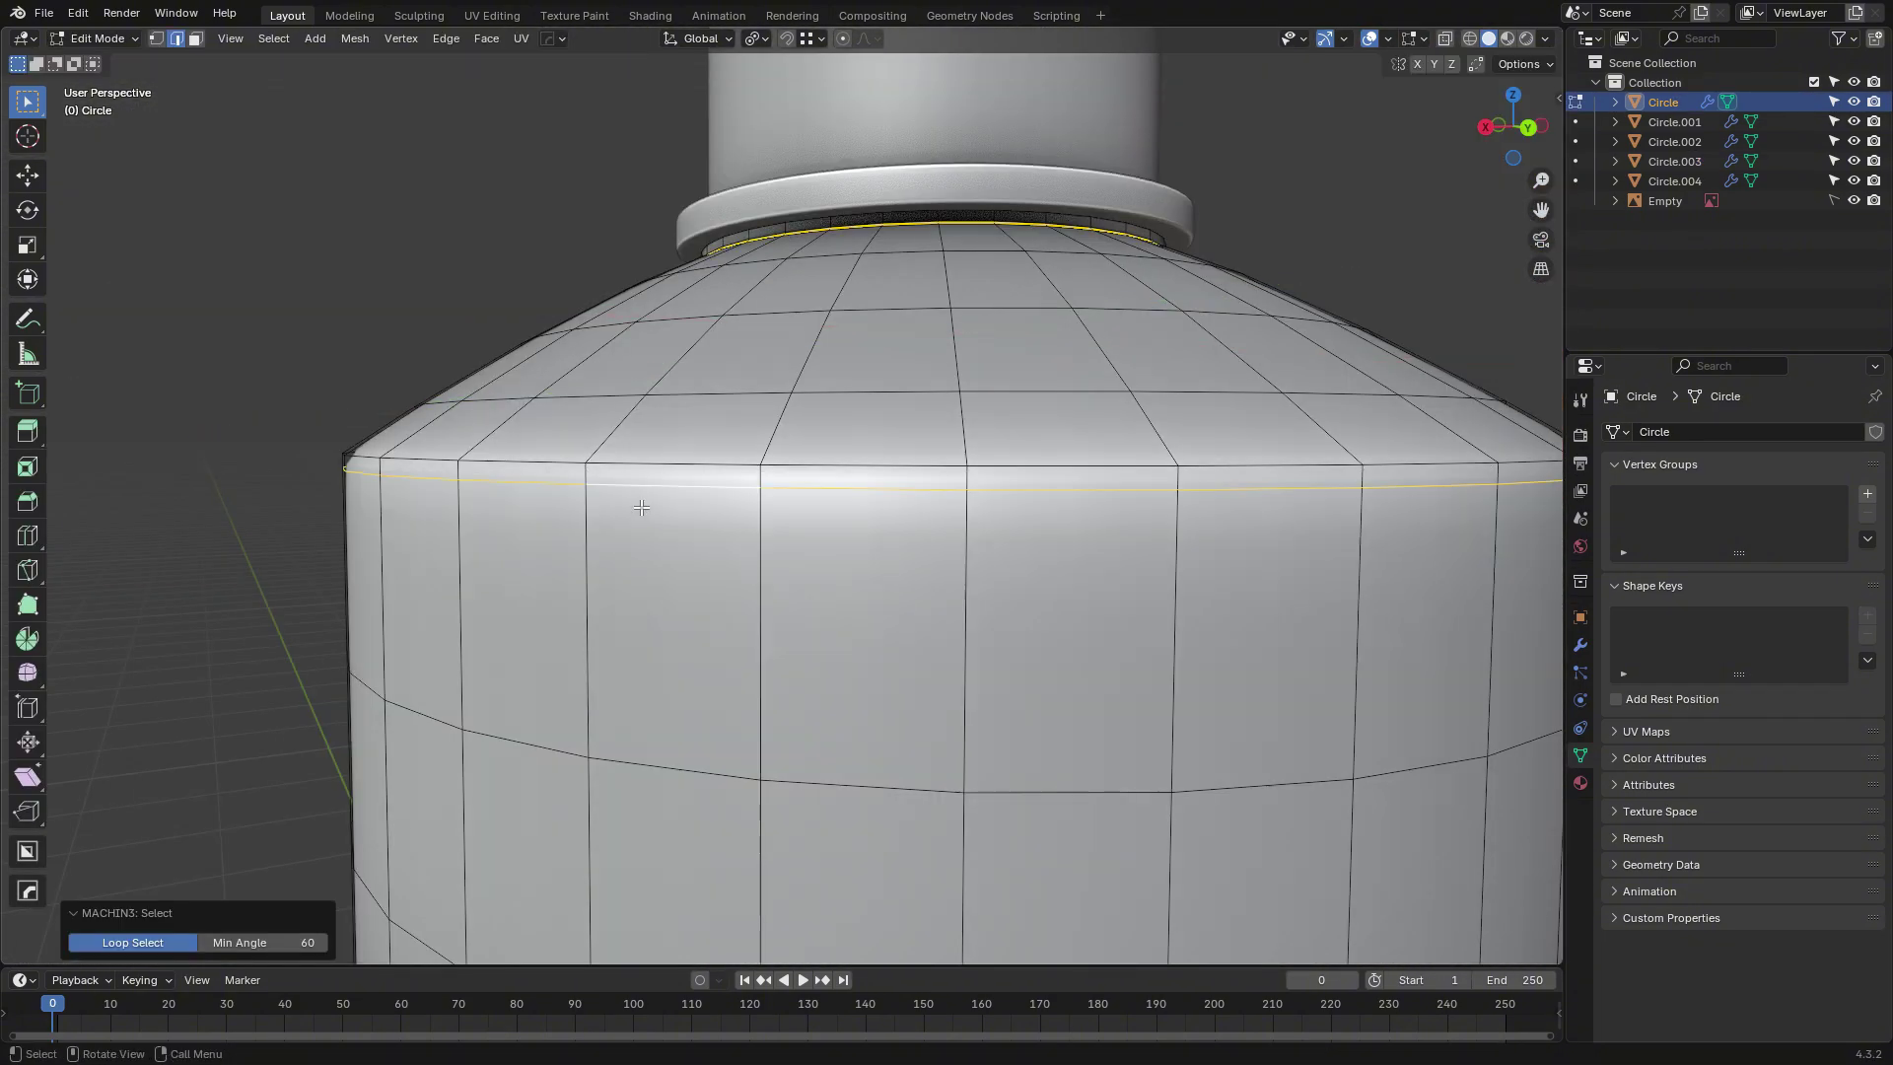
key("Tab")
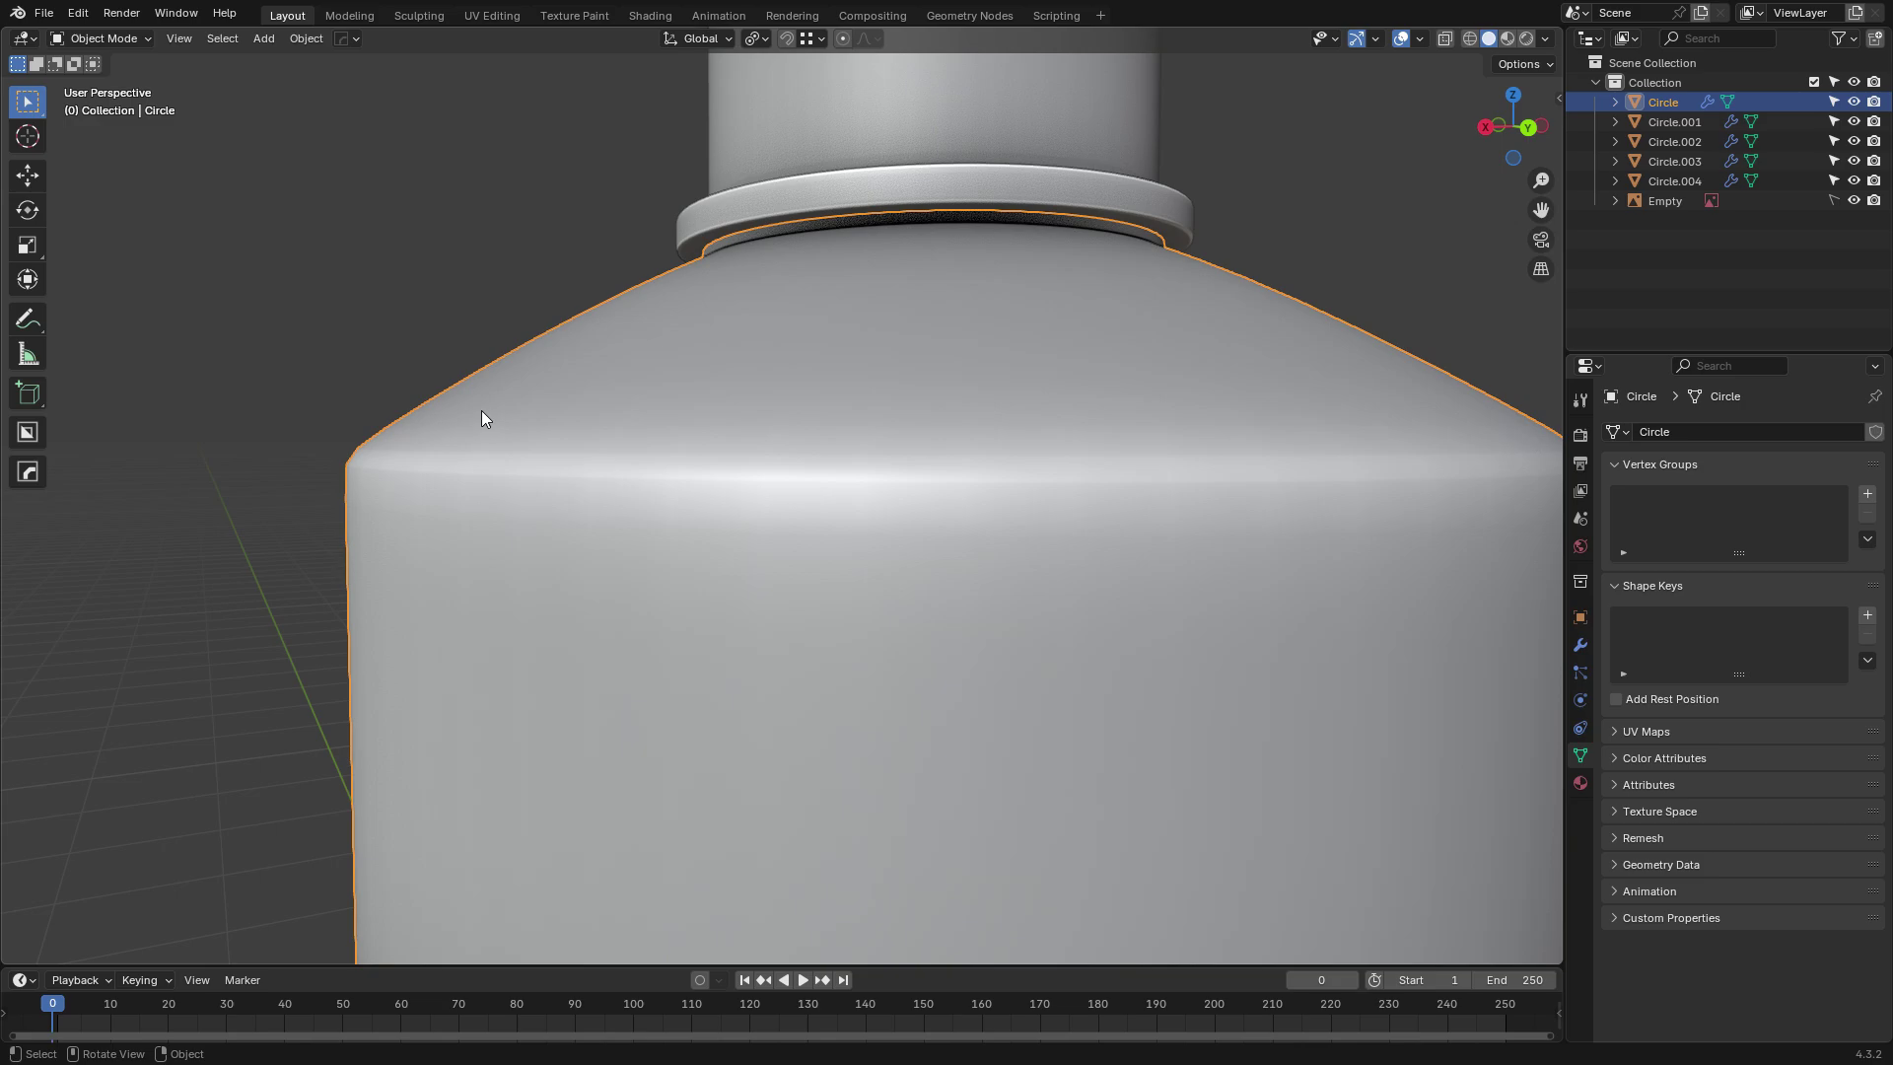
key("Tab")
key("ctrl+r")
left_click(511, 465)
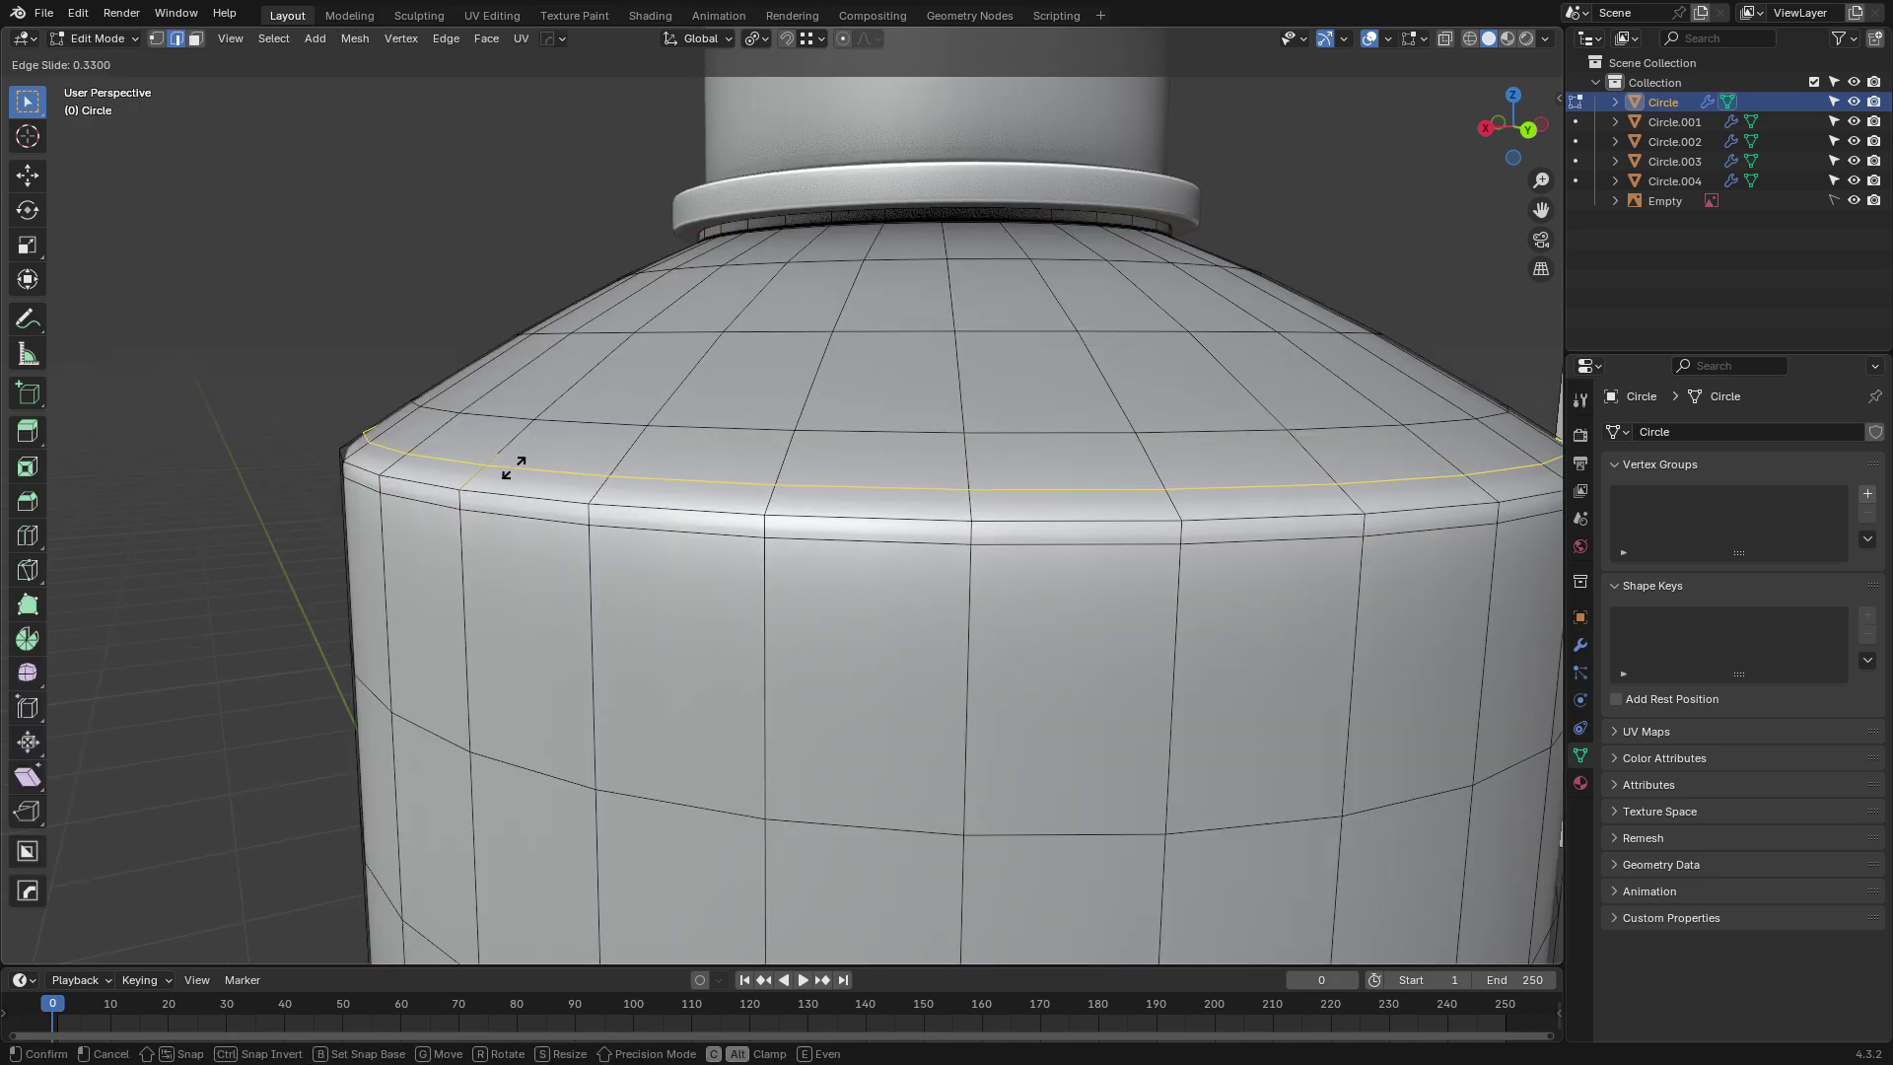
left_click(513, 467)
key("Tab")
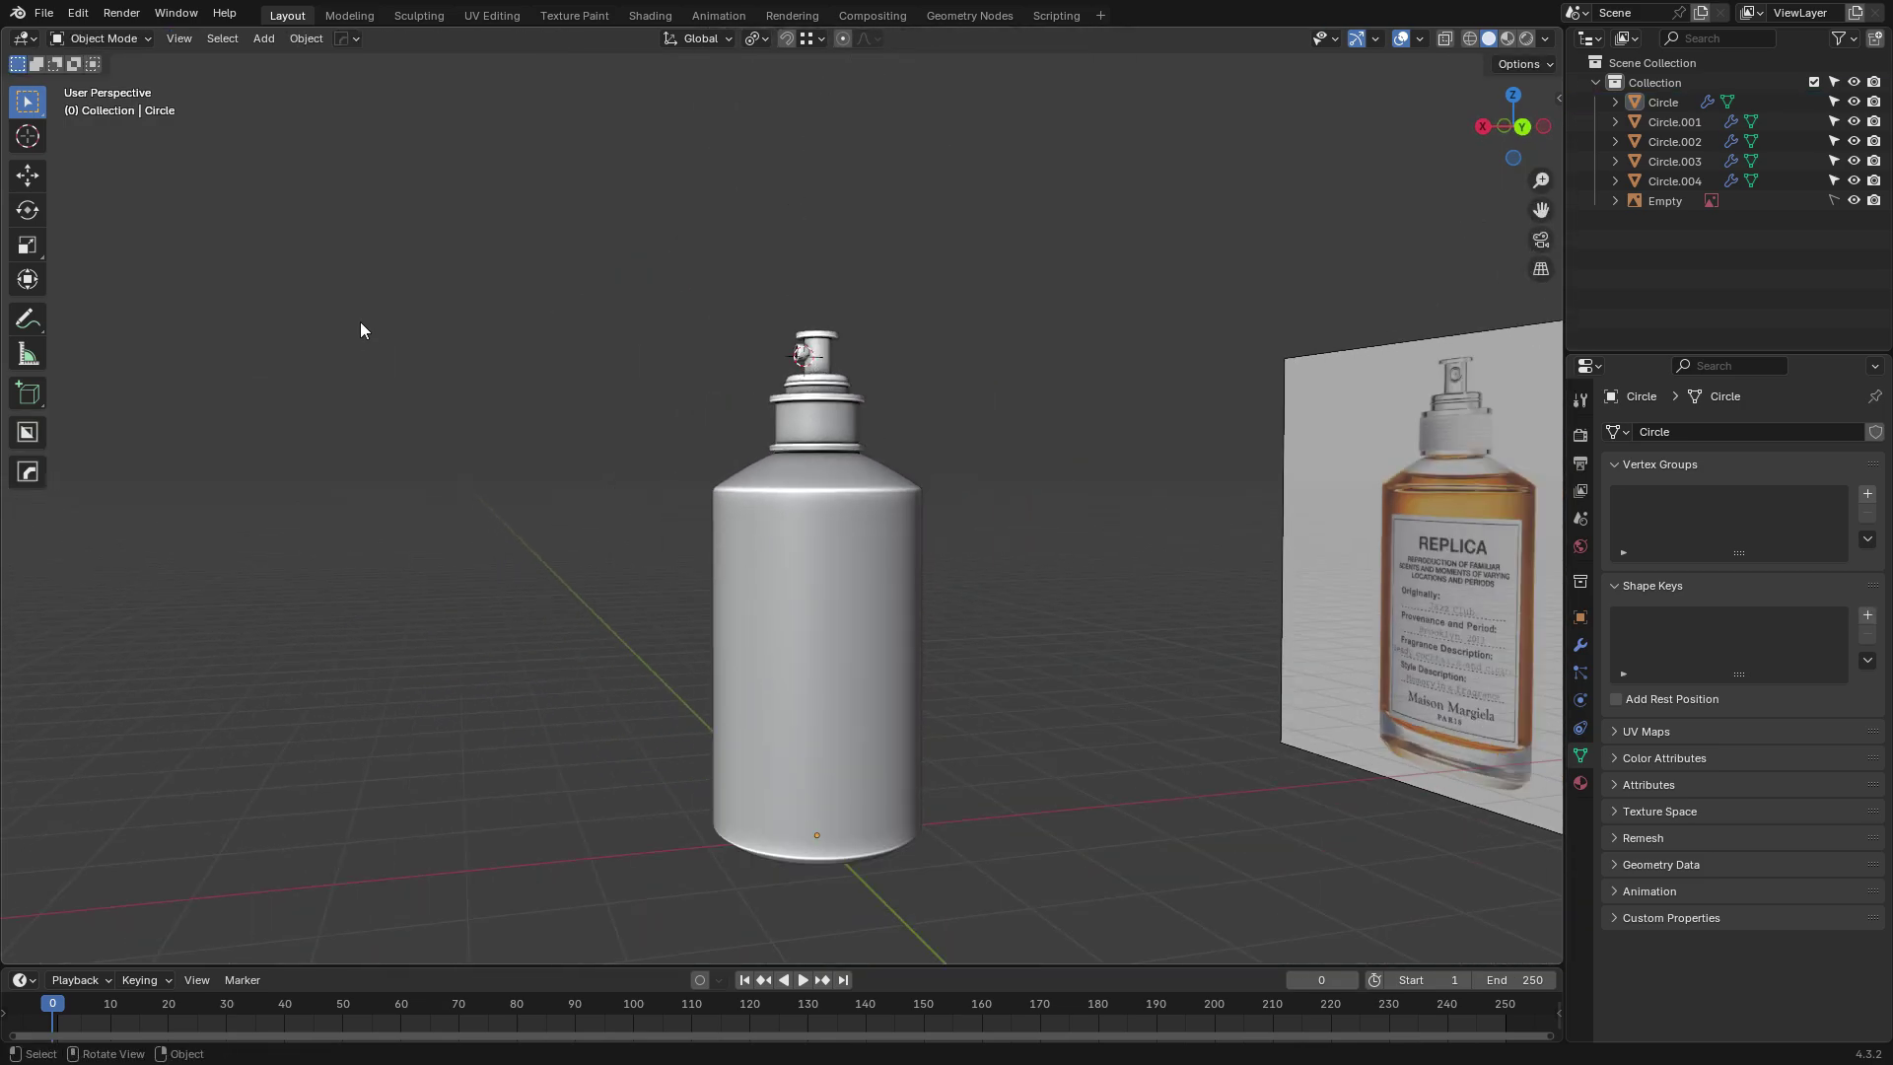
Duplicate the neck collar's middle horizontal edge loop in place, working from the right orthographic view.
middle_click_drag(553, 575, 931, 547)
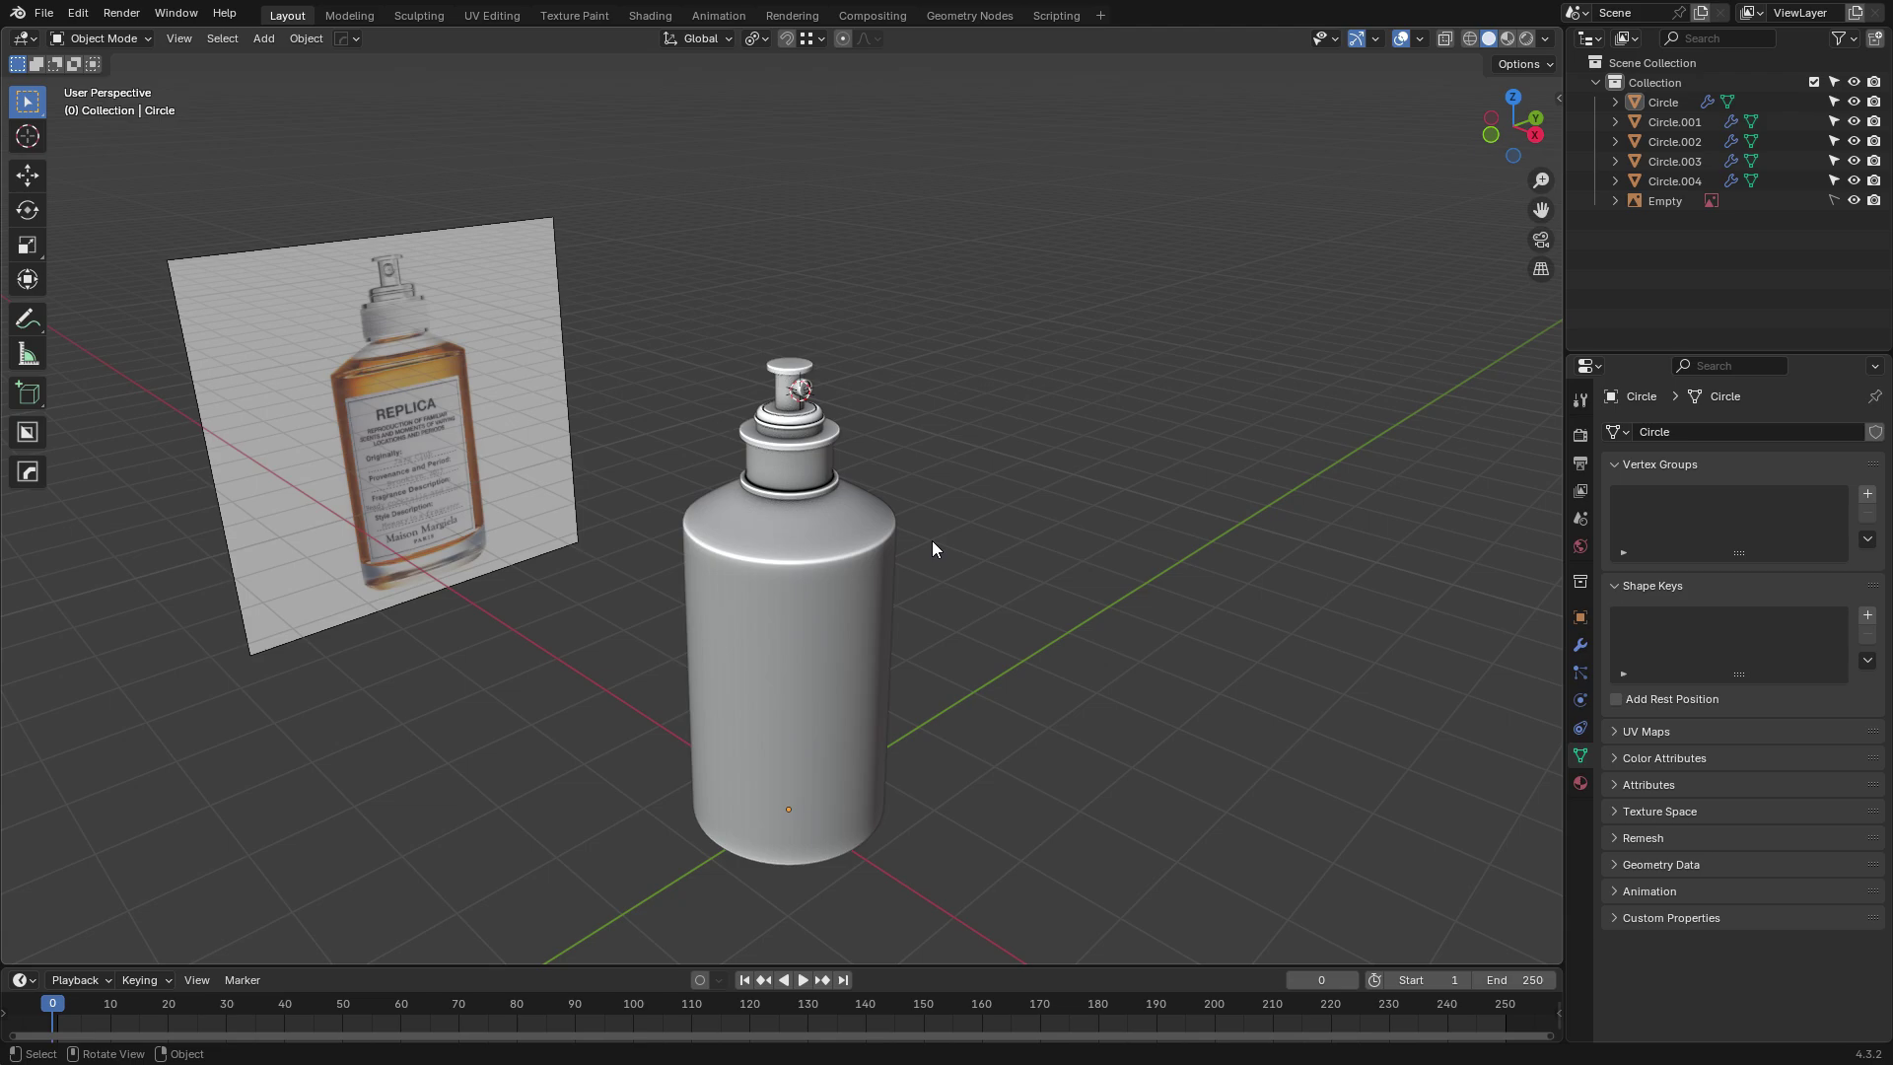
scroll(949, 536, "up", 5)
left_click(842, 400)
key("Tab")
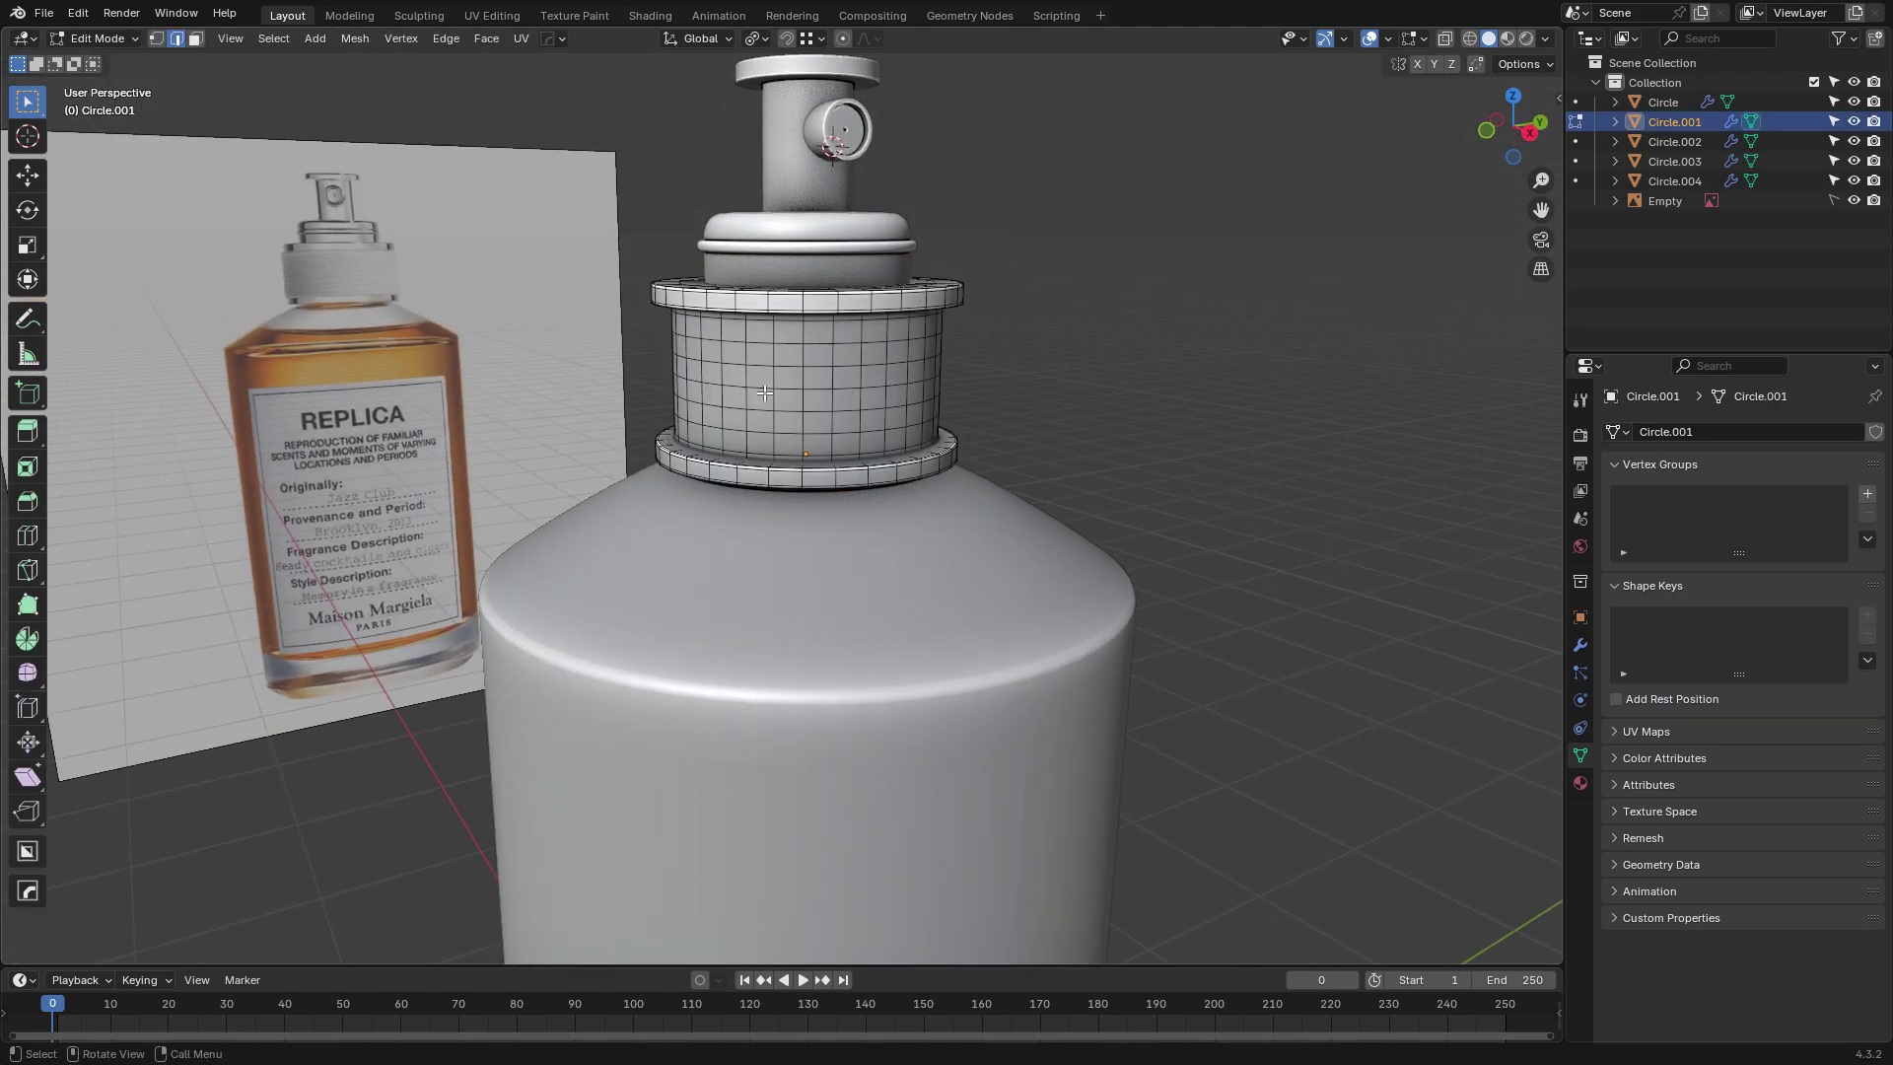
left_click(1529, 131)
scroll(609, 268, "up", 2)
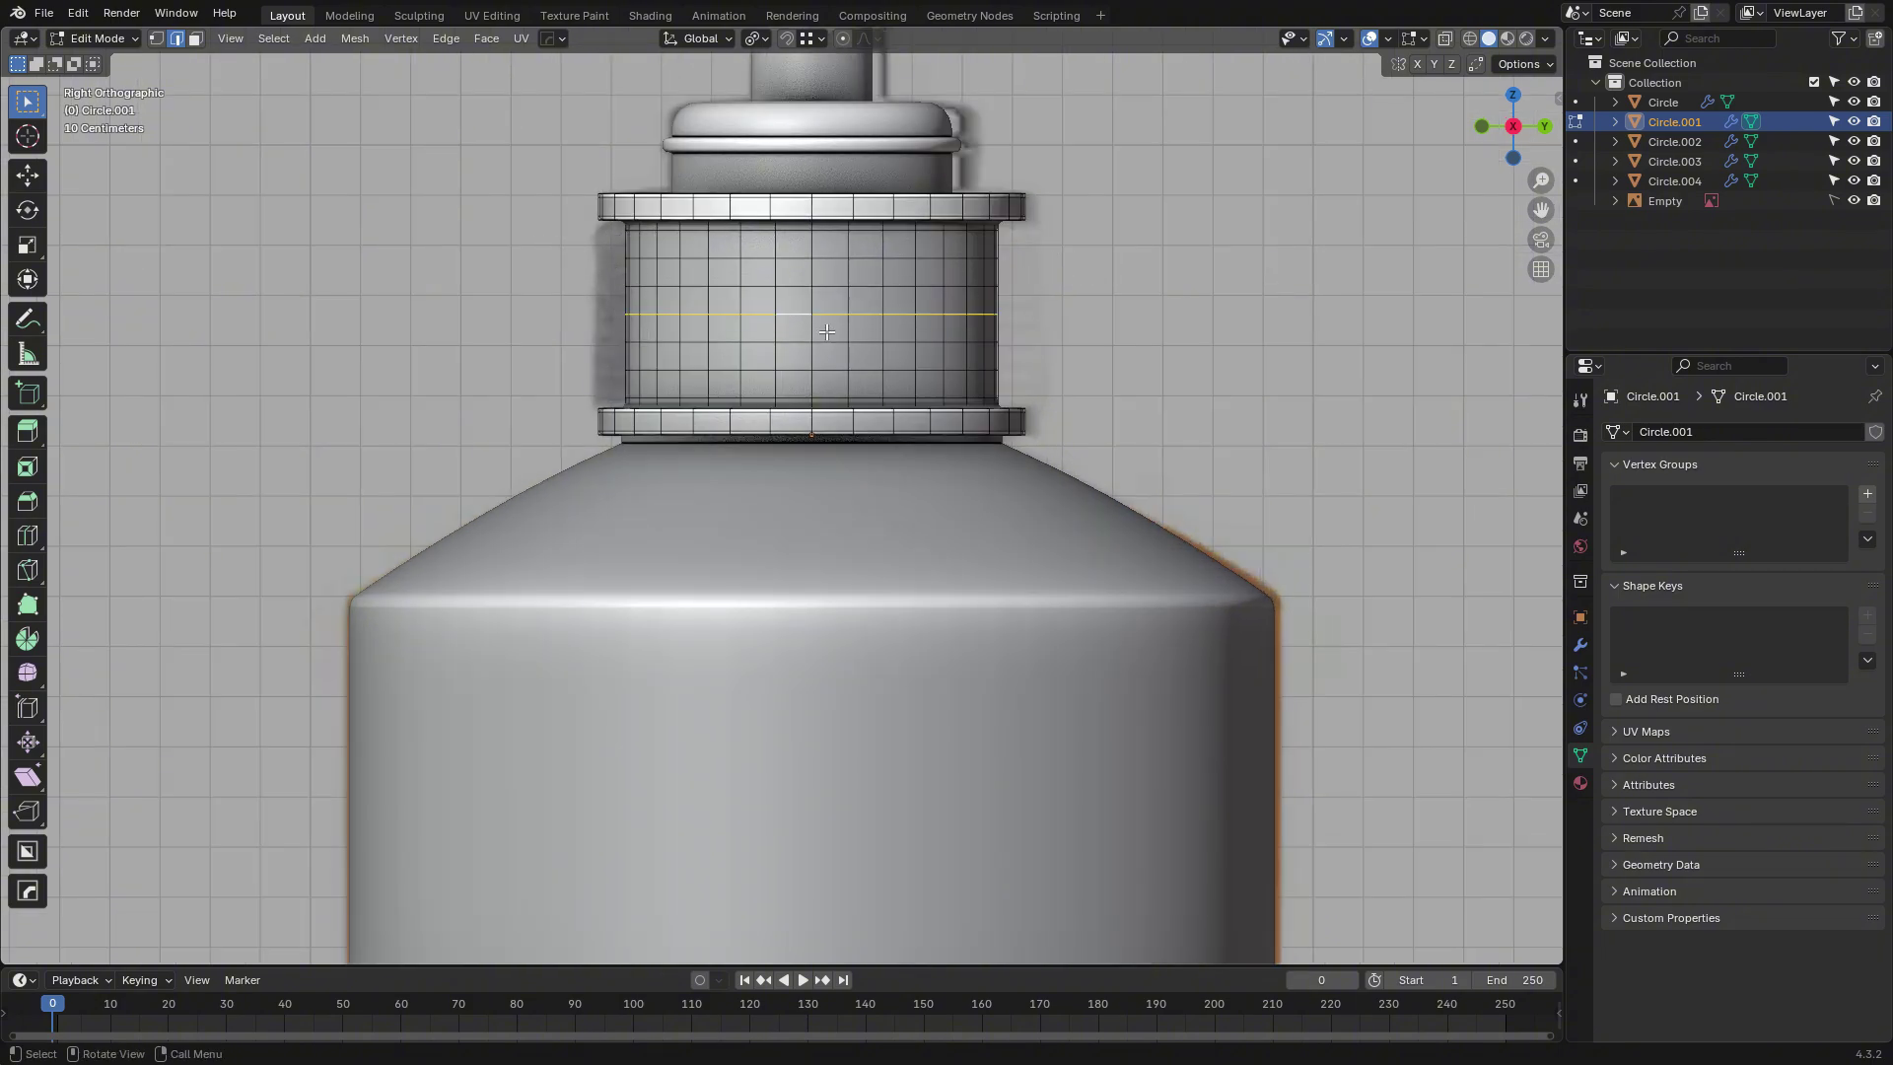
scroll(1111, 404, "up", 2)
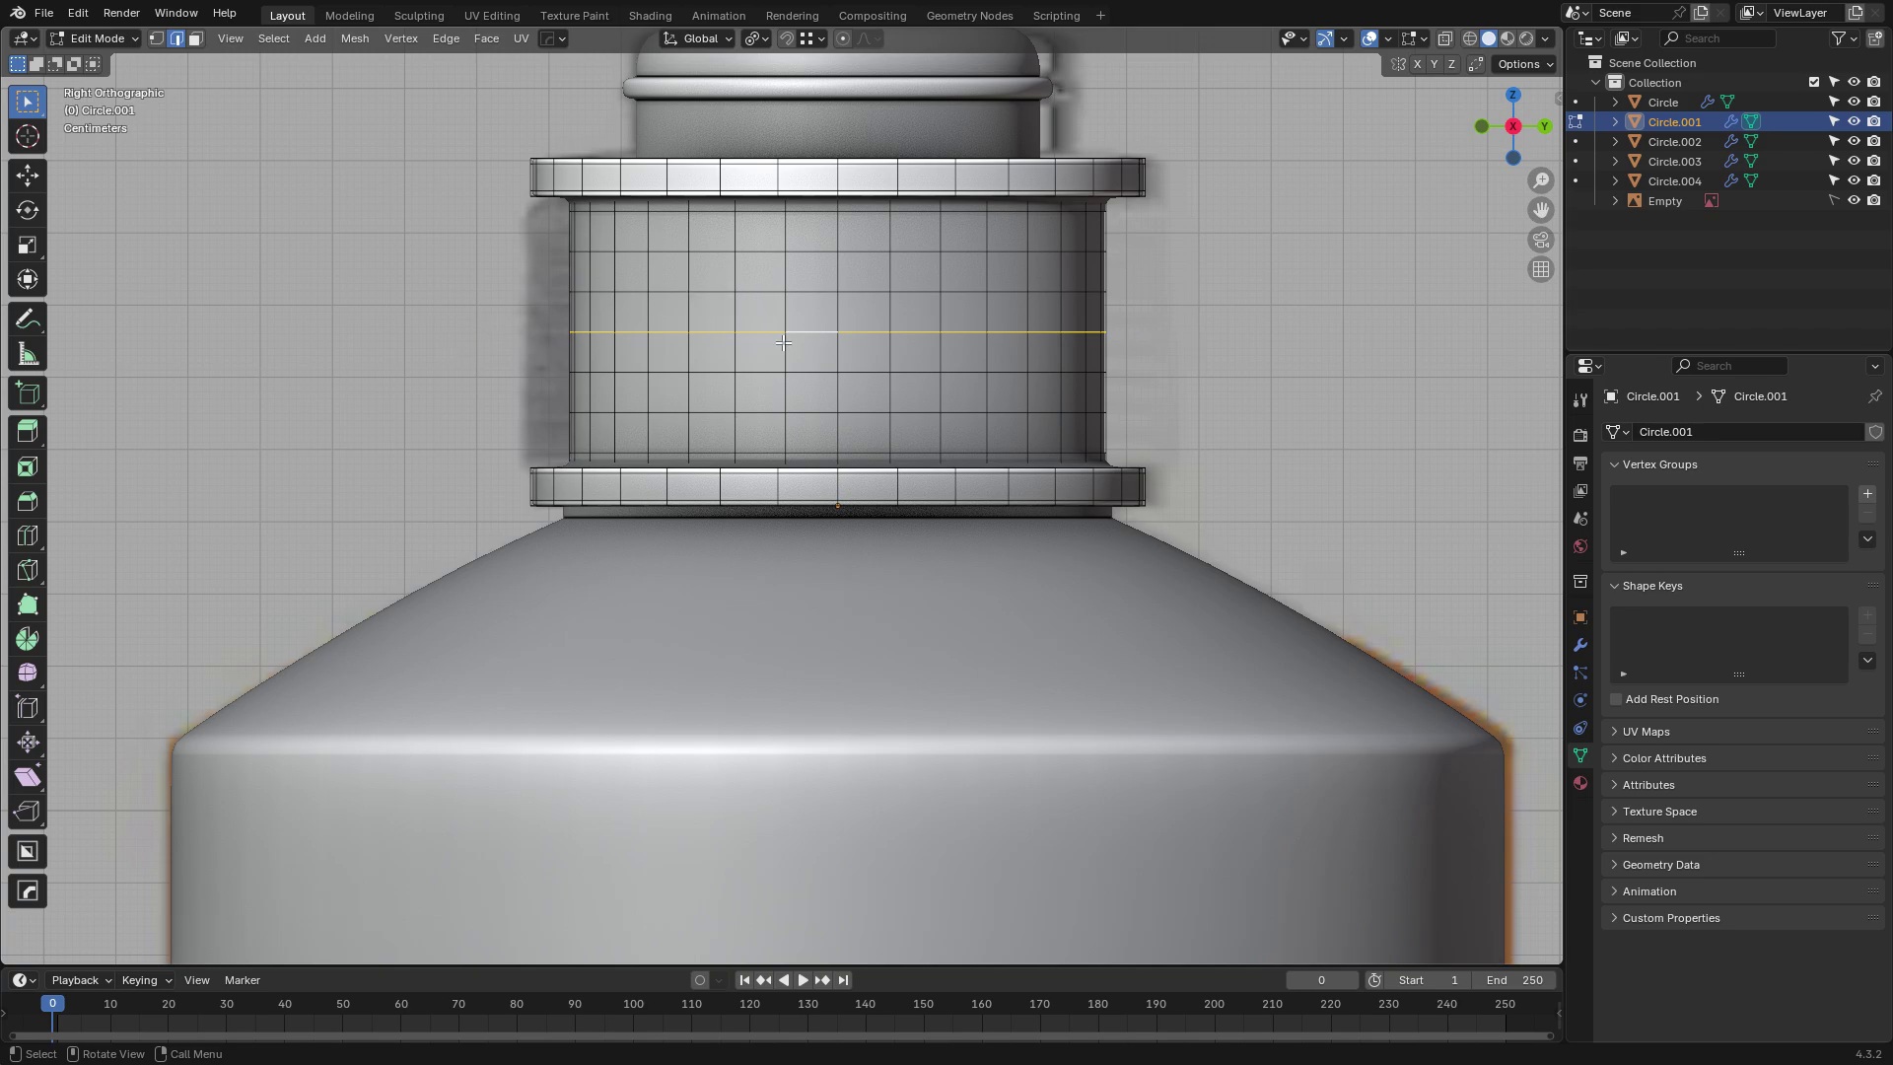
key("shift+d")
right_click(739, 367)
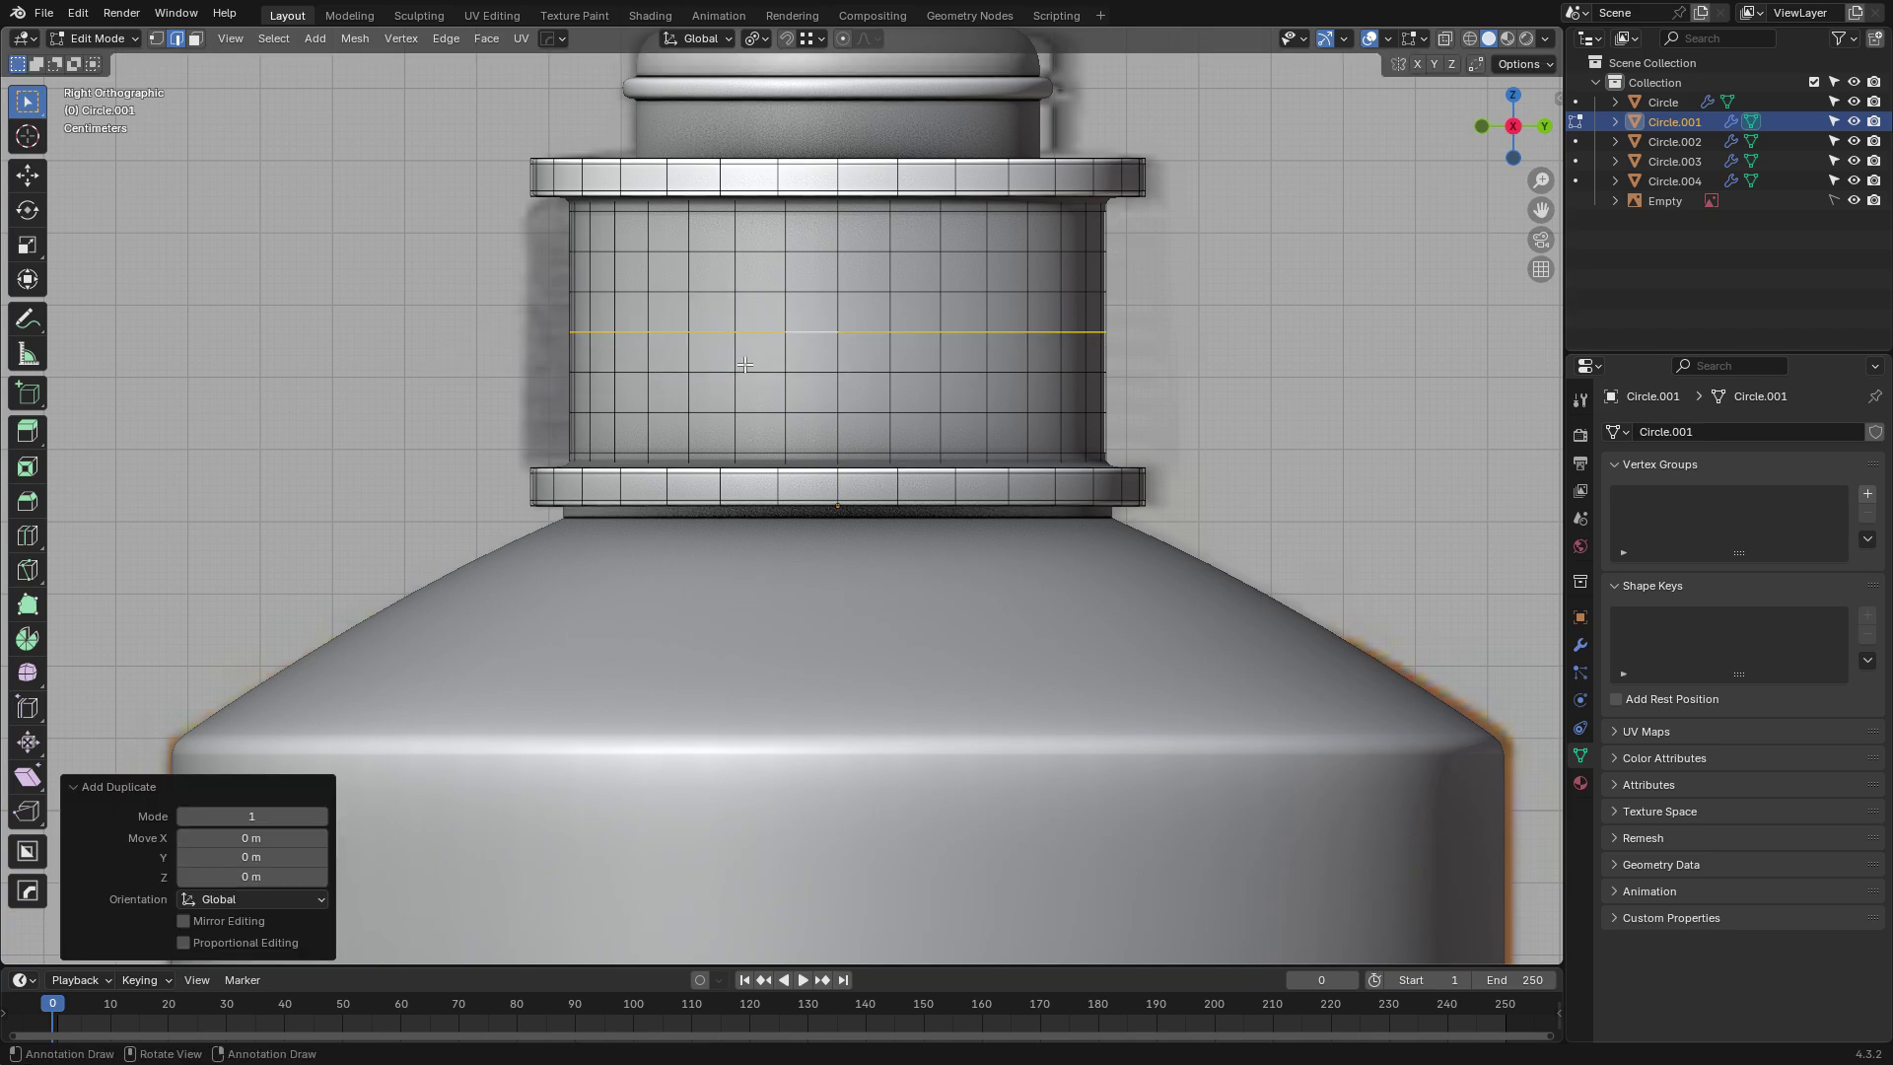
Scale the duplicated edge loop by about 1.1 so it surrounds the neck collar.
middle_click_drag(745, 366, 1183, 425)
key("s")
left_click(1487, 467)
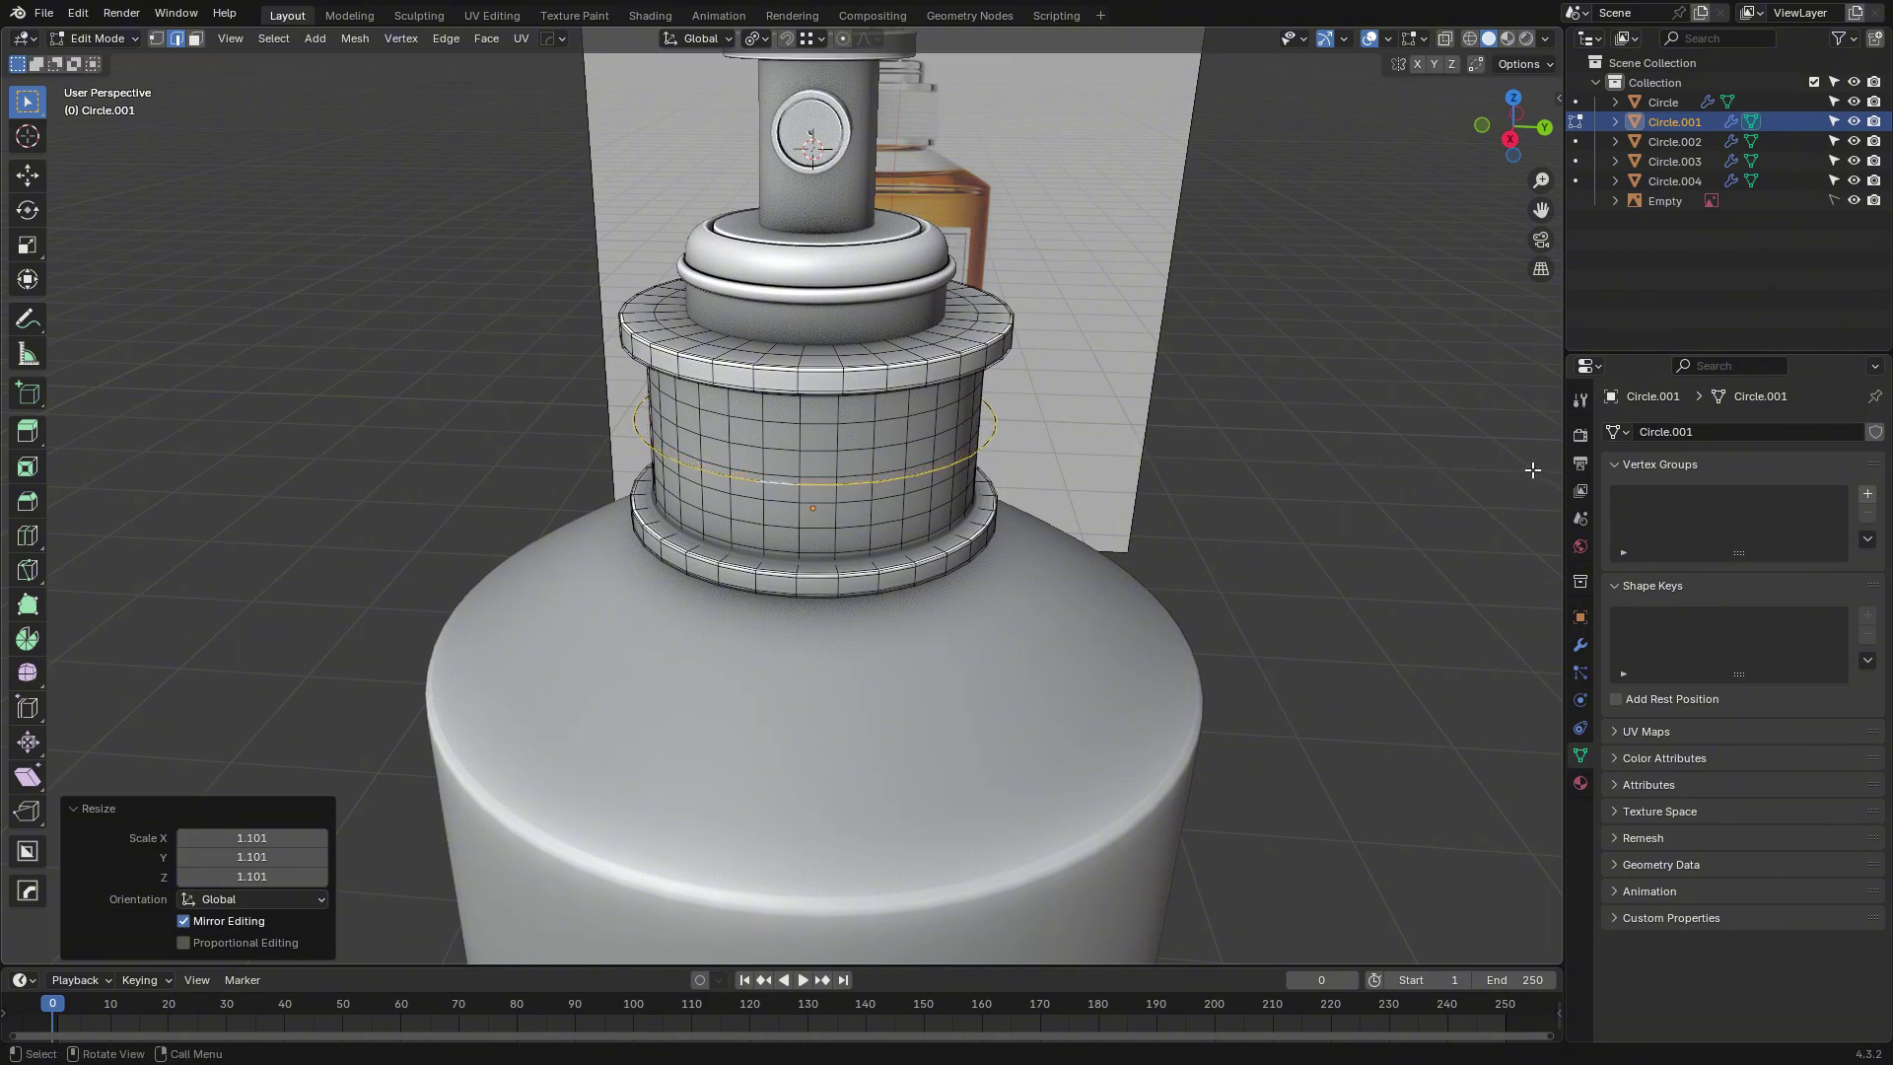
From the top orthographic view, scale the duplicated edge loop around the neck collar down to about 0.97.
middle_click_drag(1487, 468, 1473, 288)
left_click(1513, 96)
left_click(1468, 39)
scroll(1360, 221, "up", 1)
key("s")
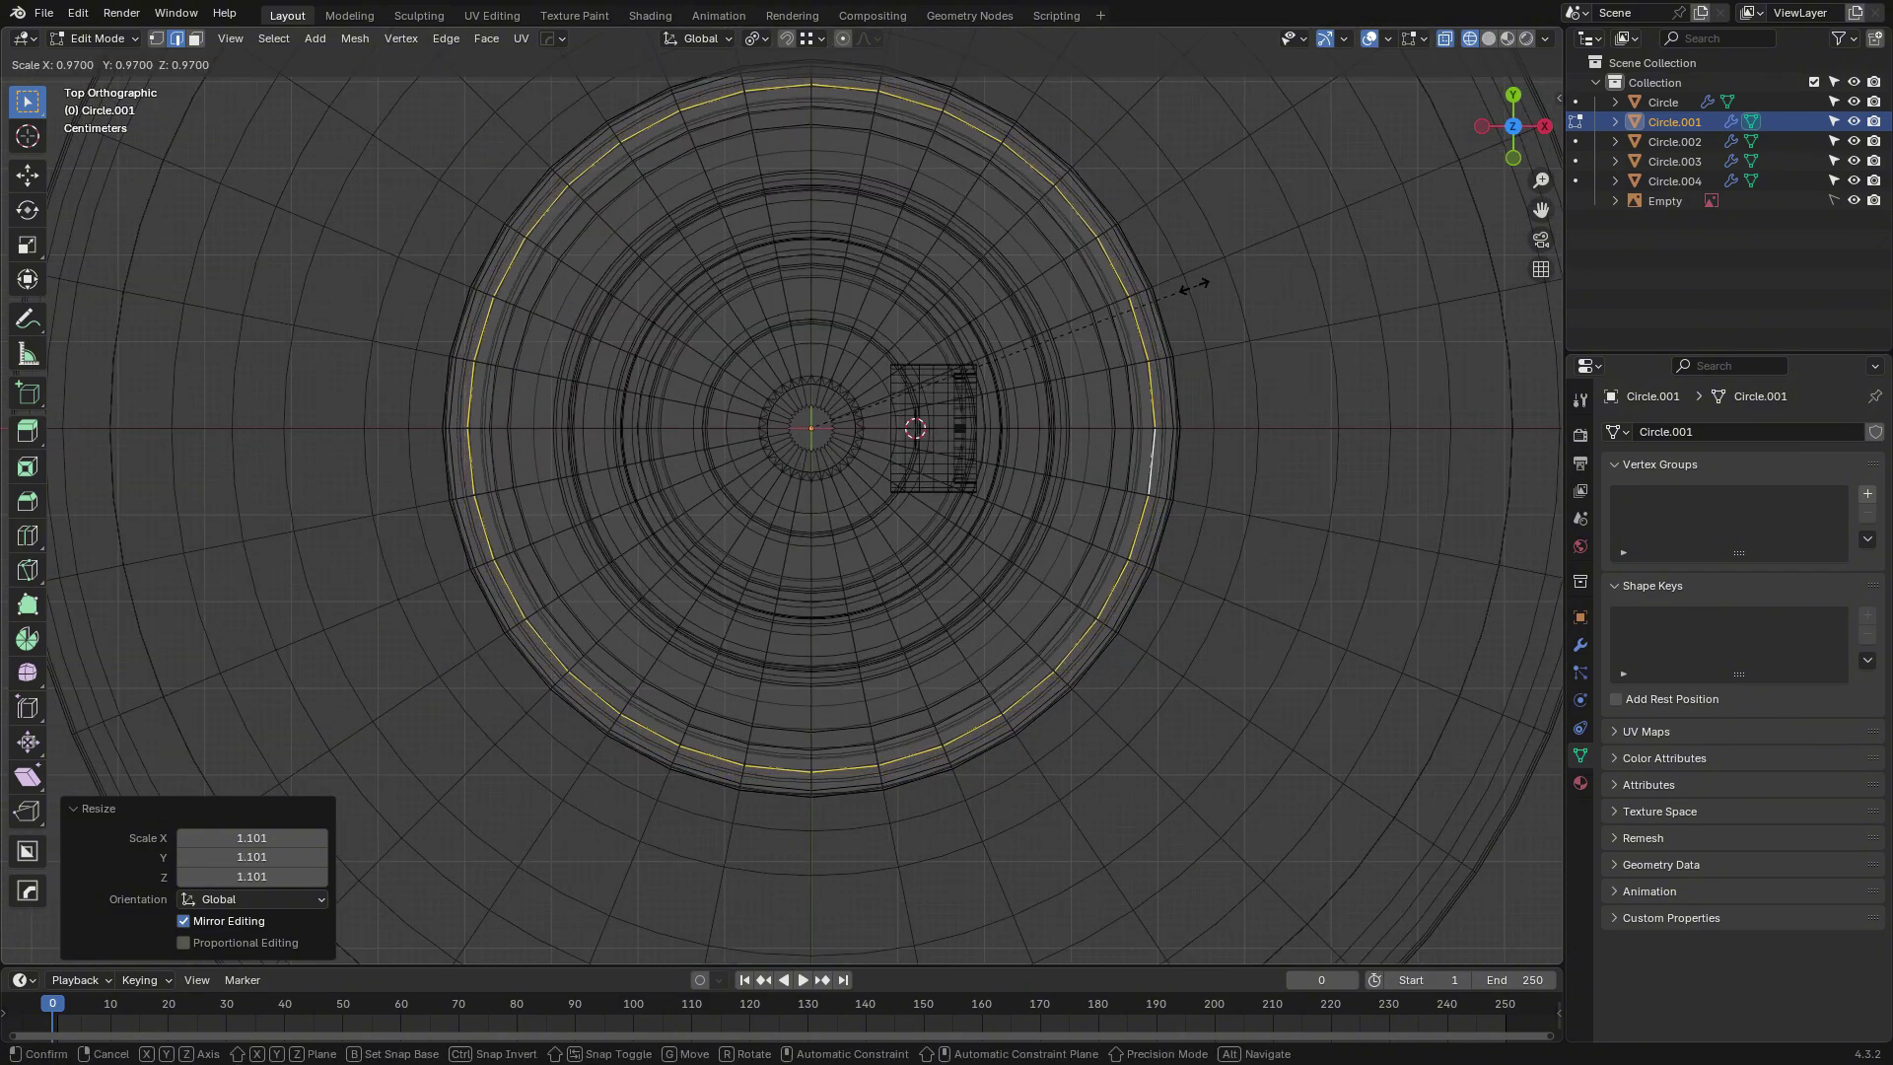
left_click(1179, 286)
left_click(1490, 42)
mouse_move(1454, 202)
middle_mouse_down()
mouse_move(1350, 35)
mouse_move(1342, 49)
middle_mouse_up()
key("Tab")
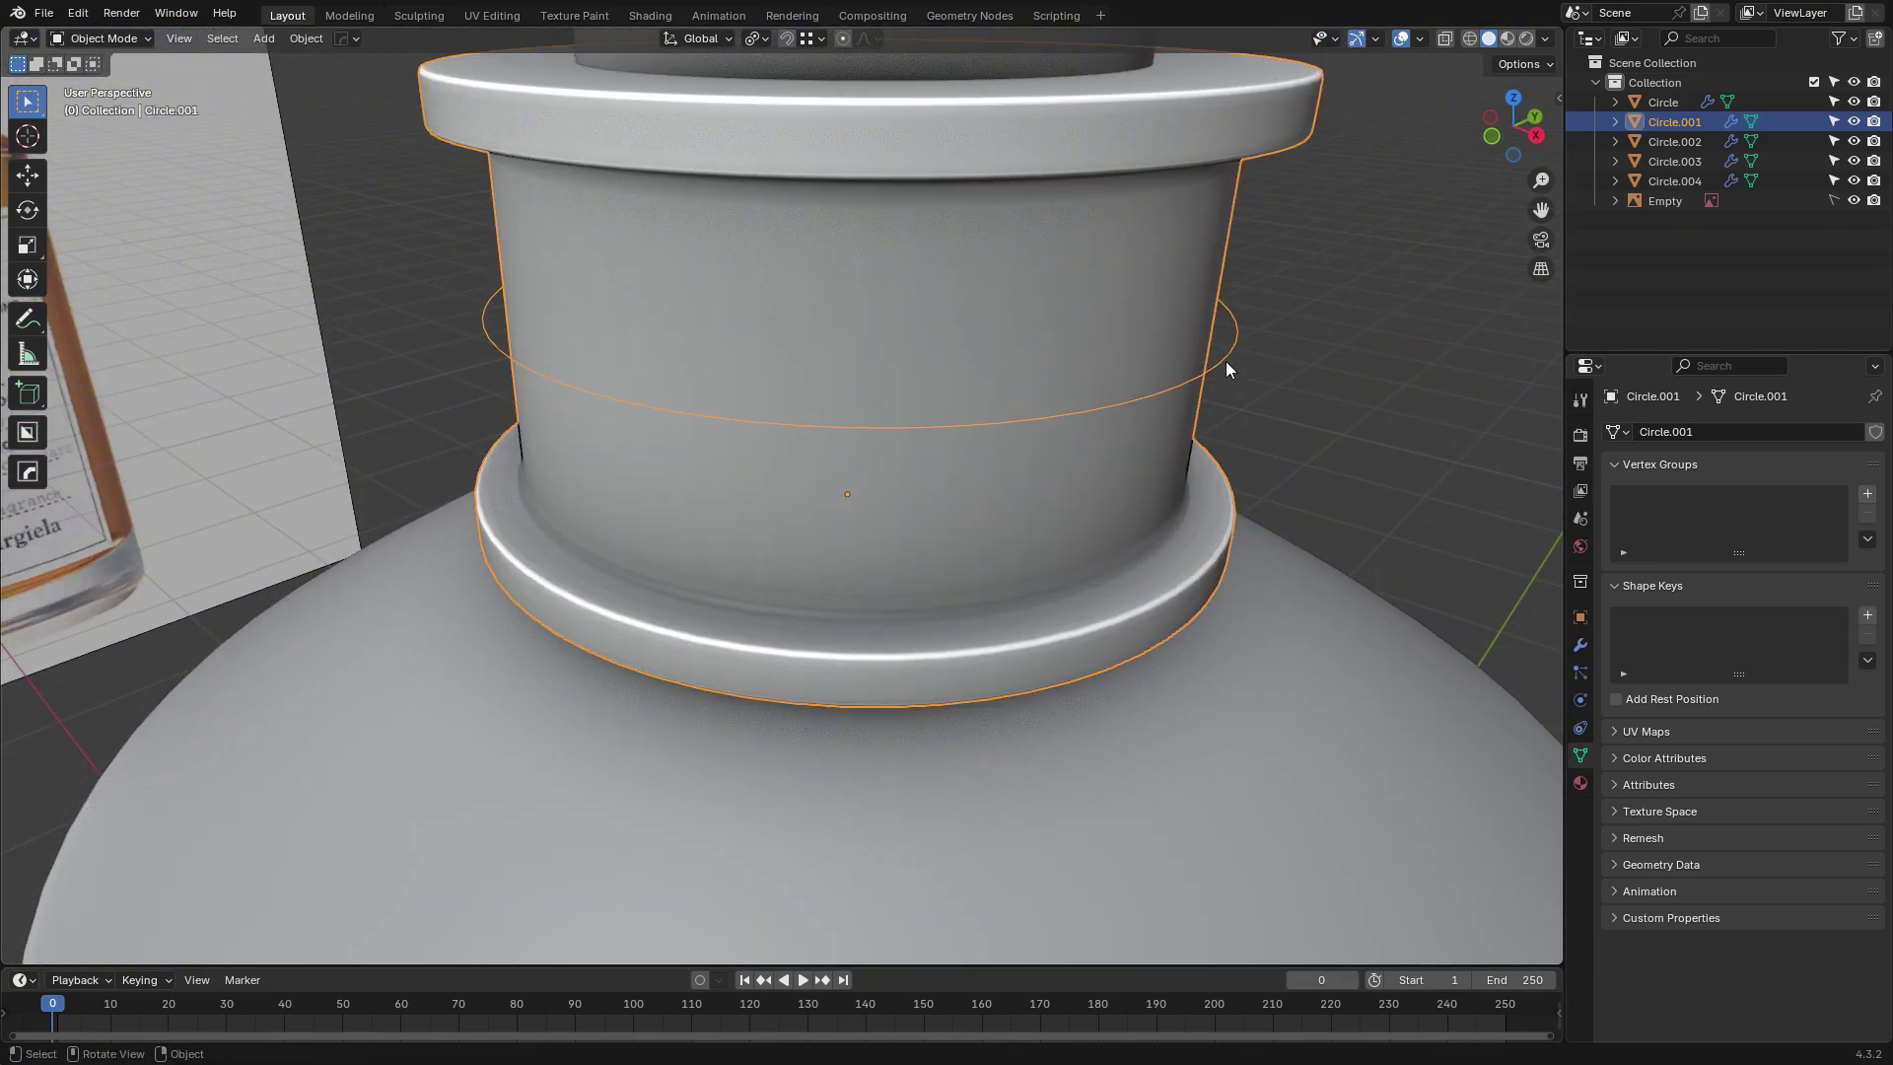
key("Tab")
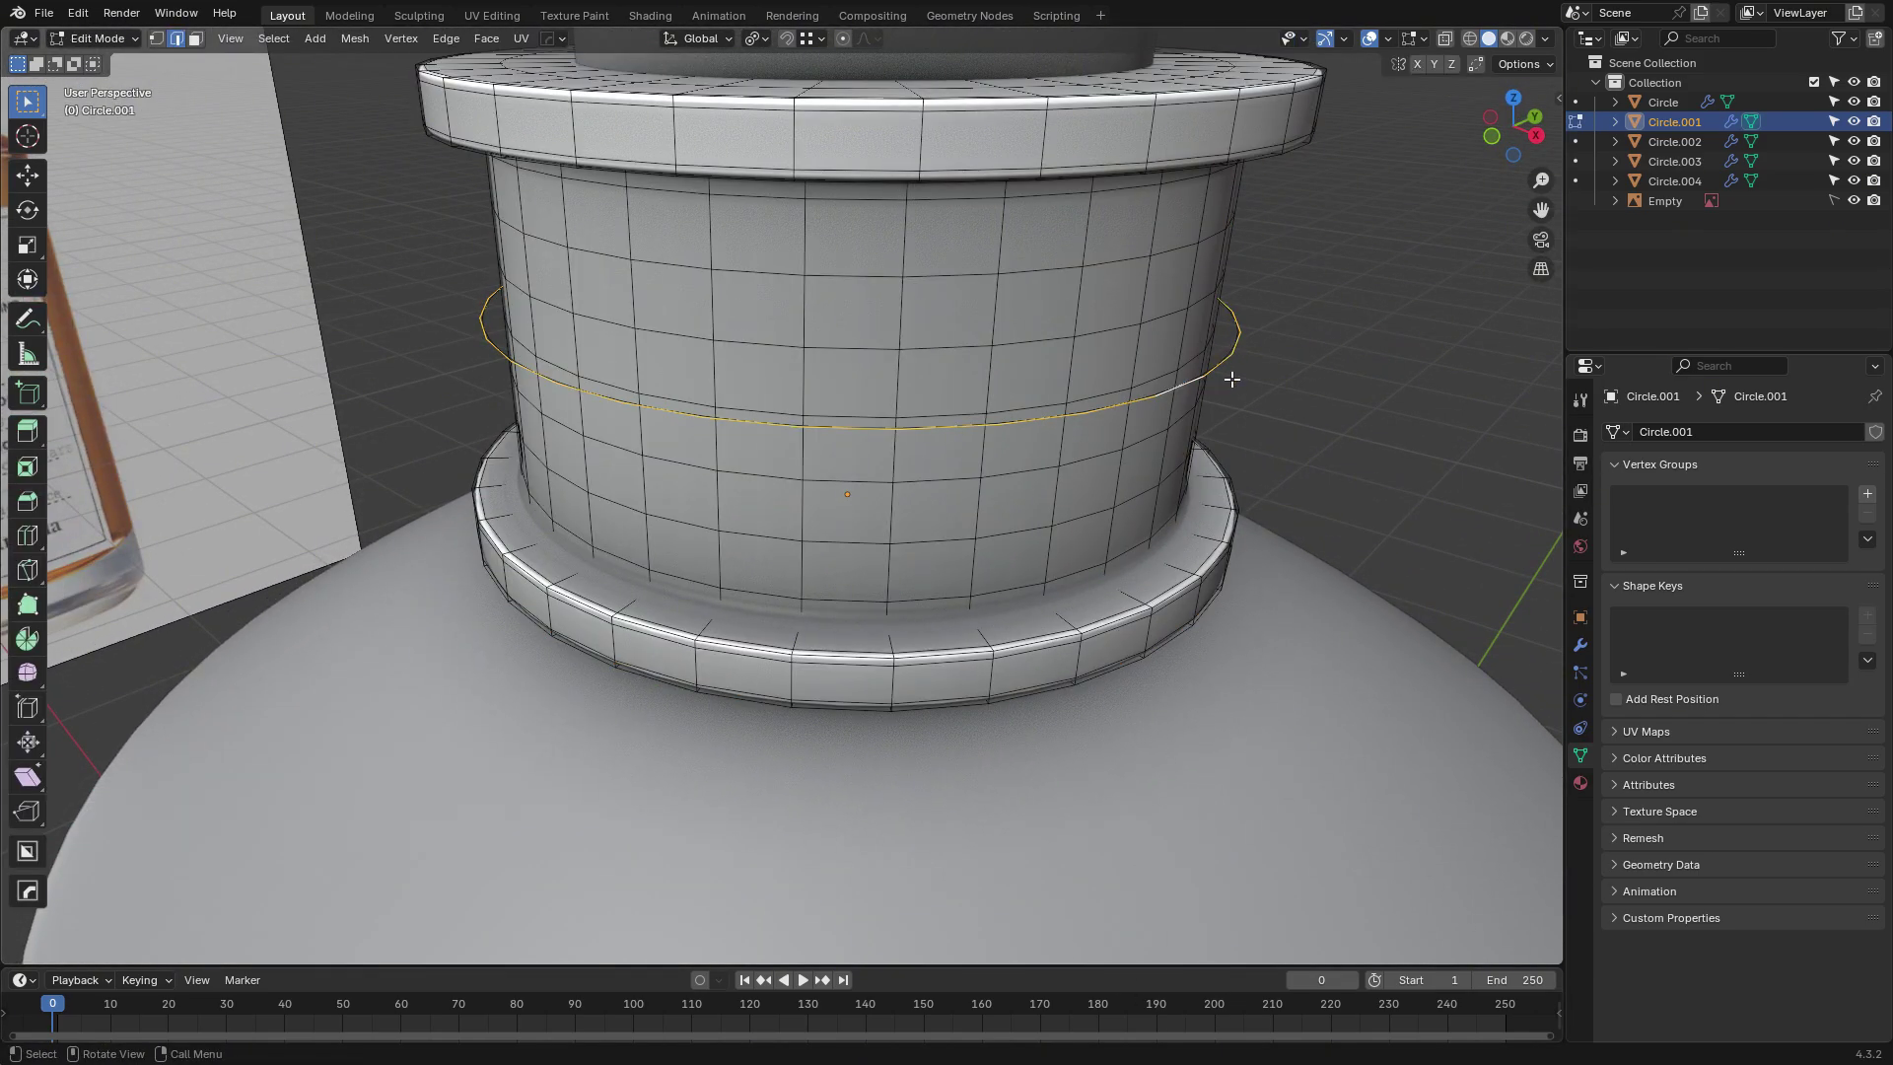
Separate the selected edge loop into its own object and convert that object to a curve.
key("p")
left_click(1231, 378)
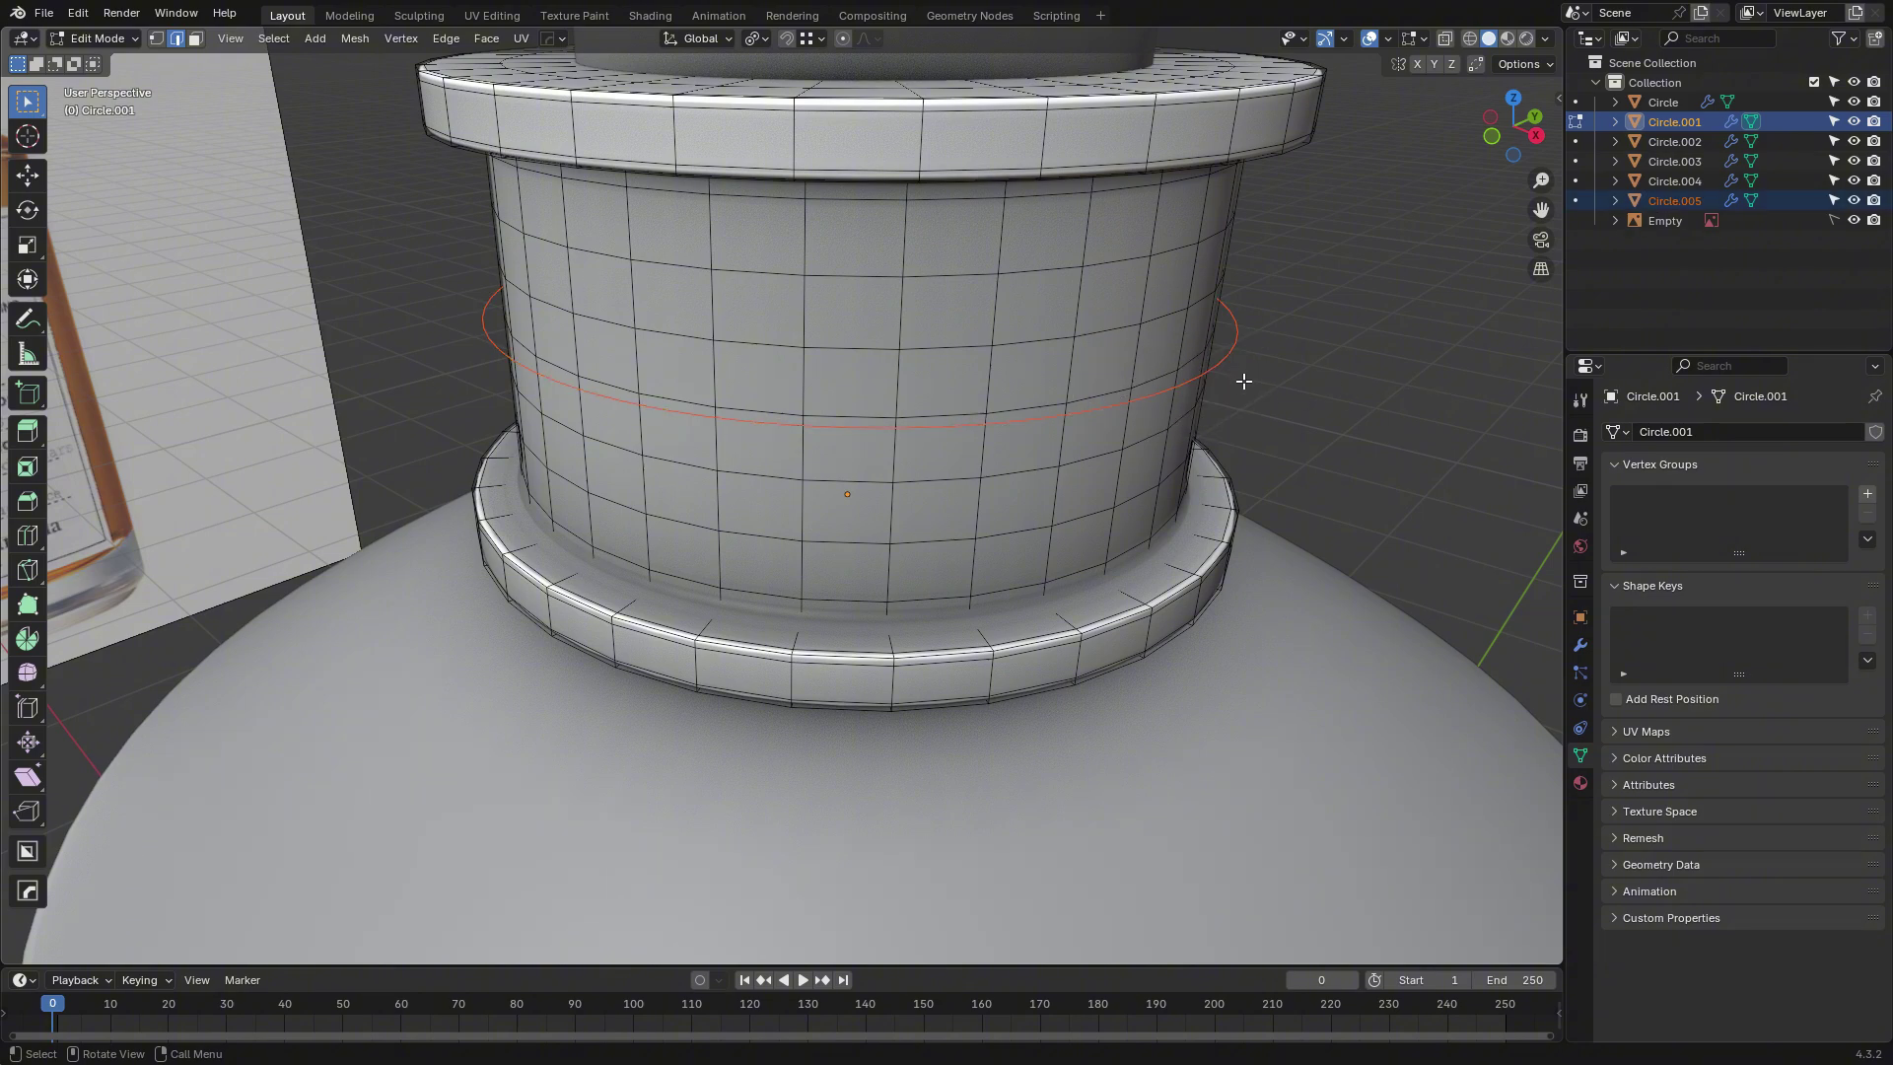
key("Tab")
left_click(1248, 367)
right_click(1222, 357)
mouse_move(1168, 412)
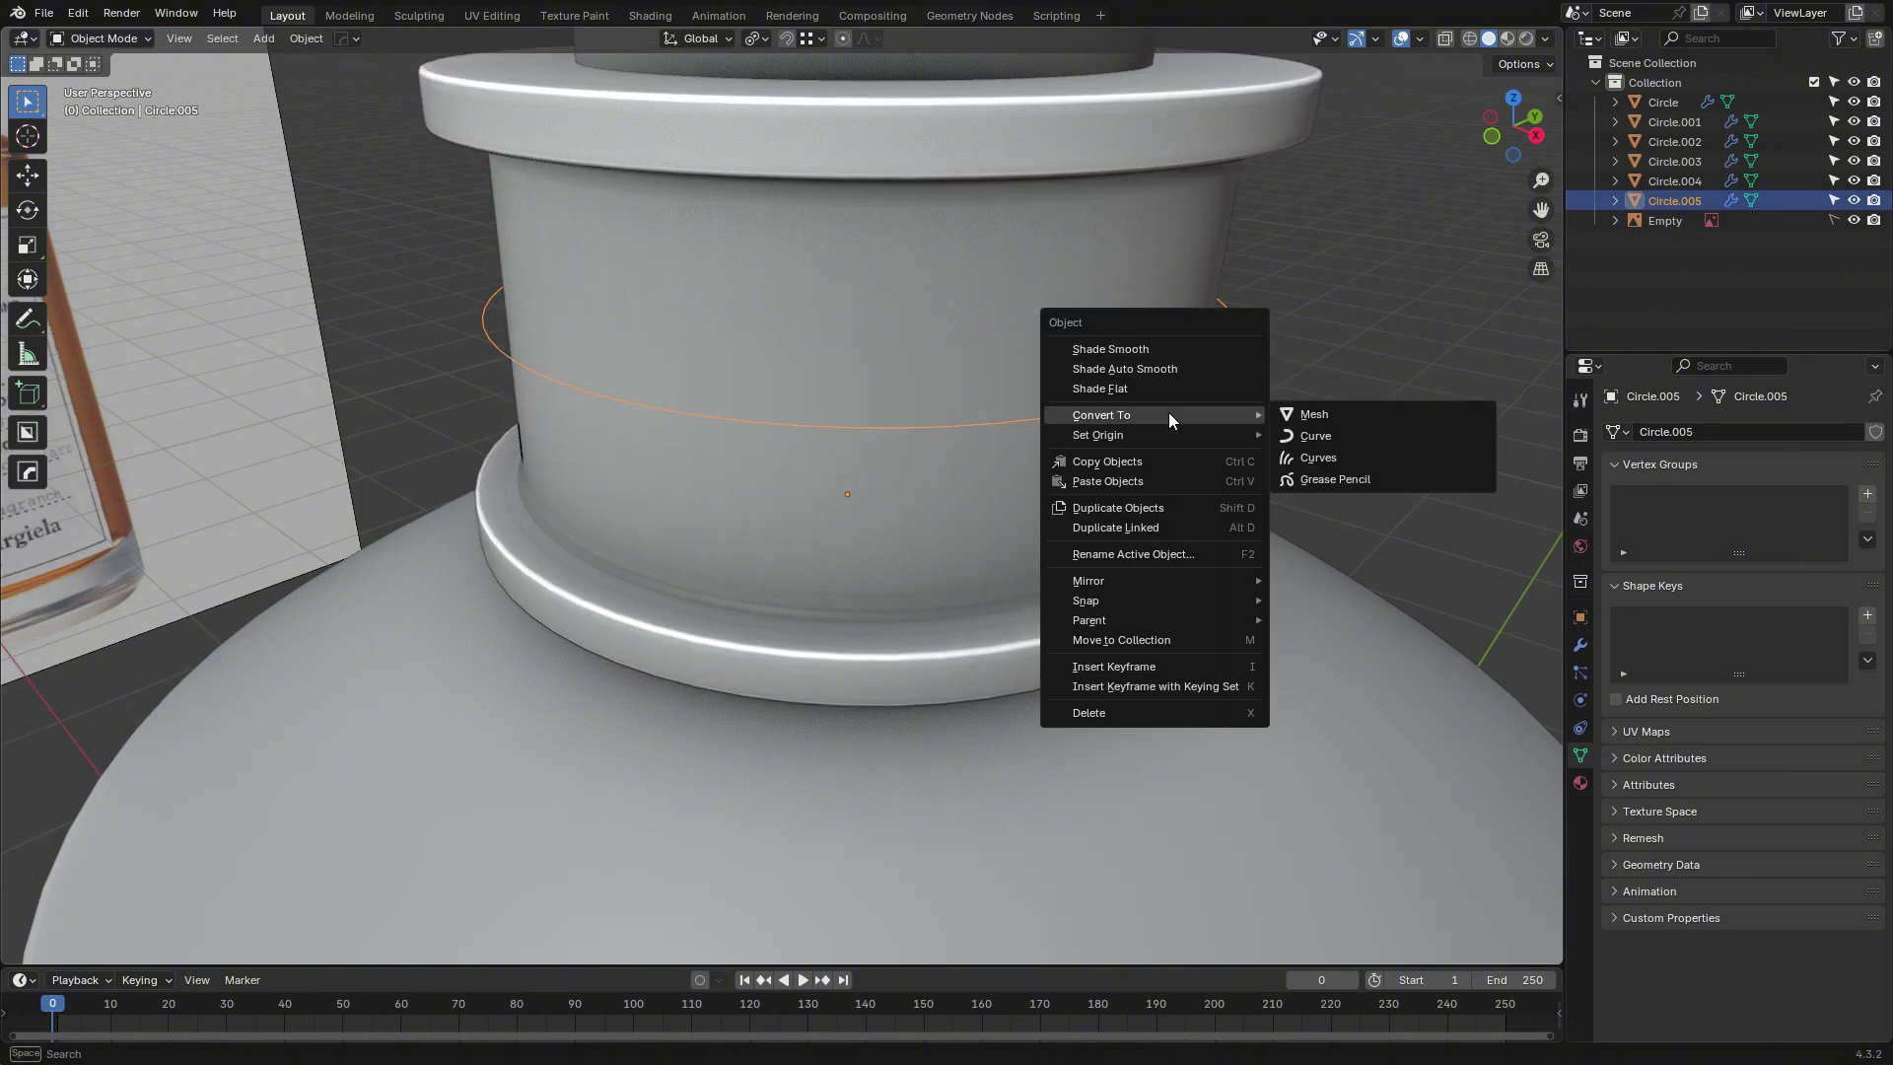
left_click(1305, 435)
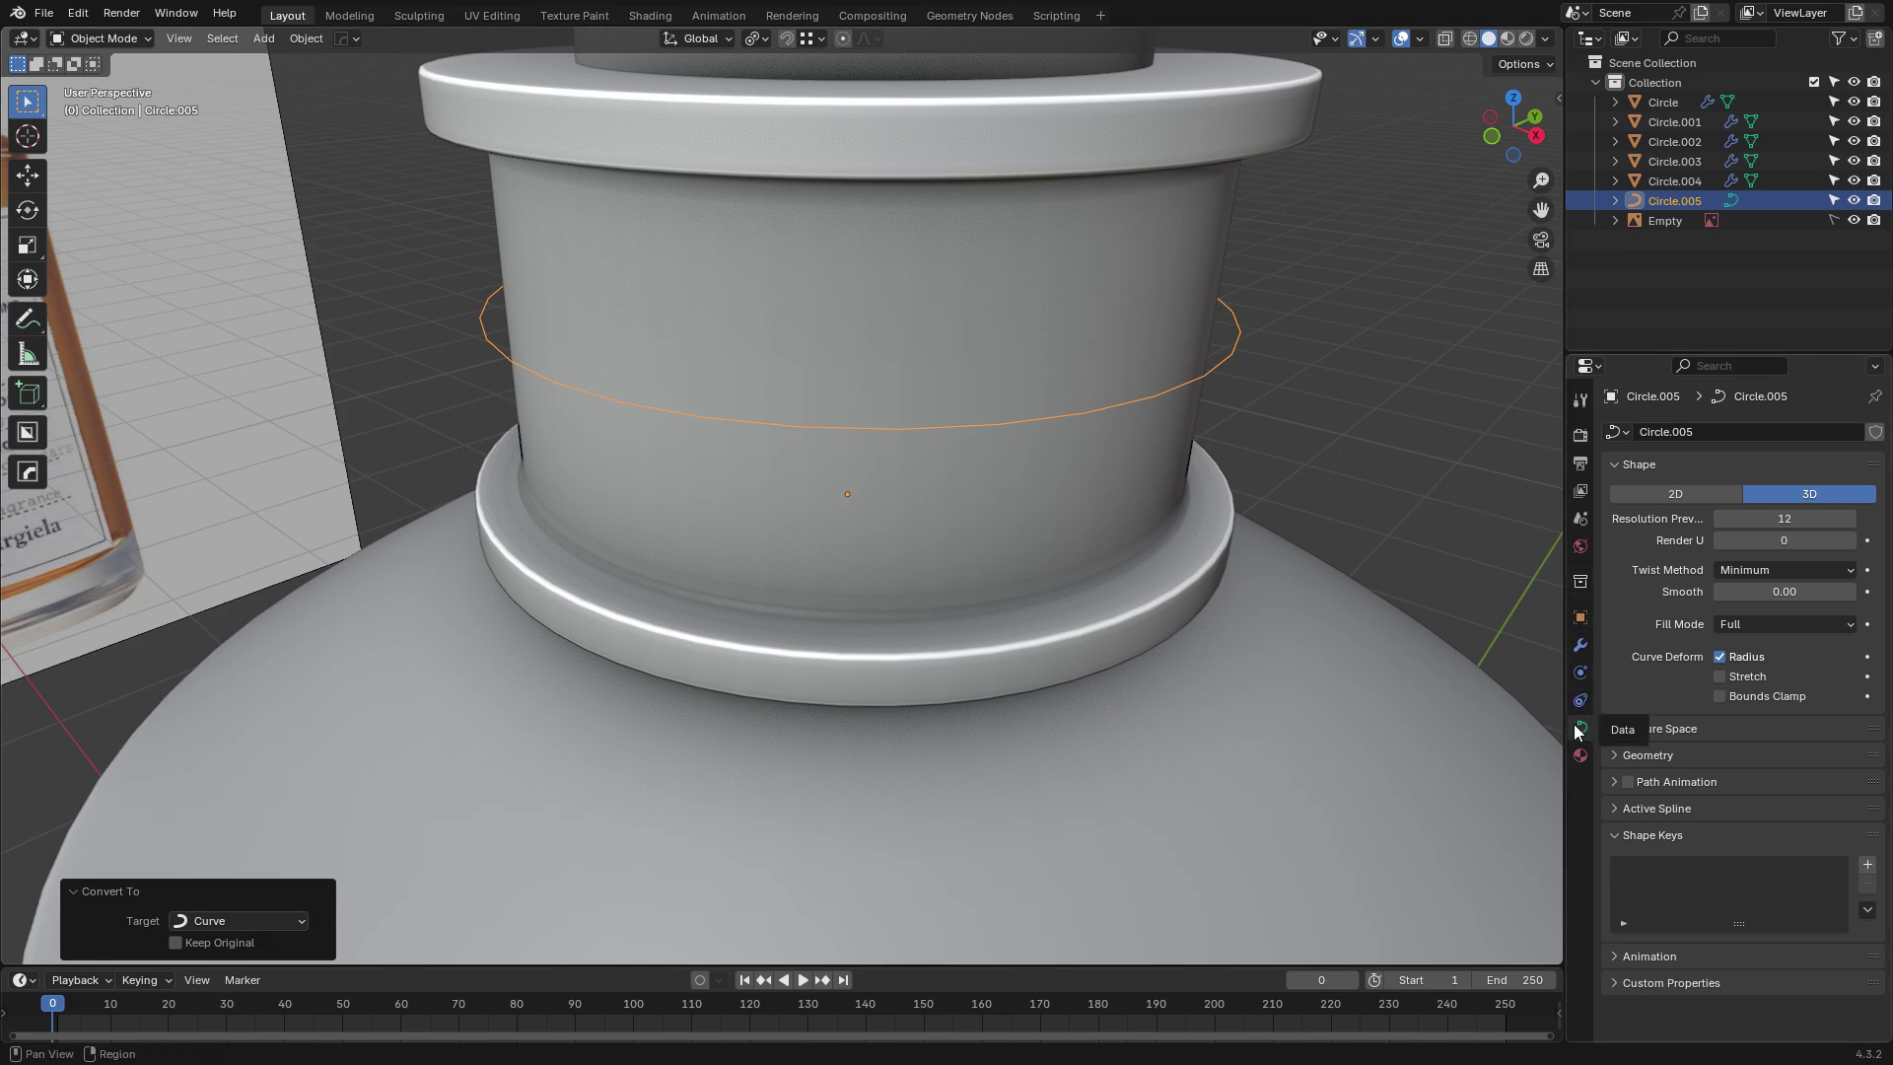
Give the ring curve a round bevel with a depth of 0.043 m.
left_click(1658, 756)
scroll(1663, 745, "down", 2)
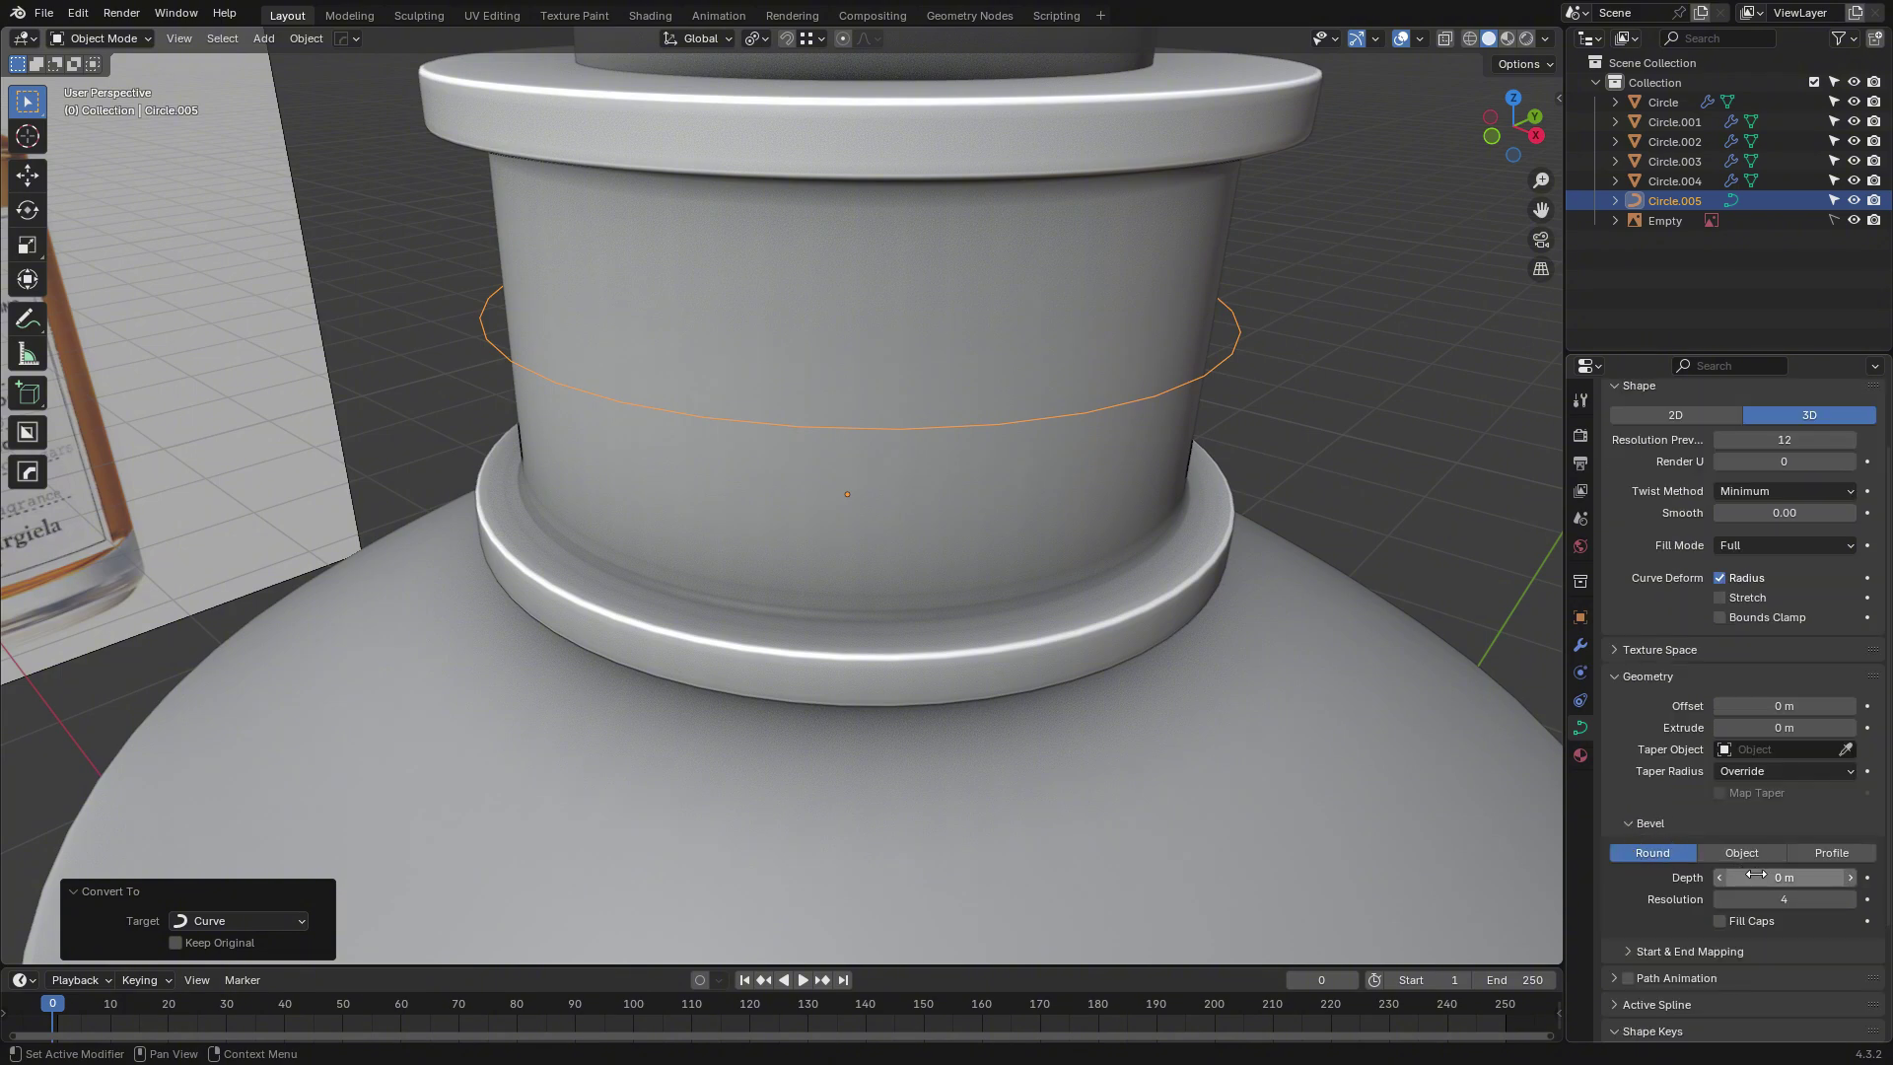
left_click_drag(1745, 877, 1809, 877)
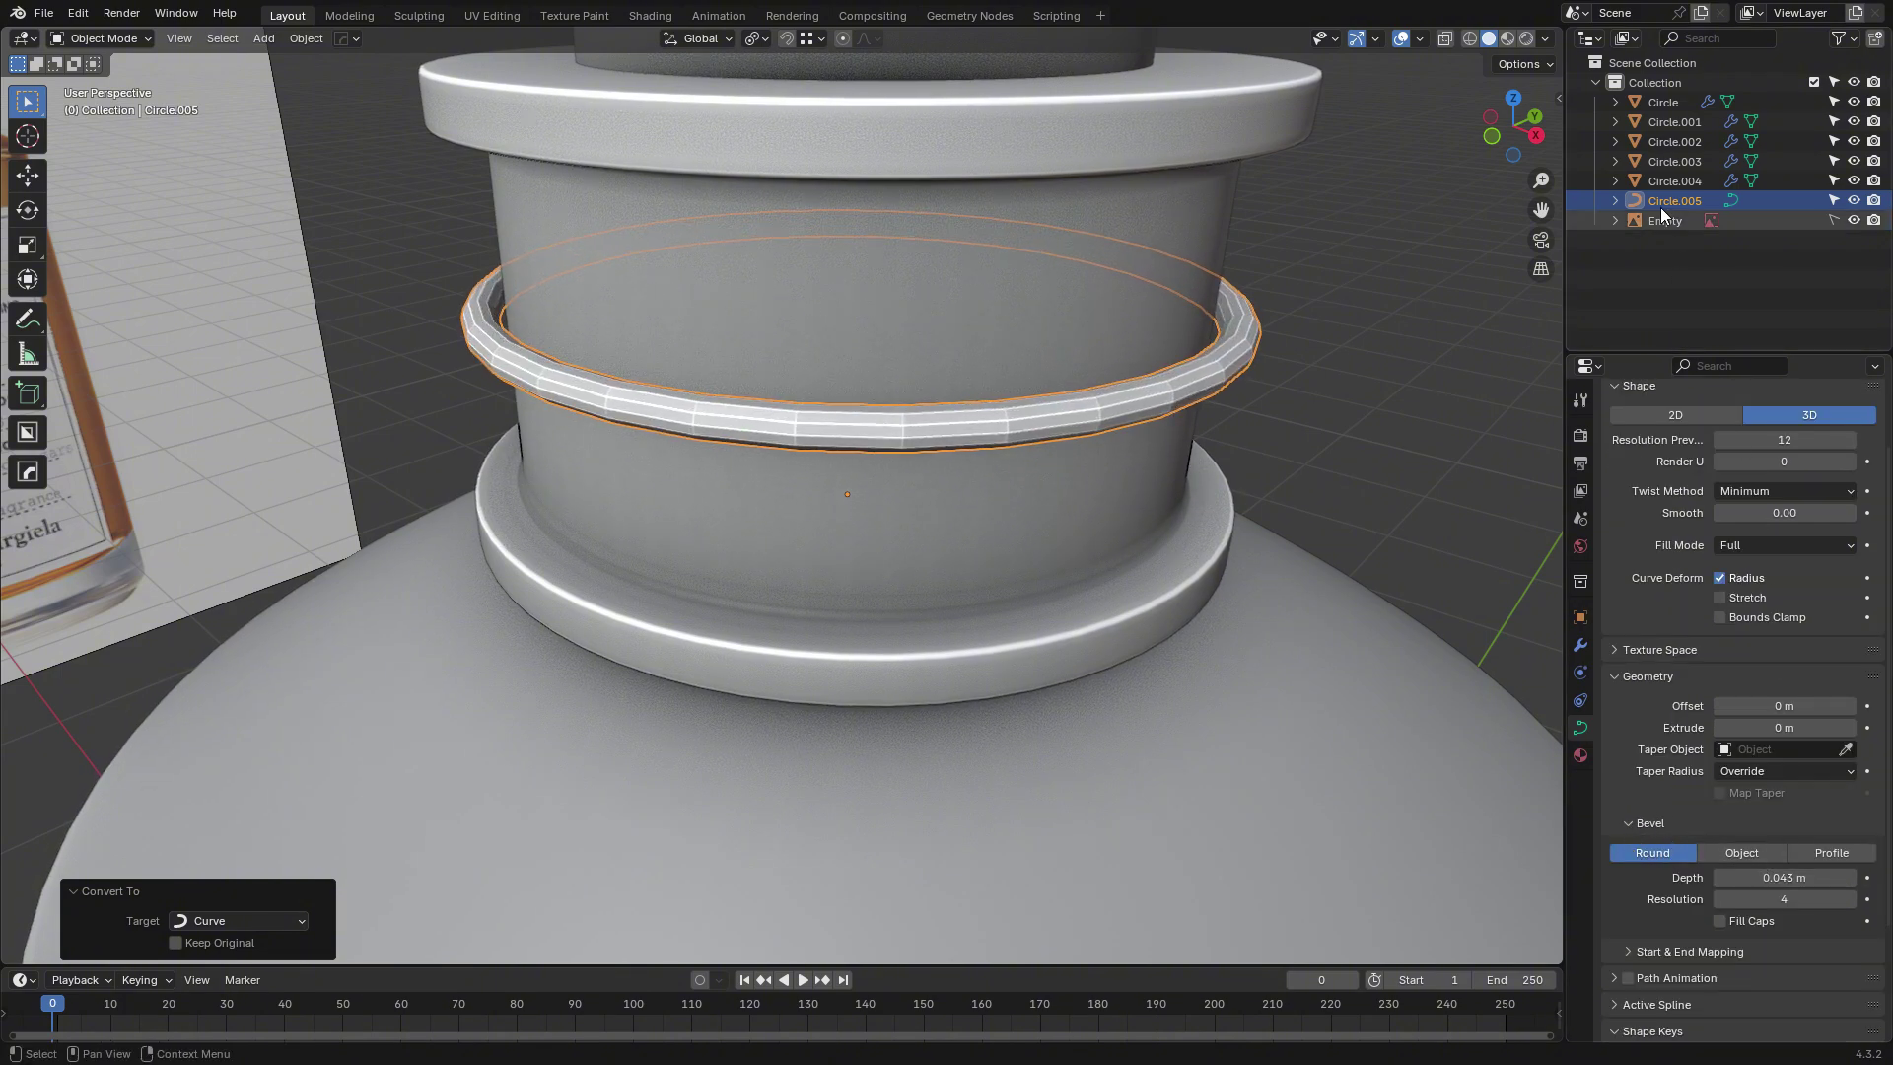
Compare the ring with the reference from the front and right views, and increase its bevel depth to 0.049 m.
left_click(1493, 138)
left_click(1469, 39)
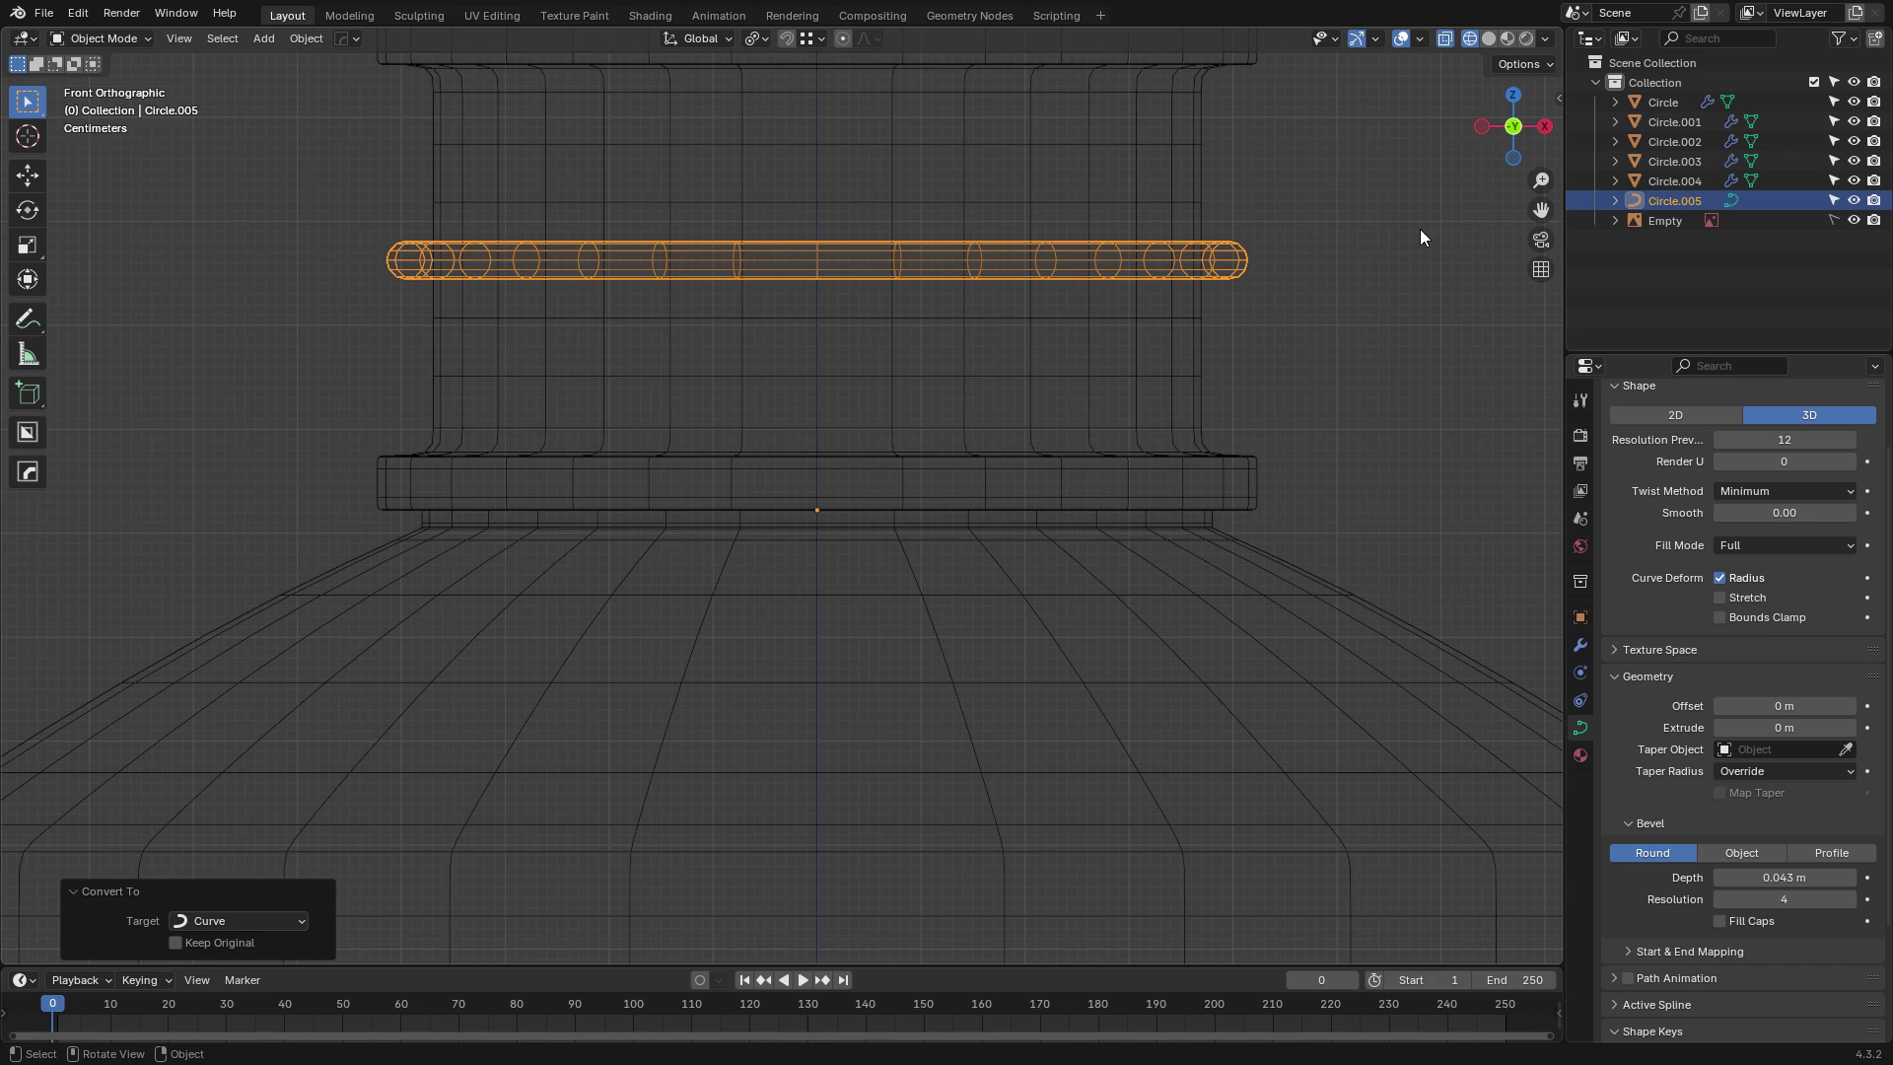
left_click(1484, 39)
left_click(1543, 127)
left_click(1469, 39)
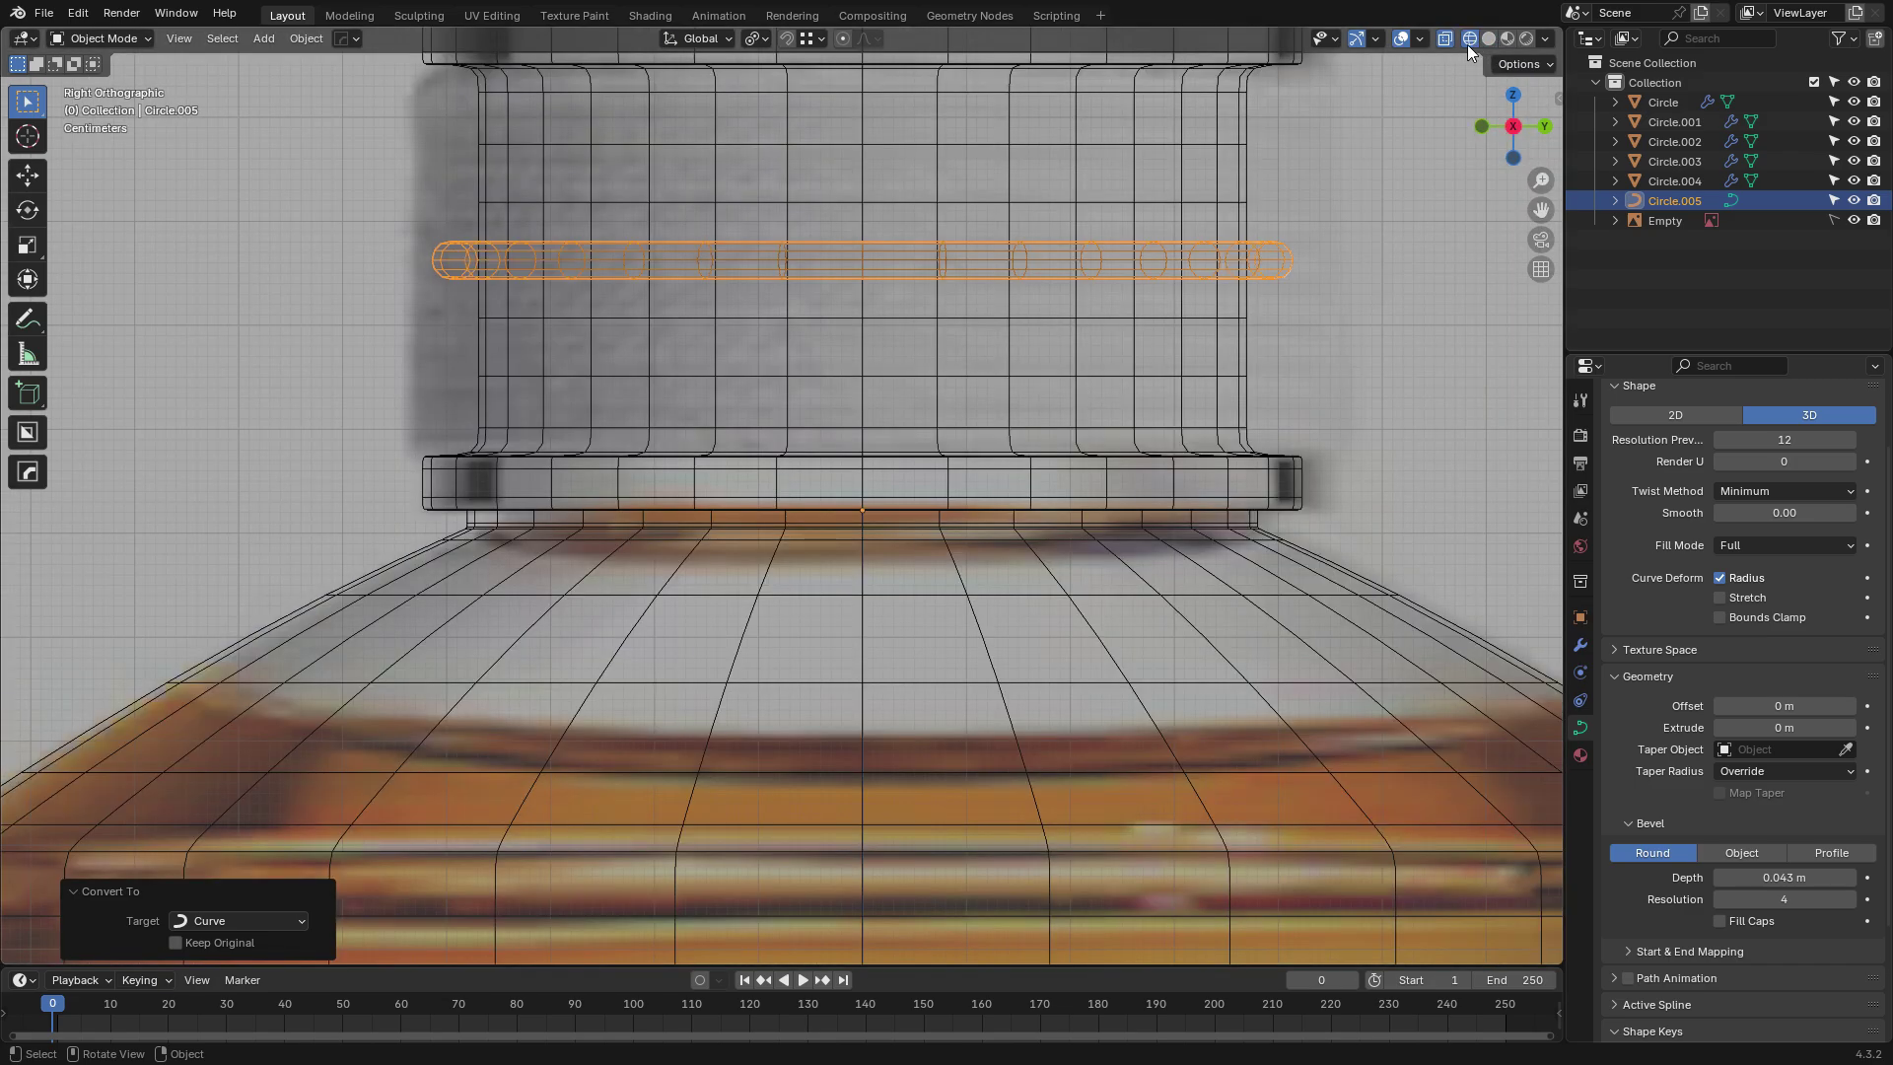
left_click_drag(1765, 882, 1764, 880)
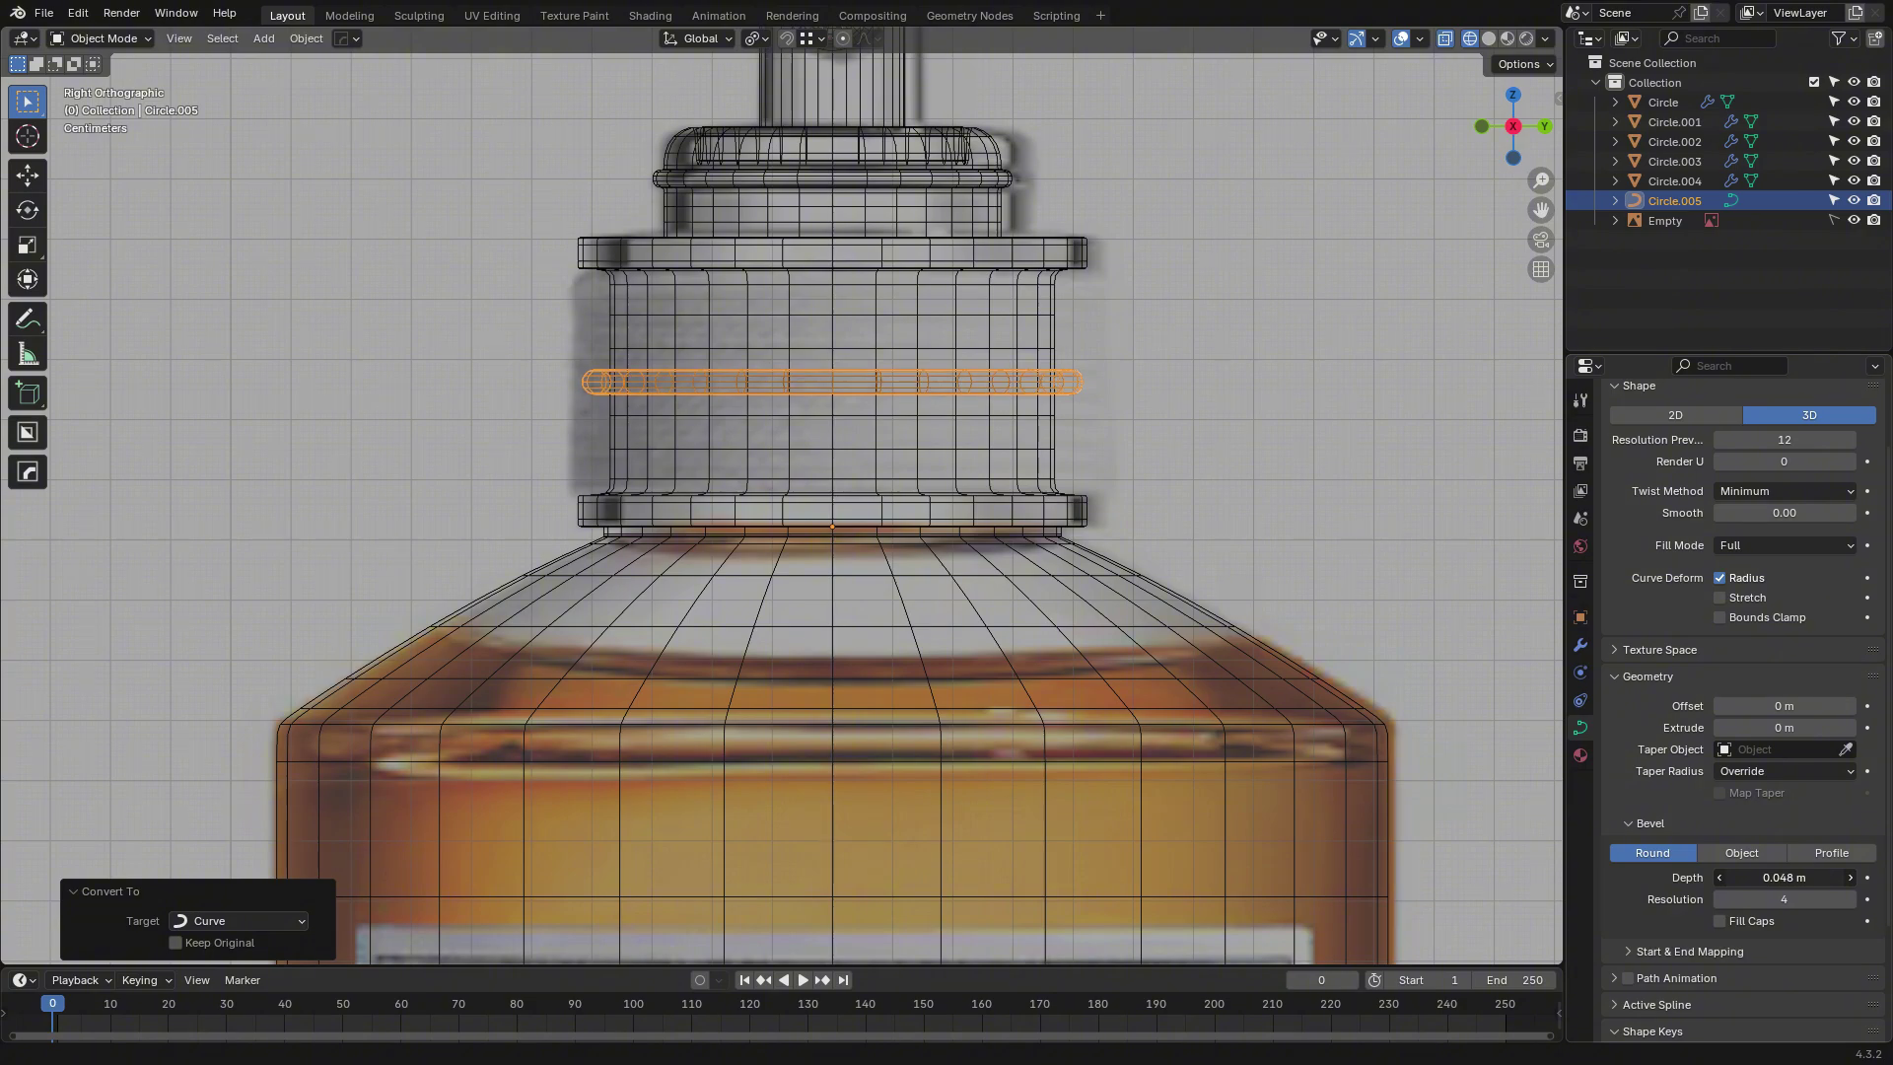
left_click(1428, 440)
middle_click_drag(1400, 418, 1368, 447)
left_click(1105, 403)
left_click(1488, 39)
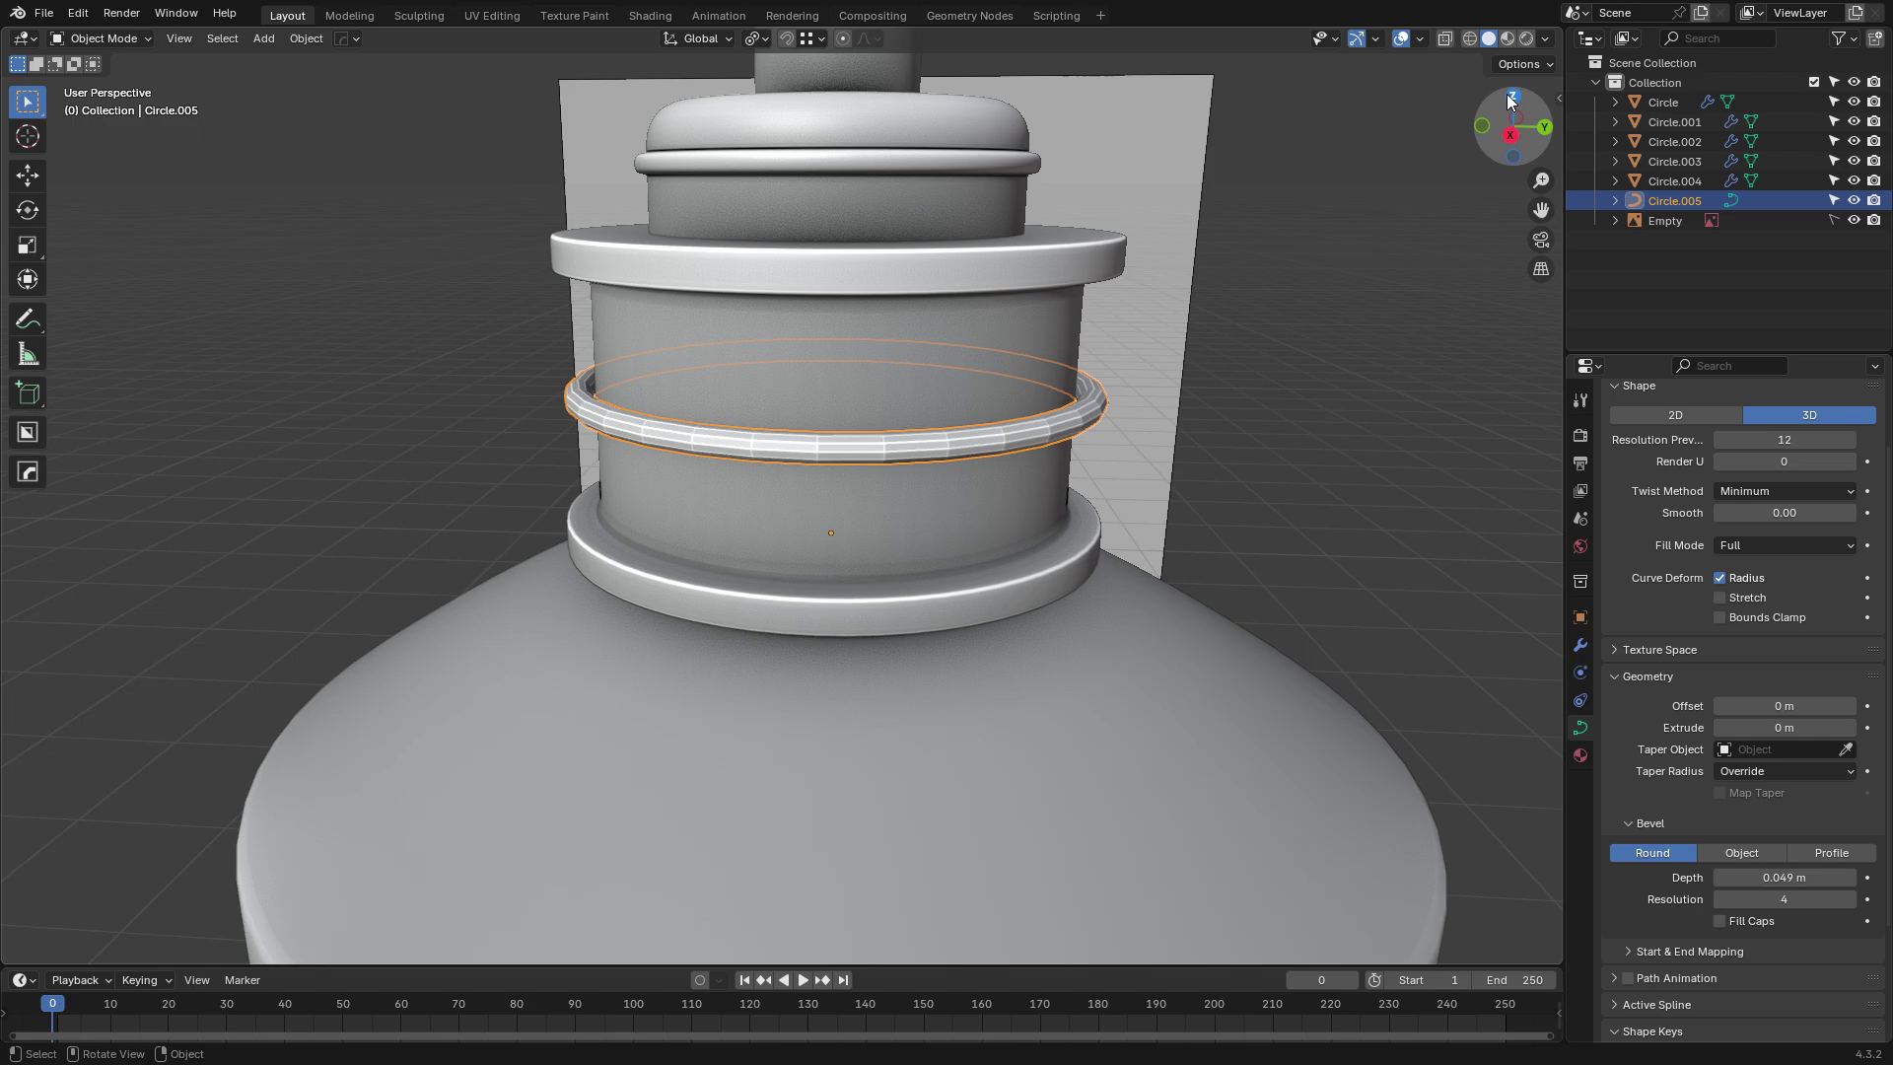
Move the ring up along Z by about 0.16 m, just under the collar's upper flange, in the right orthographic view.
left_click(1511, 98)
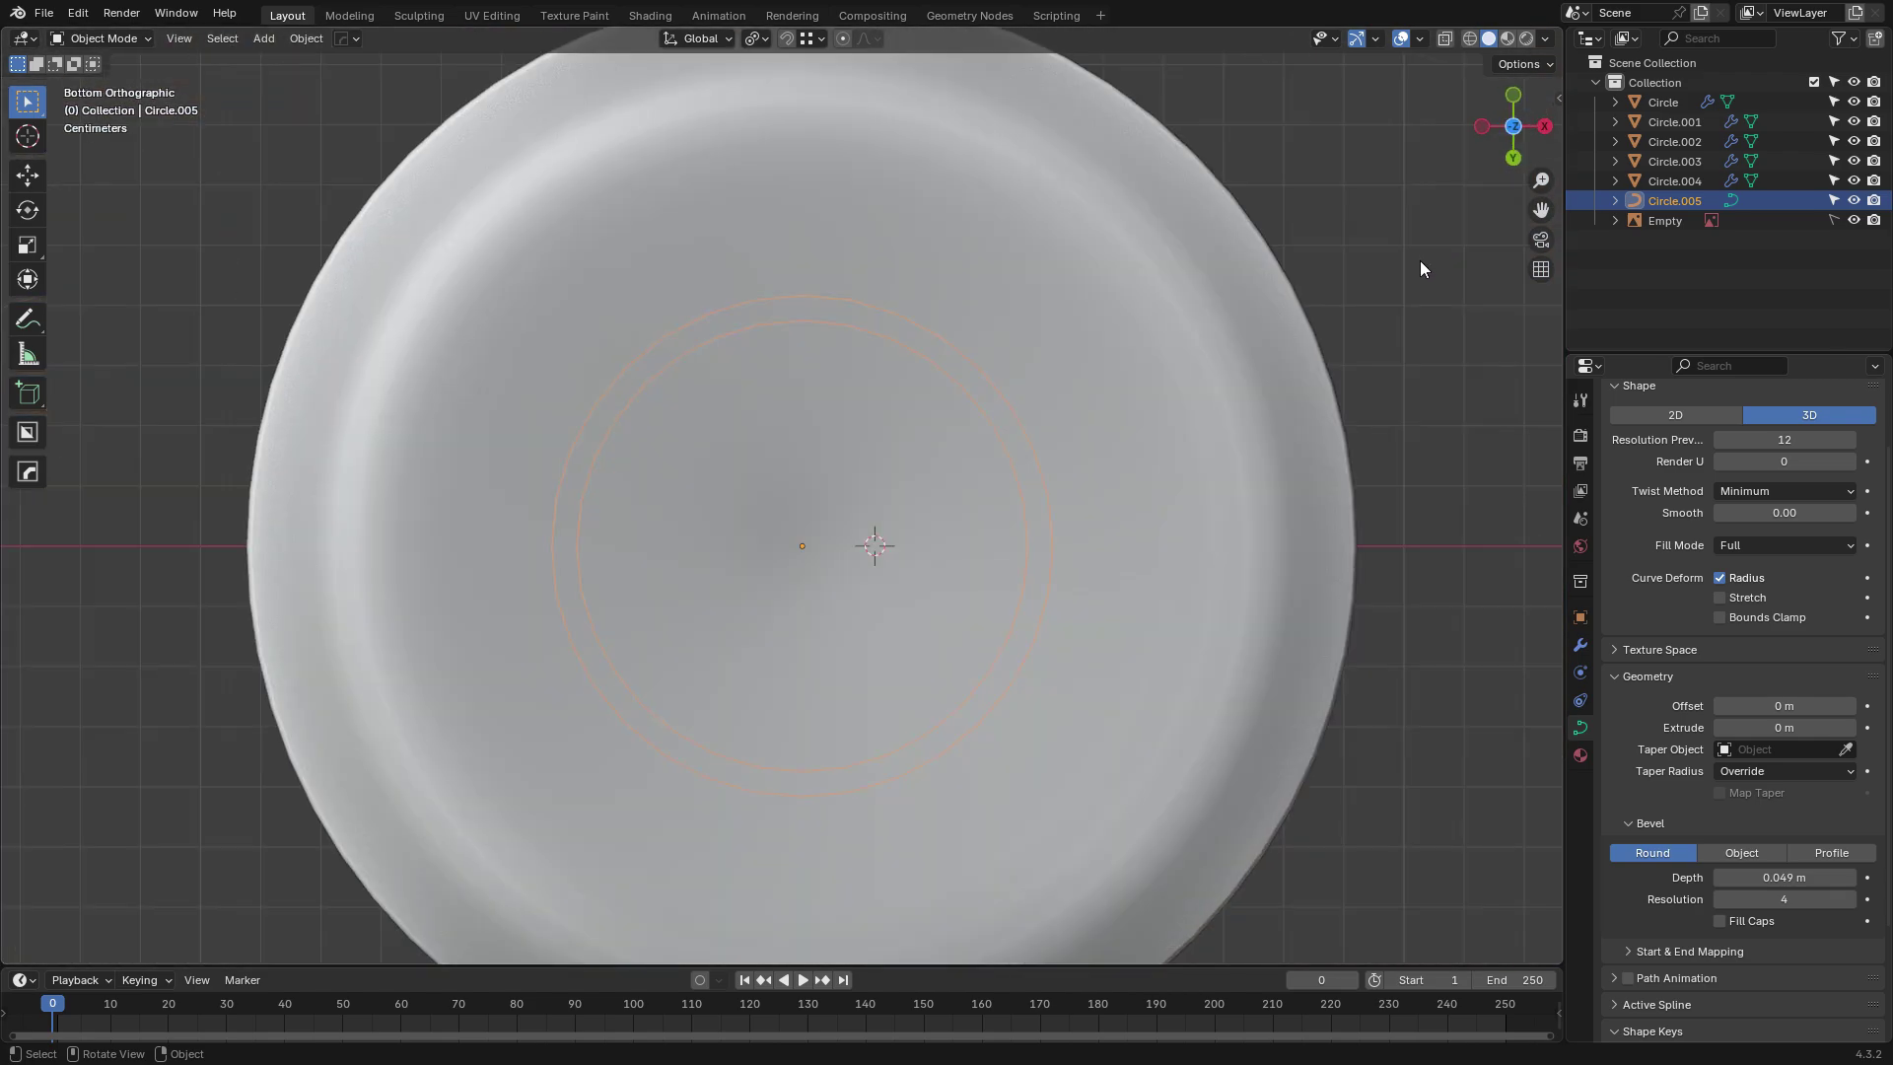
left_click(1545, 125)
scroll(1315, 491, "up", 2)
key("g")
key("z")
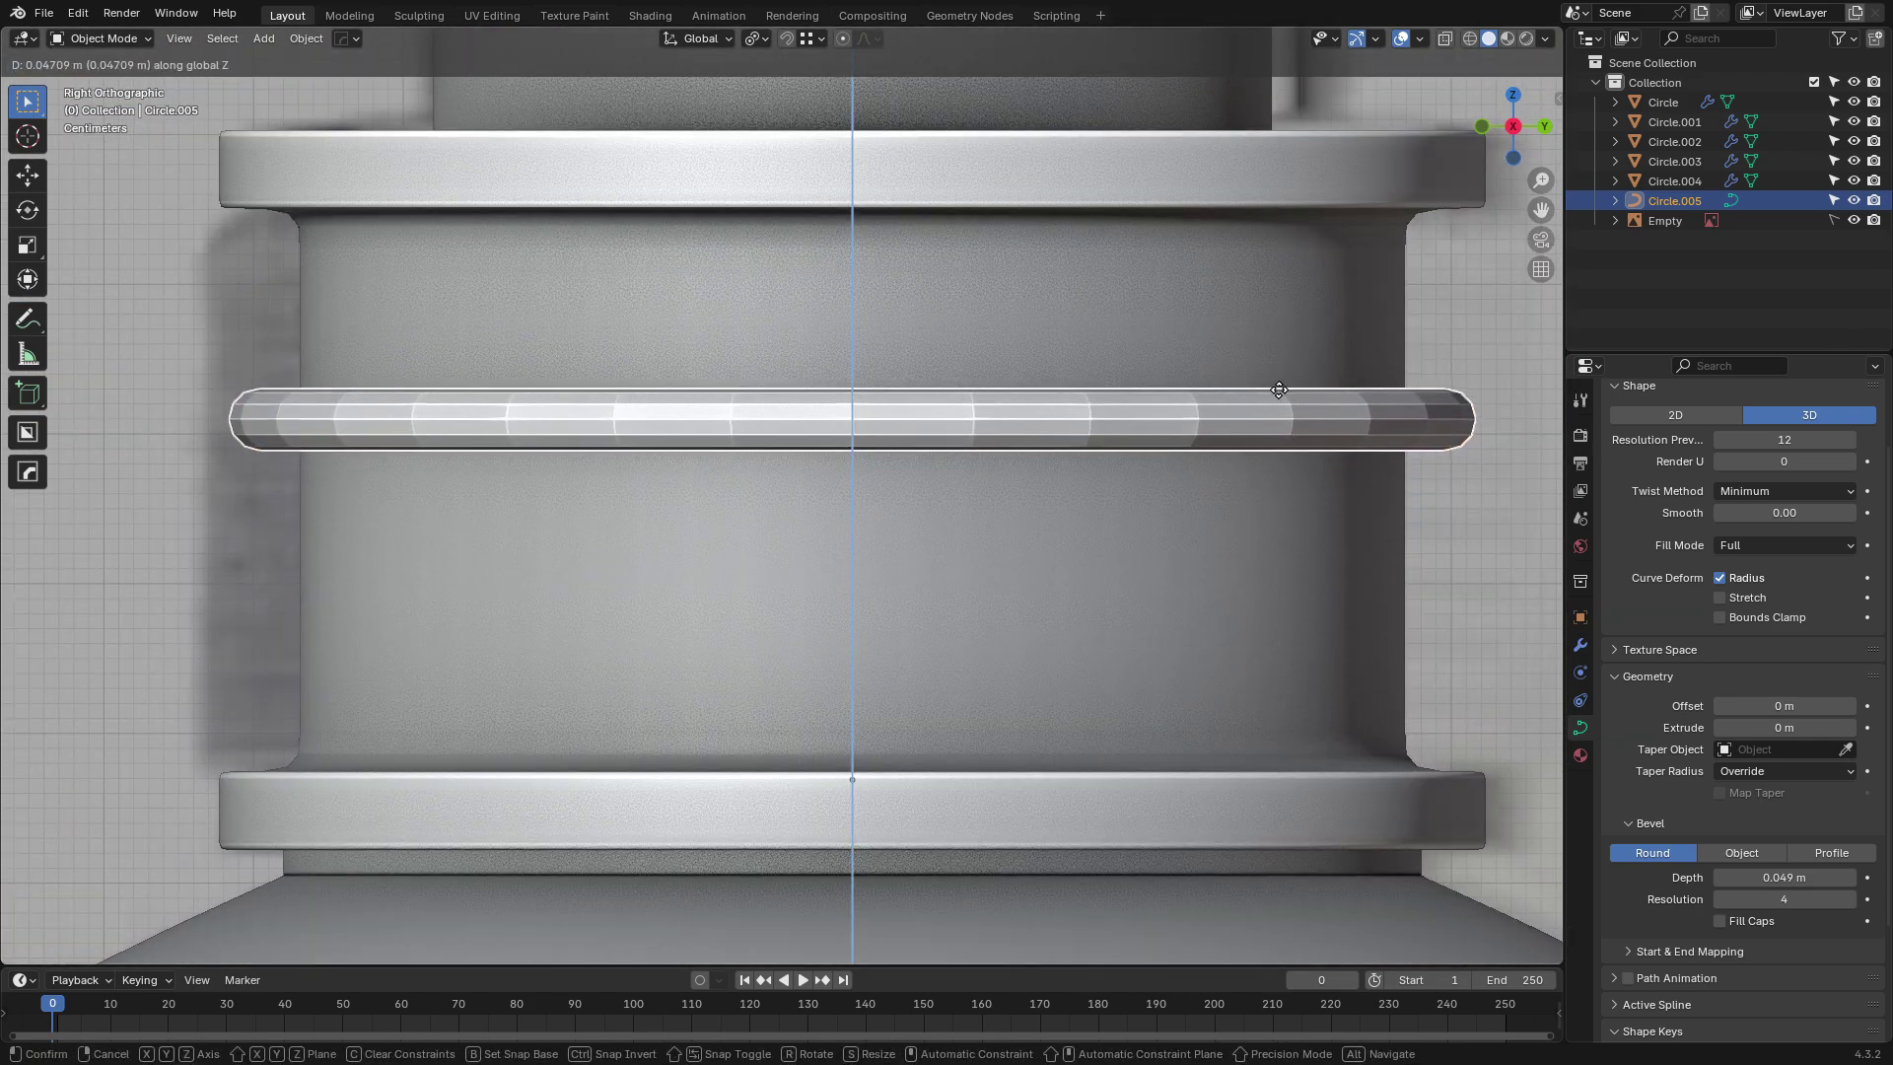
left_click(842, 527)
Add an Array modifier to the ring and set its relative offset X factor to 0.
scroll(841, 526, "down", 6)
left_click(1579, 645)
left_click(1706, 432)
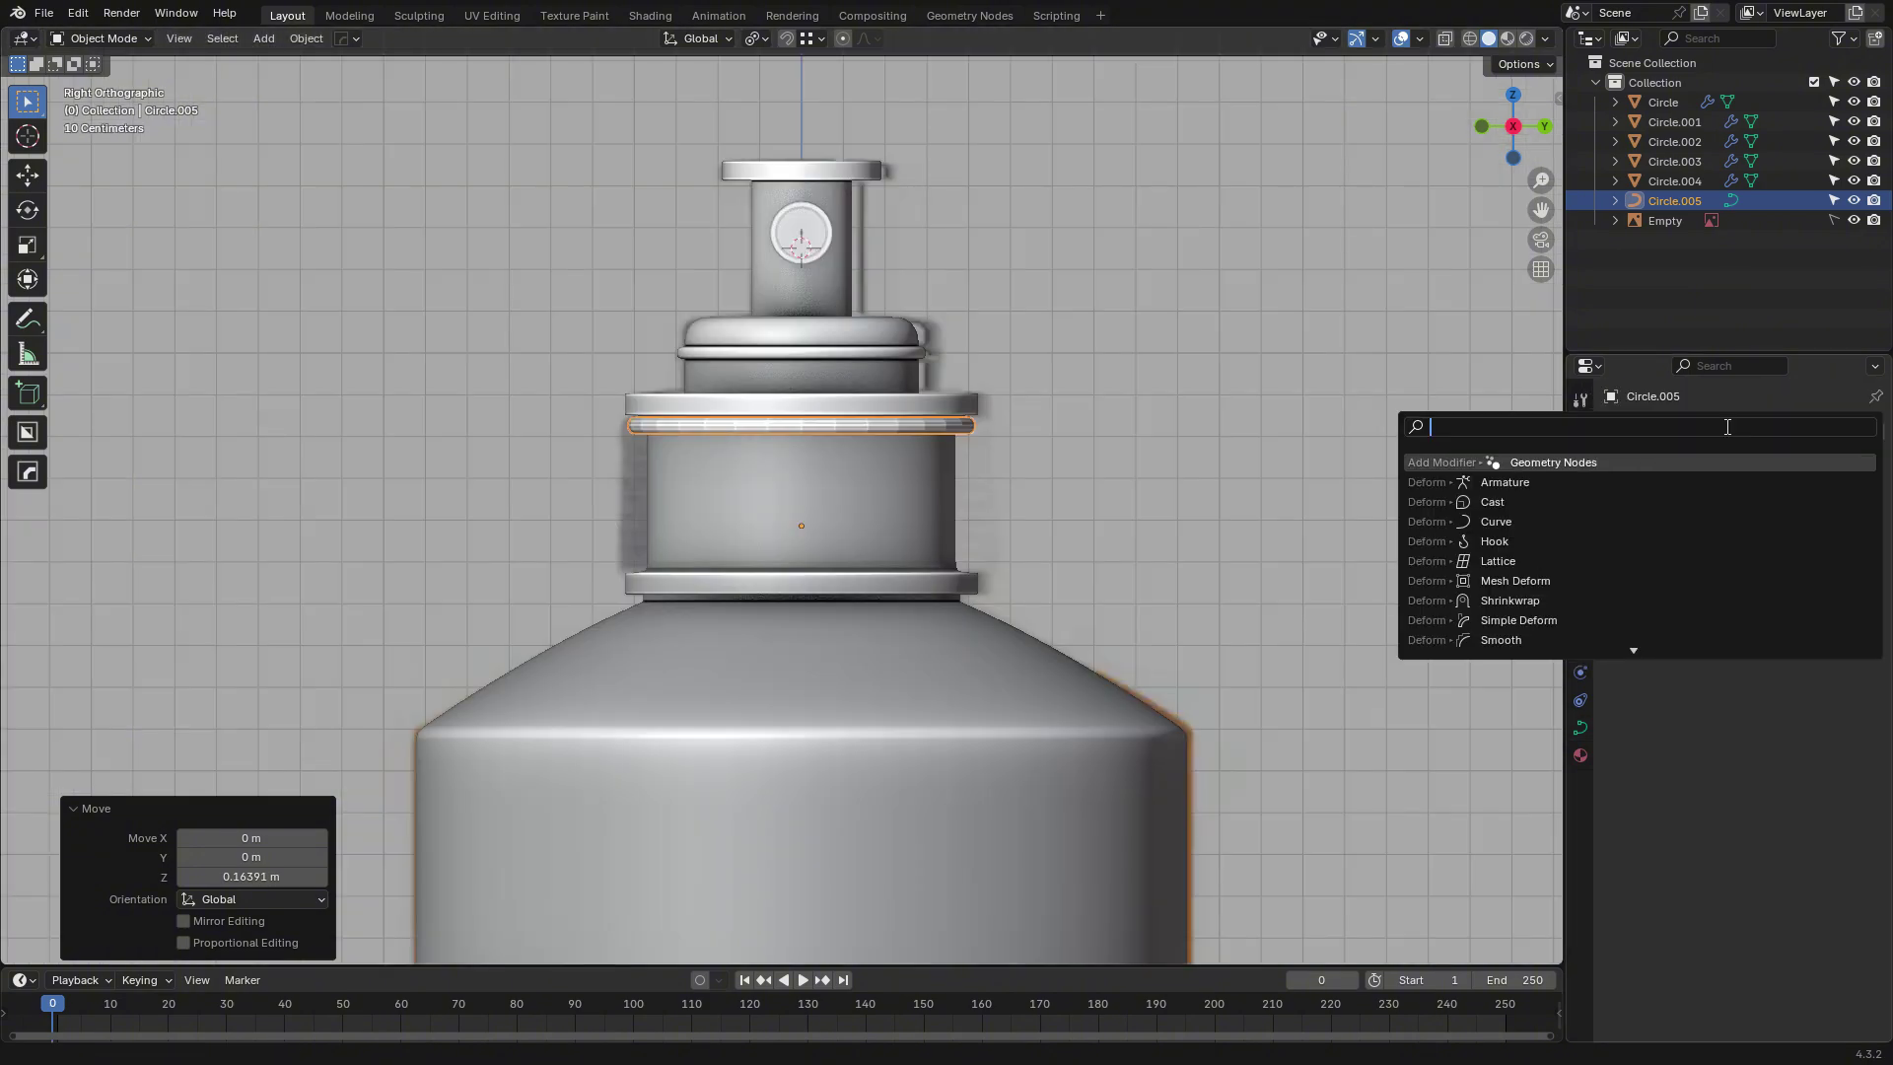
type("array")
key("Return")
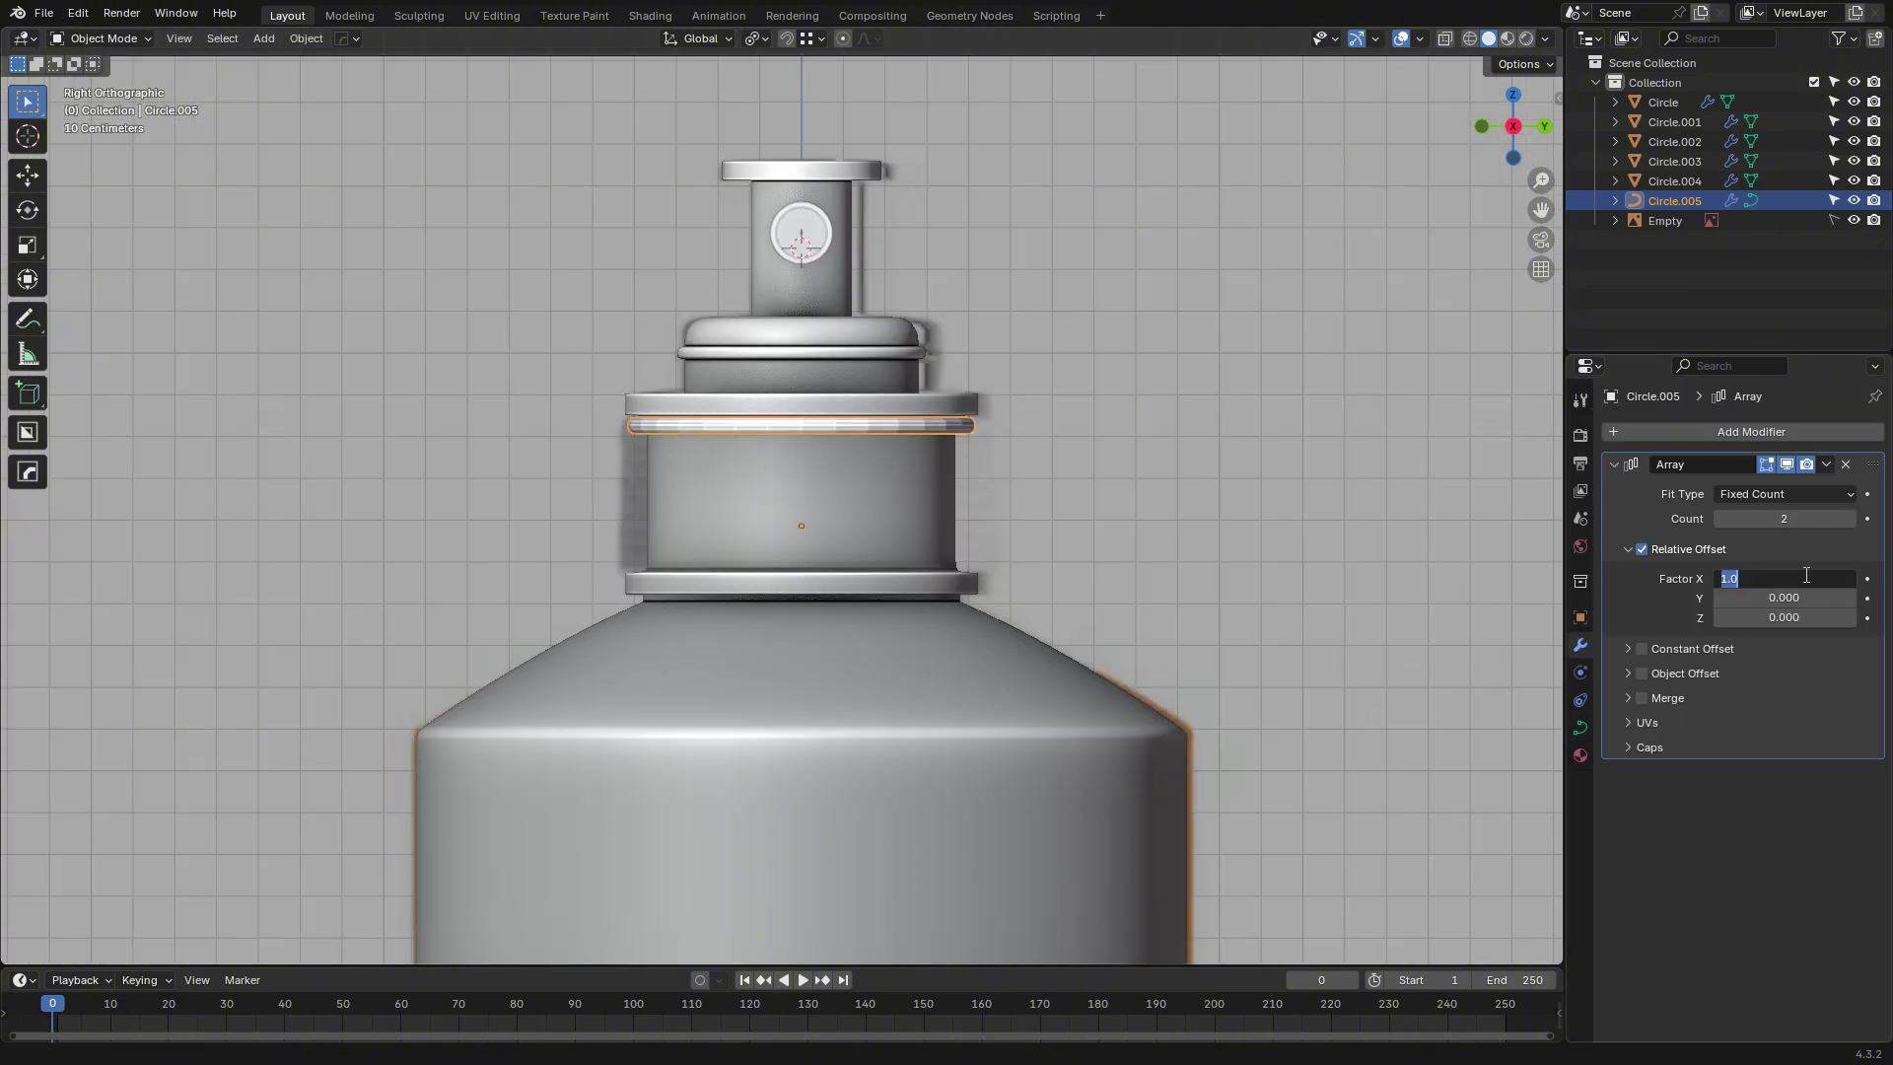
left_click(1806, 574)
type("0")
key("Return")
Set the array's relative offset Z factor to -1.1 so the second ring sits just below the first.
left_click(1784, 617)
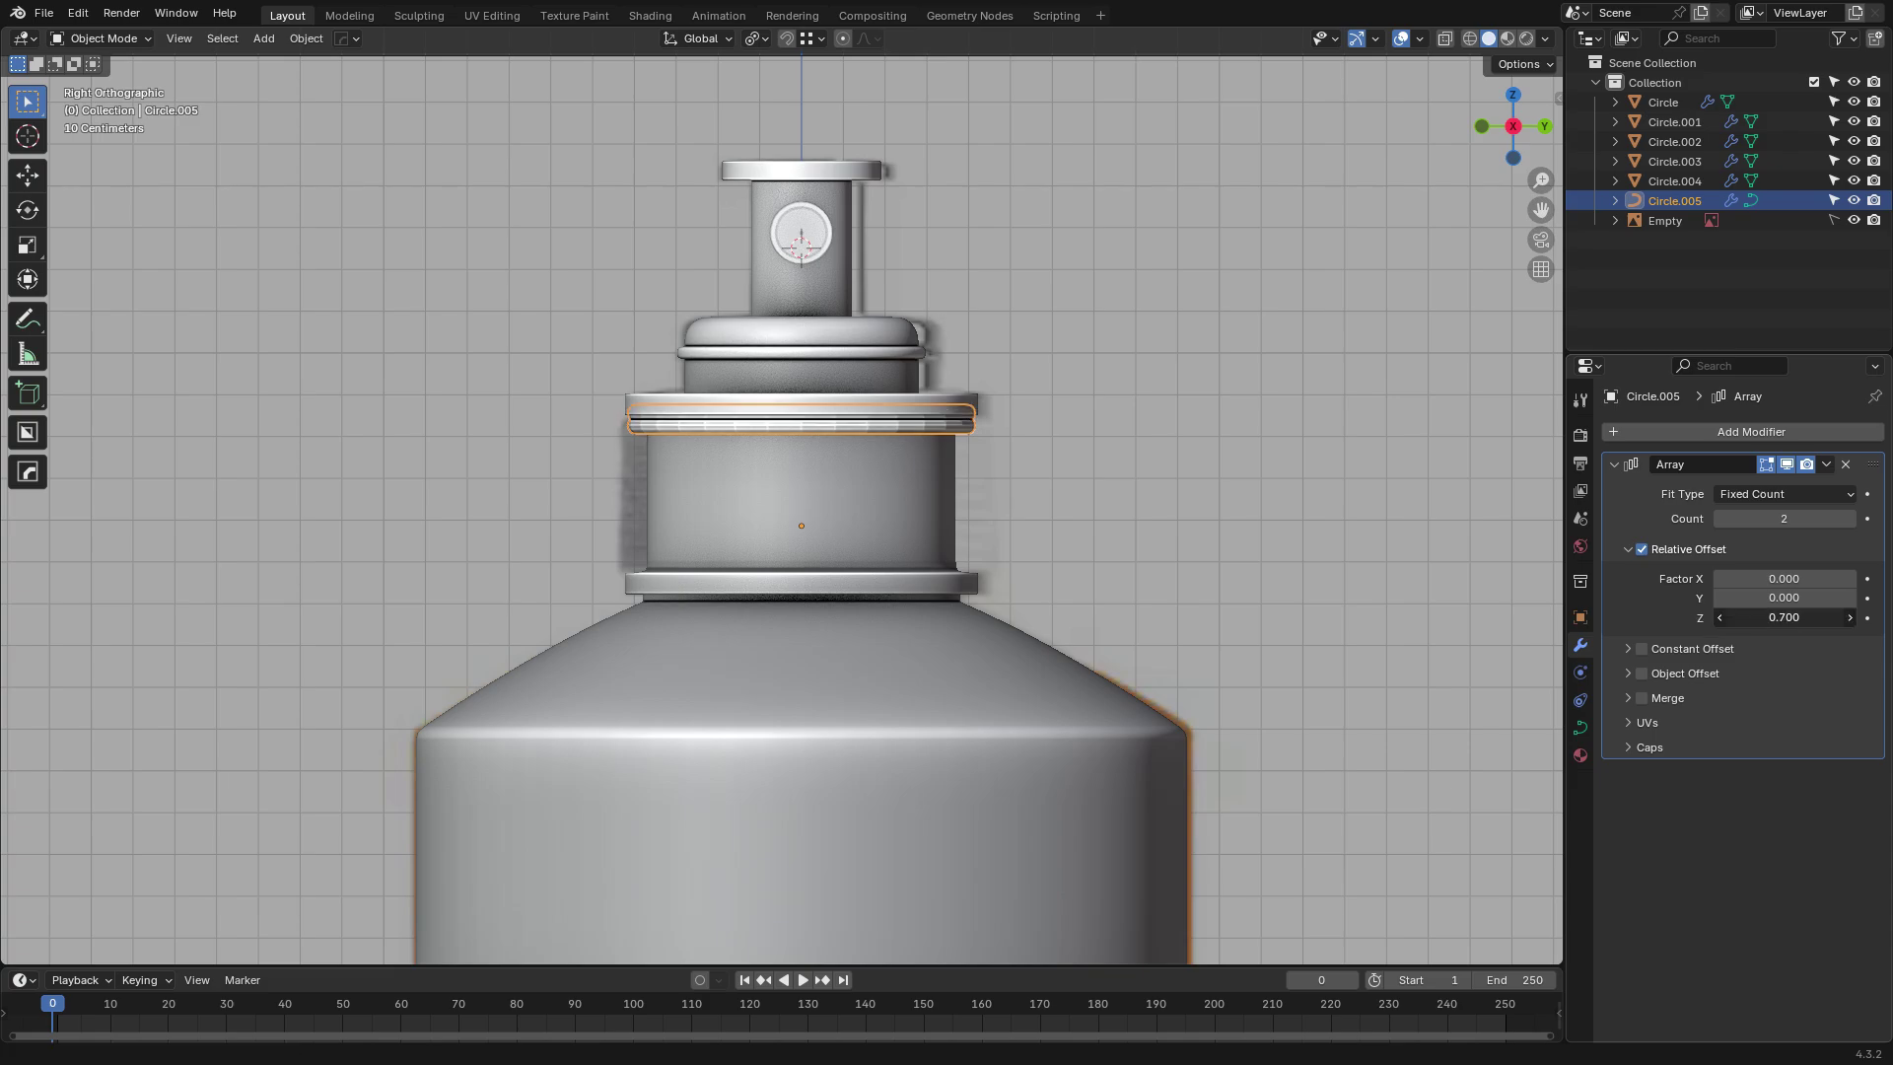
type("-1.25")
key("Return")
left_click_drag(1794, 619, 1809, 619)
left_click(1794, 619)
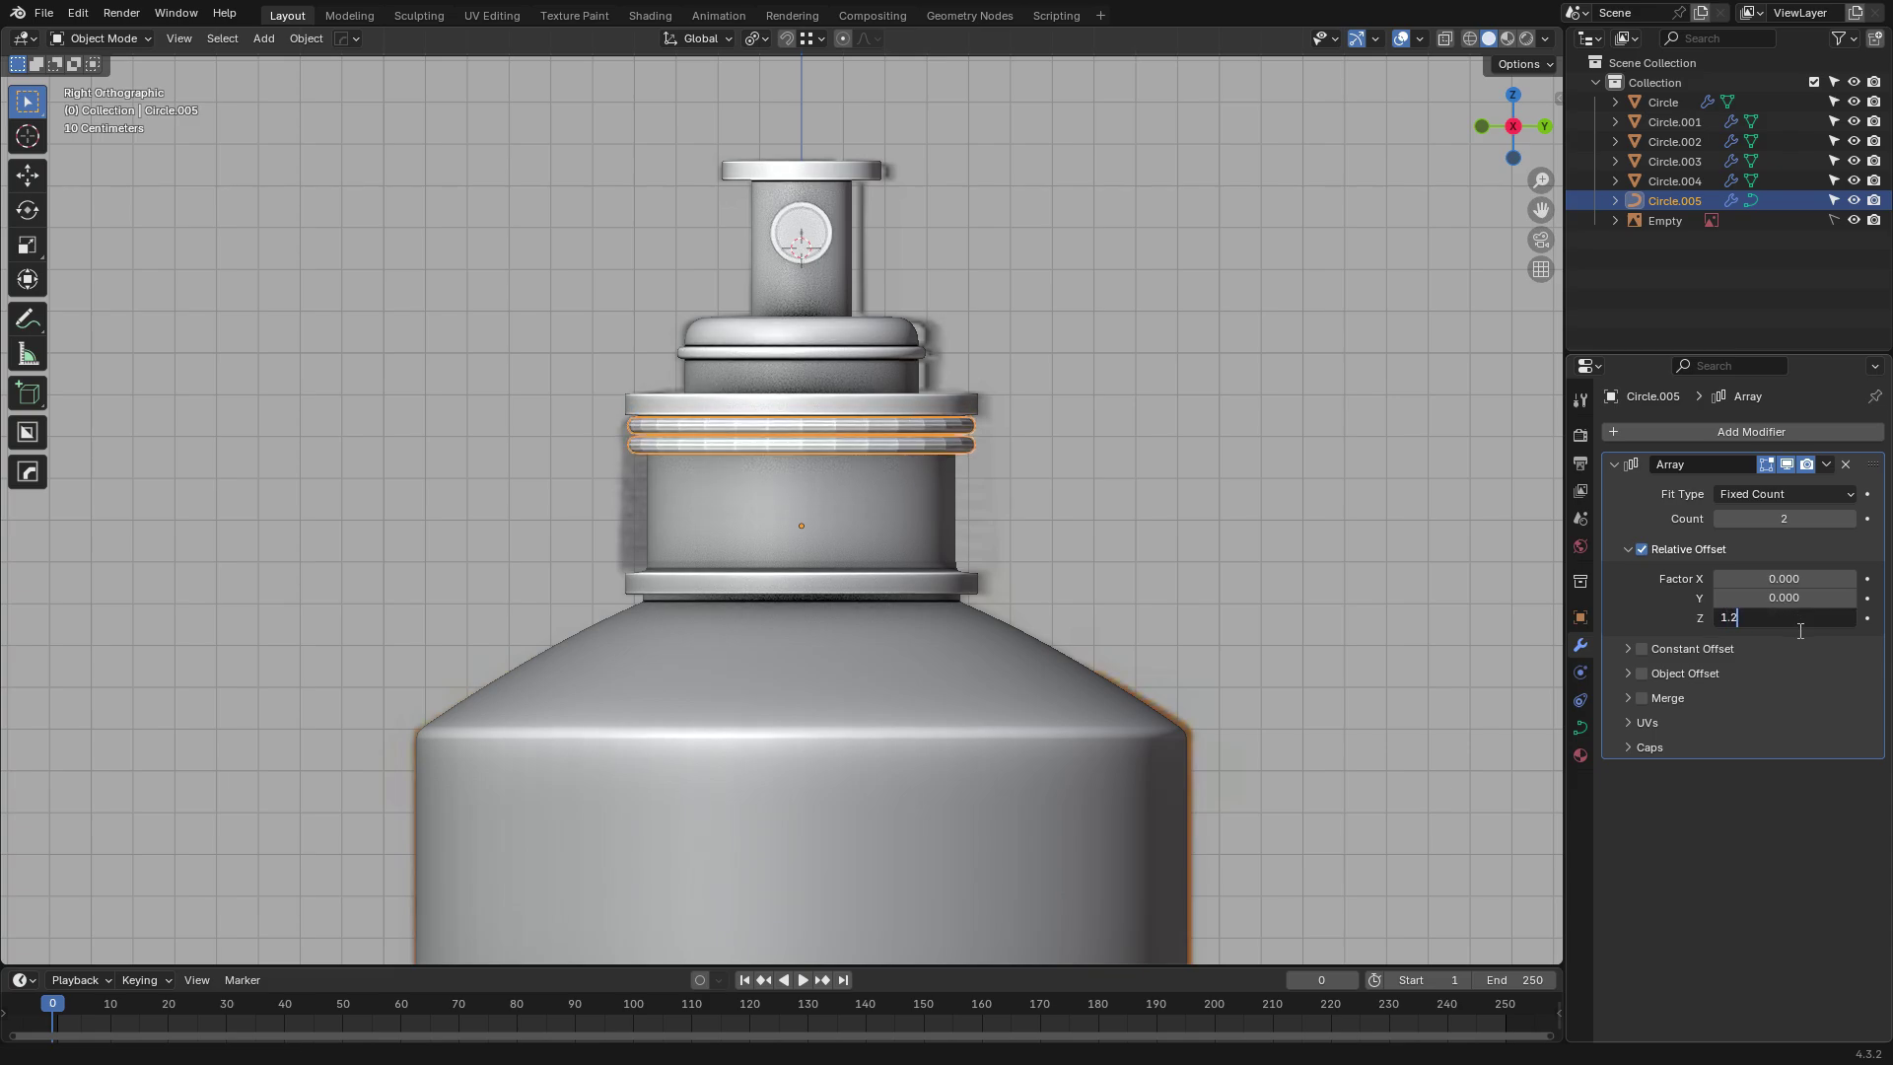
key("Return")
left_click(1796, 616)
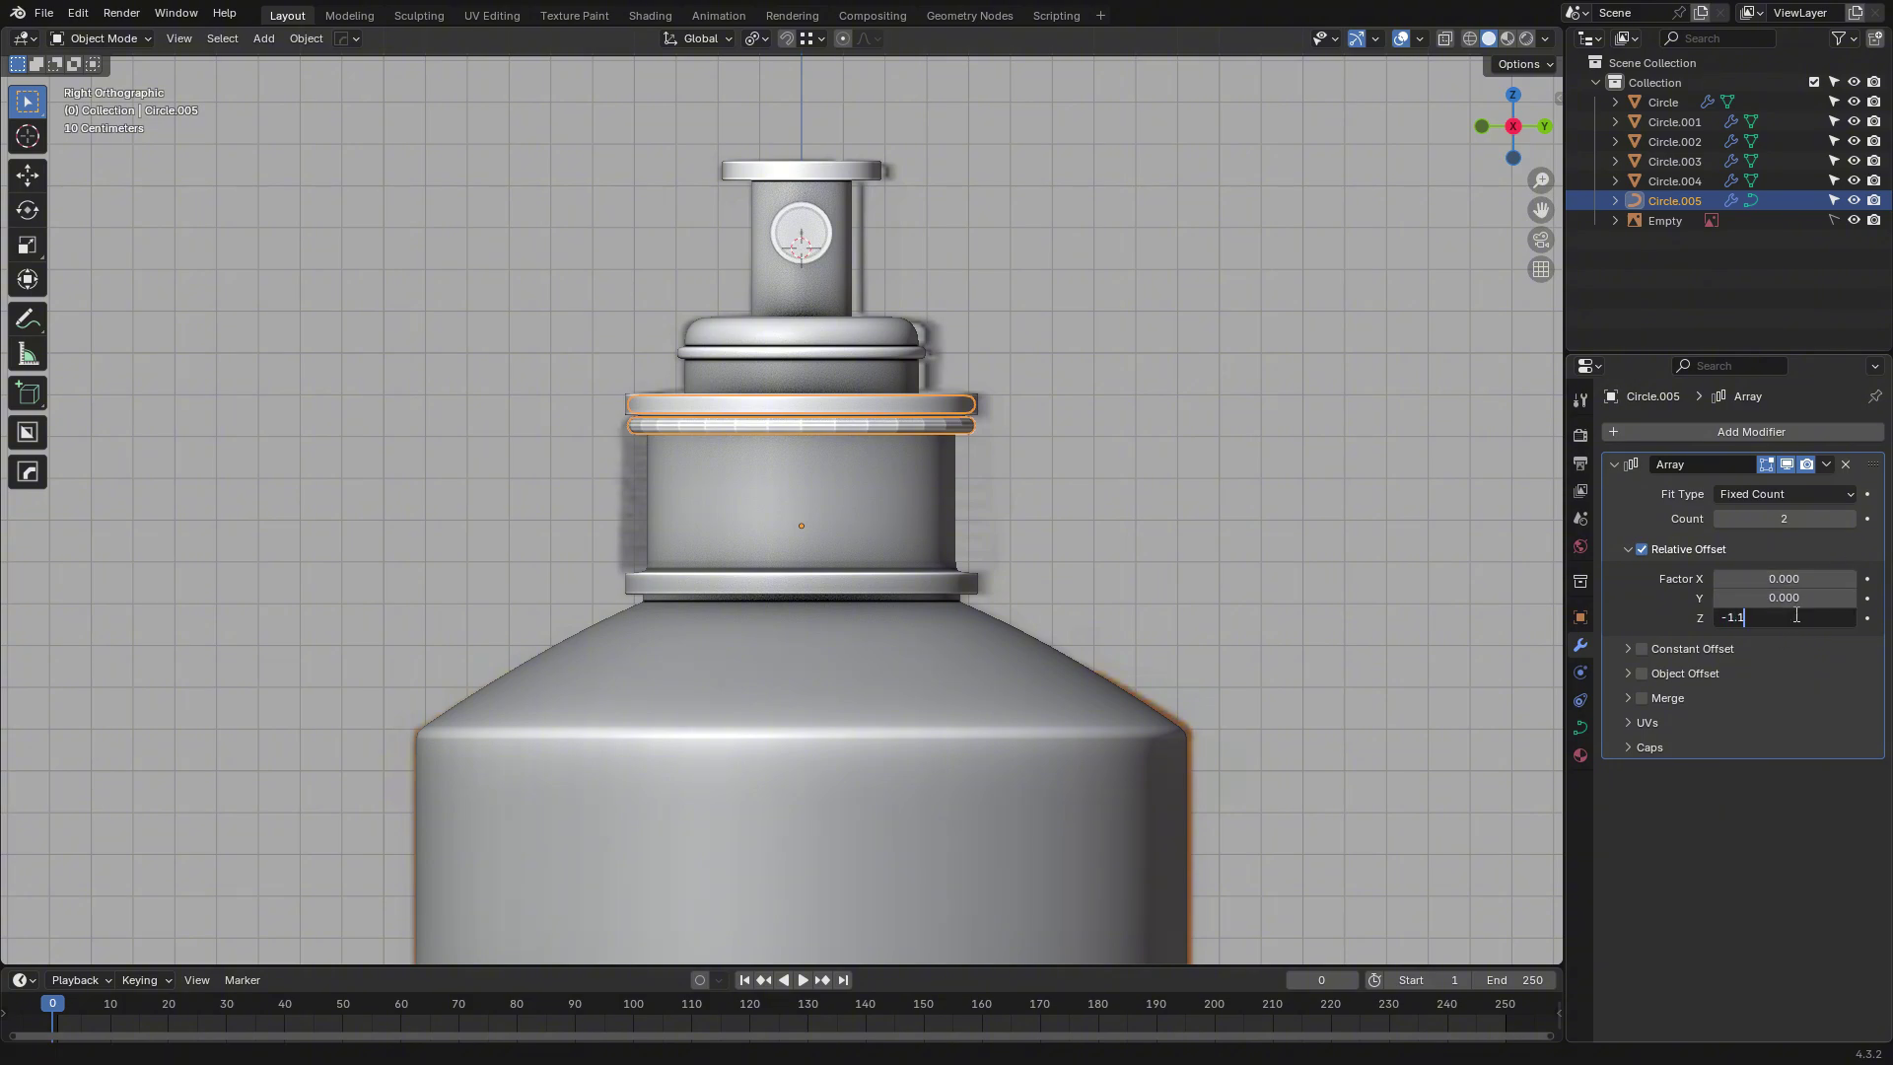
key("Return")
Raise the ring array's count to 8 so the rings fill the collar between its two flanges.
left_click(1402, 513)
scroll(1401, 513, "up", 6)
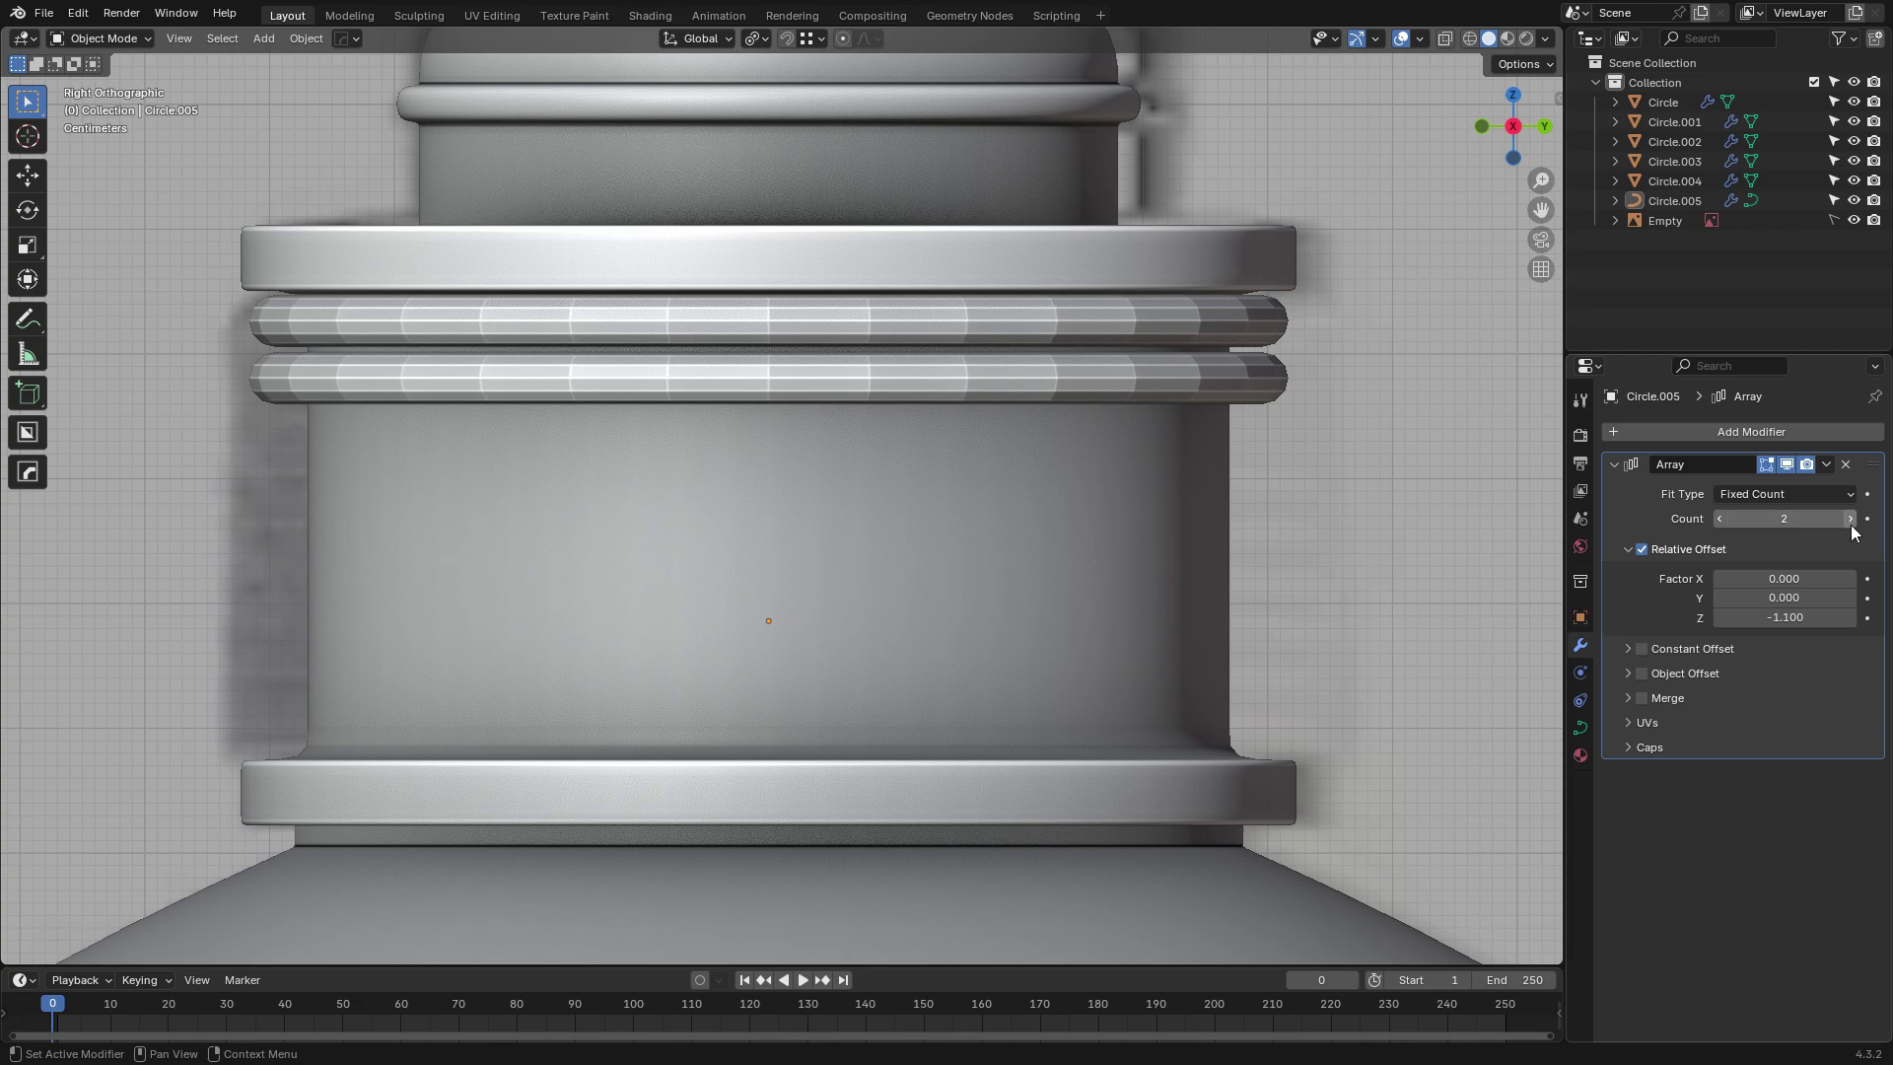
left_click(1850, 518)
left_click(1850, 518)
left_click(1850, 519)
left_click(1850, 518)
left_click(1850, 518)
left_click(1851, 518)
scroll(1338, 492, "down", 6)
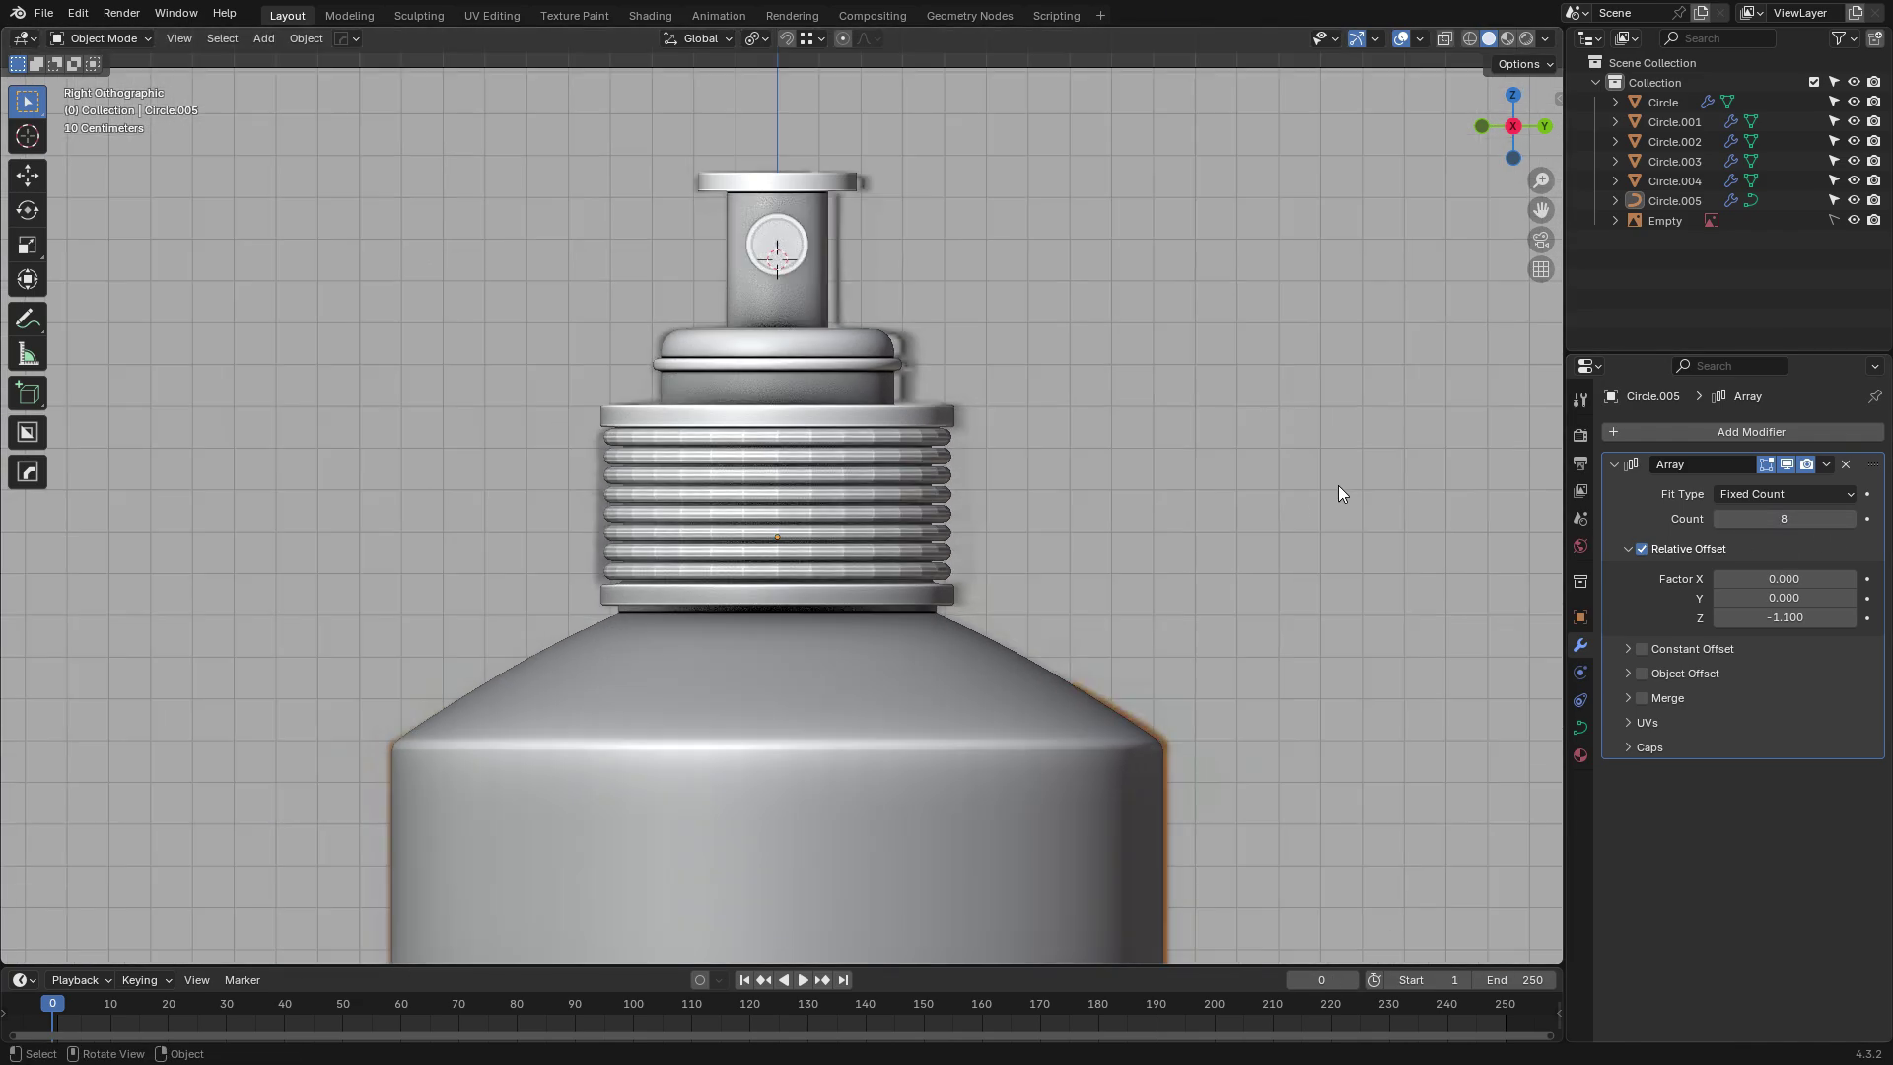
Convert the arrayed rings to a mesh and check the resulting geometry in Edit Mode.
middle_click_drag(1338, 485, 980, 505)
left_click(856, 528)
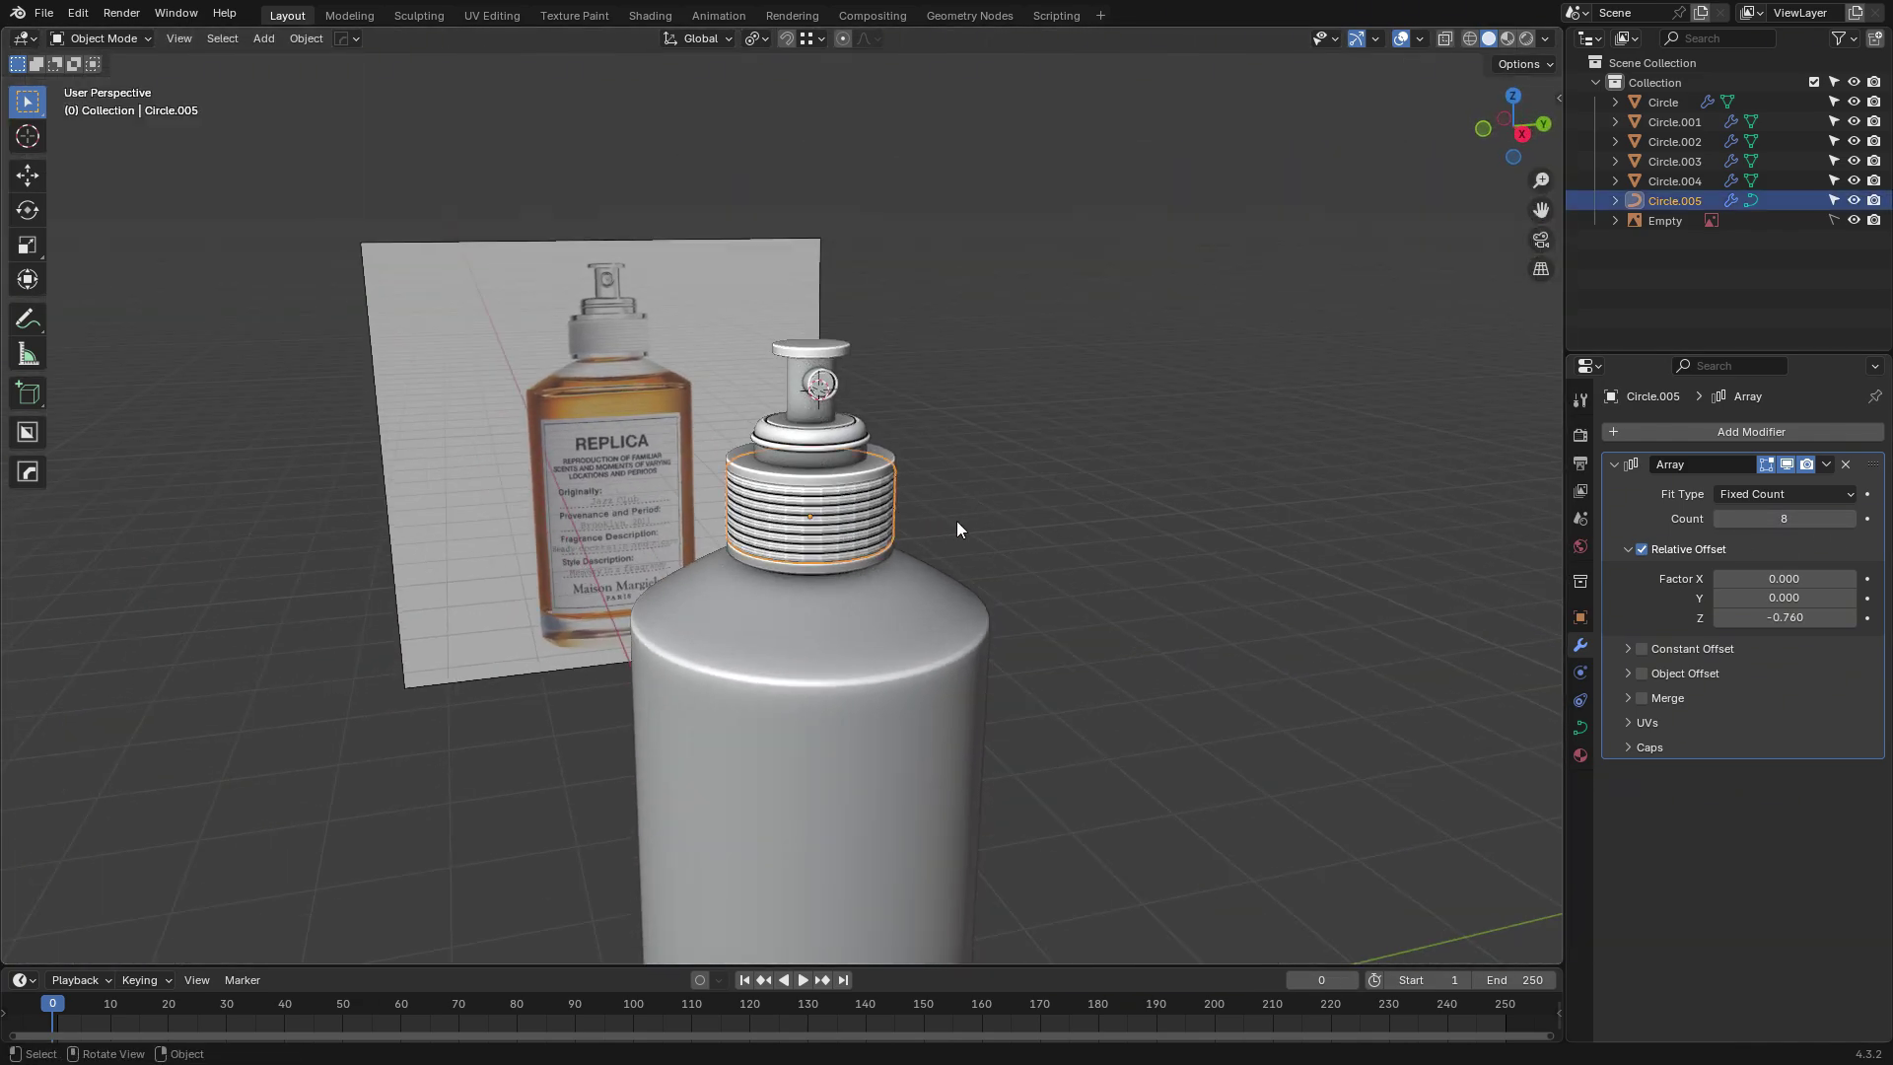
scroll(803, 506, "up", 4)
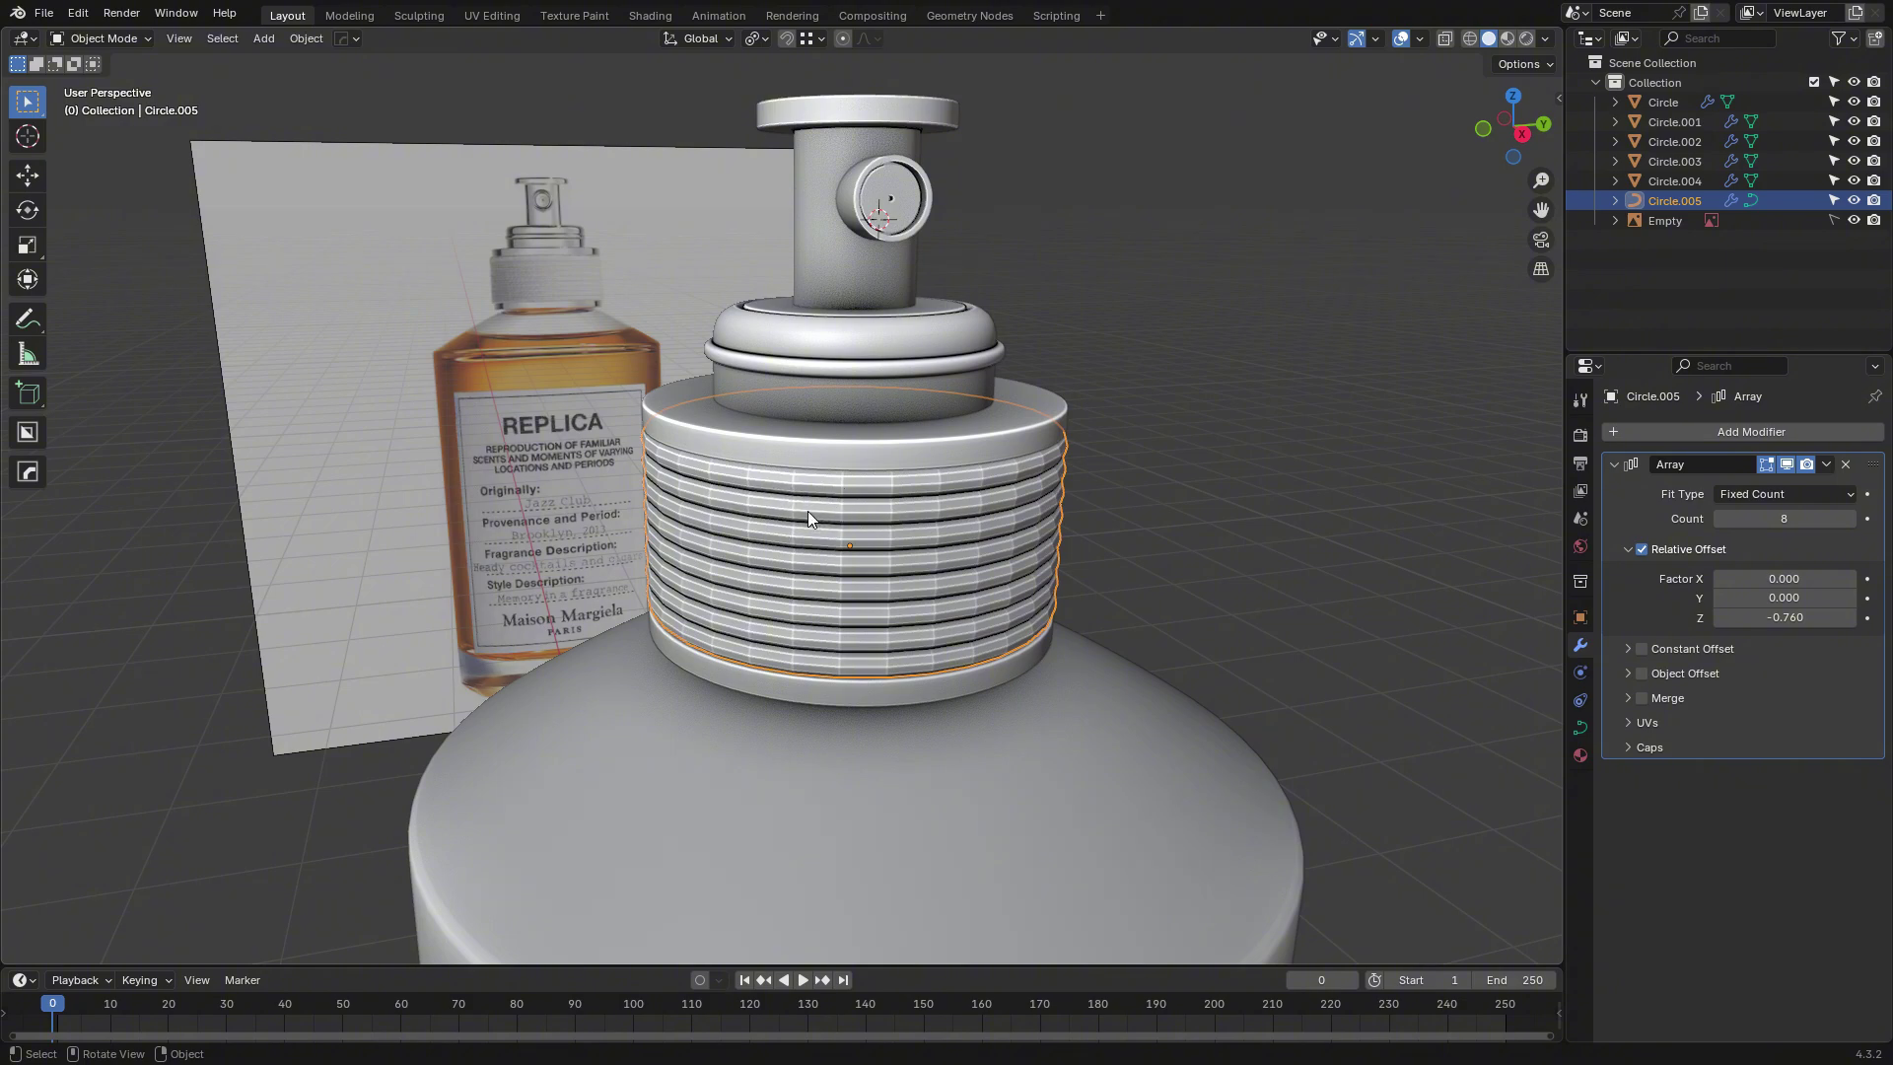
right_click(828, 522)
mouse_move(730, 536)
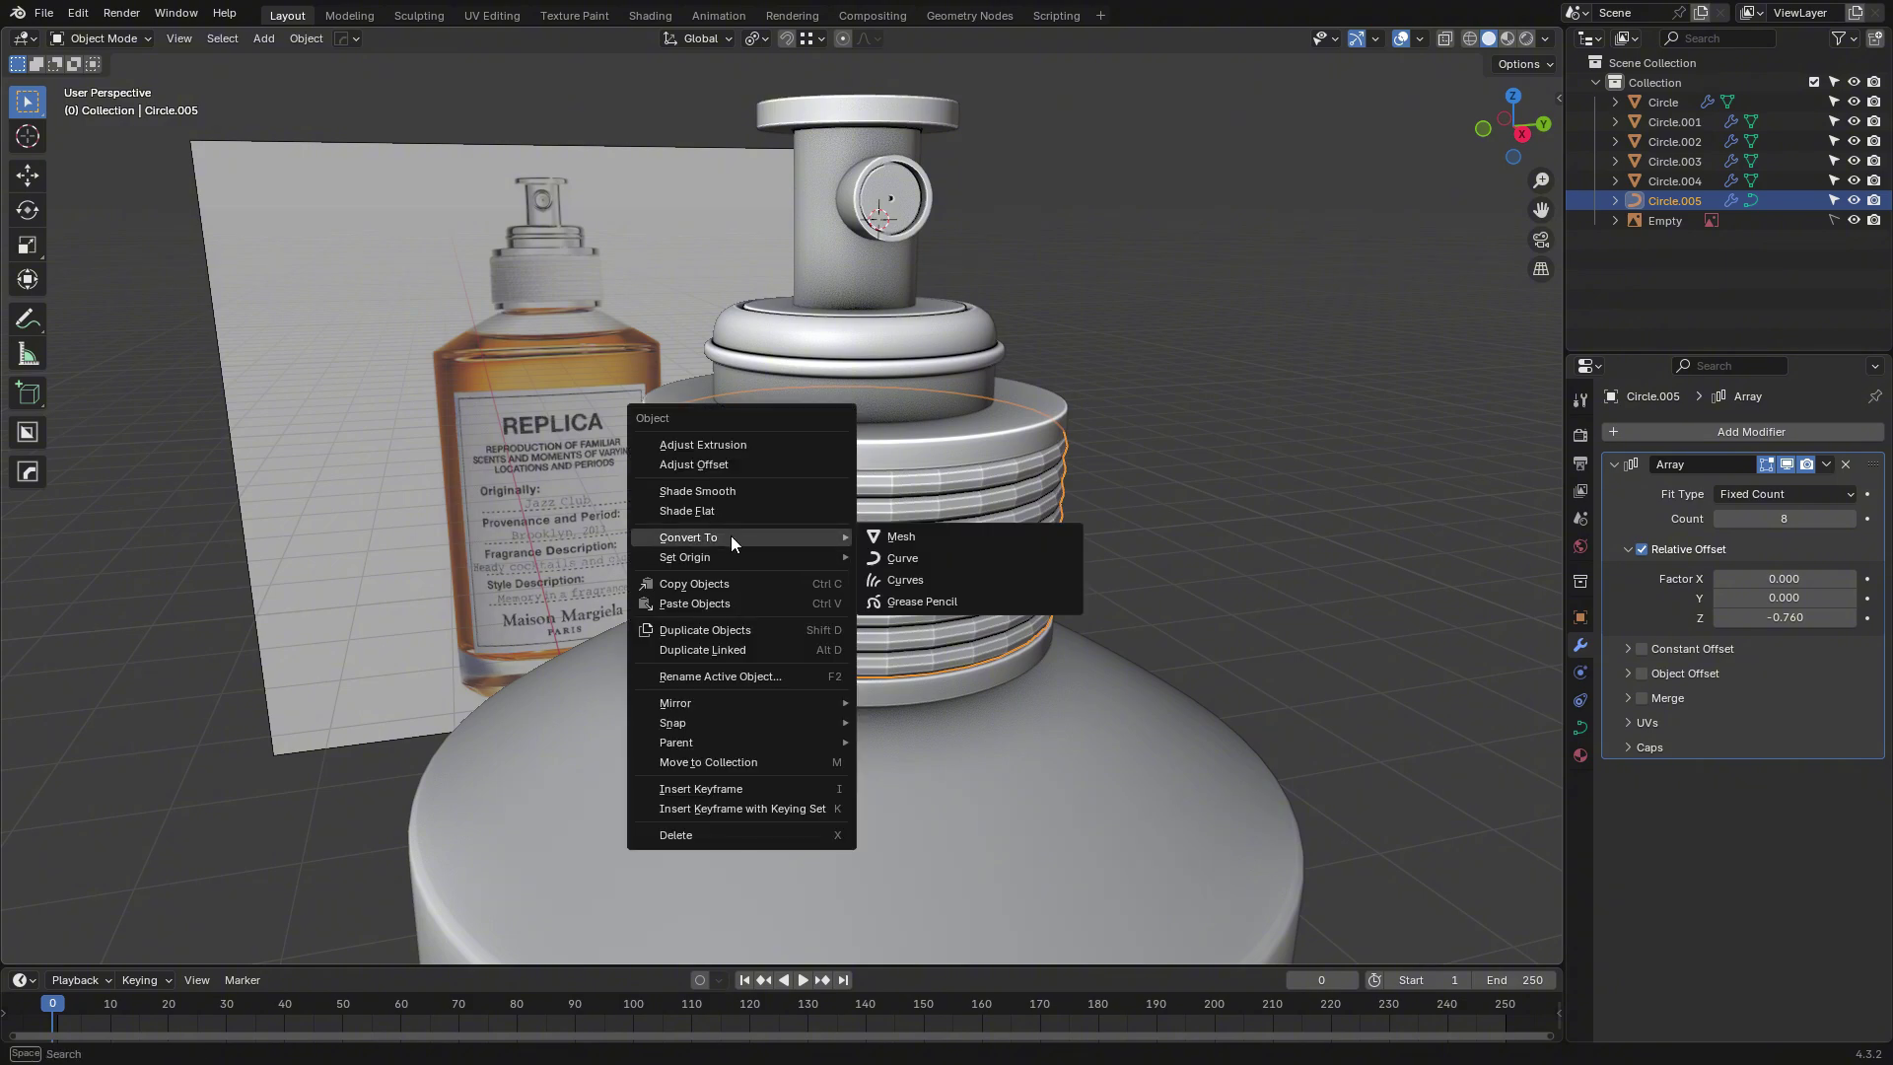
left_click(913, 544)
key("Tab")
scroll(1173, 514, "up", 2)
key("Tab")
Add a level 1 Subdivision modifier to the collar rings and shade them smooth.
key("ctrl+1")
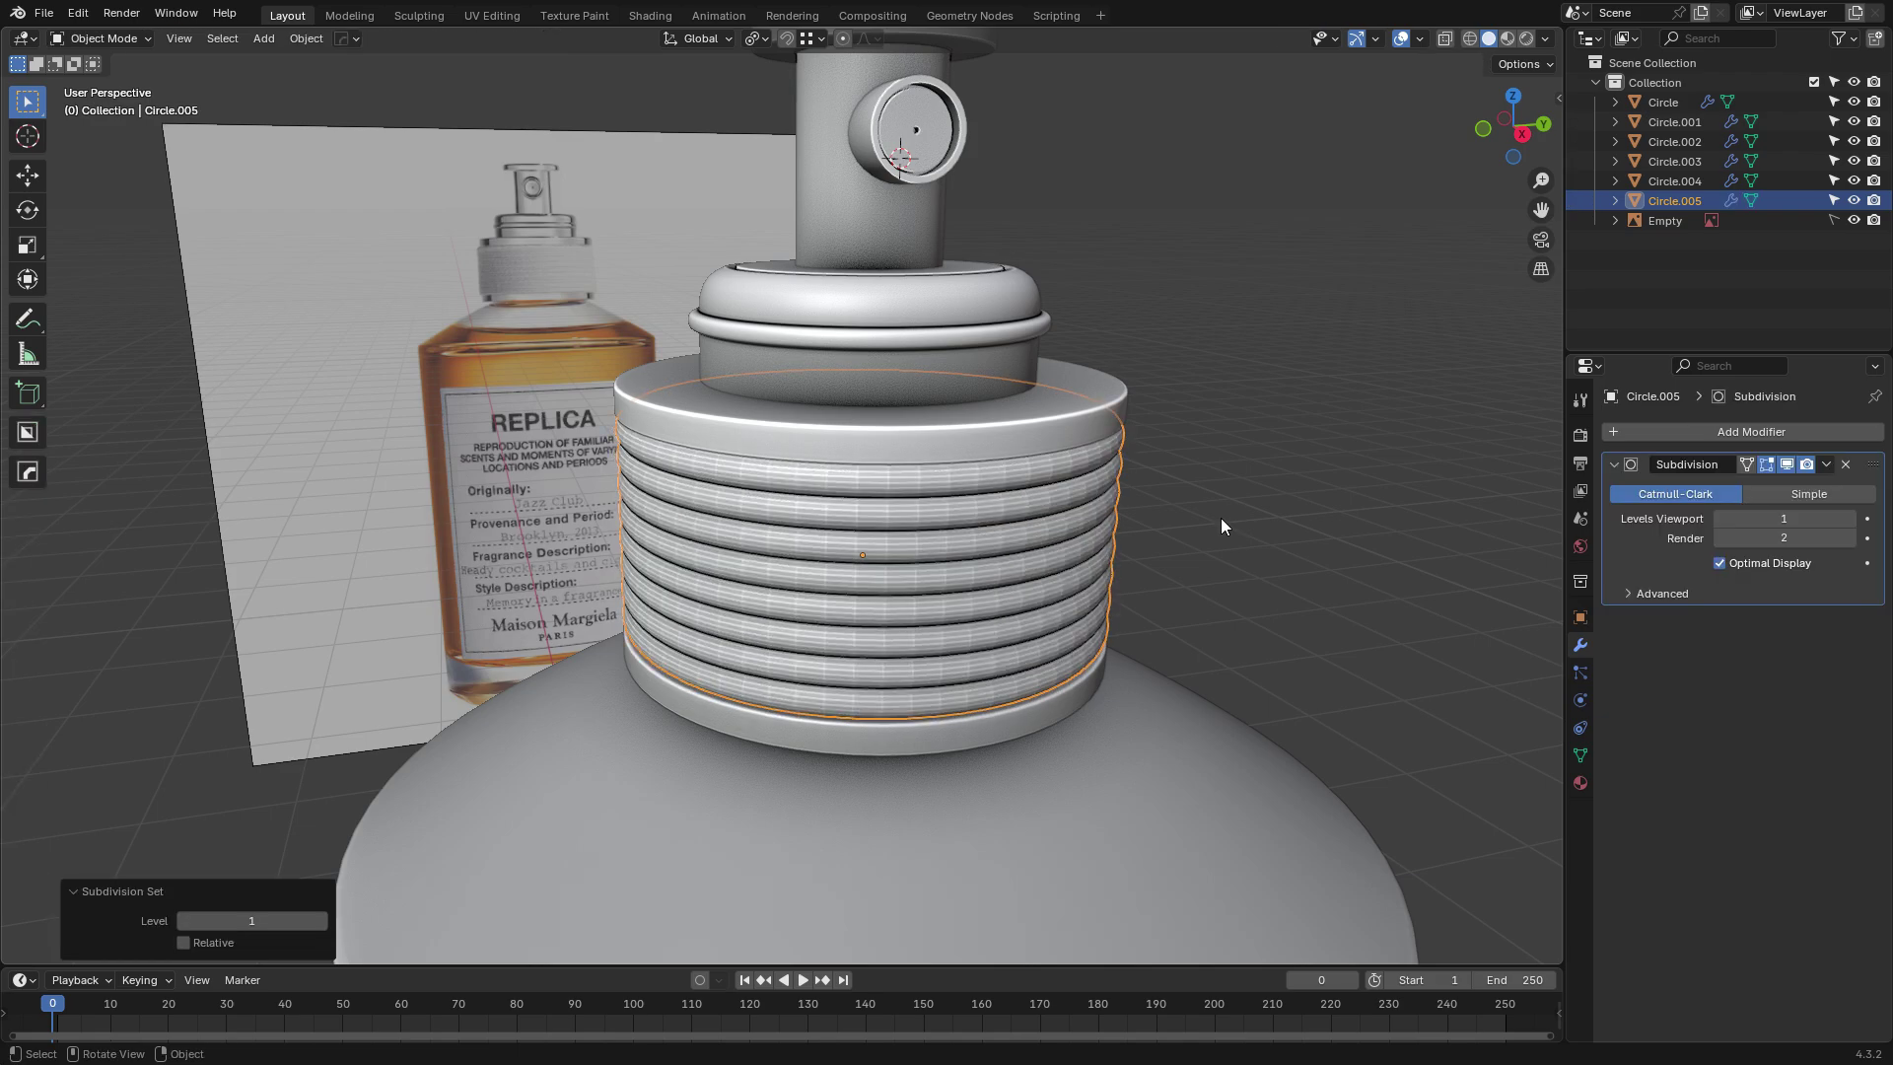
right_click(947, 440)
left_click(946, 439)
left_click(1297, 402)
middle_click_drag(1297, 403, 1204, 412)
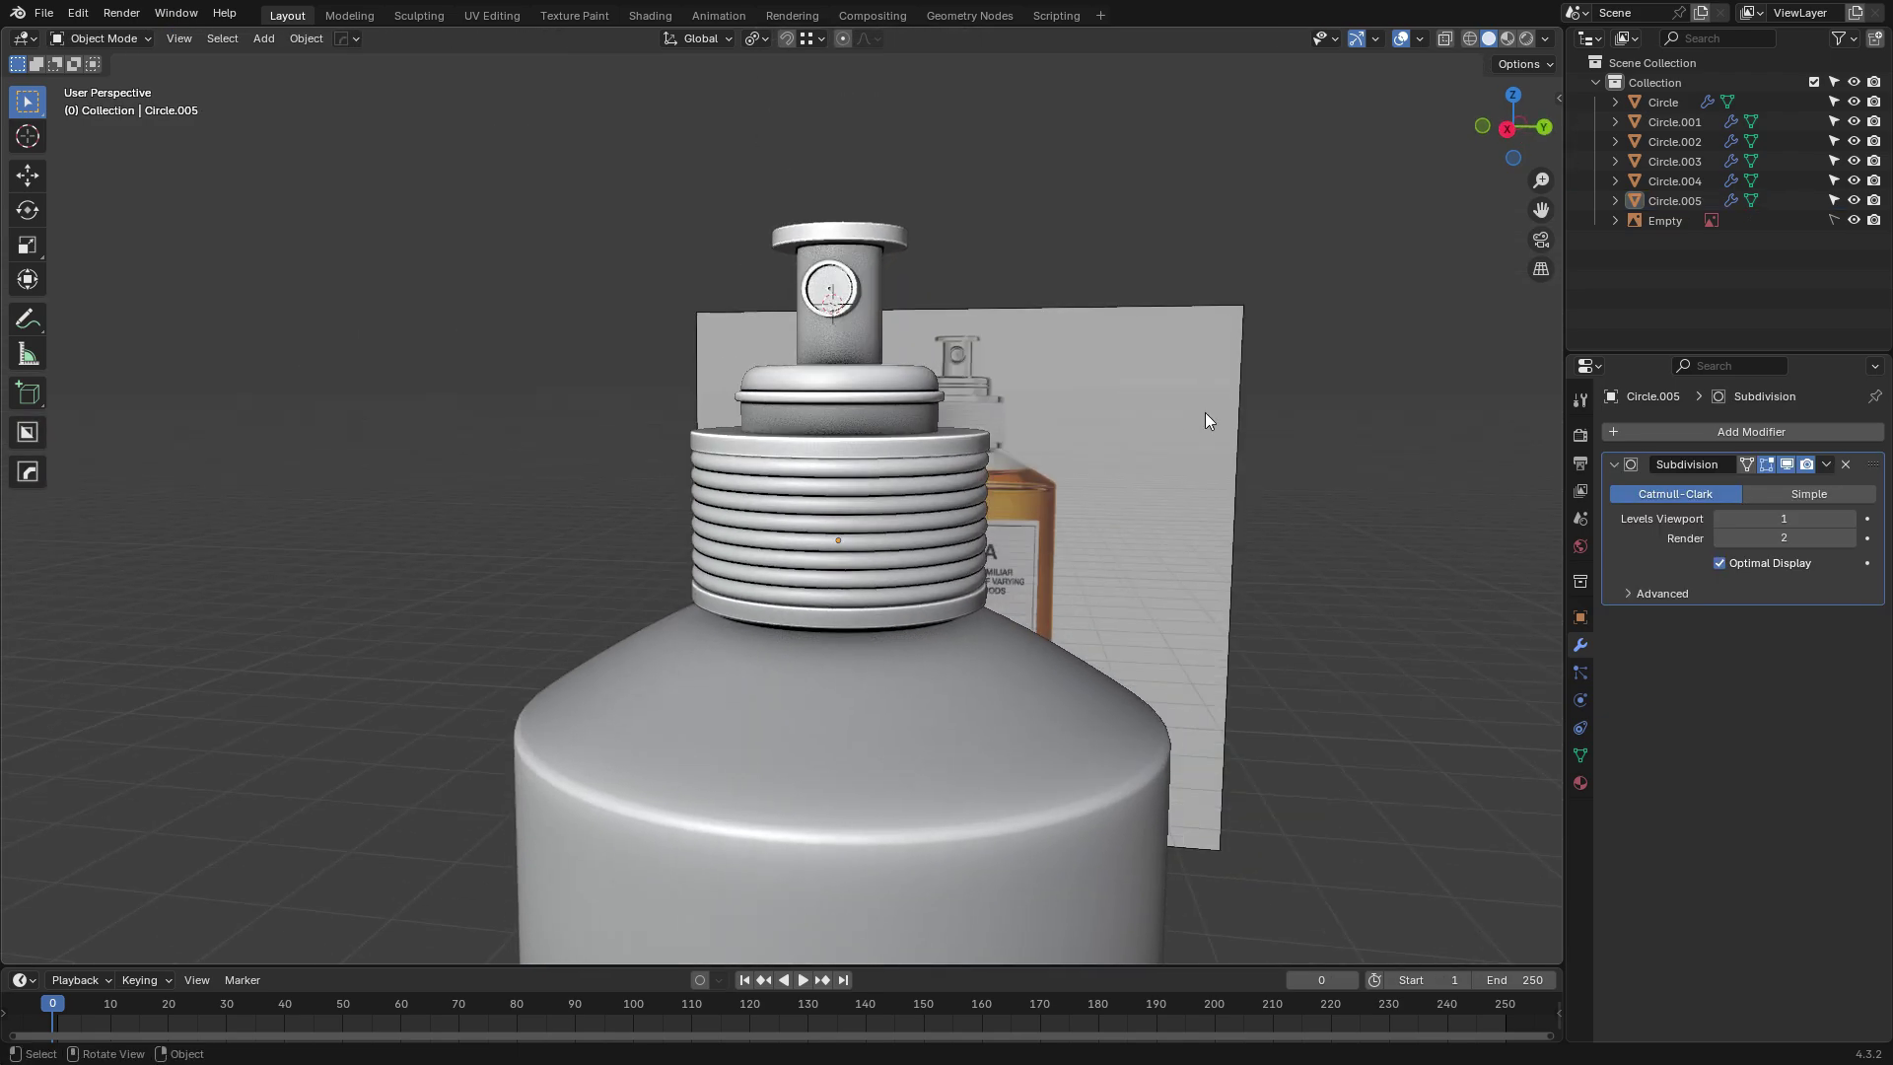
Bevel the edges of the spray nozzle's front rim.
left_click(828, 289)
key("KP_Decimal")
key("Tab")
left_click(786, 446, "alt")
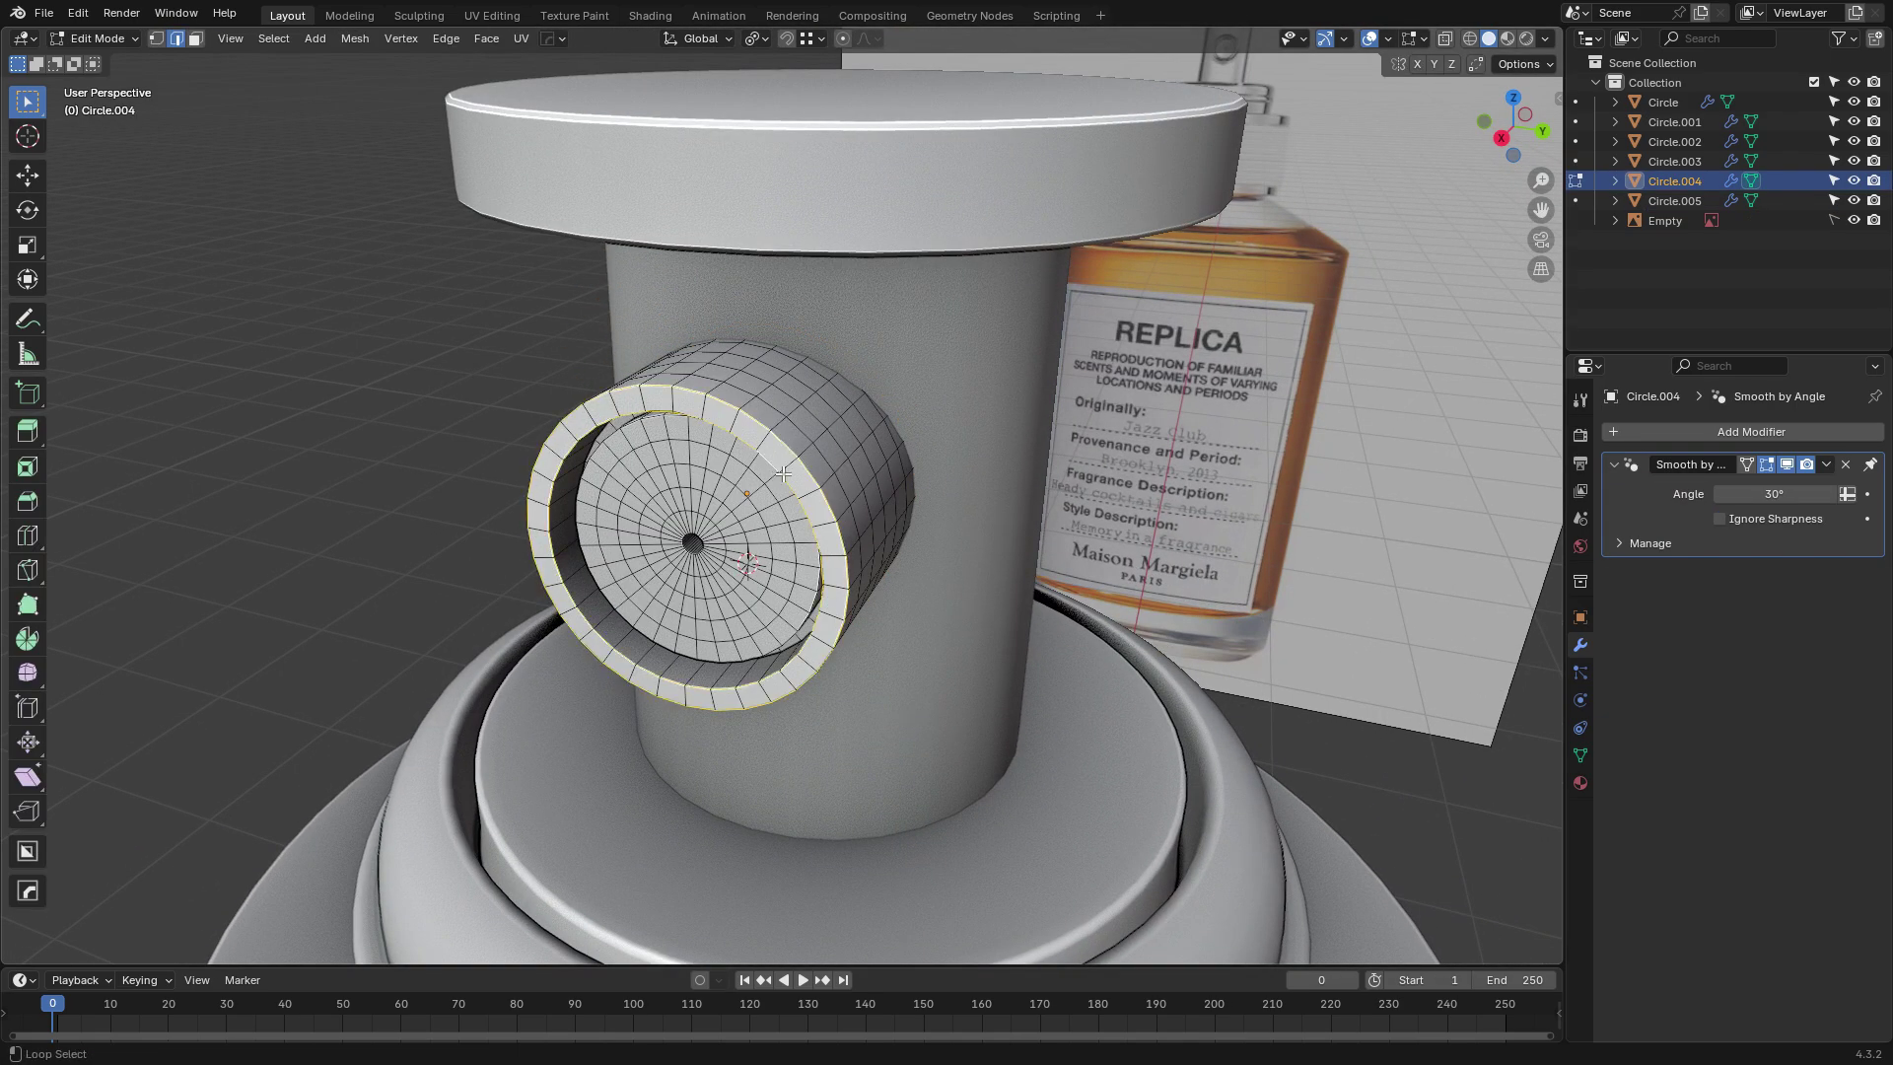
key("ctrl+b")
left_click(956, 509)
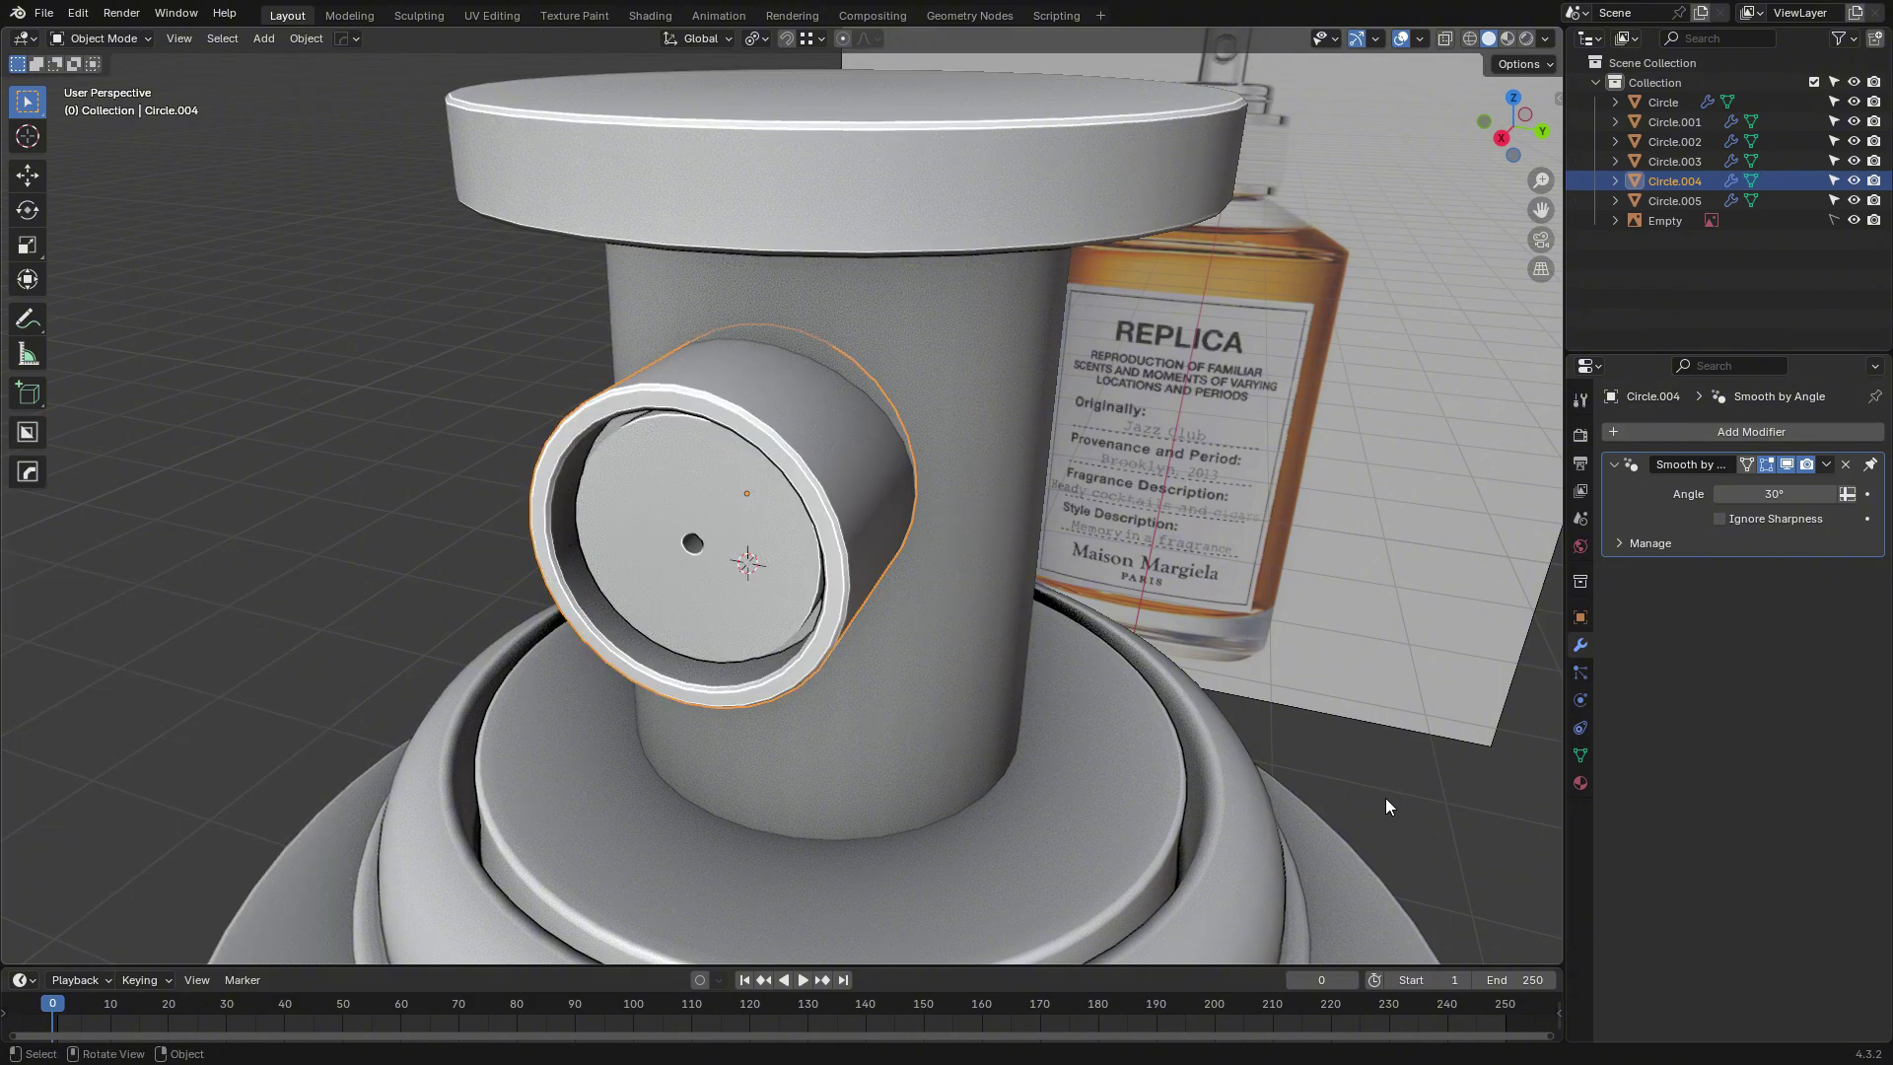
Try moving the bottle body down about 1.58 m along Z to expose its neck opening, and undo the move.
middle_click_drag(1110, 703, 849, 518)
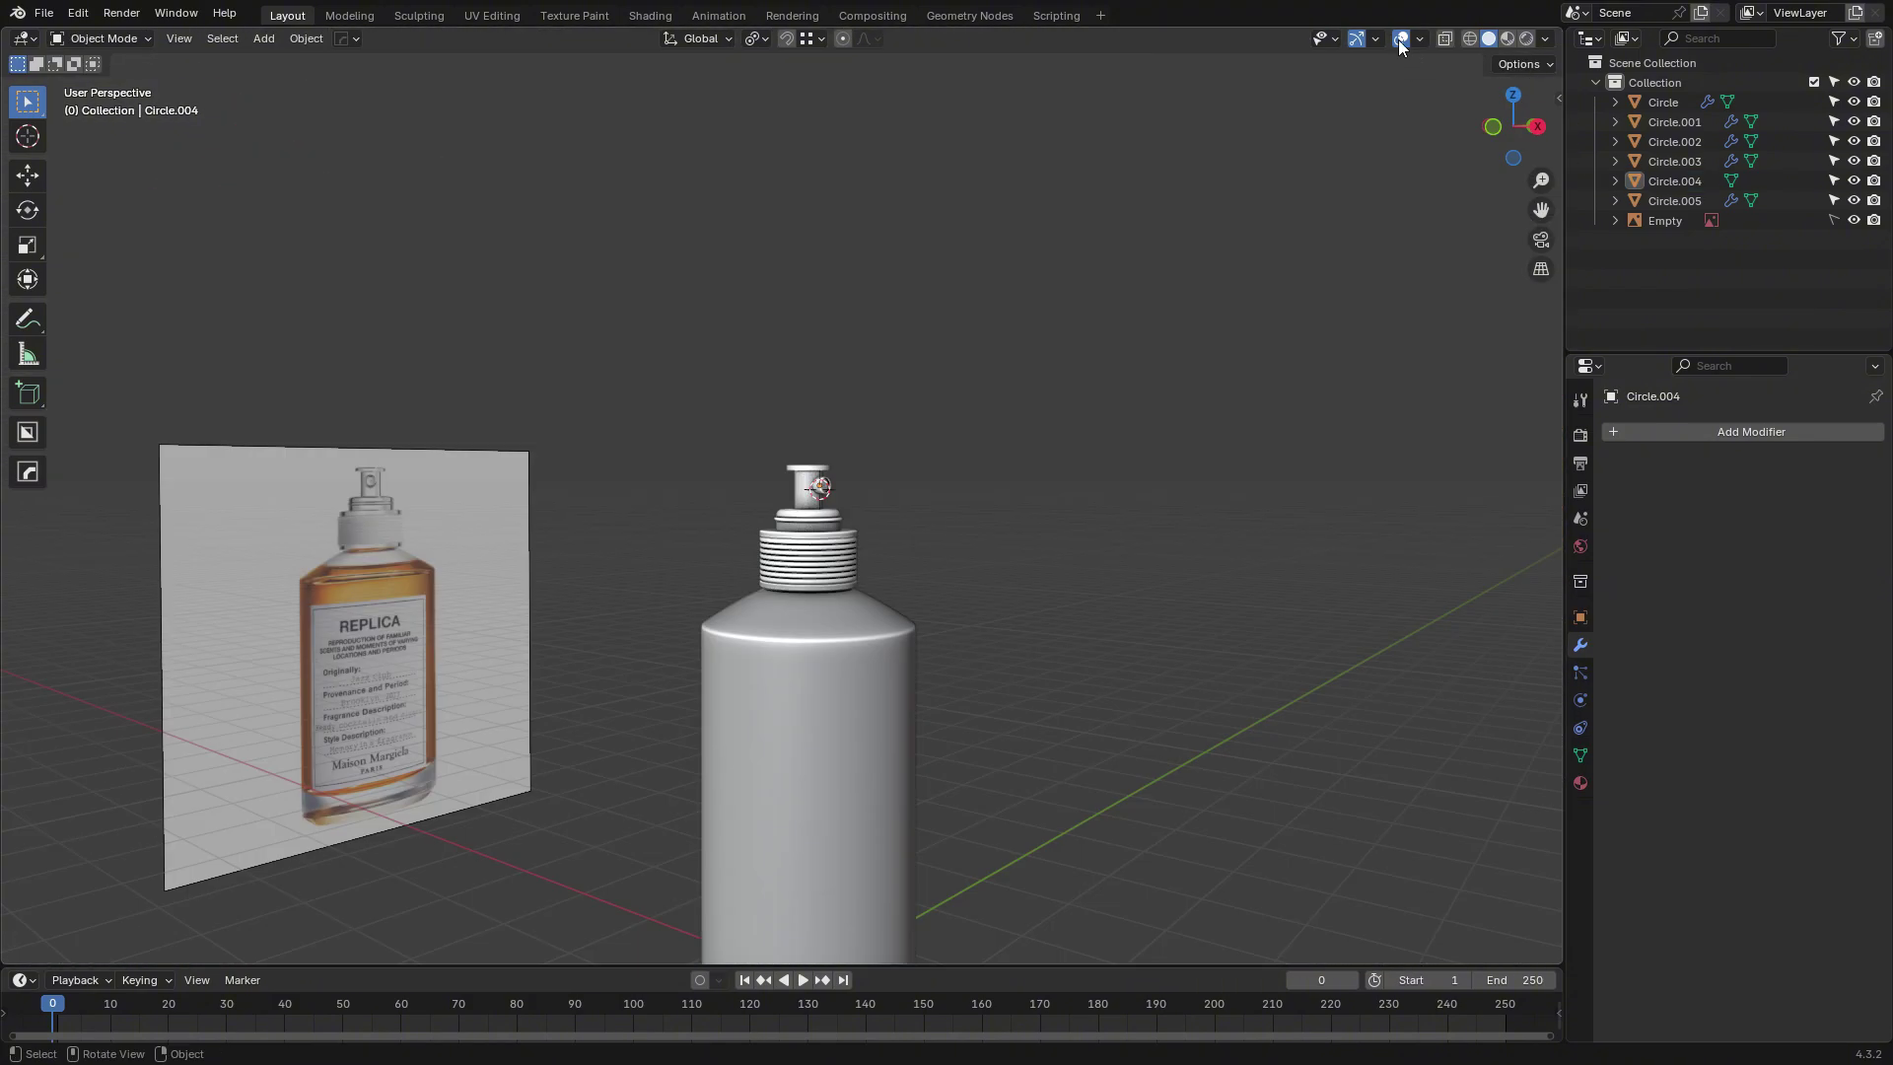
middle_click_drag(1205, 369, 1406, 87)
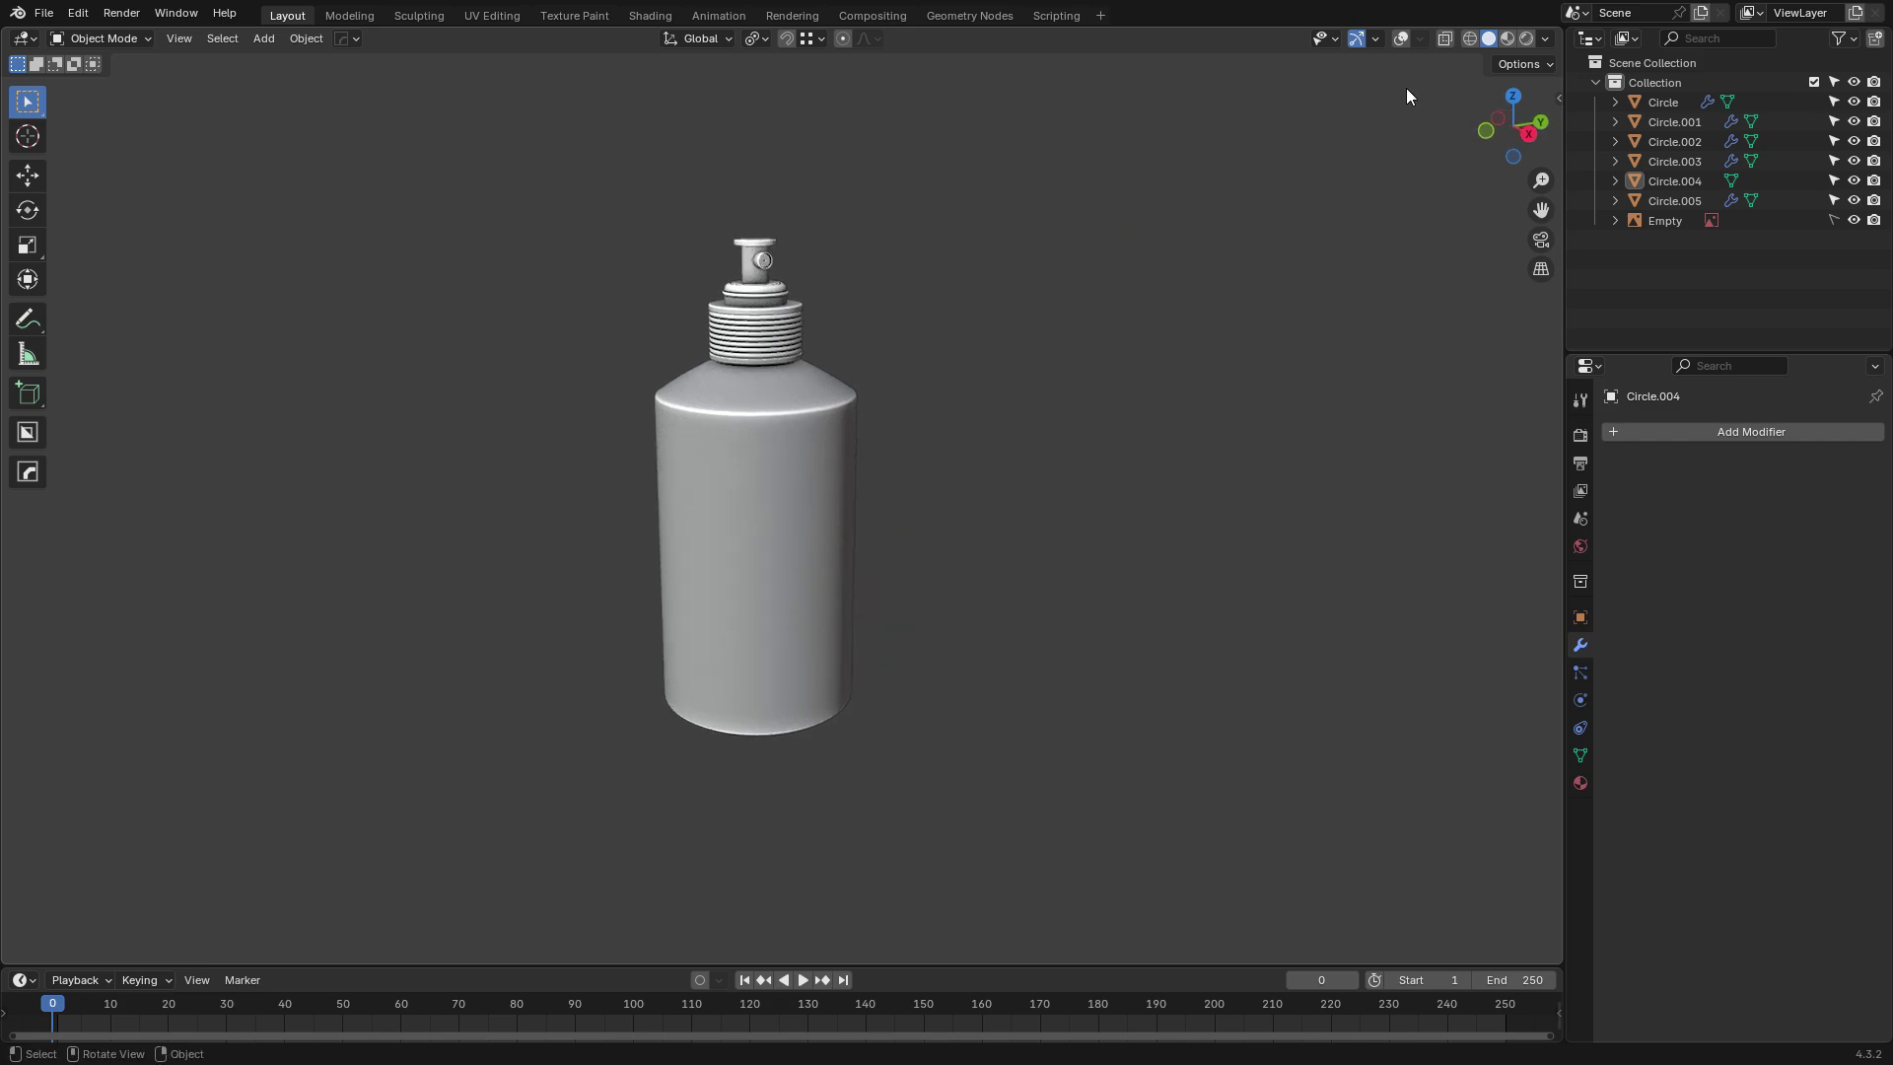
left_click(1445, 39)
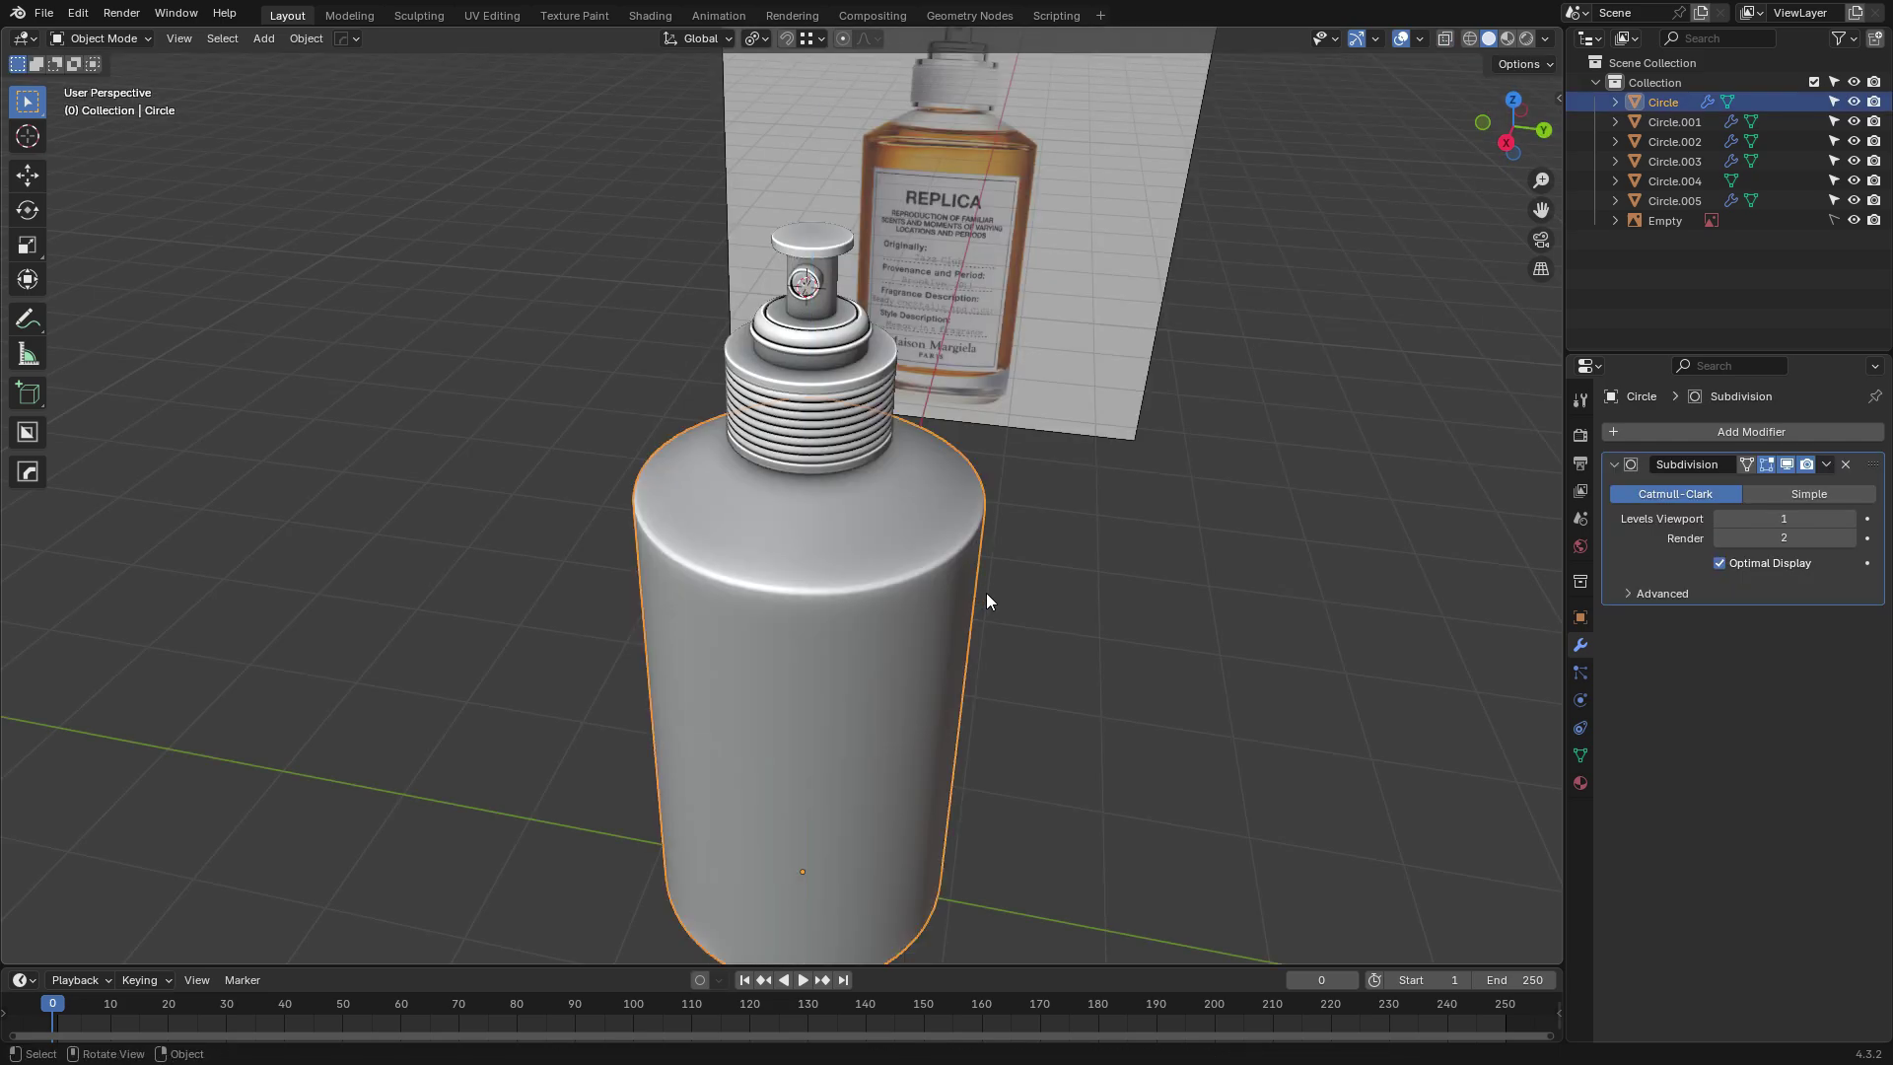
key("g")
key("z")
left_click(1060, 661)
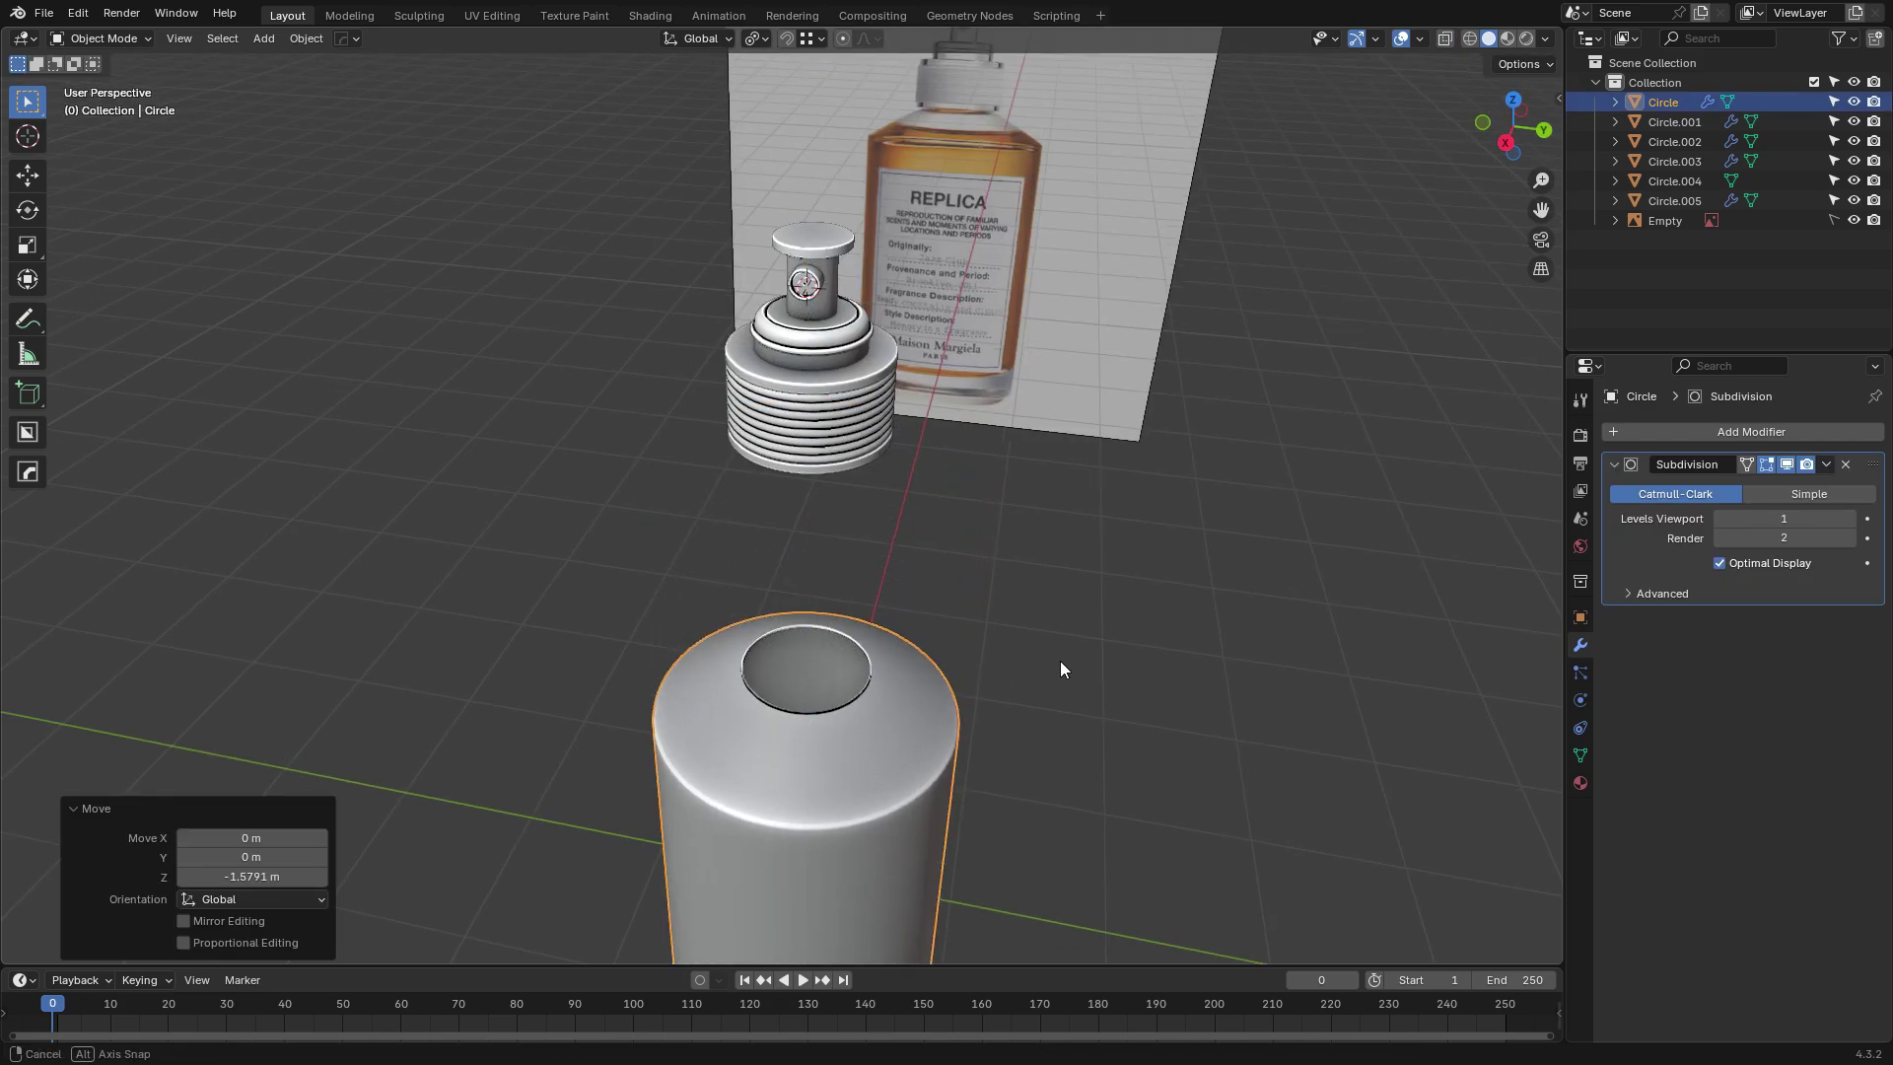
middle_click_drag(1060, 661, 1143, 428)
scroll(1248, 546, "up", 3)
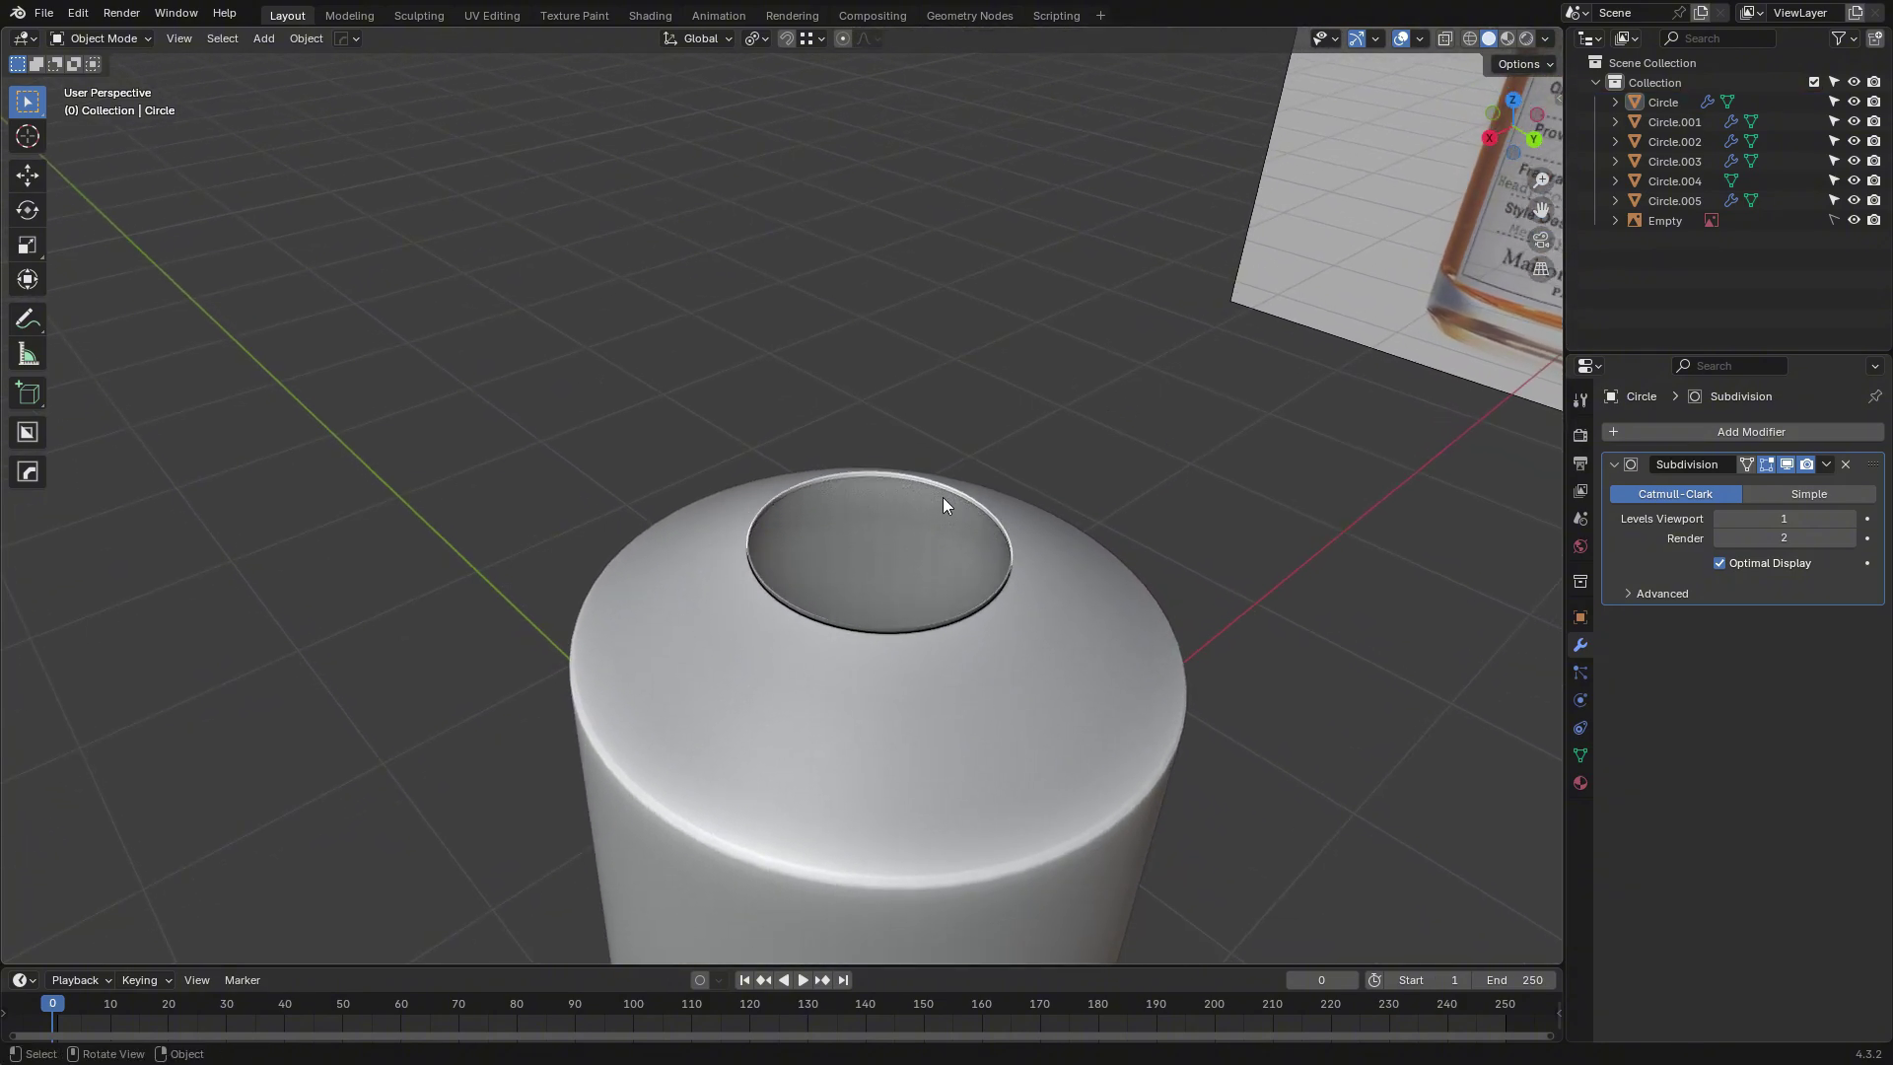
scroll(954, 512, "down", 1)
key("ctrl+z")
key("ctrl+z")
Isolate the bottle body in local view, showing its open neck from above.
middle_click_drag(1003, 531, 1068, 505)
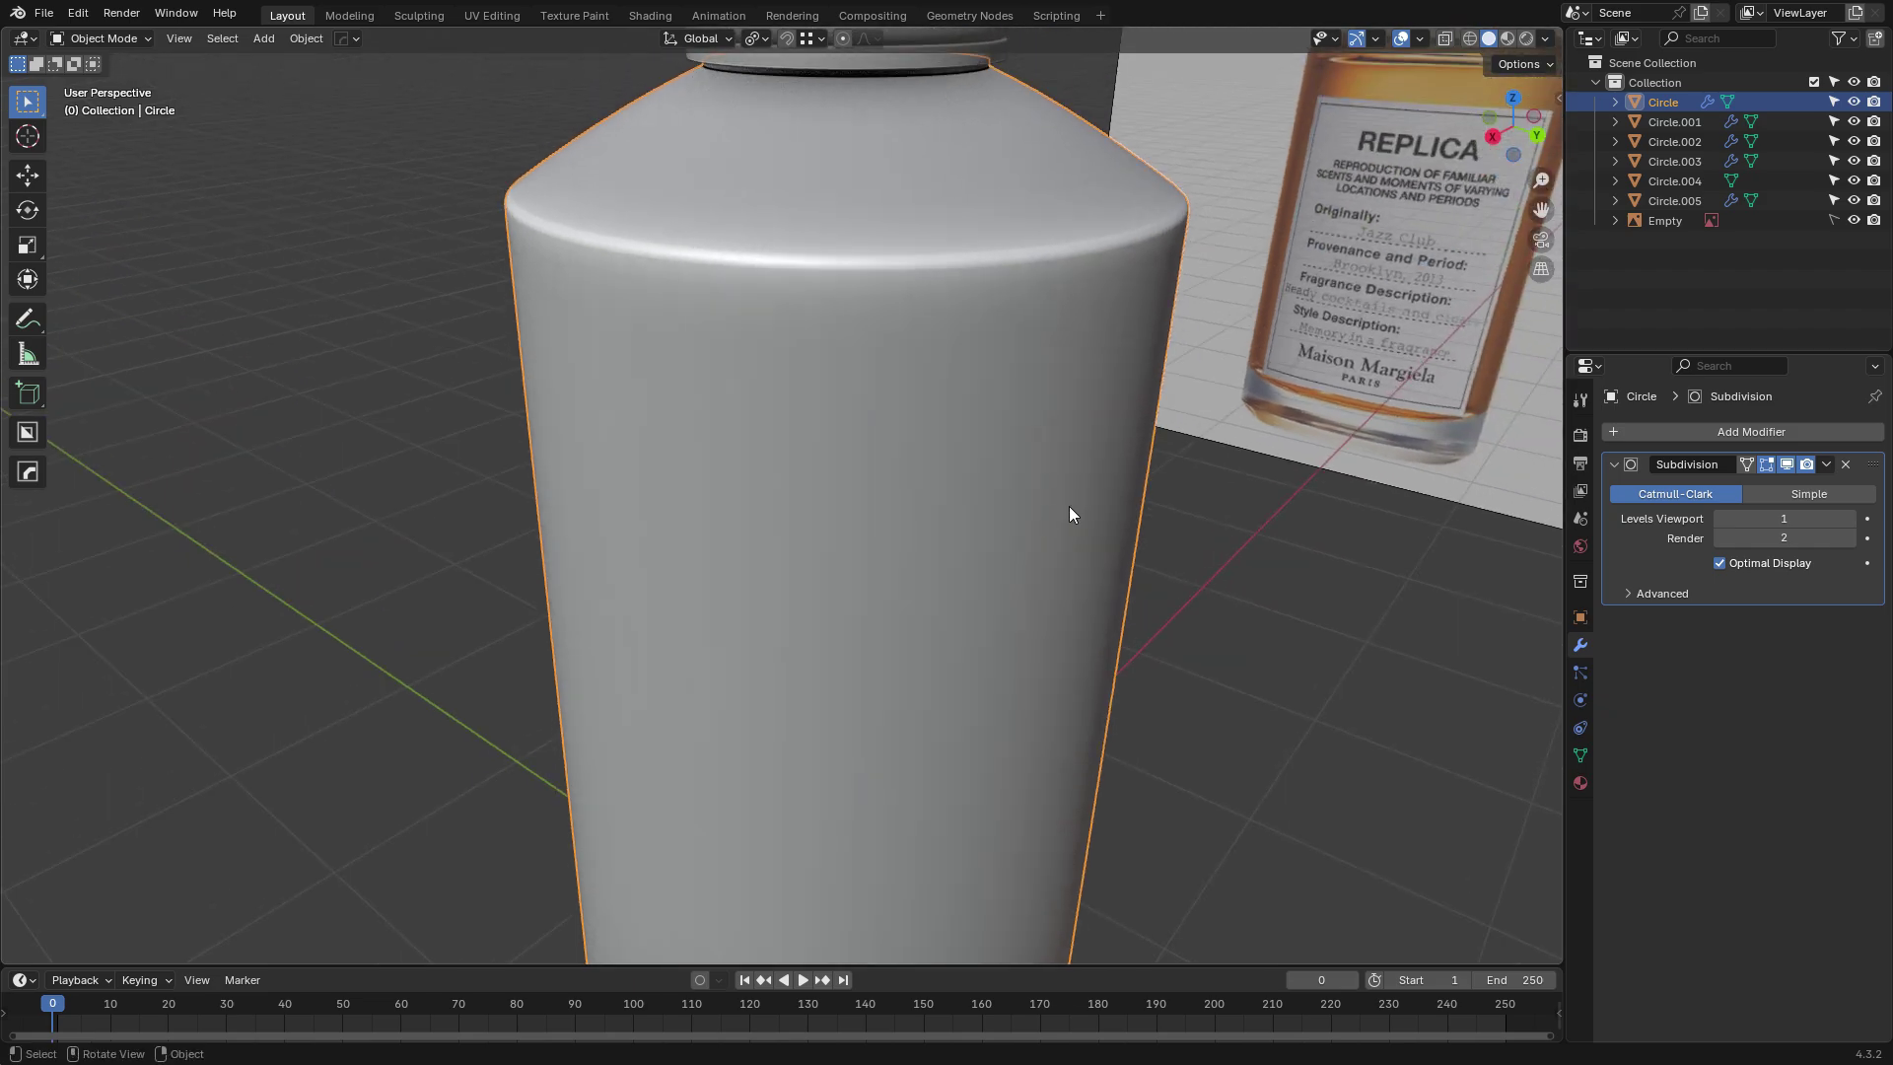
key("KP_Divide")
middle_click_drag(1008, 274, 879, 517)
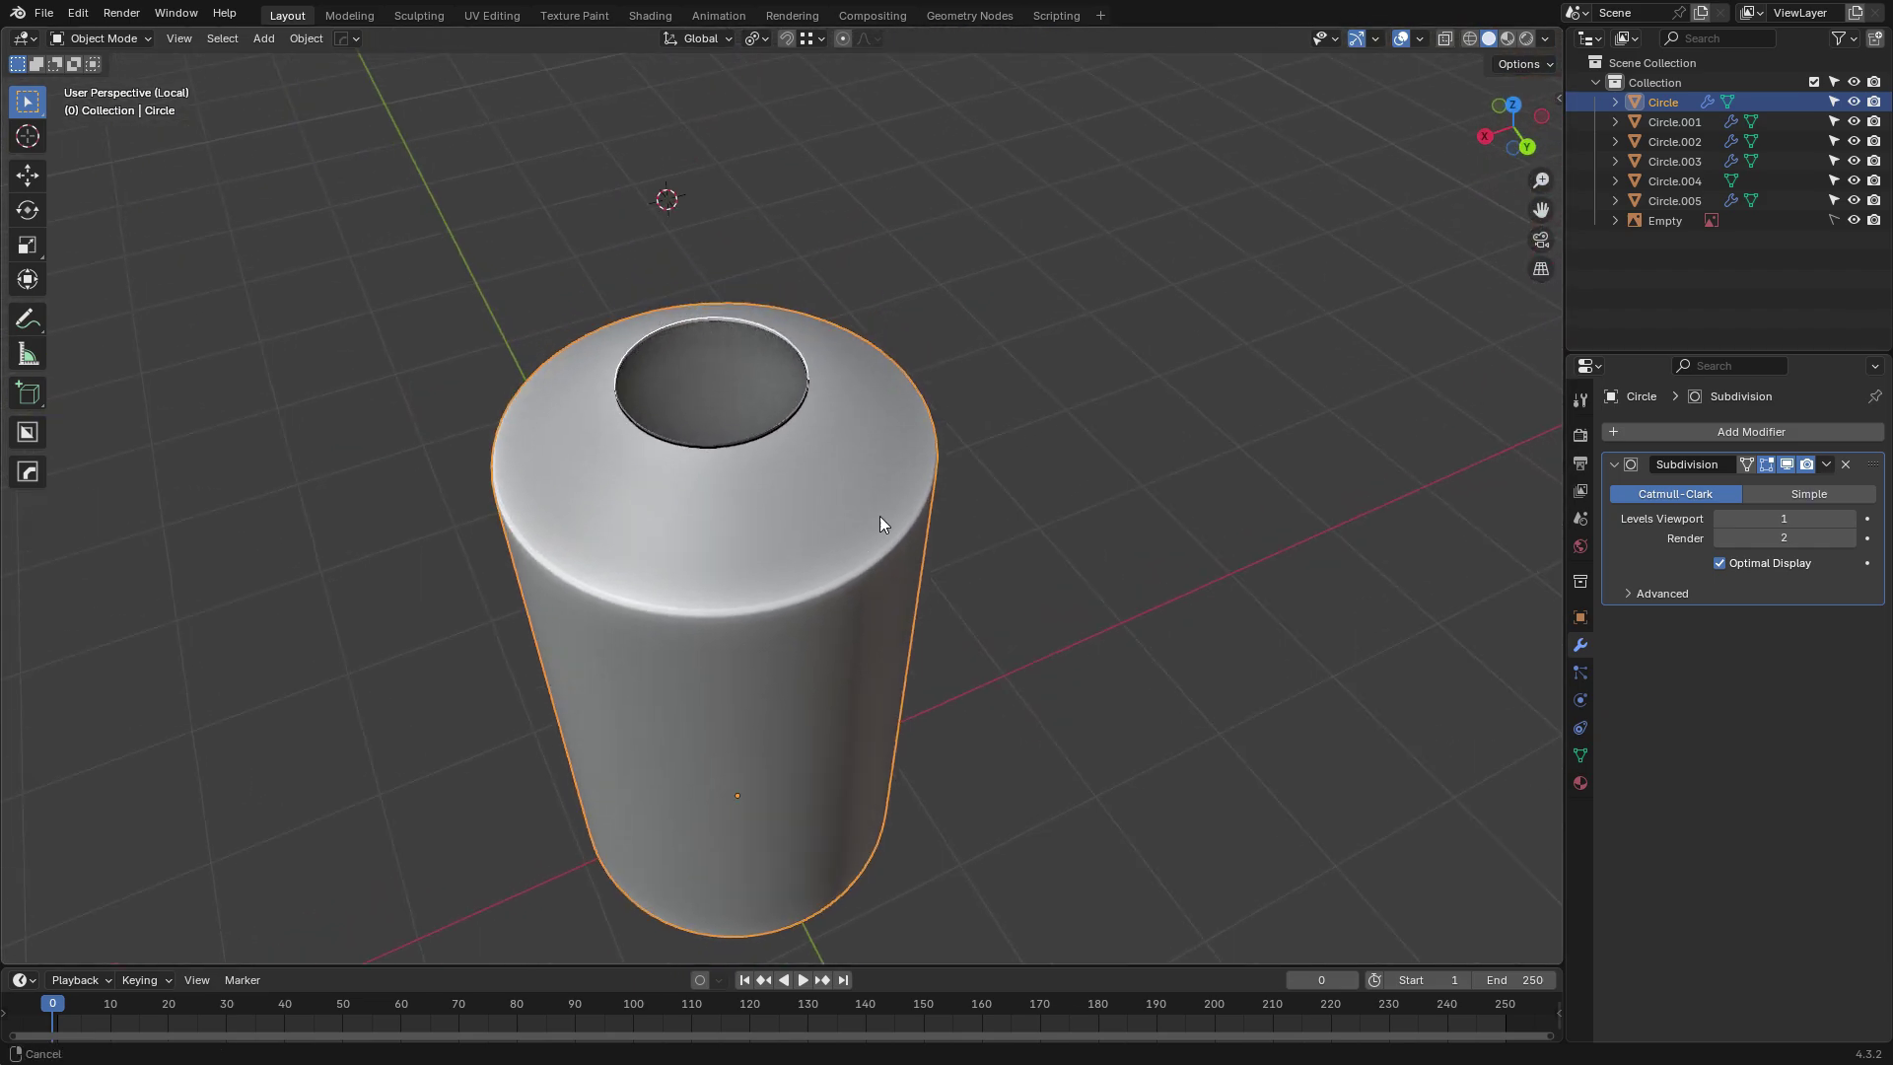
Extrude the inner edge loop of the bottle body's neck opening inward, scaling it to 0.972.
scroll(875, 524, "up", 1)
key("Tab")
scroll(690, 414, "up", 4)
middle_click_drag(552, 305, 696, 651, "shift")
left_click(659, 490, "alt")
key("s")
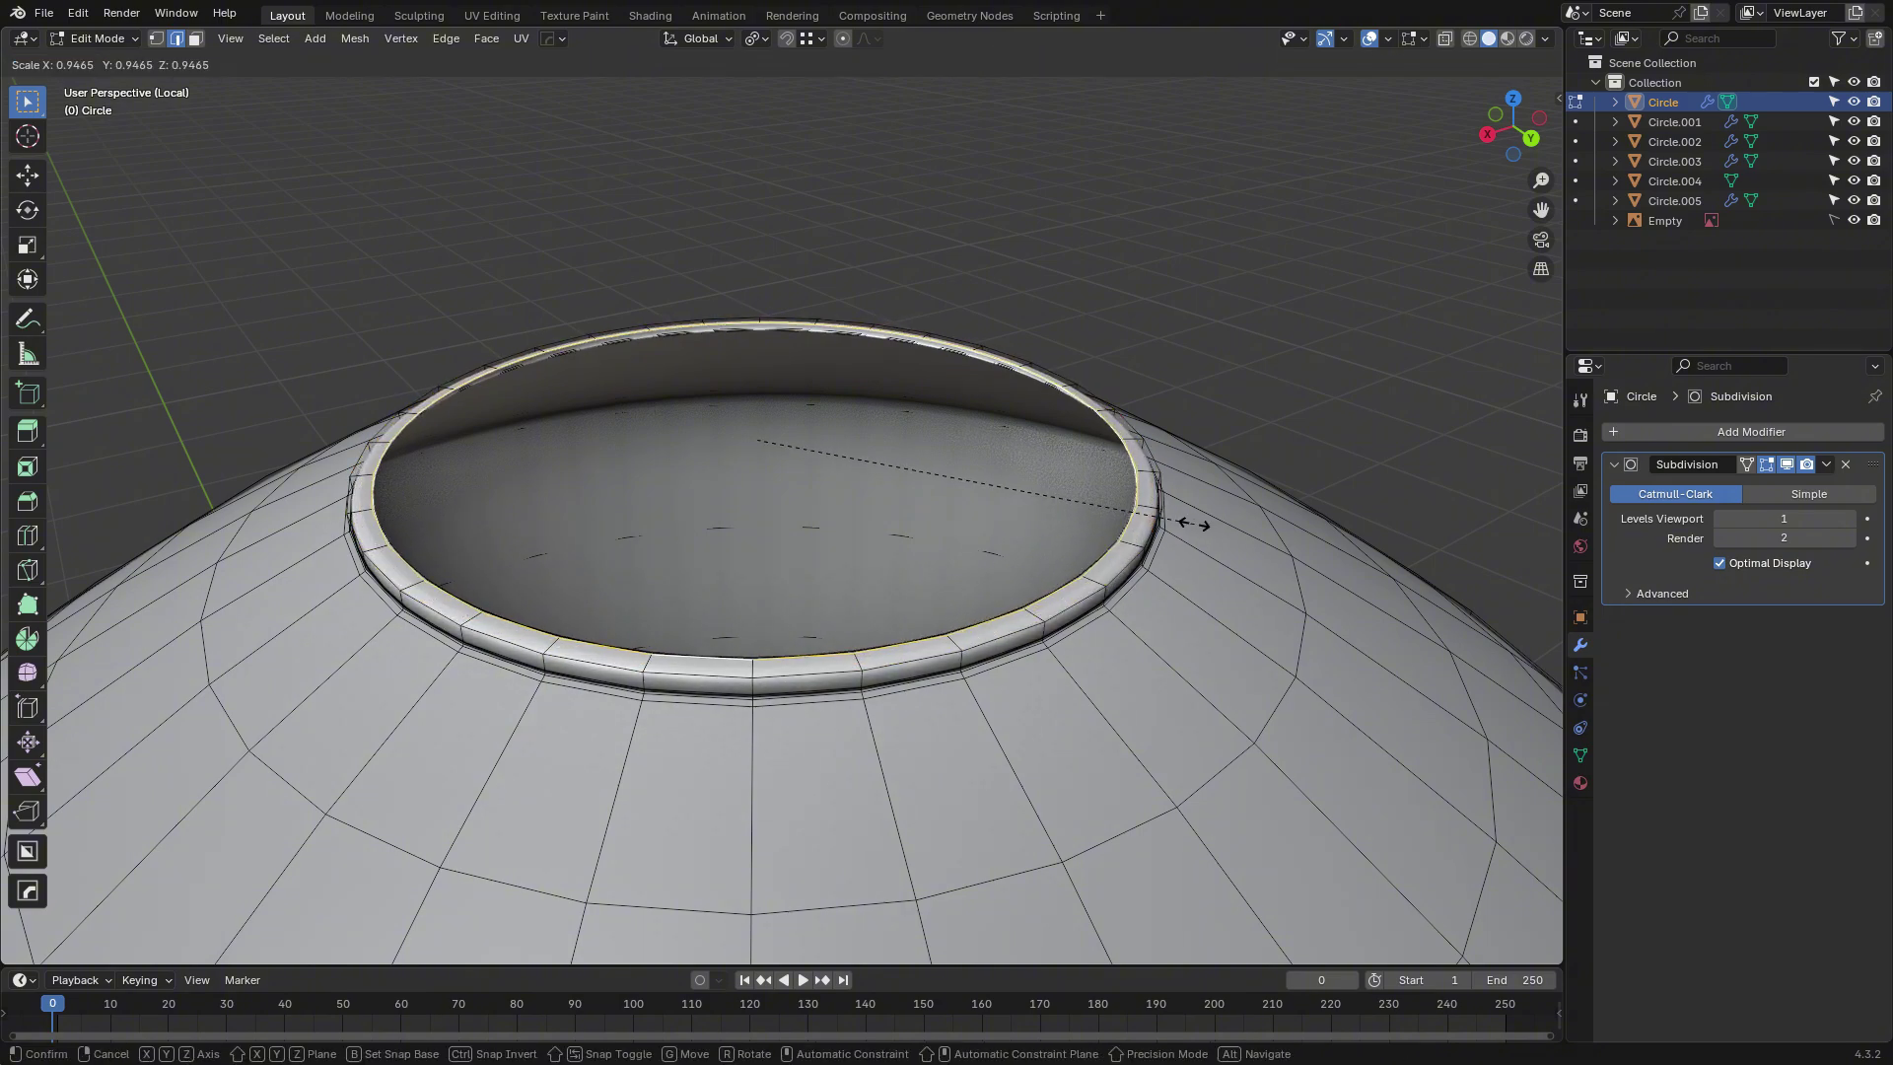
left_click(1306, 545)
In the right-side wireframe view, extrude the neck's inner edge loop about 0.028 m down along Z.
key("KP_3")
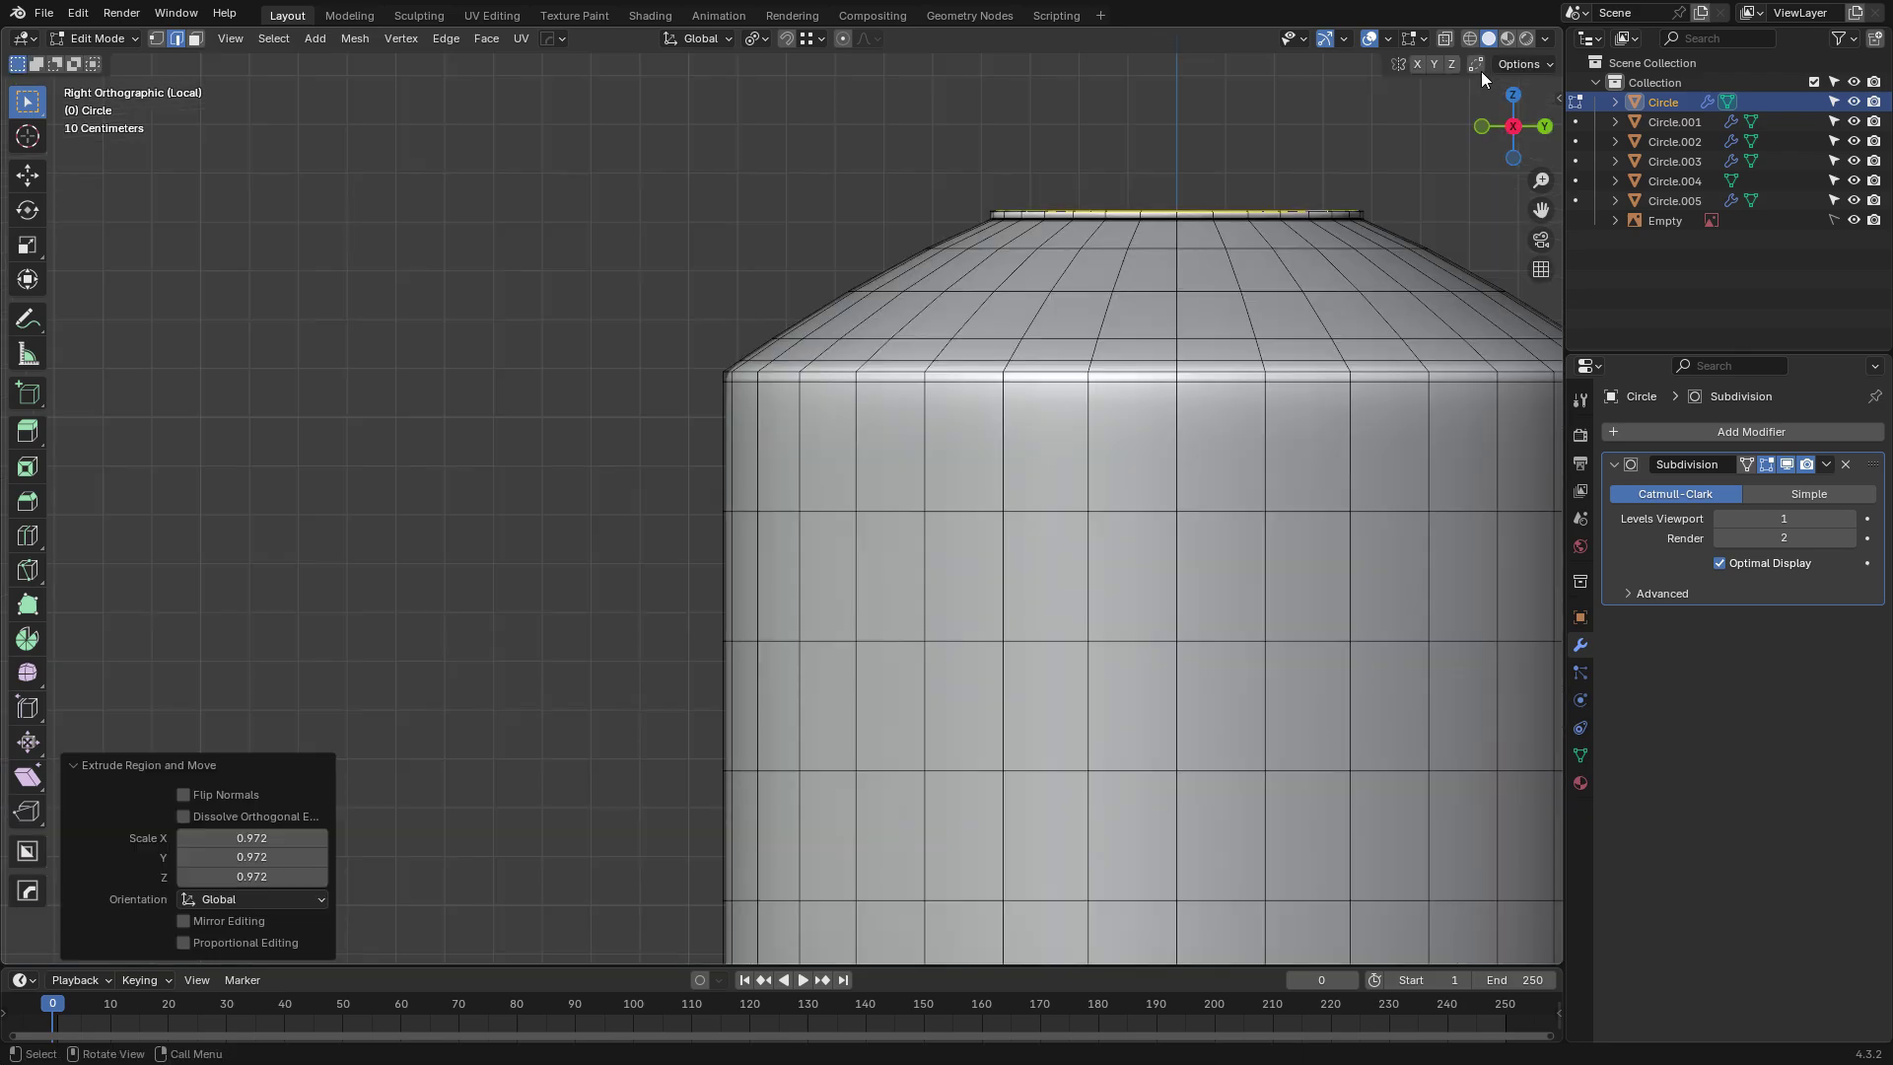
left_click(1469, 38)
scroll(938, 321, "up", 1)
mouse_move(1282, 227)
middle_mouse_down("shift")
mouse_move(937, 322)
mouse_move(894, 352)
middle_mouse_up("shift")
scroll(894, 352, "up", 2)
scroll(894, 352, "down", 1)
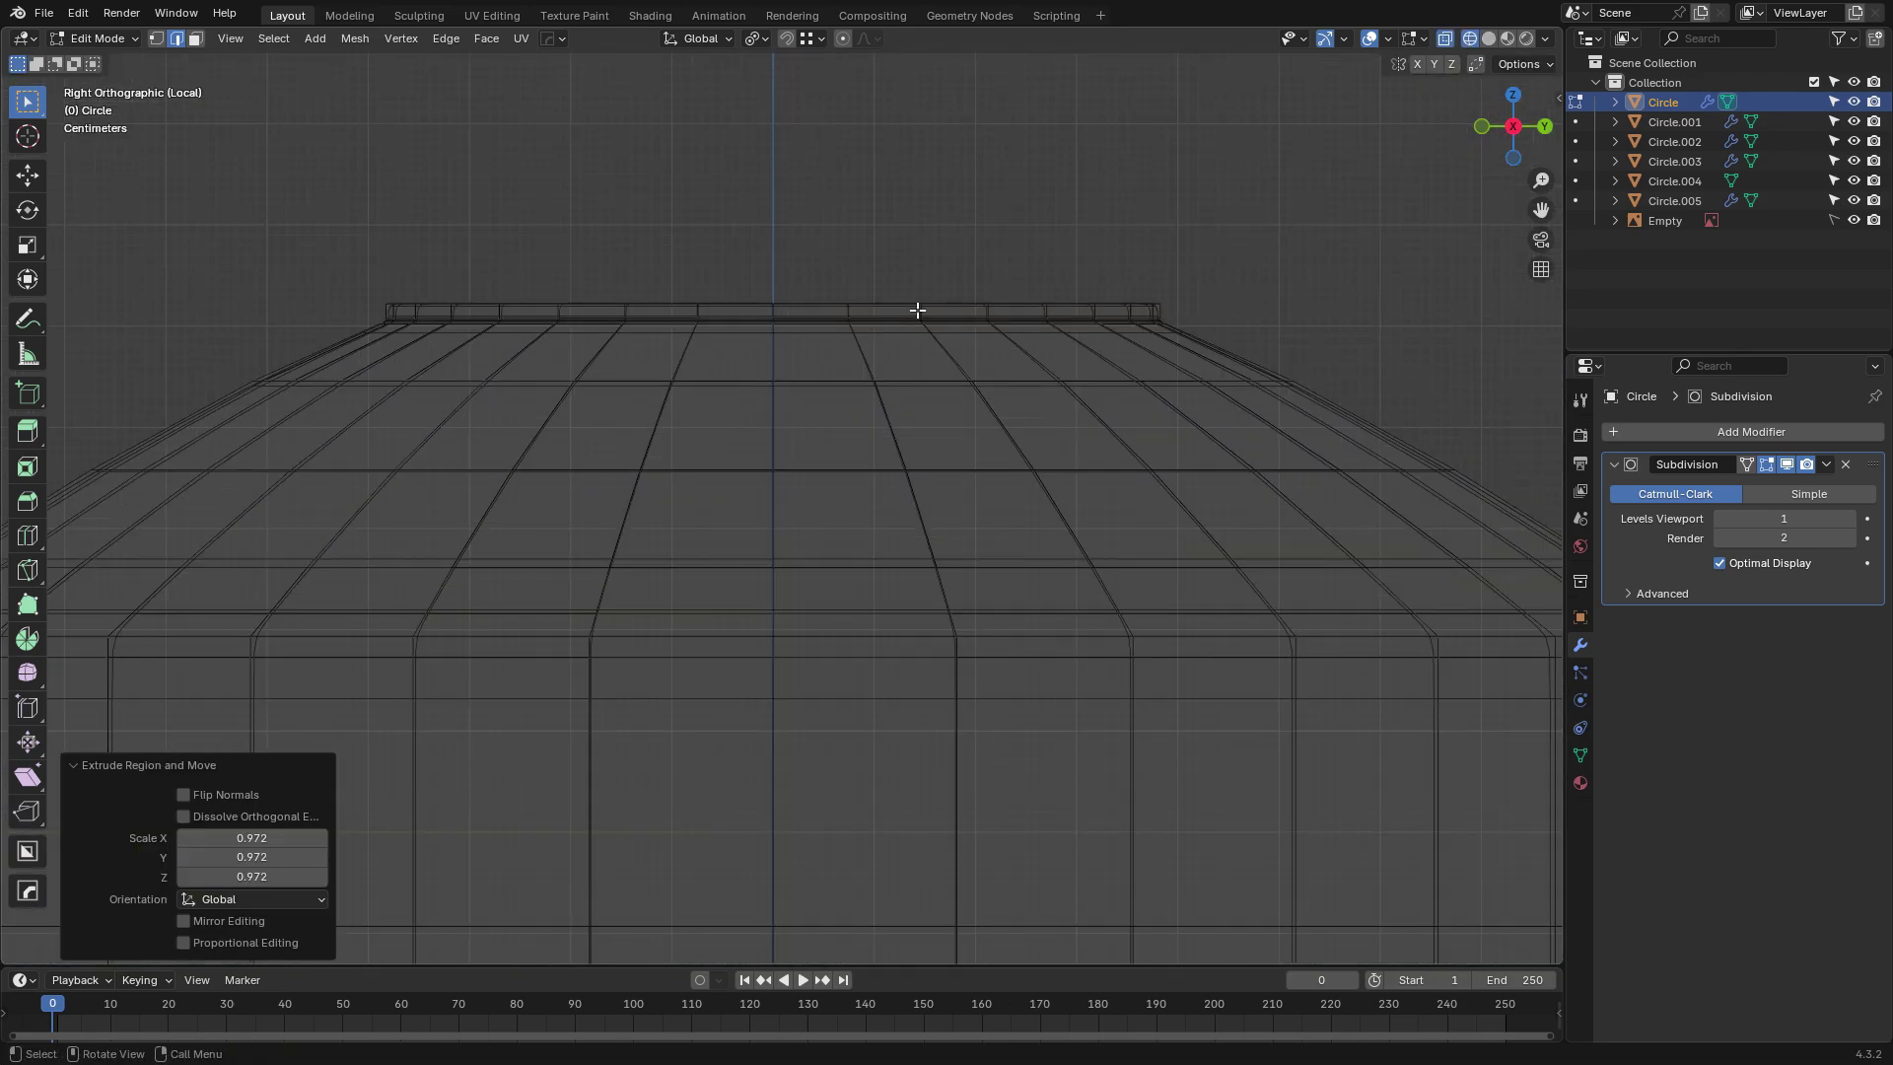
key("e")
key("z")
left_click(918, 342)
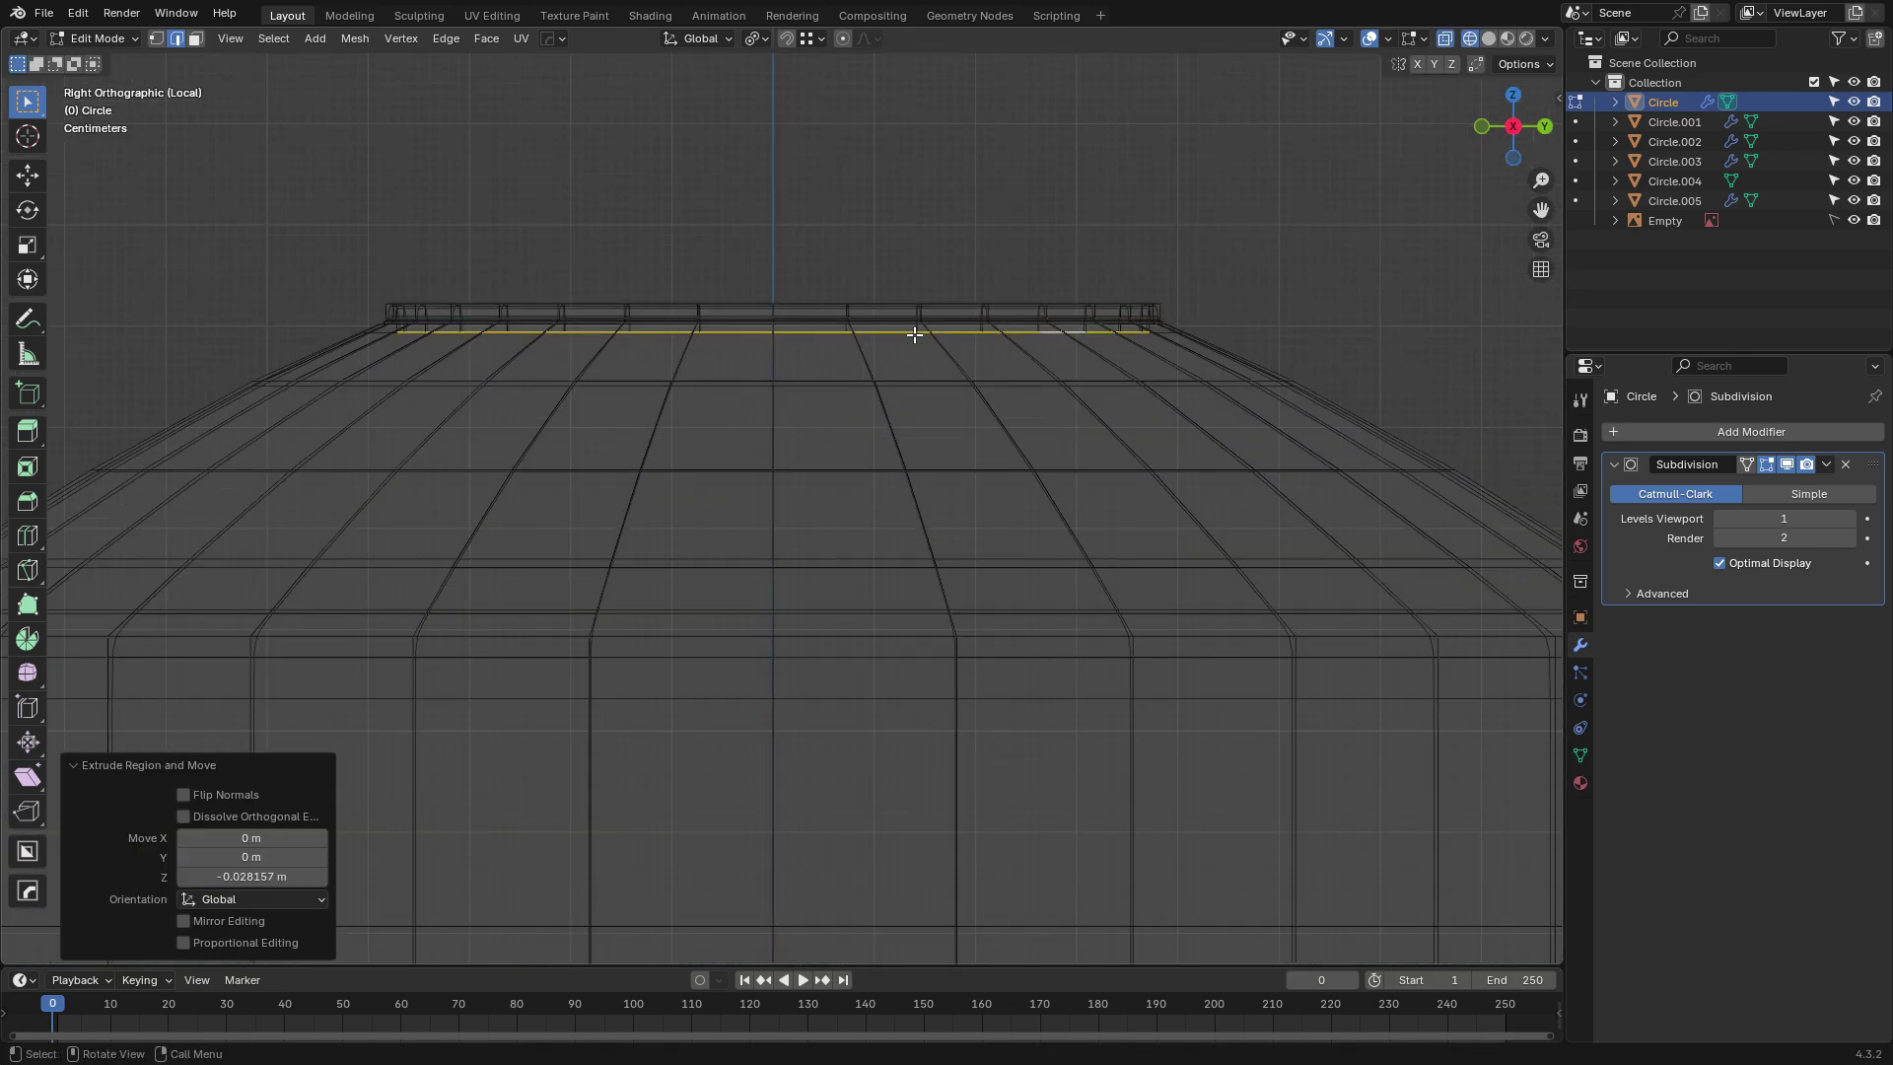
Continue the inner wall under the shoulder by widening the loop by 1.290, extruding it about 0.096 m down and scaling it by 1.273.
scroll(592, 427, "down", 3)
key("e")
key("z")
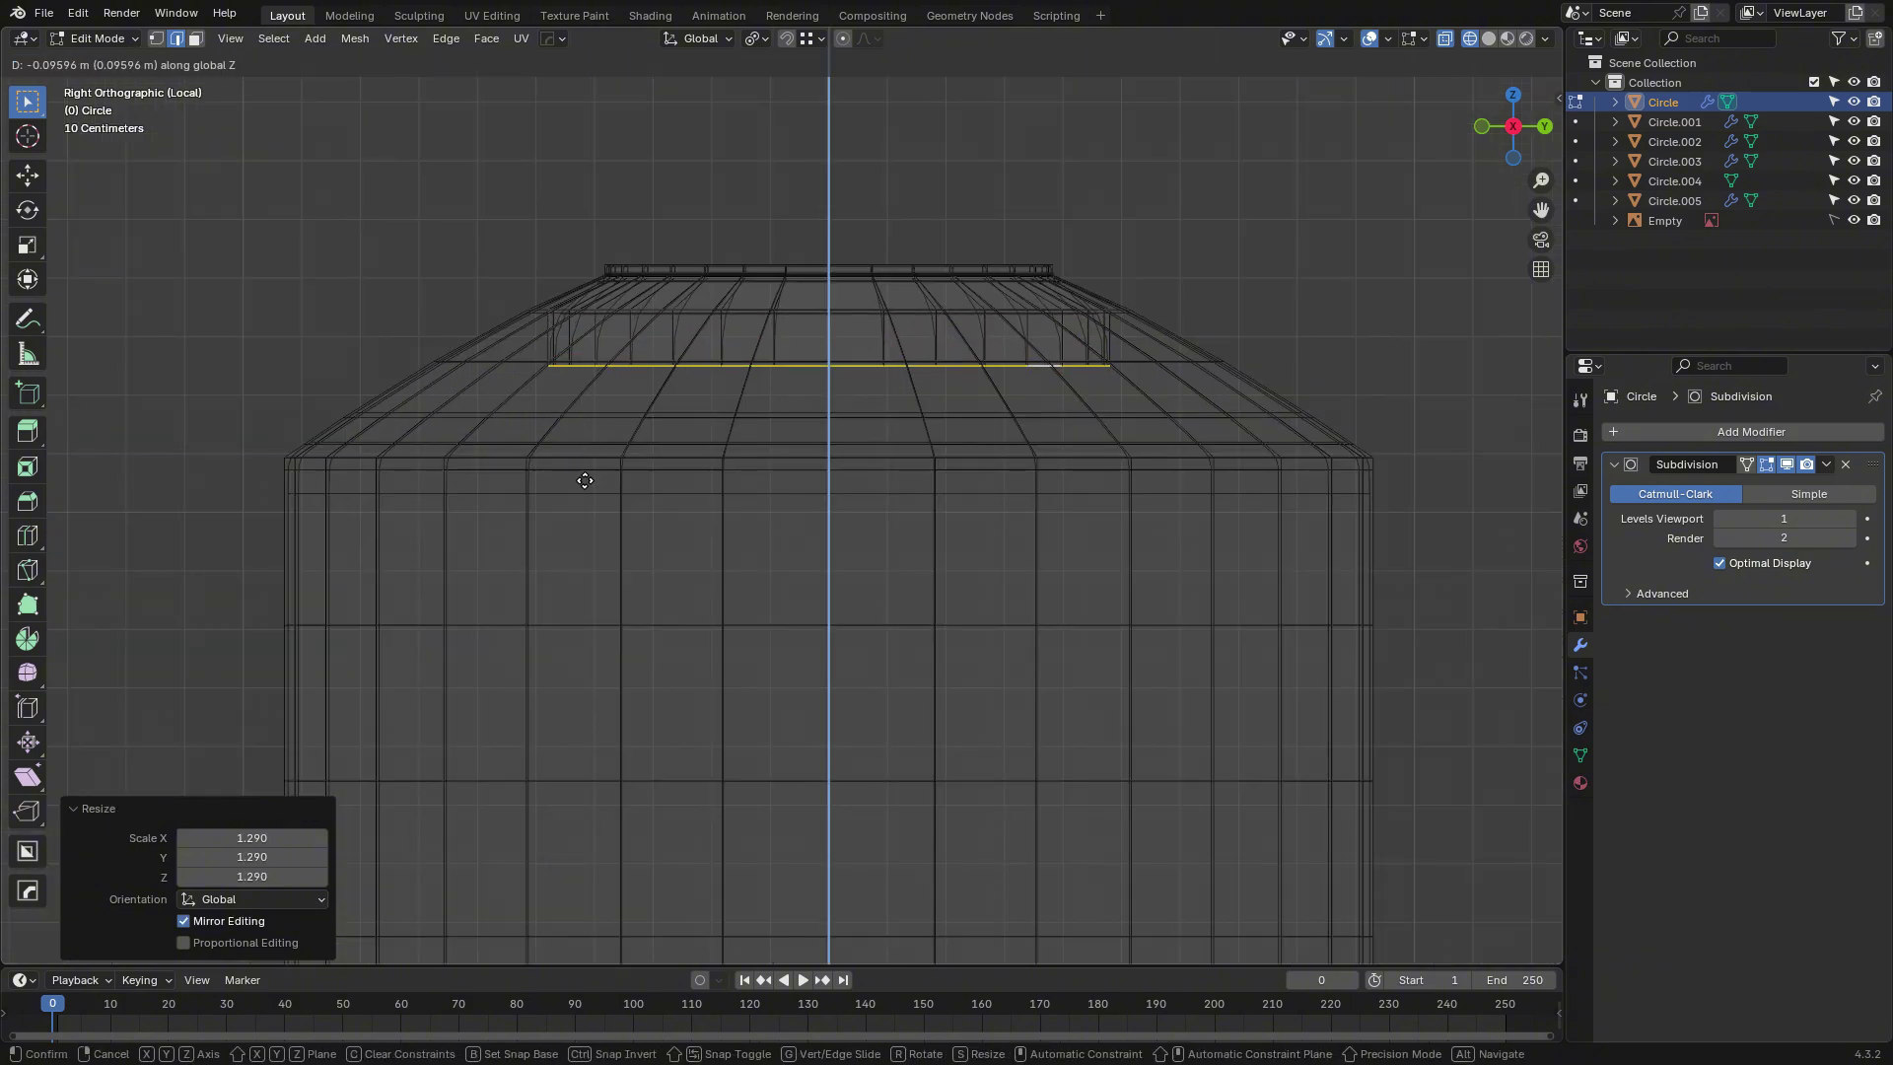
left_click(592, 482)
key("s")
left_click(547, 487)
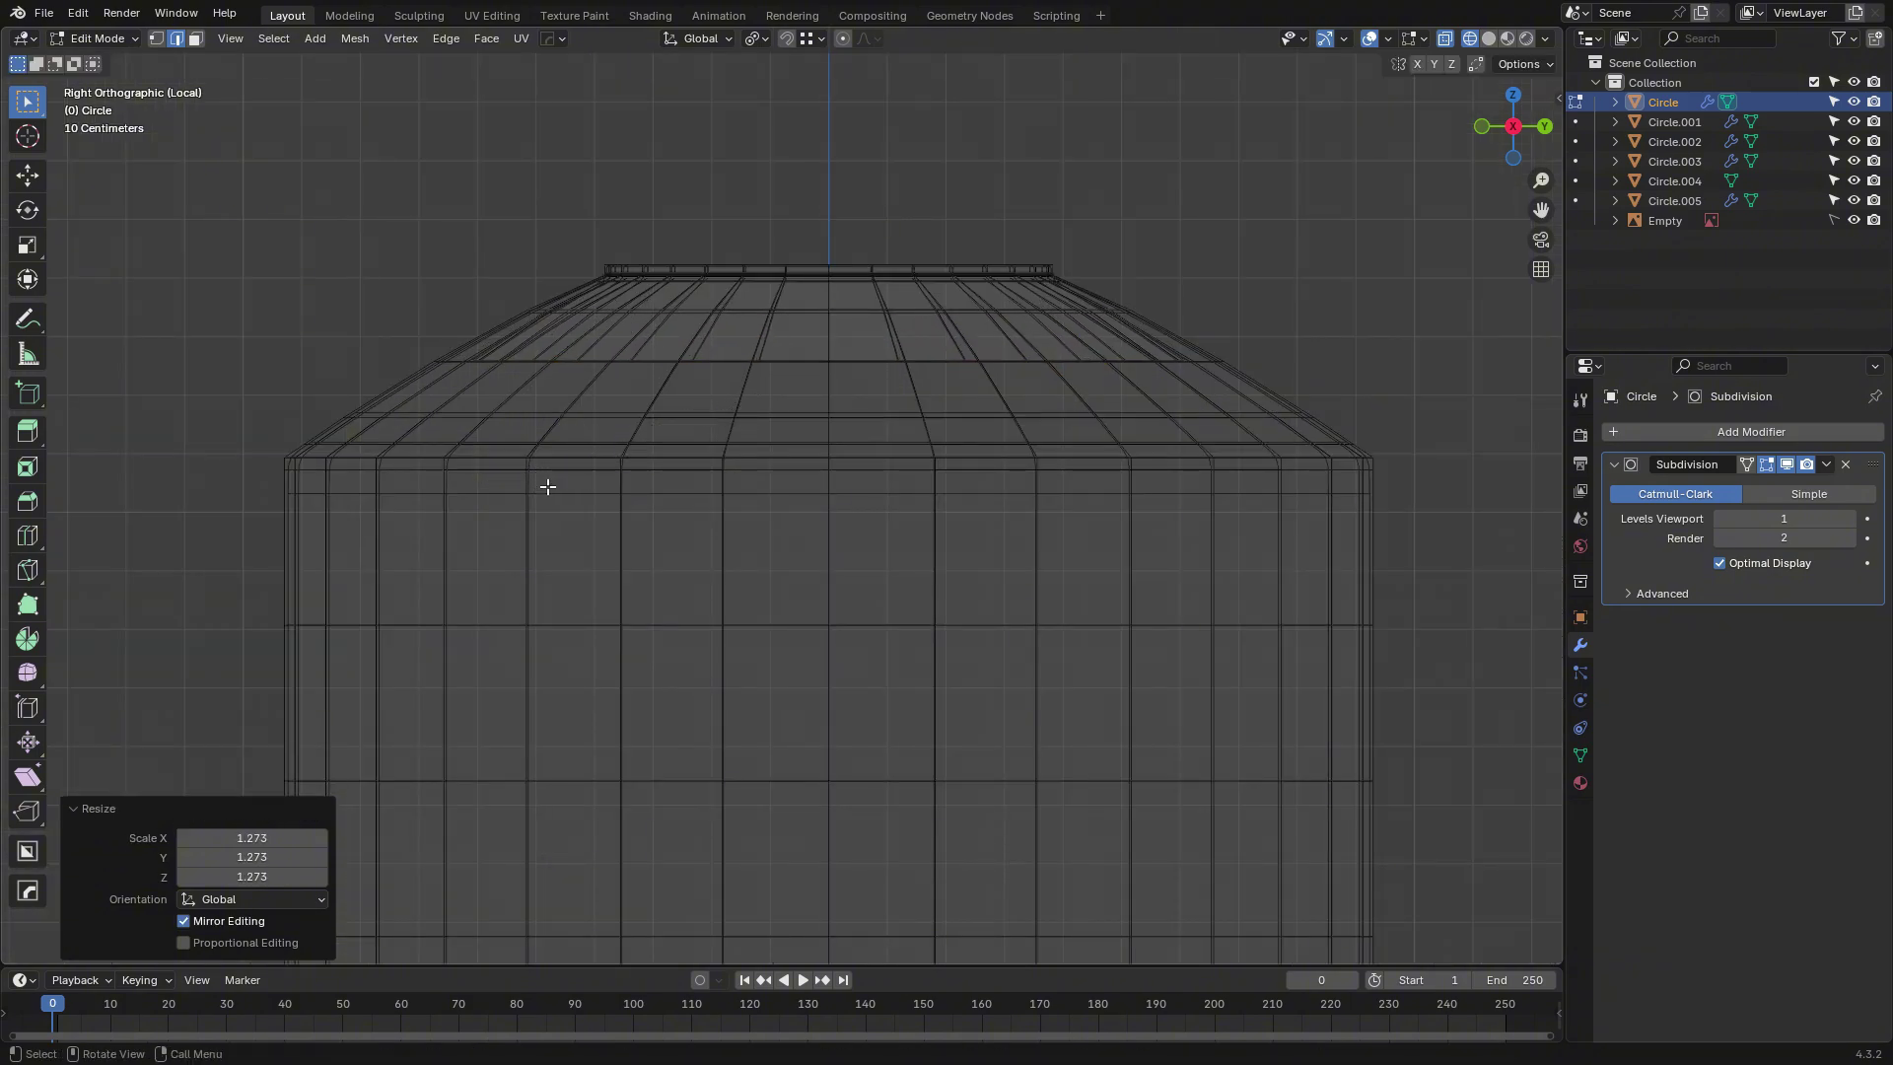
Extrude the inner loop about 0.088 m further down along Z and scale it outward to follow the shoulder's slope.
key("e")
key("z")
left_click(552, 543)
key("s")
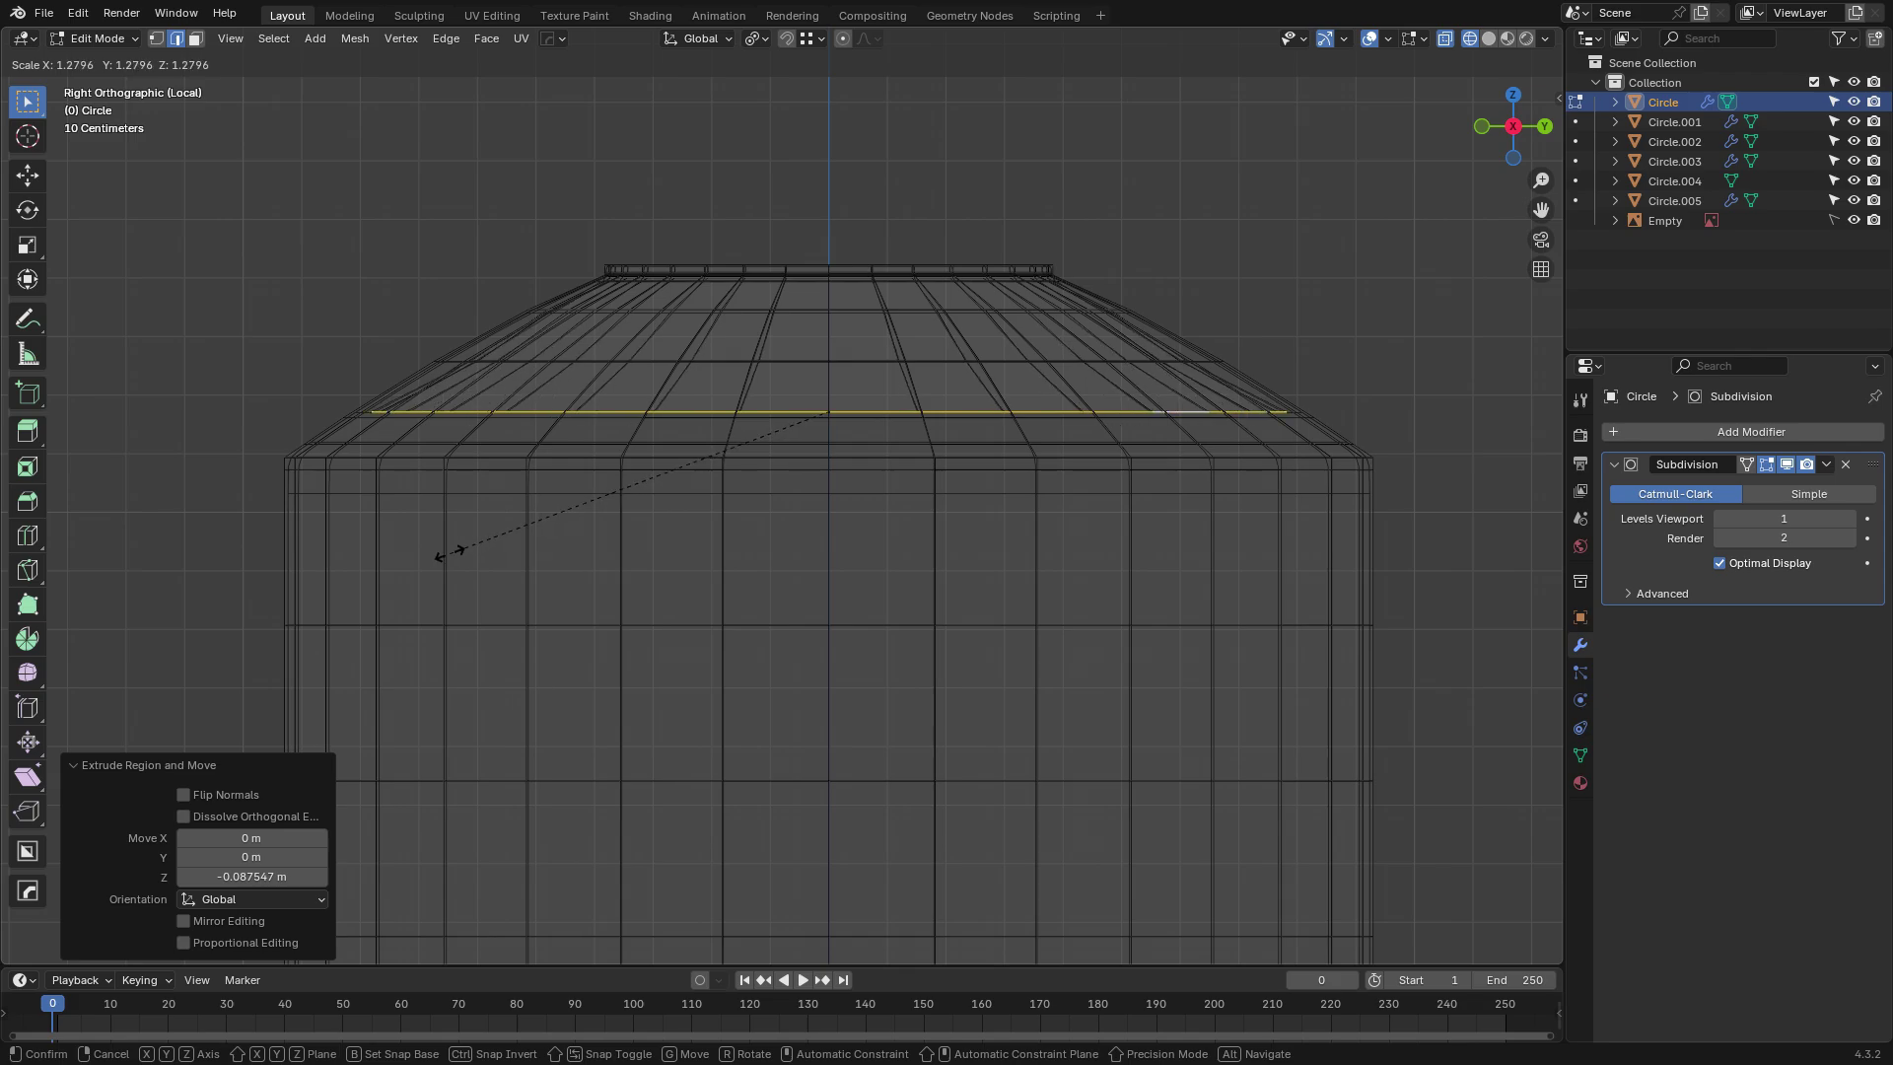
left_click(468, 550)
Extrude the inner loop about 0.076 m down to the shoulder's base and scale it outward by 1.138.
key("e")
key("z")
left_click(485, 596)
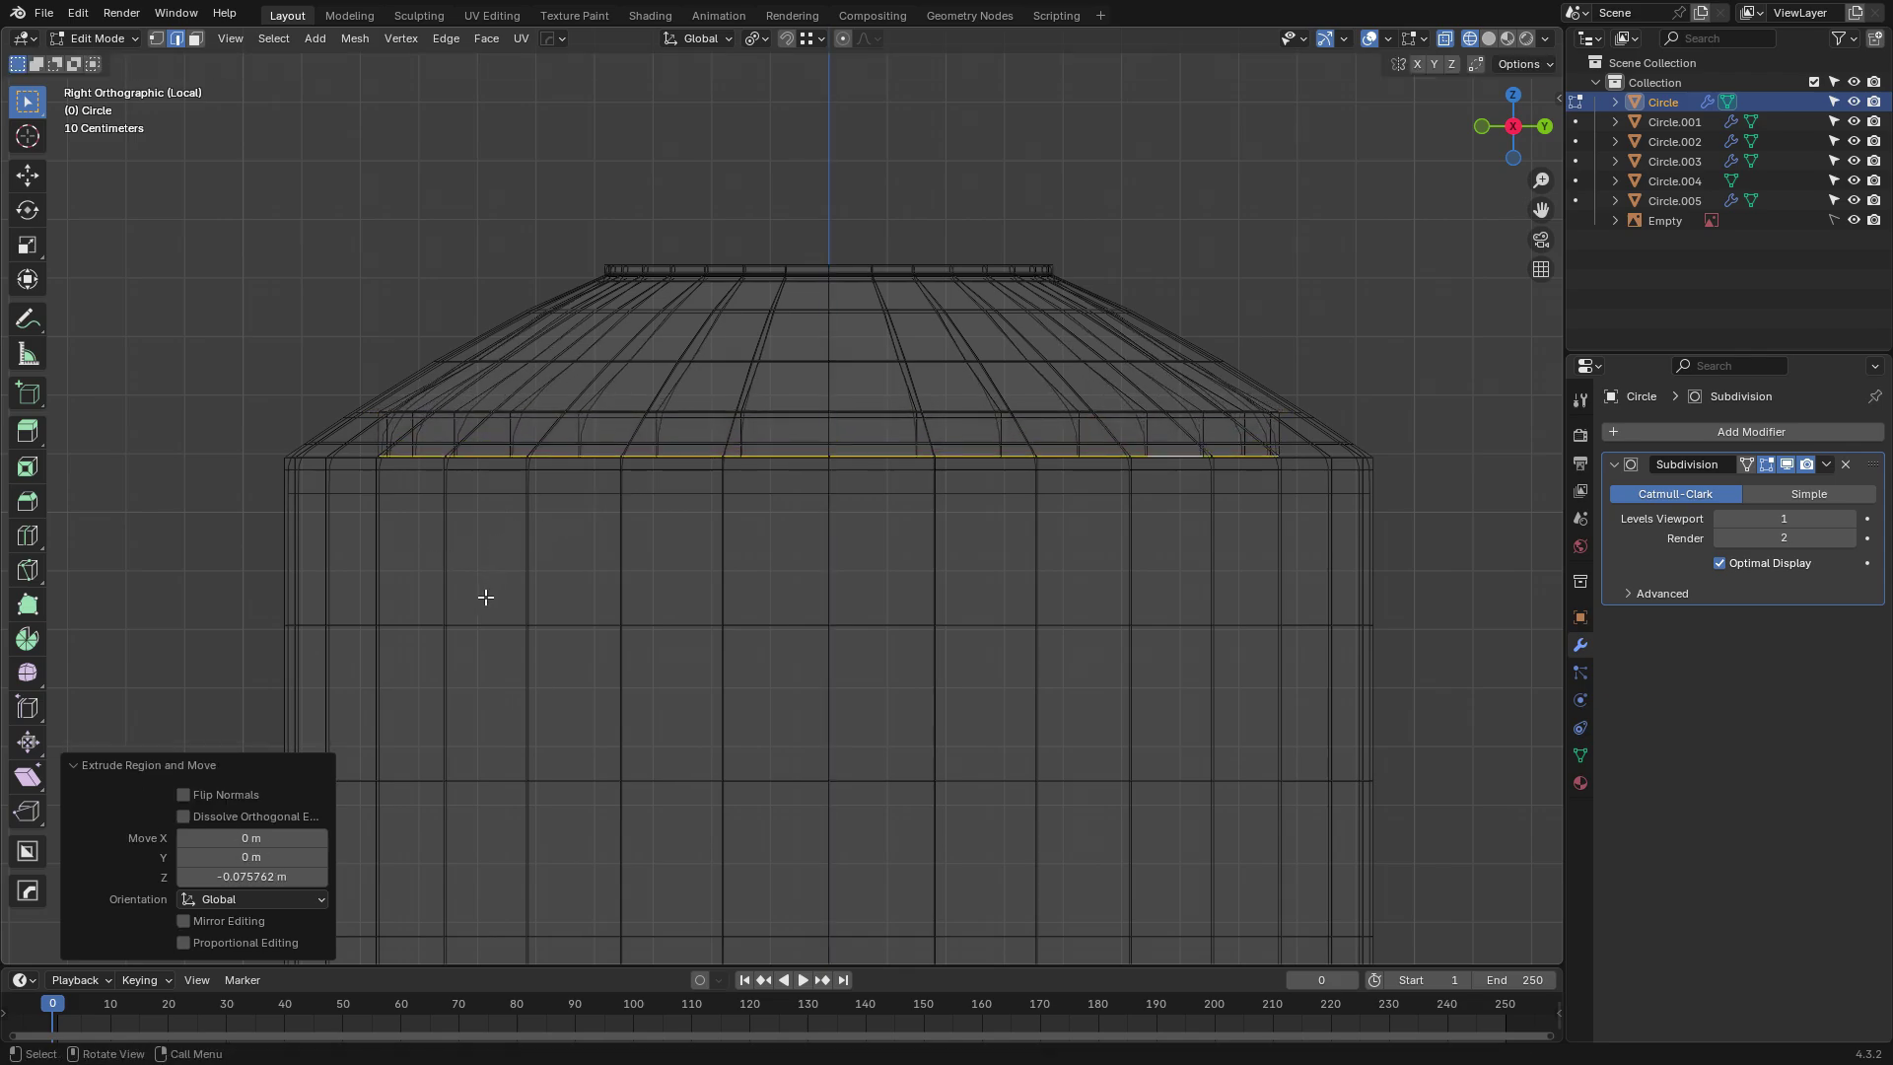
key("s")
left_click(421, 609)
scroll(512, 621, "down", 6)
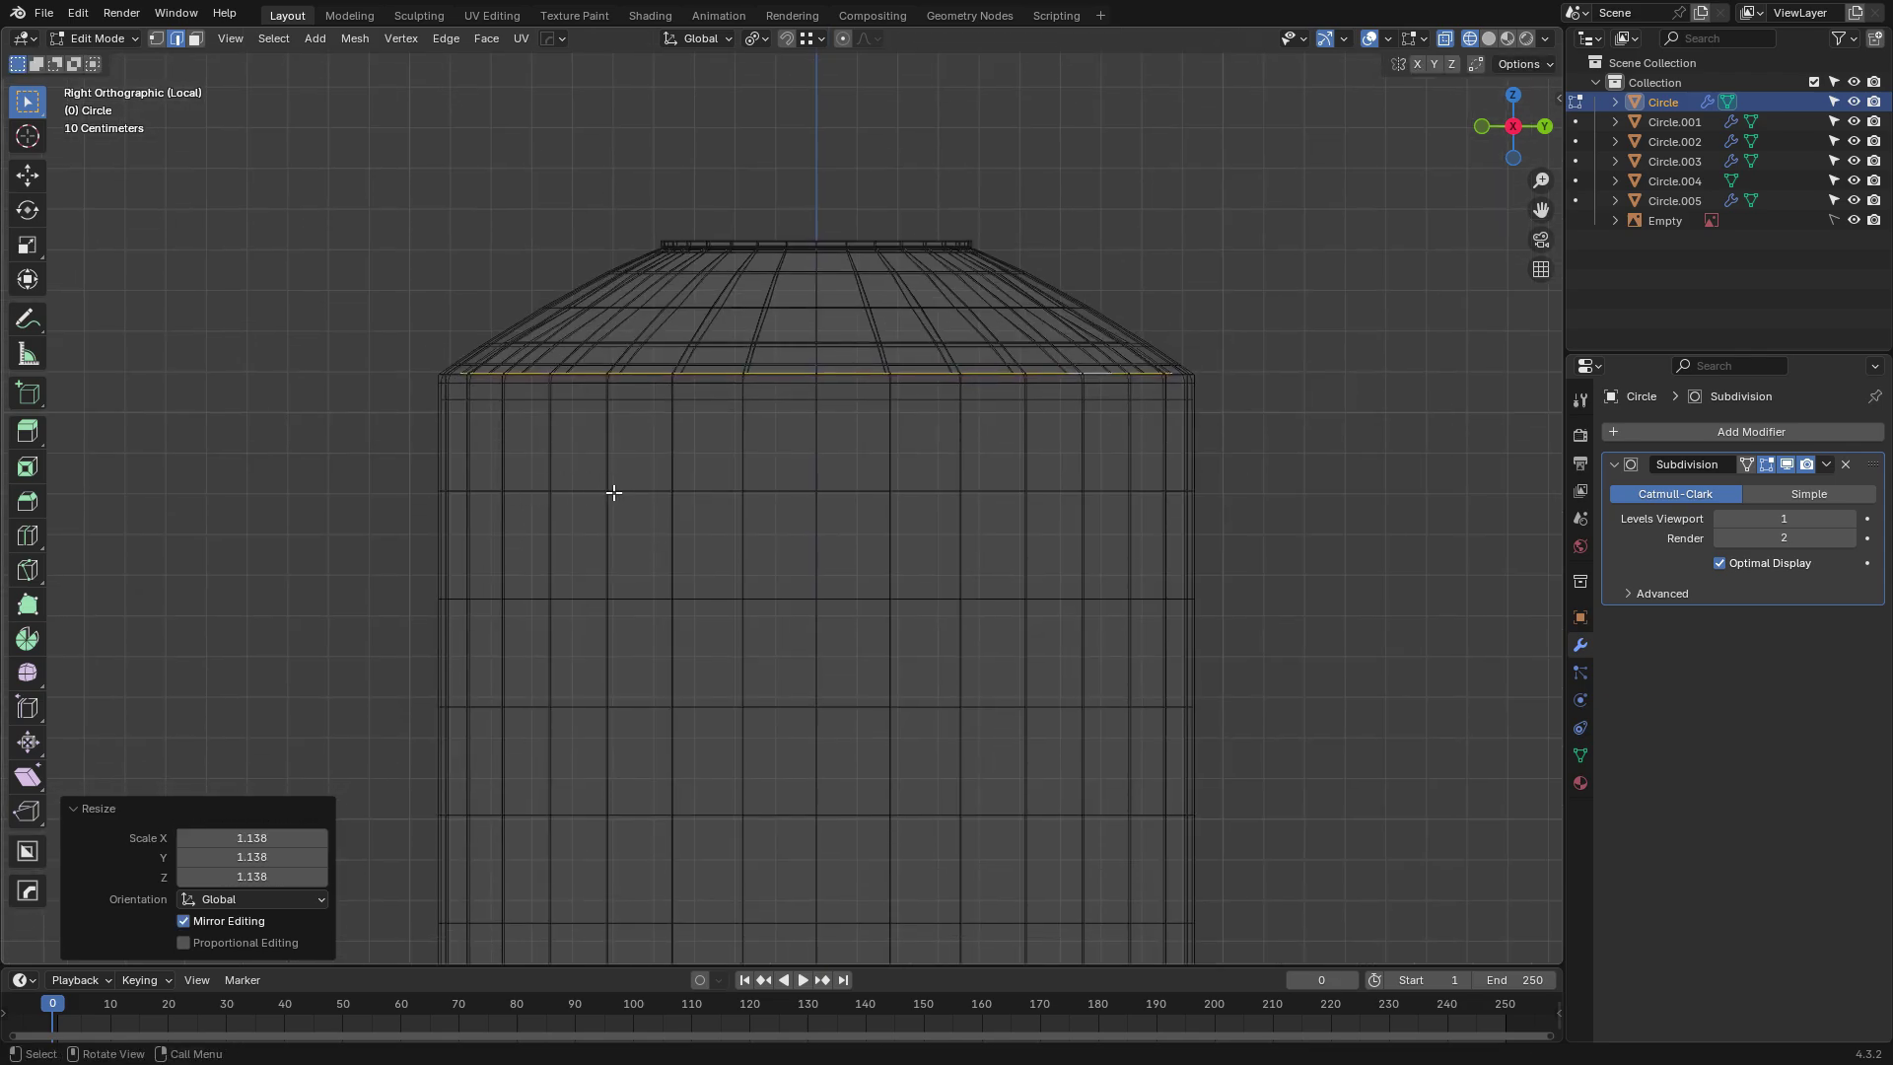
Extrude the selected inner edge loop down along Z by about 2.62 m to form the bottle's inner wall.
key("e")
key("z")
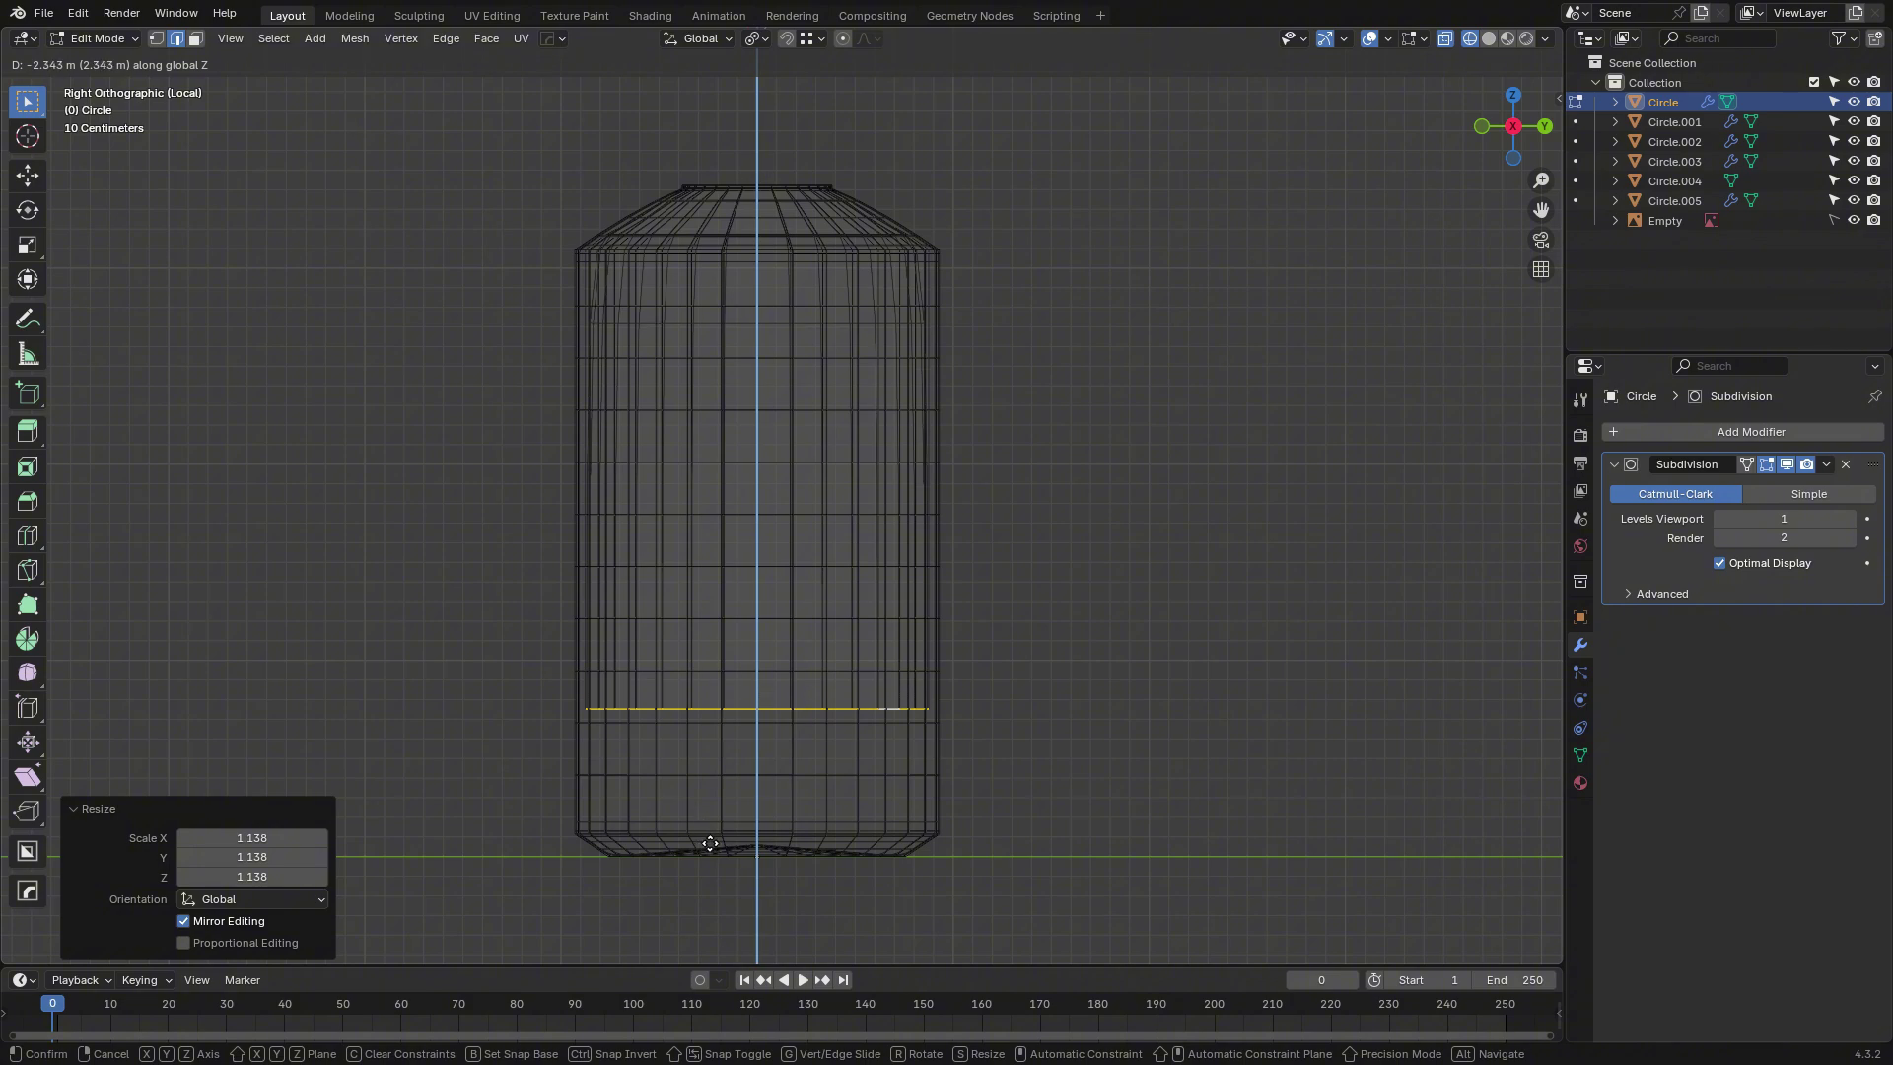
left_click(711, 899)
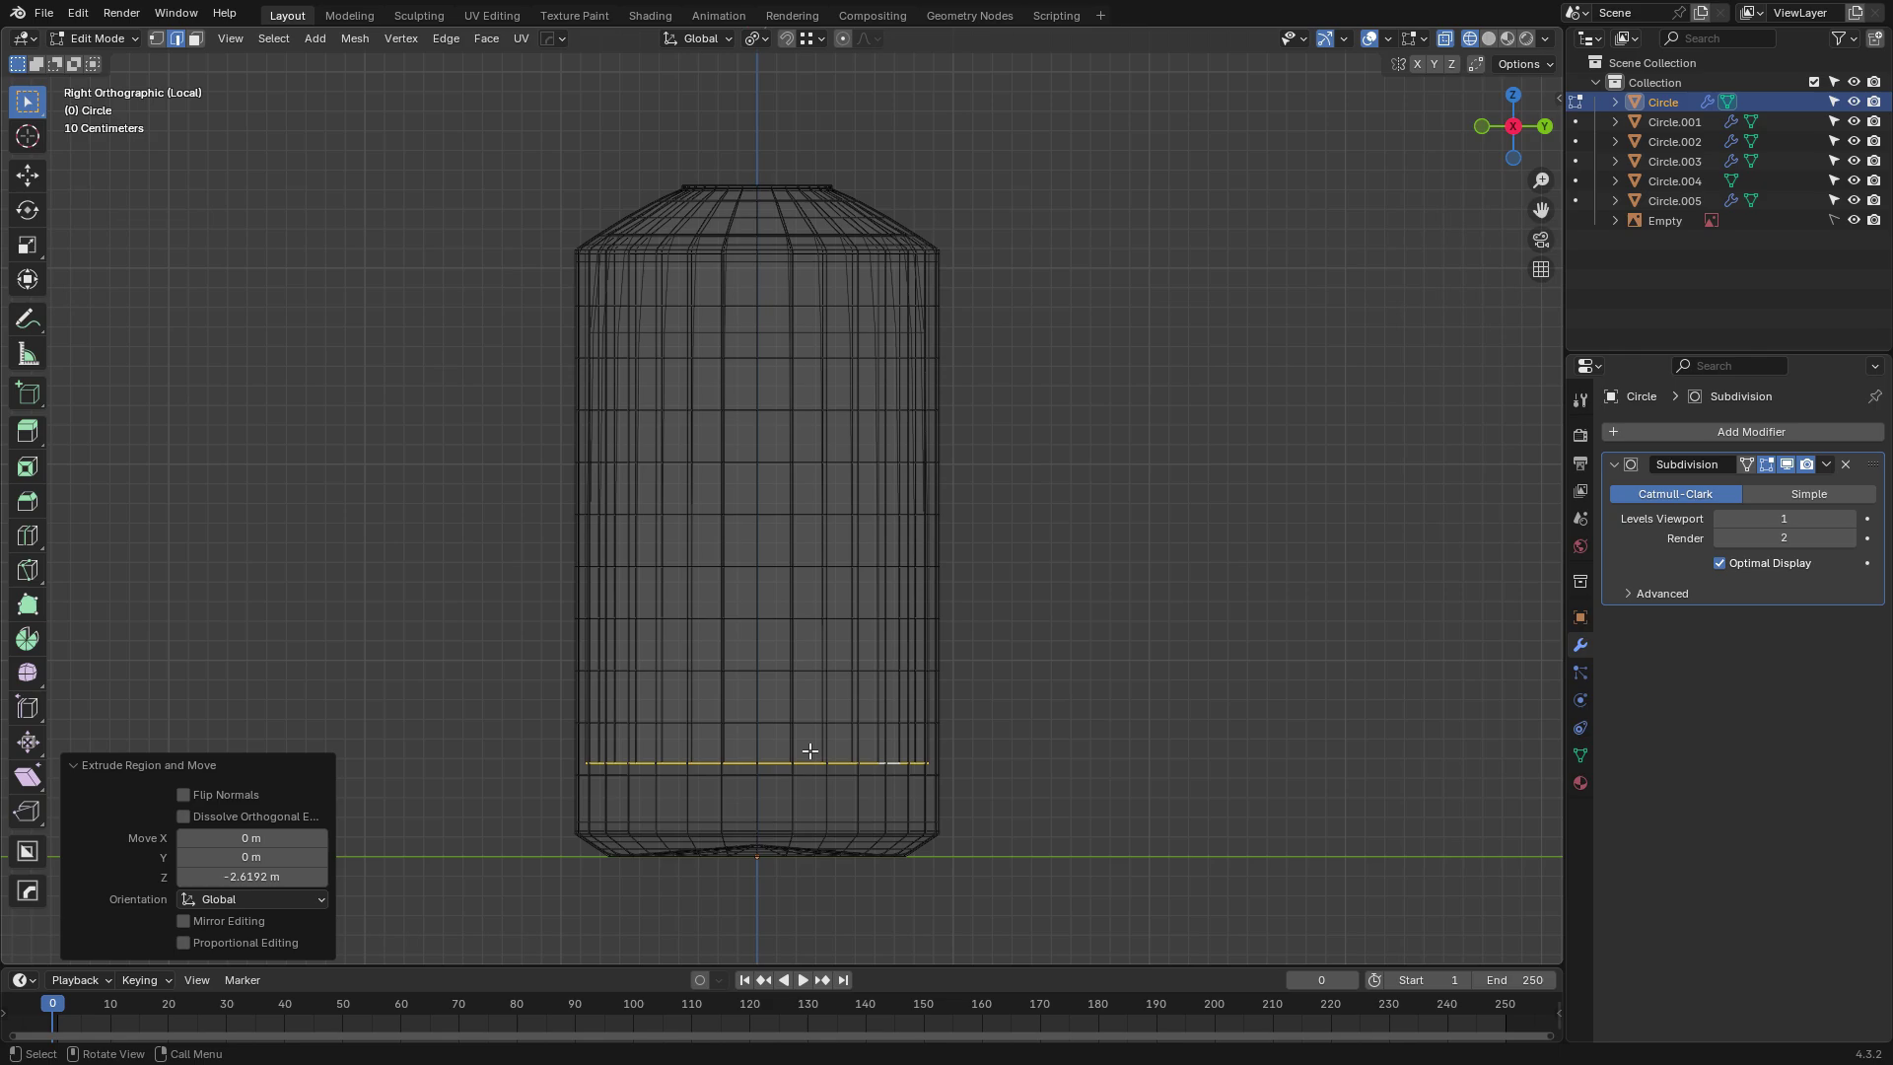
scroll(829, 736, "up", 2)
key("ctrl+b")
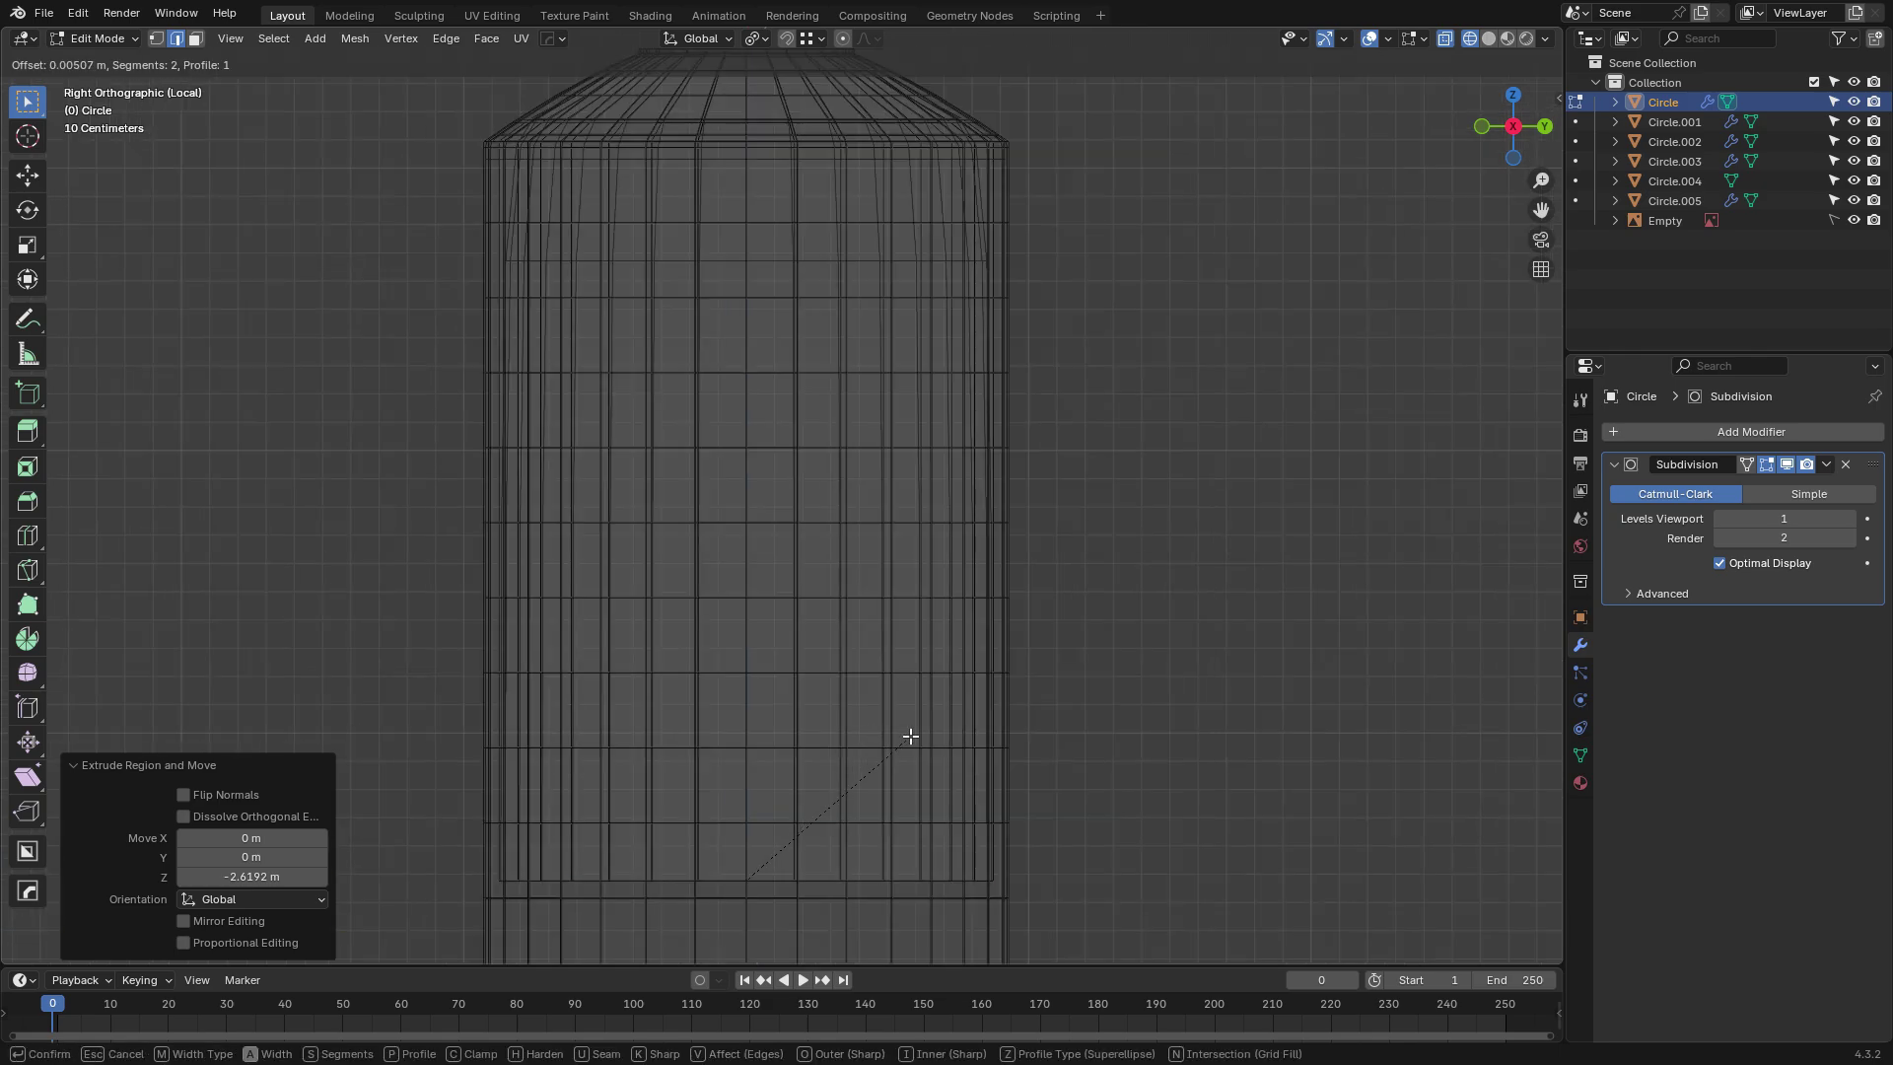
key("Escape")
Scale the inner wall's bottom loop almost to the centre and fill the small remaining opening with a face.
middle_click_drag(943, 660, 878, 608)
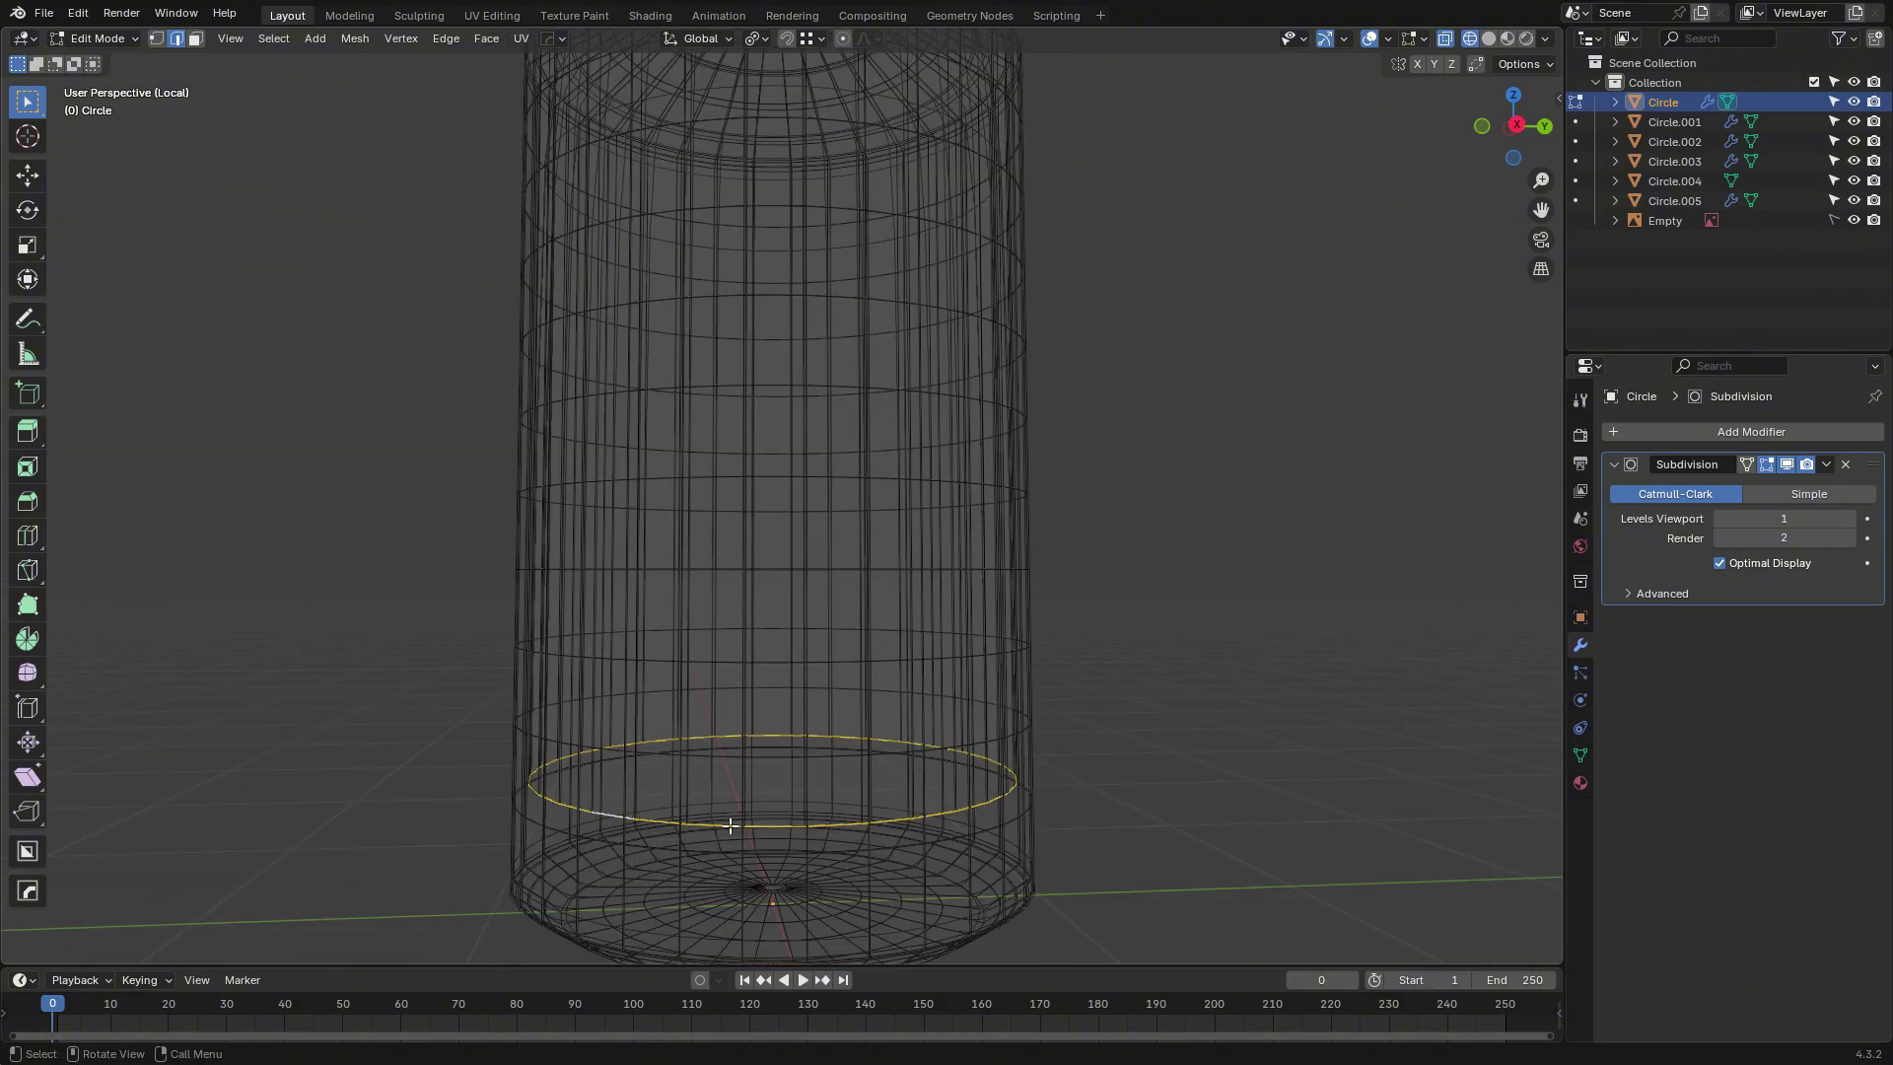
middle_click_drag(726, 828, 675, 881)
scroll(690, 878, "up", 3)
middle_click_drag(727, 862, 806, 657, "shift")
key("s")
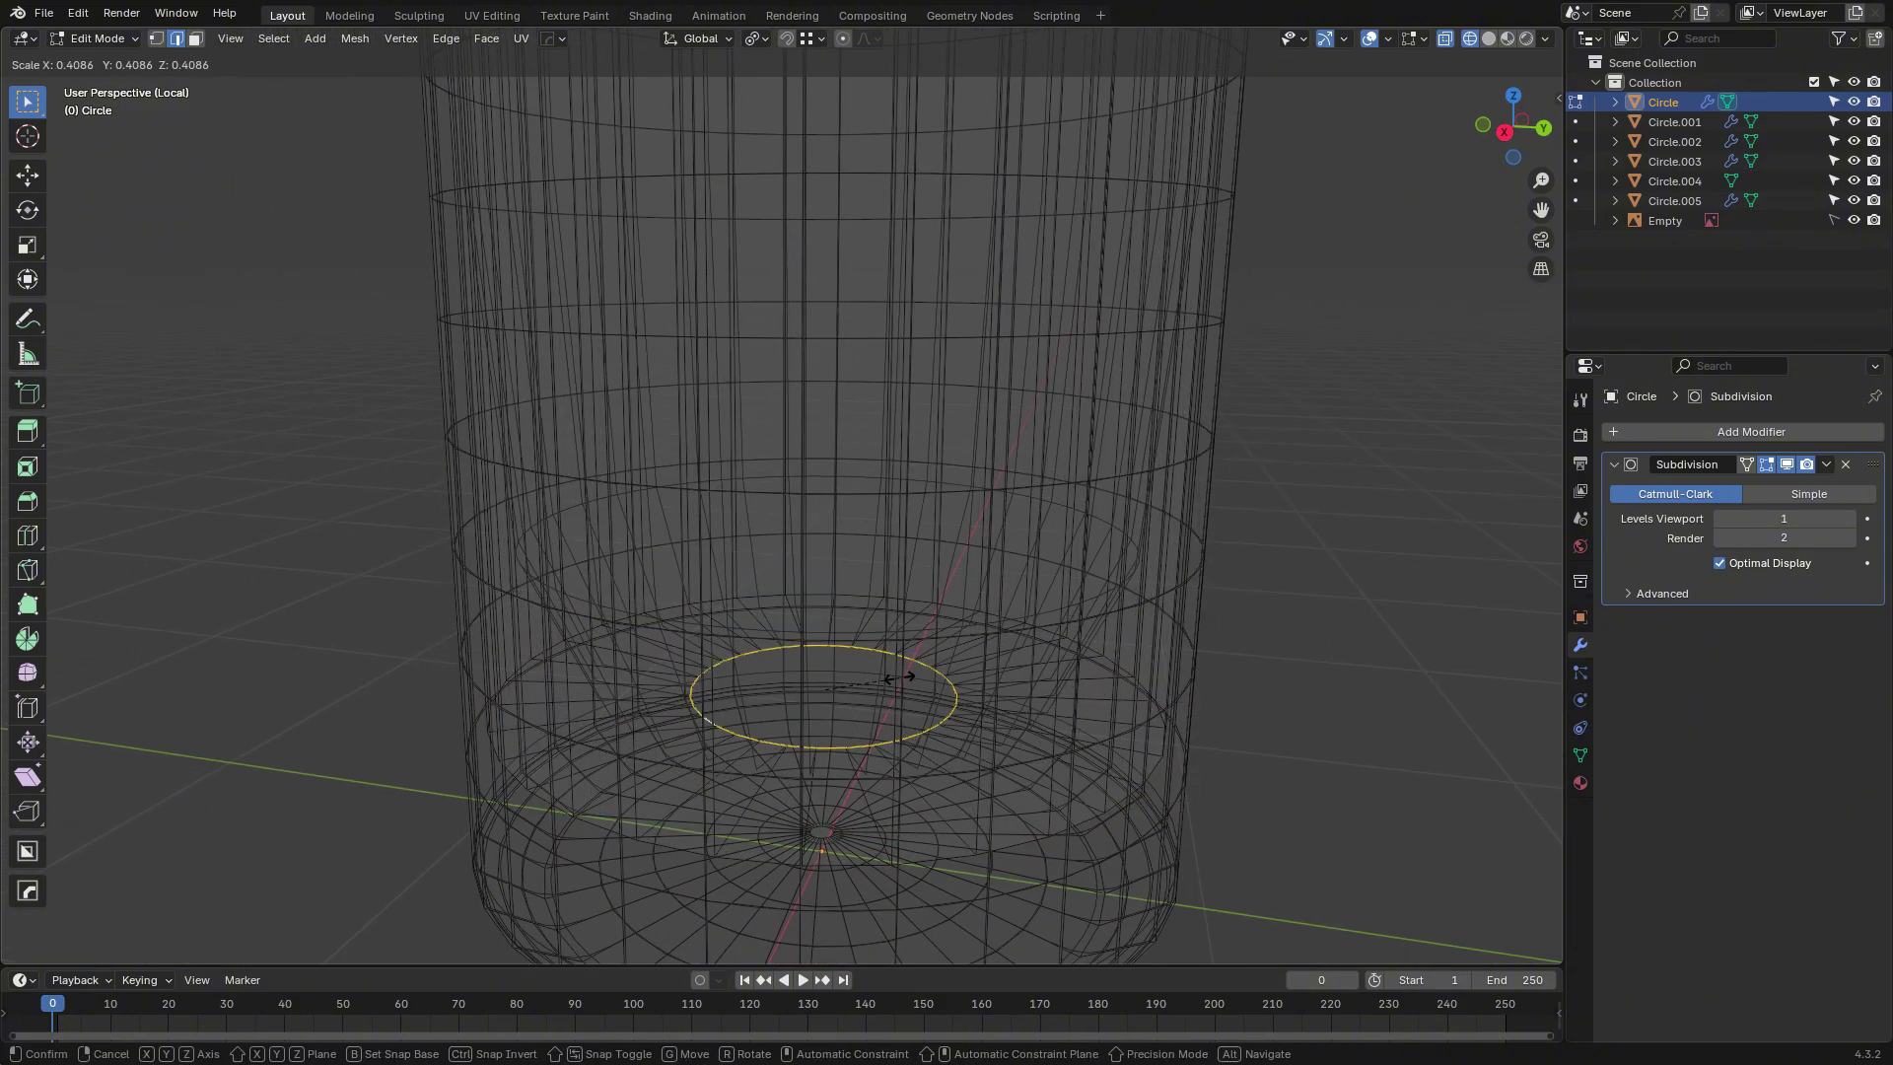
left_click(889, 685)
key("s")
left_click(858, 687)
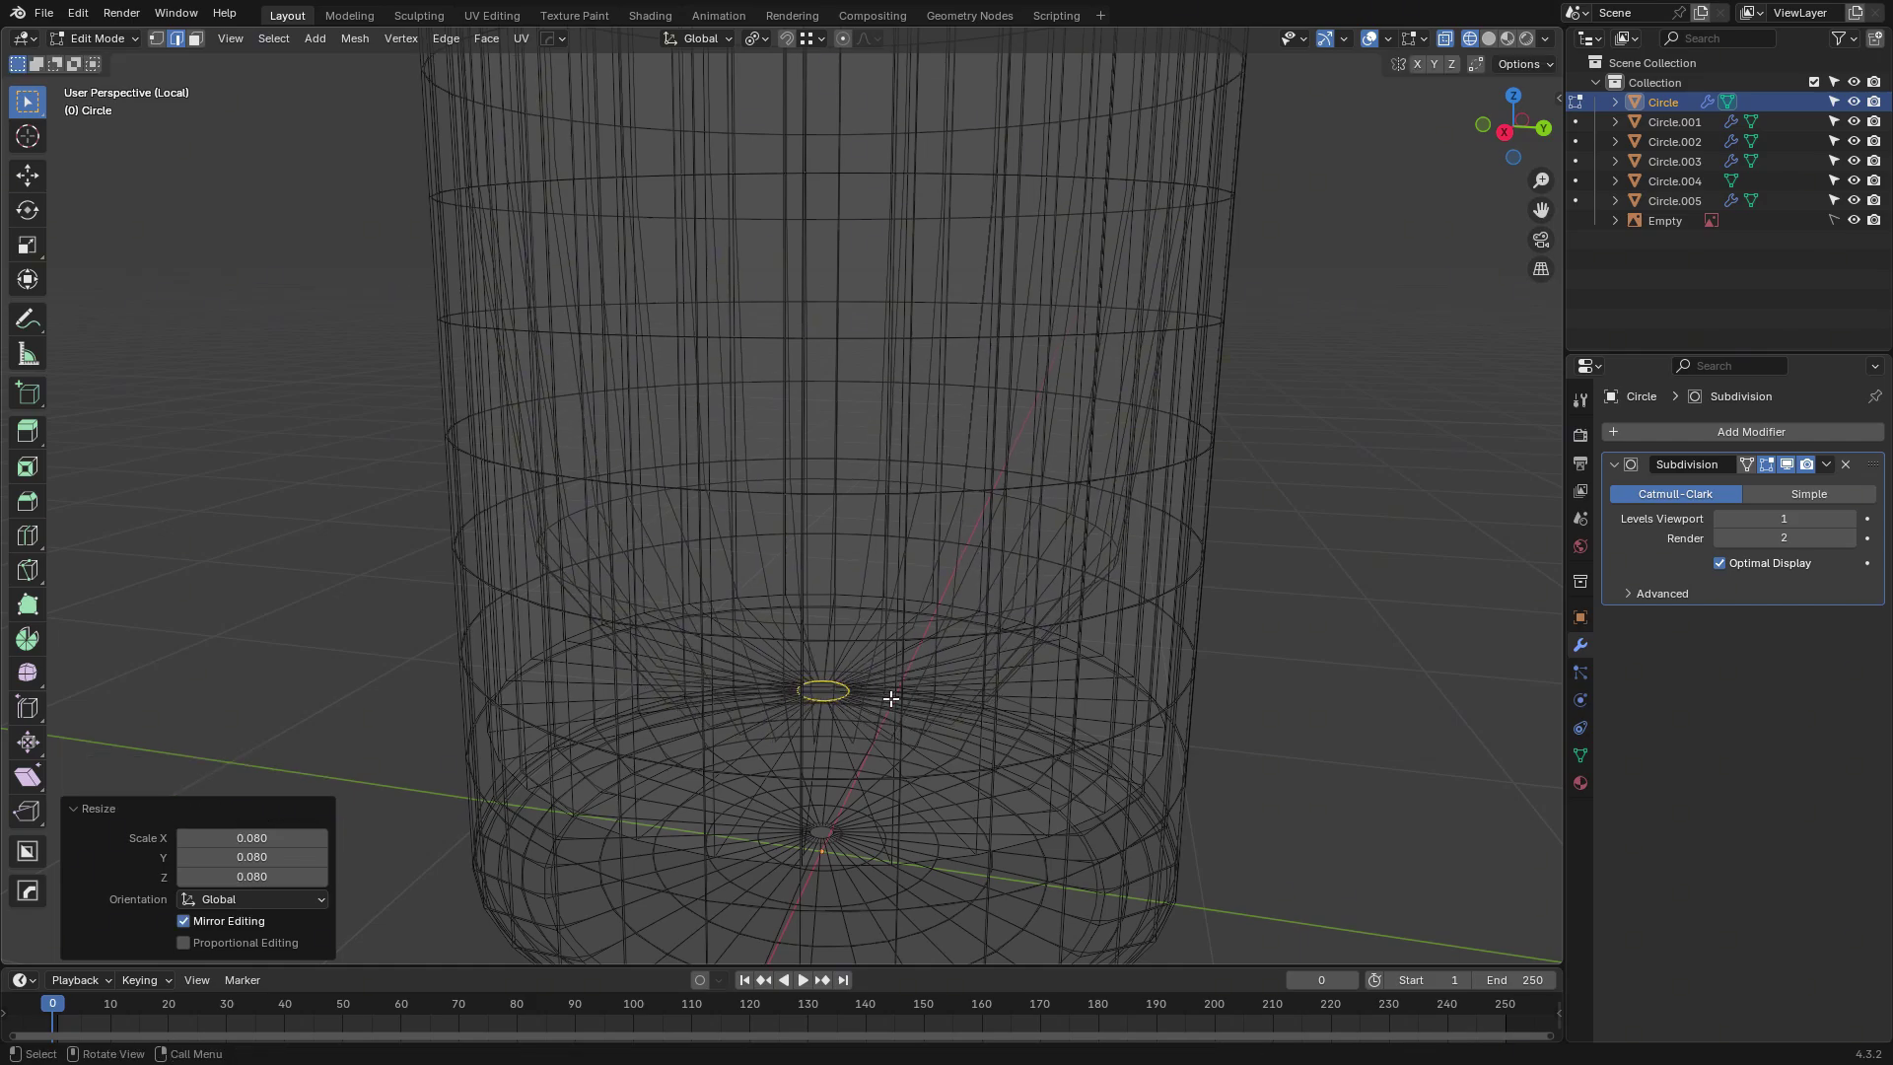
key("f")
Bevel the inner wall's bottom edge by about 0.3 m with 3 segments and return to Object Mode.
middle_click_drag(914, 837, 937, 773)
key("ctrl+b")
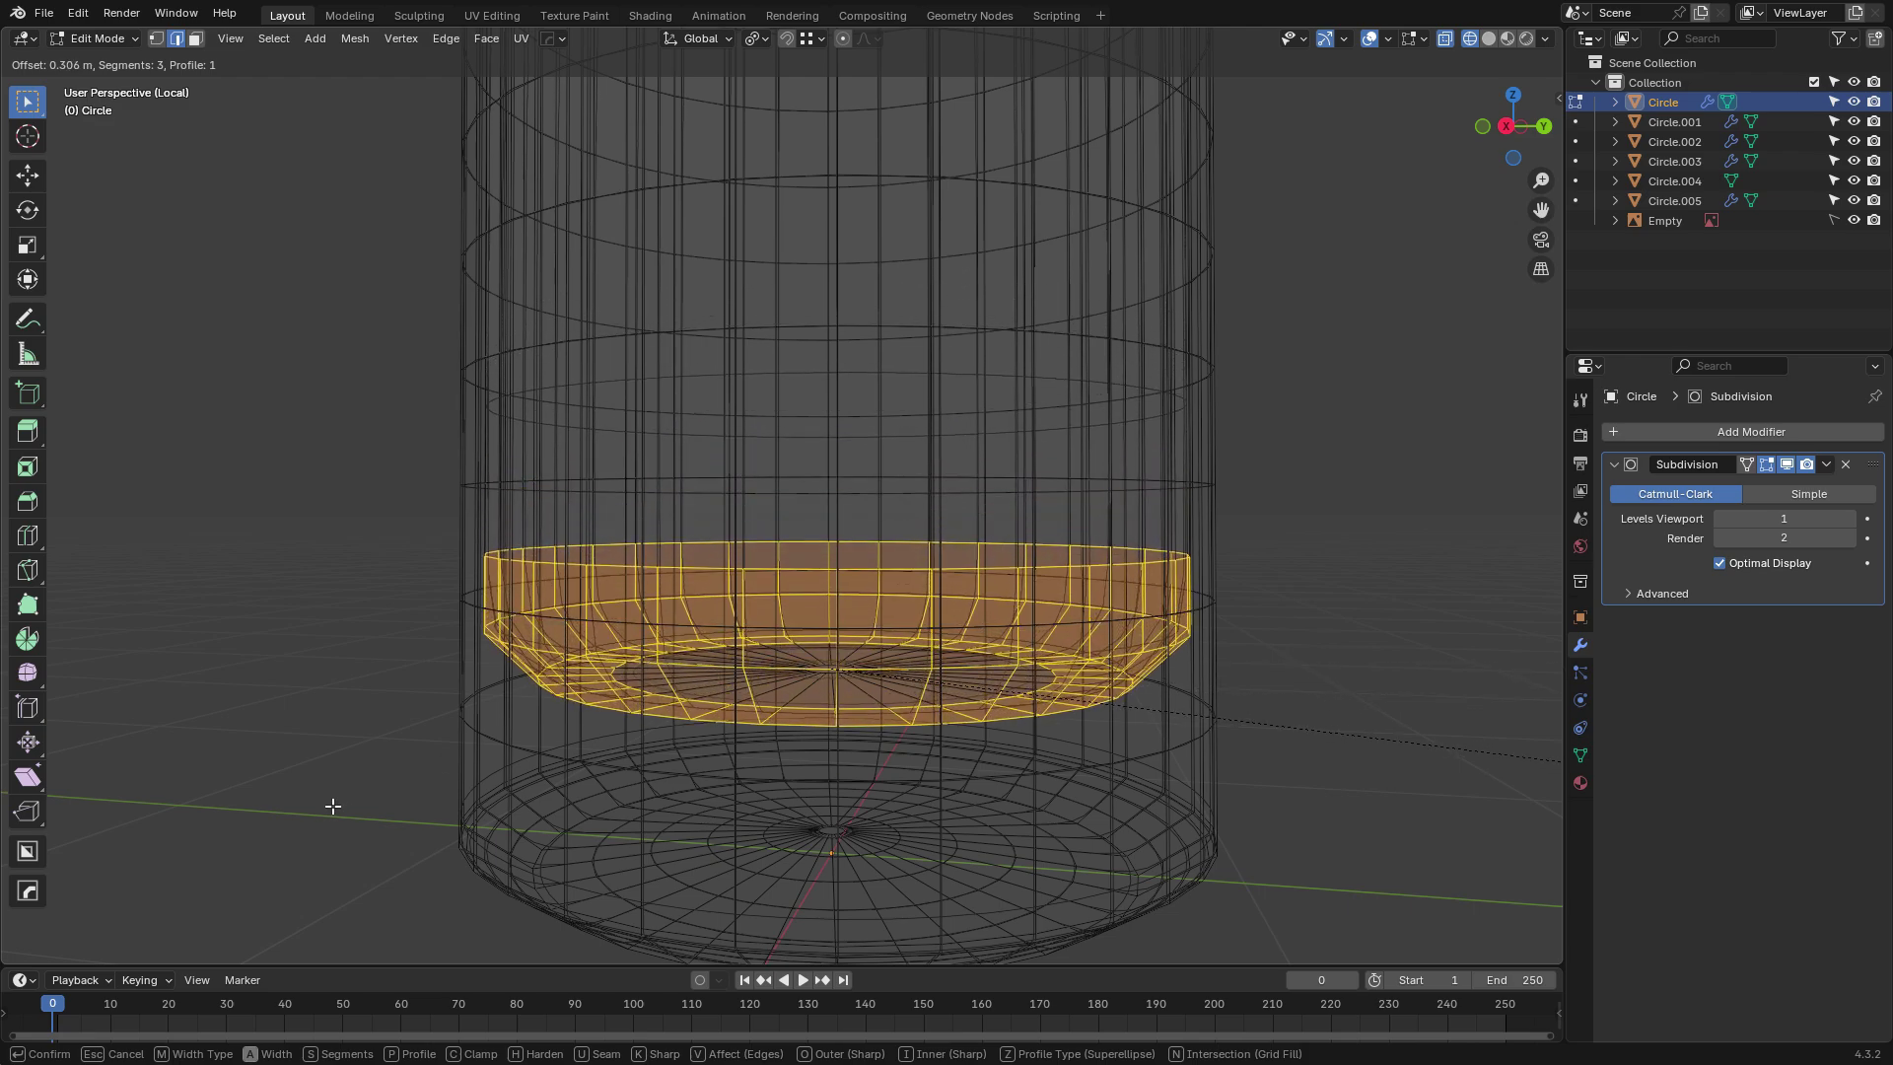
left_click(286, 816)
key("Tab")
left_click(1257, 554)
Check the bottle body from the right side, switch to solid shading and inspect it from above.
left_click(1505, 126)
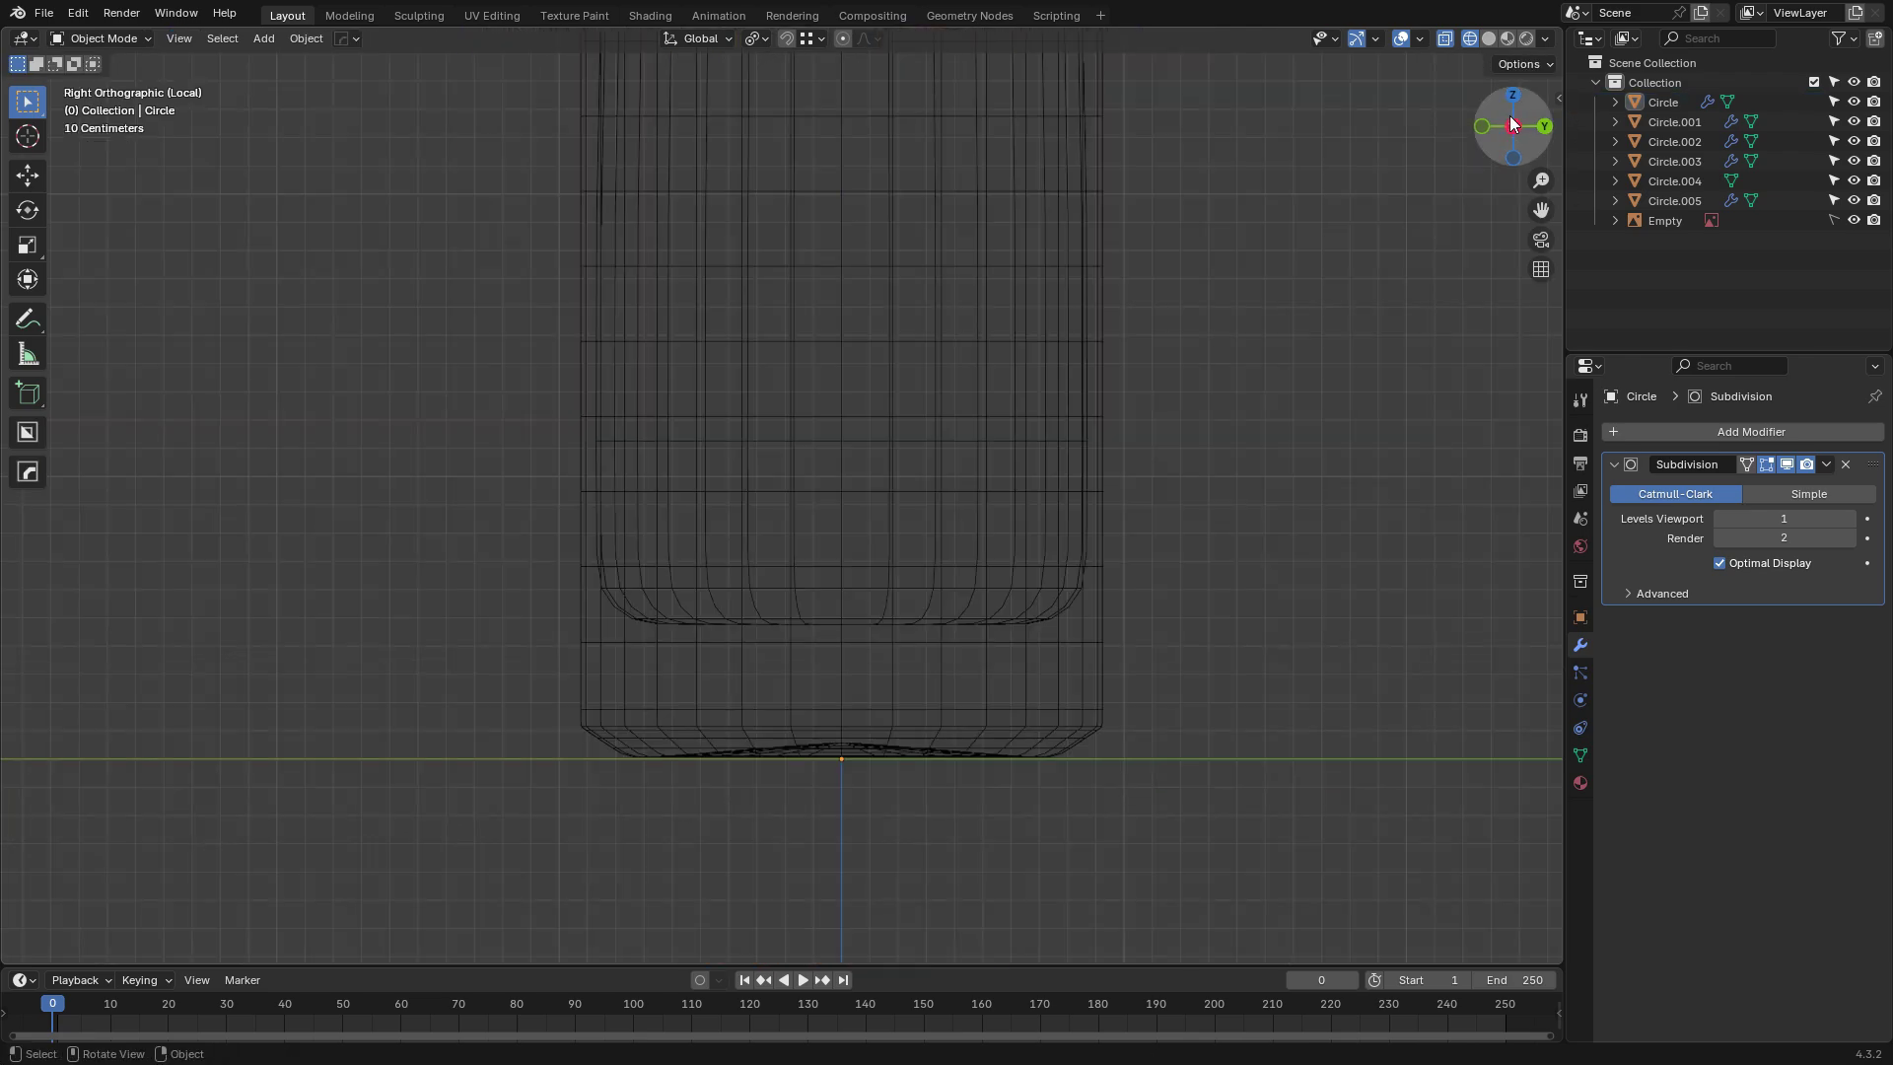
scroll(1152, 495, "down", 3)
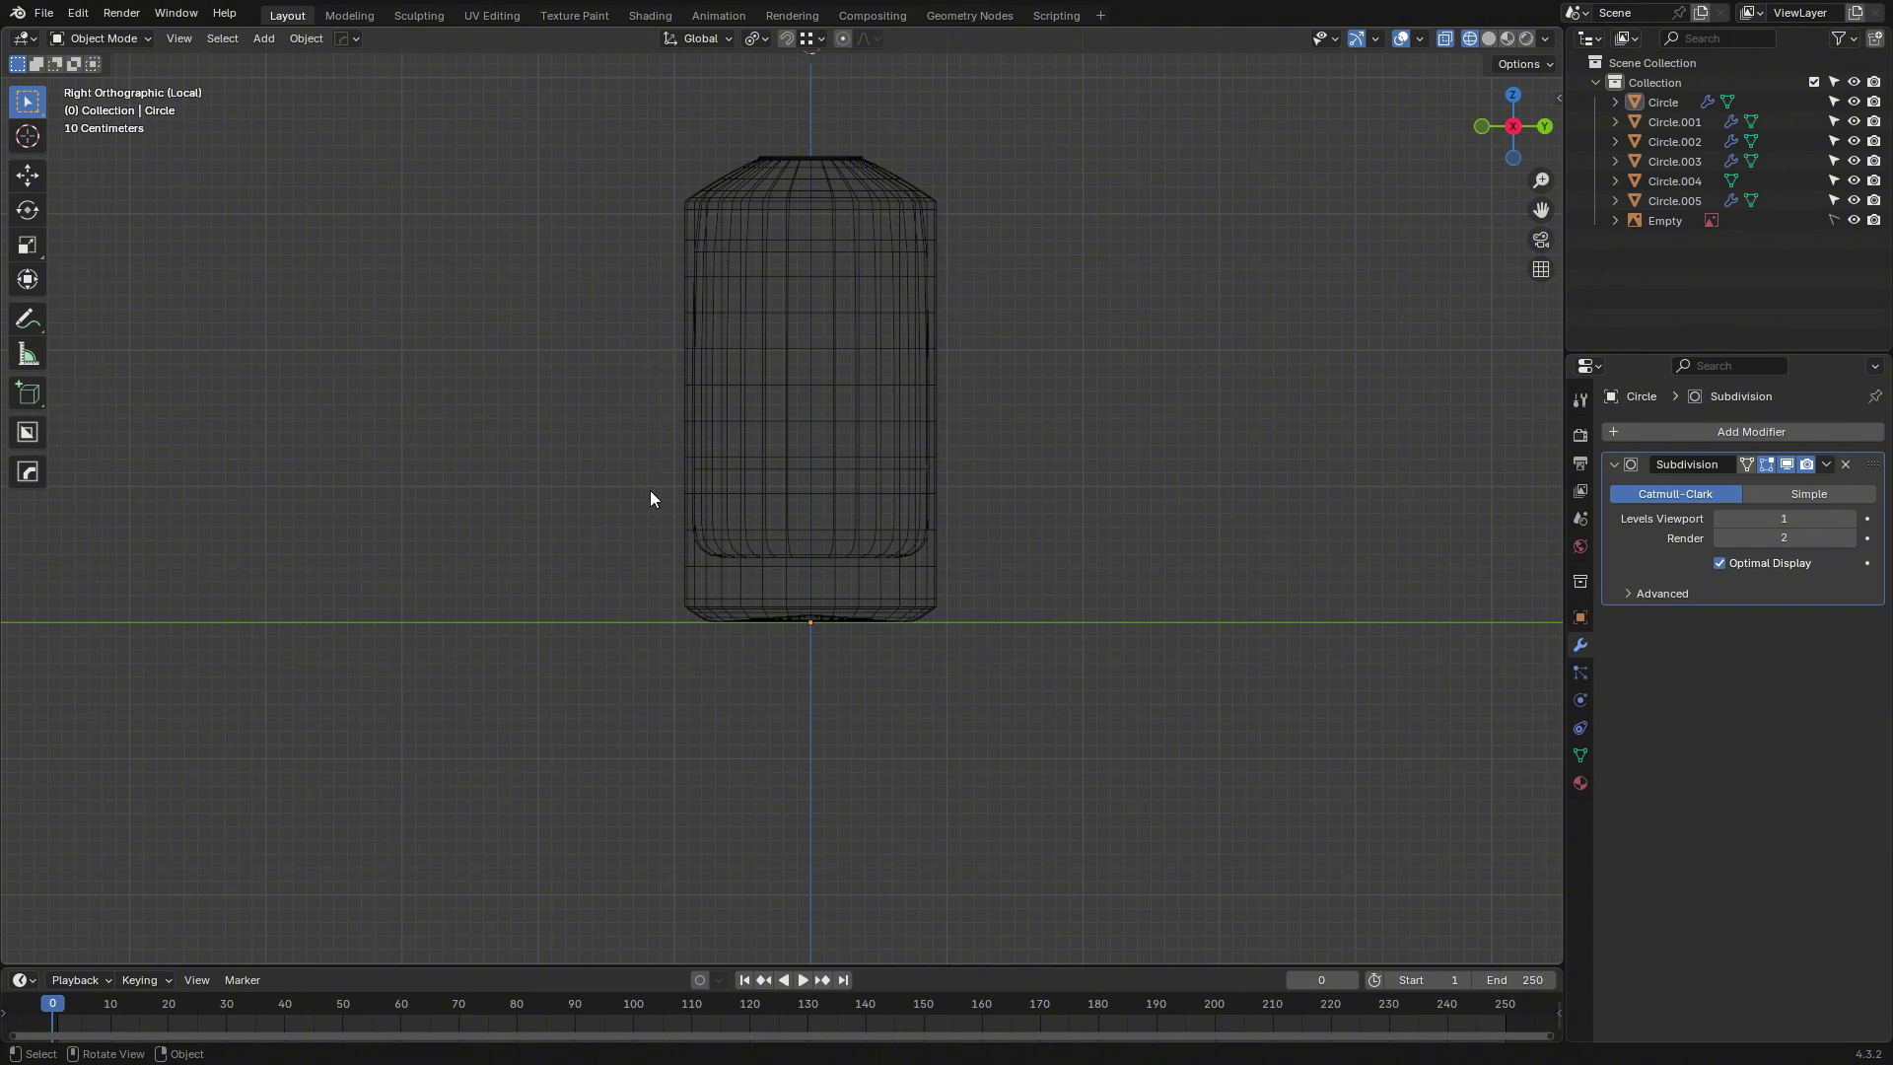
left_click(1488, 38)
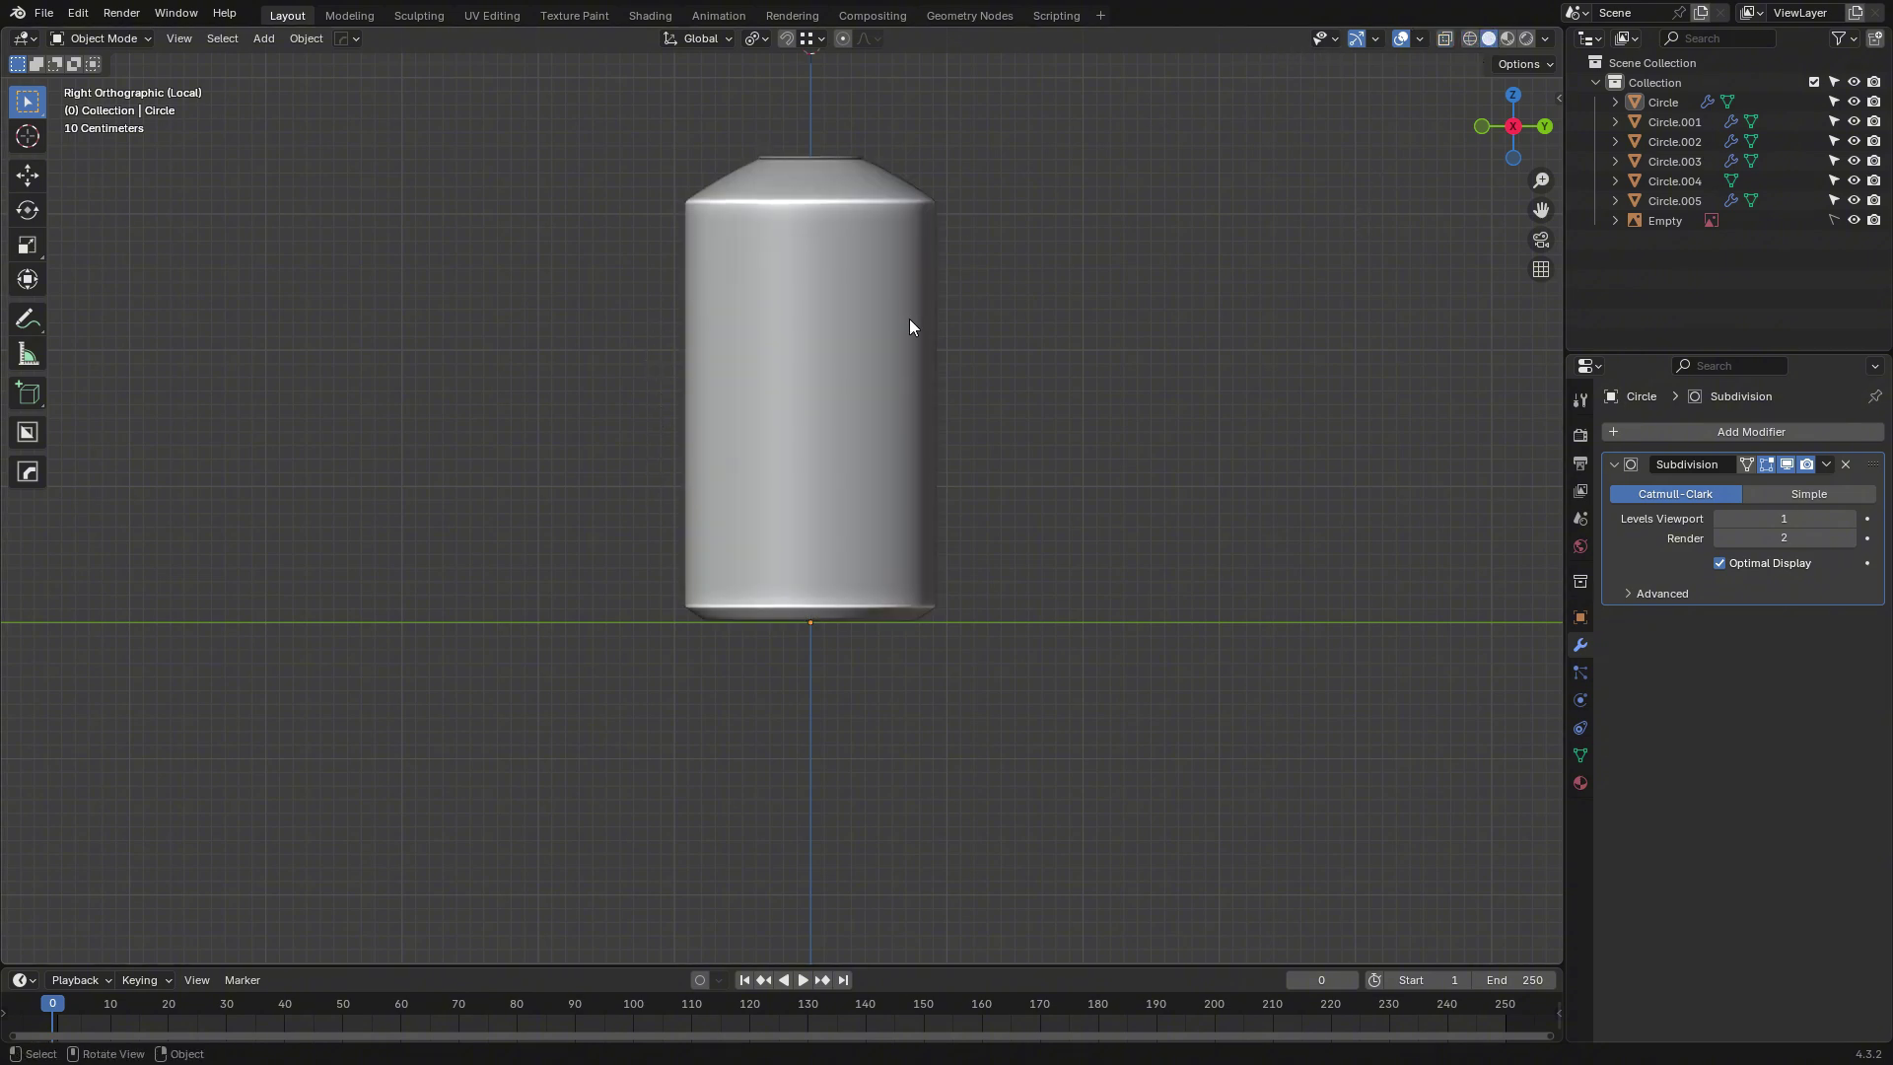
mouse_move(909, 322)
middle_mouse_down()
mouse_move(1140, 381)
mouse_move(880, 398)
mouse_move(1200, 524)
mouse_move(1052, 536)
mouse_move(950, 579)
mouse_move(1048, 596)
mouse_move(1238, 541)
mouse_move(1078, 506)
middle_mouse_up()
scroll(986, 492, "down", 8)
left_click(891, 485)
left_click(1080, 417)
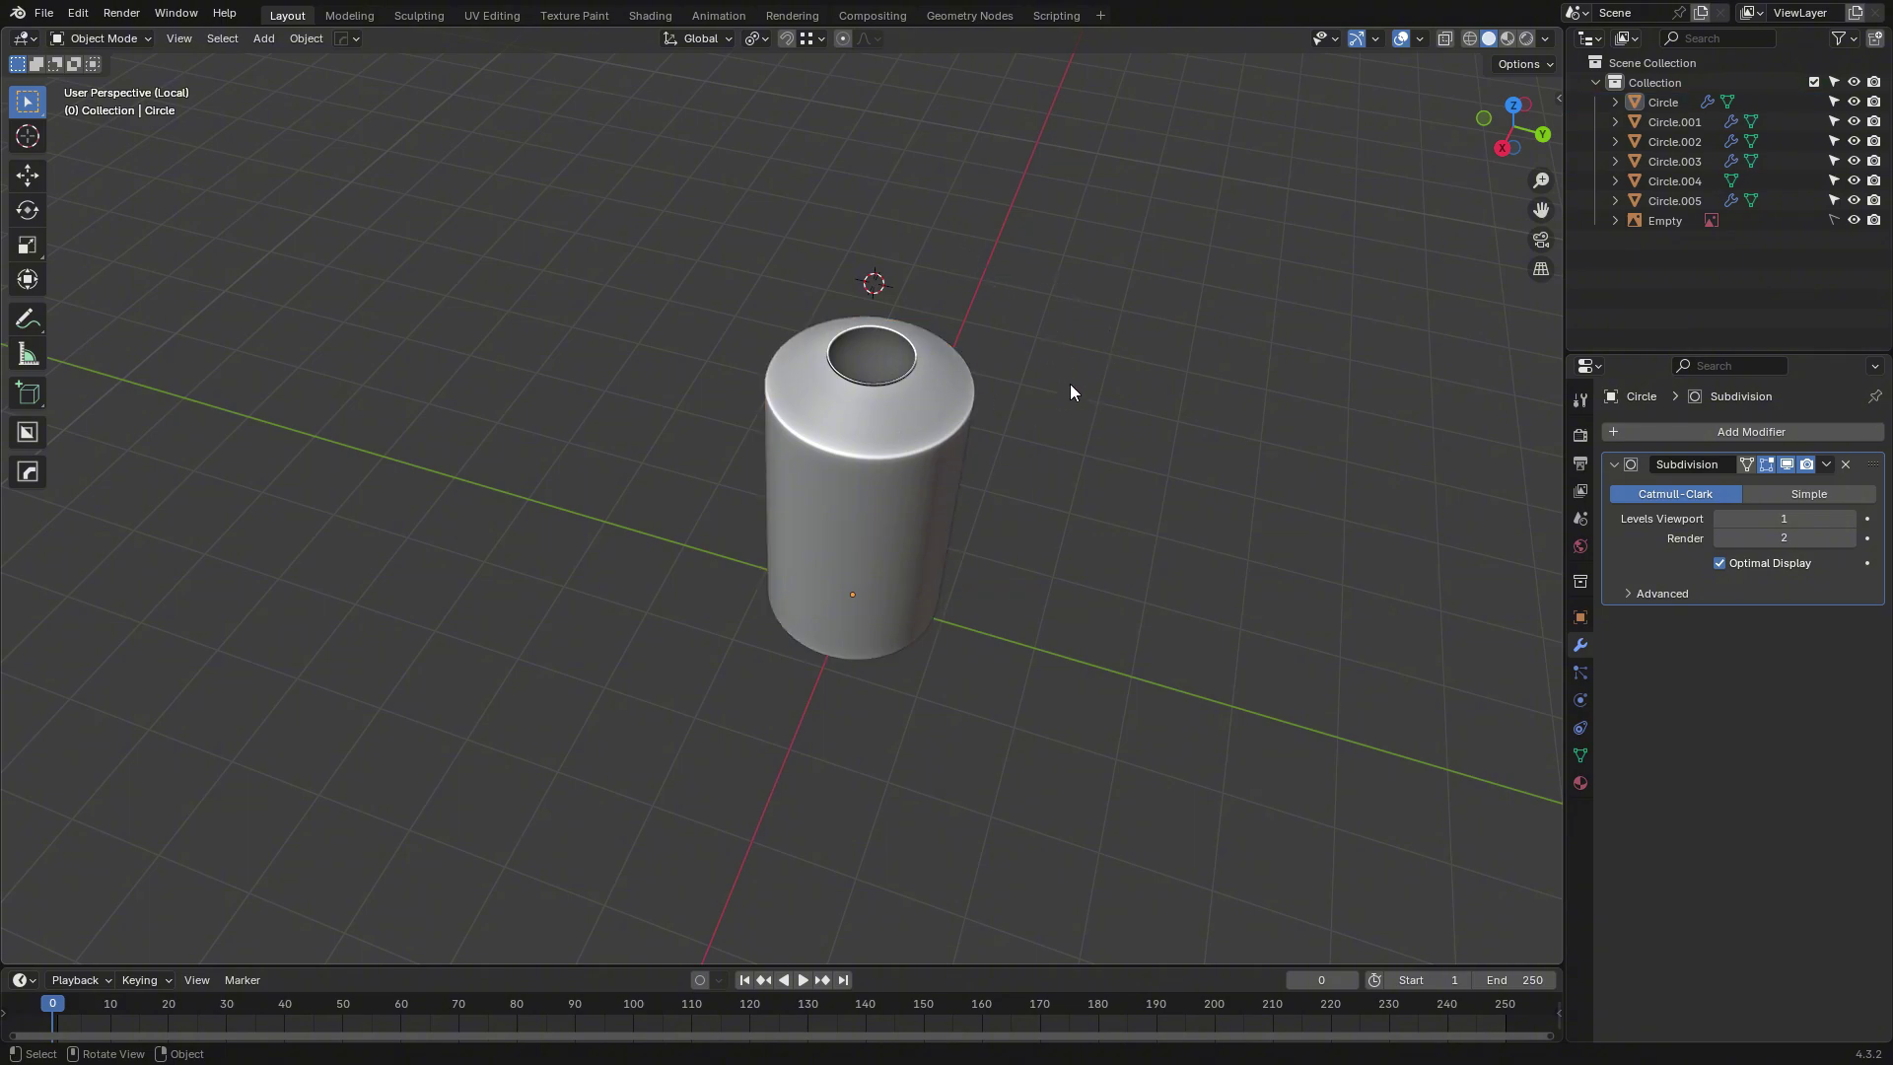
Leave local view and compare the complete bottle with the reference image.
key("KP_Divide")
scroll(1002, 383, "up", 5)
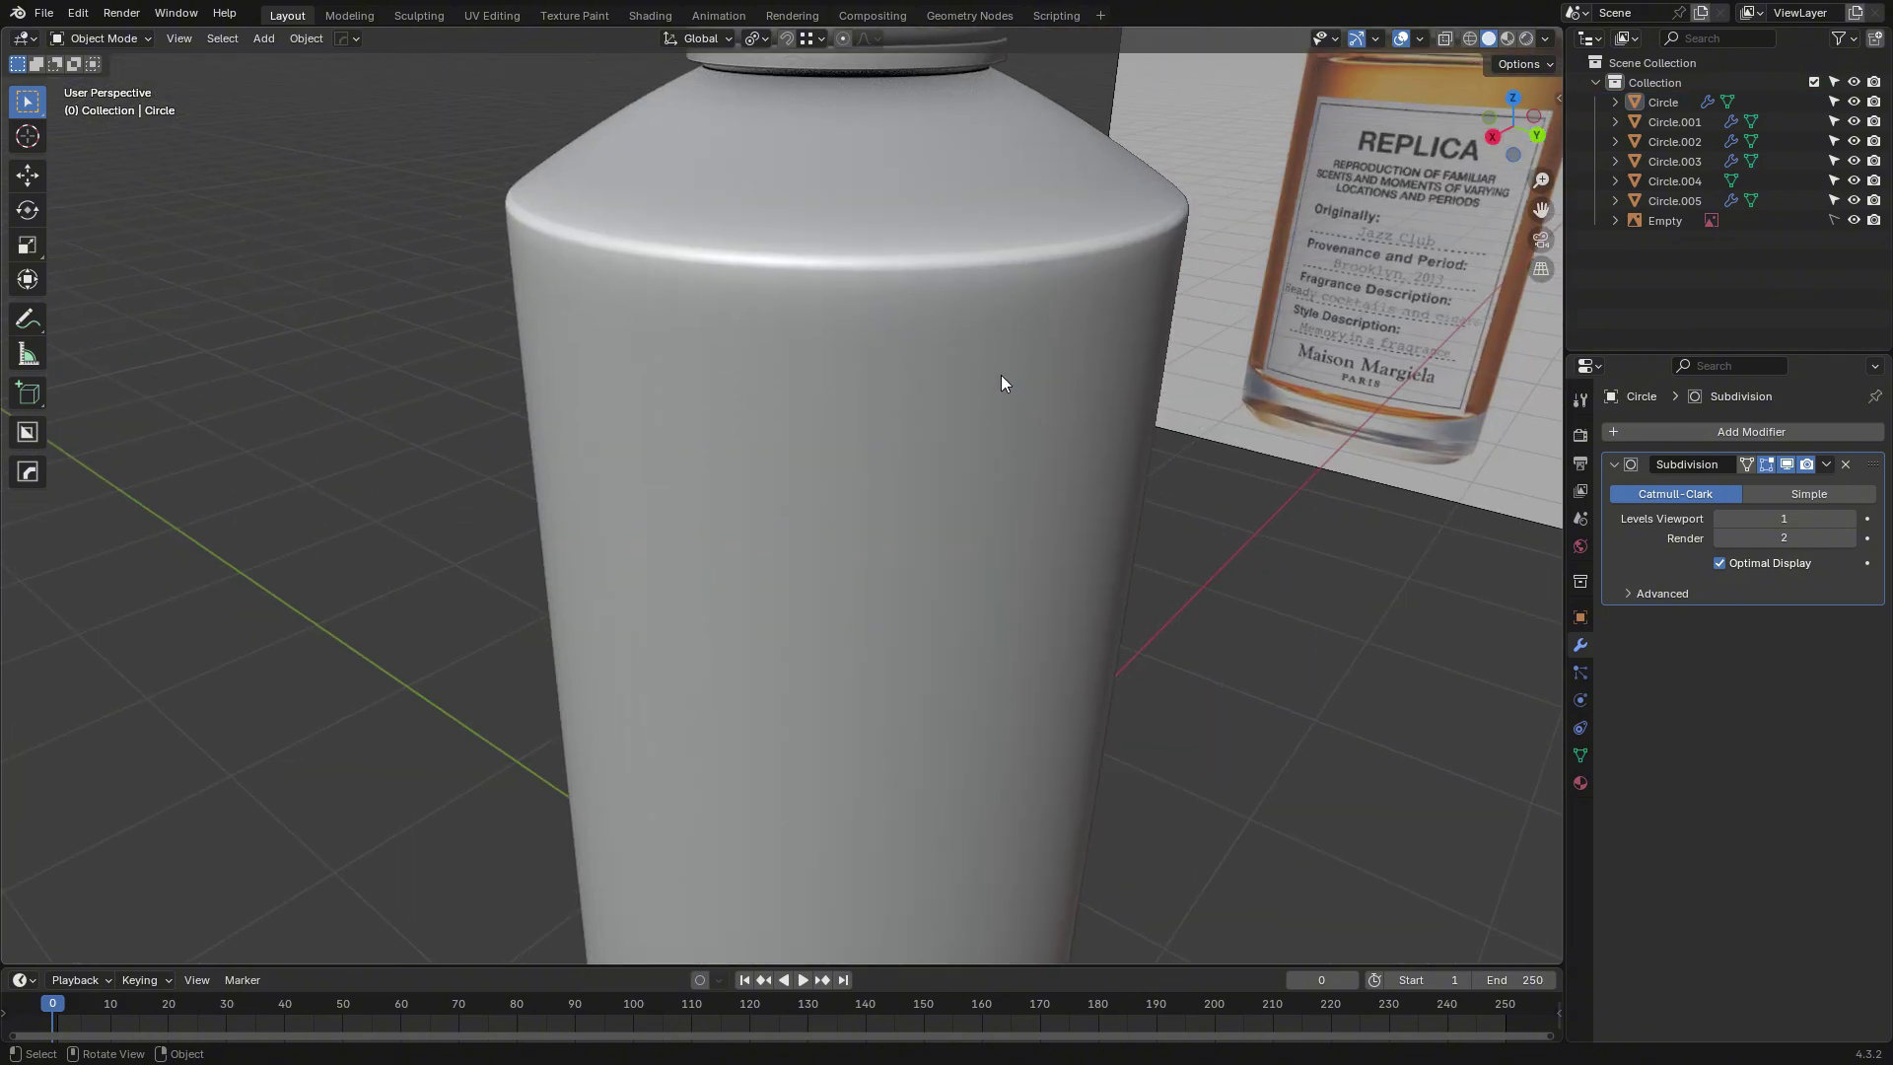
scroll(1128, 647, "down", 8)
middle_click_drag(905, 590, 970, 566)
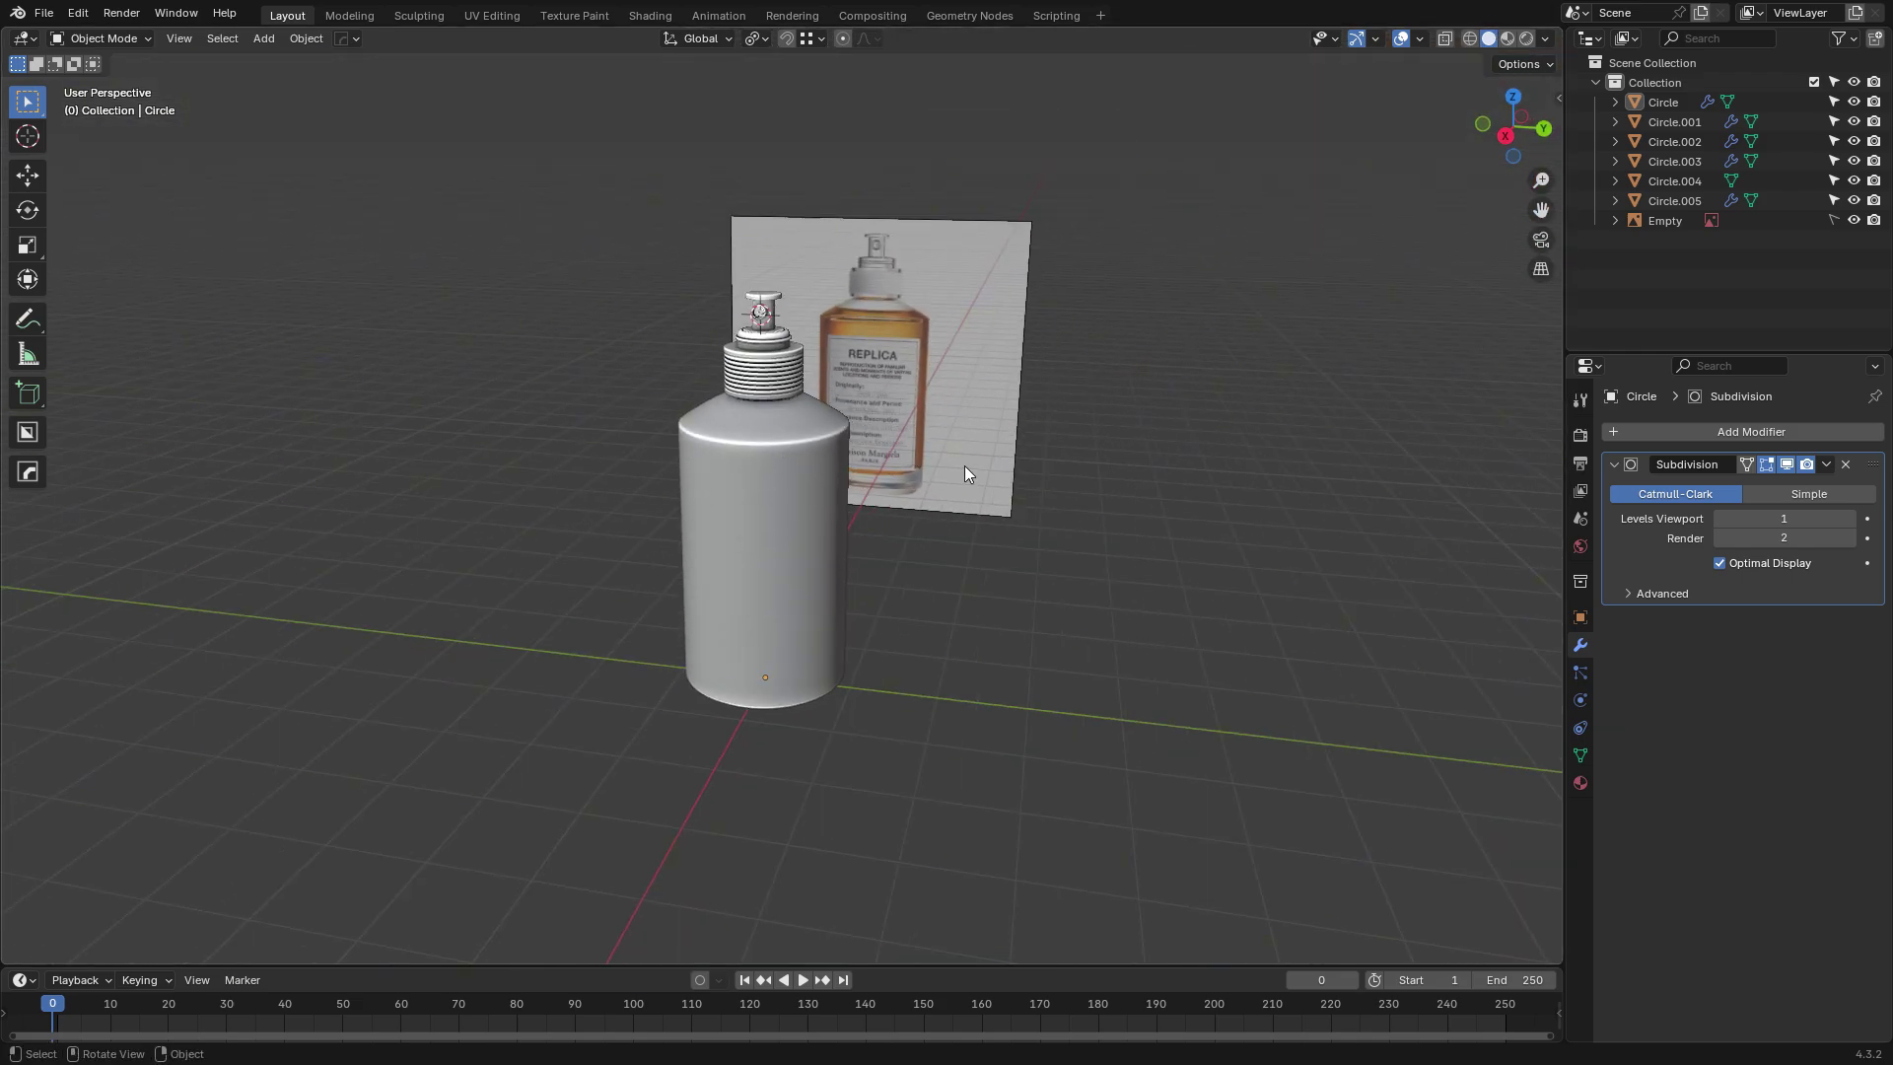
middle_click_drag(964, 465, 1252, 351)
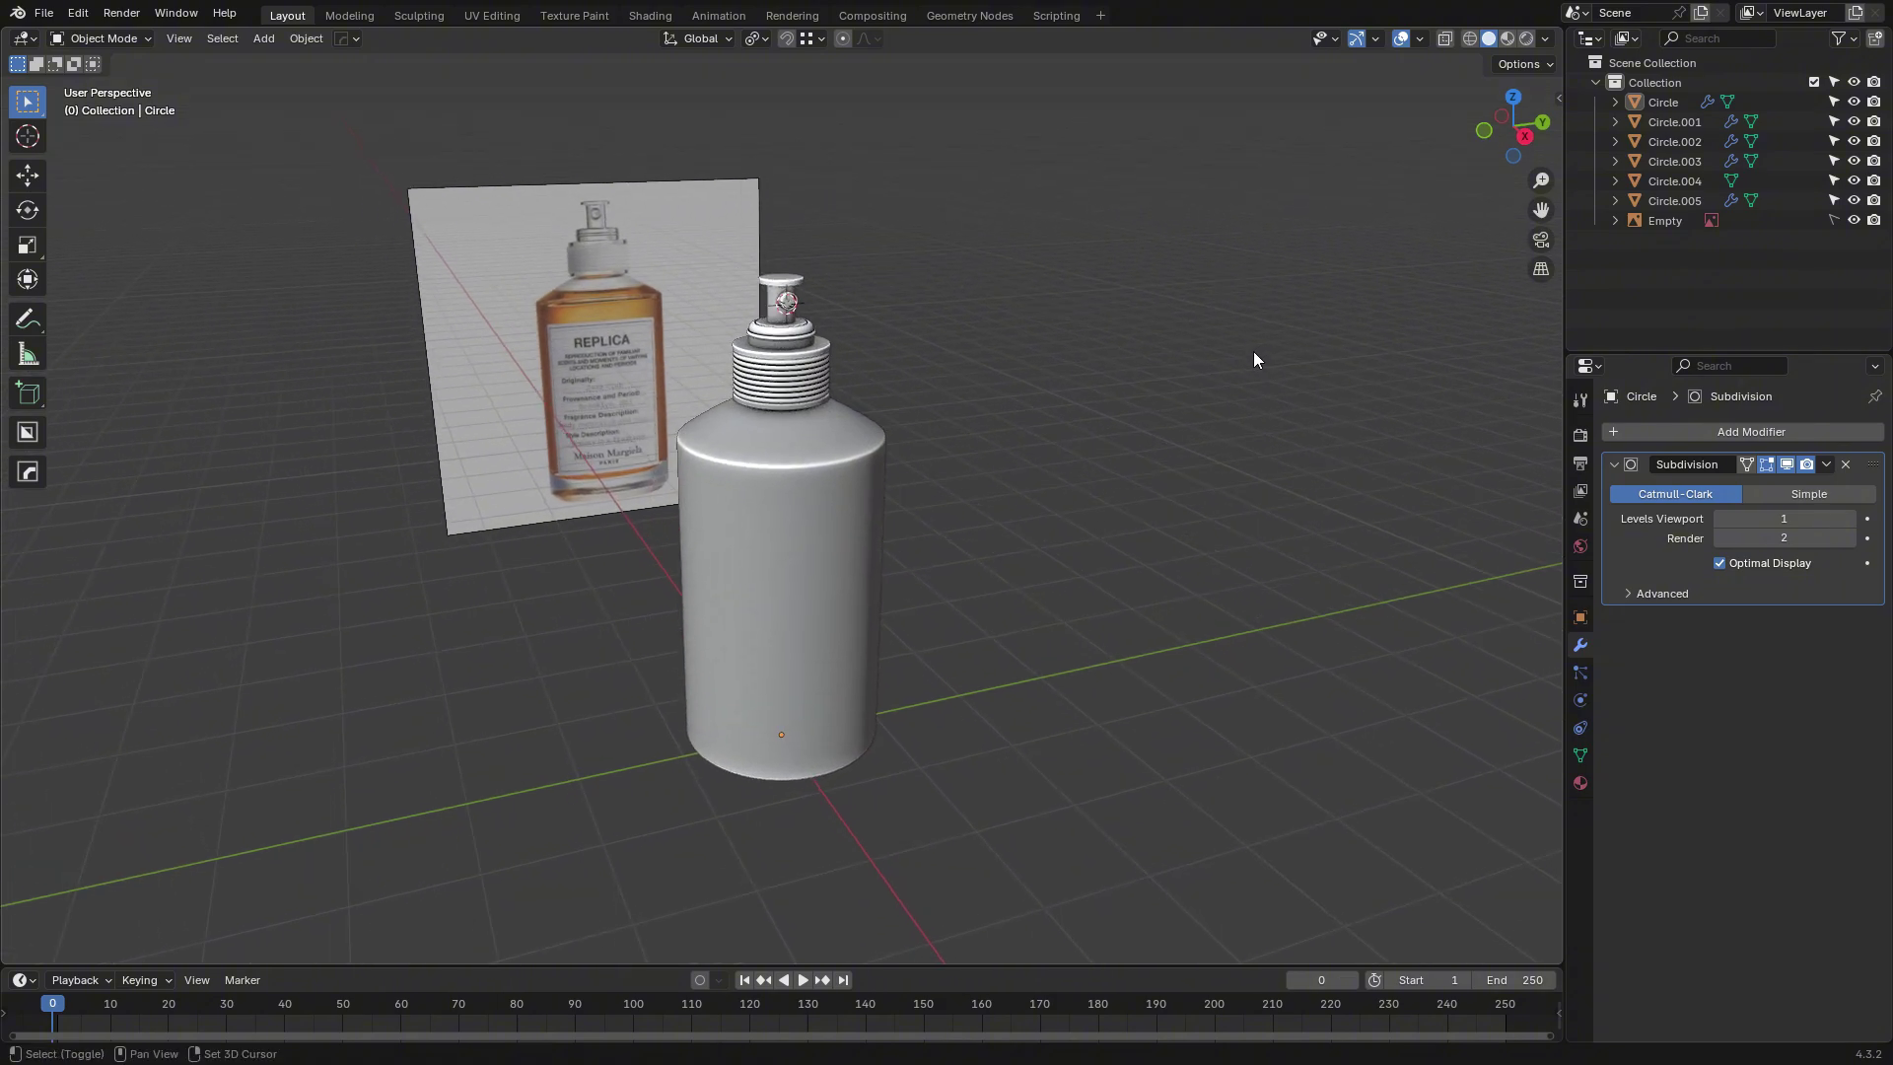
scroll(1254, 353, "up", 2)
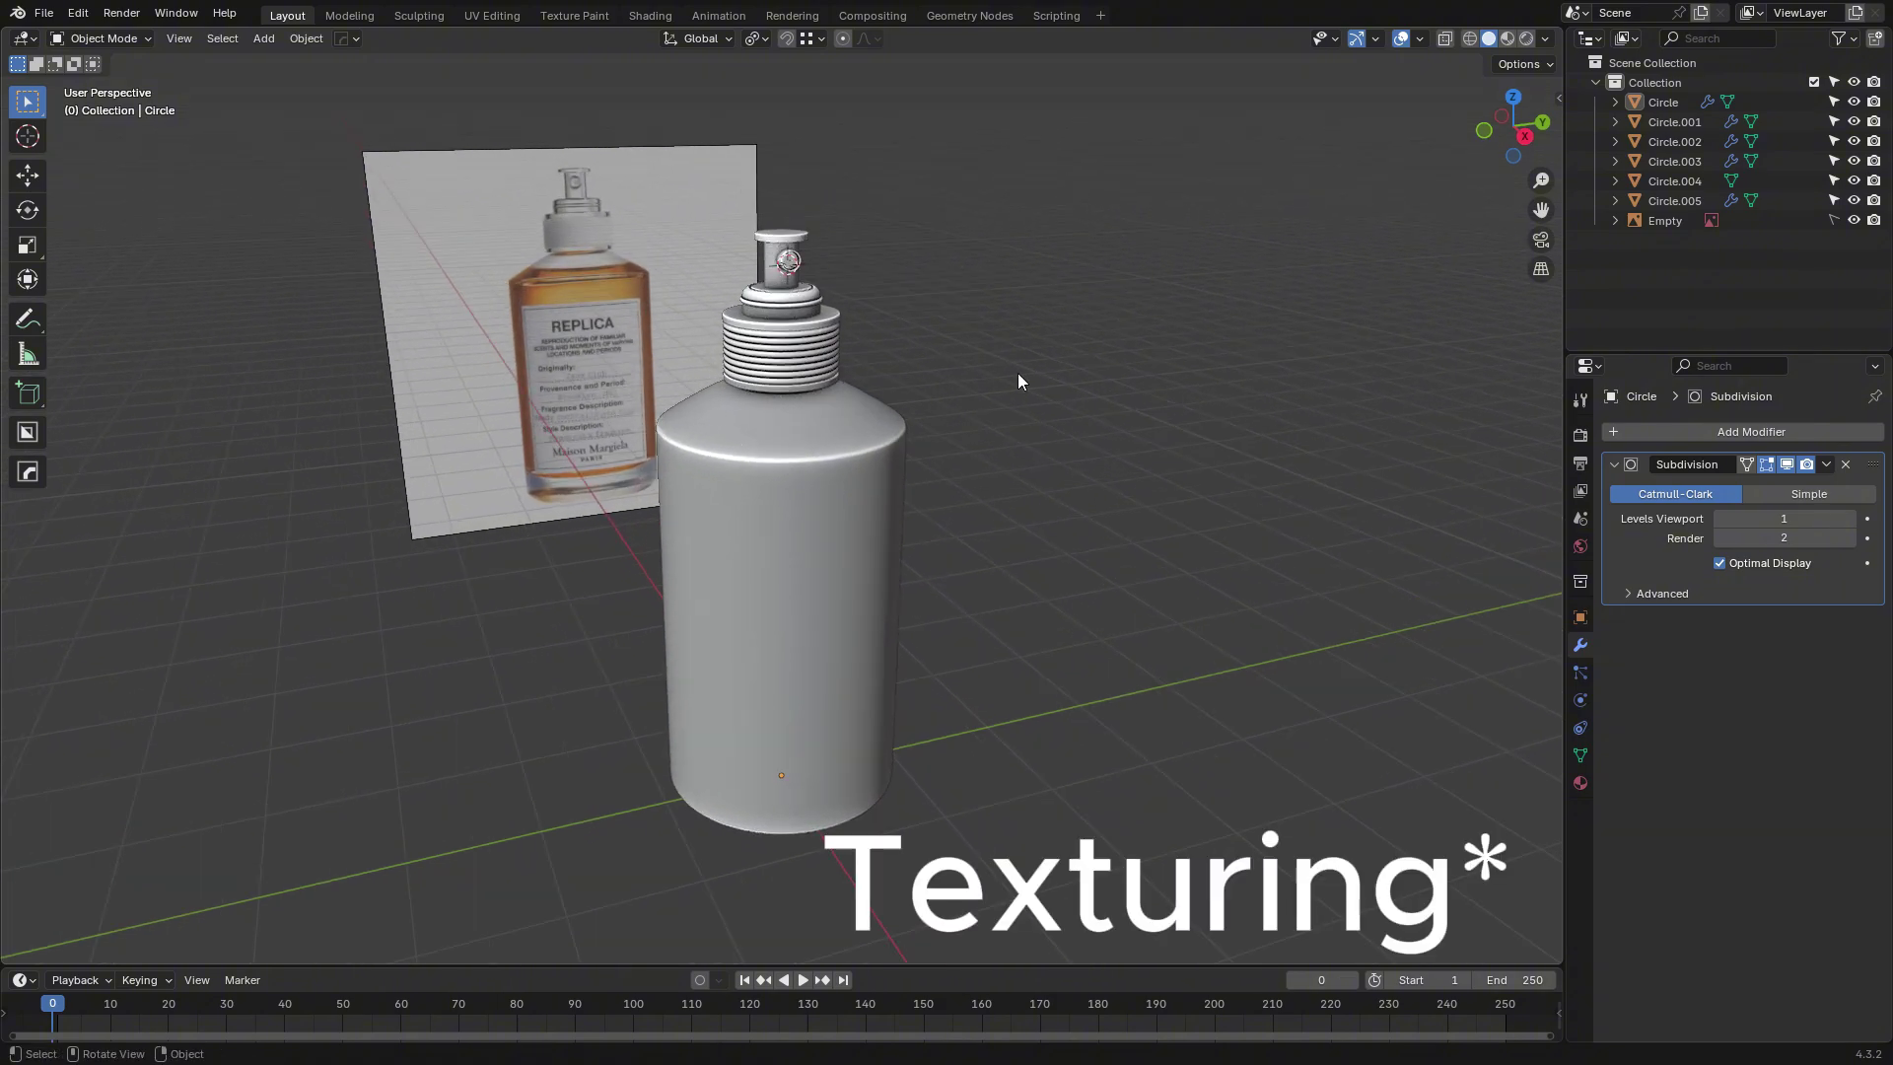
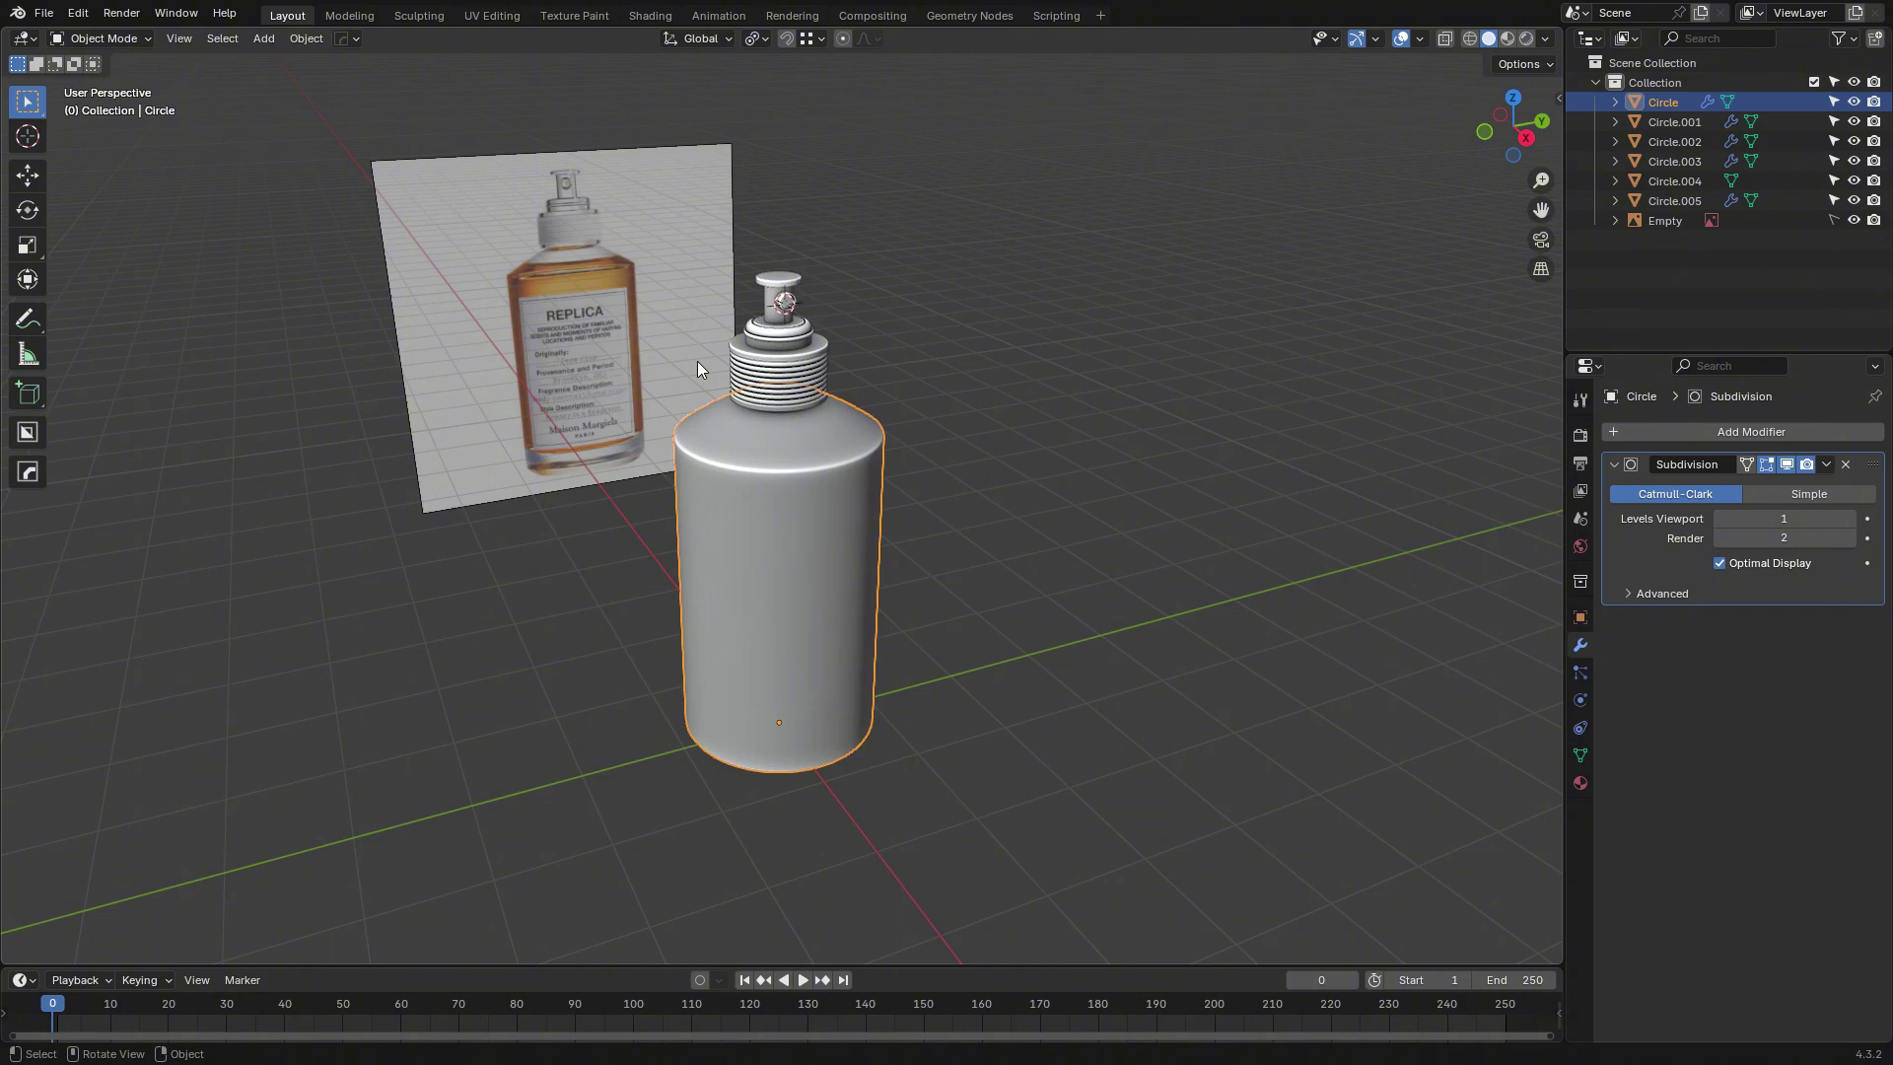
Isolate the bottle body in Edit Mode and turn off its Subdivision modifier's Edit Mode display.
key("slash")
middle_click_drag(960, 262, 737, 375)
scroll(788, 217, "up", 2)
key("Tab")
left_click(1765, 464)
Add a single loop cut around the bottle's inner wall.
middle_click_drag(1299, 398, 1284, 371)
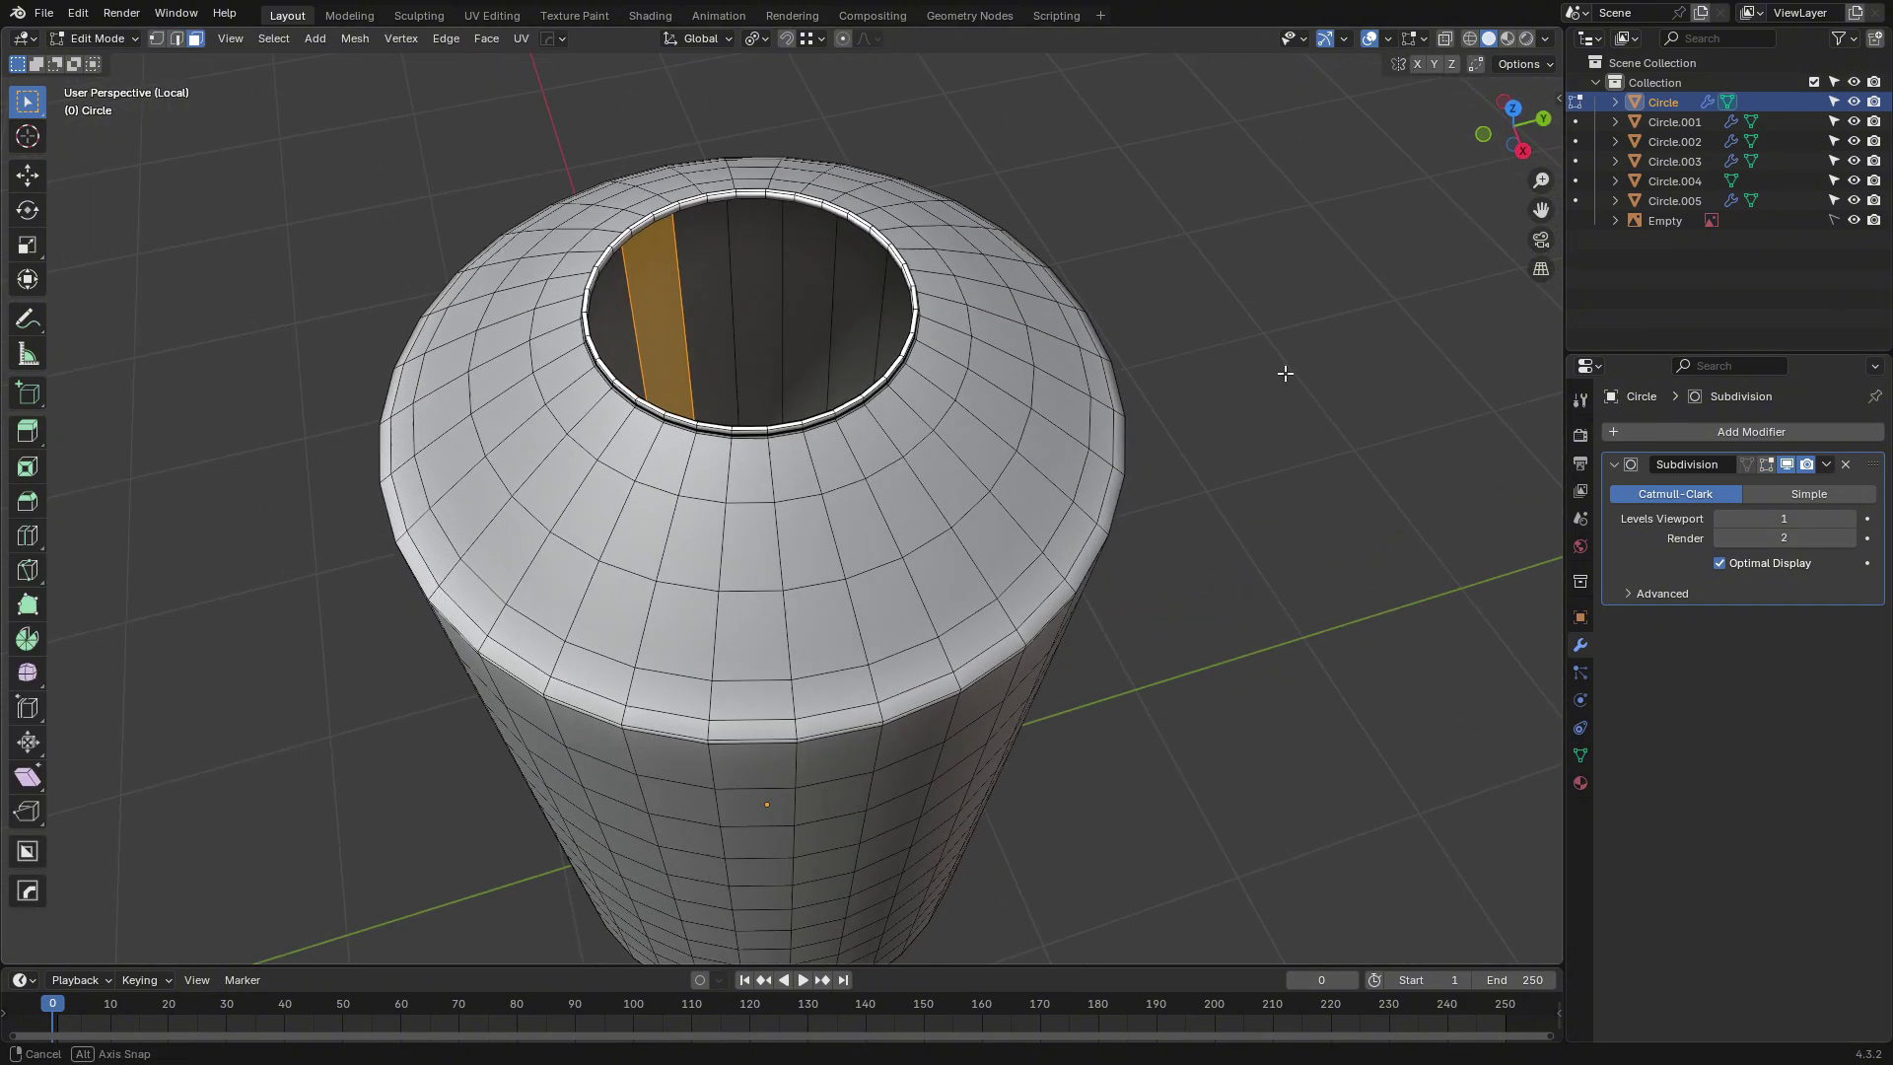
scroll(1232, 414, "up", 6)
middle_click_drag(1183, 592, 1115, 576)
scroll(1115, 575, "up", 2)
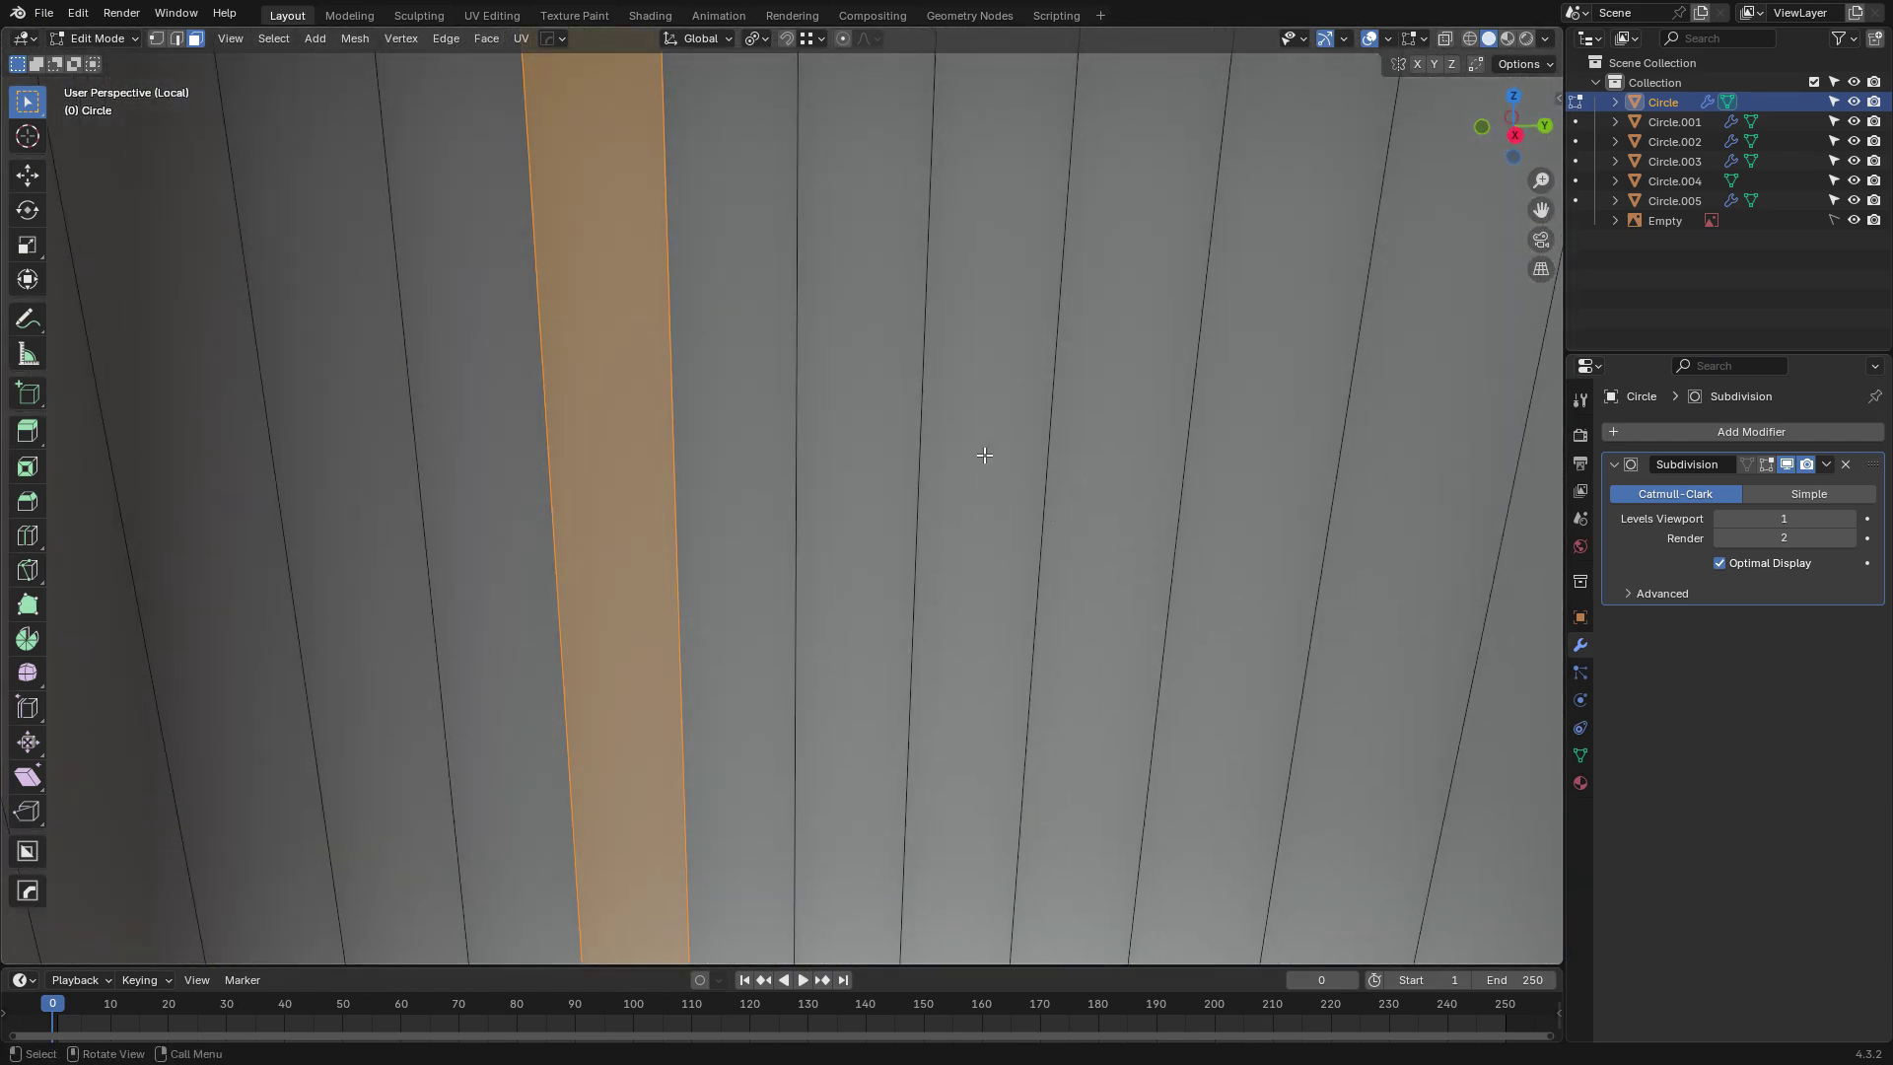
scroll(873, 426, "down", 7)
middle_click_drag(879, 435, 880, 478)
scroll(880, 478, "up", 5)
scroll(880, 478, "up", 2)
key("ctrl+r")
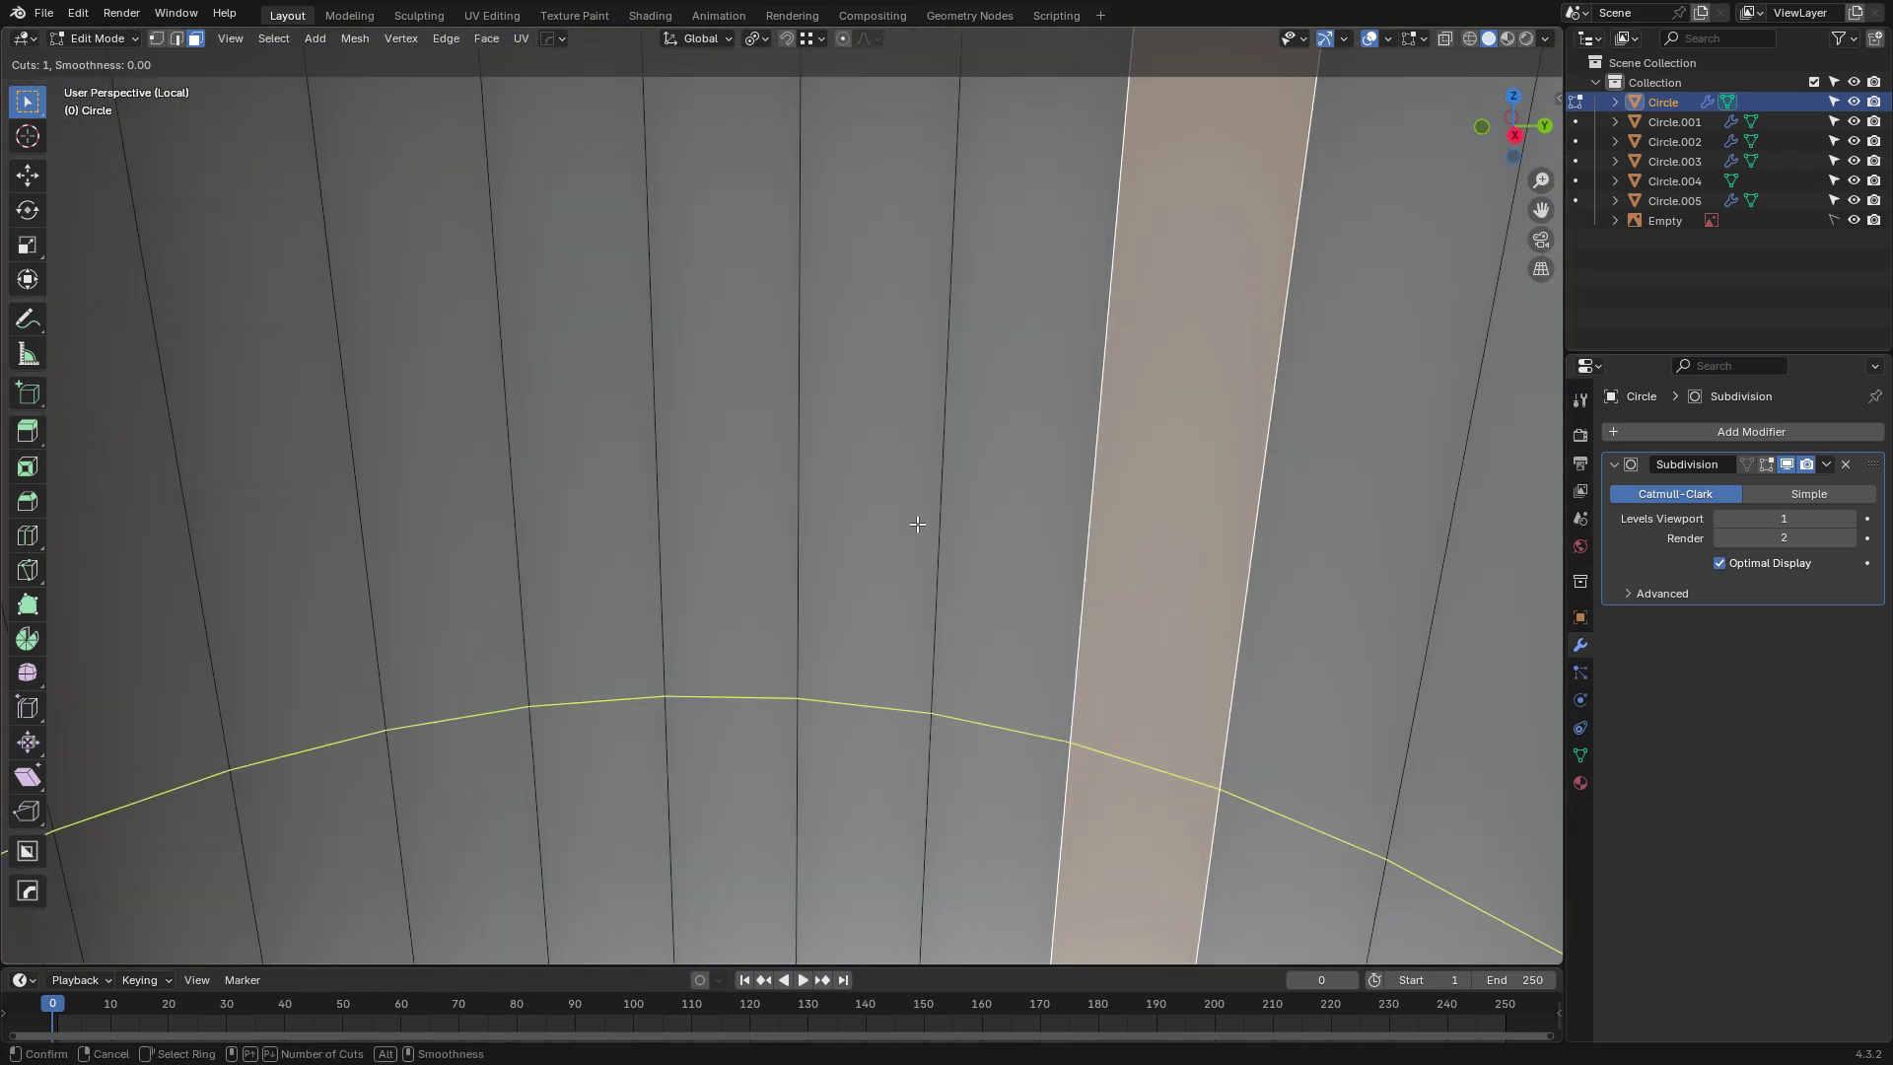
left_click(922, 533)
left_click(929, 539)
Move the new inner loop up along Z by about 0.25 m and another 0.716 m, to just below the shoulder.
scroll(897, 503, "down", 8)
key("g")
key("z")
left_click(830, 402)
key("shift+z")
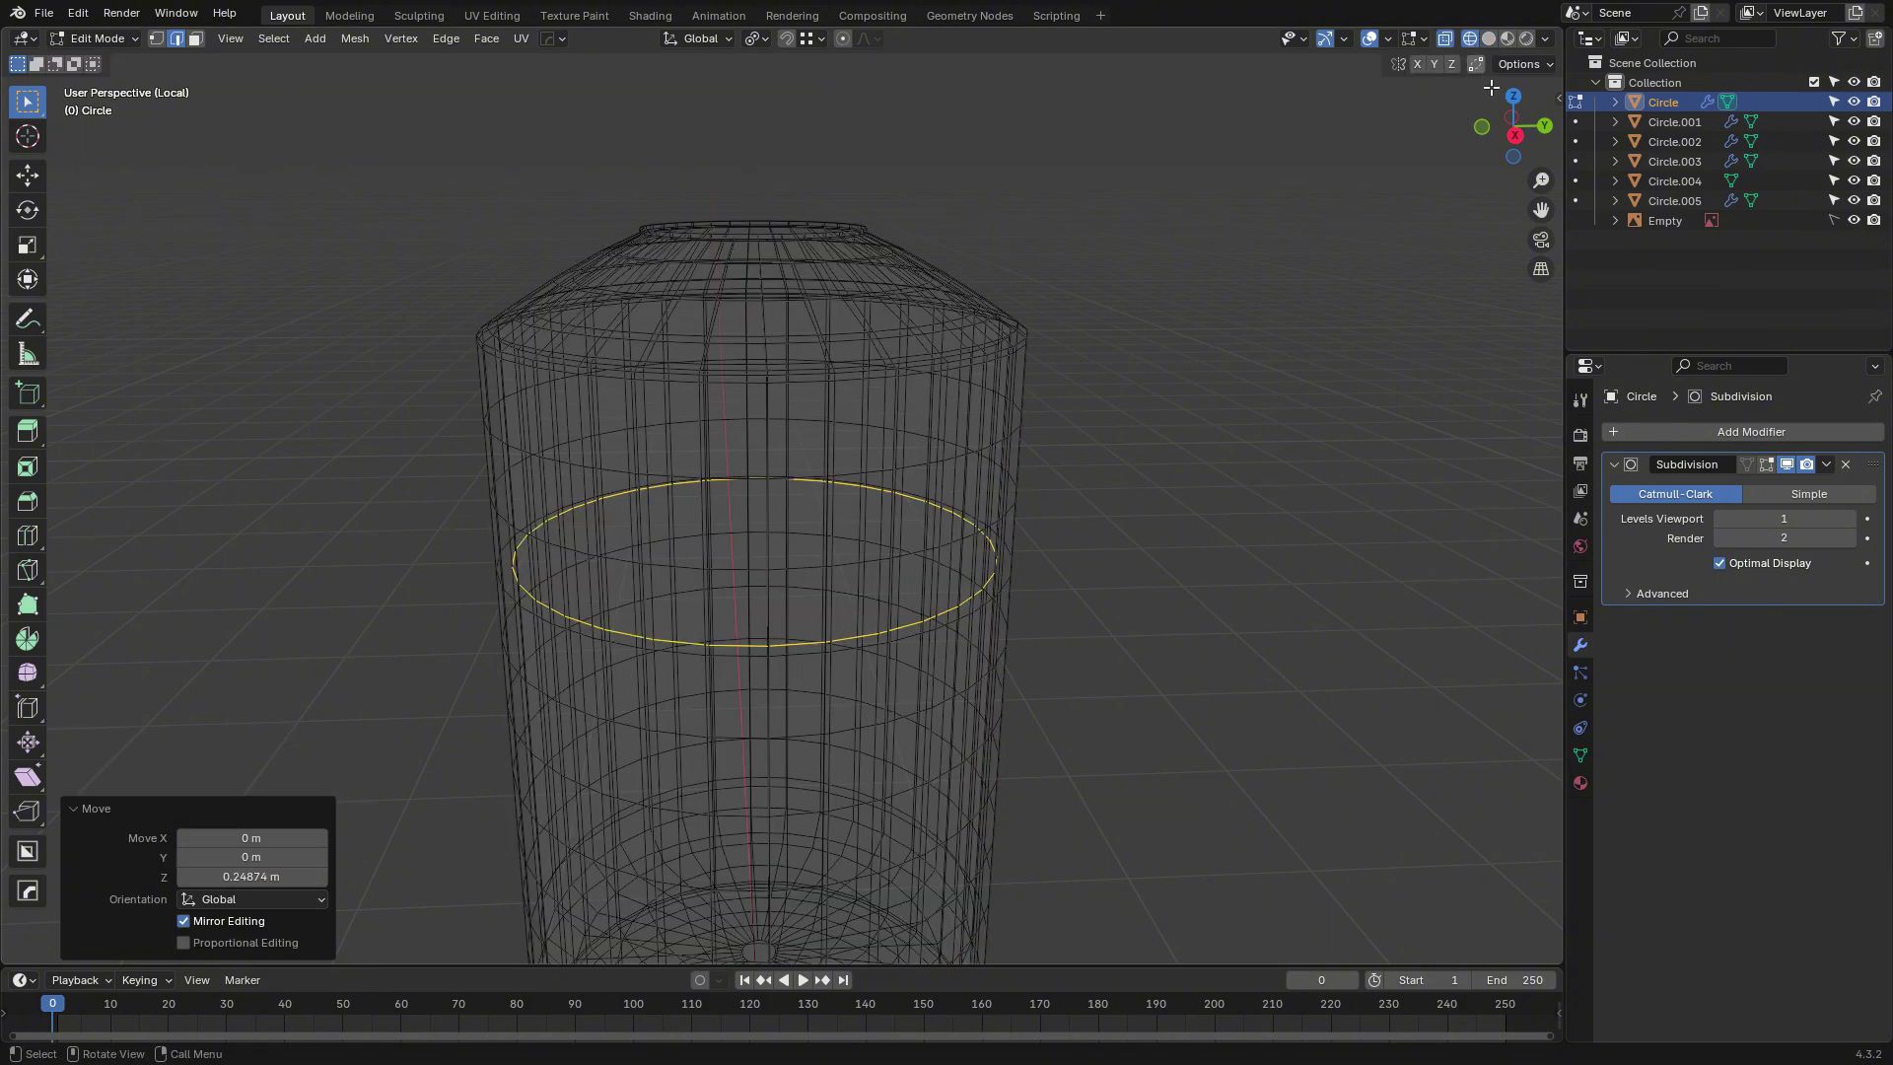
left_click(1518, 141)
key("g")
key("z")
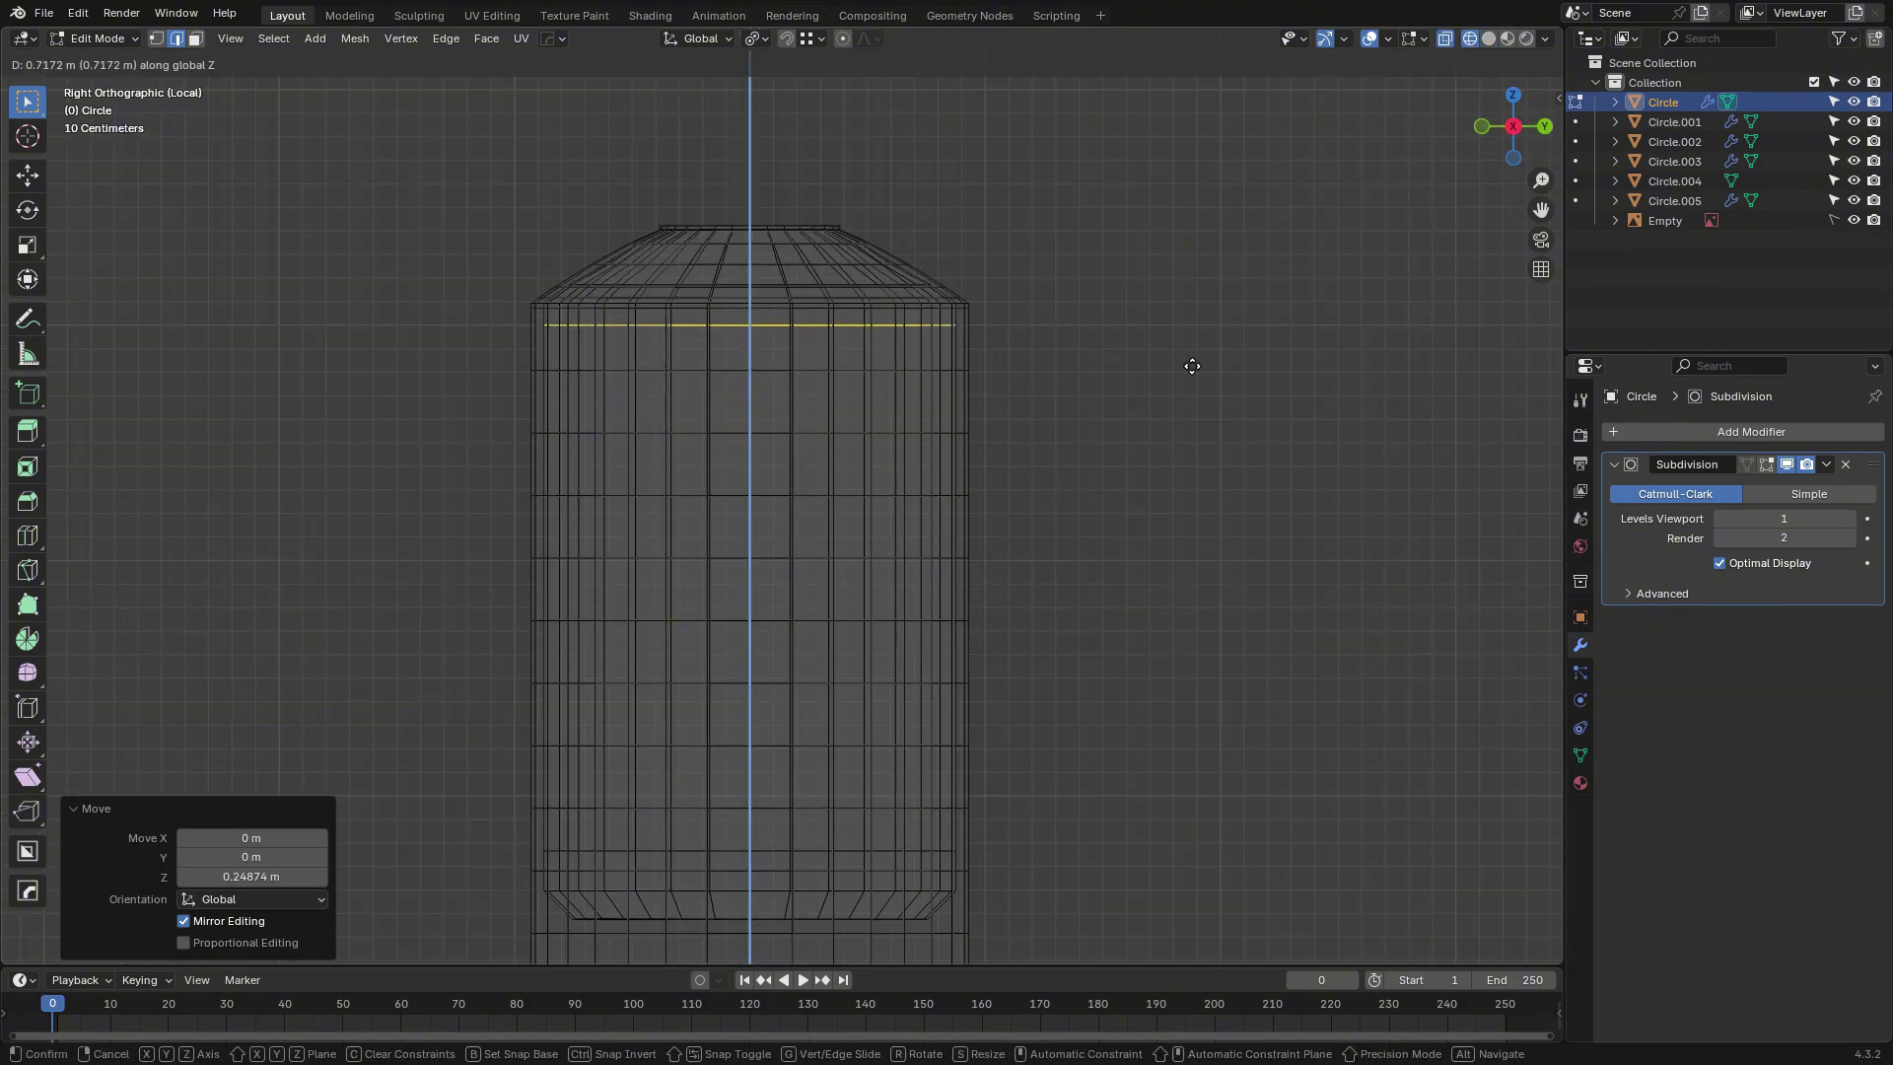
left_click(1188, 374)
scroll(772, 380, "down", 4)
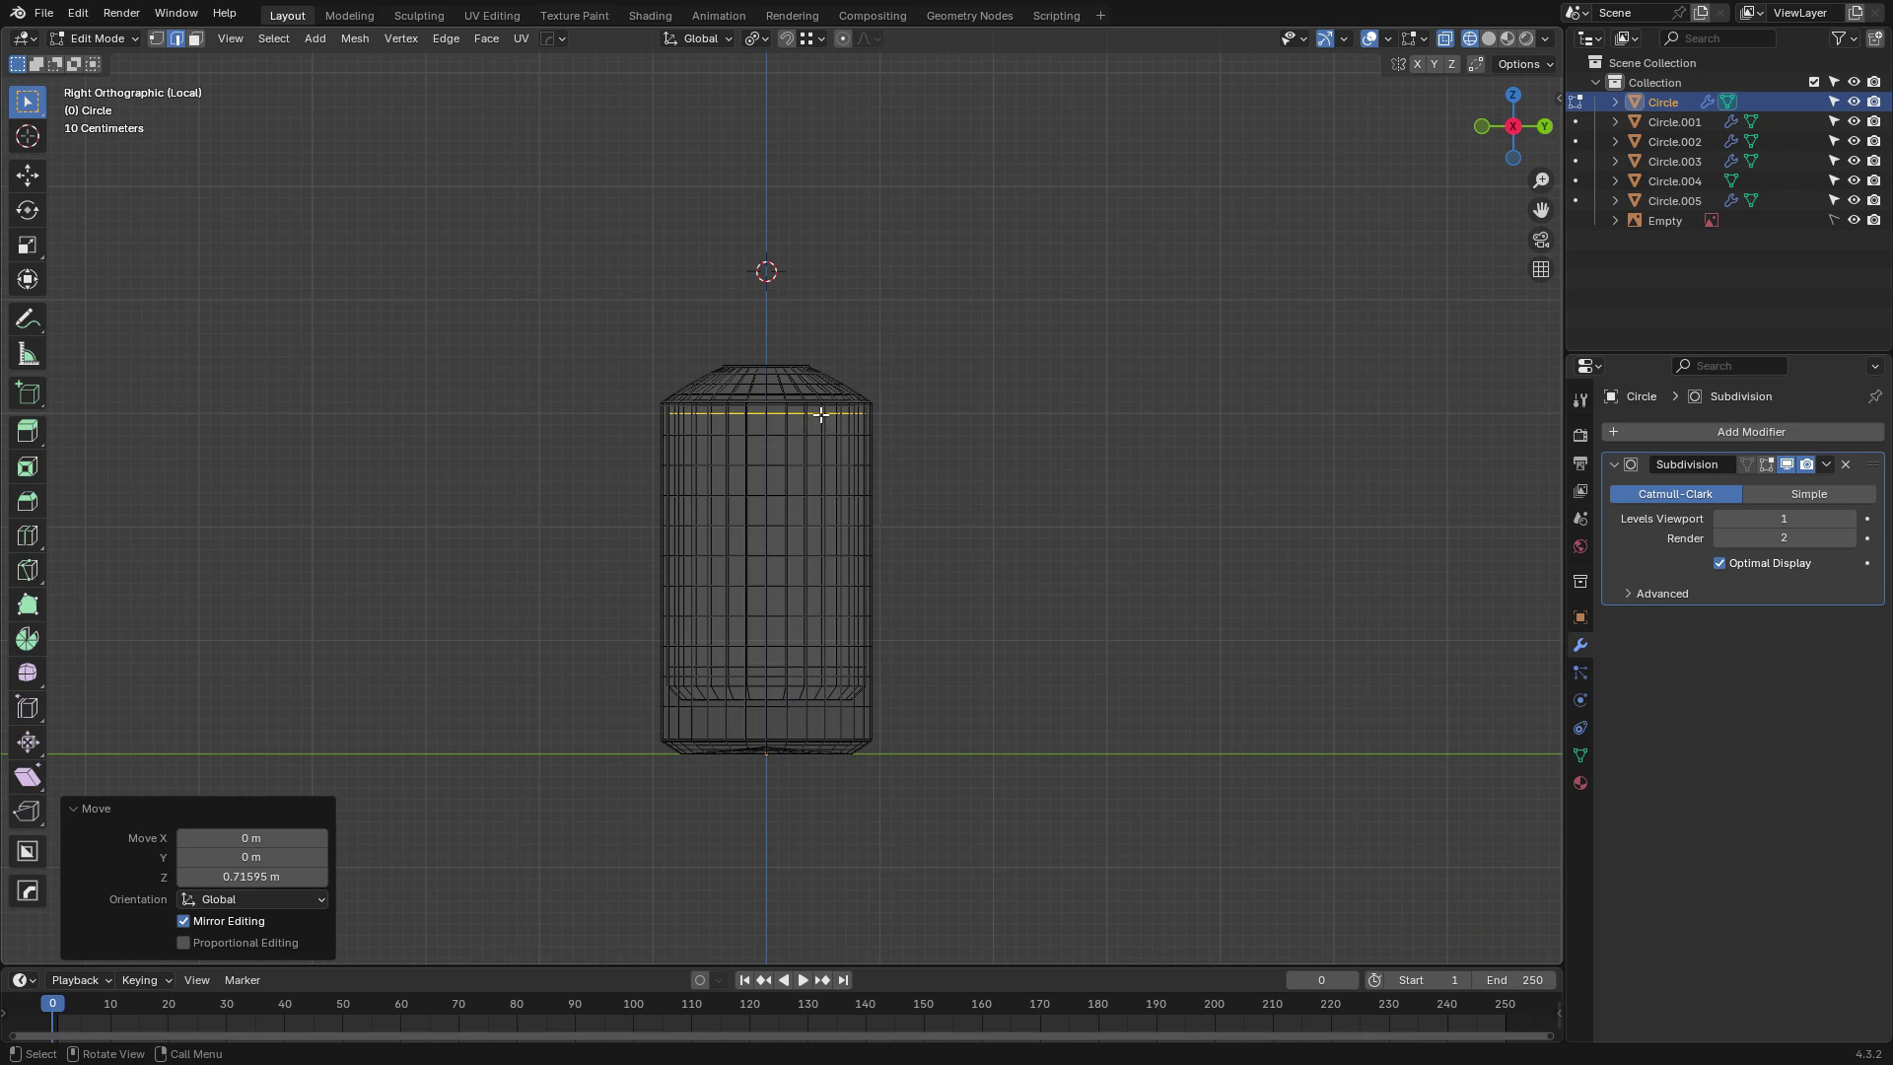
Add six evenly spaced loop cuts to the inner wall below the raised loop.
middle_click_drag(1461, 94, 1259, 346)
key("shift+z")
scroll(1321, 306, "up", 2)
scroll(1009, 452, "up", 9)
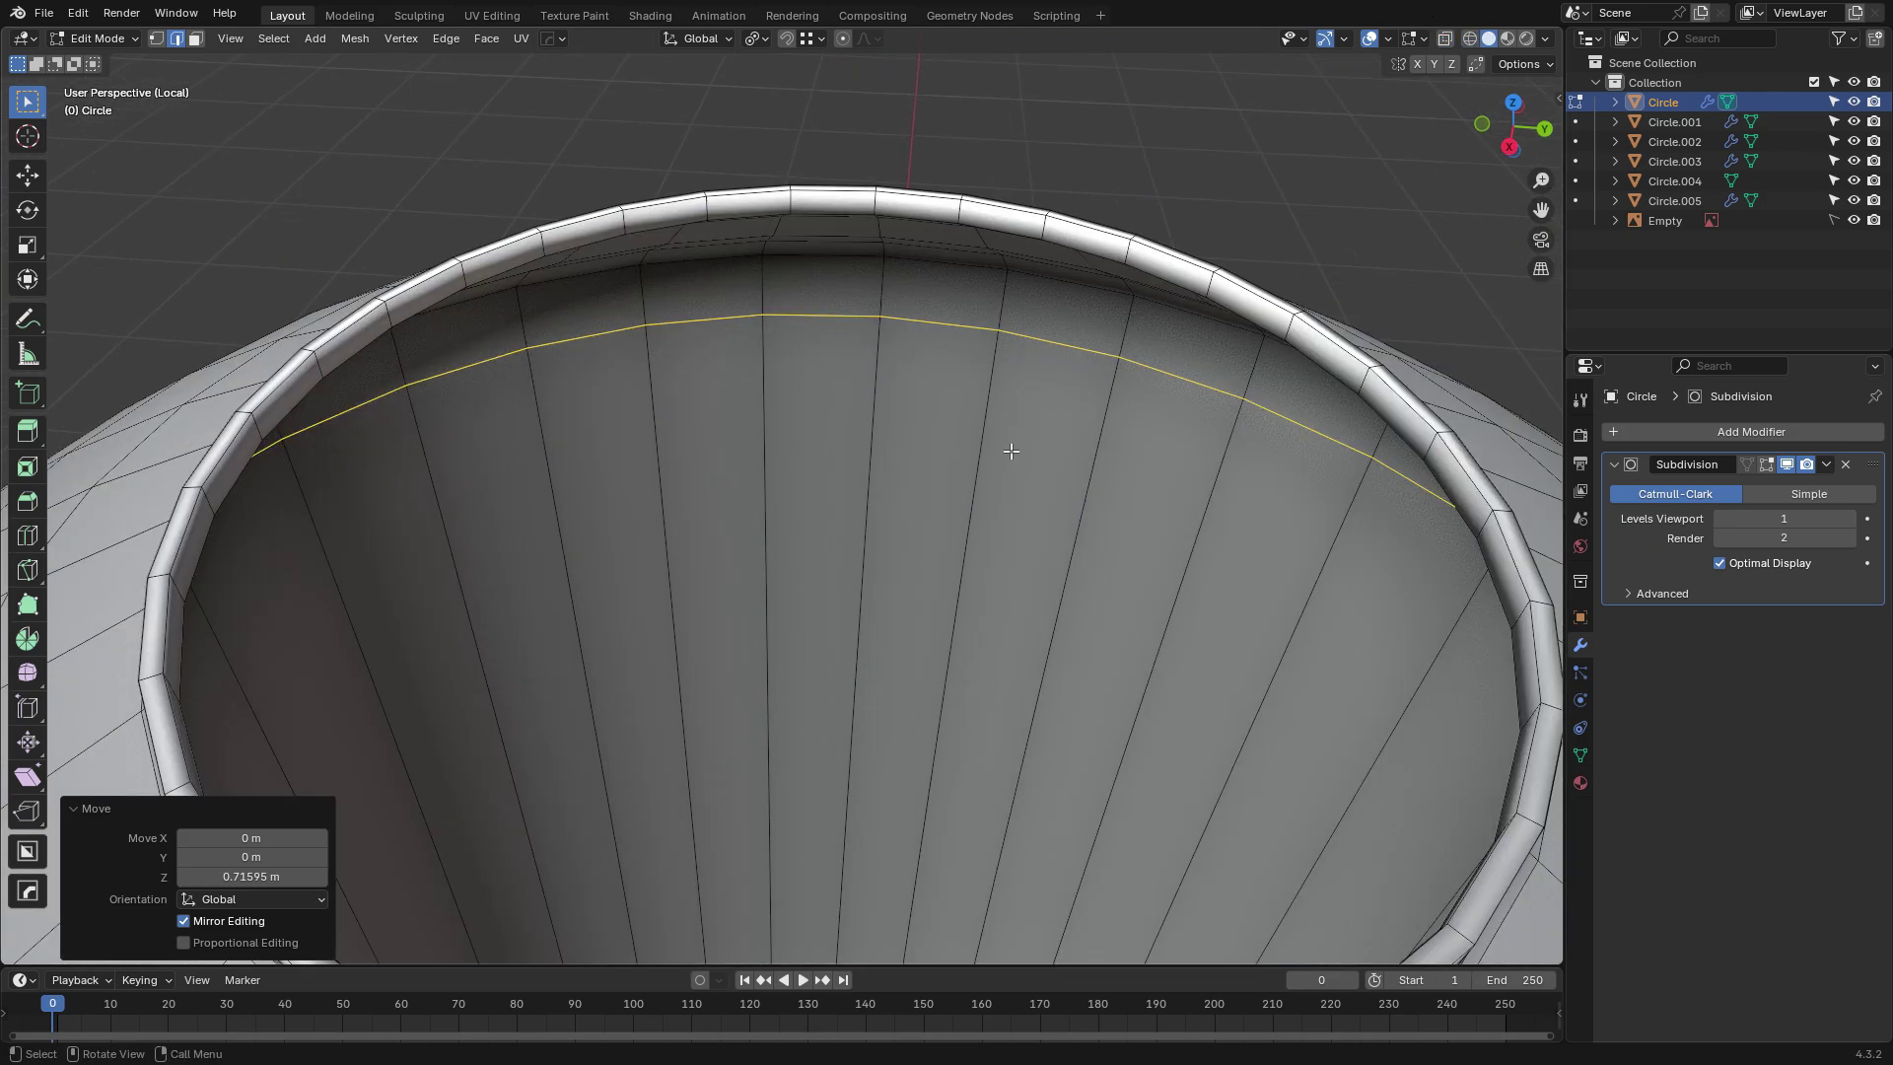
middle_click_drag(887, 414, 809, 458)
key("ctrl+r")
scroll(791, 359, "up", 5)
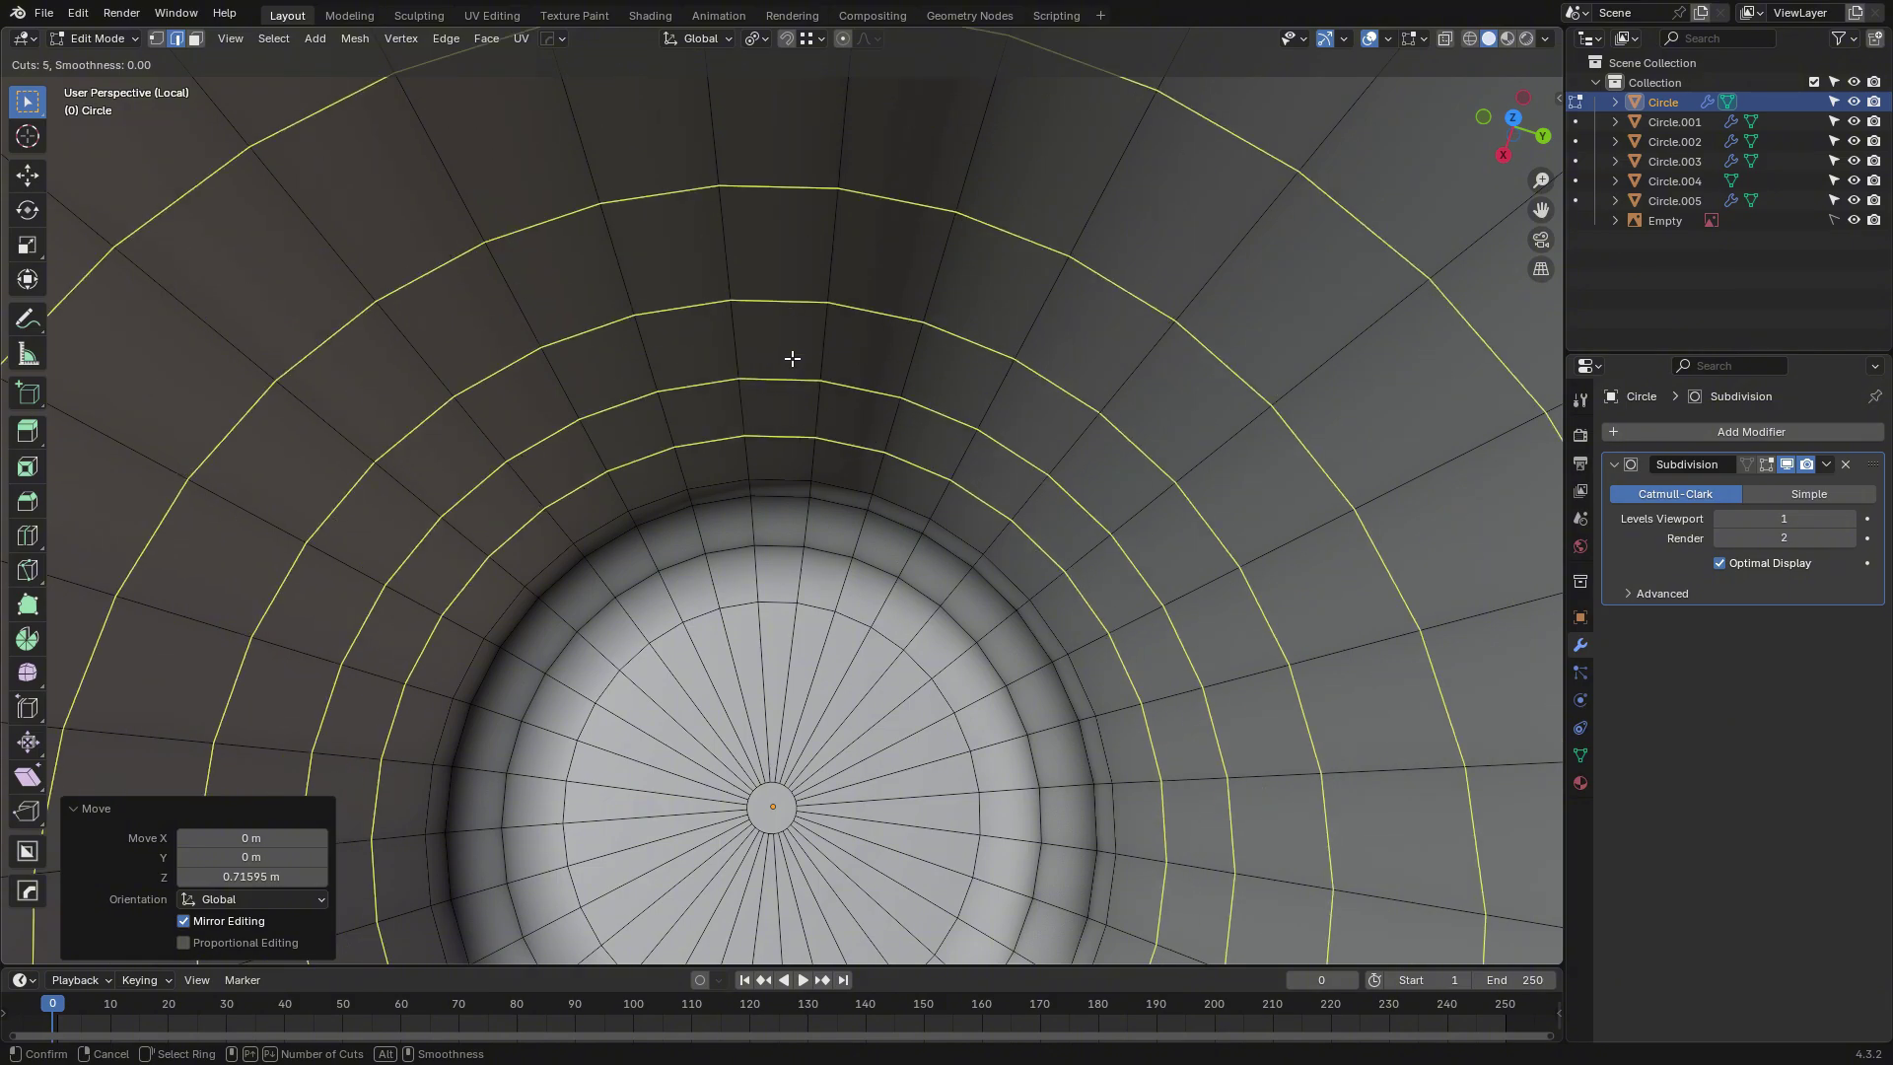
left_click(792, 359)
right_click(791, 359)
Try to select the face rings of the inner wall one after another.
scroll(785, 346, "down", 5)
middle_click_drag(785, 346, 751, 276)
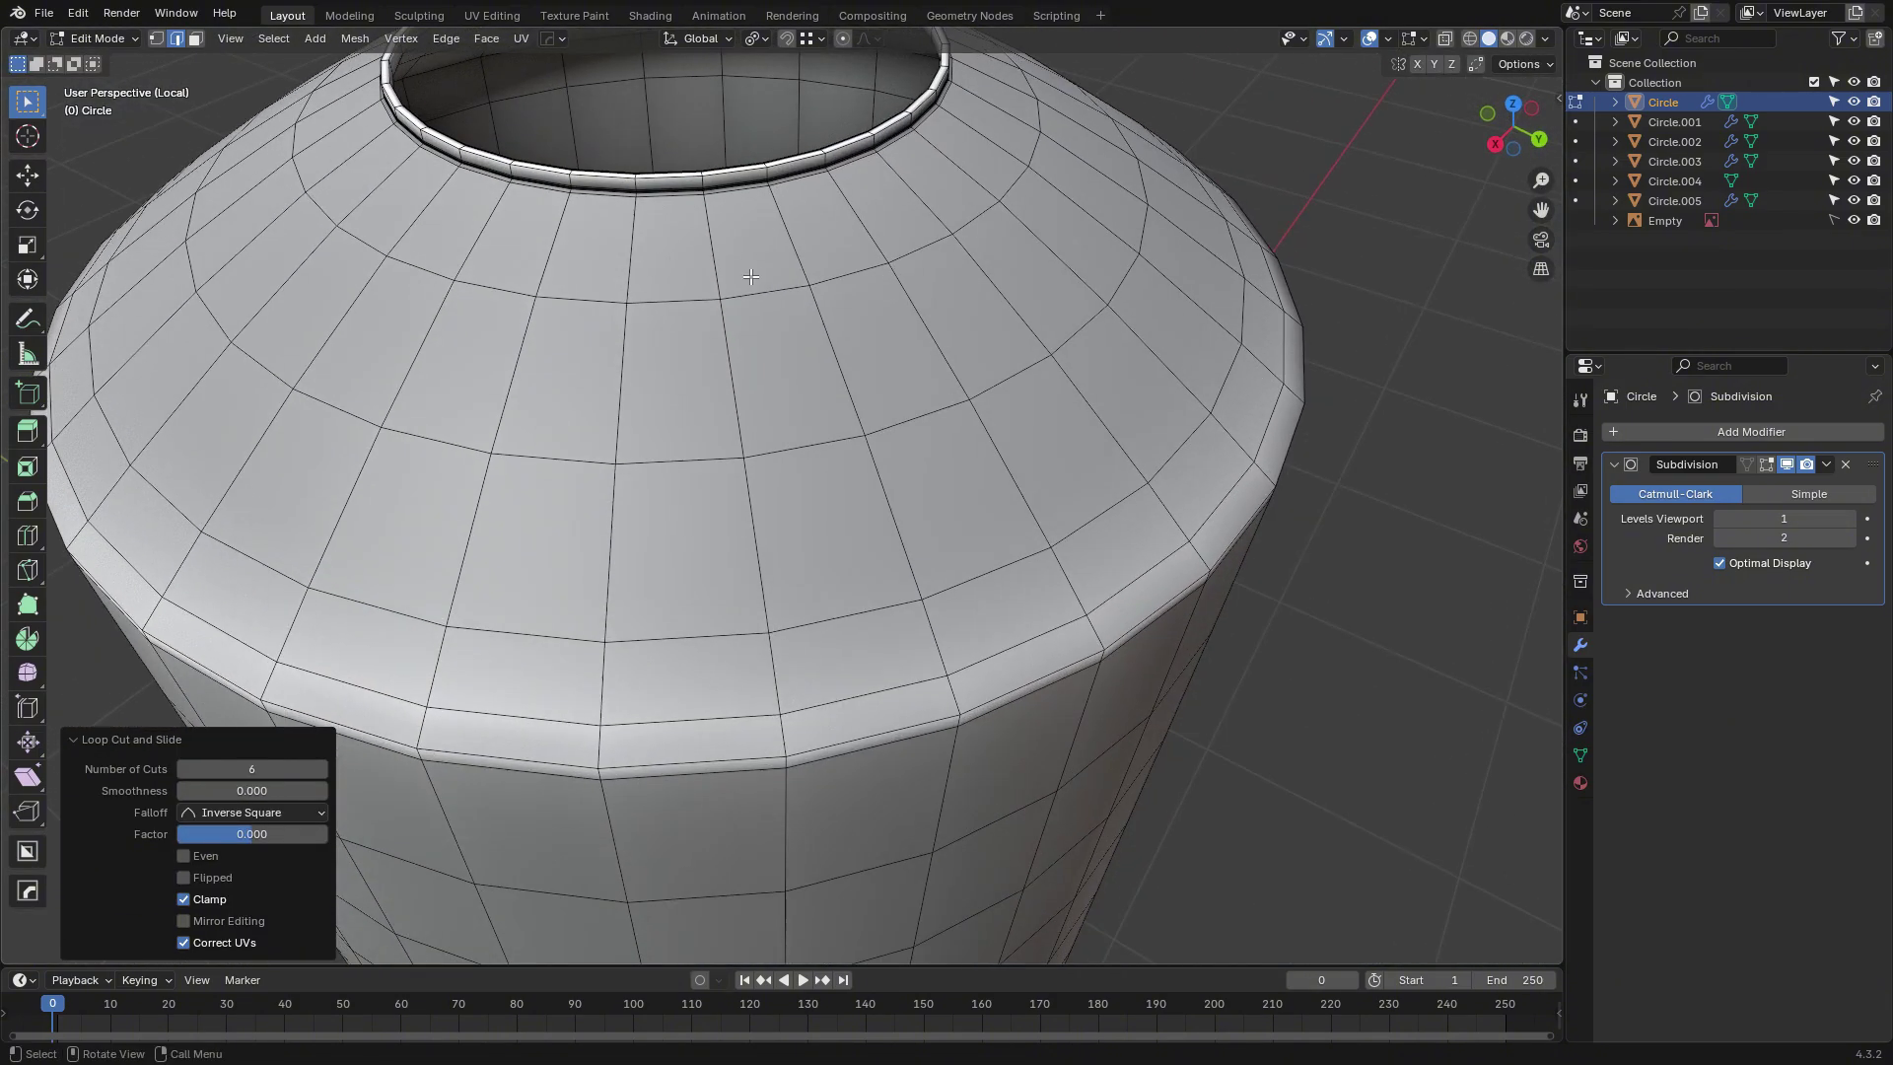
left_click(661, 84, "alt")
middle_click_drag(663, 153, 673, 296, "shift")
scroll(630, 345, "up", 7)
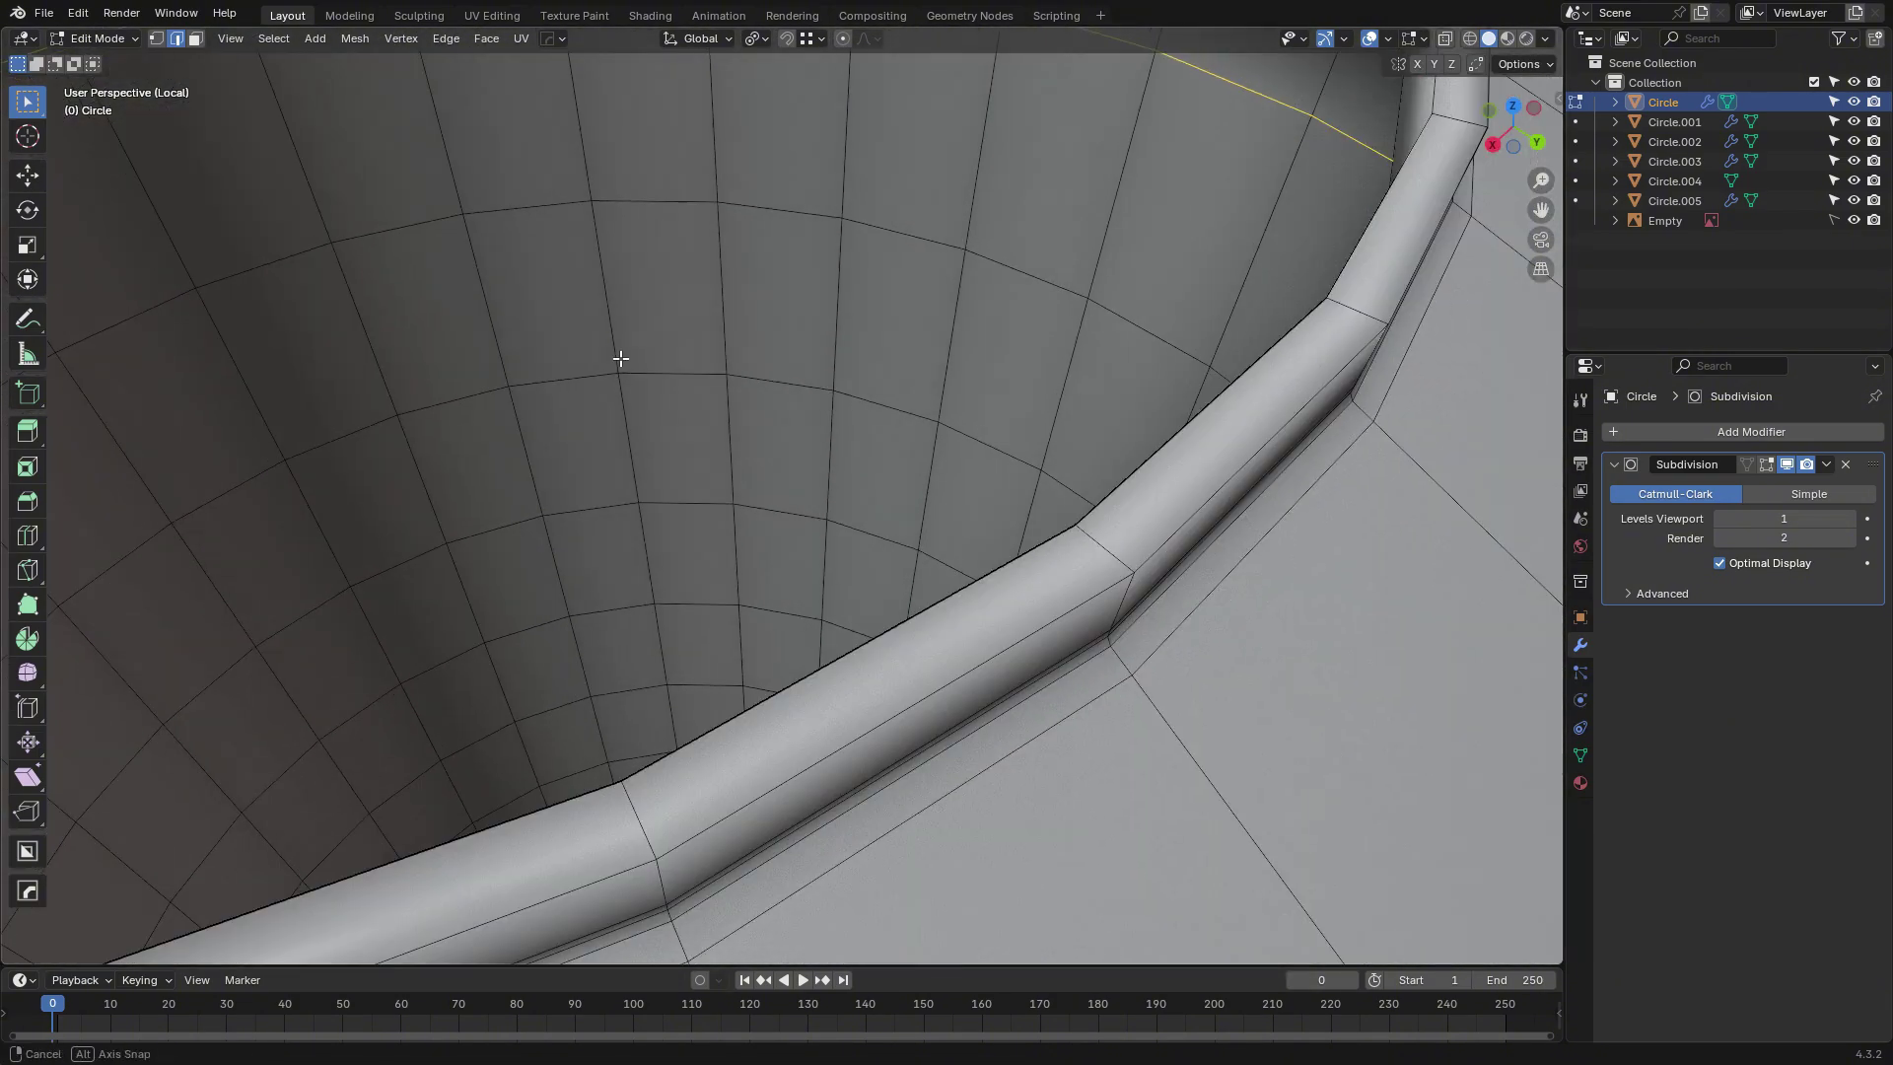
key("3")
left_click(631, 222, "alt")
left_click(504, 232, "alt+shift")
left_click(360, 245, "alt+shift")
left_click(213, 367, "alt+shift")
left_click(131, 468, "alt+shift")
middle_click_drag(131, 468, 631, 468)
left_click(456, 211, "alt+shift")
scroll(641, 468, "down", 6)
left_click(1052, 520)
scroll(671, 394, "up", 8)
middle_click_drag(631, 384, 579, 233, "shift")
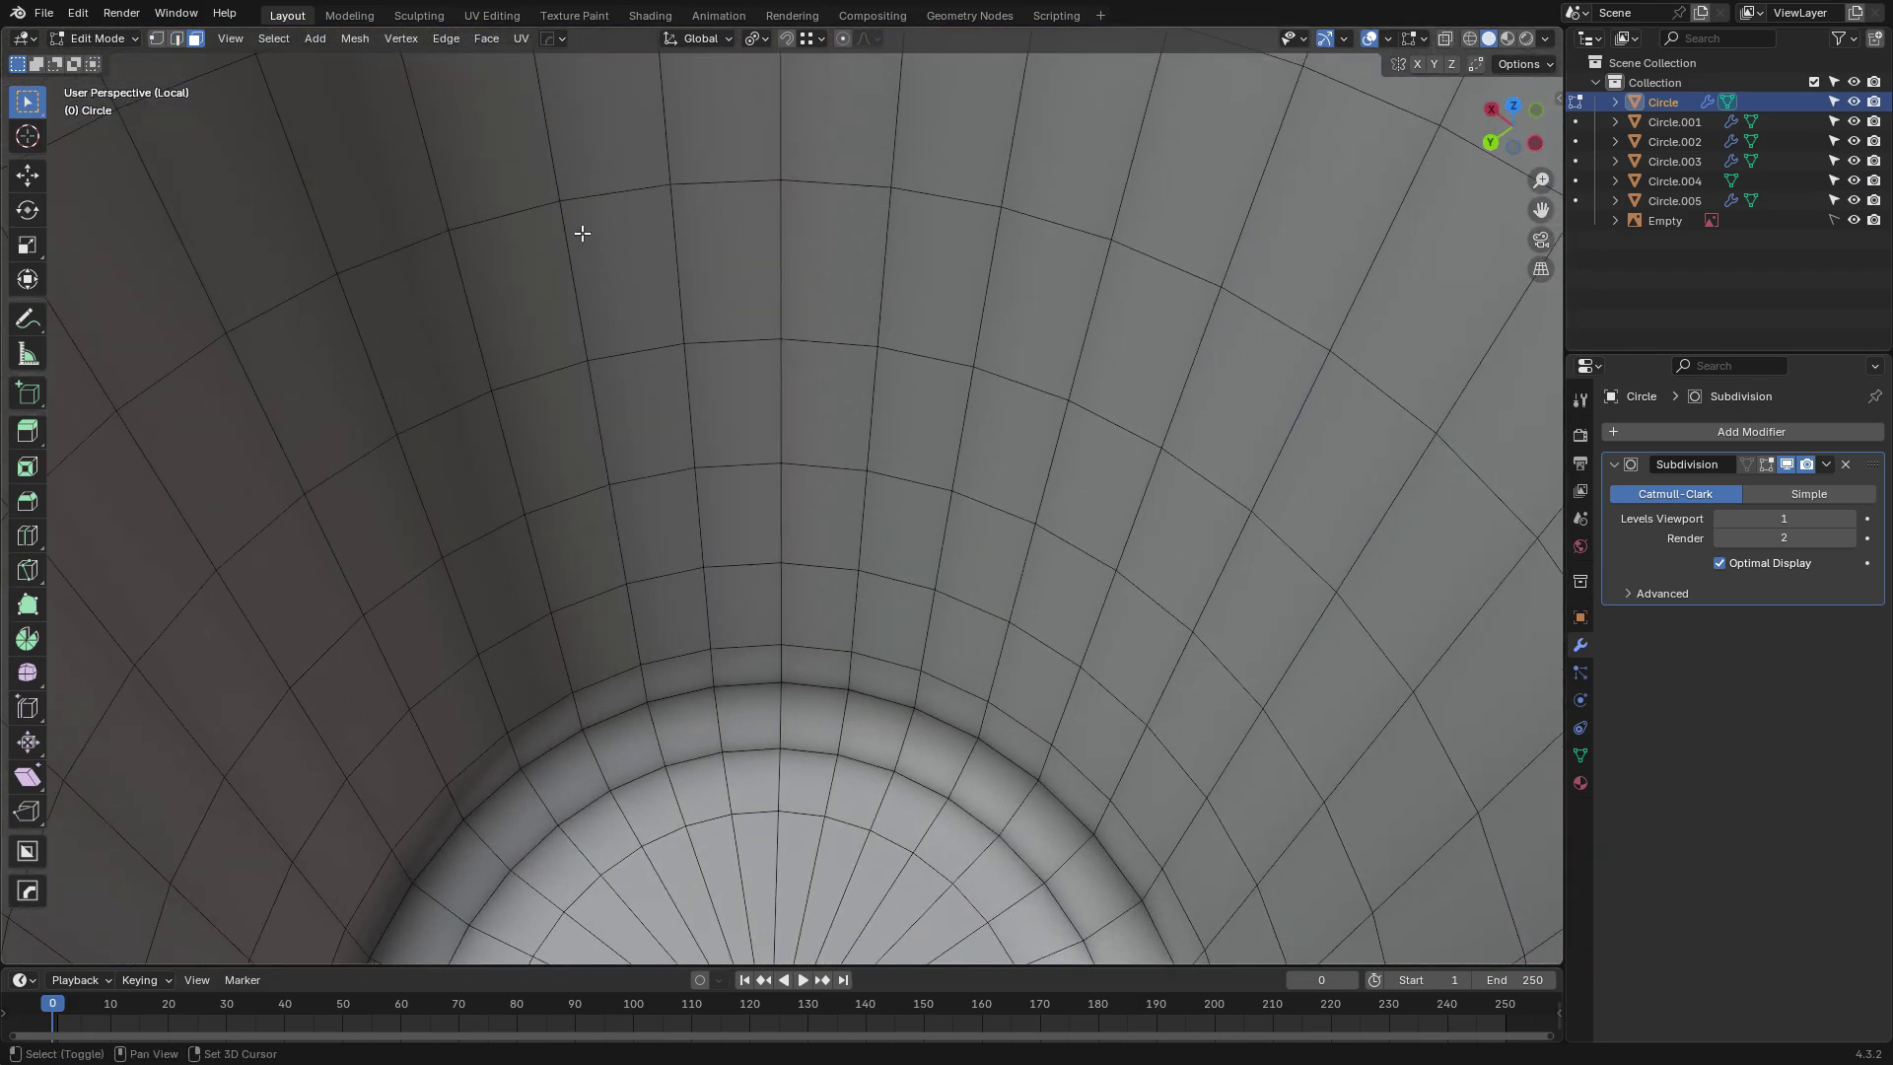
left_click_drag(463, 264, 1004, 793)
middle_click_drag(1001, 634, 776, 390)
scroll(800, 604, "down", 5)
scroll(778, 606, "up", 5)
key("2")
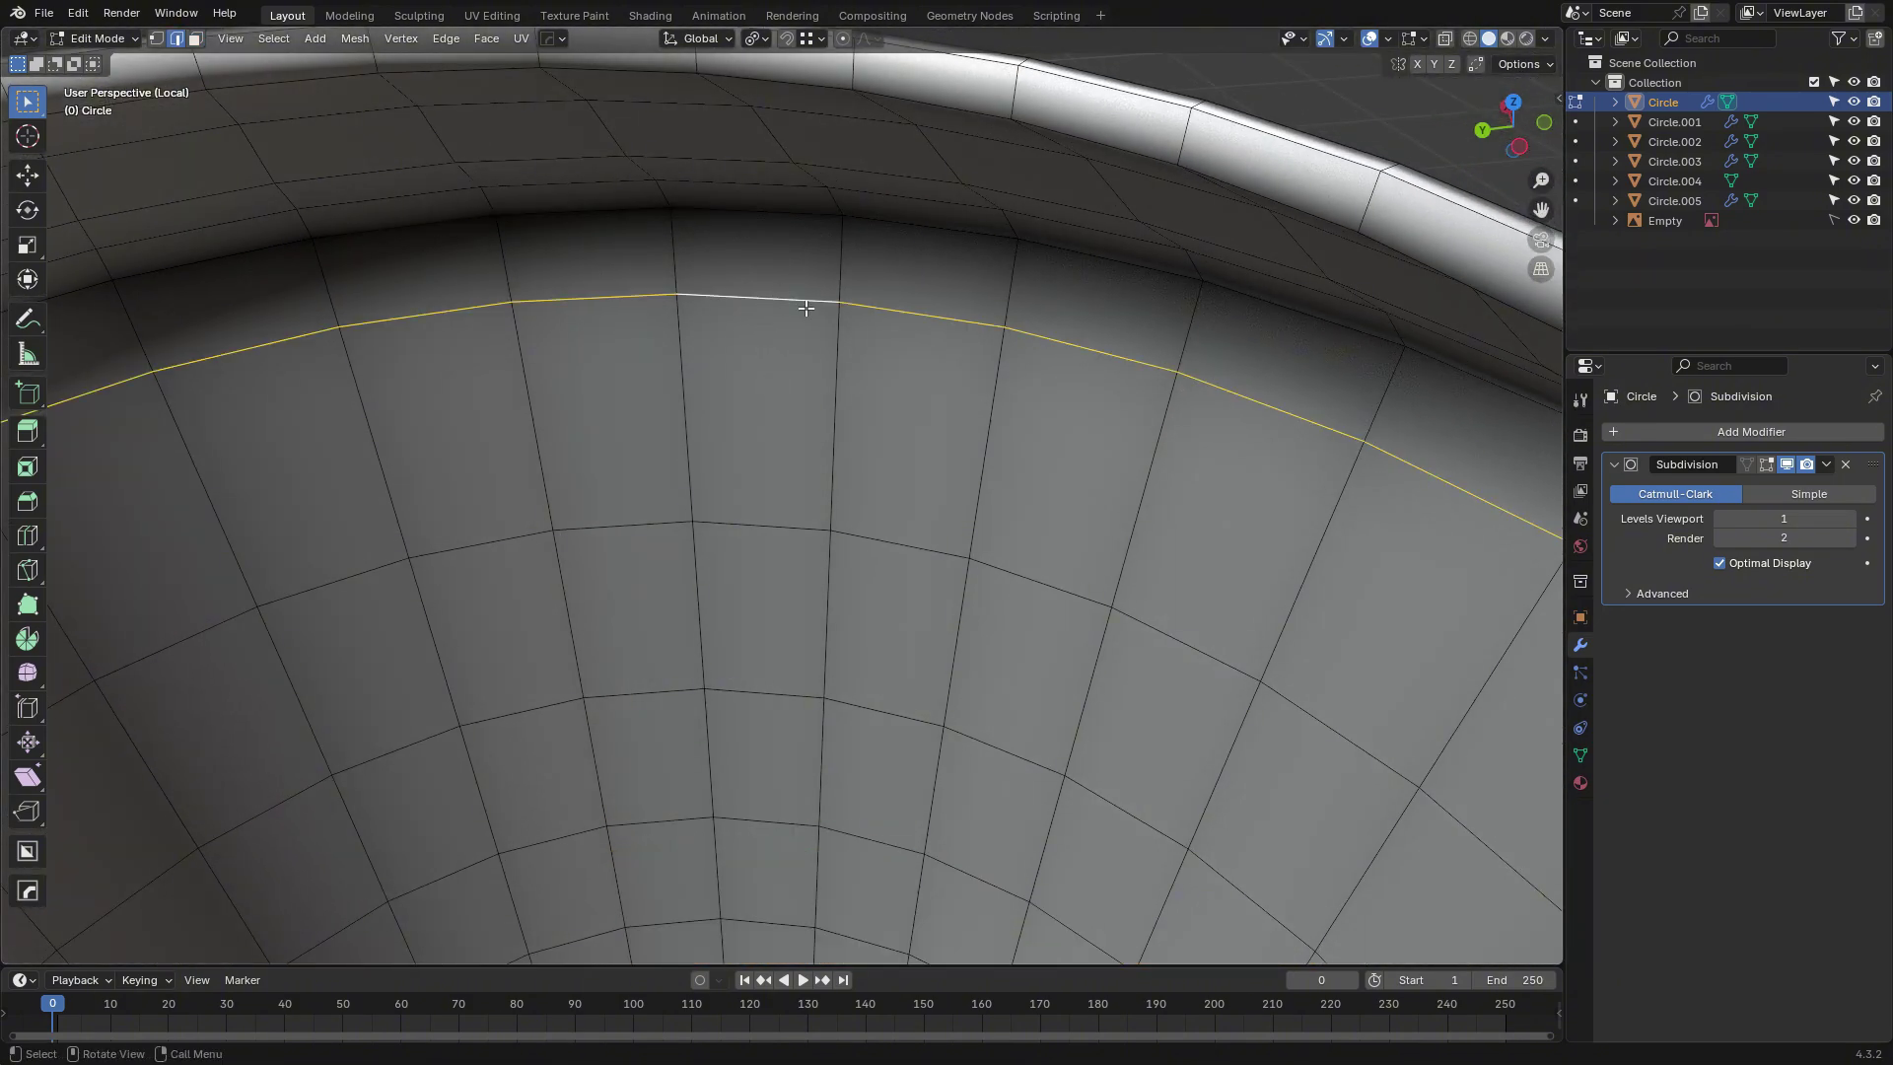
middle_click_drag(806, 309, 857, 113)
Select the inner wall's face rings from the raised loop down to the cavity's bottom.
key("3")
left_click(678, 379, "alt")
left_click(676, 601, "alt+shift")
middle_click_drag(675, 824, 937, 486, "shift")
left_click(672, 736, "alt+shift")
left_click(673, 593, "alt+shift")
left_click(682, 476, "alt+shift")
left_click(655, 607, "alt+shift")
left_click(659, 731, "alt+shift")
Duplicate the selected inner wall and bottom faces in place.
key("1")
scroll(764, 582, "down", 12)
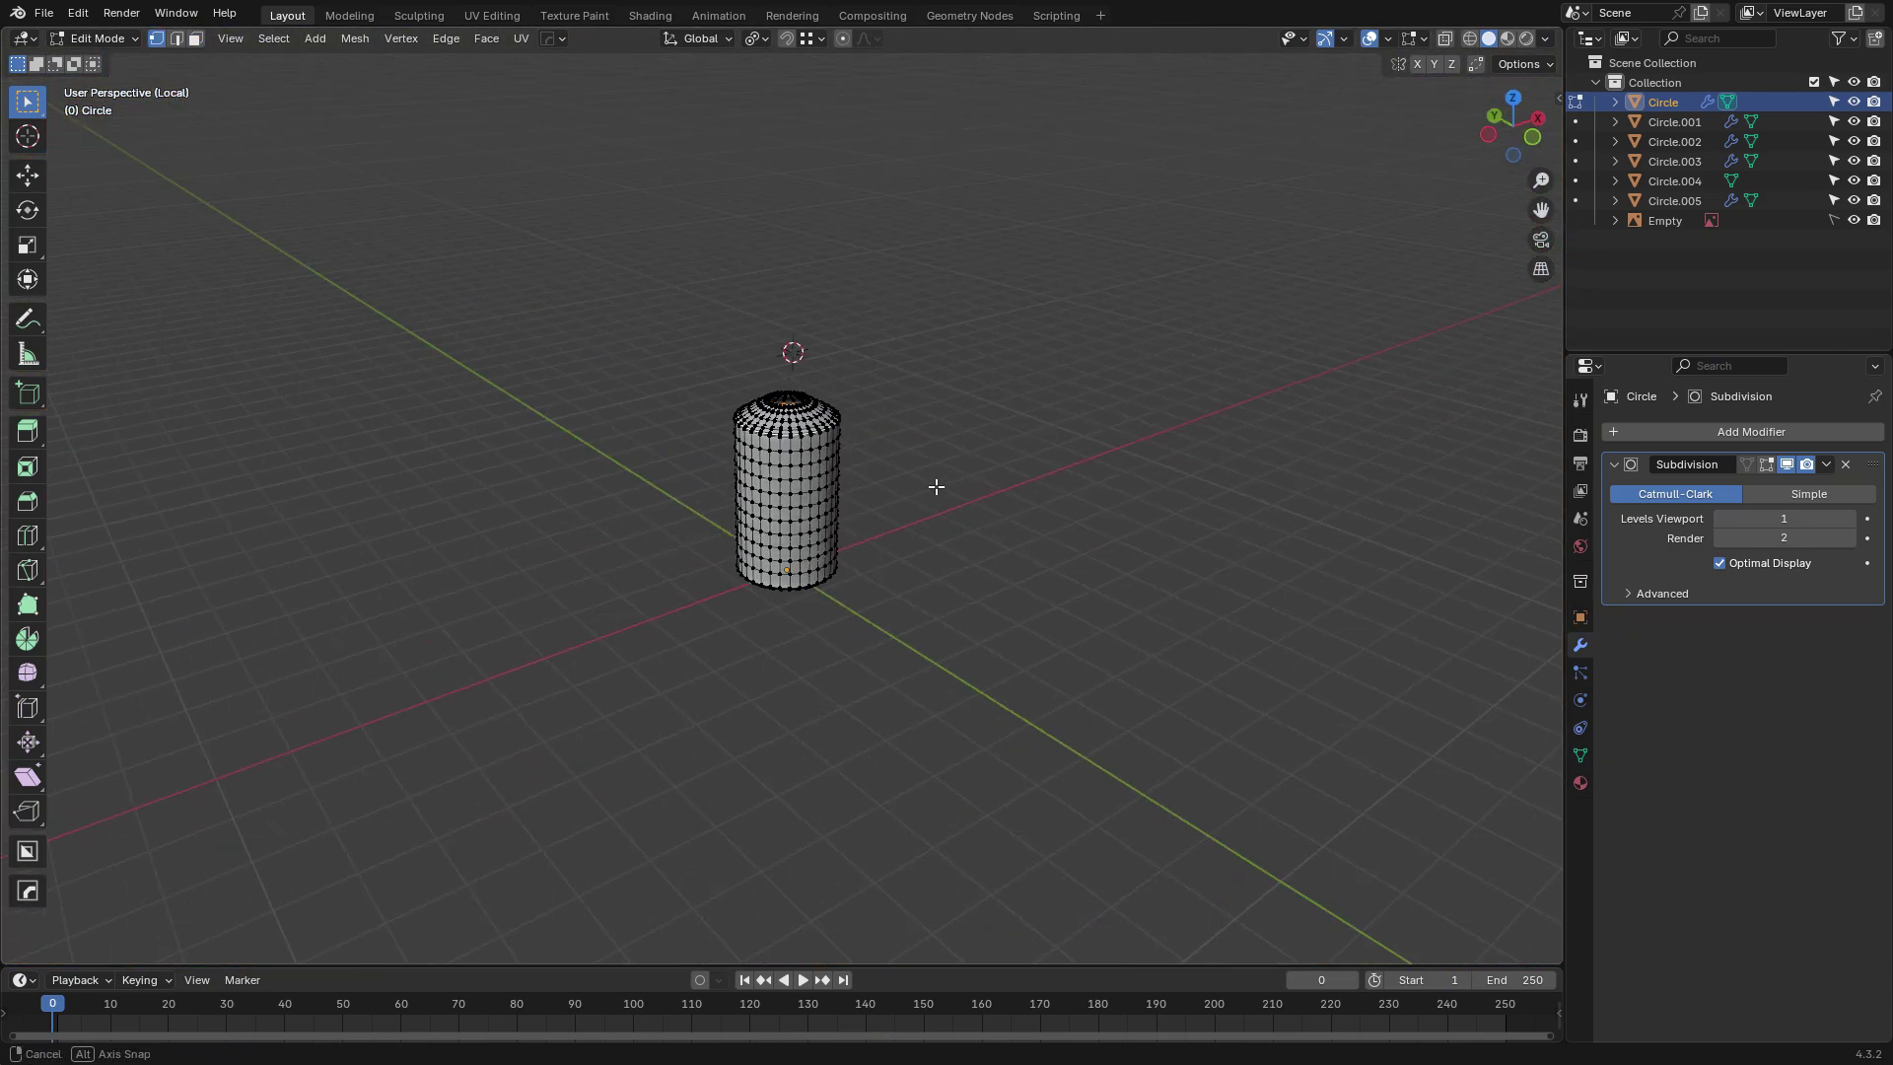
middle_click_drag(1035, 411, 976, 399)
key("g")
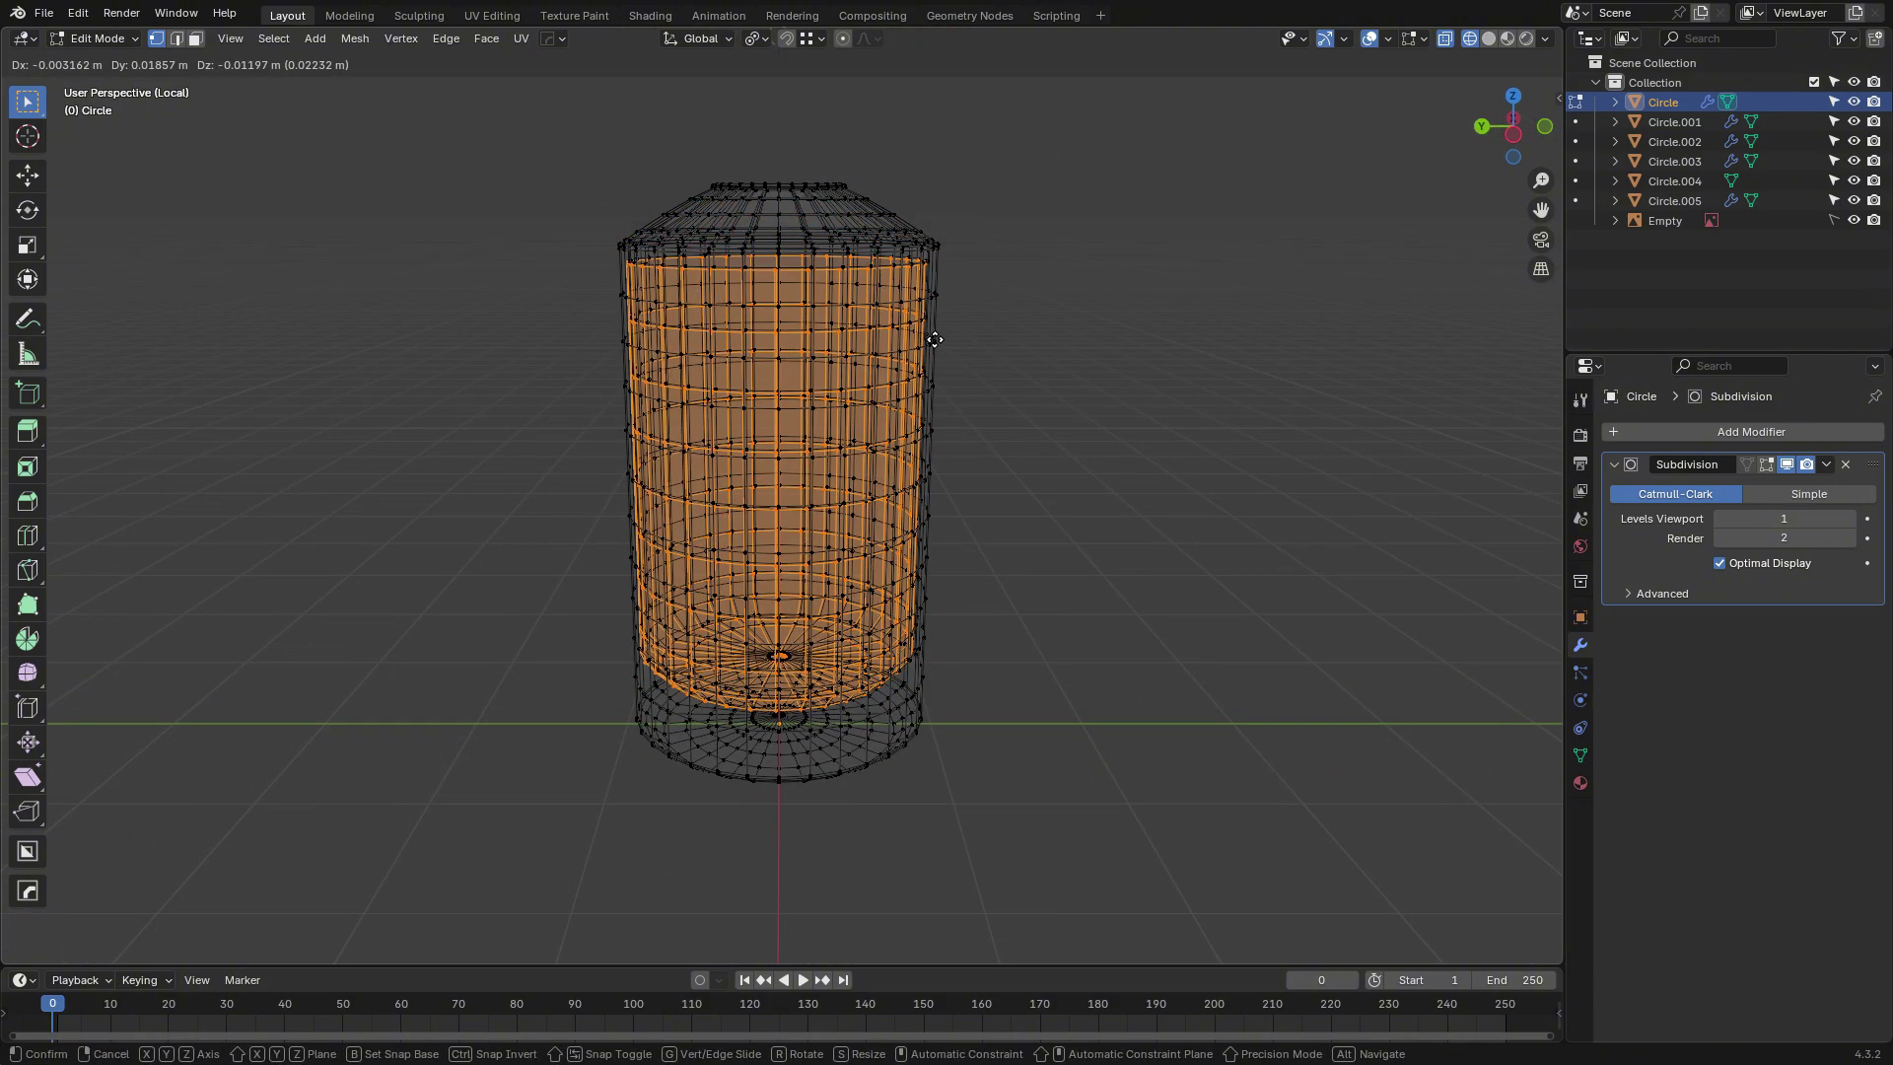
right_click(939, 339)
Try to shrink the duplicated inner faces slightly, scaling them uniformly to 0.999.
middle_click_drag(942, 339, 1357, 355, "alt")
middle_click_drag(1357, 355, 1436, 460, "shift")
scroll(1301, 394, "up", 6)
middle_click_drag(1085, 232, 1105, 408, "shift")
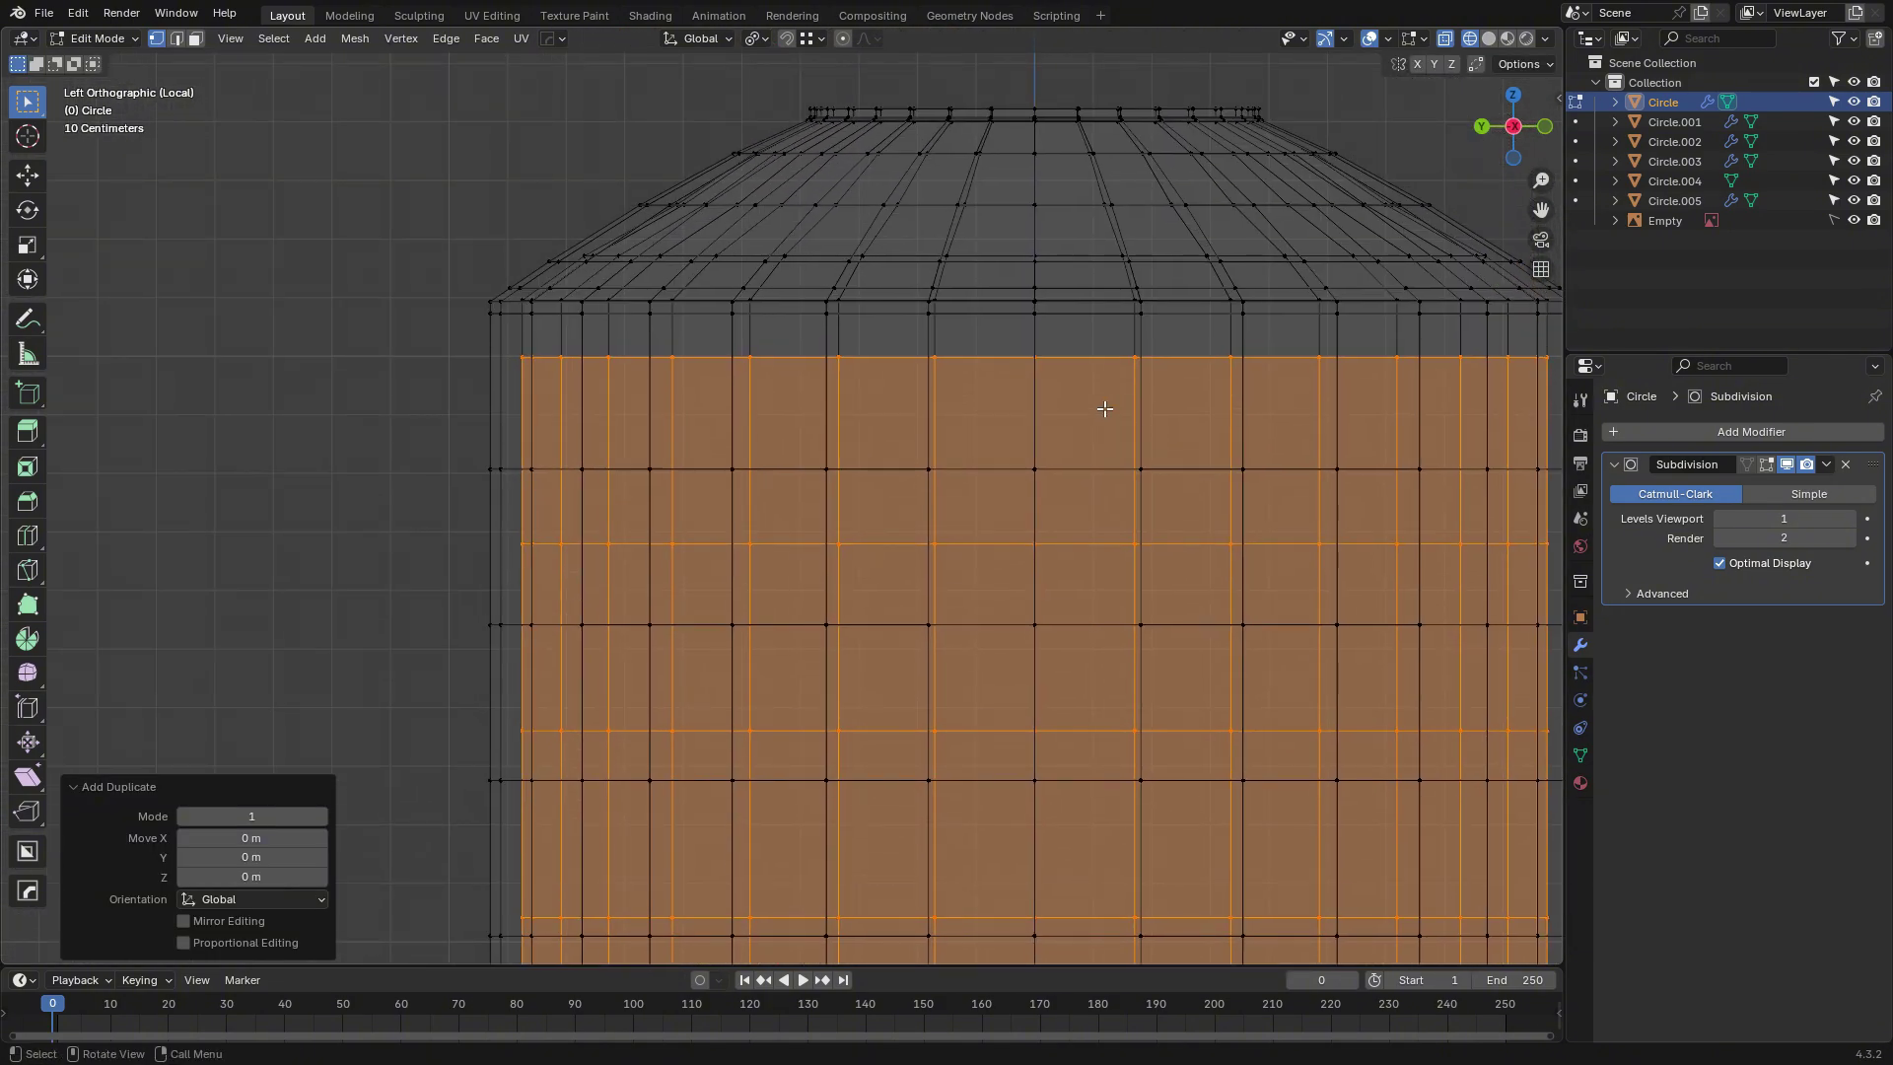
scroll(1105, 408, "up", 2)
middle_click_drag(1094, 271, 1221, 453, "shift")
scroll(1162, 371, "up", 5)
middle_click_drag(263, 375, 1072, 451, "shift")
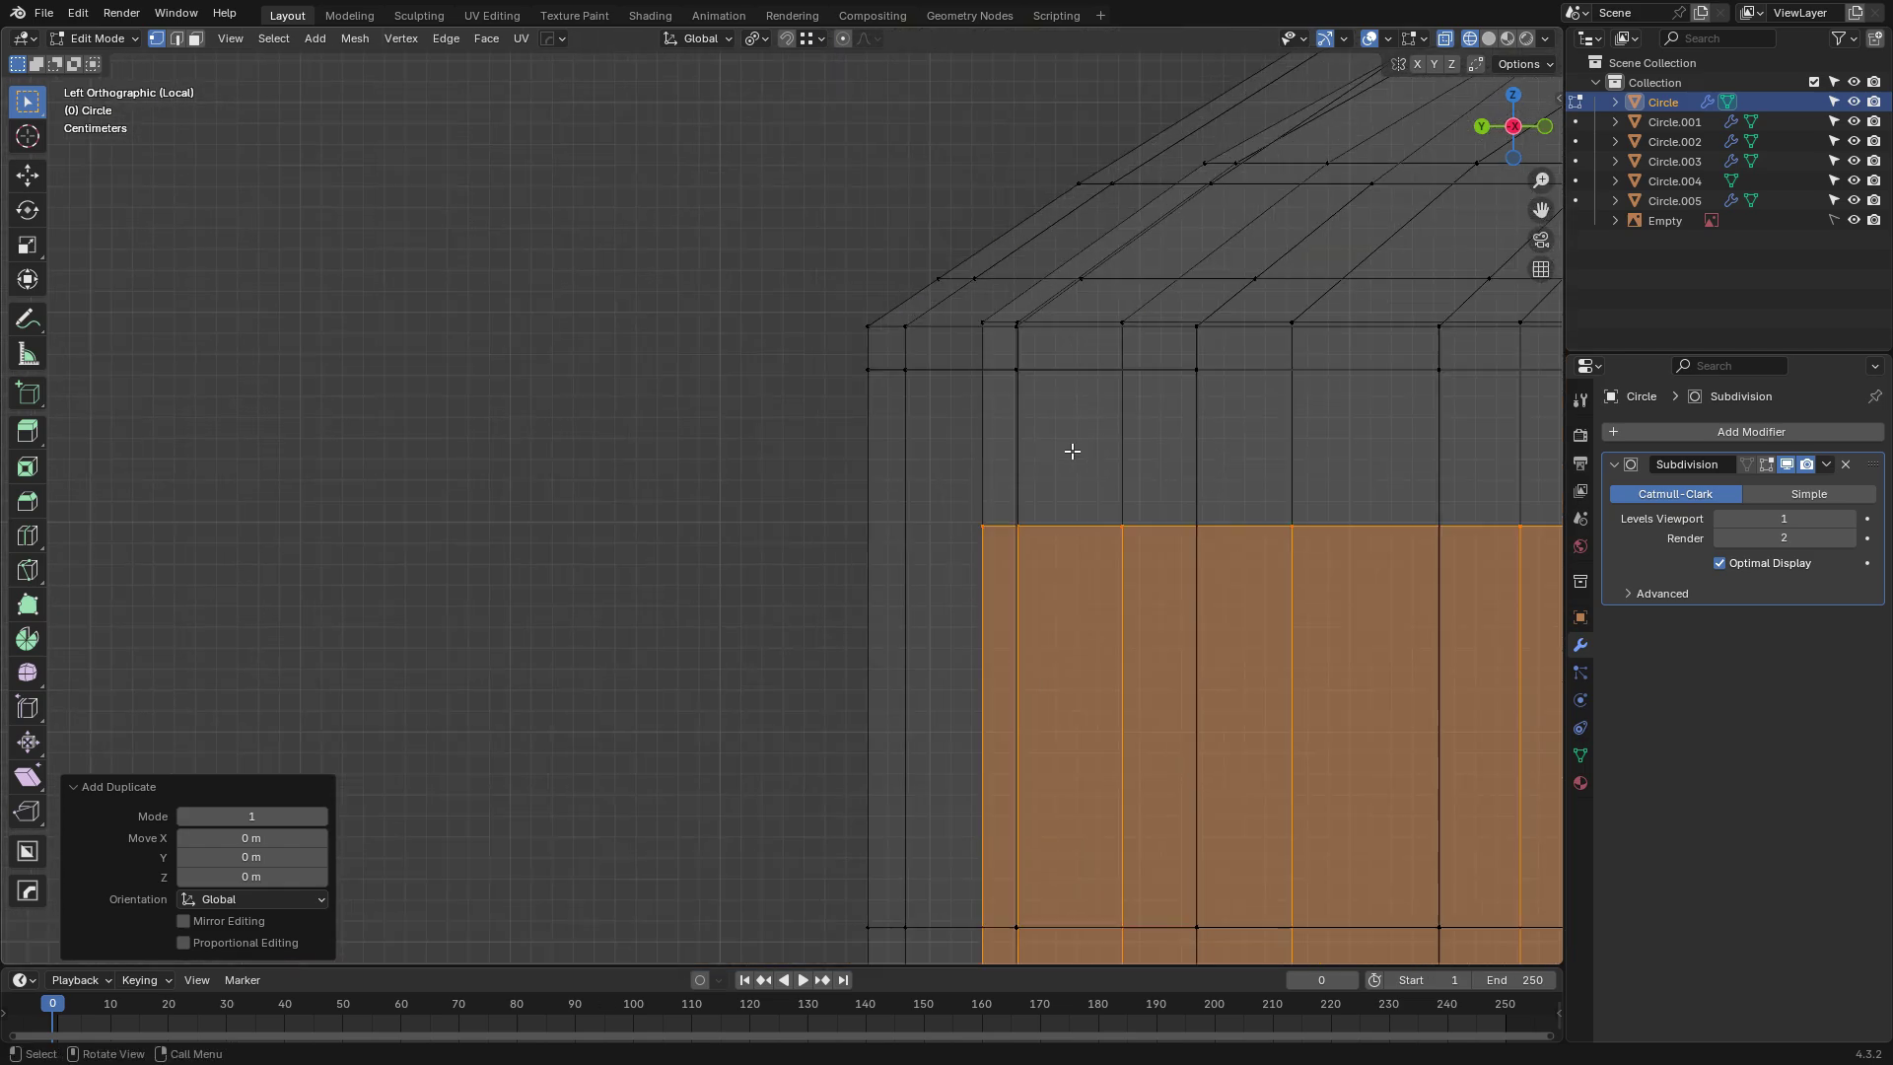
scroll(1073, 451, "up", 2)
middle_click_drag(1225, 427, 914, 329, "shift")
scroll(995, 317, "up", 1)
key("s")
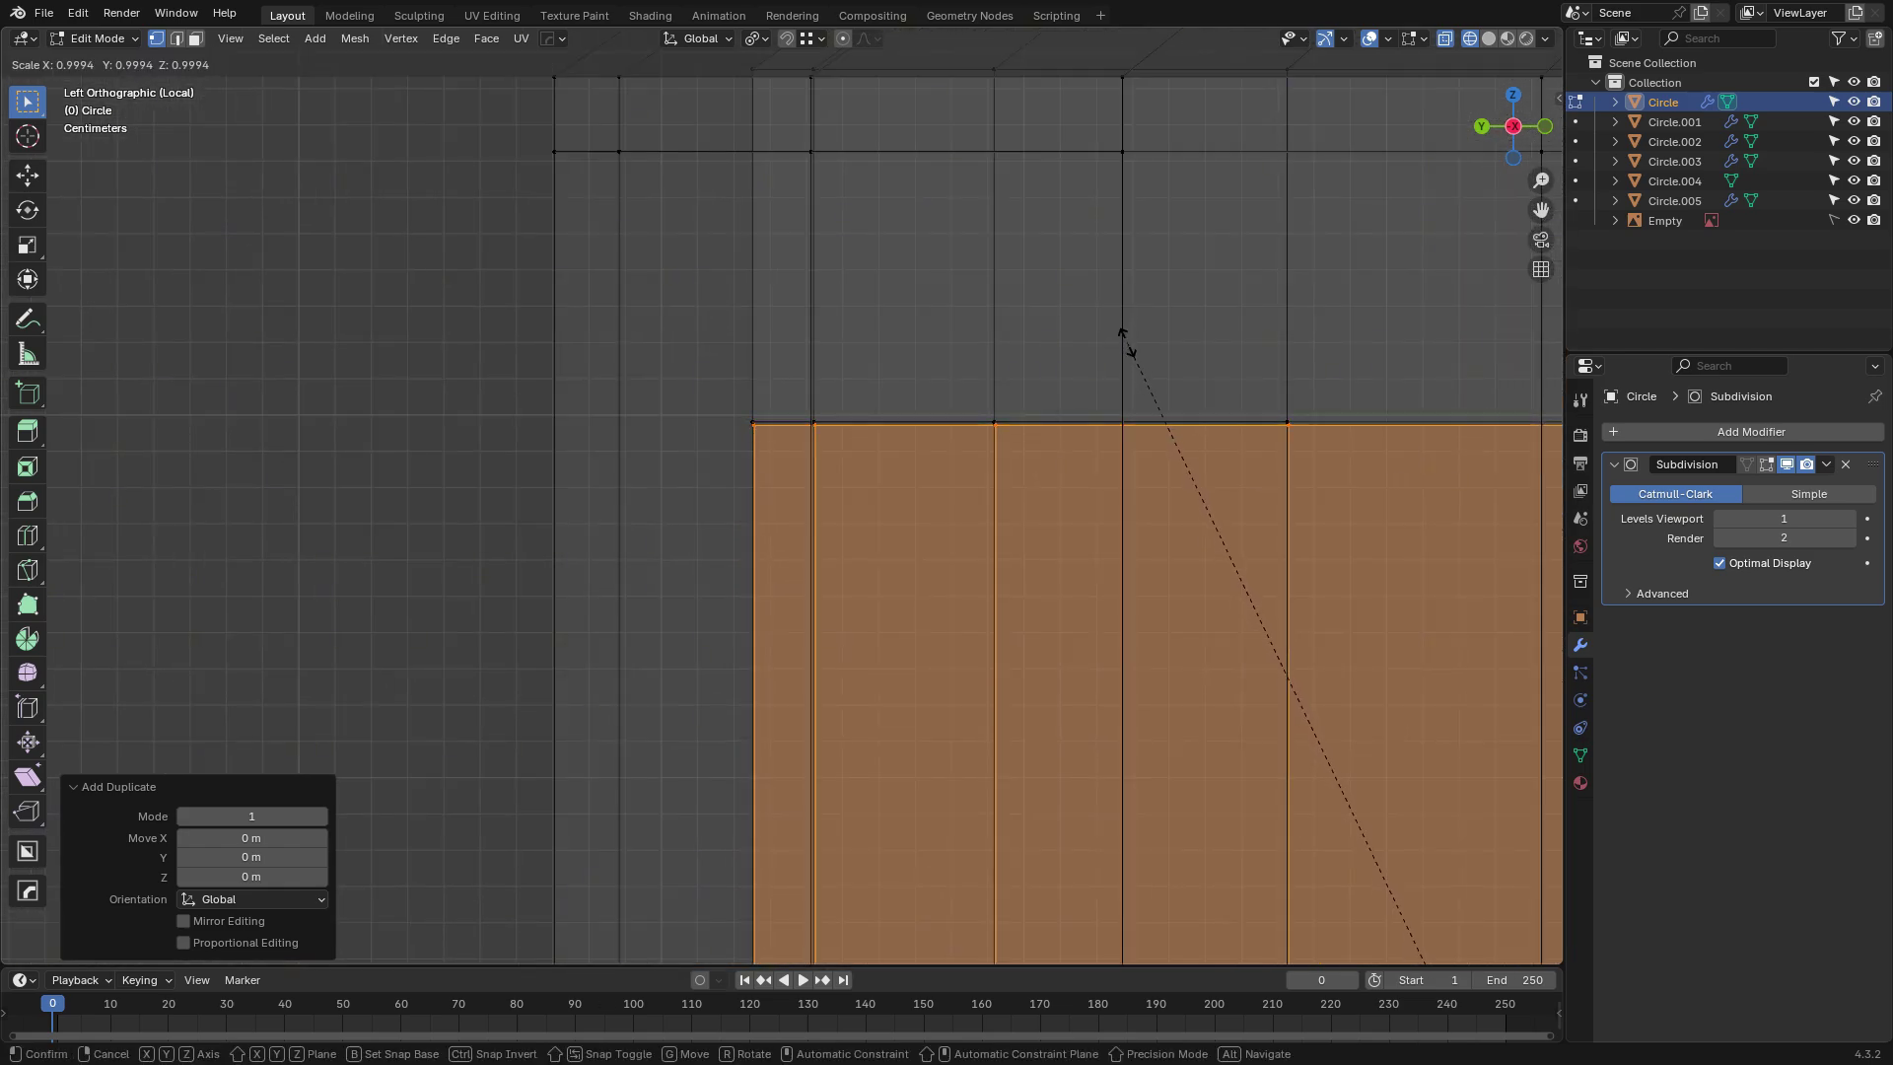
left_click(1102, 345)
Inspect the gap between the duplicated faces and the inner wall, and undo the last scaling.
scroll(610, 113, "up", 9)
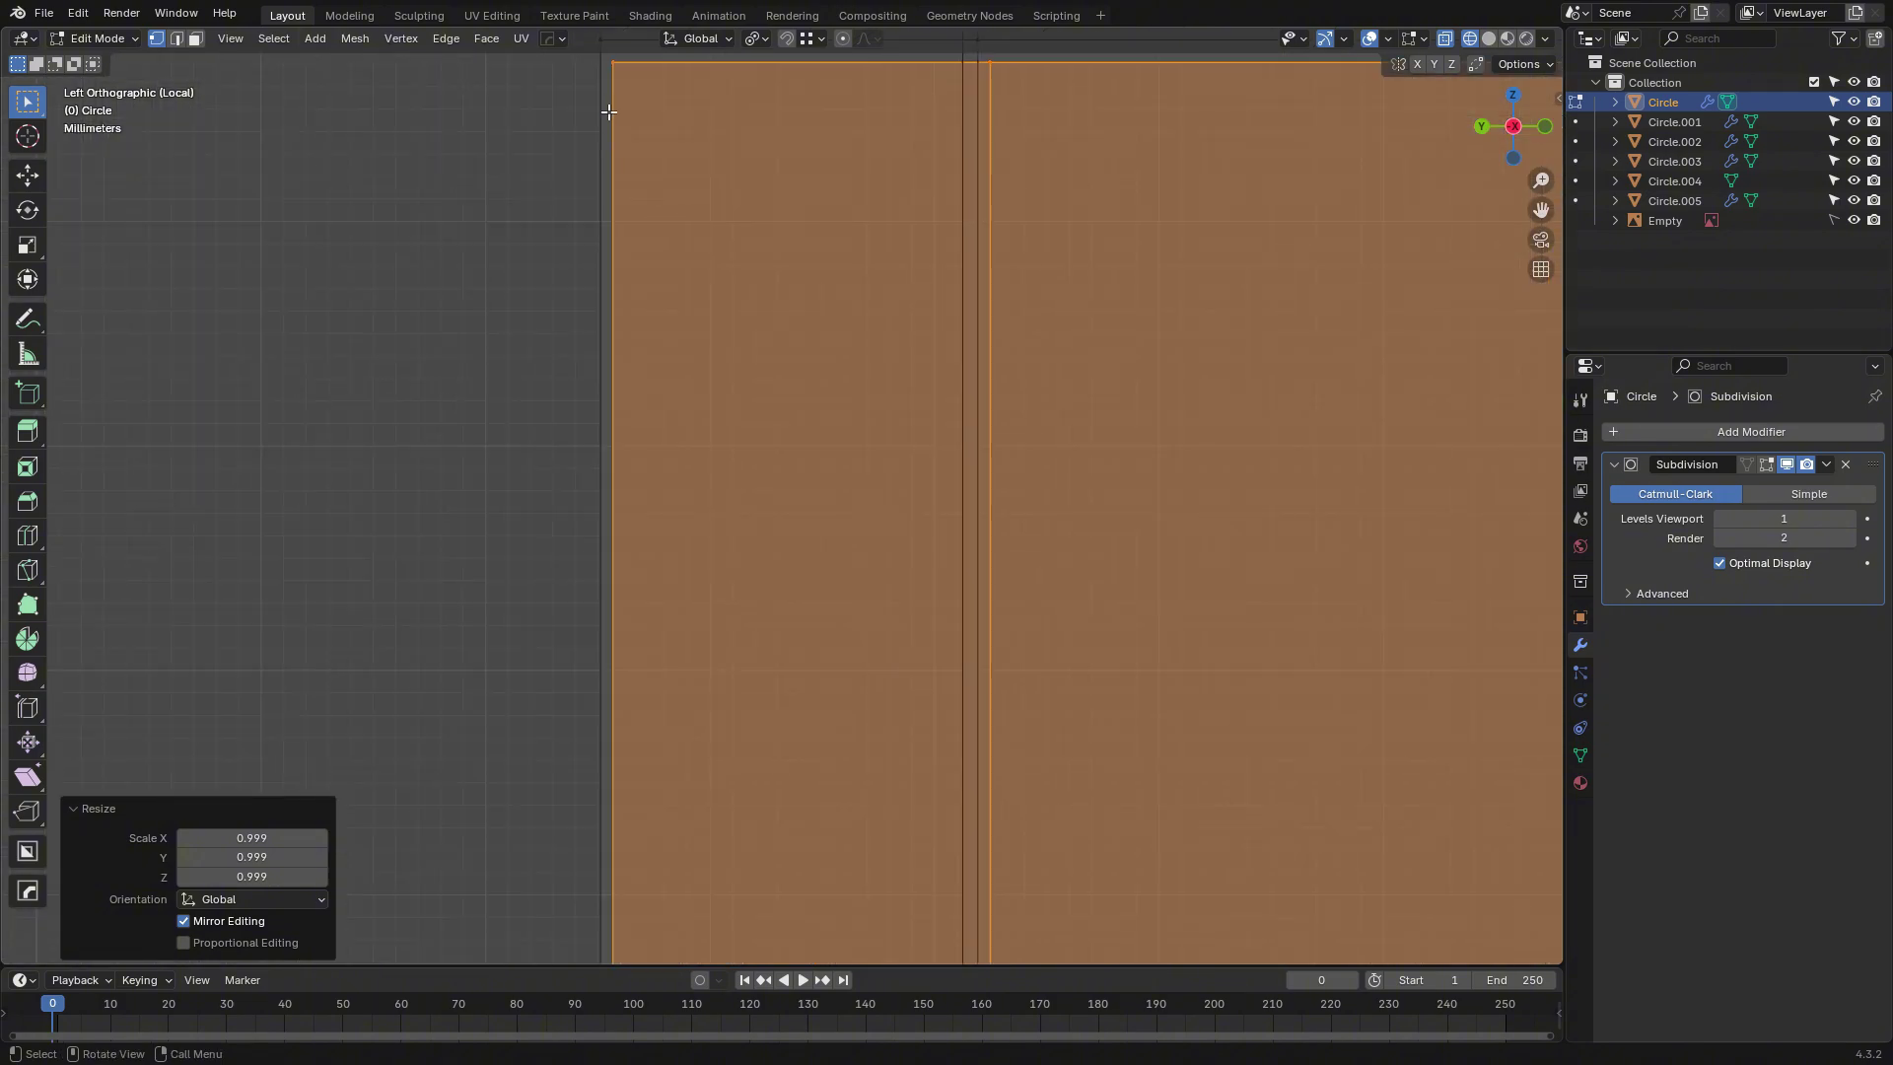
scroll(615, 224, "down", 8)
scroll(690, 463, "down", 15)
middle_click_drag(641, 488, 552, 498)
key("ctrl+z")
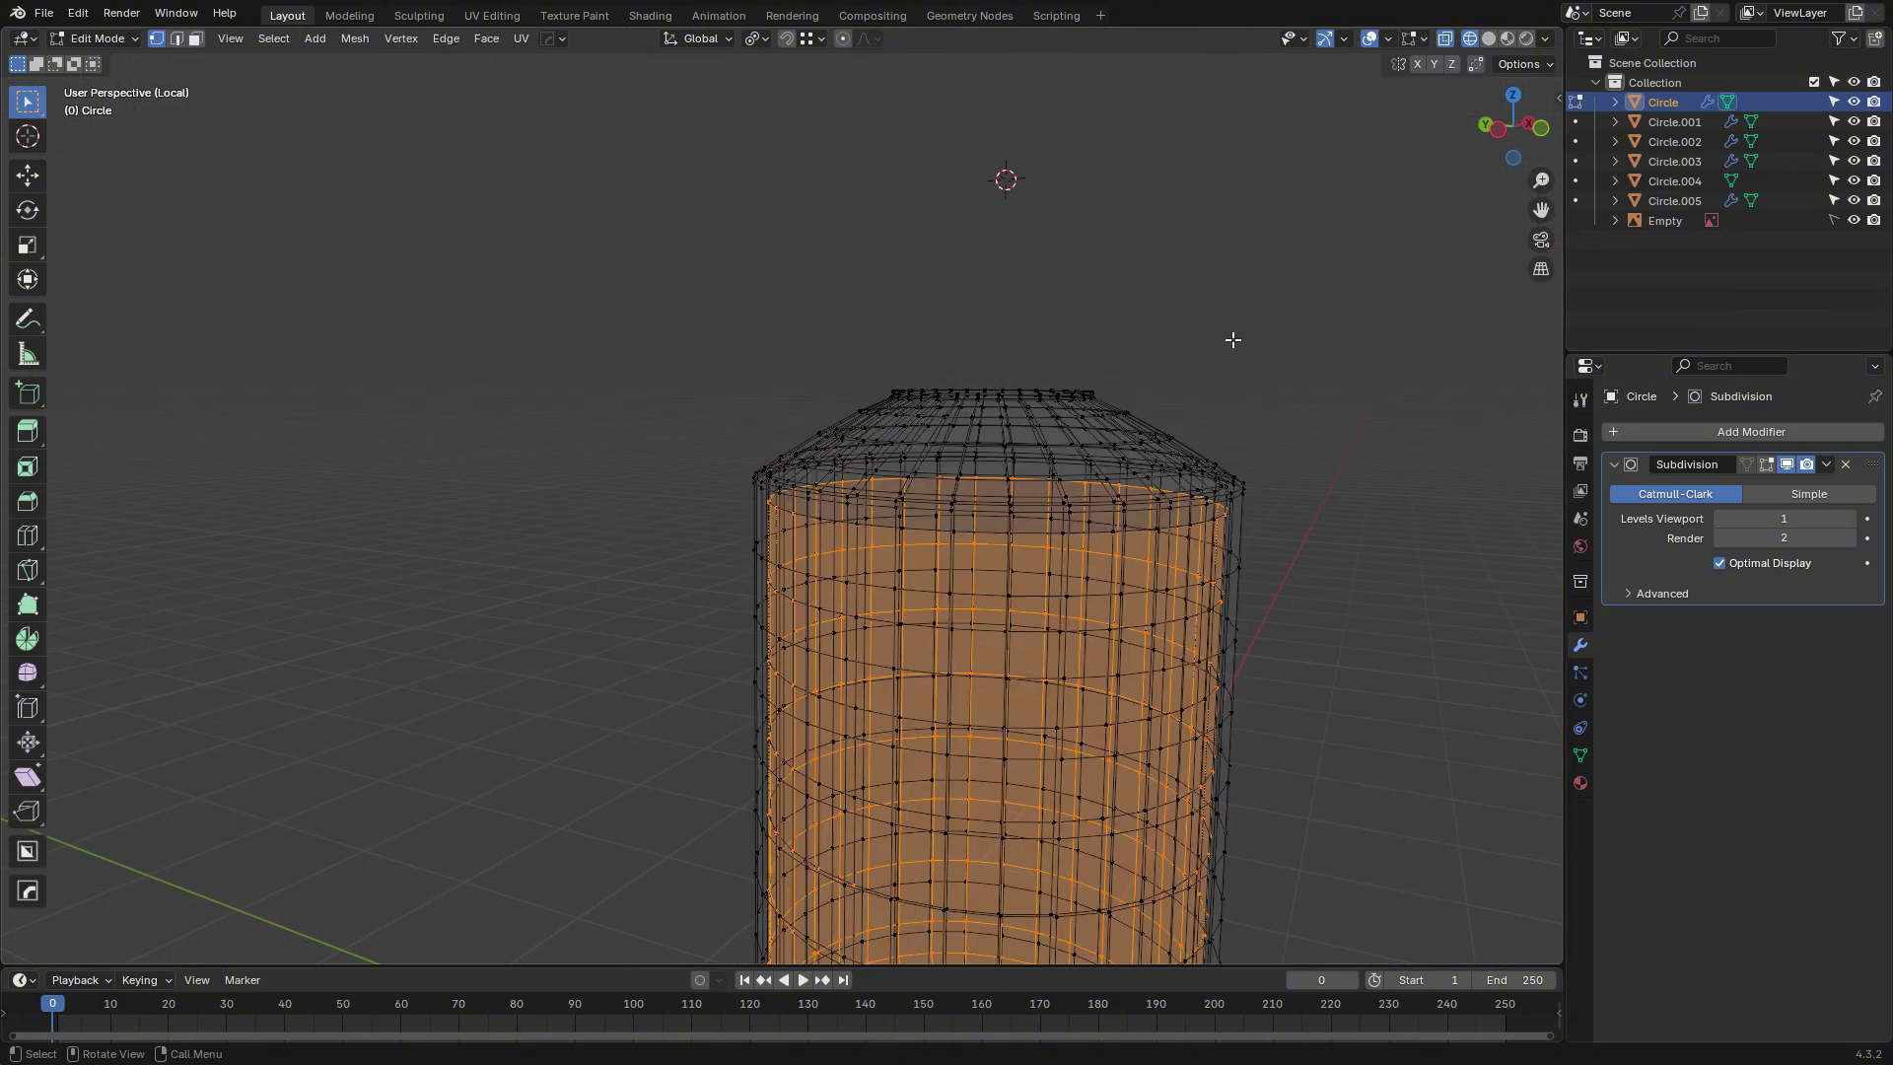
Separate the duplicated inner faces into their own object and rename it Liquid.
key("p")
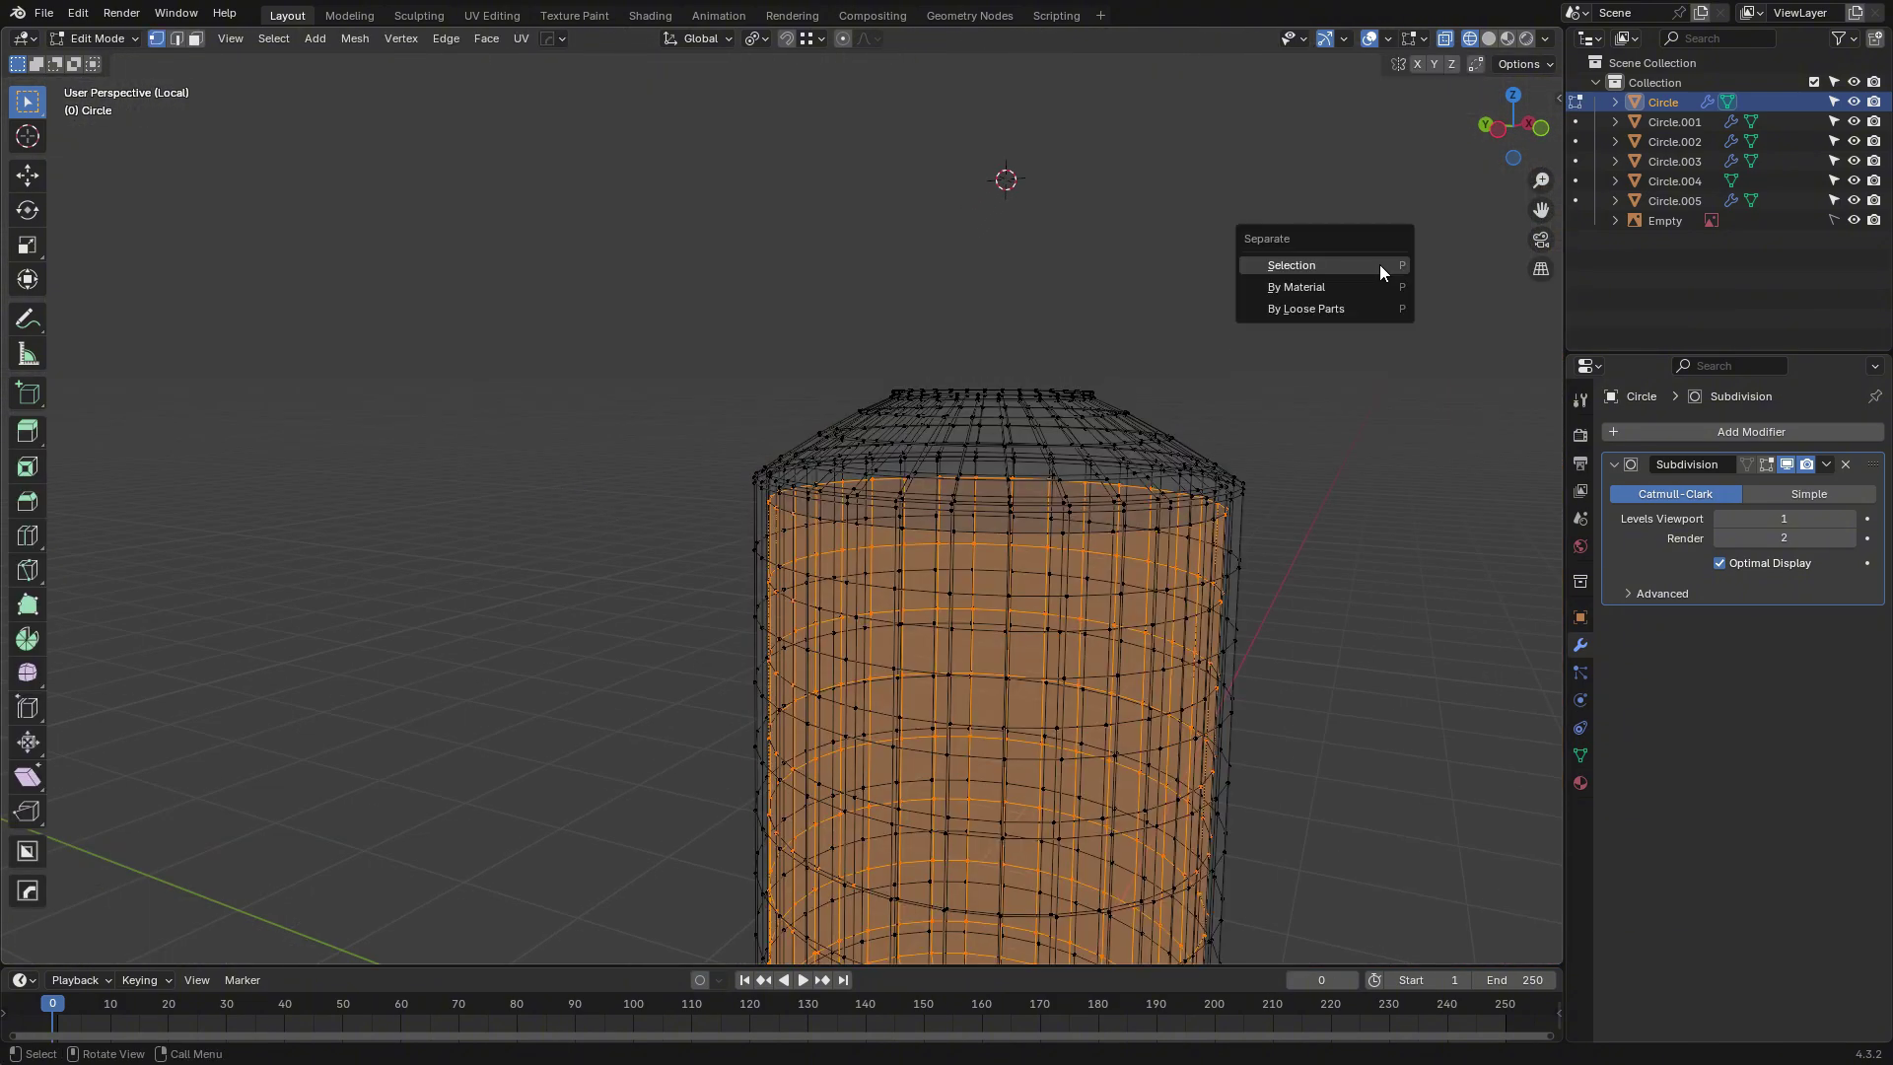
left_click(1380, 265)
key("Tab")
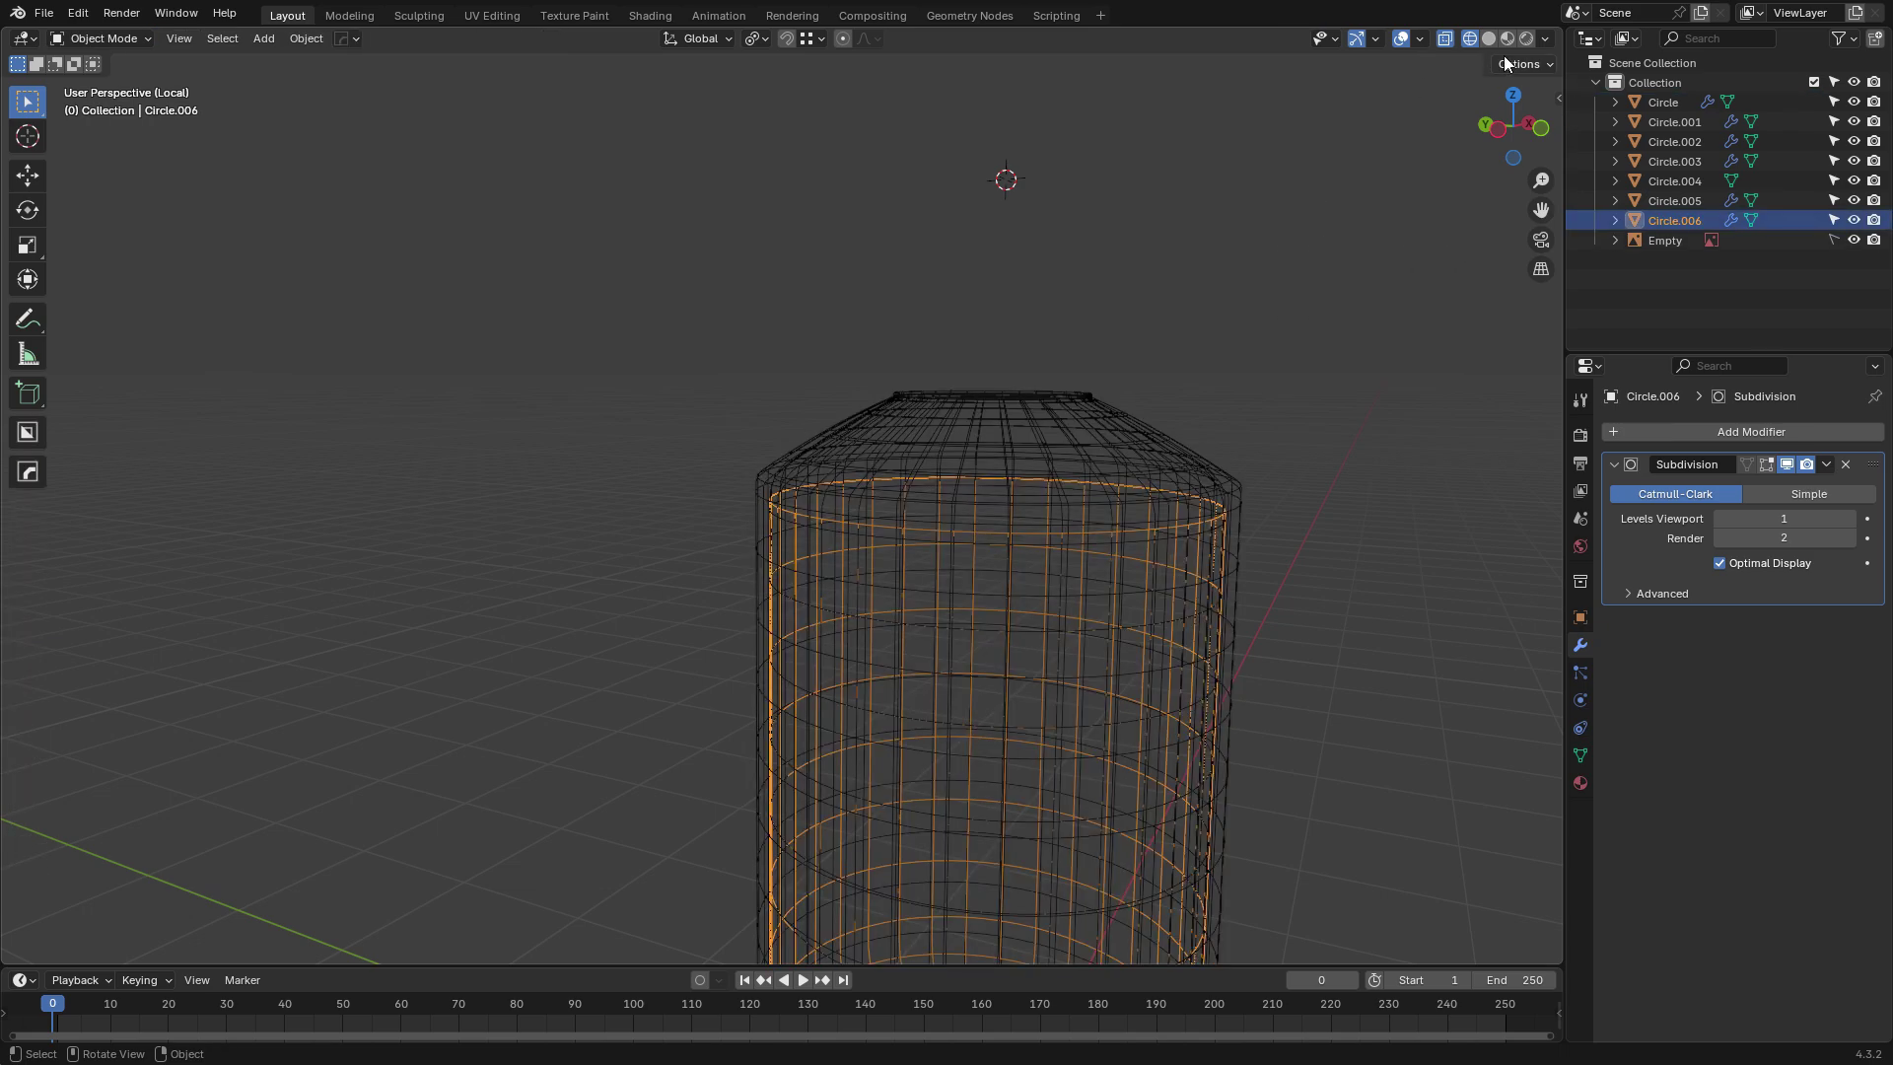
double_click(1675, 219)
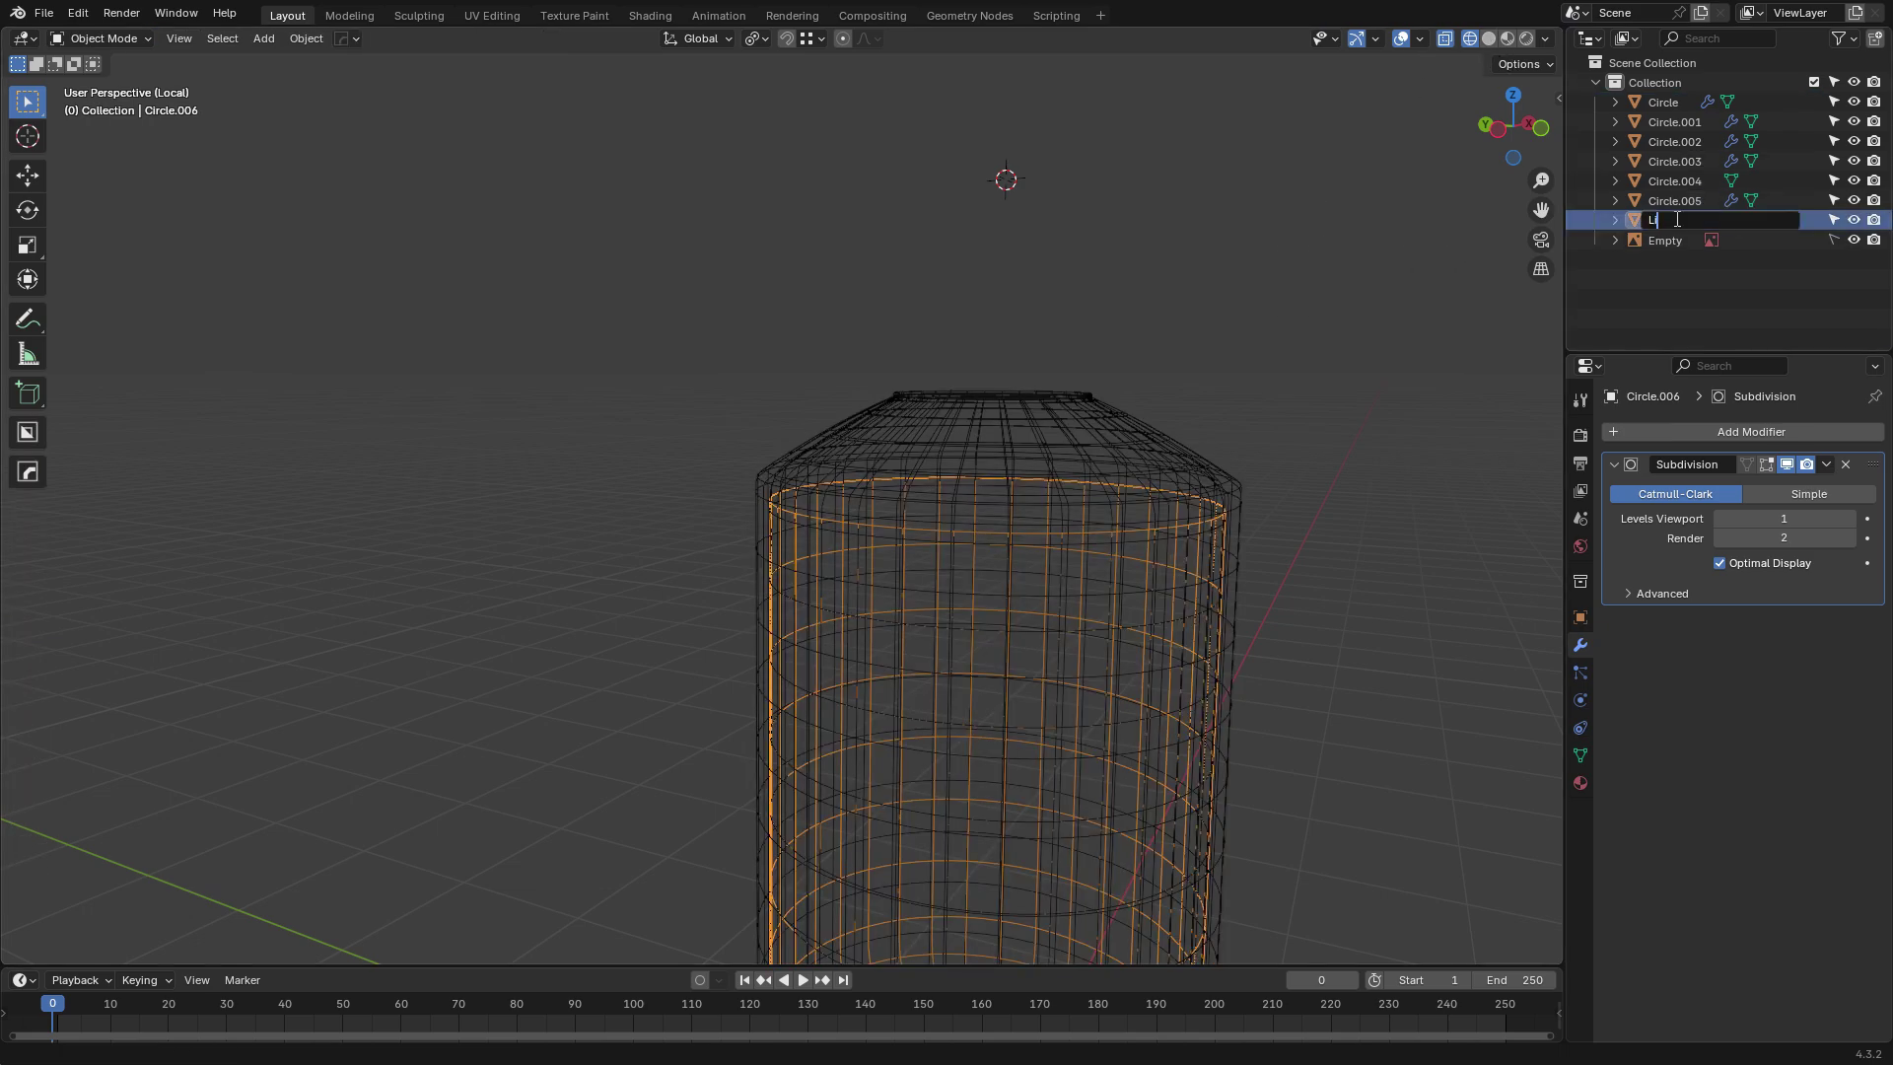
key("Return")
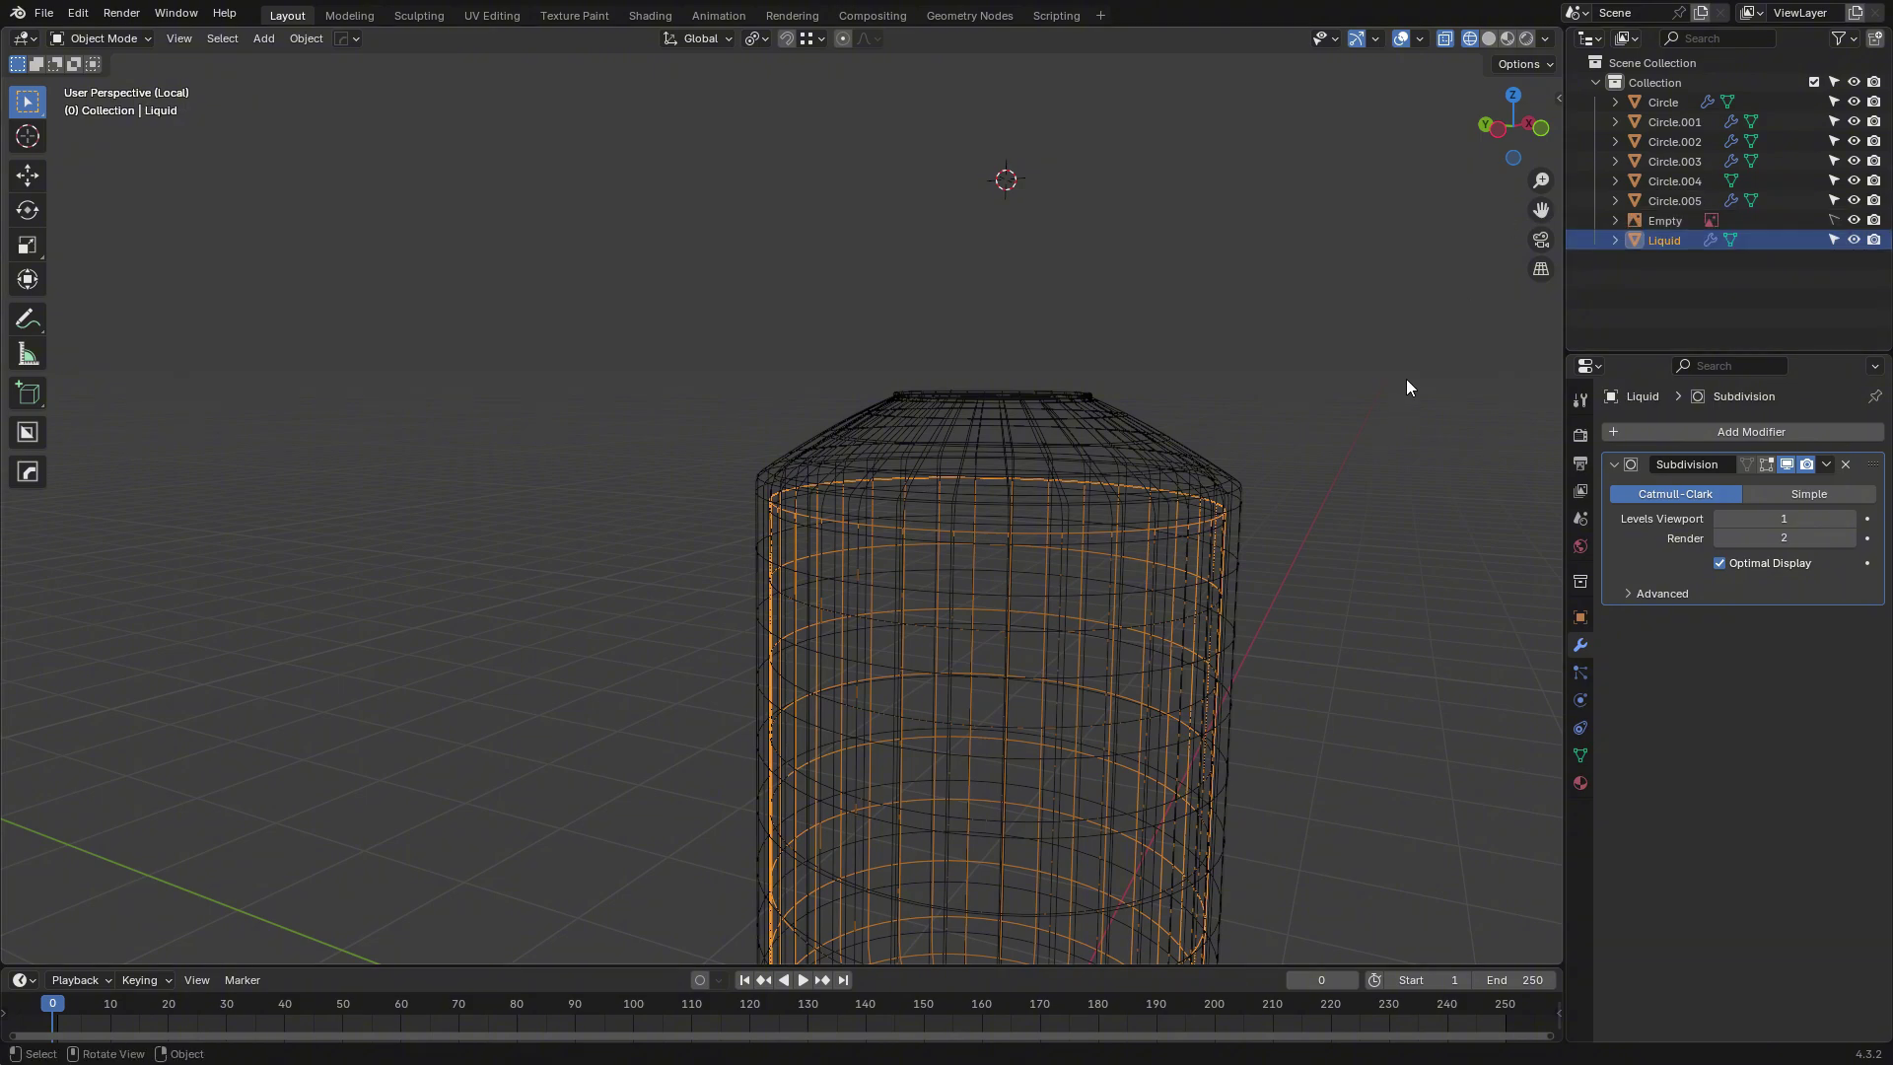
Switch the viewport to solid shading and enable the Liquid's Subdivision display in Edit Mode.
left_click(1489, 38)
mouse_move(1394, 211)
middle_mouse_down()
mouse_move(937, 592)
mouse_move(896, 824)
mouse_move(943, 806)
middle_mouse_up()
middle_click_drag(1132, 493, 1379, 231)
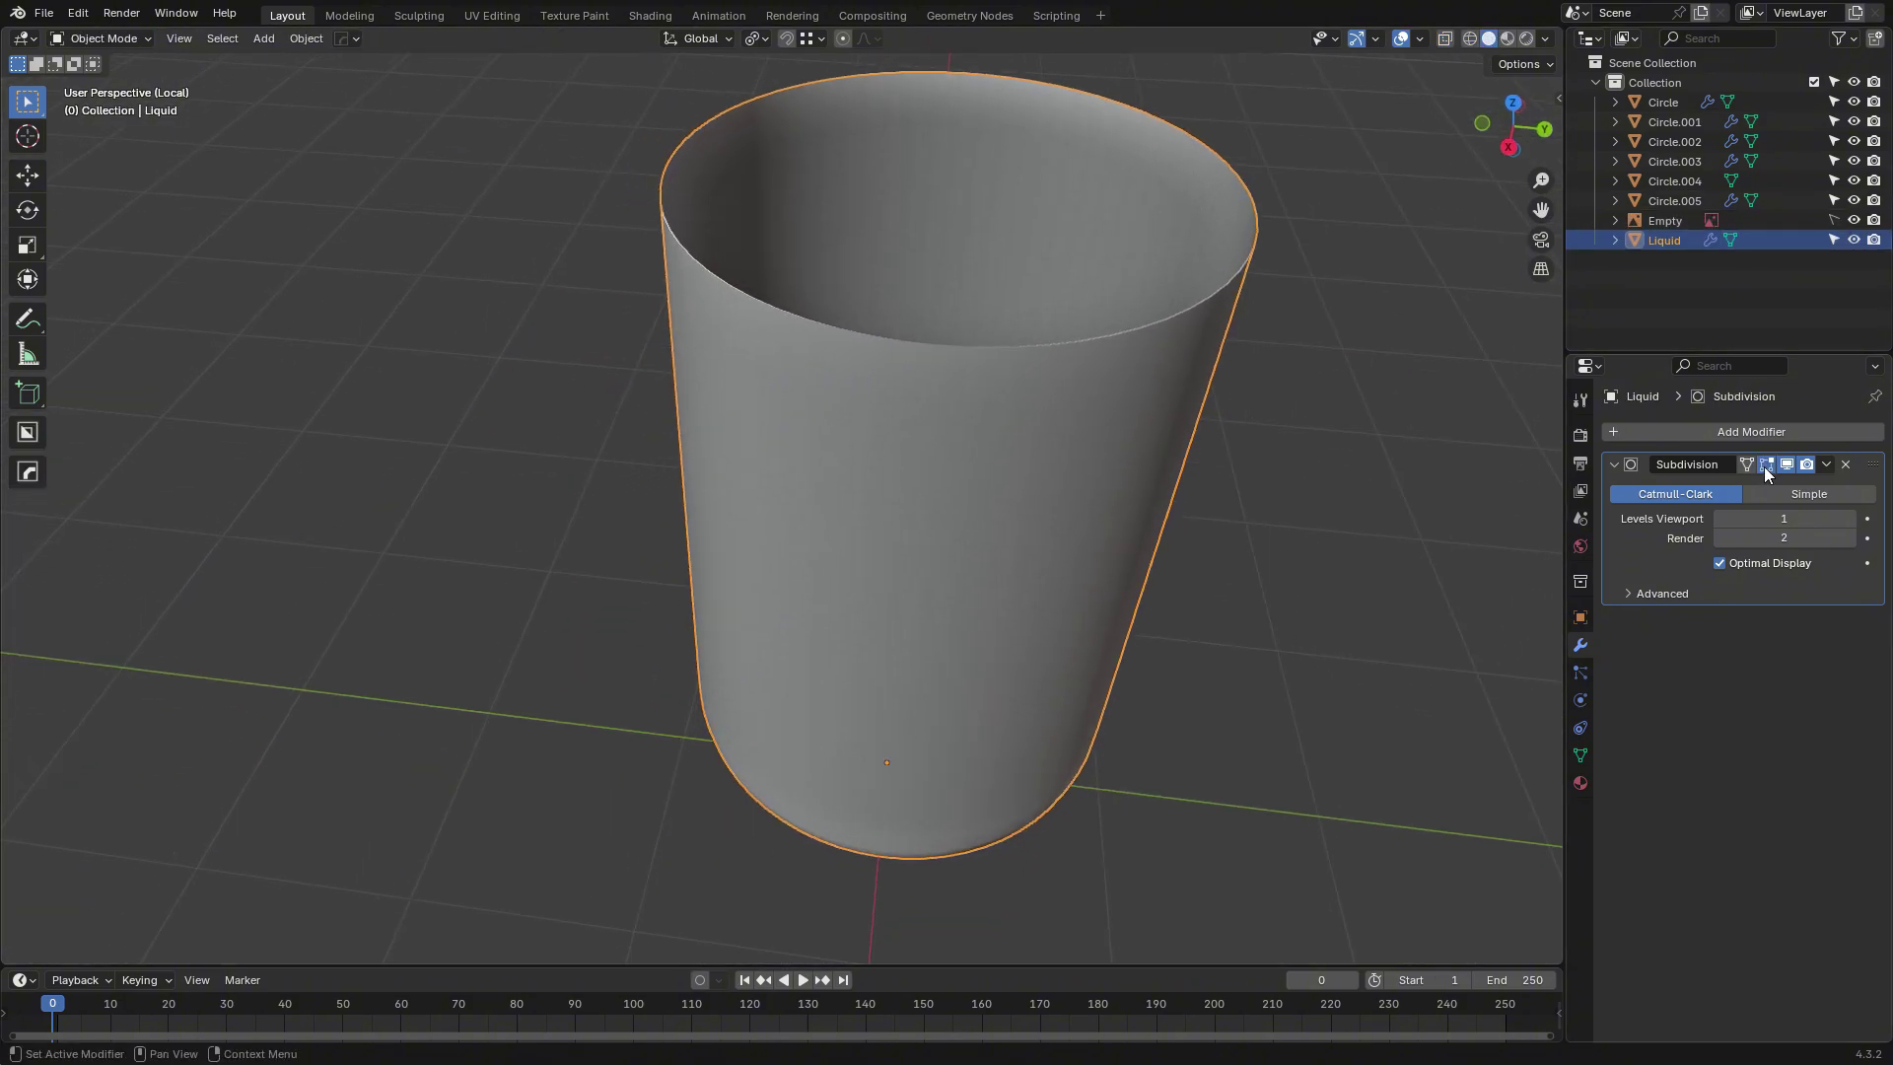
key("Tab")
middle_click_drag(1363, 469, 1186, 490)
key("Tab")
key("Tab")
key("Tab")
key("Tab")
key("Tab")
key("Tab")
Extrude the Liquid's open top edge loop and scale it slightly inward to form a narrow lip.
left_click(892, 269, "alt")
middle_click_drag(892, 268, 953, 336)
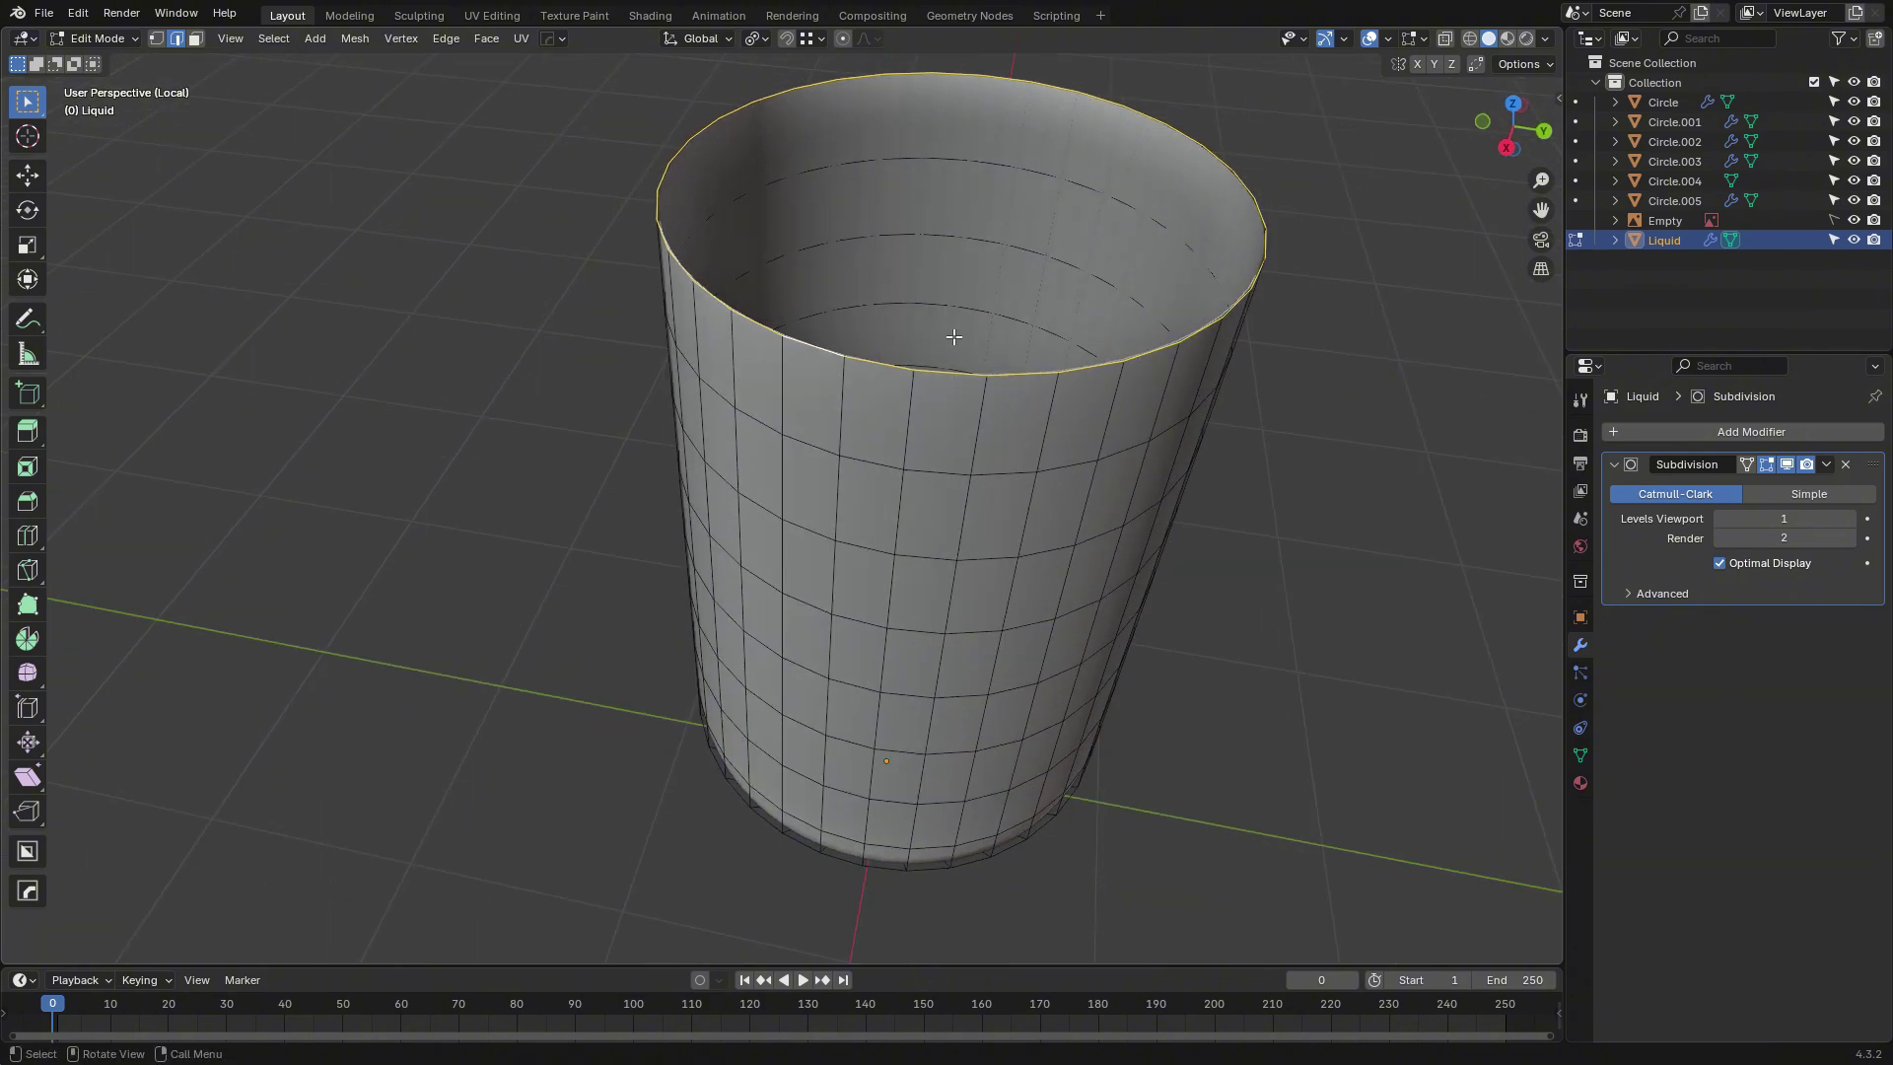
scroll(1025, 453, "up", 3)
middle_click_drag(1018, 439, 952, 542, "shift")
scroll(951, 542, "down", 1)
key("s")
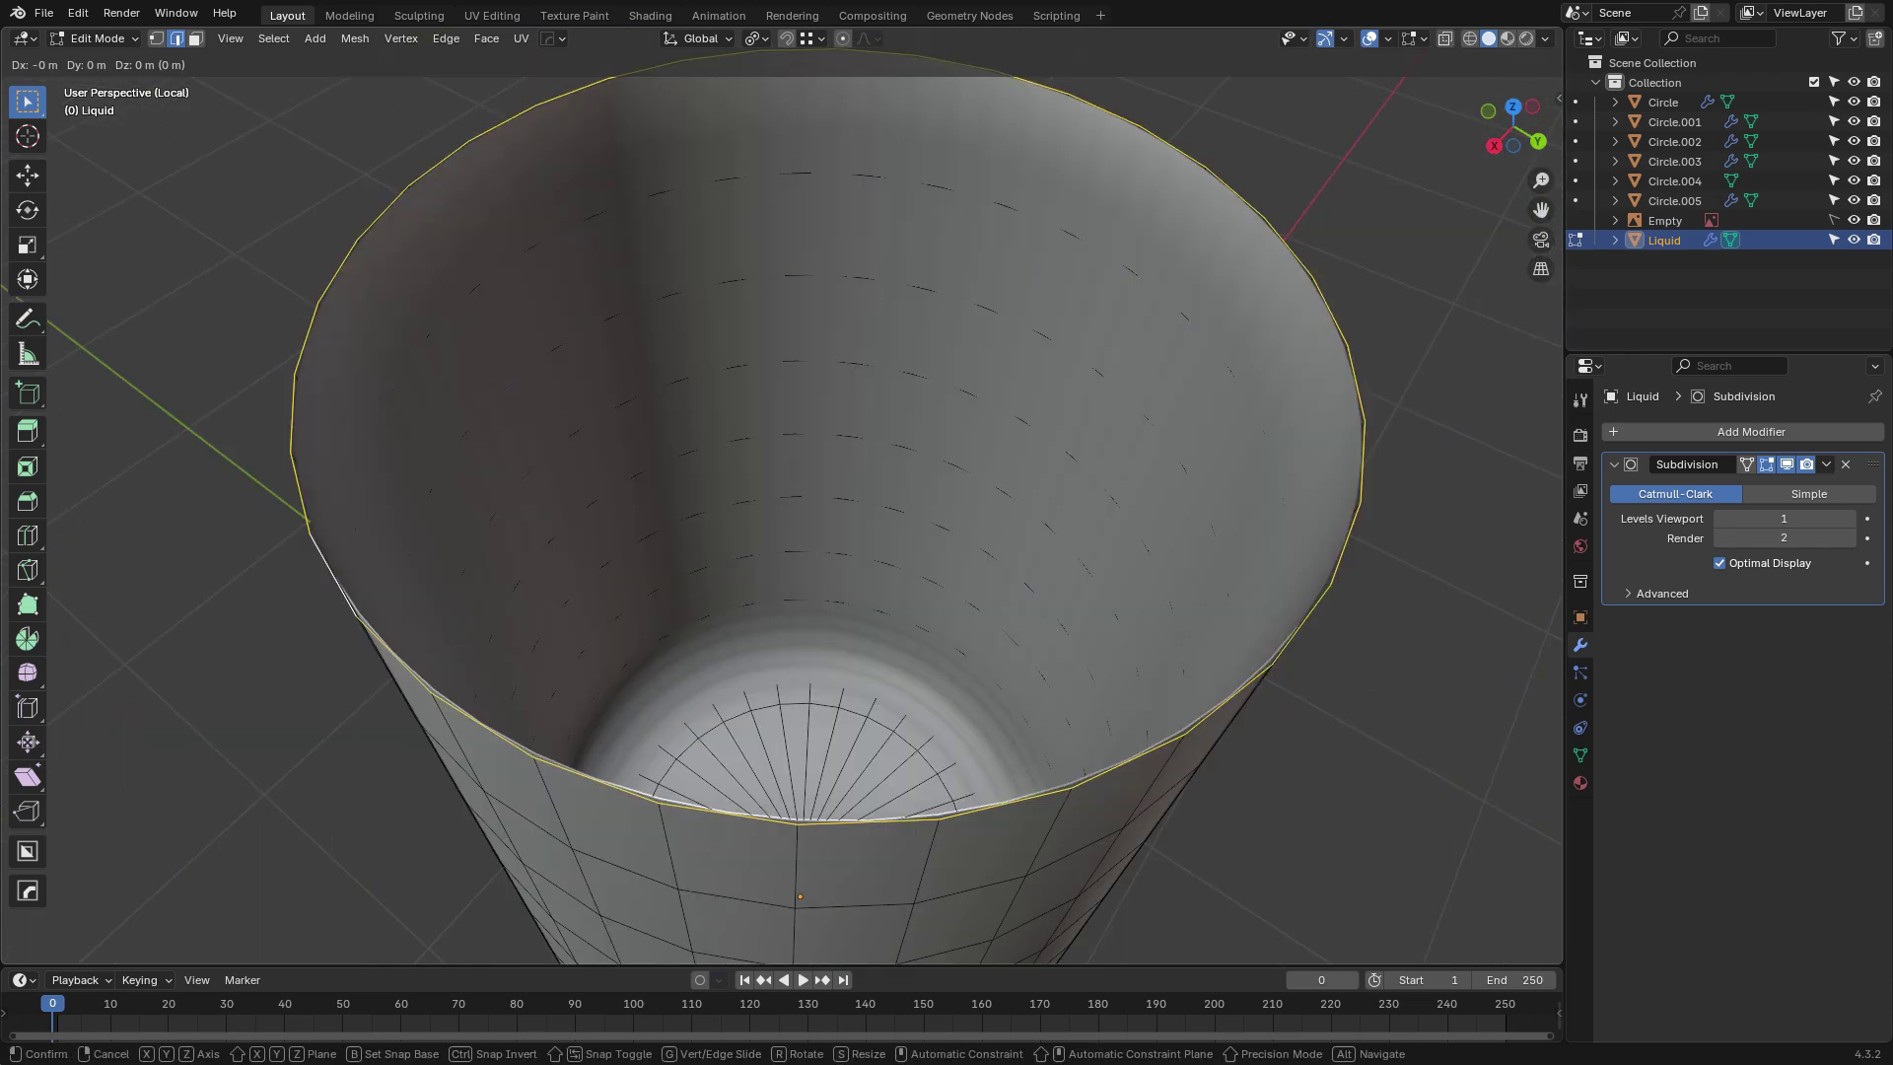
left_click(853, 557)
middle_click_drag(853, 558, 845, 522)
Adjust the height of the lip's outer edge loop along Z, finishing with a move of about -0.013 m.
left_click(649, 611, "alt")
middle_click_drag(647, 611, 680, 591)
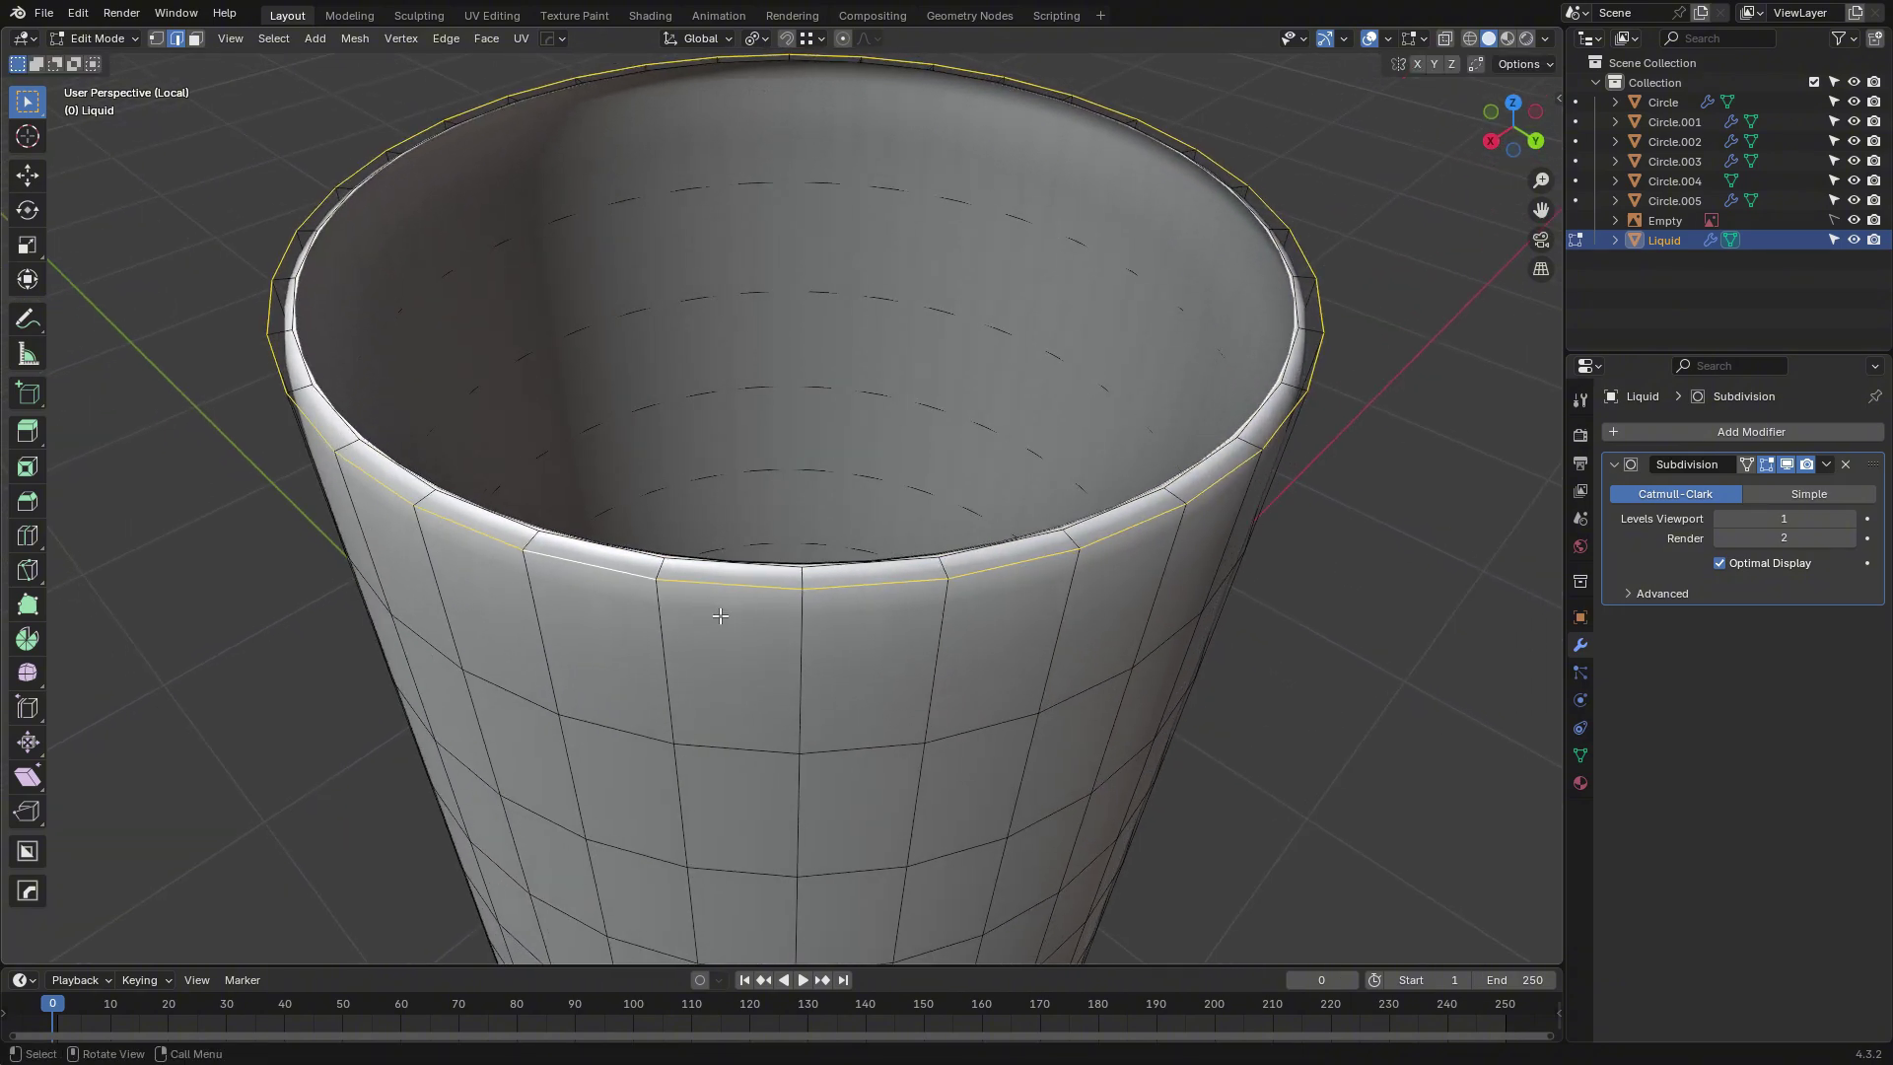
key("g")
key("z")
left_click(699, 424)
key("Tab")
middle_click_drag(951, 519, 936, 477)
key("Tab")
scroll(1039, 571, "up", 2)
key("g")
key("shift+z")
key("z")
left_click(1036, 577)
Add one loop cut around the wall just below the rim, with a slide factor of about 0.382.
key("ctrl+r")
left_click(833, 527)
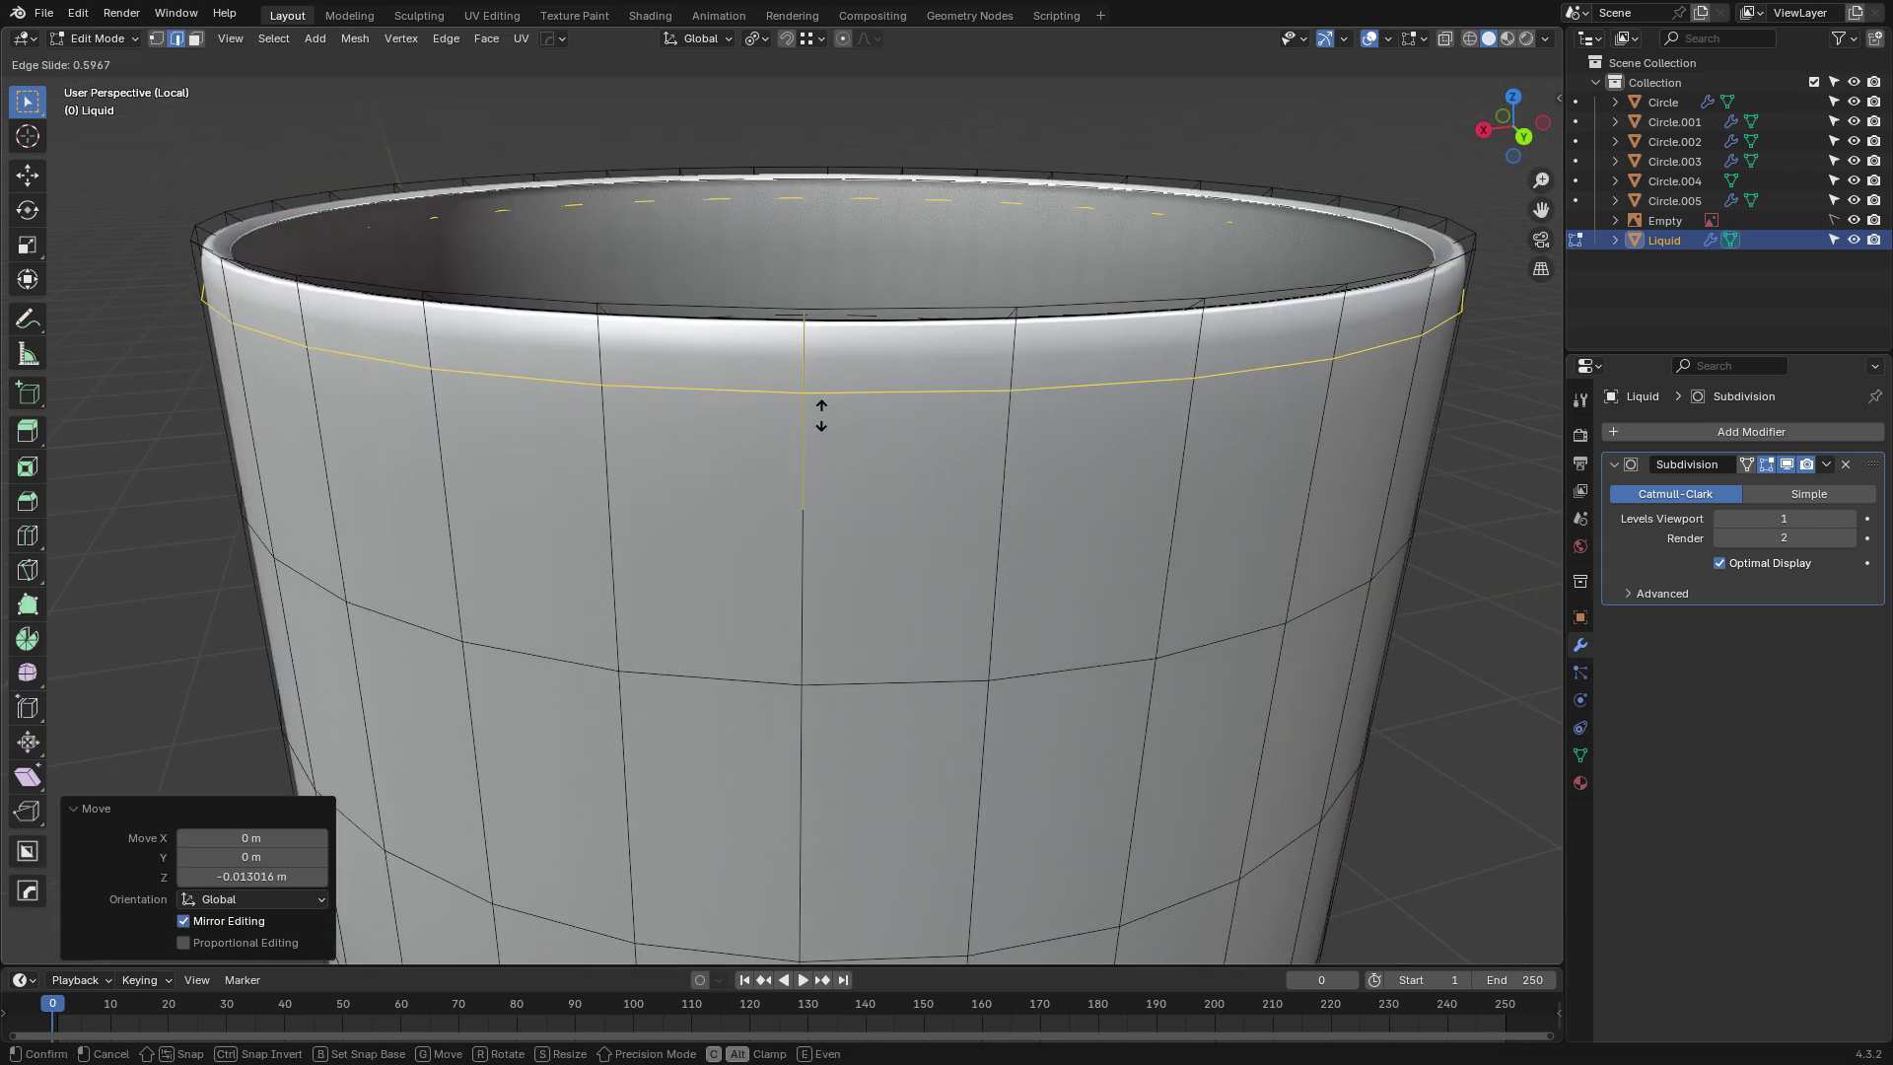
left_click(829, 464)
scroll(833, 464, "down", 7)
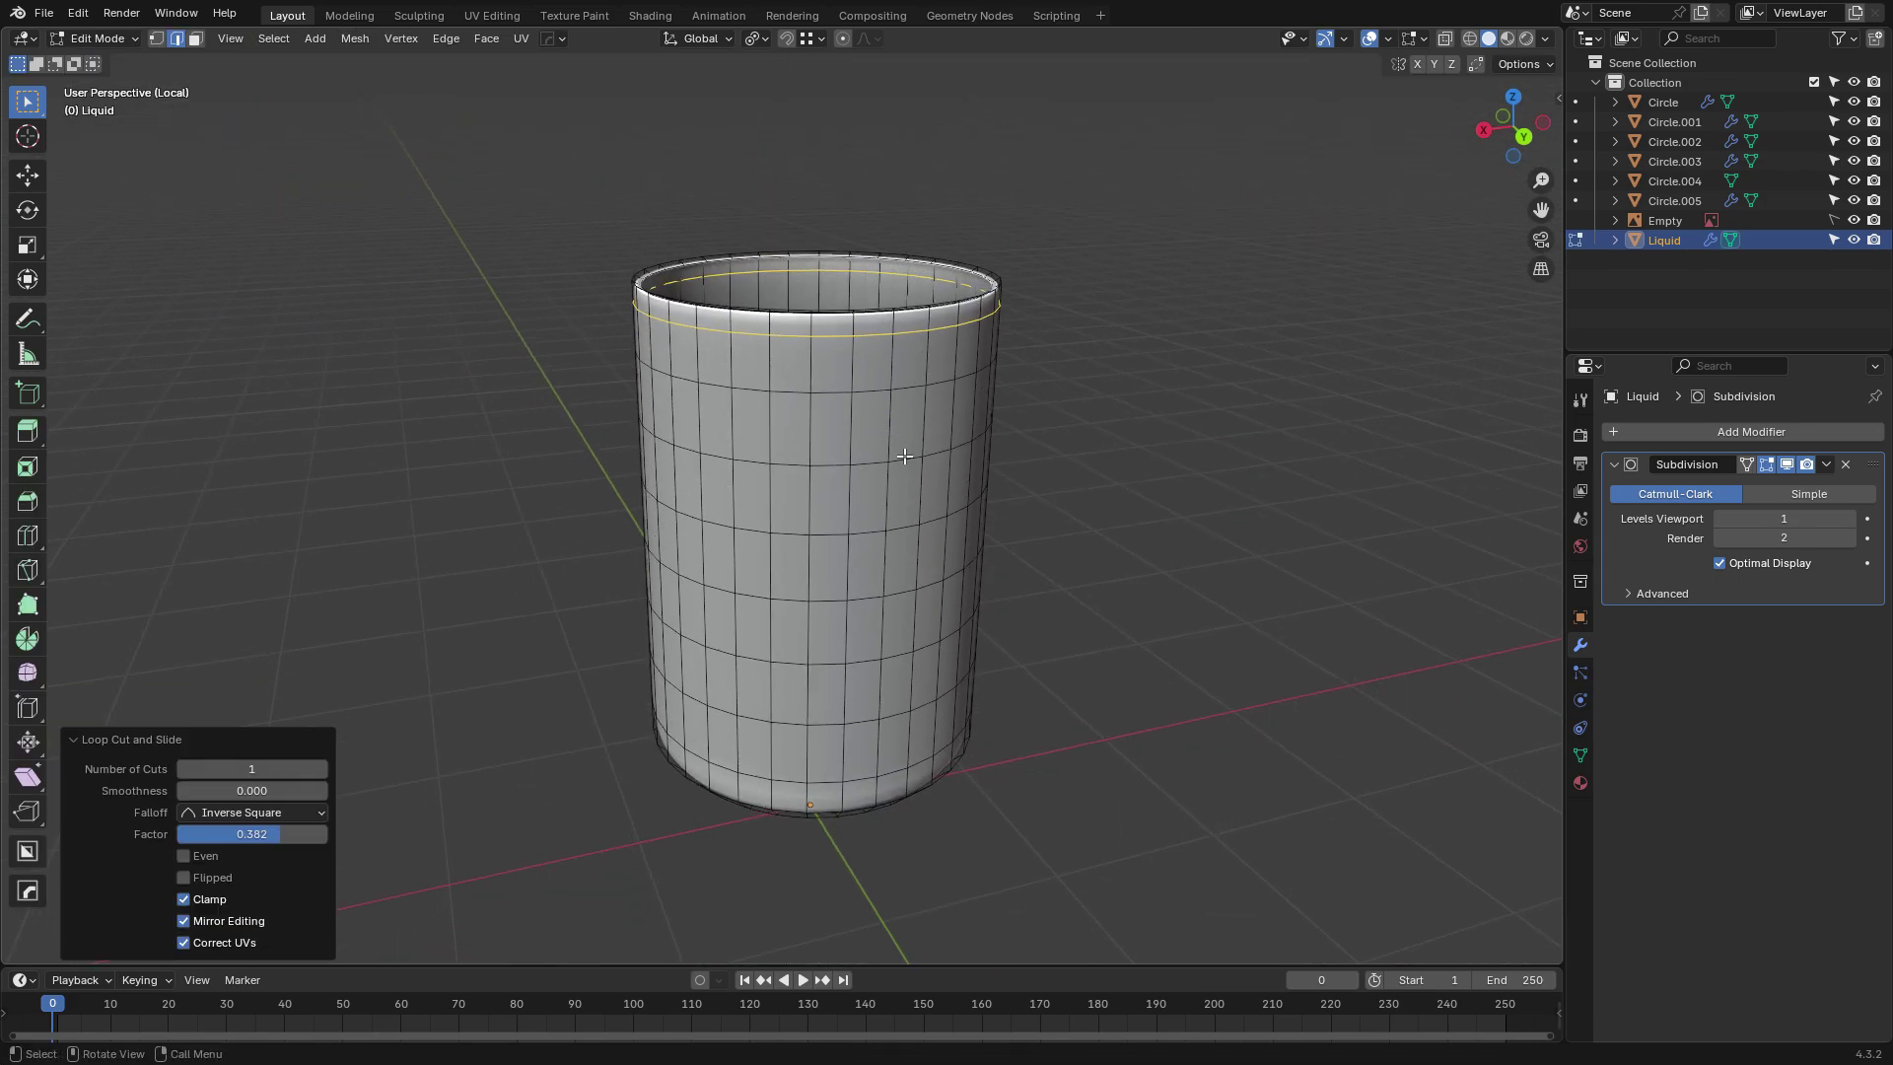
Examine the shape and shading of the Liquid's rim from several angles.
key("Tab")
left_click(1181, 449)
middle_click_drag(1181, 450, 947, 478)
scroll(694, 437, "up", 4)
key("Tab")
scroll(1187, 494, "down", 5)
key("Tab")
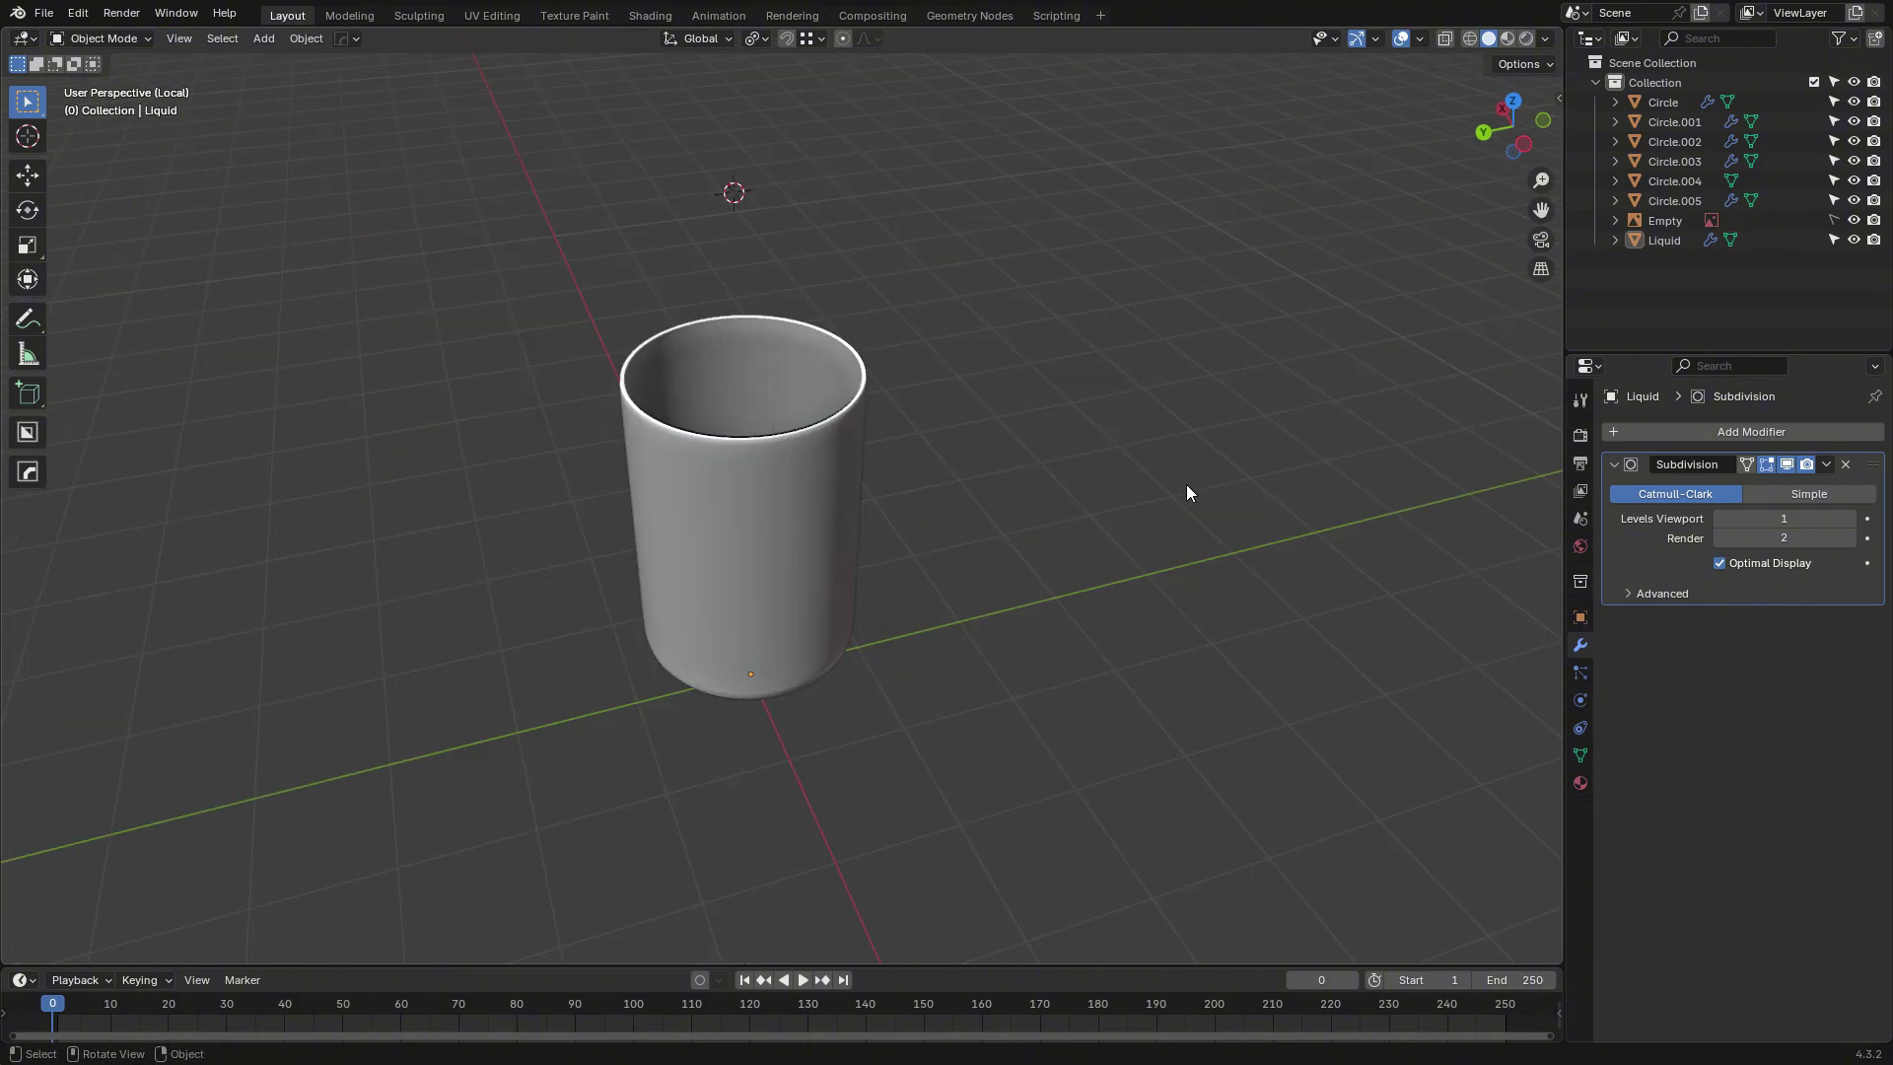
left_click(845, 528)
key("Tab")
middle_click_drag(844, 529, 1214, 541)
key("Tab")
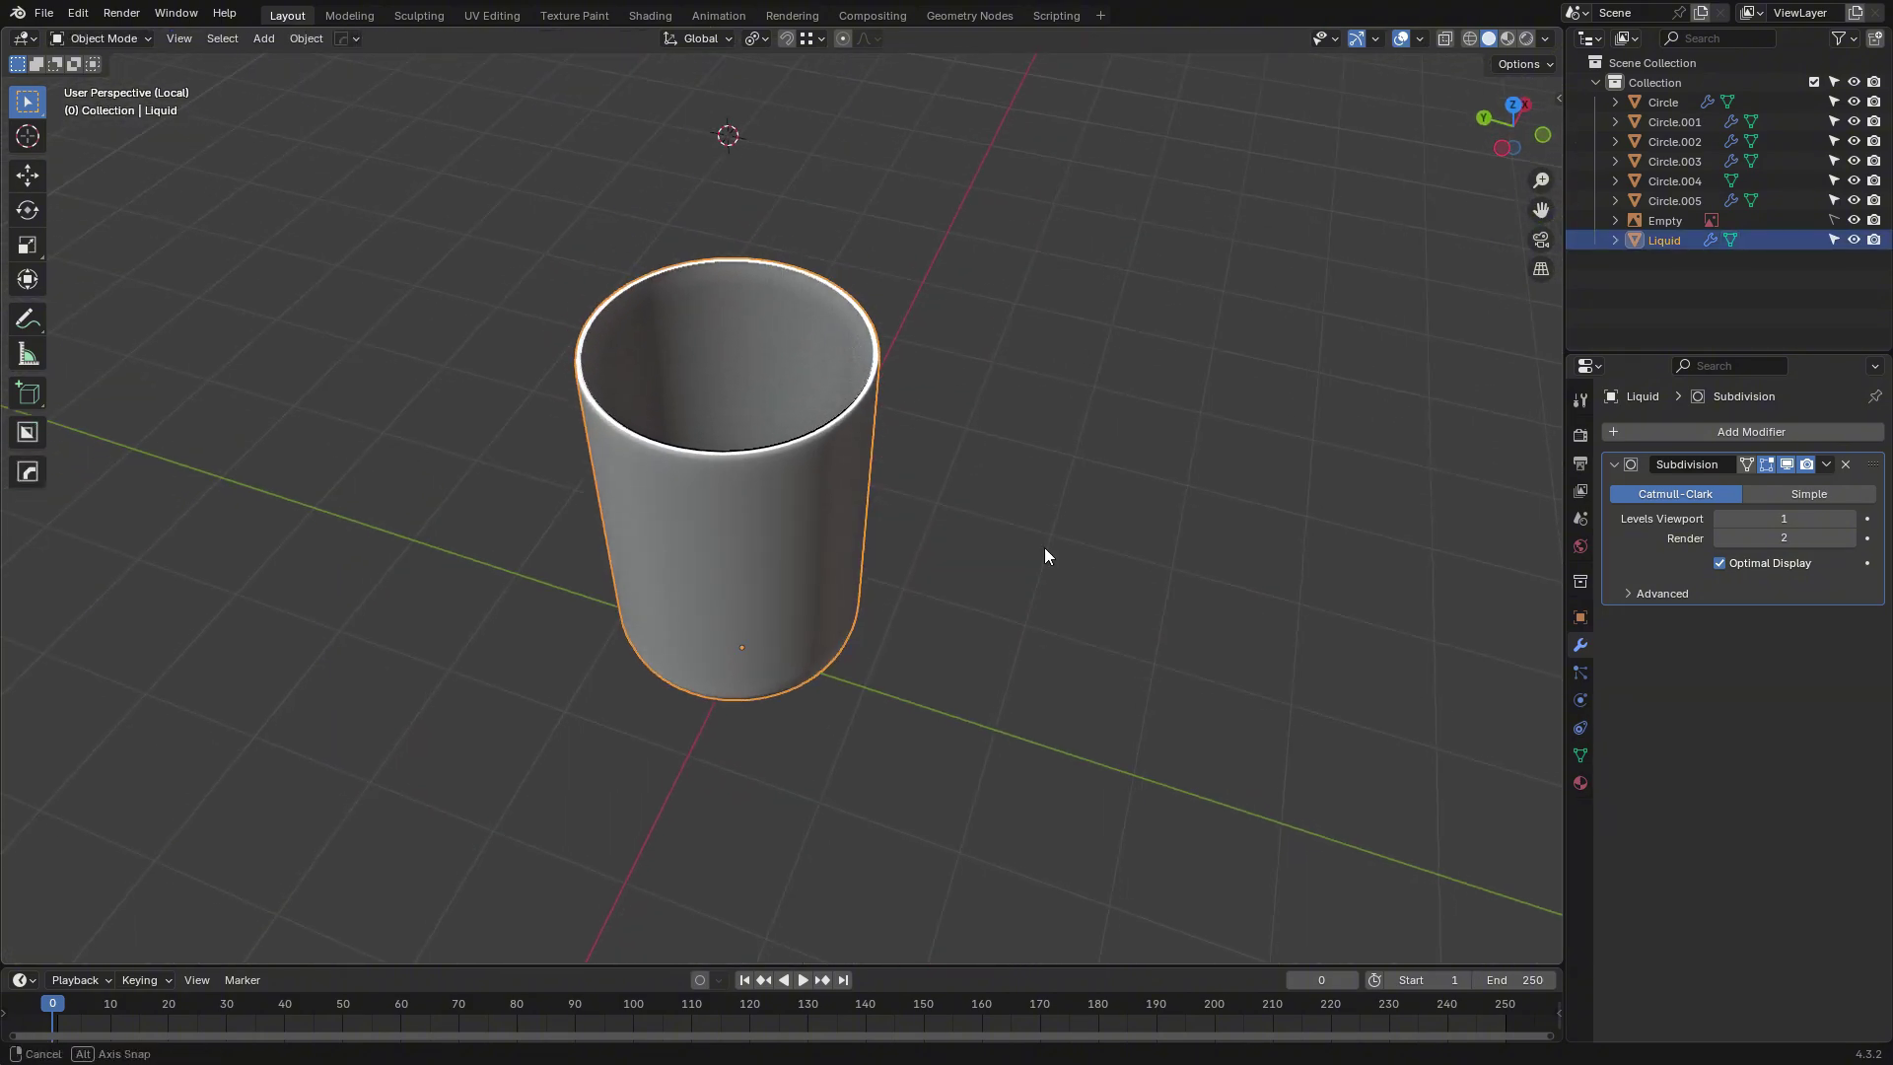
Extrude the inner rim loop toward the centre to cap the top, and fill the remaining small hole with a face.
key("Tab")
scroll(1044, 549, "up", 4)
middle_click_drag(1044, 549, 1109, 423)
middle_click_drag(1109, 424, 1135, 546, "shift")
scroll(1134, 672, "up", 2)
key("g")
key("s")
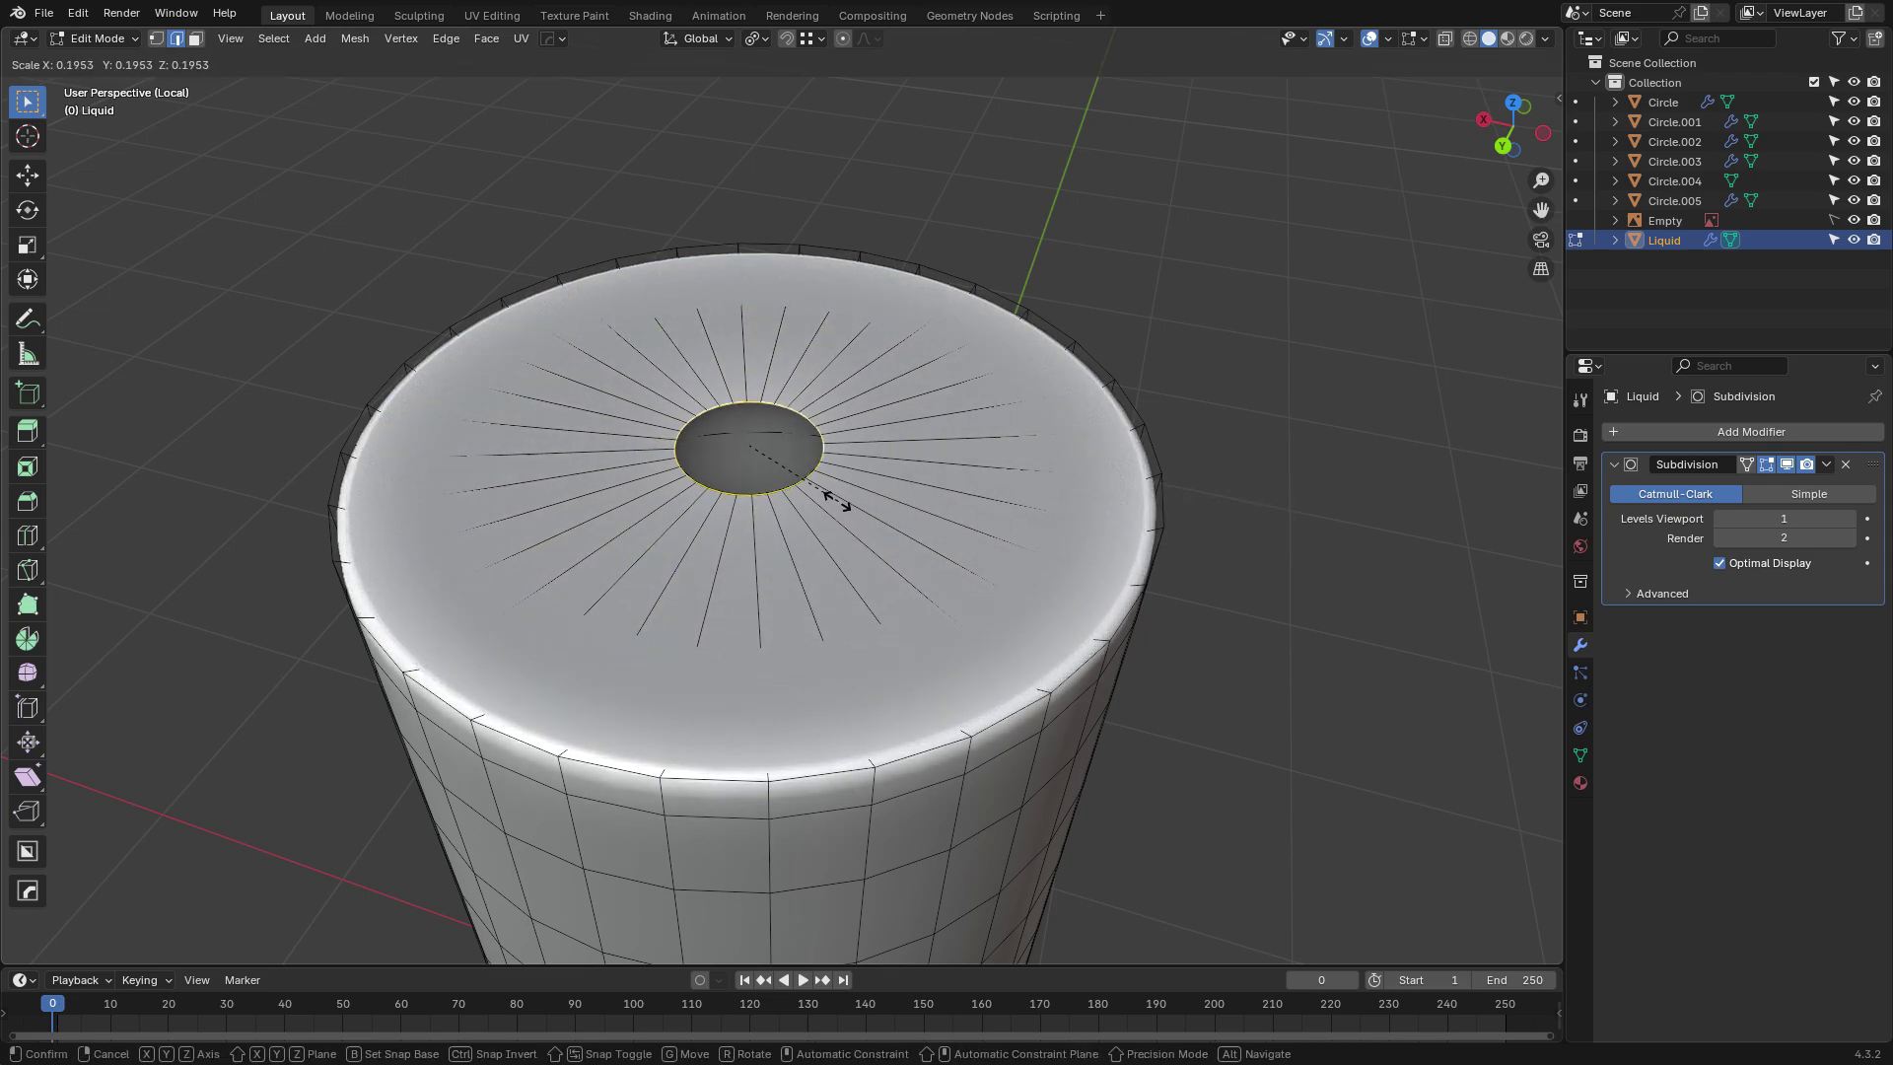
left_click(828, 493)
key("m")
key("f")
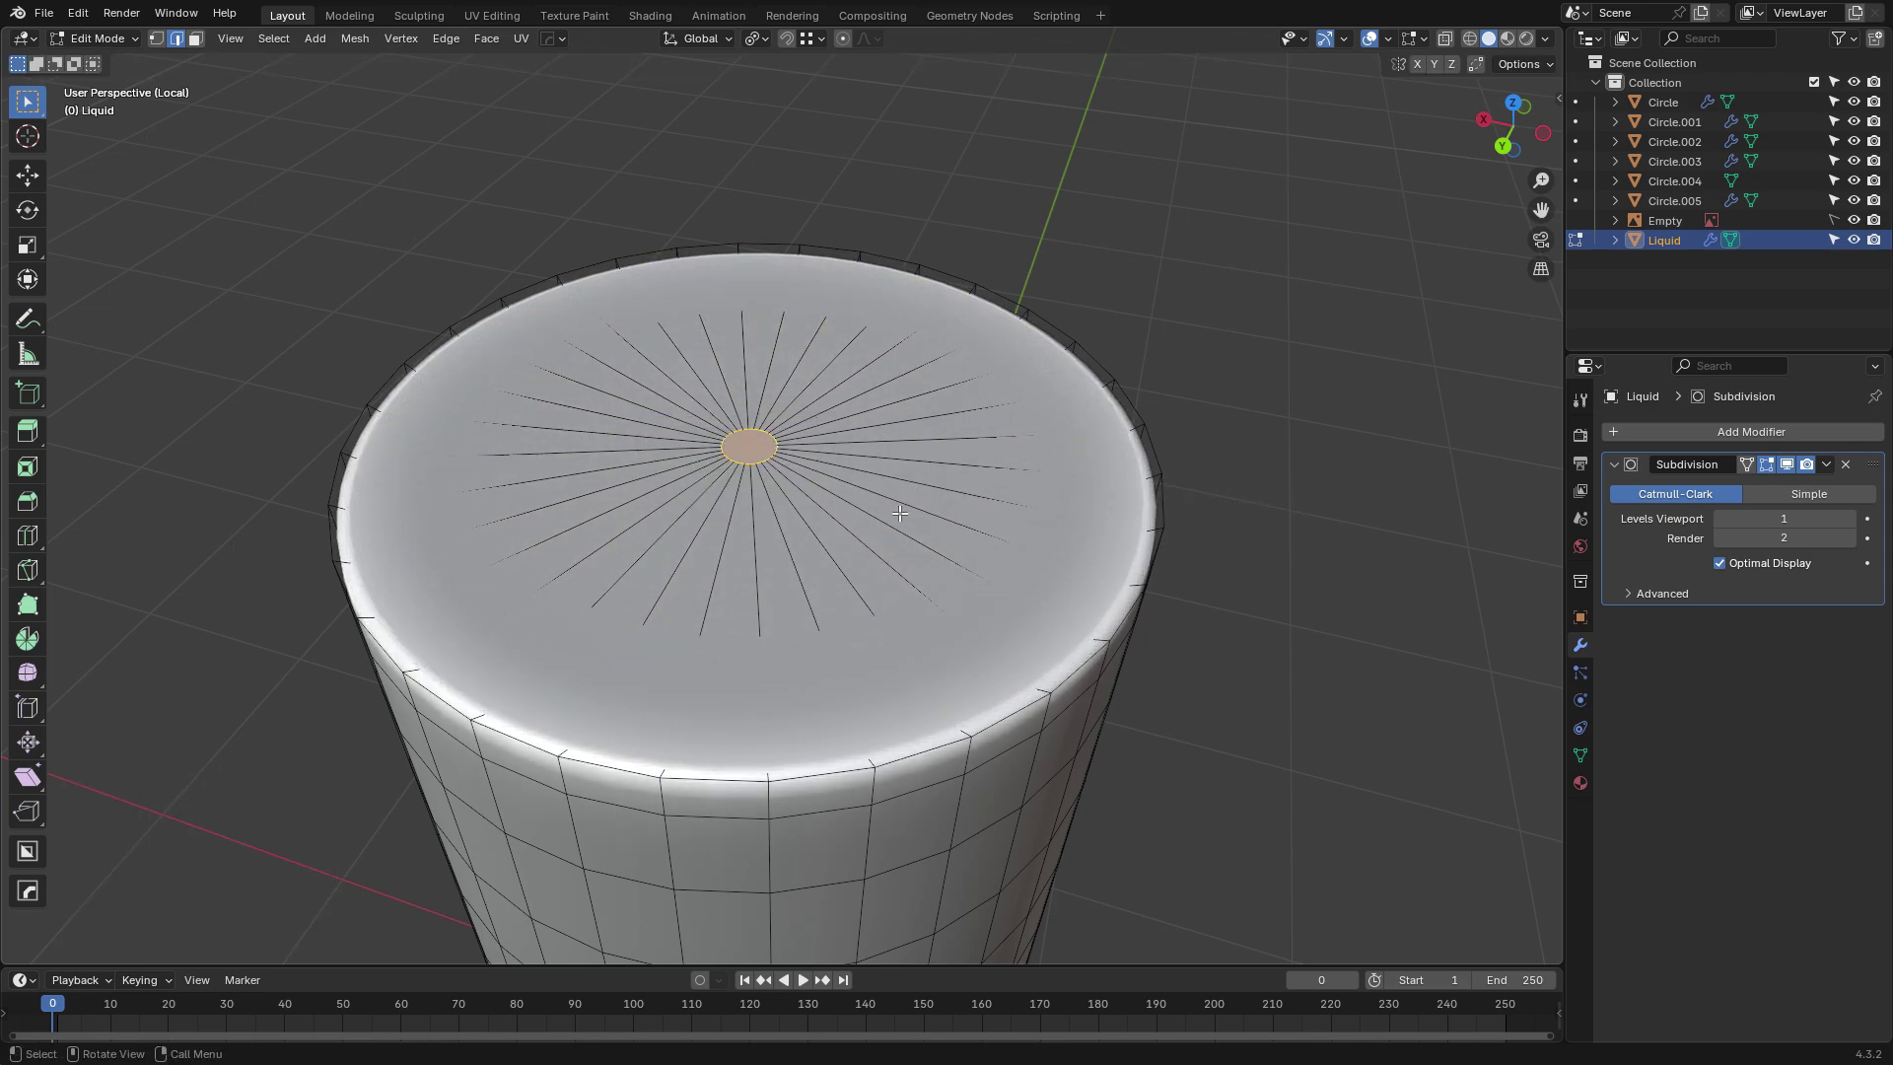
Add a set of evenly spaced concentric loop cuts across the Liquid's top surface.
key("ctrl+r")
scroll(908, 512, "up", 10)
left_click(768, 576)
right_click(768, 575)
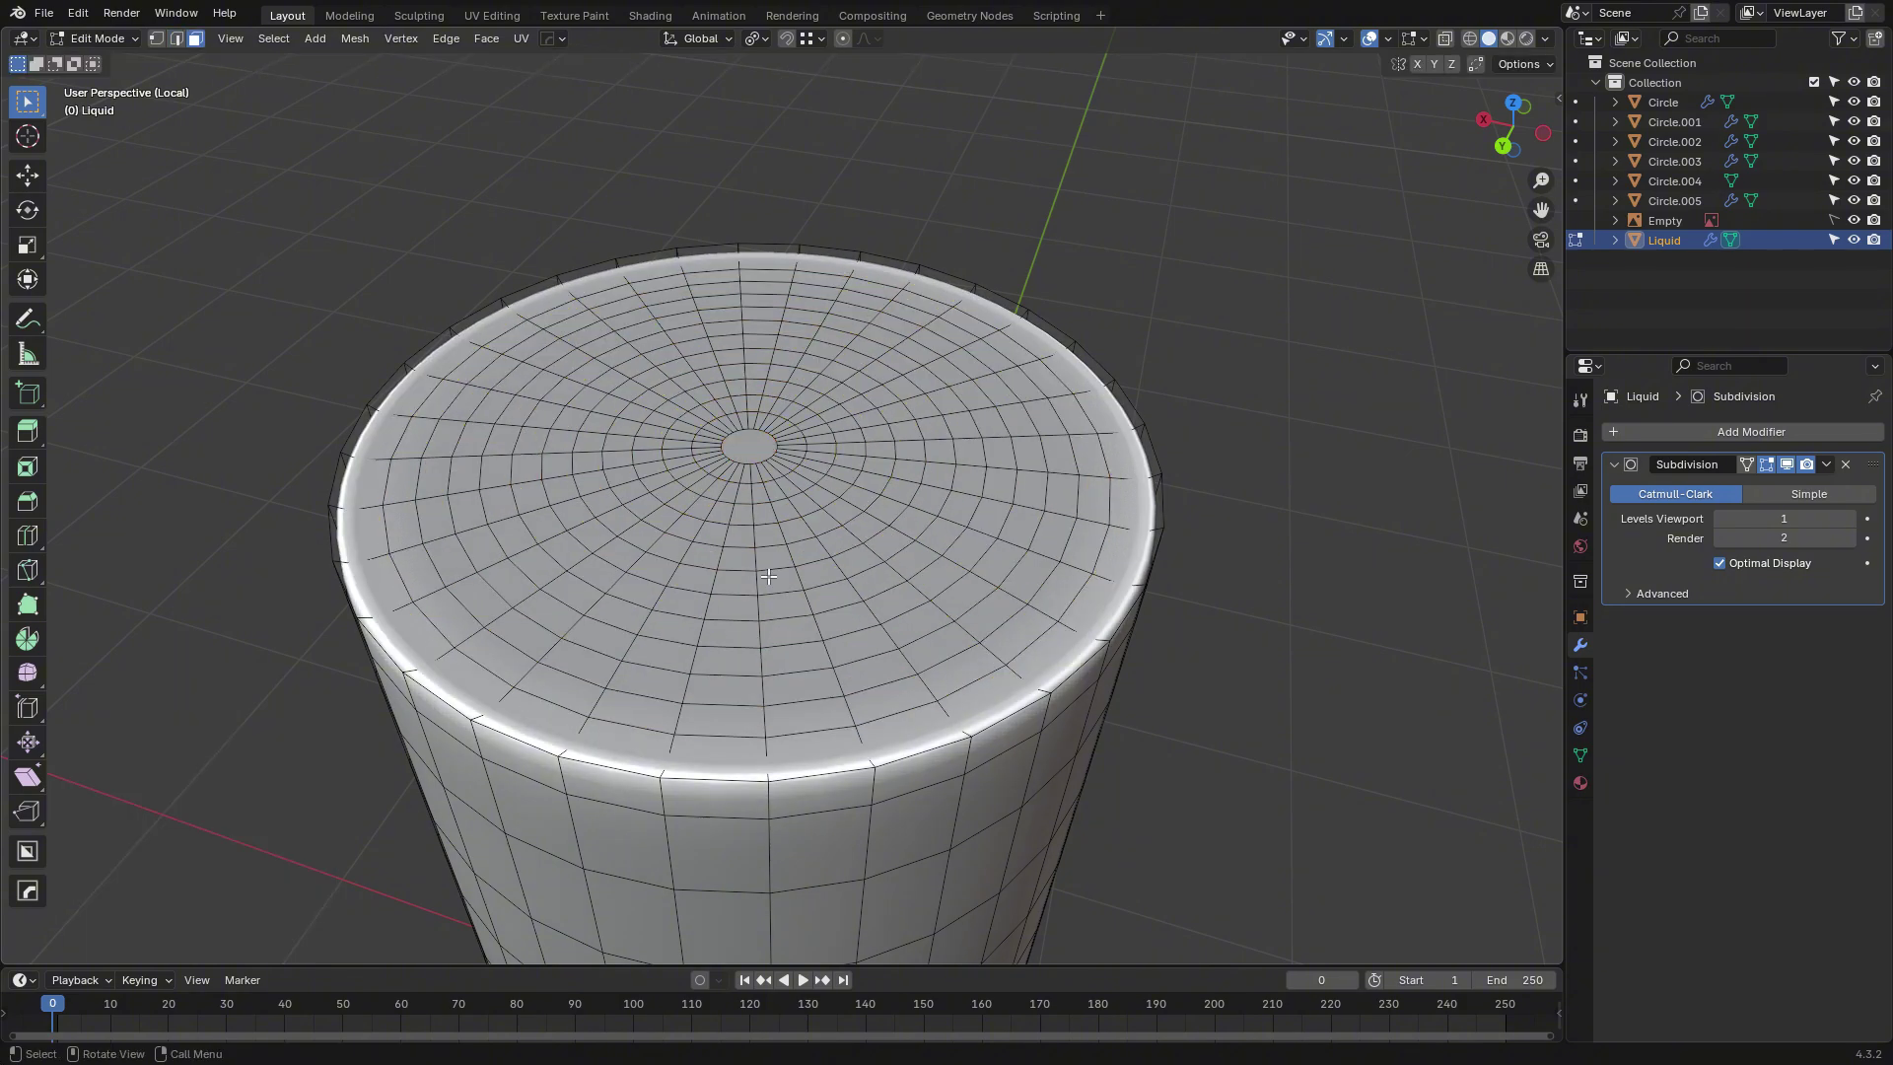
Move five scattered face patches of the top surface slightly along Z by varying amounts to start an uneven liquid surface.
key("g")
key("z")
left_click(737, 619)
left_click(923, 457)
key("g")
key("z")
left_click(924, 465)
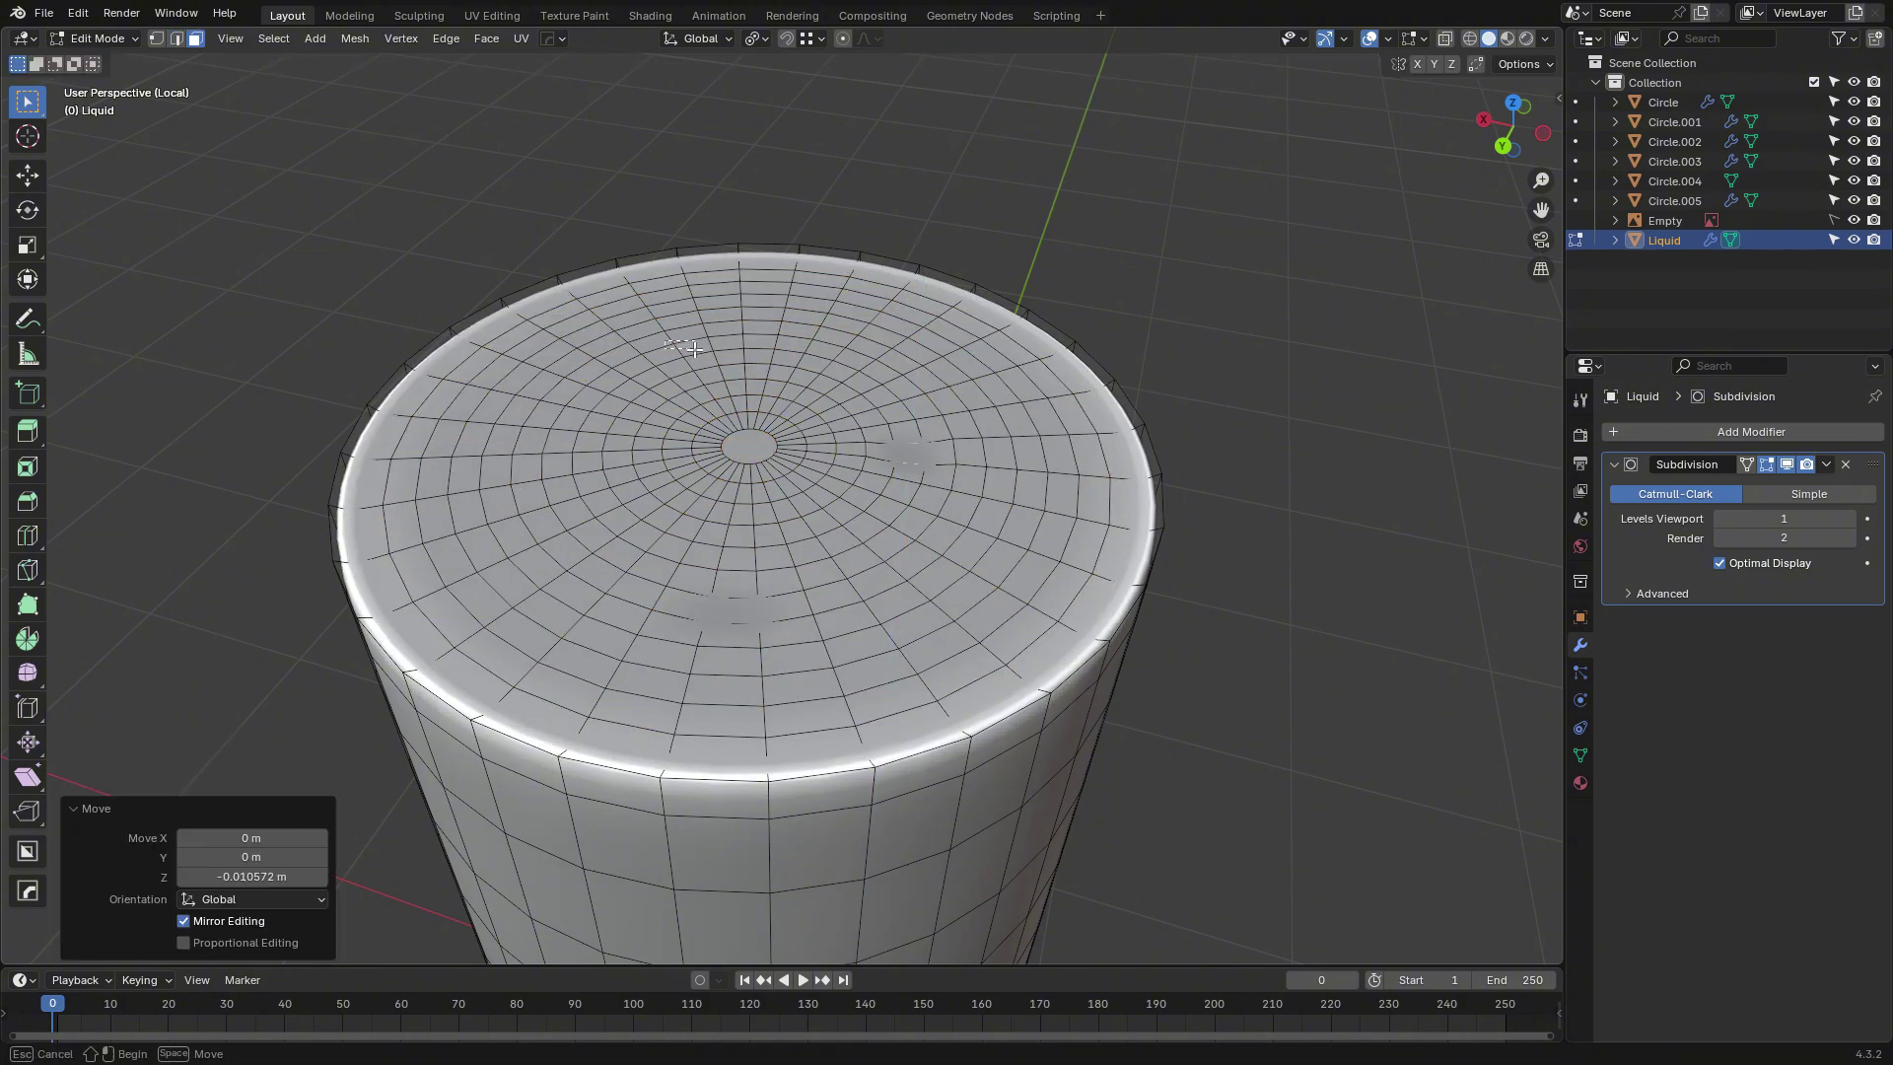
left_click(692, 350)
key("g")
key("z")
left_click(690, 366)
left_click(481, 570)
key("g")
key("z")
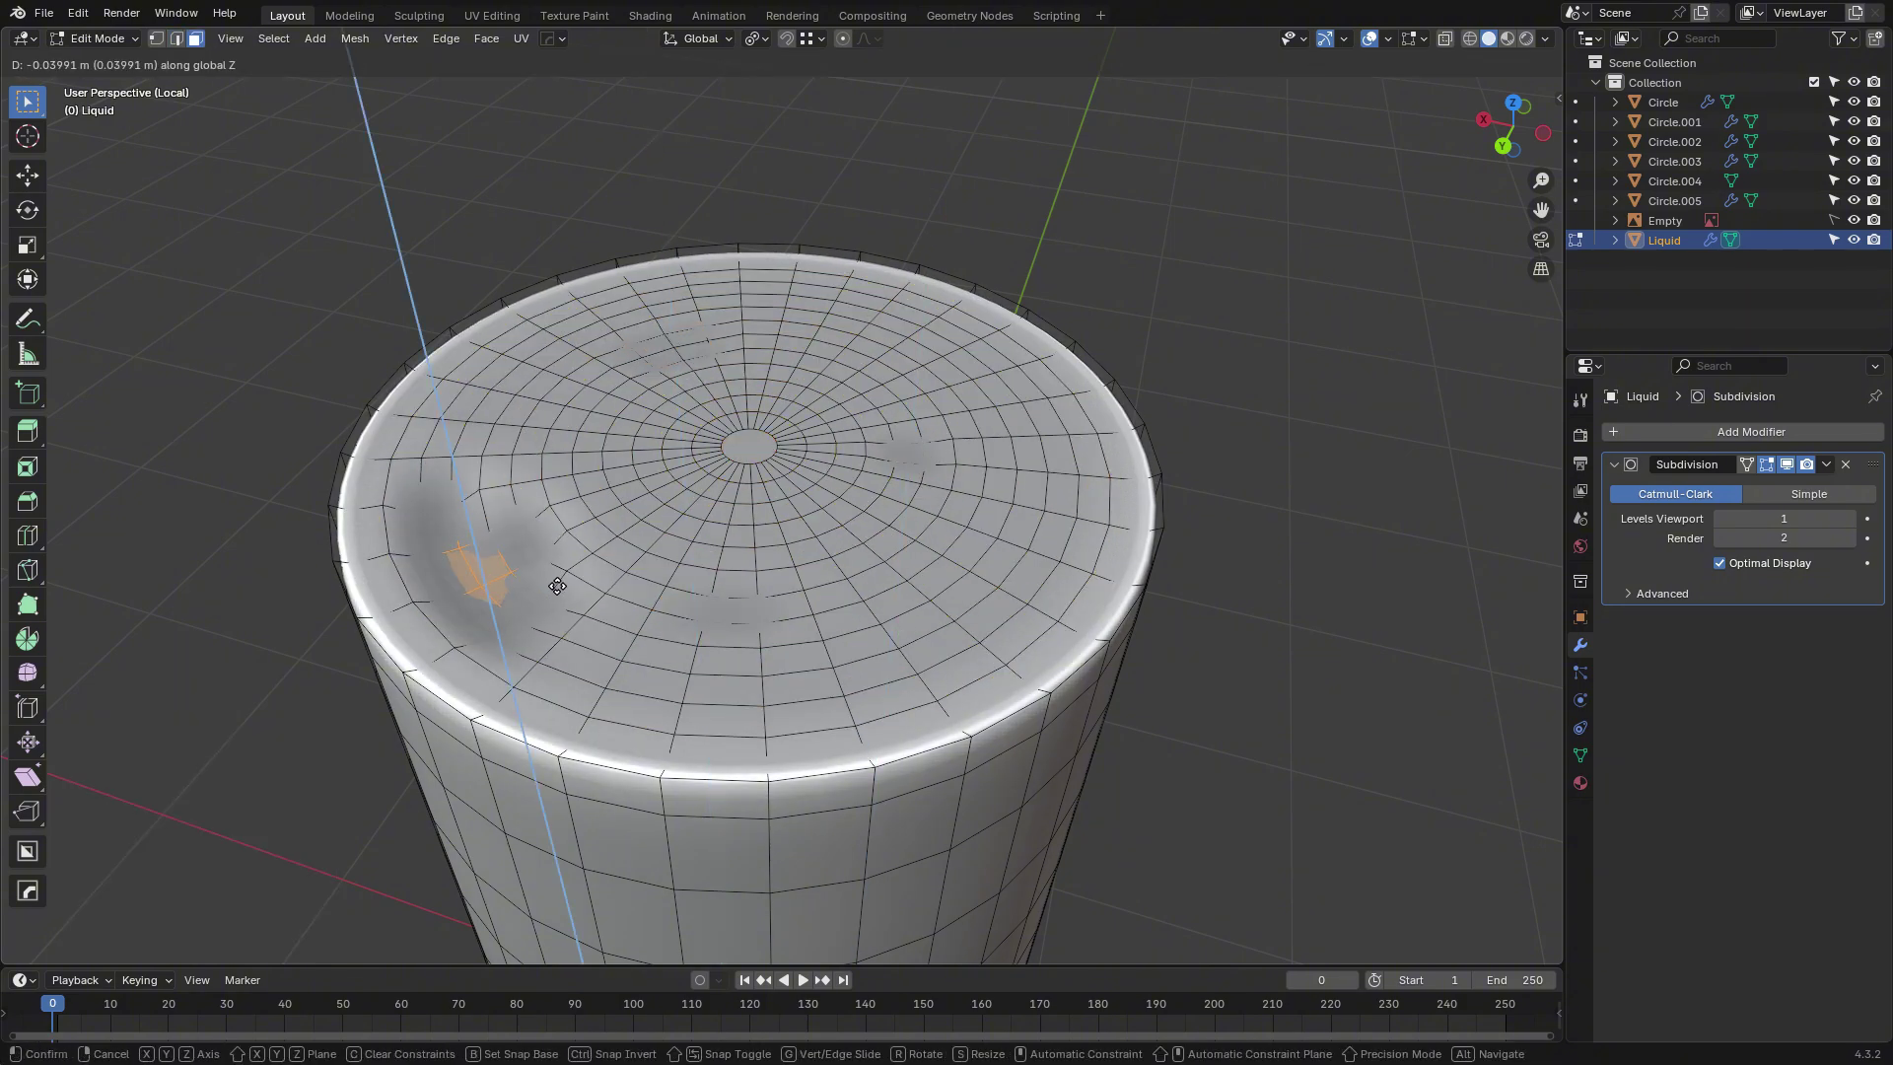
left_click(548, 527)
left_click(966, 576)
key("g")
key("z")
left_click(1001, 617)
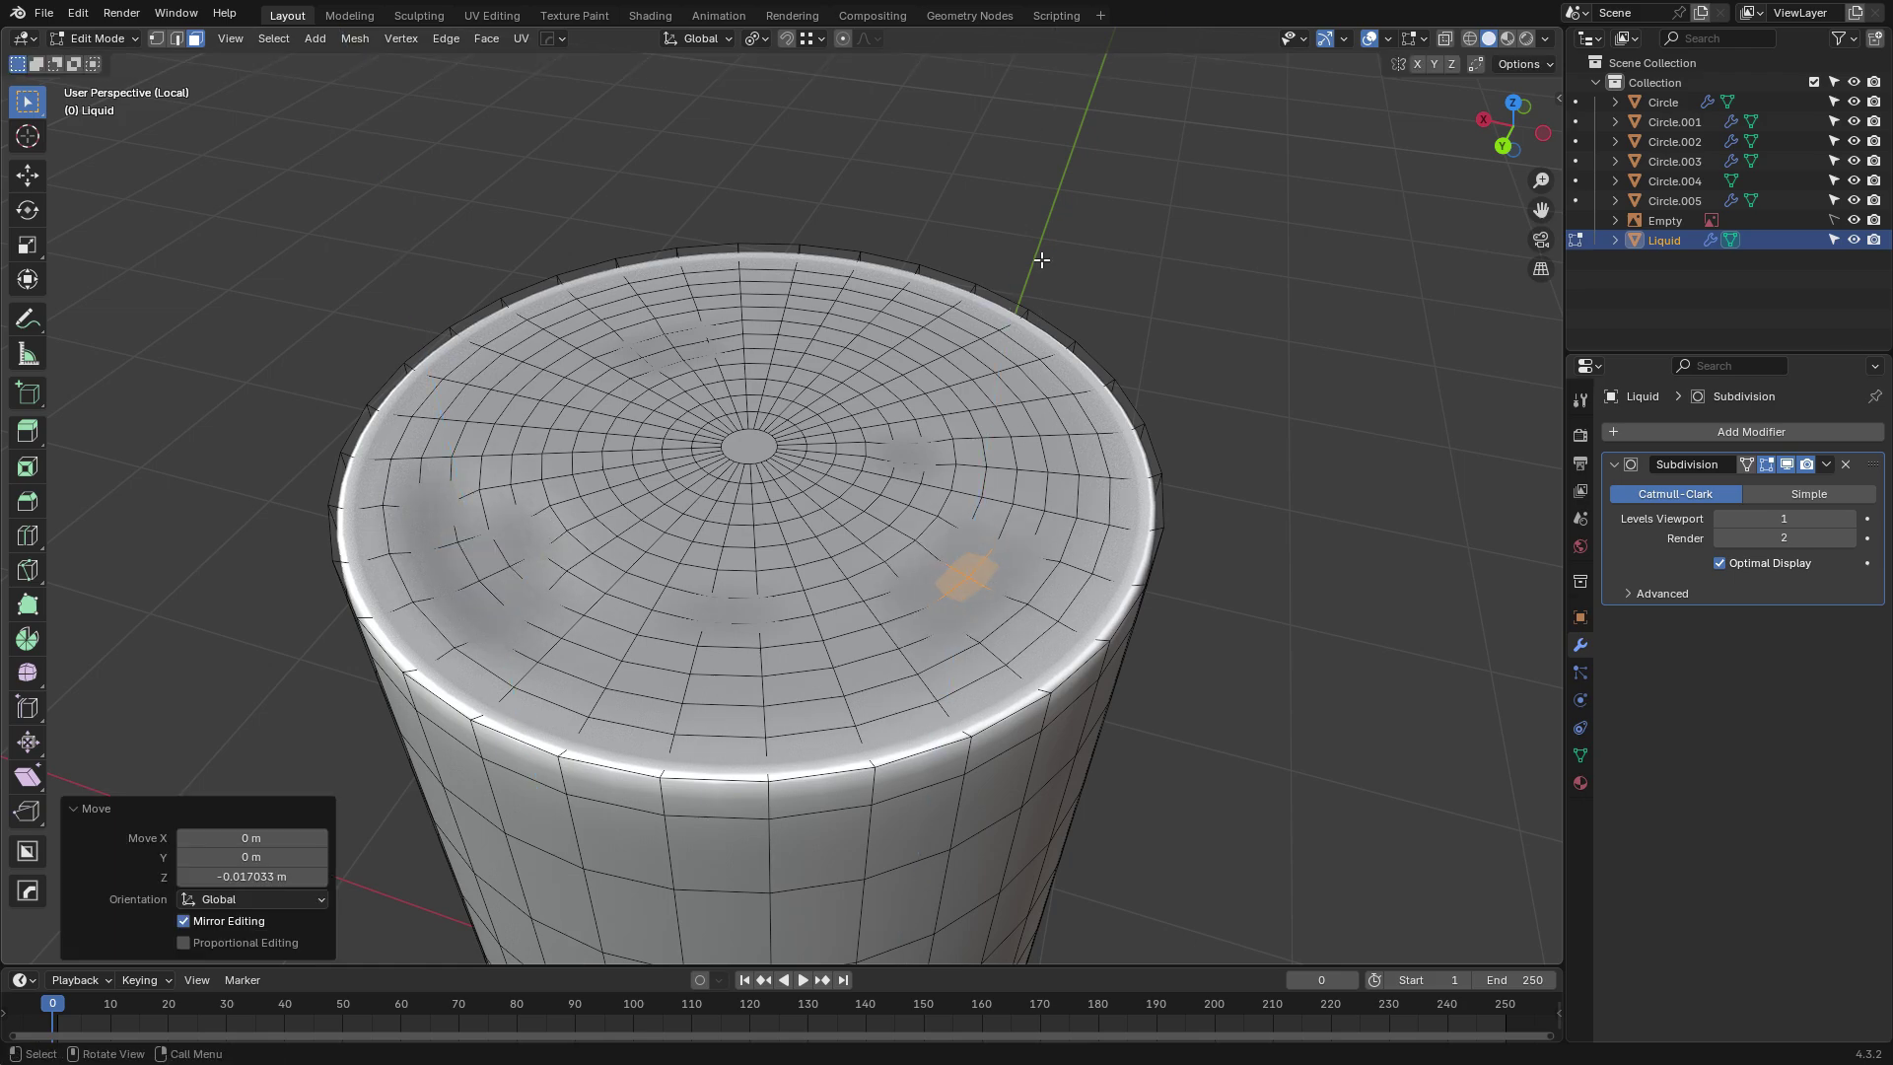
Shift seven more face patches across the top surface slightly up or down along Z to complete the ripples.
left_click(526, 427)
key("g")
key("z")
left_click(563, 471)
left_click(763, 535)
key("g")
key("z")
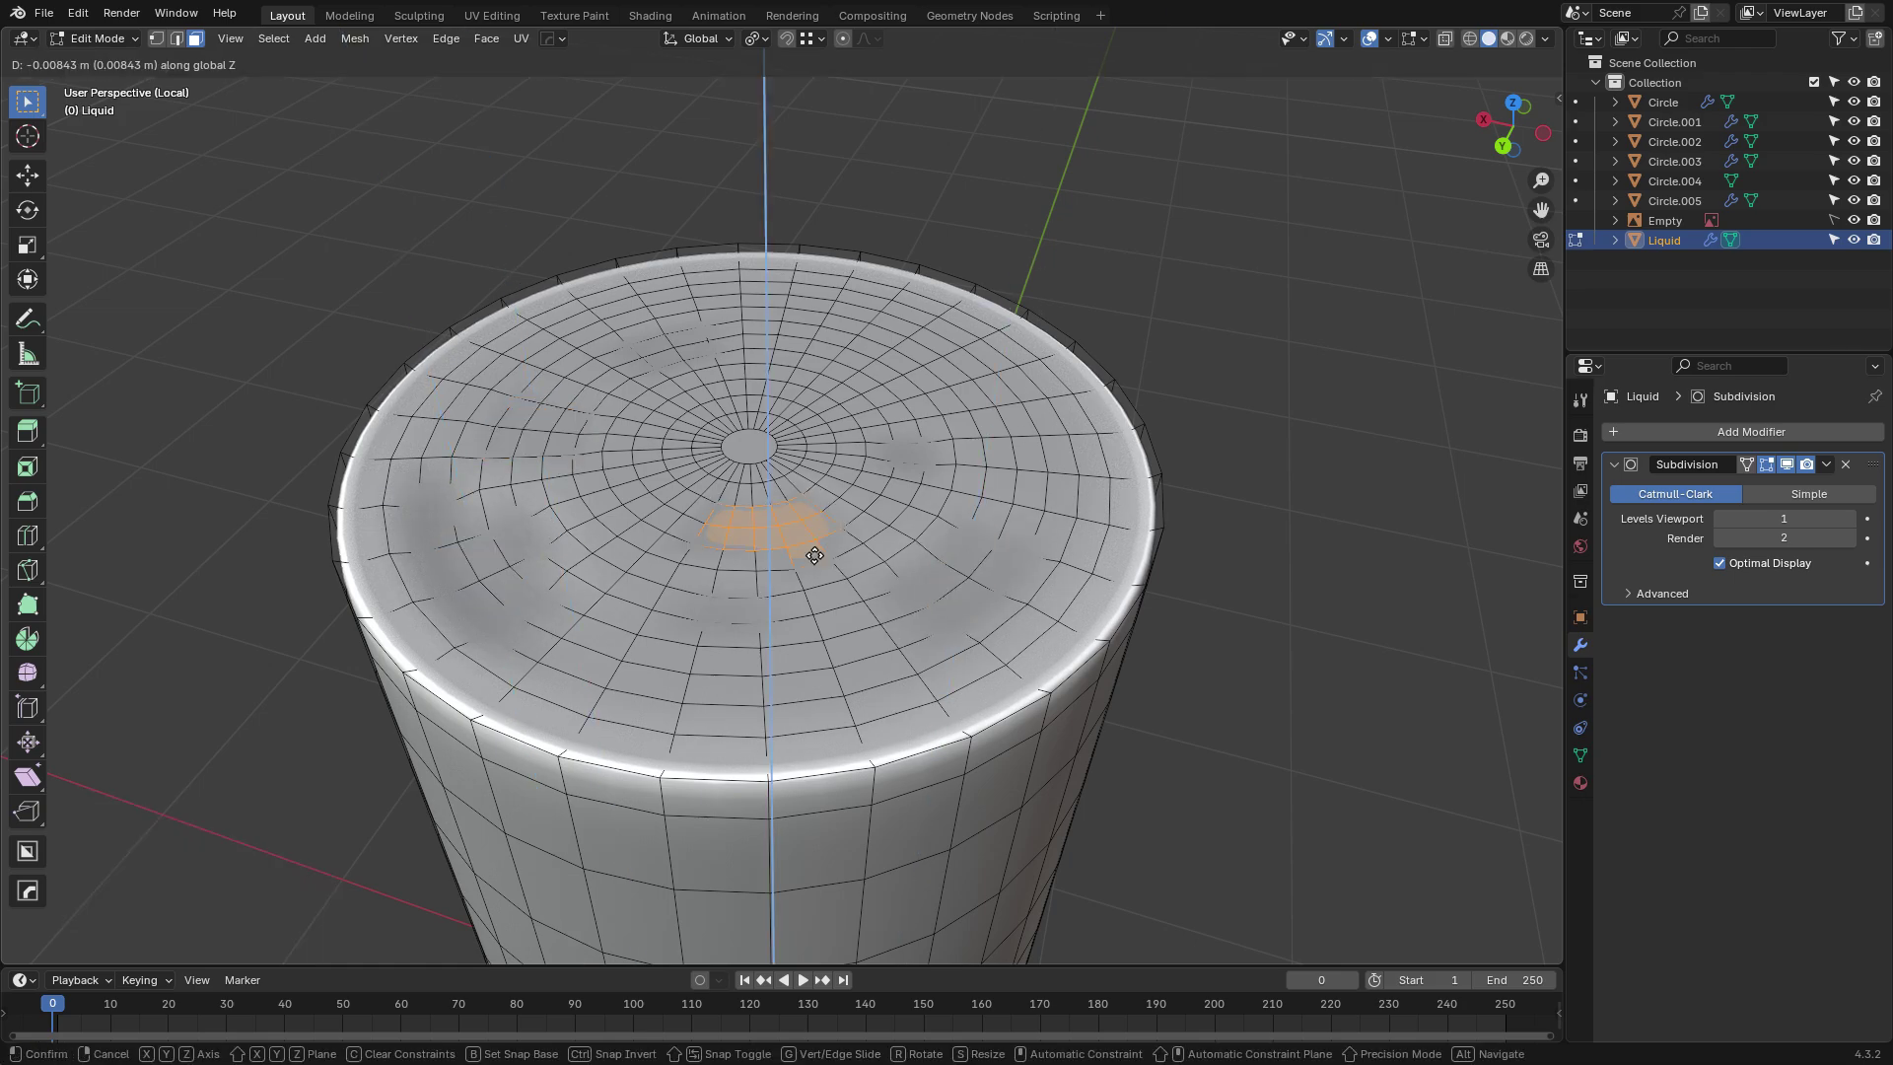
left_click(799, 544)
left_click(887, 355)
key("g")
key("z")
left_click(961, 403)
left_click_drag(991, 416, 1047, 455)
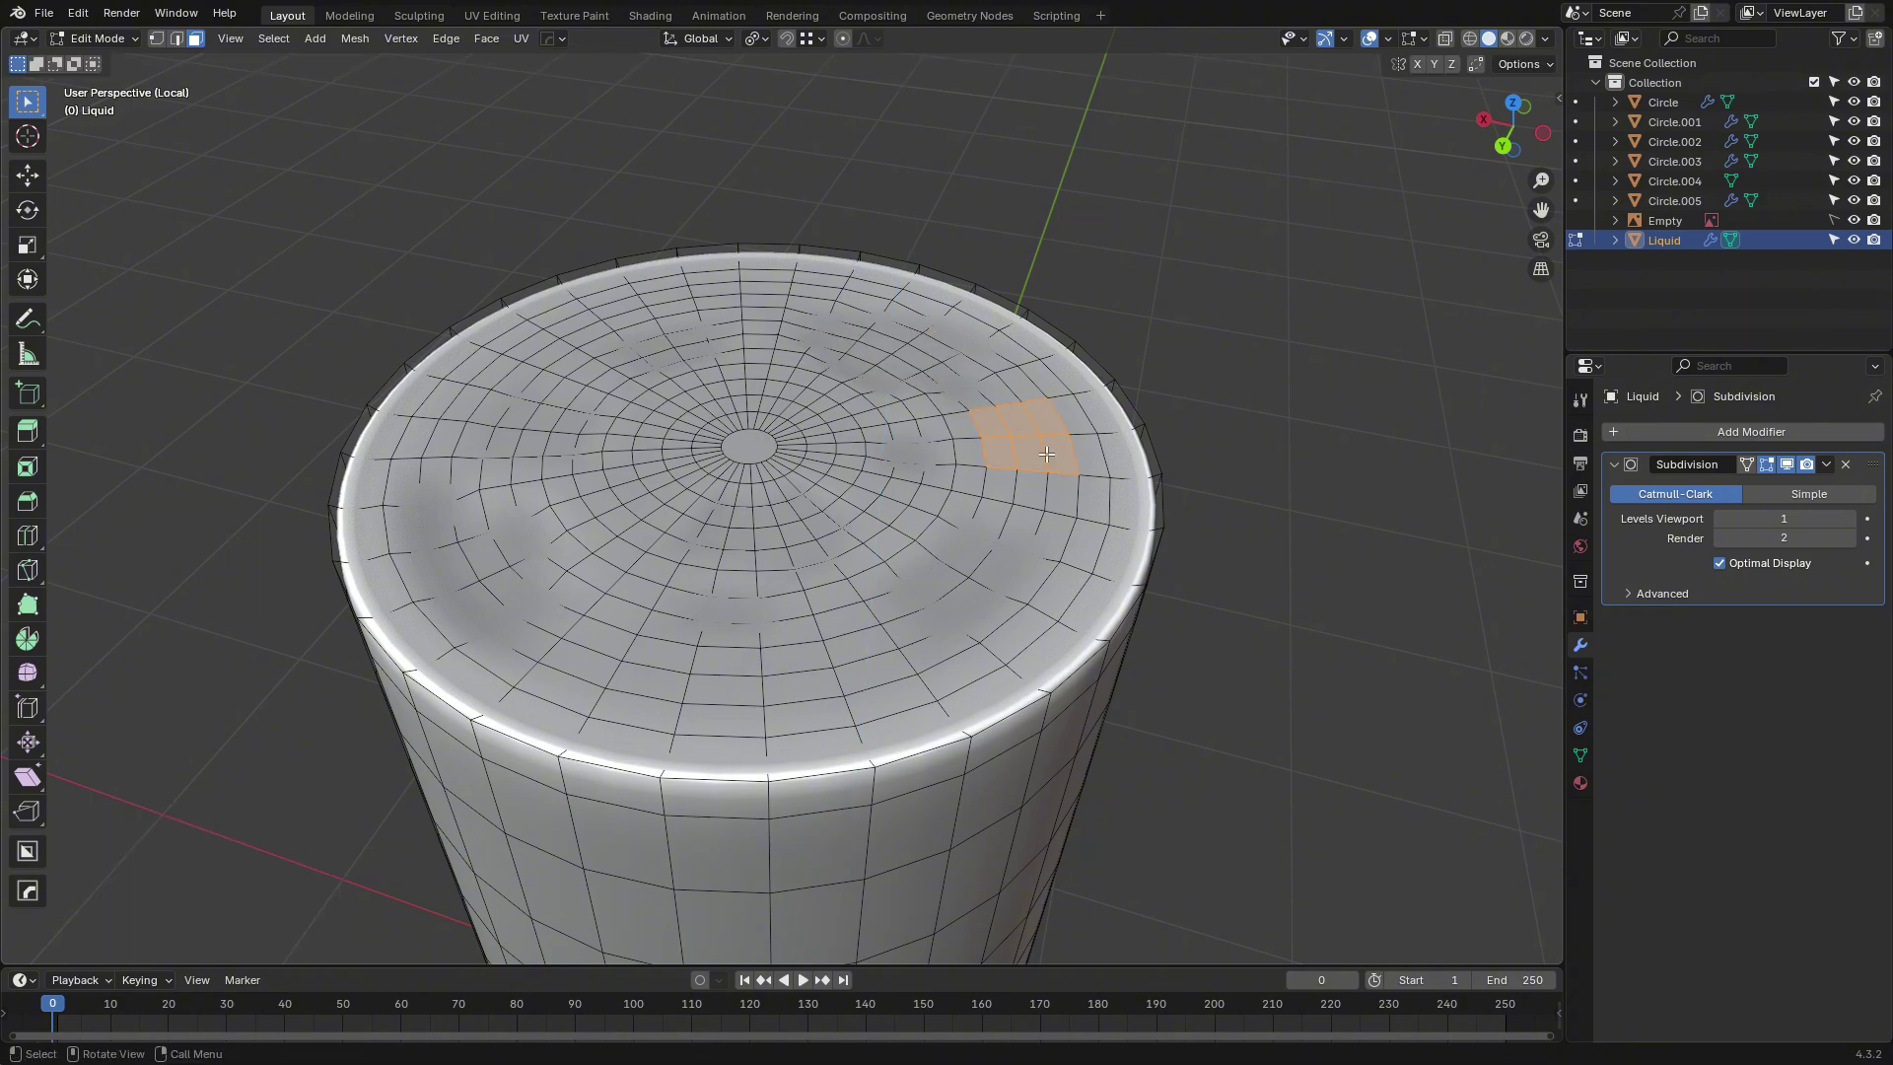
key("g")
key("z")
left_click(1049, 465)
left_click_drag(591, 433, 623, 481)
key("g")
key("z")
left_click(627, 483)
left_click_drag(431, 394, 508, 433)
key("g")
key("z")
left_click(508, 433)
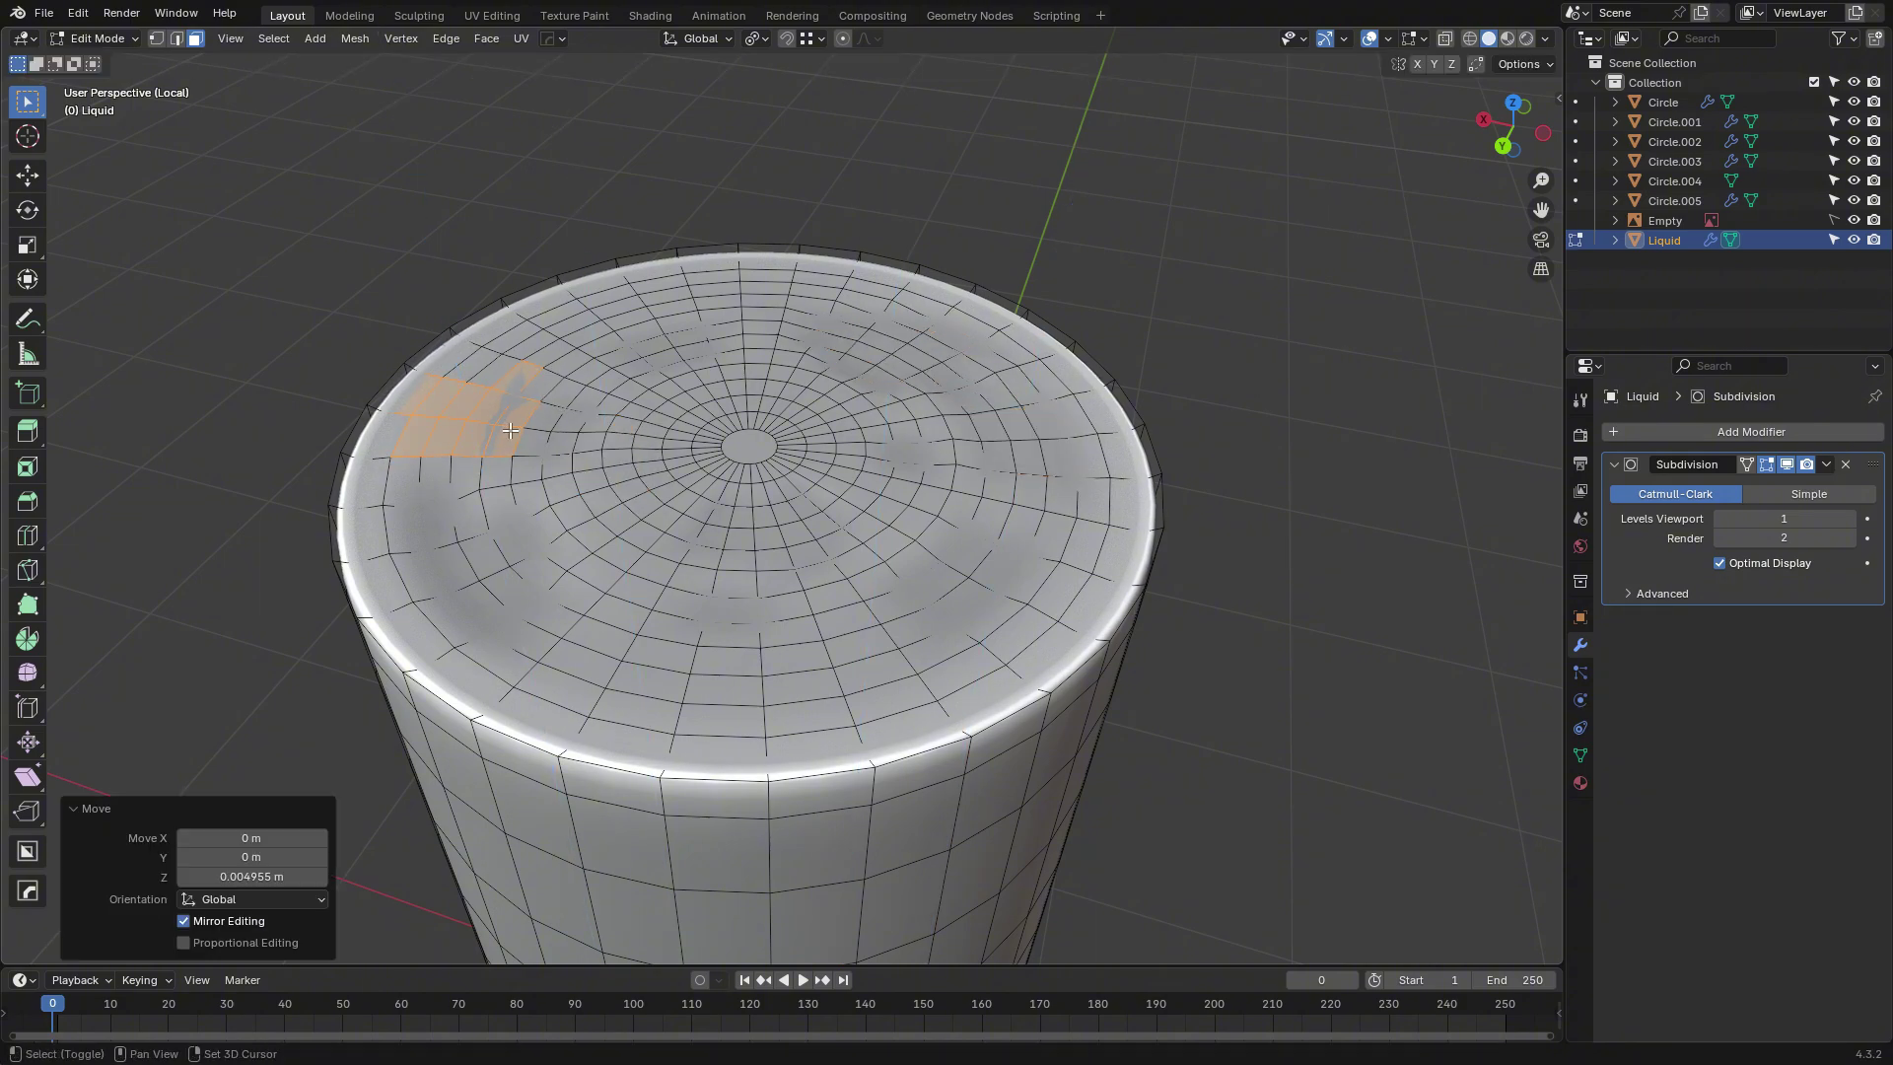
left_click_drag(643, 535, 754, 574)
key("g")
key("z")
left_click(753, 572)
key("Tab")
Move edges on the Liquid's top rim slightly along Z to make the rim uneven.
scroll(985, 473, "down", 6)
left_click(1167, 388)
middle_click_drag(1167, 389, 917, 380)
left_click(712, 499)
scroll(711, 499, "up", 8)
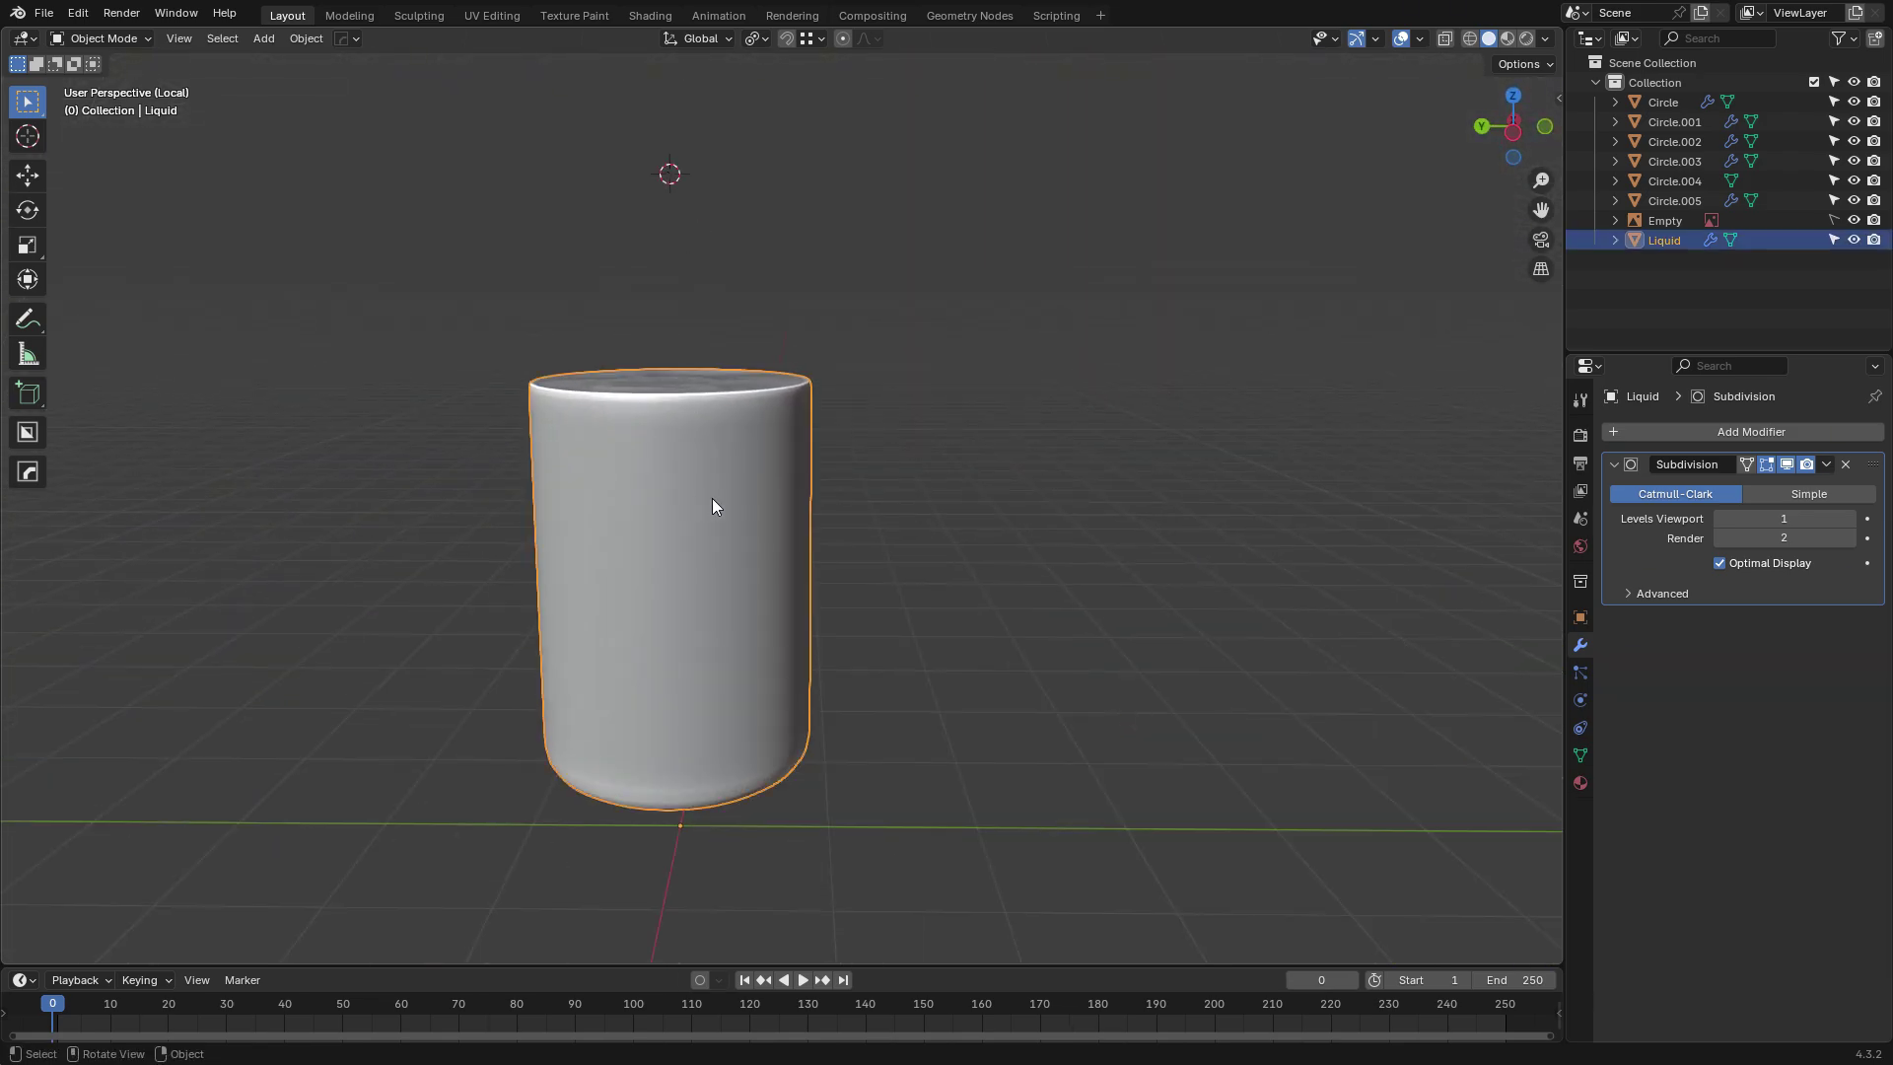
key("Tab")
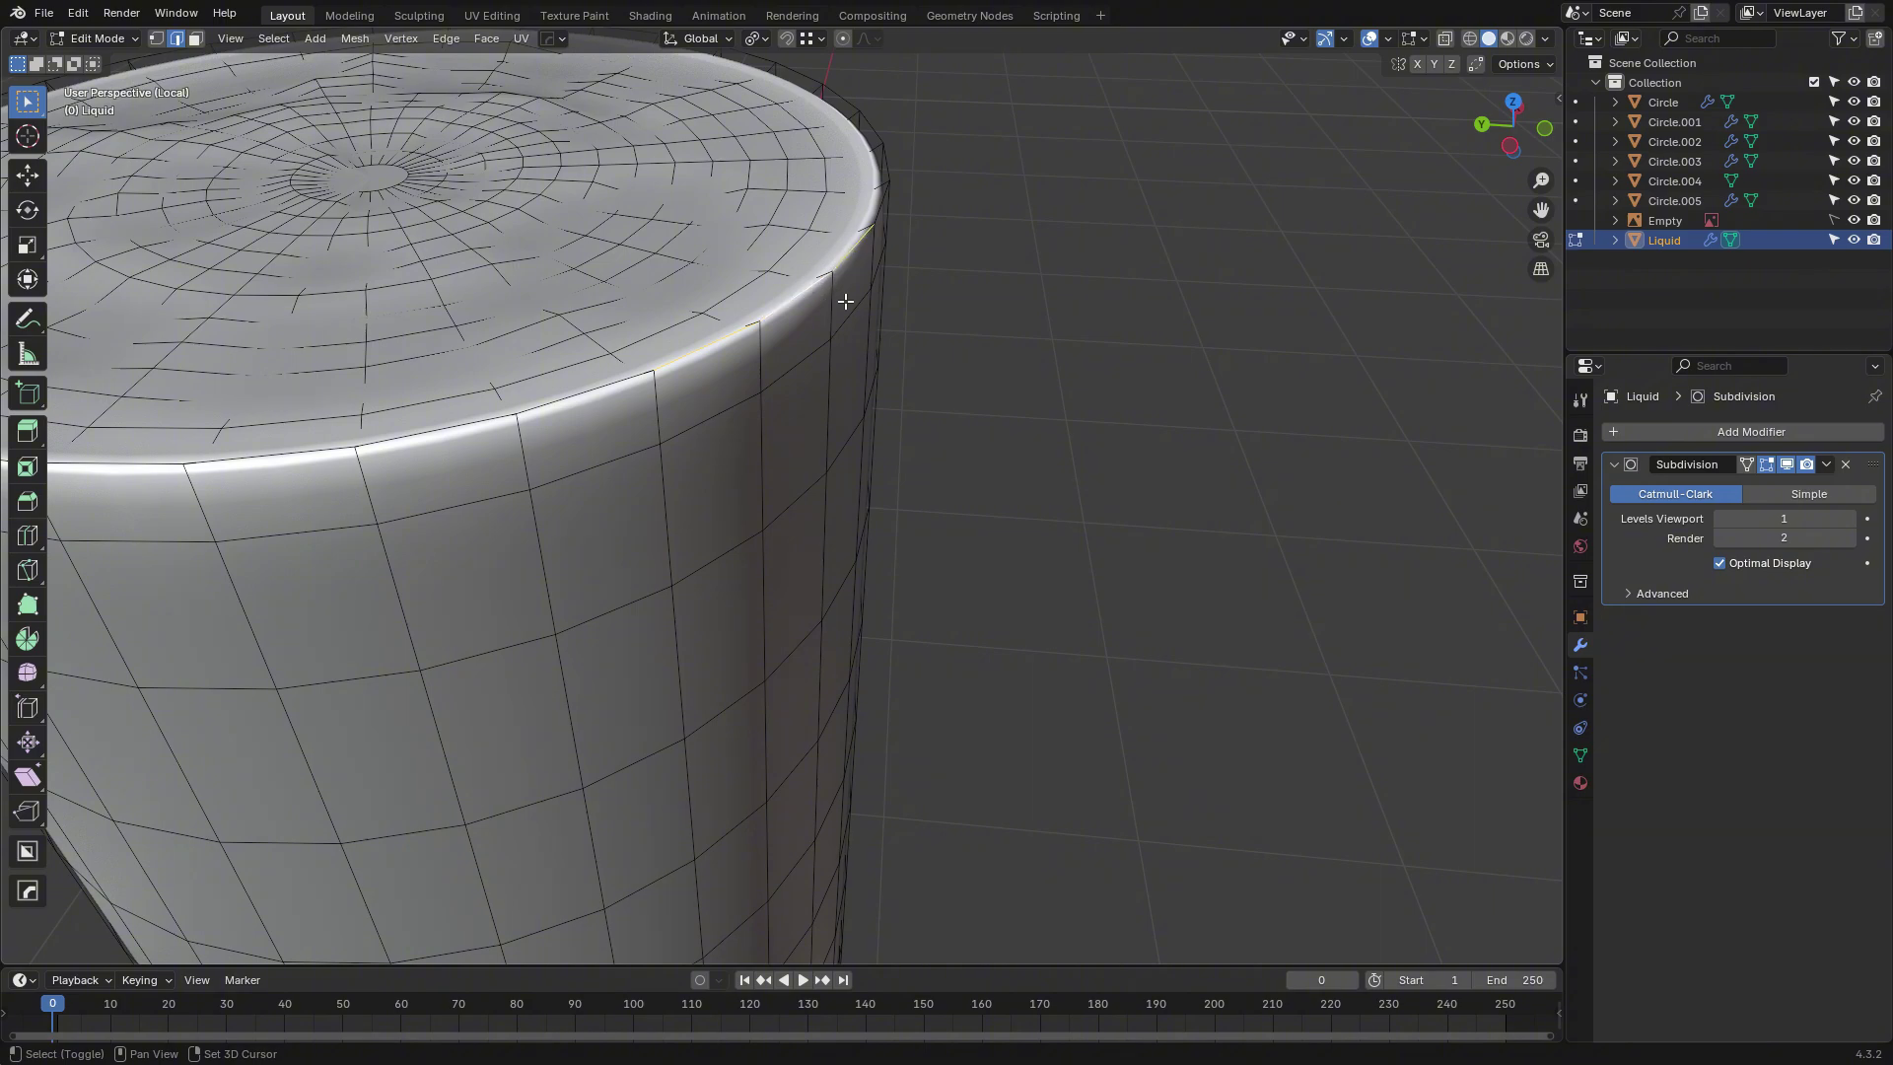
key("g")
key("z")
left_click(824, 138)
key("Tab")
scroll(897, 296, "down", 3)
mouse_move(902, 297)
middle_mouse_down()
mouse_move(952, 240)
mouse_move(891, 308)
middle_mouse_up()
key("Tab")
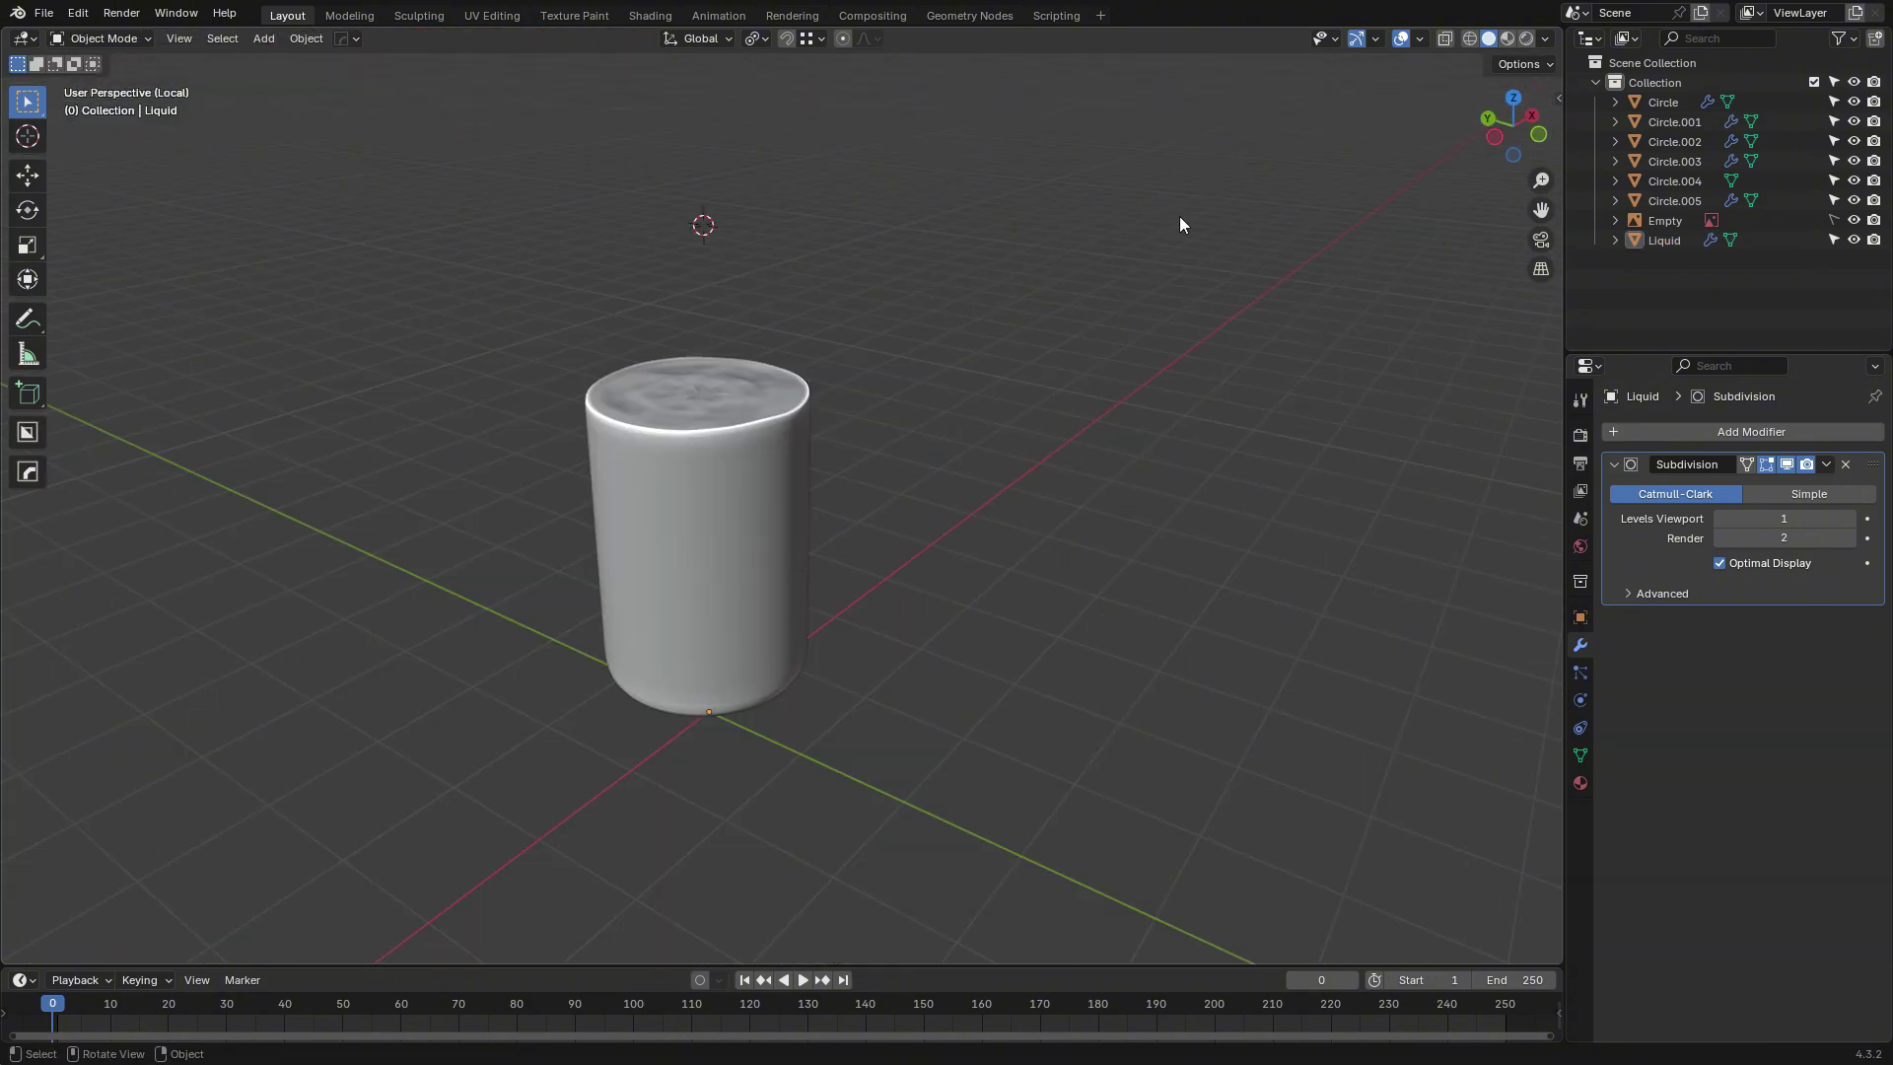
Leave local view to show the whole bottle together with its reference image.
key("KP_Divide")
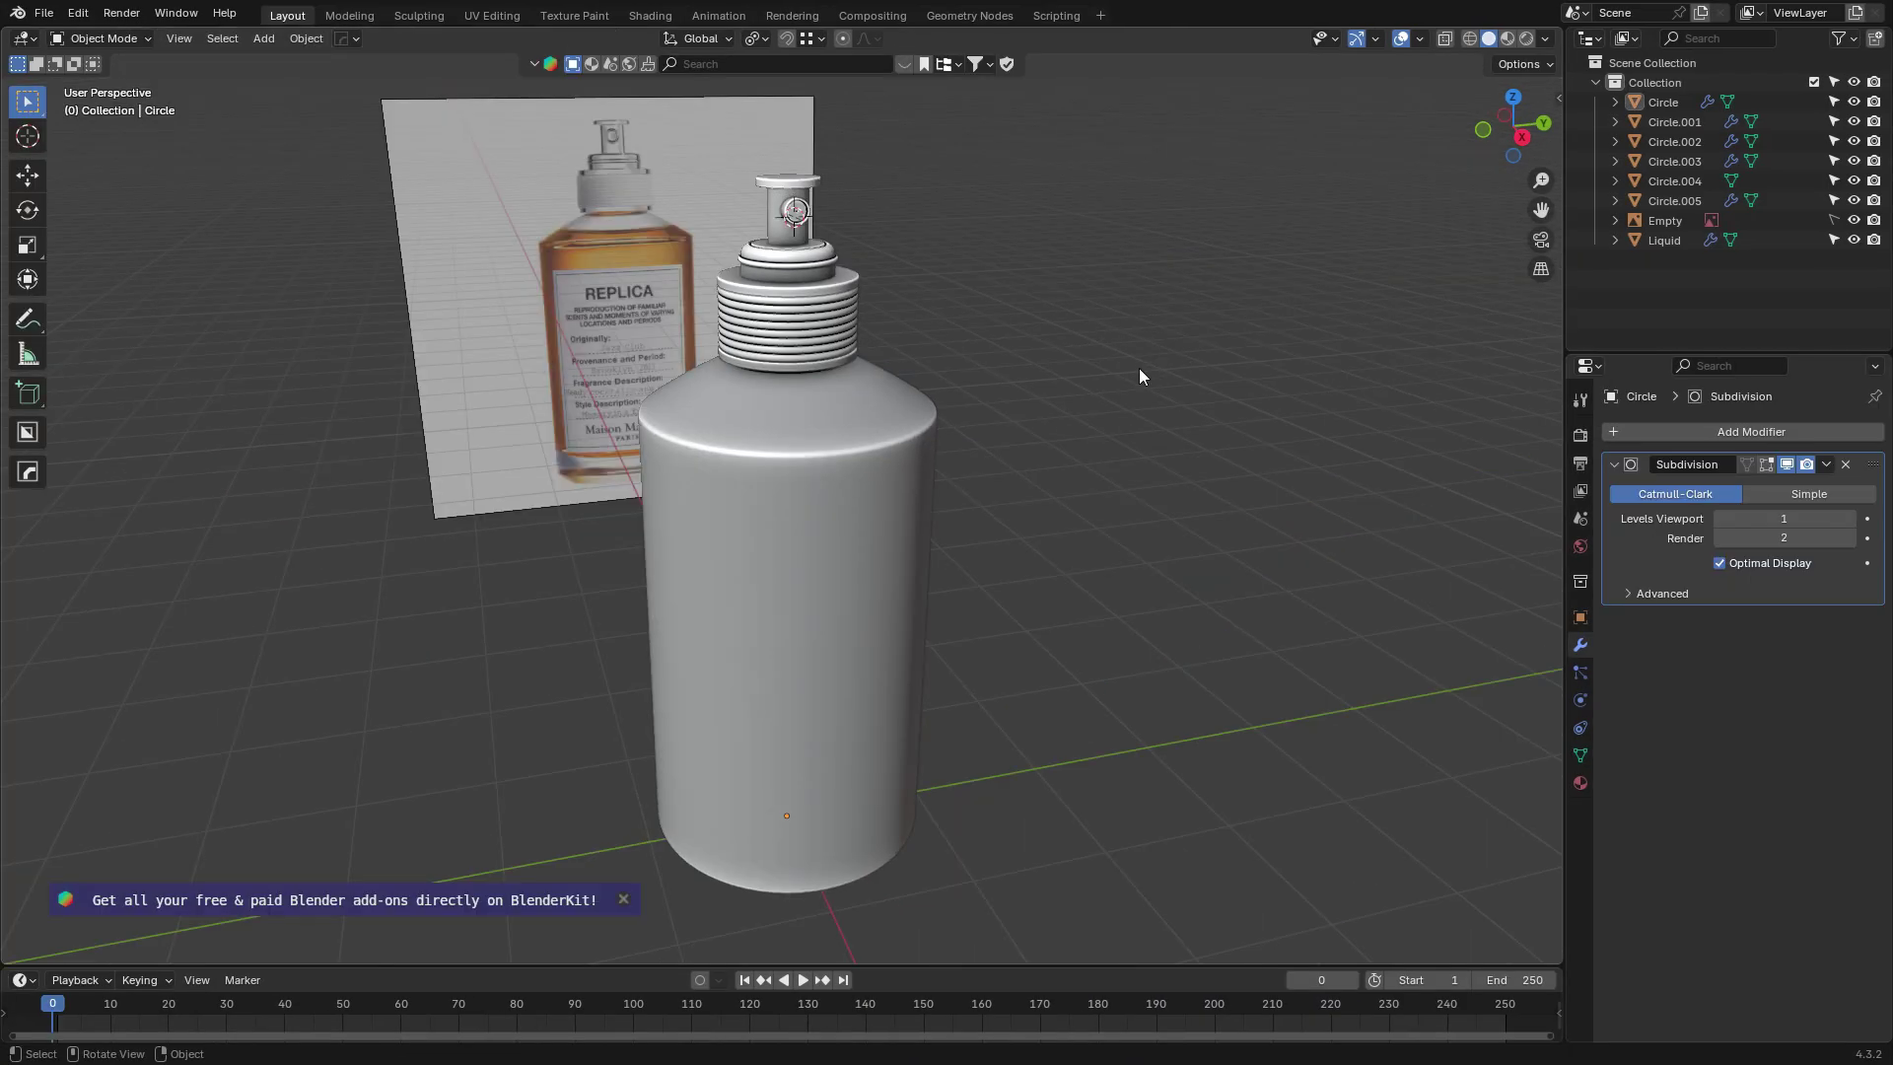
scroll(1142, 405, "down", 3)
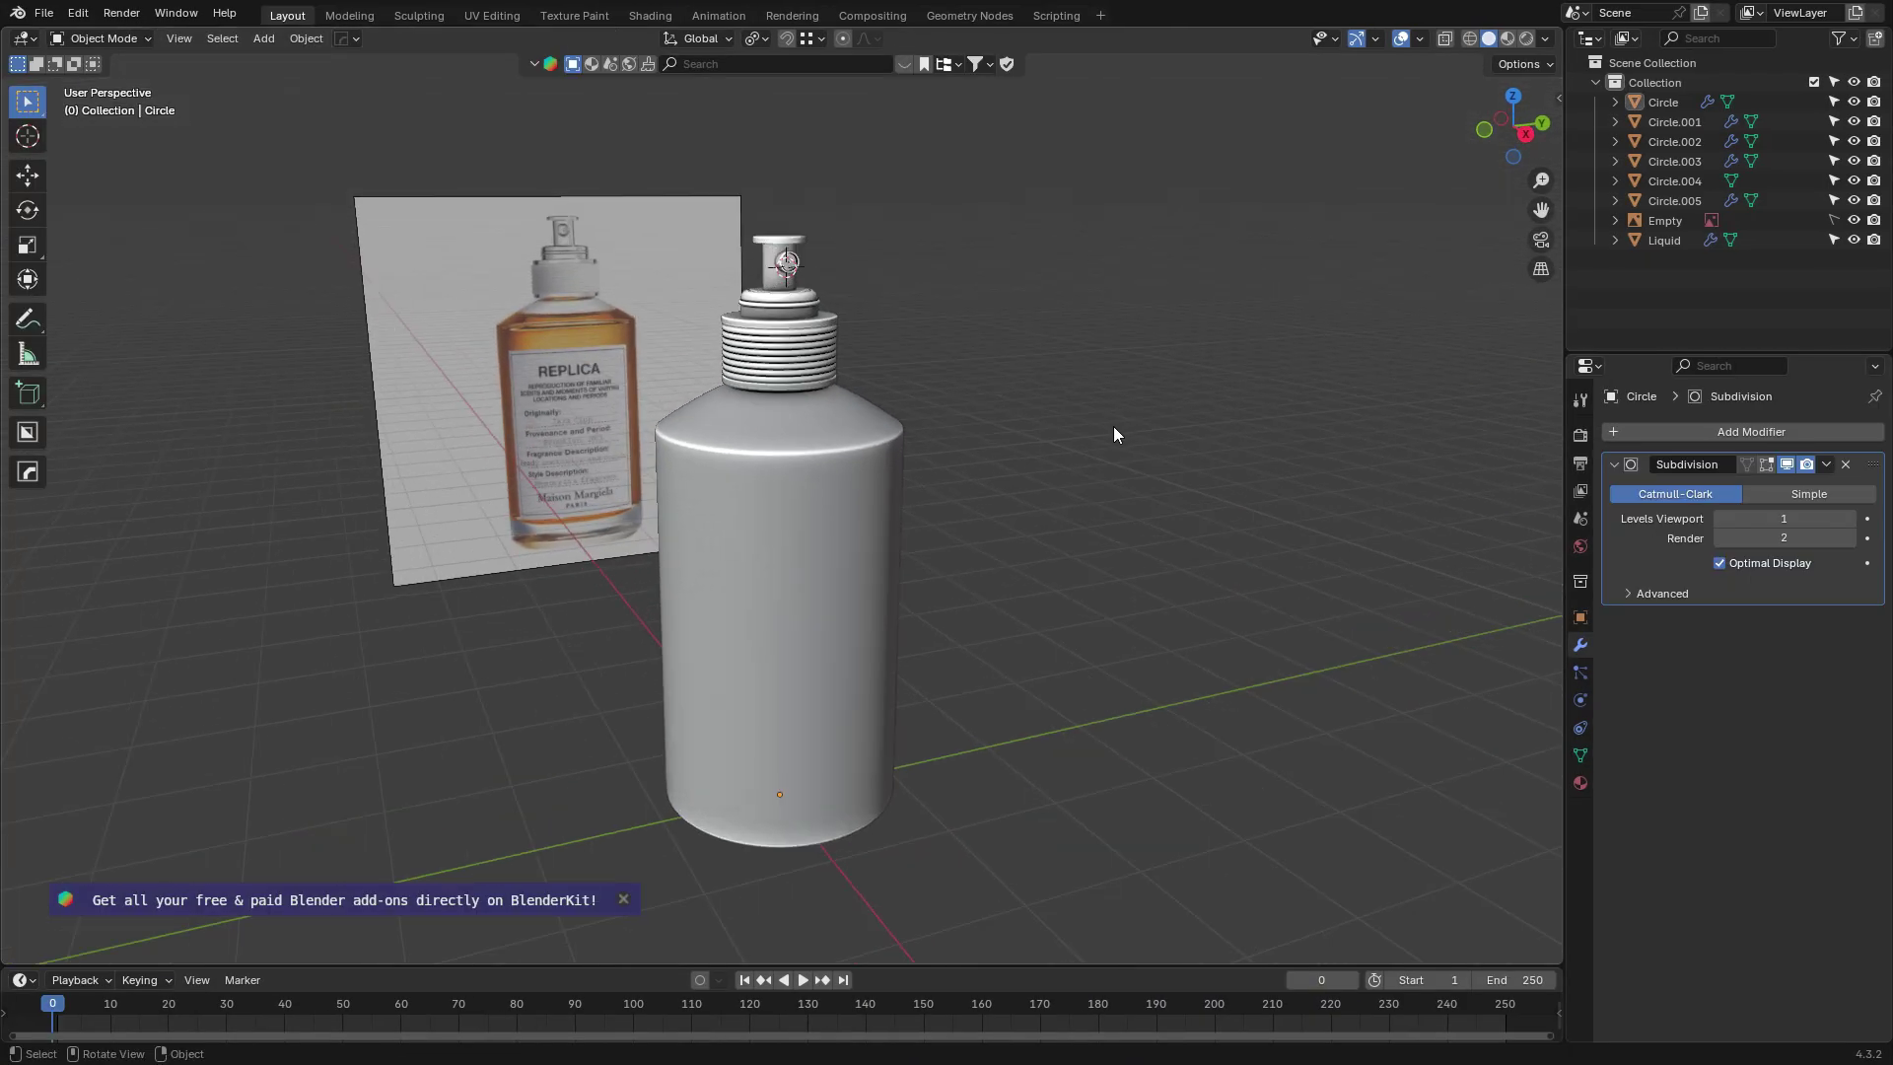
scroll(648, 381, "up", 4)
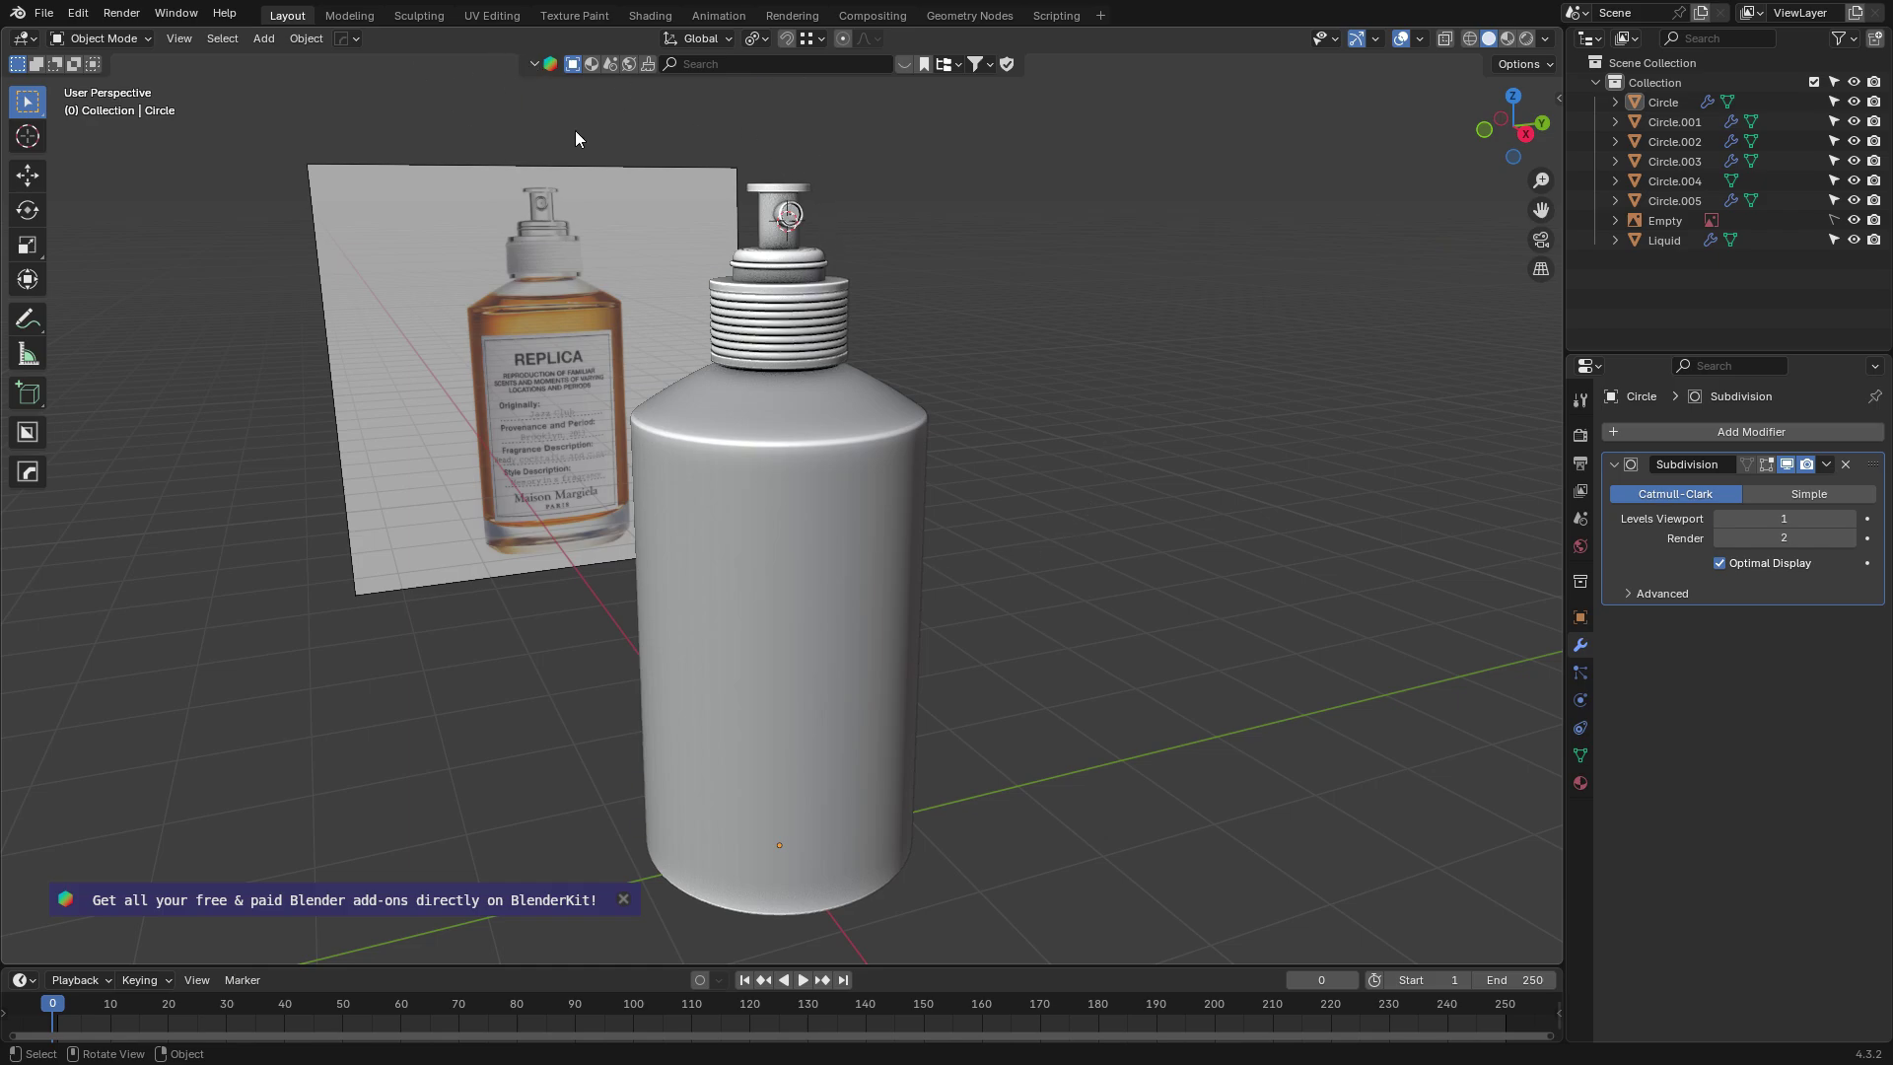
left_click(680, 532)
middle_click_drag(575, 536, 1101, 648)
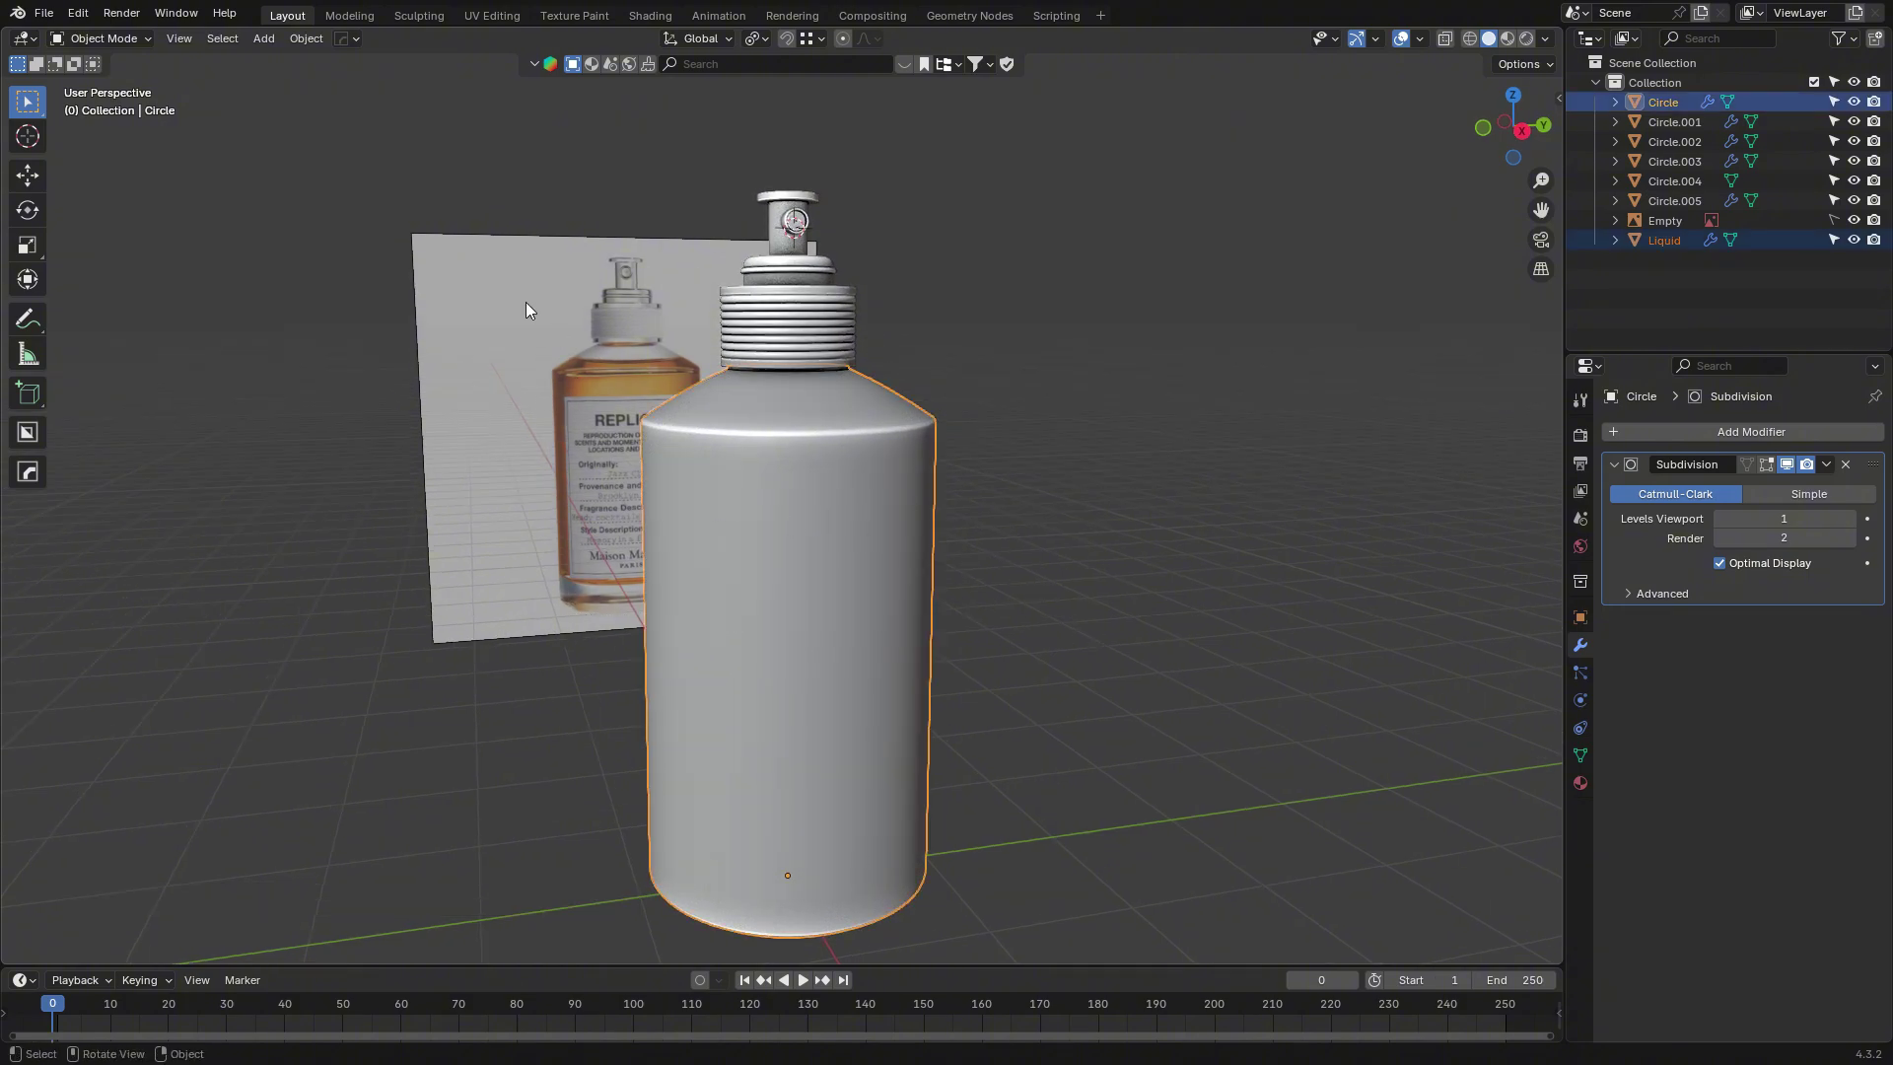
key("alt+a")
key("ctrl+z")
left_click(980, 410)
middle_click_drag(979, 410, 912, 416)
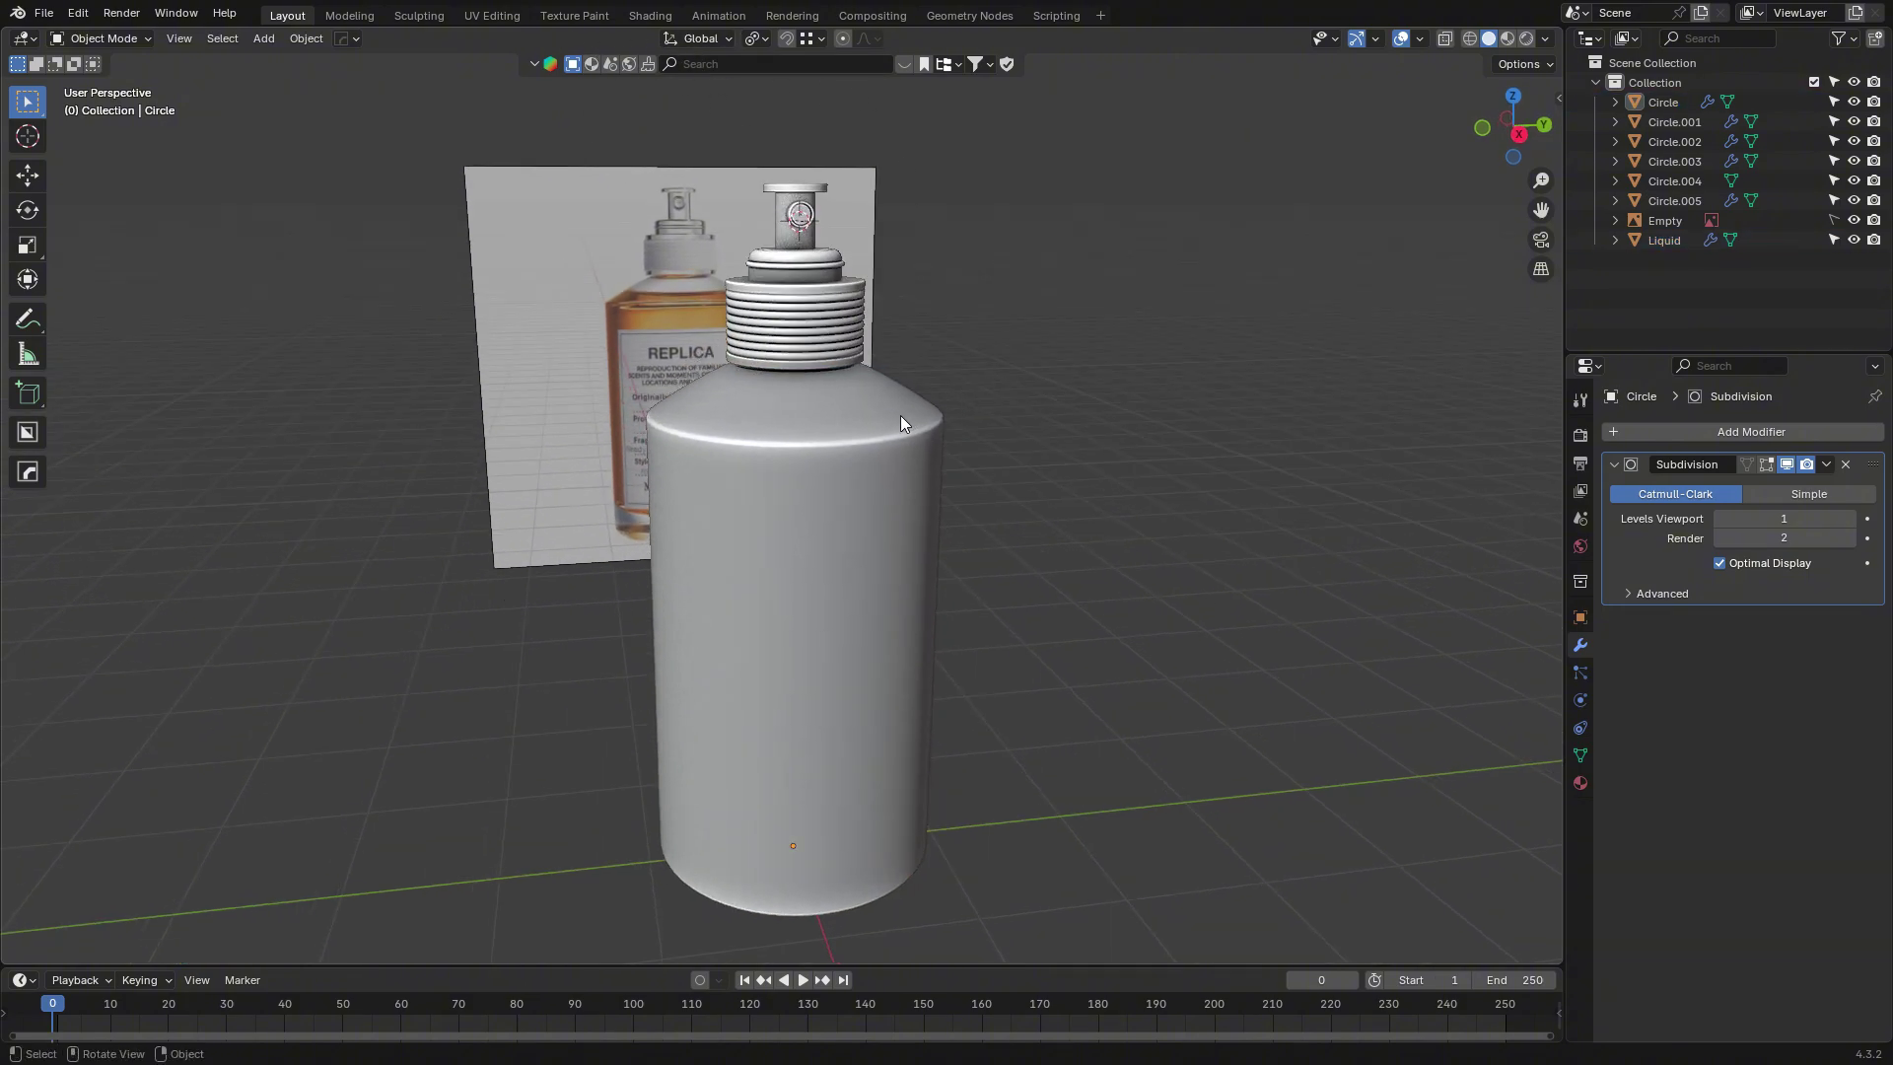
left_click(903, 416)
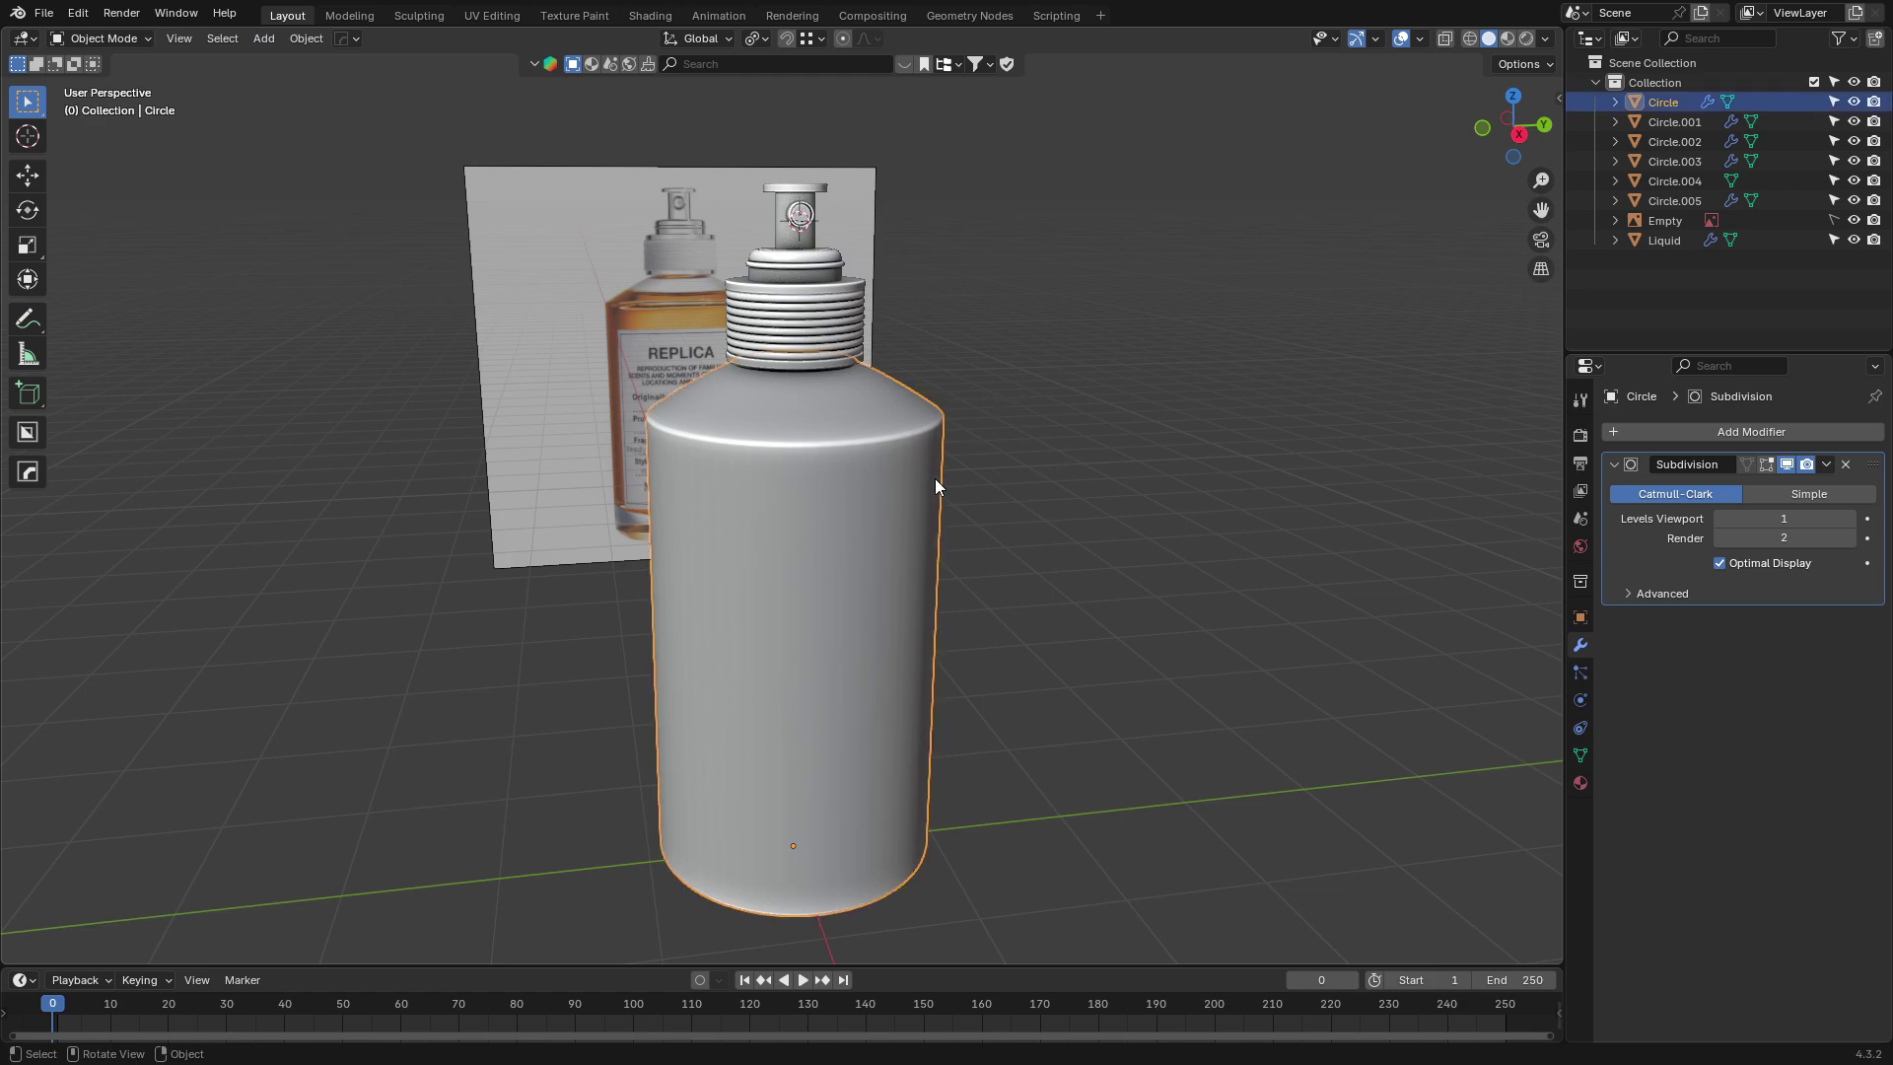
key("alt+a")
Preview the bottle in Material Preview shading and switch the viewport to Rendered shading.
left_click(1506, 40)
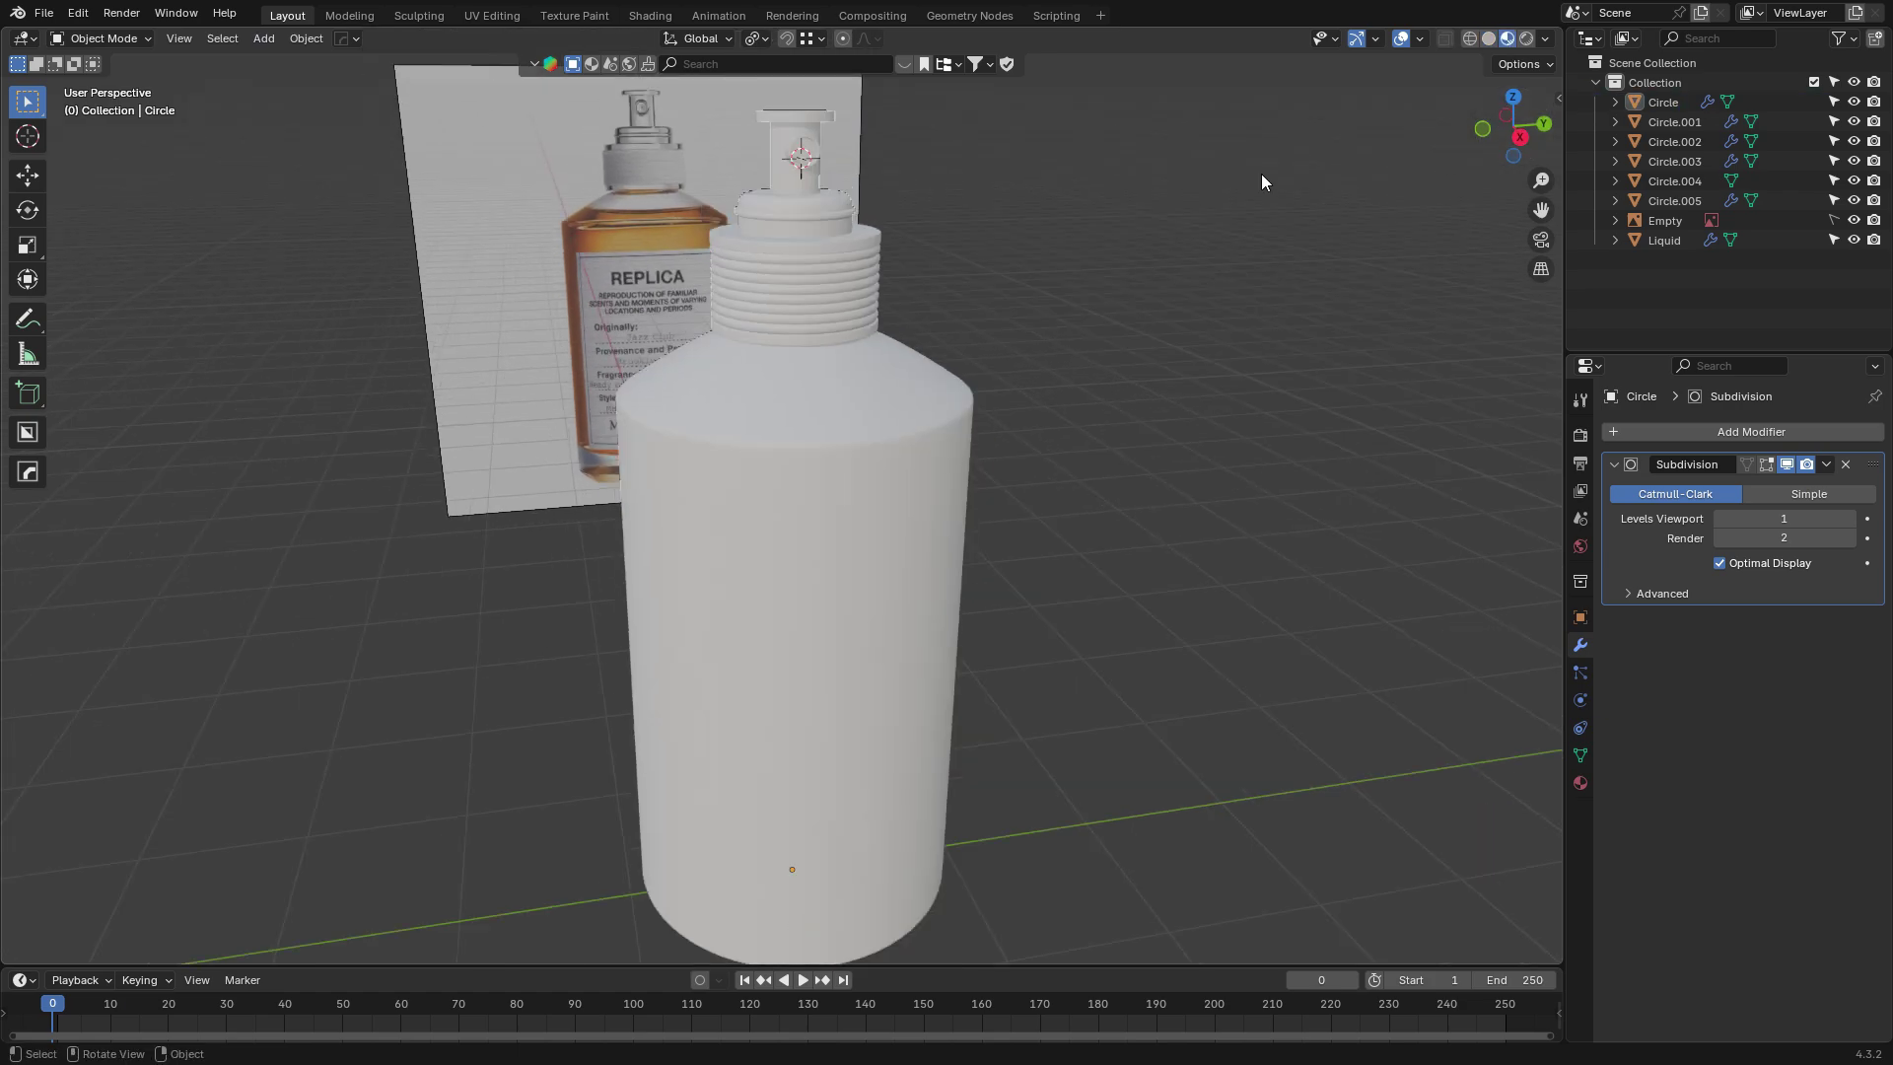
scroll(1244, 226, "up", 1)
mouse_move(1230, 262)
middle_mouse_down("shift")
mouse_move(1289, 233)
mouse_move(1180, 309)
middle_mouse_up("shift")
scroll(1232, 274, "down", 1)
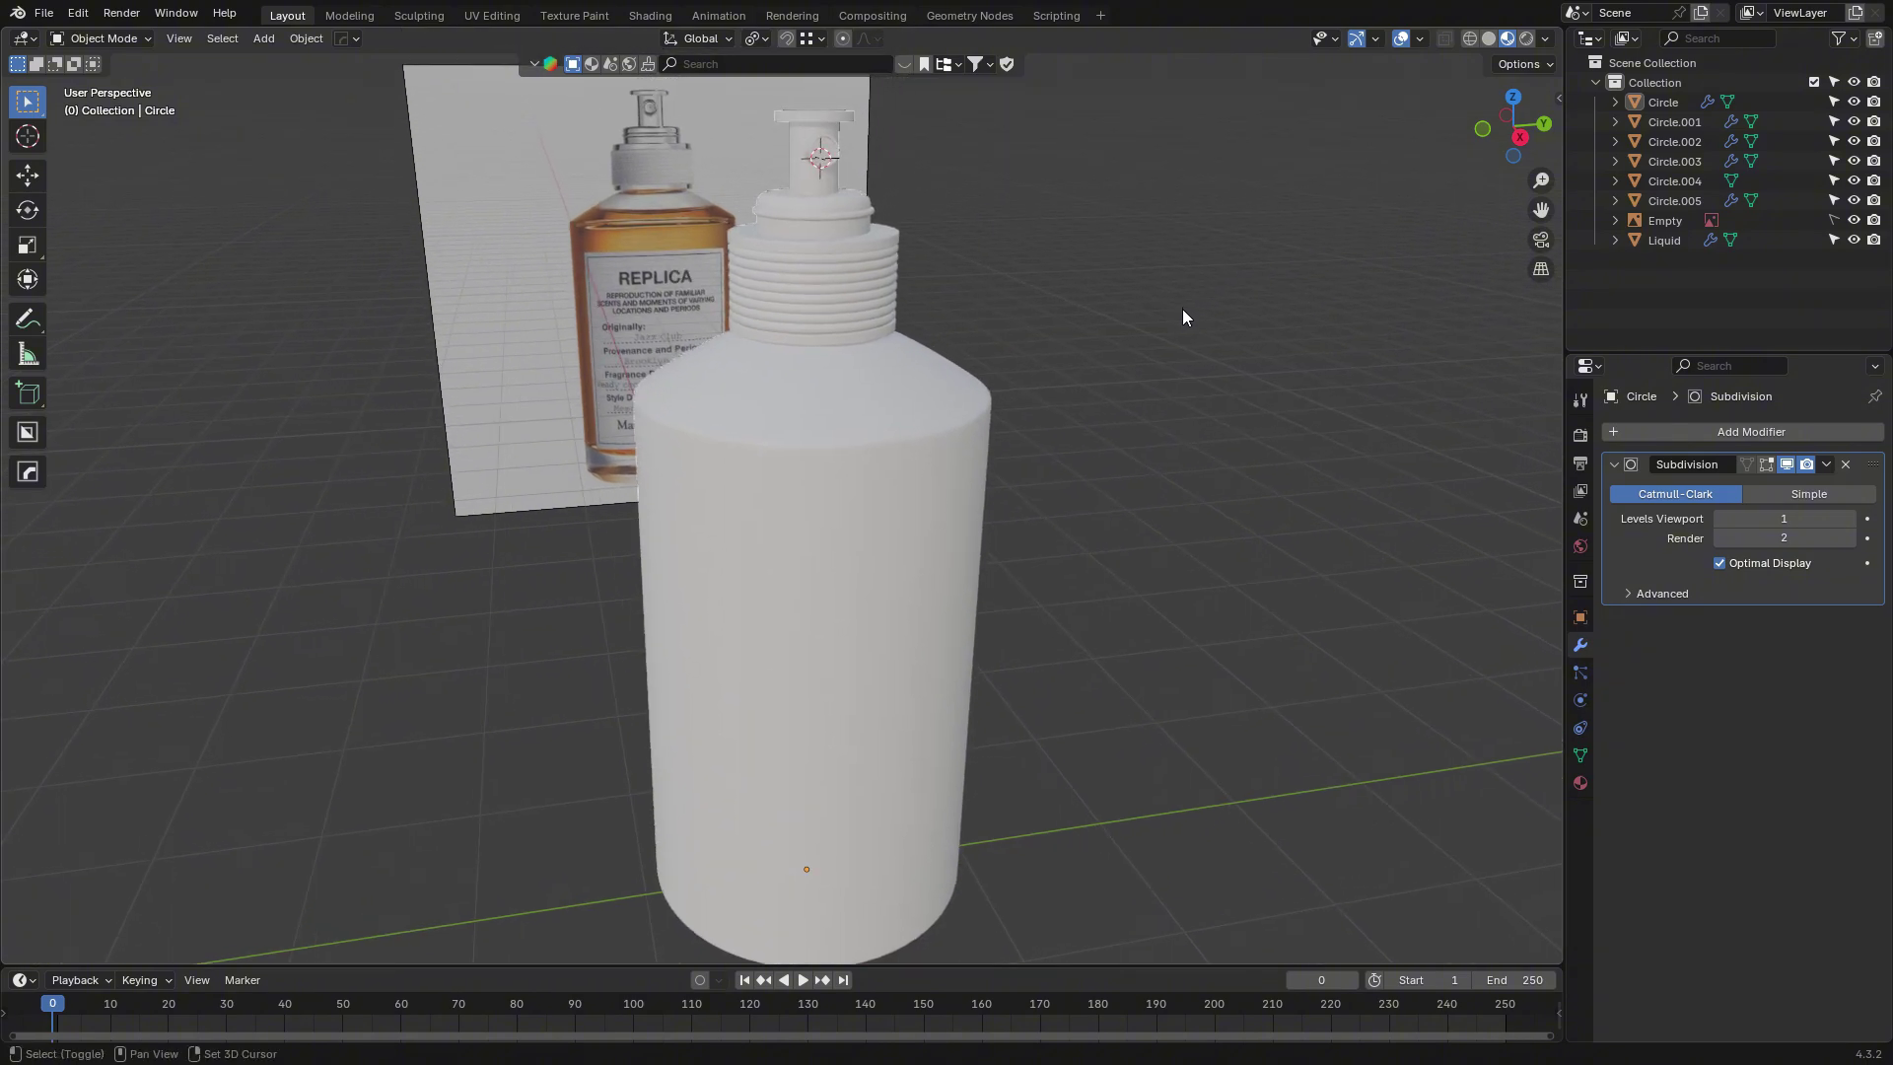
left_click(1526, 38)
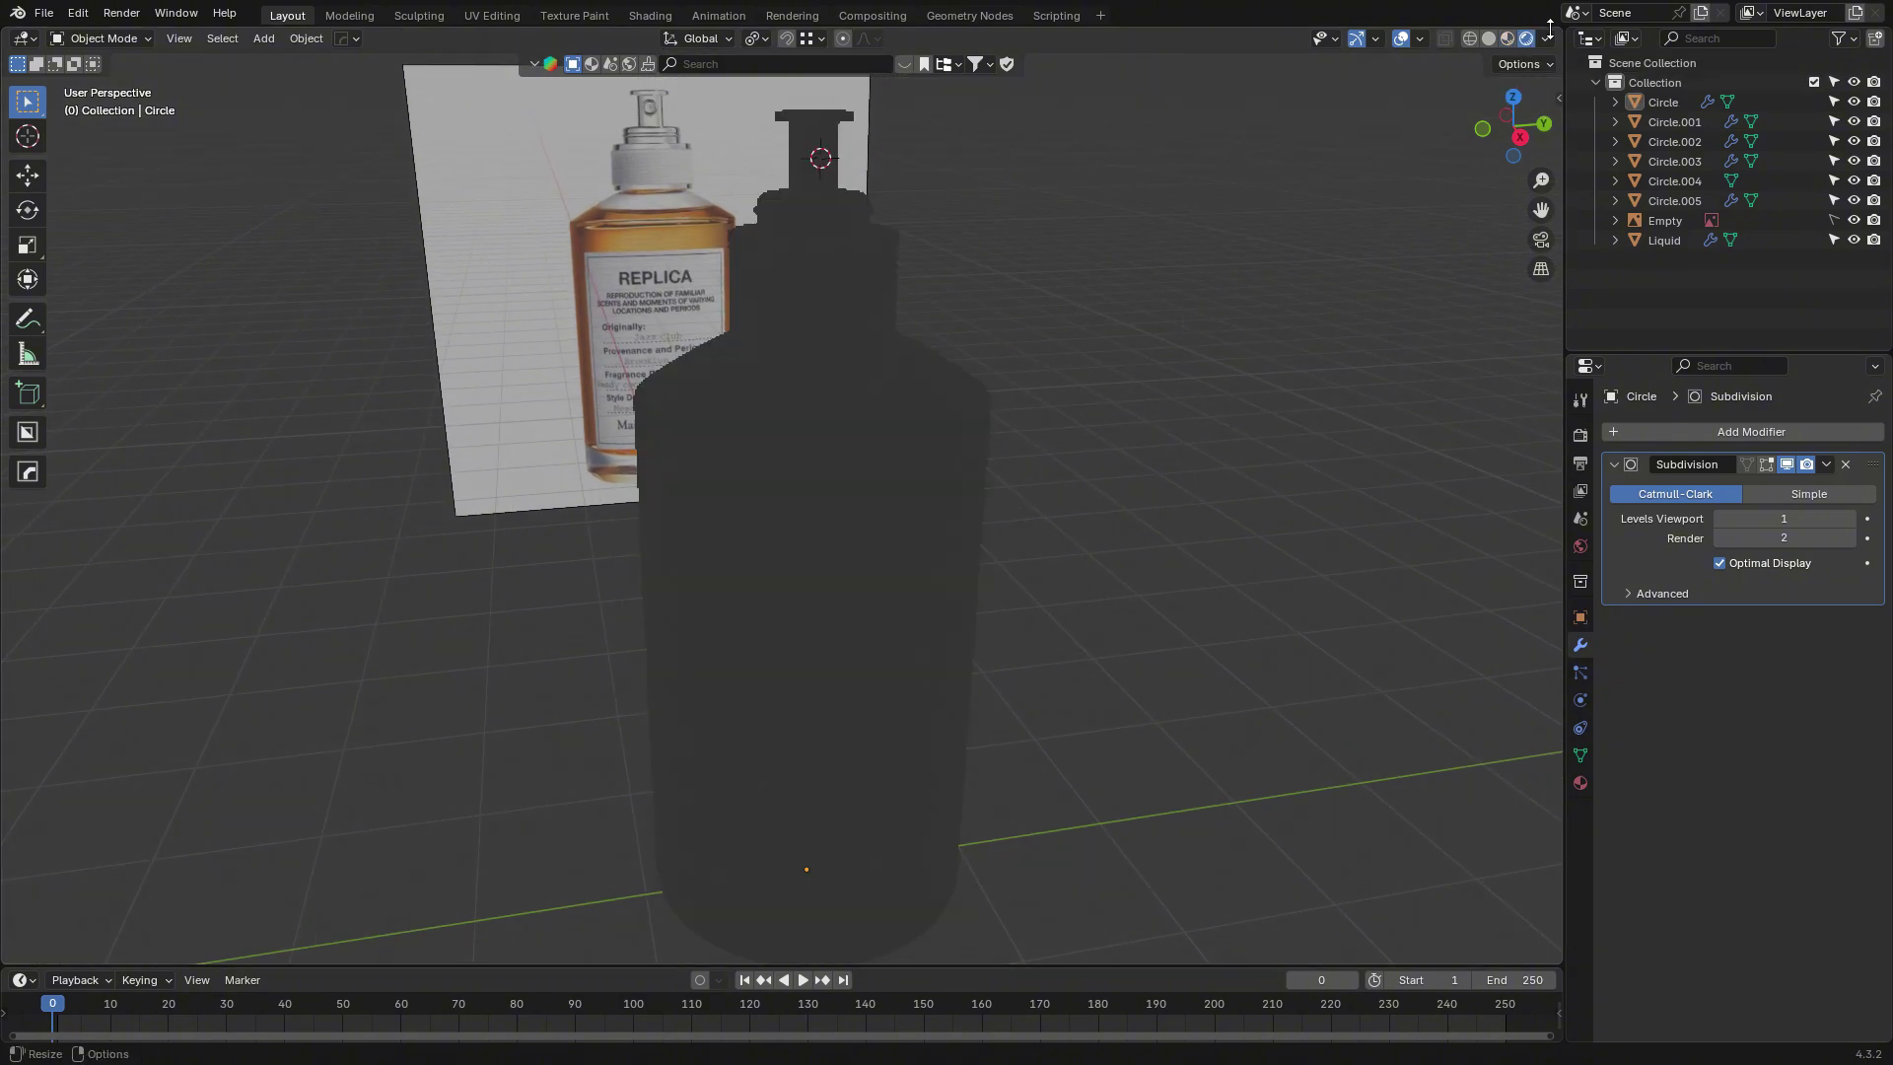
Search the HDR library for studio and light the scene with the Black White Light Studio HDR at 512 resolution.
left_click(1580, 463)
key("shift+a")
mouse_move(1168, 726)
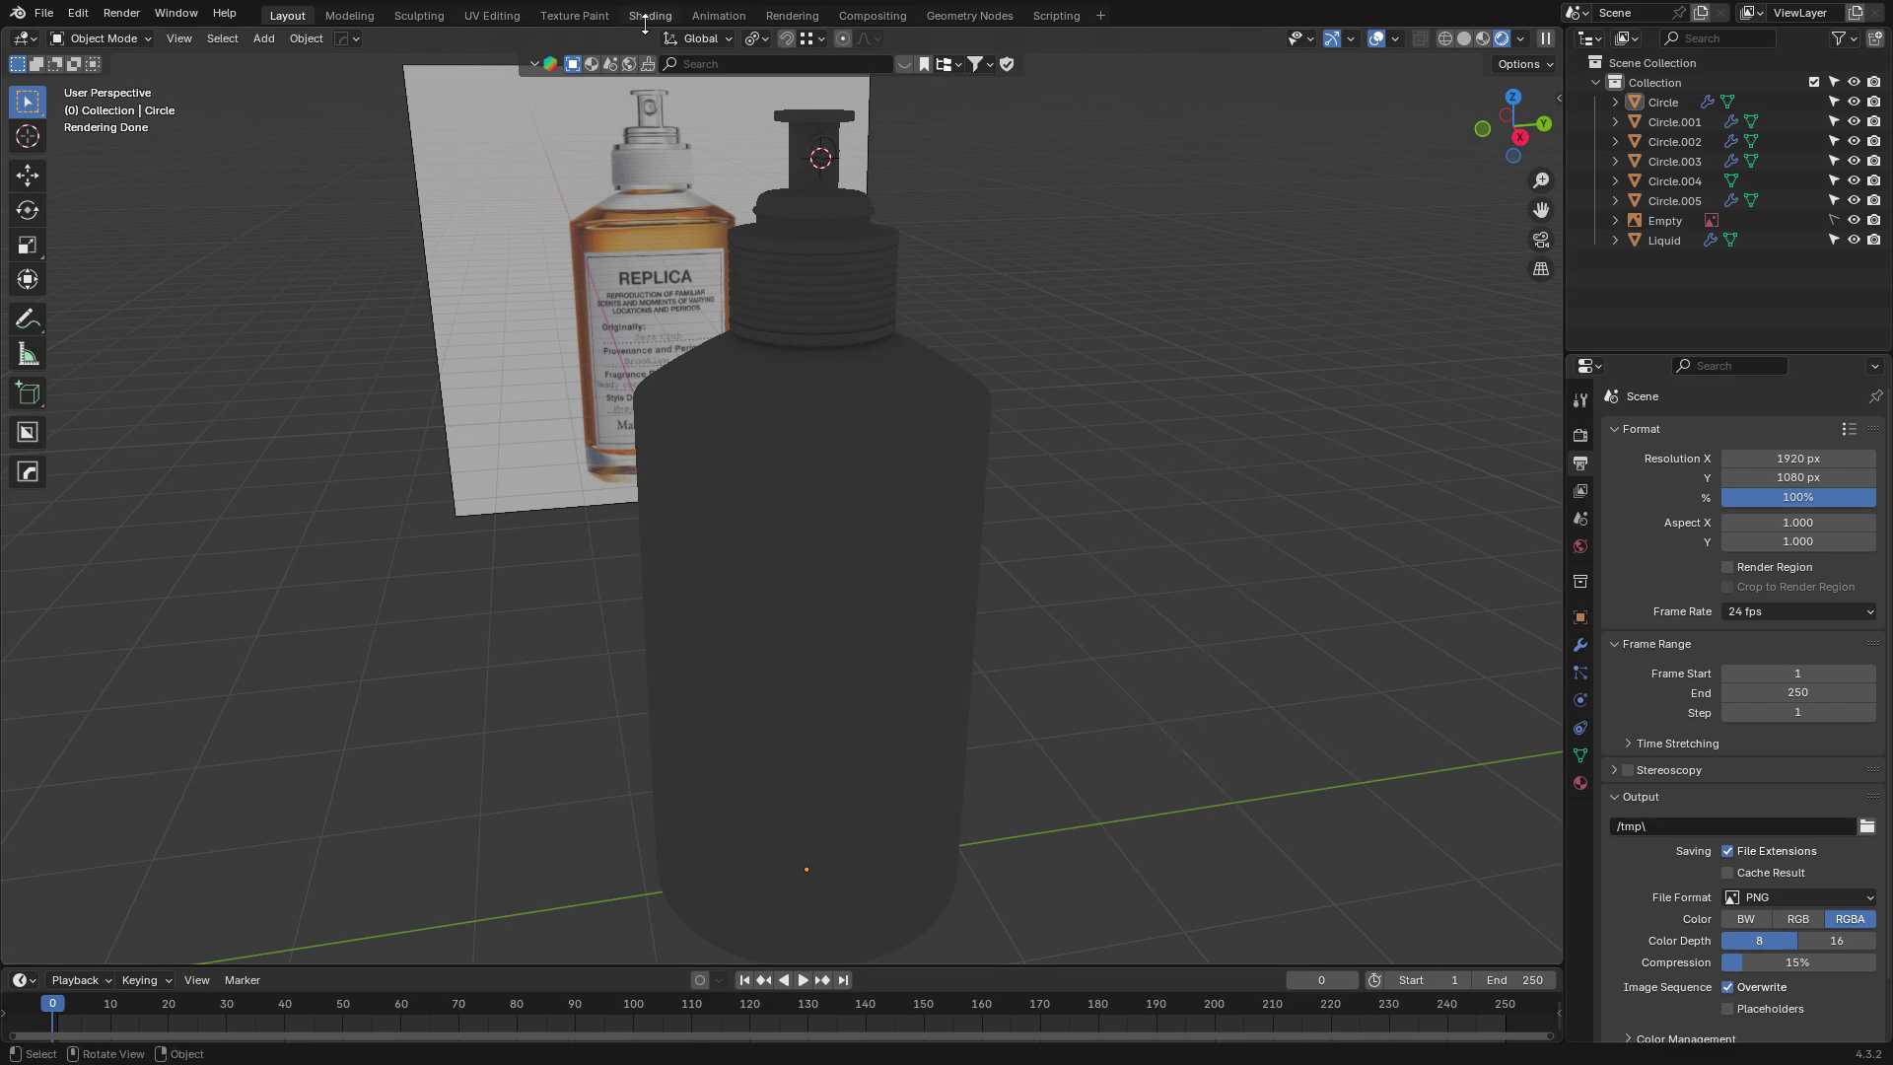
left_click(630, 65)
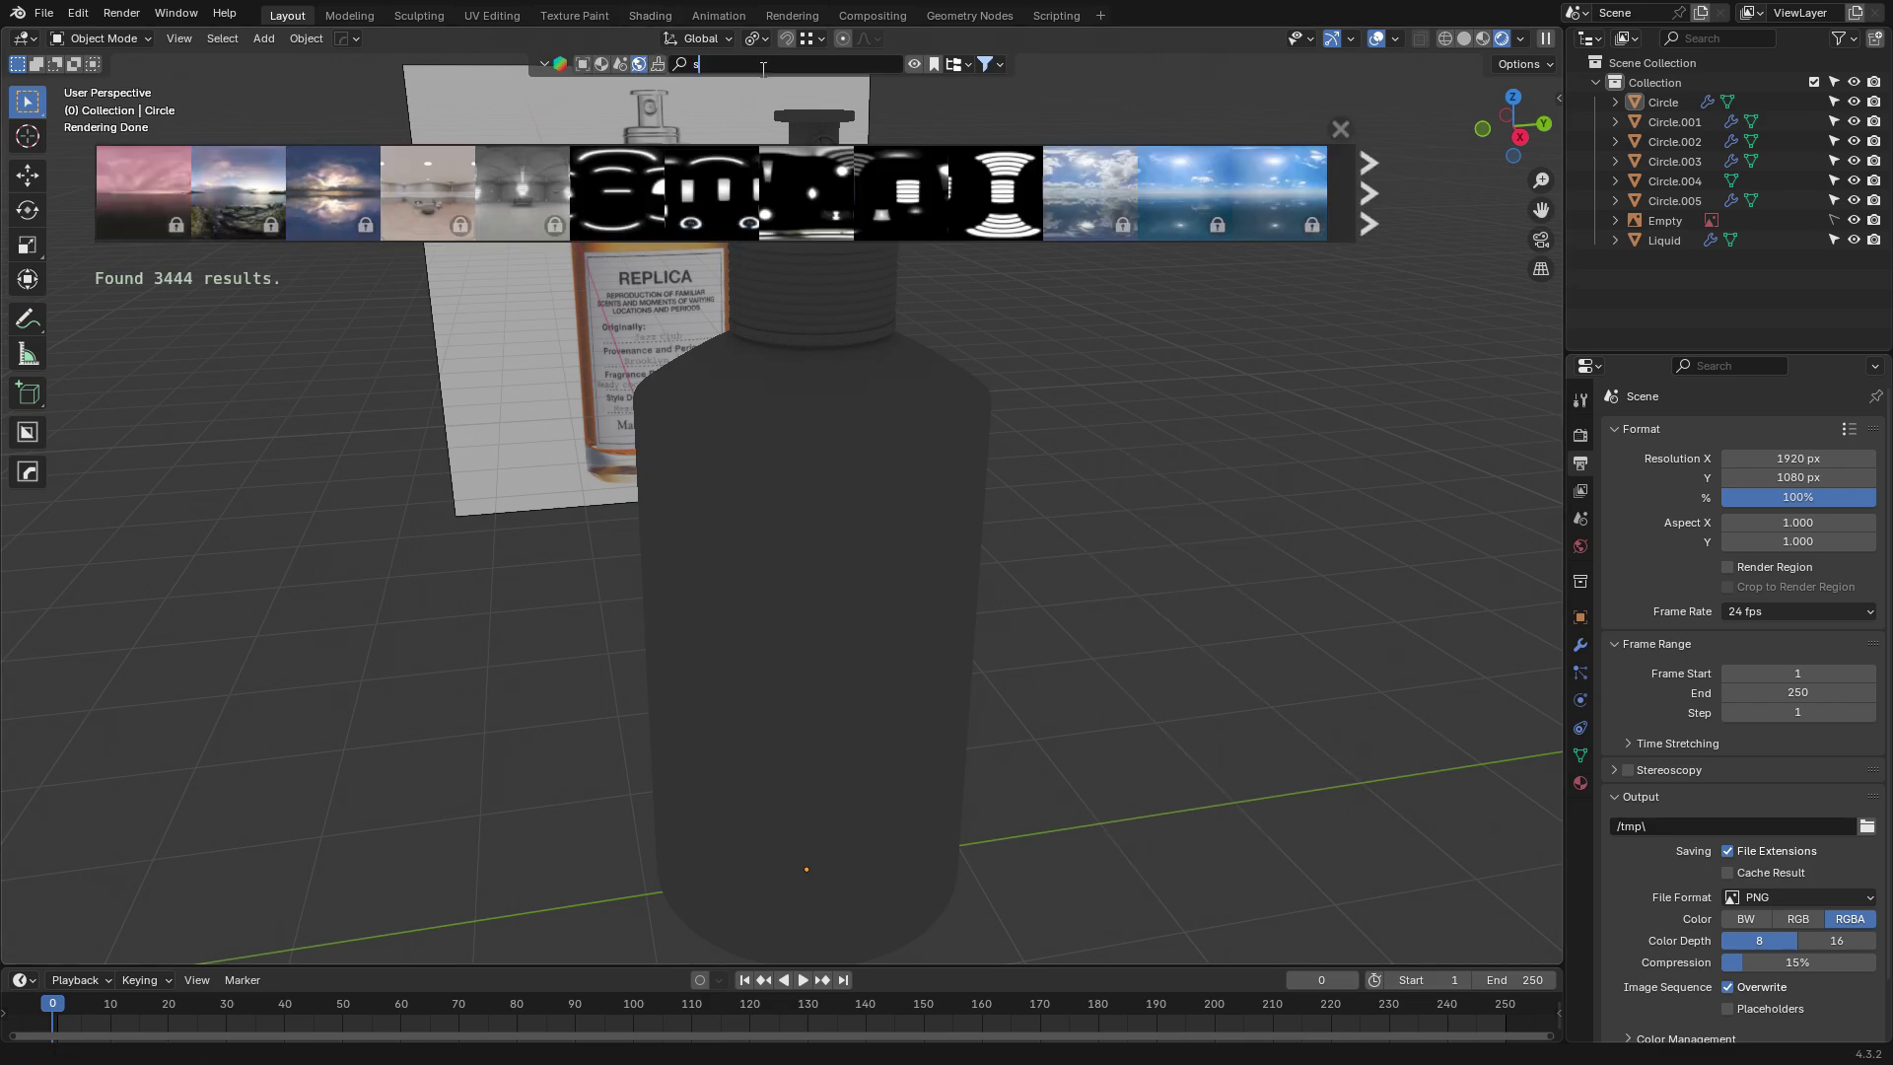
left_click(763, 65)
type("studio")
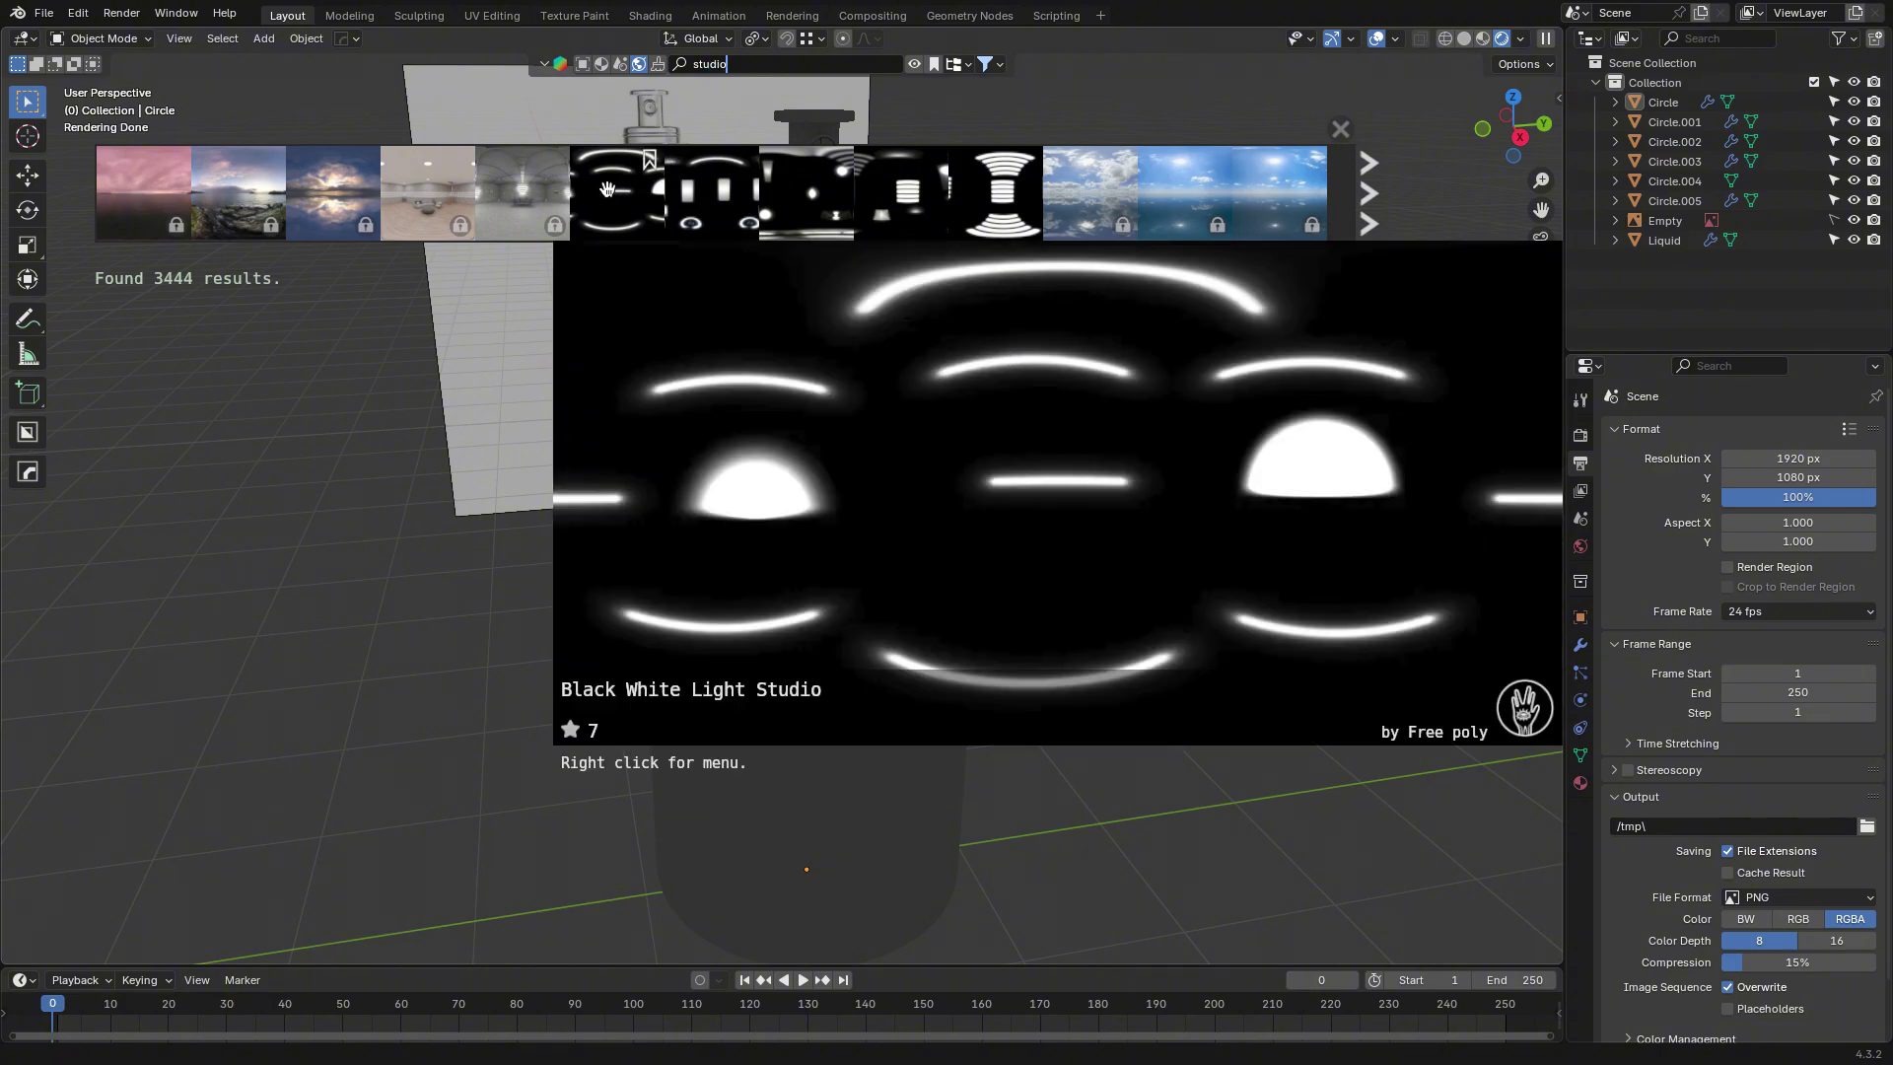
left_click(608, 188)
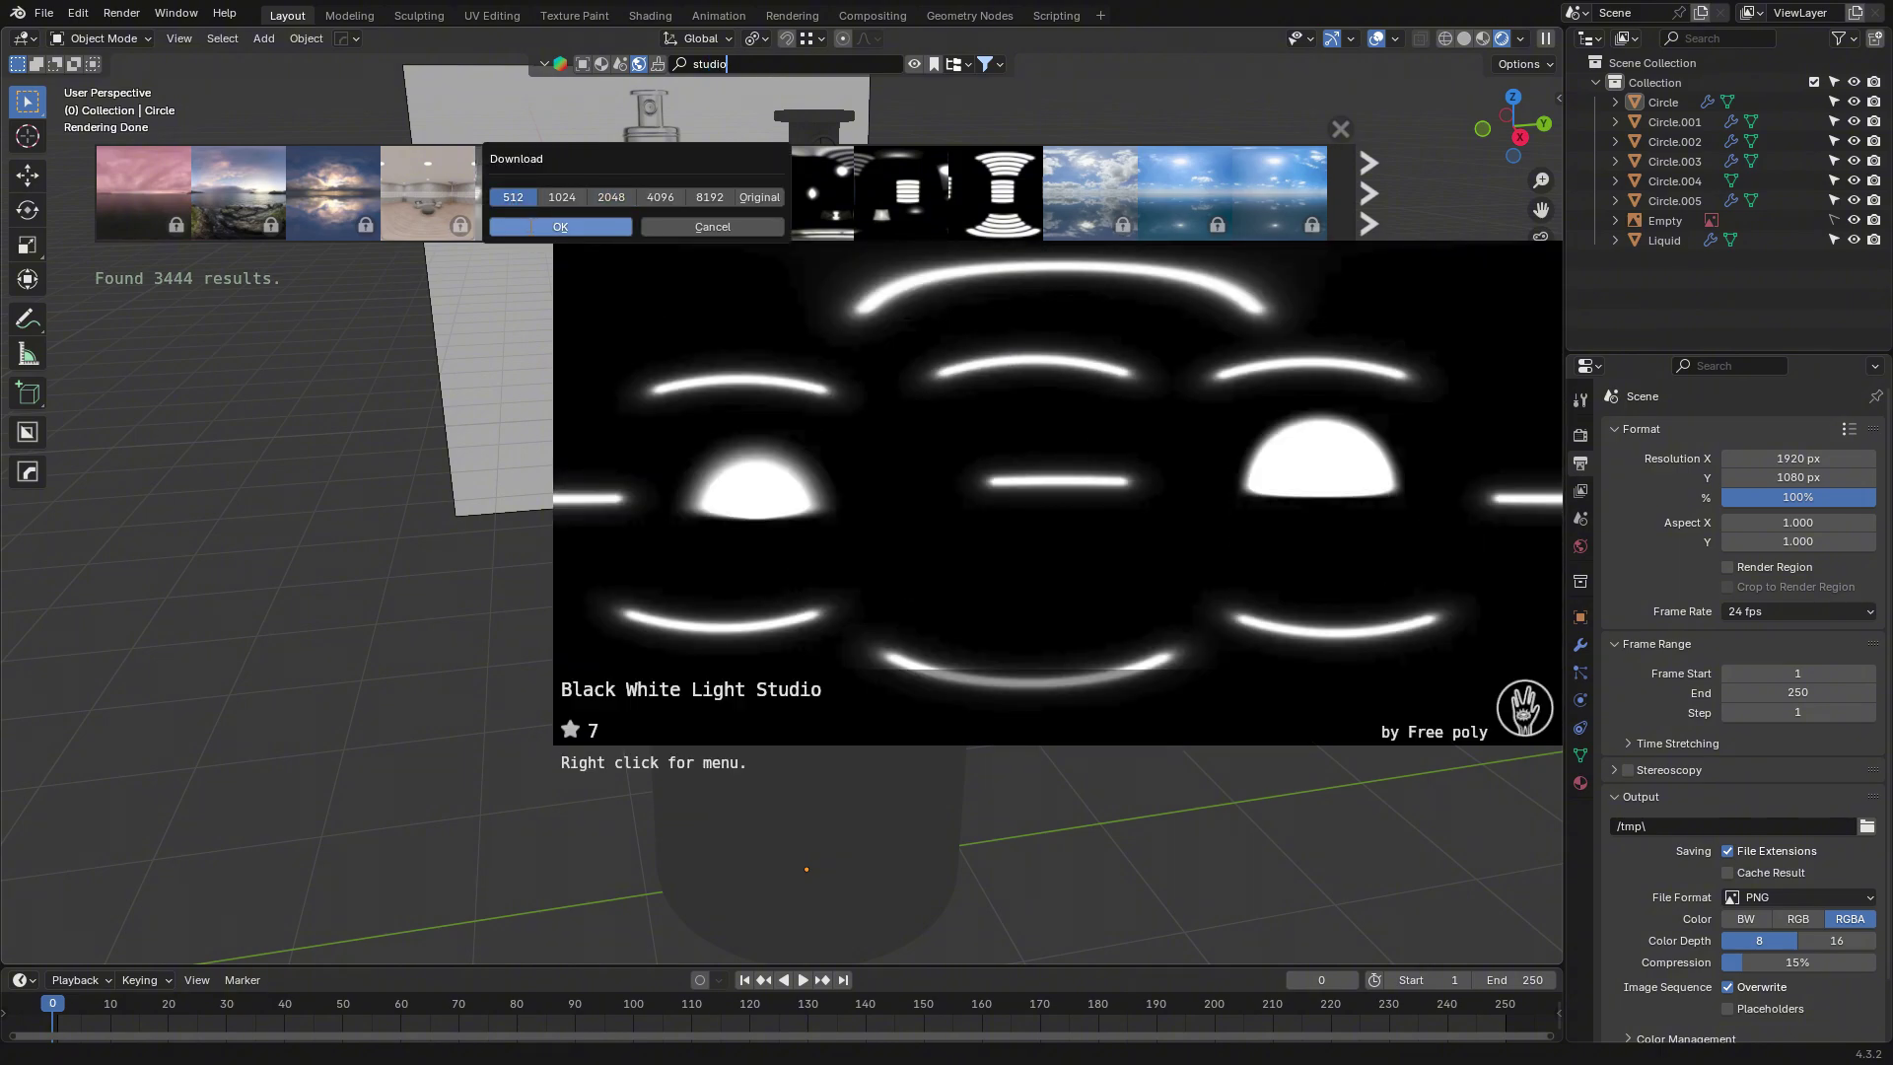
left_click(533, 227)
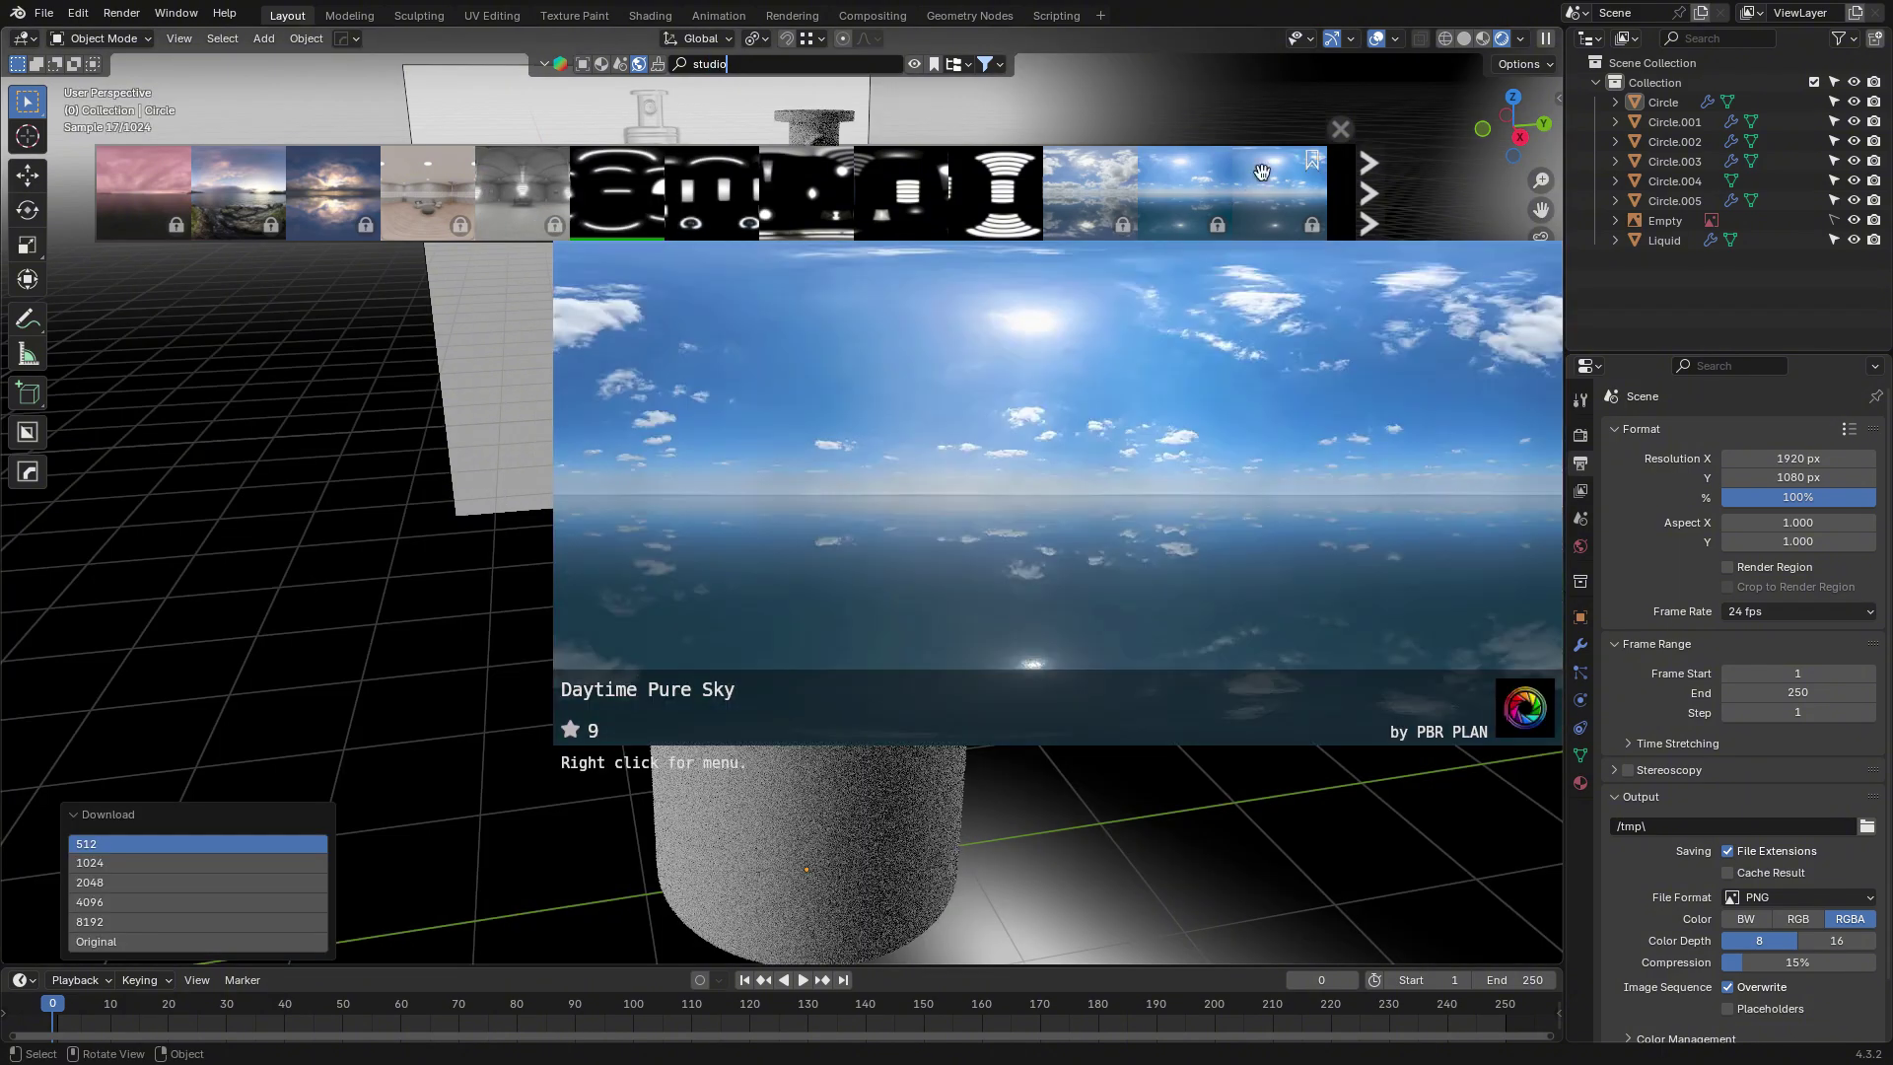
left_click(1341, 130)
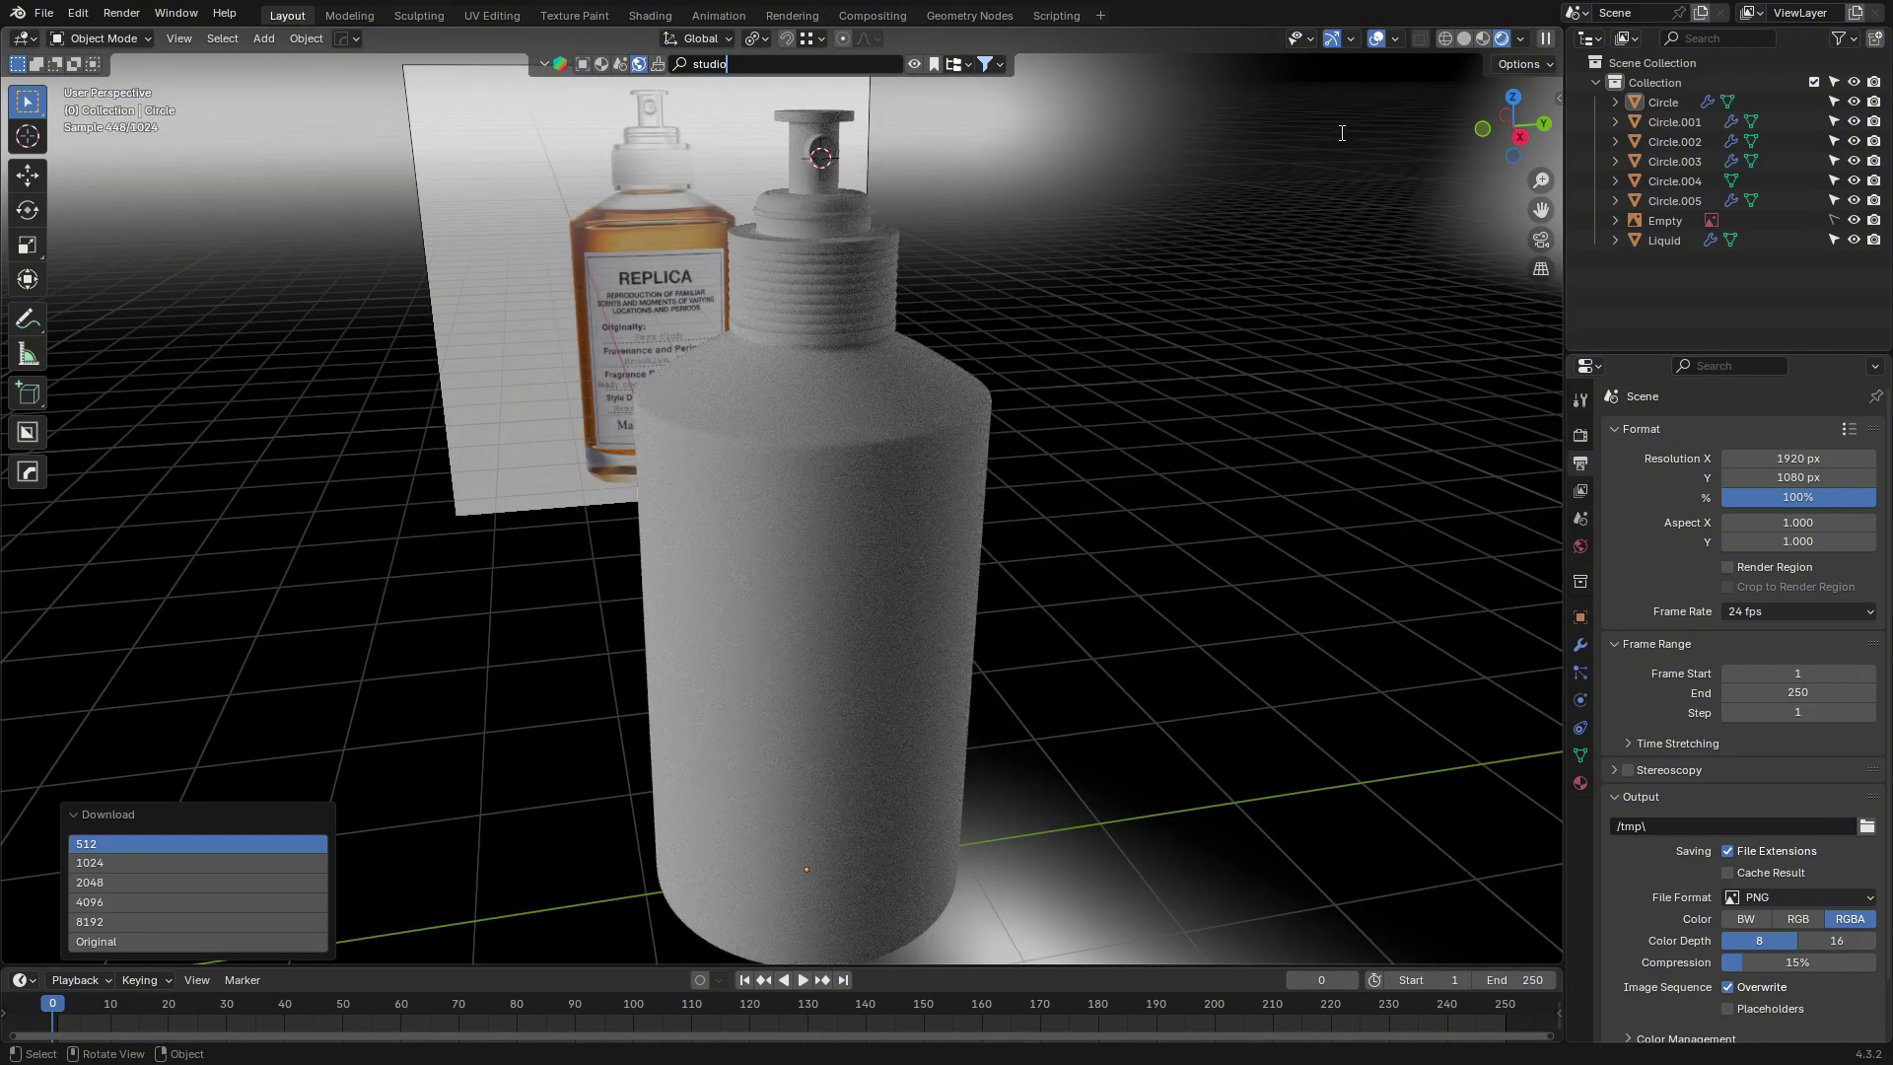
key("Return")
Search the material library for glass and apply the Glass fine material to the bottle body.
left_click(601, 63)
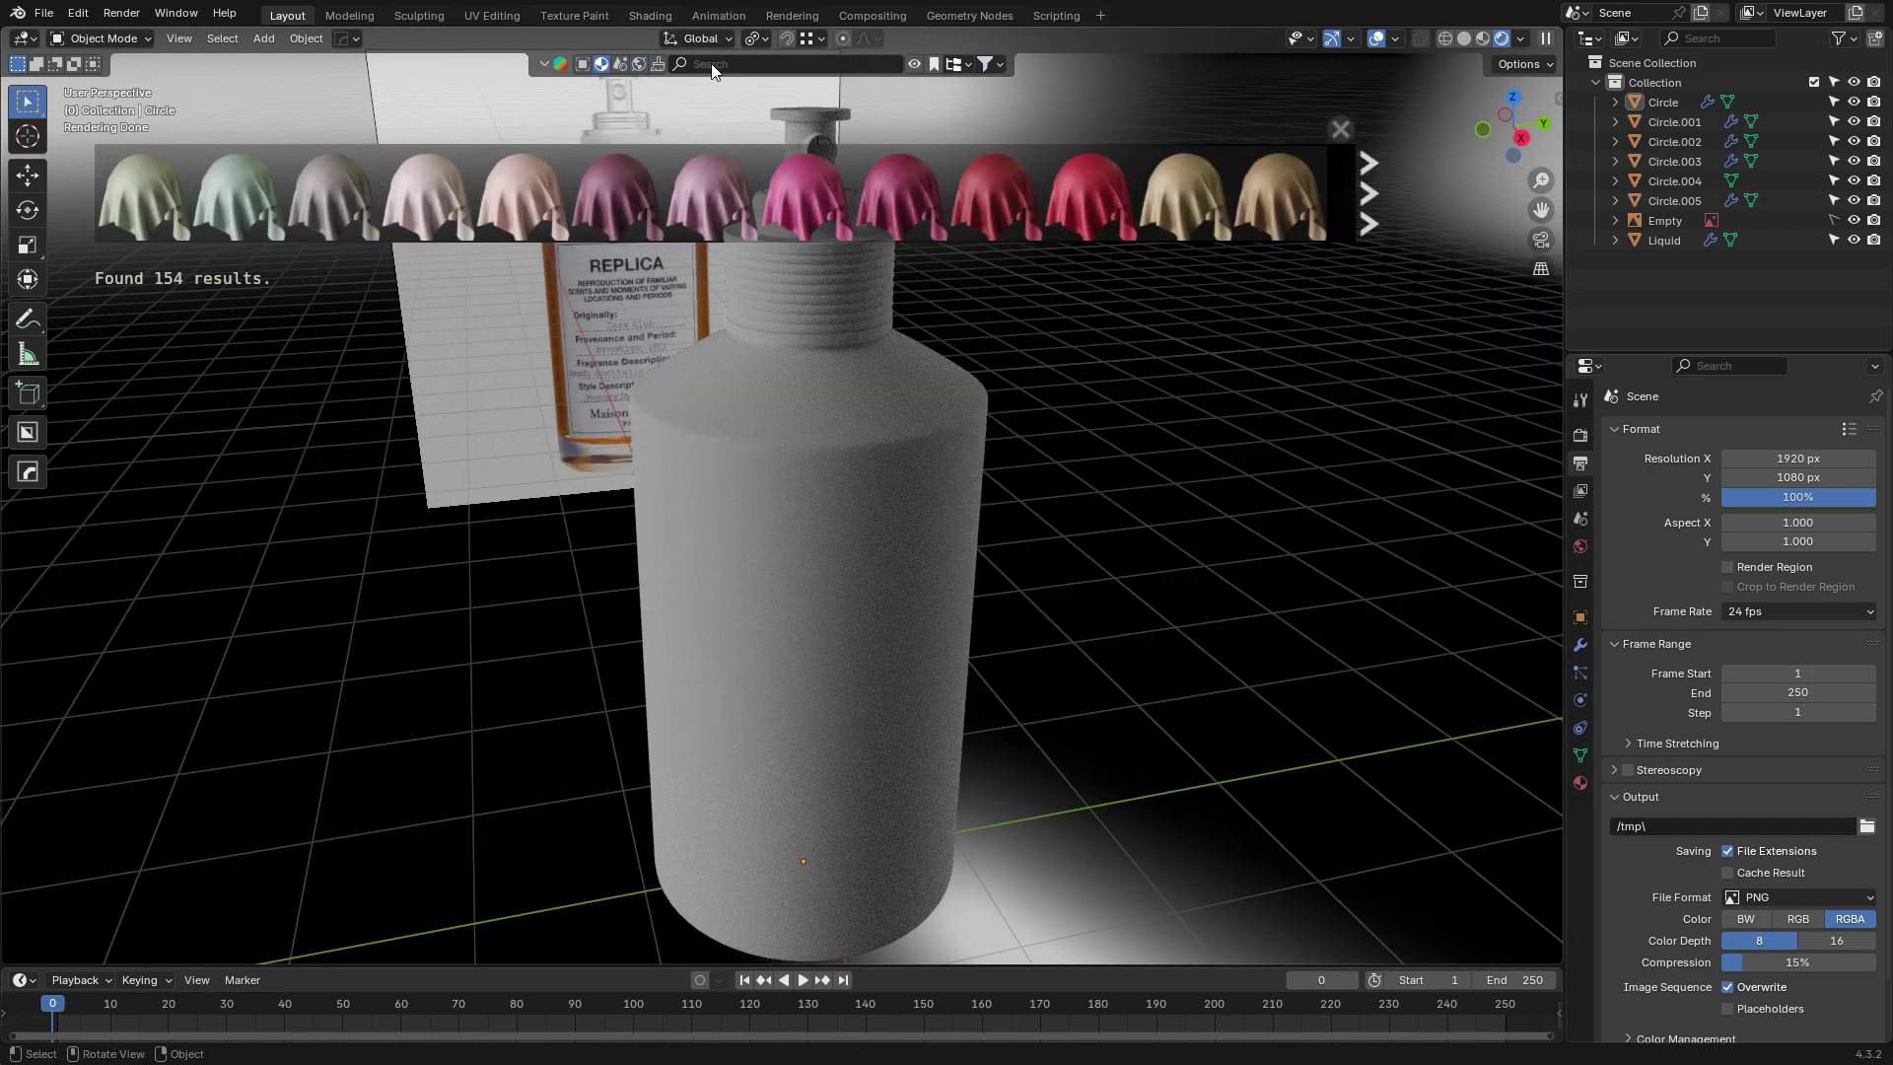
left_click(714, 64)
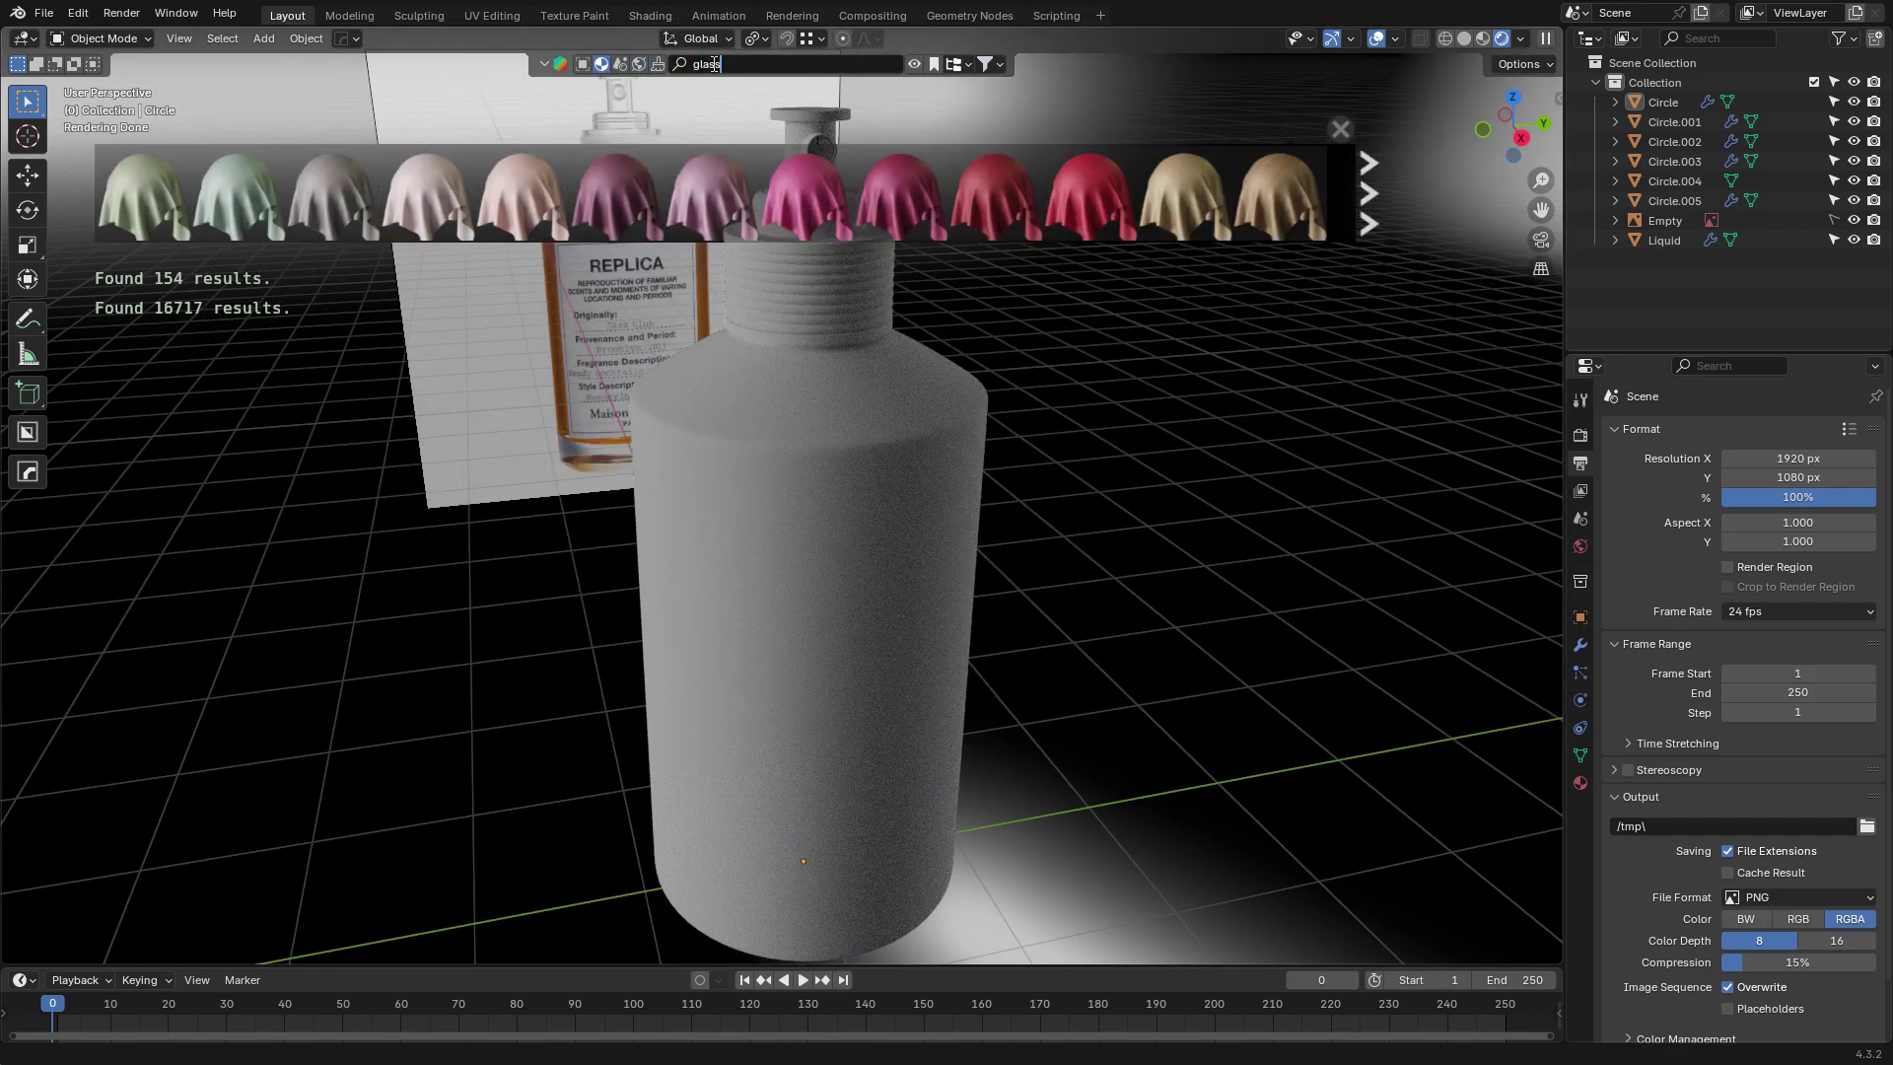
key("Return")
mouse_move(436, 209)
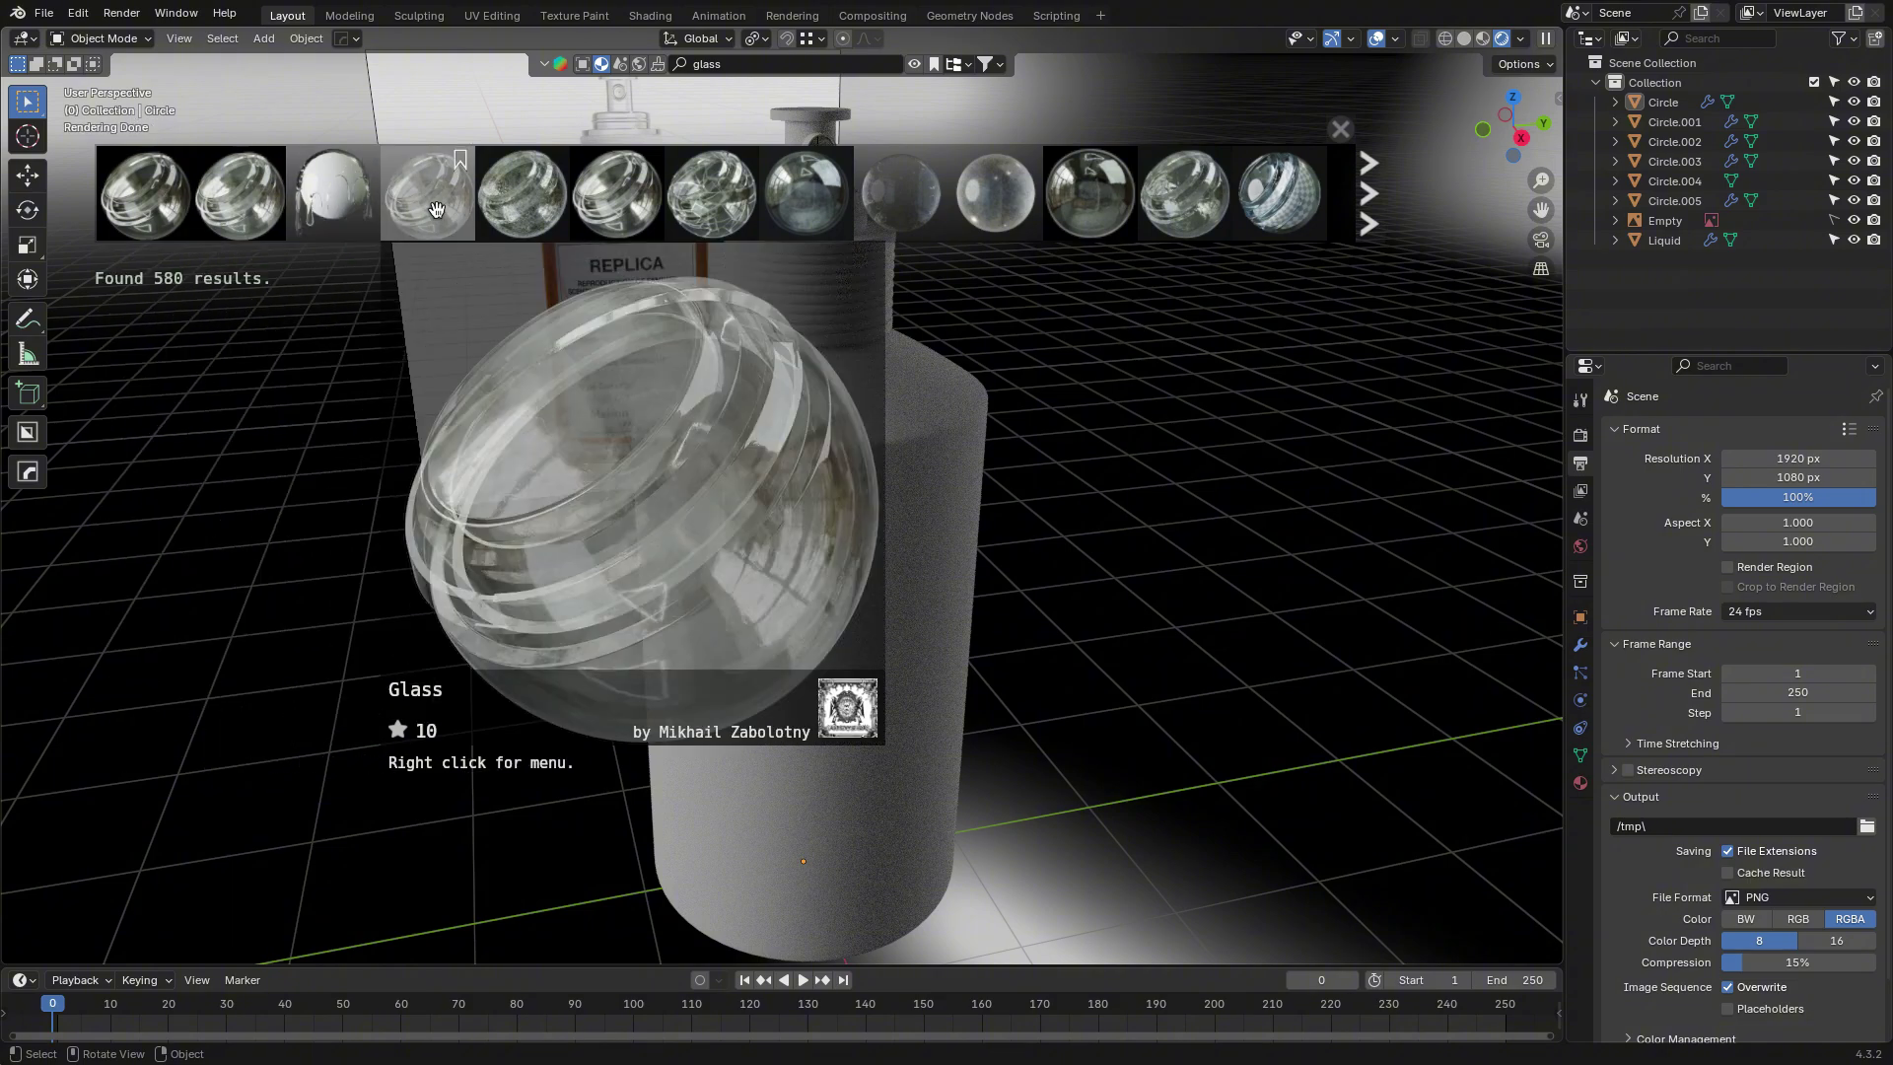
mouse_move(611, 197)
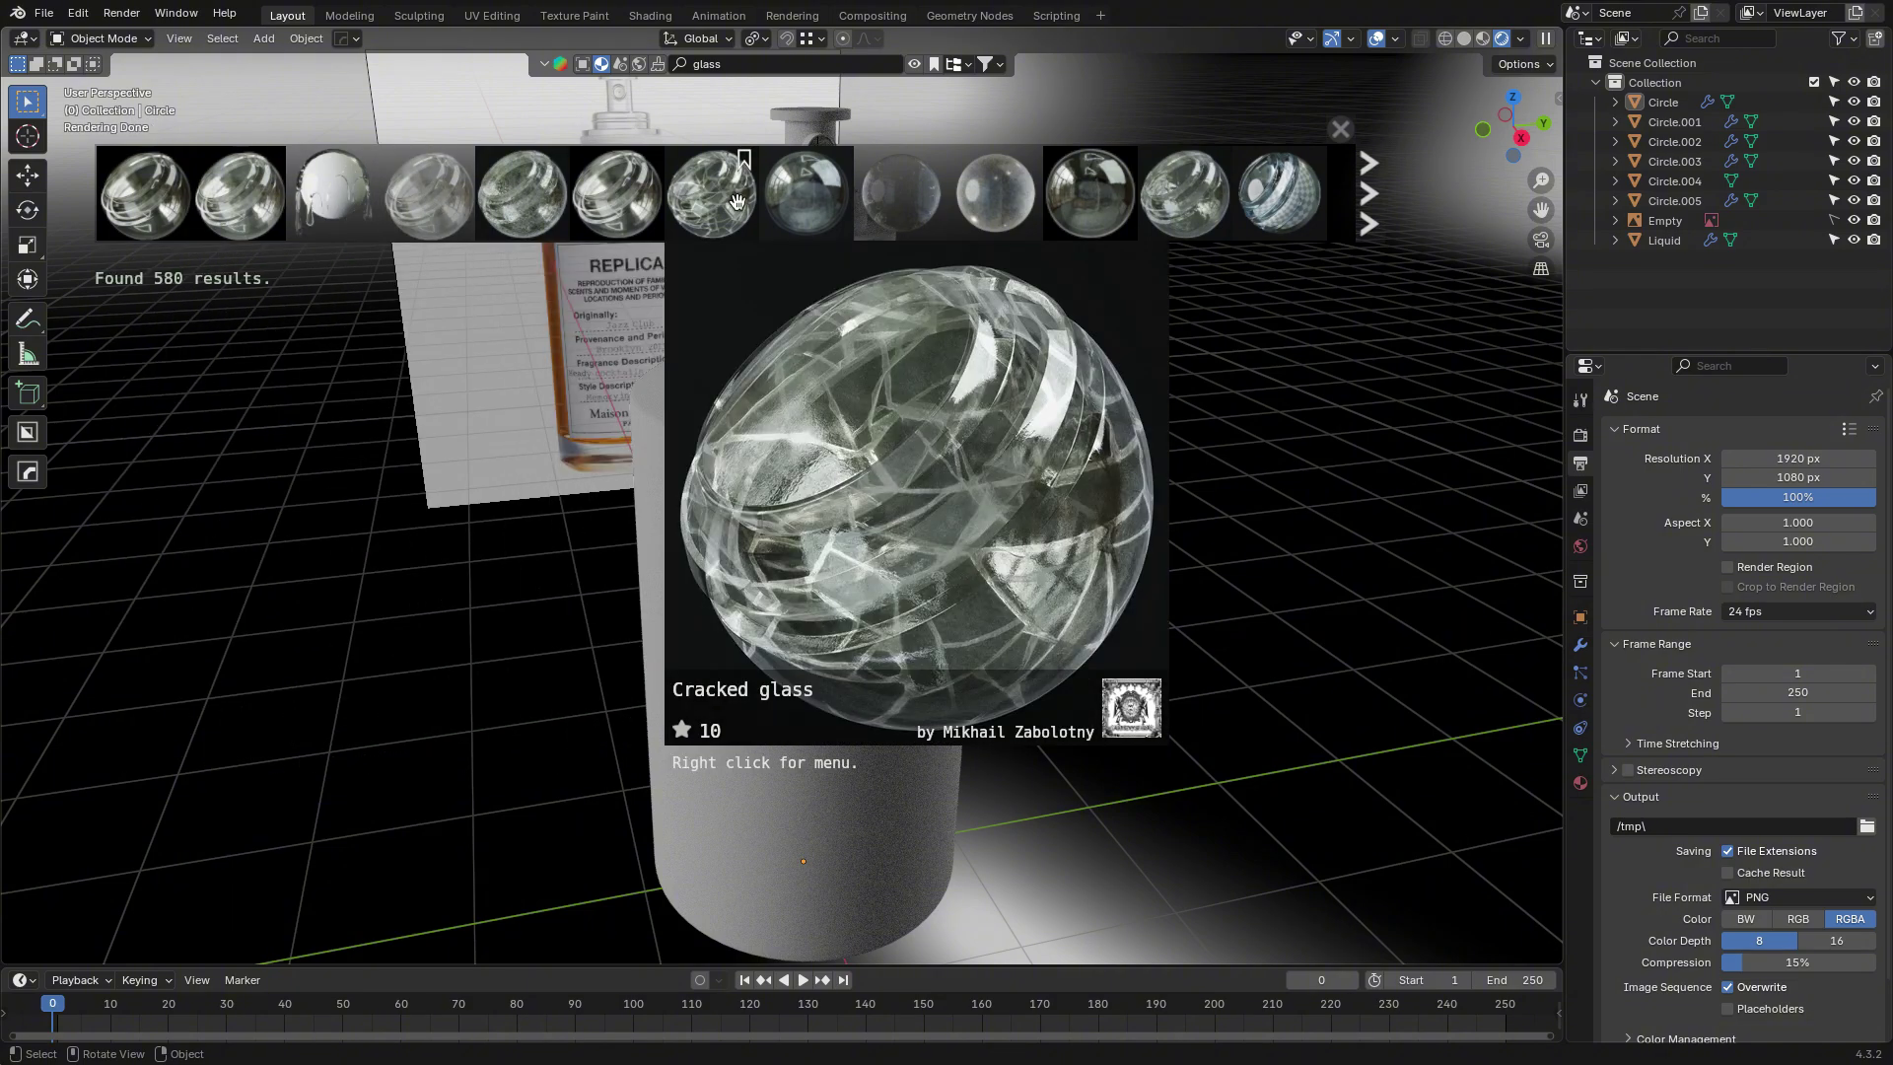
mouse_move(974, 201)
mouse_move(1299, 200)
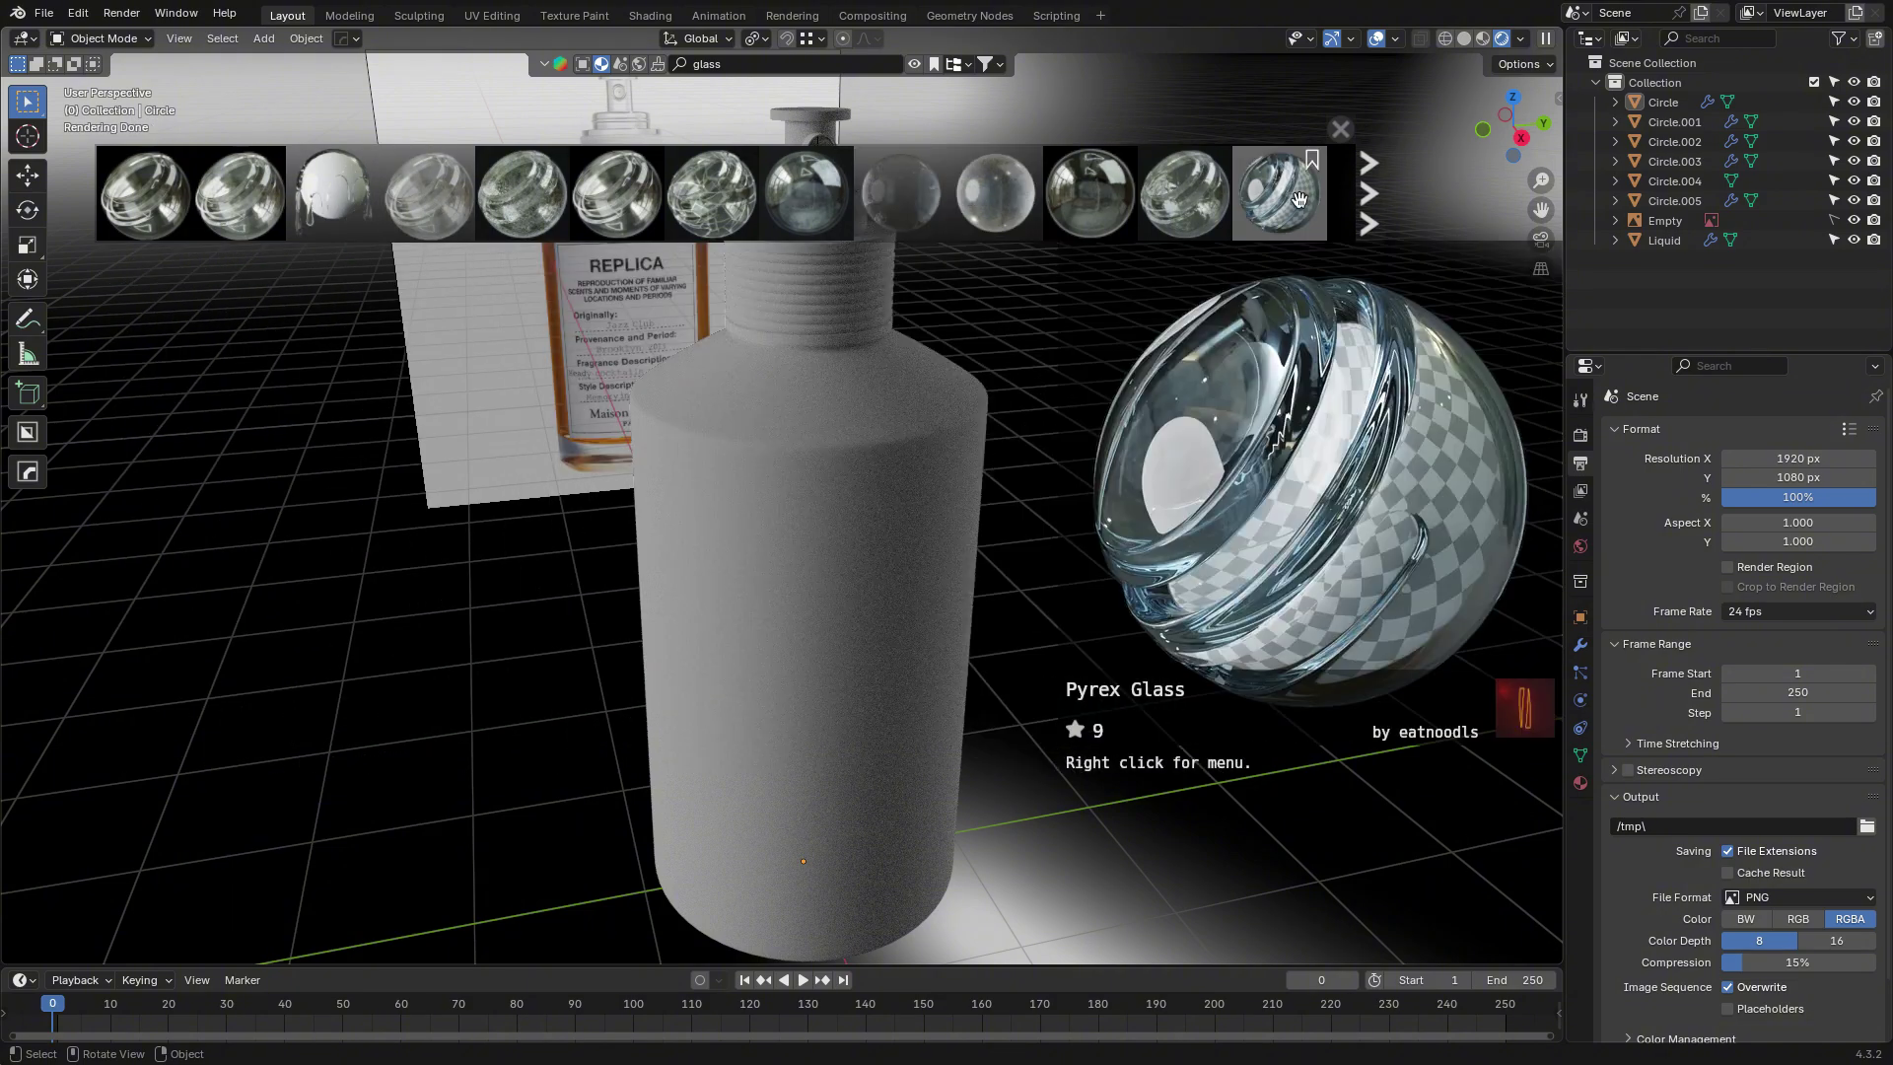
left_click(1368, 197)
left_click_drag(1194, 200, 865, 570)
mouse_move(1214, 503)
middle_mouse_down()
mouse_move(1205, 484)
mouse_move(1215, 527)
middle_mouse_up()
left_click(1341, 129)
middle_click_drag(986, 364, 931, 451, "shift")
scroll(932, 453, "up", 2)
scroll(931, 452, "up", 4)
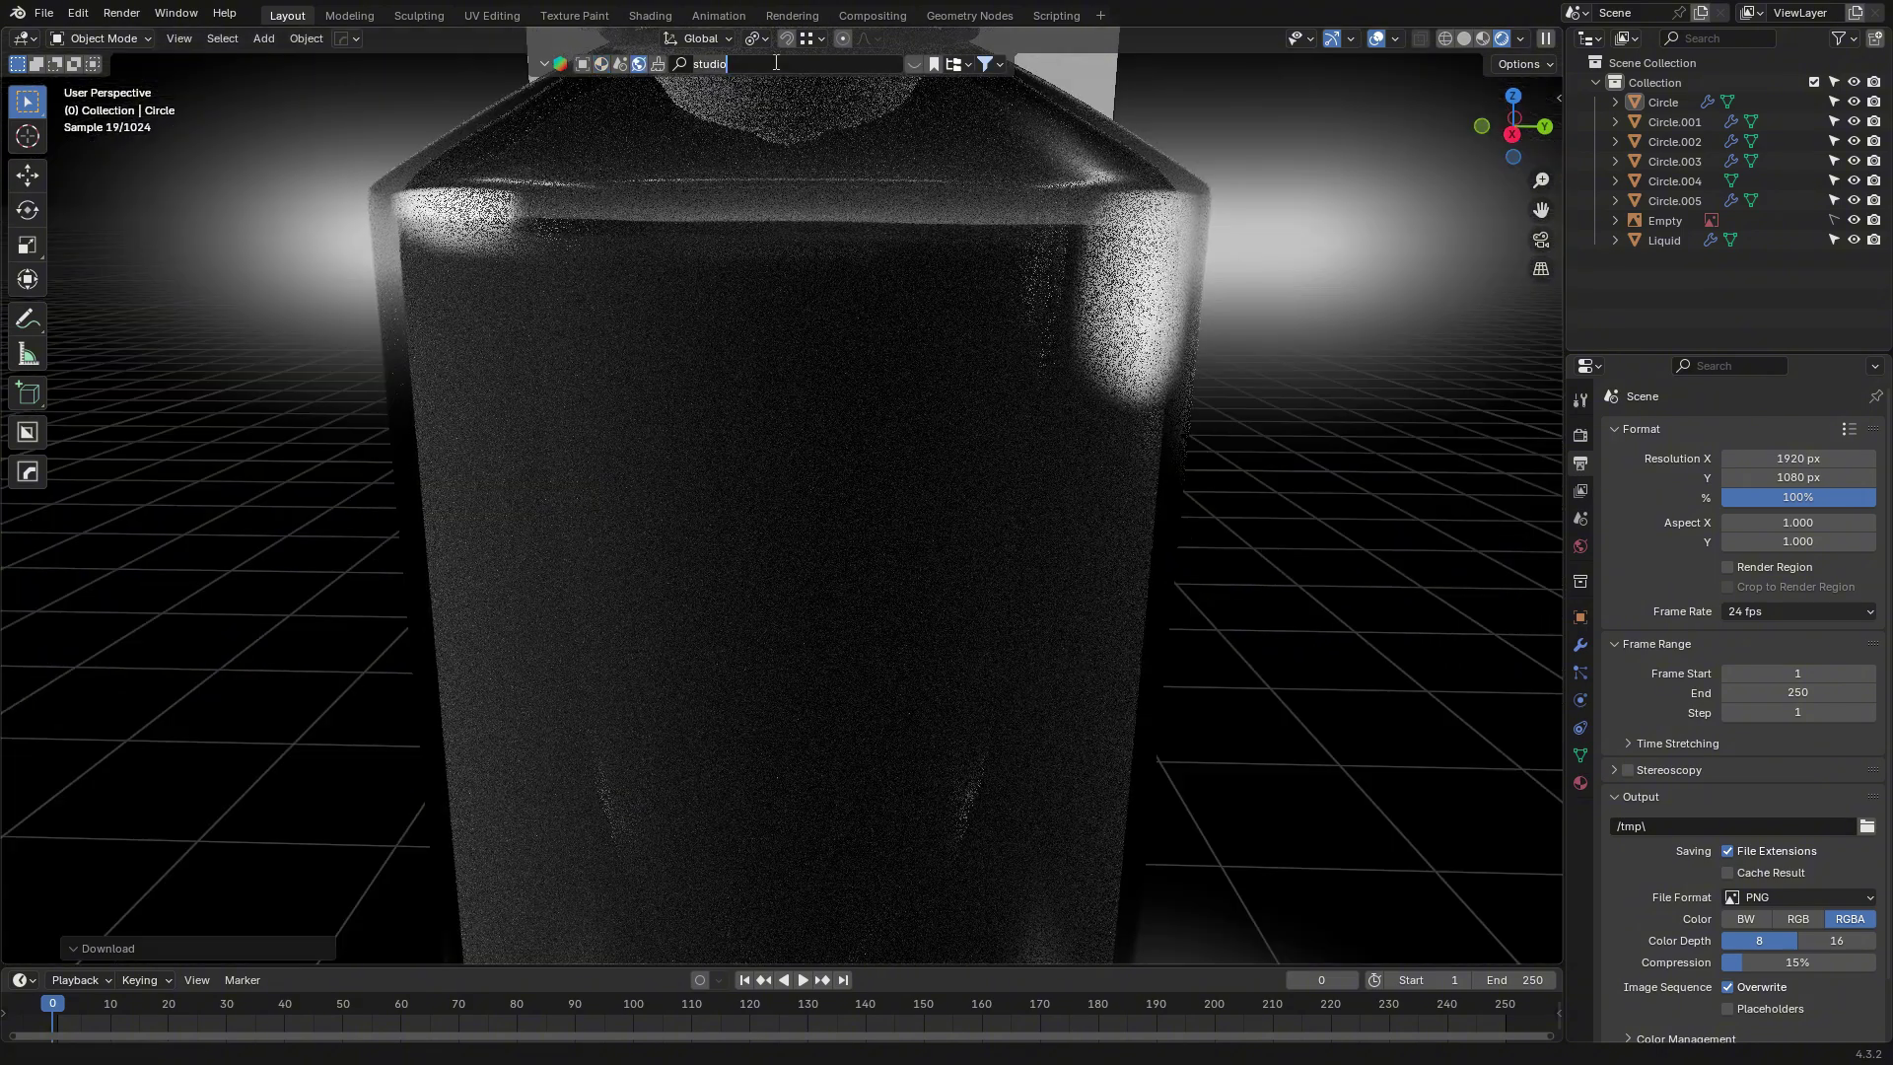
Search the HDR library for clarens and light the scene with the Clarens Midday HDR at 512 resolution.
key("ctrl+BackSpace")
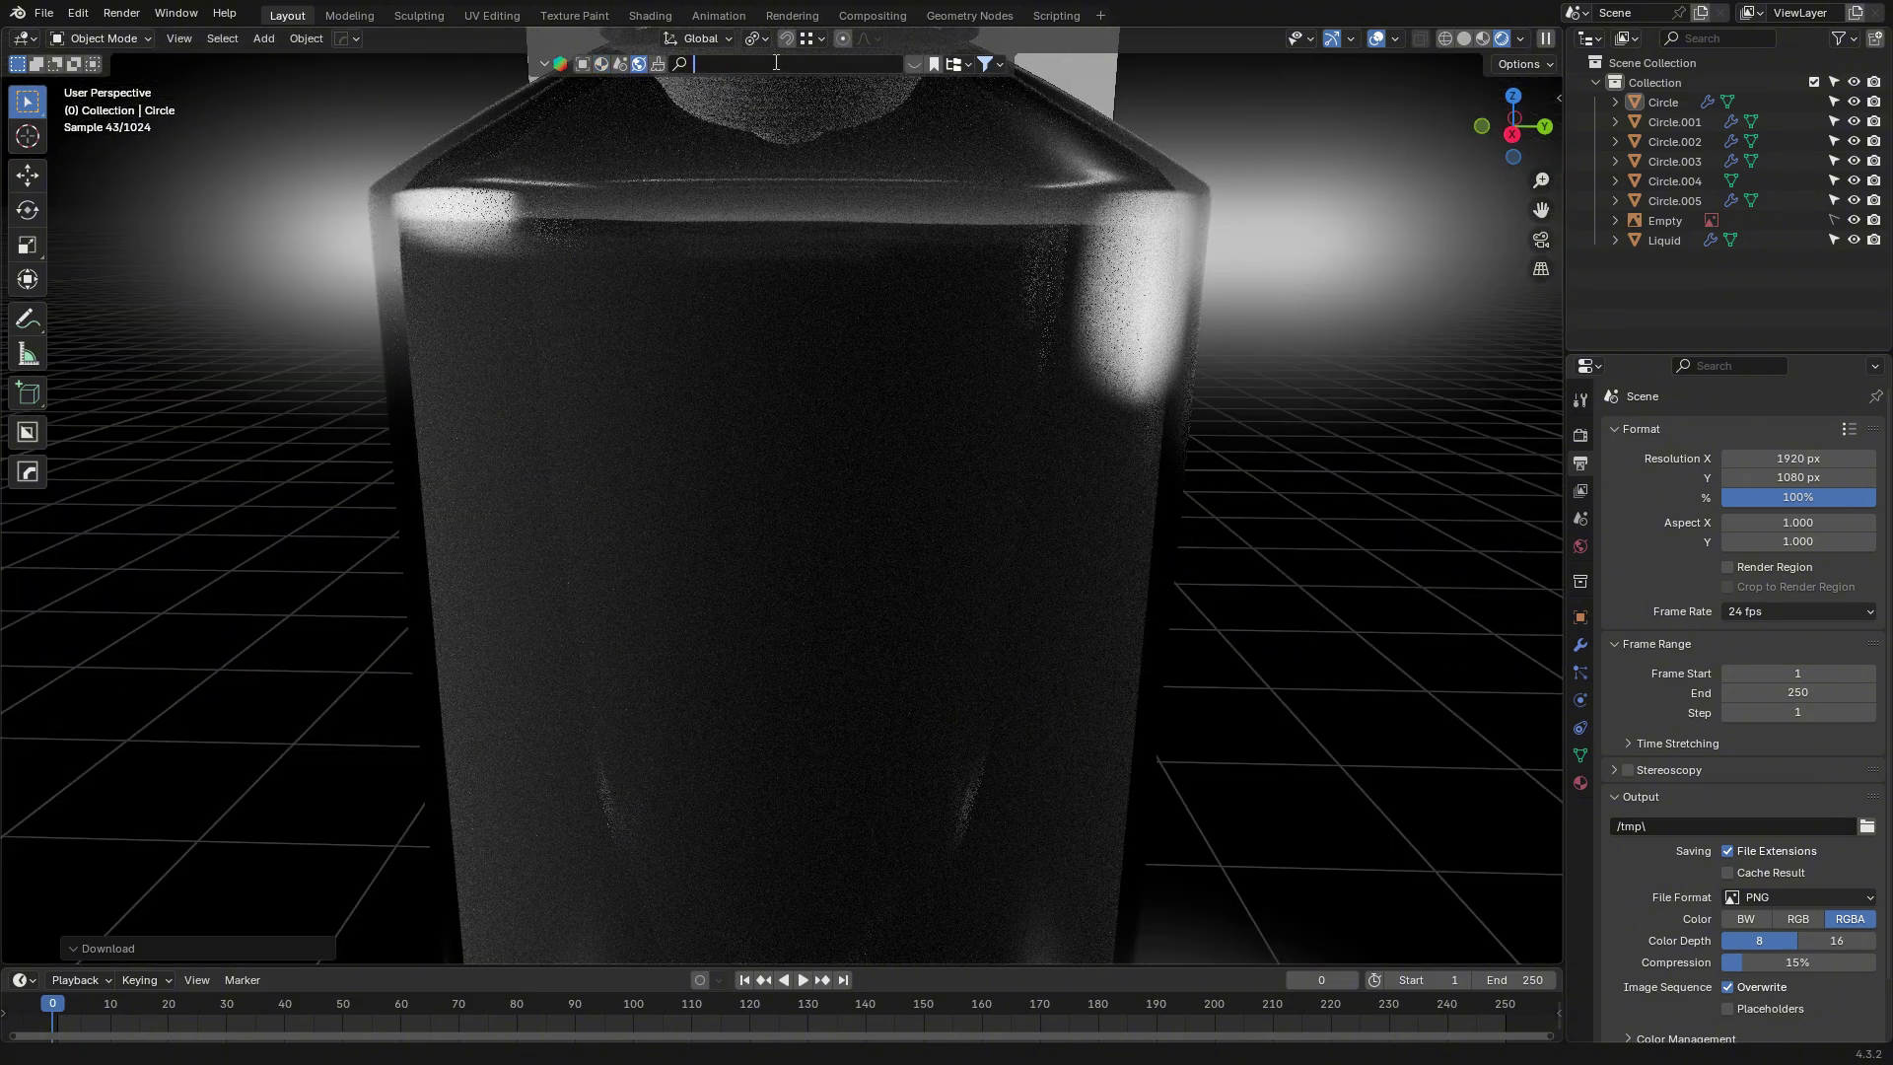
type("clarens")
key("Return")
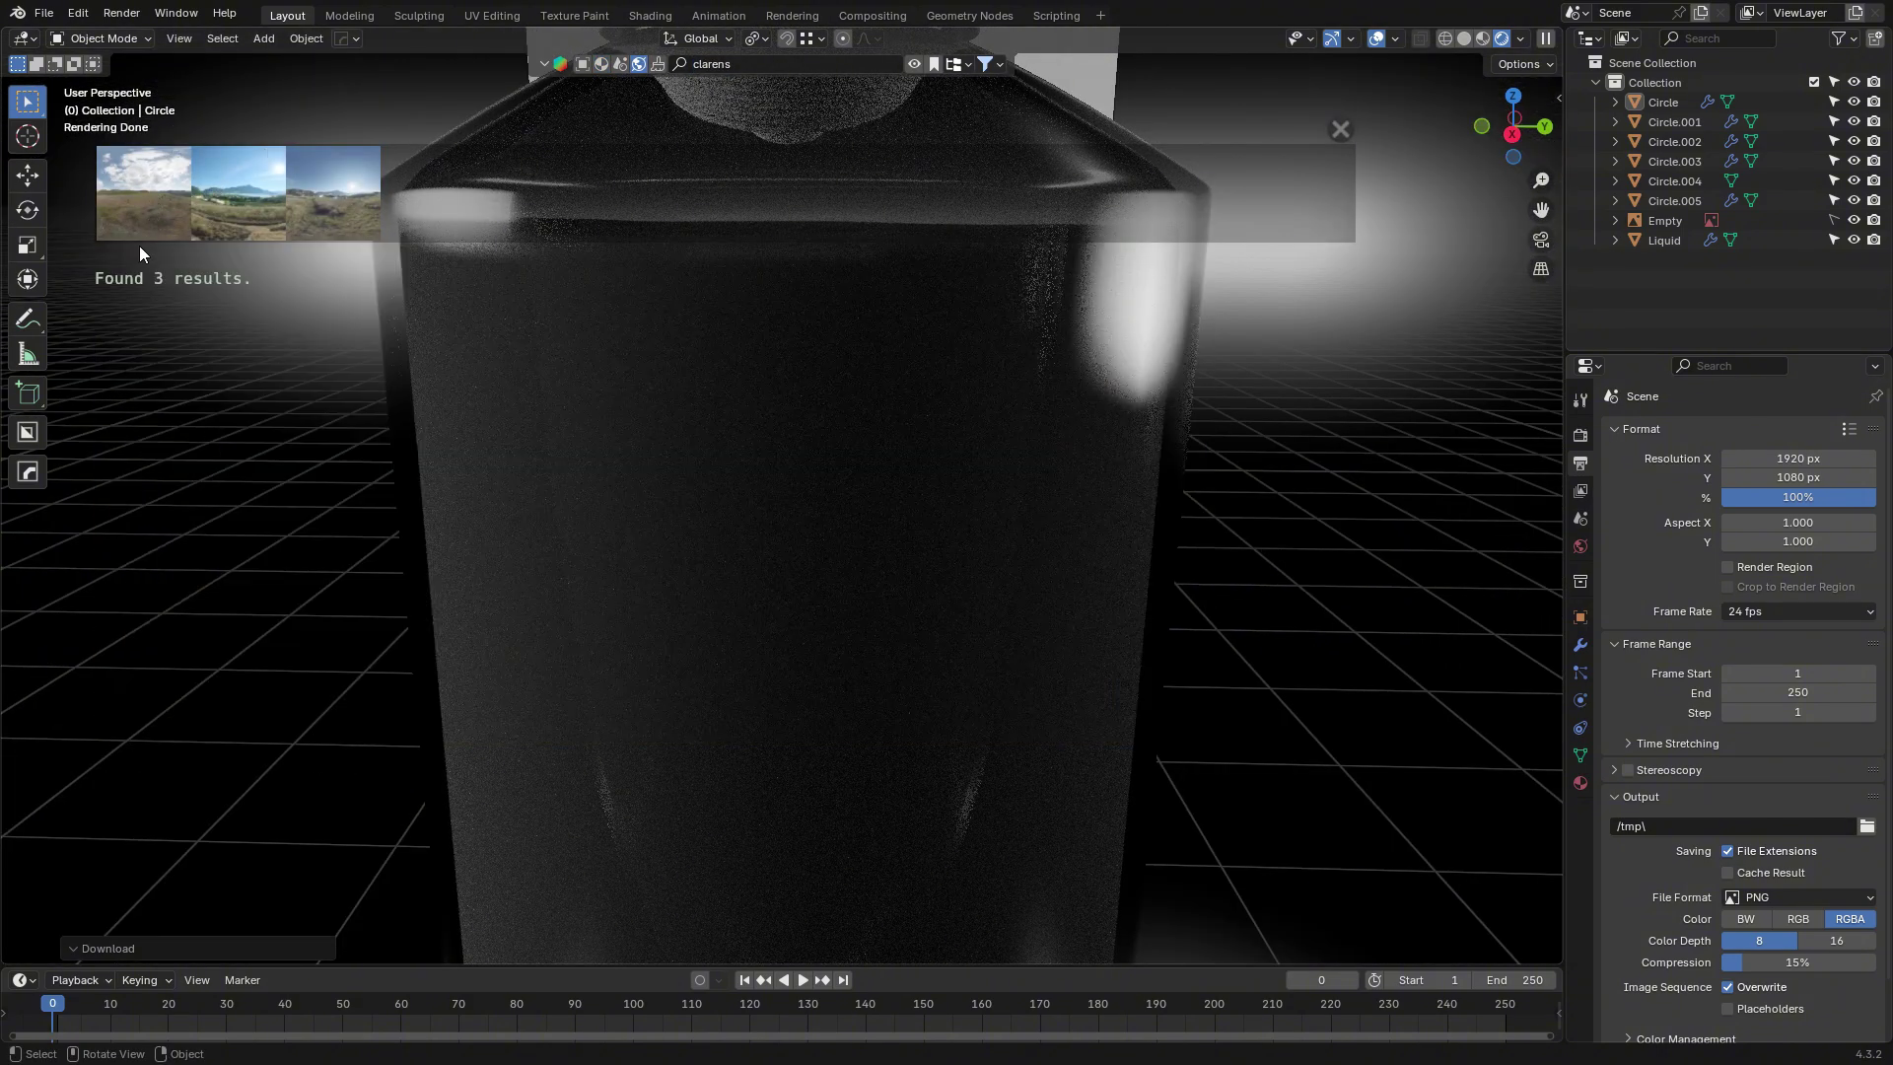
left_click(139, 231)
left_click(67, 219)
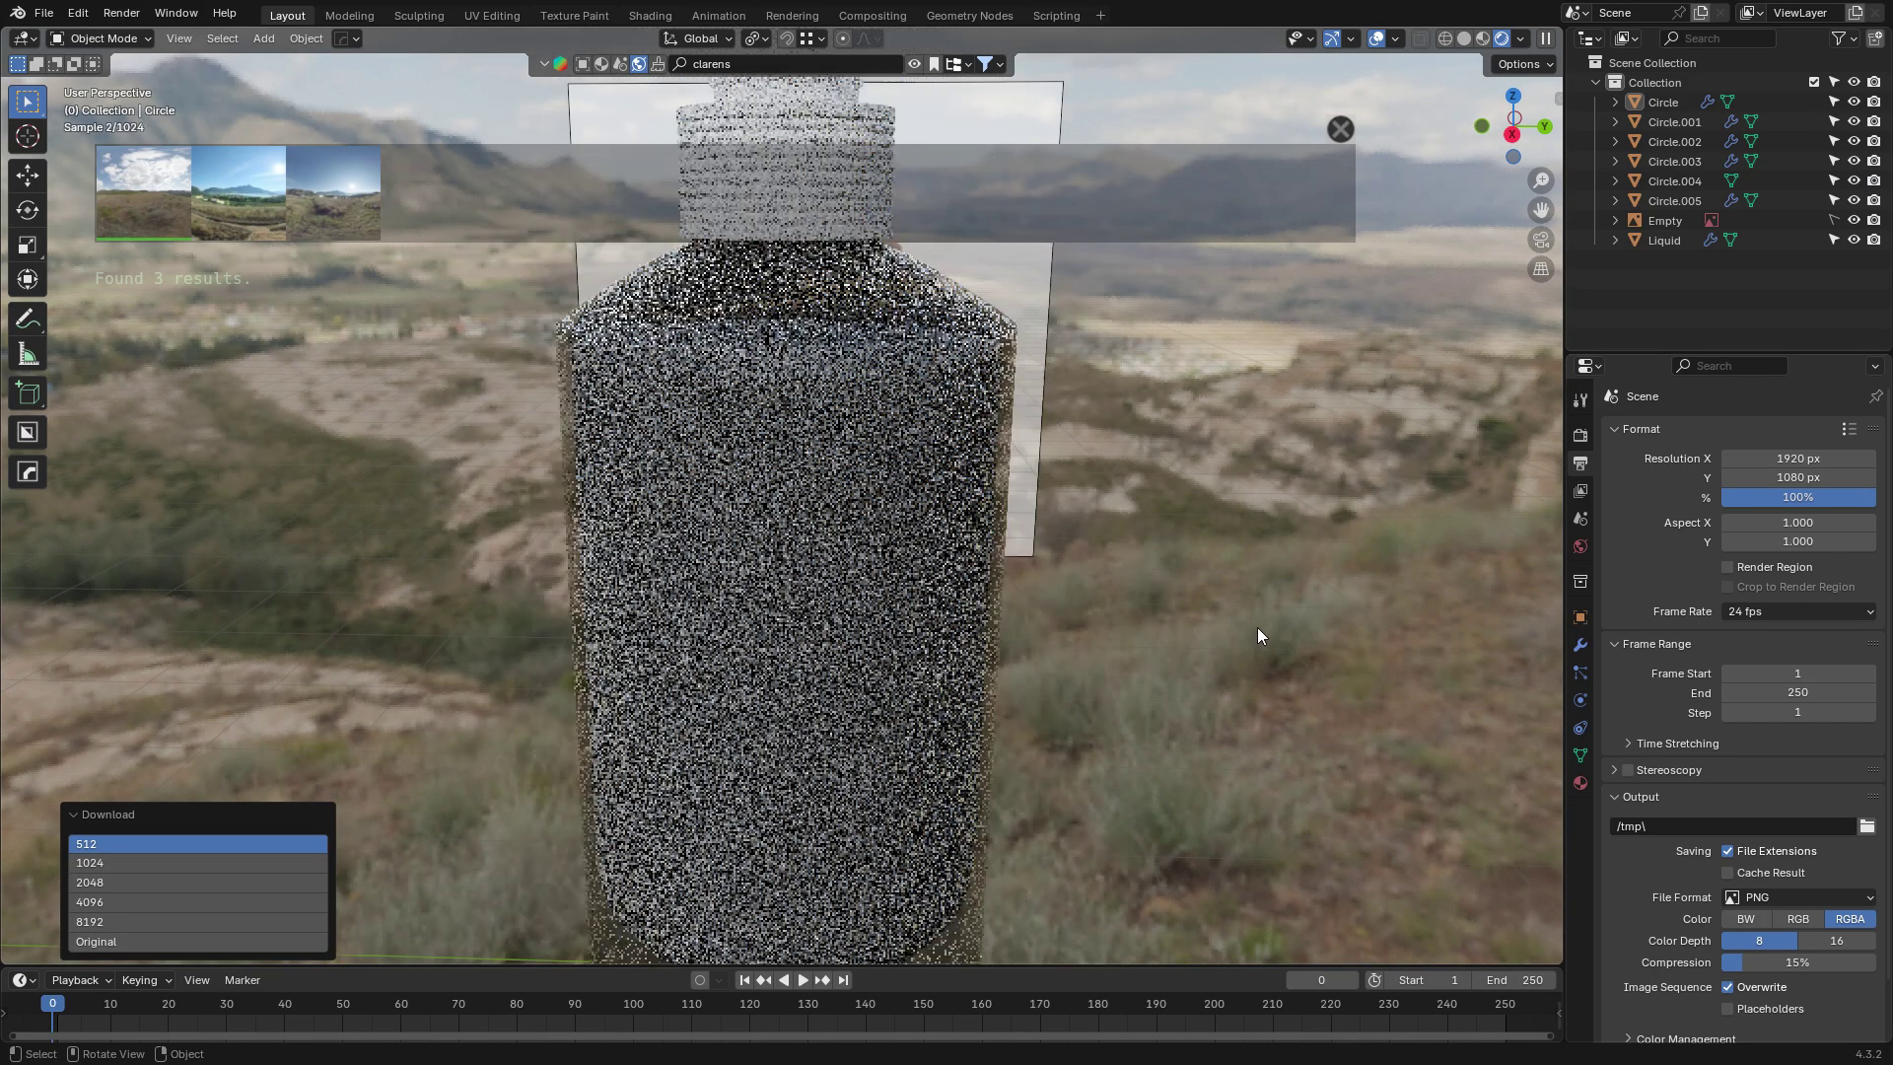
middle_click_drag(1215, 482, 1246, 444)
scroll(1246, 444, "up", 2)
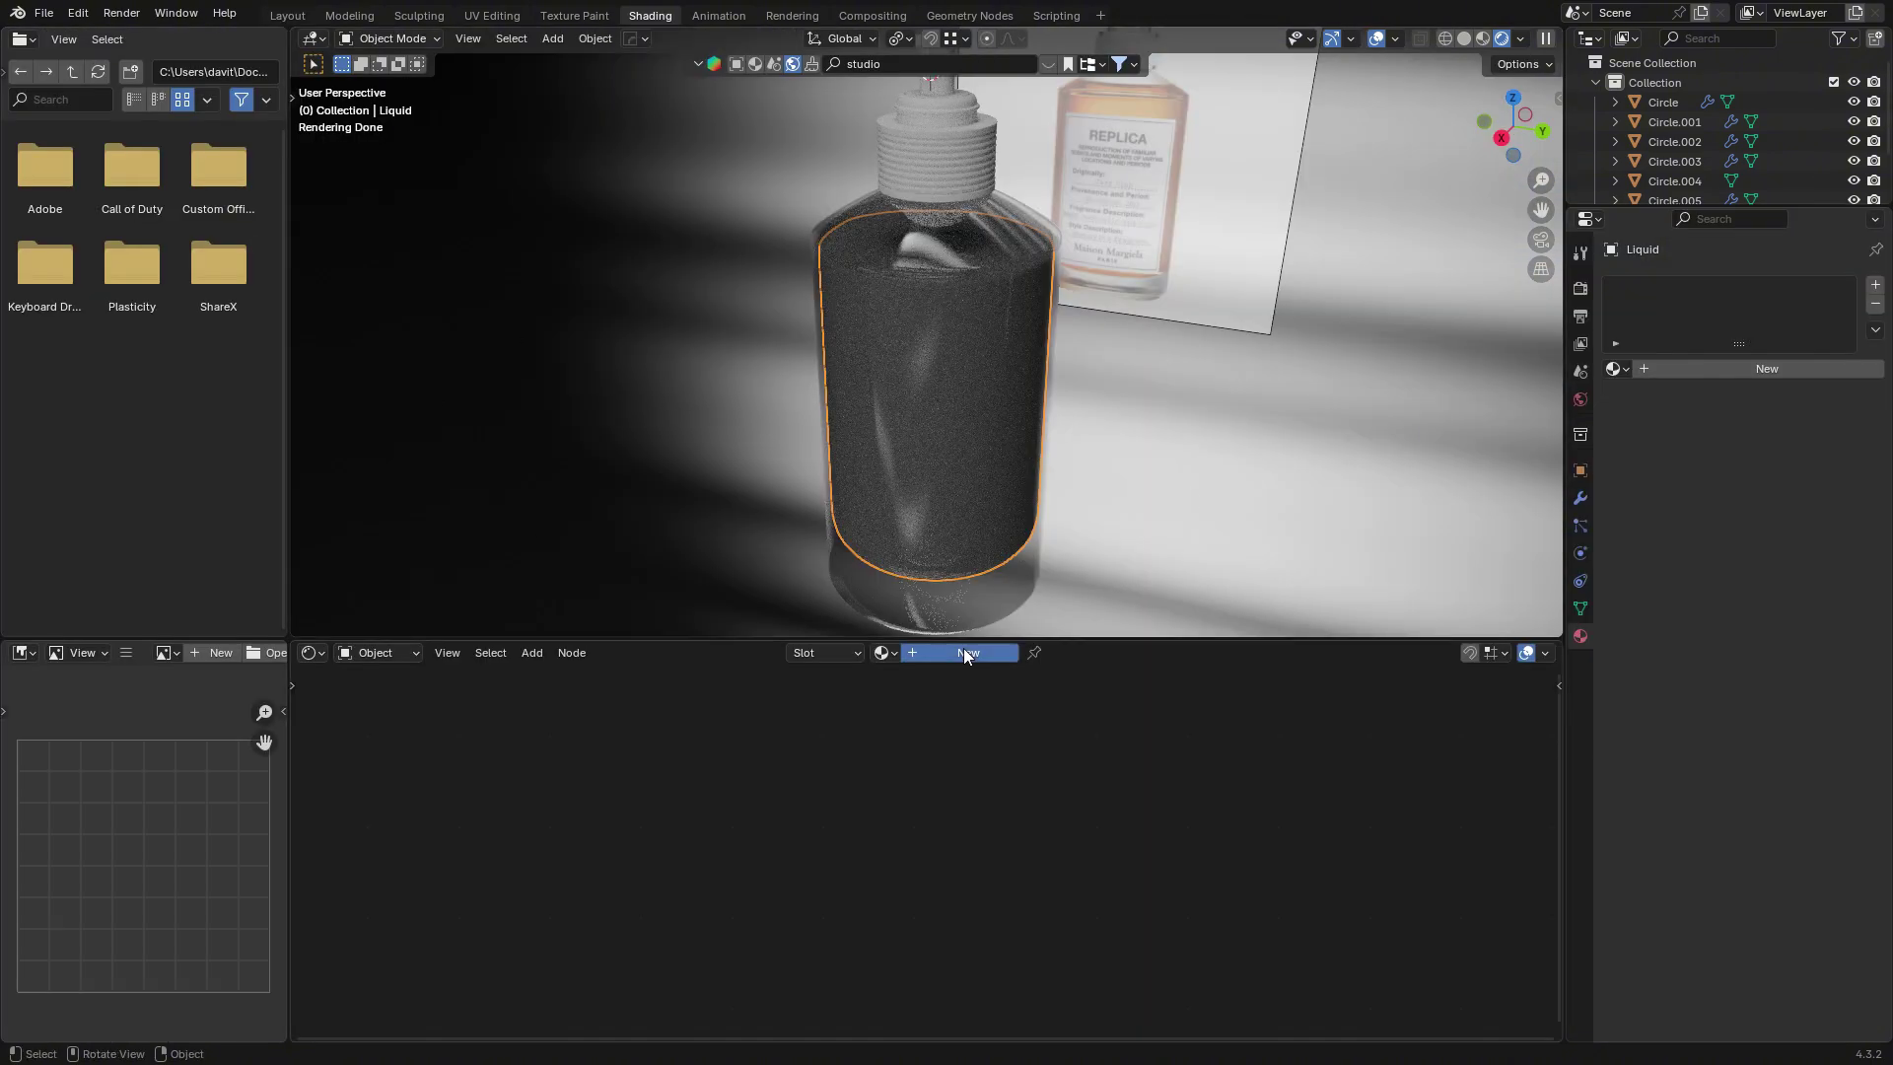
Give the Liquid object a new material with Roughness 0.000 and Transmission Weight 1.000.
left_click(966, 654)
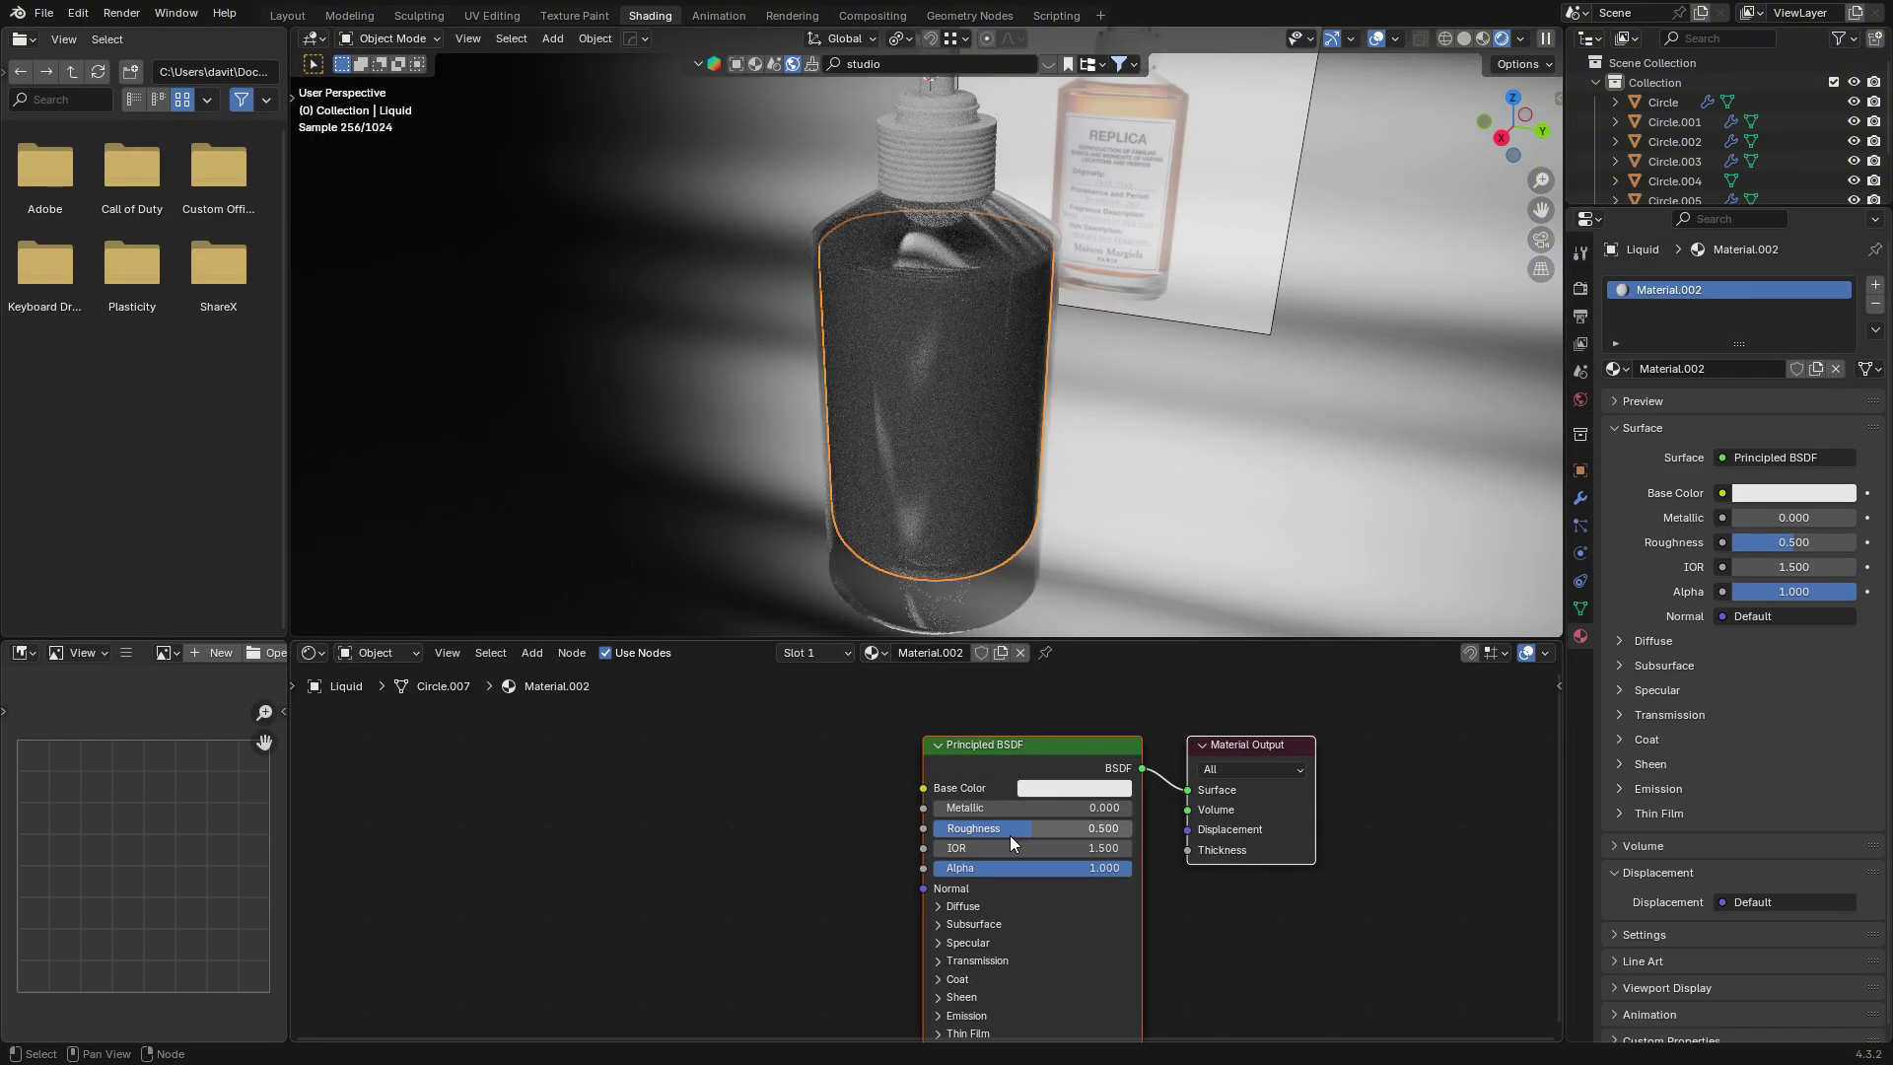
left_click_drag(1014, 828, 917, 828)
scroll(990, 903, "up", 1)
left_click(990, 903)
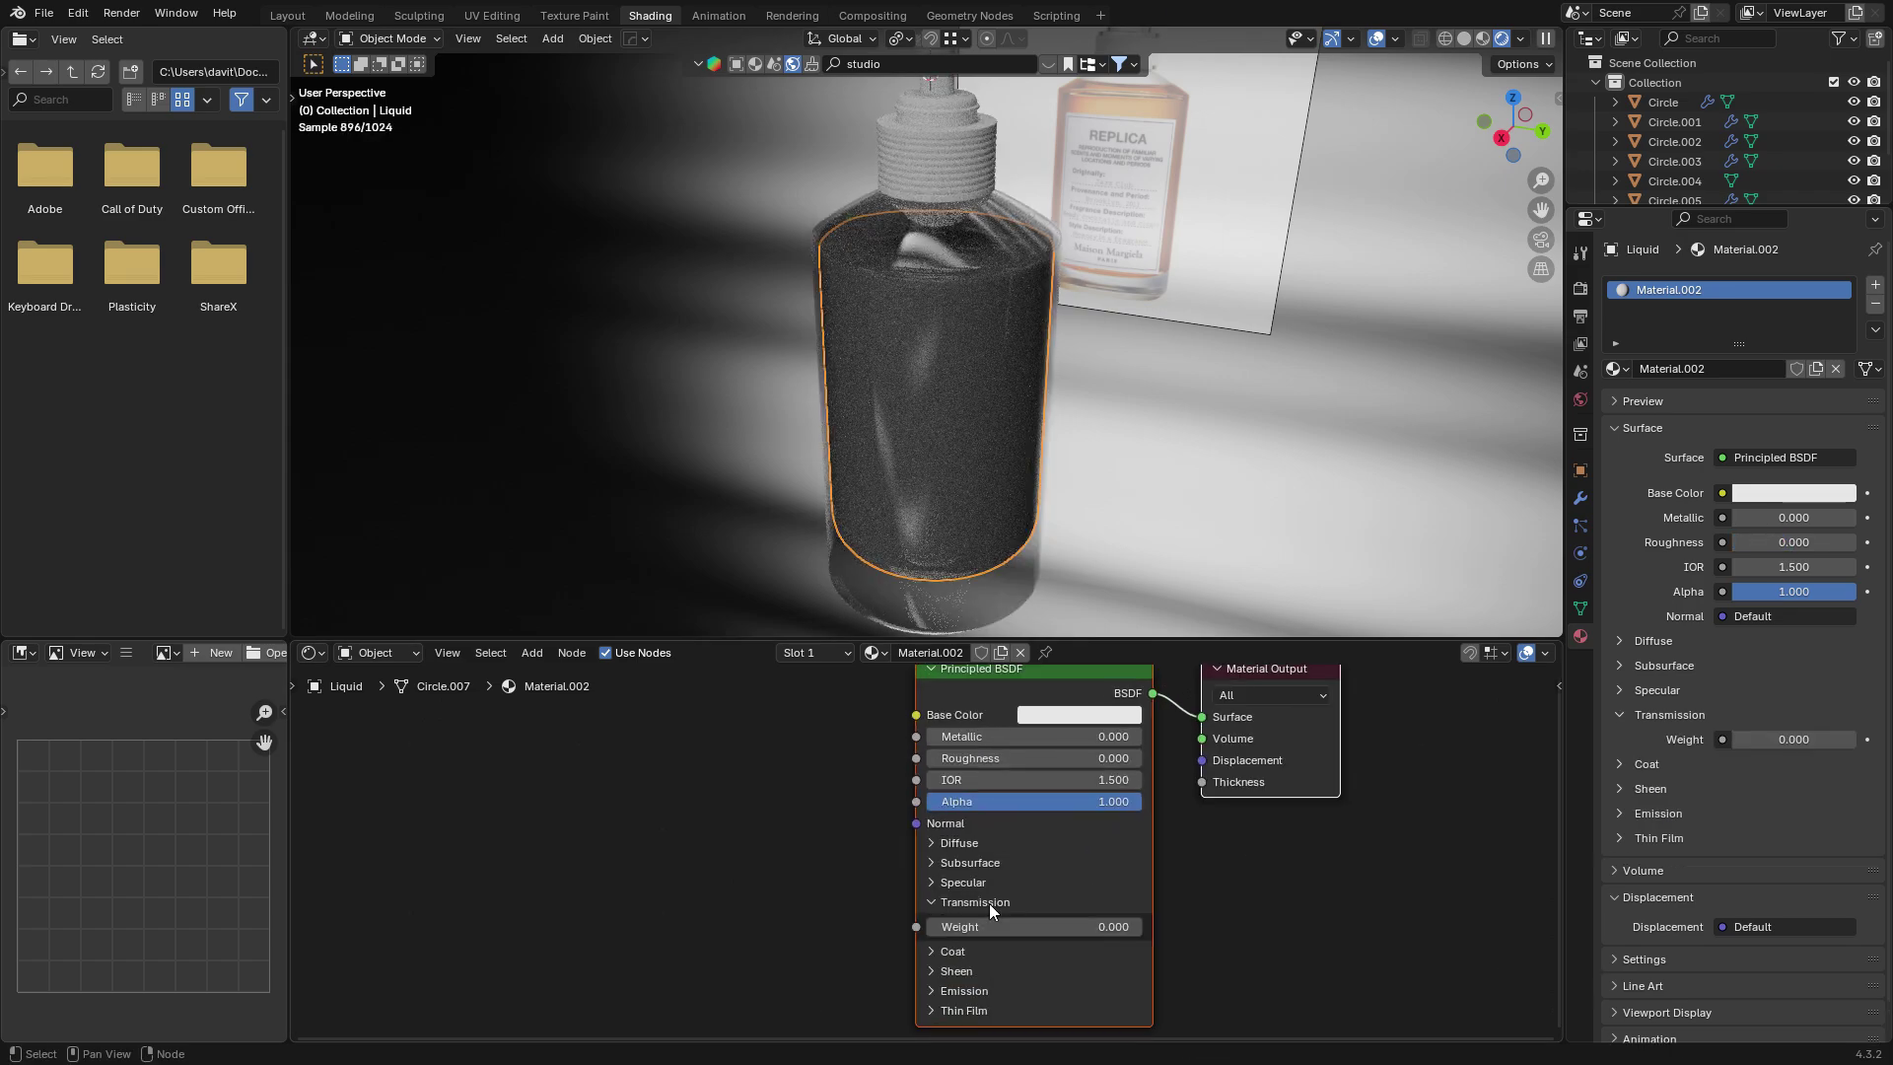
left_click_drag(1001, 932, 1137, 924)
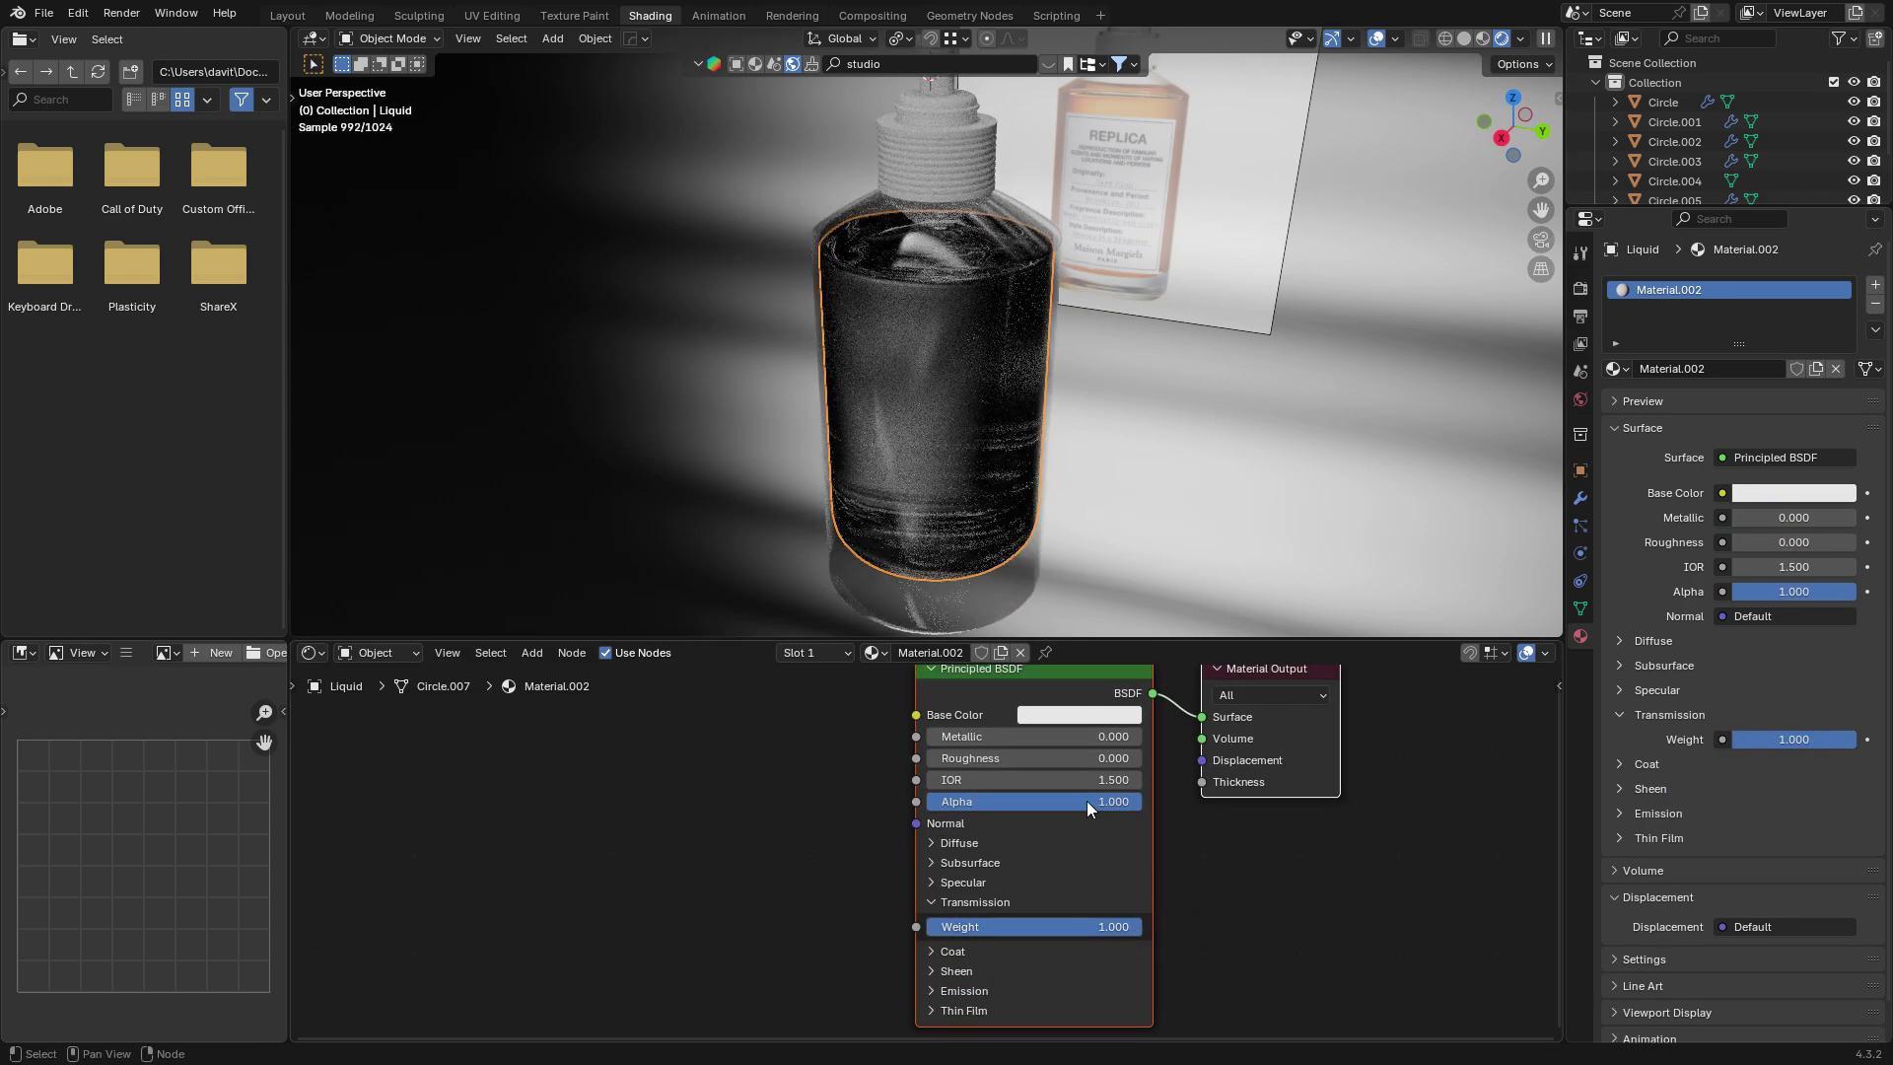
Set the Liquid material's base color to a fully saturated orange, #E79A00.
left_click(1079, 713)
left_click_drag(1069, 519, 1066, 523)
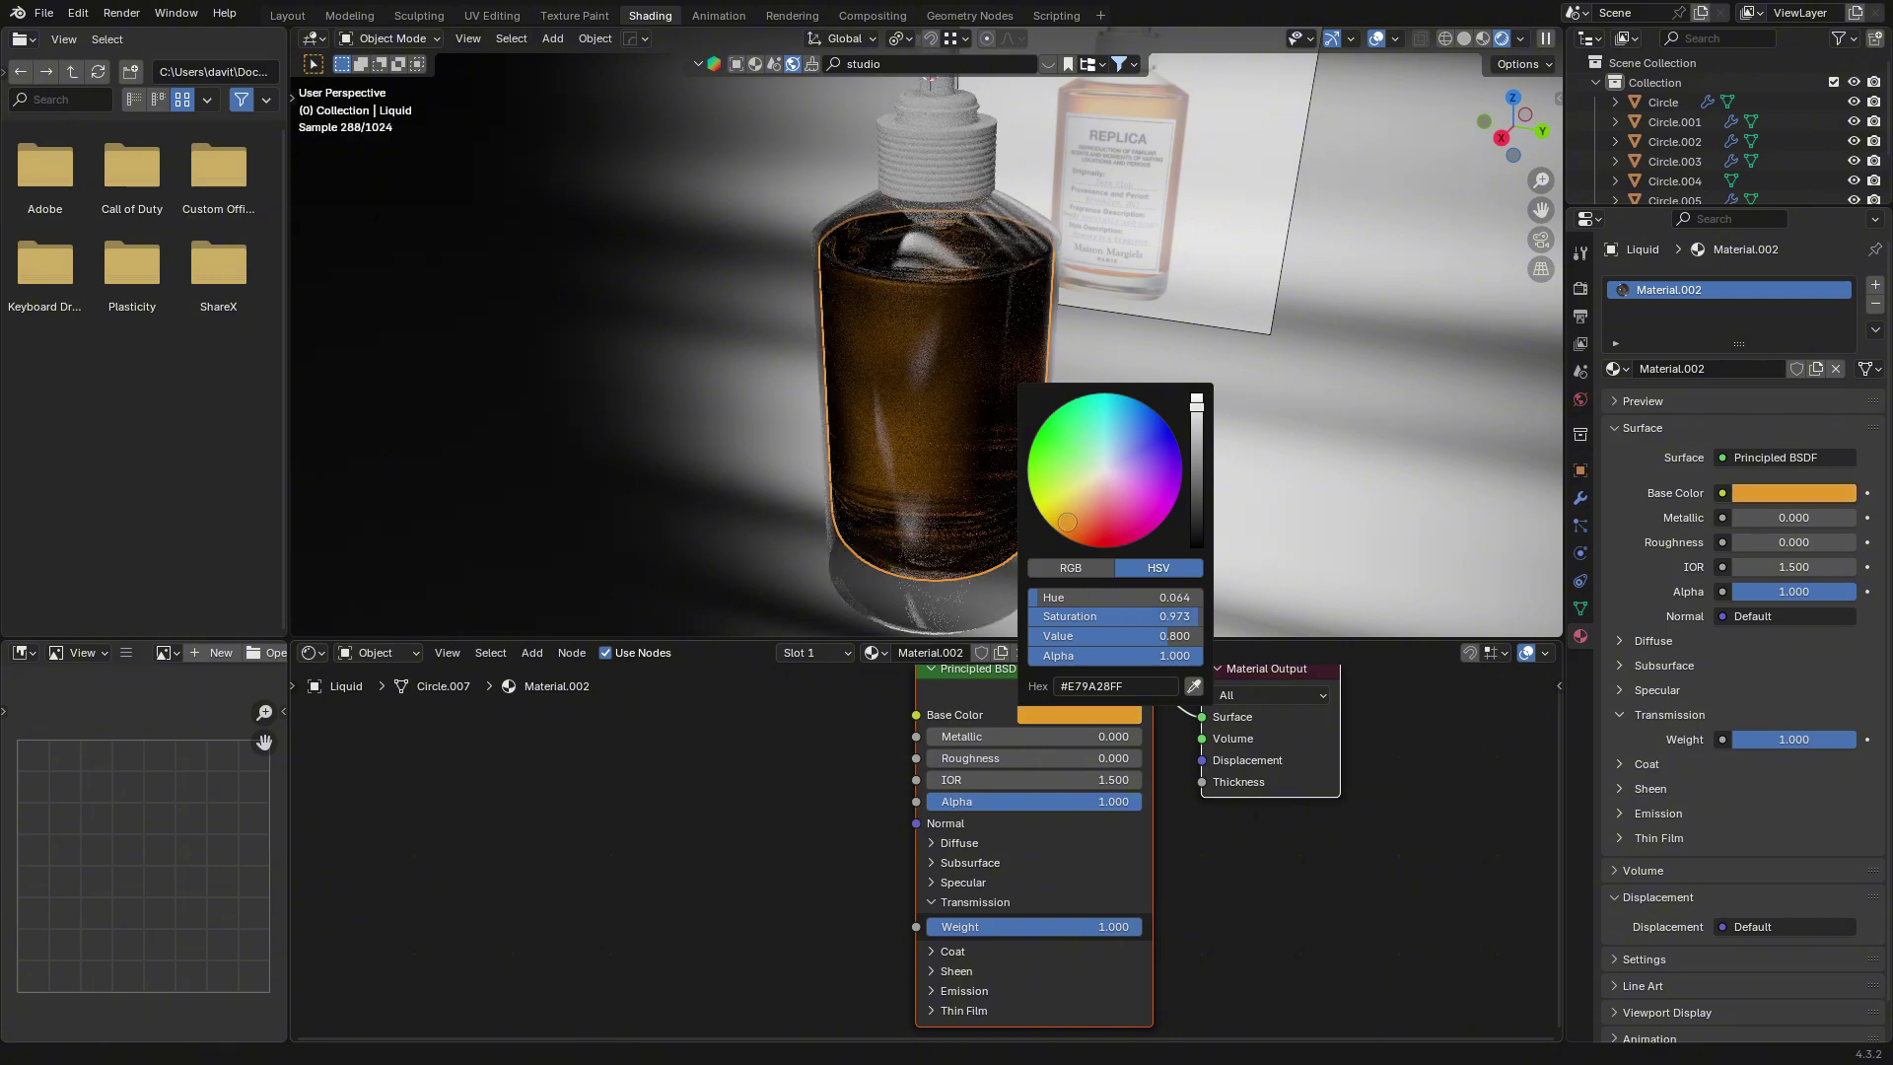
scroll(1303, 375, "down", 3)
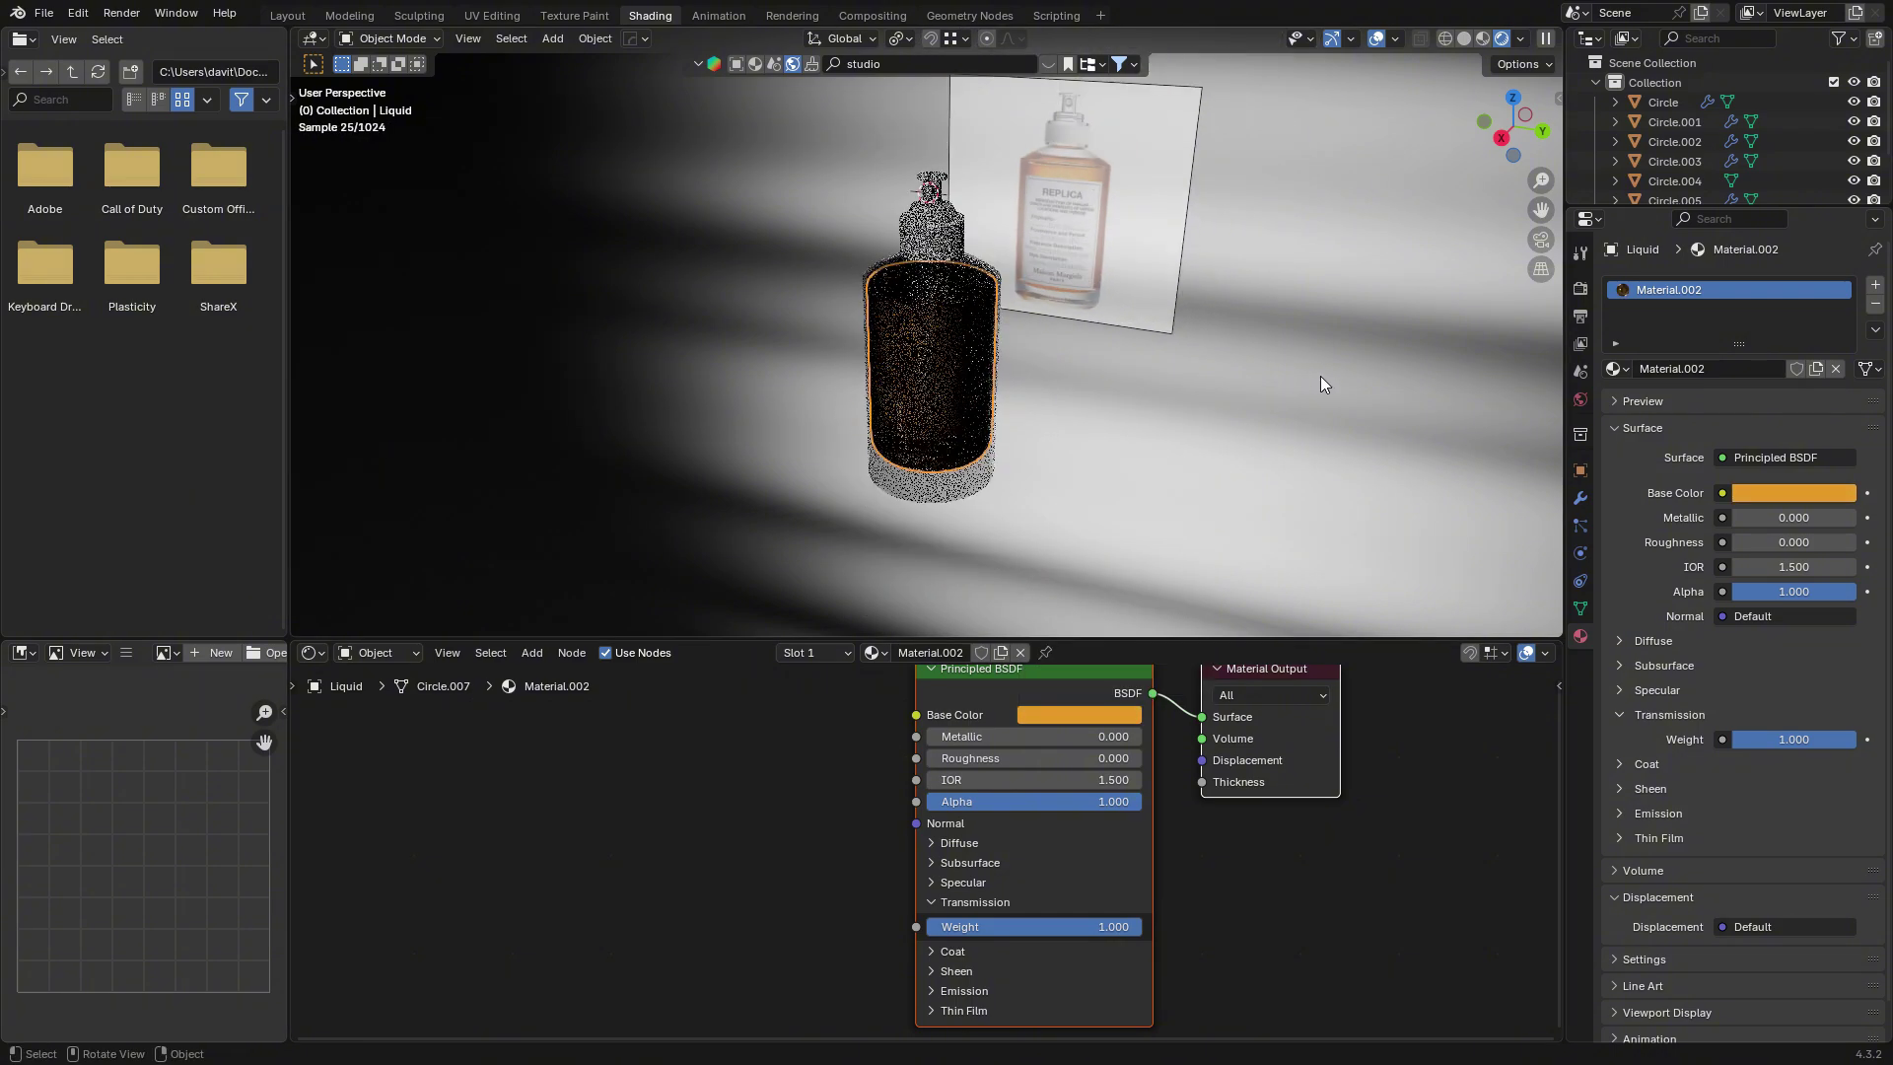
left_click(1088, 714)
mouse_move(1067, 522)
left_mouse_down()
mouse_move(1078, 503)
mouse_move(1055, 527)
mouse_move(1040, 514)
mouse_move(1051, 526)
left_mouse_up()
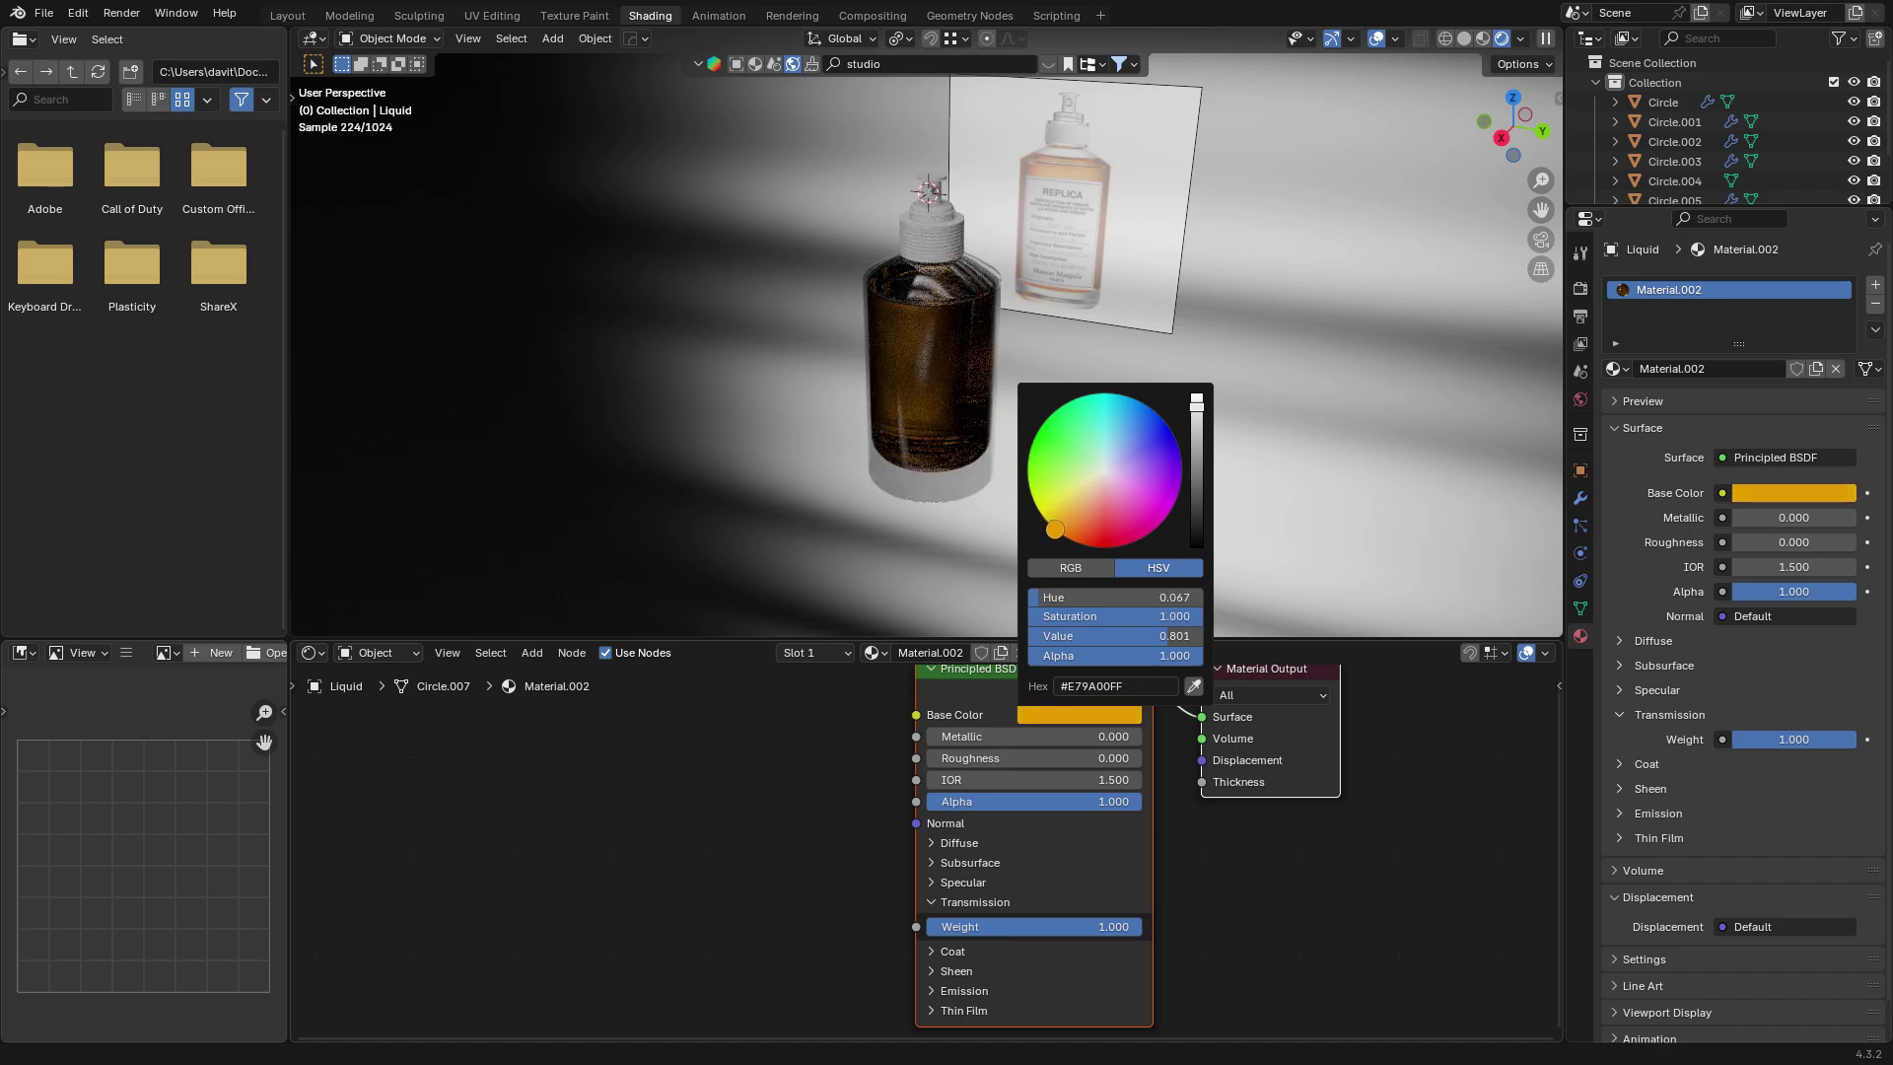
Give the ribbed collar on the bottle neck (Circle.001) a new material with Metallic set to 1.000.
middle_click_drag(1353, 376, 1090, 440)
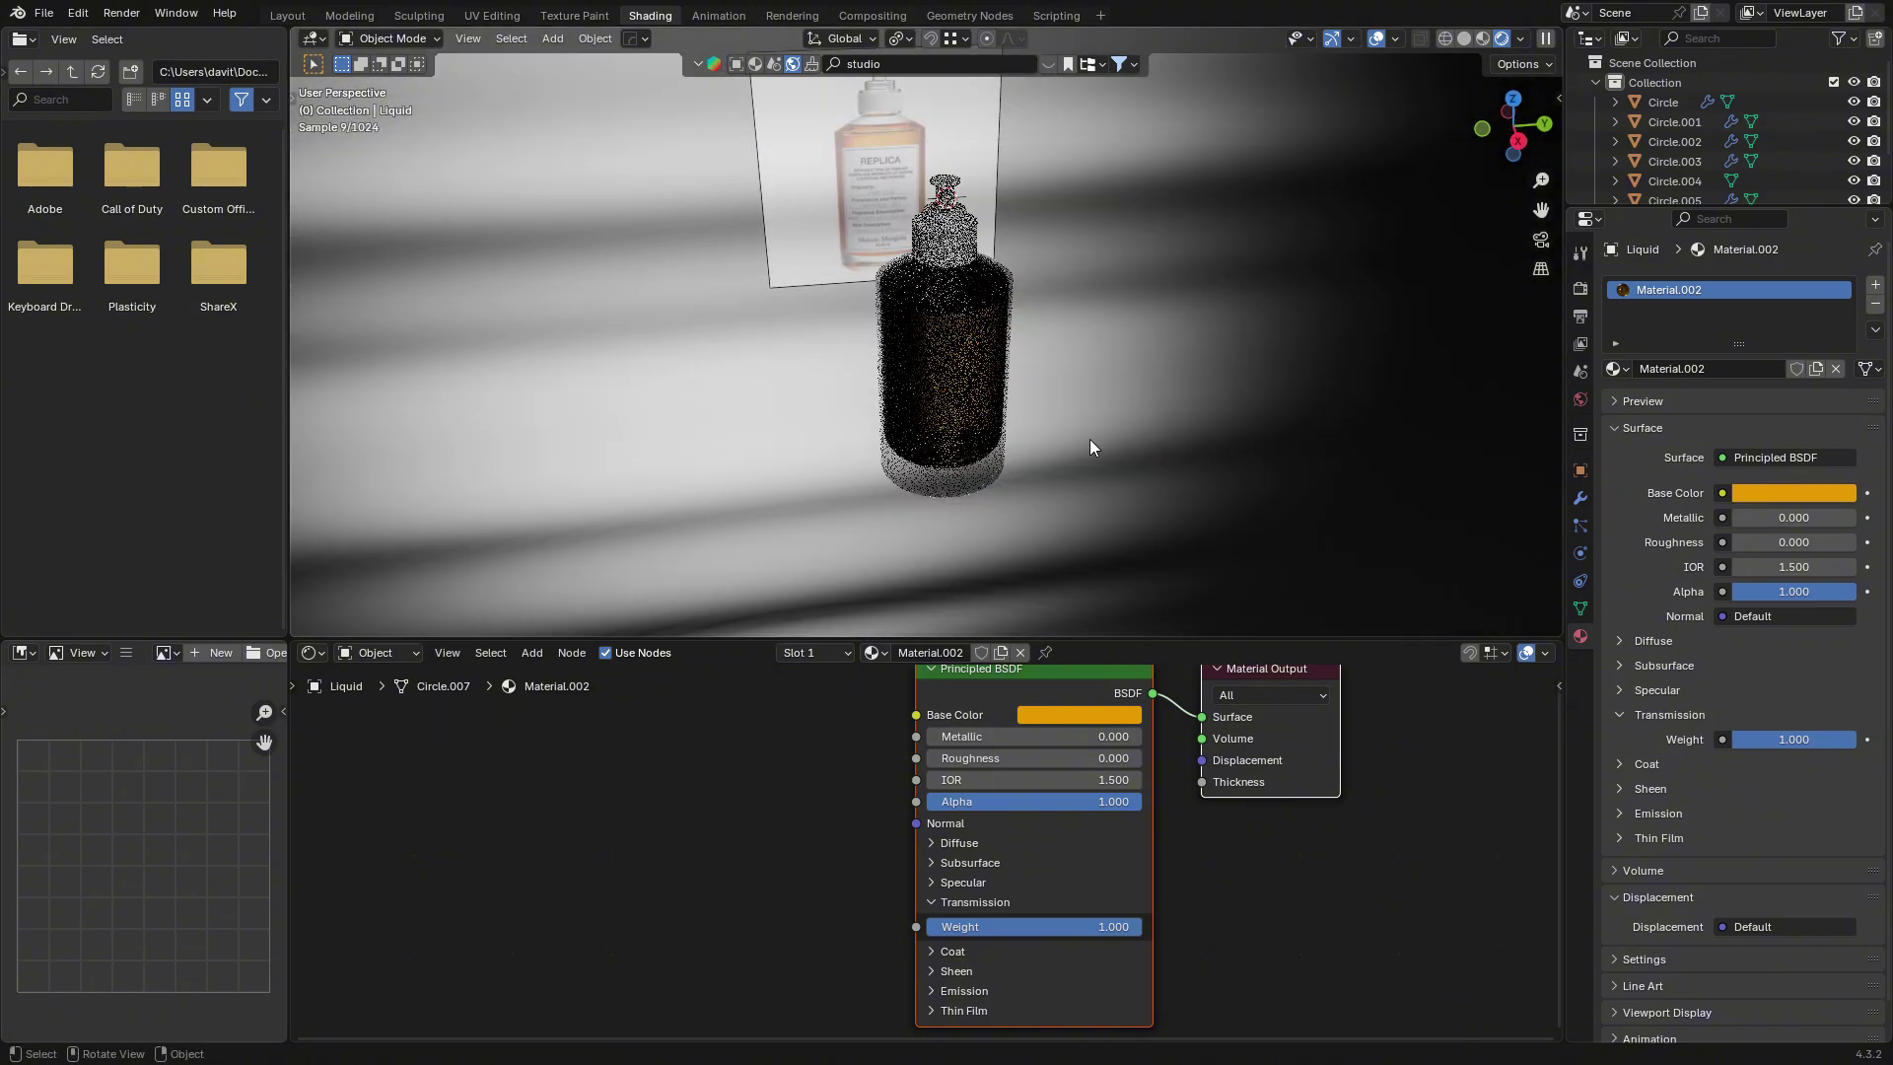
scroll(1005, 421, "up", 6)
middle_click_drag(1054, 500, 1014, 427)
scroll(1011, 426, "down", 2)
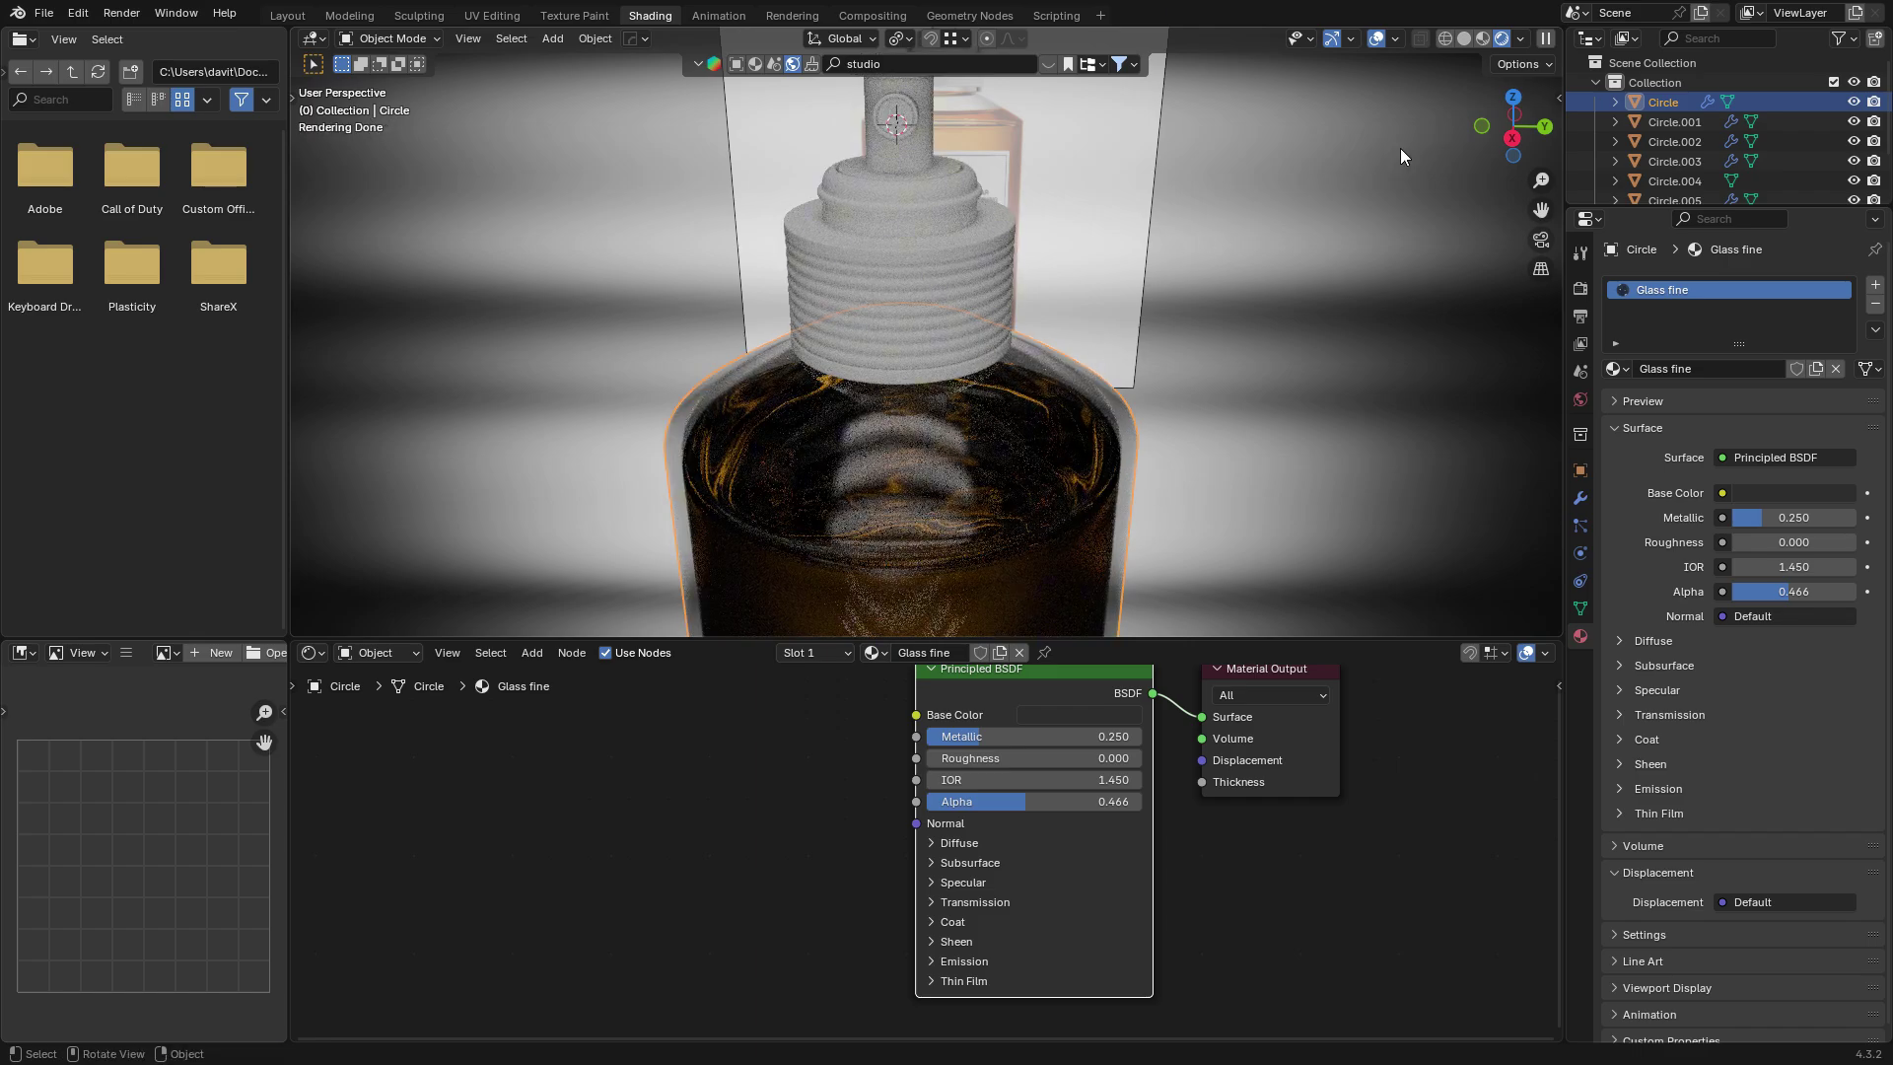
left_click_drag(1183, 637, 1166, 764)
left_click(923, 304)
middle_click_drag(923, 304, 927, 416, "shift")
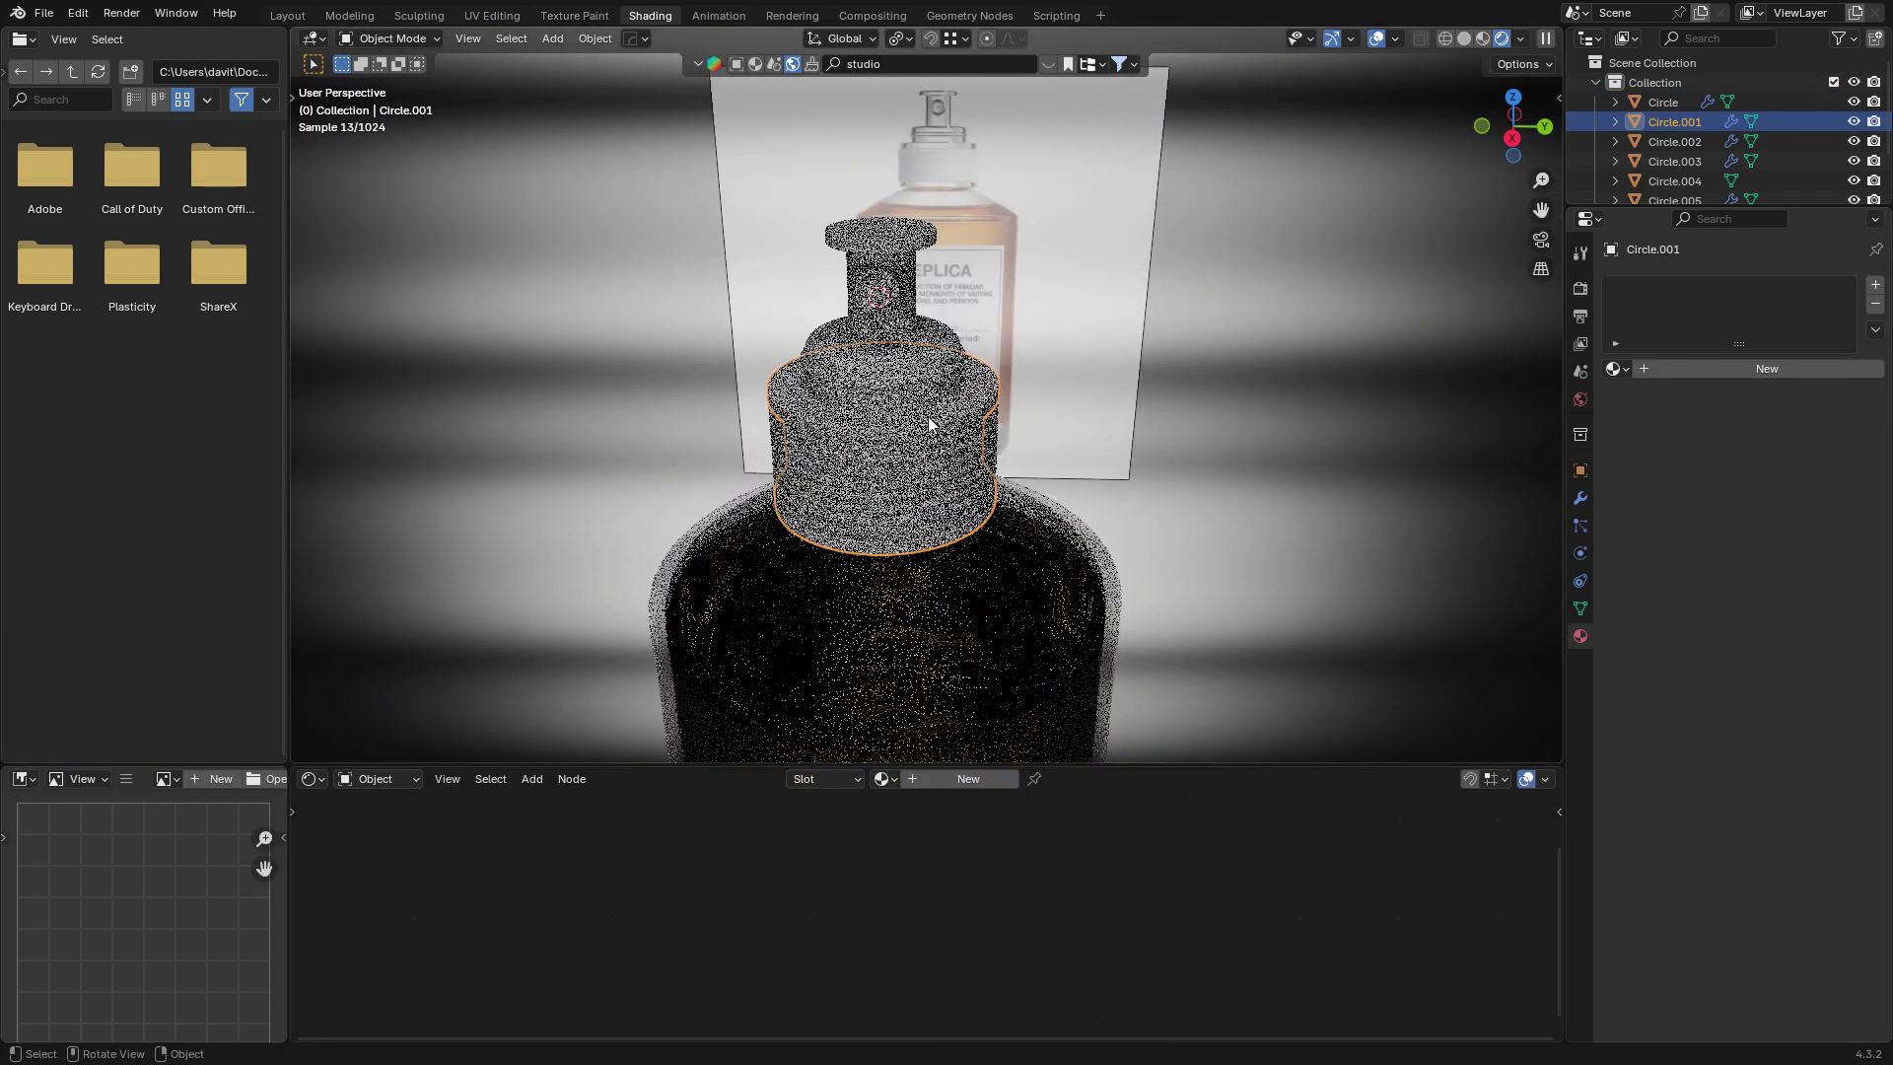
scroll(926, 416, "up", 3)
left_click(964, 780)
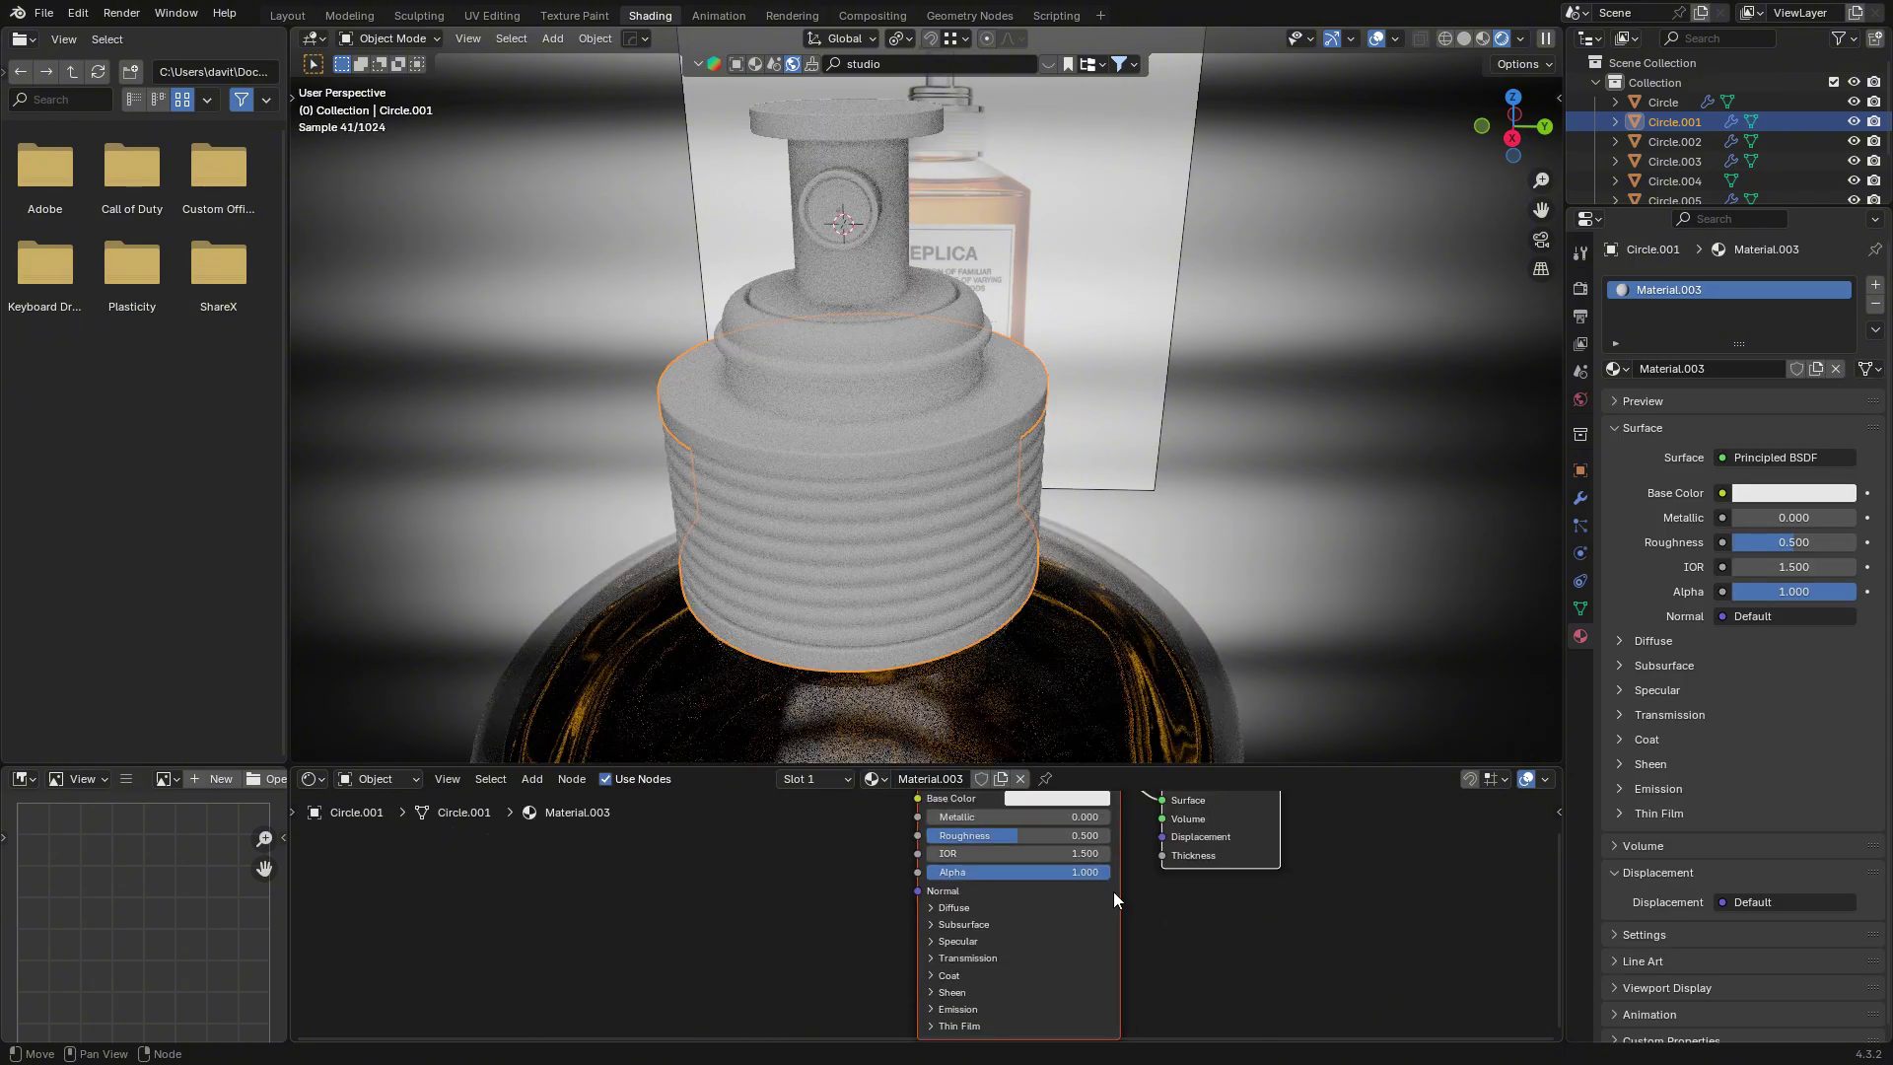
left_click_drag(1004, 817, 1039, 818)
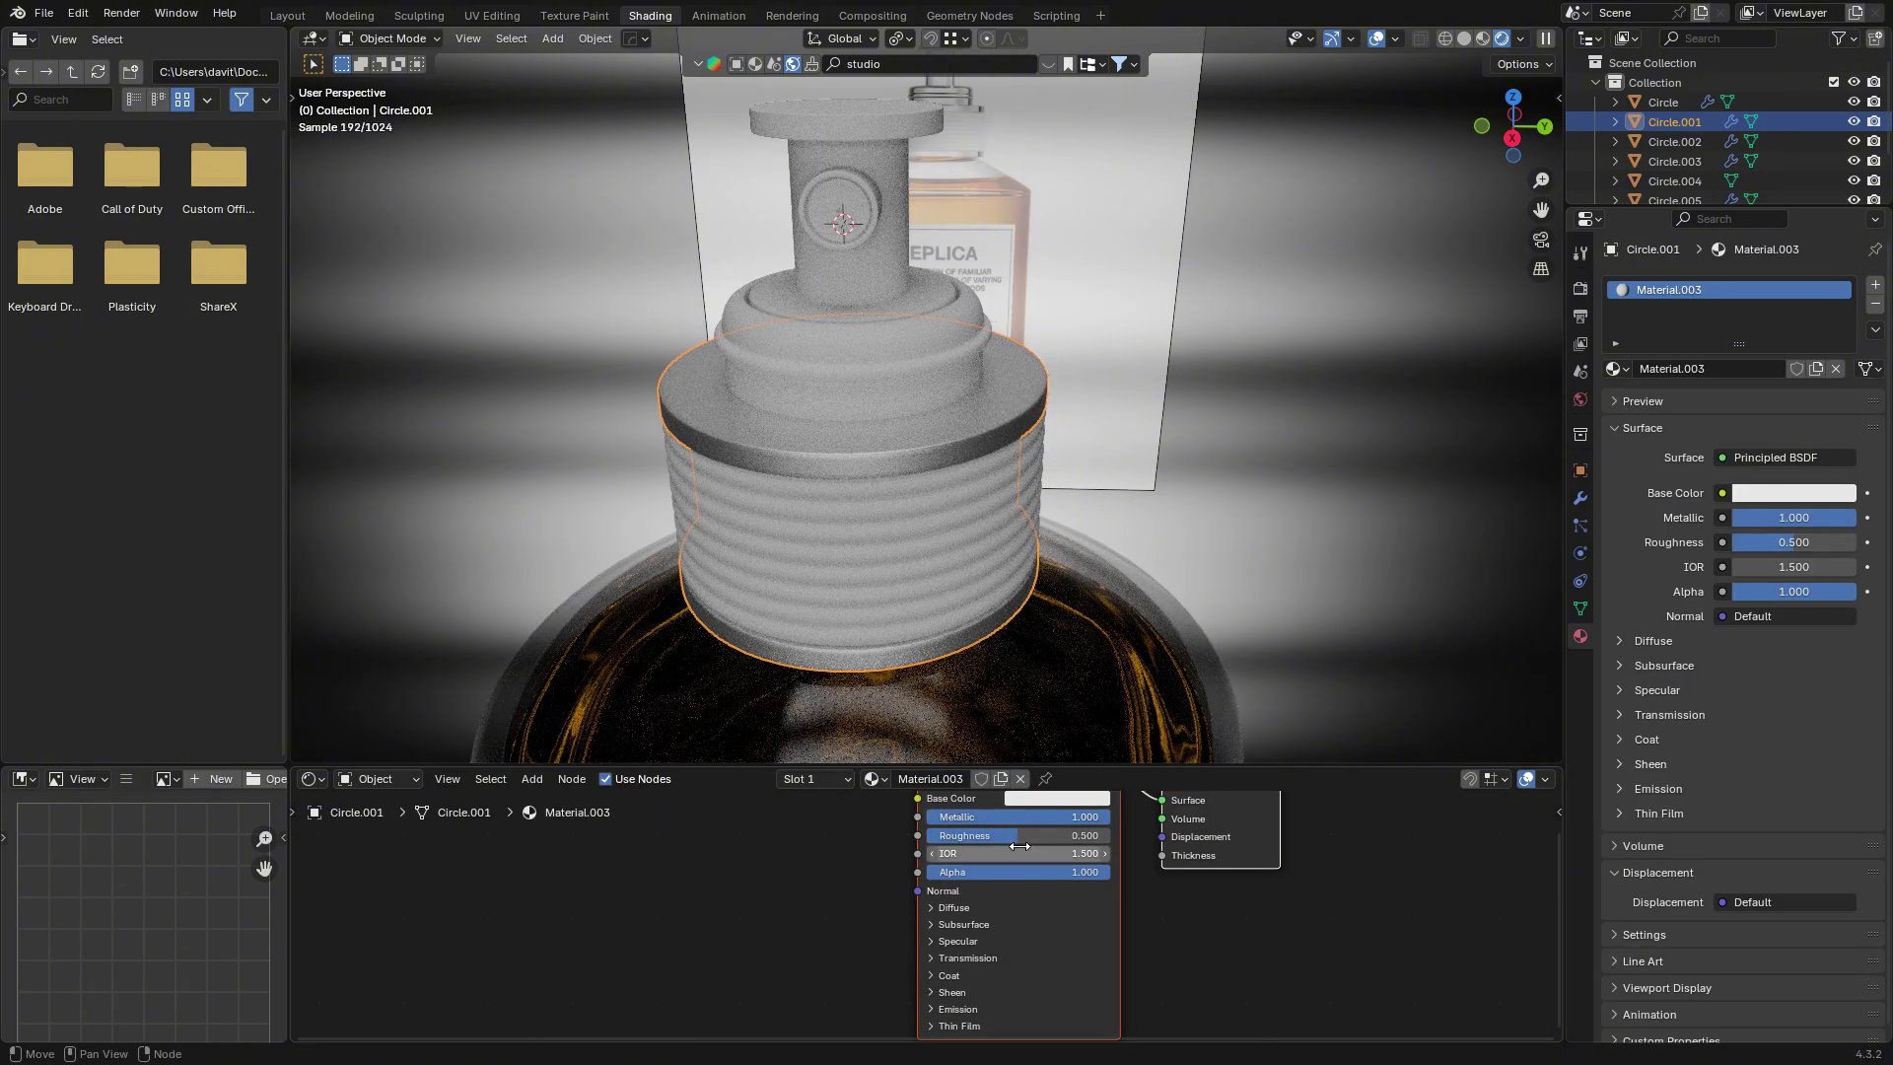
Set the collar material's base color to grey #BABABA and its Roughness to 0.191.
left_click(1056, 797)
left_click_drag(1159, 532, 1158, 558)
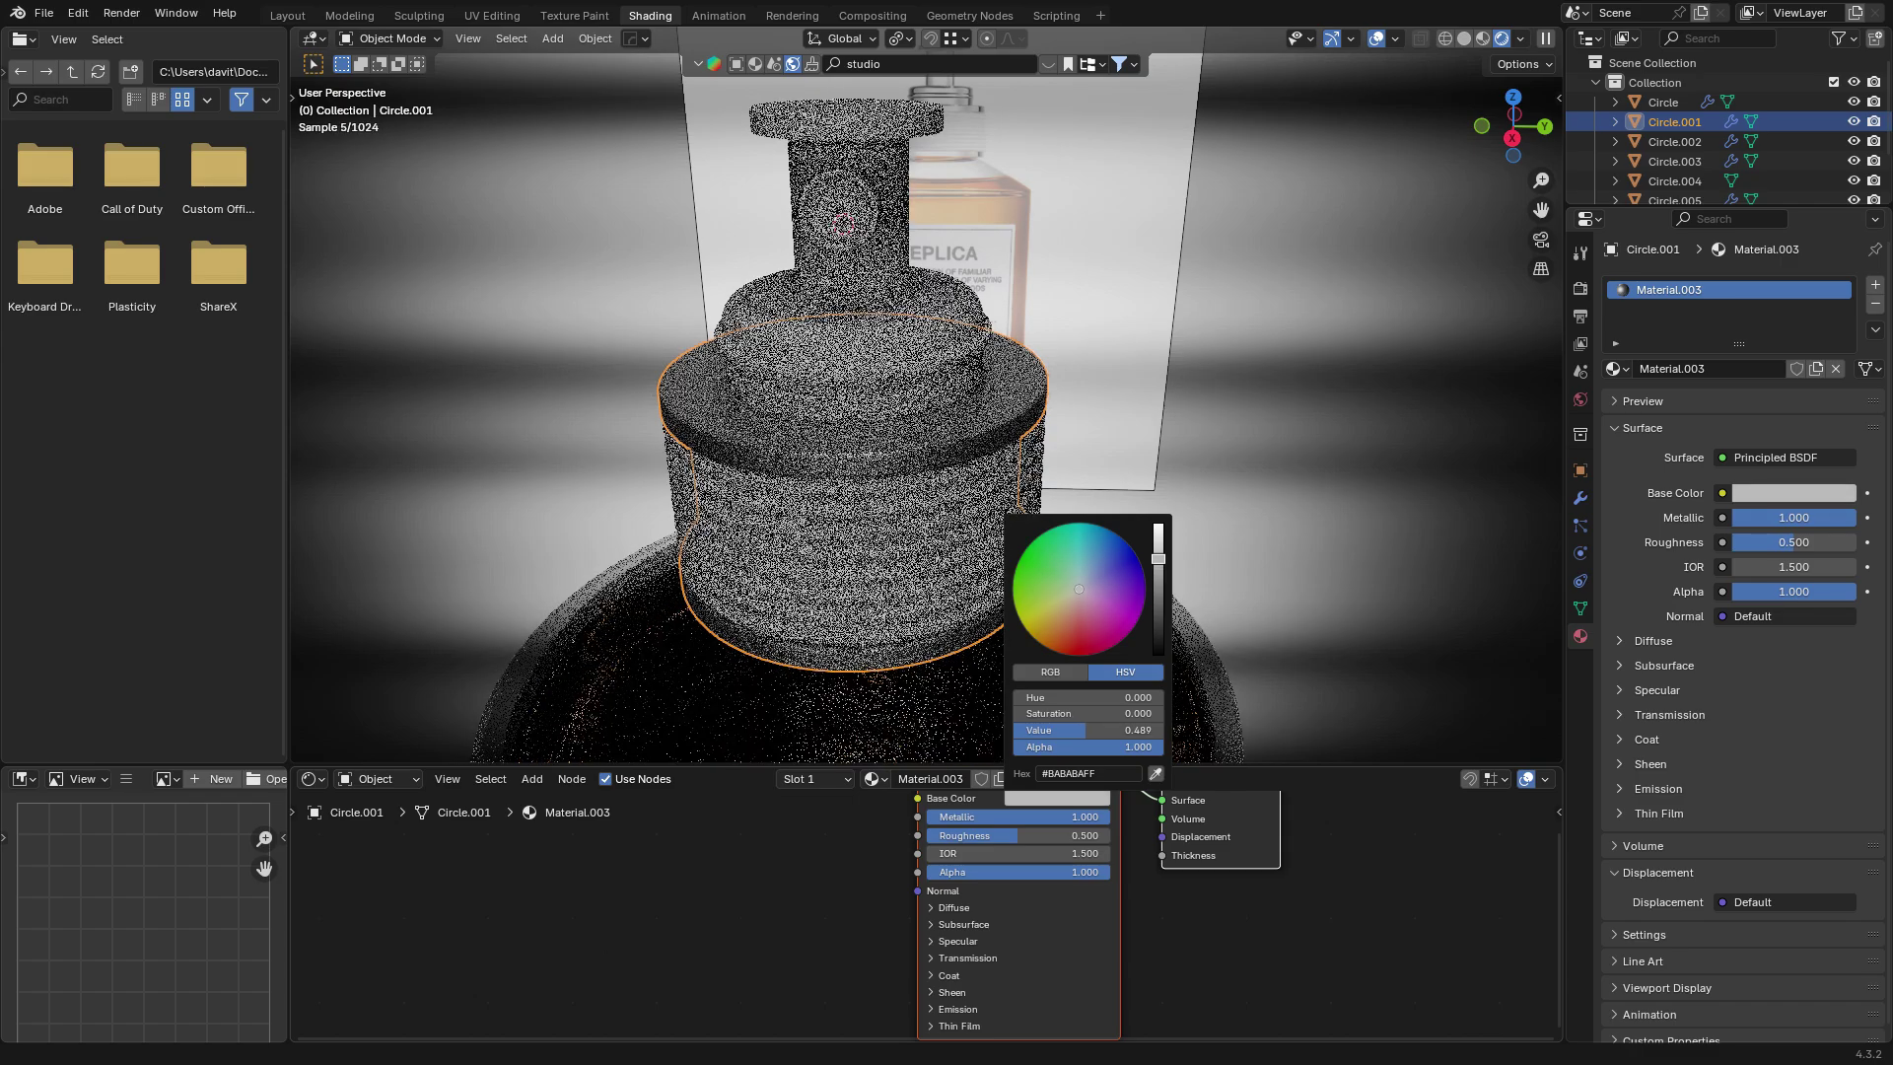
left_click_drag(1030, 836, 973, 835)
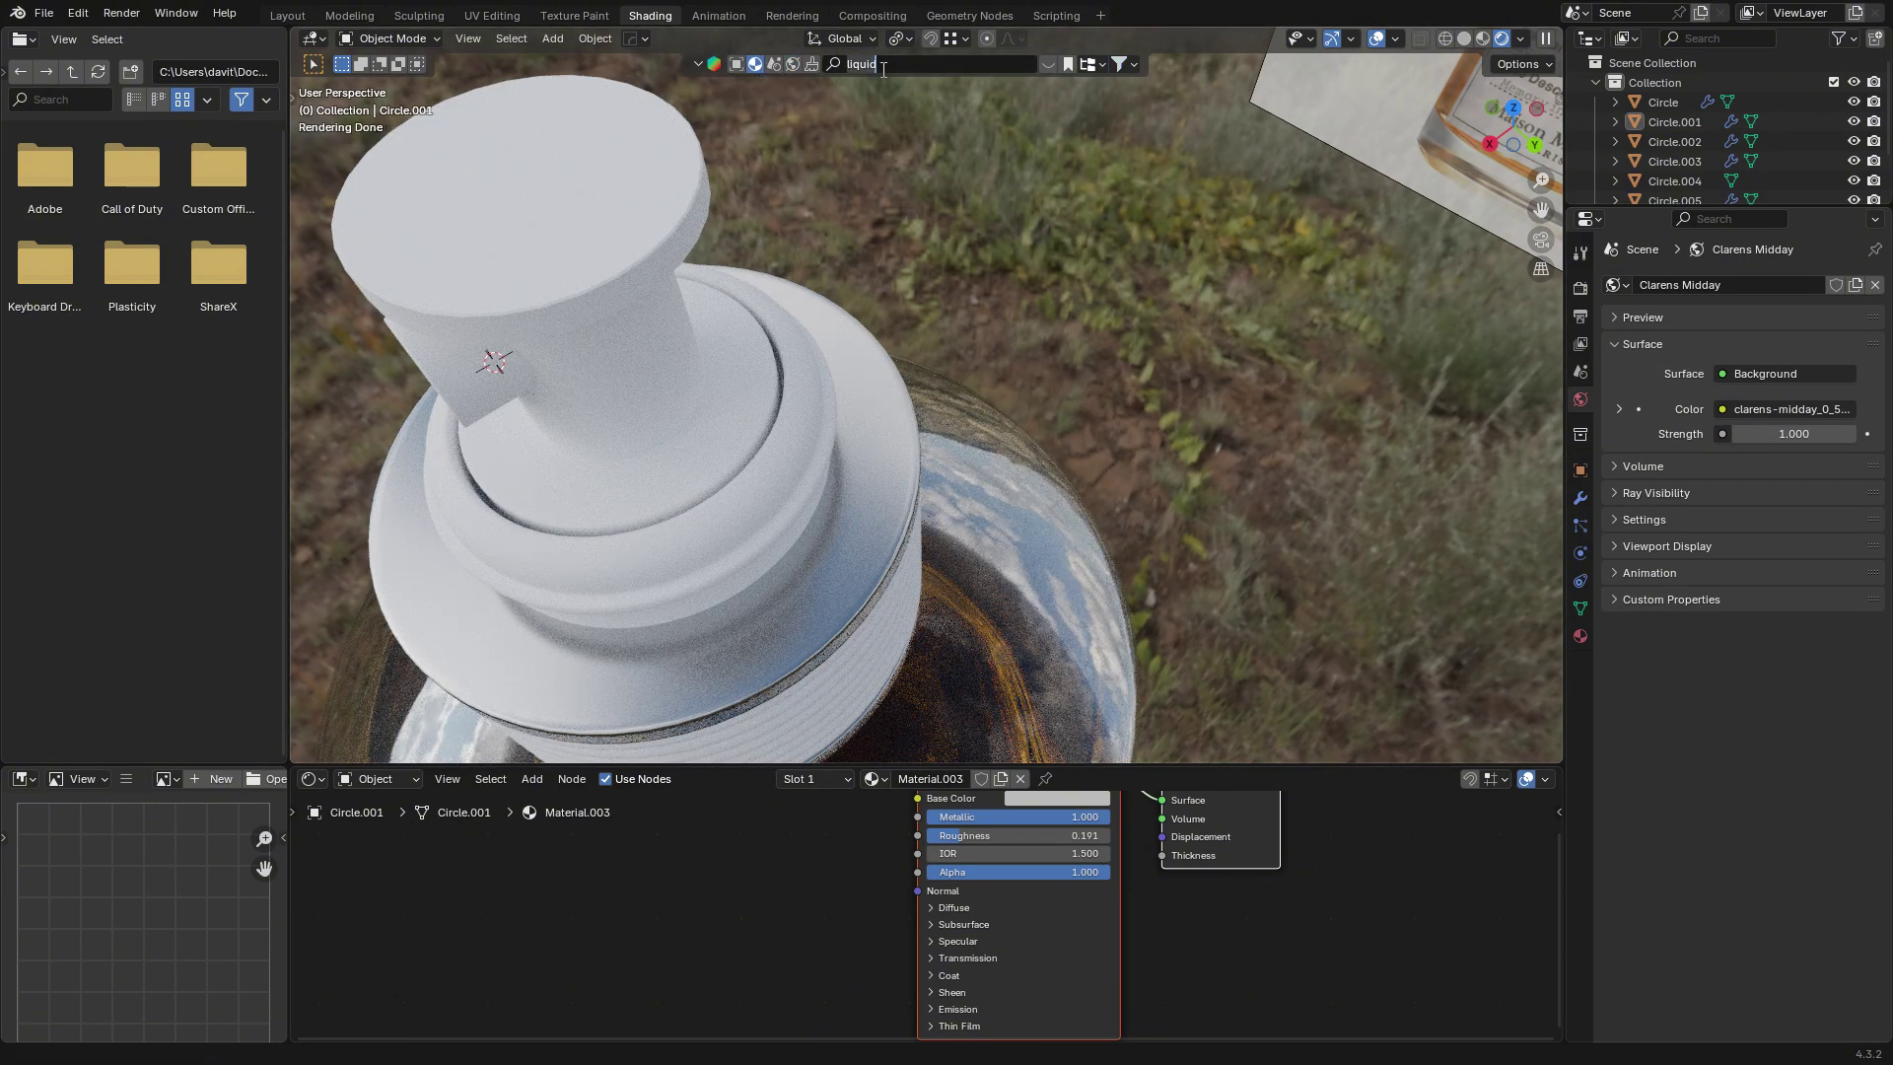
Search the material library for stainless steel and apply the Stainless Steel material to the ribbed collar.
type("stainless steel")
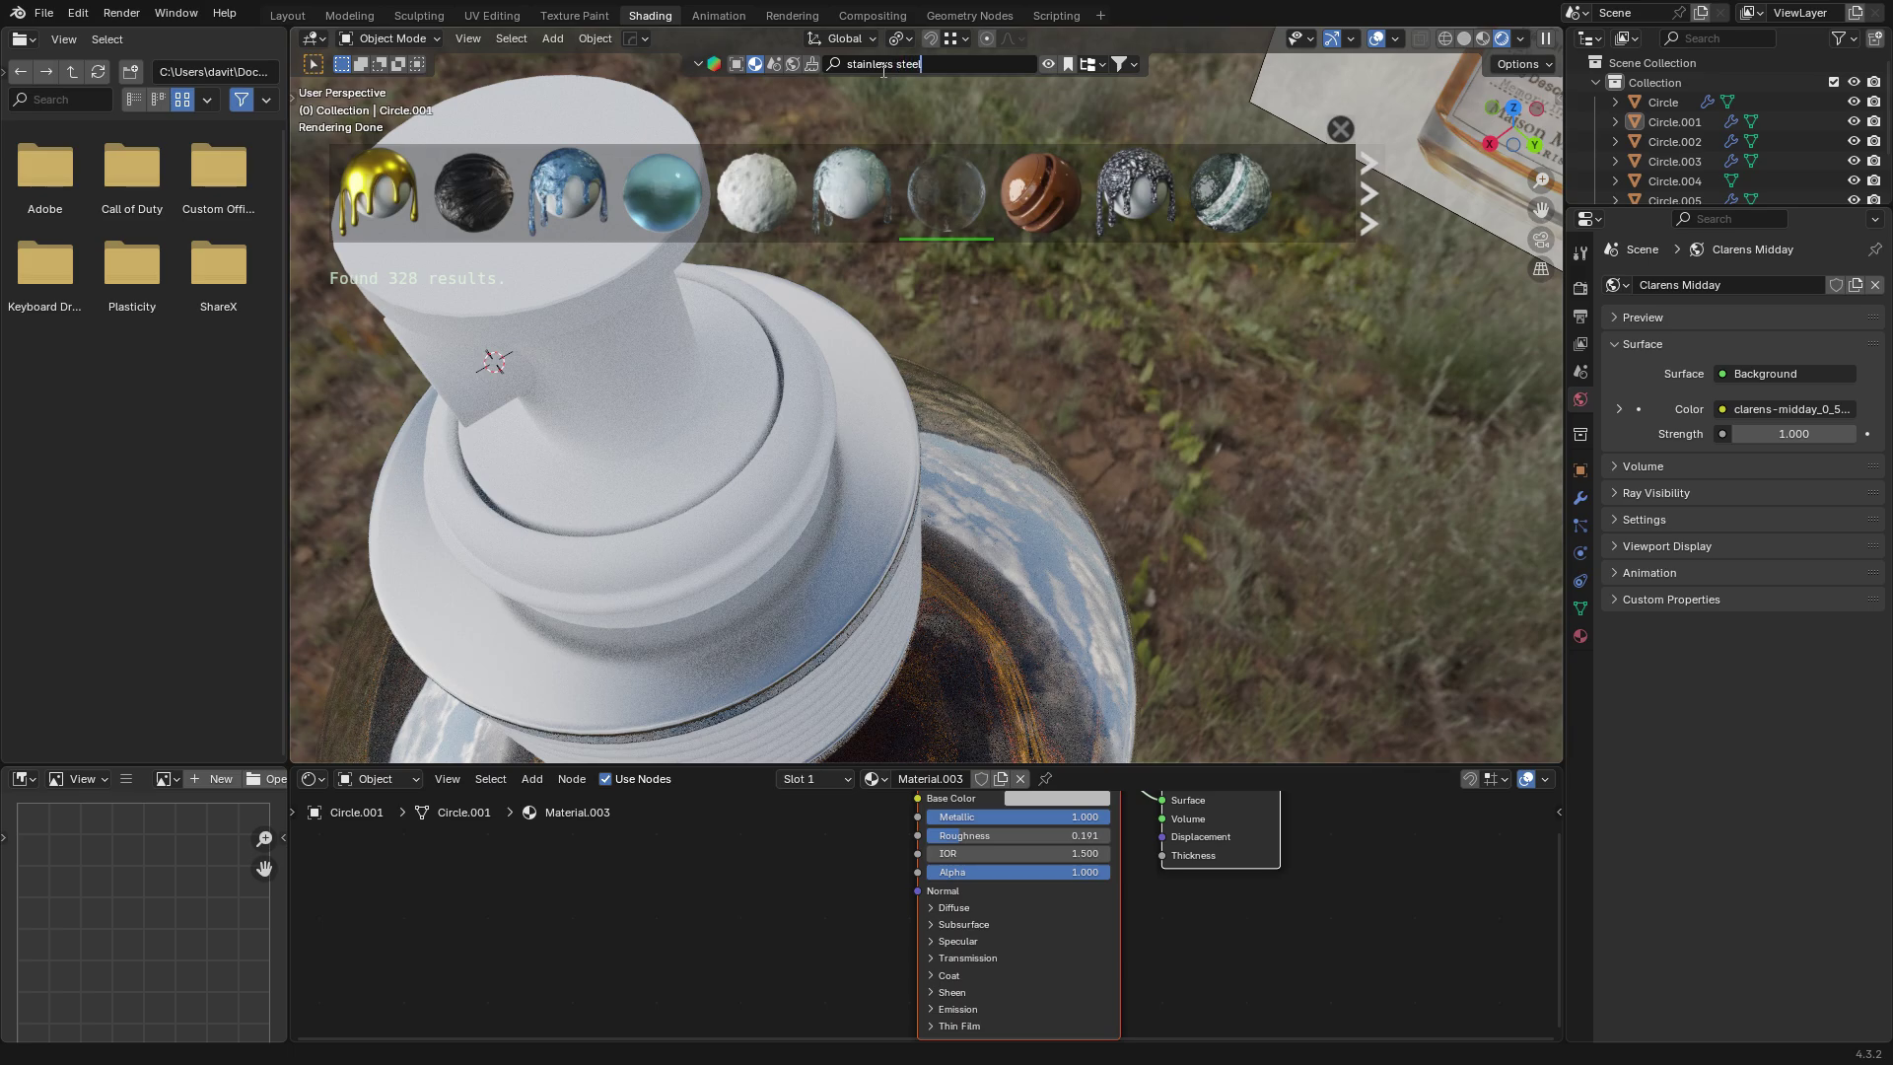
key("Return")
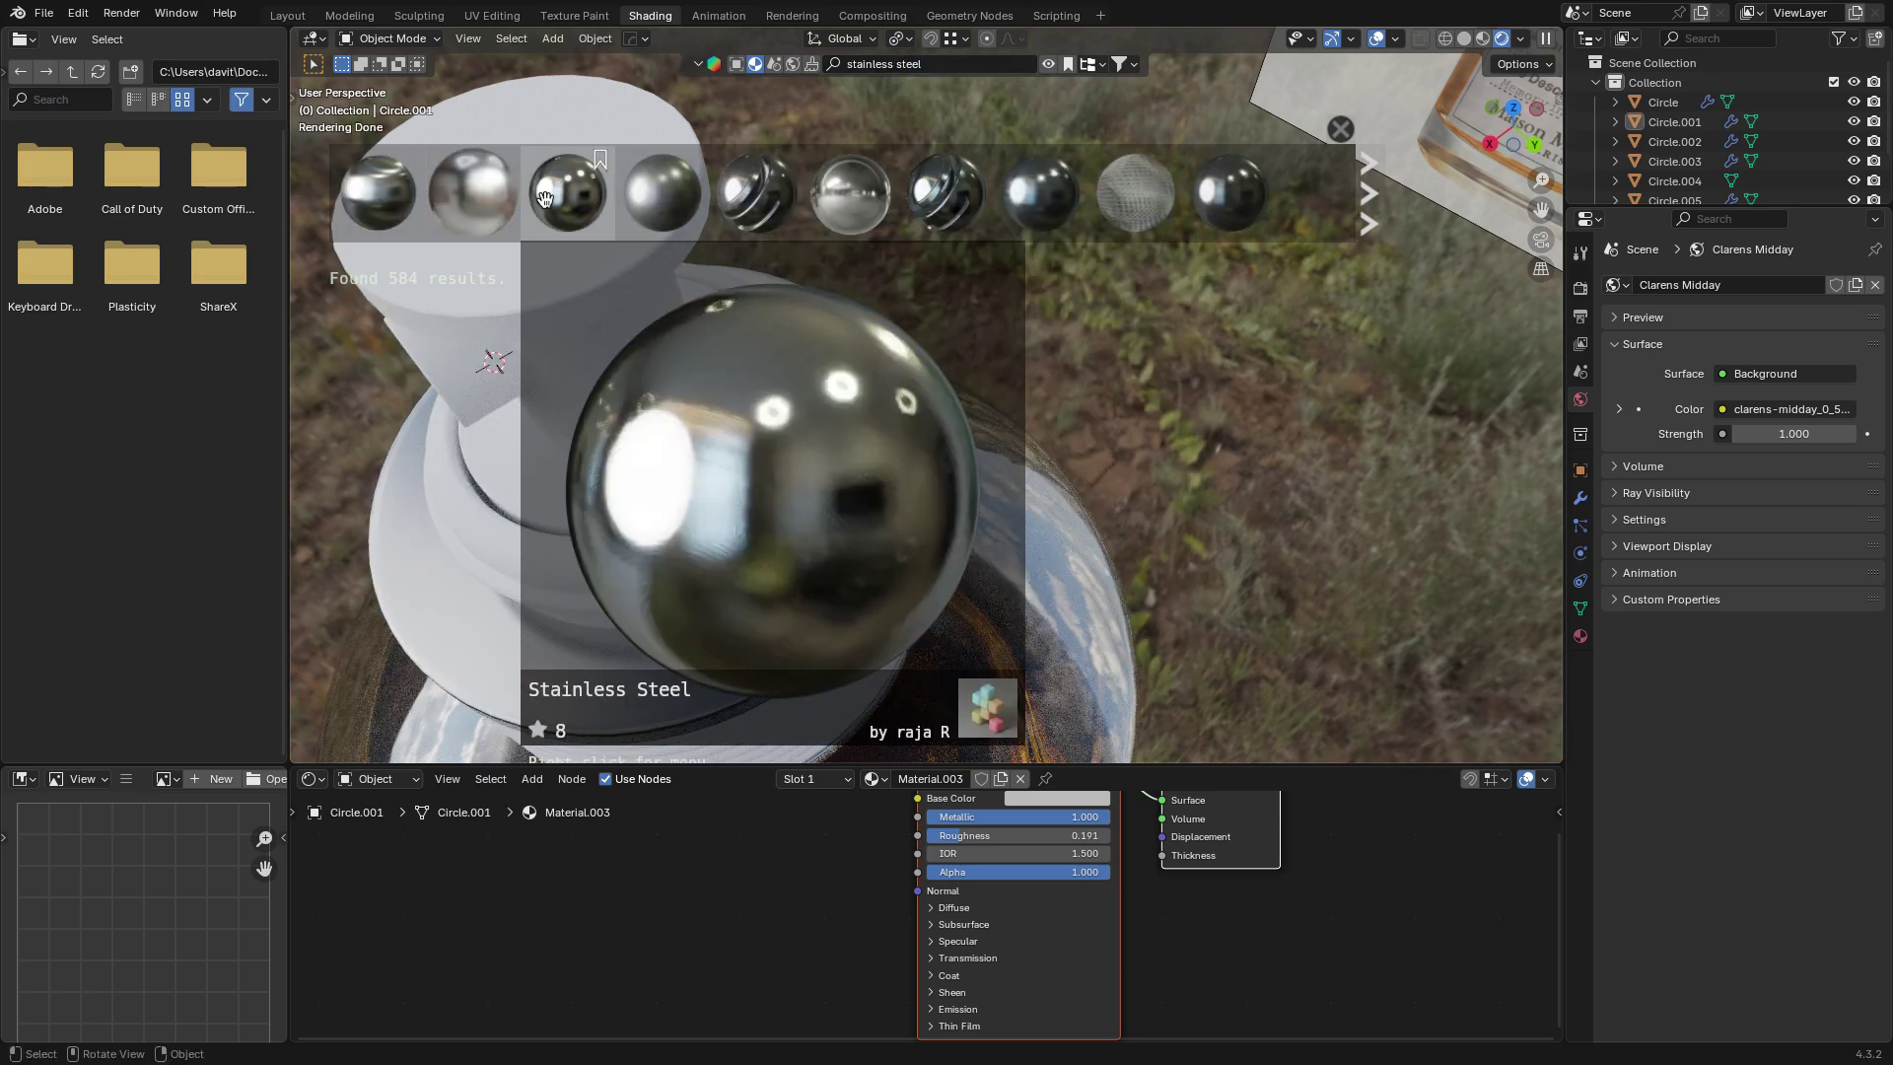
left_click_drag(755, 192, 892, 505)
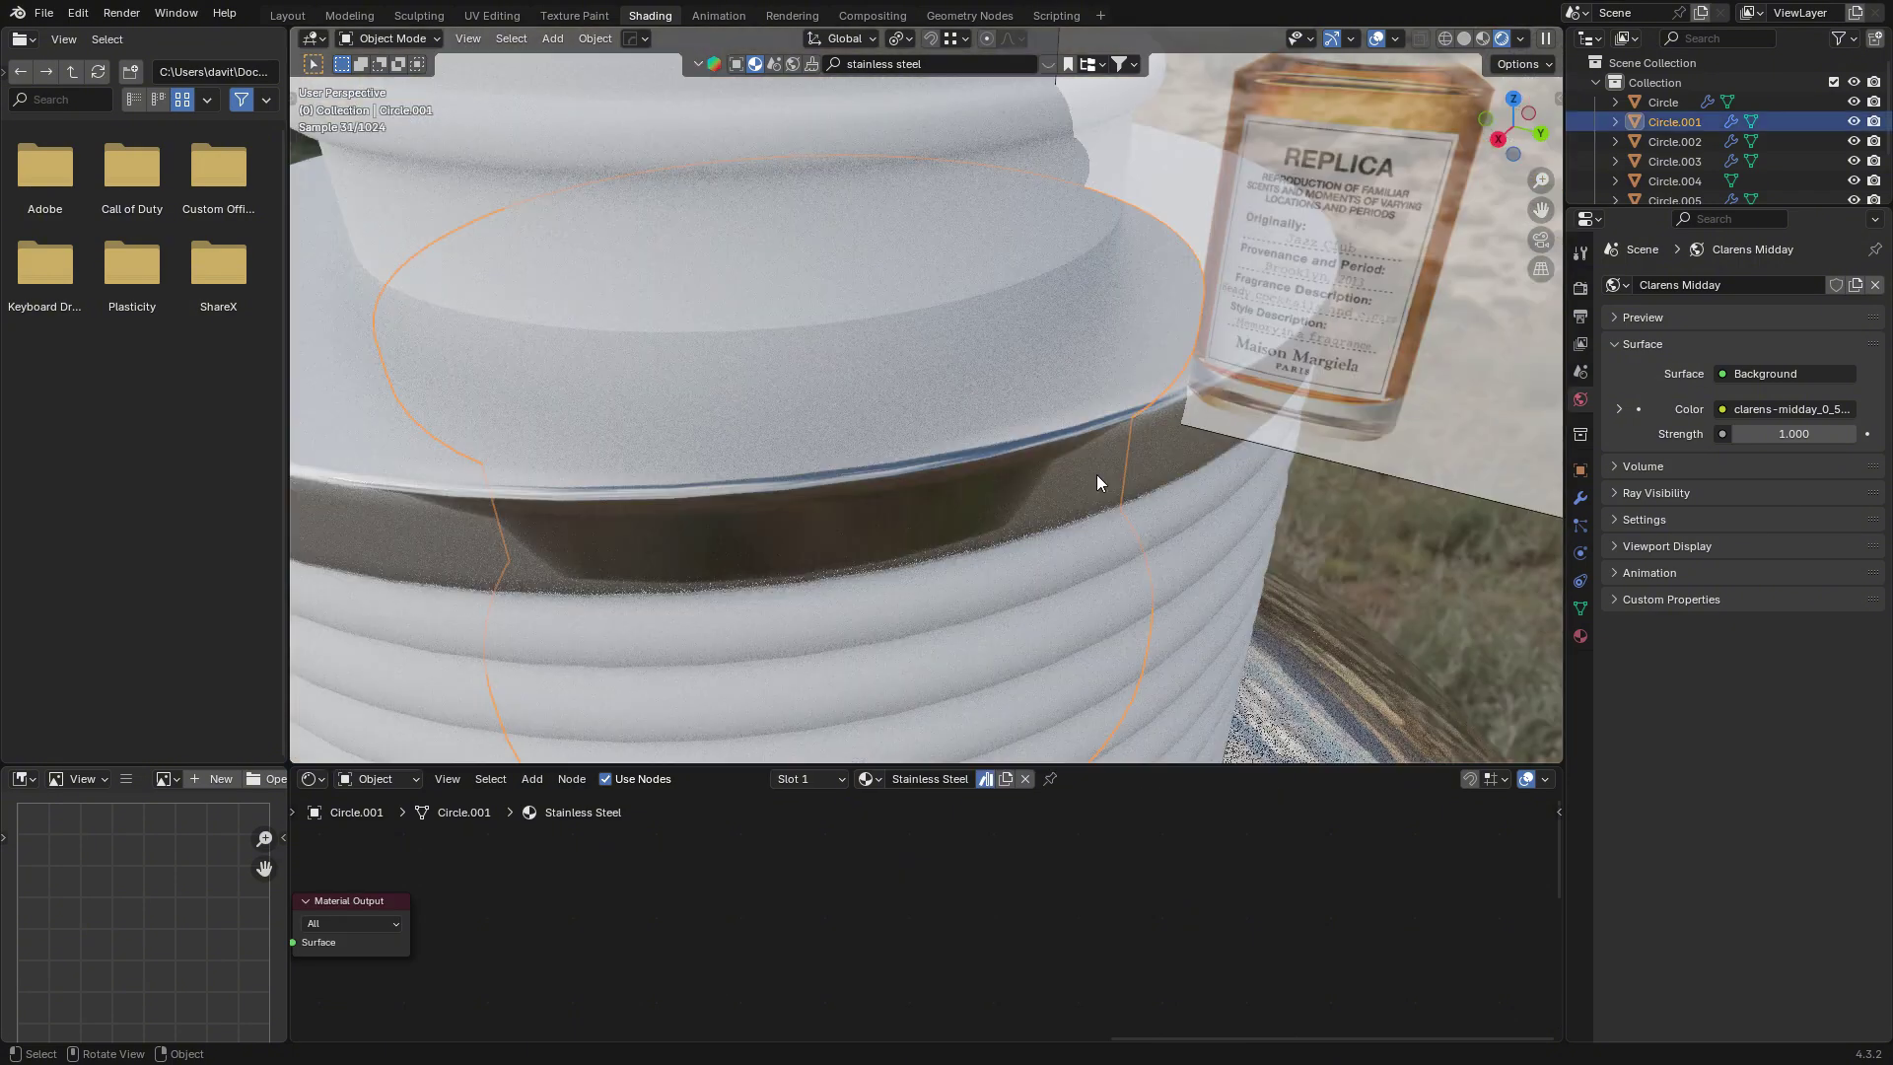
scroll(1096, 475, "down", 5)
left_click(1321, 461)
Apply the existing Stainless Steel material to the stepped dome (Circle.002), the spray stem and the pump top.
scroll(1183, 453, "down", 1)
left_click(909, 349)
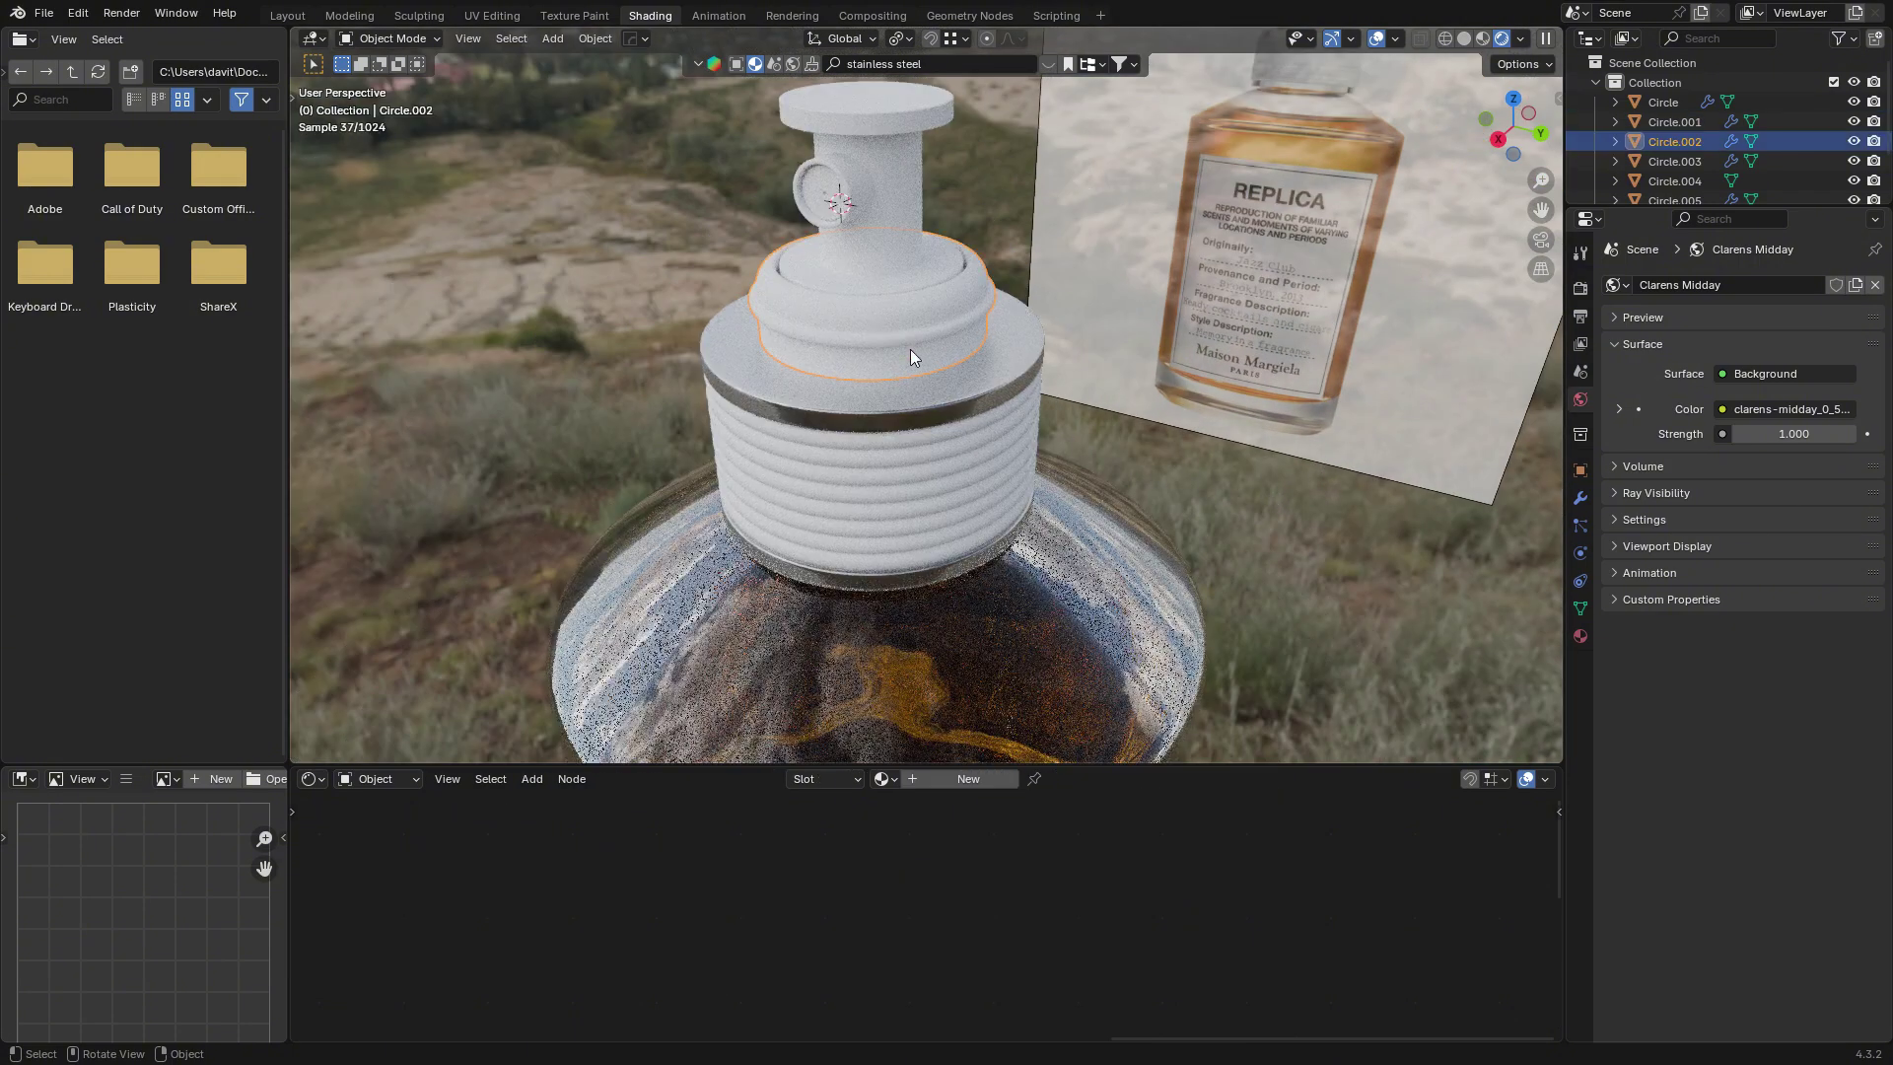
left_click(882, 778)
type("s")
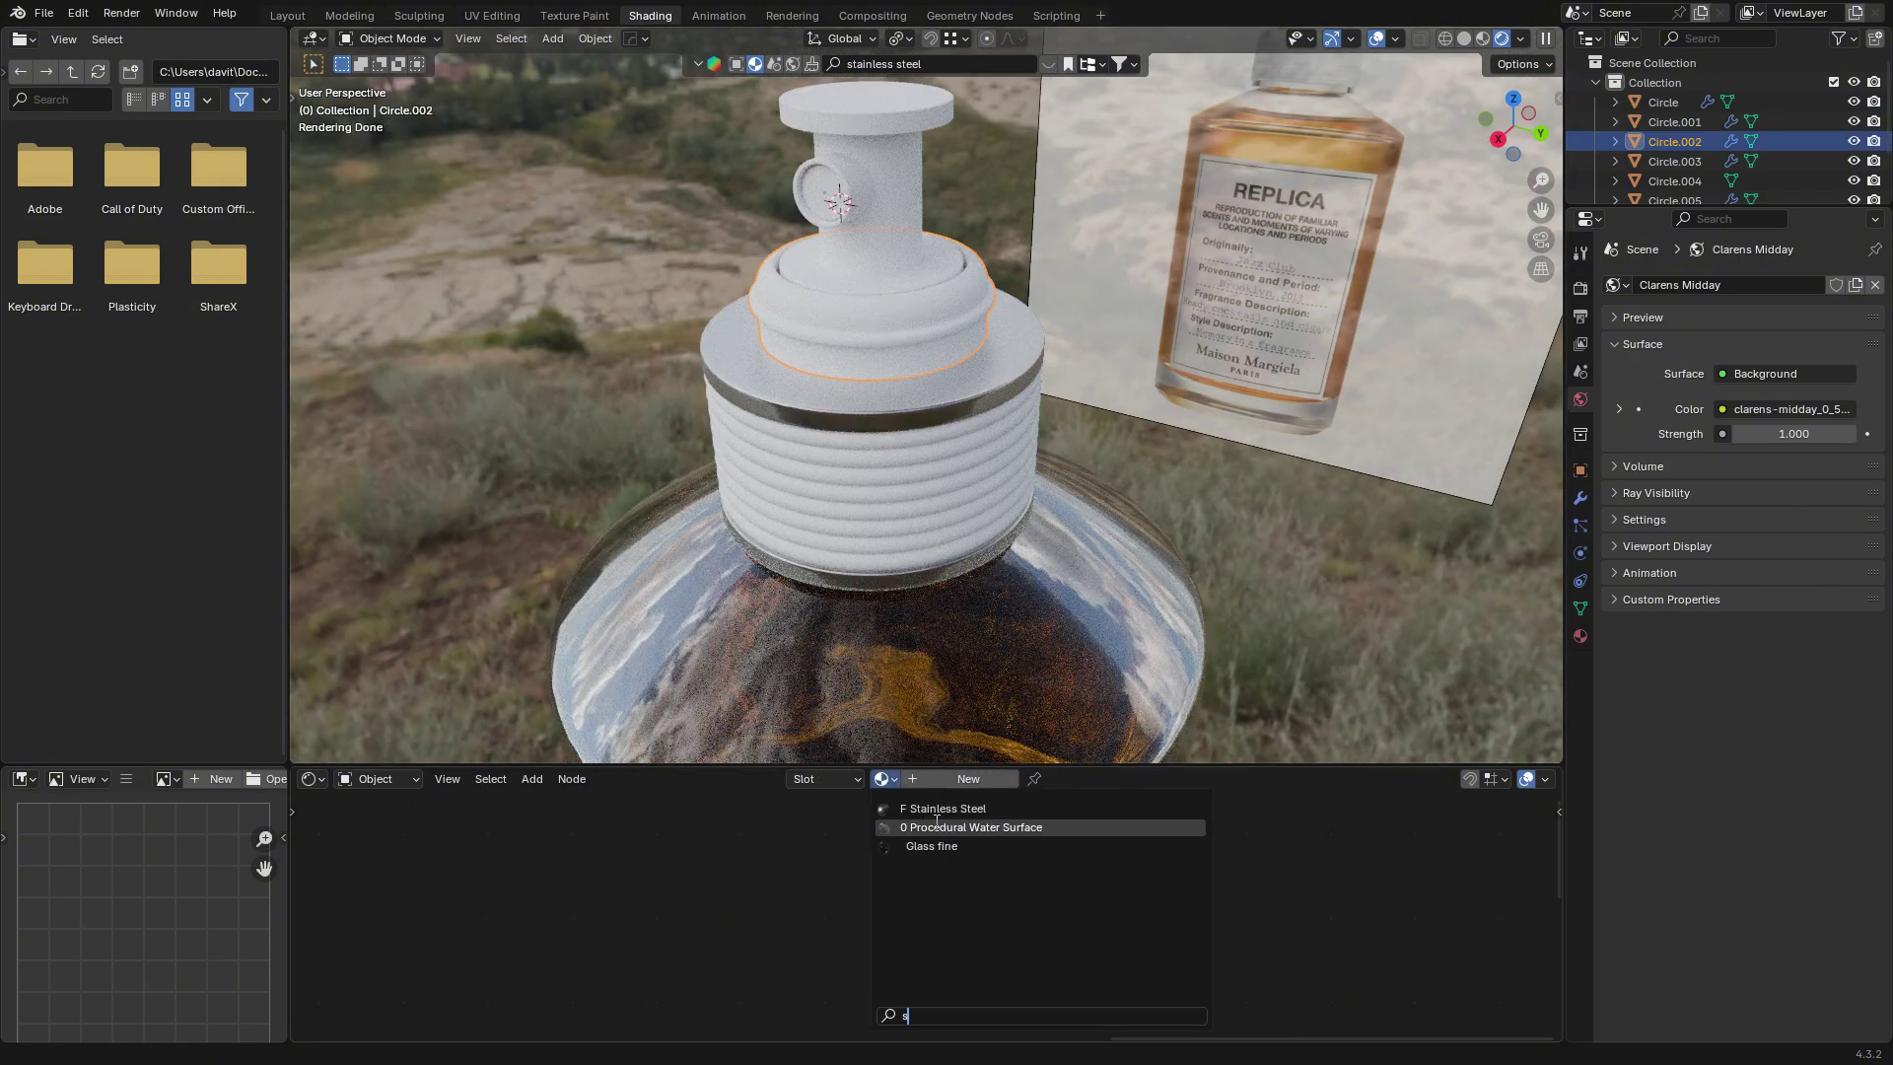
left_click(988, 807)
left_click(881, 217)
left_click(875, 108, "shift")
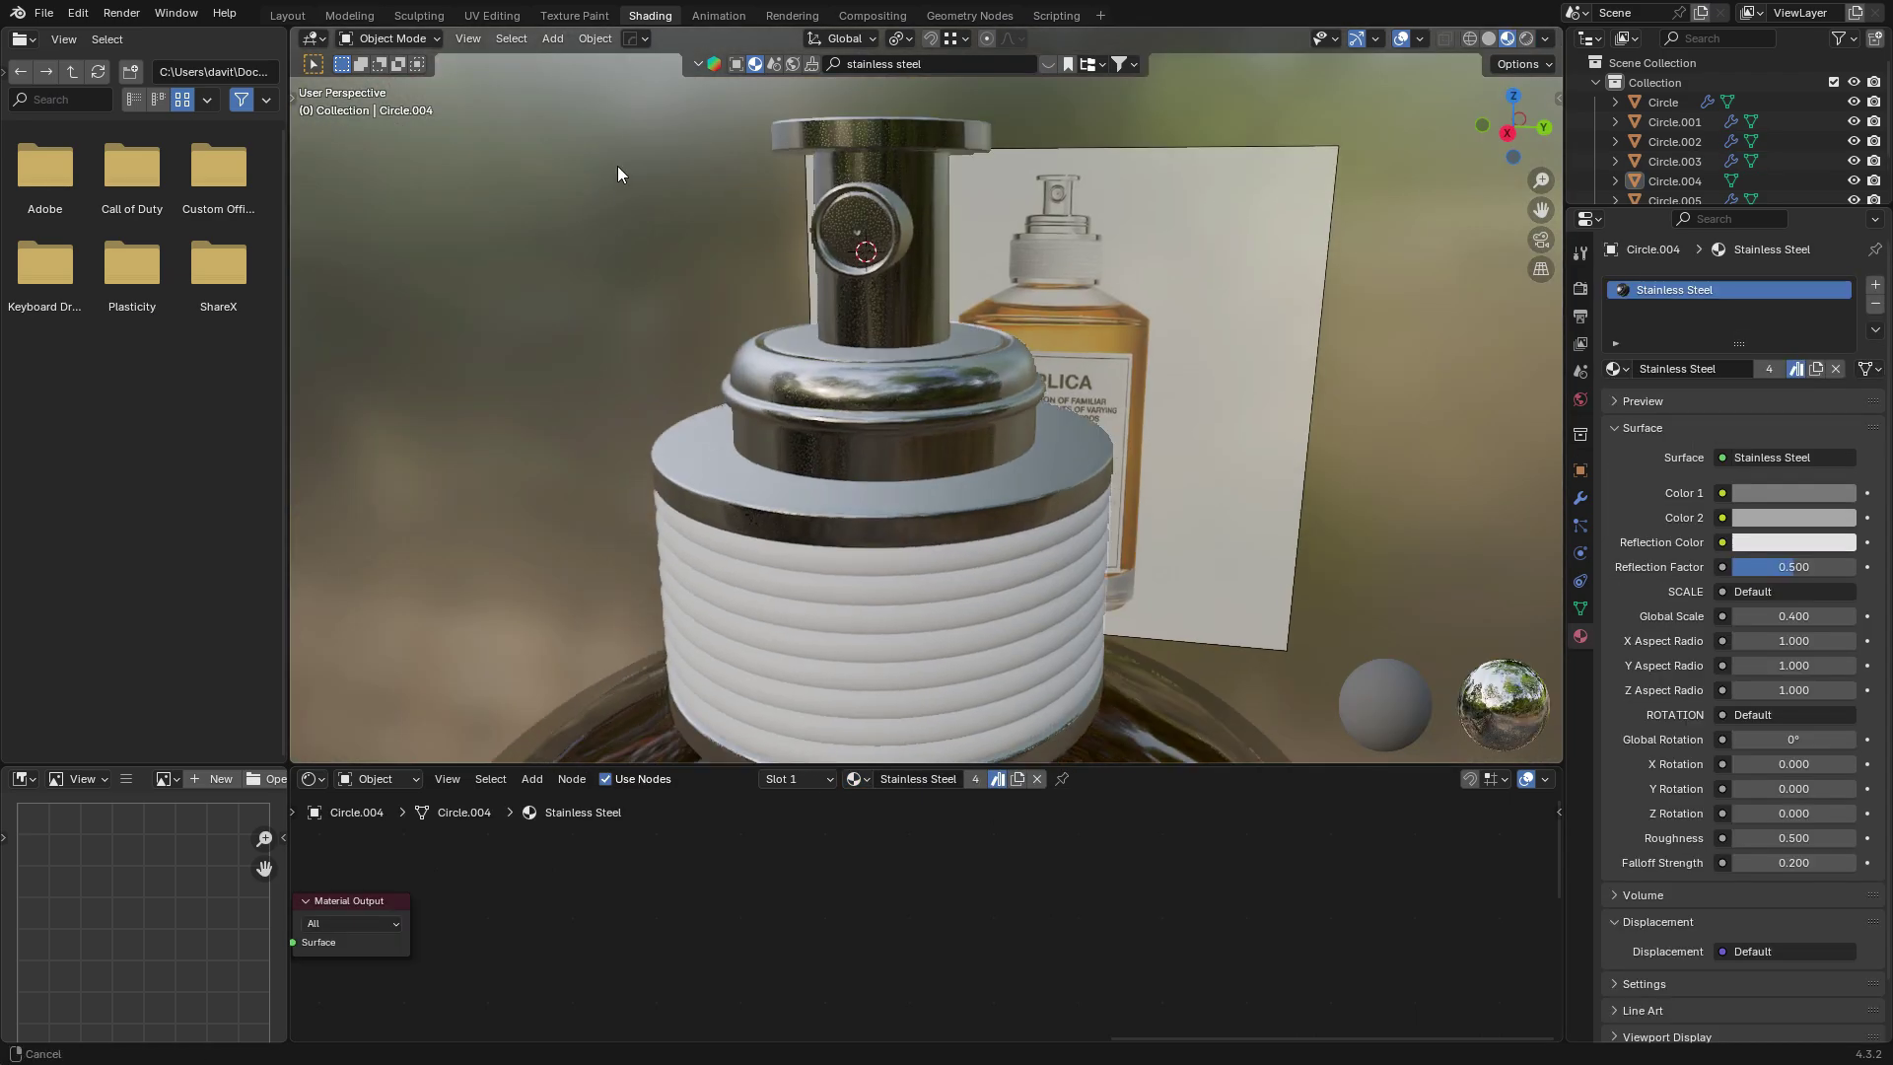
Select the white ribbed band of the cap (Circle.005) and search the material library for fabric.
scroll(617, 166, "down", 4)
middle_click_drag(617, 165, 634, 199)
middle_click_drag(858, 443, 917, 308, "shift")
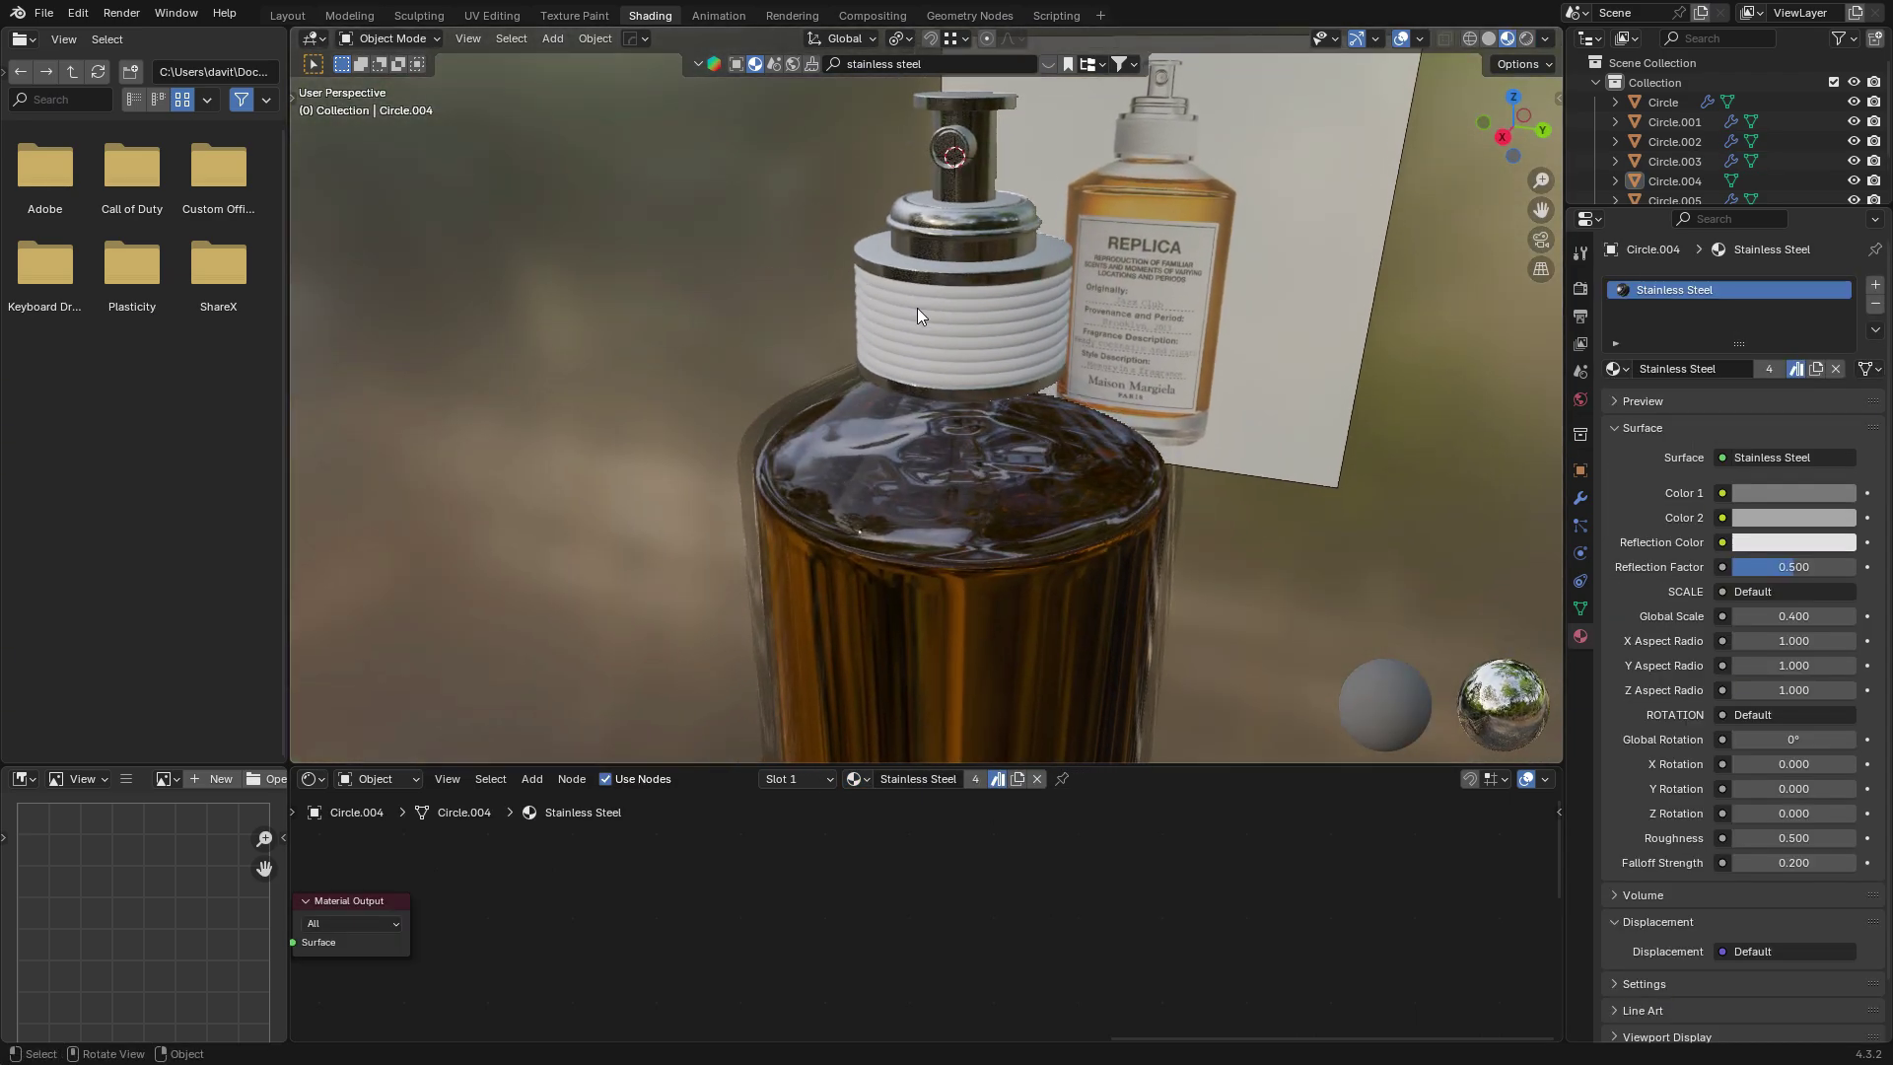
scroll(920, 269, "up", 1)
left_click(921, 268)
scroll(996, 341, "down", 3)
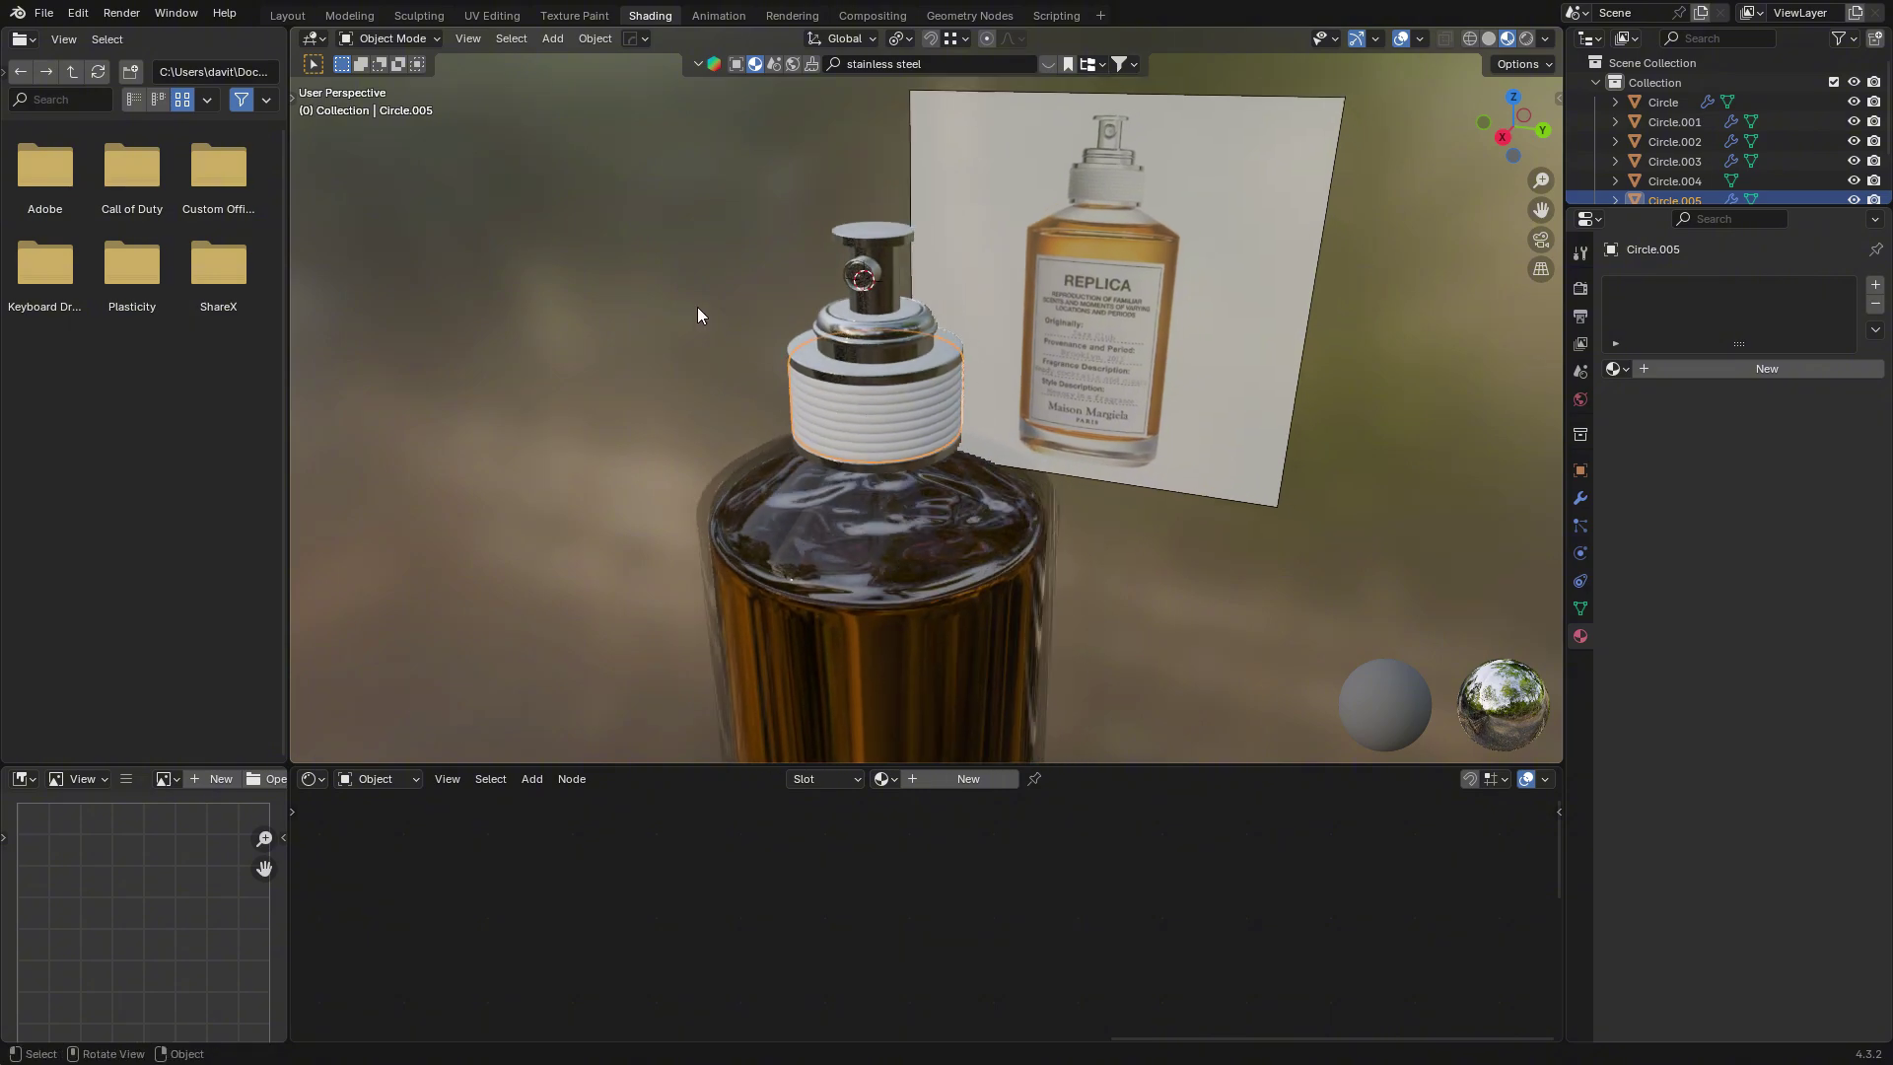
middle_click_drag(698, 313, 907, 318)
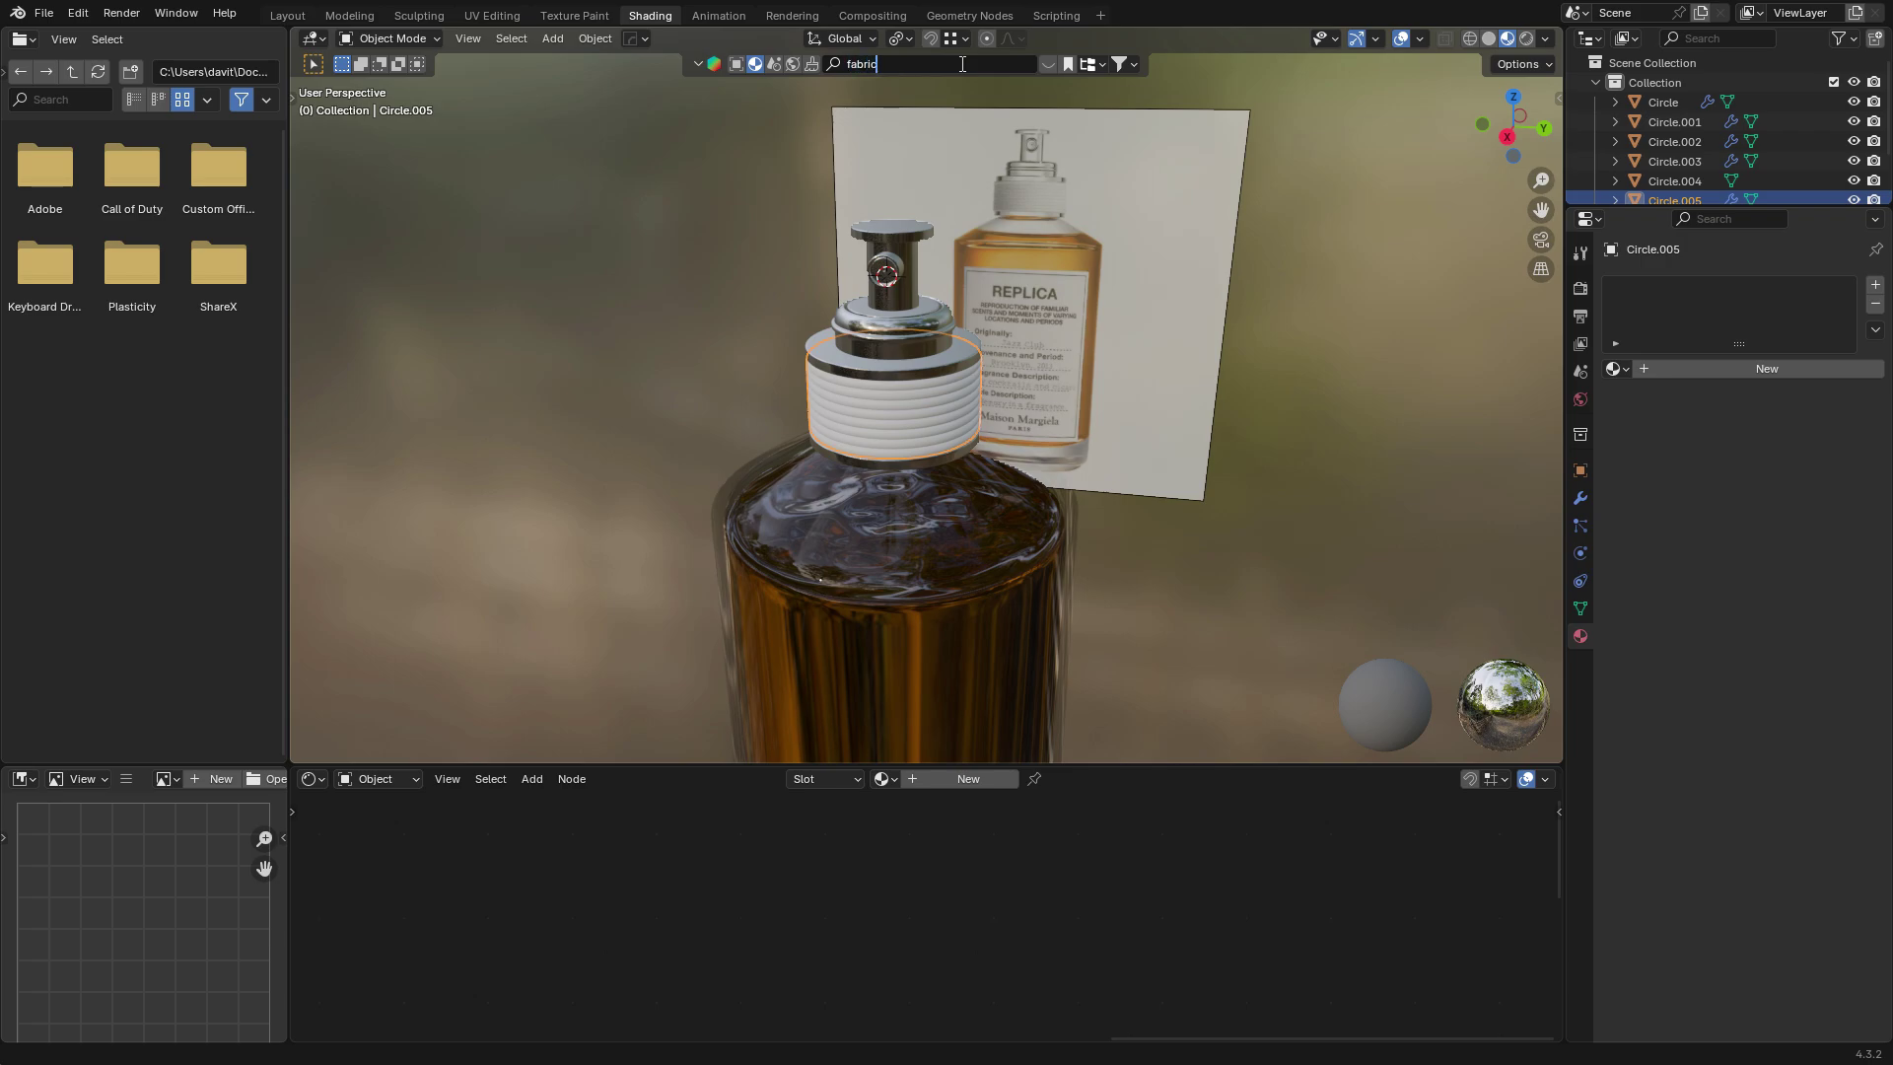
key("Return")
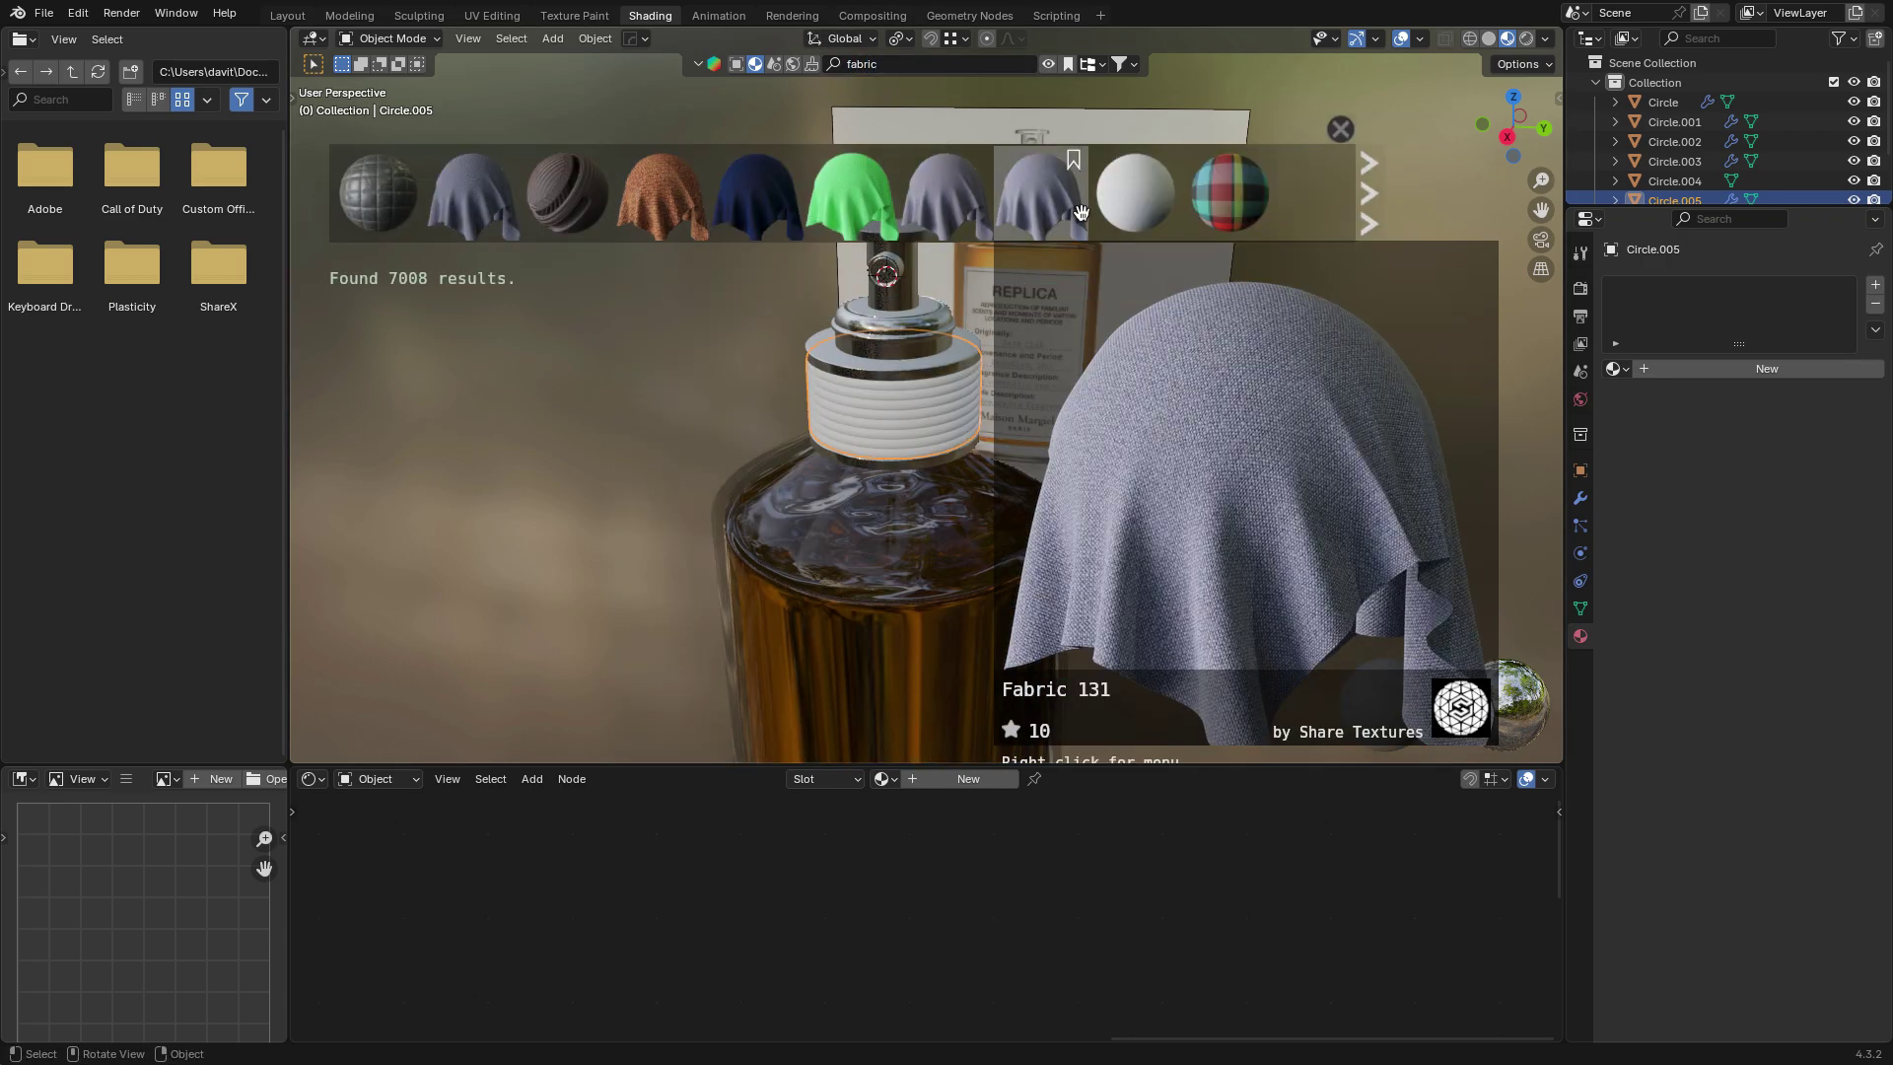
Apply the plain white Fabric material from the library results to the ribbed band and inspect it up close.
mouse_move(1111, 209)
left_click_drag(1111, 209, 979, 470)
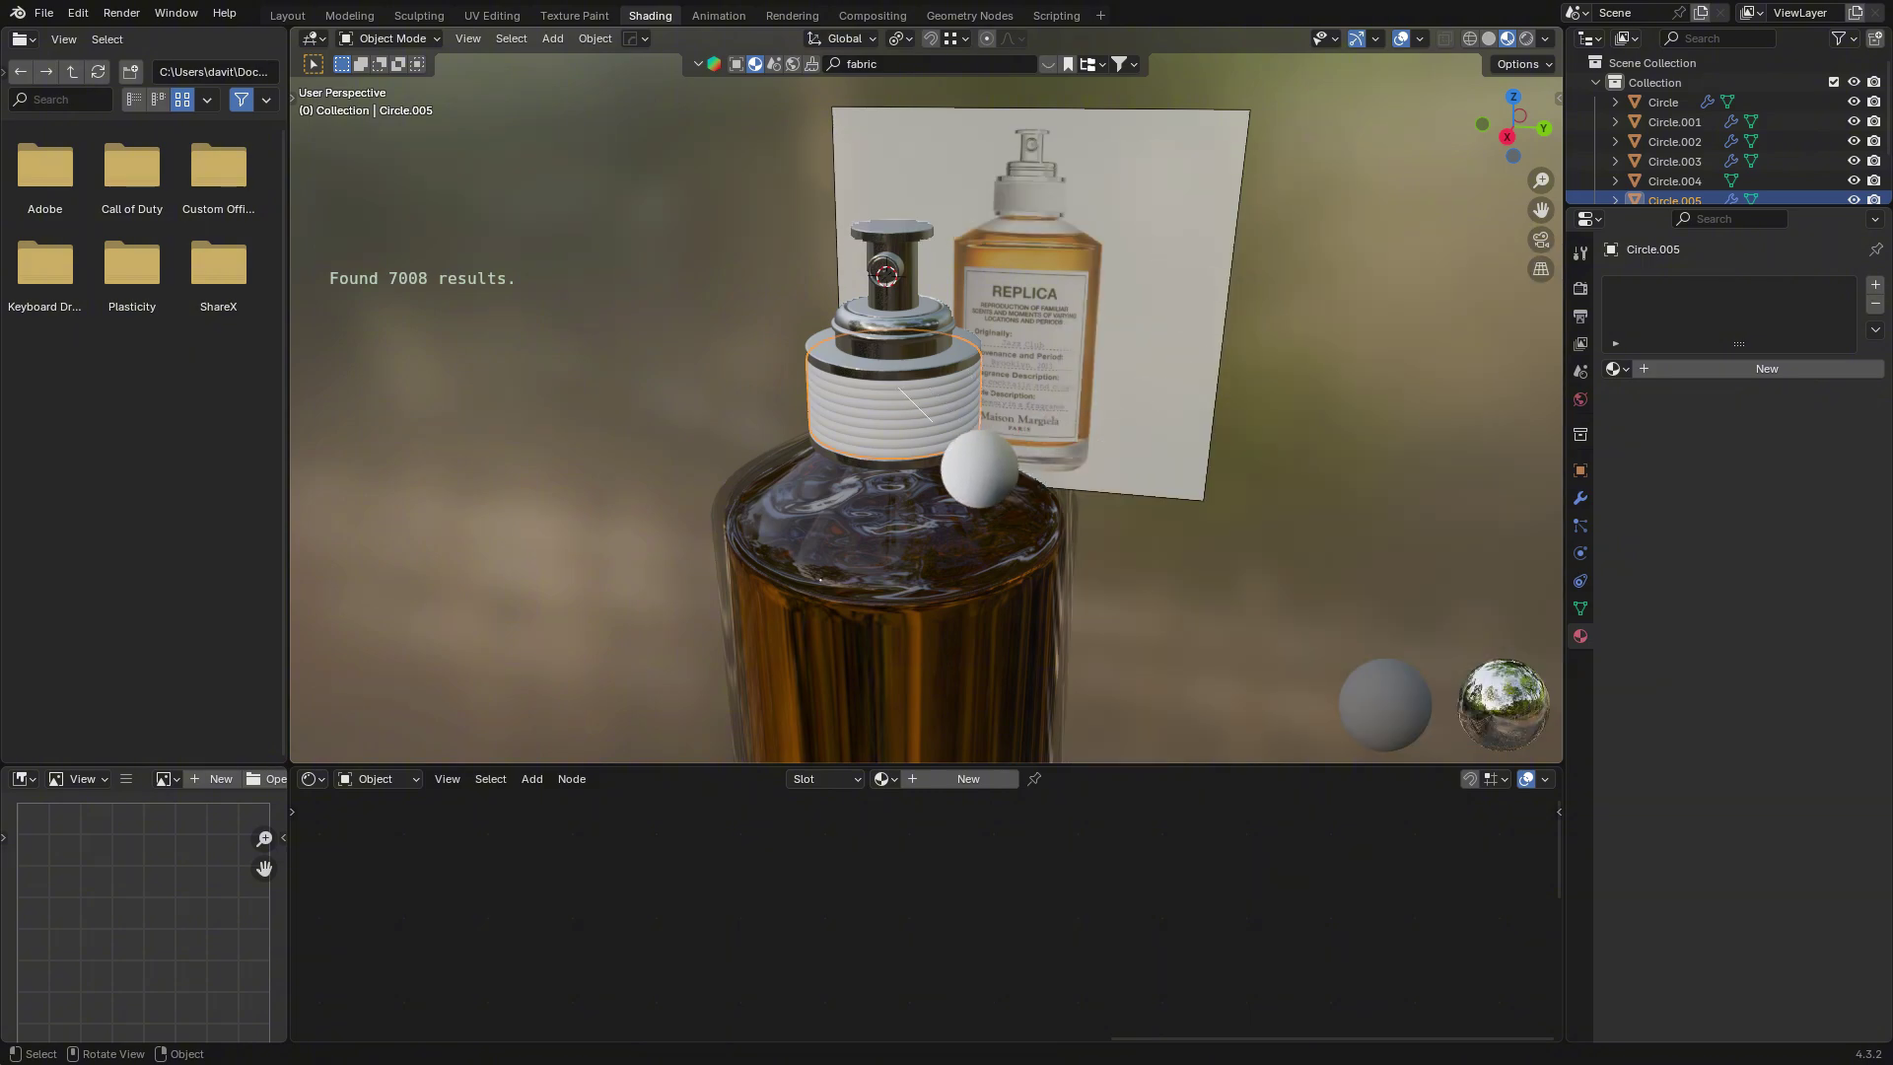
scroll(1140, 409, "up", 7)
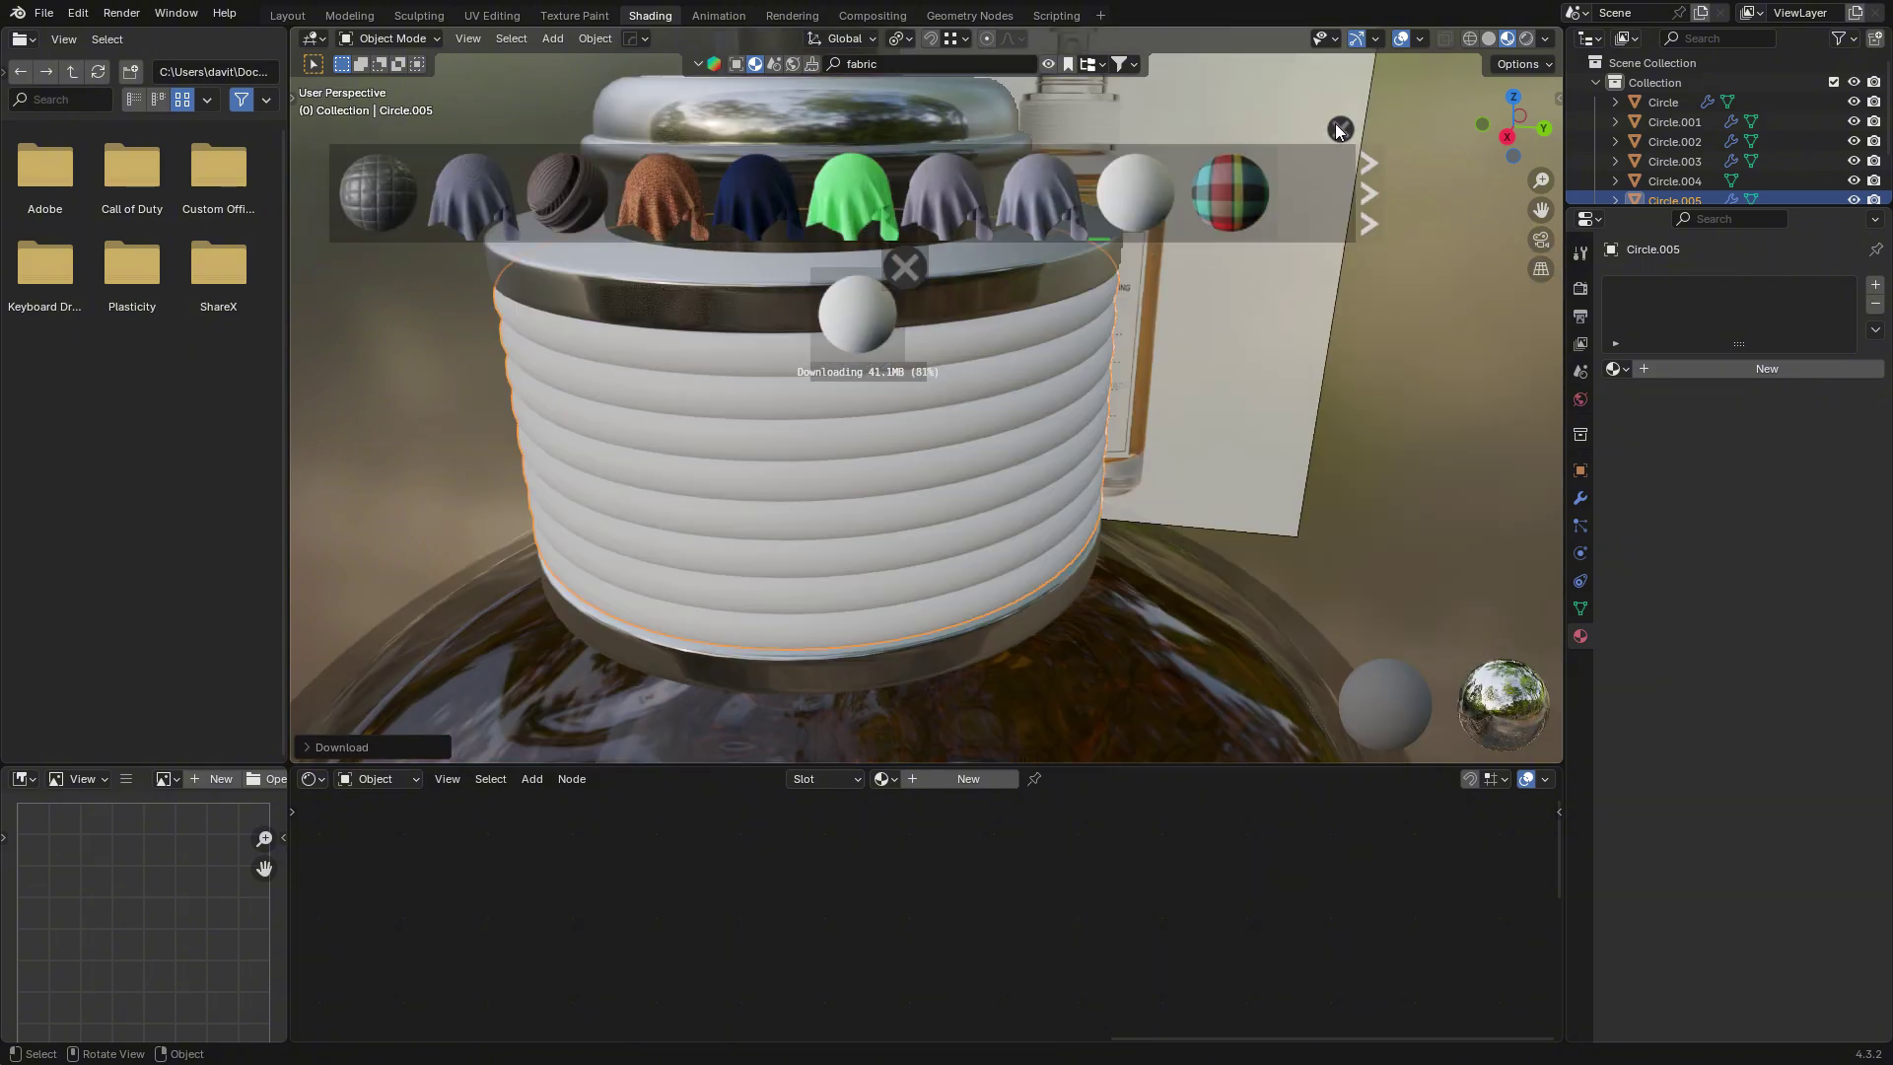
left_click(1340, 129)
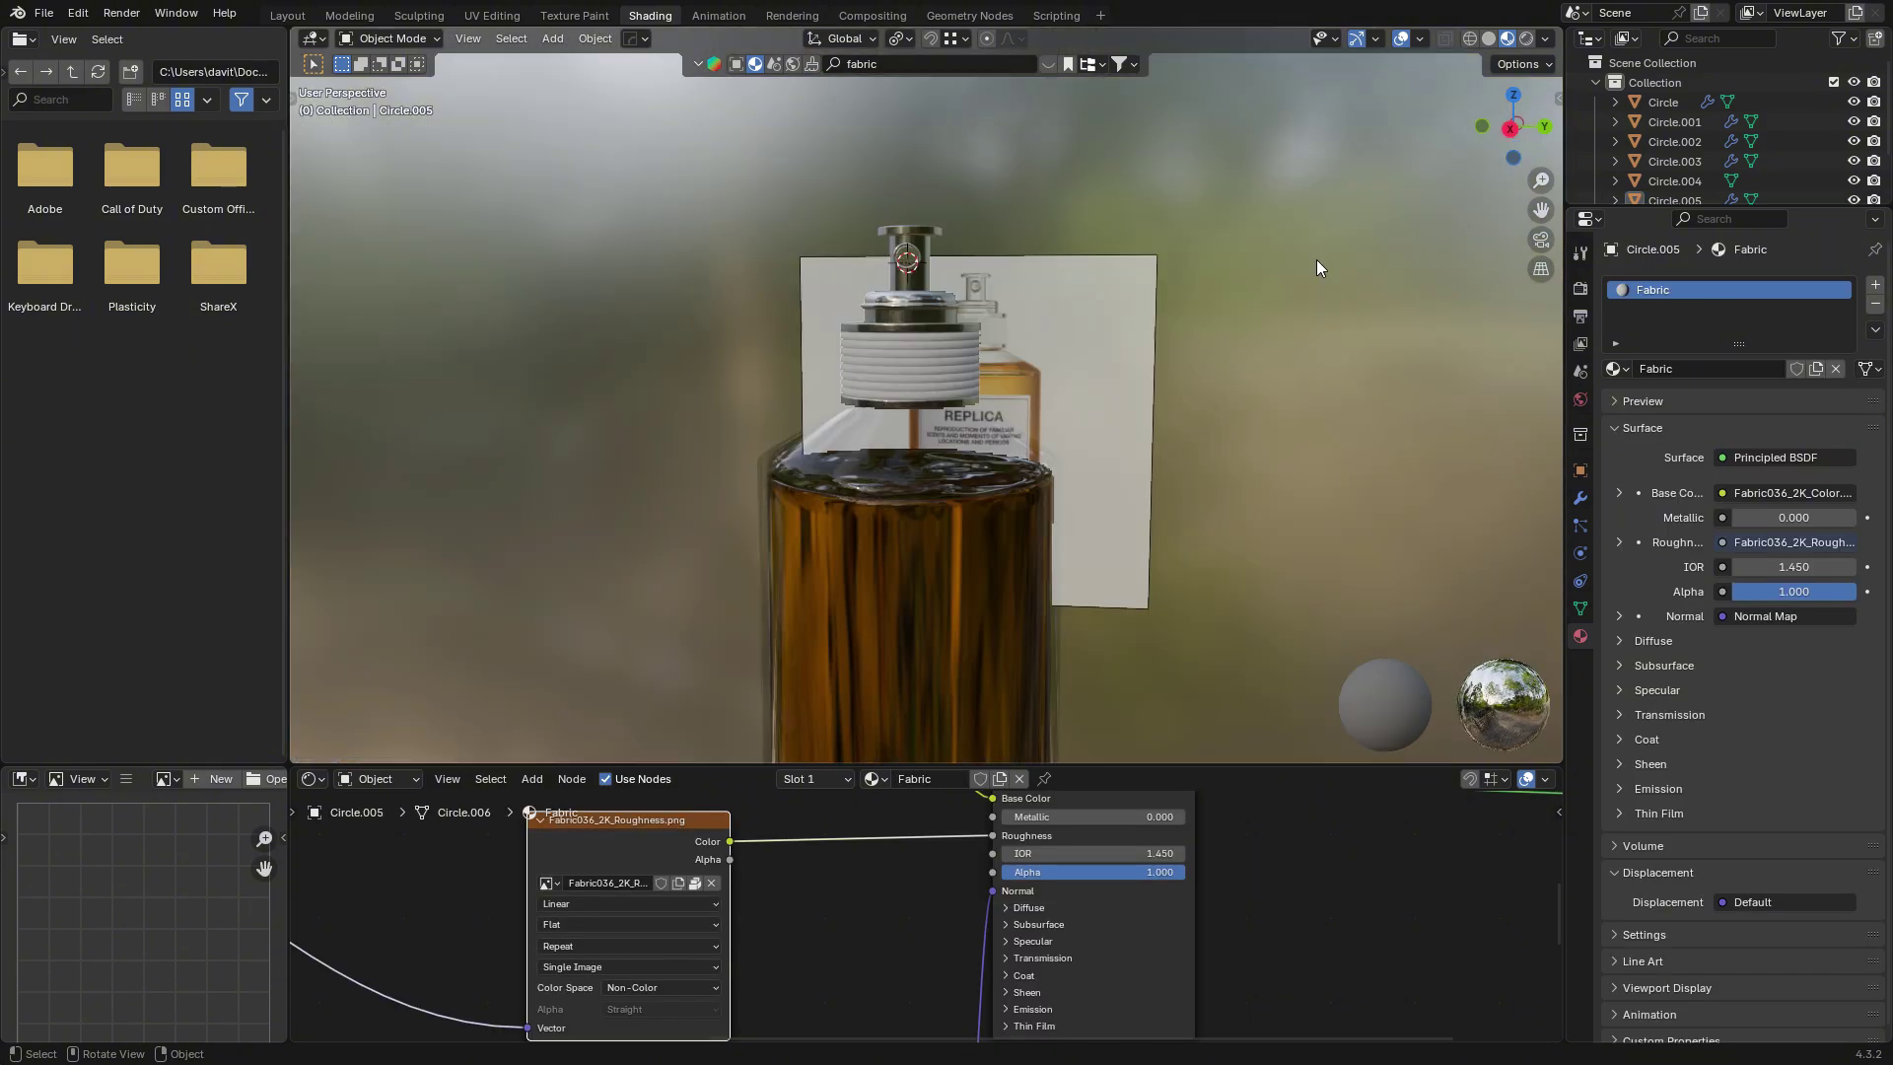
scroll(919, 333, "up", 5)
left_click(919, 333)
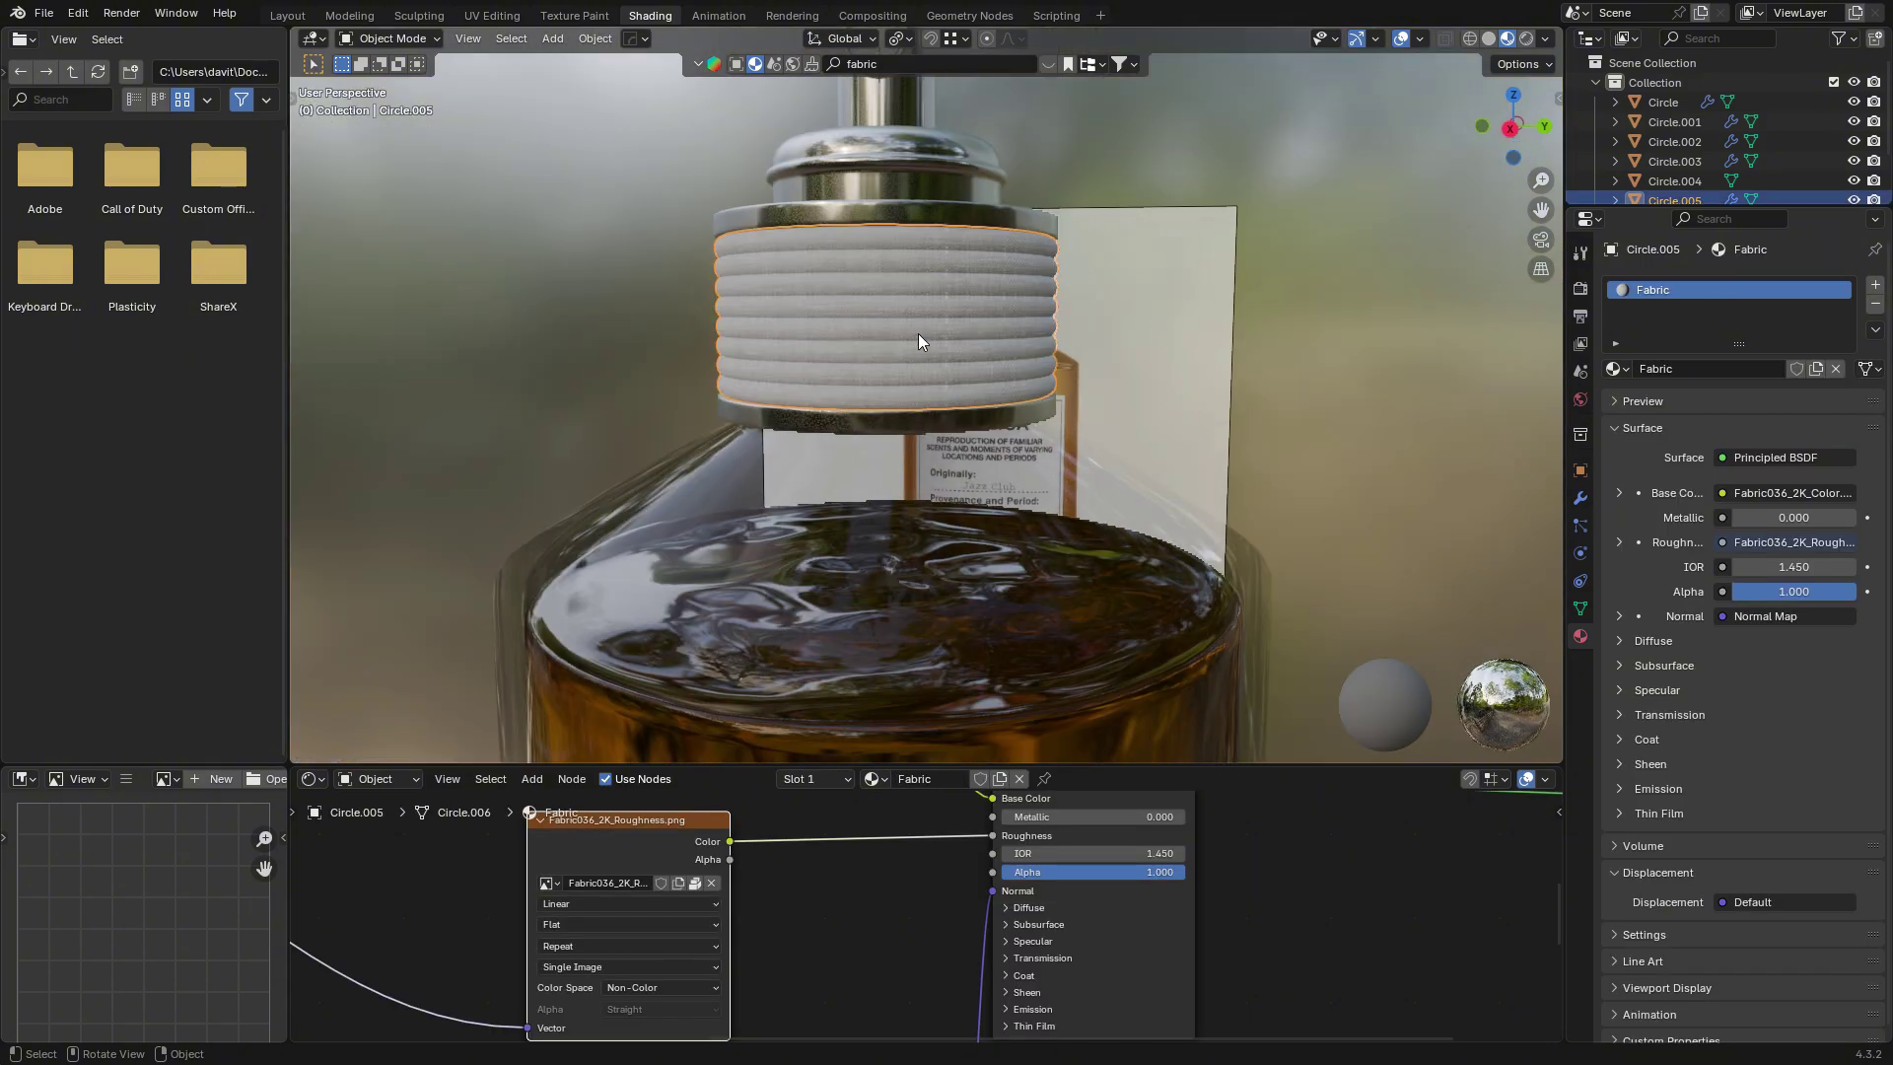
scroll(1081, 337, "up", 5)
Edit the glass bottle mesh and add a horizontal loop cut aligned with the upper edge of the reference label.
key("Tab")
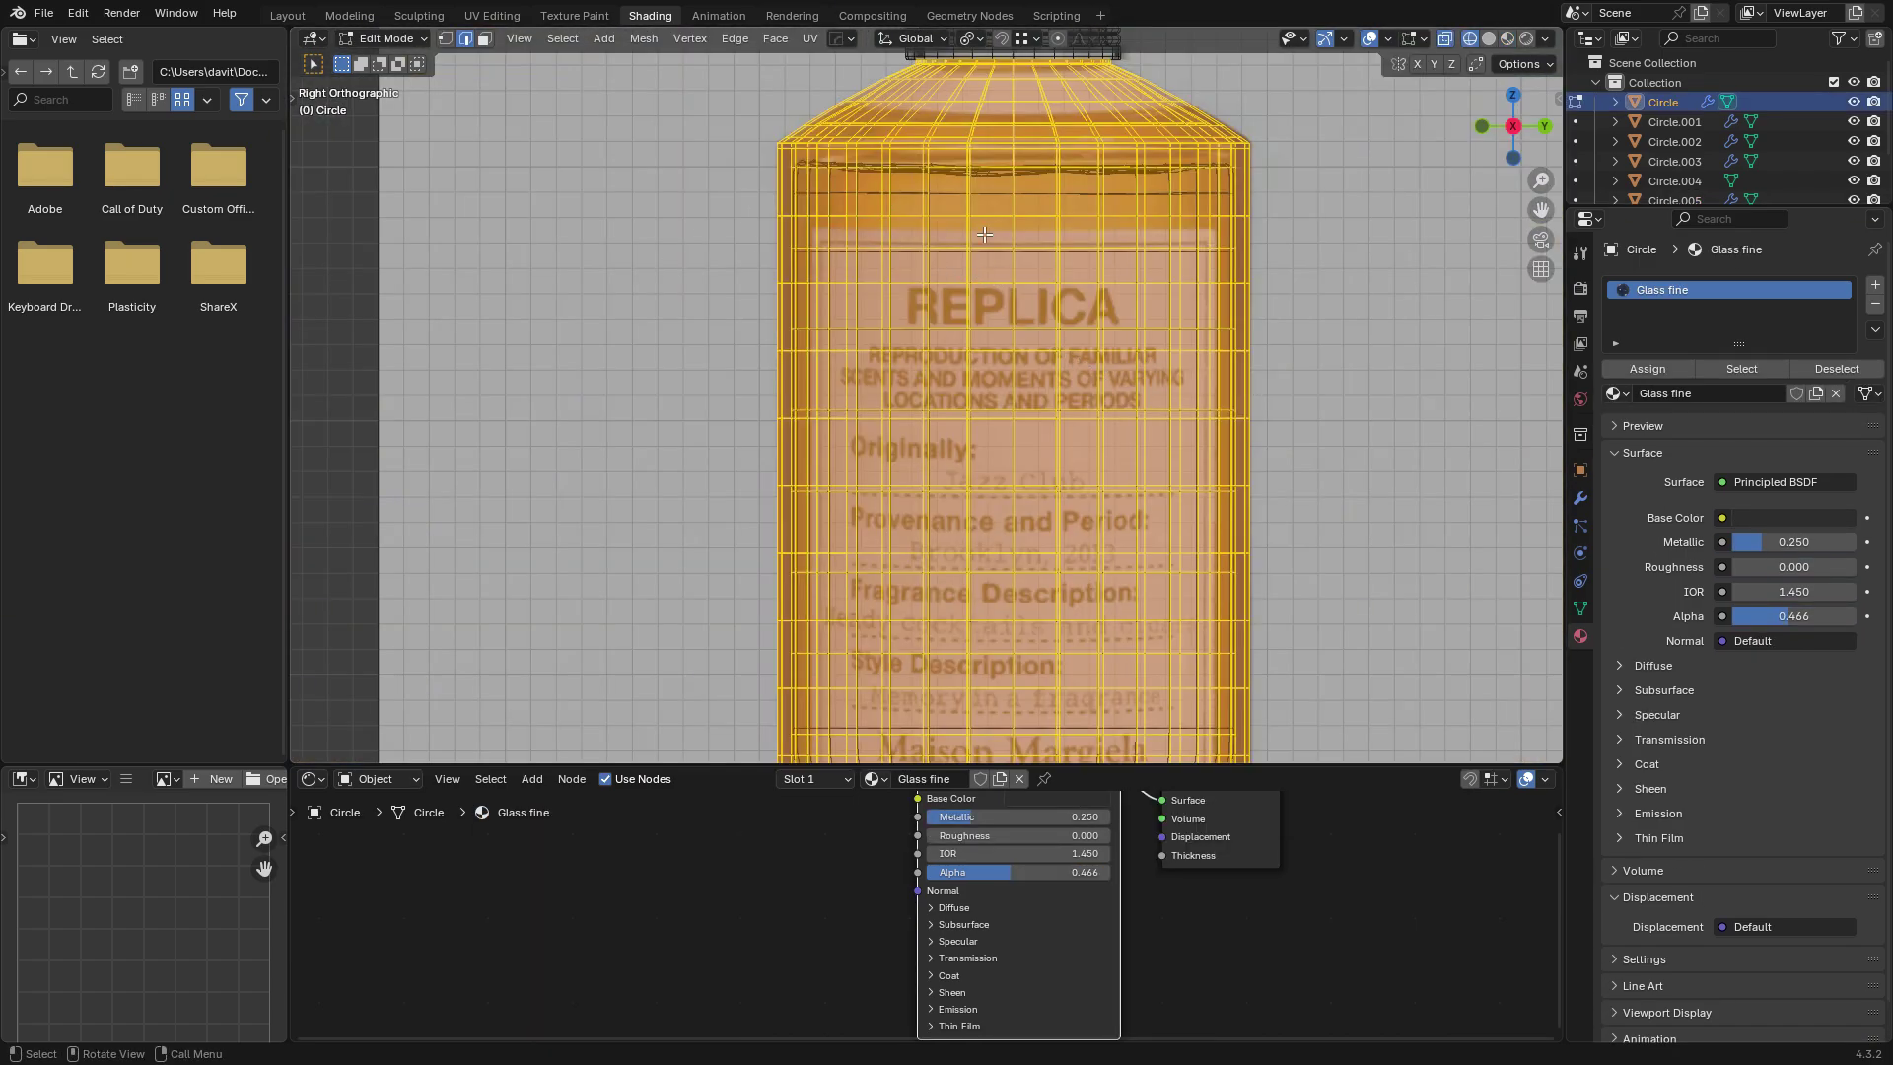
scroll(984, 233, "down", 5)
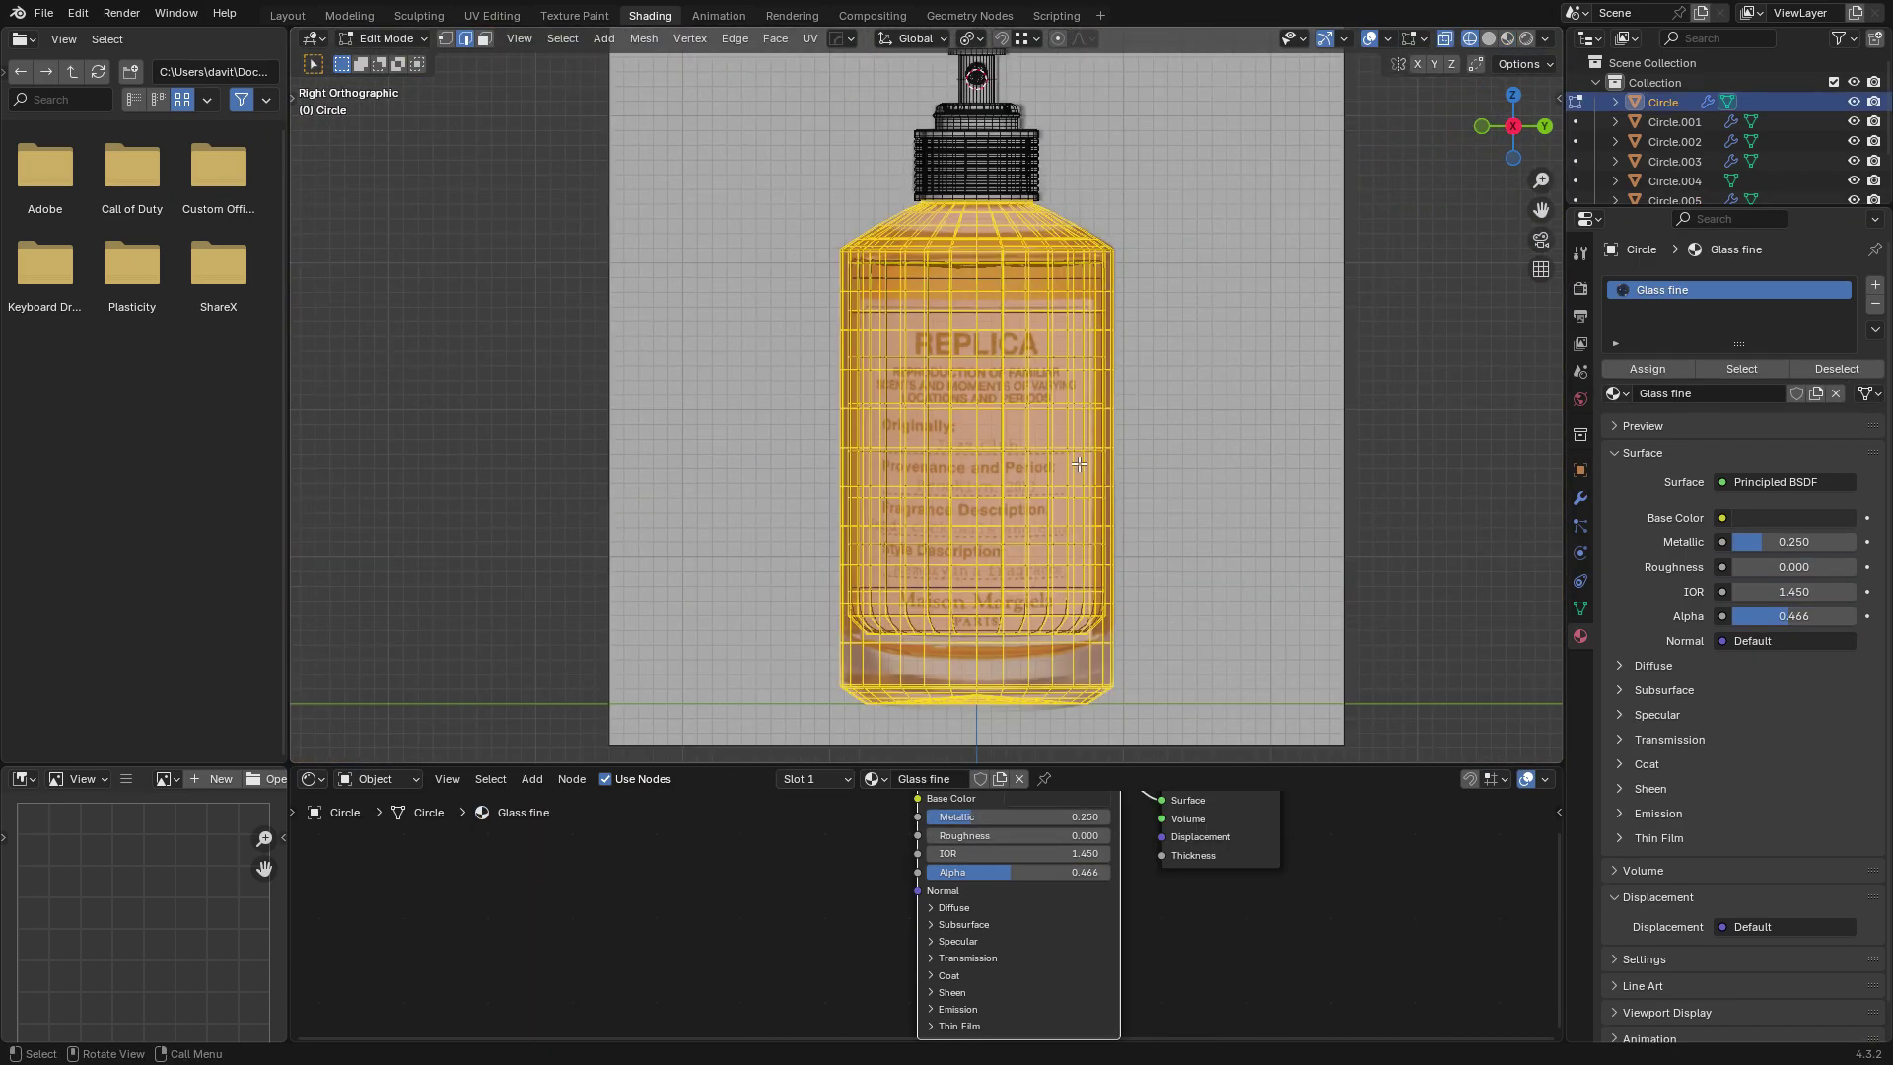
scroll(989, 345, "up", 4)
scroll(898, 255, "down", 2)
middle_click_drag(898, 255, 912, 305, "shift")
scroll(911, 305, "up", 5)
key("ctrl+r")
left_click(838, 284)
left_click(837, 260)
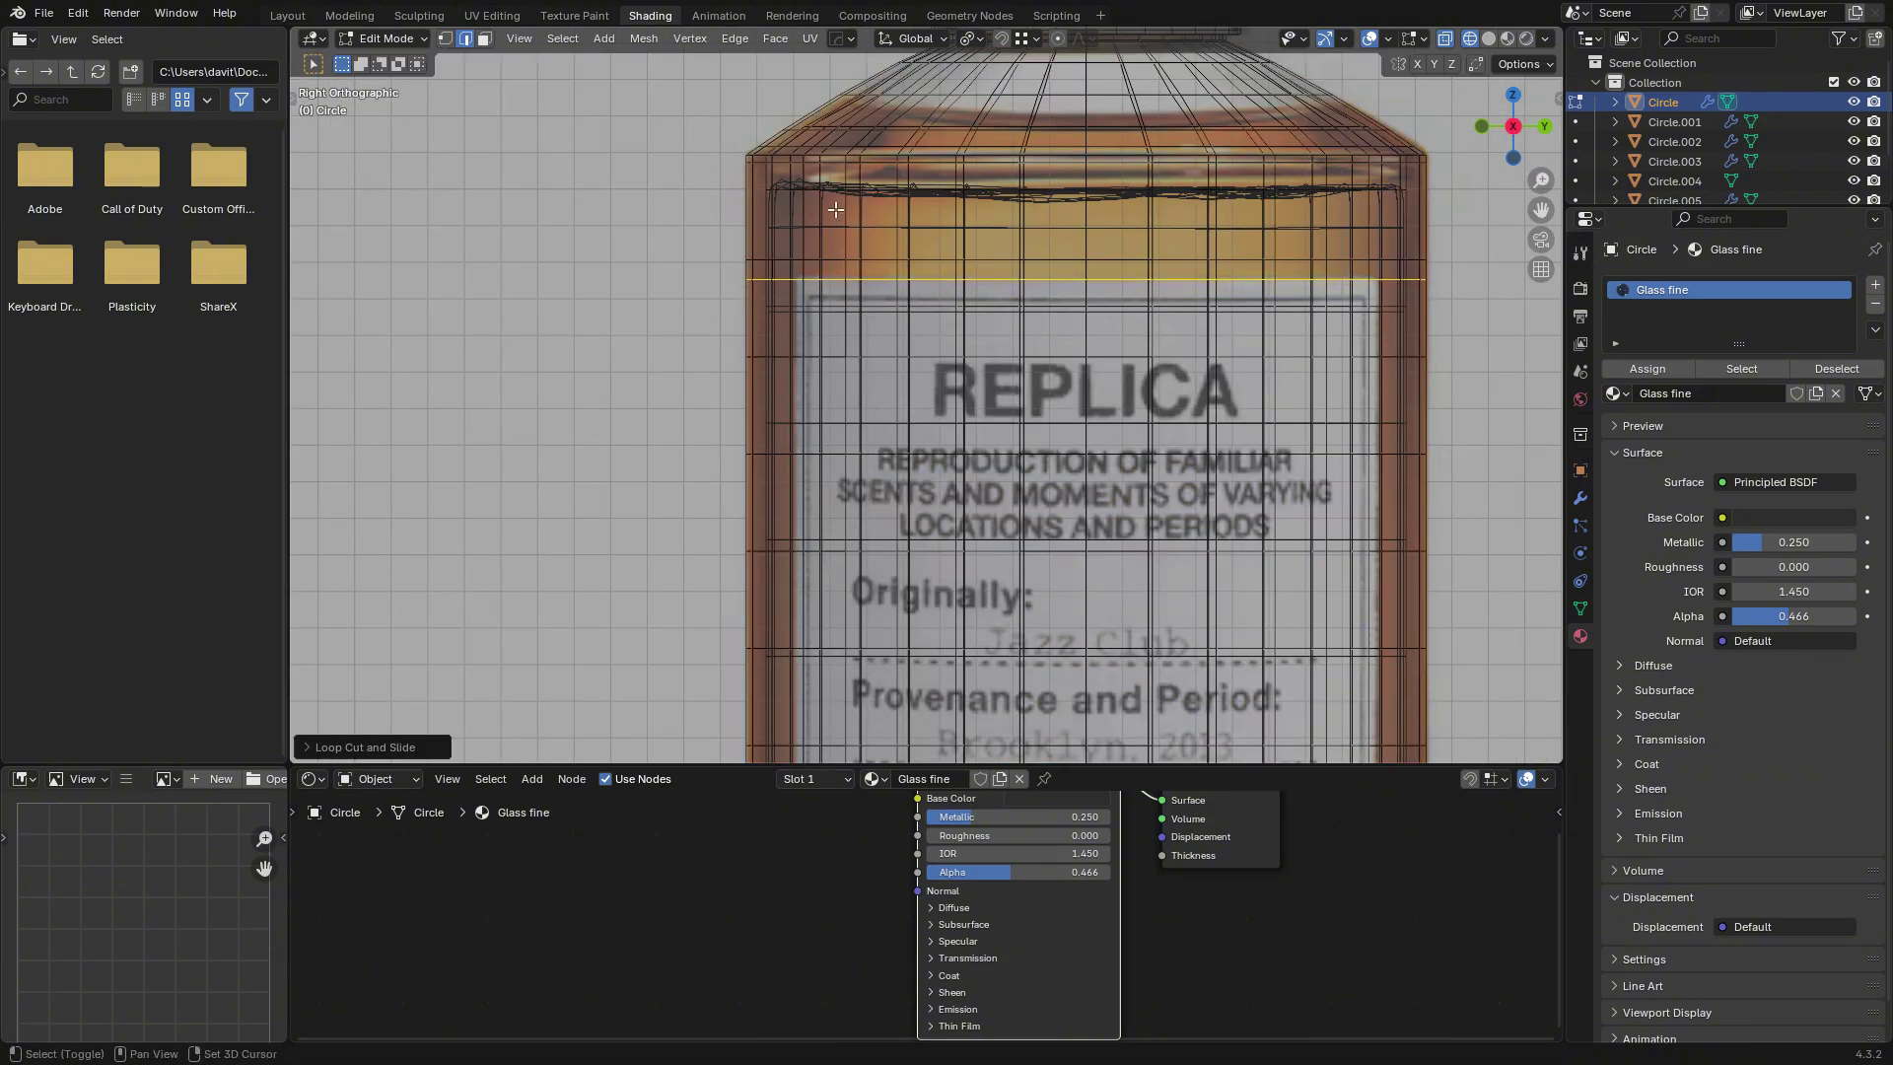
Add a second horizontal loop cut around the bottle at the lower edge of the reference label.
scroll(1089, 414, "down", 1)
middle_click_drag(1089, 414, 1088, 699, "shift")
scroll(880, 625, "up", 2)
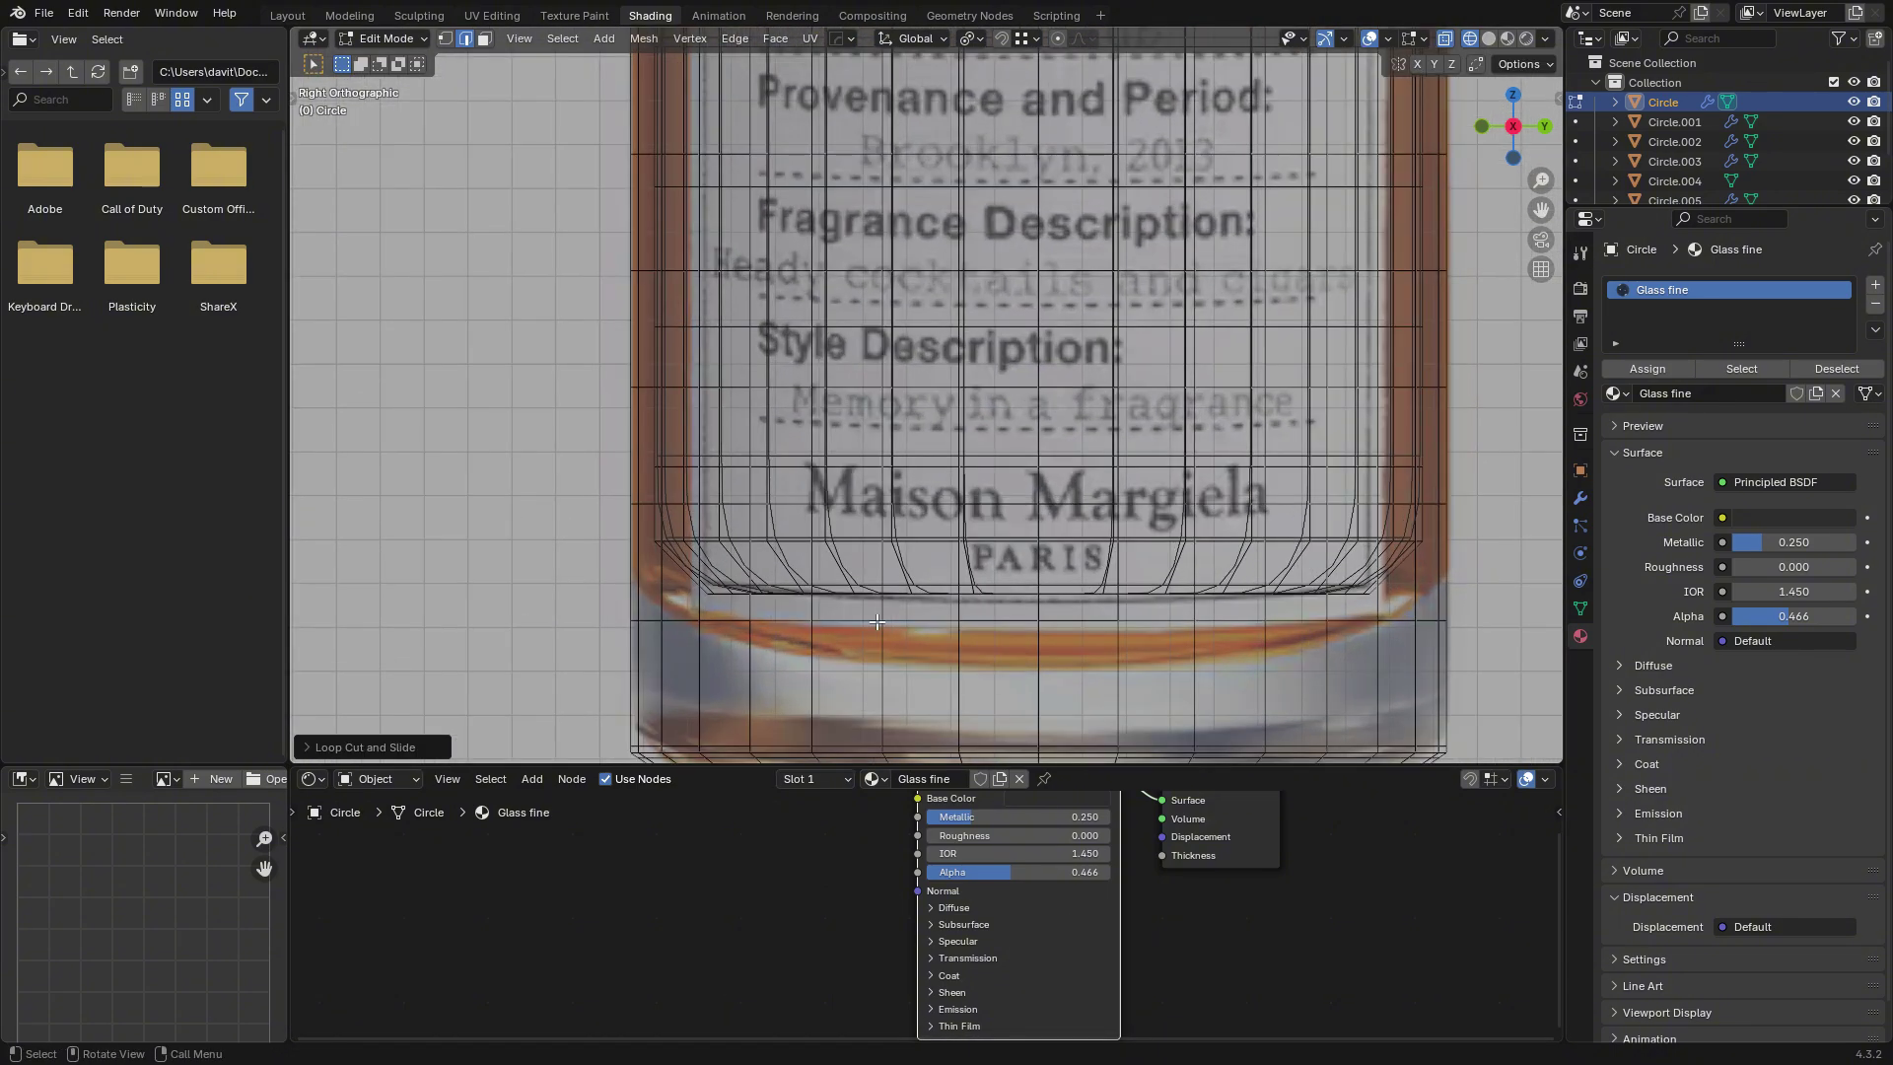
key("ctrl+r")
left_click(653, 606)
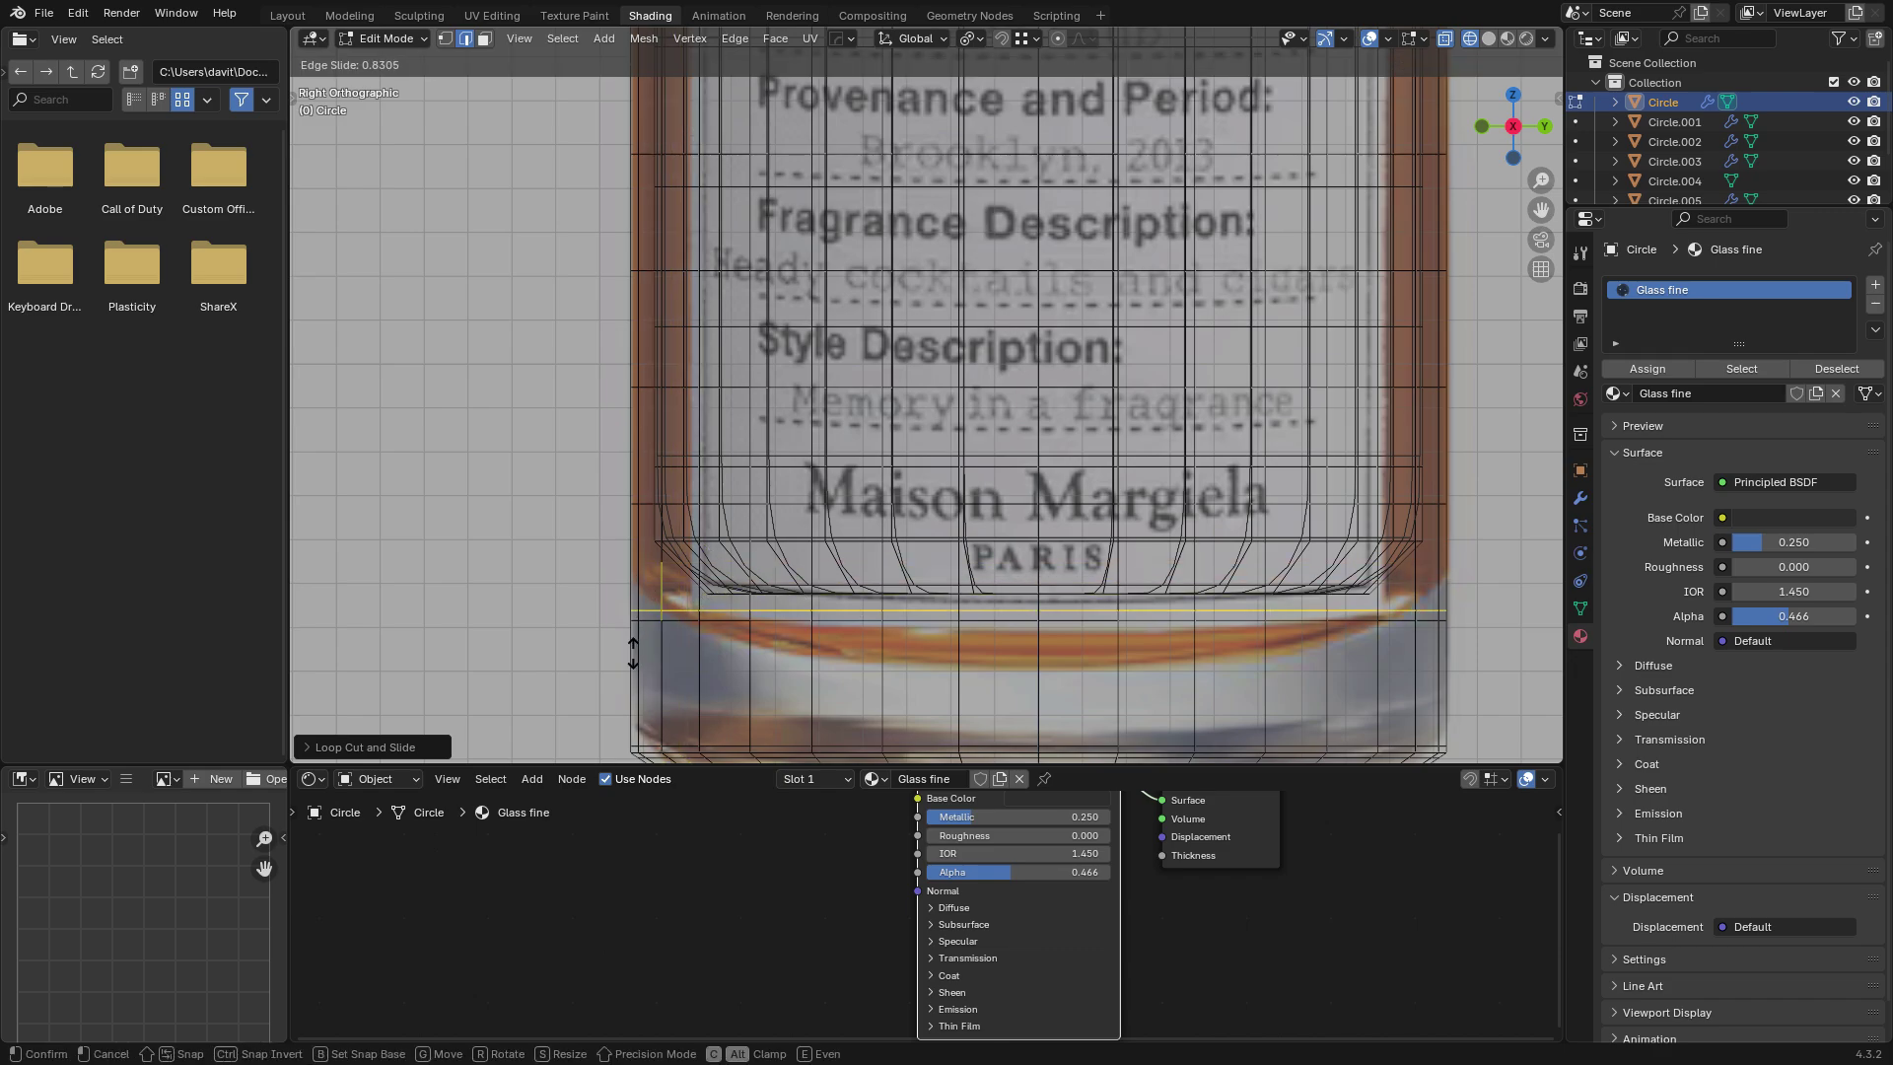
left_click(634, 659)
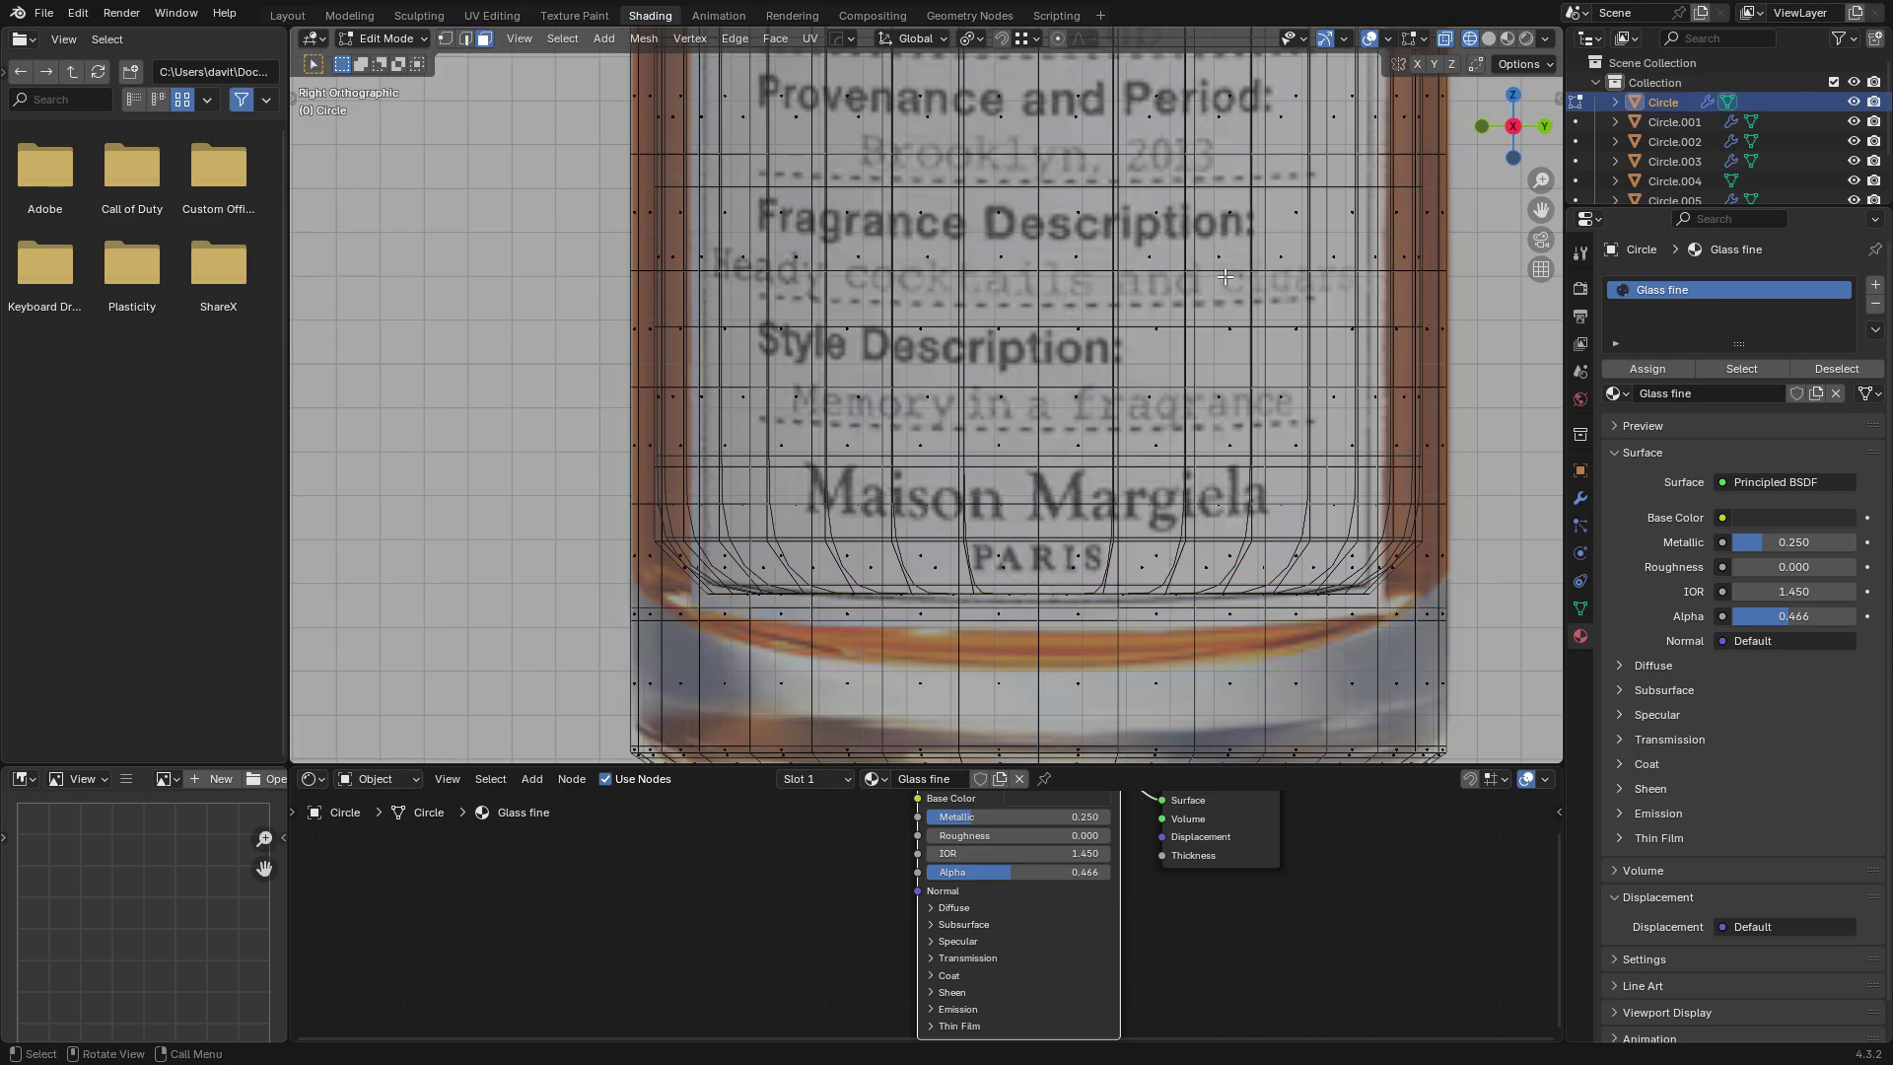
Select the rectangular block of bottle faces between the two new loops that matches the reference label area.
middle_click_drag(687, 564, 765, 579)
scroll(788, 577, "up", 1)
left_click(818, 578)
key("KP_3")
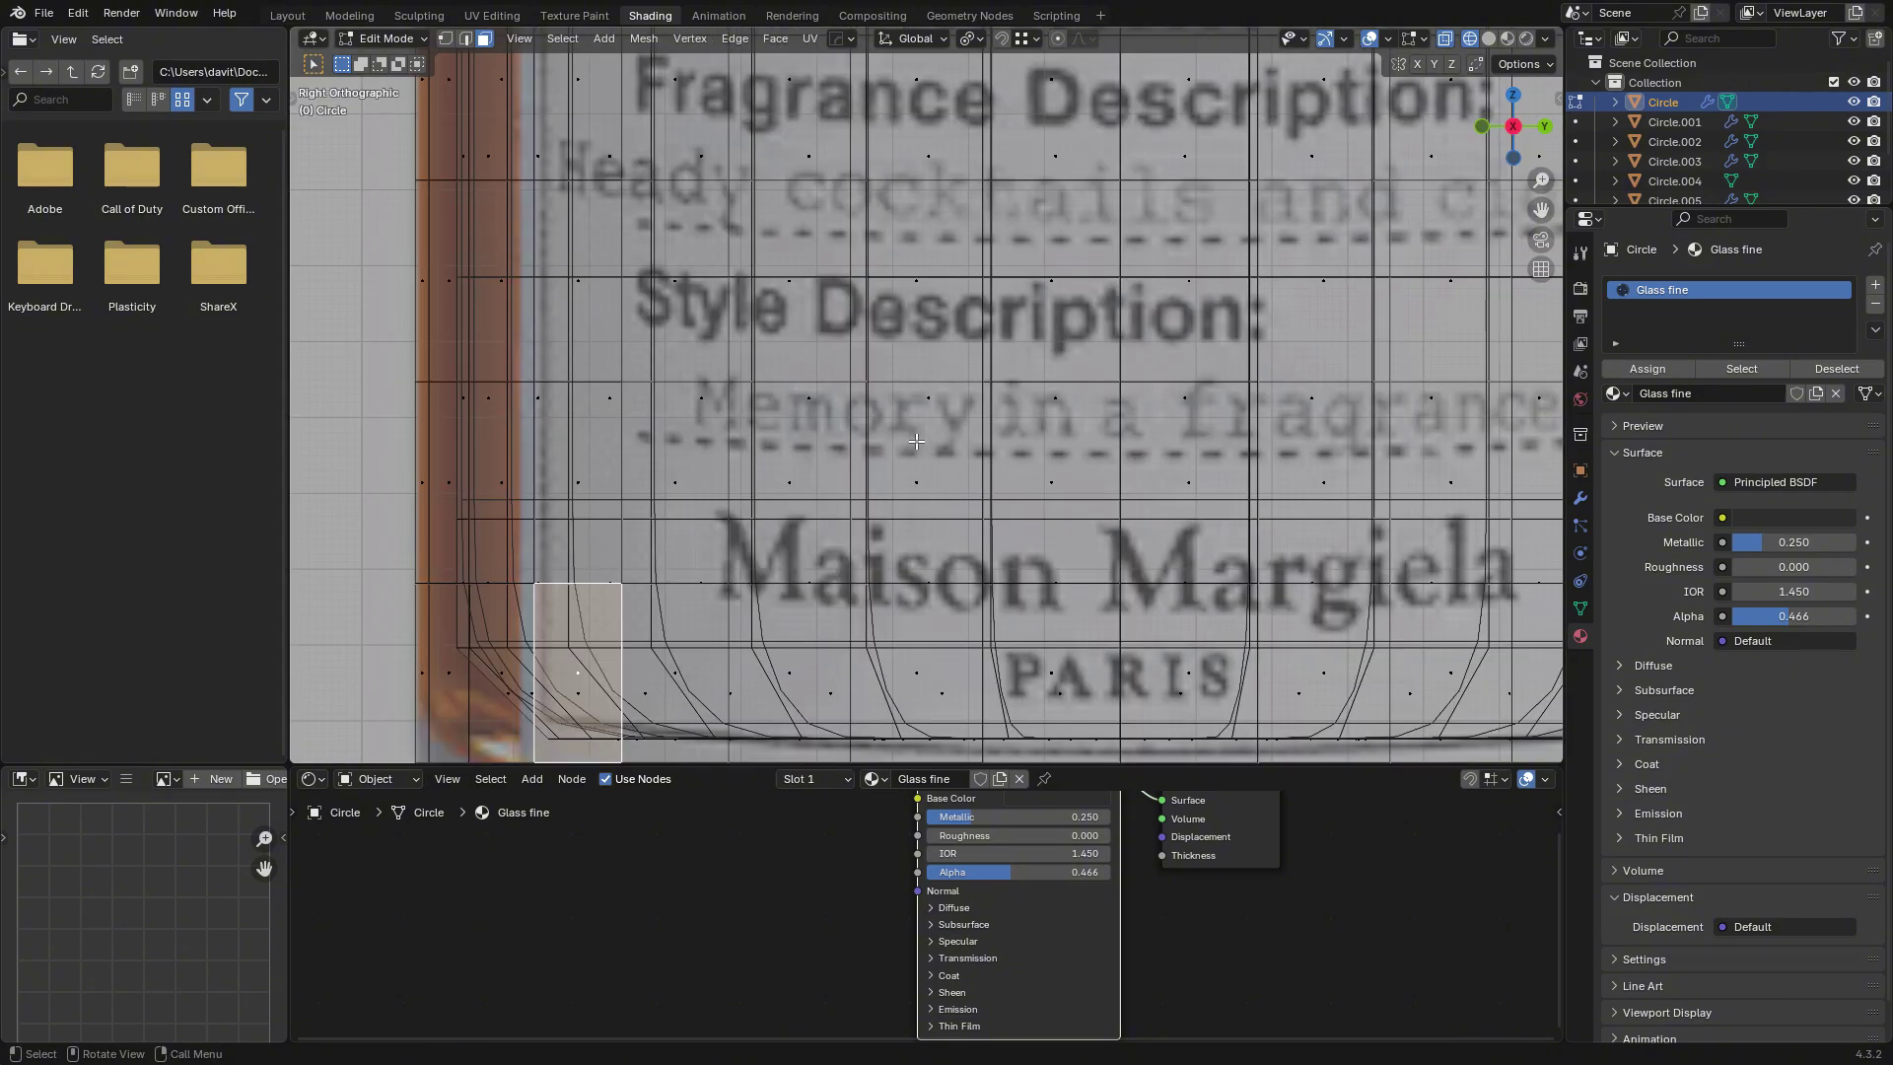
scroll(980, 337, "down", 4)
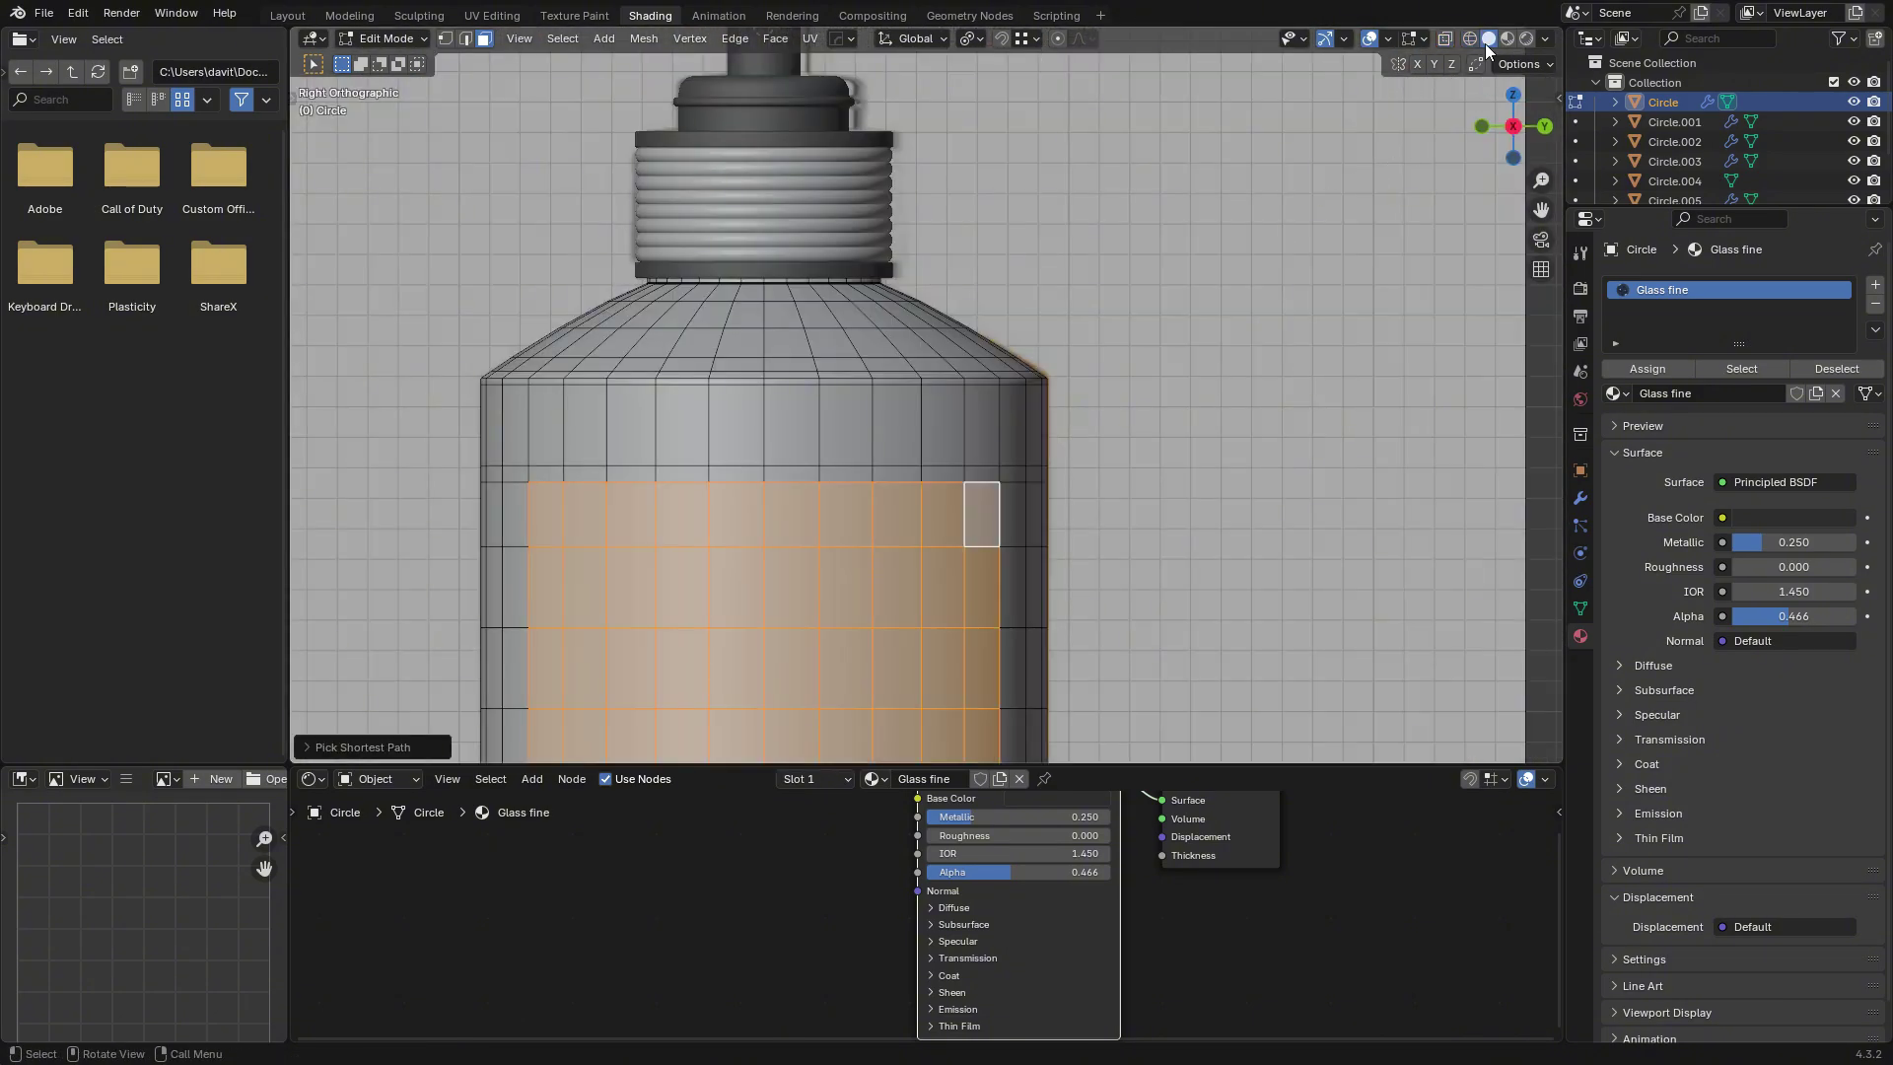
middle_click_drag(1272, 231, 1242, 255)
scroll(1217, 287, "down", 8)
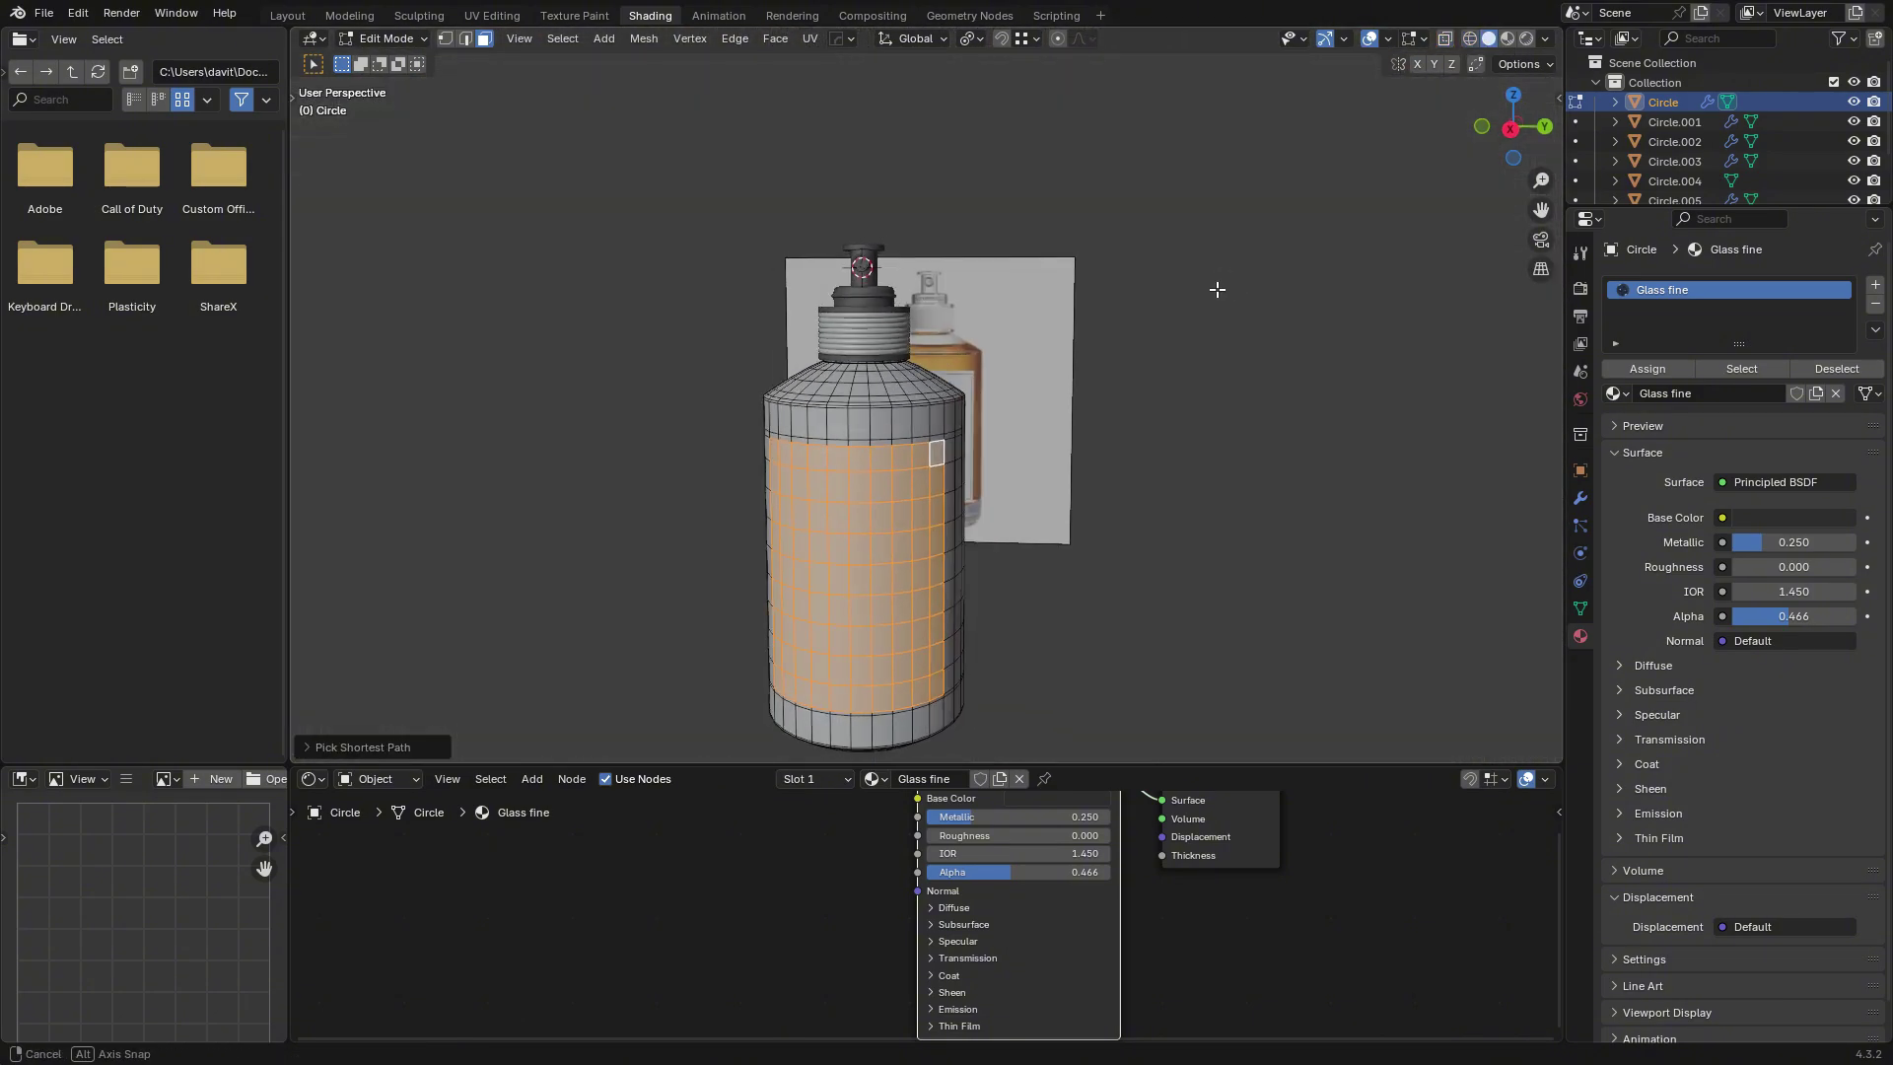
middle_click_drag(1055, 476, 1091, 571)
scroll(989, 561, "up", 5)
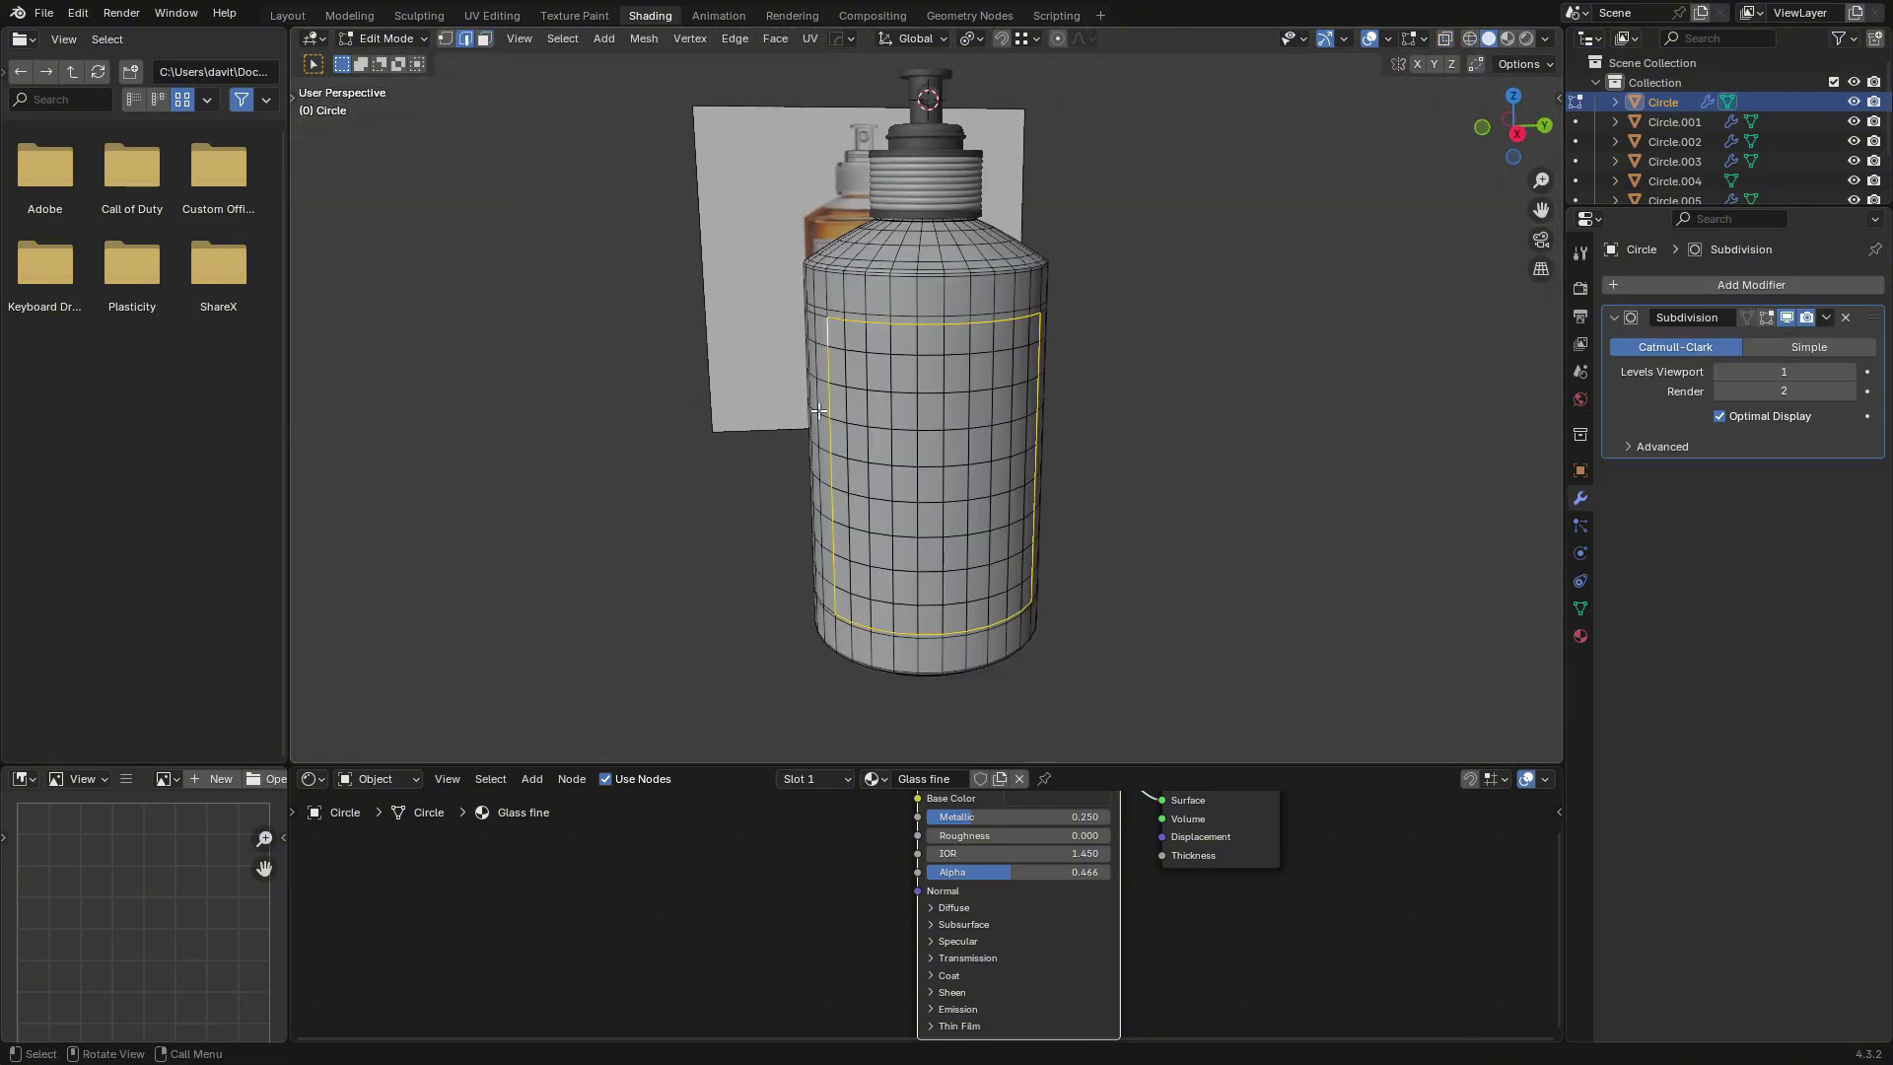
mouse_move(822, 312)
middle_mouse_down()
mouse_move(684, 228)
mouse_move(772, 333)
mouse_move(859, 315)
middle_mouse_up()
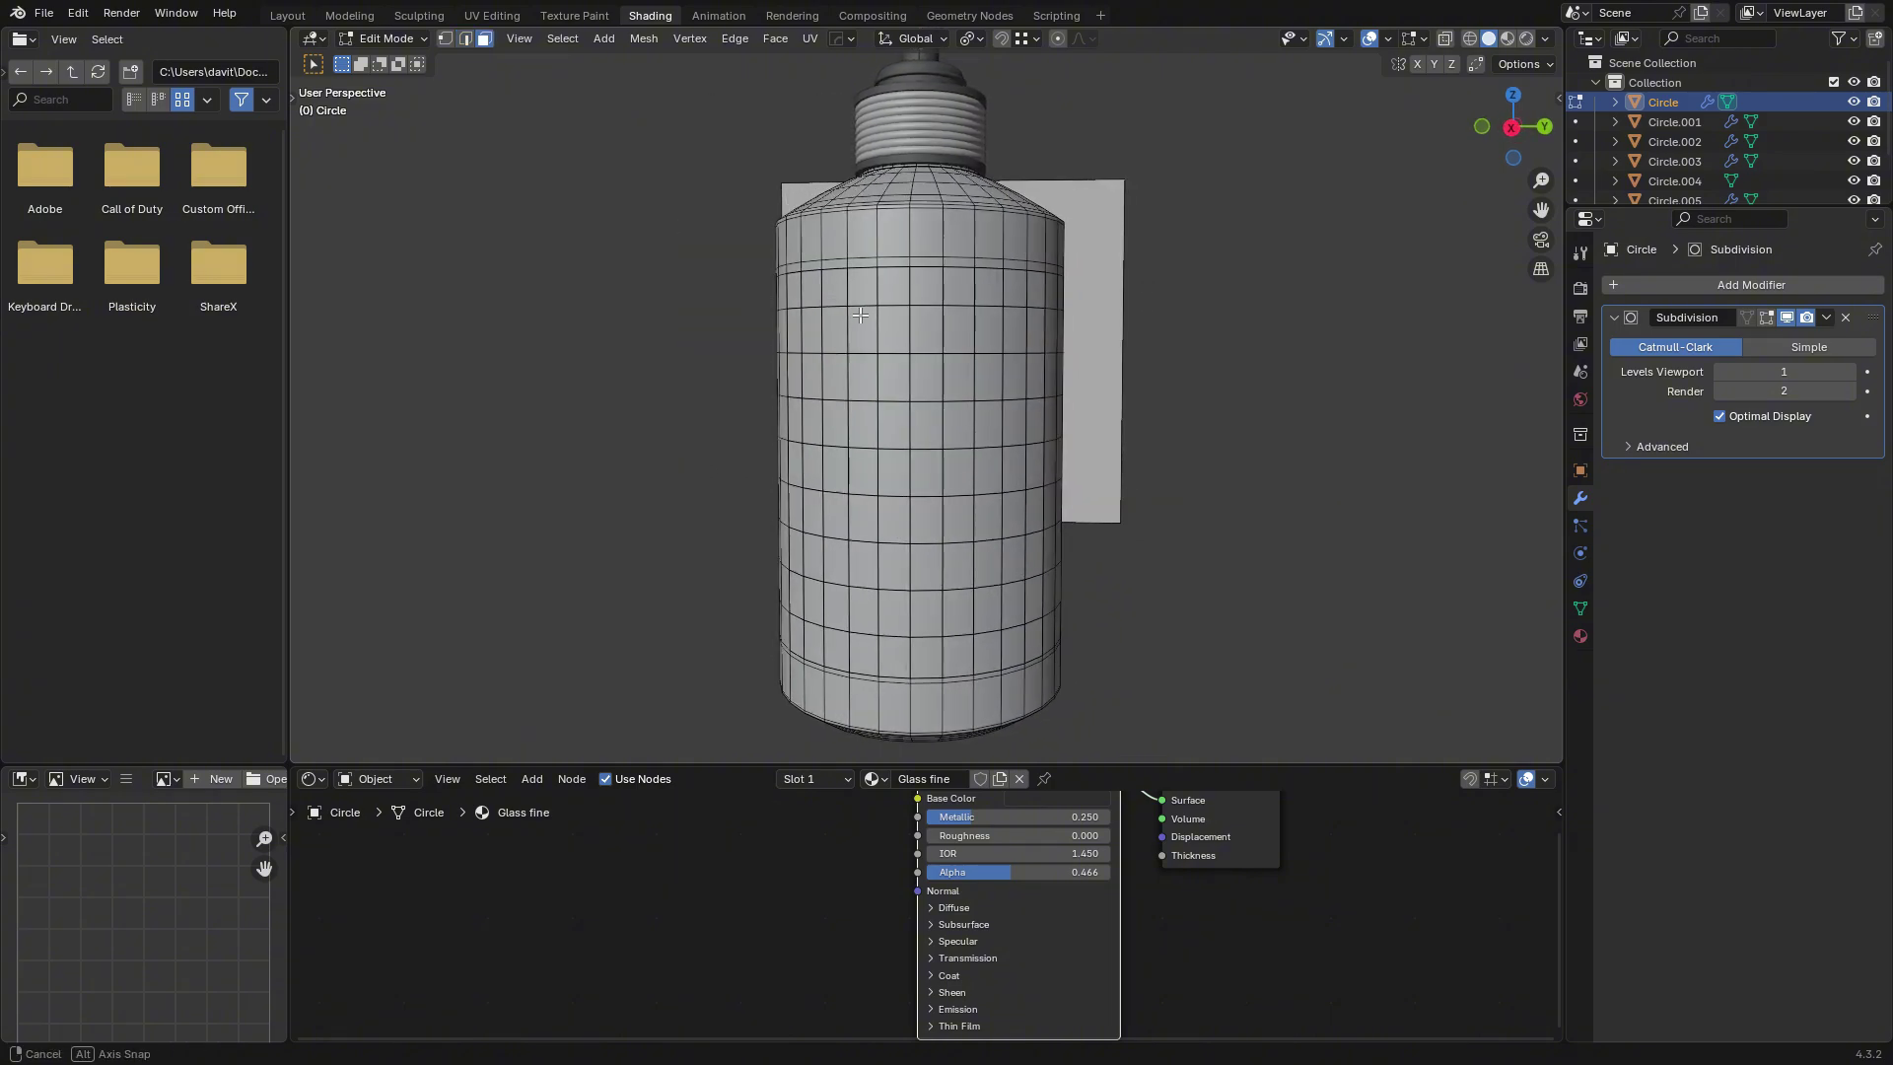
left_click_drag(1027, 647, 1027, 647)
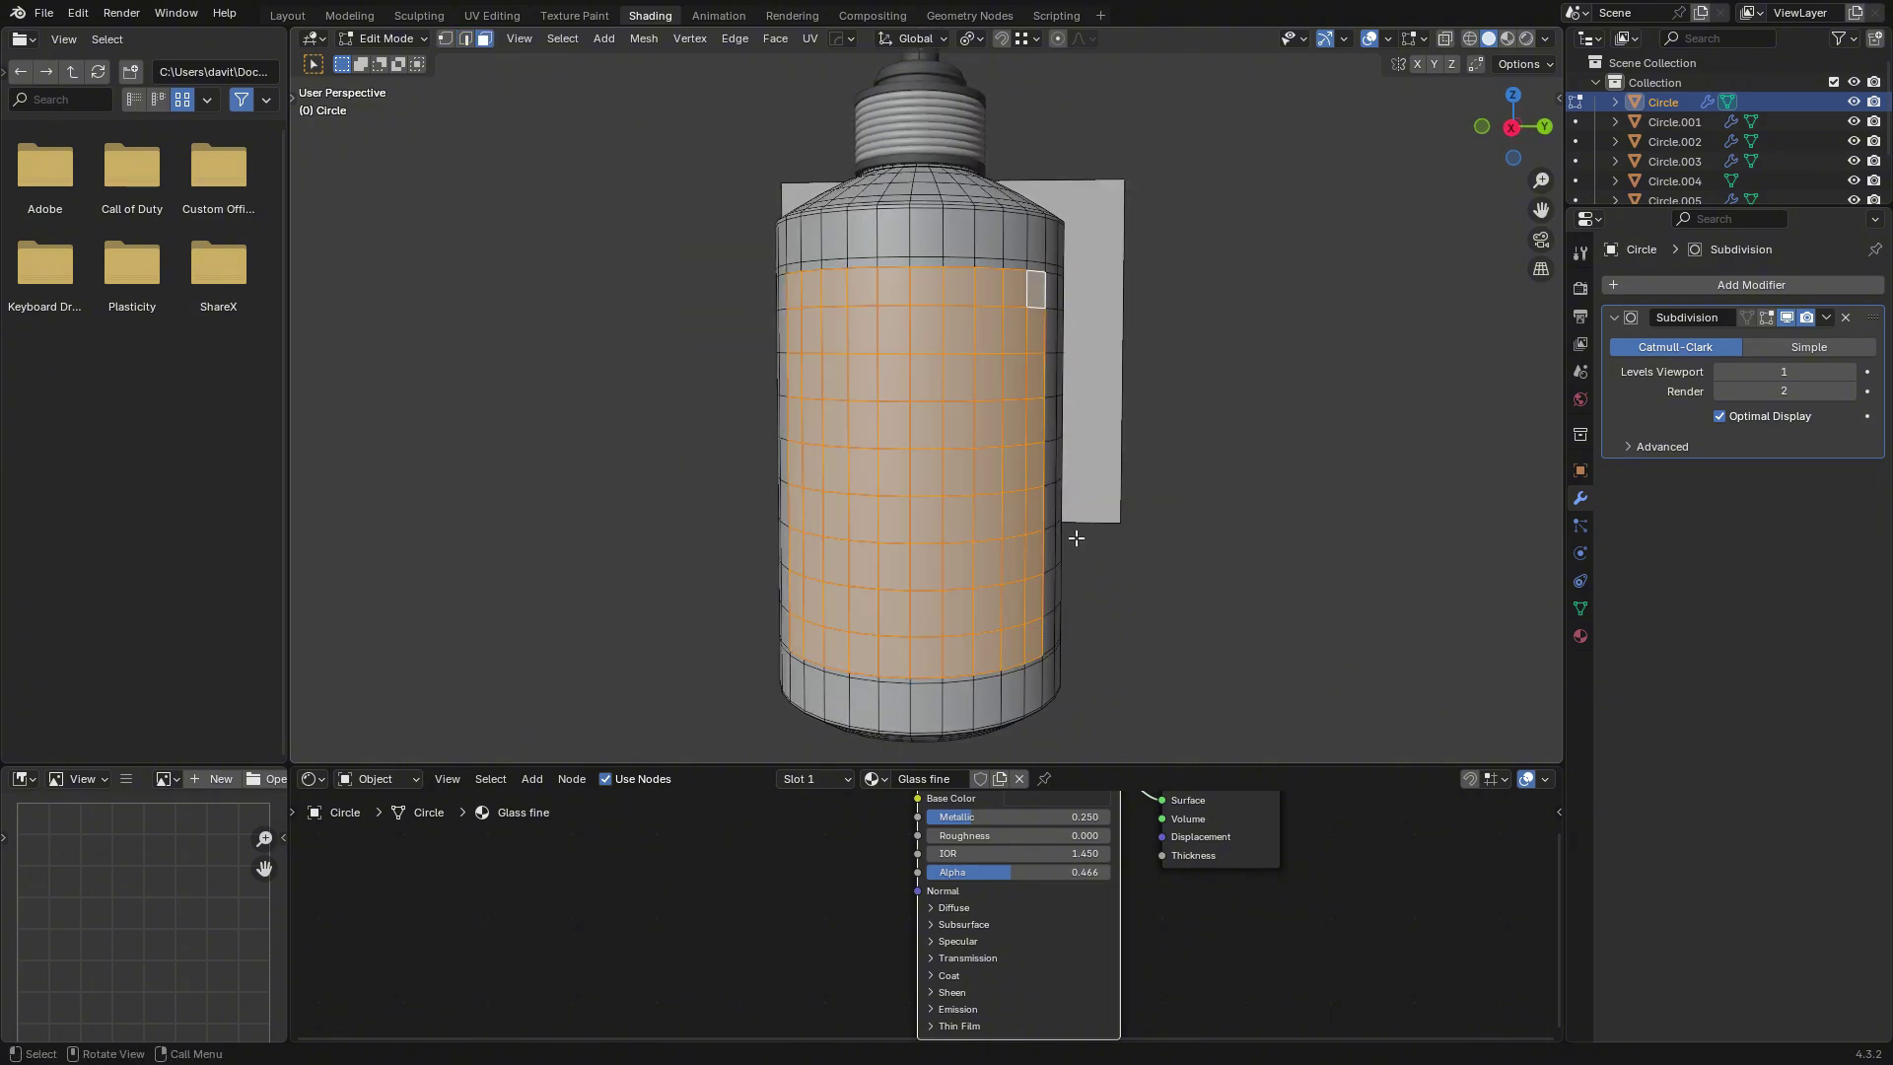
Duplicate the selected label faces in place, separate them into their own object and return to Object Mode.
middle_click_drag(1072, 536, 1098, 659)
key("g")
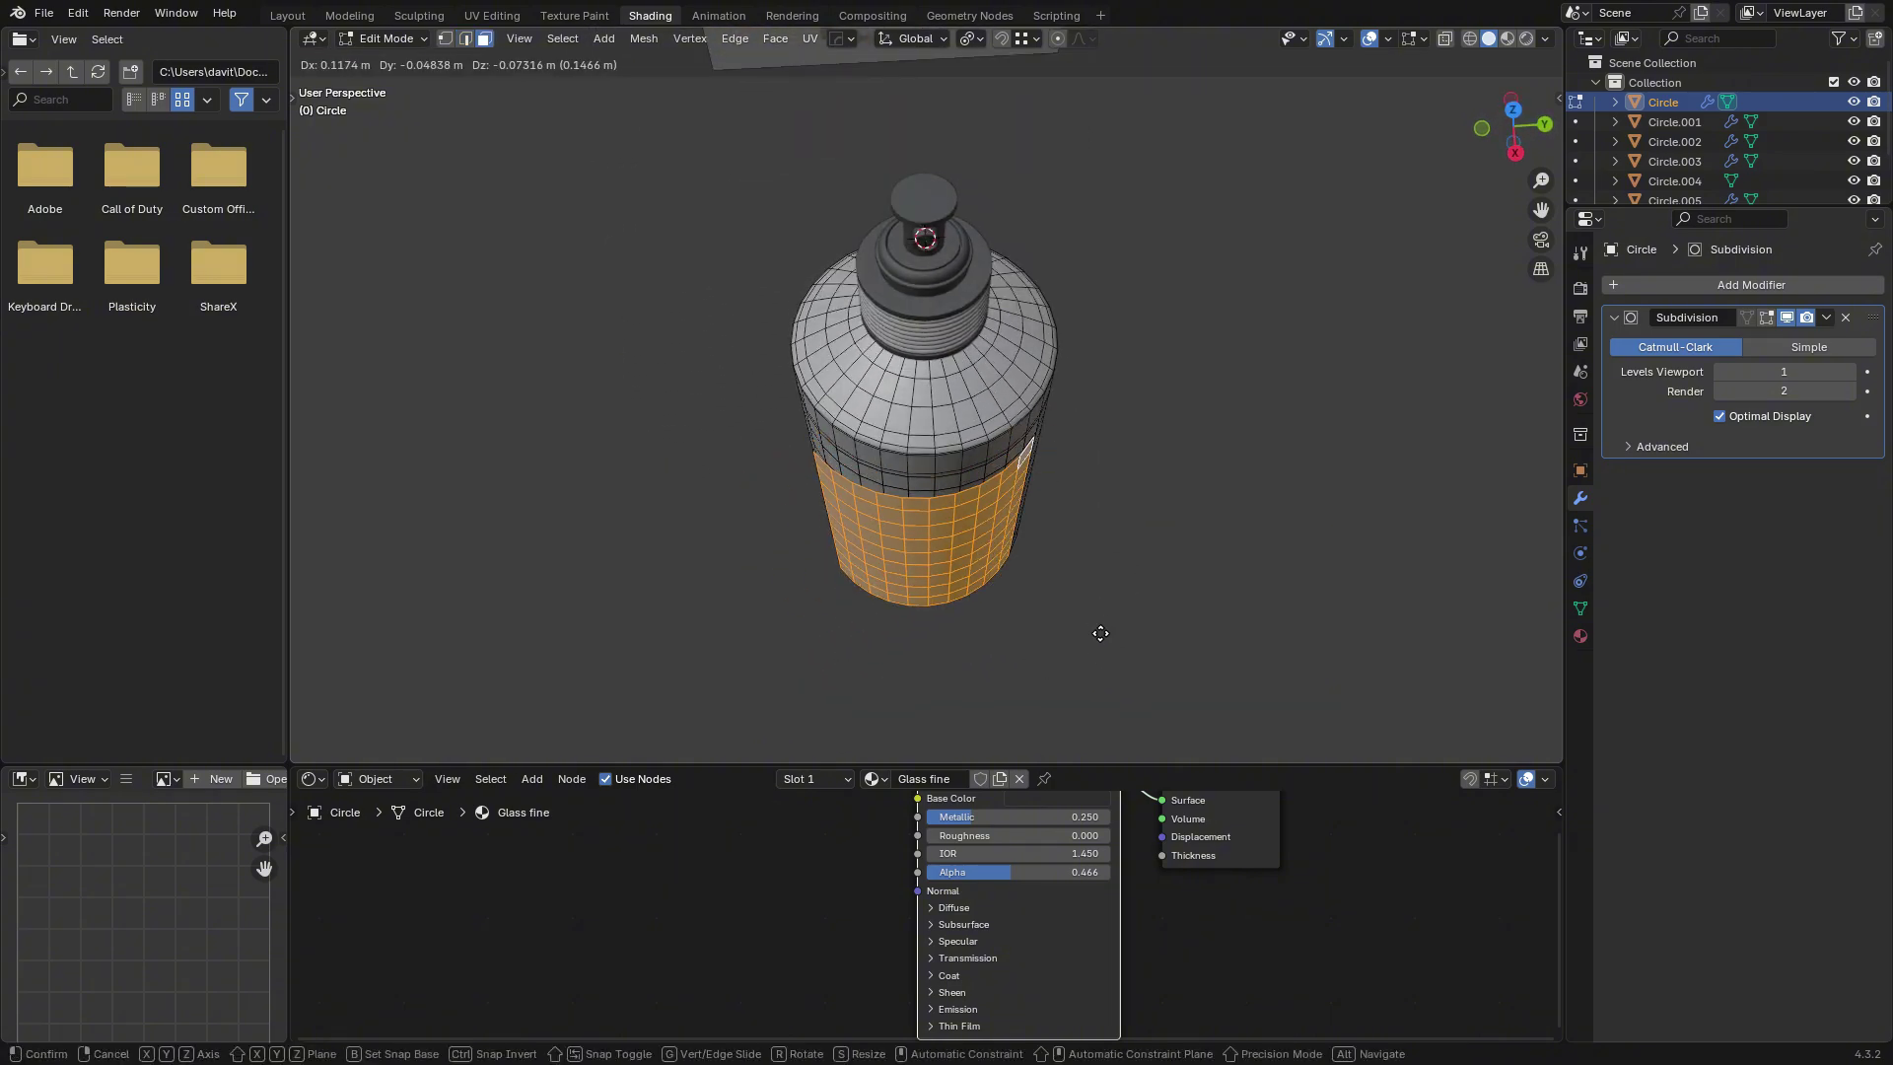
left_click(1098, 636)
key("p")
left_click(1093, 629)
key("Tab")
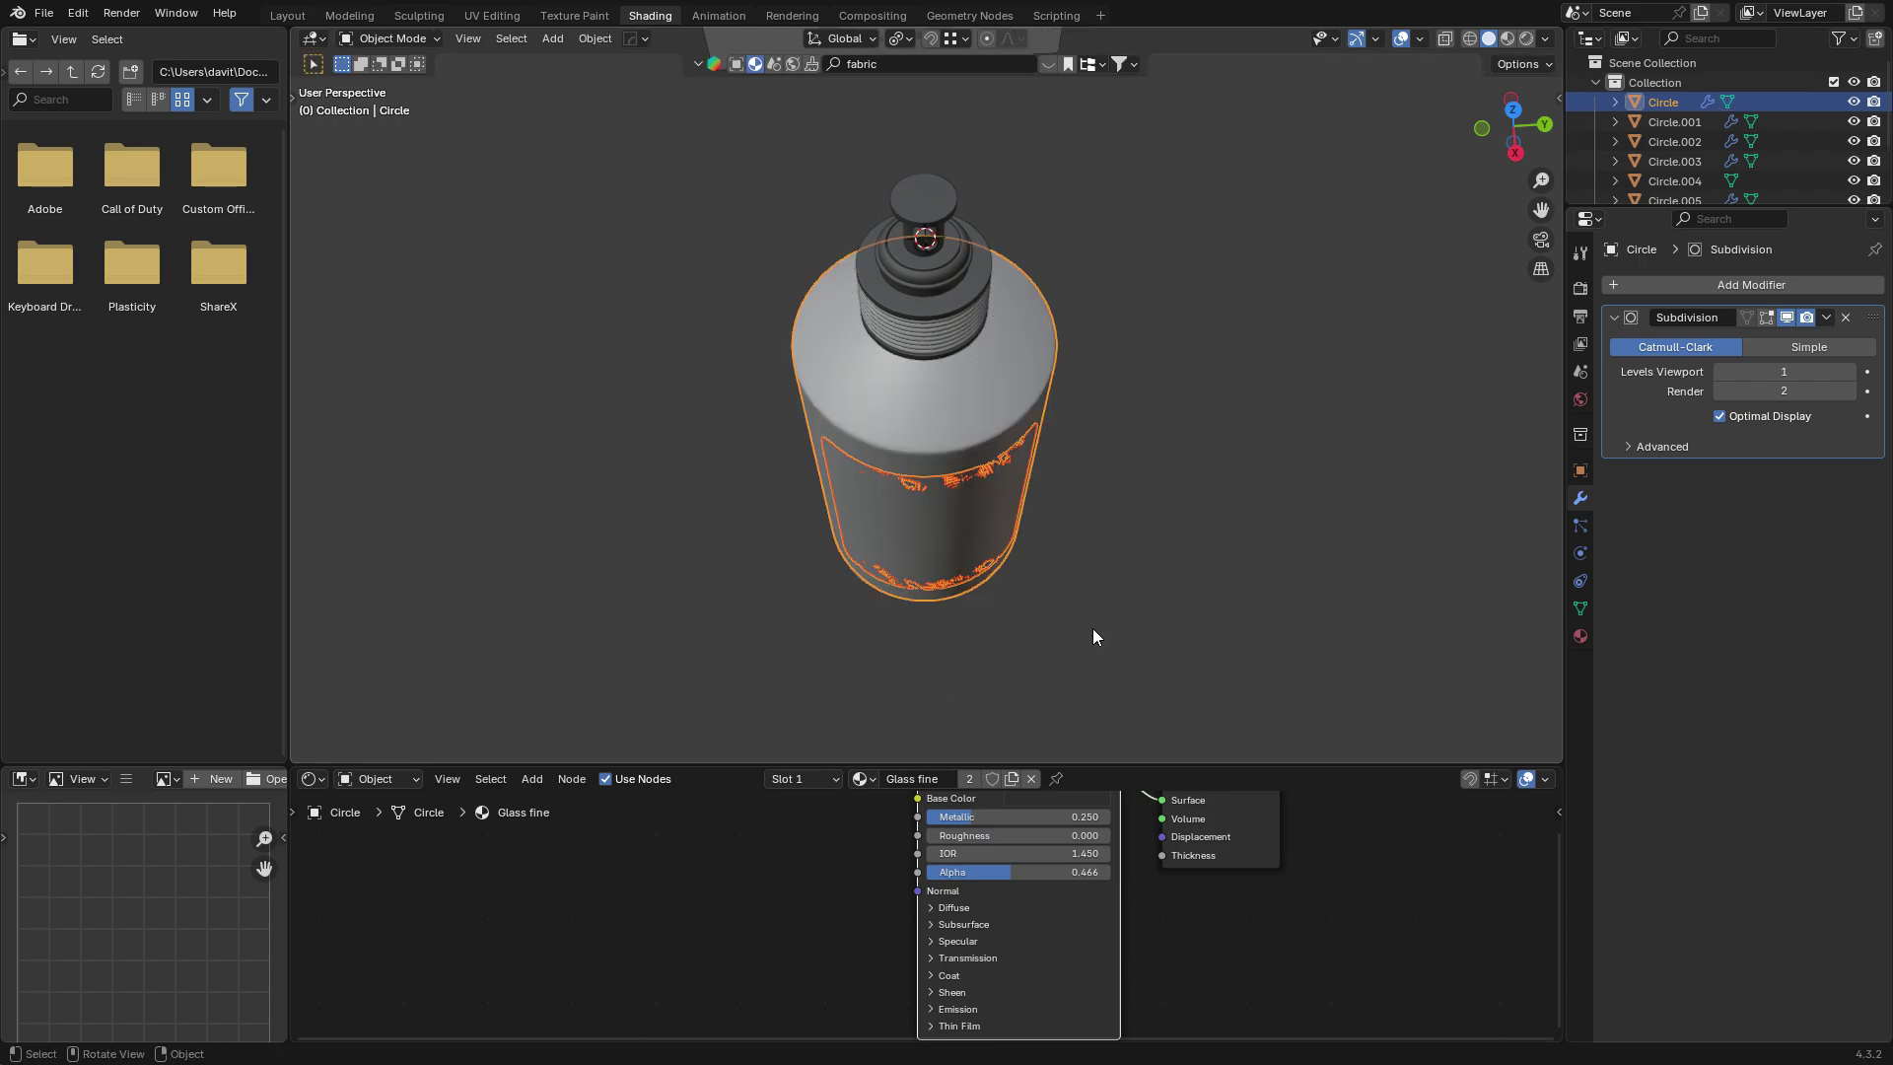
Select the separated label object (Circle.006) and remove its Subdivision modifier, giving it square corners.
left_click(972, 499)
left_click(1512, 109)
middle_click_drag(1197, 328, 1060, 197)
left_click(1519, 146)
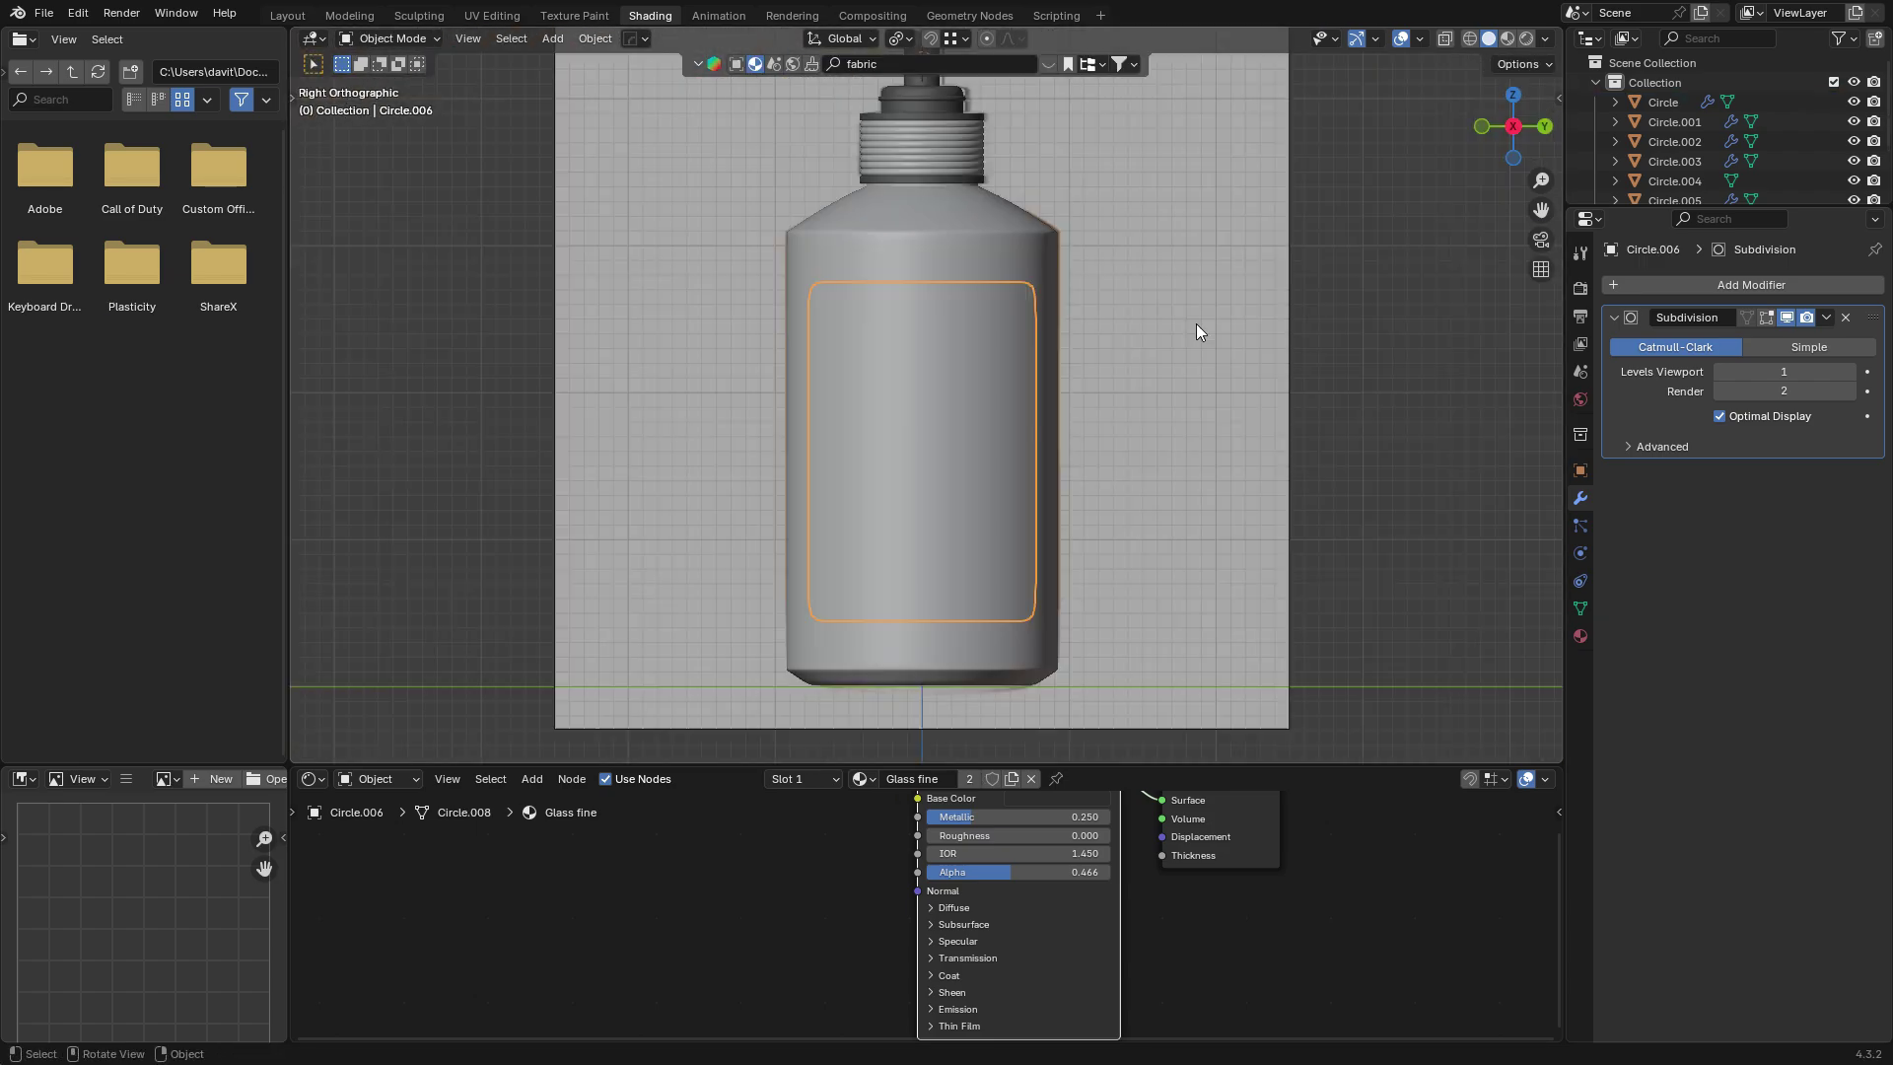
scroll(1197, 323, "up", 1)
scroll(1279, 349, "down", 2)
left_click(1845, 317)
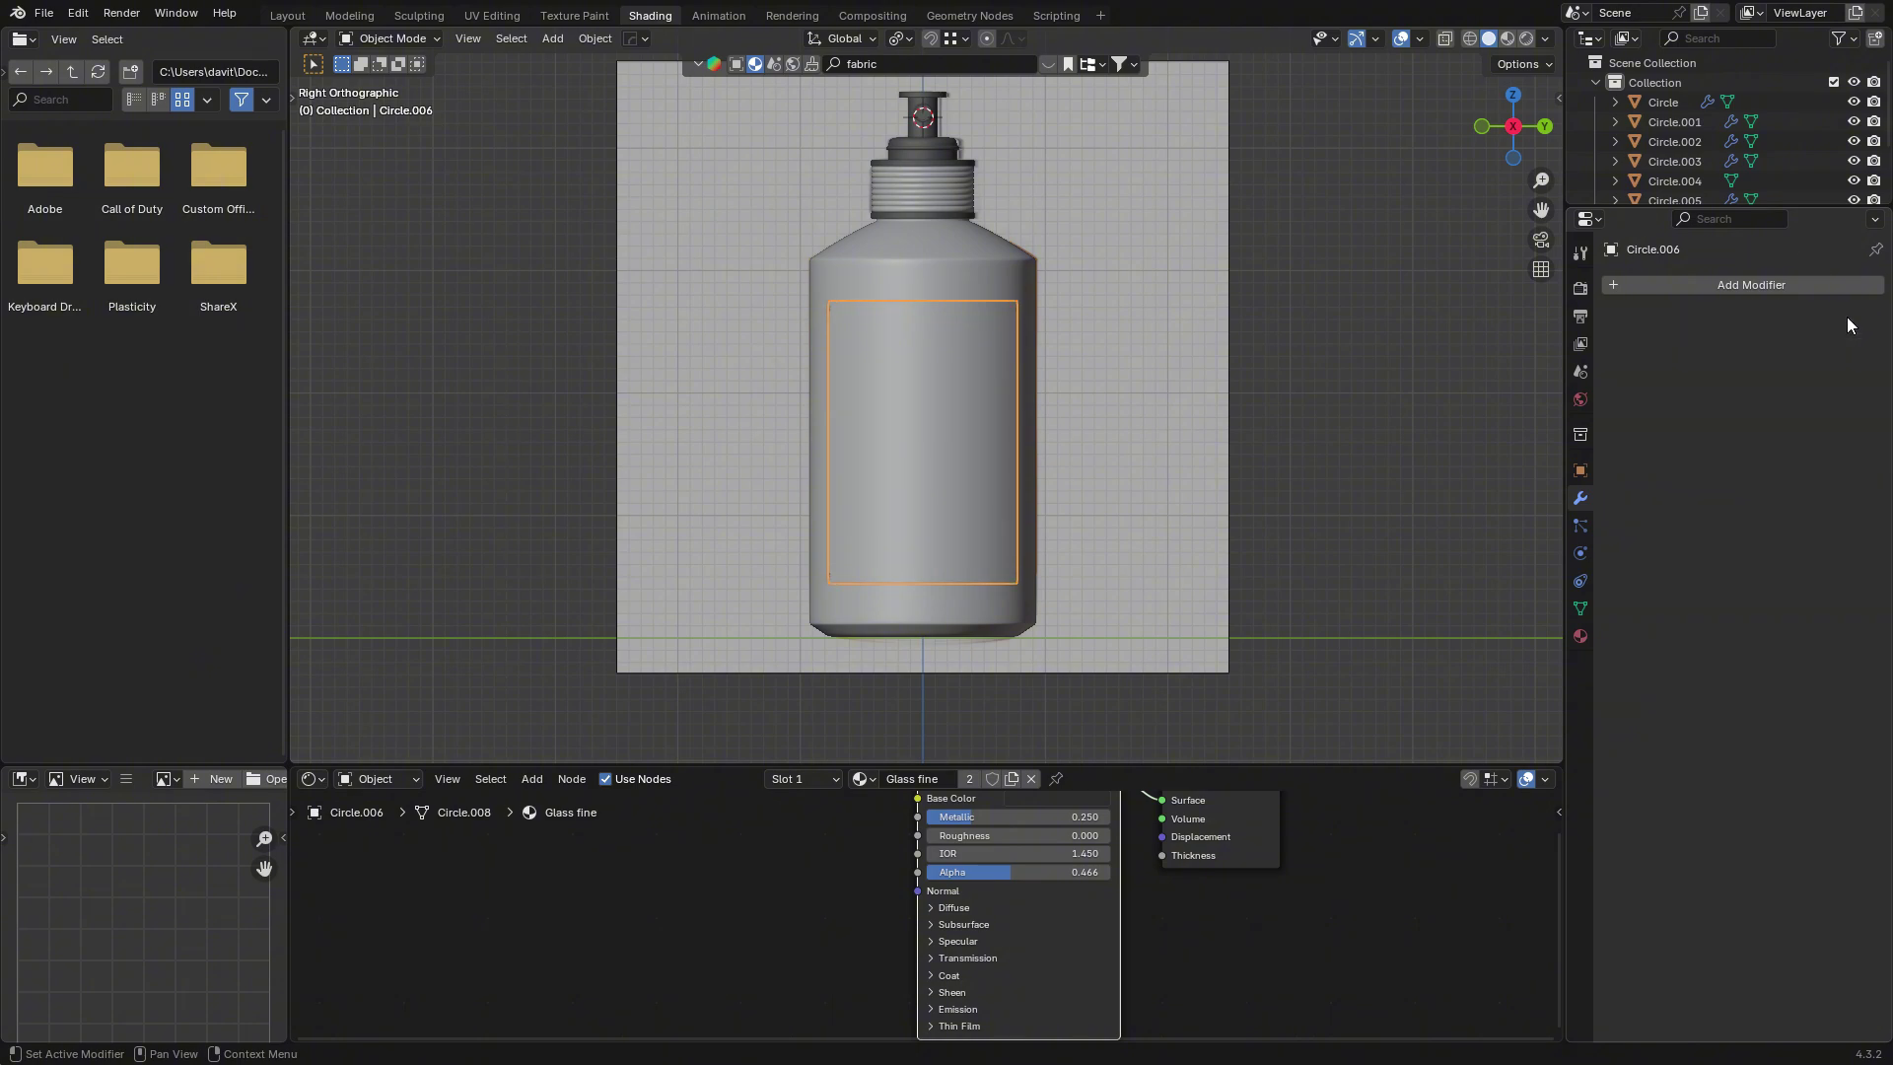
Move the label object outward along the X axis, slightly away from the bottle surface.
middle_click_drag(1316, 420, 916, 379)
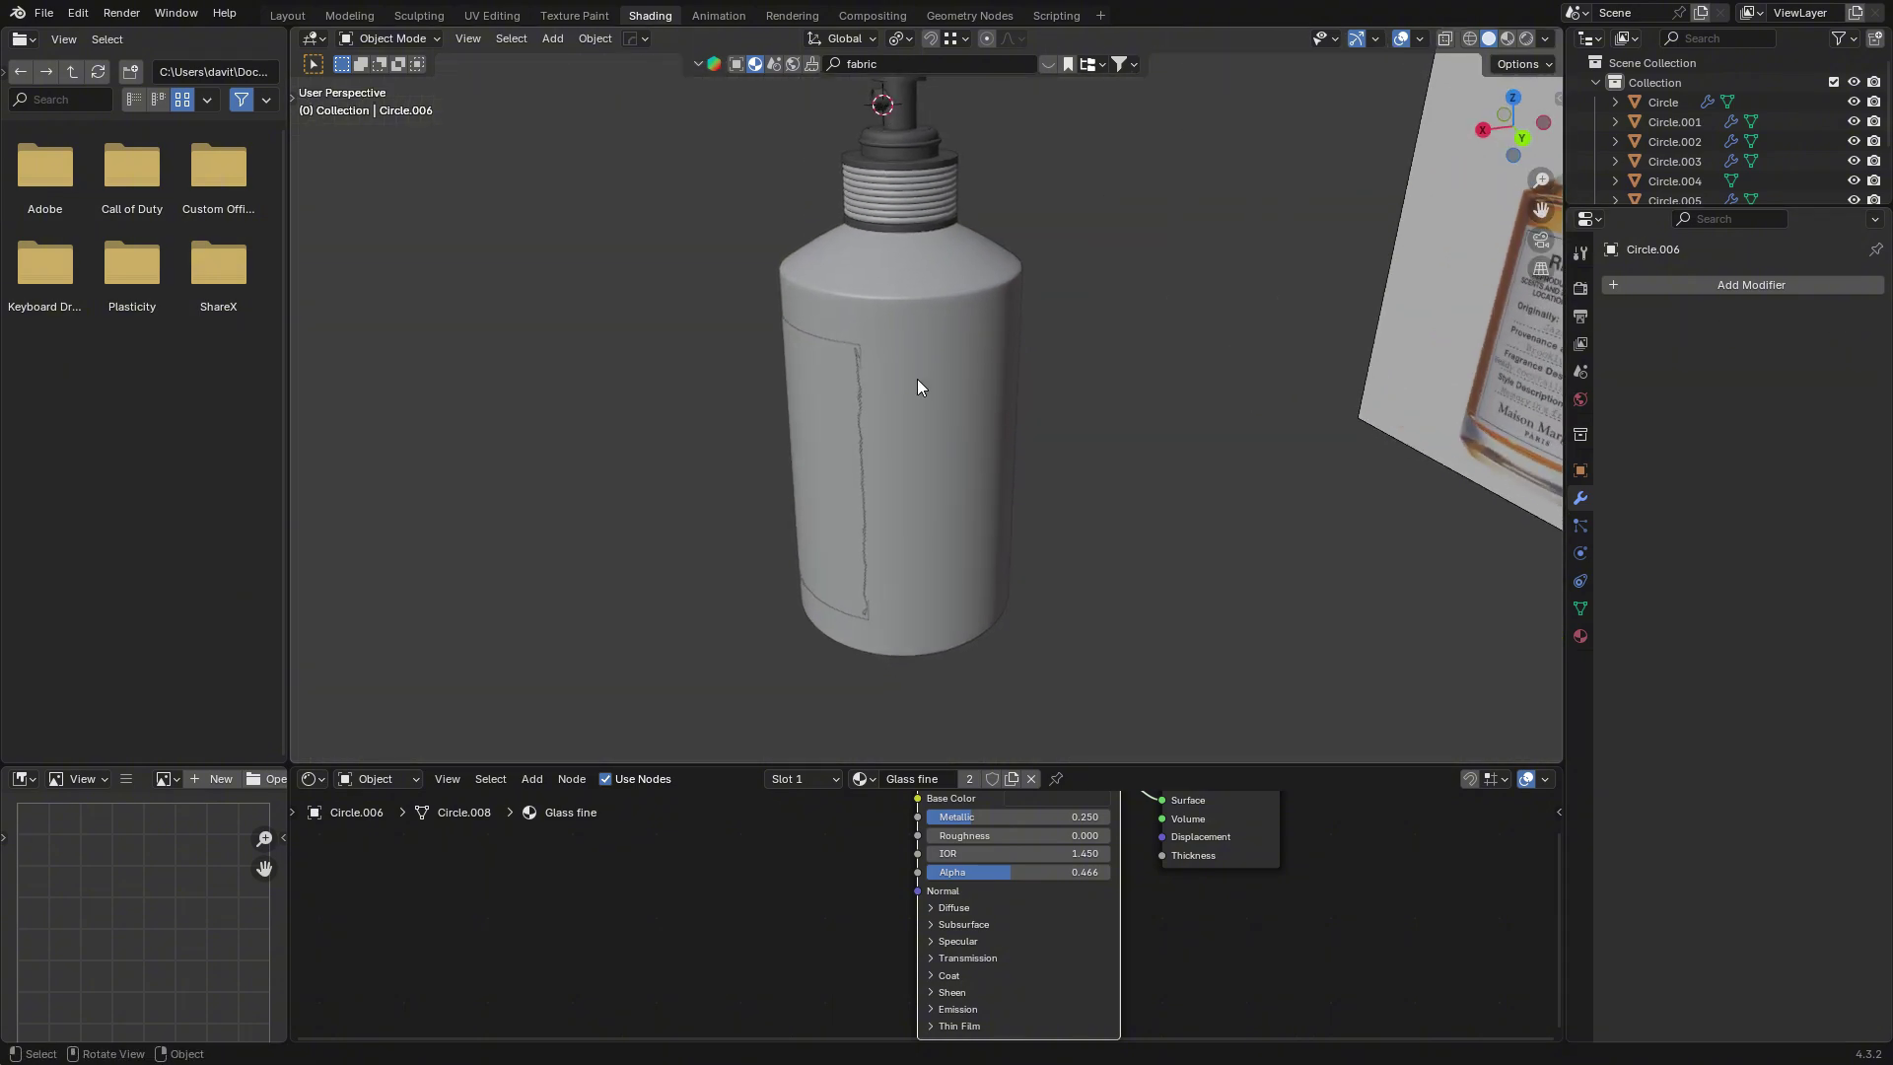
left_click(854, 396)
key("KP_Decimal")
key("g")
key("x")
left_click(1090, 478)
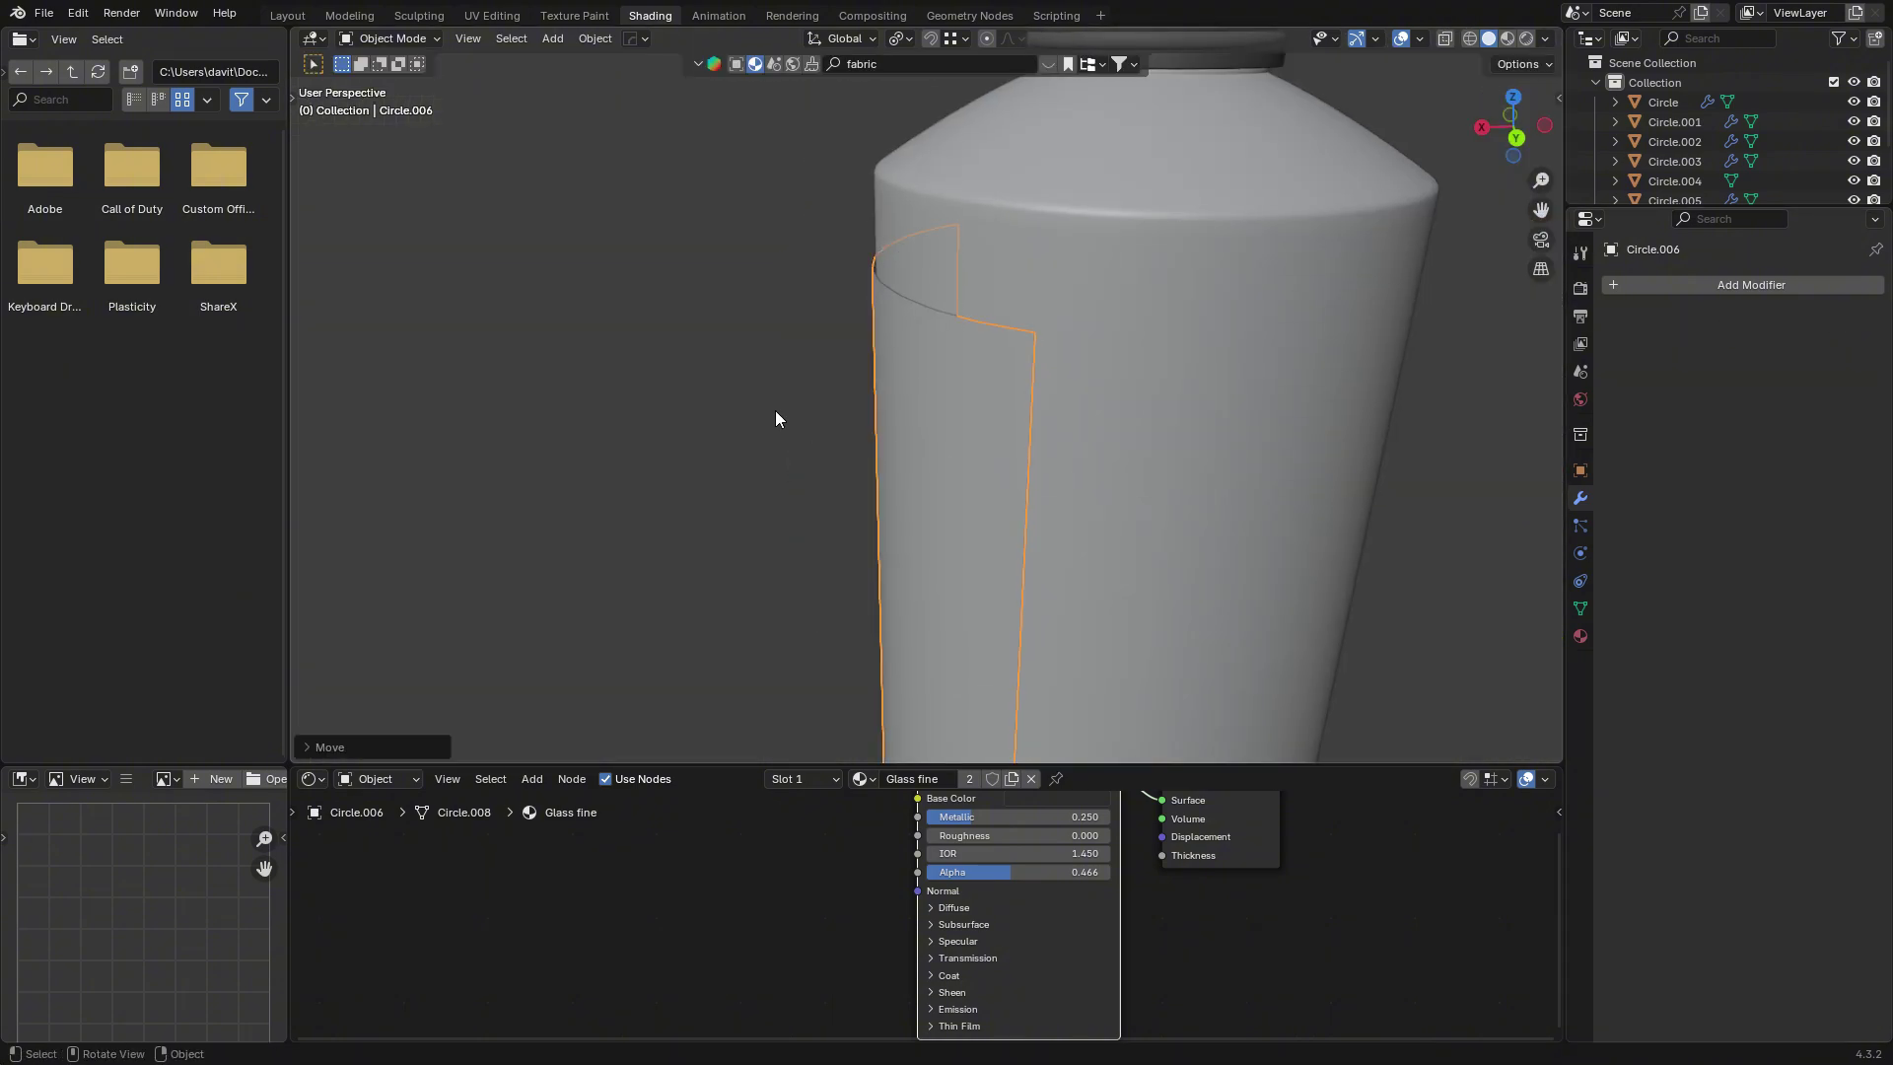
Fine-tune the label's position against the bottle surface, undoing the move that excluded the X axis.
key("Tab")
middle_click_drag(774, 418, 741, 482)
key("Tab")
scroll(930, 475, "up", 6)
middle_click_drag(931, 475, 996, 530)
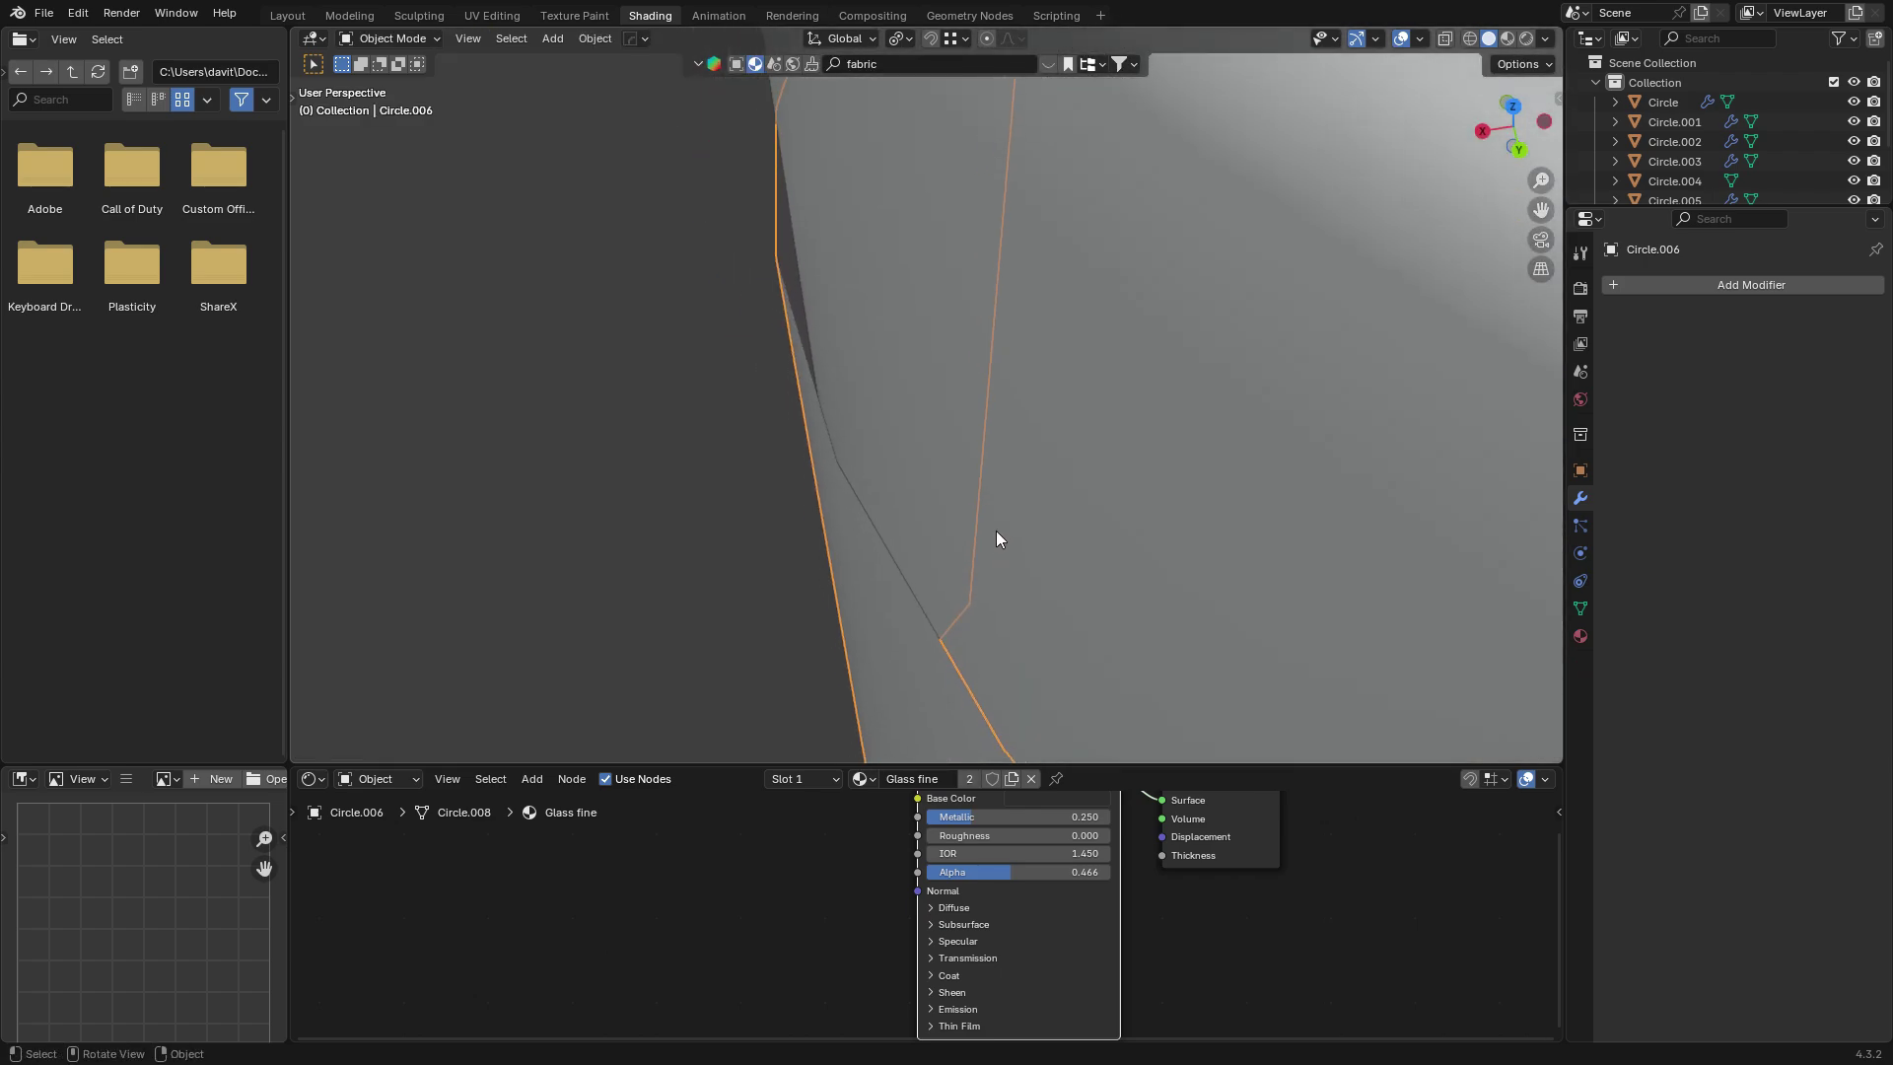
key("g")
key("shift+x")
left_click(996, 530)
key("ctrl+z")
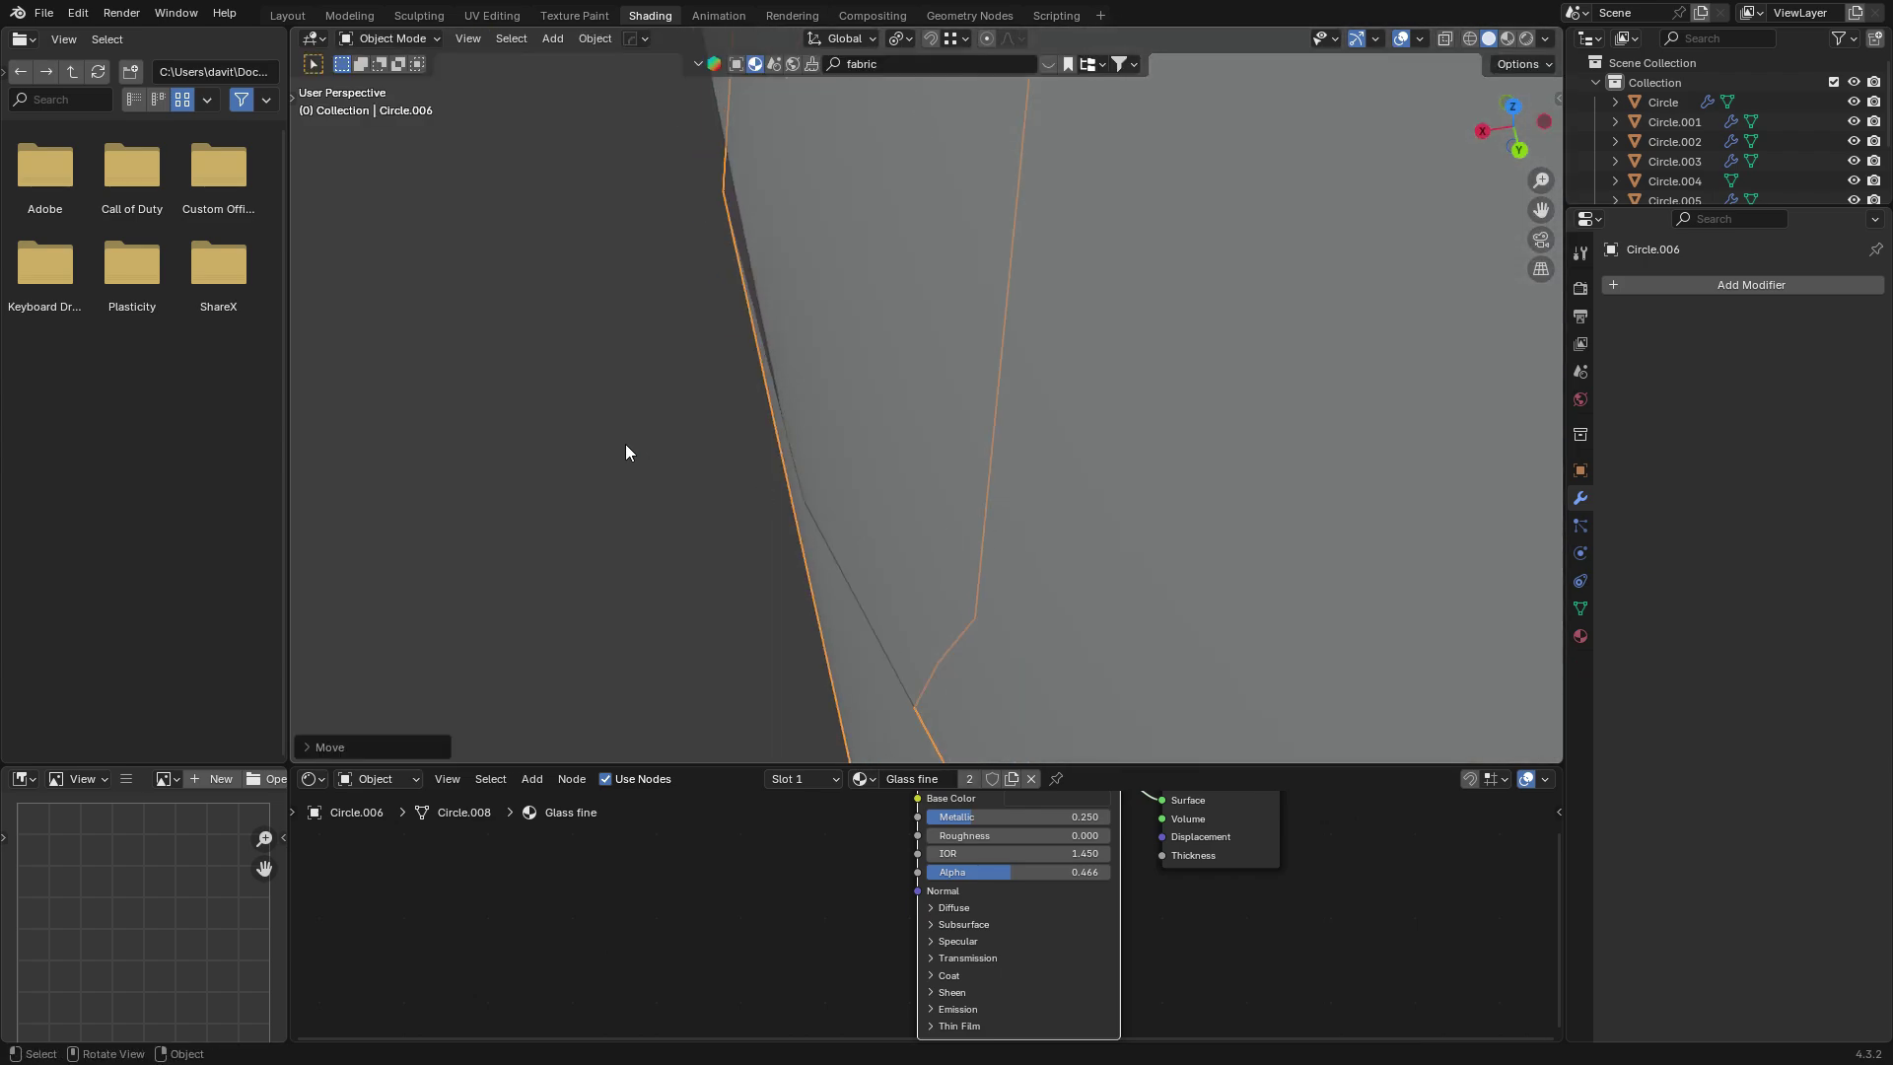
Examine how the label sits against the bottle surface from several angles.
left_click(625, 444)
middle_click_drag(624, 443, 703, 412)
scroll(789, 406, "down", 7)
middle_click_drag(937, 400, 629, 241)
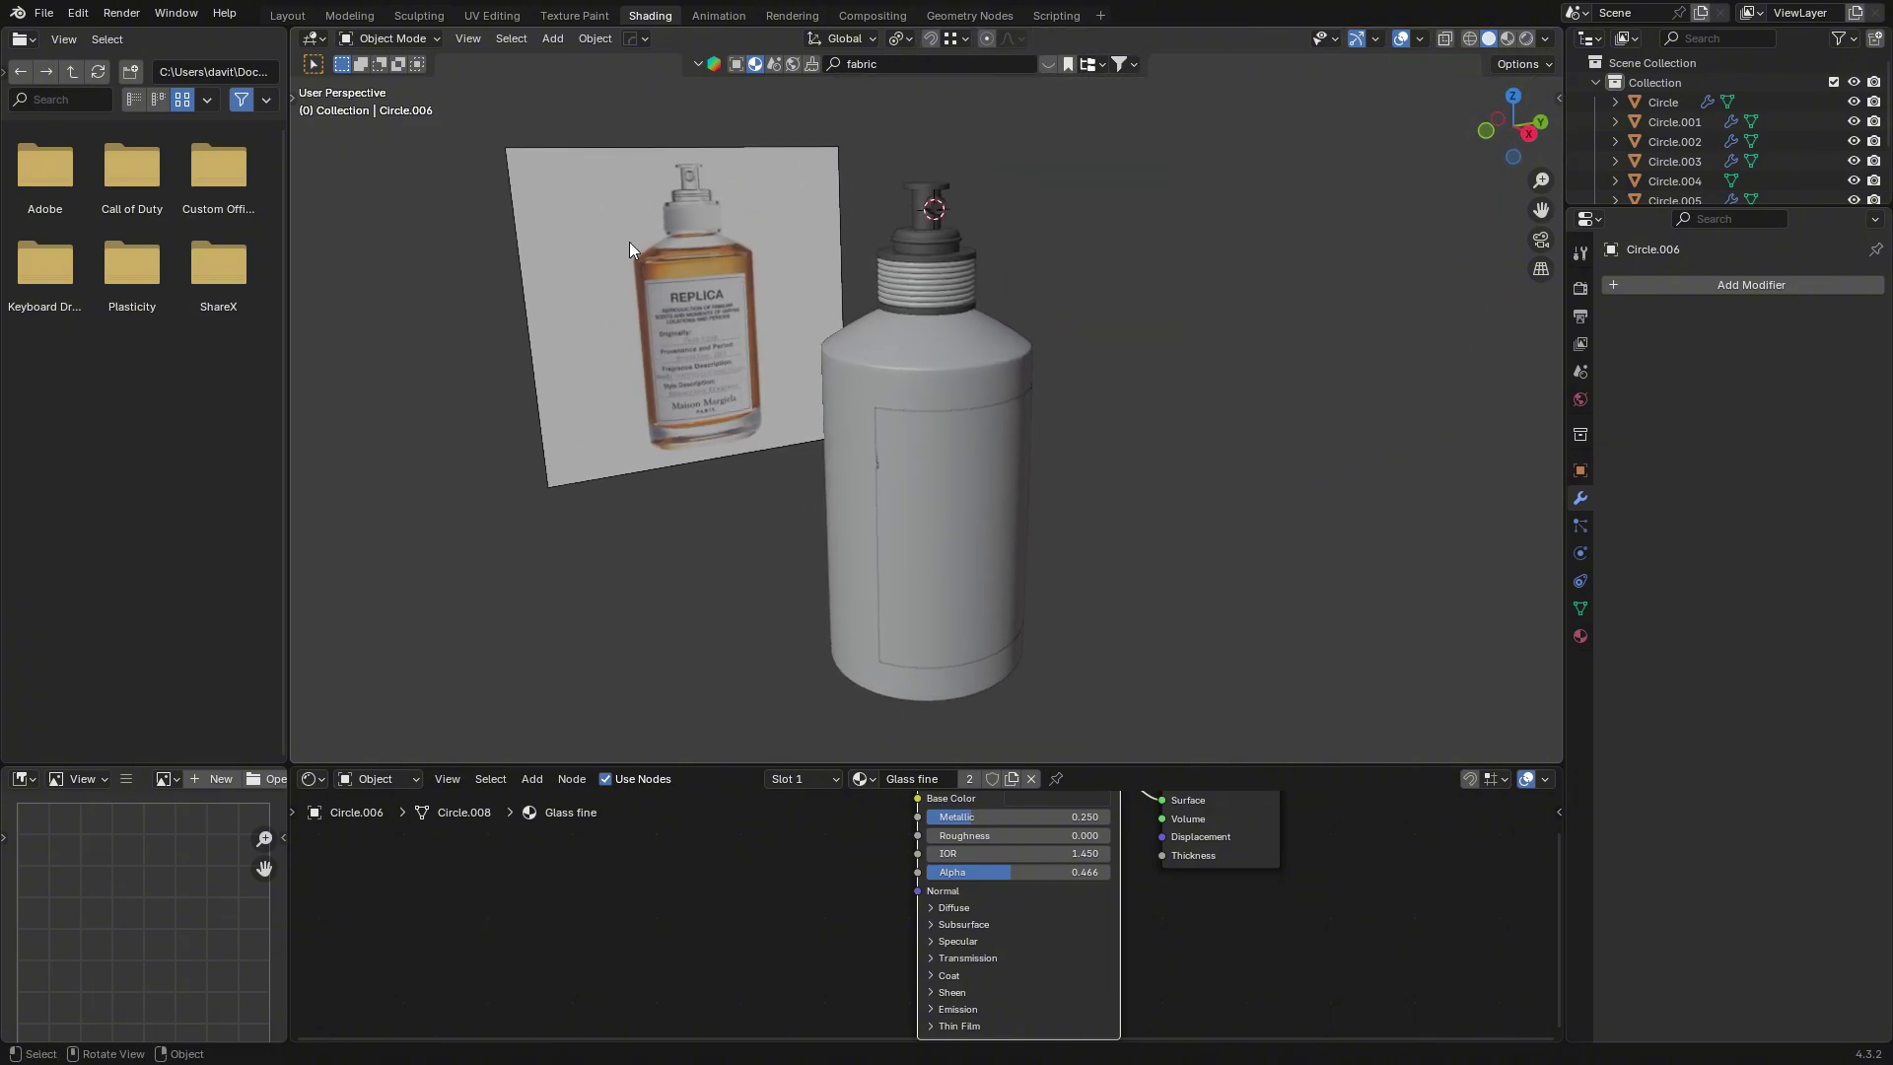
left_click(1090, 495)
scroll(1088, 499, "up", 3)
left_click(1055, 516)
middle_click_drag(1057, 516, 1076, 512)
scroll(1094, 509, "down", 1)
left_click(1185, 500)
scroll(1185, 500, "down", 3)
scroll(1167, 912, "down", 2)
Unlink the Glass fine material from the label object and give it a new material named Label.
left_click(1031, 779)
middle_click_drag(1293, 522, 1175, 530)
scroll(1175, 530, "down", 4)
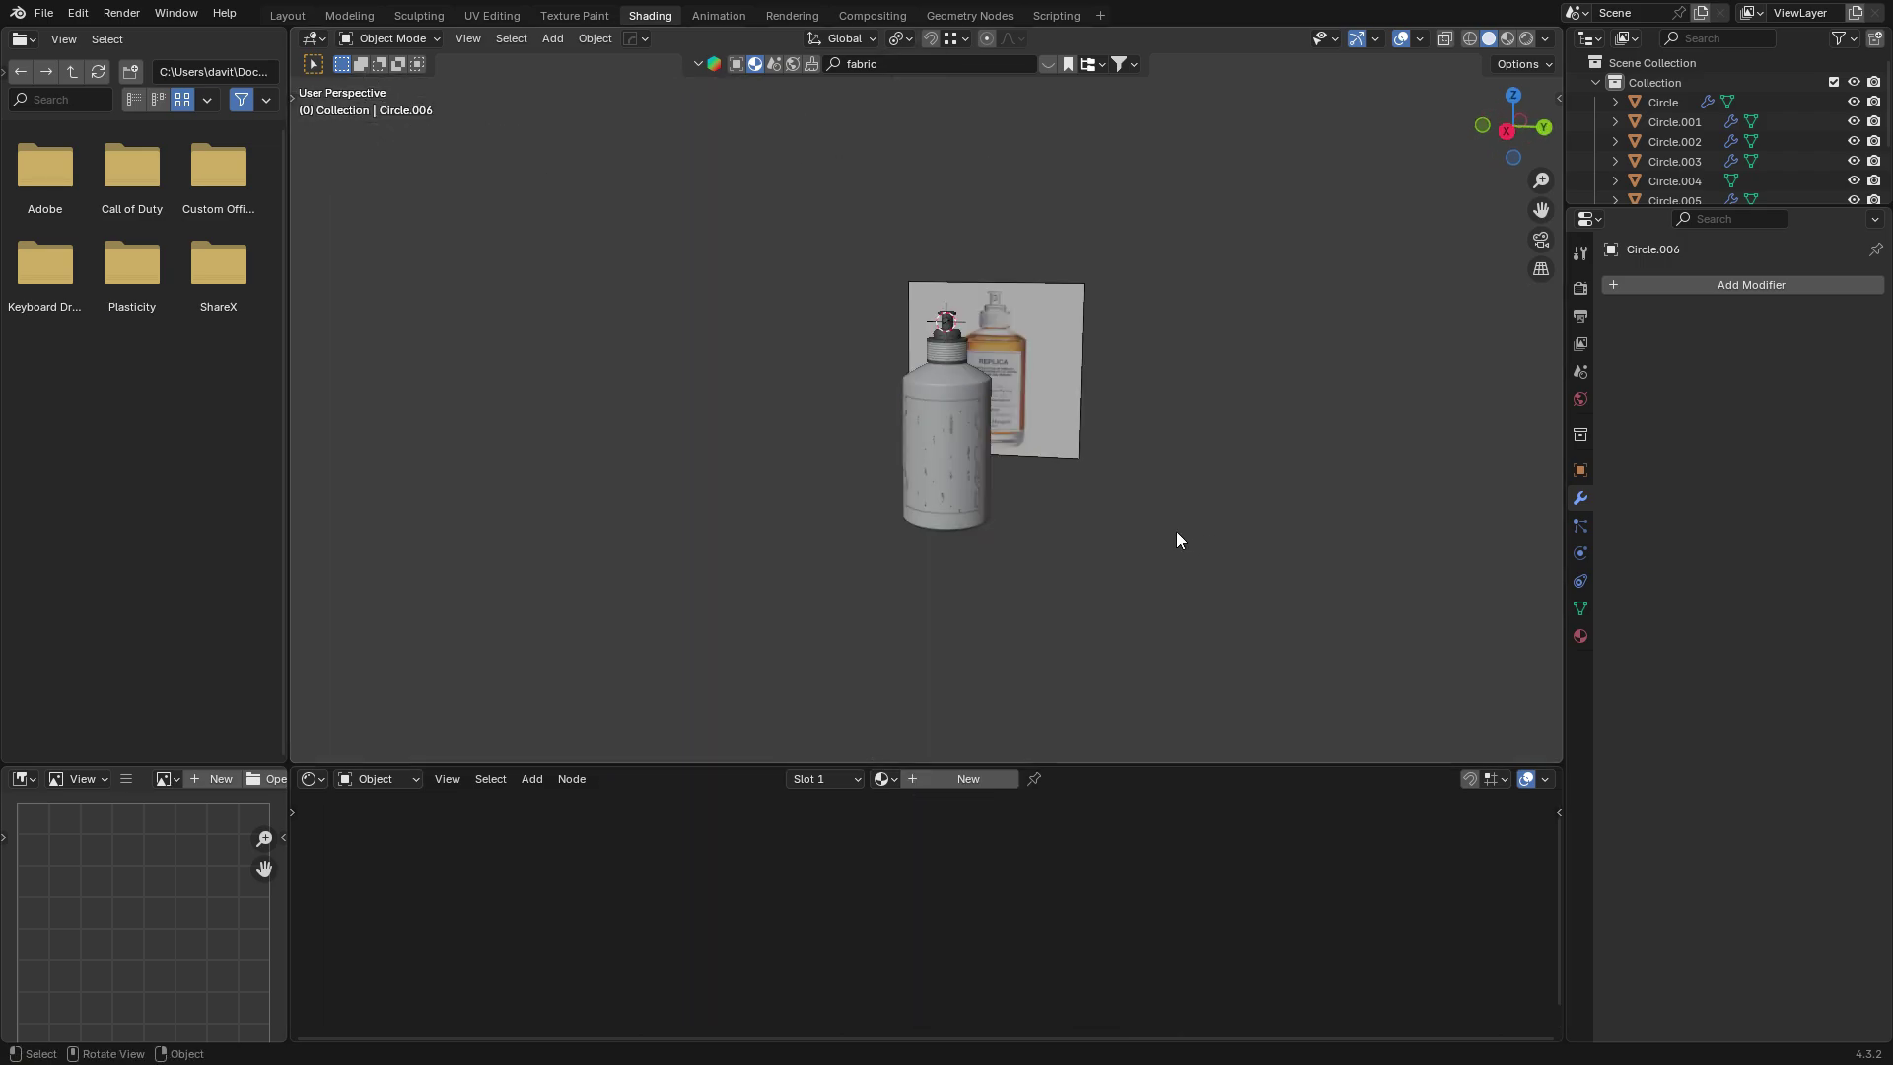
scroll(1134, 517, "up", 3)
left_click(929, 450)
double_click(945, 774)
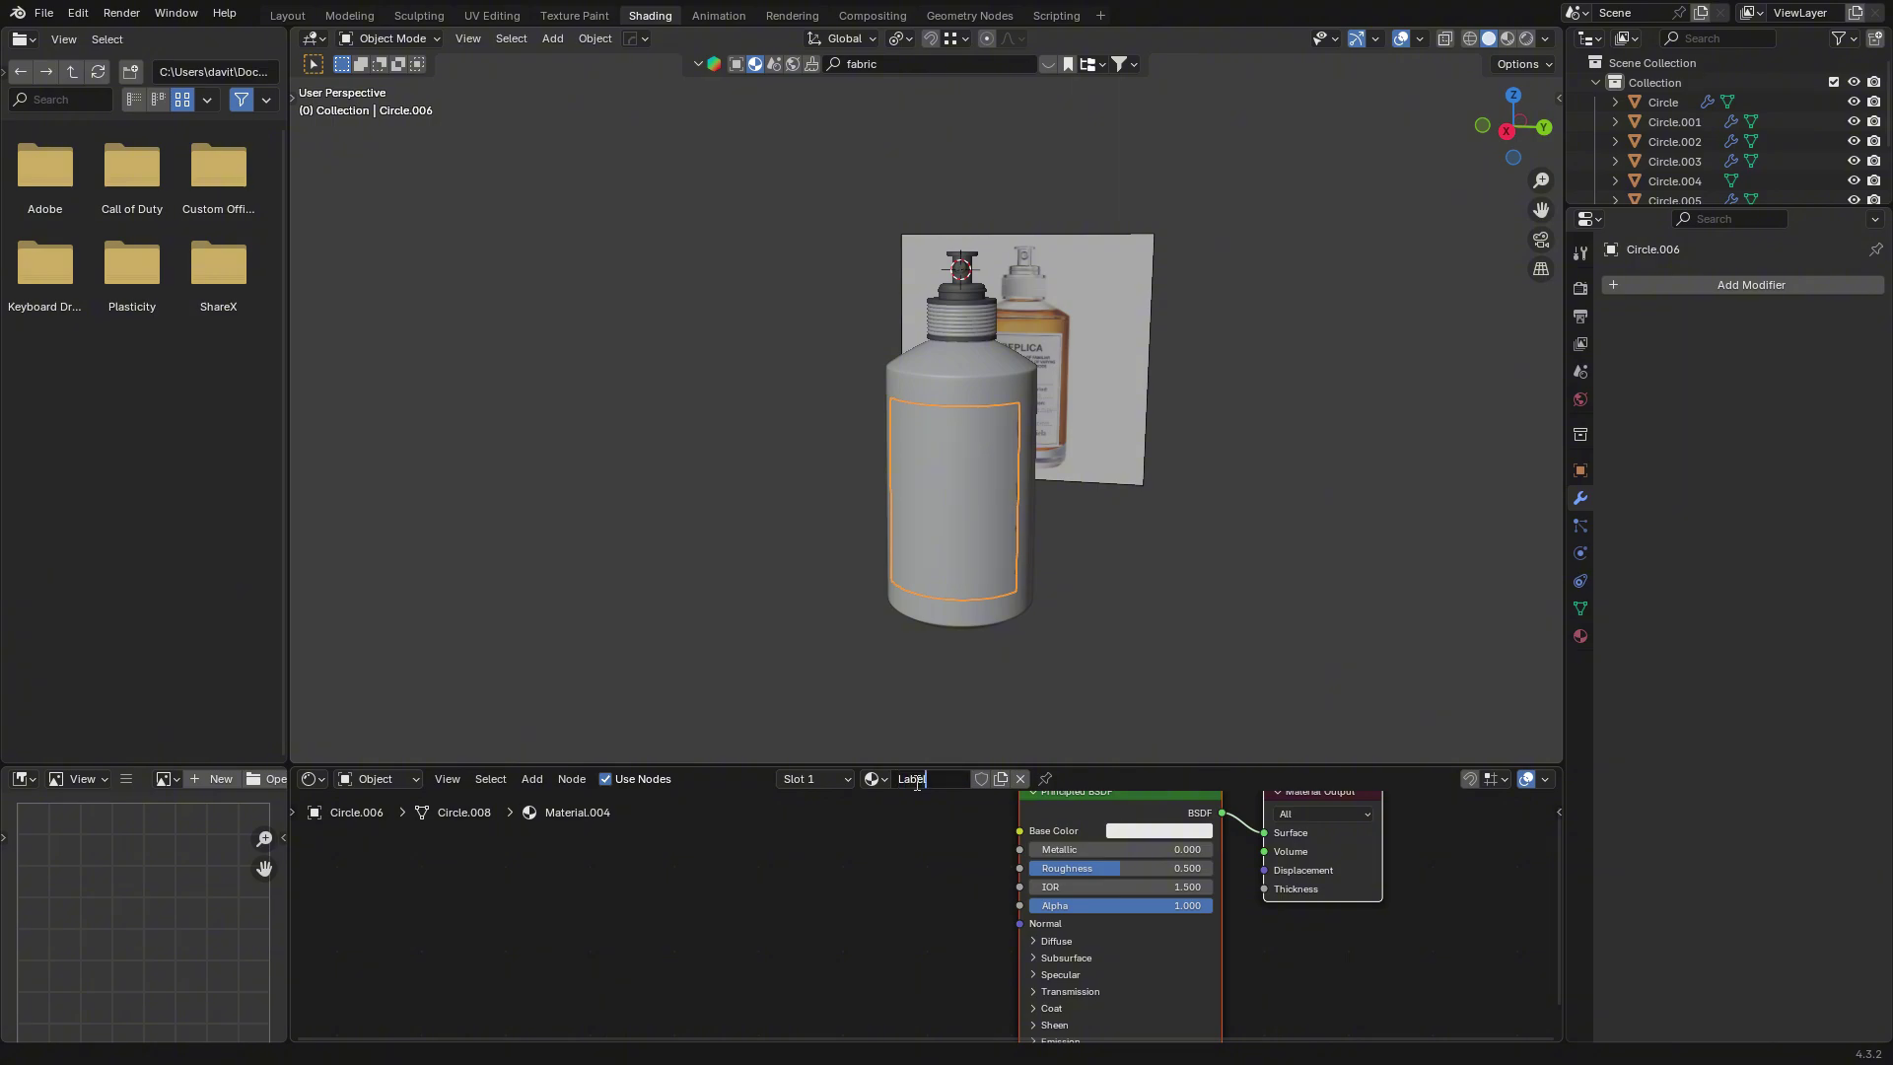
Add an Image Texture node with the Beach Walk label JPG from the Desktop and connect its Color to the Principled BSDF's Base Color.
key("shift+a")
left_click(789, 830)
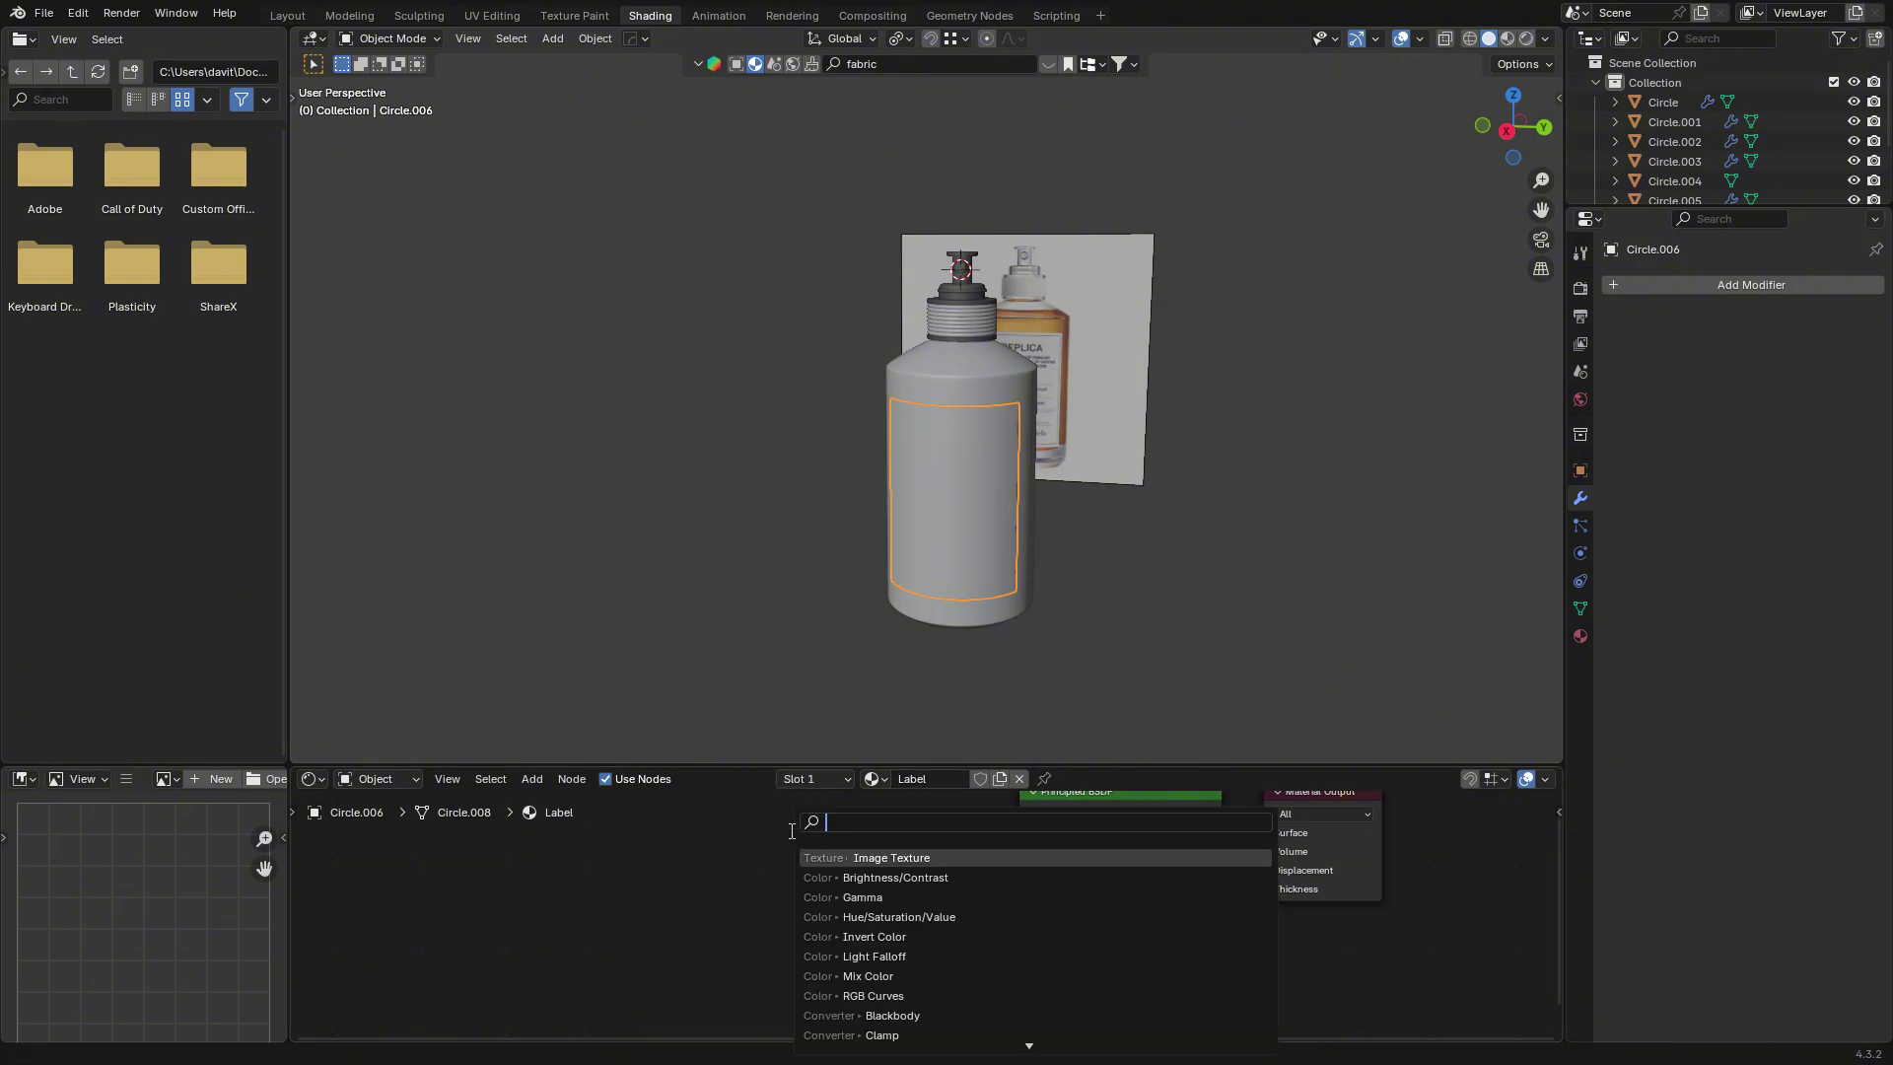
left_click(879, 858)
left_click(675, 839)
left_click(831, 911)
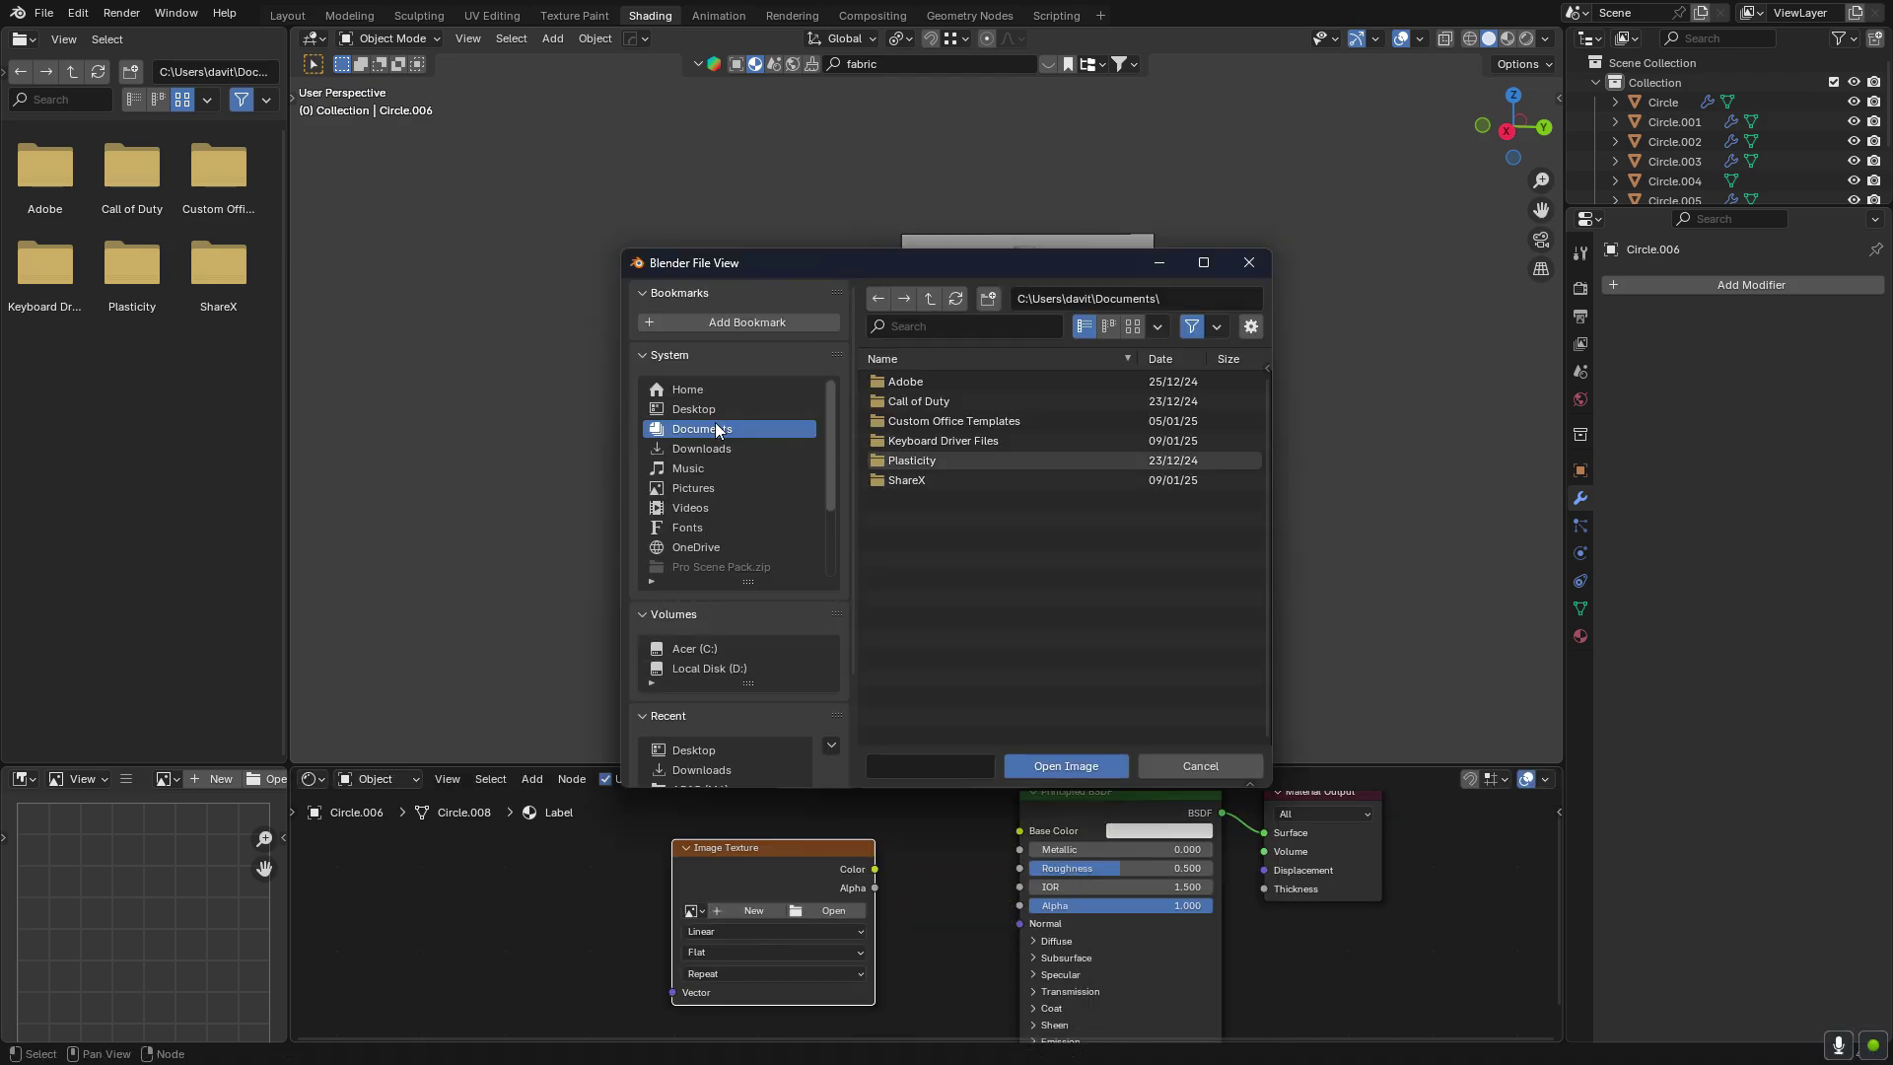
left_click(694, 408)
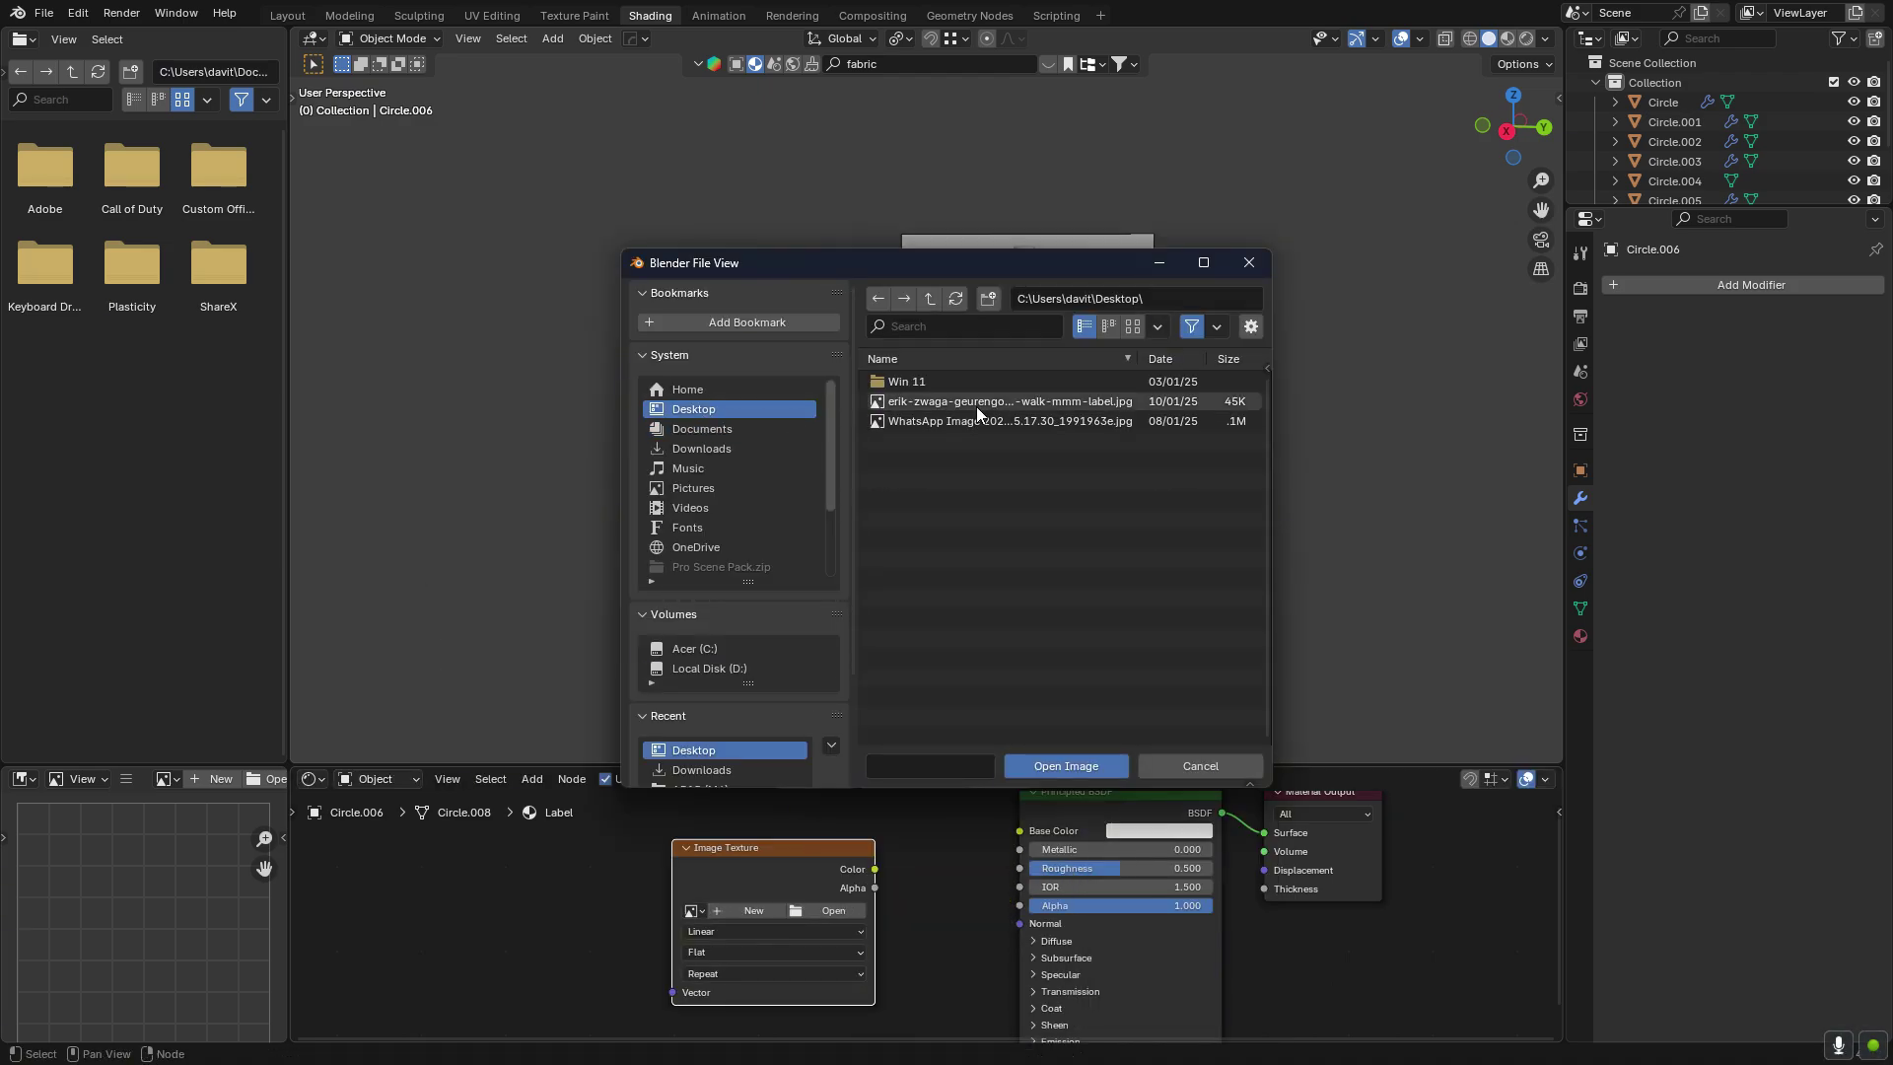
double_click(975, 407)
left_click_drag(874, 869, 1019, 832)
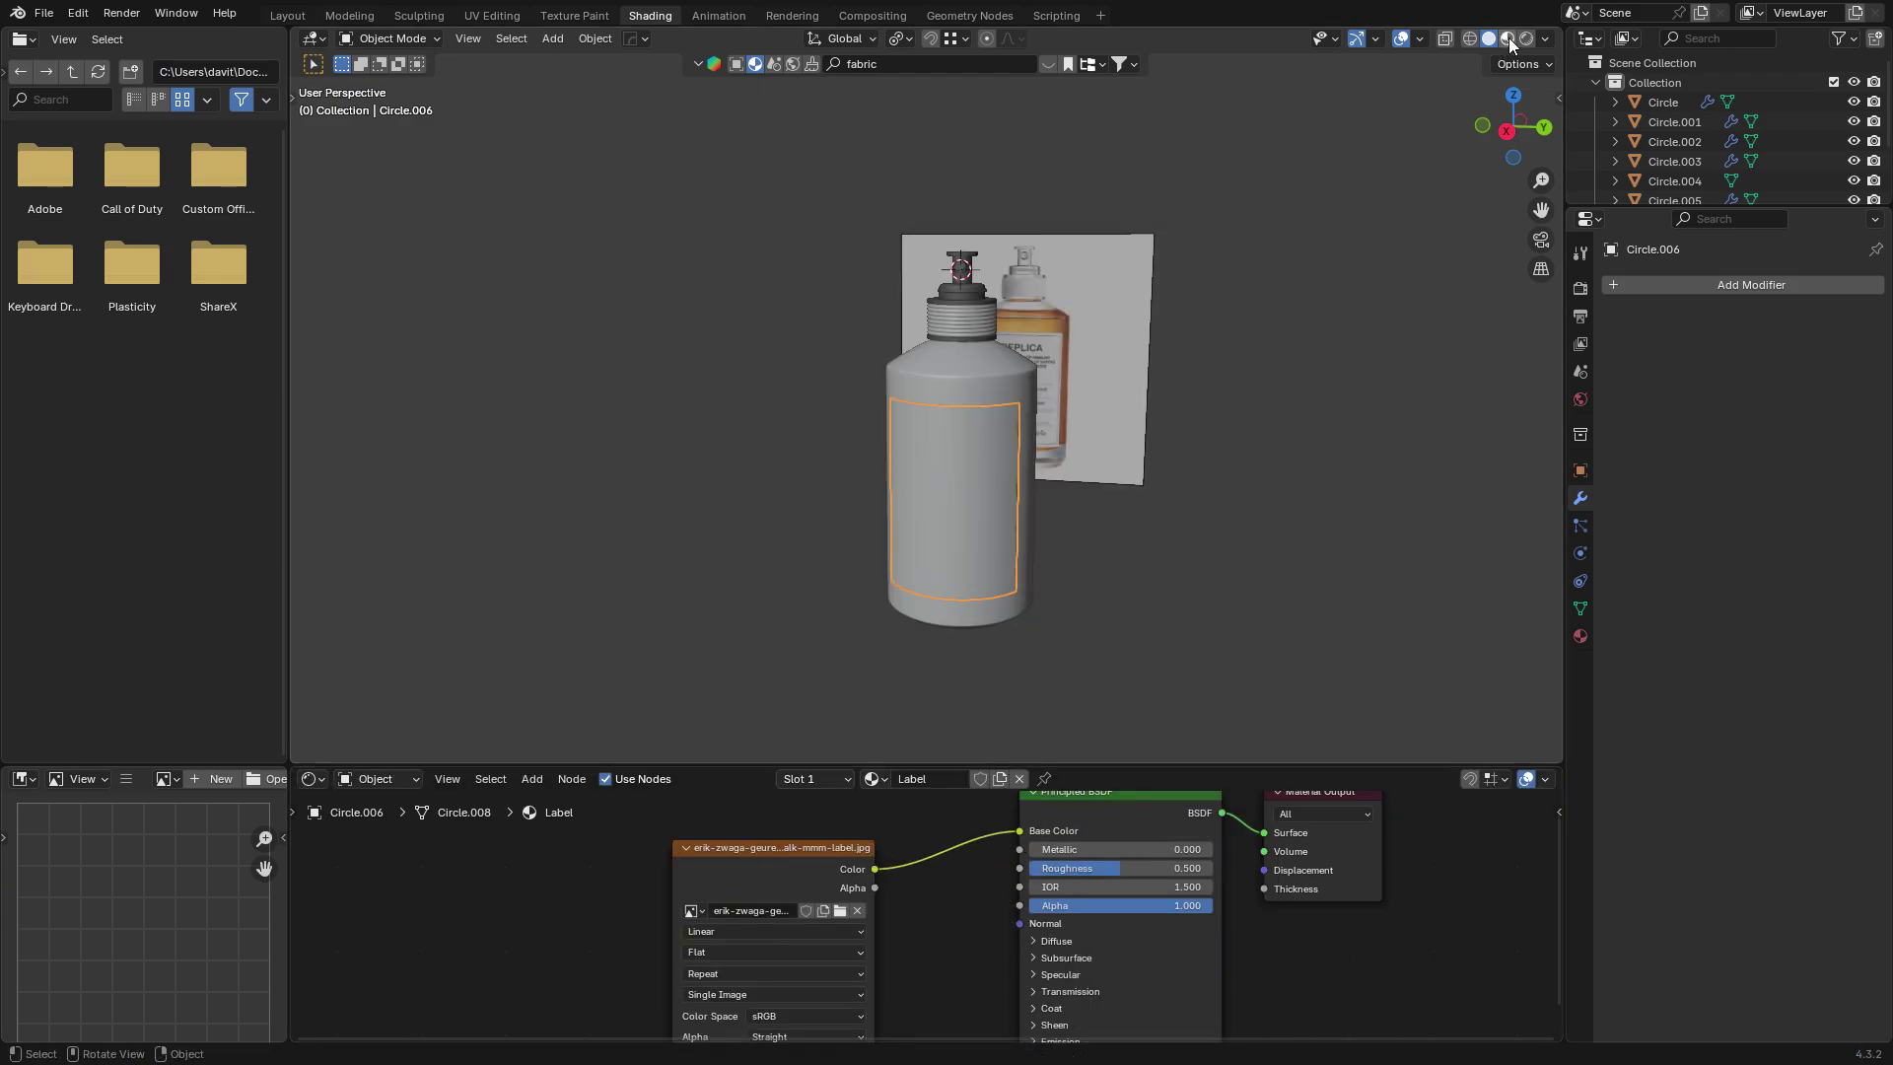
Show the bottle in material preview and unwrap all of the label's faces with Smart UV Project.
left_click(1507, 39)
middle_click_drag(1221, 406, 1250, 385)
scroll(1084, 444, "up", 2)
key("Tab")
key("a")
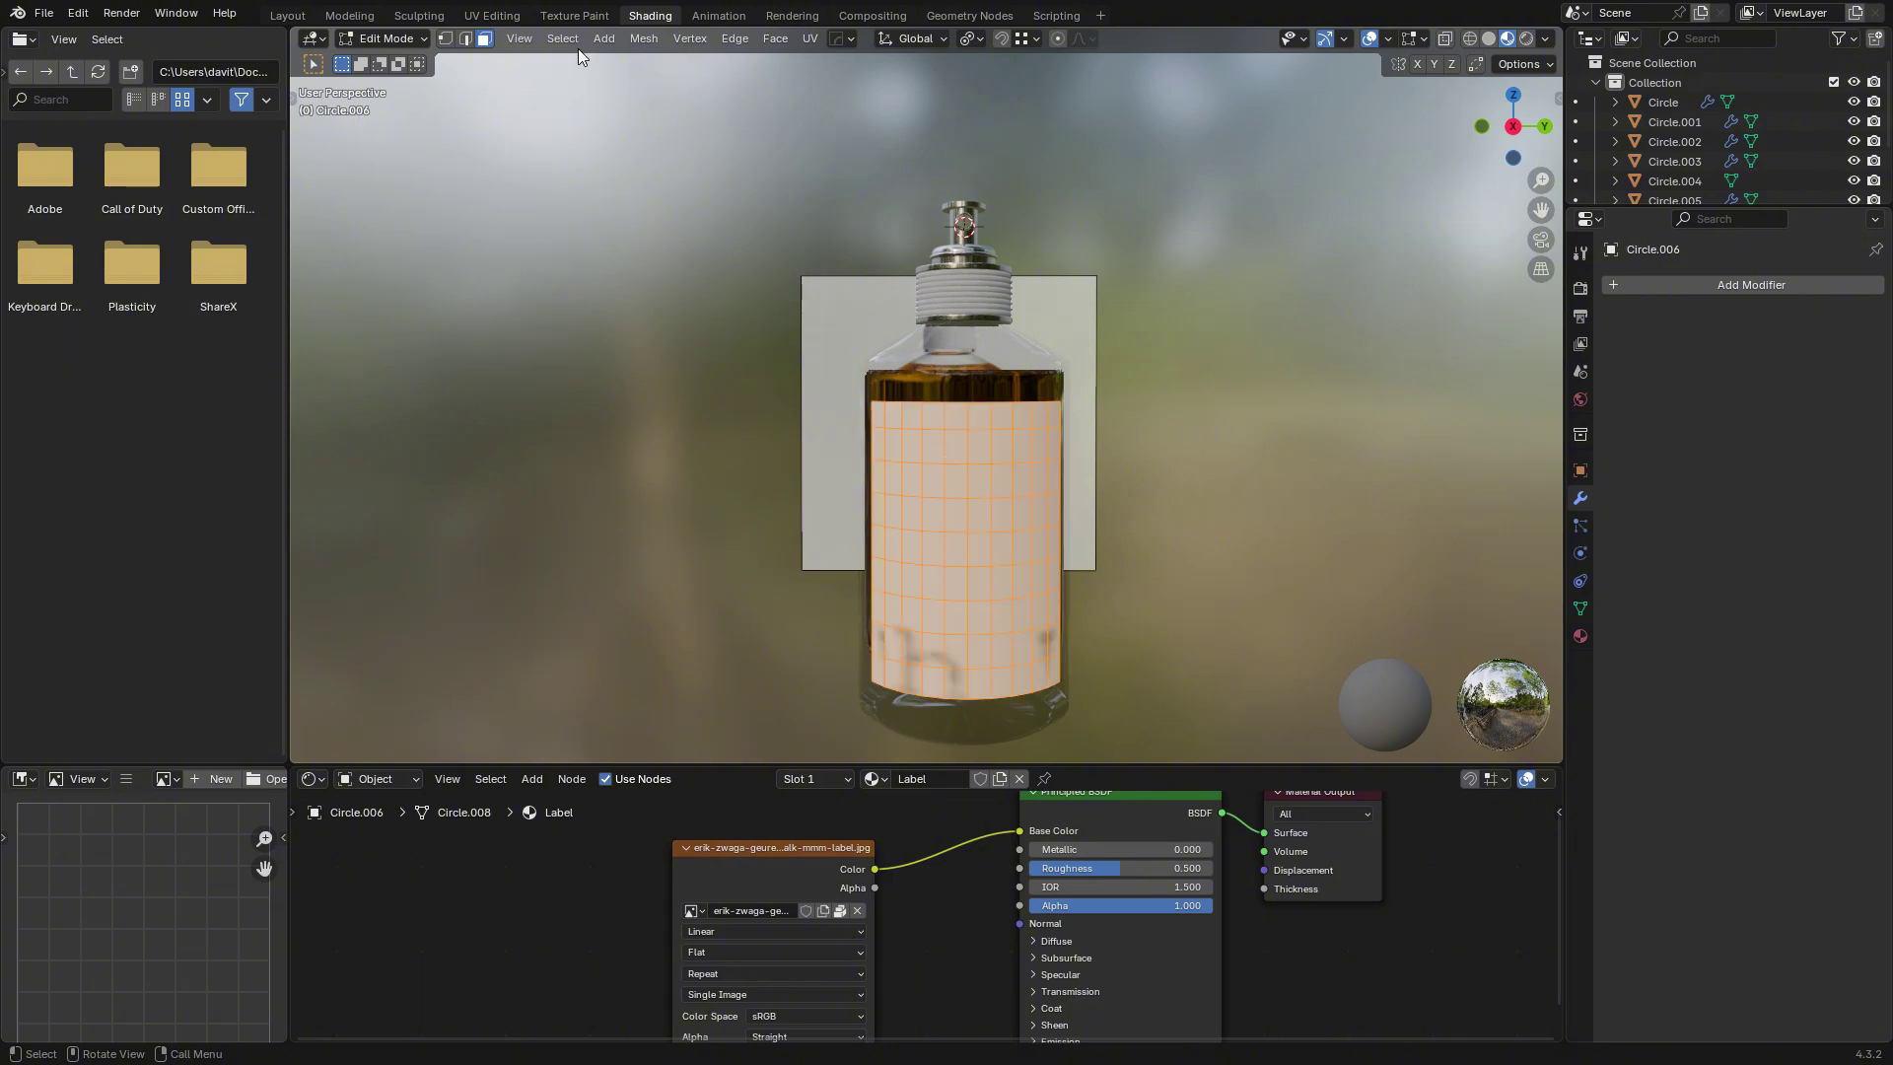
left_click(809, 38)
mouse_move(892, 61)
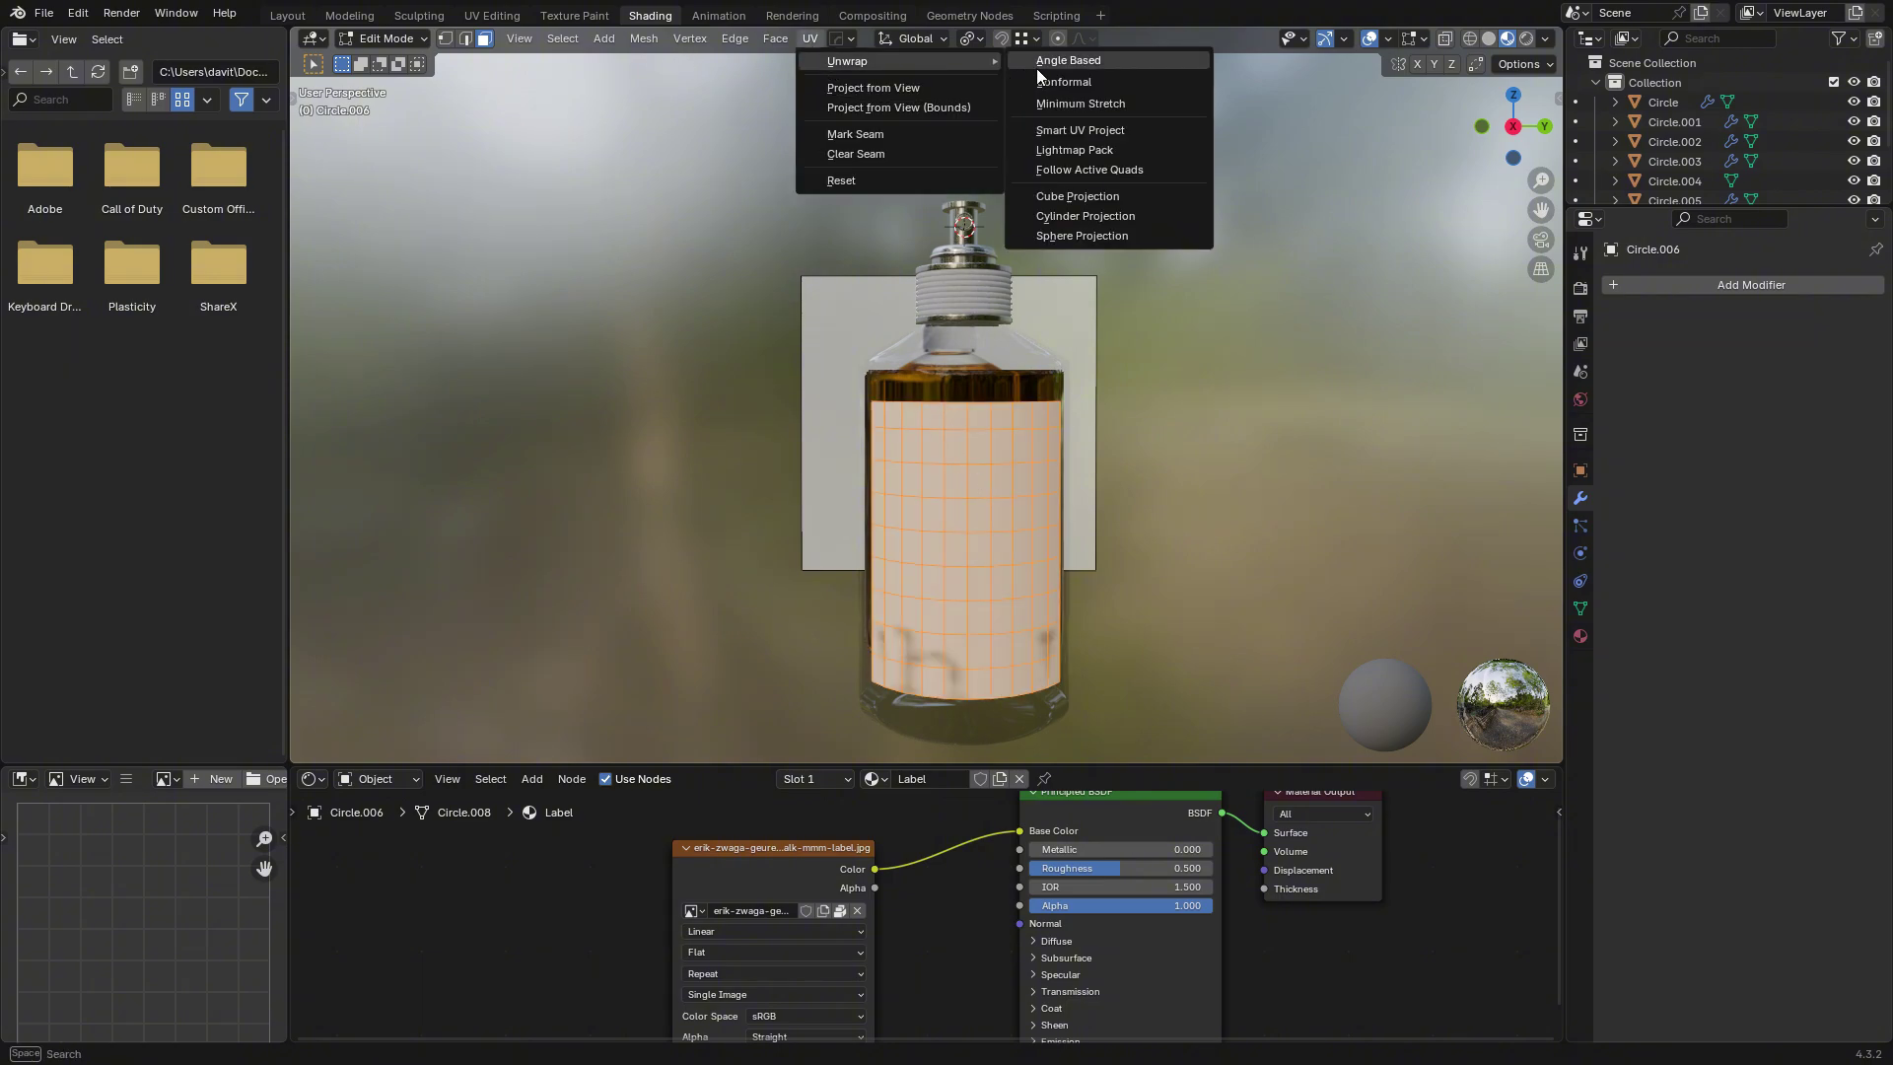
left_click(1097, 132)
left_click(1048, 316)
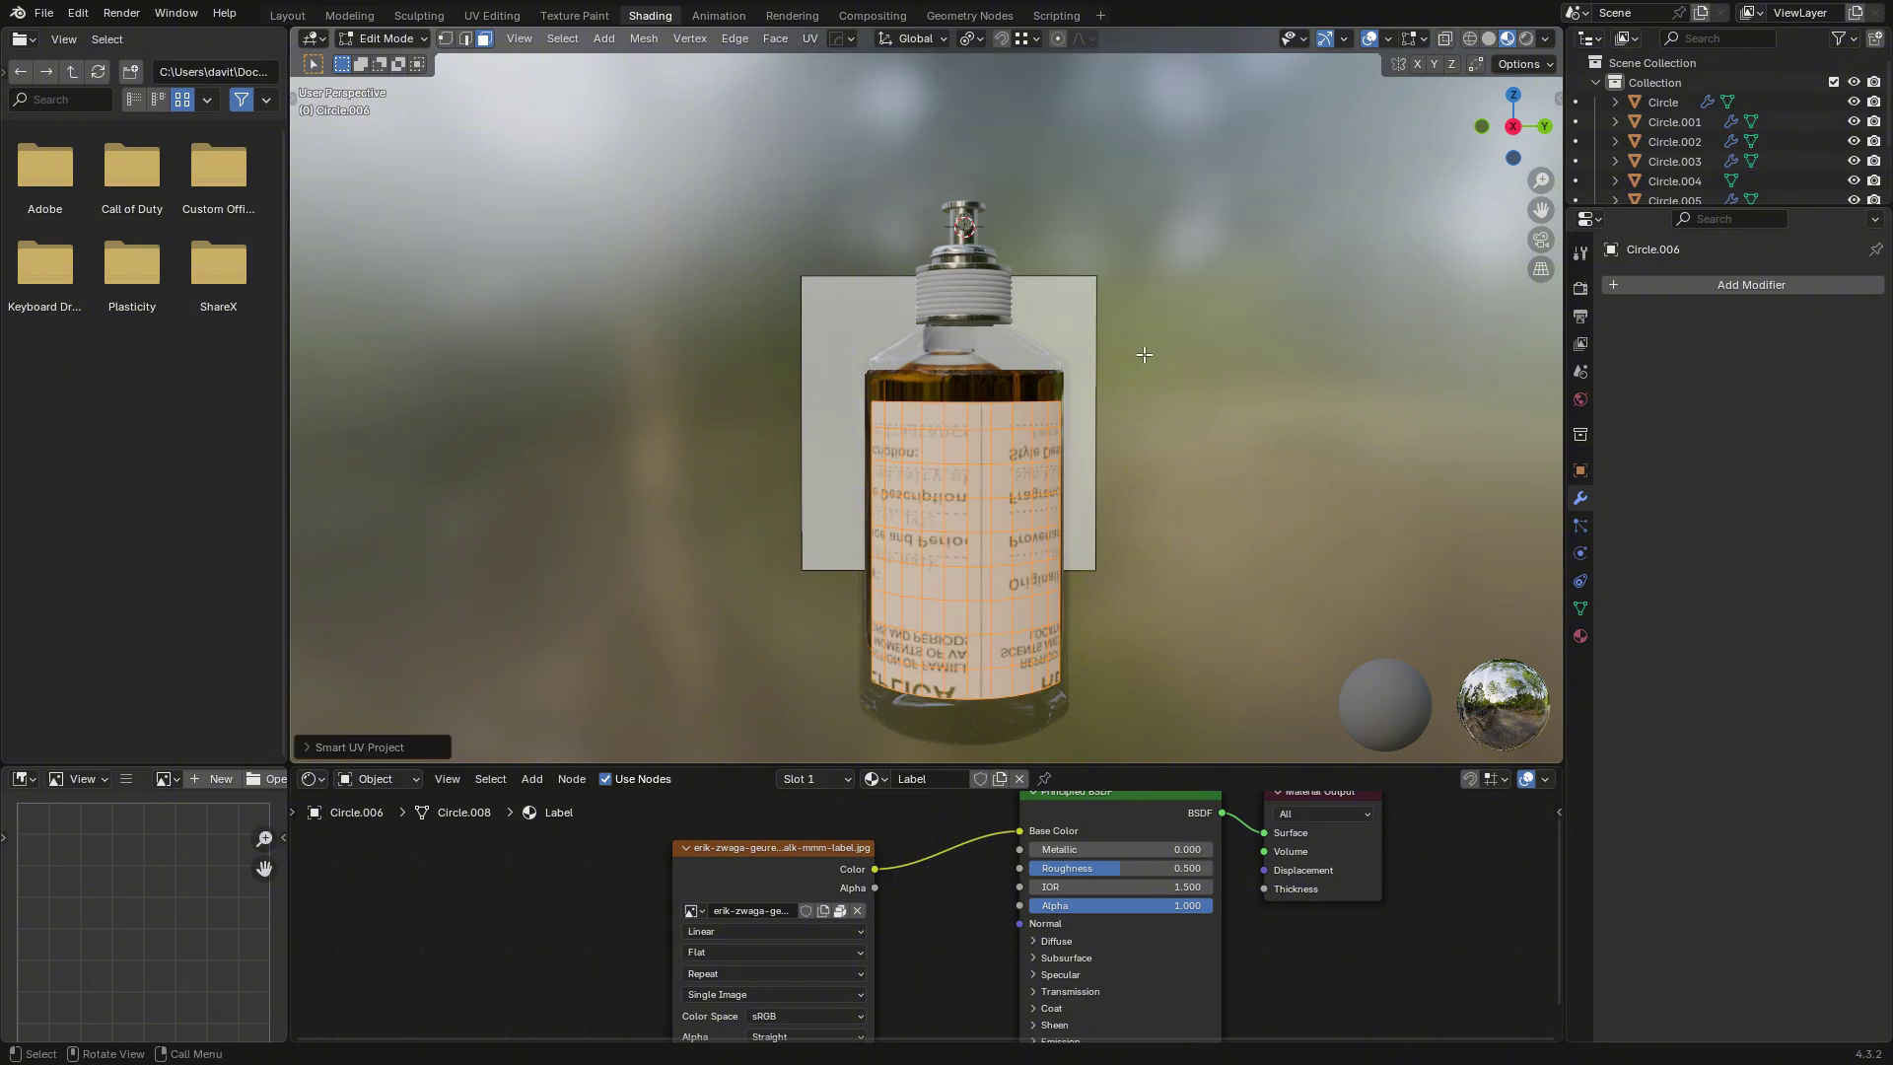
In the UV Editing workspace, scale and move the label's UV island along X so it covers the whole label image.
left_click(490, 15)
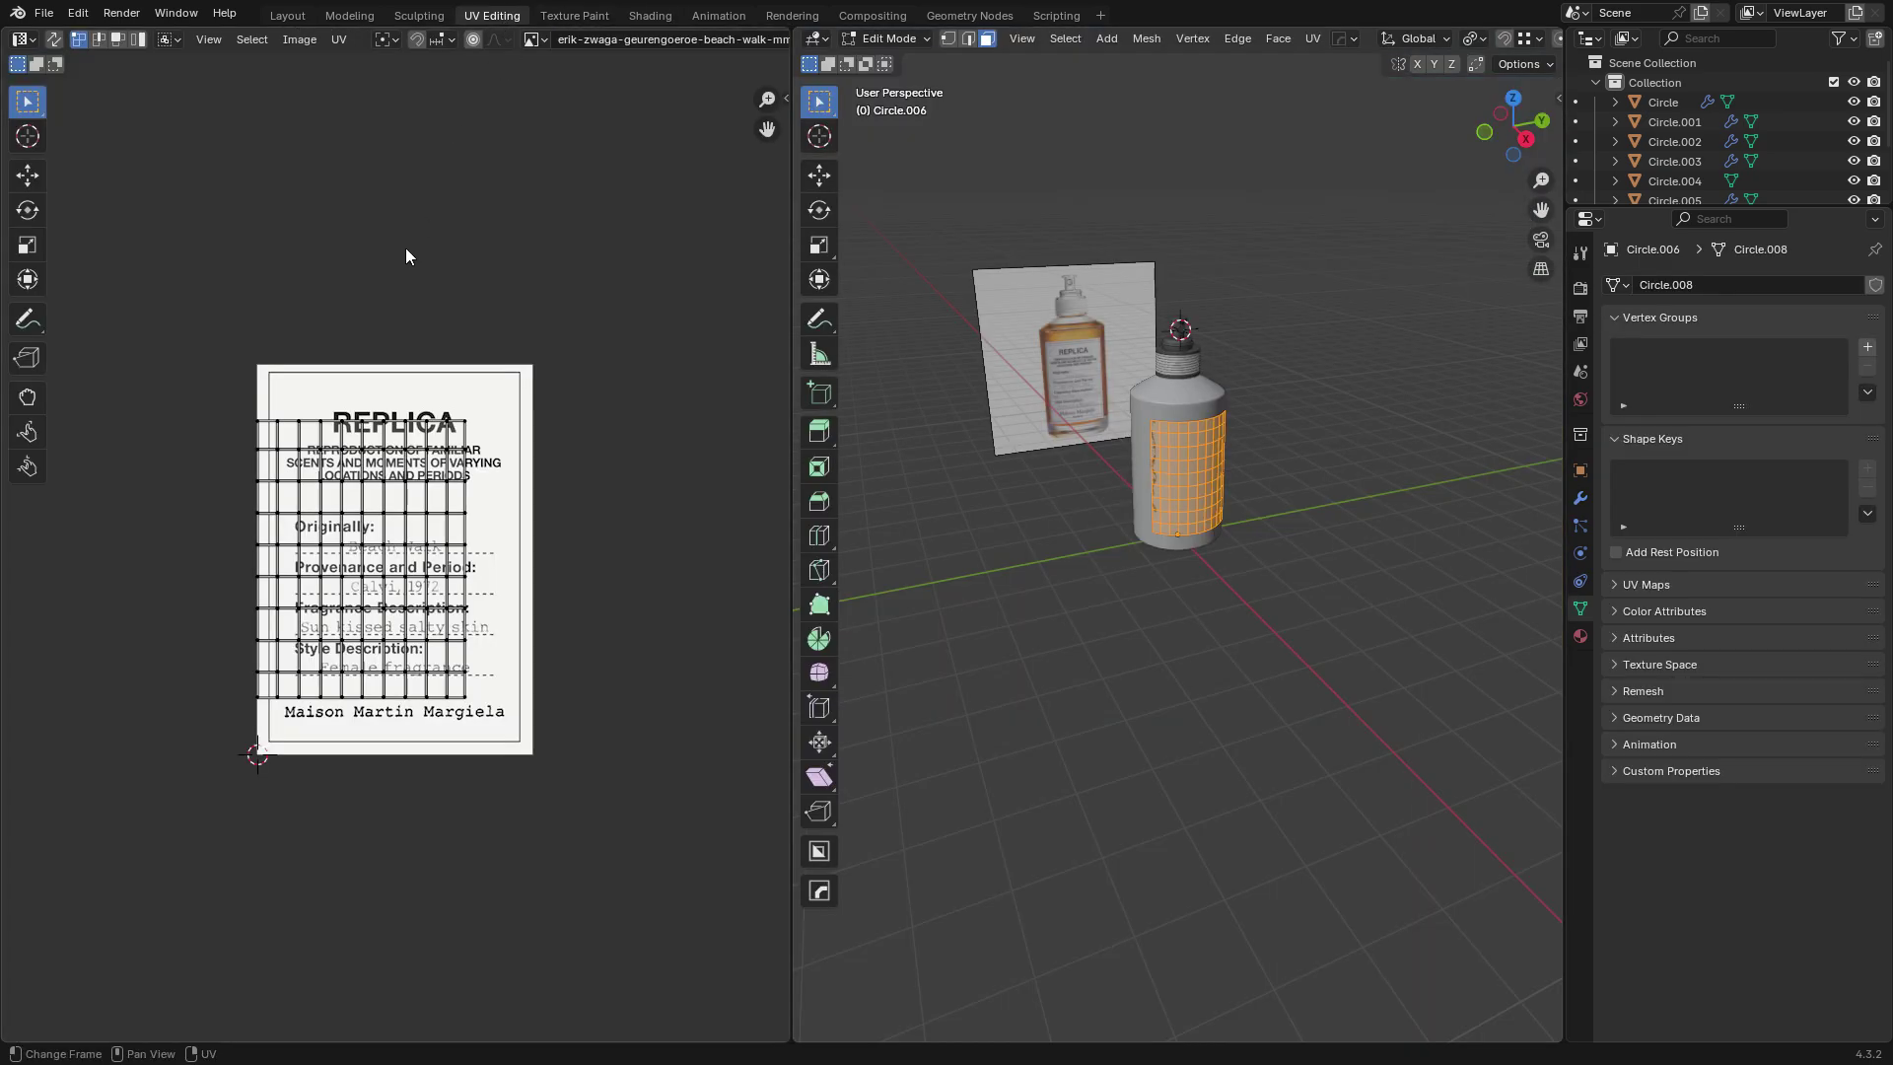
key("a")
key("s")
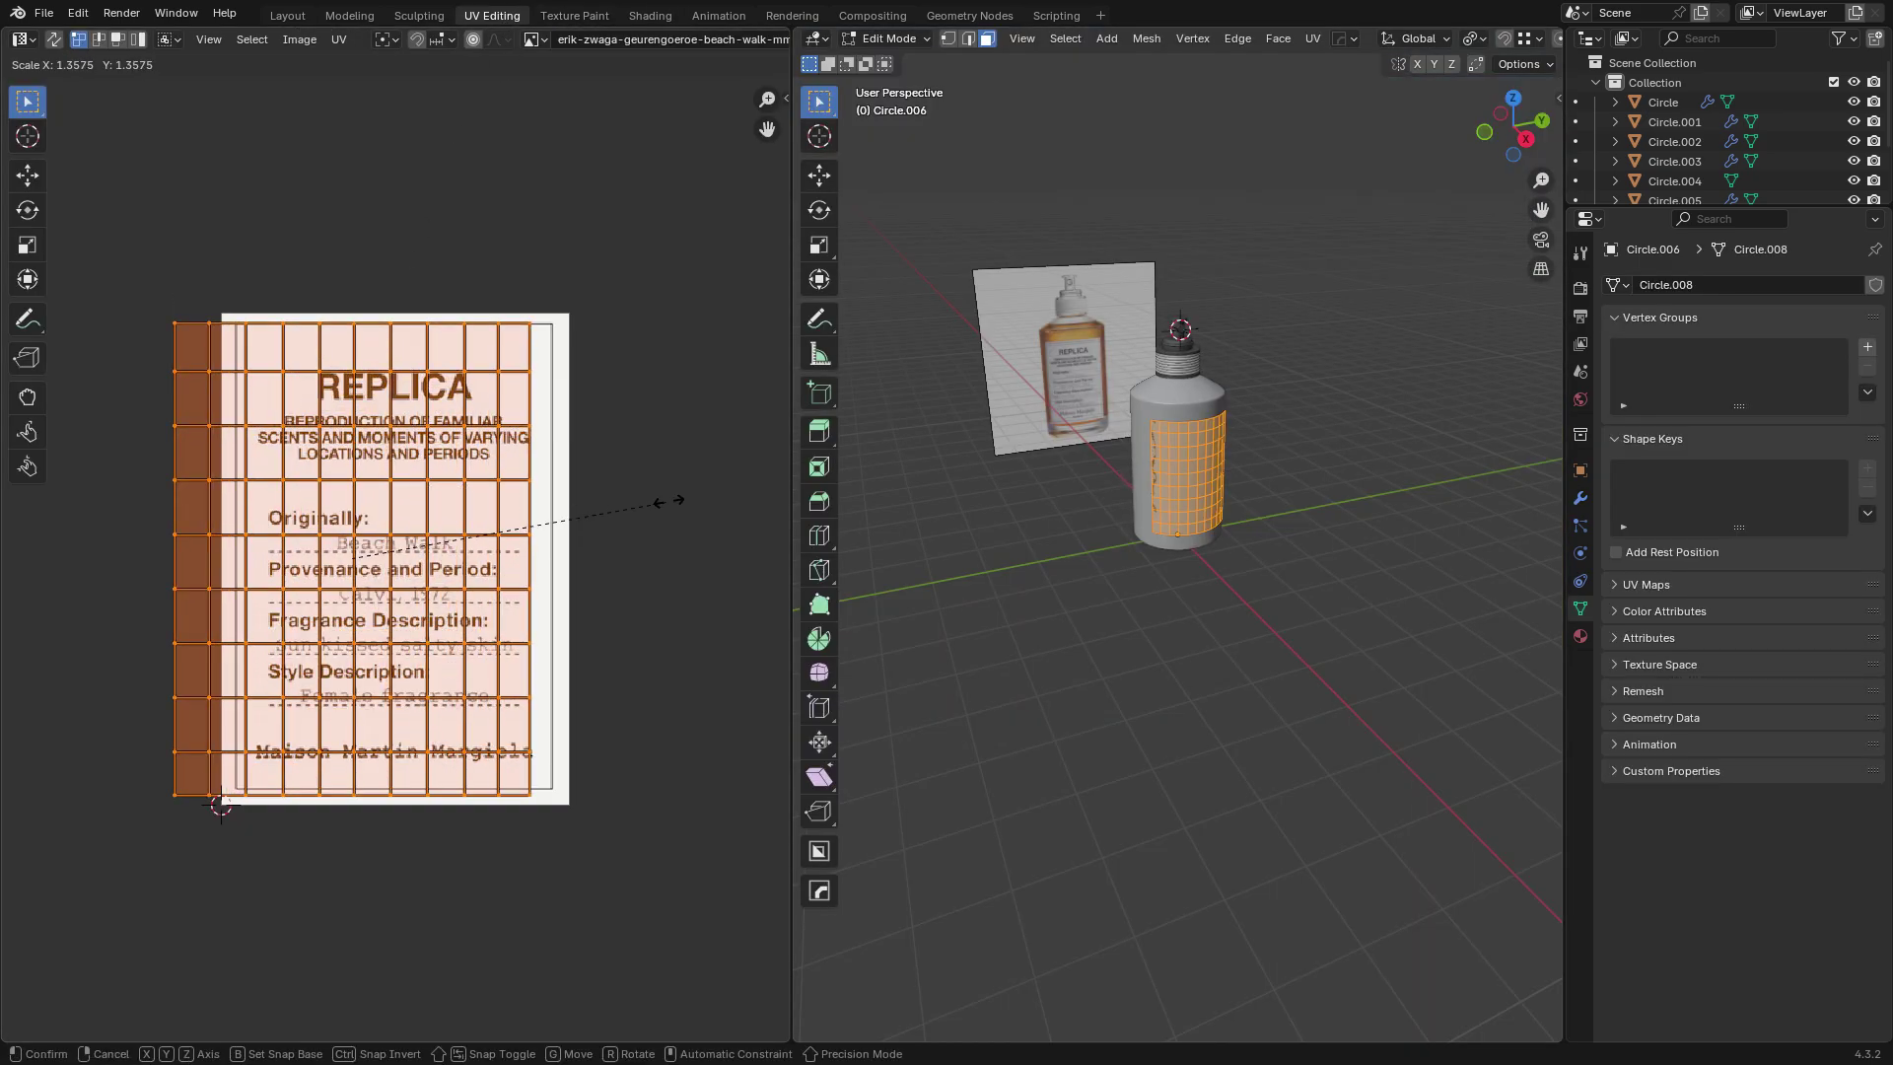
left_click(771, 487)
key("g")
key("x")
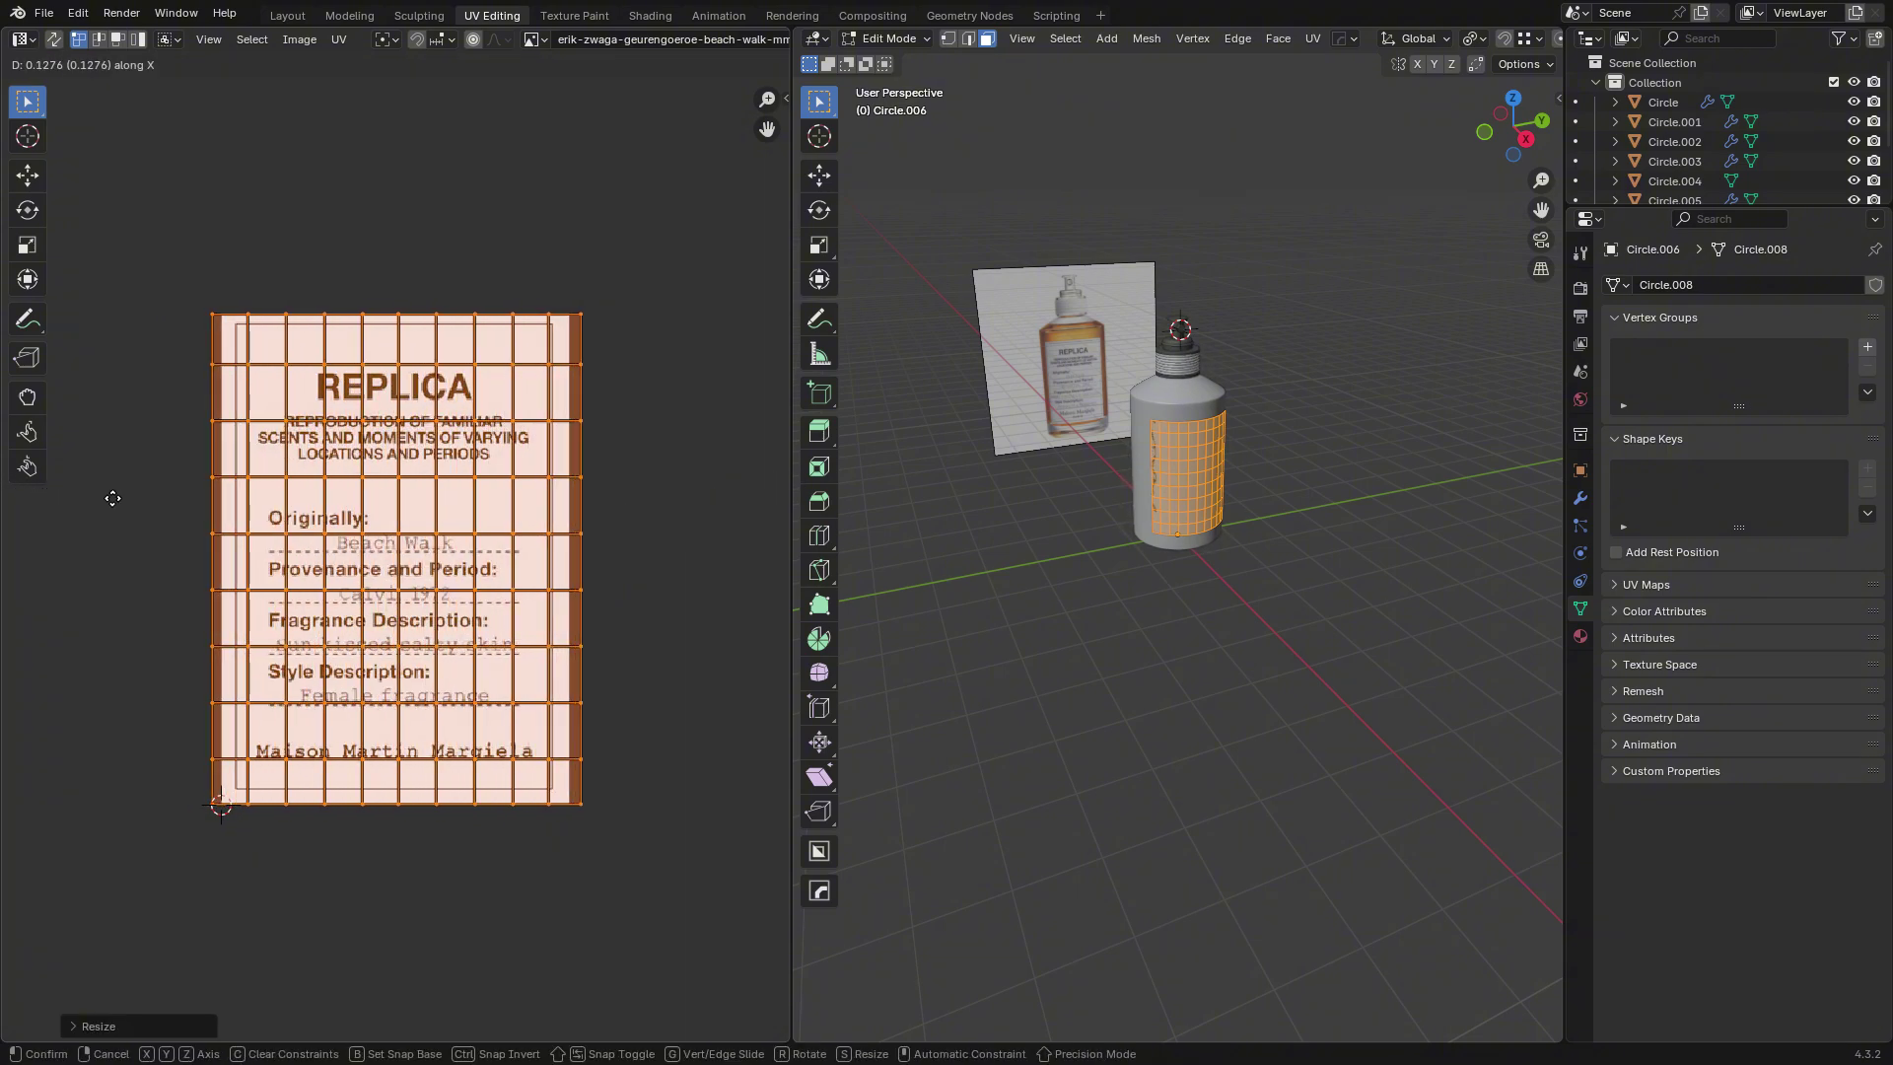
left_click(104, 496)
key("s")
key("x")
left_click(638, 435)
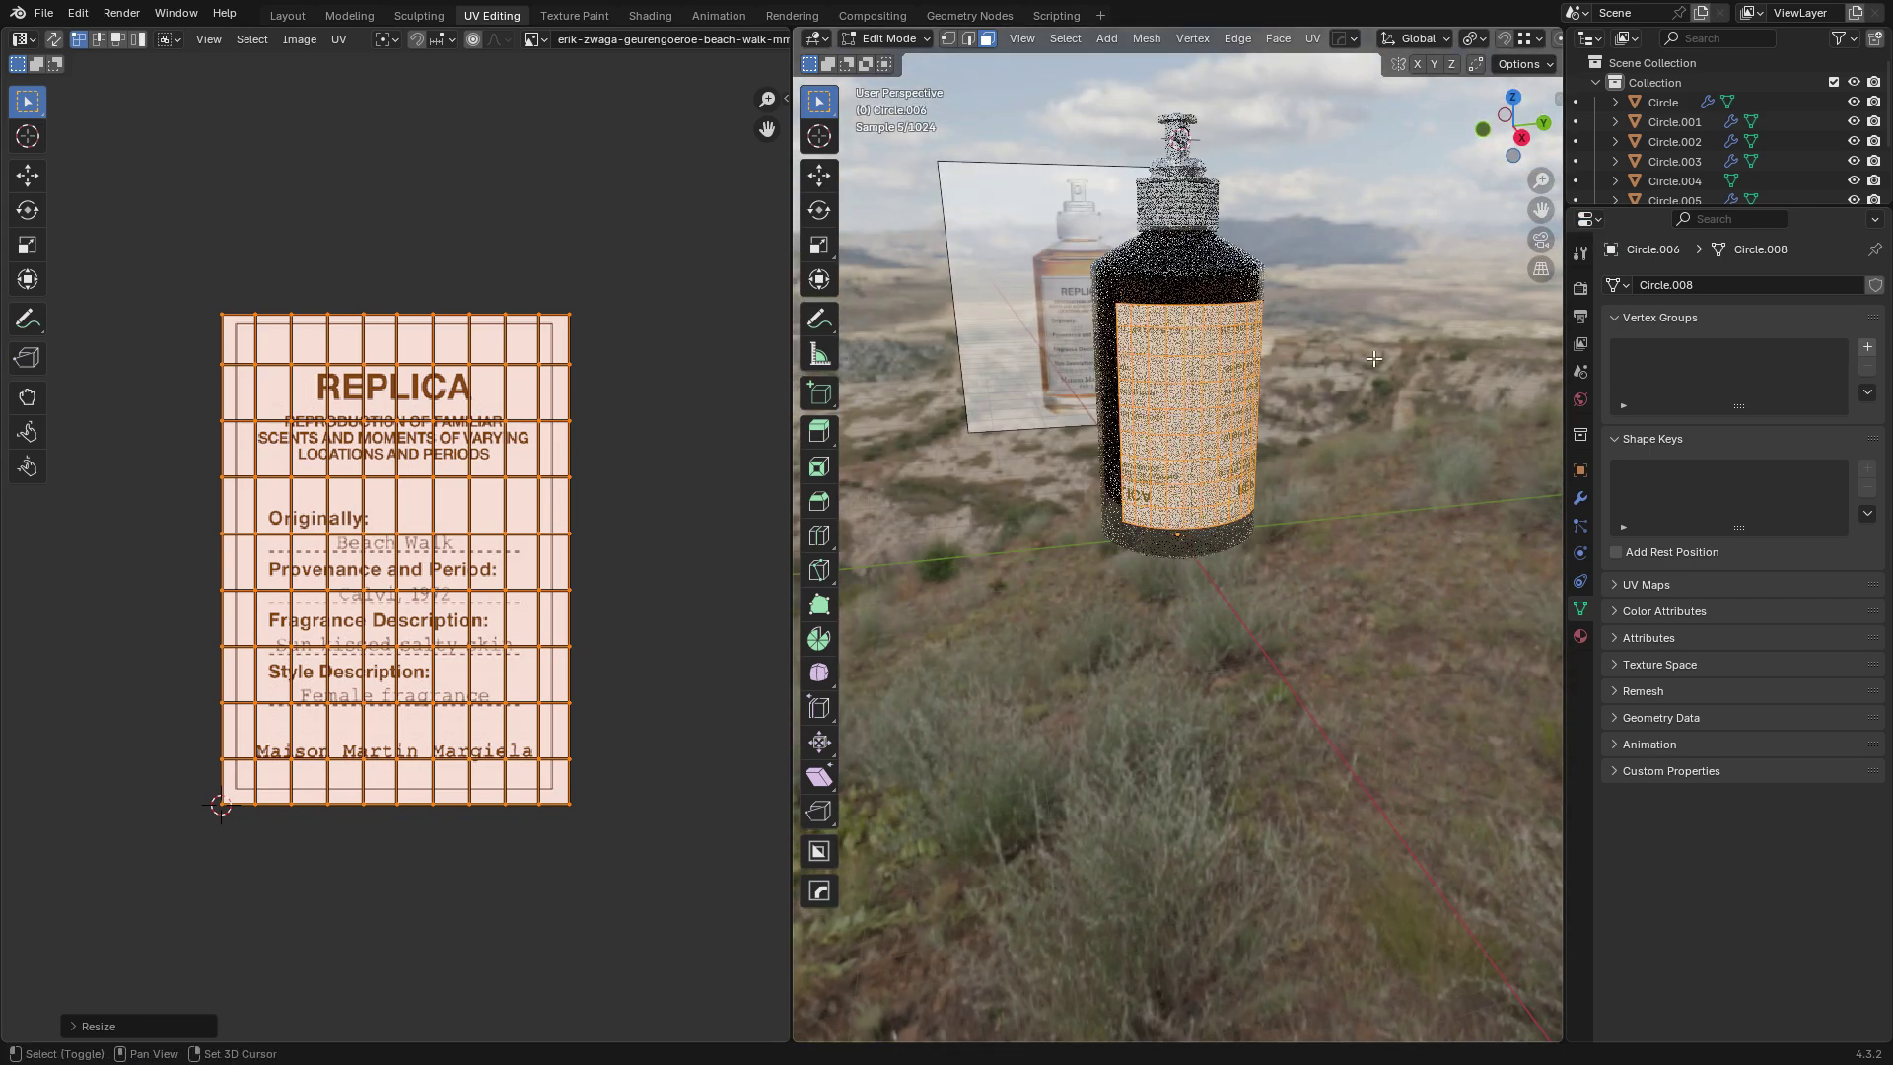
Rotate the label's UV island so the artwork stands upright on the bottle.
key("r")
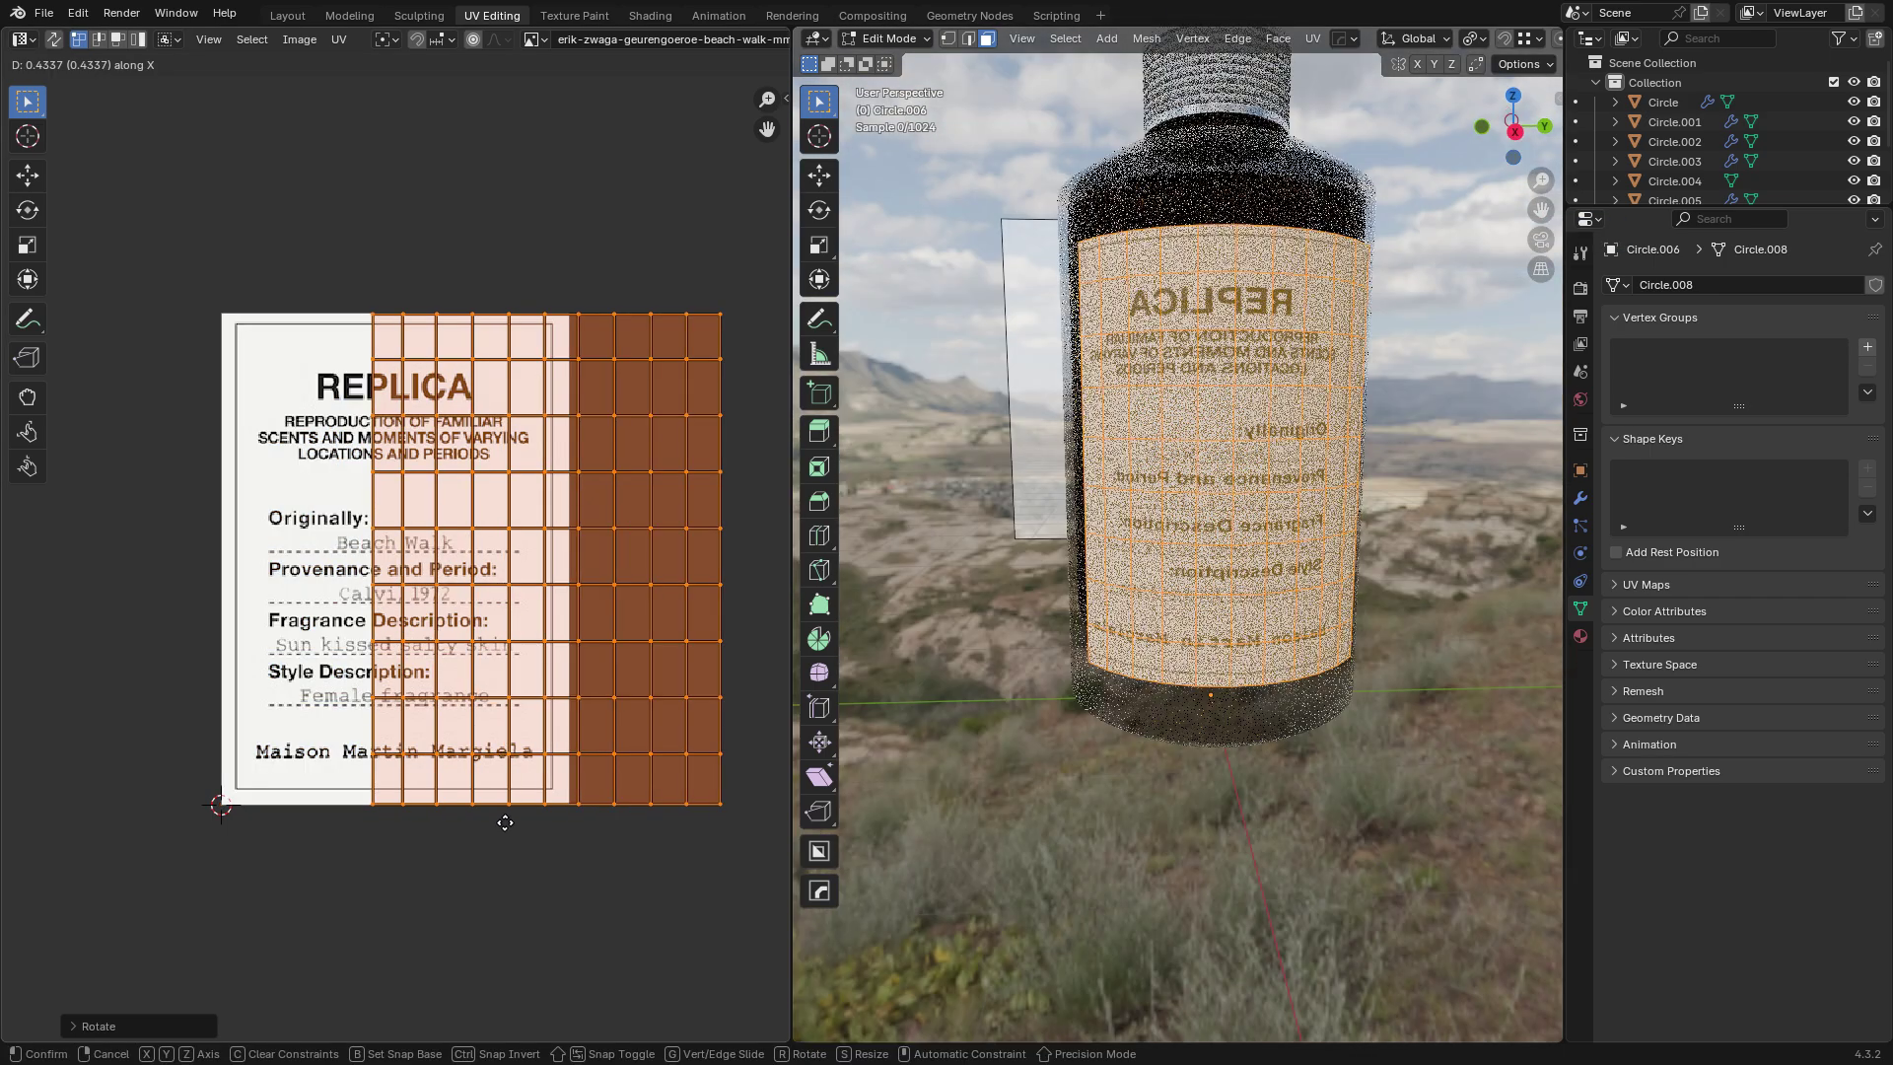
left_click(505, 833)
scroll(1157, 555, "down", 3)
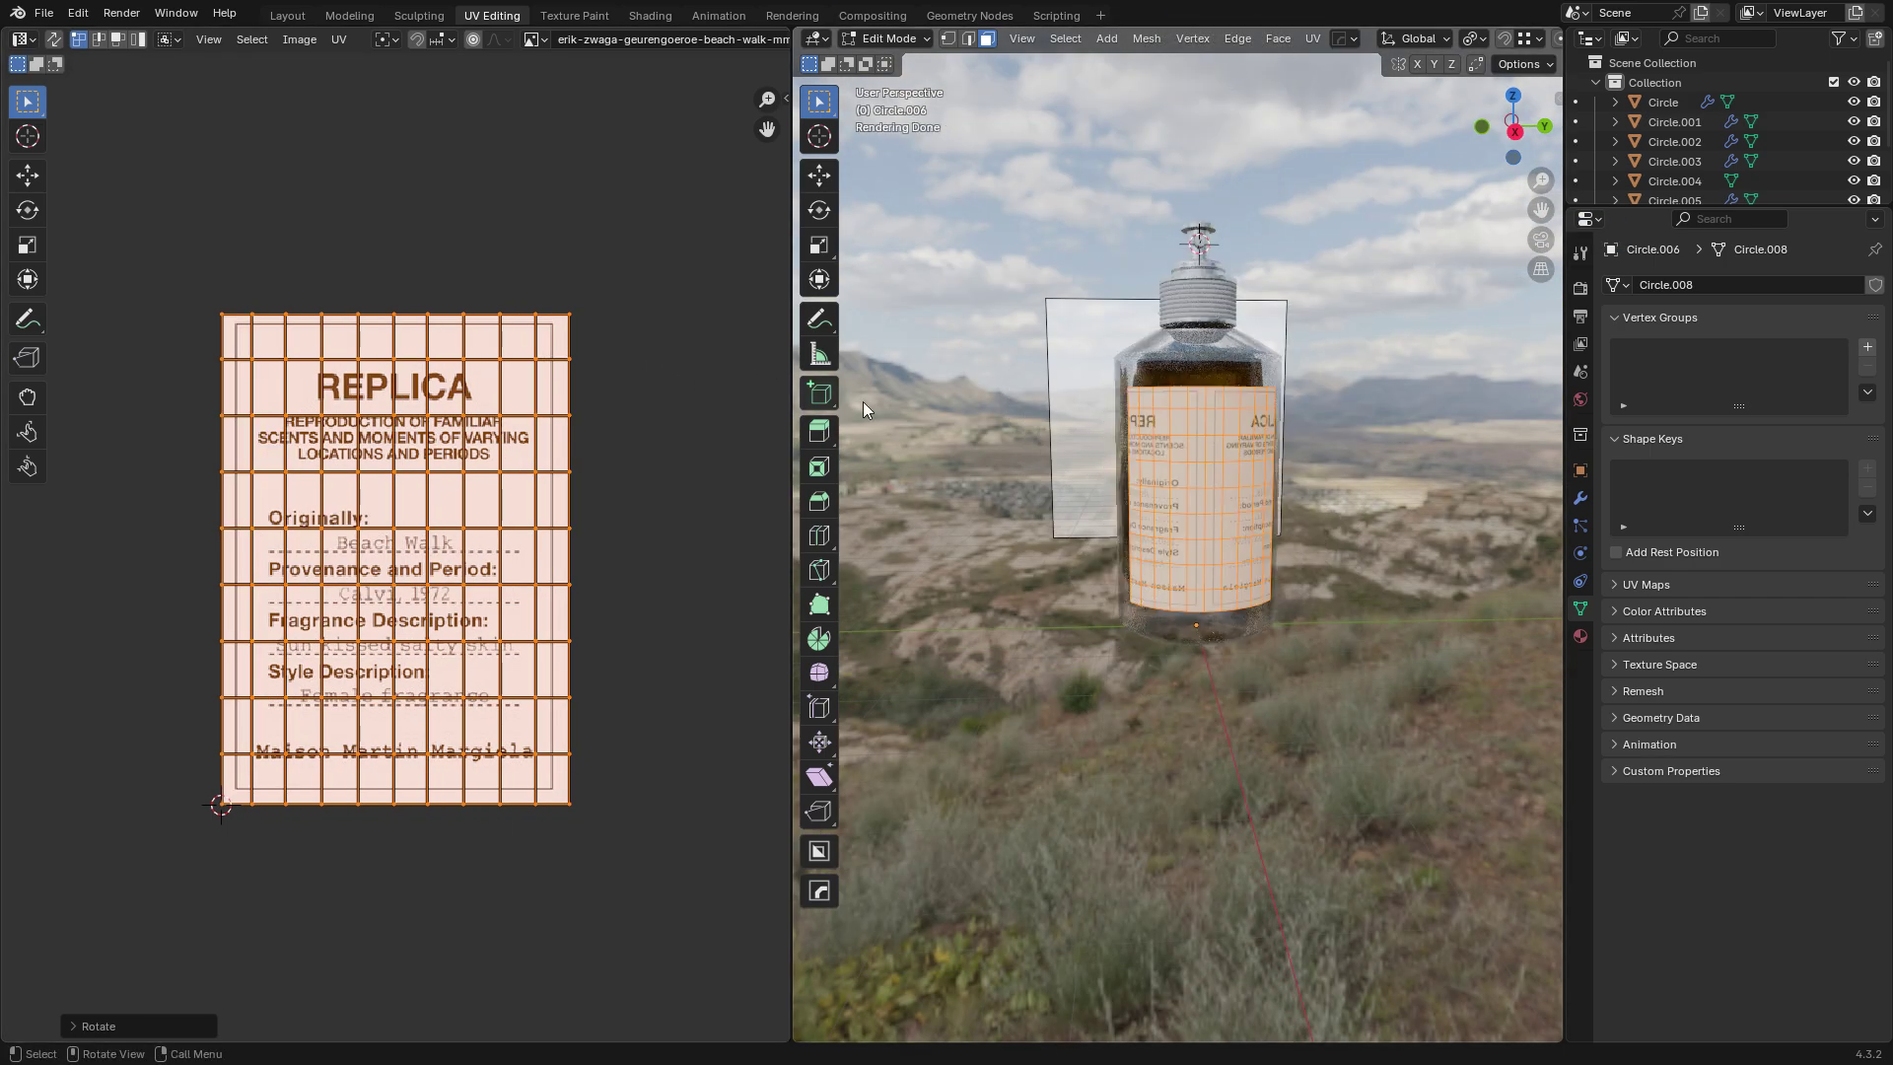
Mirror the label object horizontally in Object Mode so its text reads the right way round.
scroll(1074, 483, "up", 5)
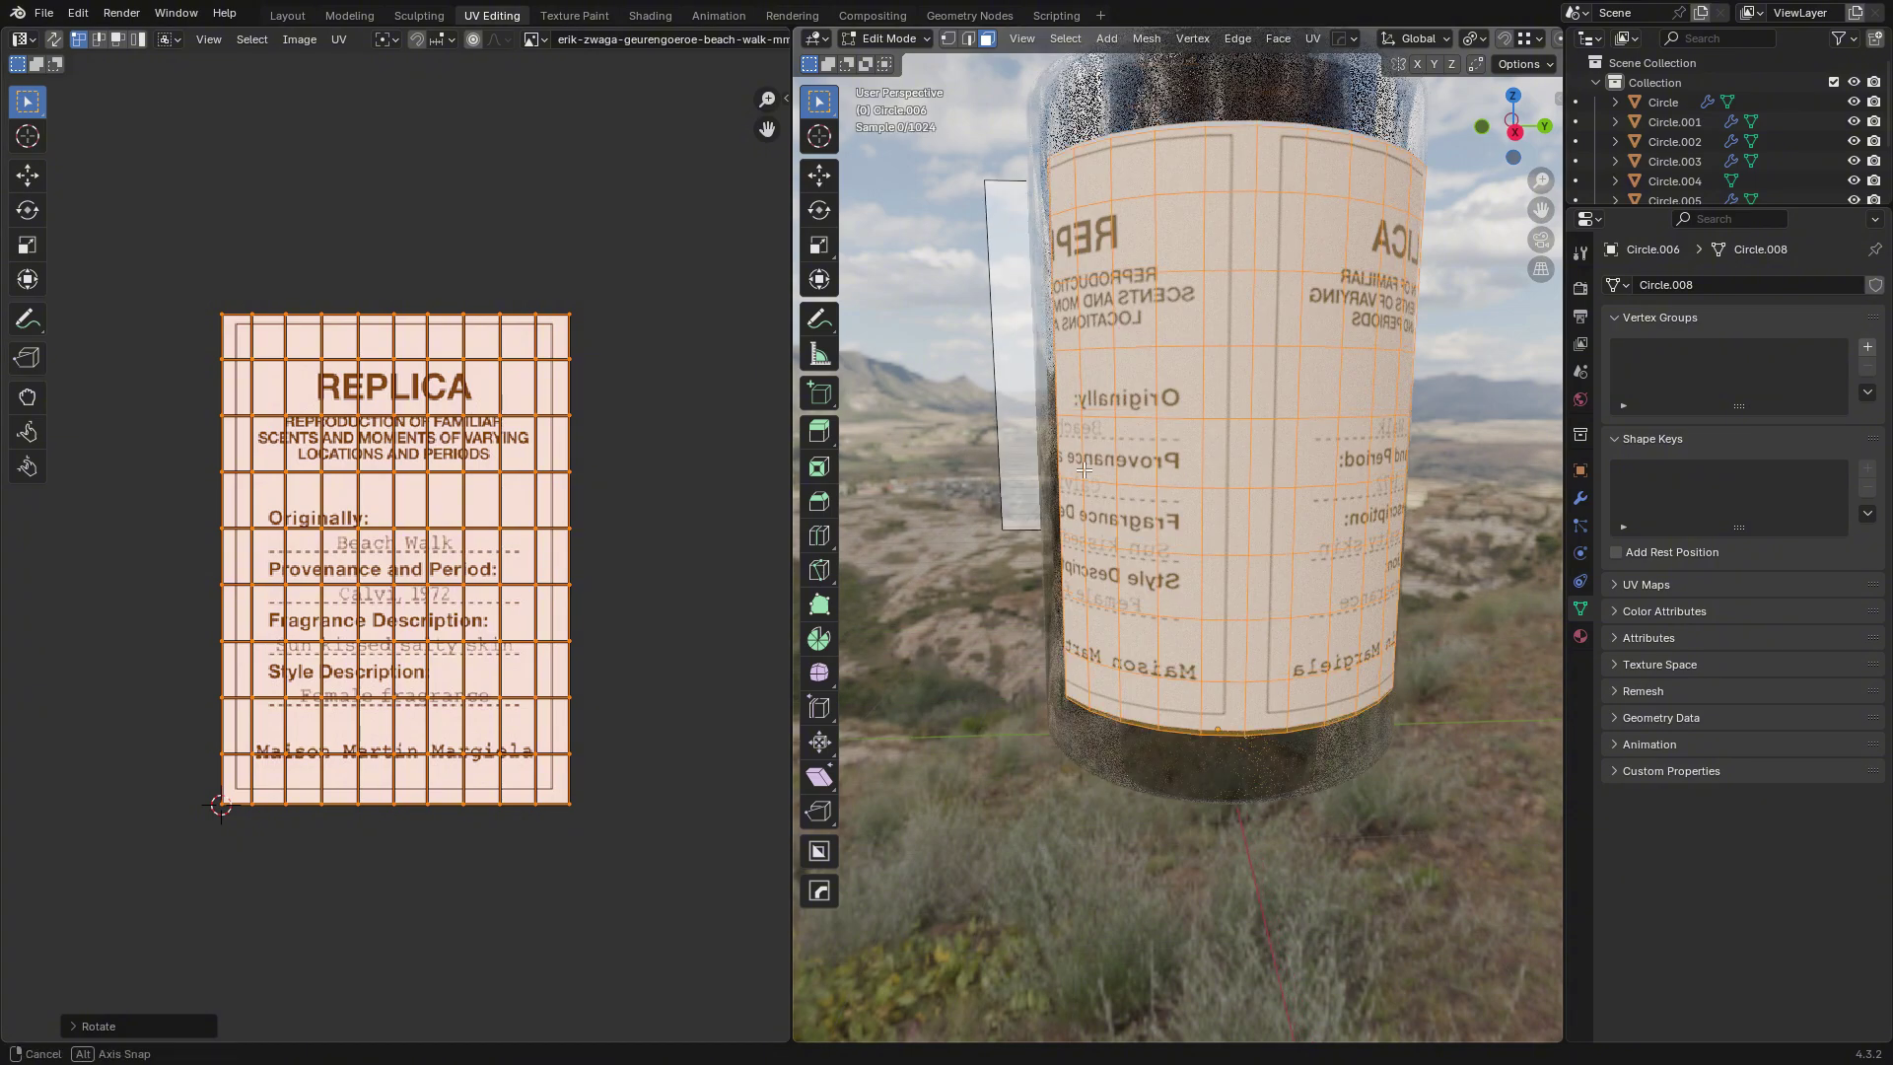
key("Tab")
mouse_move(1075, 490)
middle_mouse_down()
mouse_move(1092, 531)
mouse_move(973, 531)
mouse_move(1041, 488)
middle_mouse_up()
right_click(1045, 487)
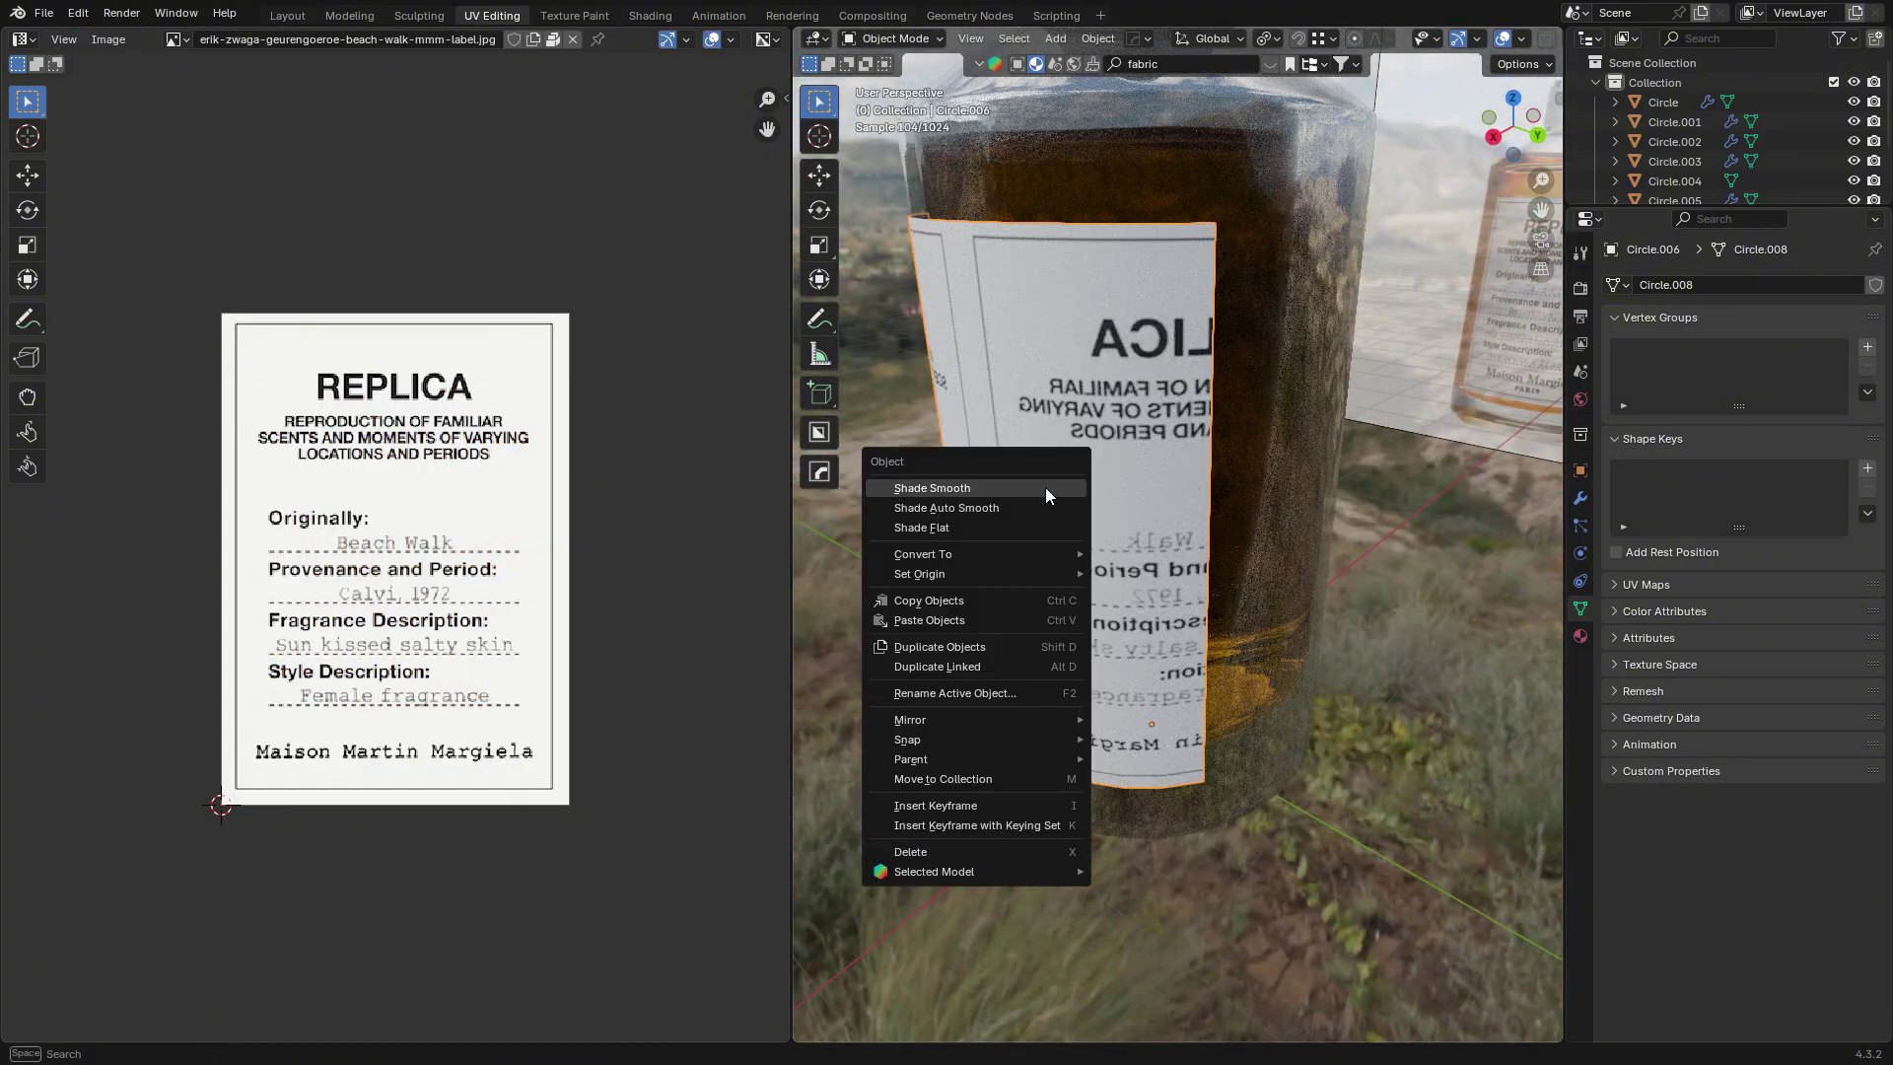
mouse_move(1065, 719)
left_click(1140, 747)
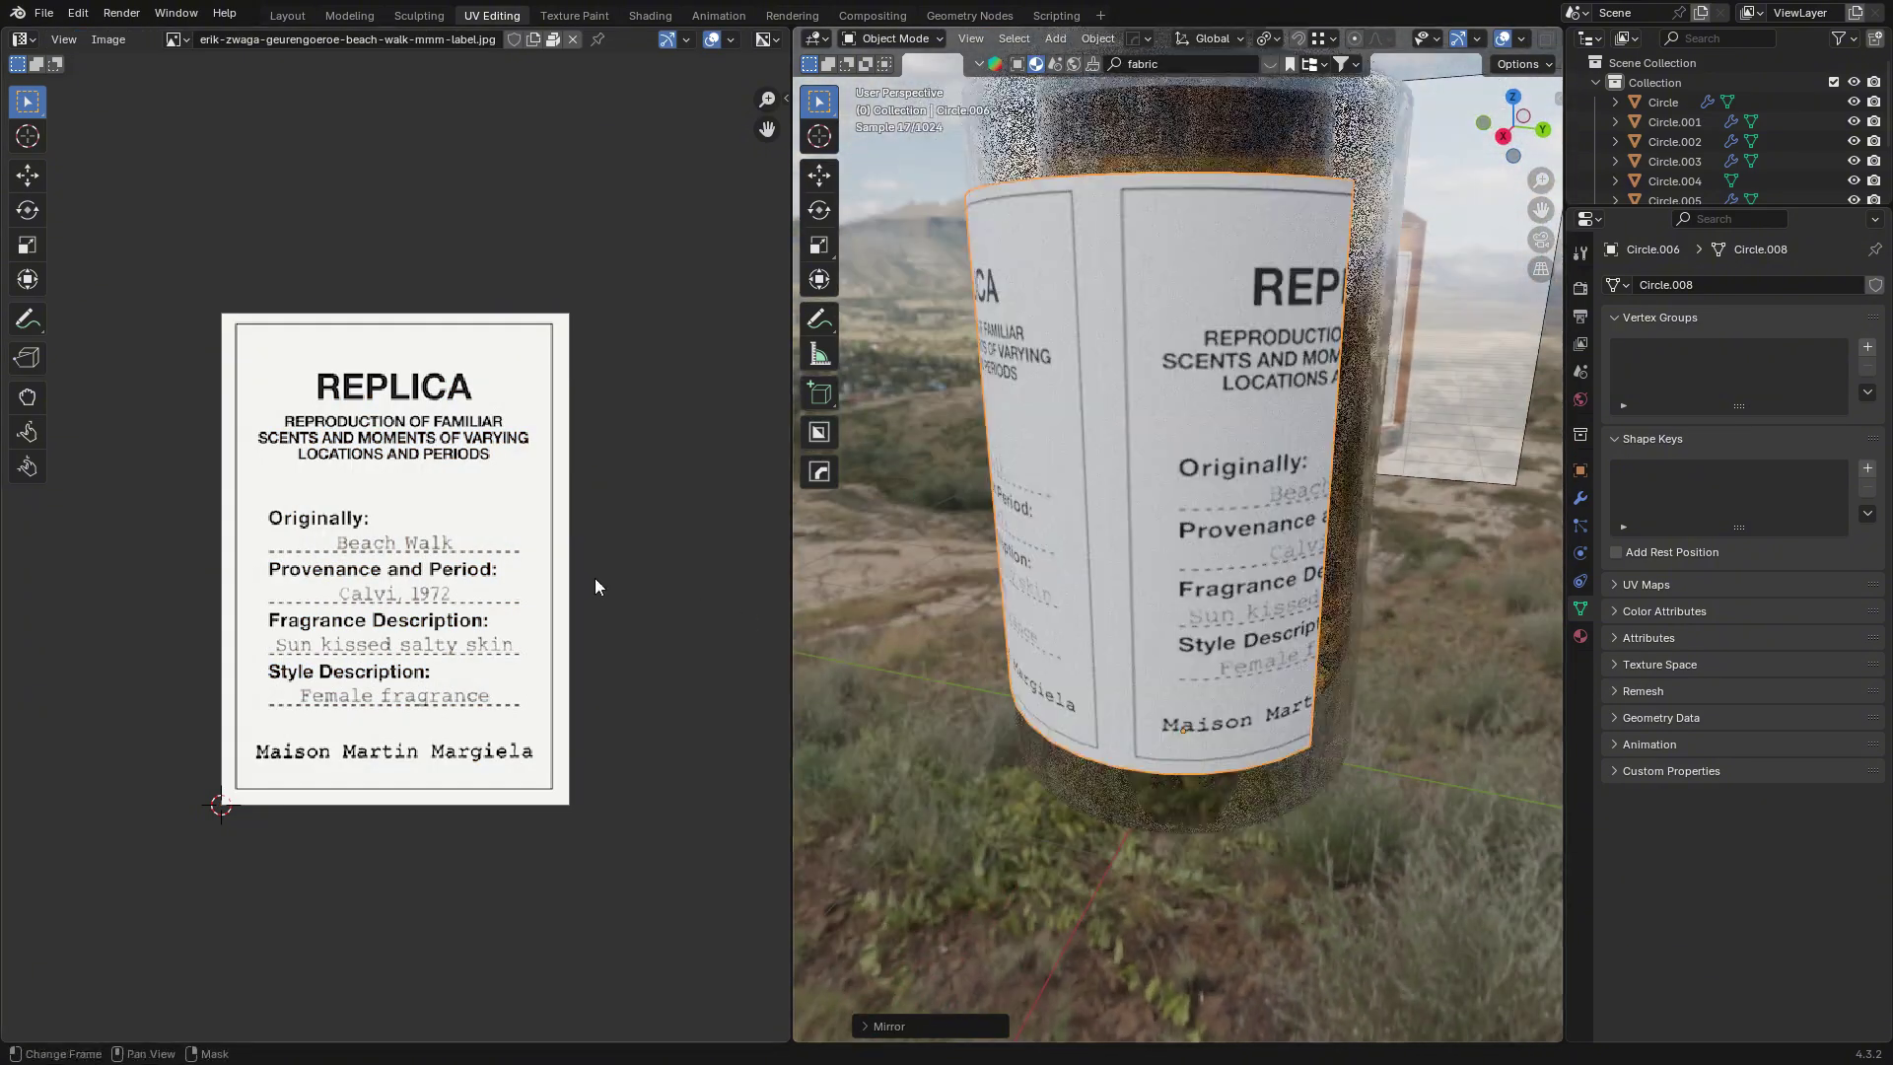
Move the label's UV island along X by about half the image width so the artwork is no longer split.
key("Tab")
key("g")
key("x")
left_click(509, 544)
key("Tab")
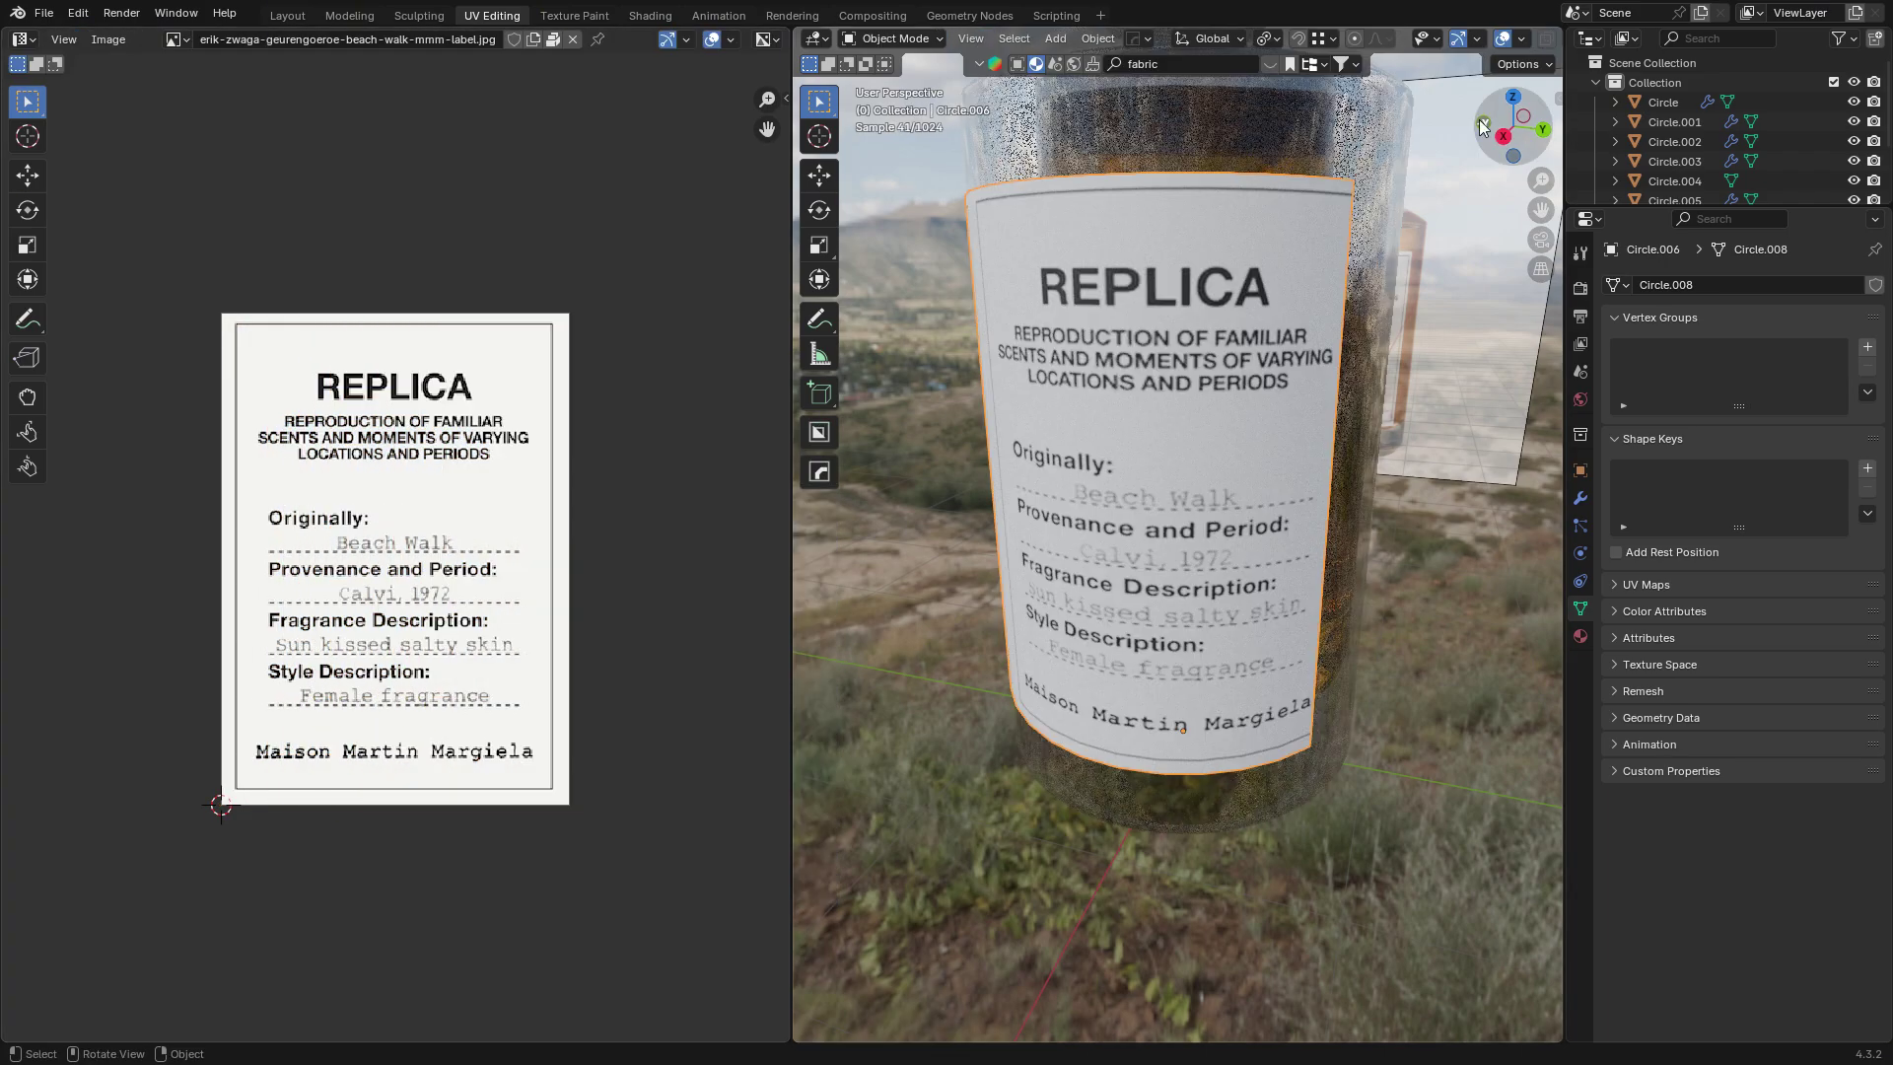
Using the right orthographic view, fine-tune the UV island along X until the artwork's border is centred on the label.
key("KP_3")
key("Tab")
key("g")
key("x")
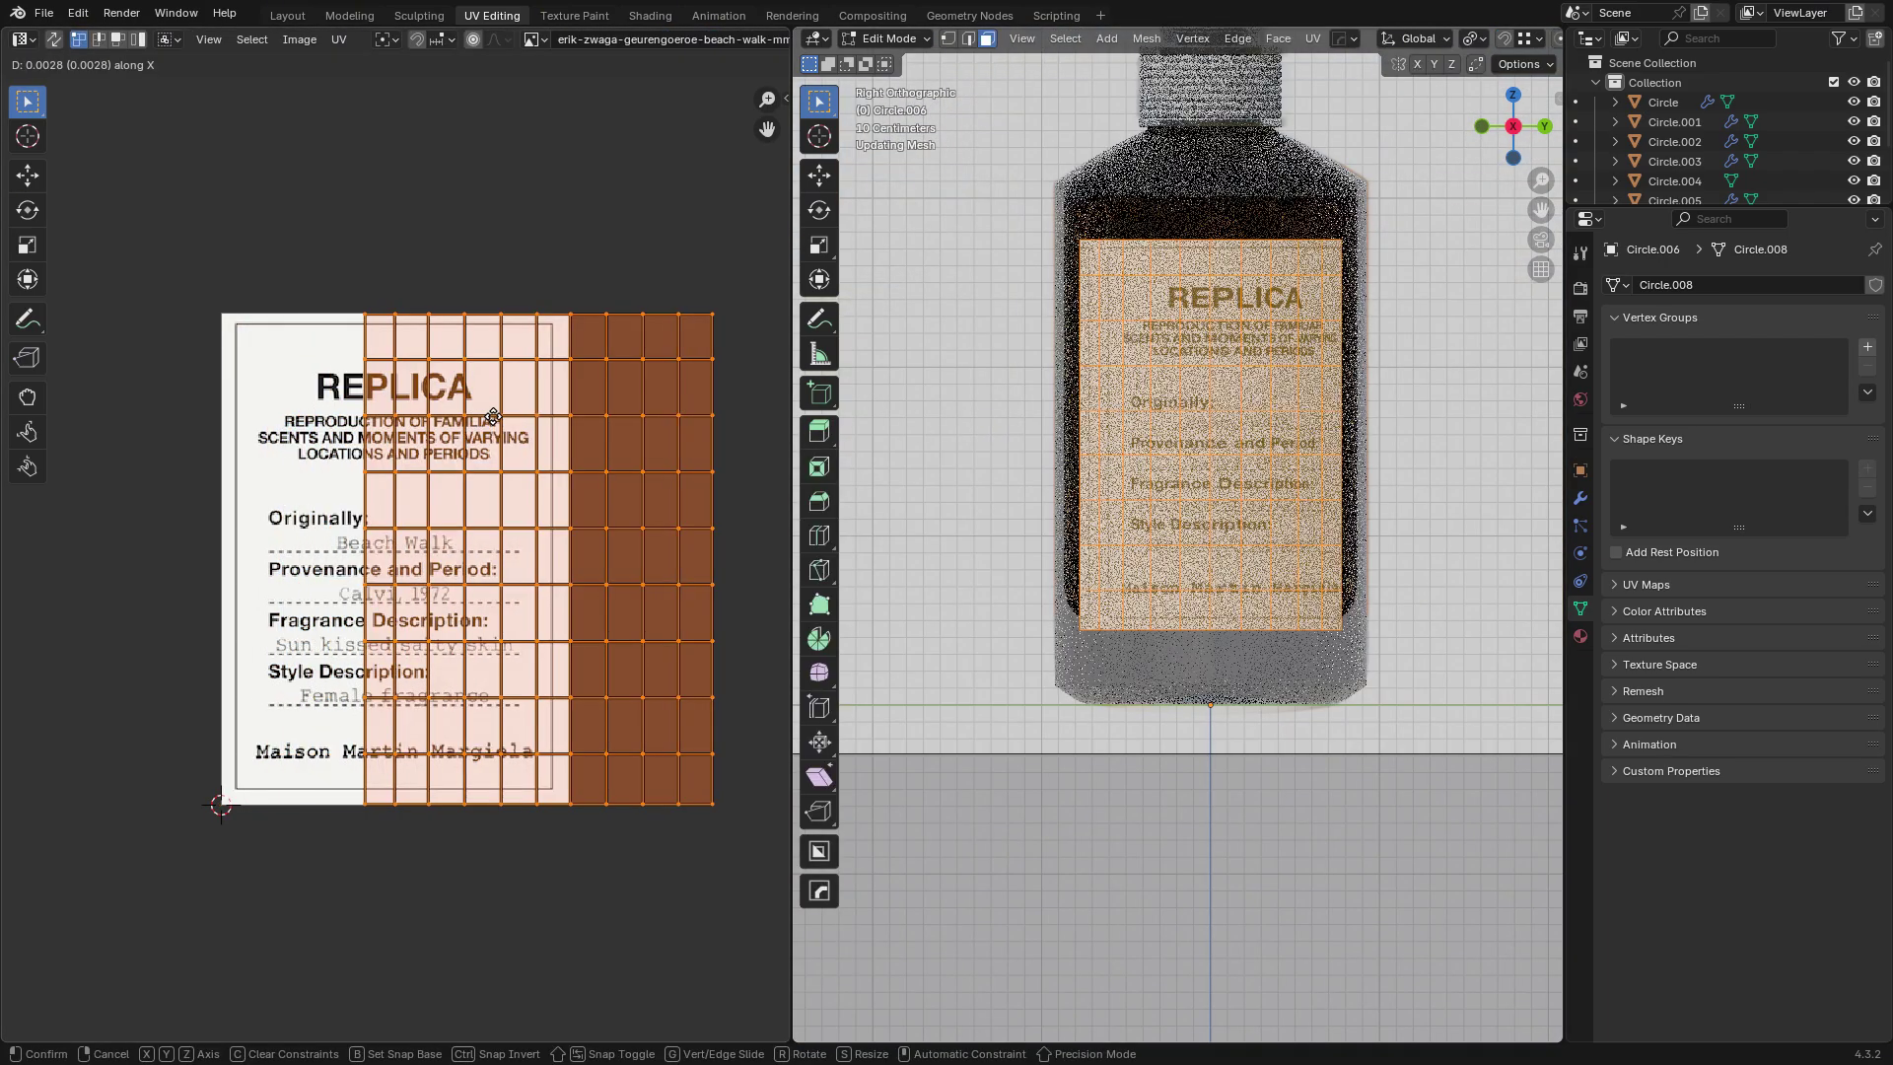
left_click(733, 431)
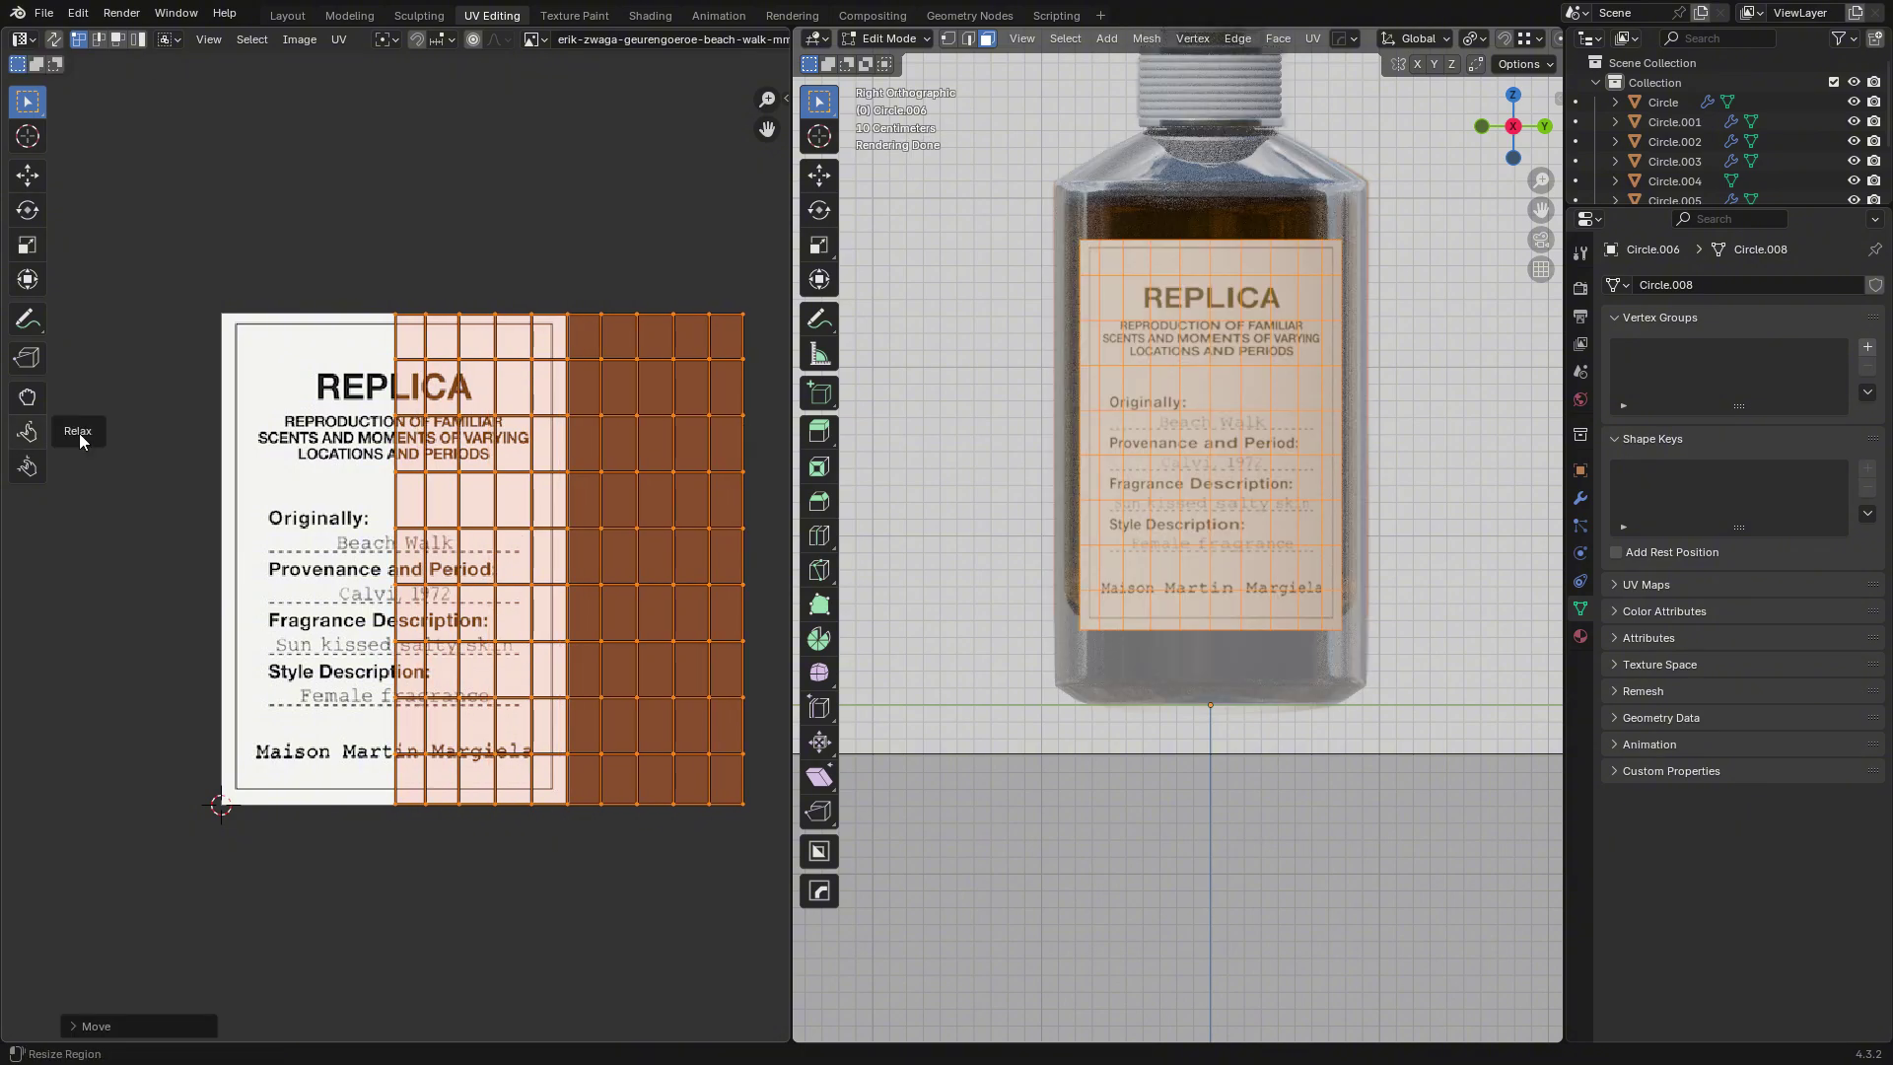
key("Tab")
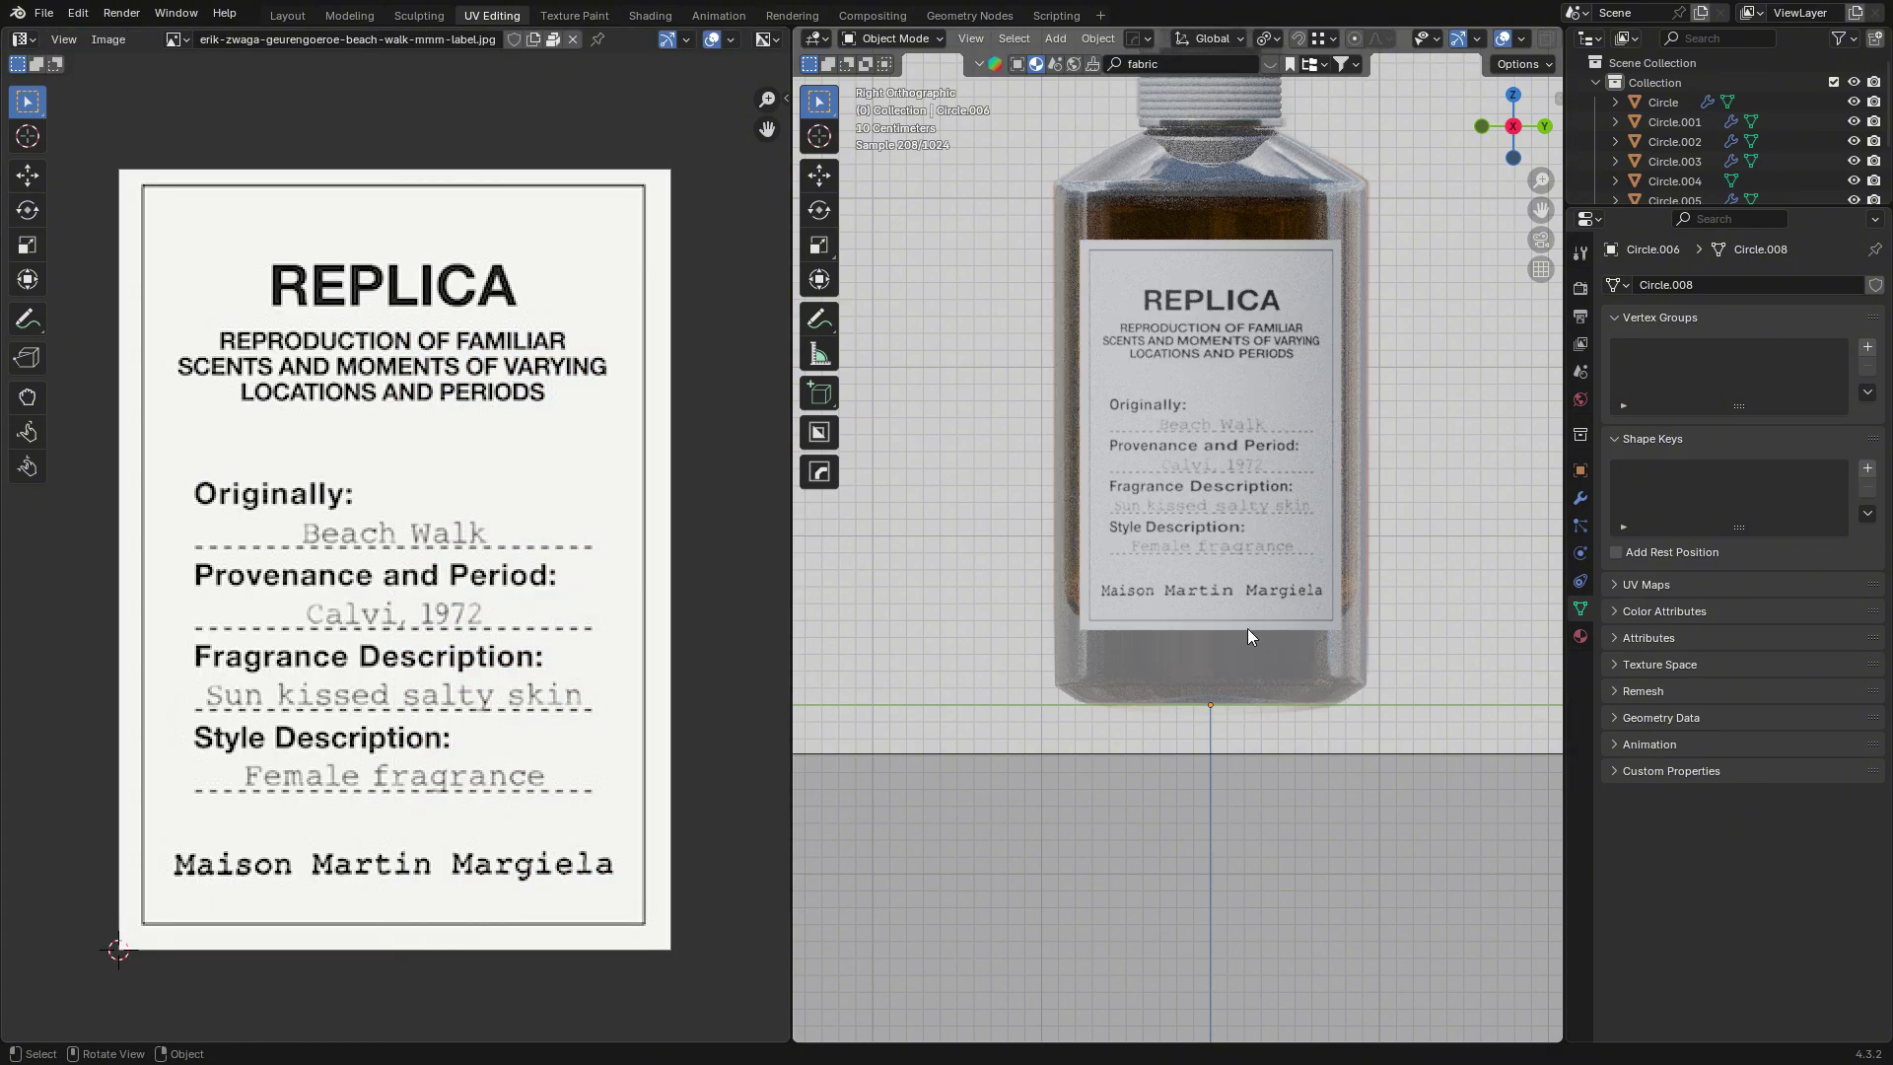
Examine the textured label on the bottle from several angles, including in the Shading workspace.
middle_click_drag(1246, 629, 921, 190)
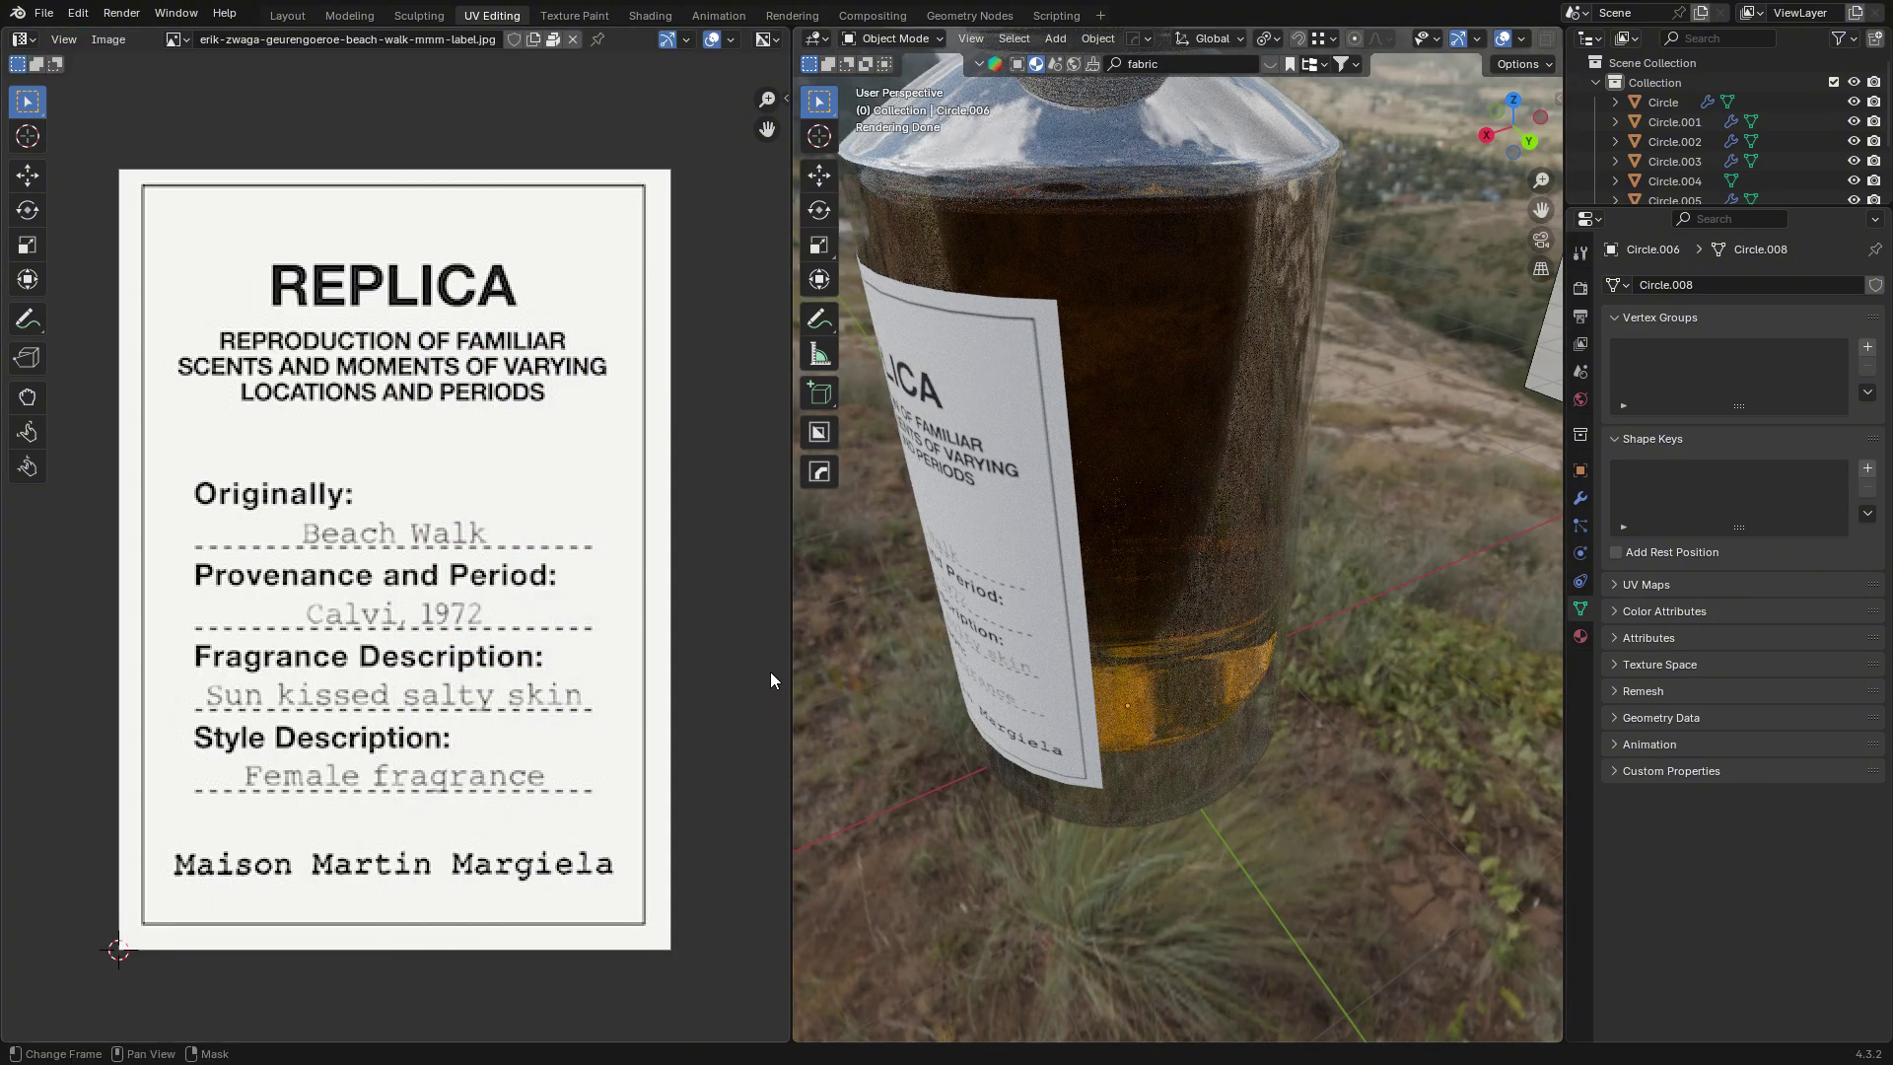
left_click(649, 15)
middle_click_drag(1244, 460, 1153, 536)
scroll(1153, 536, "up", 5)
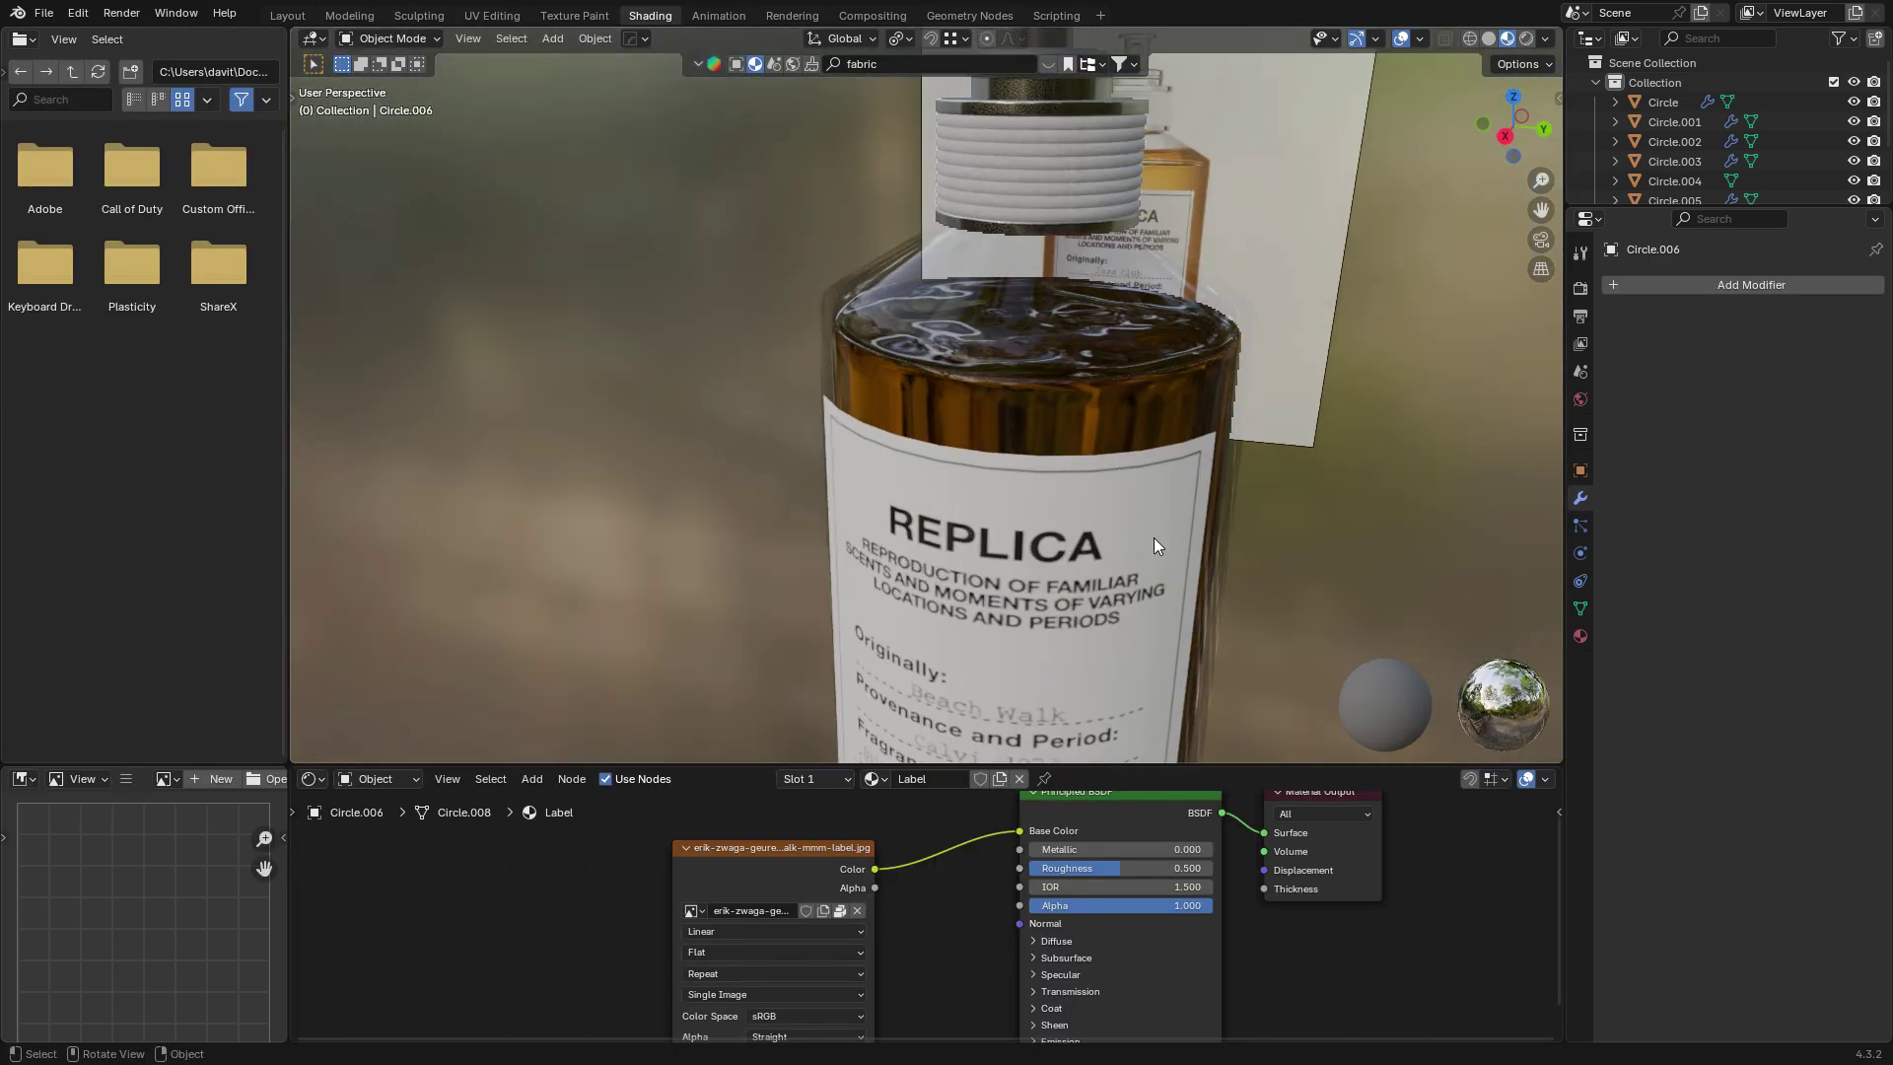
mouse_move(1301, 564)
middle_mouse_down()
mouse_move(1180, 518)
mouse_move(1153, 583)
mouse_move(1149, 516)
mouse_move(1321, 493)
middle_mouse_up()
key("Tab")
scroll(1124, 483, "up", 2)
key("Tab")
scroll(1114, 473, "down", 8)
scroll(984, 895, "down", 1)
scroll(971, 894, "down", 2)
Add a Wave Texture node below the image texture in the Label material.
left_click_drag(800, 871, 601, 818)
key("shift+a")
left_click(617, 811)
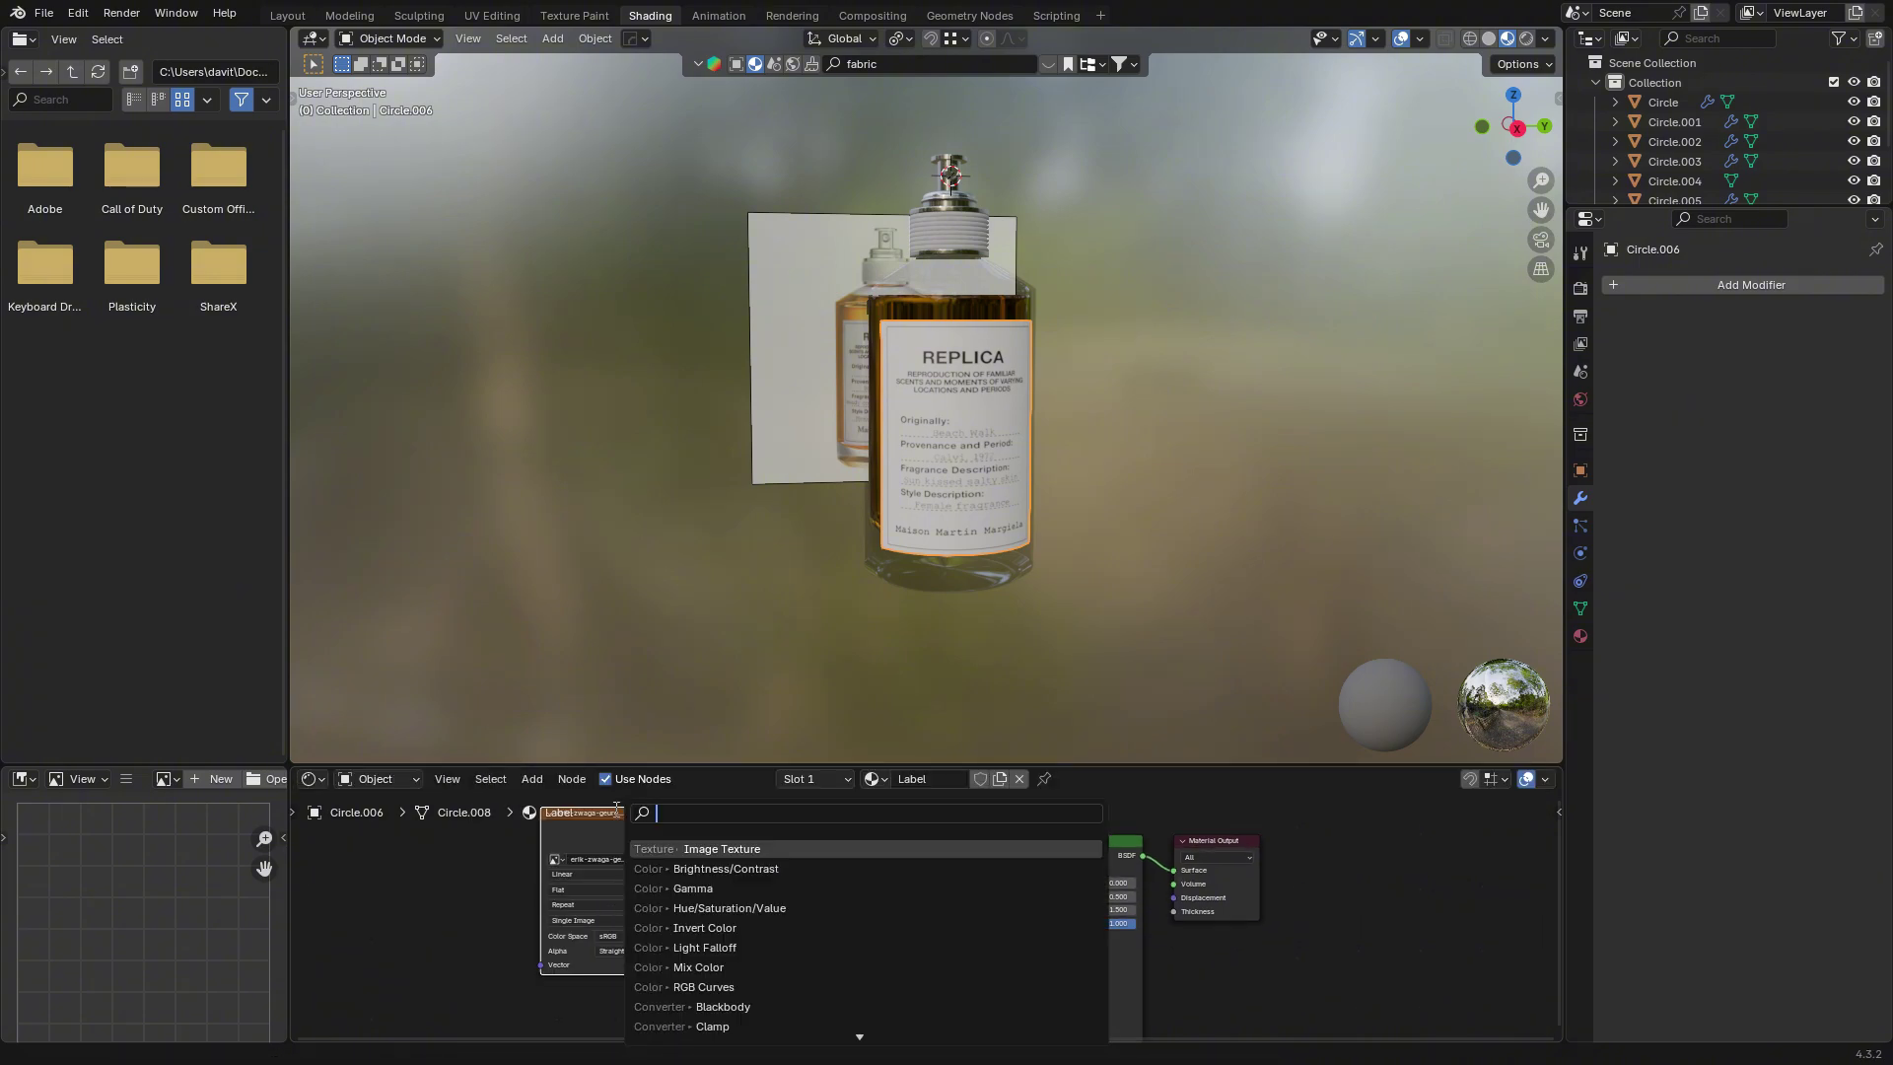
type("wave")
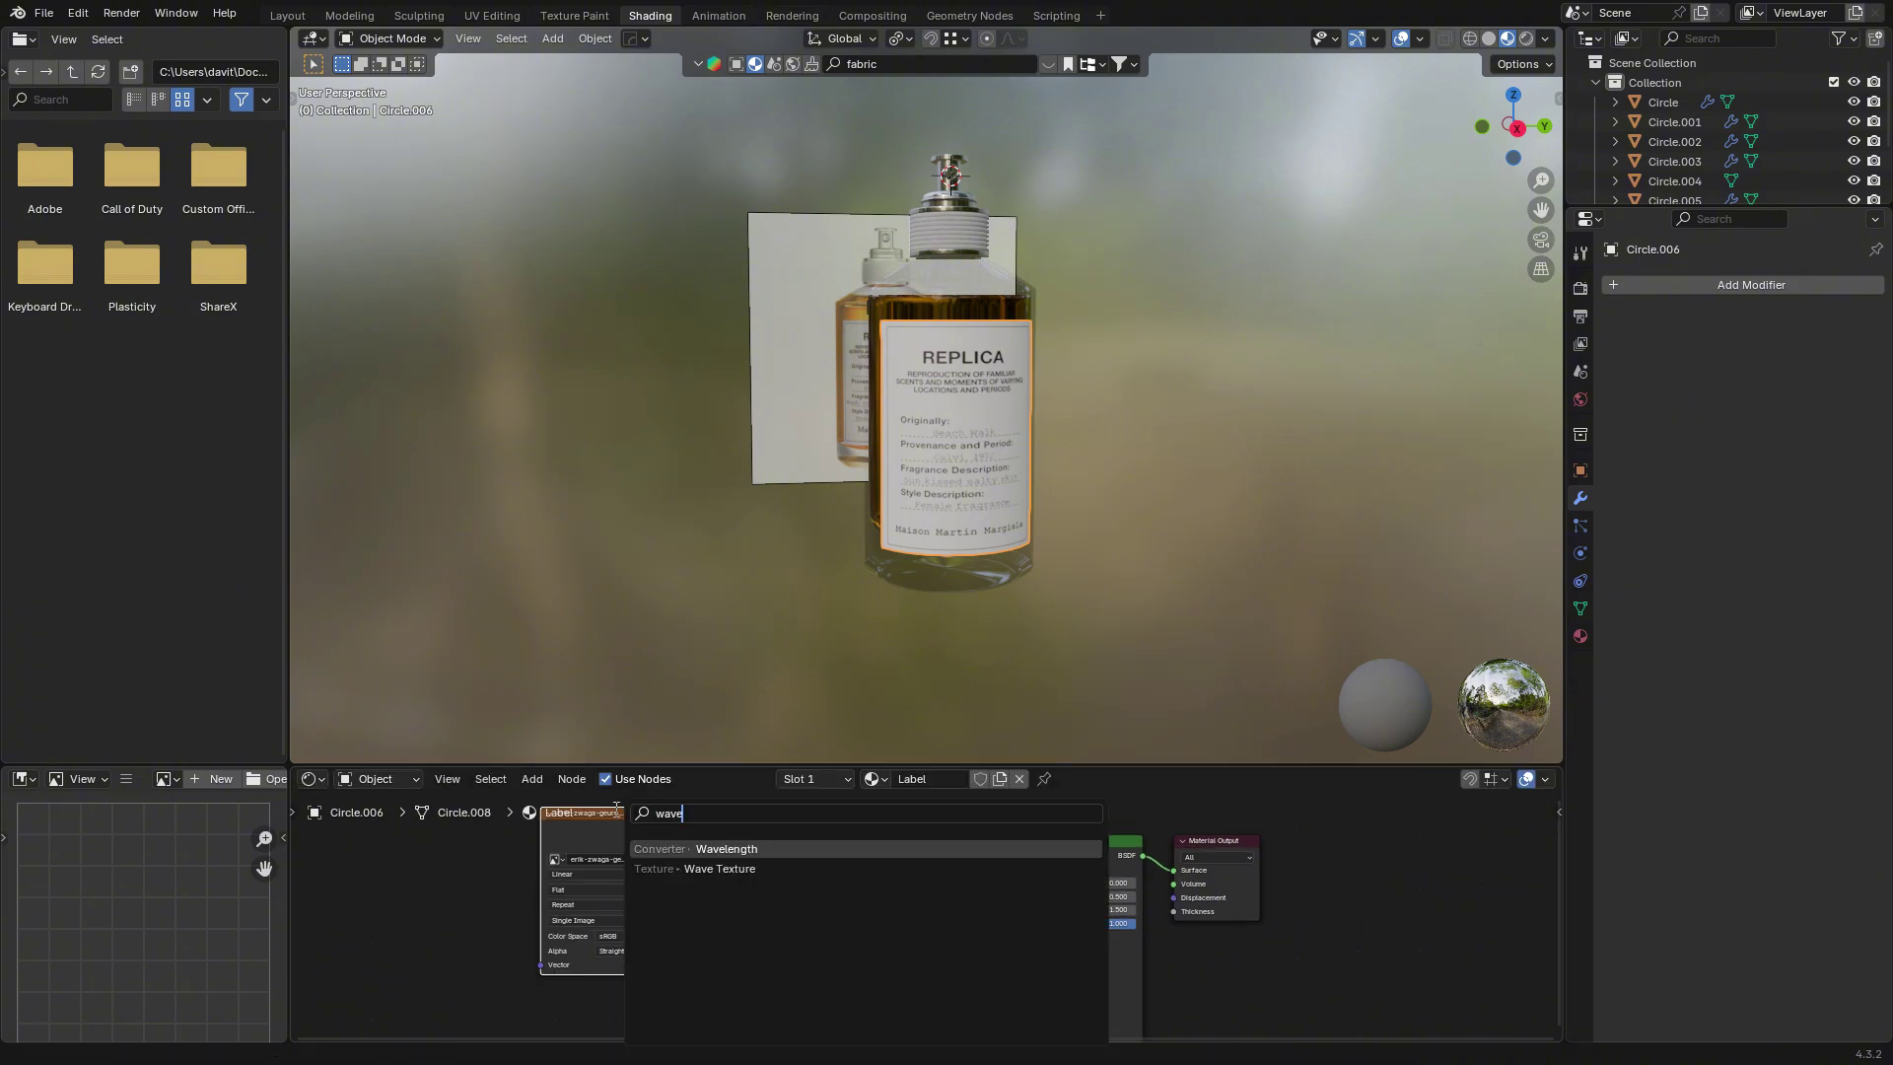
left_click(636, 867)
scroll(789, 906, "up", 3)
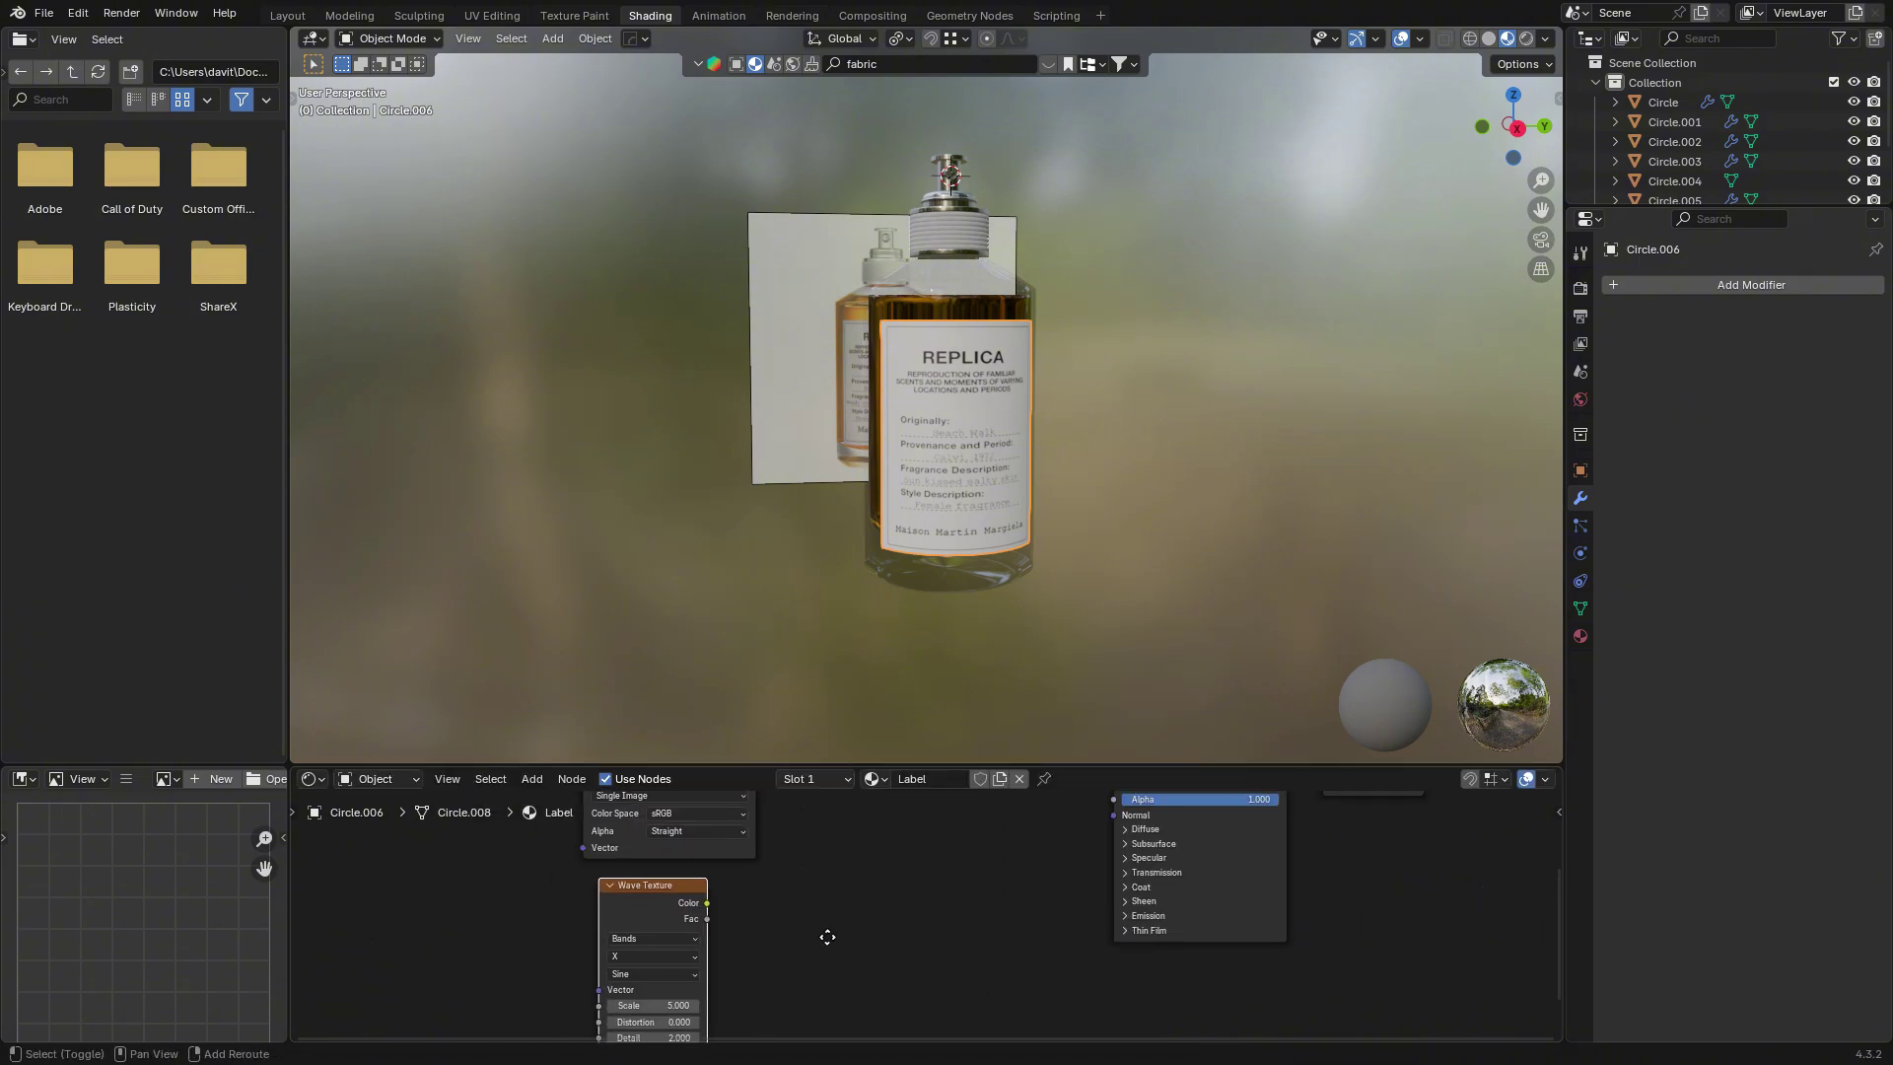
scroll(827, 936, "up", 2)
Duplicate the Wave Texture node, place the copy below the original, and enlarge the node editor area.
scroll(731, 904, "down", 5)
key("shift+a")
left_click(710, 819)
key("Escape")
middle_click_drag(926, 867, 975, 773)
key("shift+d")
left_click(862, 940)
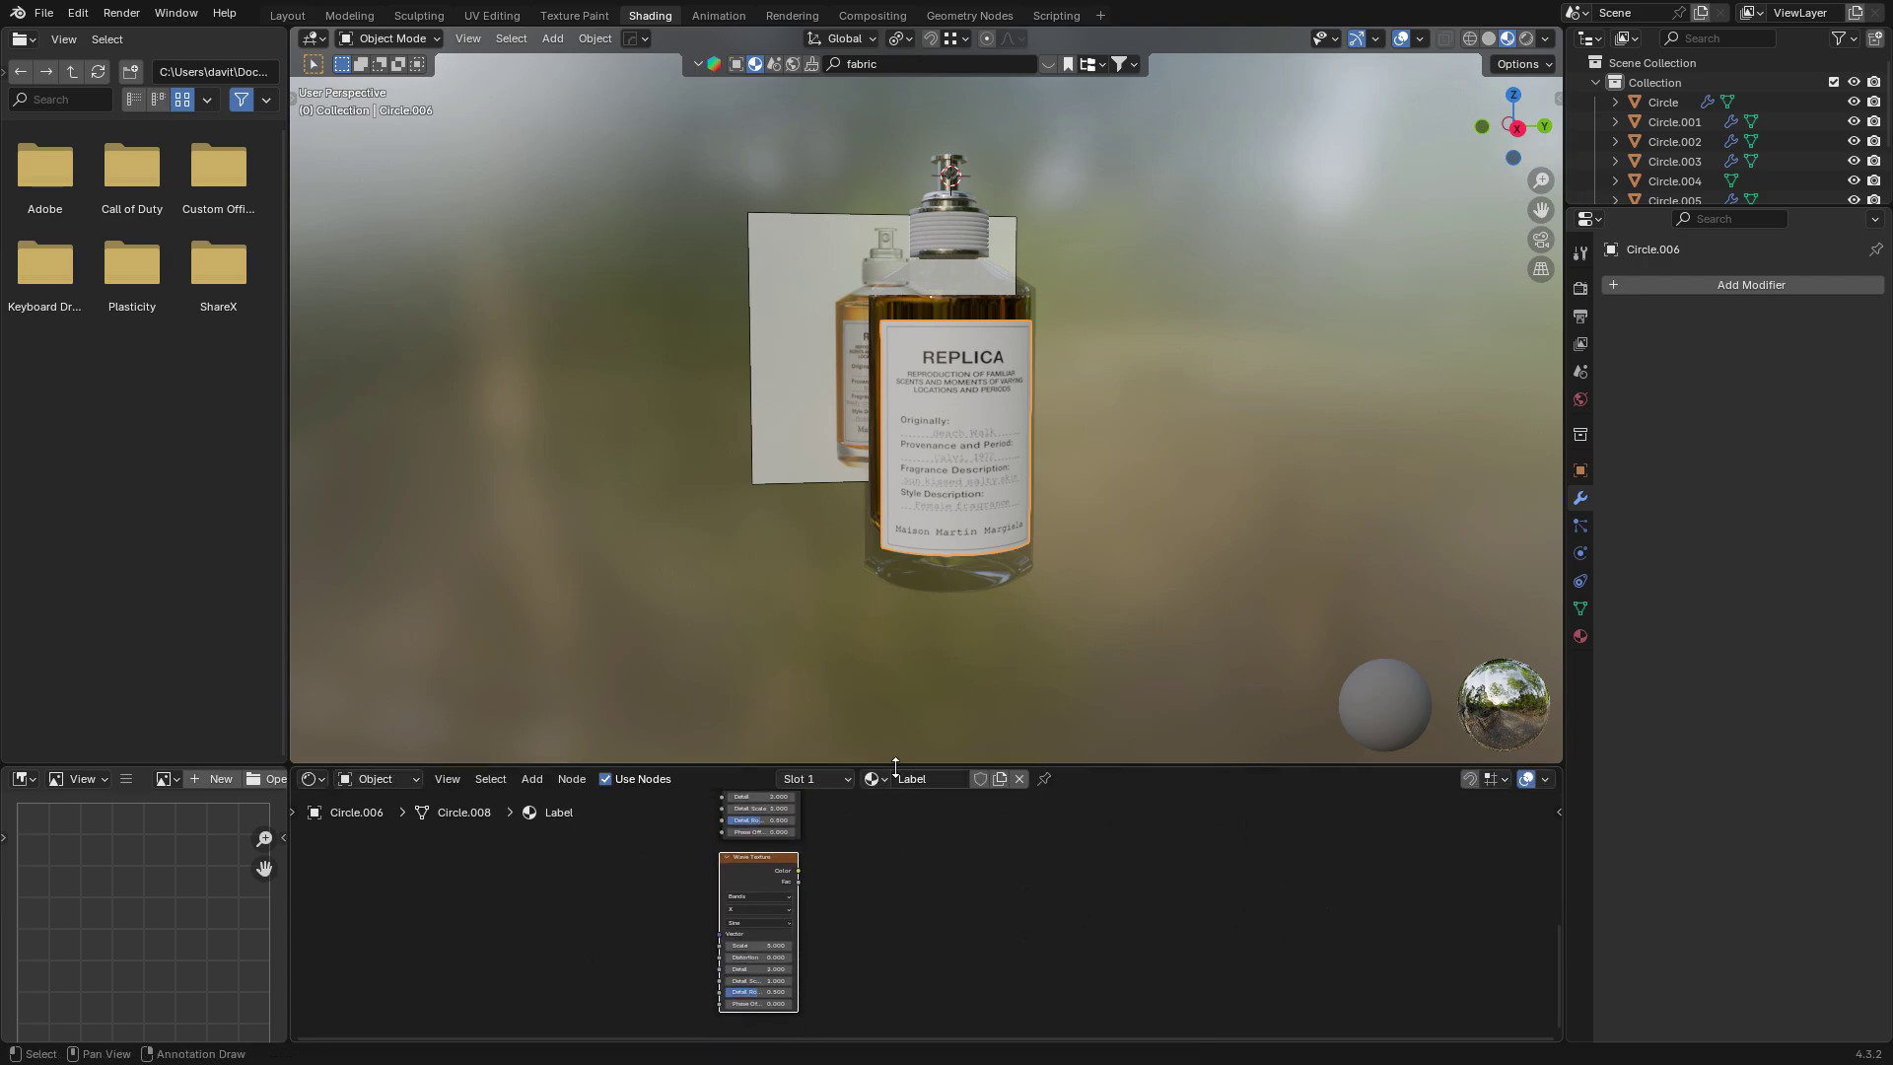
left_click_drag(899, 764, 901, 296)
scroll(907, 726, "up", 3)
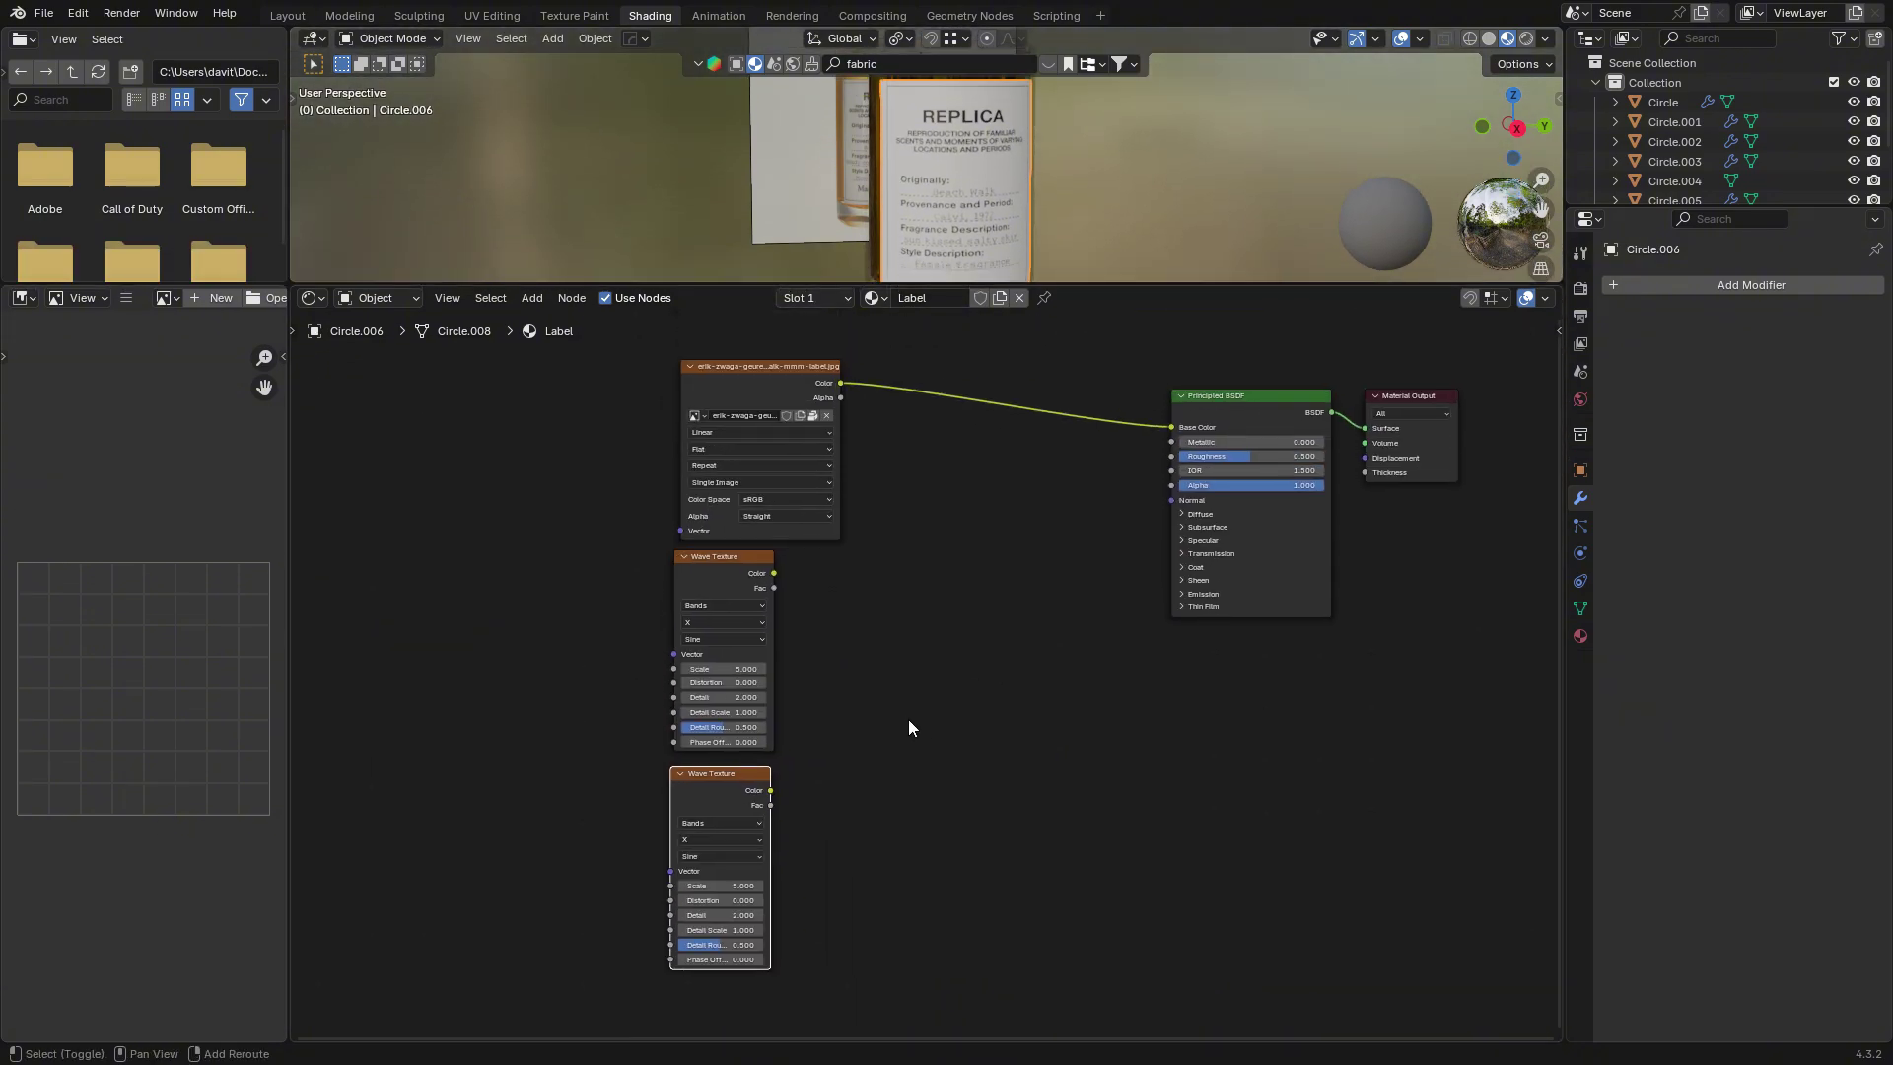
Add a Bump node beside the wave textures and set the lower Wave Texture's bands direction to Y.
key("shift+a")
left_click(914, 657)
type("bum")
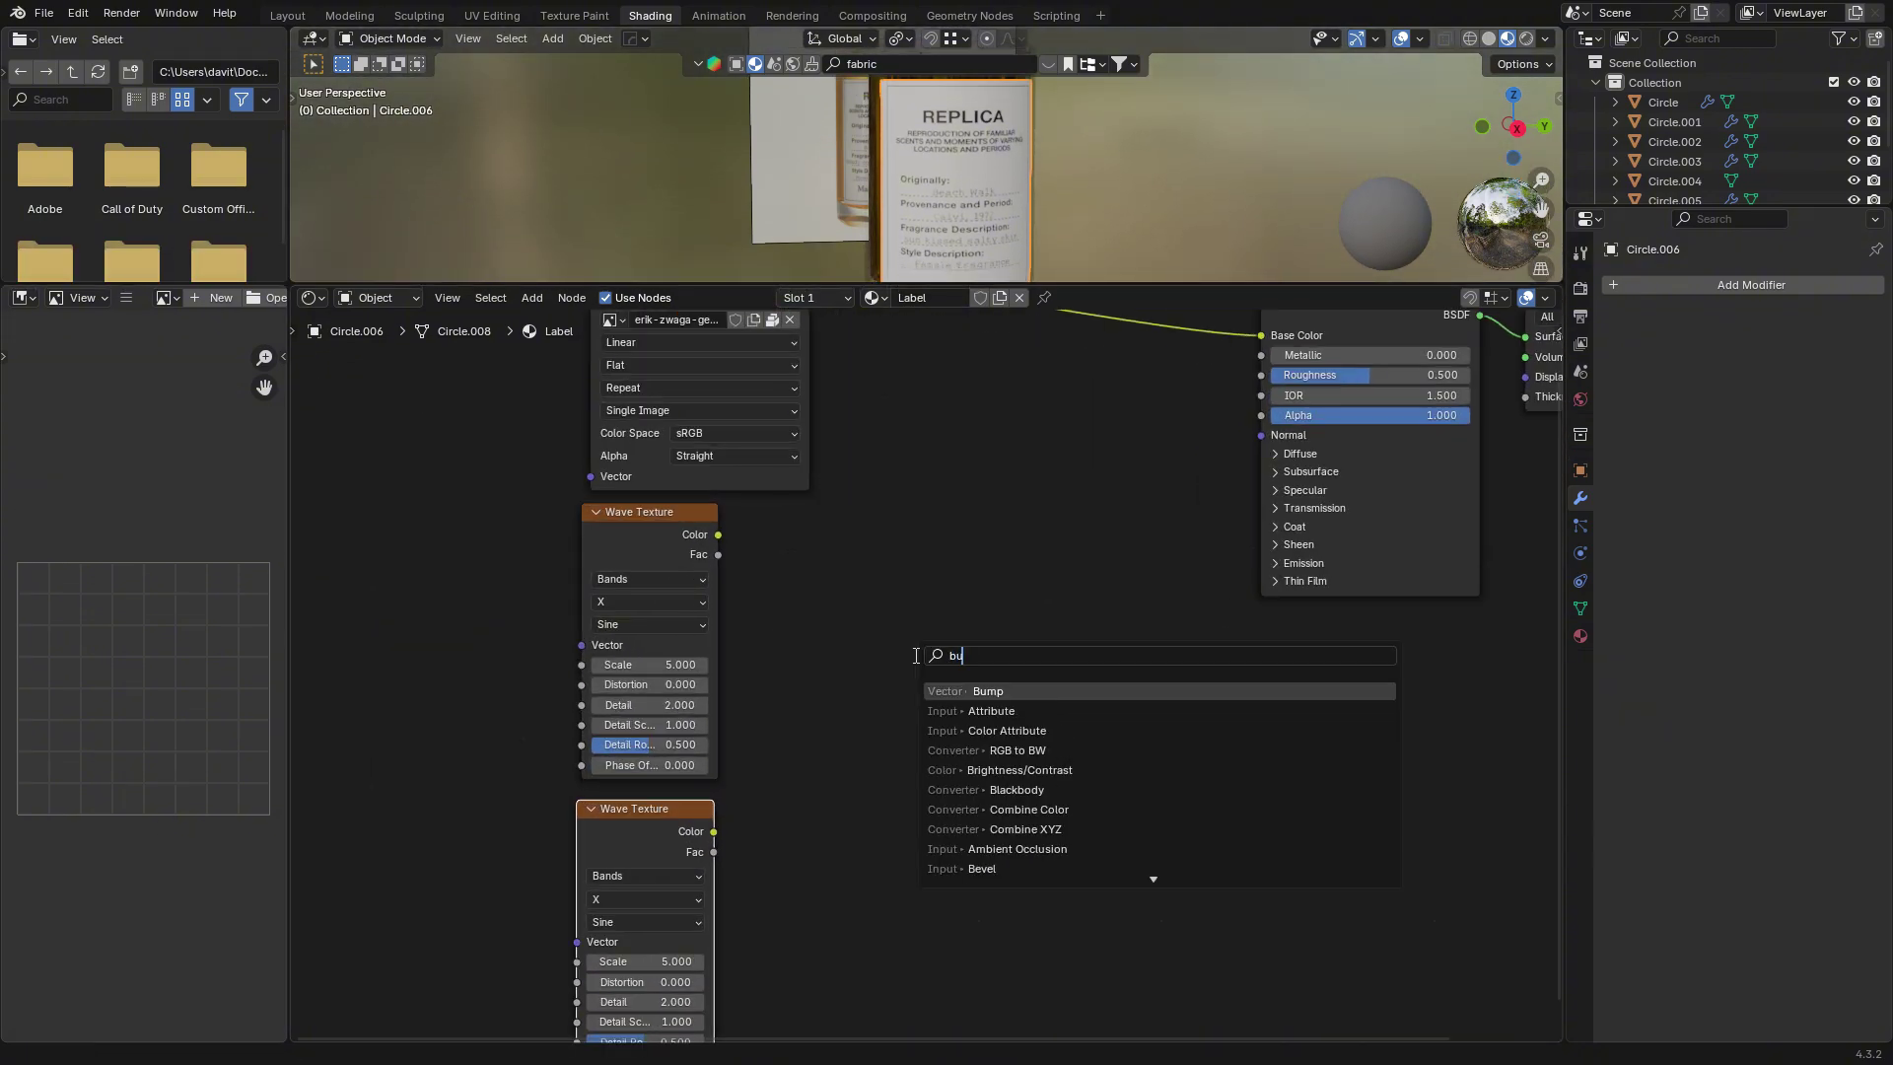
type("p")
key("Return")
left_click(915, 657)
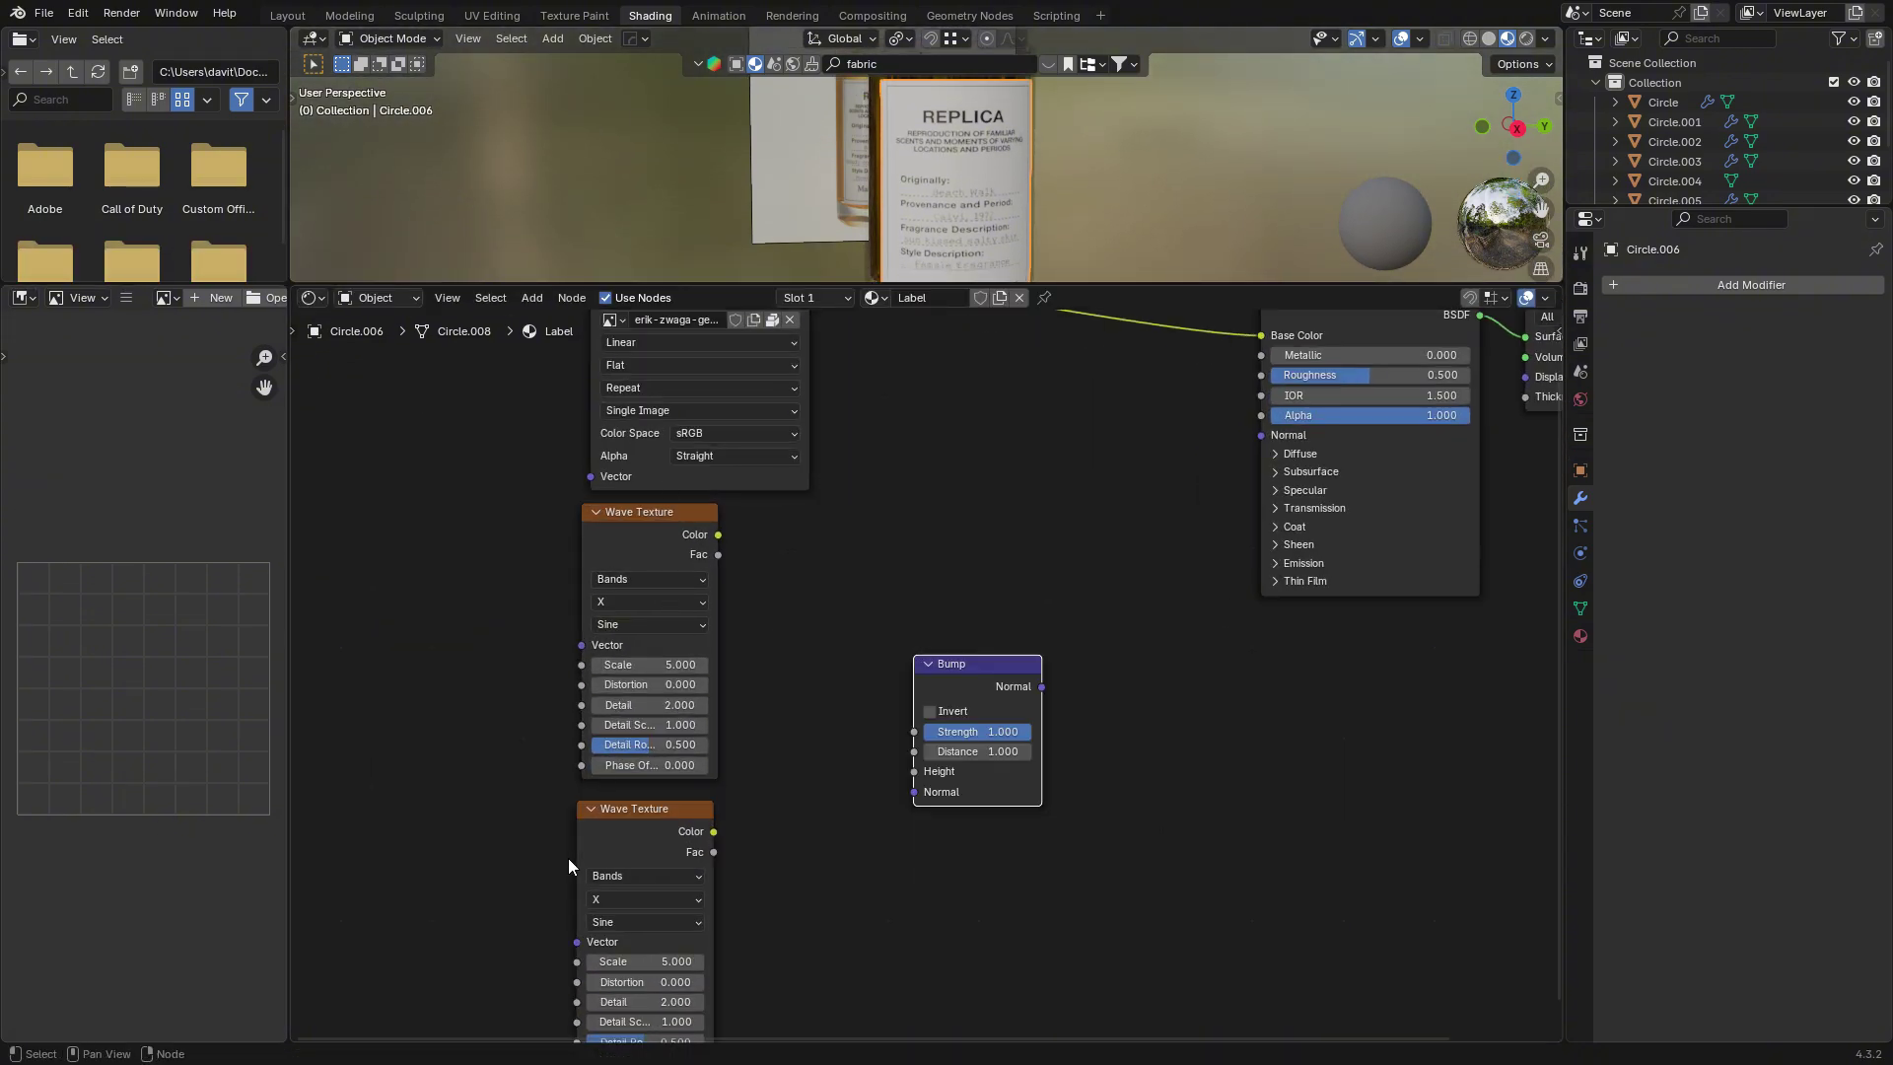
left_click(621, 896)
left_click(550, 877)
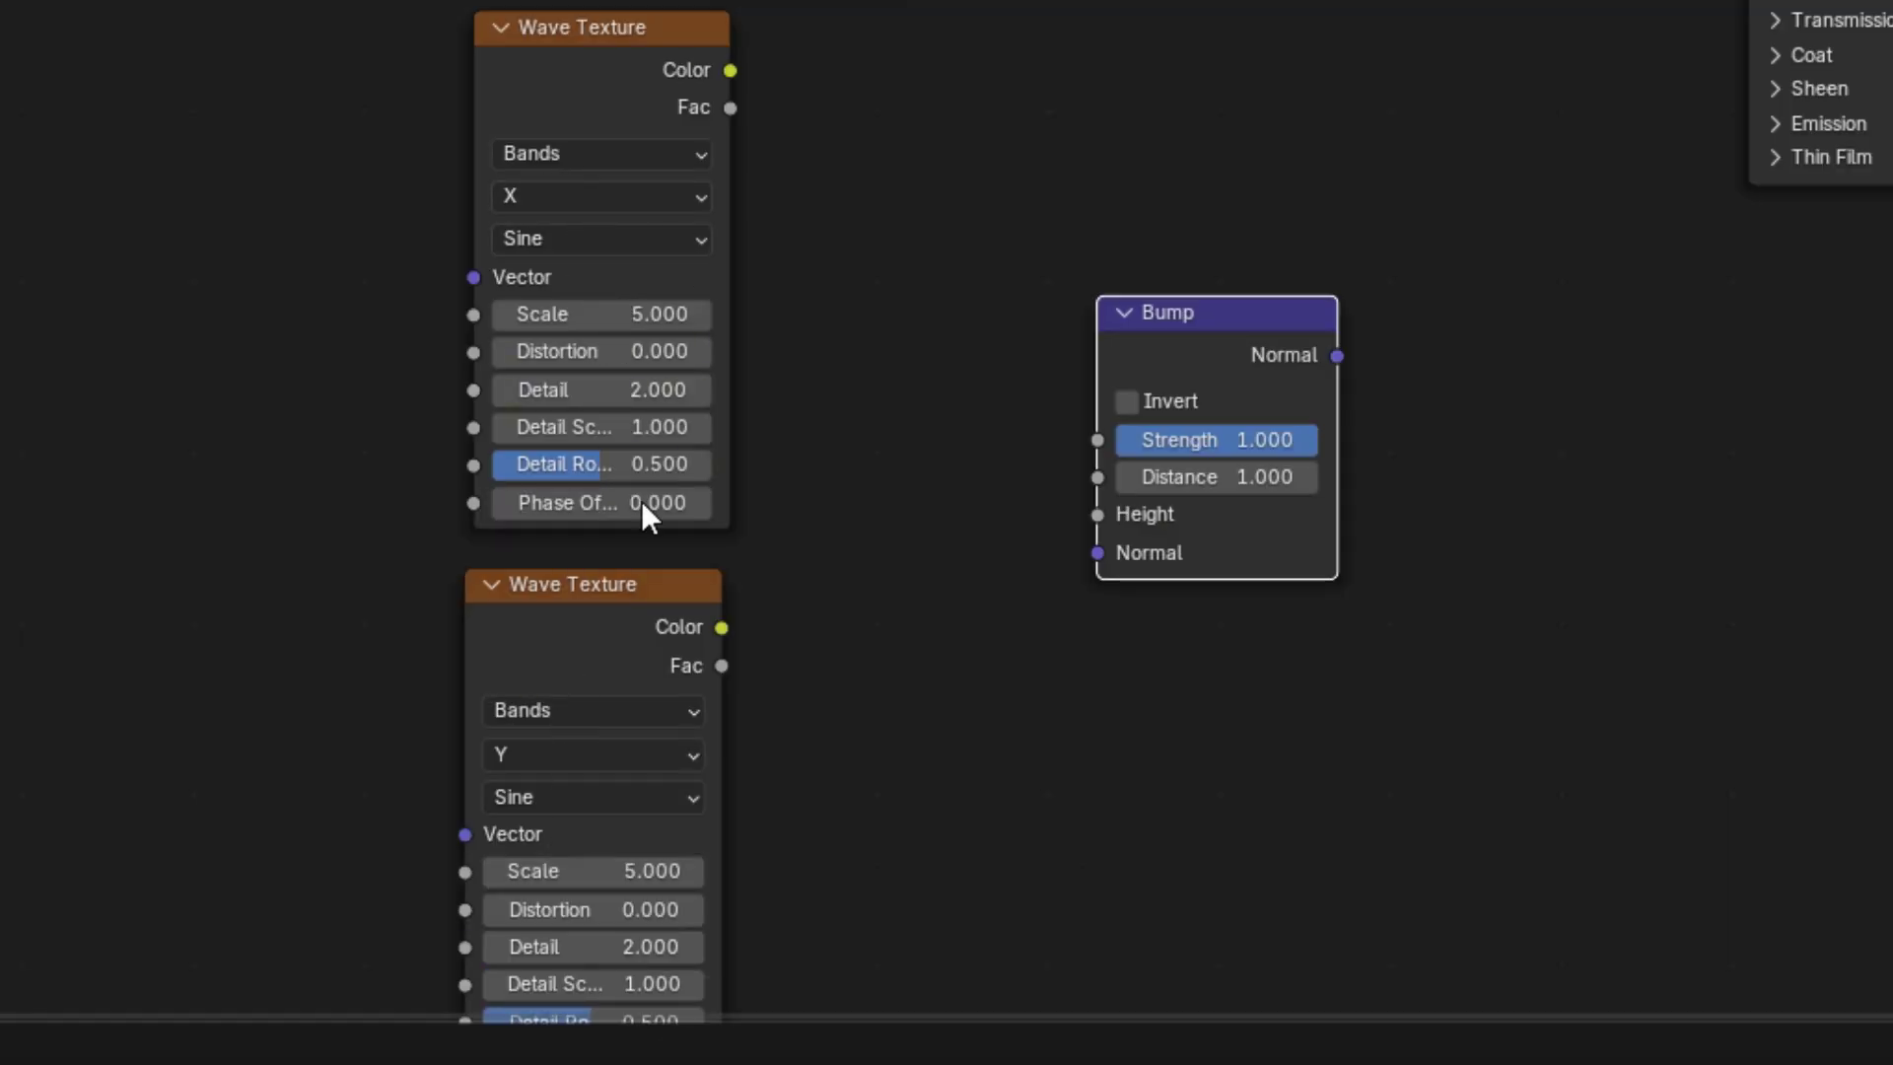
Add a Float Mix node between the two Wave Texture nodes and the Bump node.
left_click_drag(731, 70, 766, 102)
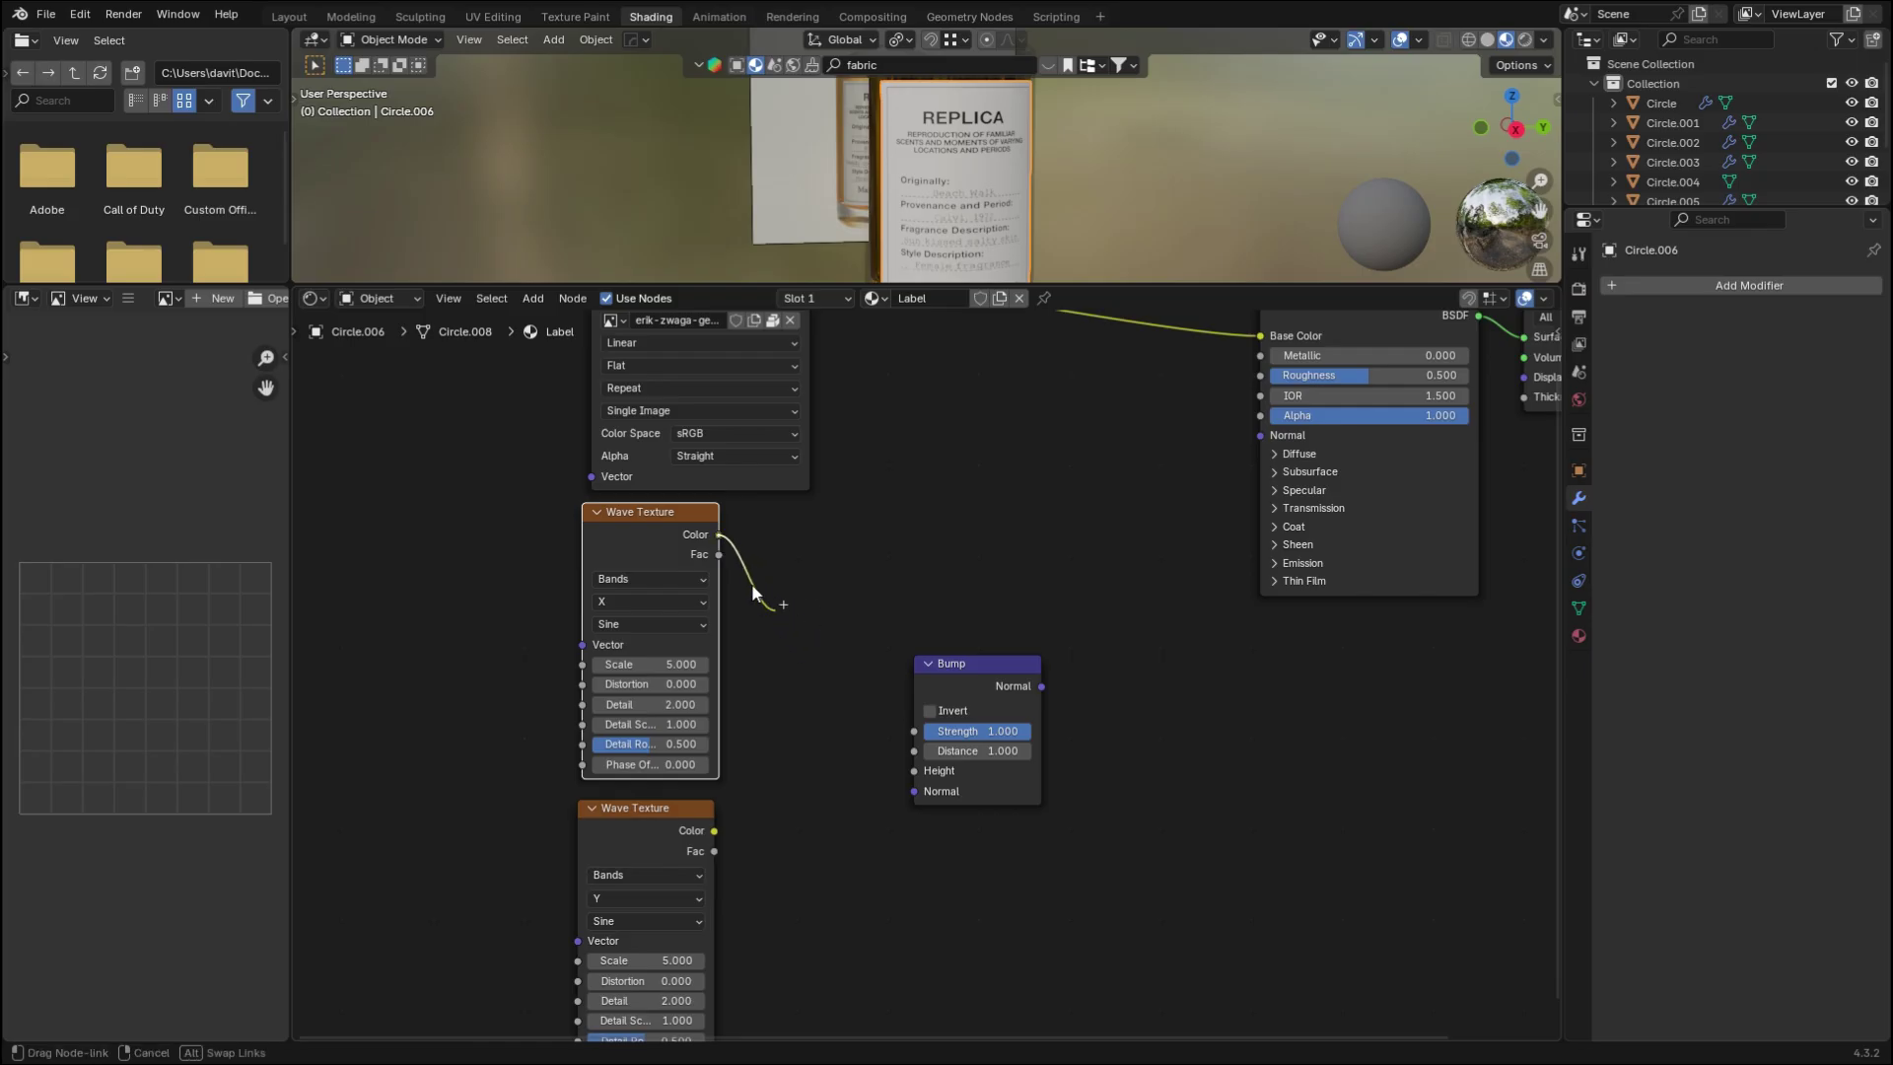
left_click_drag(890, 753, 843, 558)
type("mix")
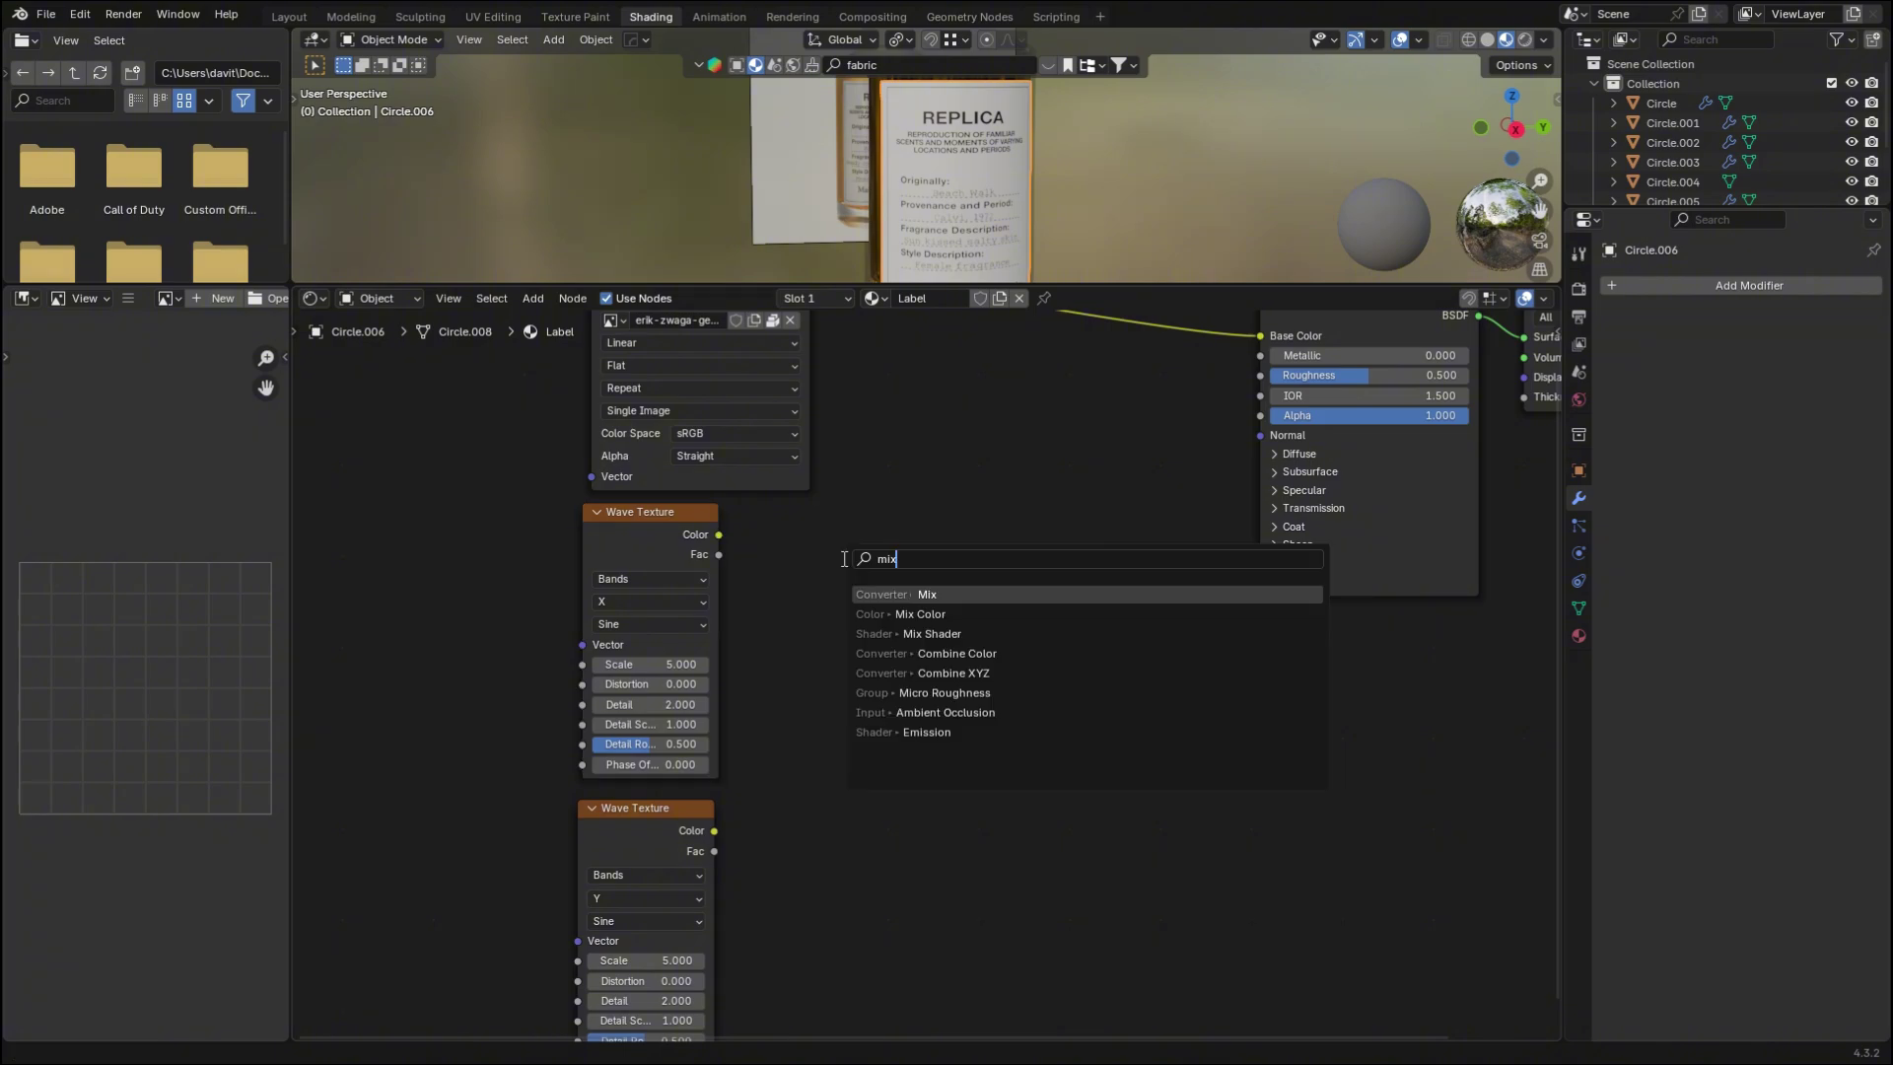
key("Return")
left_click(788, 602)
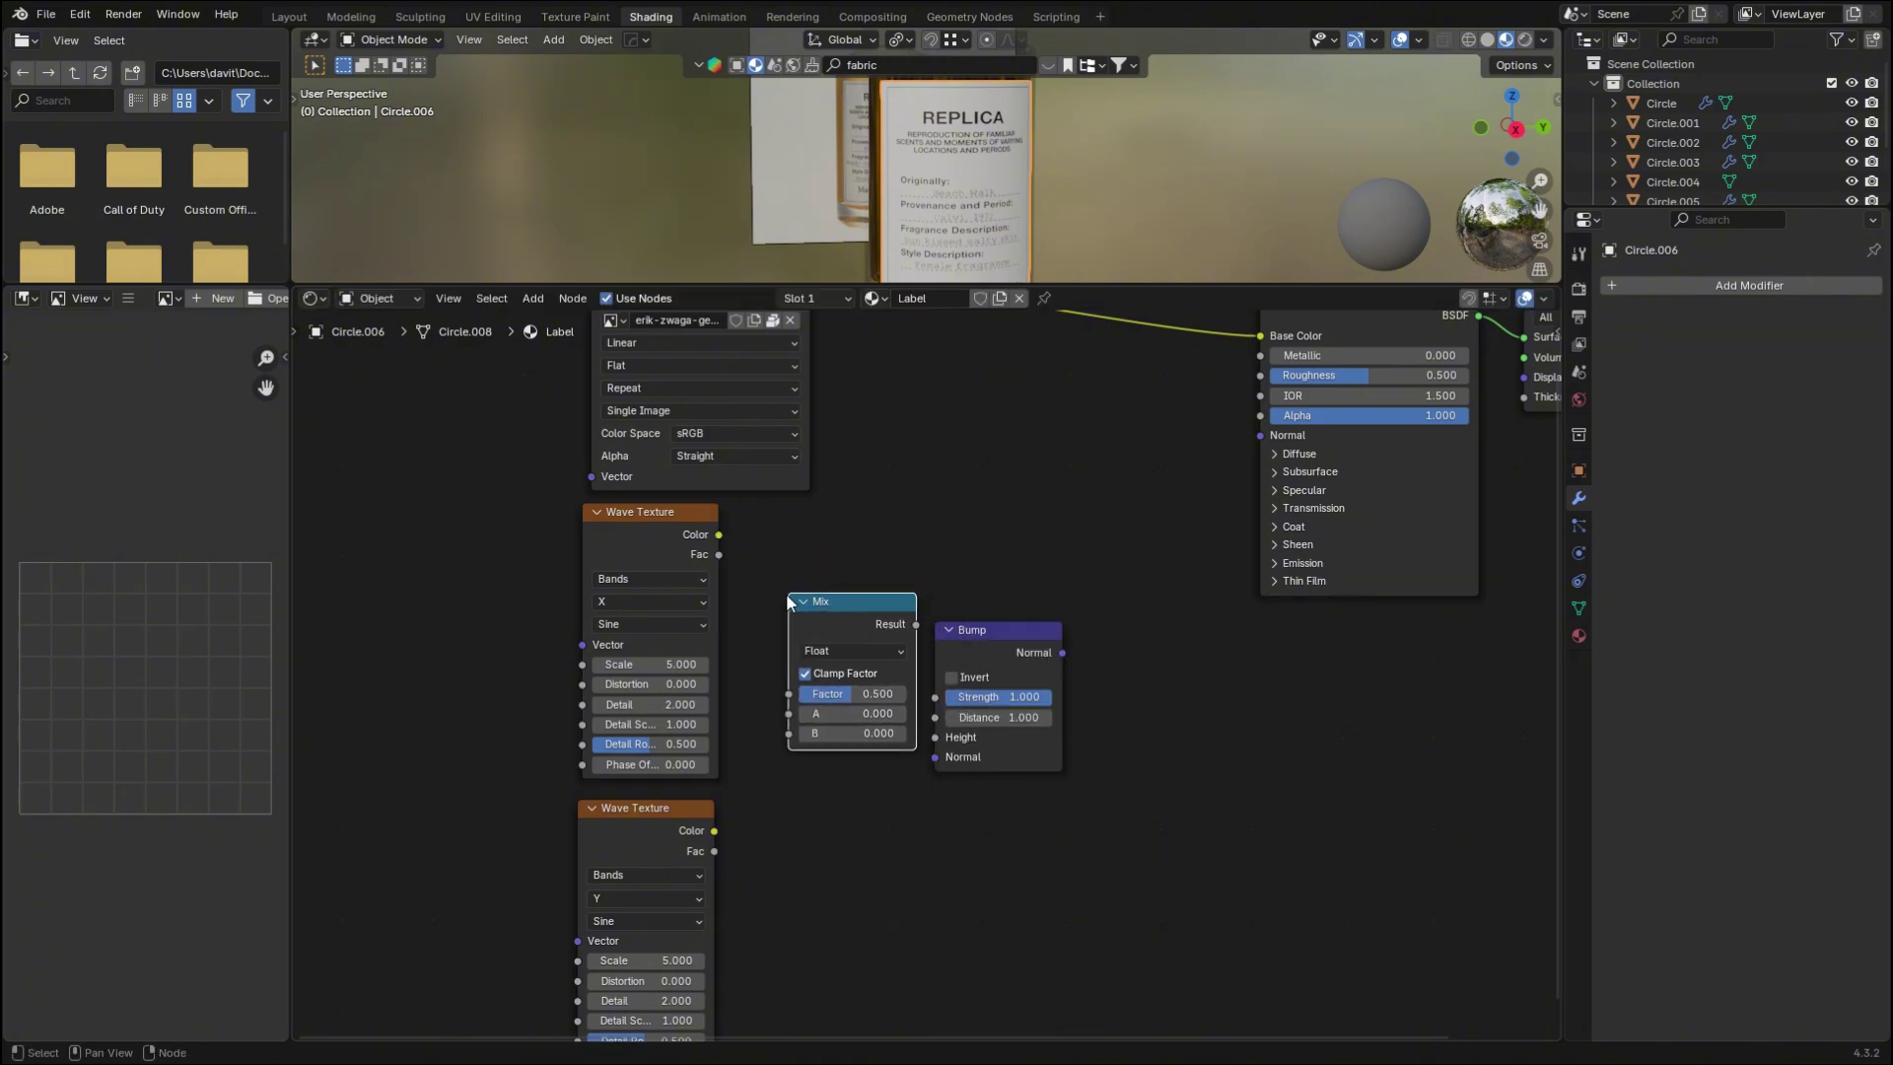
Connect the wave Colors to Mix A and B, the Mix Result to Bump Height, and Bump Normal to the Principled BSDF's Normal.
left_click_drag(726, 538, 788, 712)
left_click_drag(714, 830, 756, 763)
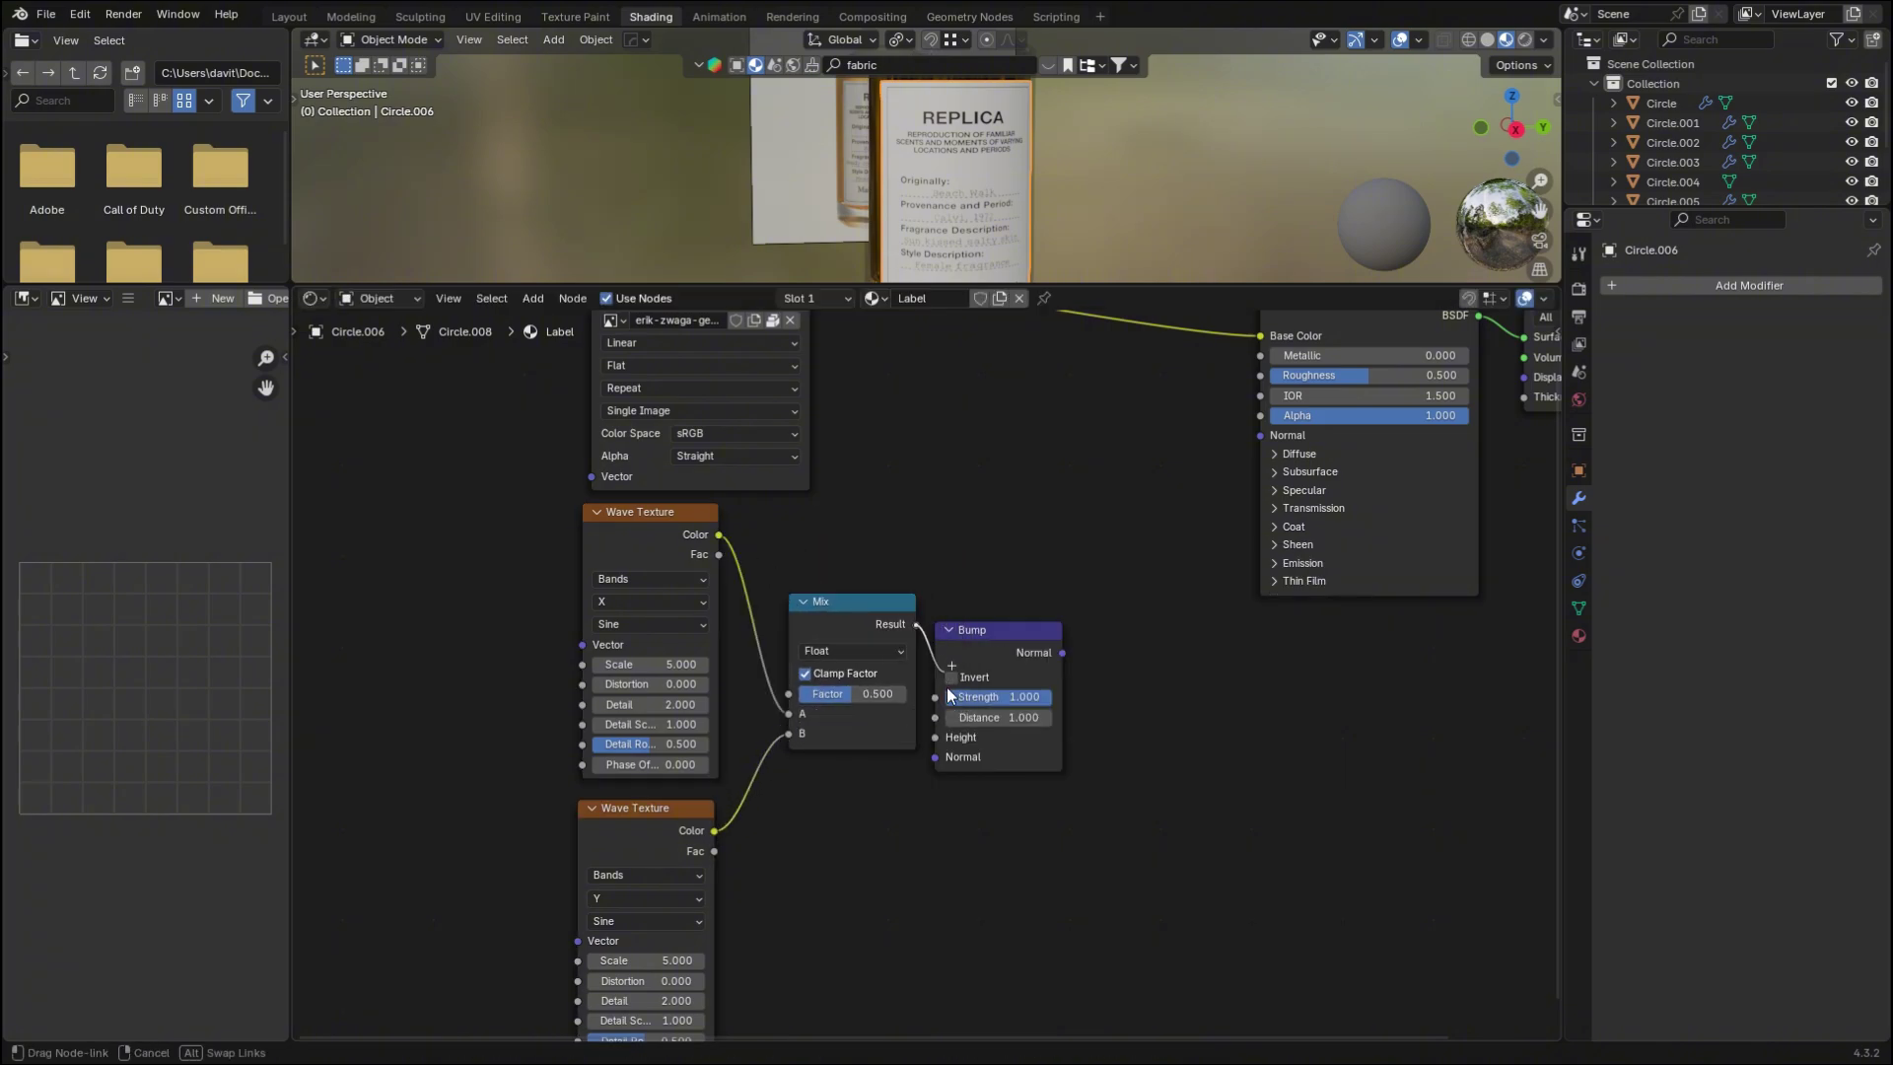
left_click_drag(946, 688, 932, 737)
left_click_drag(1262, 449, 1260, 449)
scroll(1099, 443, "up", 1)
left_click_drag(721, 884, 946, 884)
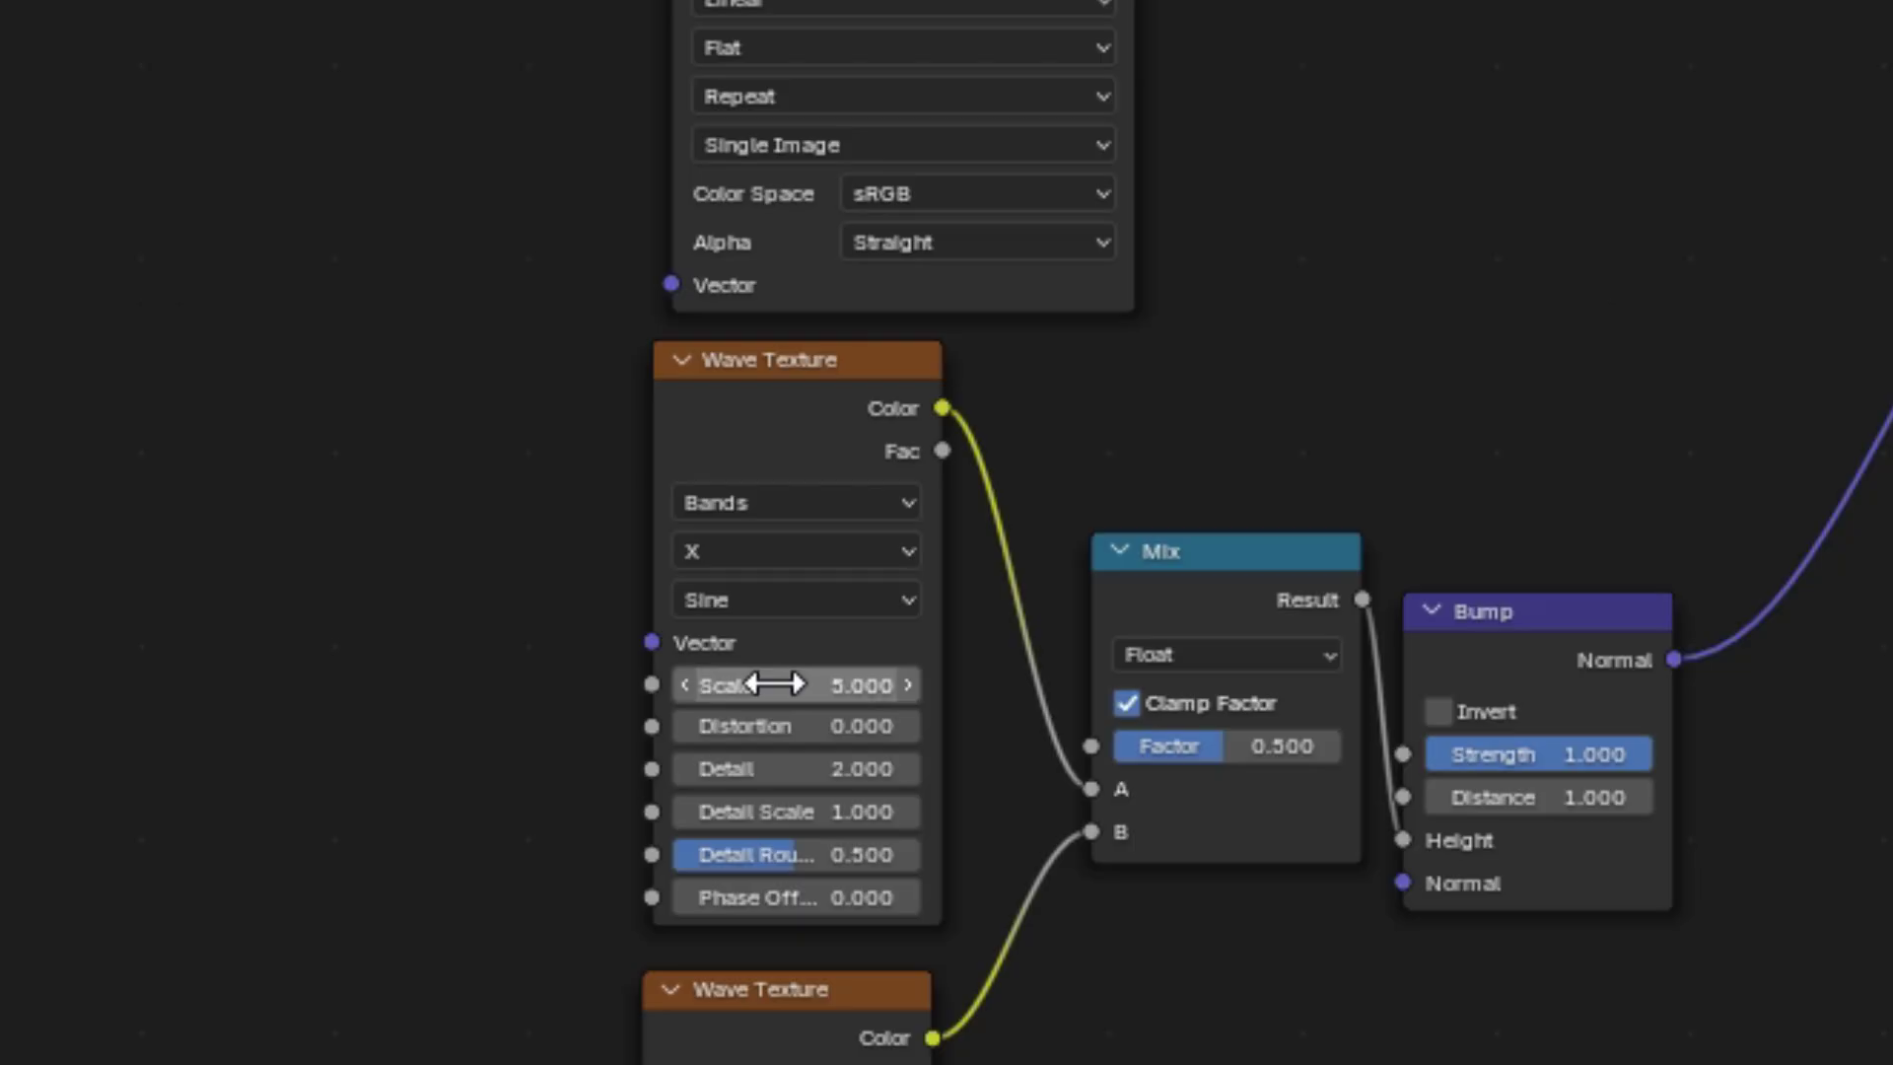
Raise the upper Wave Texture's Scale for a finer weave and check the whole bottle in rendered shading.
left_click_drag(712, 666, 858, 665)
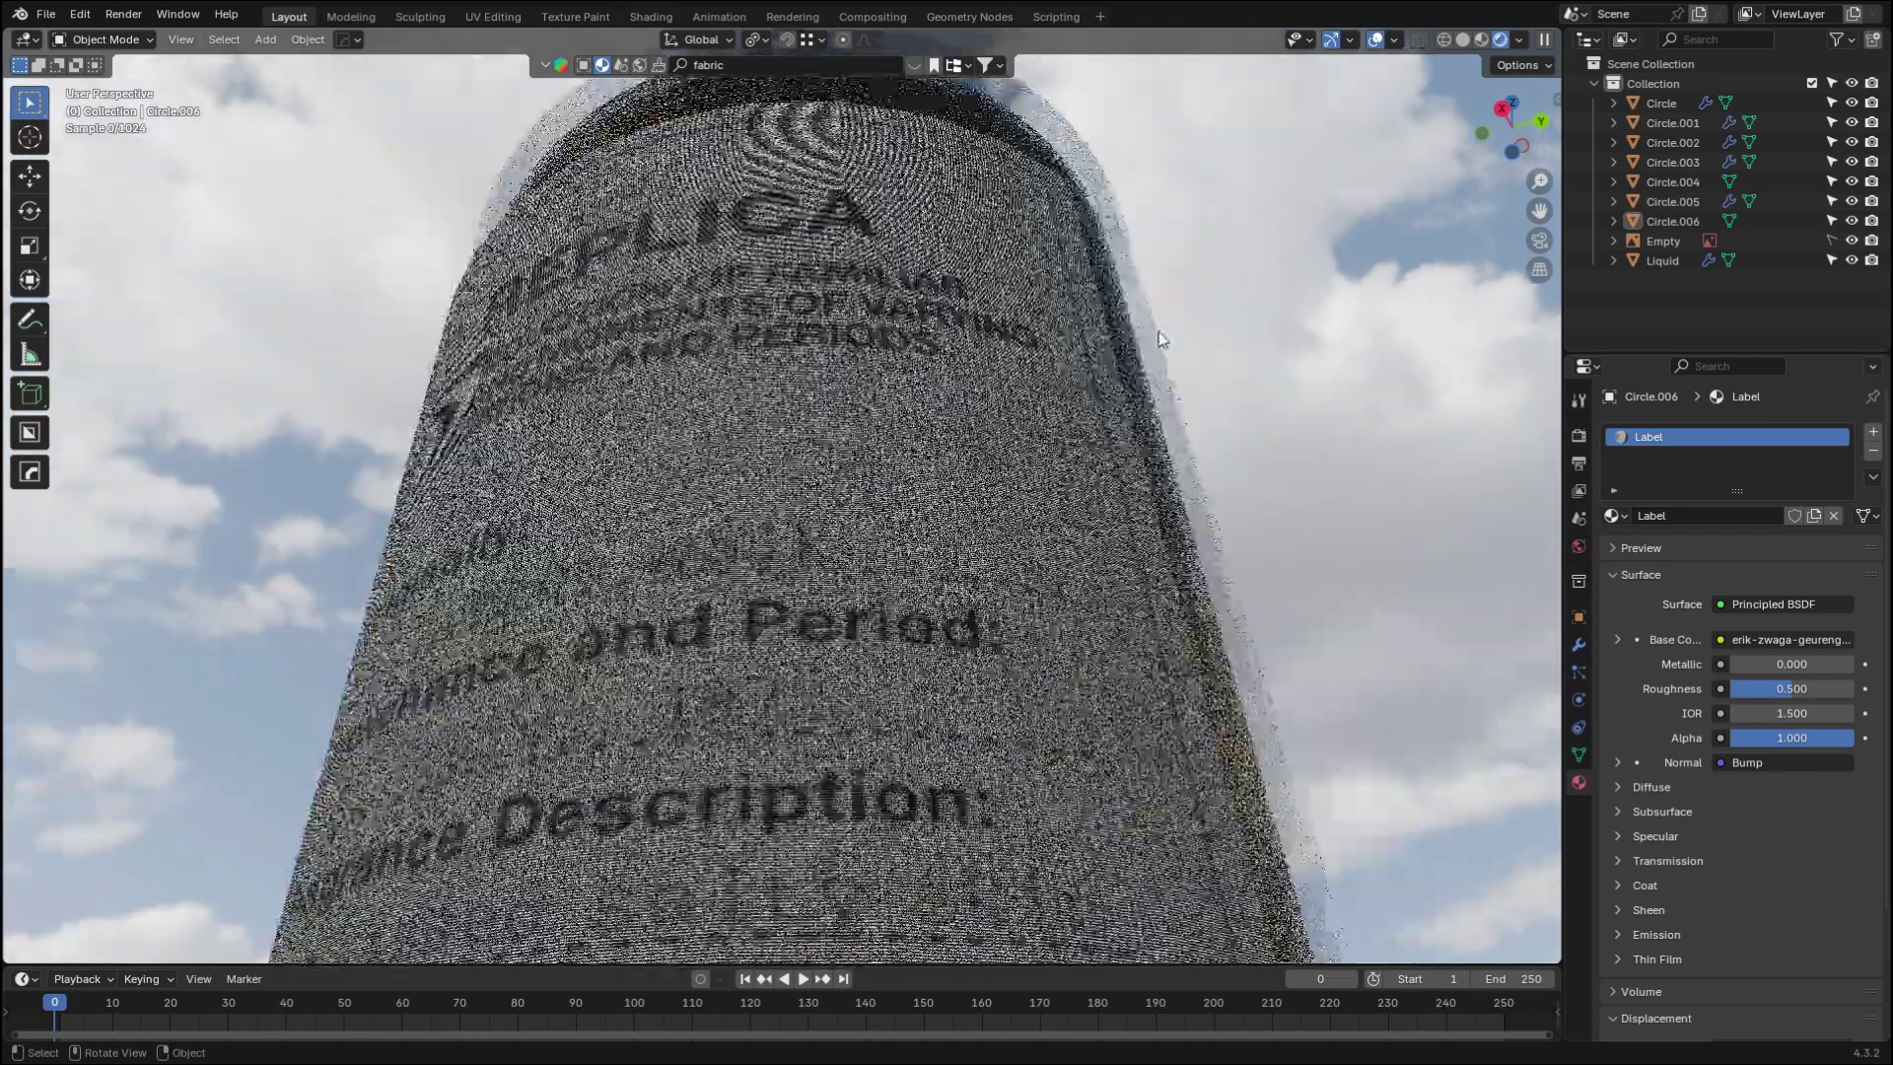
scroll(1149, 361, "up", 8)
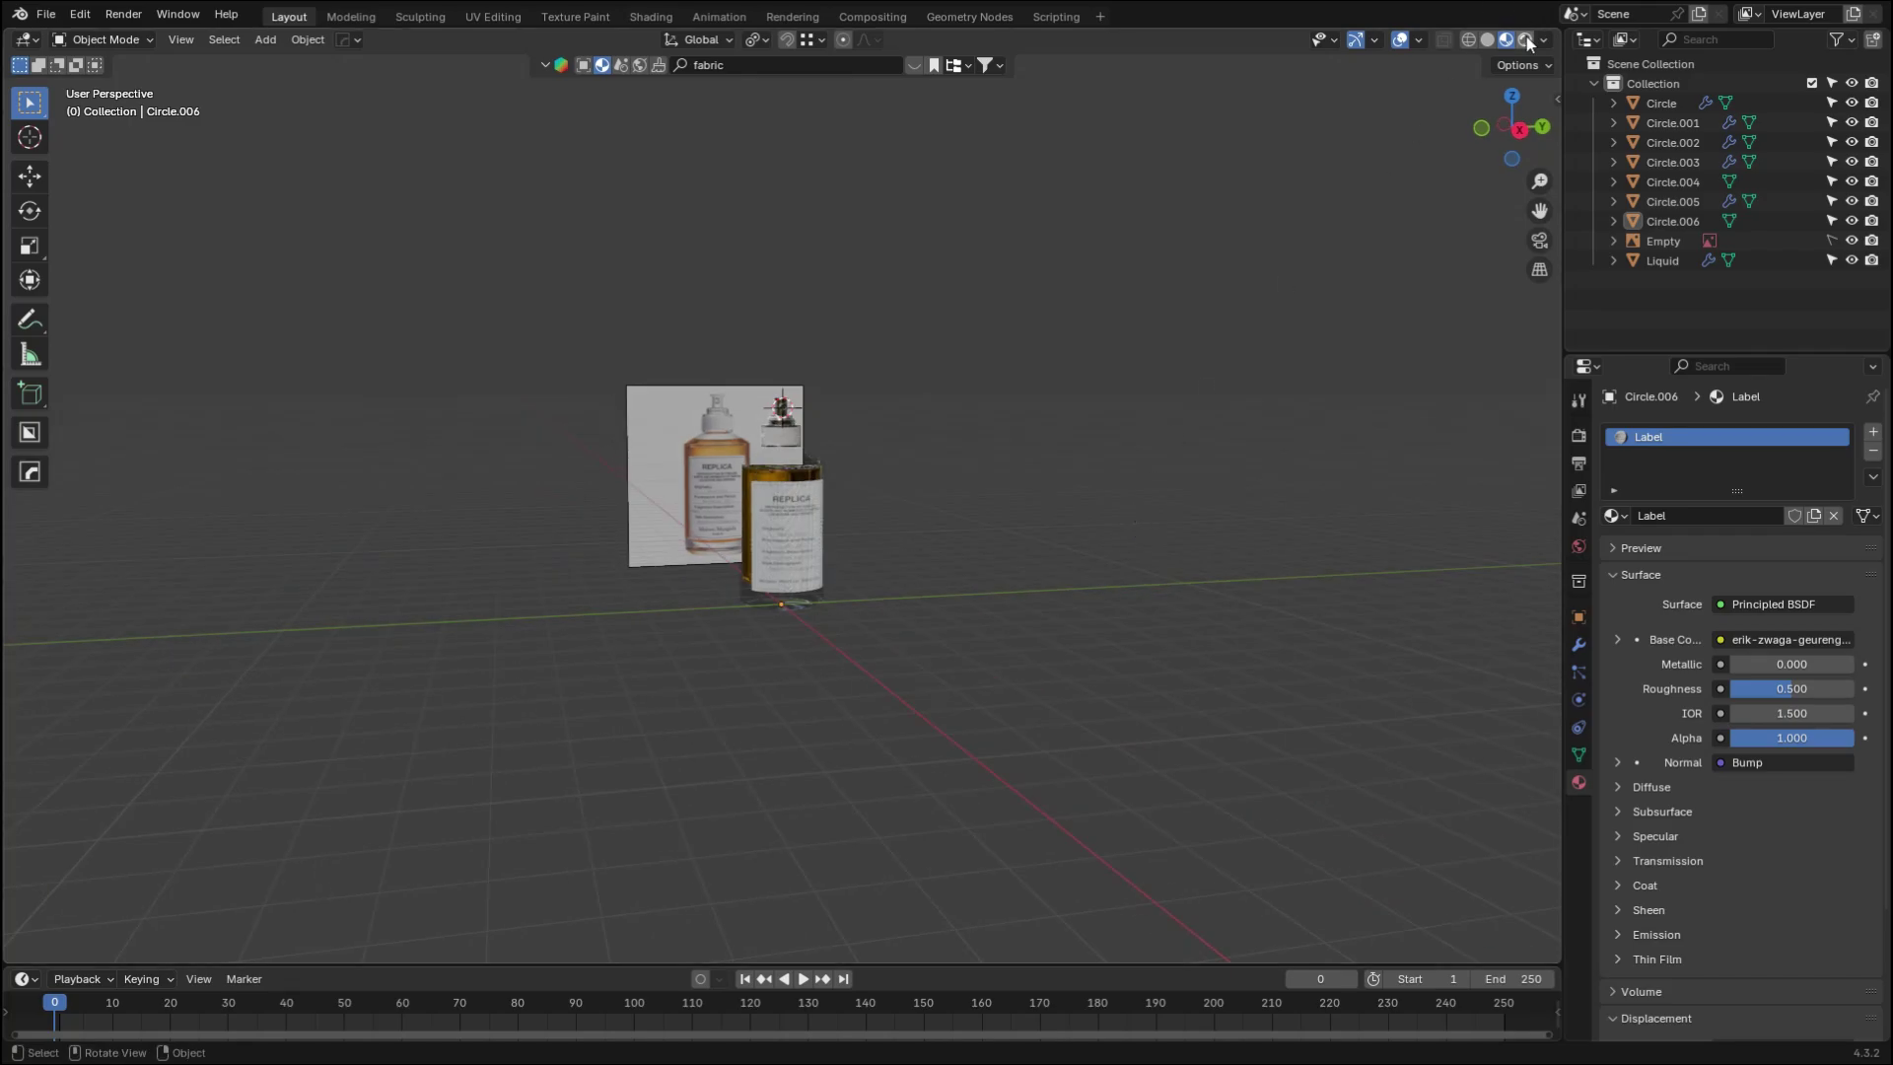
left_click(1524, 39)
scroll(1297, 377, "up", 6)
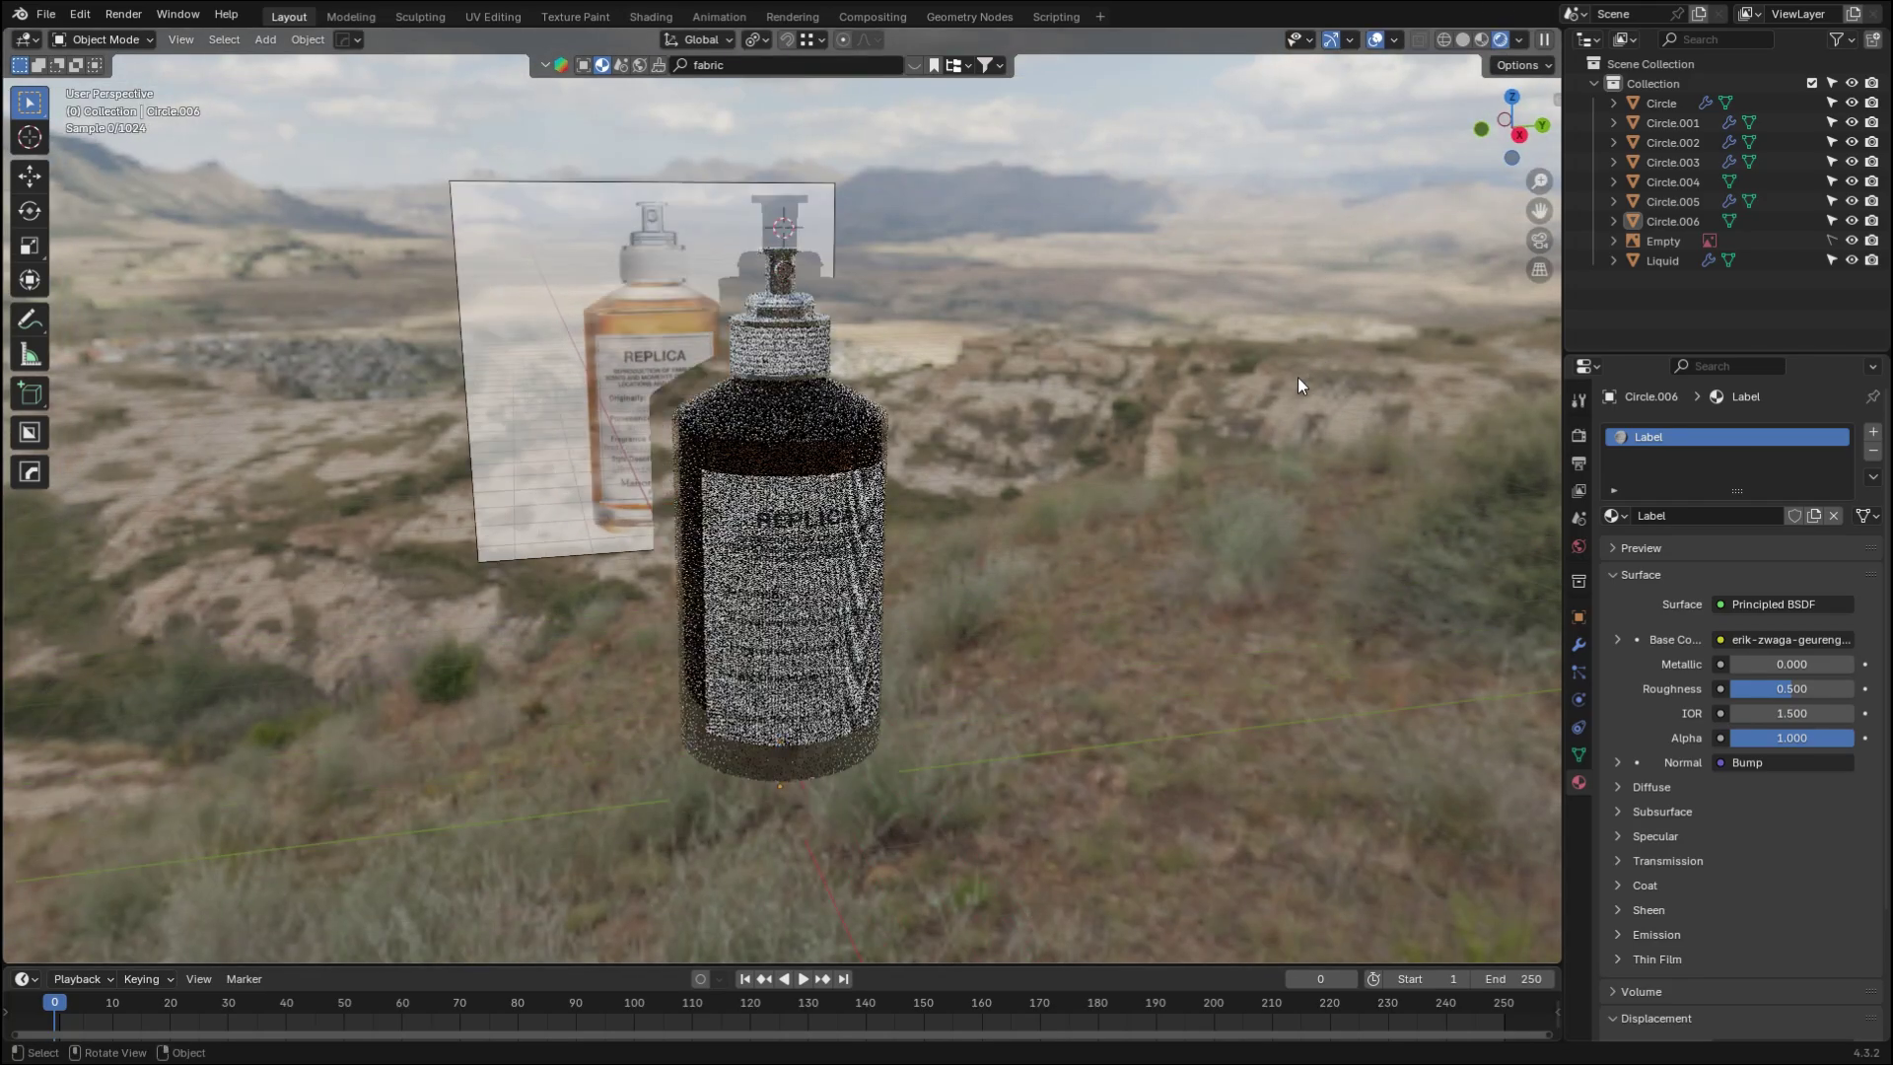
middle_click_drag(1292, 361, 1153, 393)
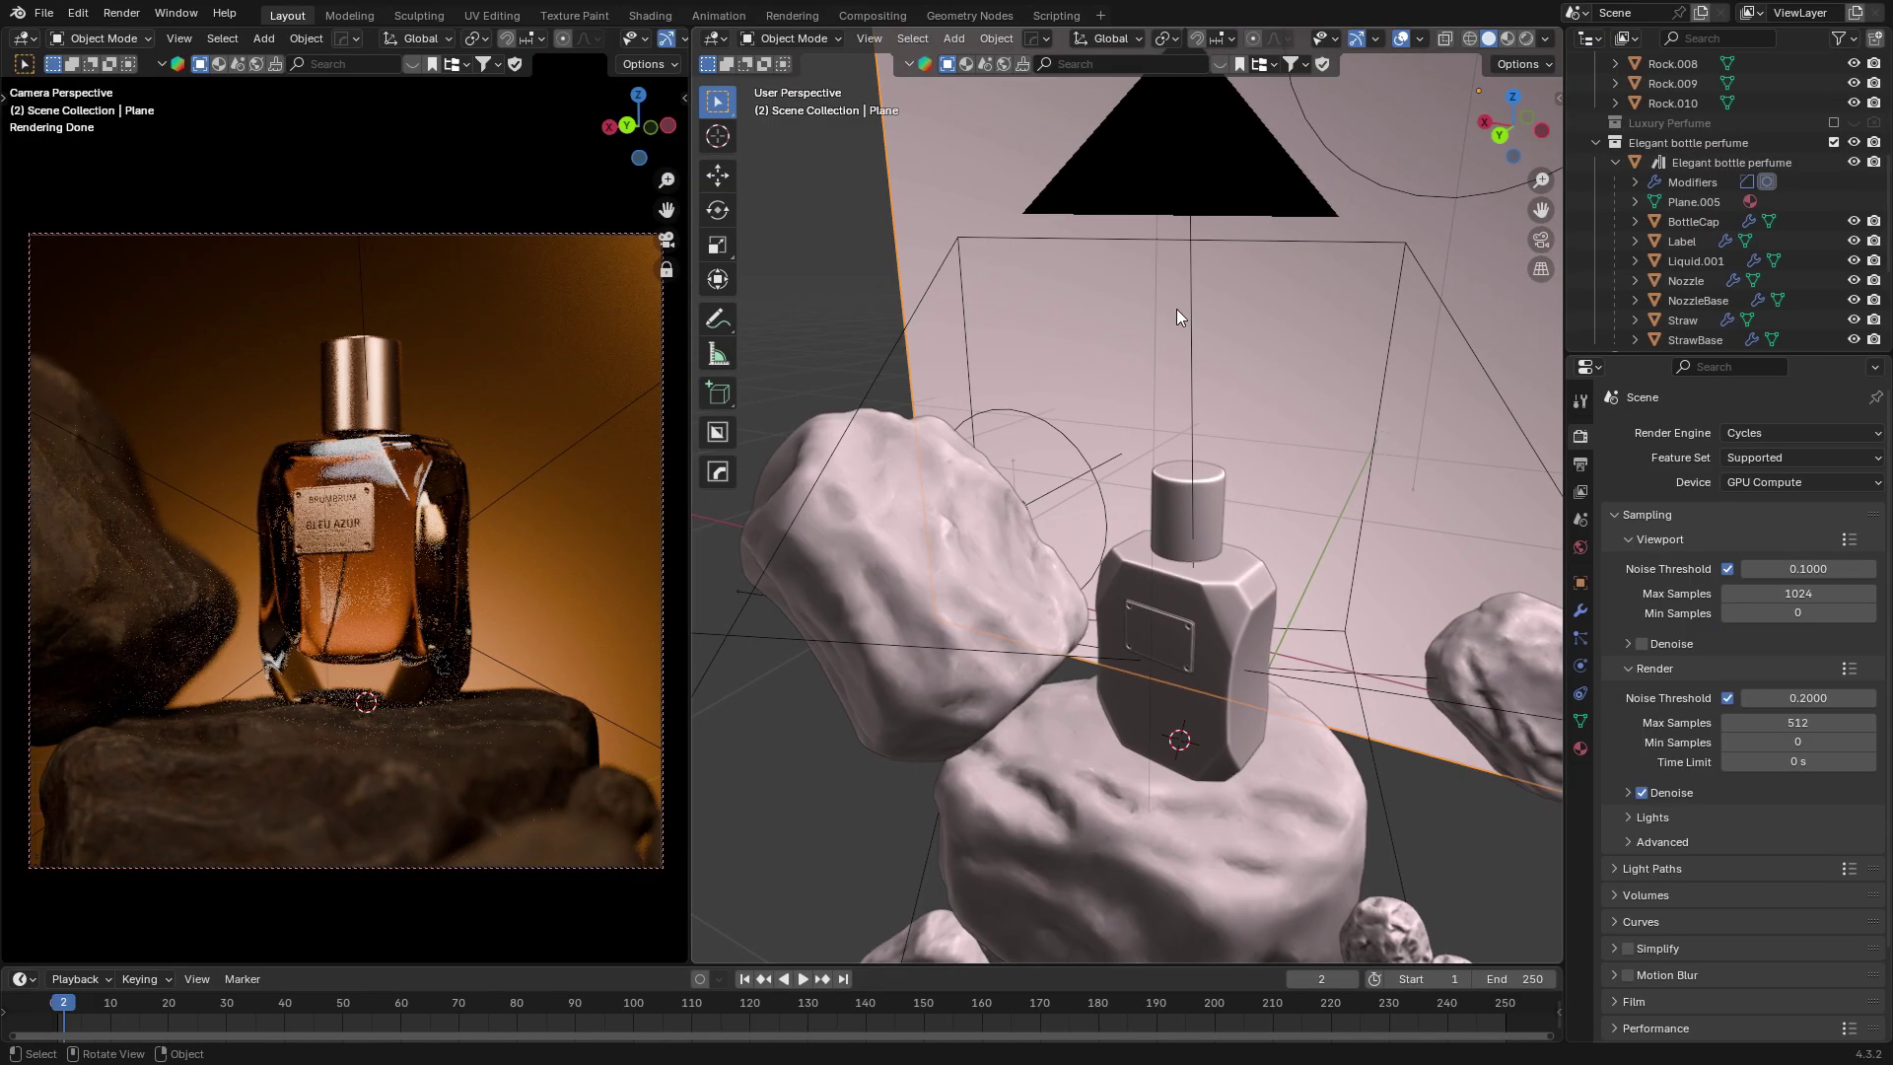
Examine the rocks, backdrop, lights and existing bottle in the Warm Rocky product scene.
scroll(1090, 400, "down", 1)
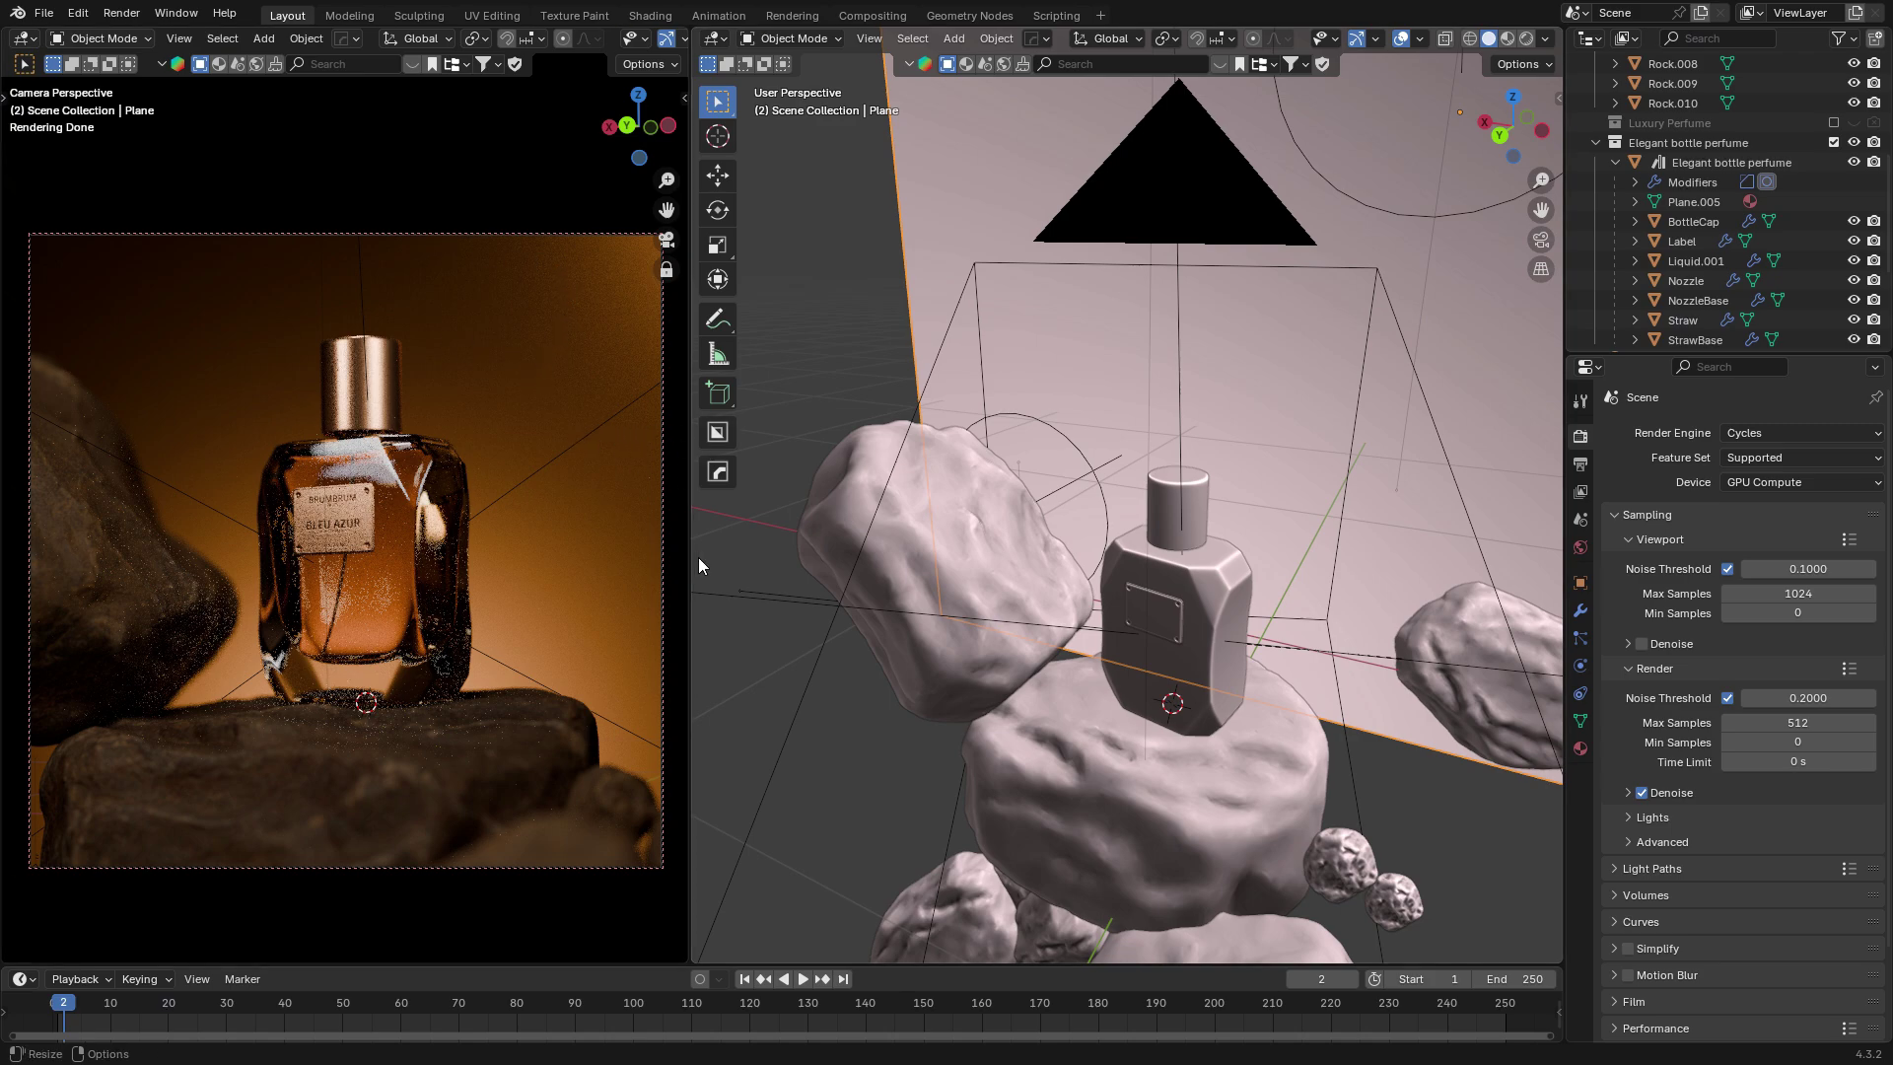
middle_click_drag(1079, 542, 1108, 538)
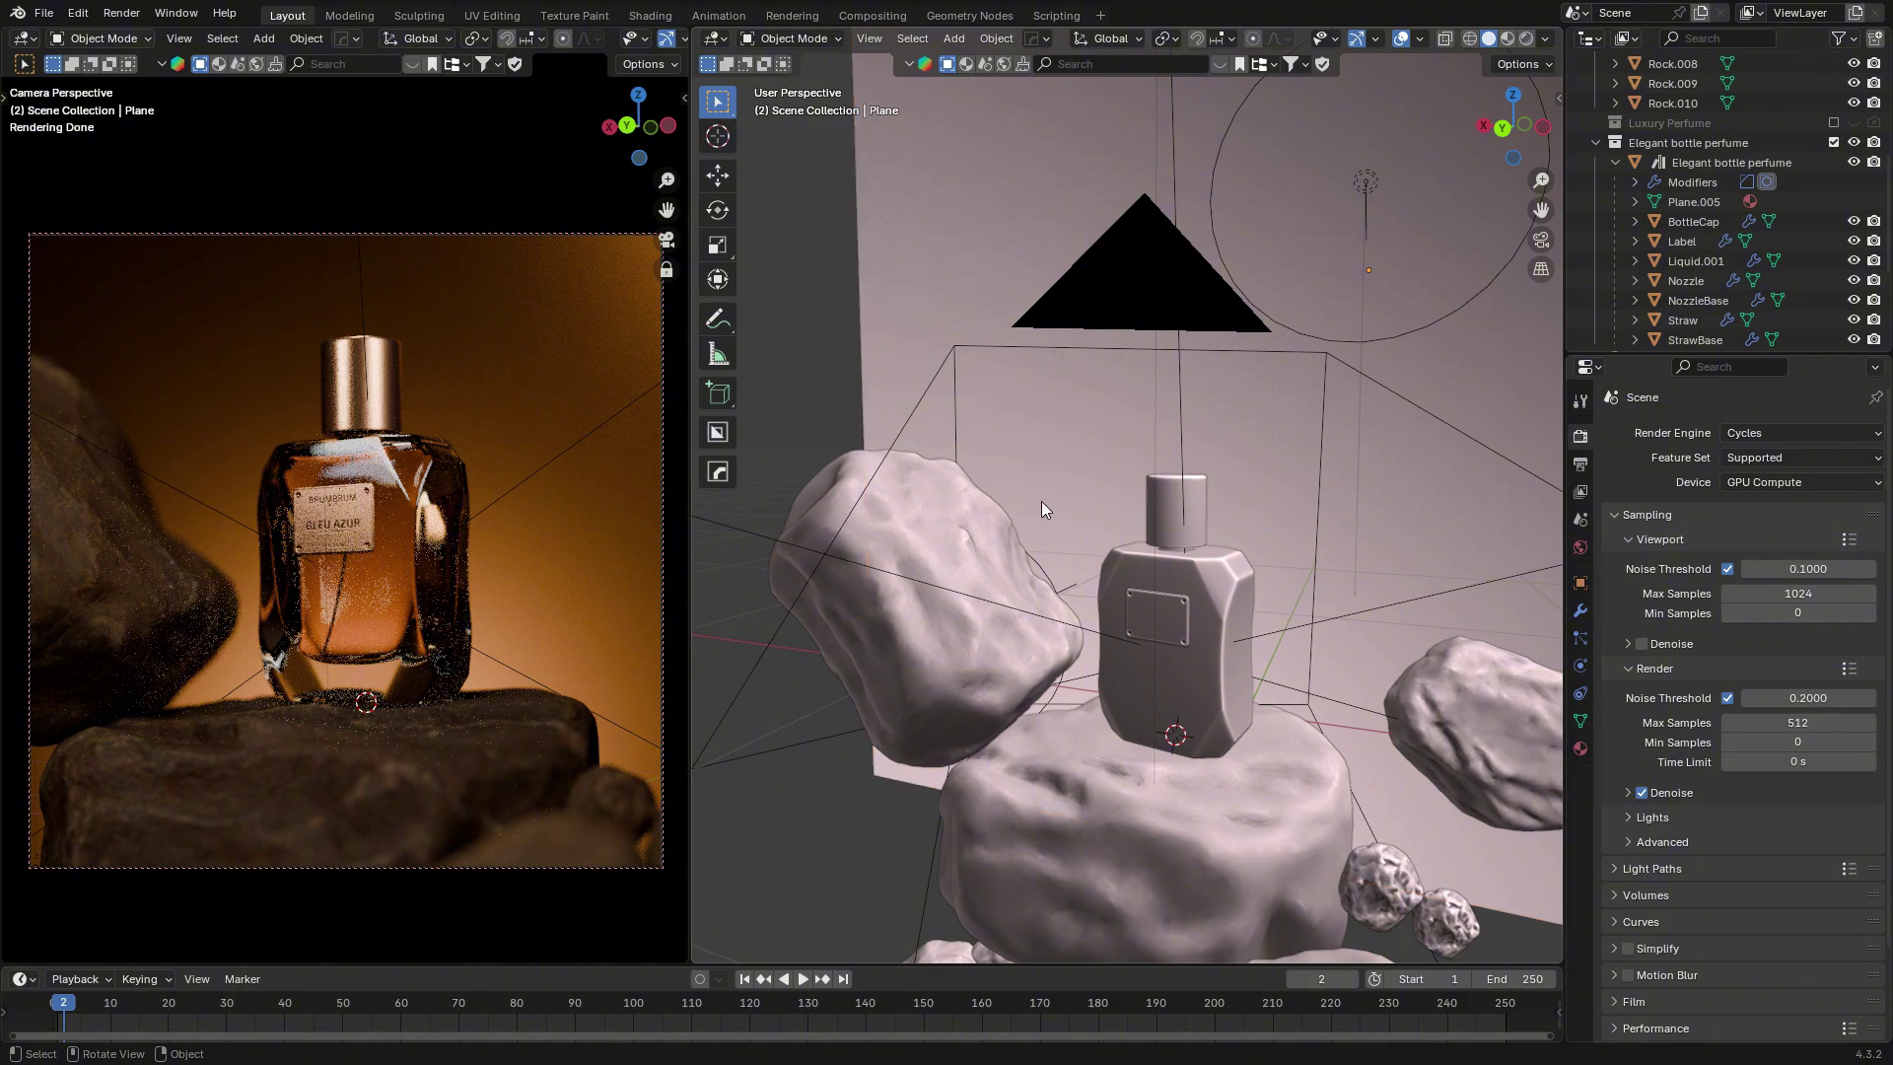
middle_click_drag(1041, 509, 1035, 547)
scroll(1218, 561, "up", 2)
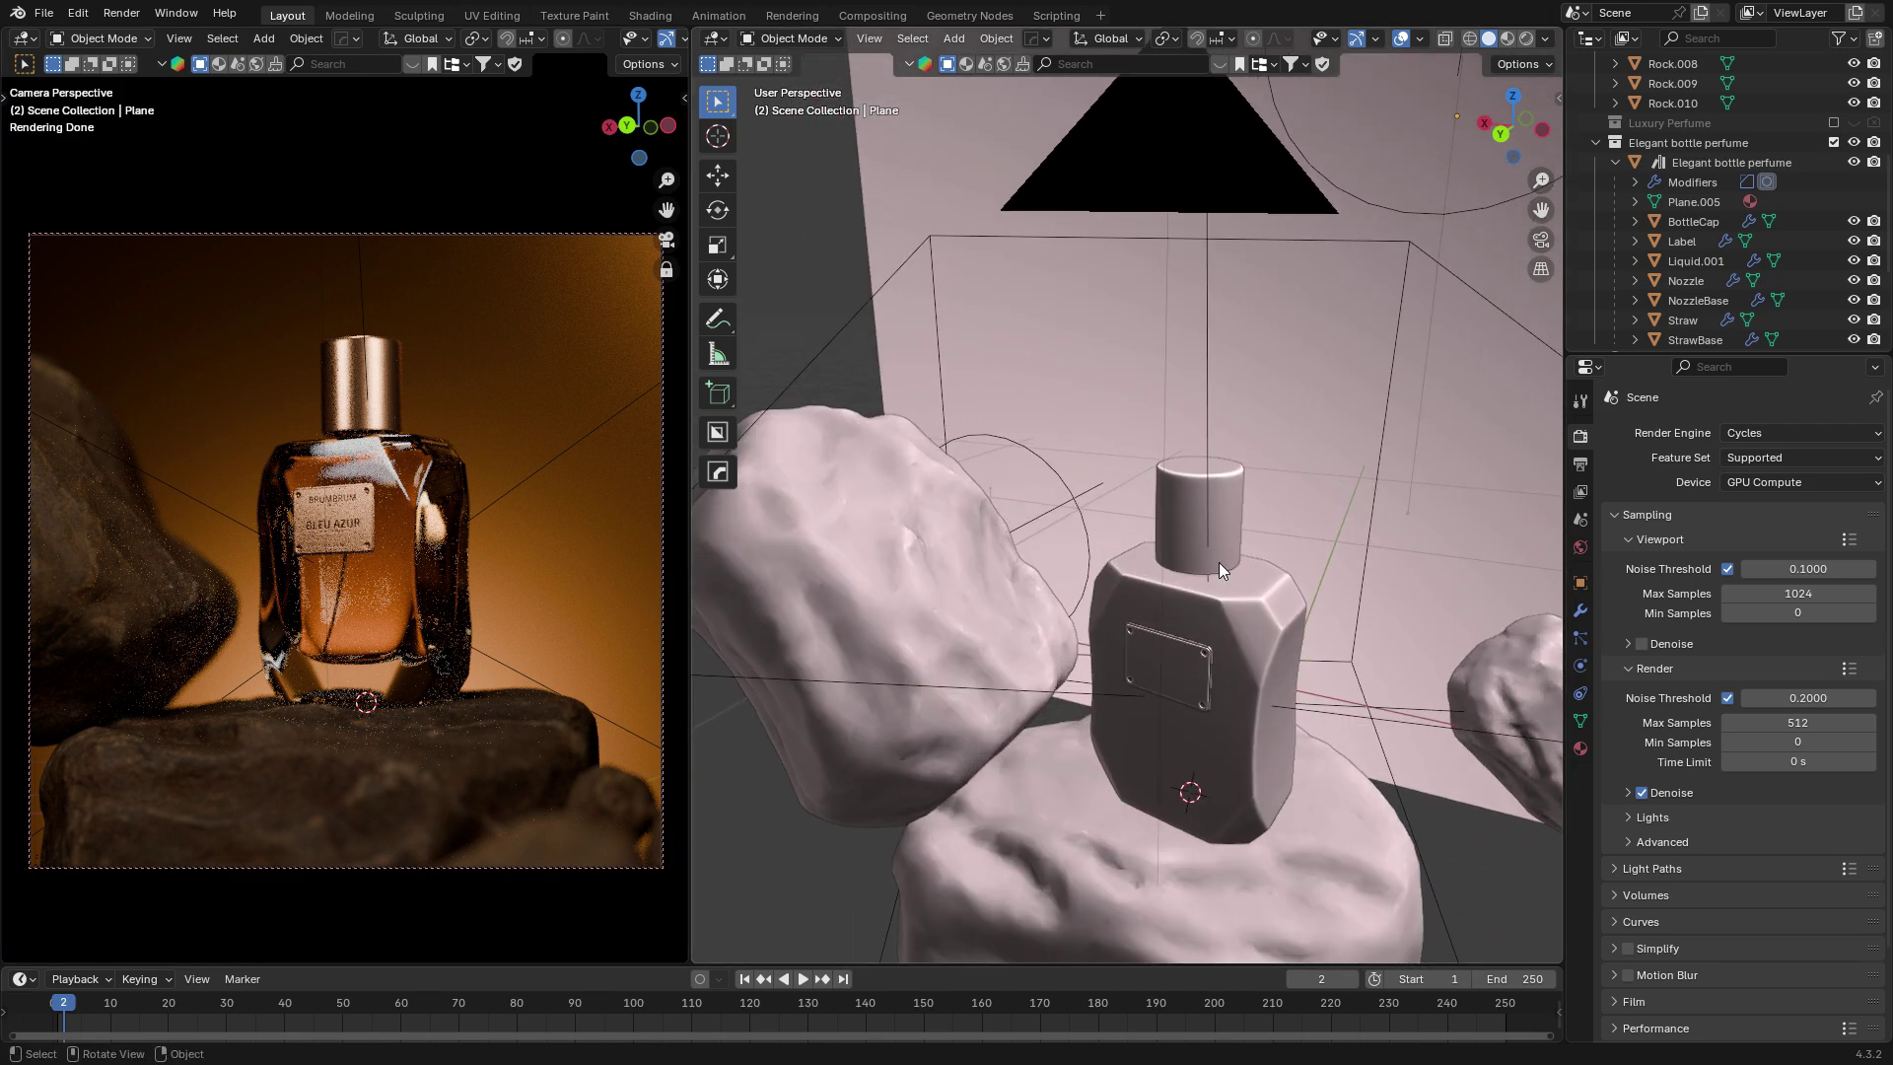
scroll(1218, 562, "up", 1)
left_click(1225, 391)
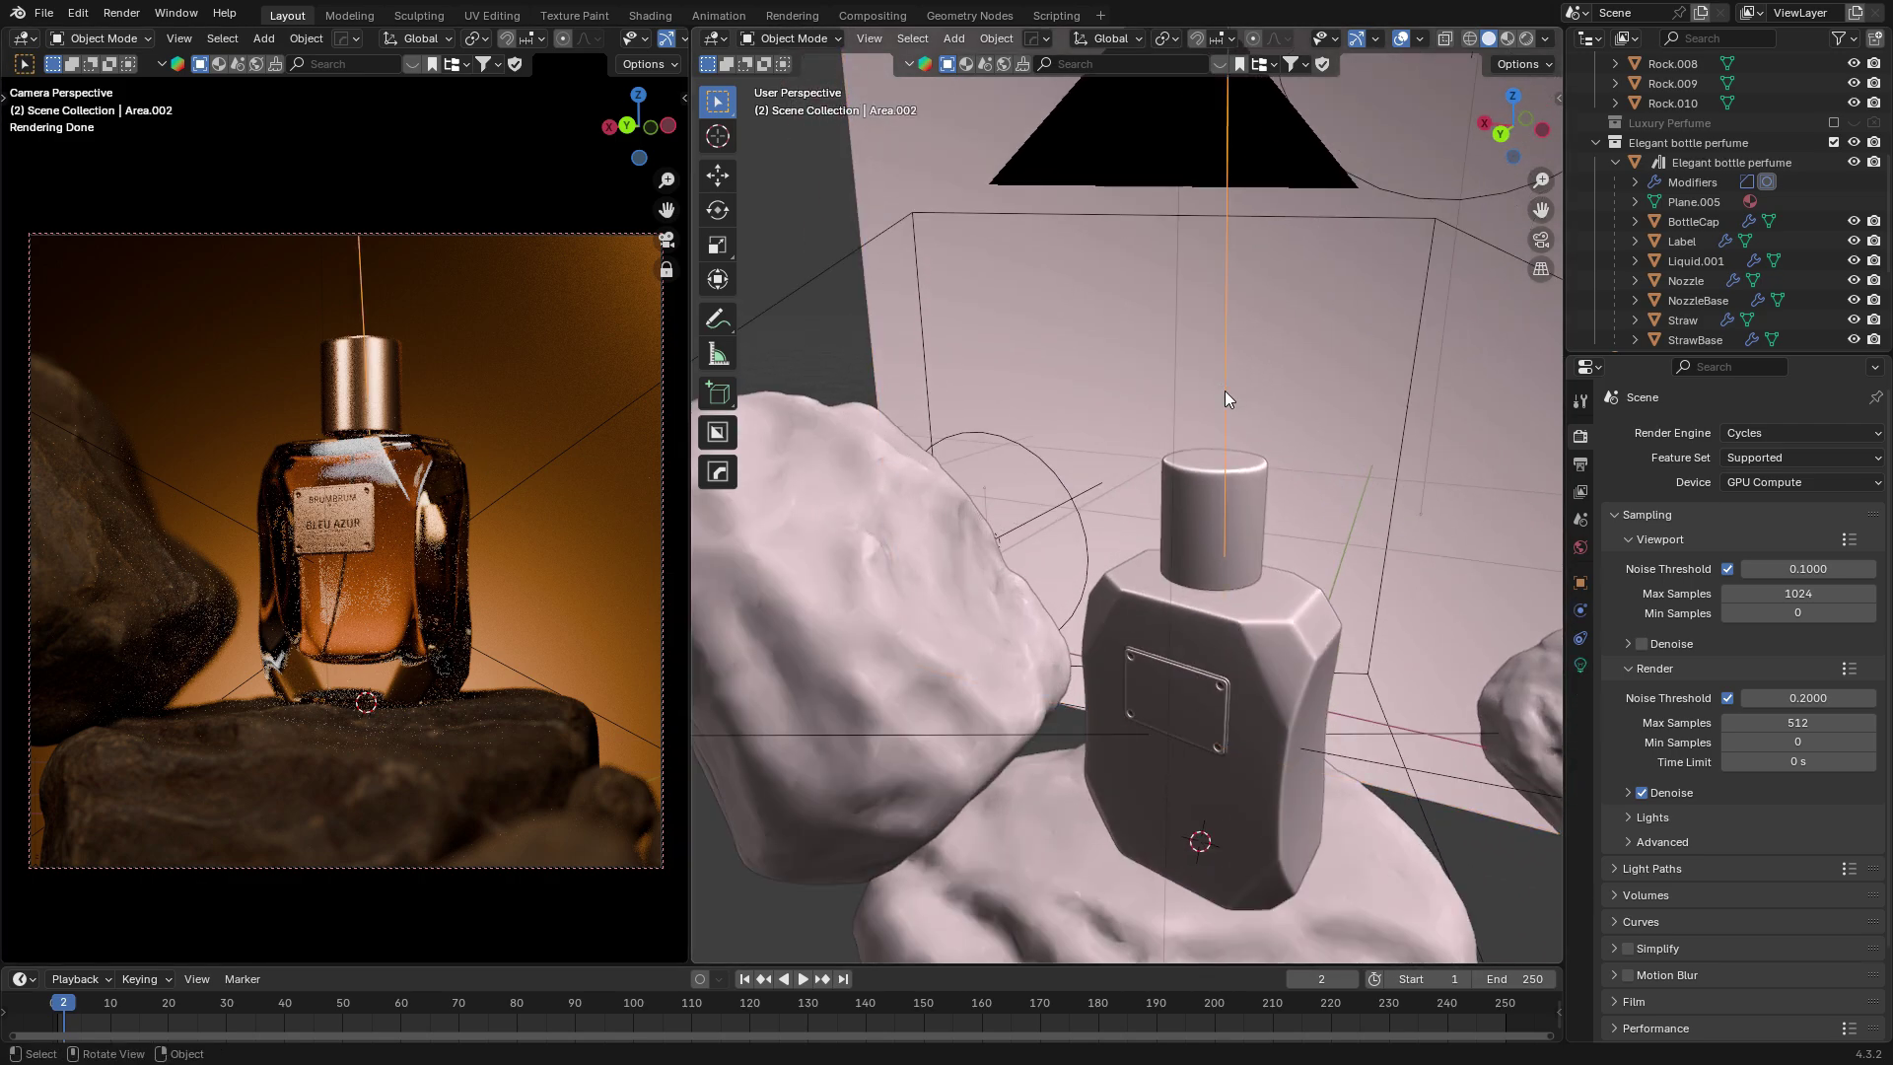
scroll(1748, 268, "down", 2)
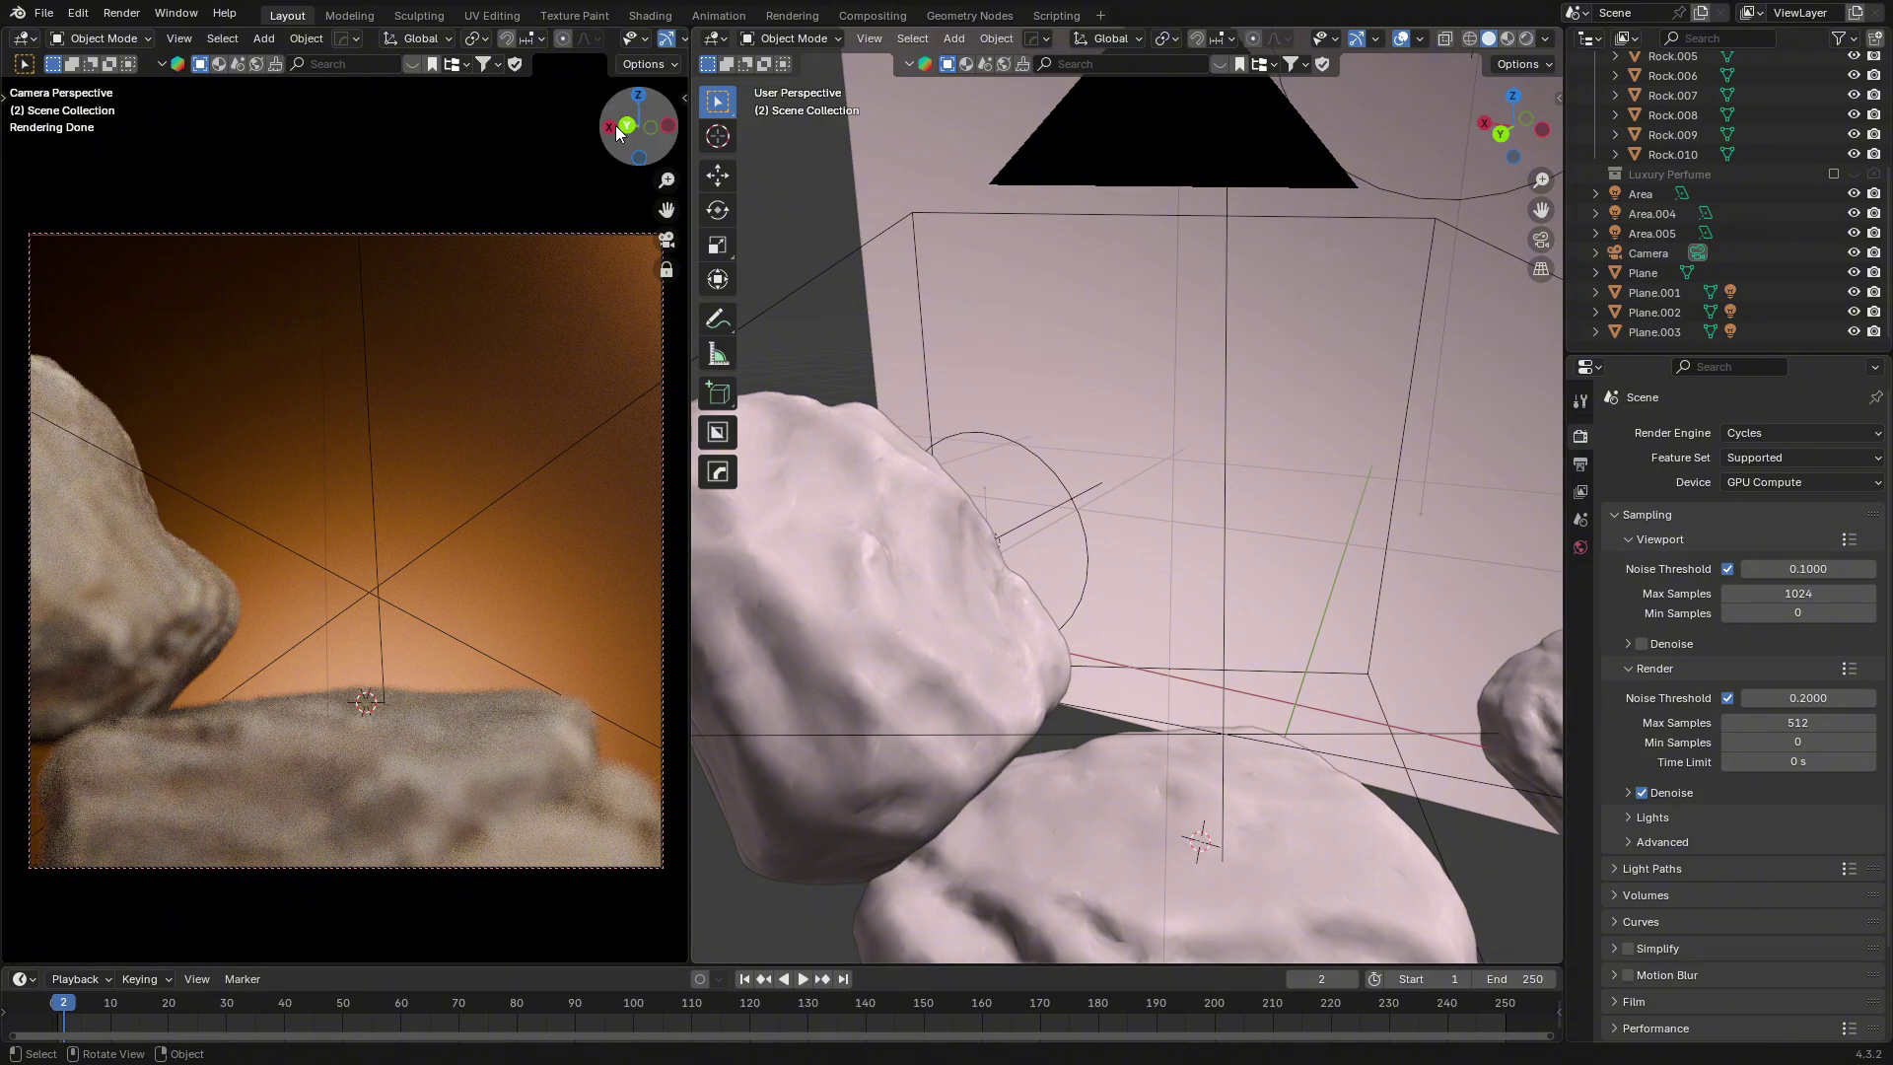
Append the collection named Collection from REPLICA.blend in the D:\BLENDER\Replica Fragrance folder.
left_click(72, 12)
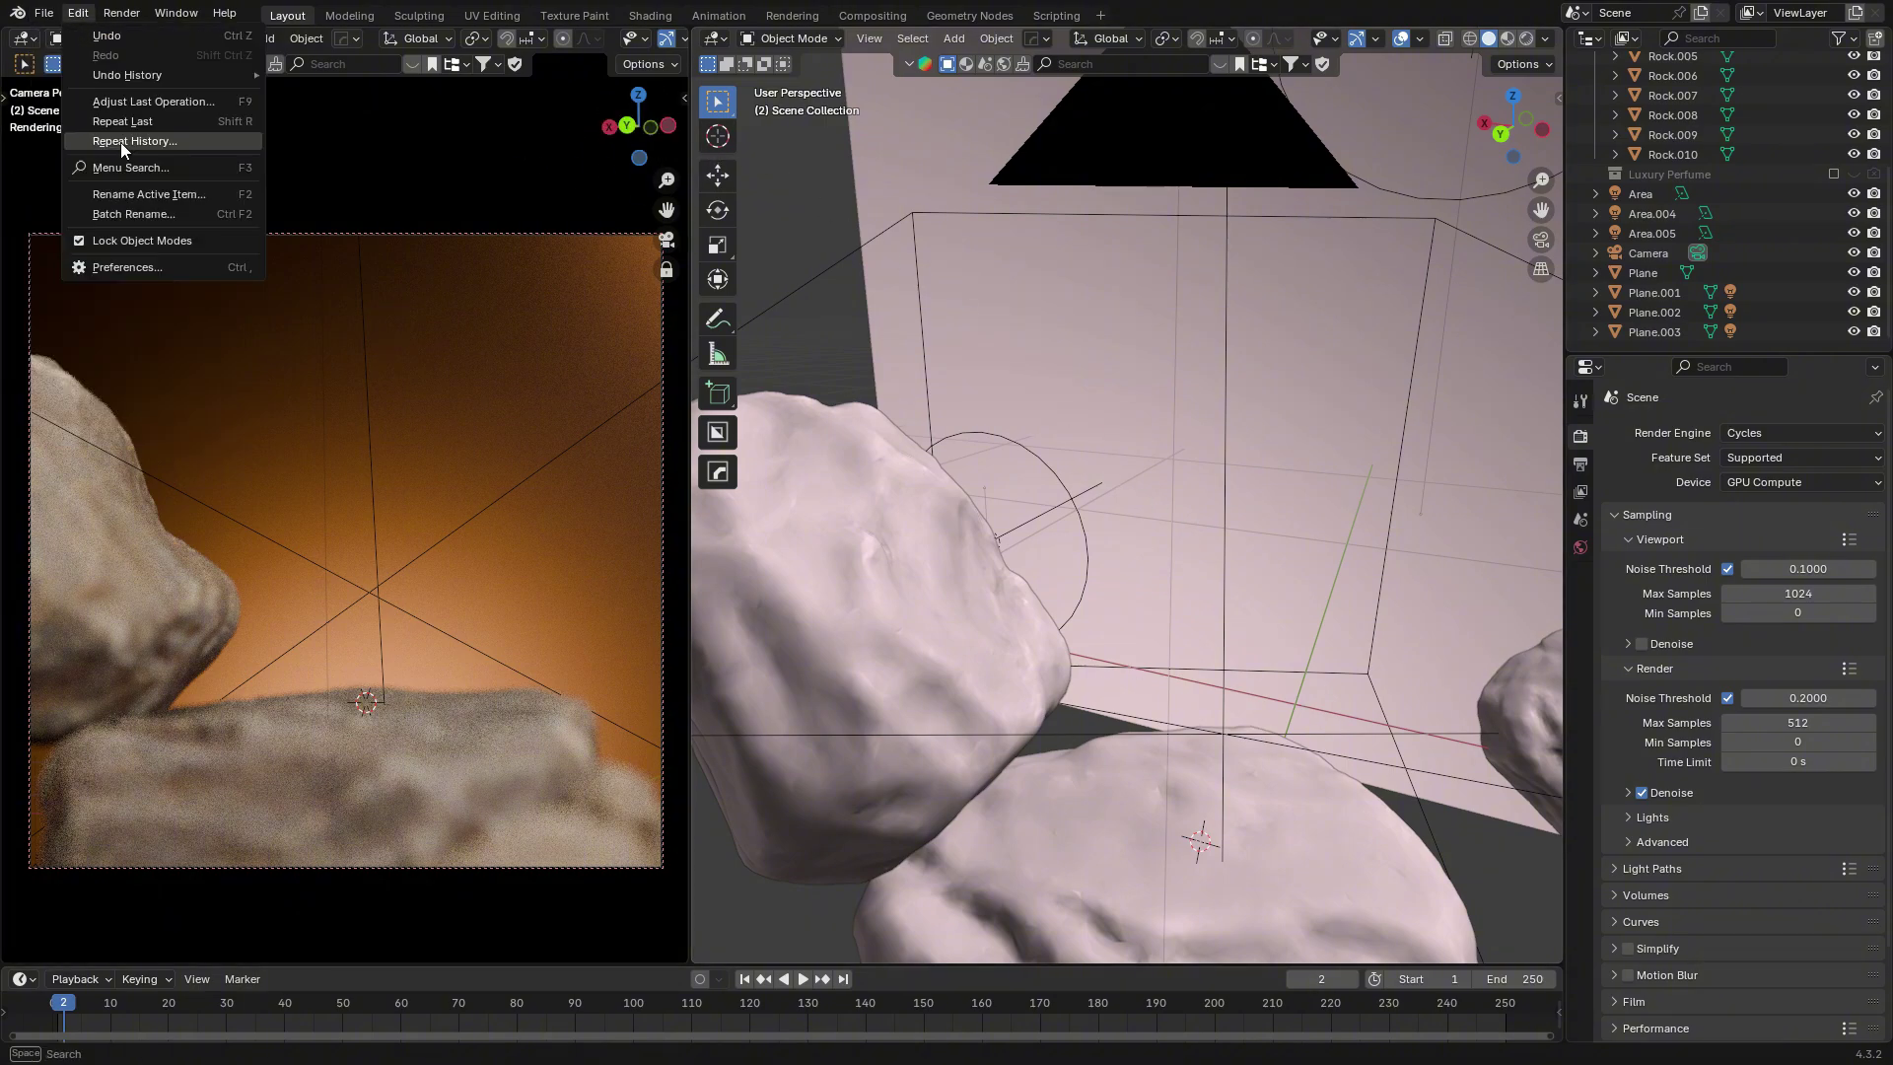
left_click(43, 12)
left_click(92, 246)
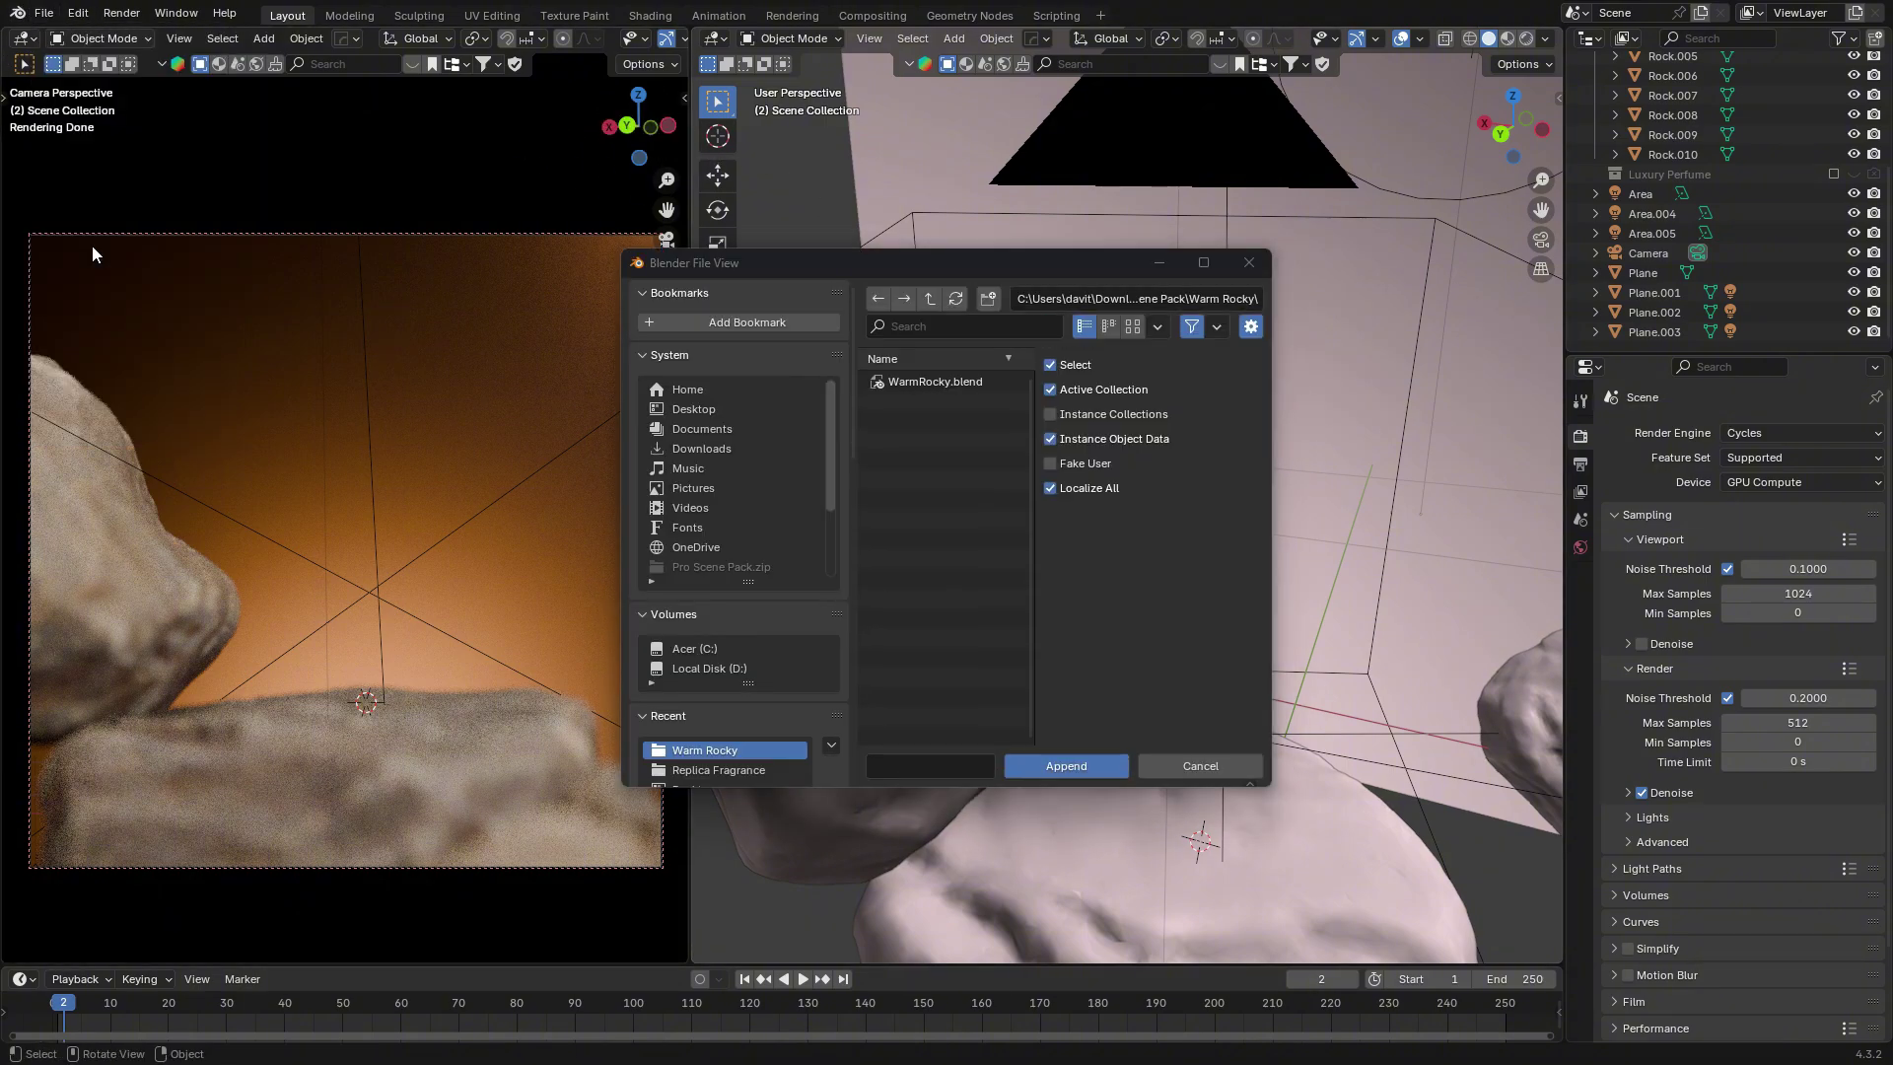
left_click(929, 298)
left_click(691, 669)
double_click(936, 493)
scroll(986, 476, "down", 4)
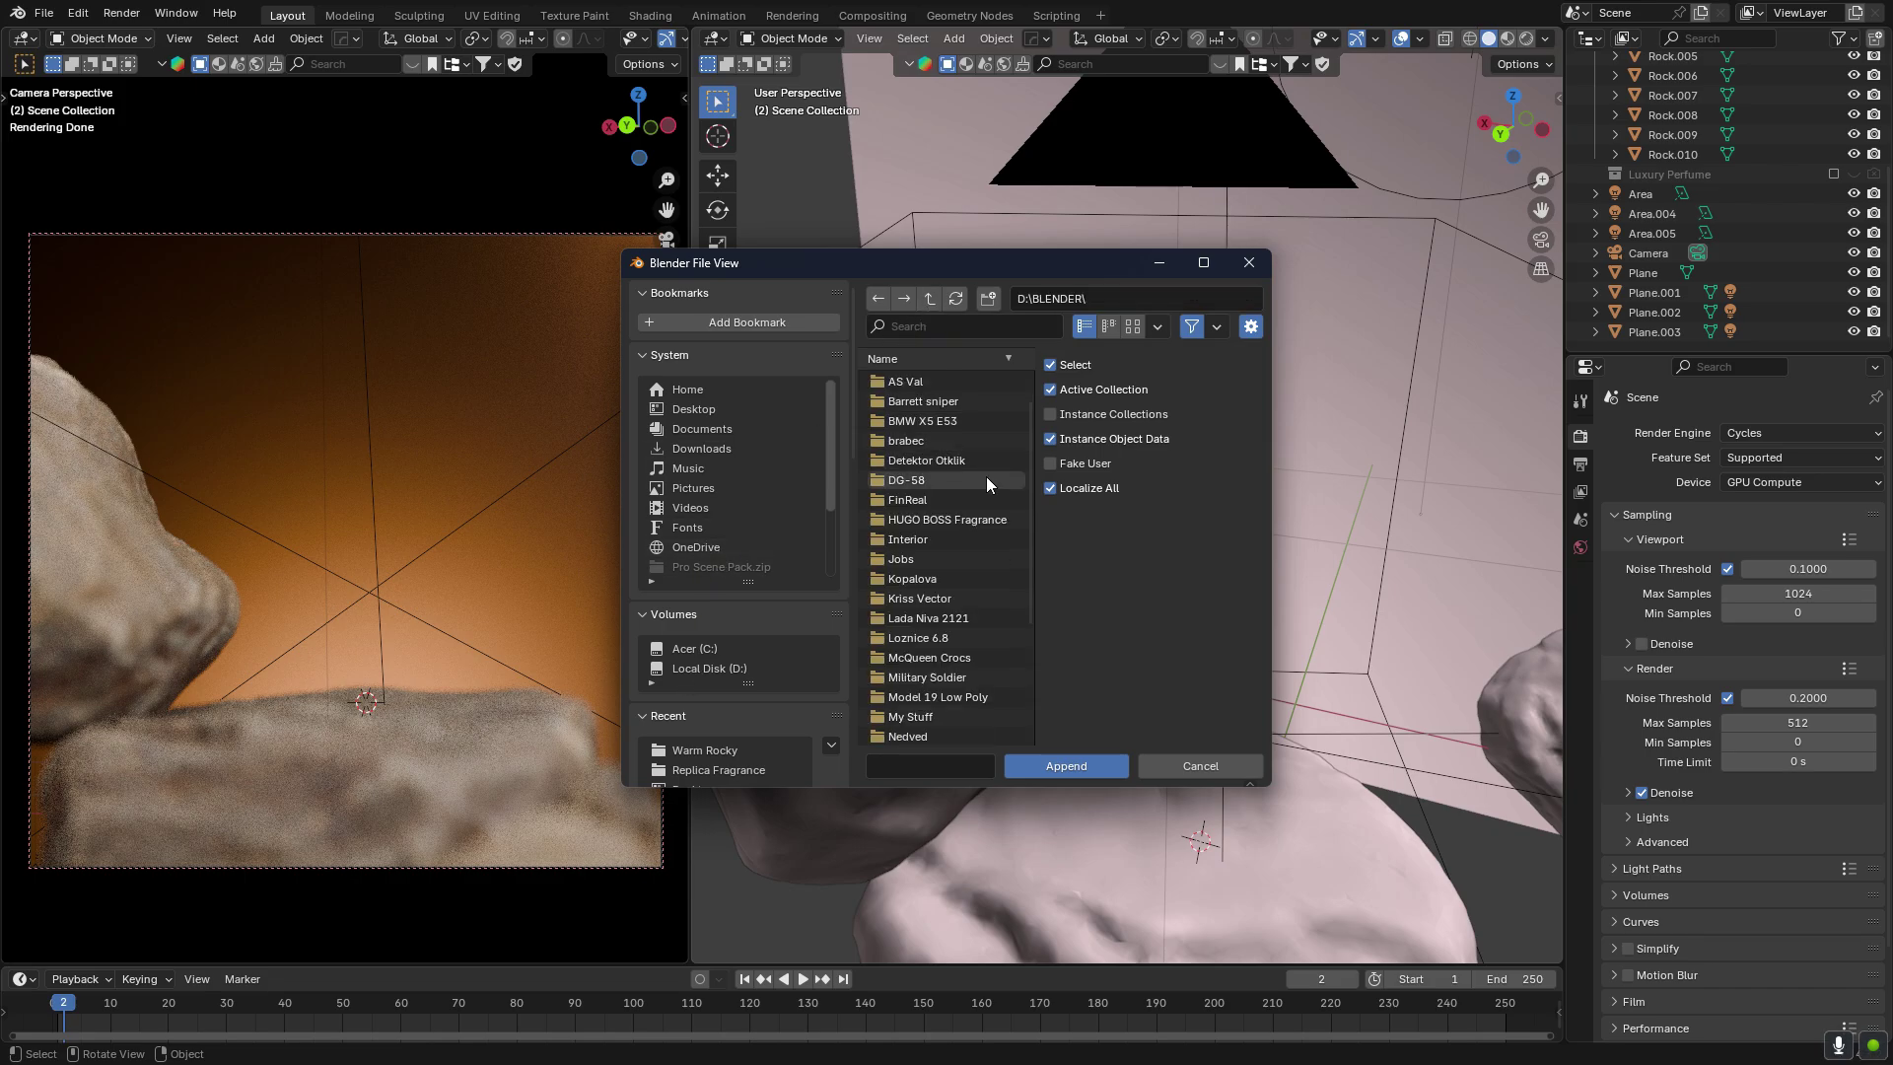
double_click(962, 552)
double_click(990, 421)
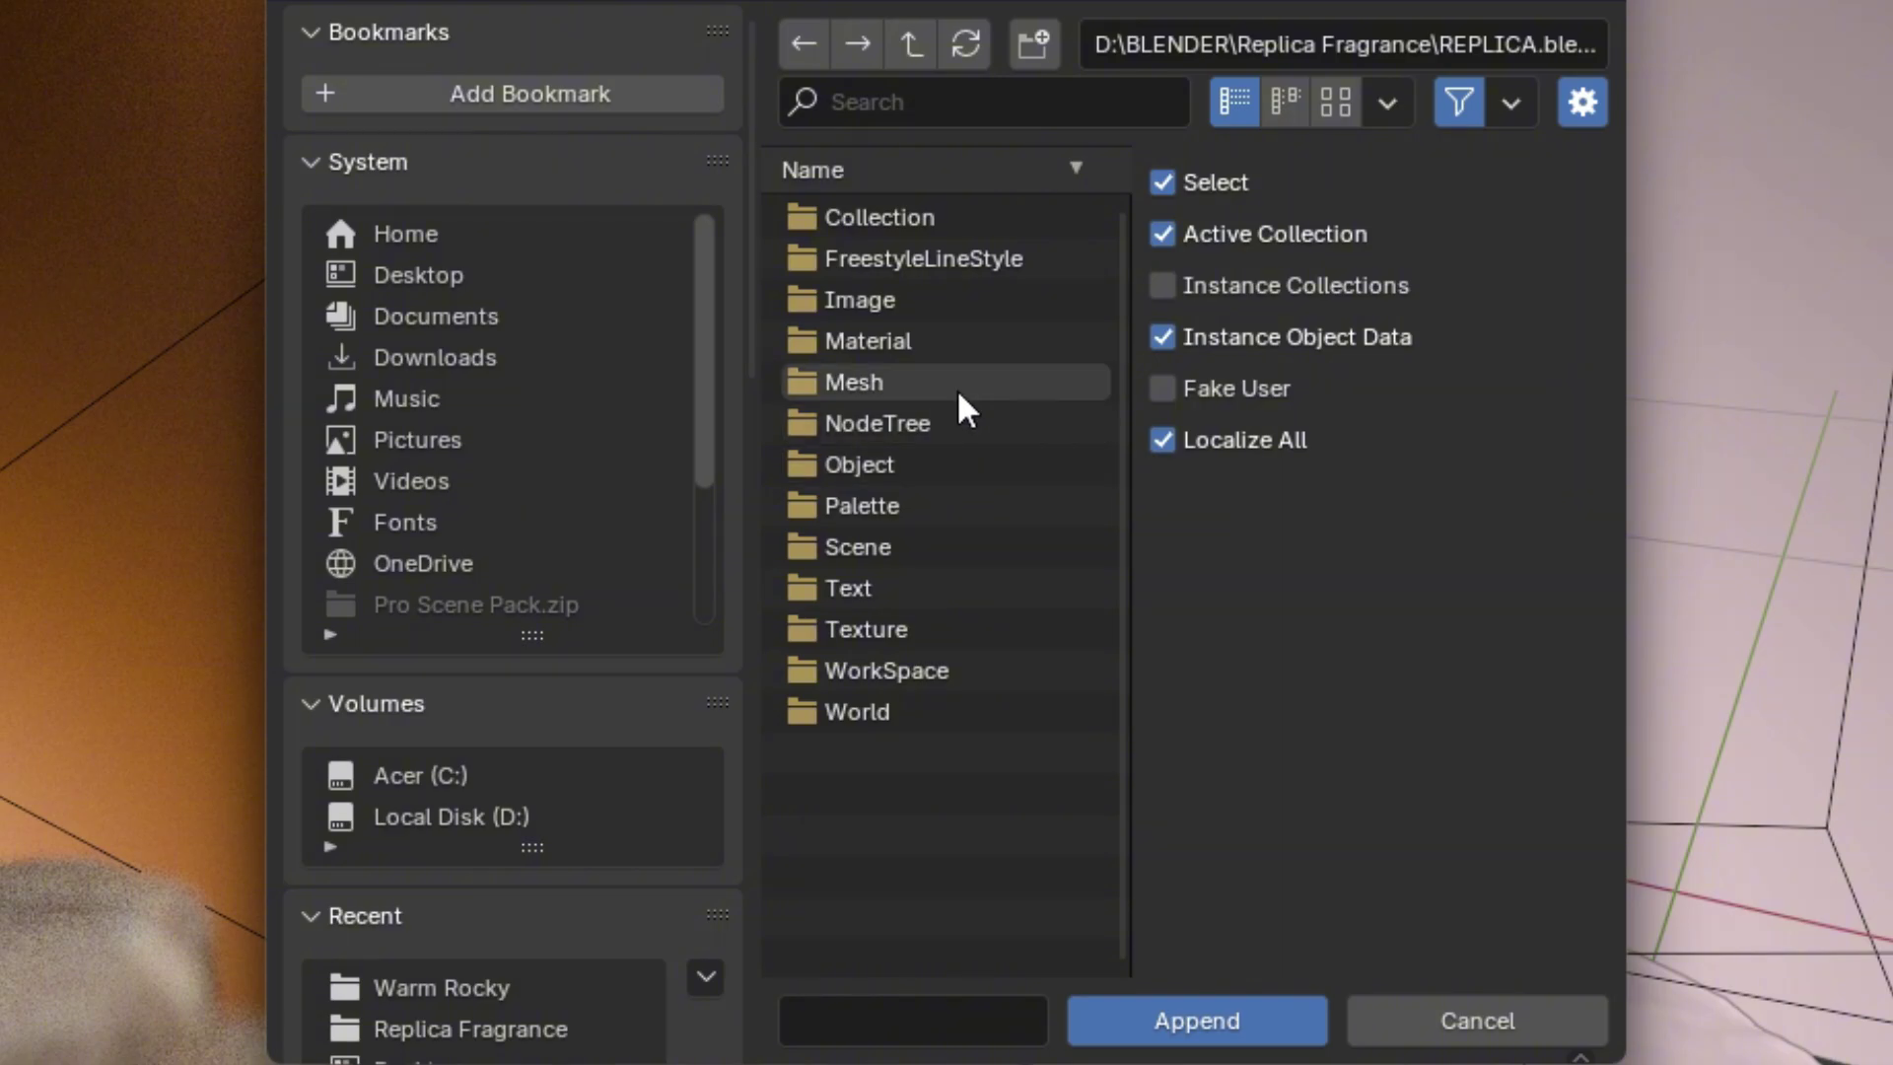
double_click(944, 384)
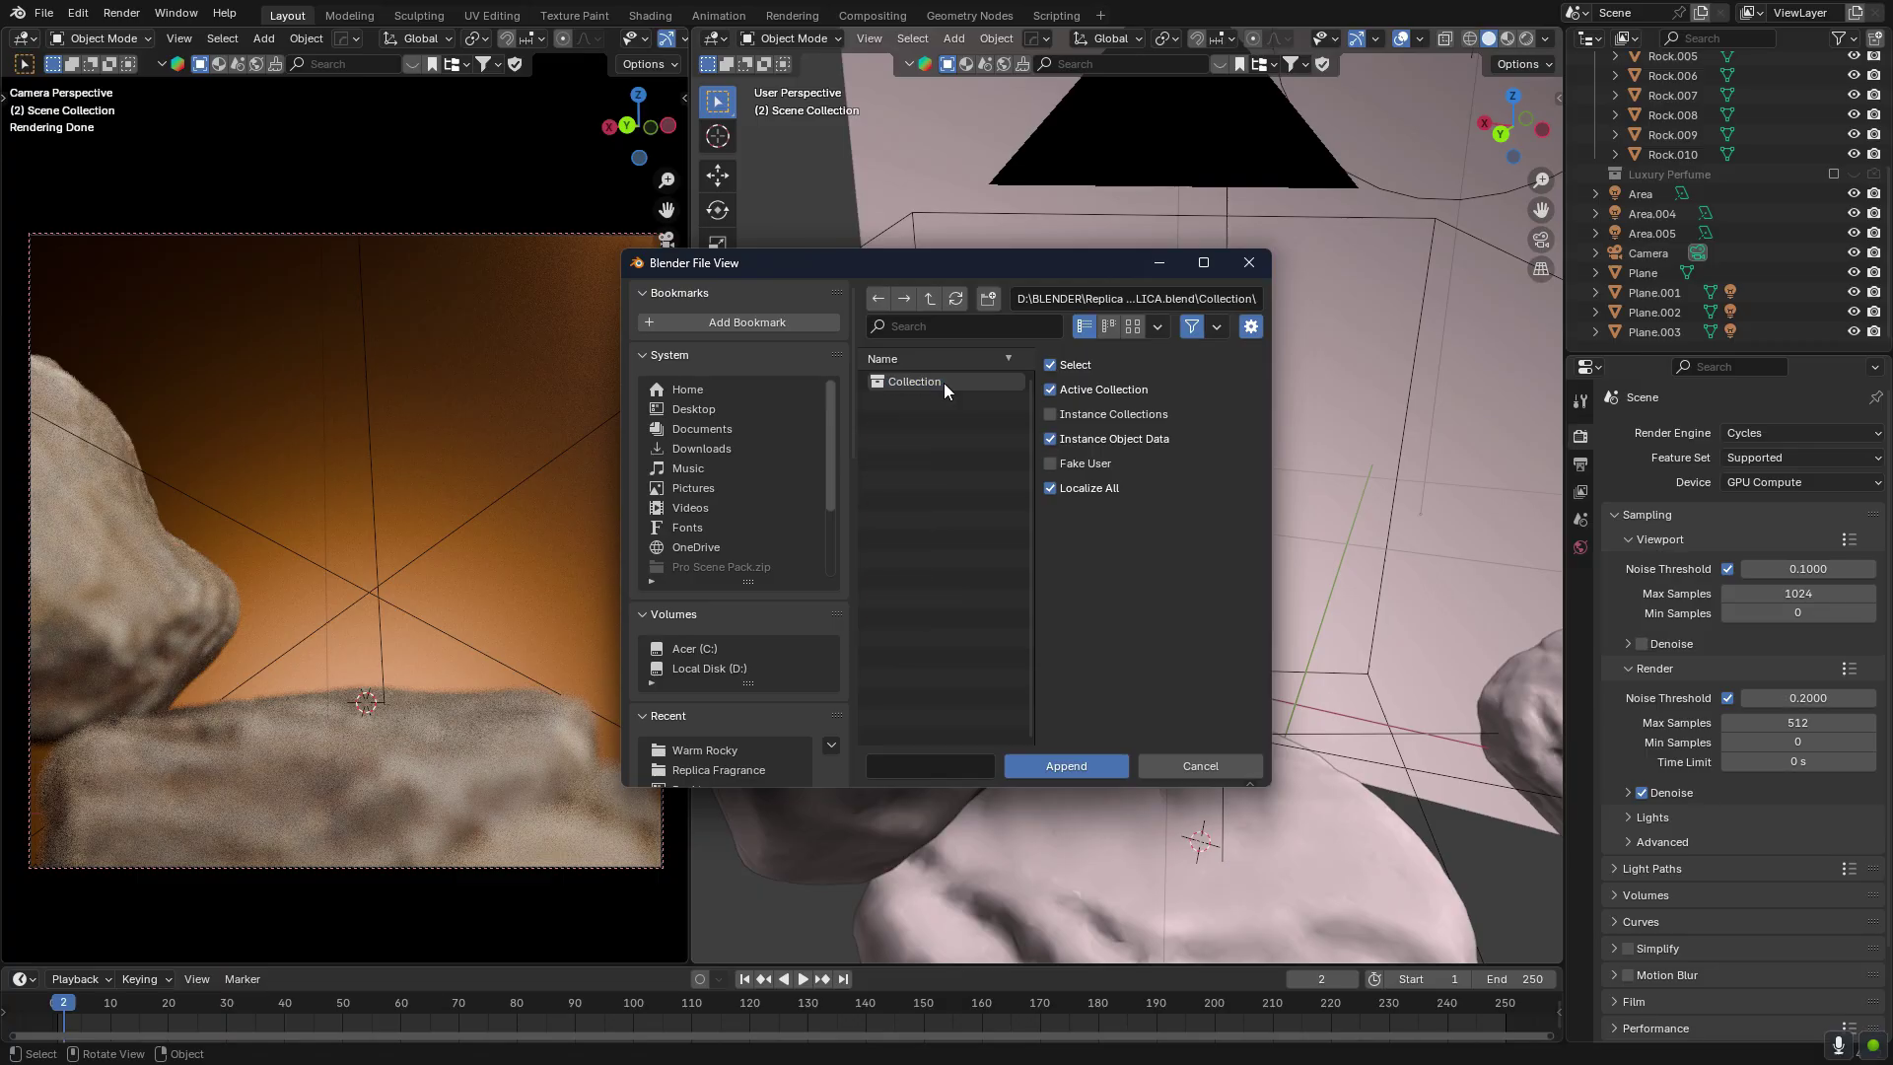
left_click(942, 384)
left_click(1032, 765)
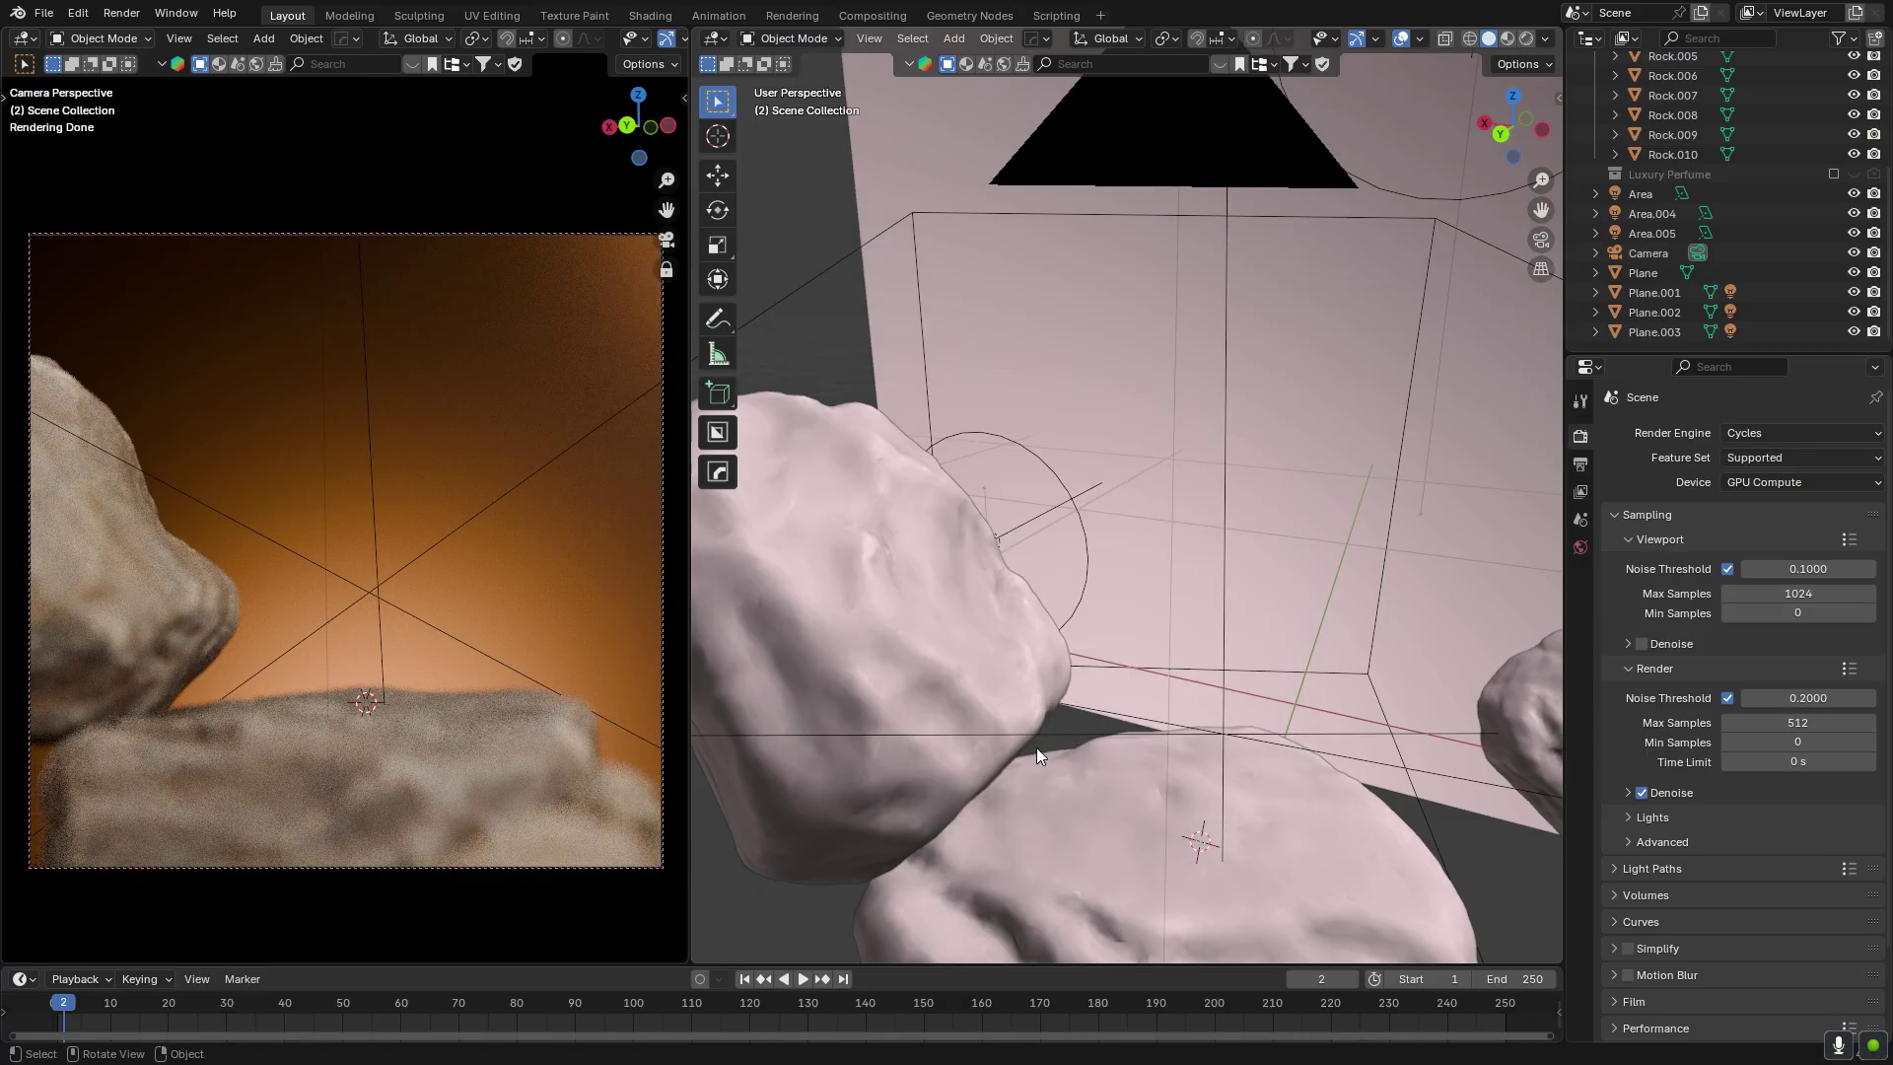
Scale the appended Replica bottle to about 0.12 and lower it along Z toward the rocks.
scroll(1183, 629, "down", 8)
scroll(1171, 592, "down", 5)
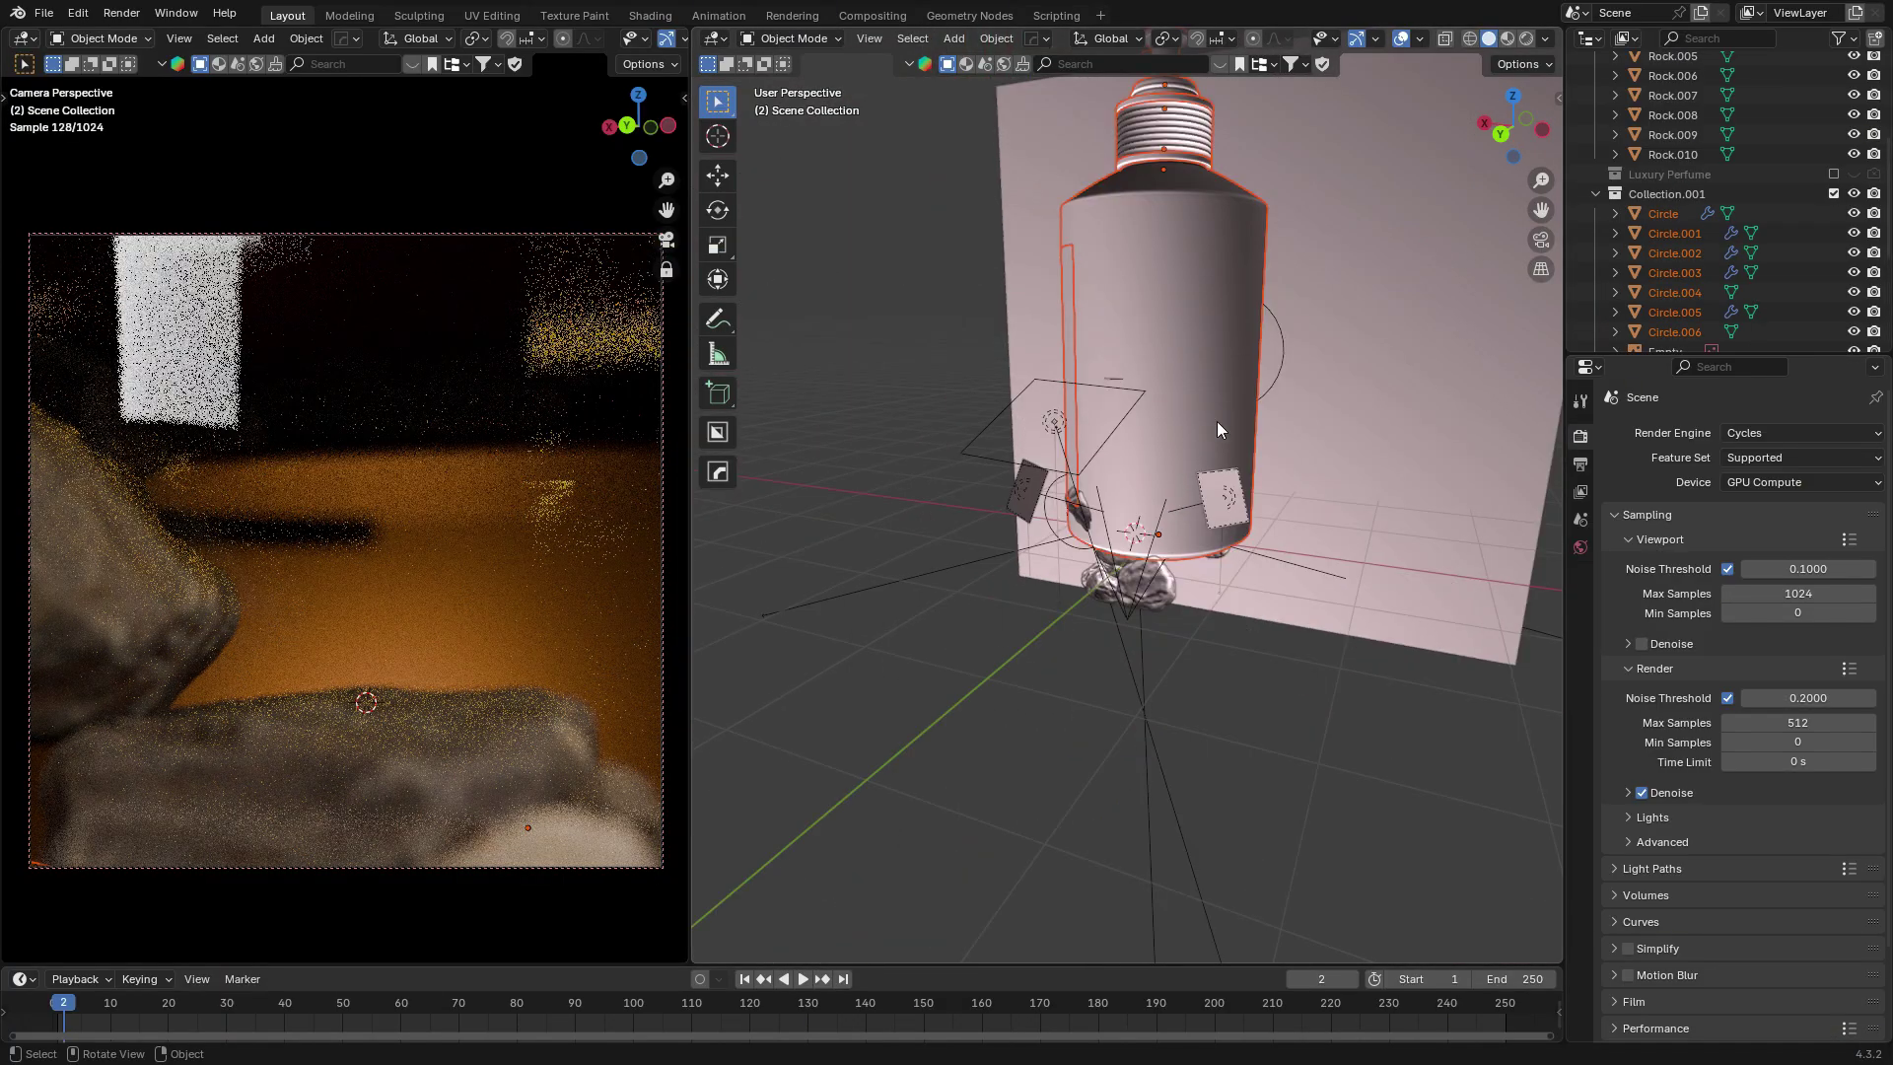
scroll(1342, 296, "up", 3)
key("s")
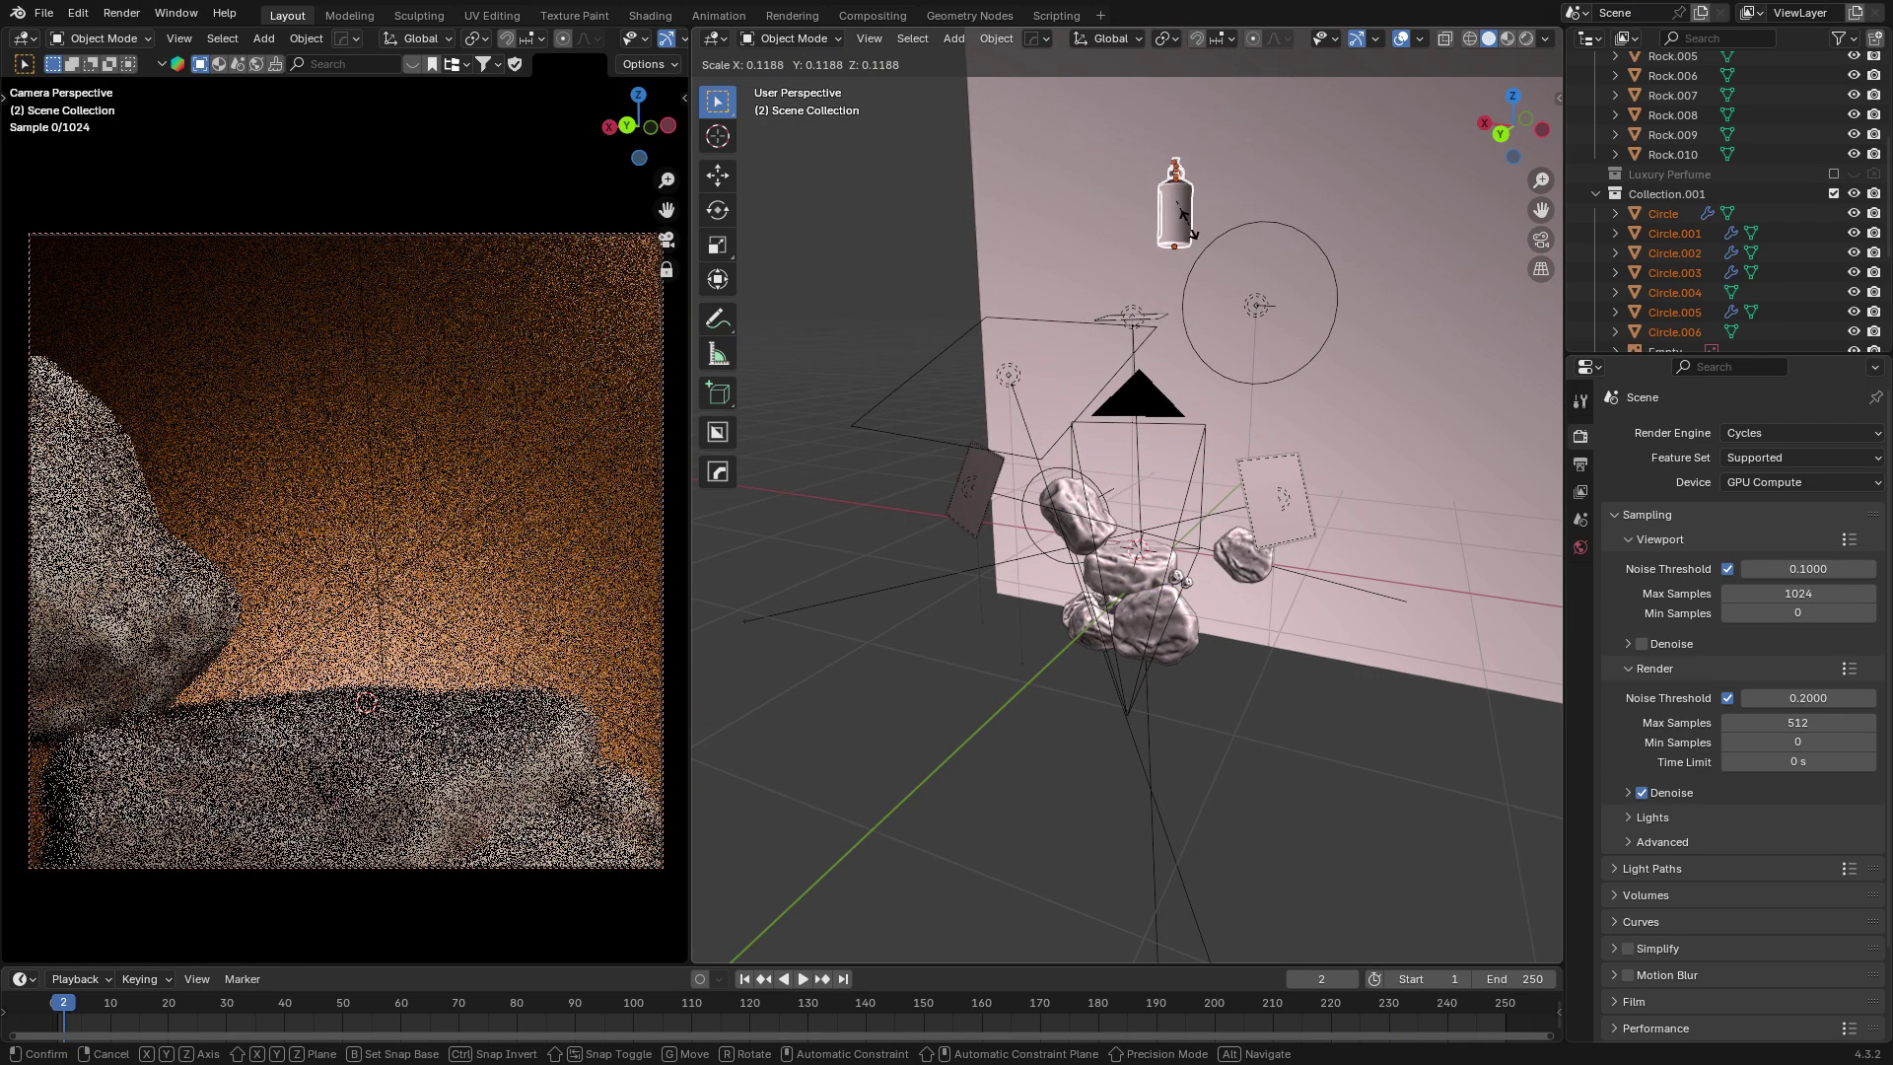
left_click(1198, 221)
key("g")
key("z")
left_click(1285, 542)
Snap the bottle to the 3D cursor and raise it along Z out of the central rock.
scroll(1286, 543, "up", 5)
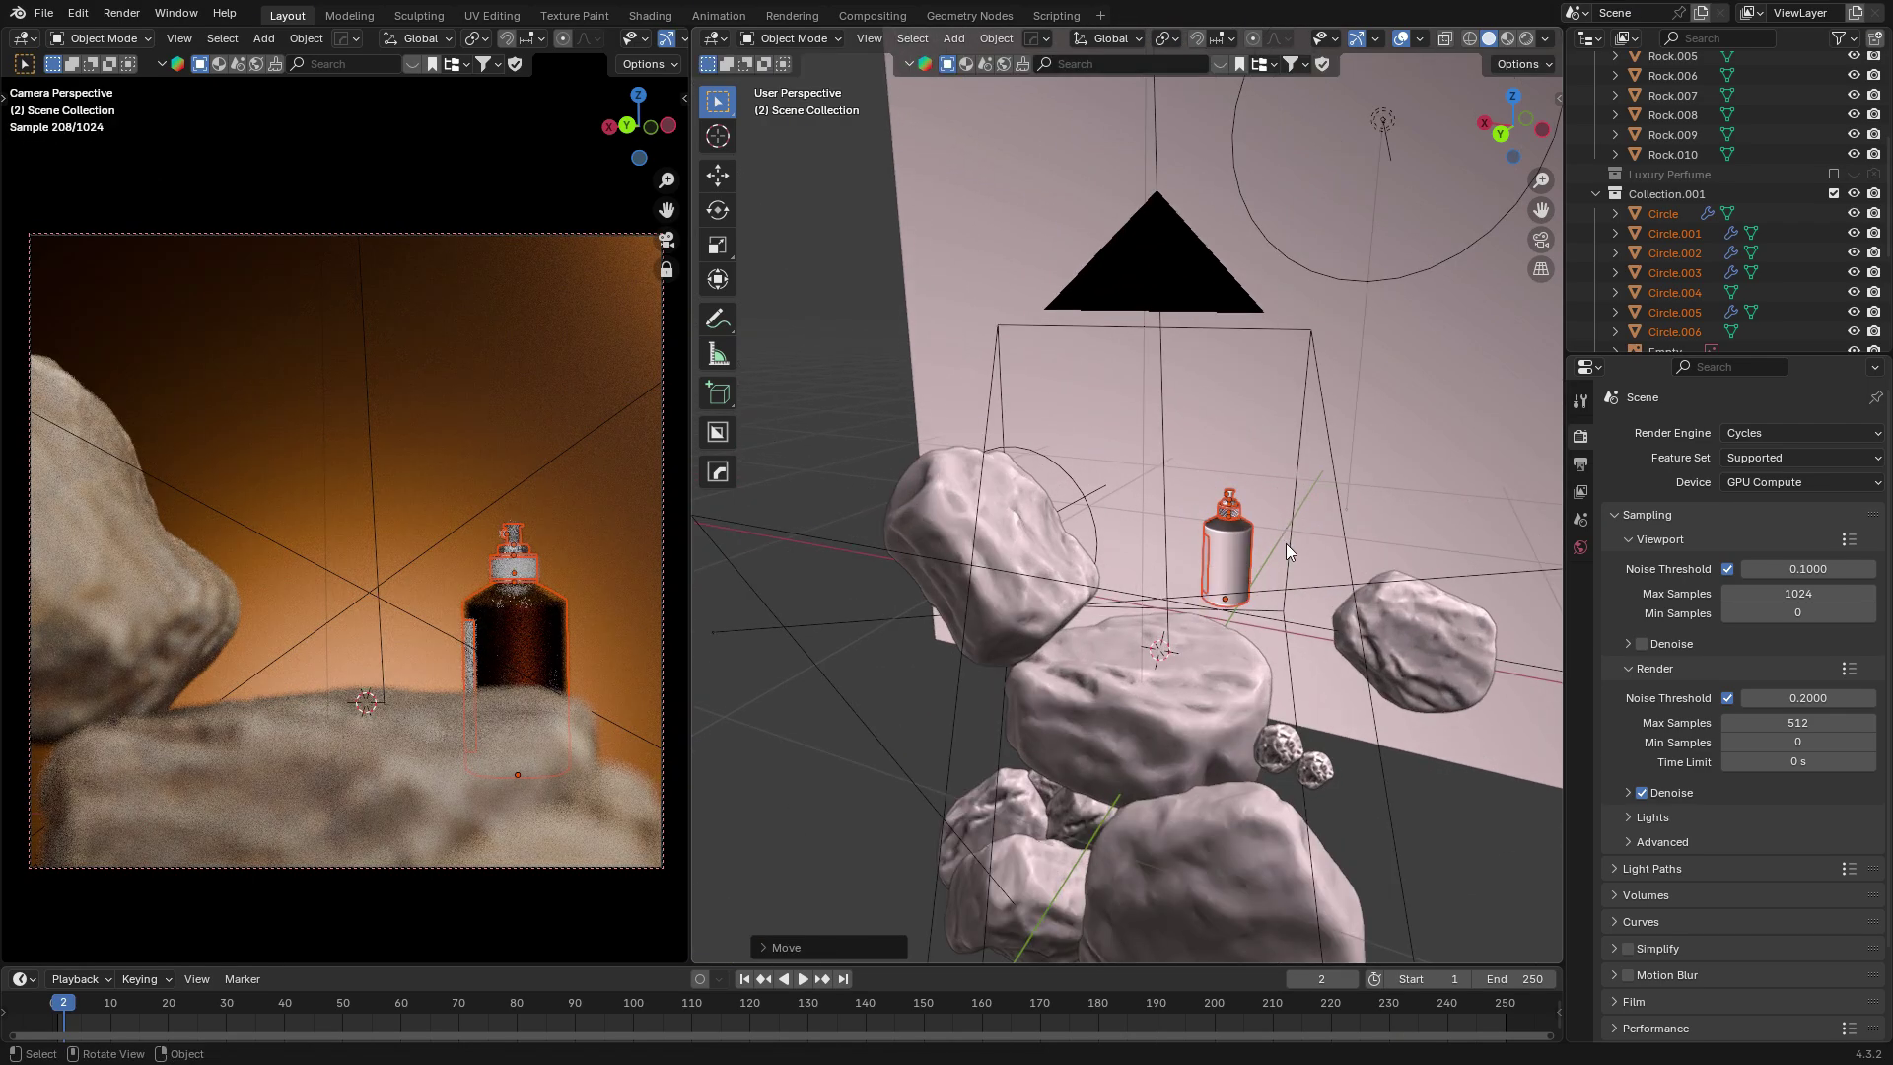
key("shift+s")
left_click(1159, 482)
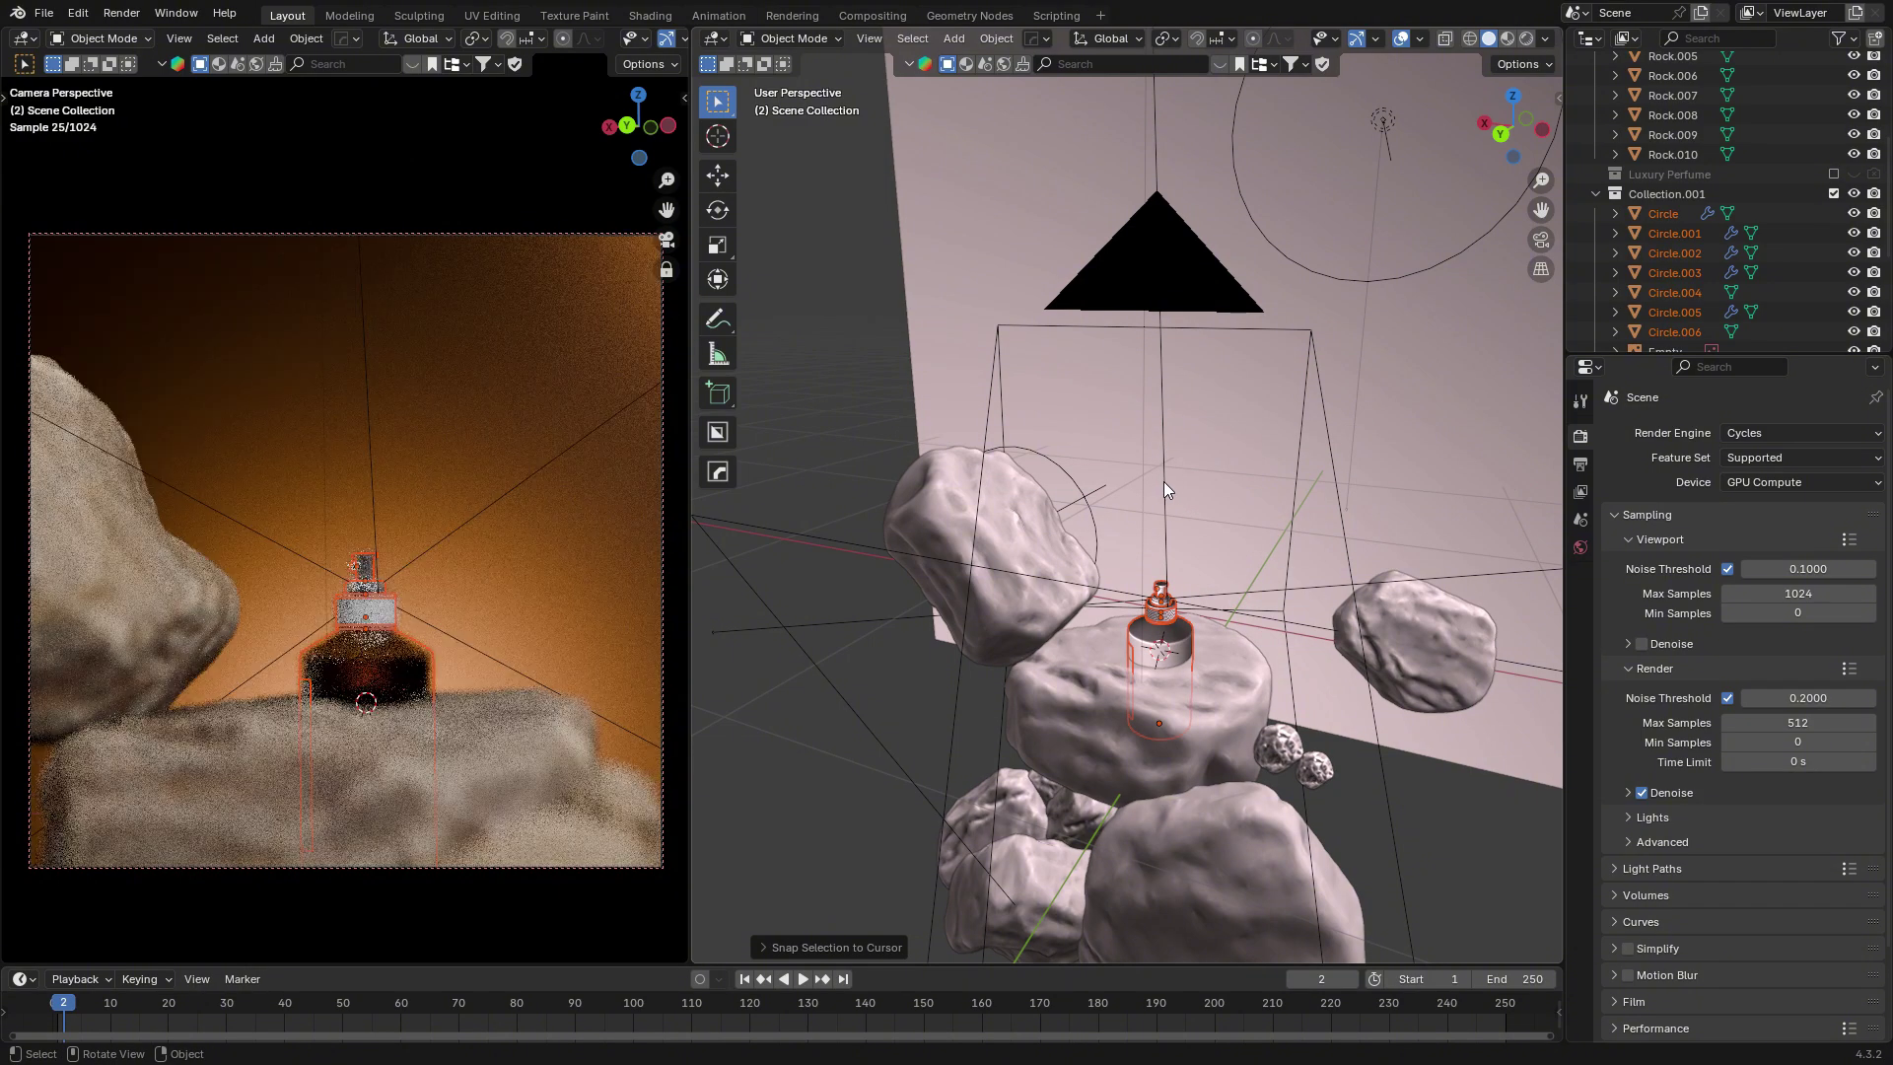
key("g")
key("z")
left_click(1174, 421)
Scale the whole bottle up slightly so it fills more of the camera frame.
scroll(1174, 400, "up", 3)
key("s")
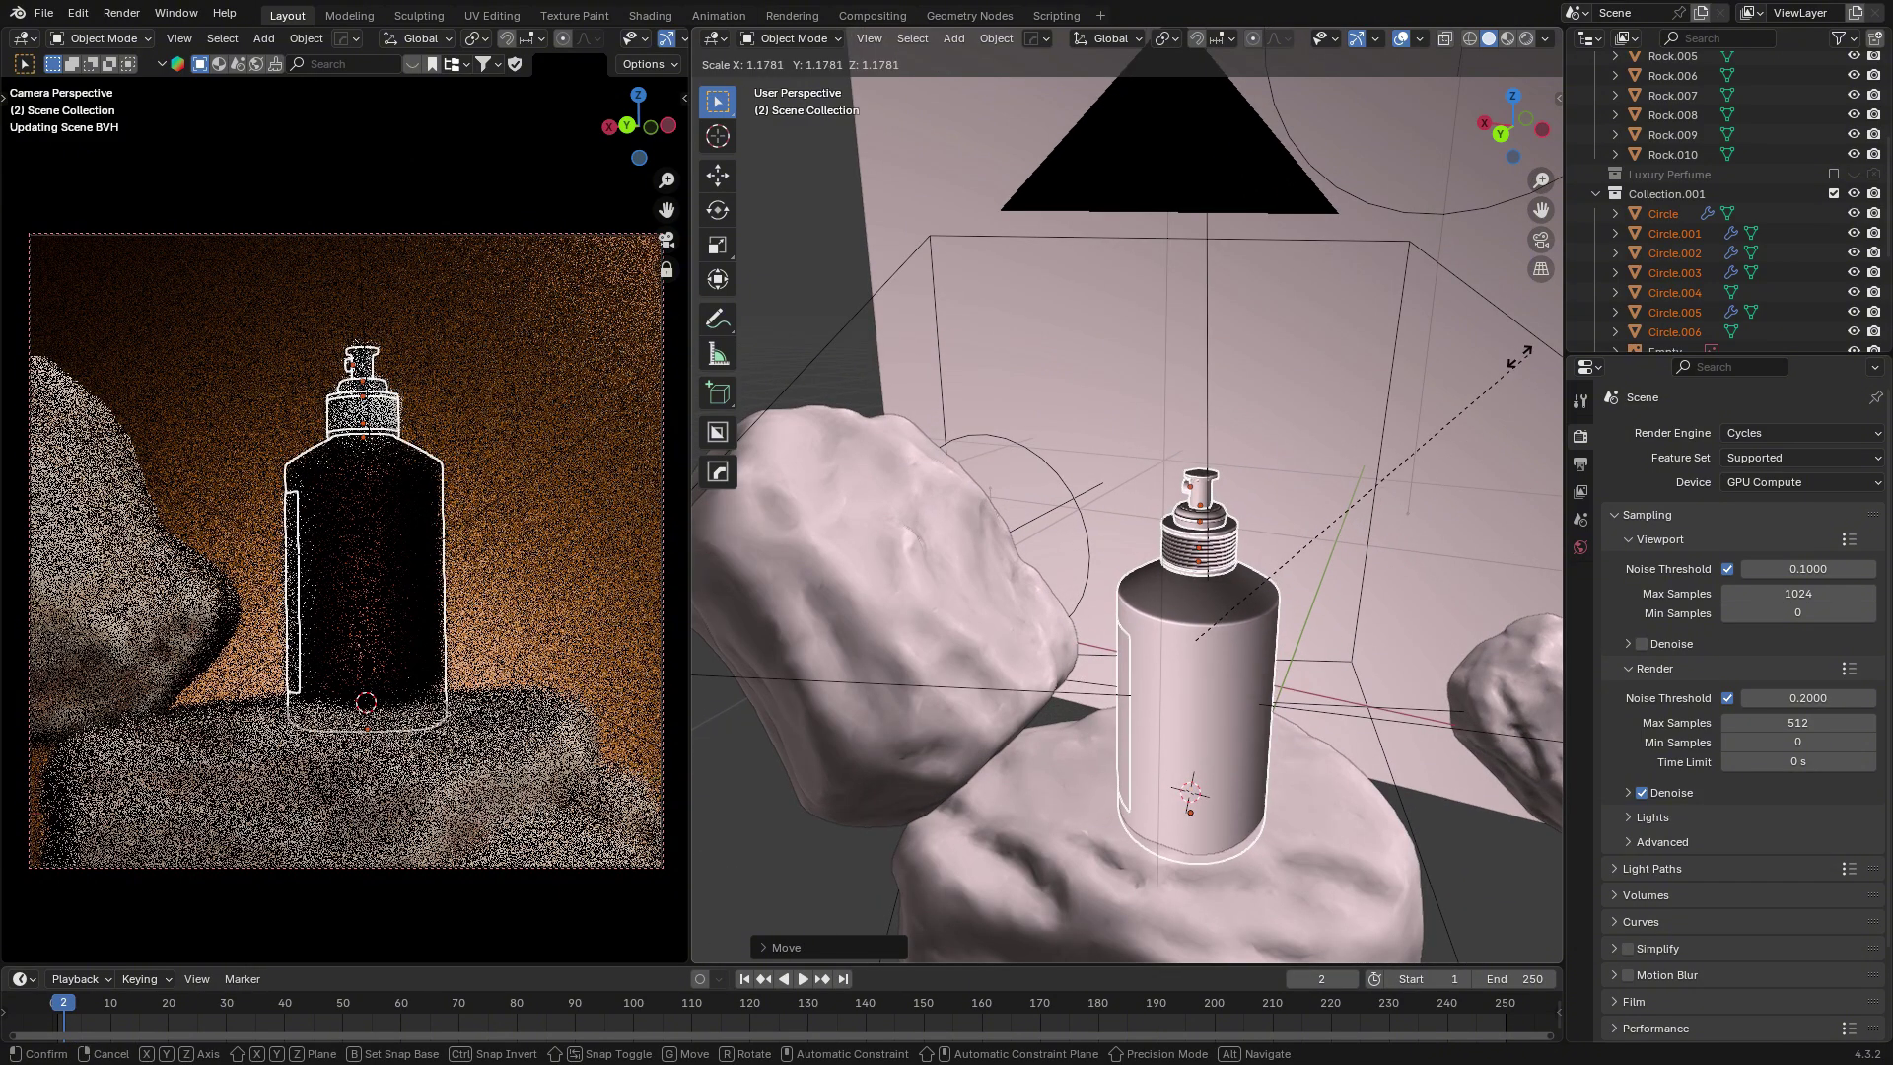
left_click(1364, 463)
Rotate all the bottle parts about the Z axis so the front label faces the camera.
key("a")
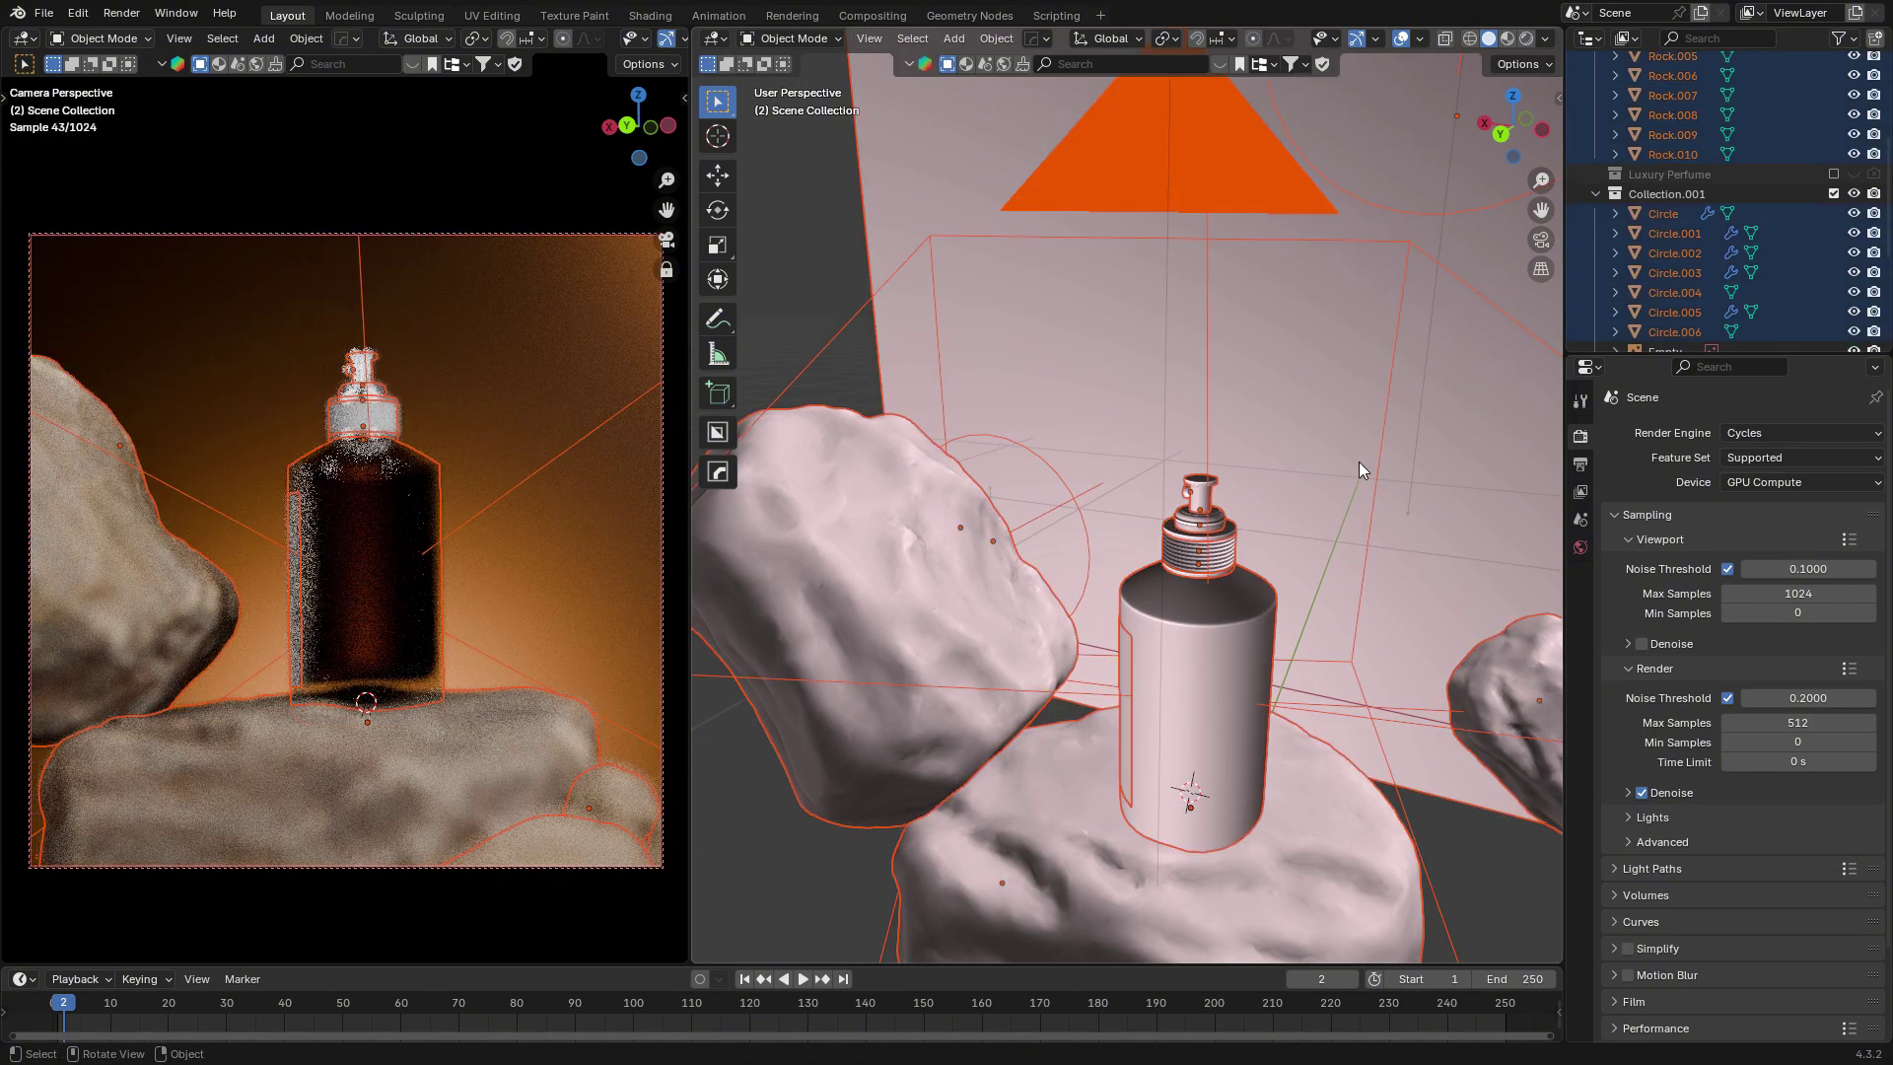
left_click(1251, 641)
key("Tab")
key("a")
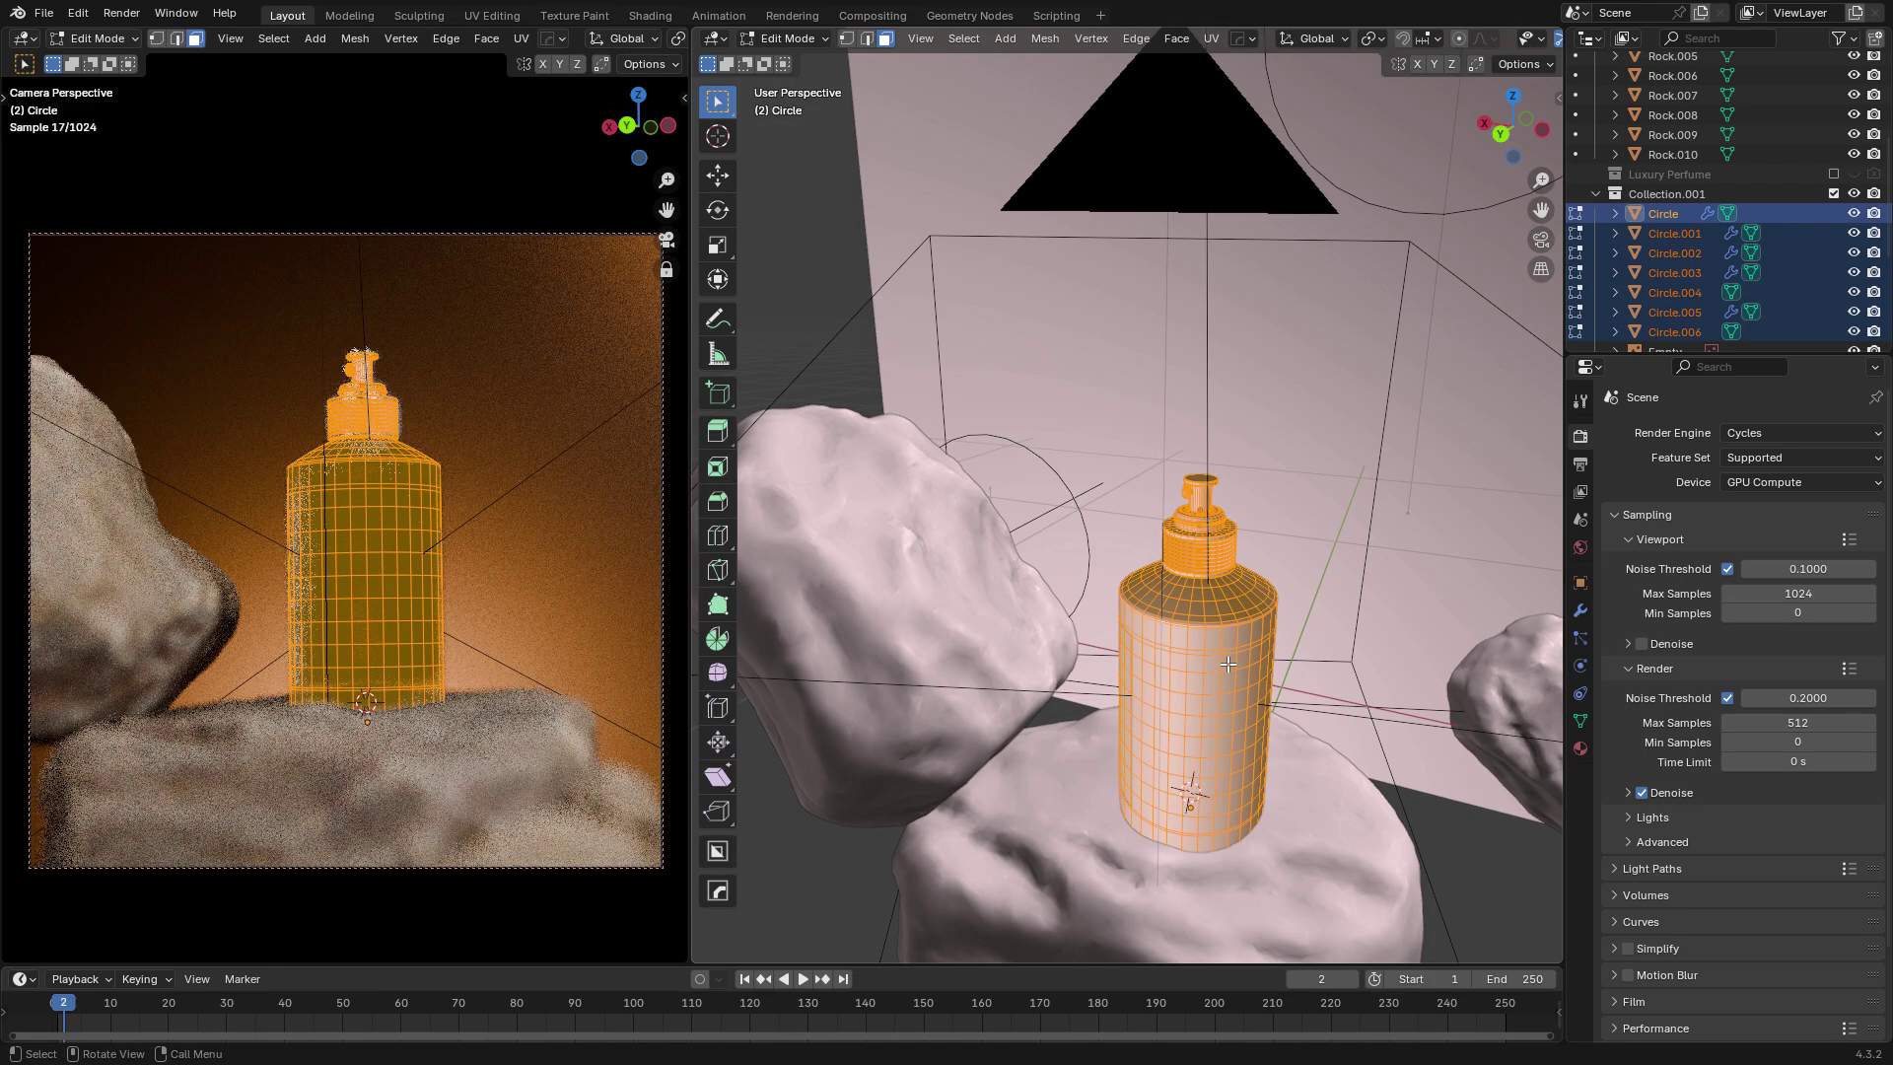
key("Tab")
scroll(1261, 650, "up", 3)
scroll(1300, 633, "down", 4)
key("r")
key("z")
left_click(1267, 452)
key("Tab")
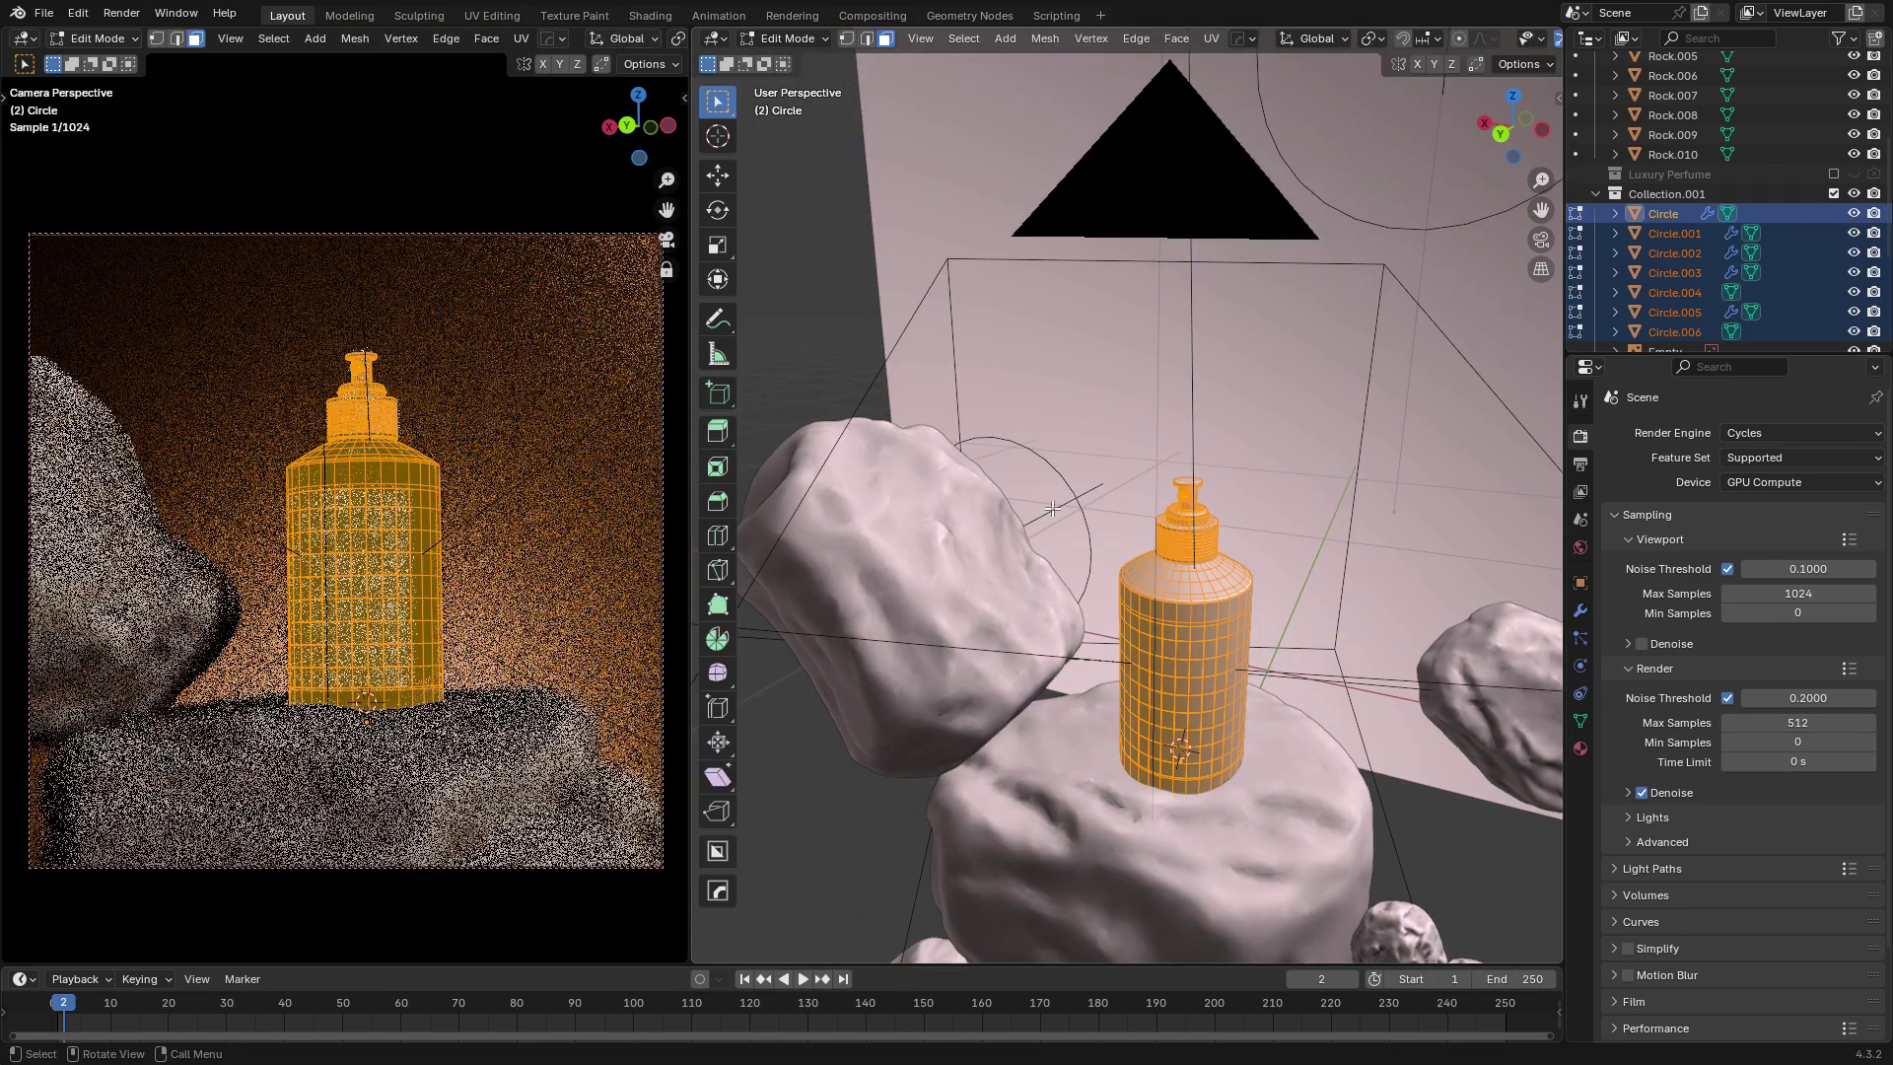
scroll(355, 552, "up", 1)
key("Tab")
Adjust the bottle's height along Z so its base rests on the rock's surface.
middle_click_drag(1260, 583, 1186, 501)
key("g")
key("z")
left_click(1188, 508)
scroll(1165, 316, "up", 6)
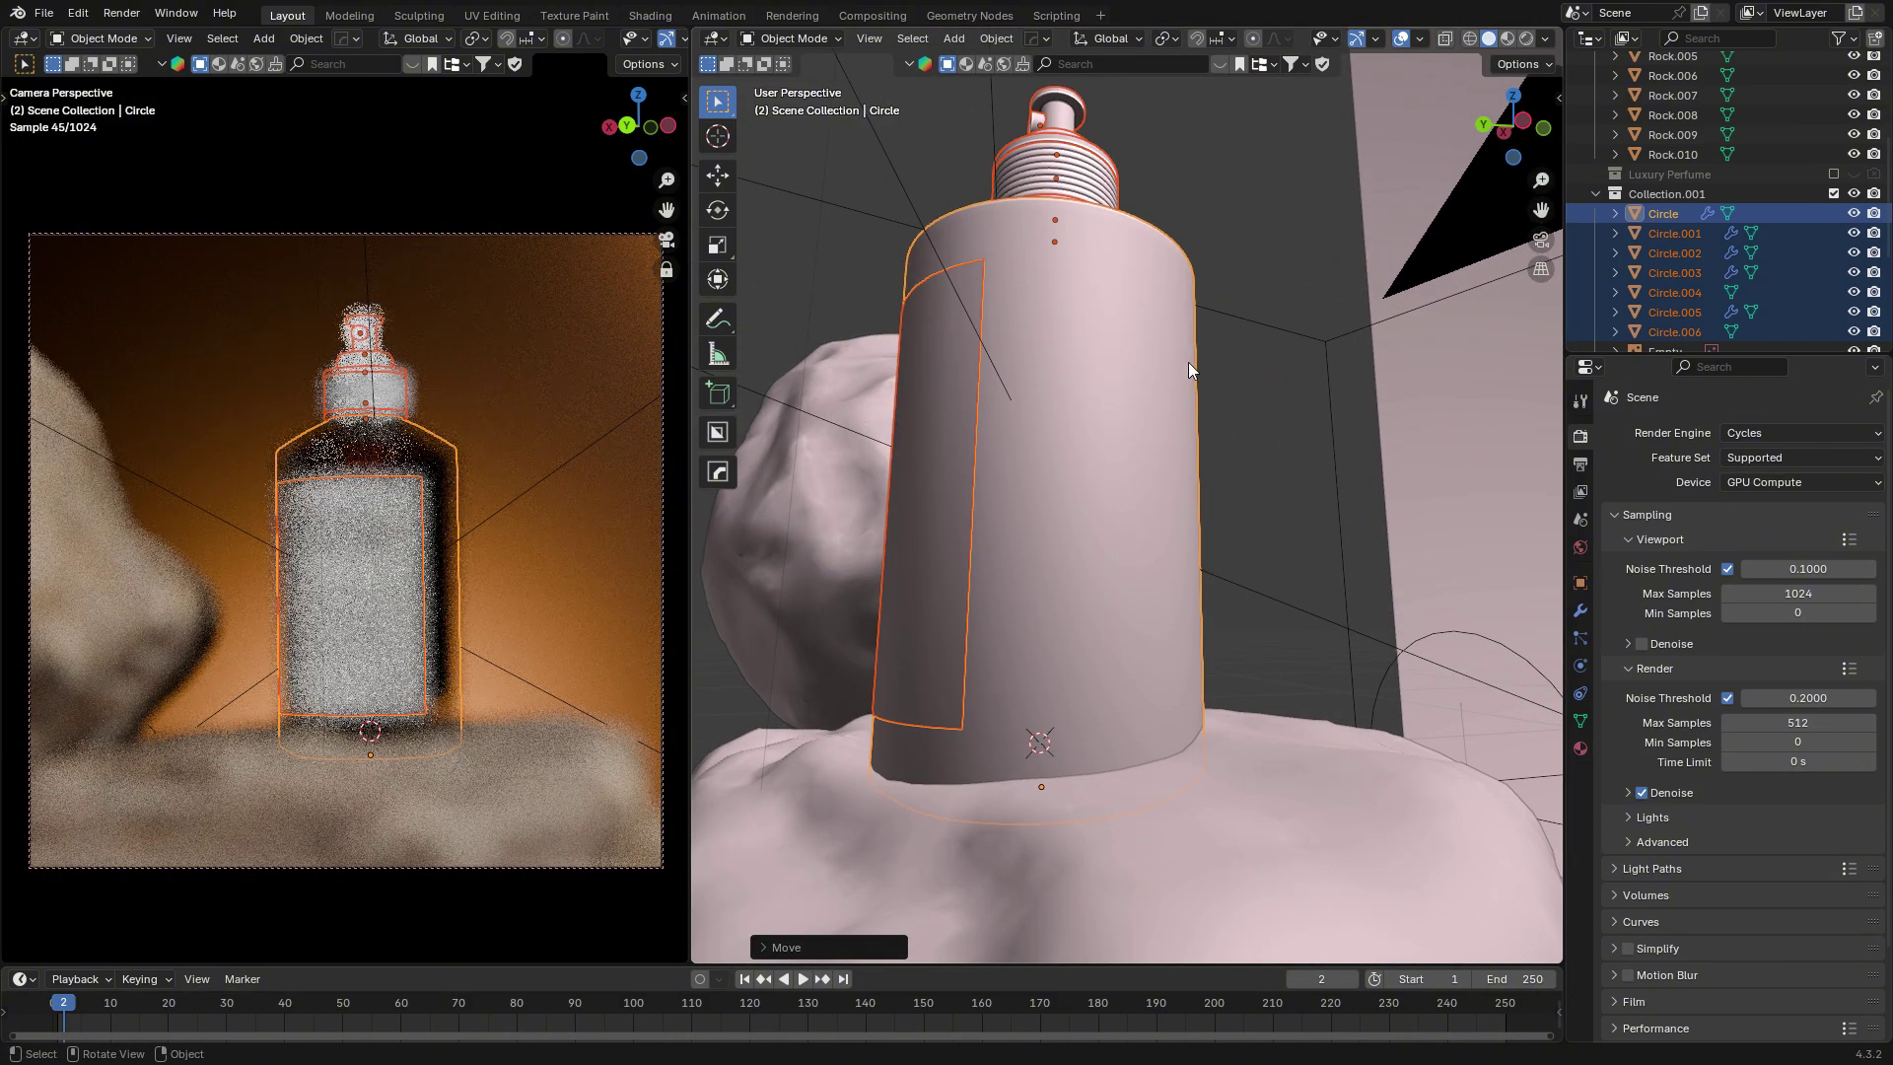
key("g")
key("z")
left_click(1182, 330)
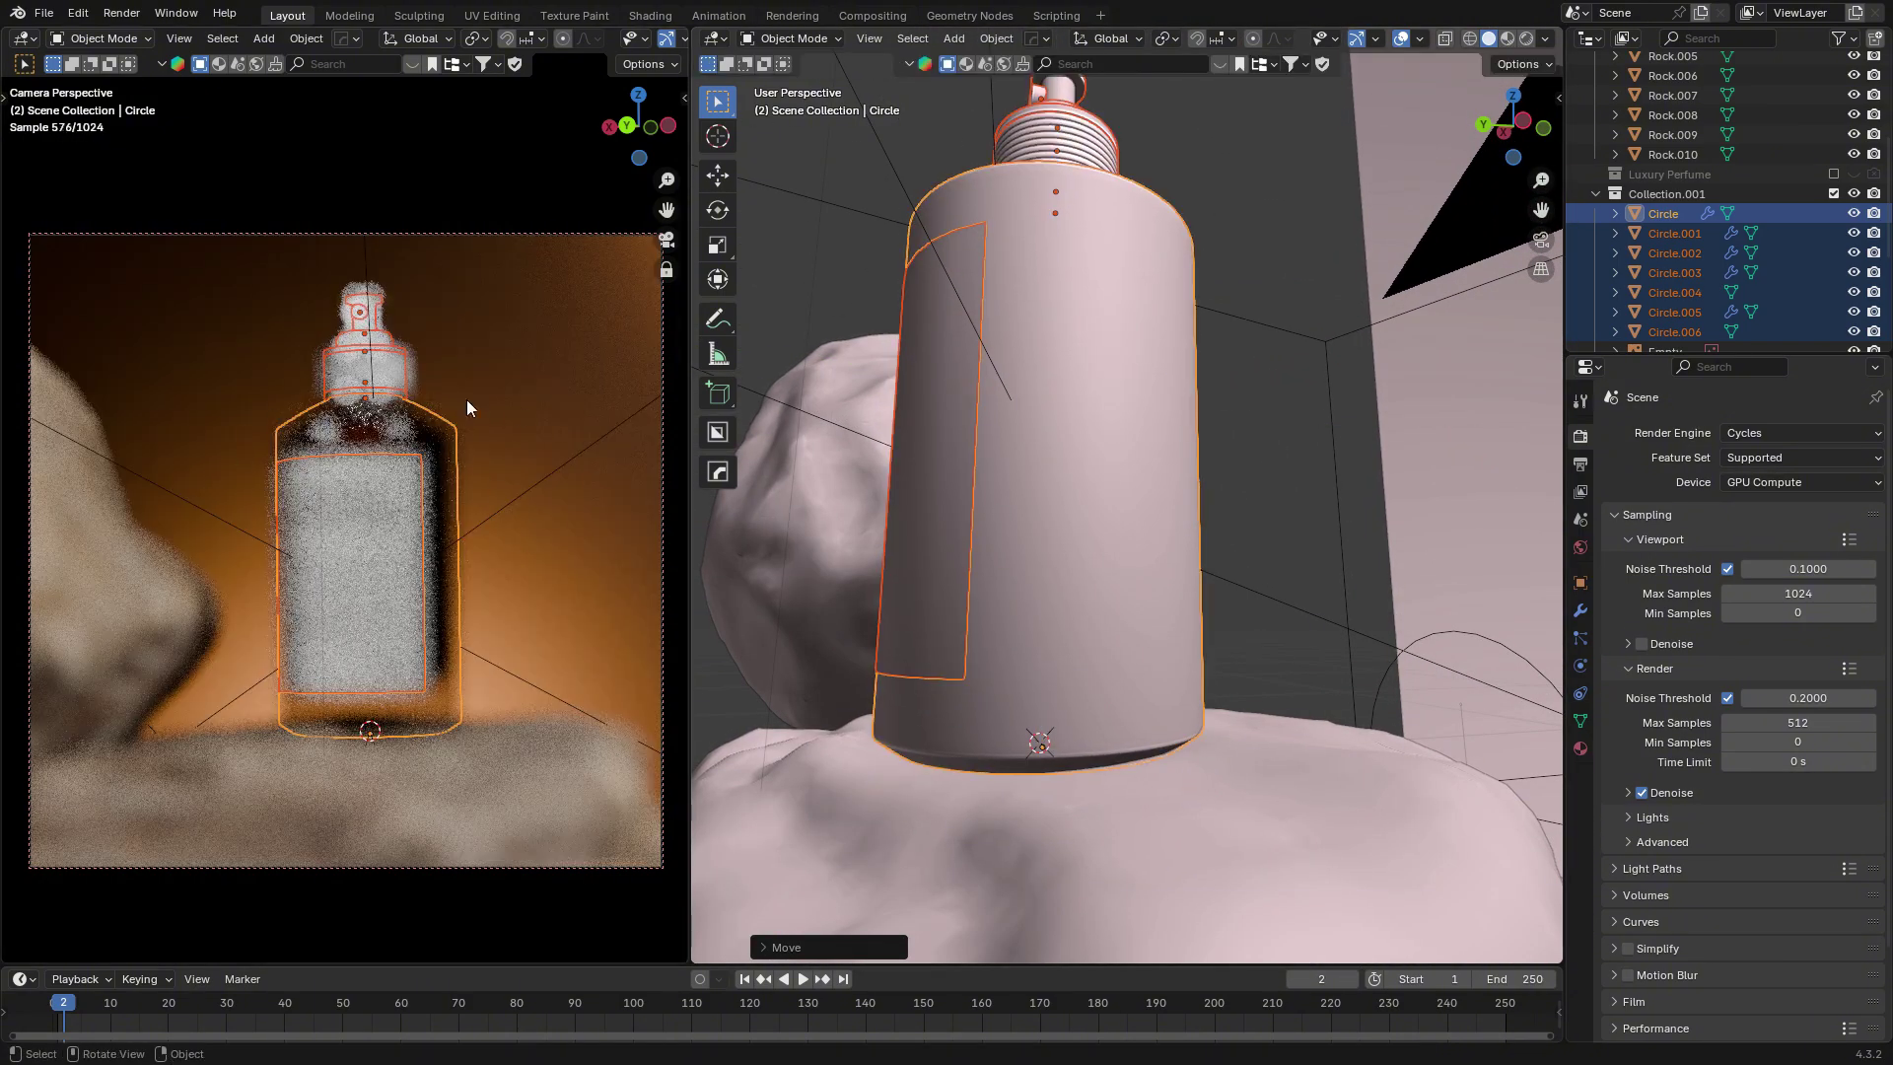
Add an empty at the 3D cursor by the bottle's base and raise it slightly along Z.
middle_click_drag(1219, 441, 1218, 674)
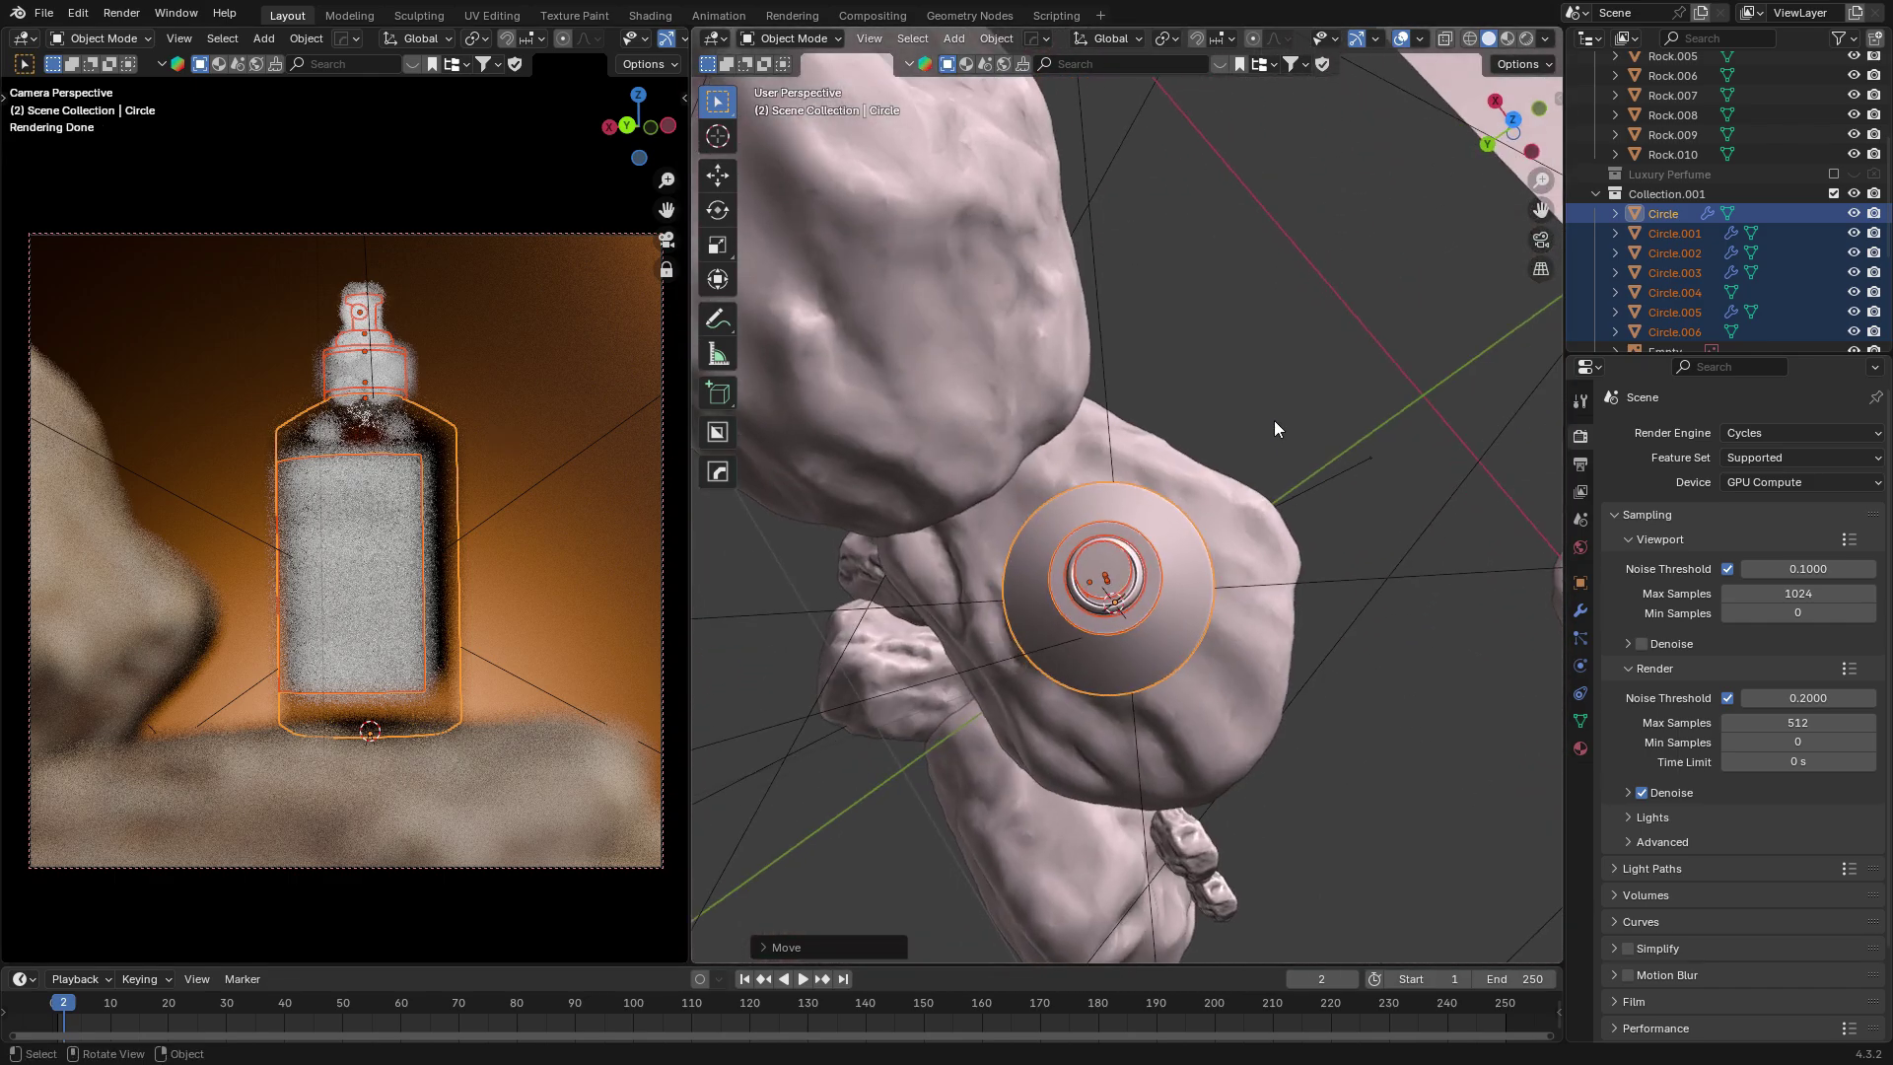
left_click(1274, 424)
middle_click_drag(1275, 424, 1201, 323)
key("shift+a")
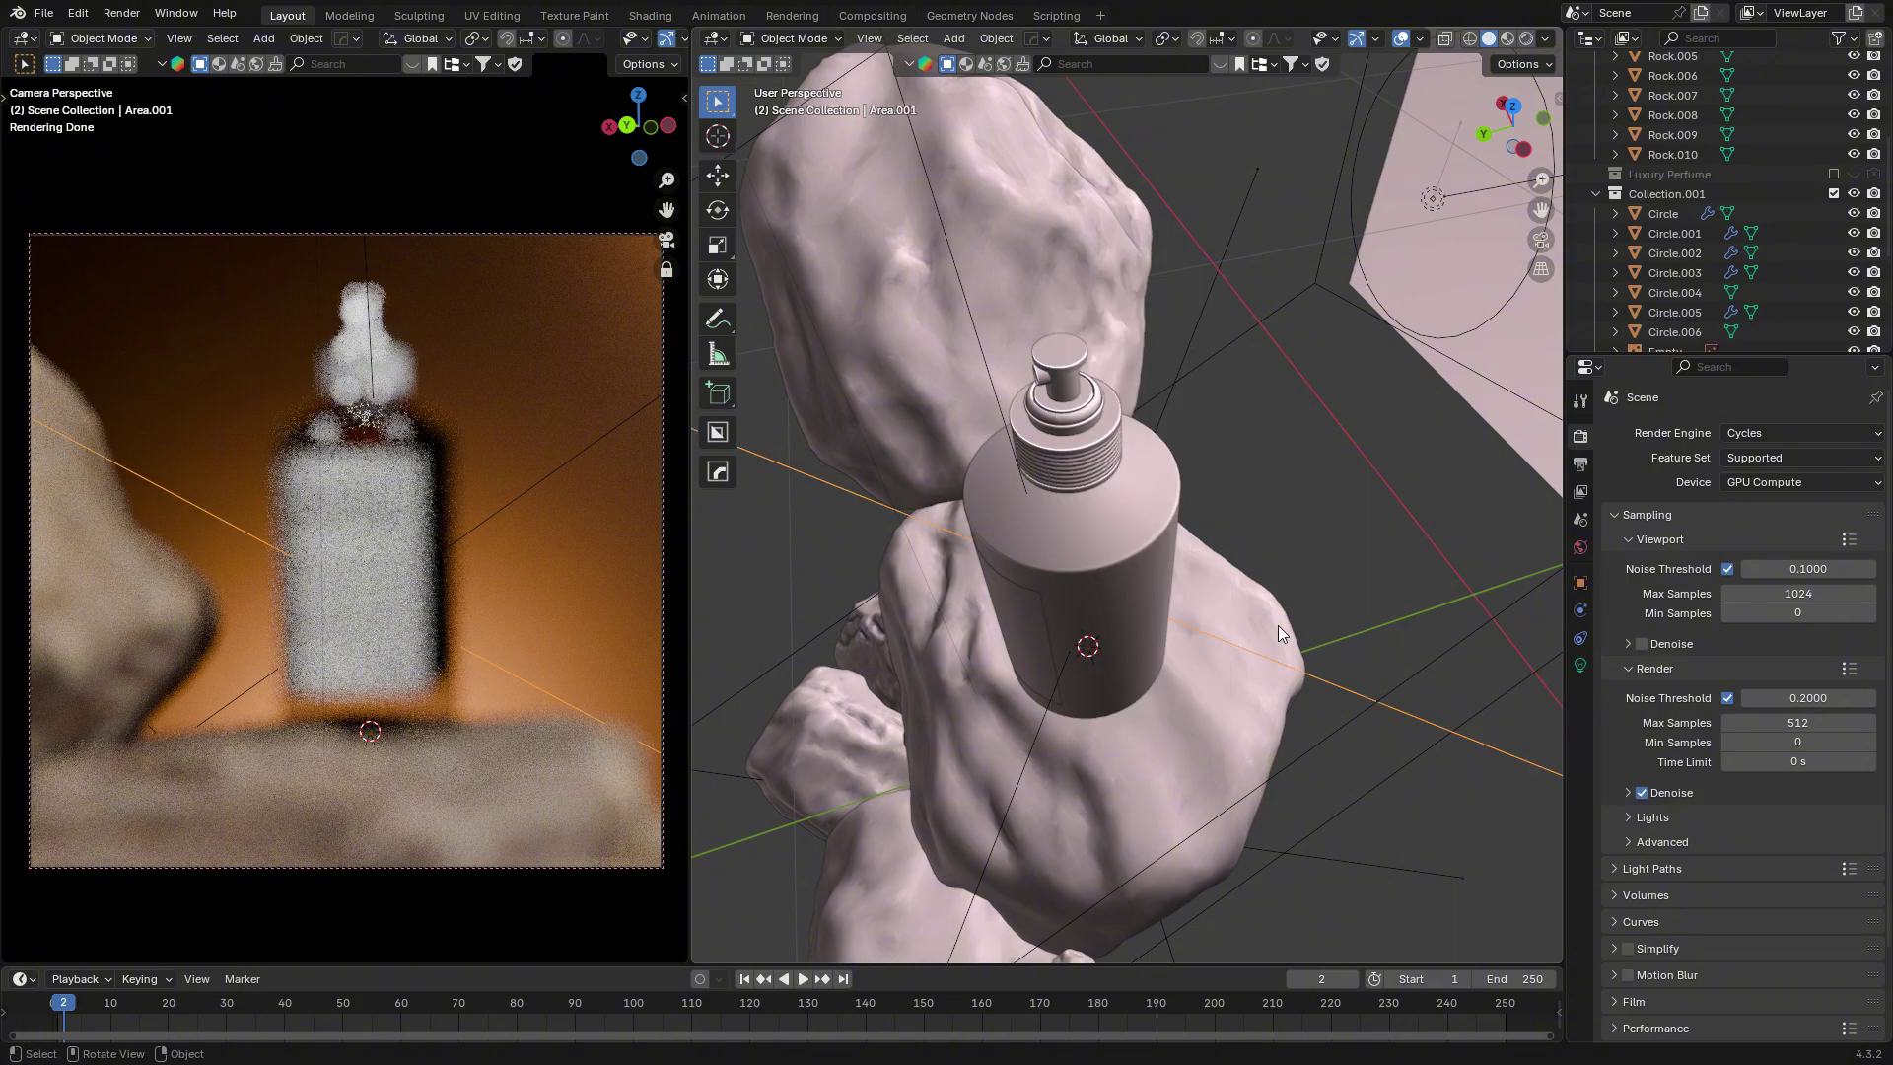
middle_click_drag(1277, 625, 1287, 522)
left_click(1288, 523)
key("shift+a")
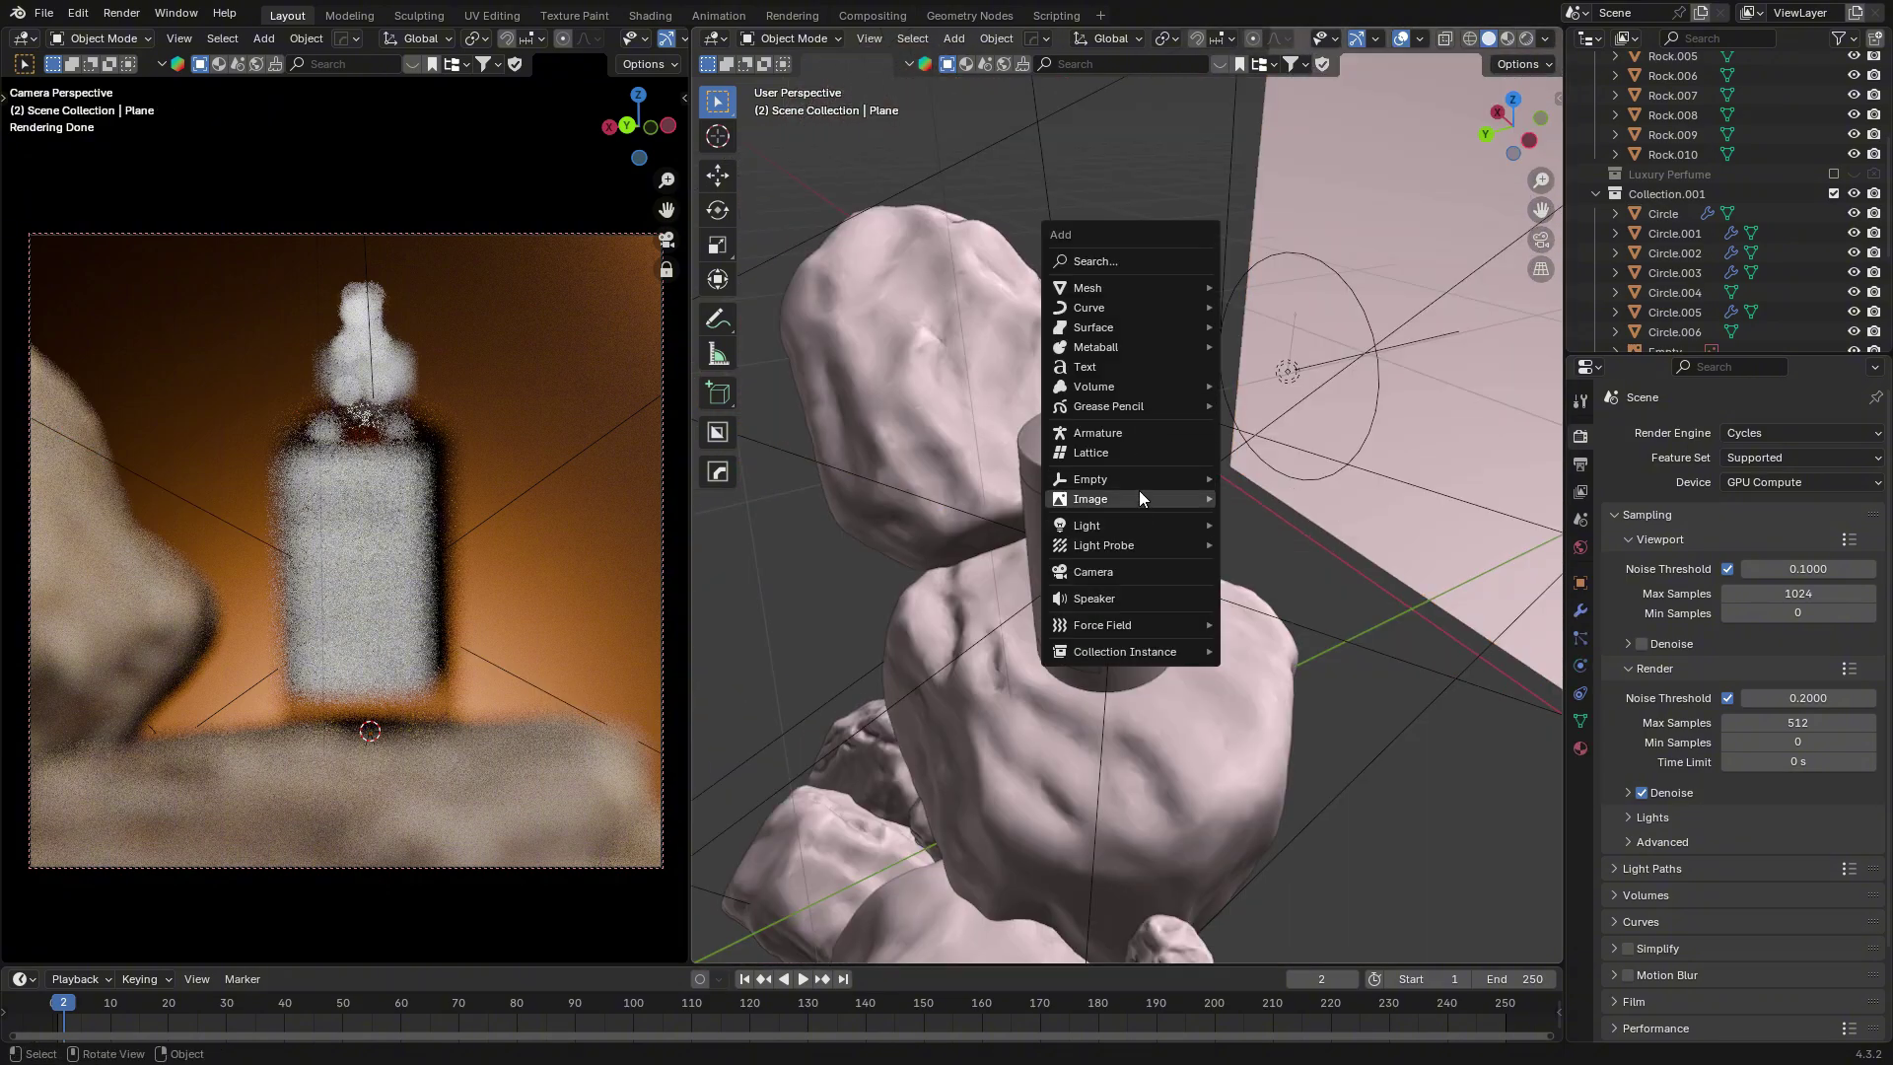
mouse_move(1138, 477)
left_click(1292, 484)
key("g")
key("z")
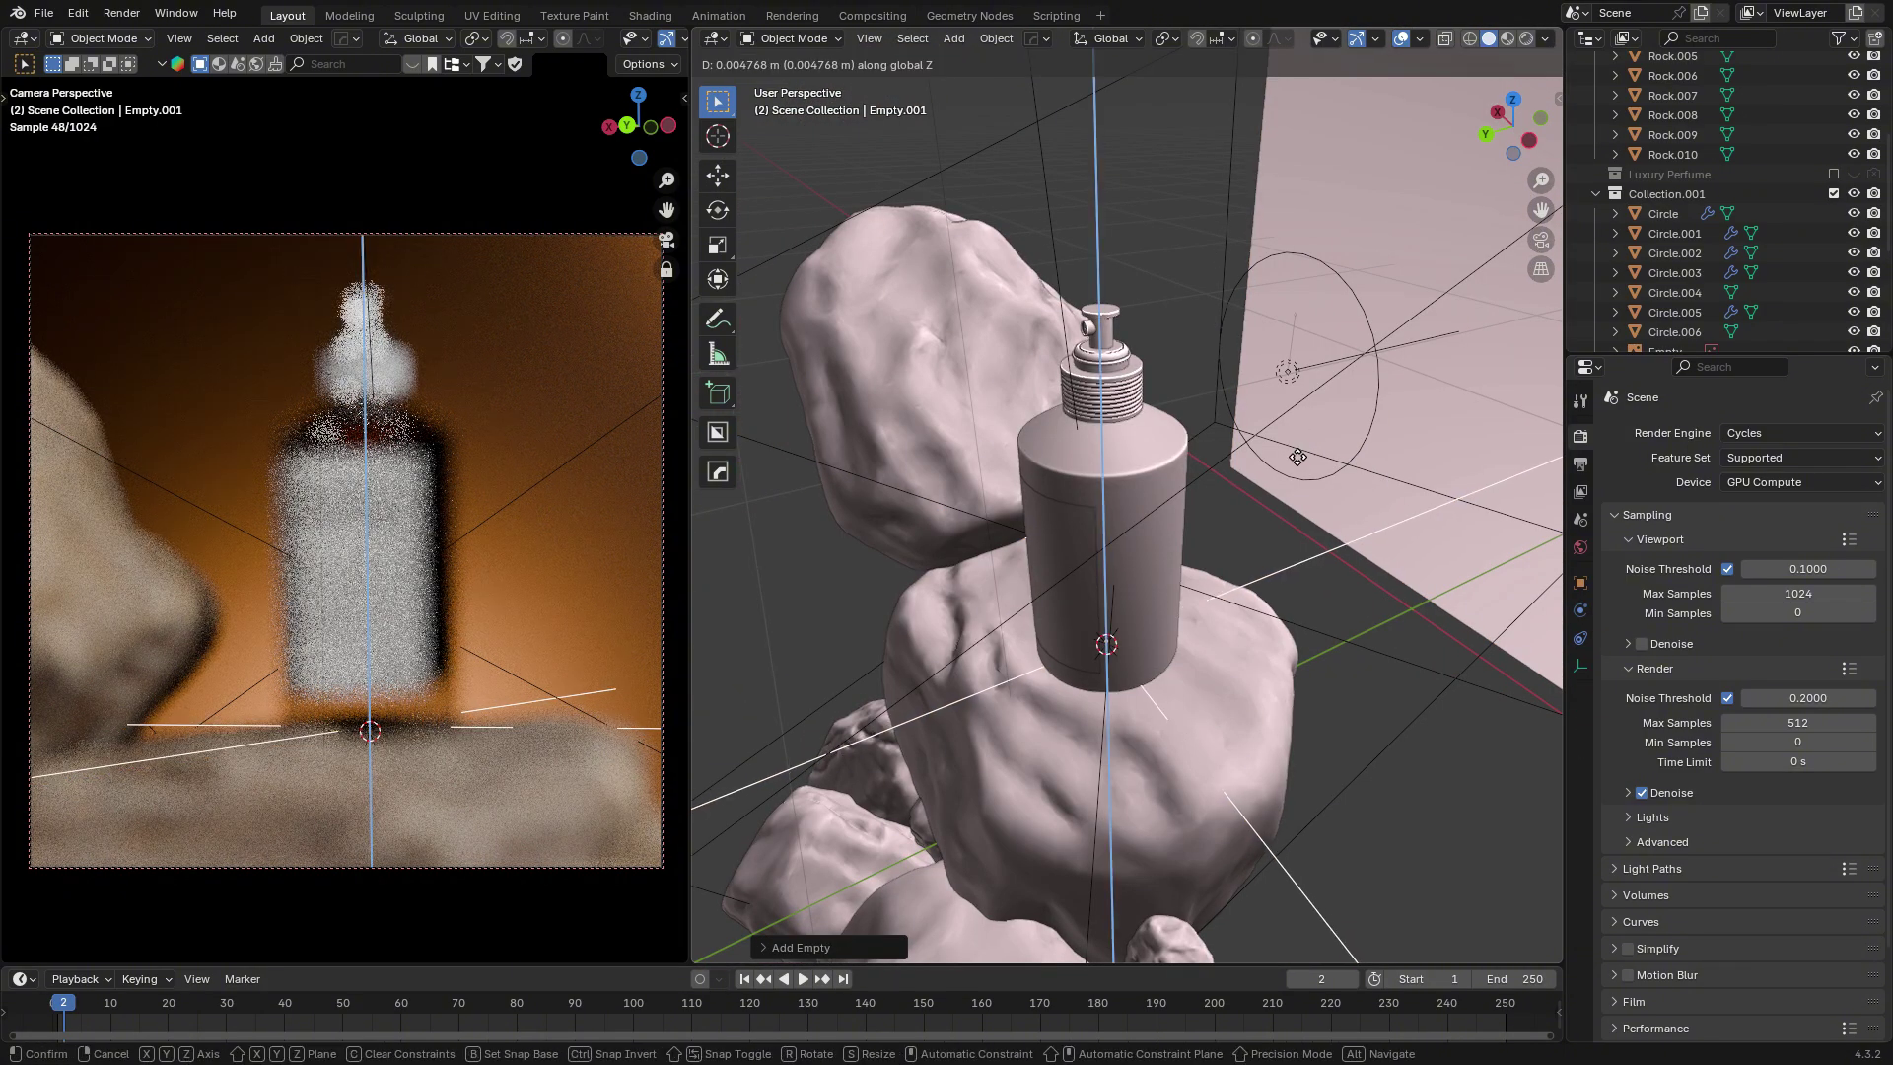
left_click(1416, 548)
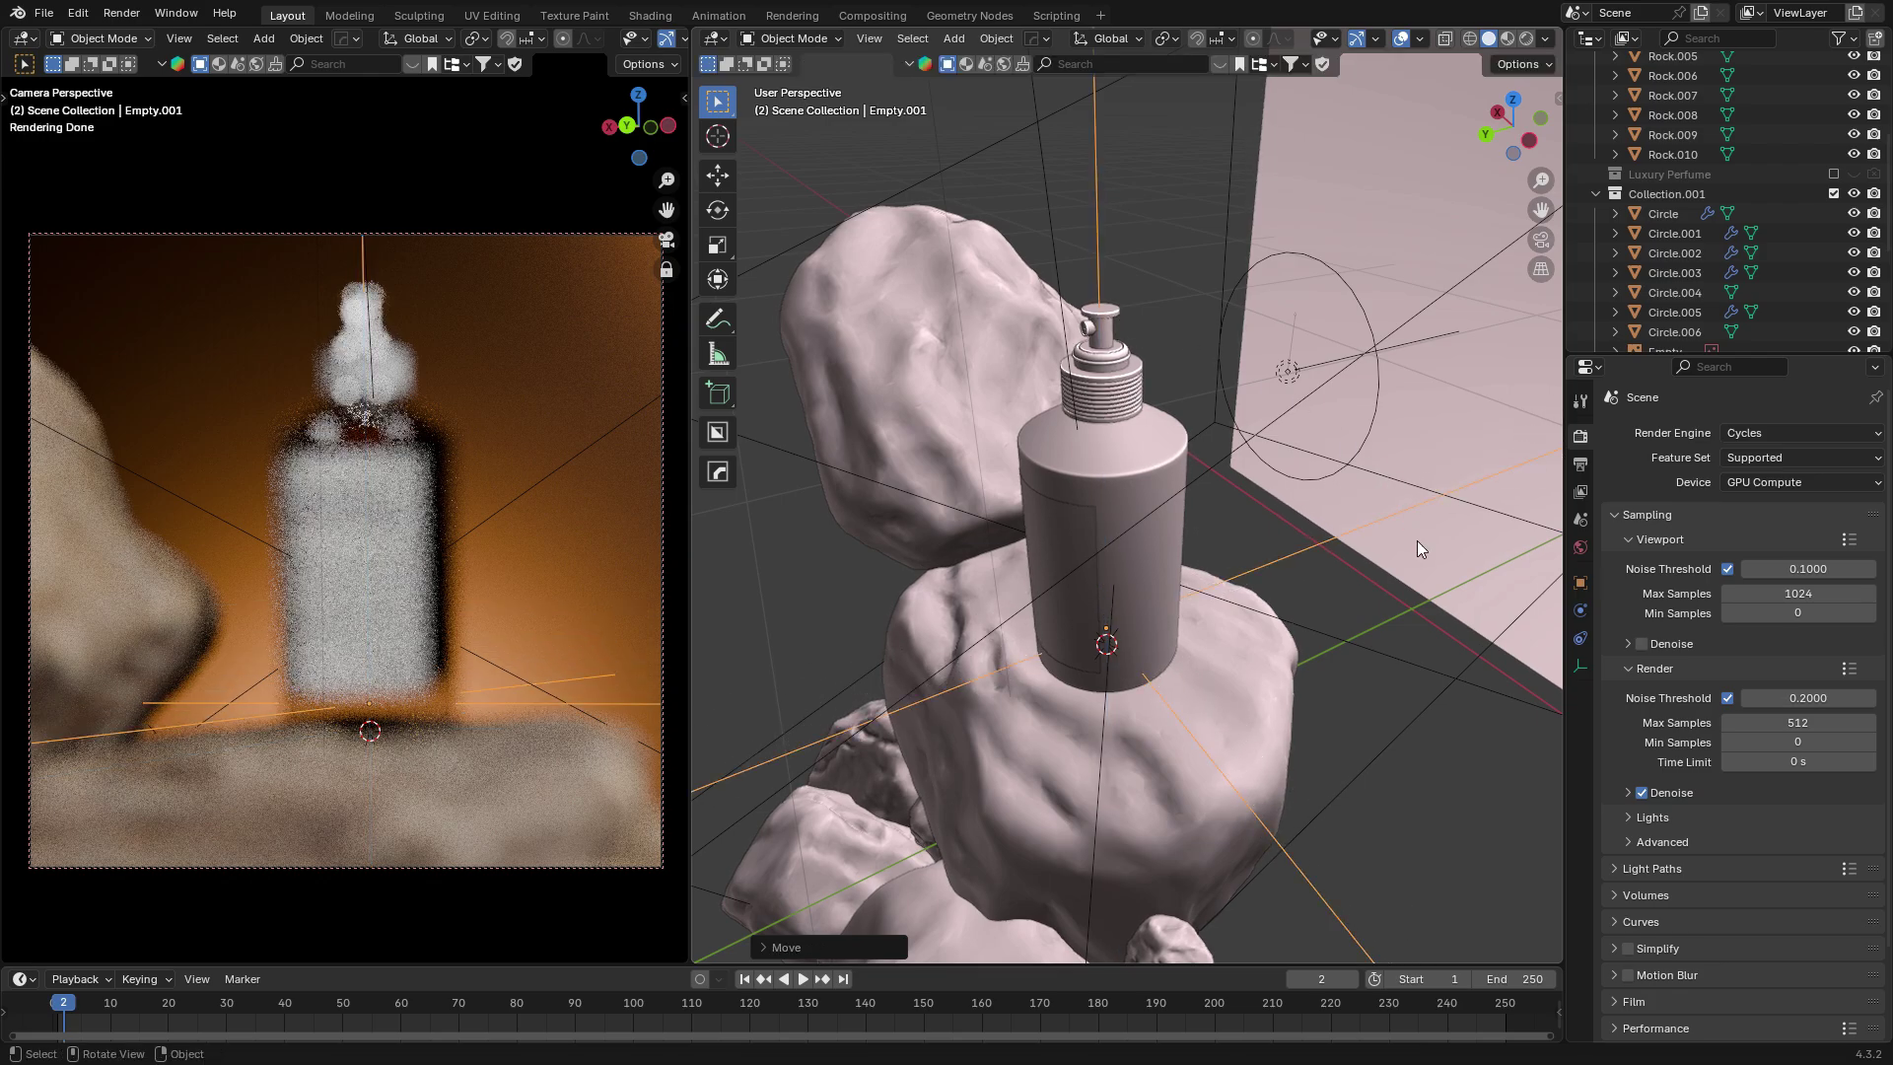
Set the camera's depth of field to focus on Empty.001 and adjust its aperture F-Stop.
scroll(1724, 211, "down", 5)
left_click(1729, 231)
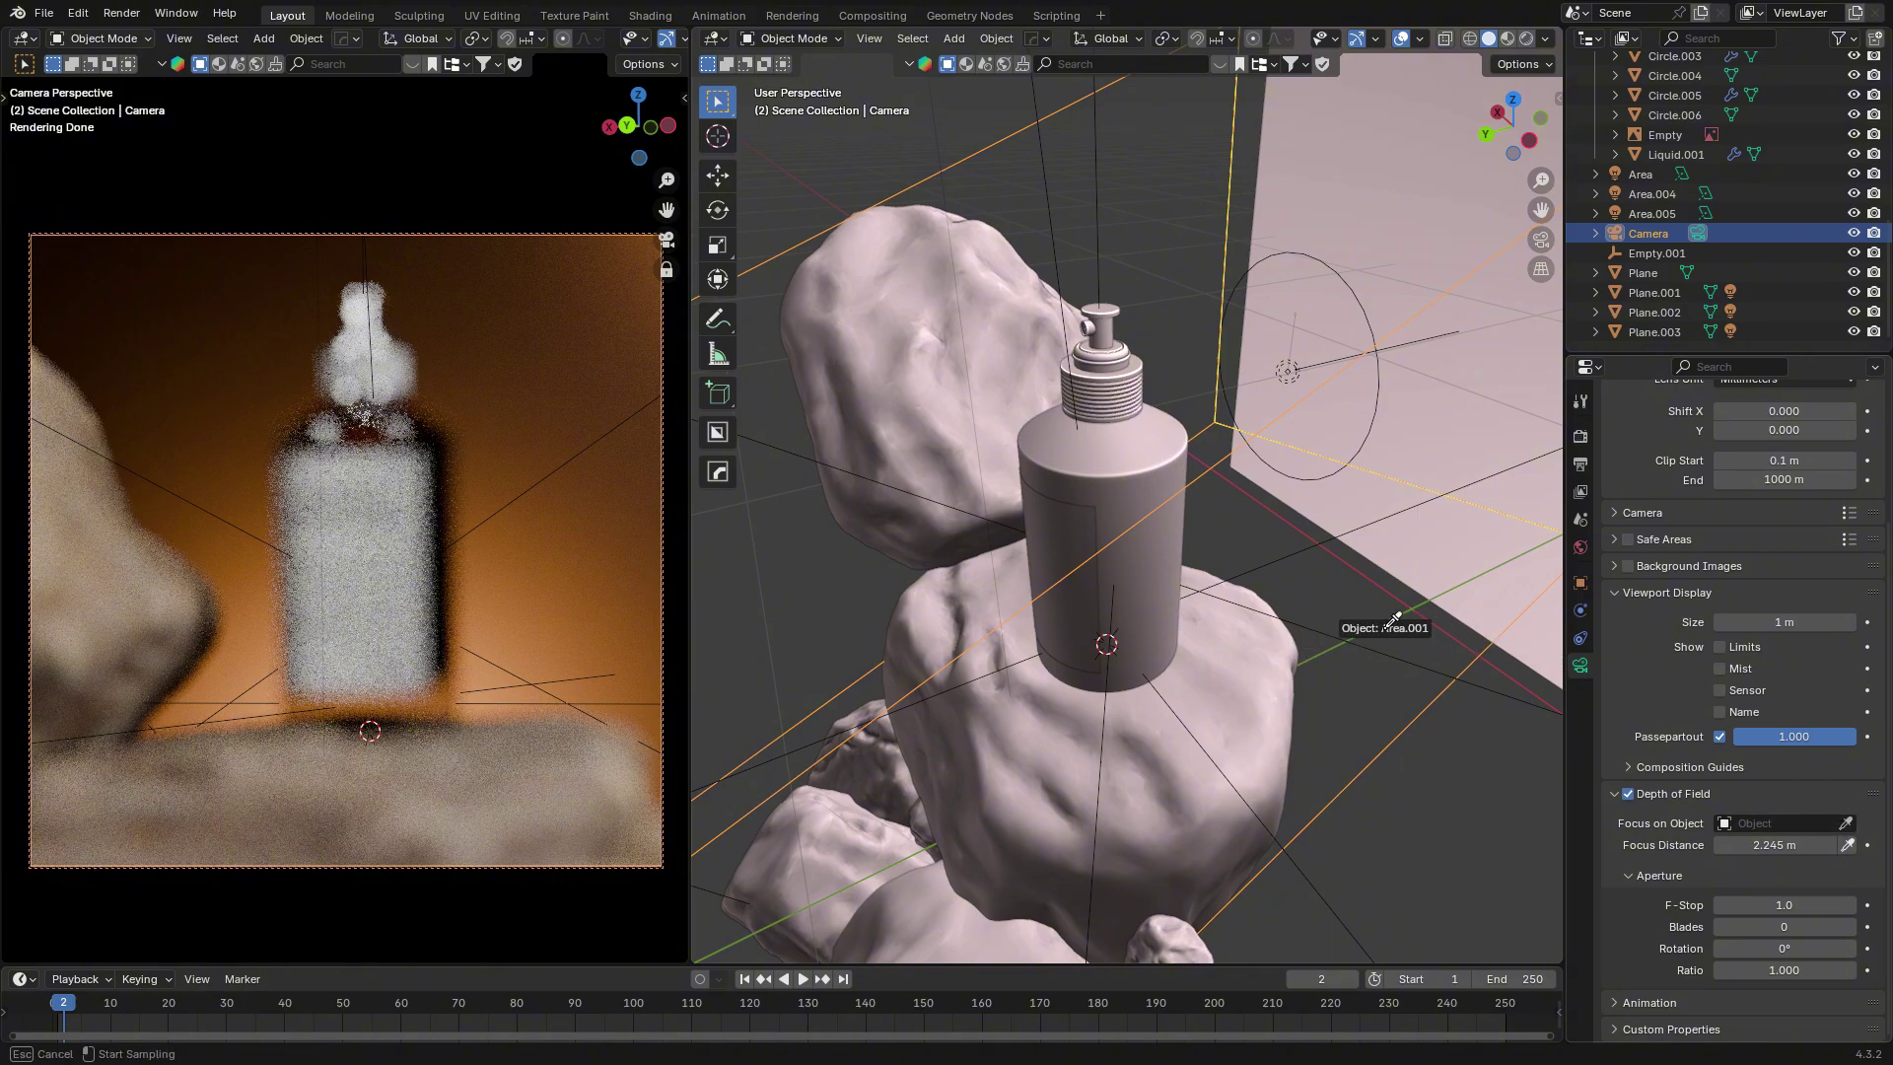
left_click(1658, 252)
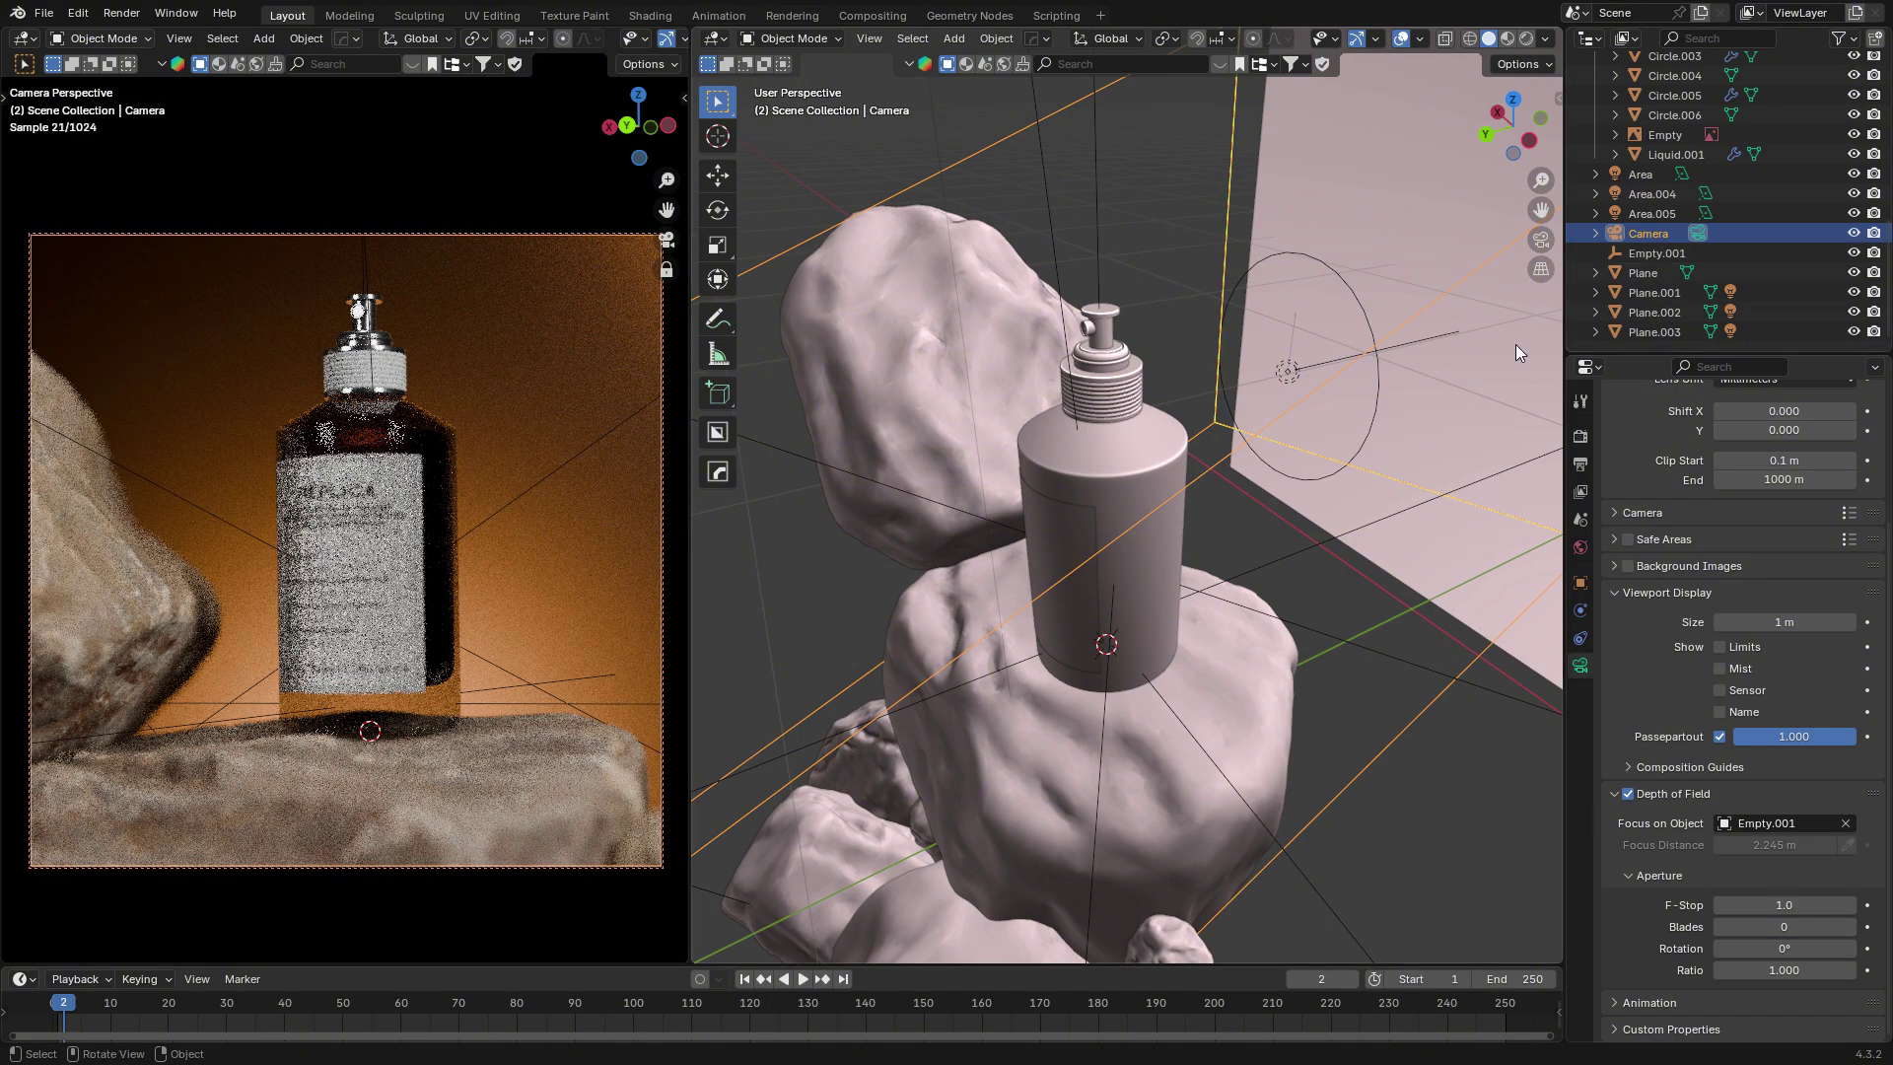
left_click_drag(1778, 904, 1764, 904)
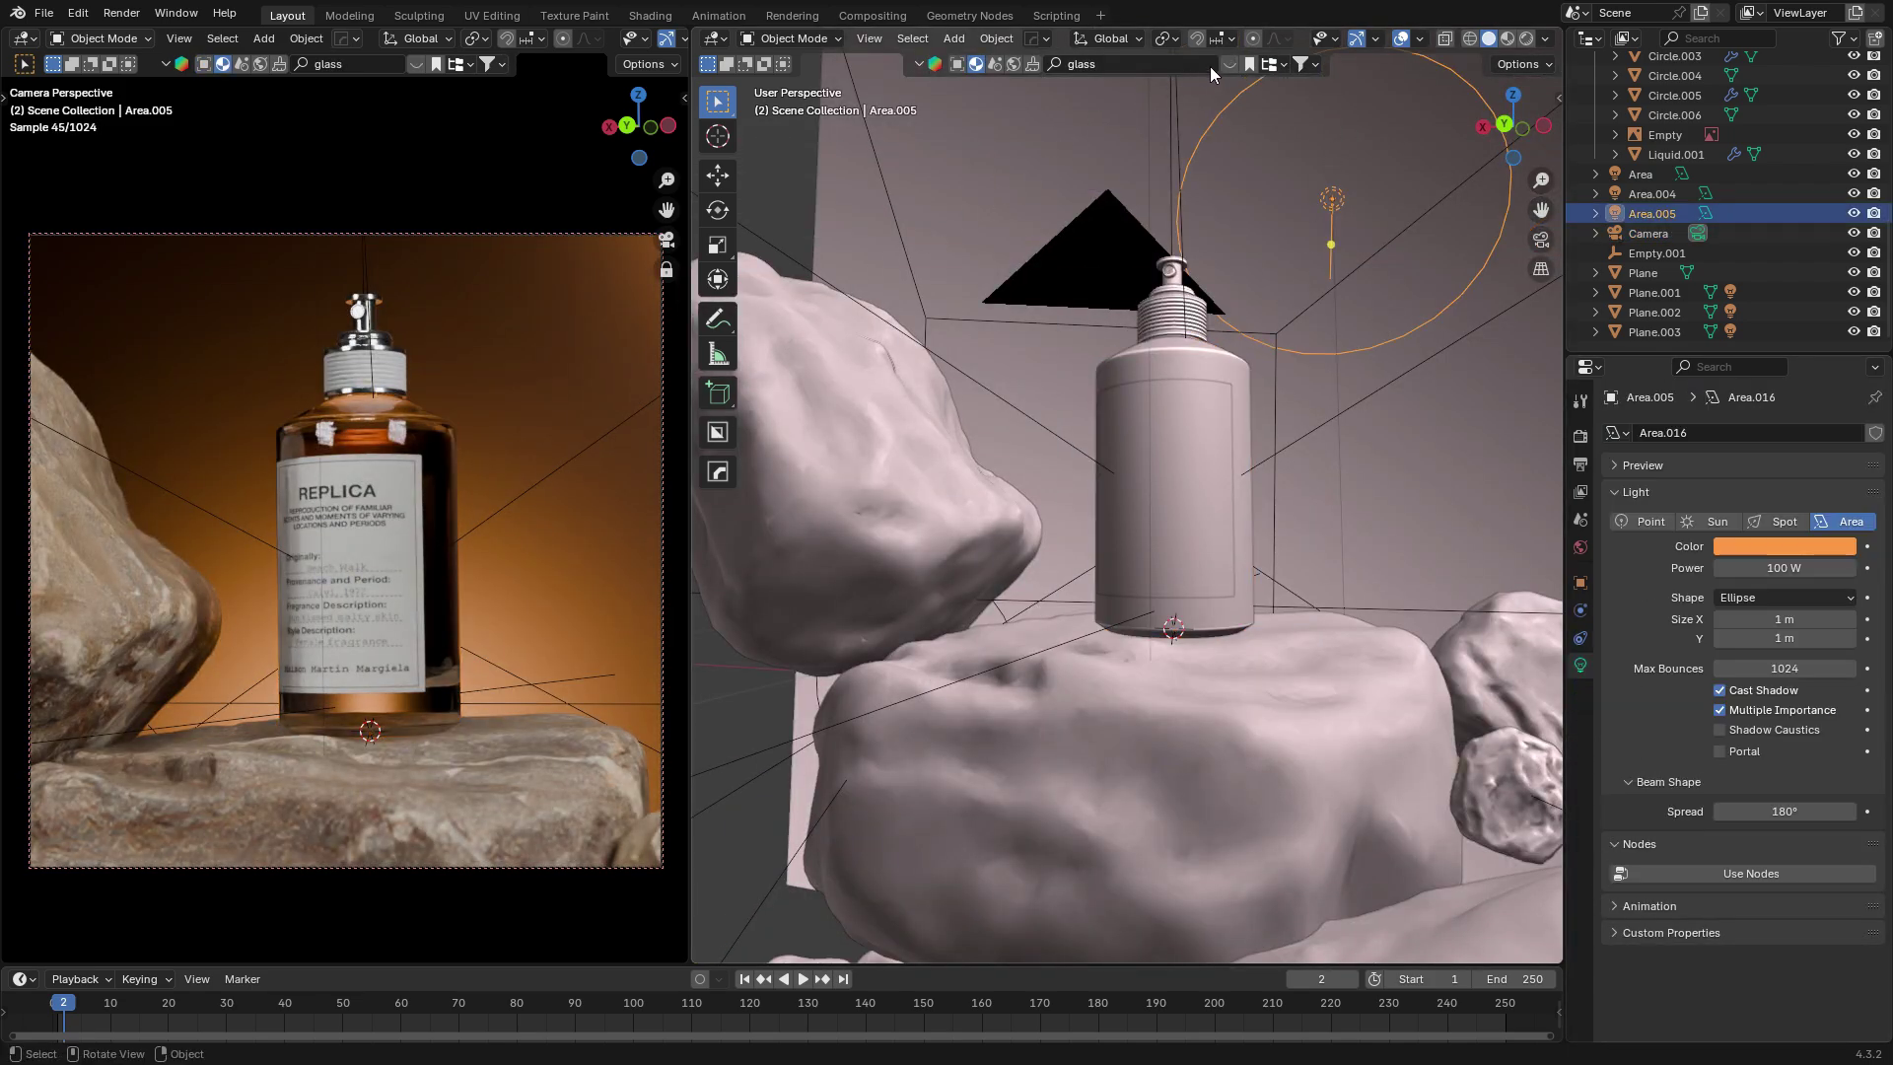
Browse the glass materials in the asset bar and hide the bar again.
left_click(1229, 63)
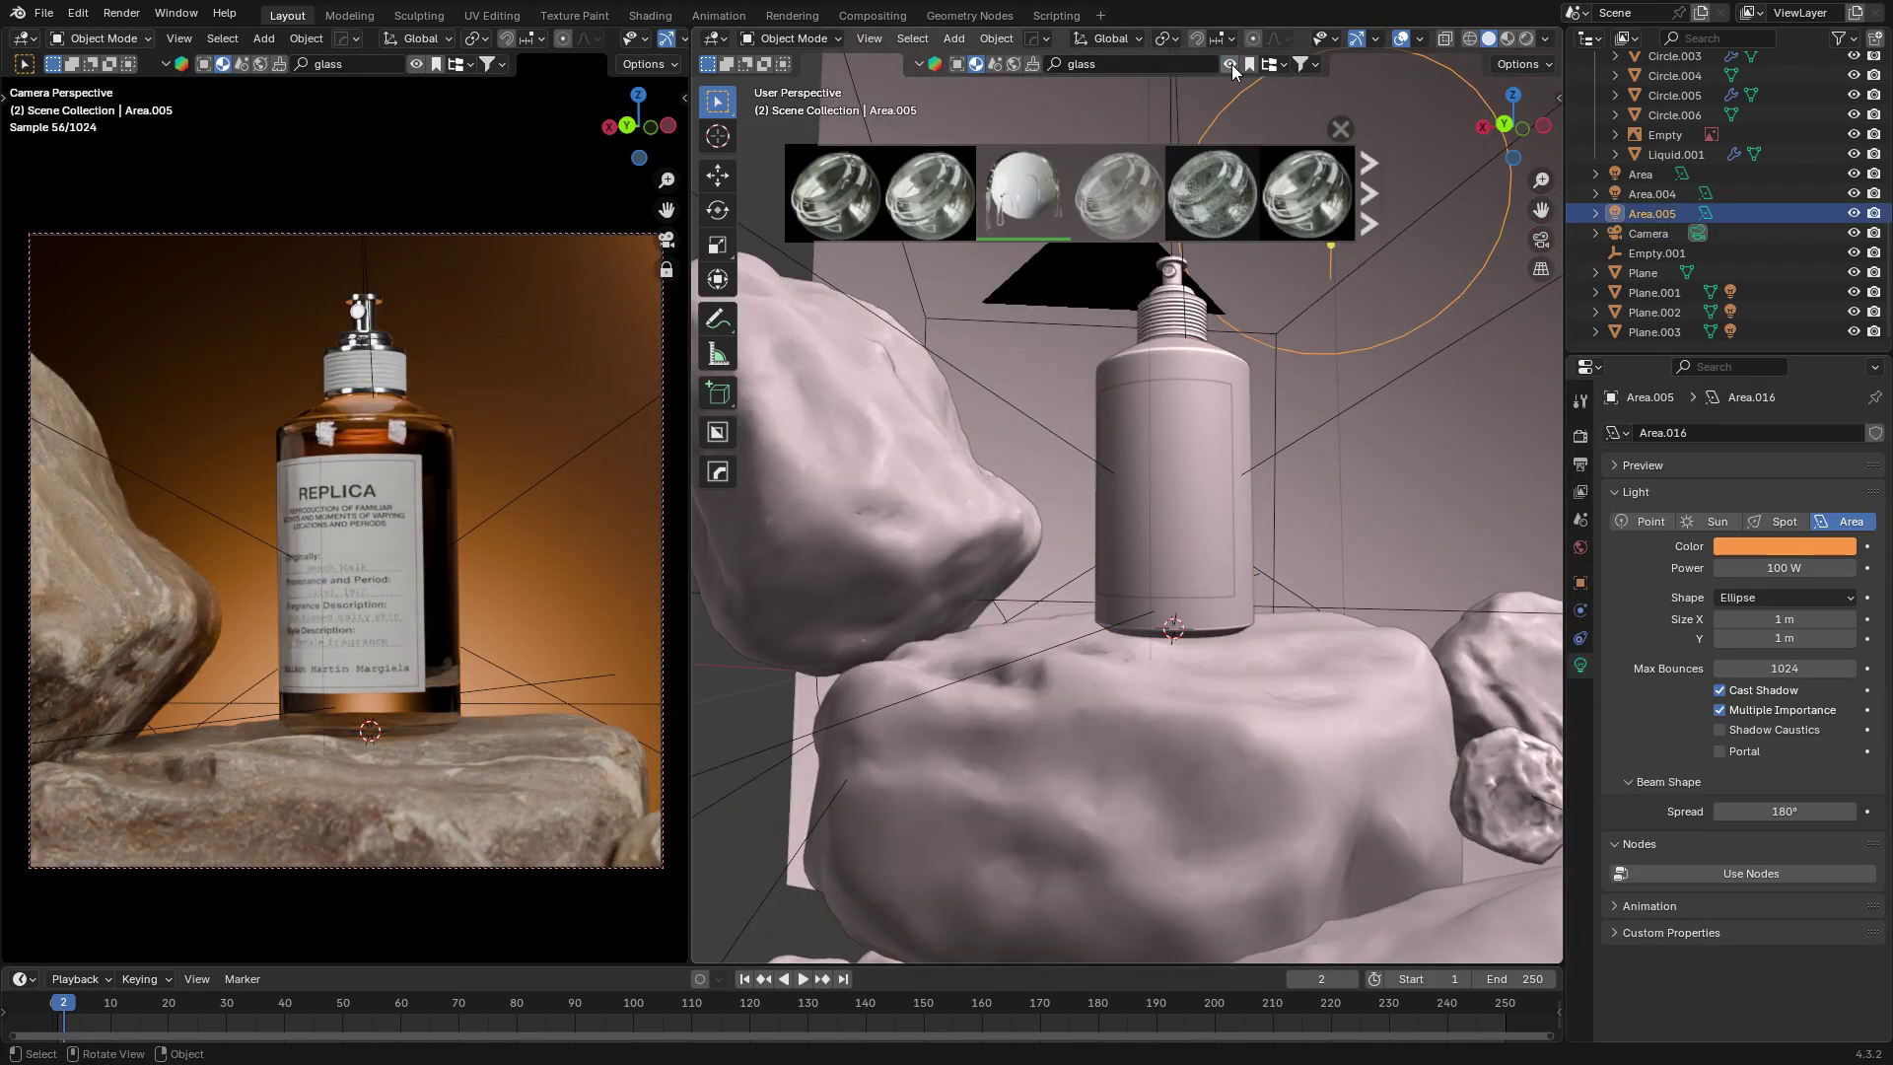
mouse_move(1023, 197)
left_click(1227, 64)
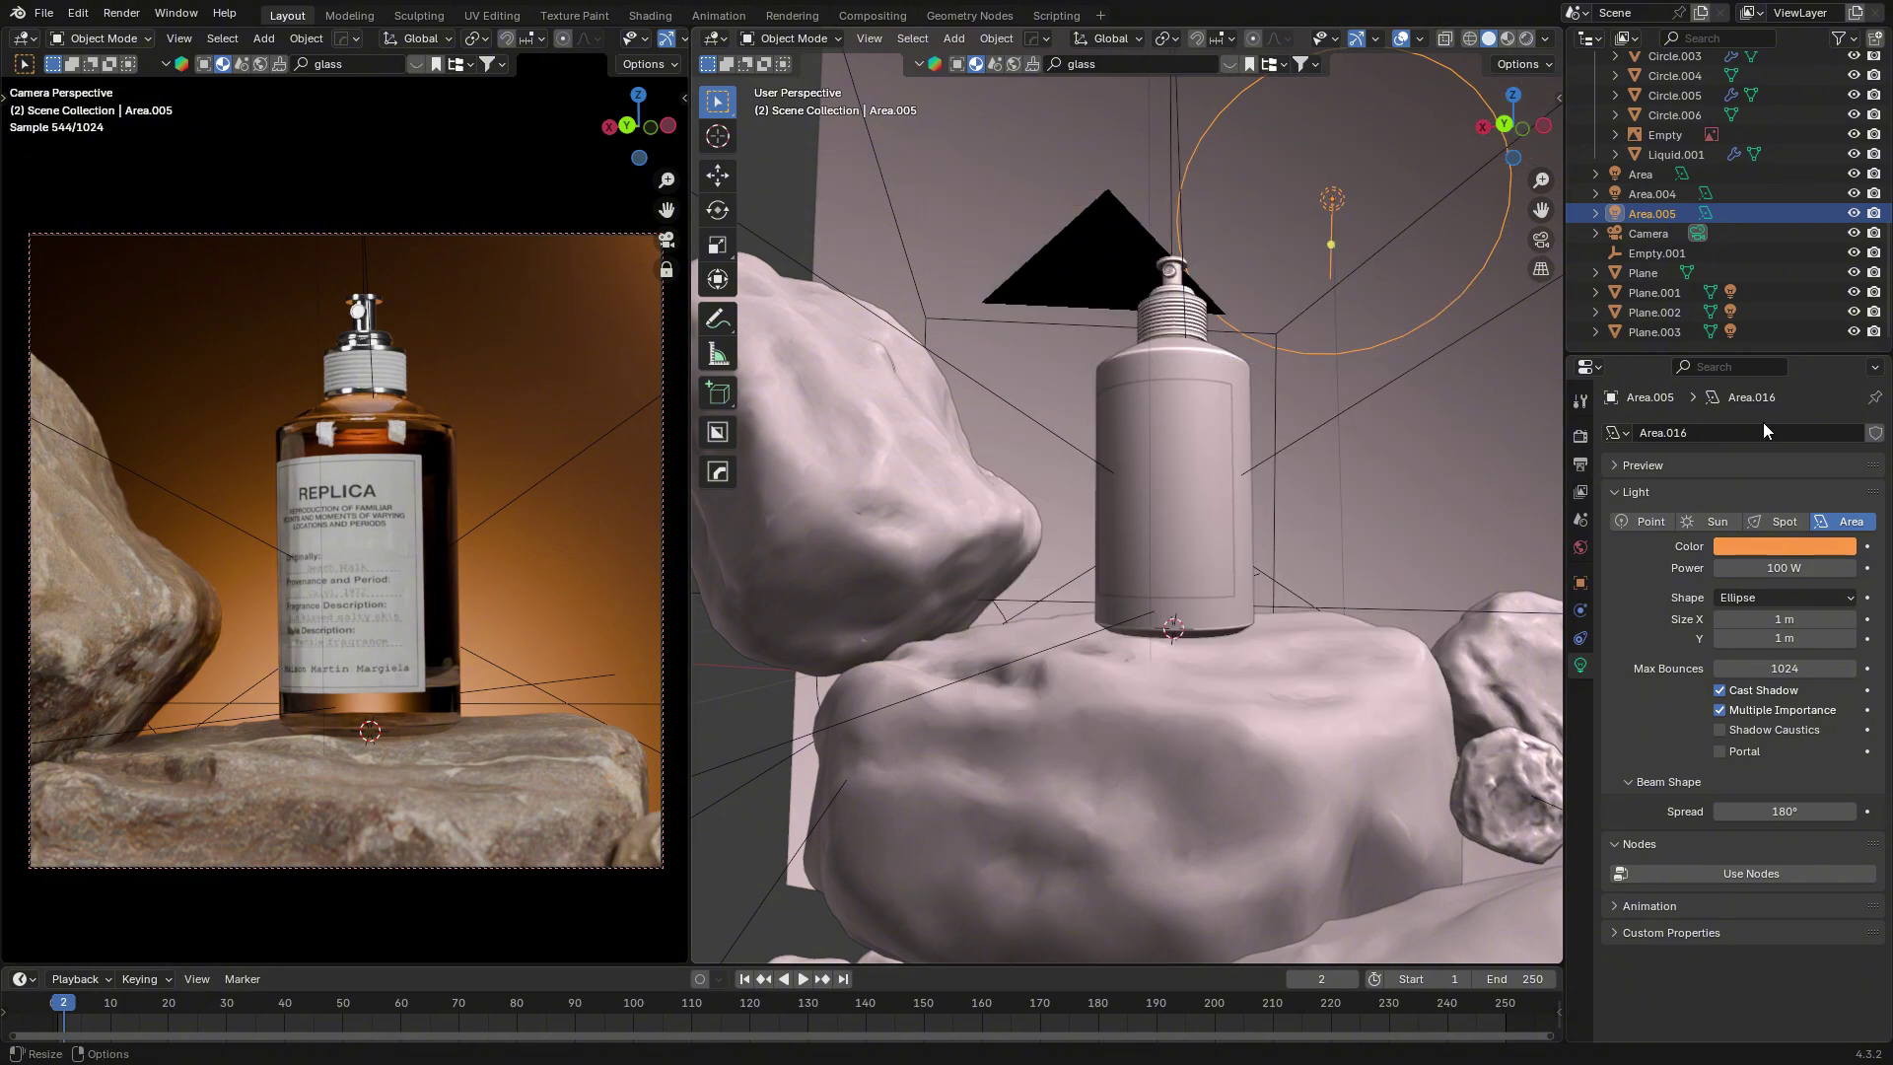
Limit the Cycles viewport to 300 max samples and switch the camera view to solid shading.
left_click(1580, 439)
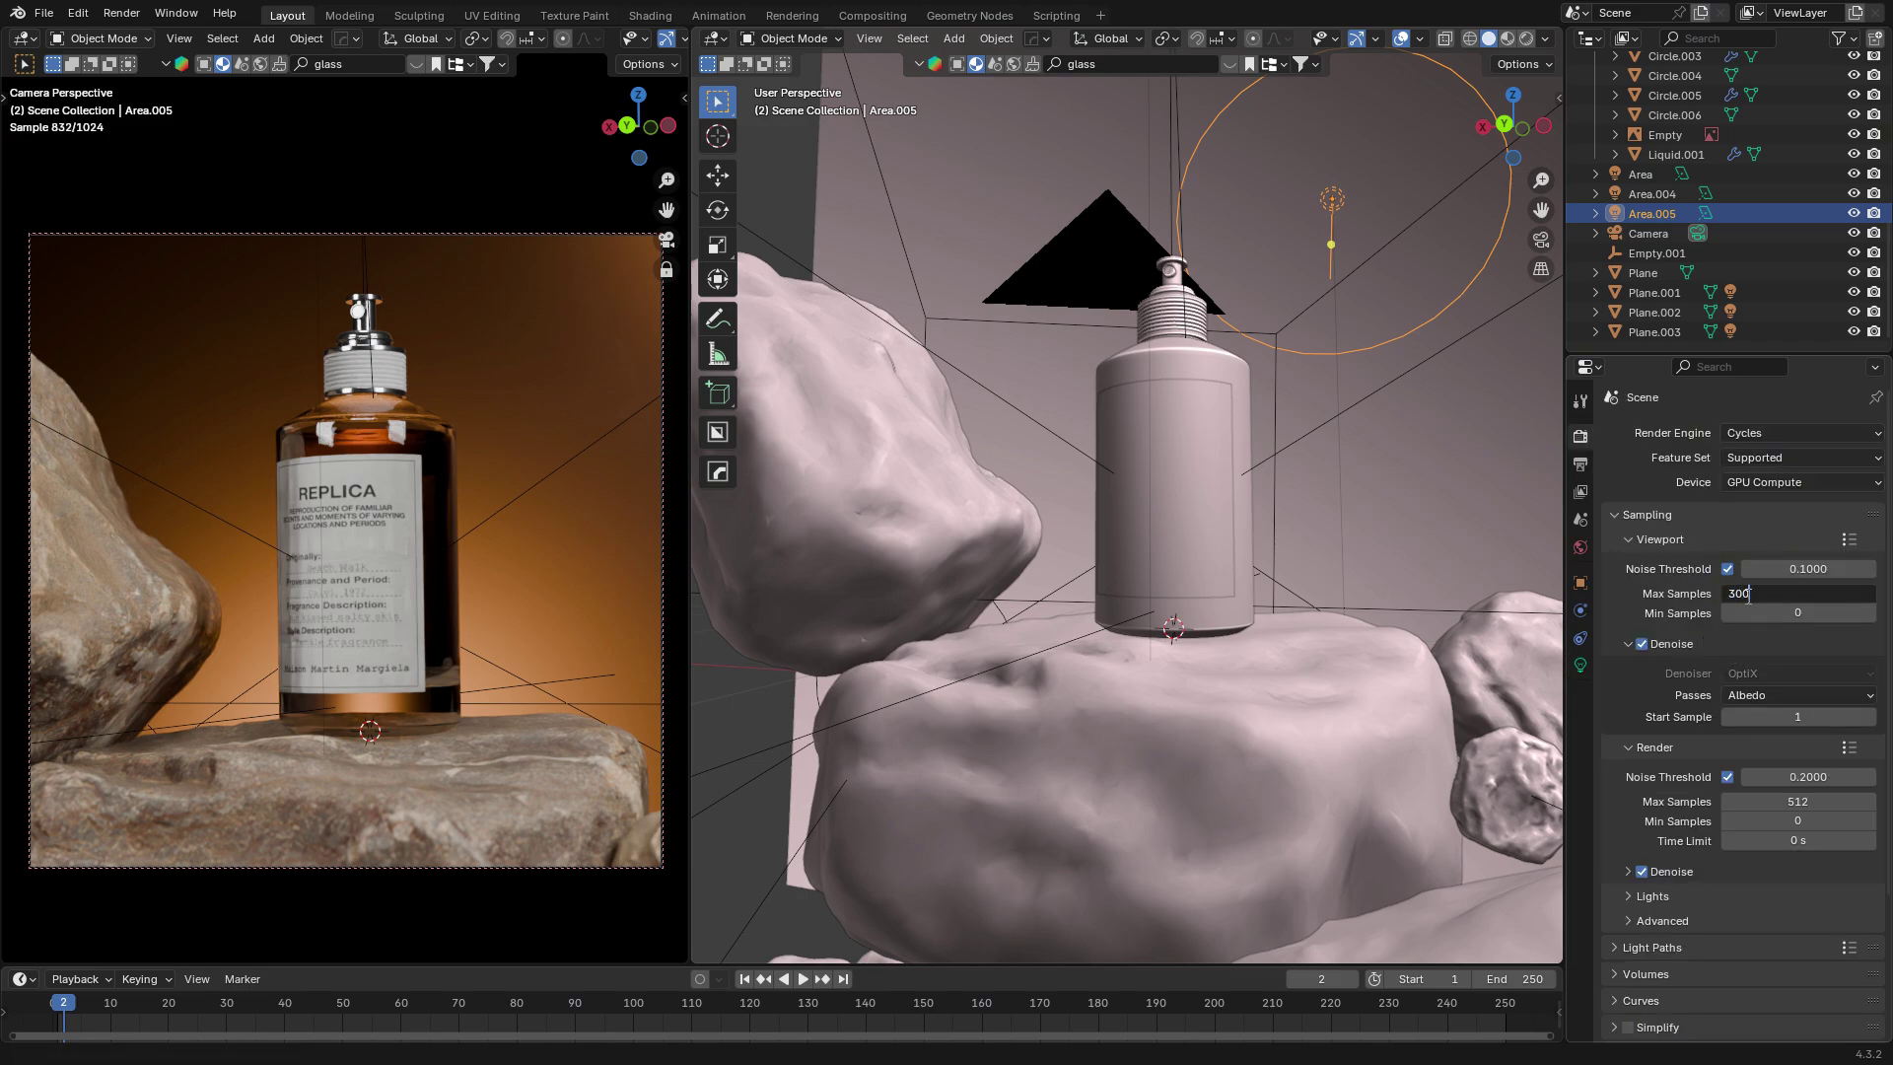
key("Return")
key("z")
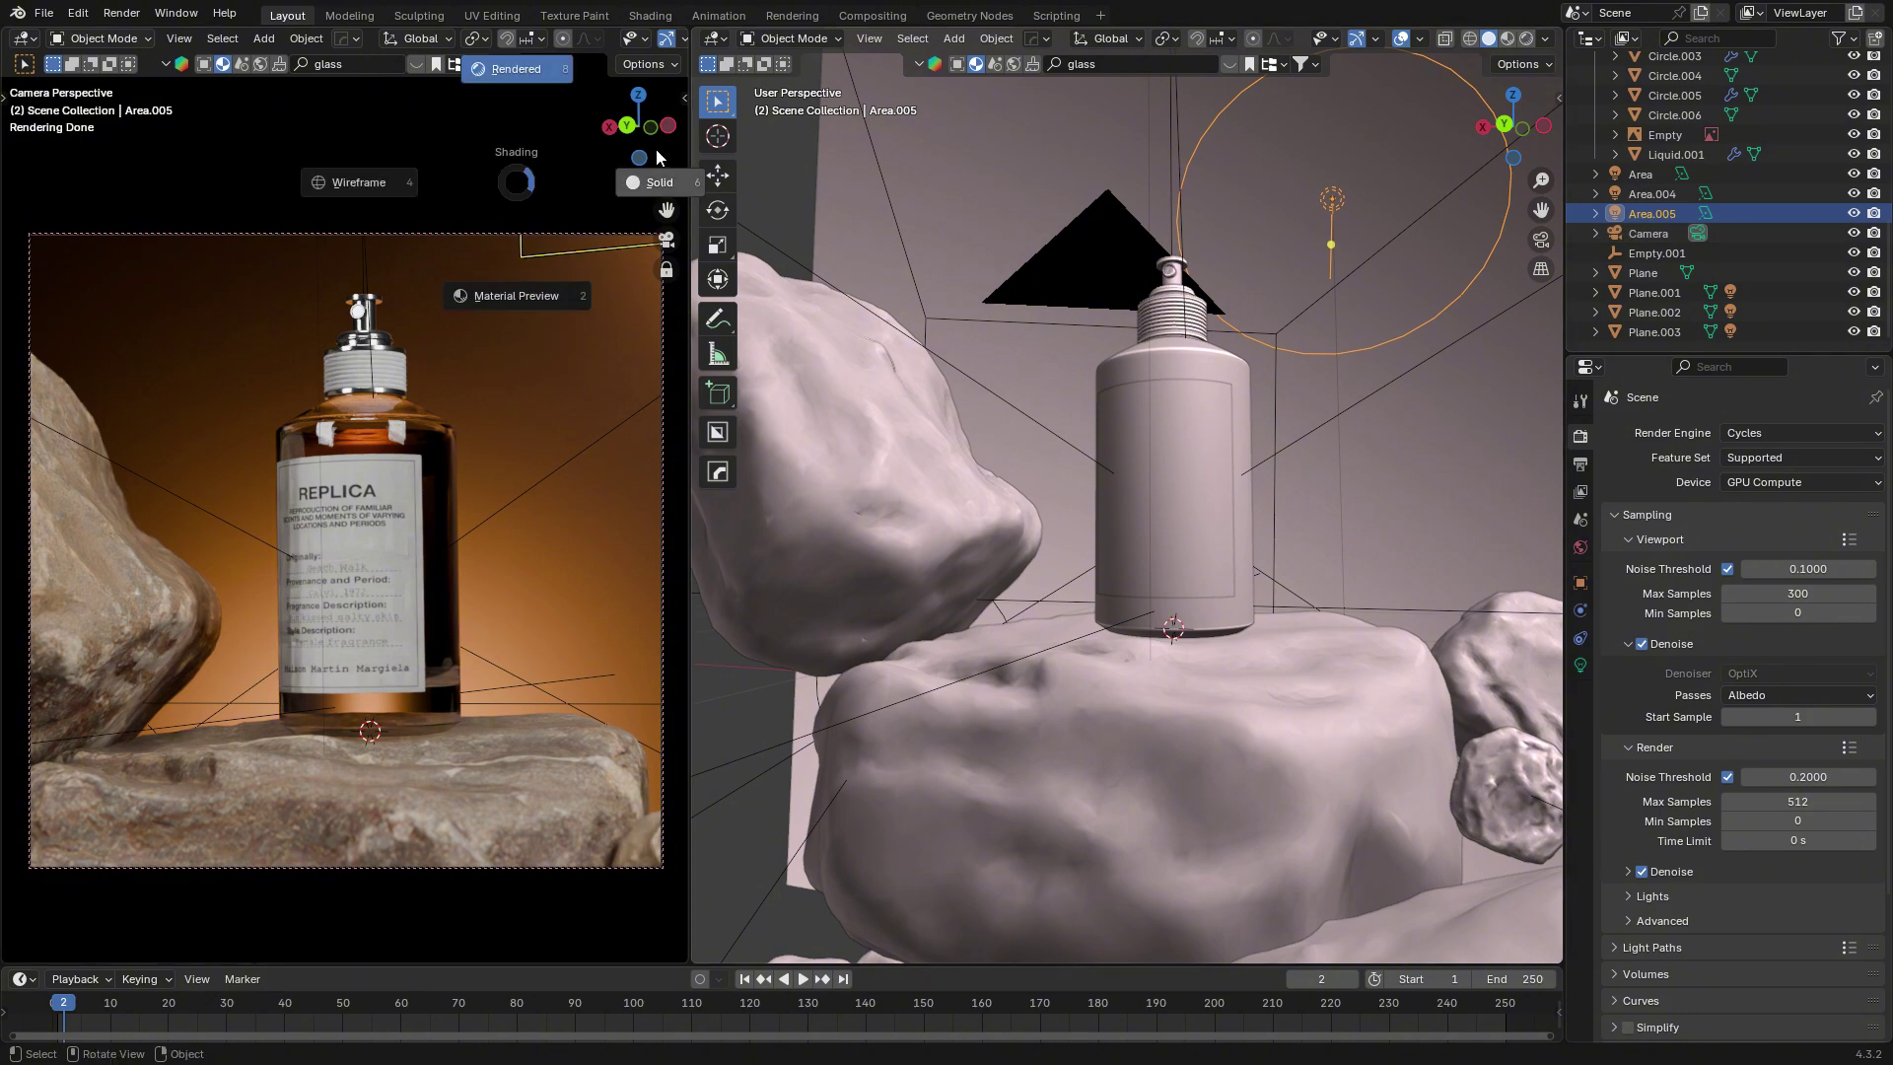
left_click(655, 186)
Save the project, render the image to check the bottle's label up close, and close the render.
key("ctrl+s")
left_click(121, 13)
left_click(148, 40)
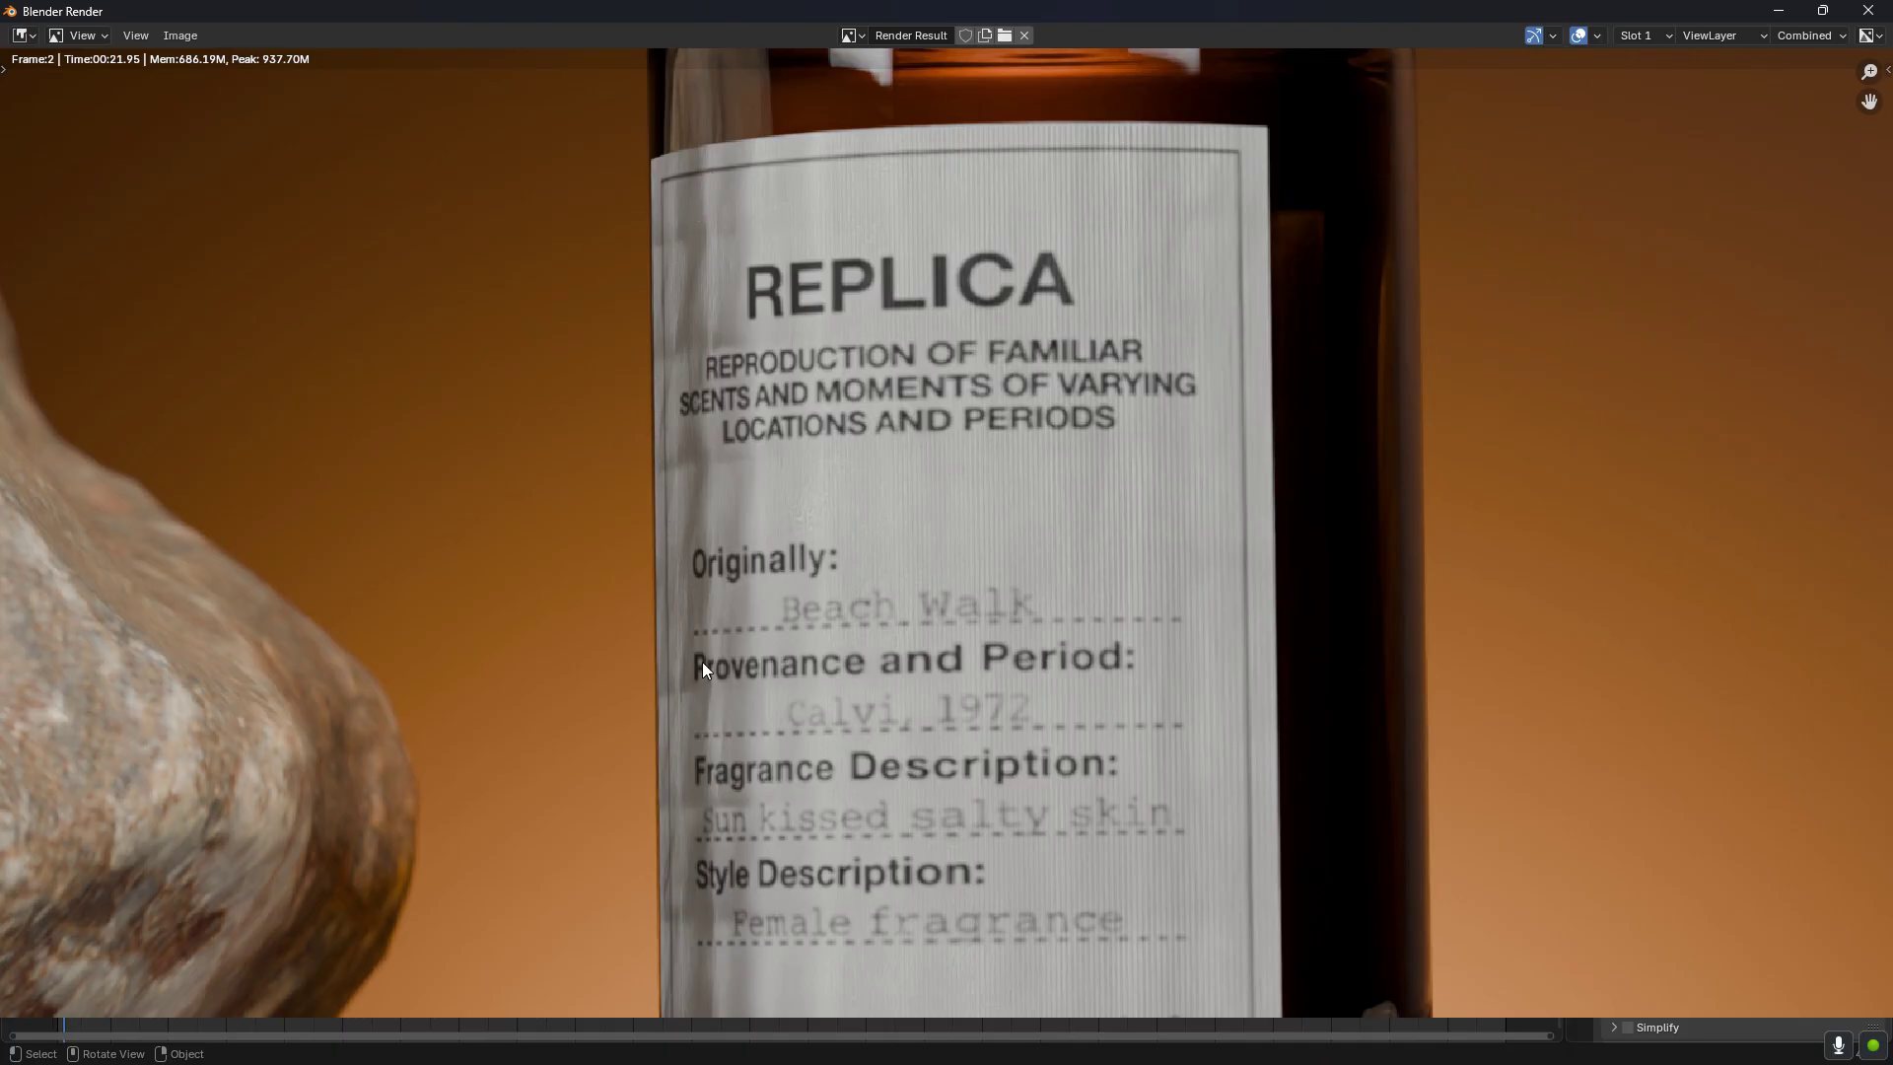
scroll(718, 446, "down", 1)
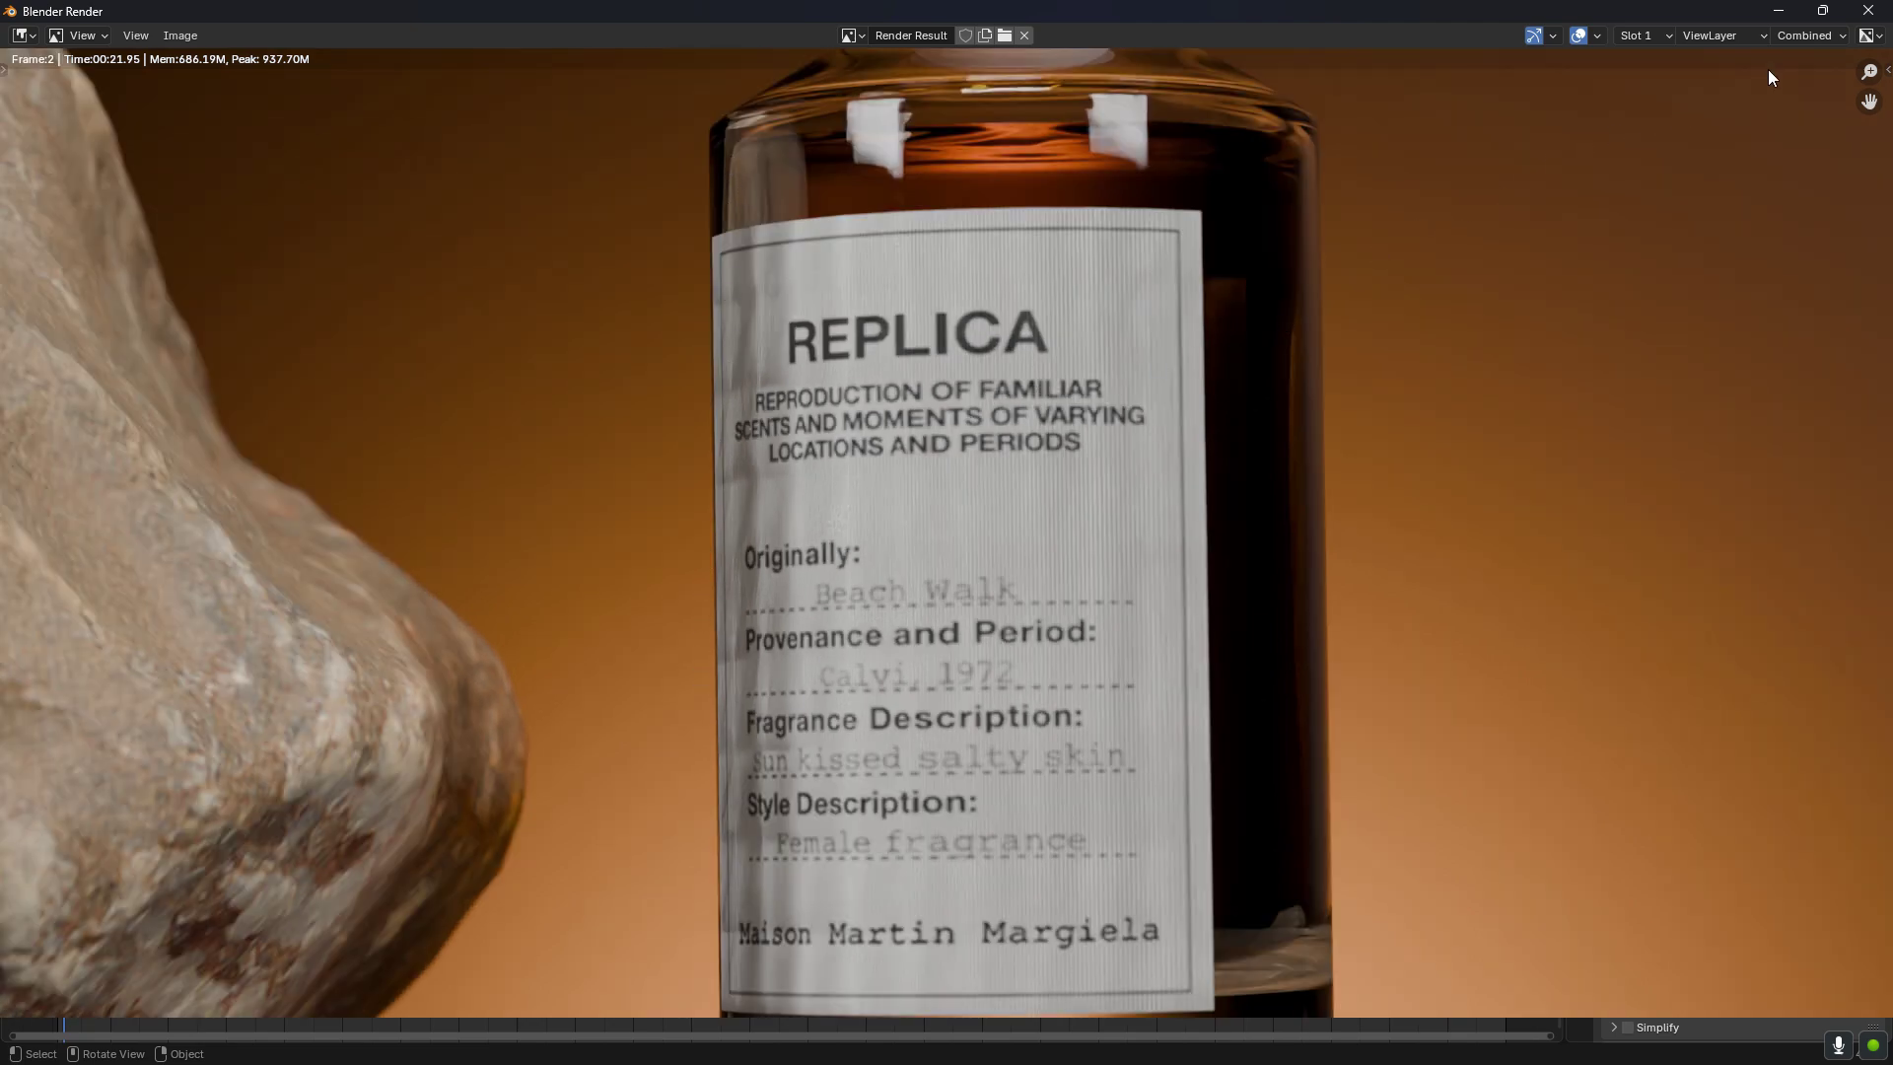
left_click(1865, 12)
Reduce the bump effect in the bottle label's Label.001 material and render the image again.
left_click(1169, 532)
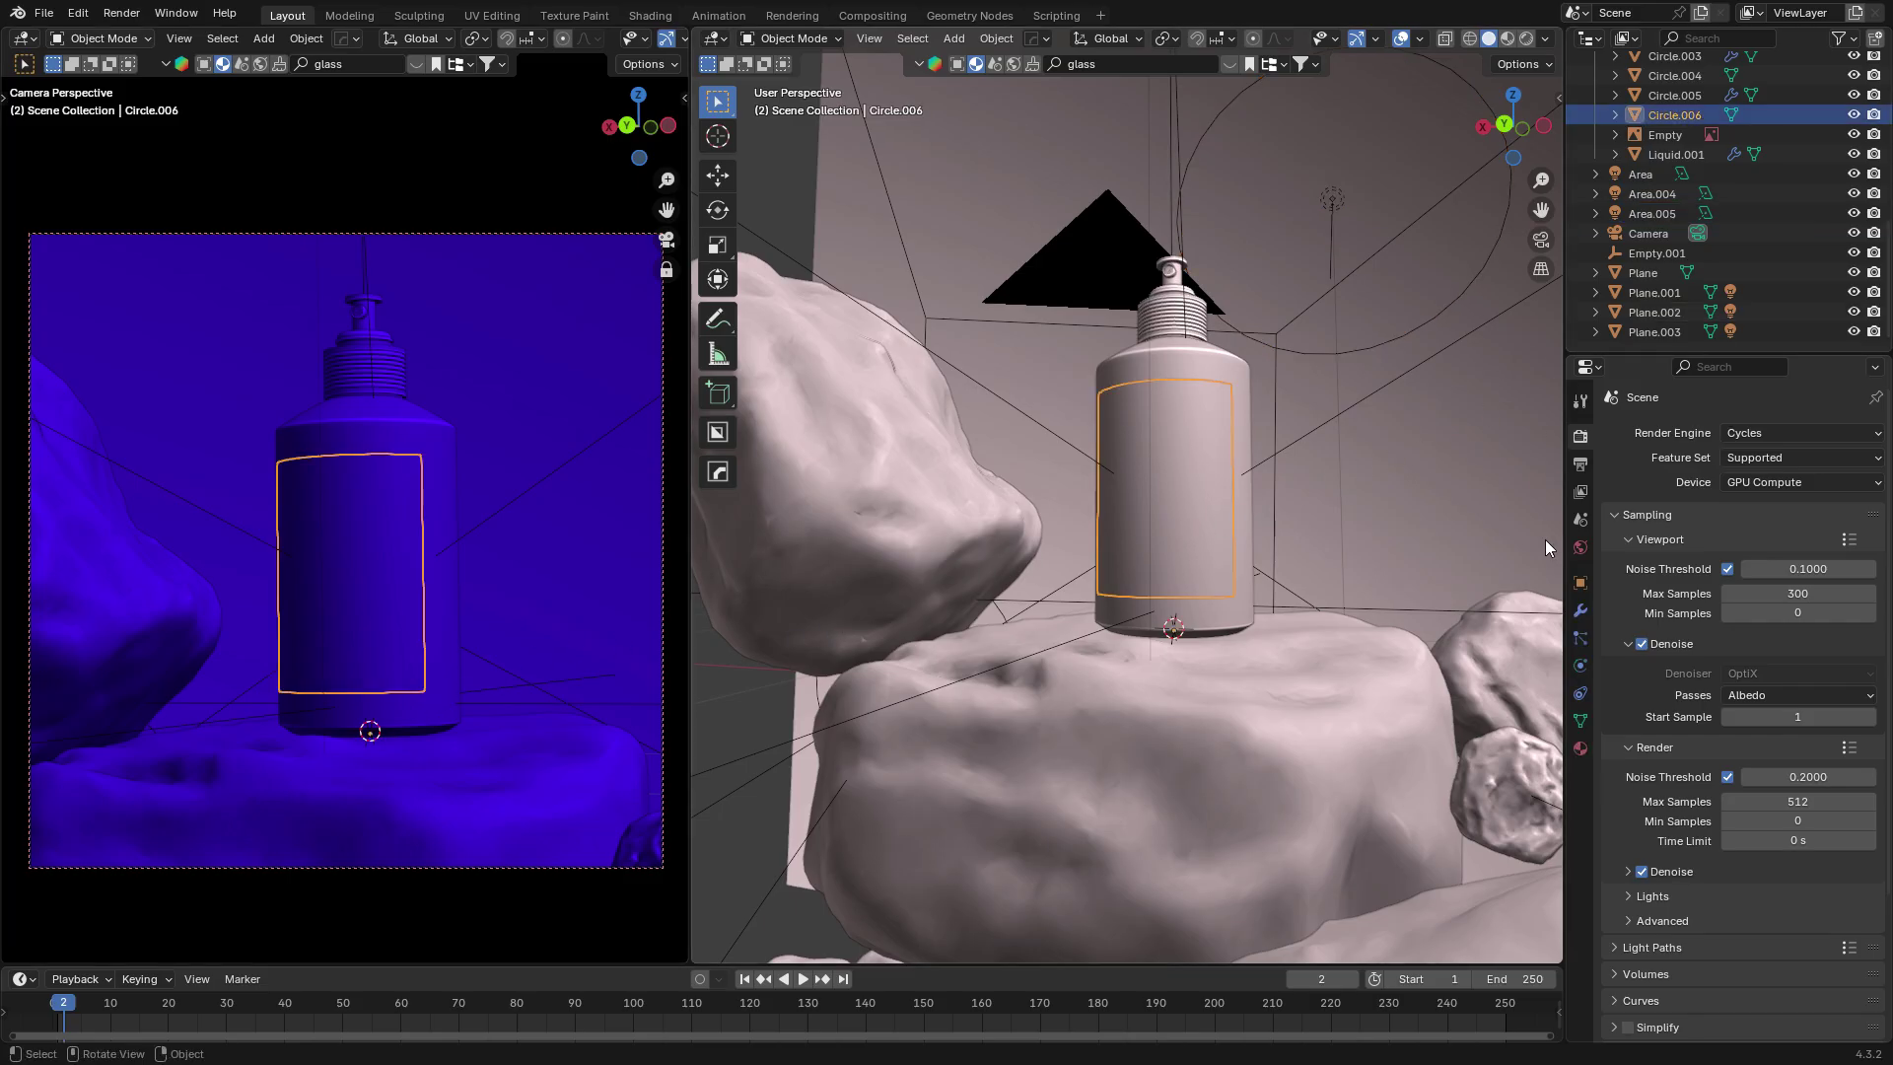
left_click(650, 15)
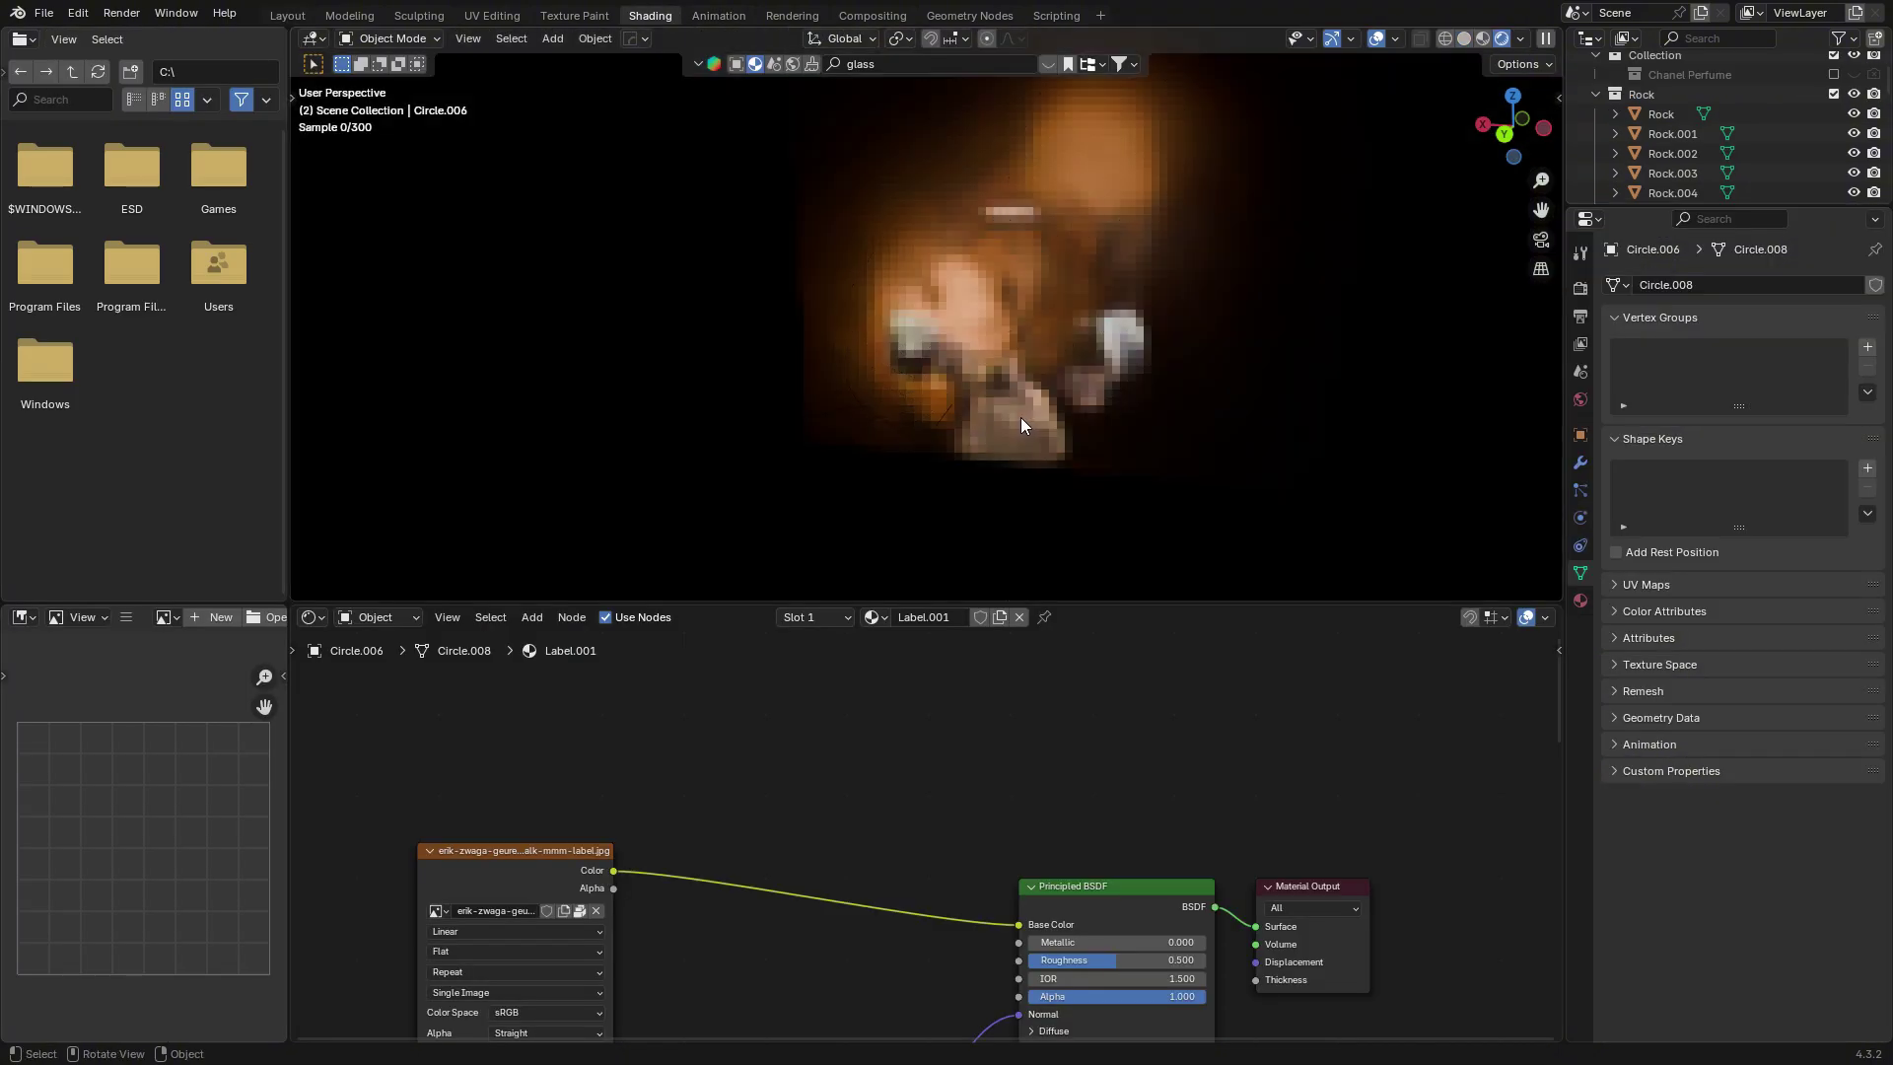
scroll(1021, 417, "up", 5)
middle_click_drag(1203, 446, 902, 372, "shift")
scroll(902, 373, "up", 5)
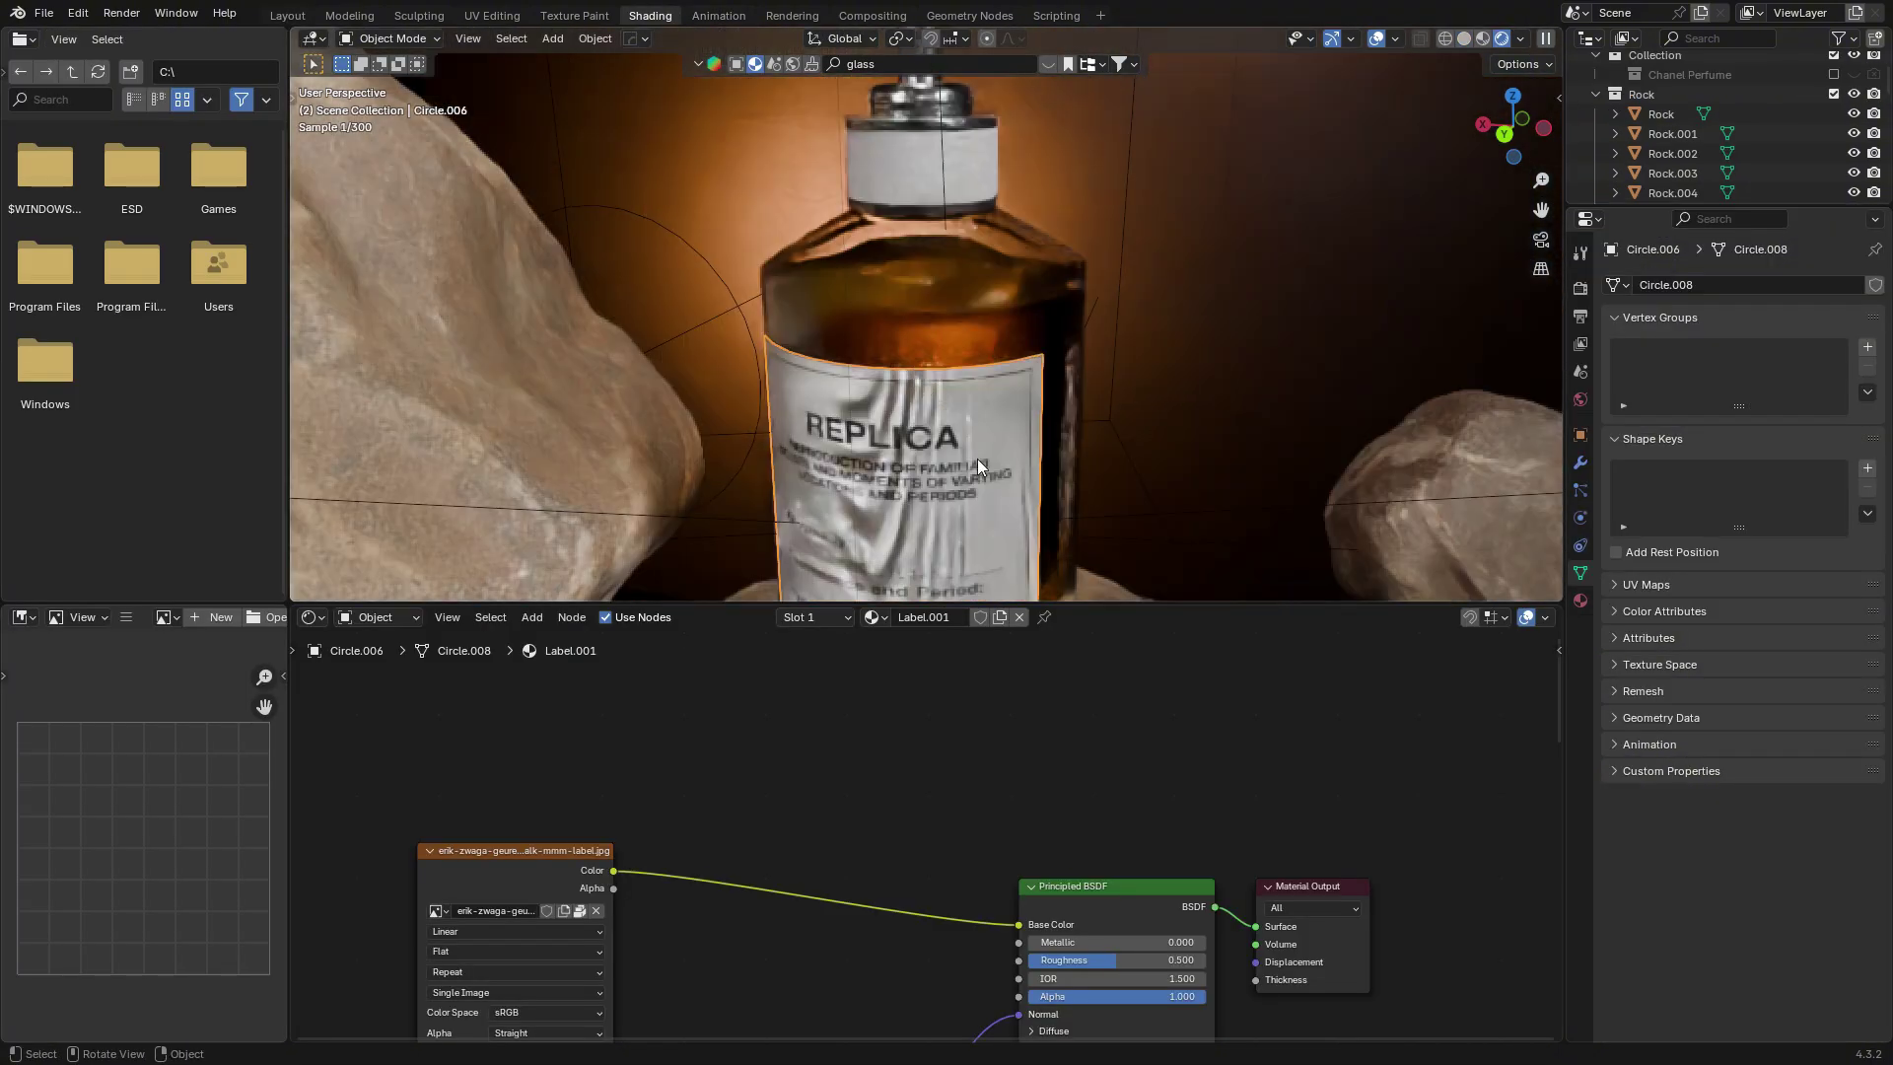
scroll(1043, 799, "down", 1)
middle_click_drag(1043, 799, 981, 689)
left_click_drag(977, 688, 937, 709)
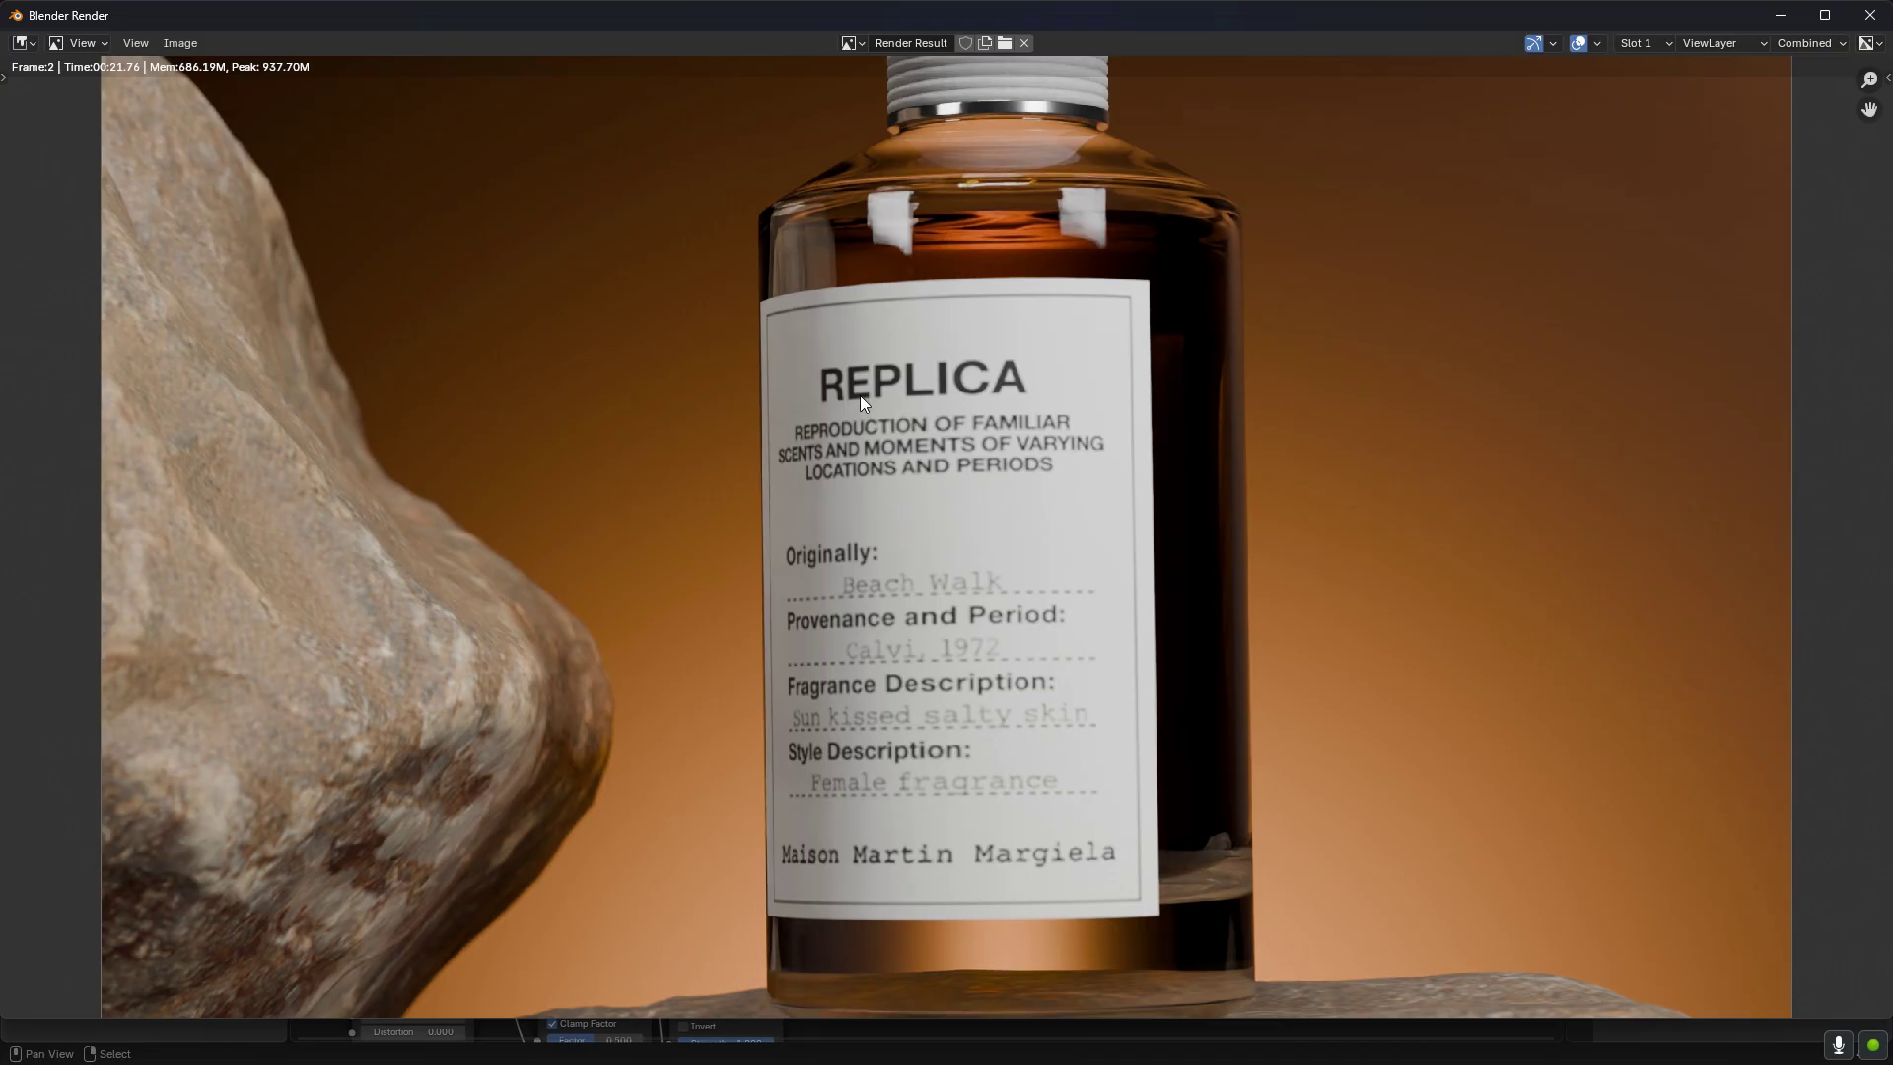
Check the whole rendered bottle image and save it as an image file.
scroll(838, 404, "down", 3)
scroll(881, 737, "down", 2)
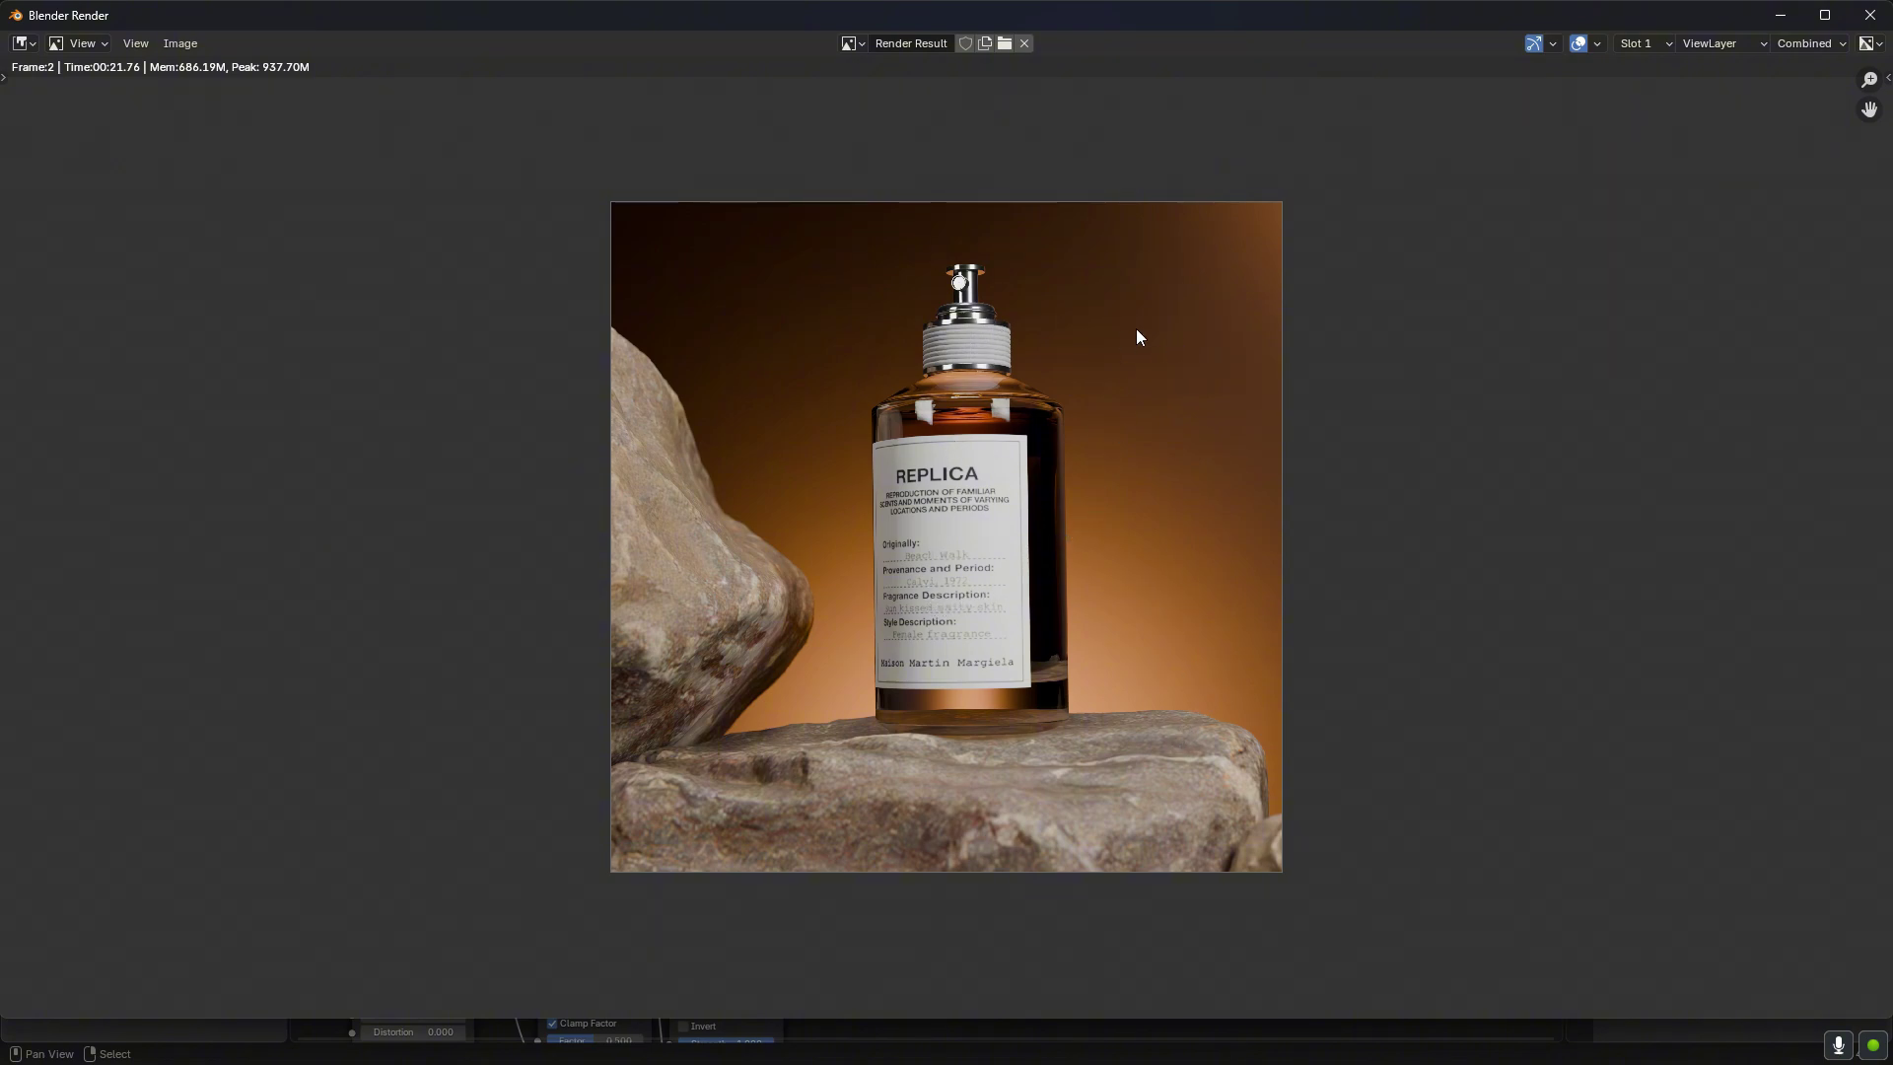
scroll(1108, 461, "up", 1)
scroll(1003, 412, "up", 1)
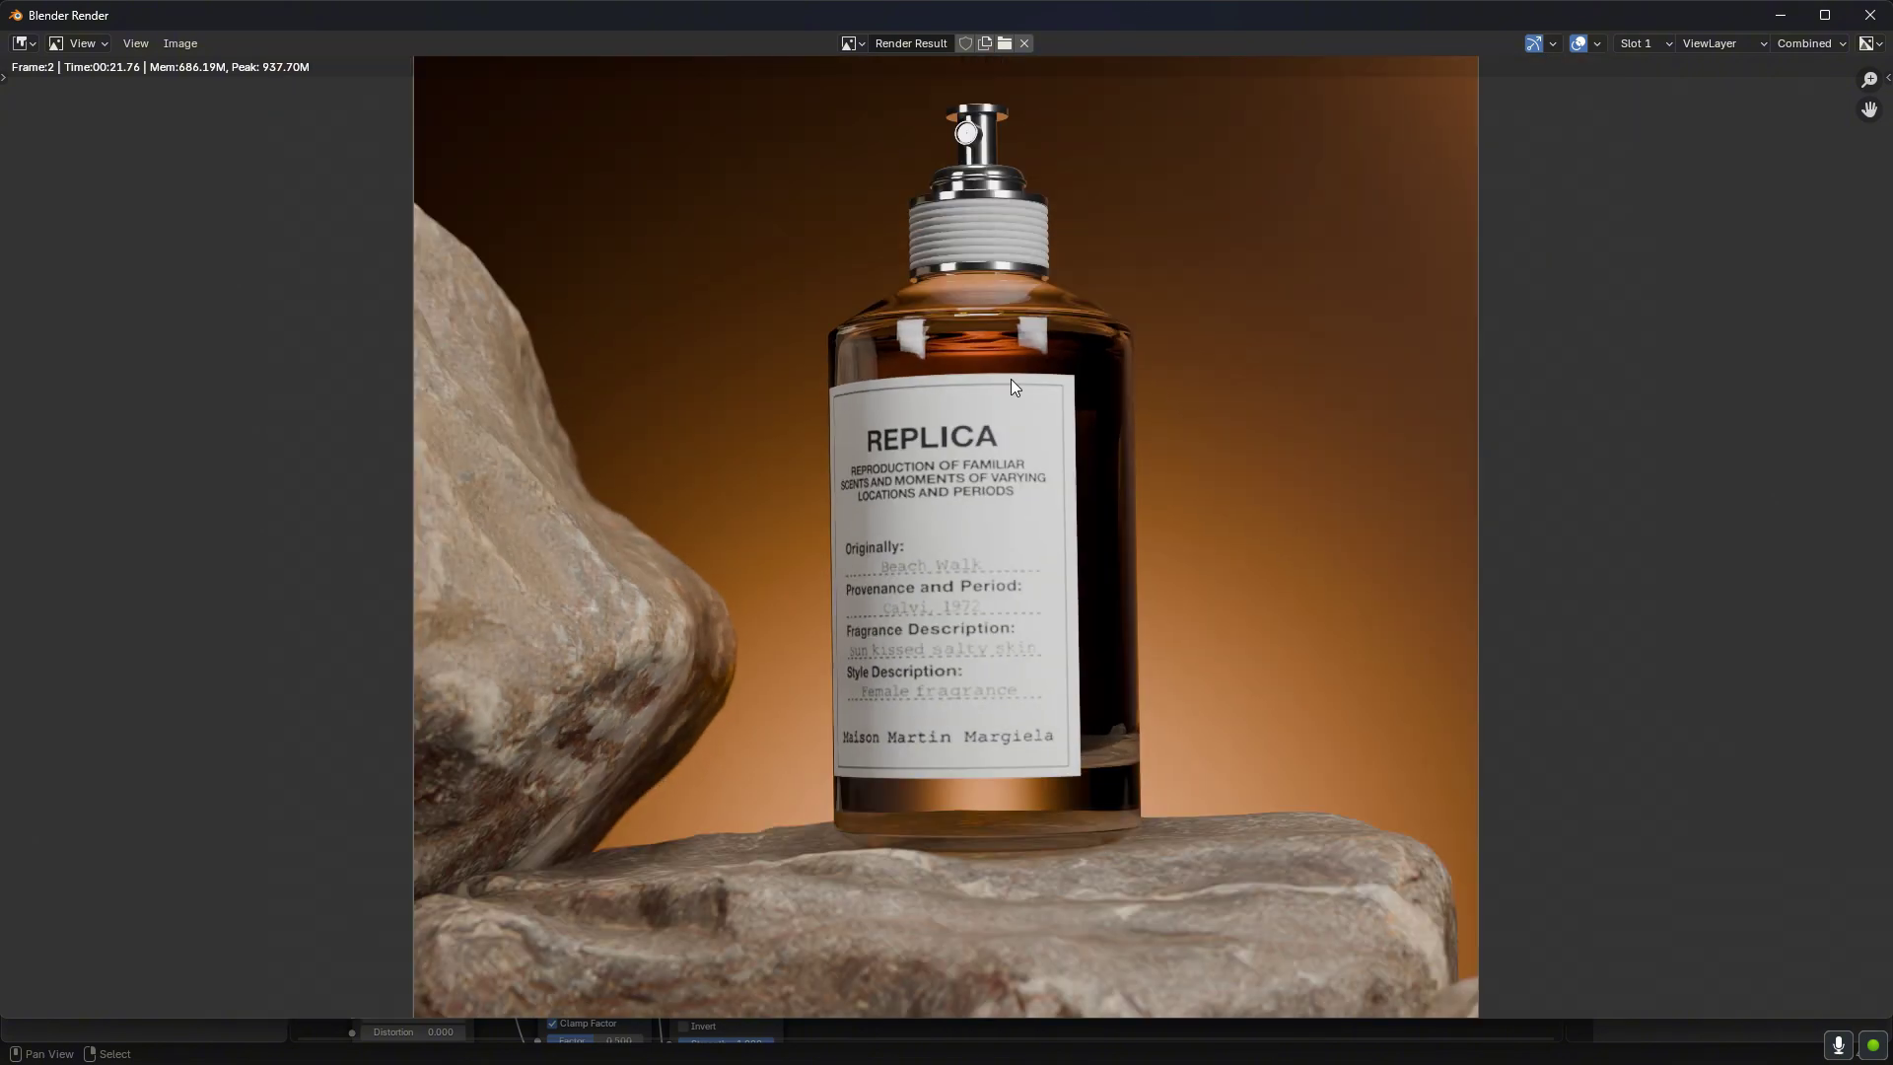
scroll(1009, 379, "down", 1)
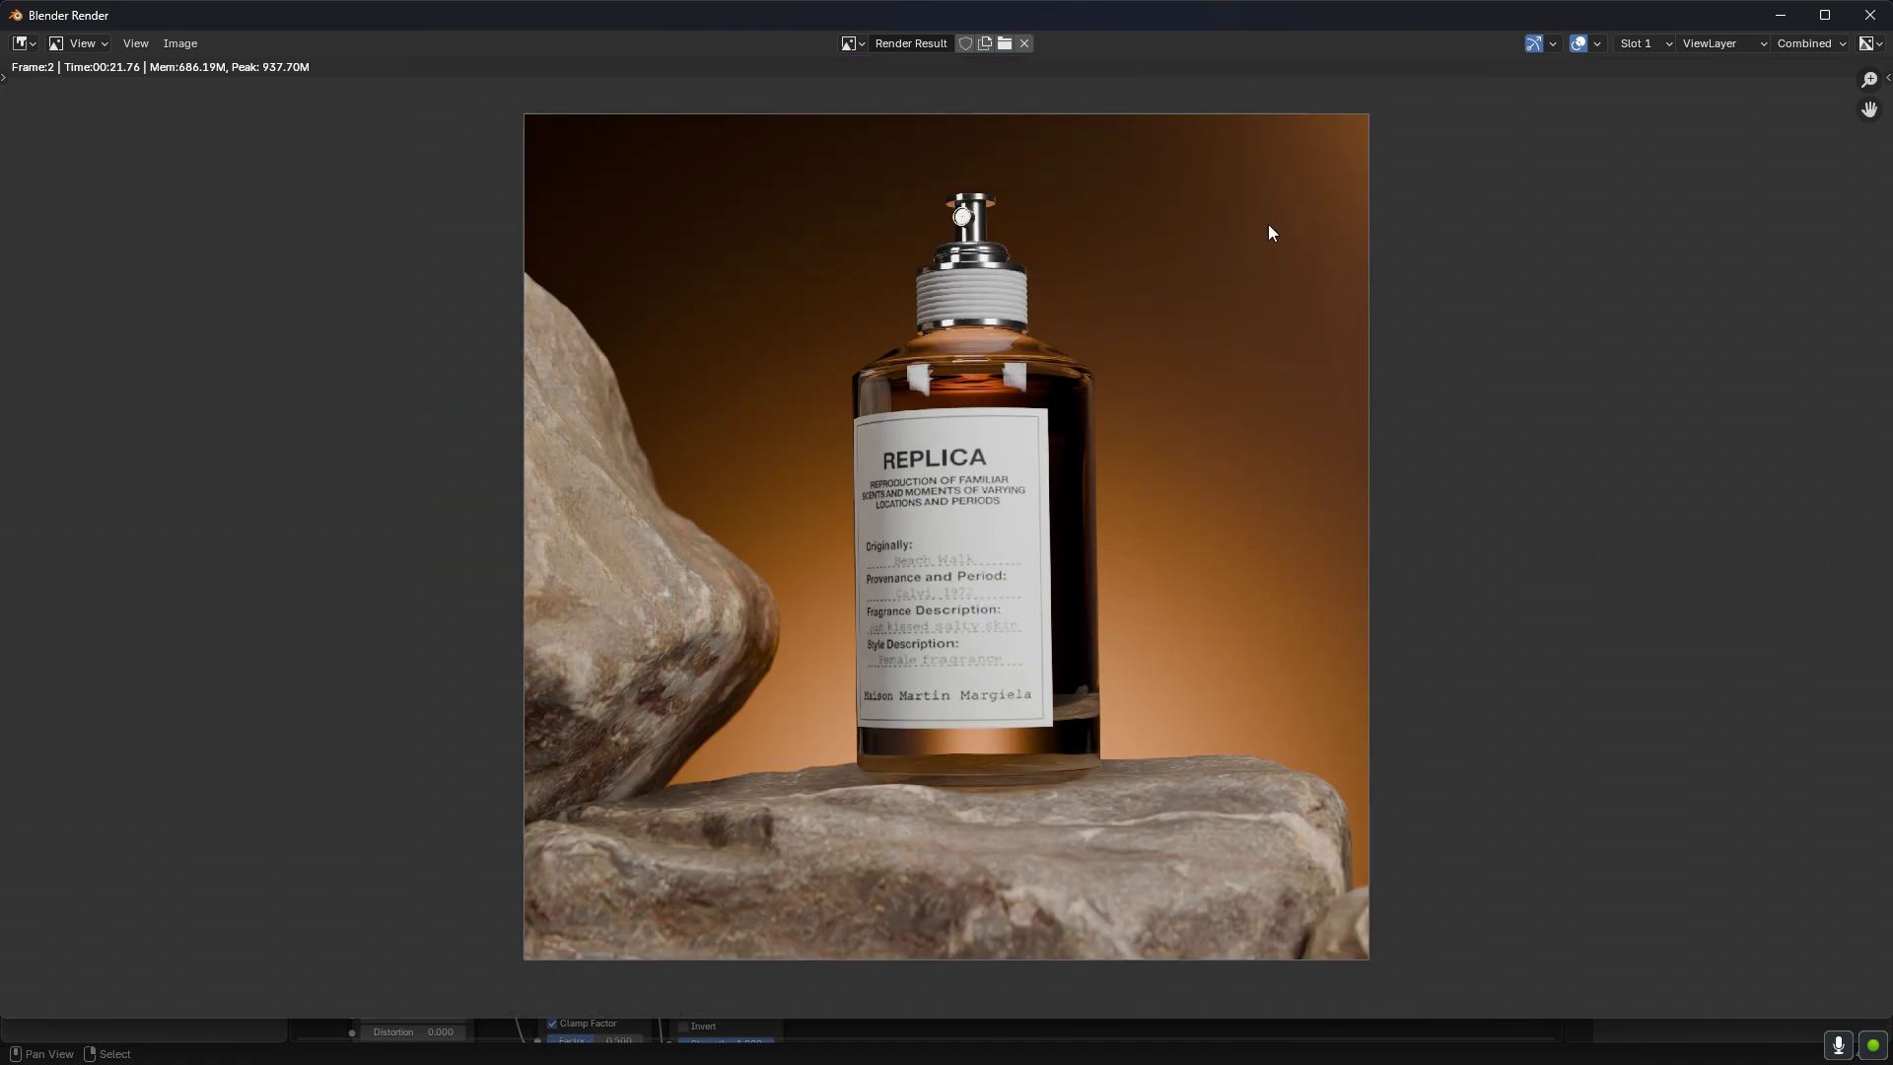
left_click(181, 43)
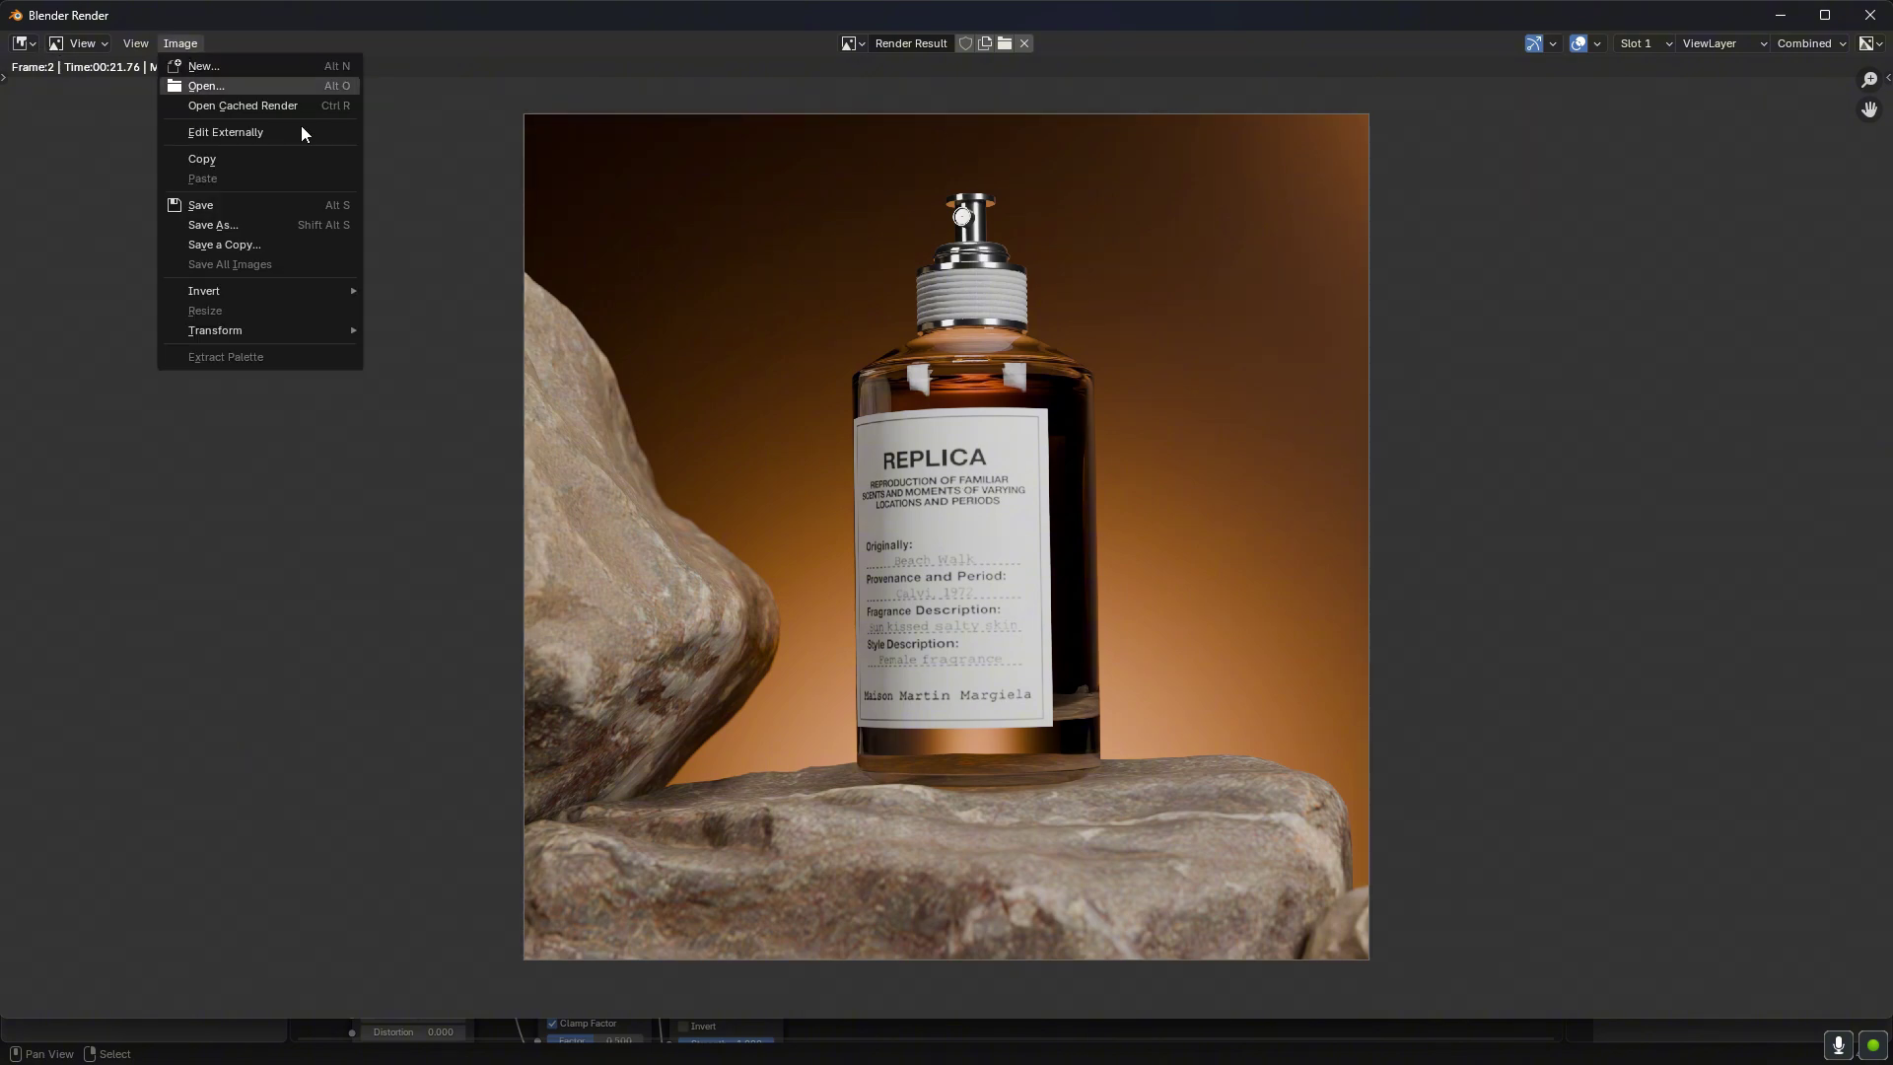
left_click(296, 224)
left_click(1244, 260)
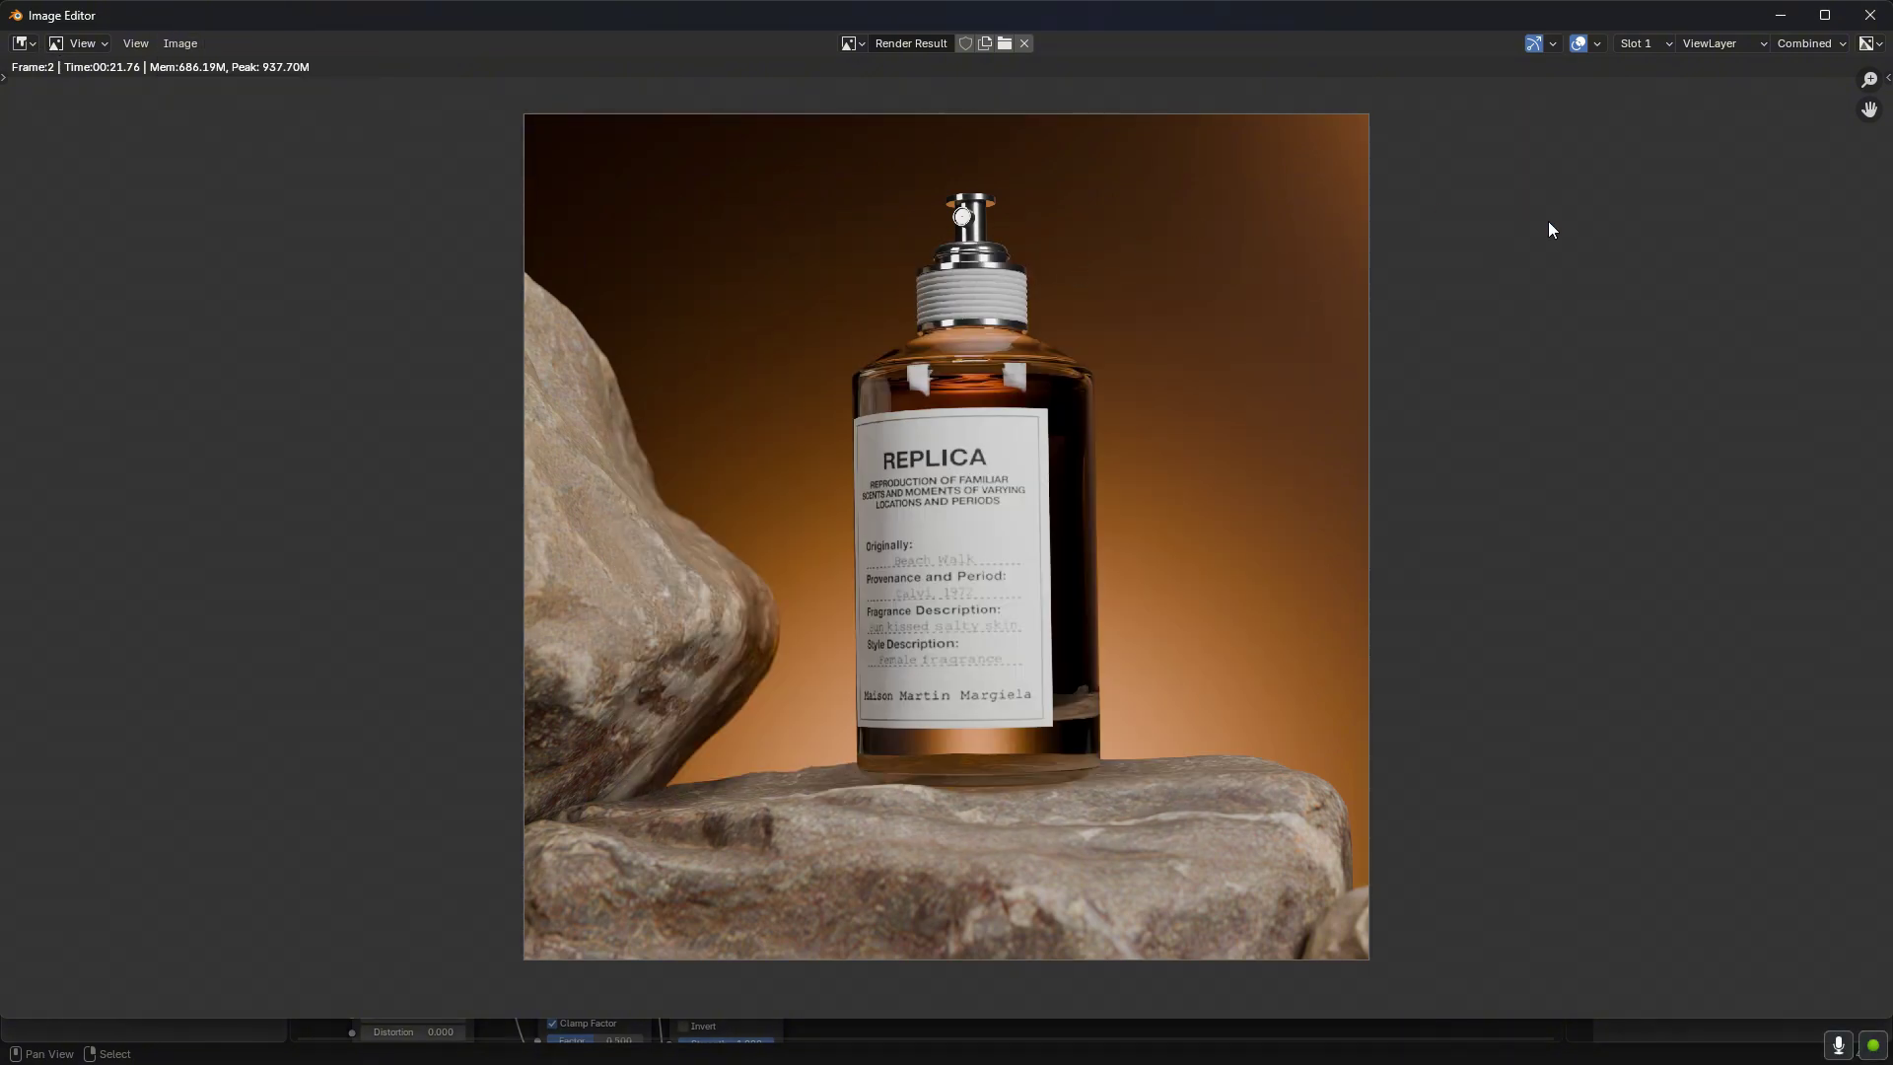